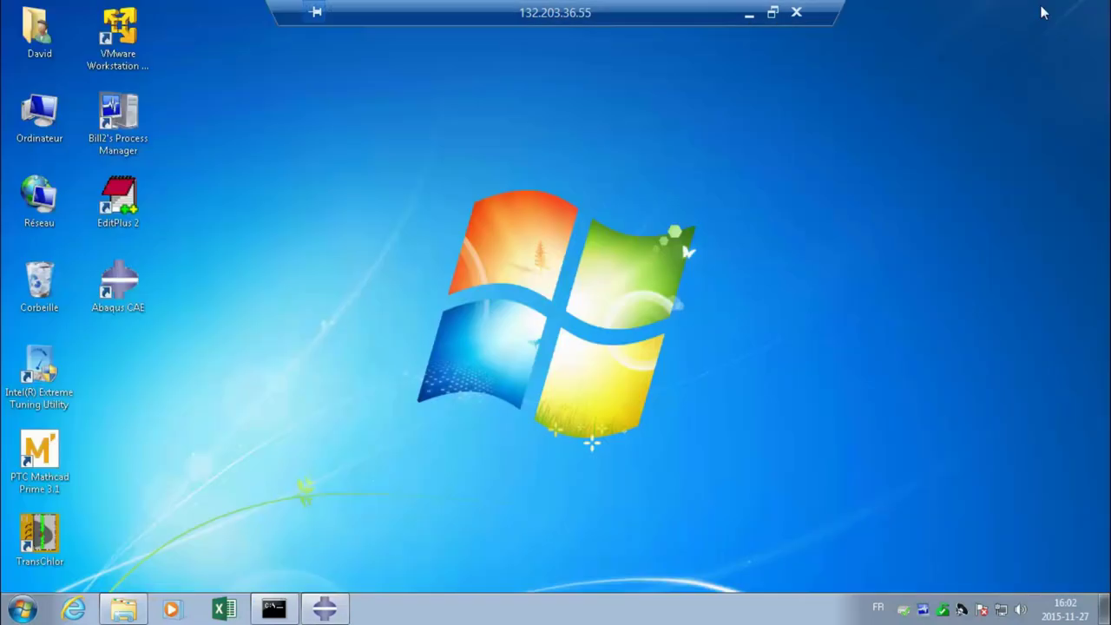
# Step: Launch Abaqus CAE from its desktop shortcut
pyautogui.doubleClick(121, 295)
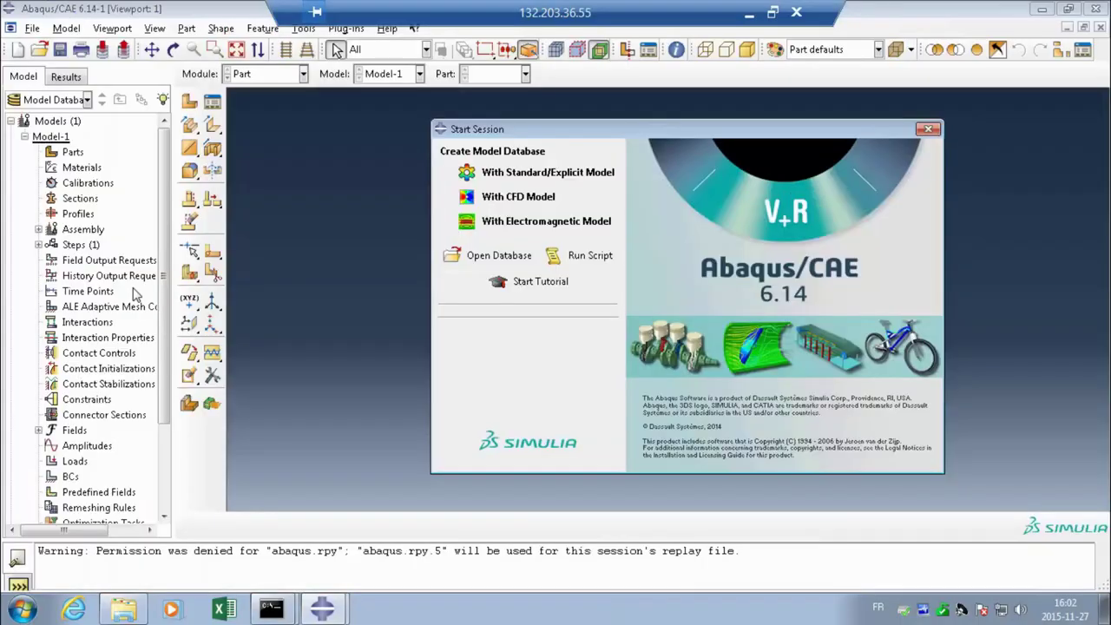
# Step: Look through the programs installed in the Abaqus 6.14-1 folder
pyautogui.click(24, 610)
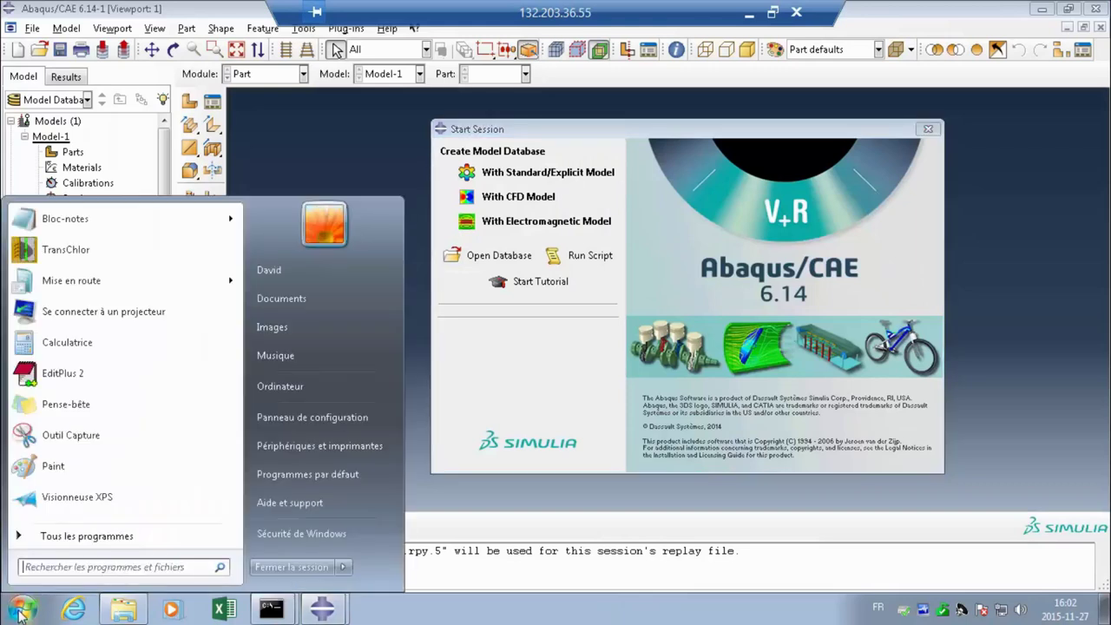
pyautogui.click(75, 540)
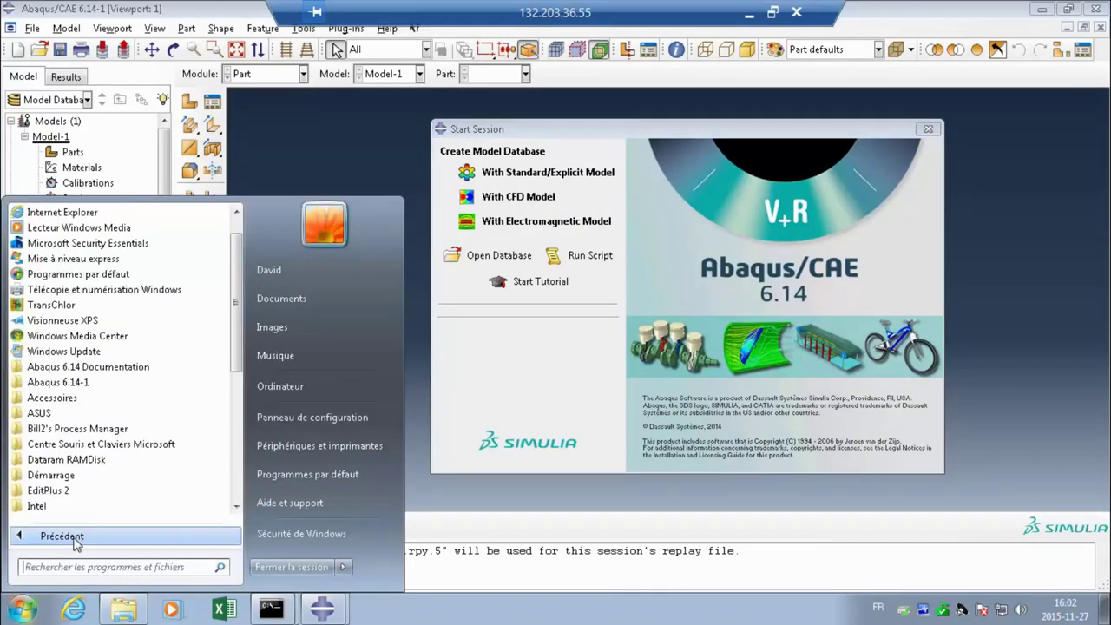
pyautogui.click(57, 382)
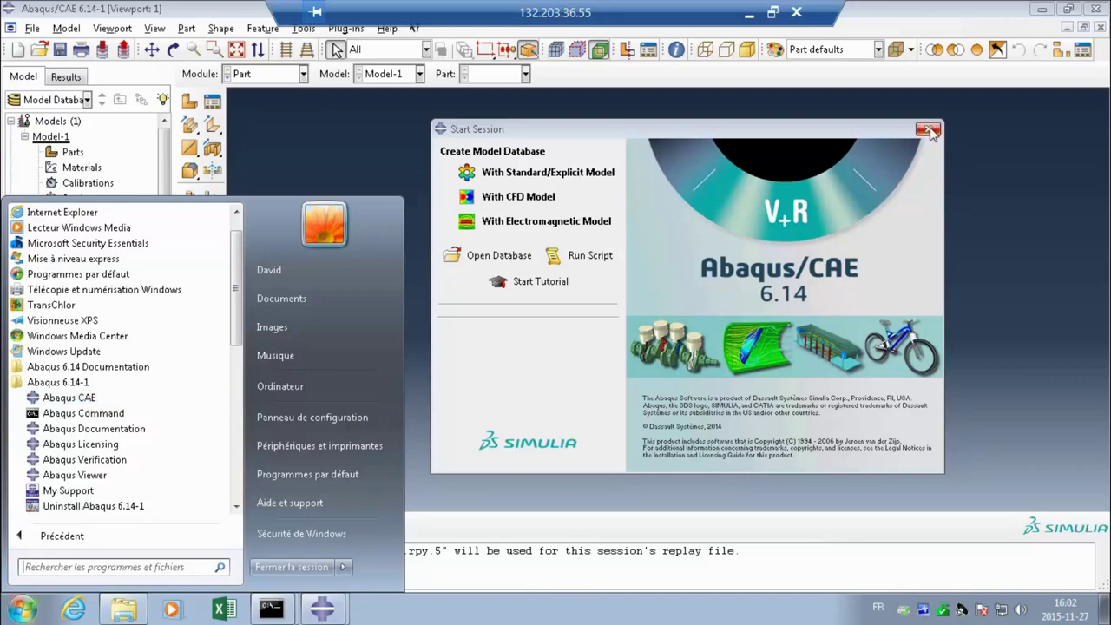
pyautogui.click(806, 139)
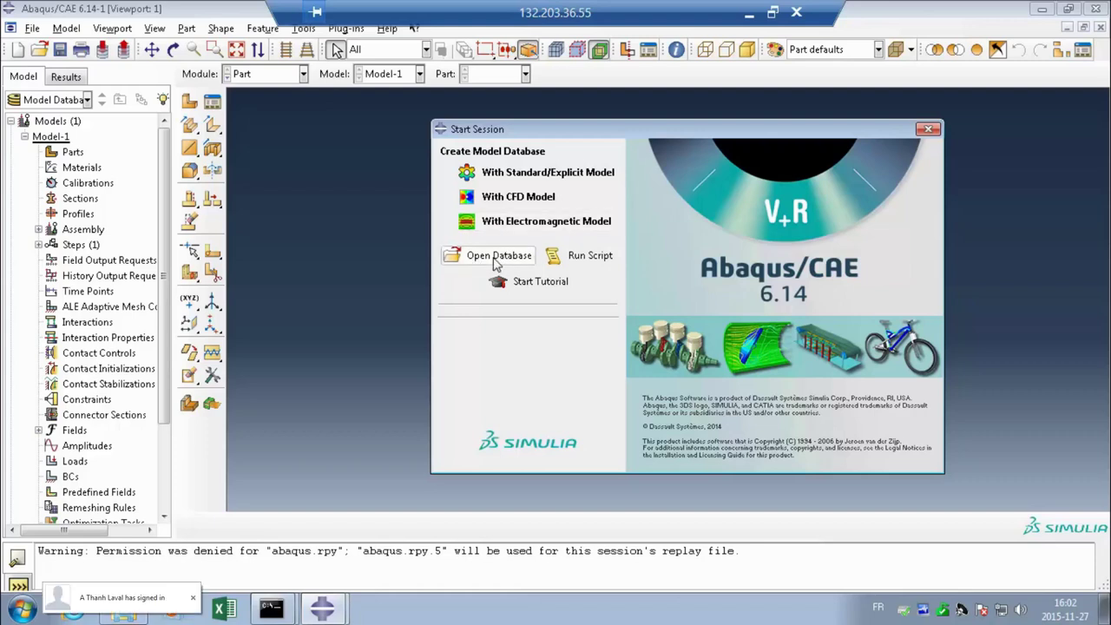
# Step: Dismiss the Start Session dialog and look over the commands available under File through Help
pyautogui.click(928, 130)
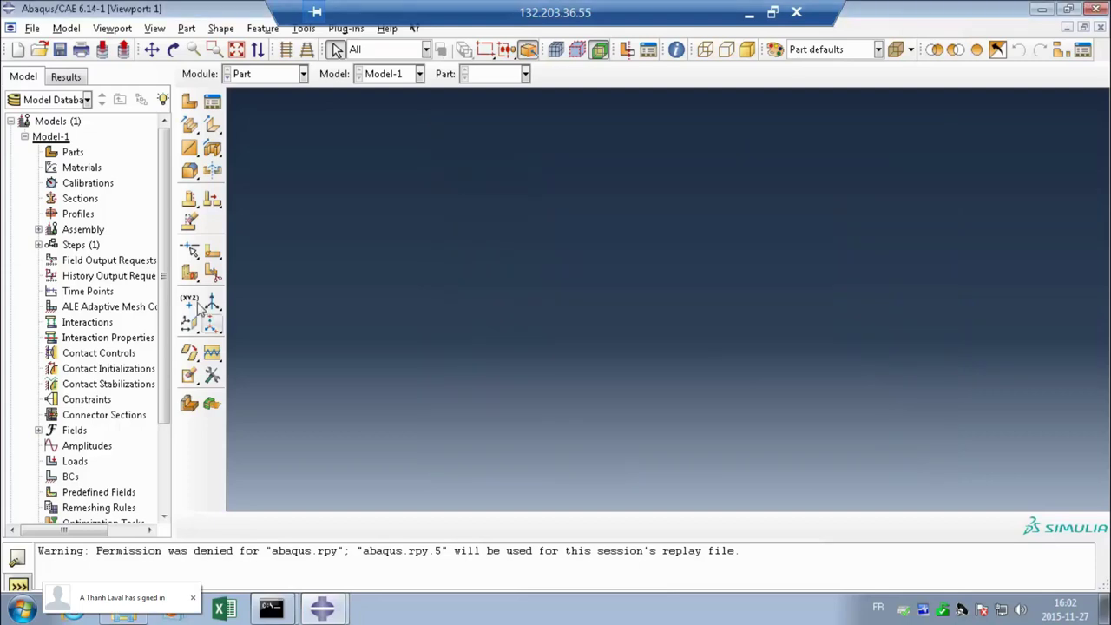
pyautogui.click(33, 29)
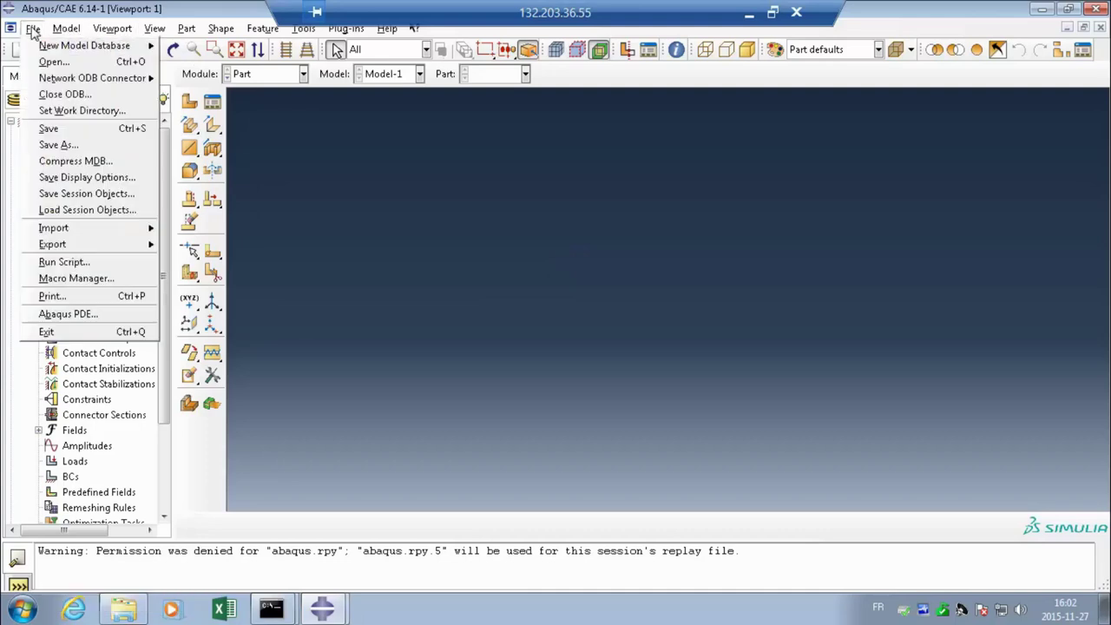
pyautogui.moveTo(386, 35)
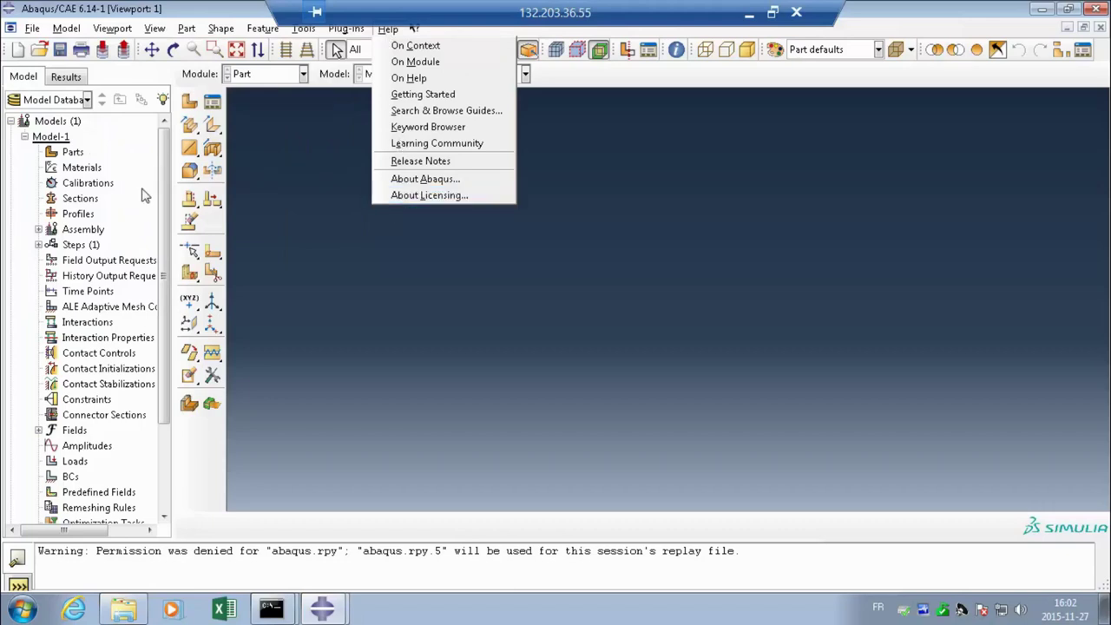
pyautogui.click(110, 109)
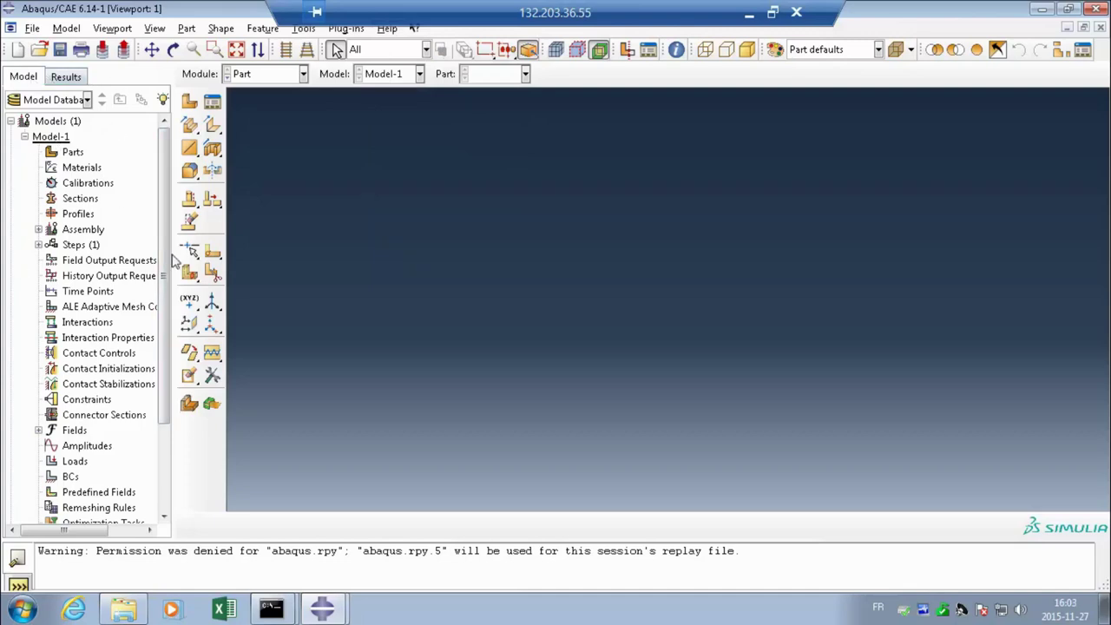
# Step: Examine the Model-1 tree down to the Analysis entries and compare it with the session's Results tree
pyautogui.moveTo(168, 234); pyautogui.dragTo(84, 84)
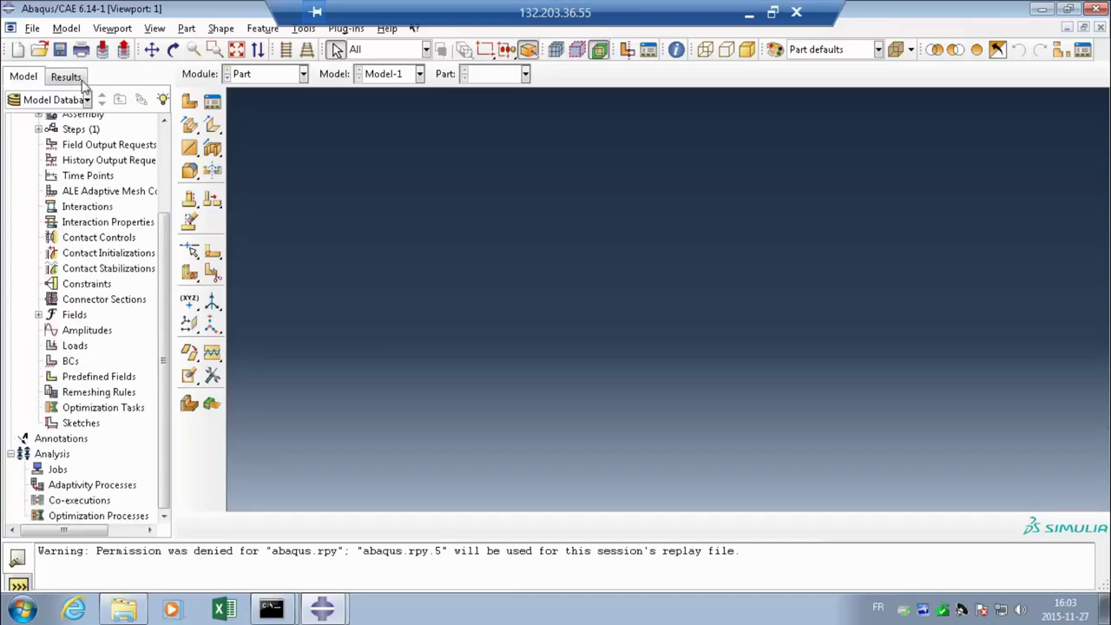
pyautogui.click(68, 78)
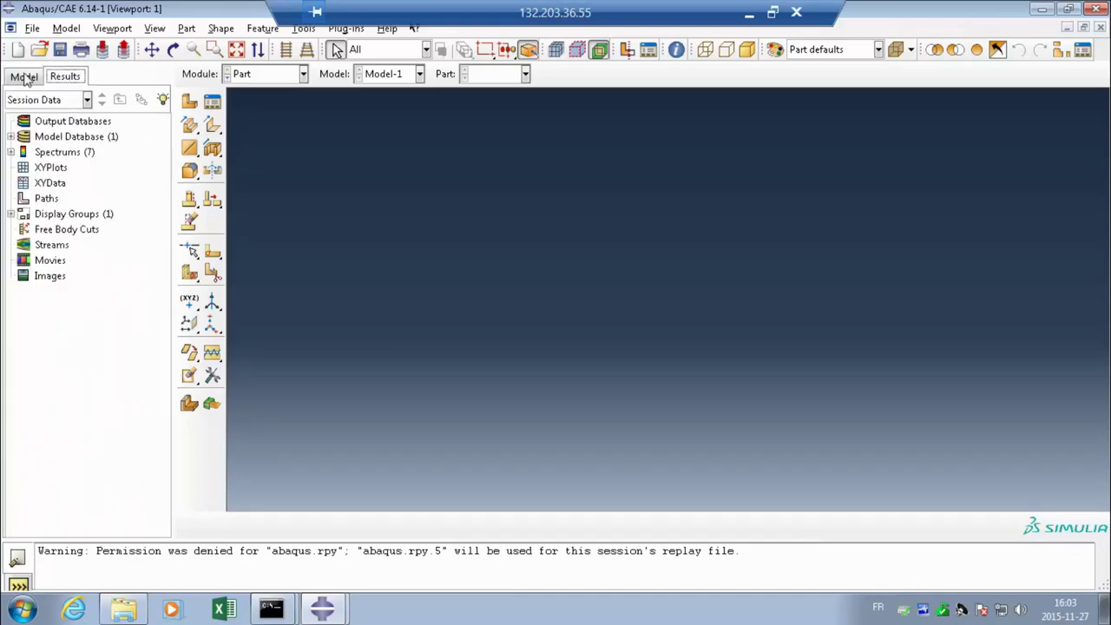
pyautogui.click(24, 77)
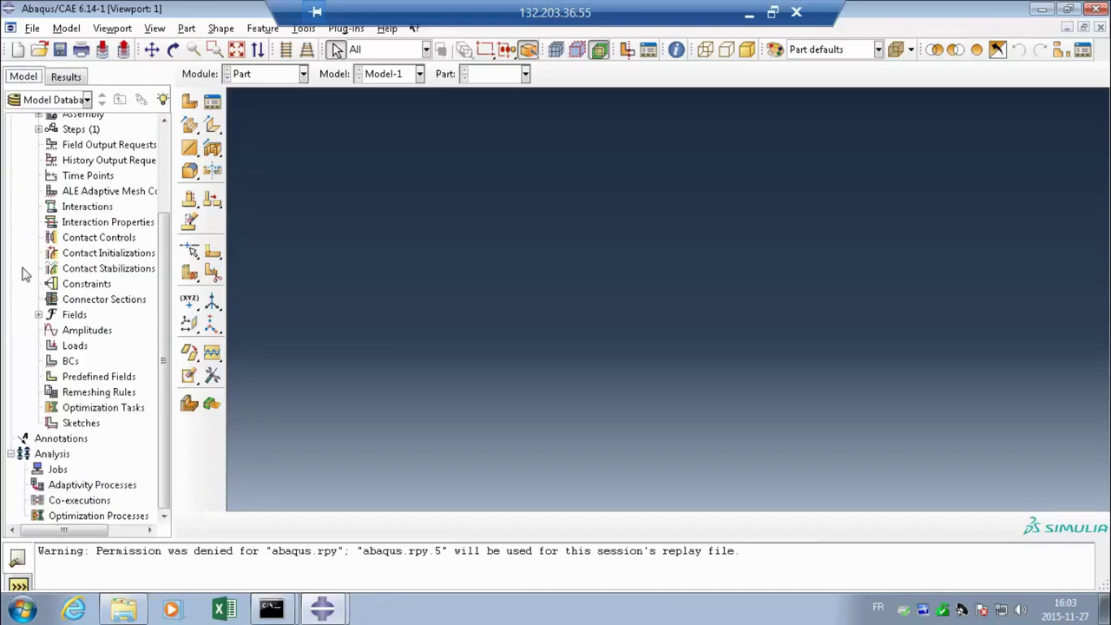
pyautogui.moveTo(167, 365); pyautogui.dragTo(174, 243)
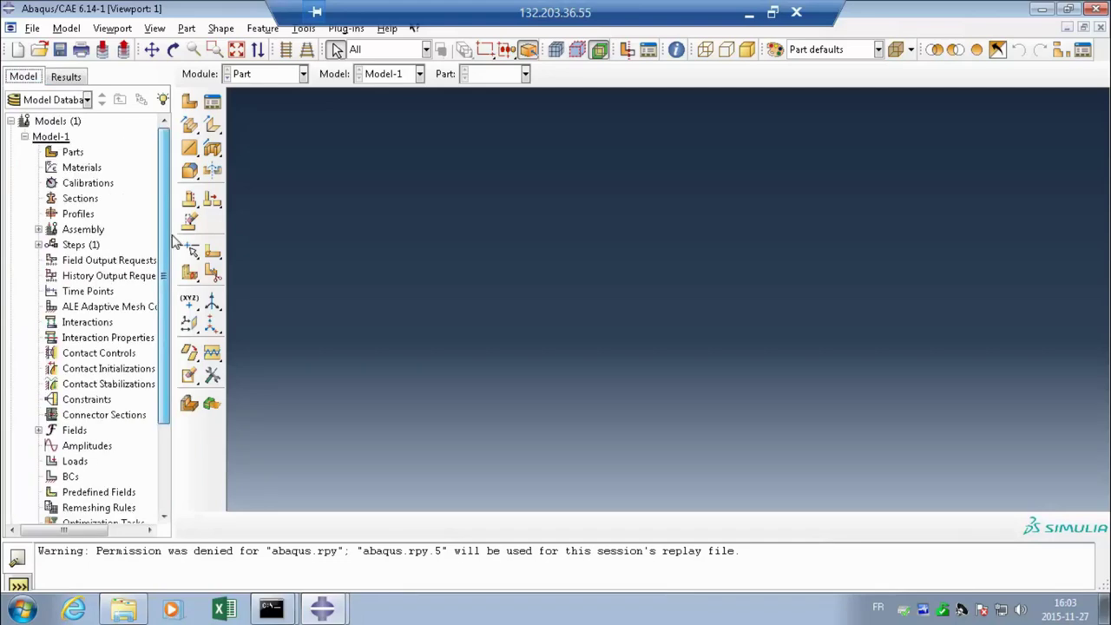
pyautogui.doubleClick(51, 137)
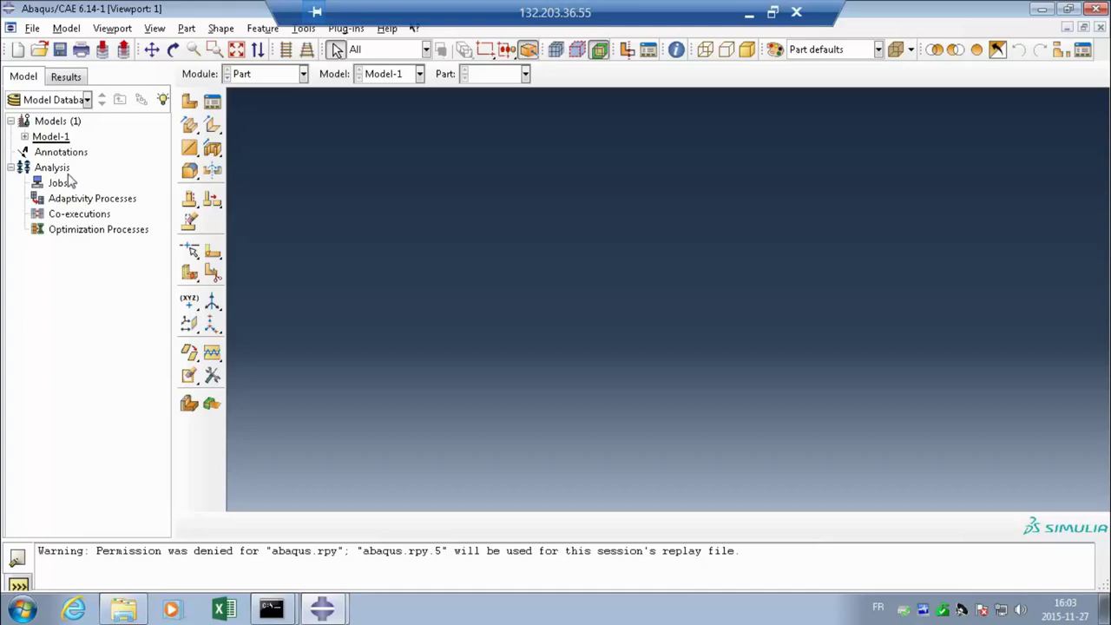
pyautogui.click(66, 76)
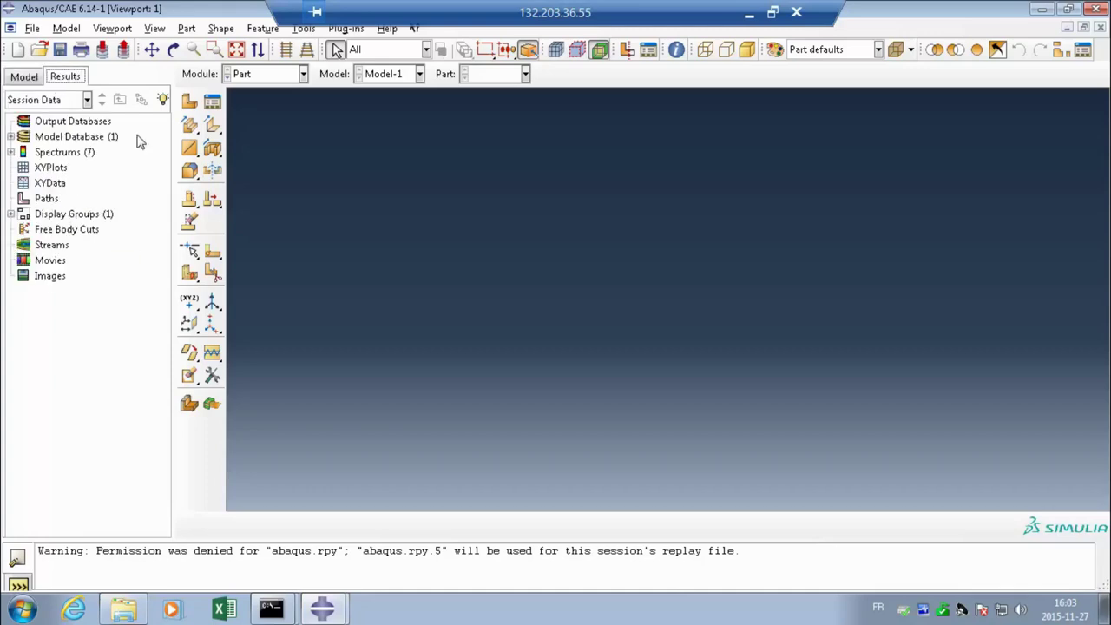
pyautogui.click(23, 77)
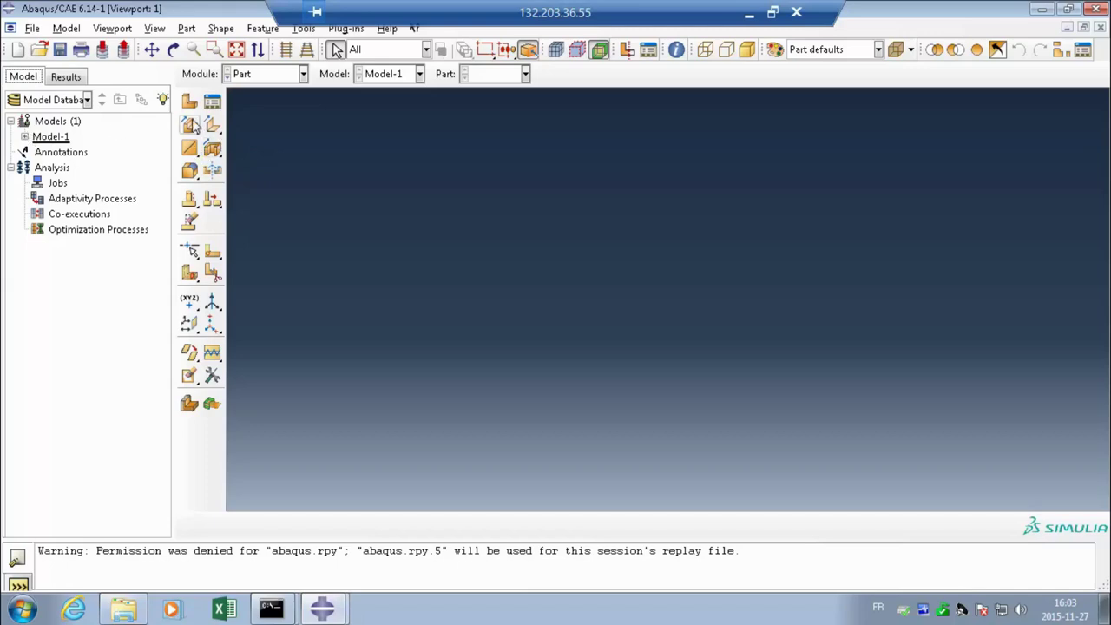
pyautogui.click(25, 137)
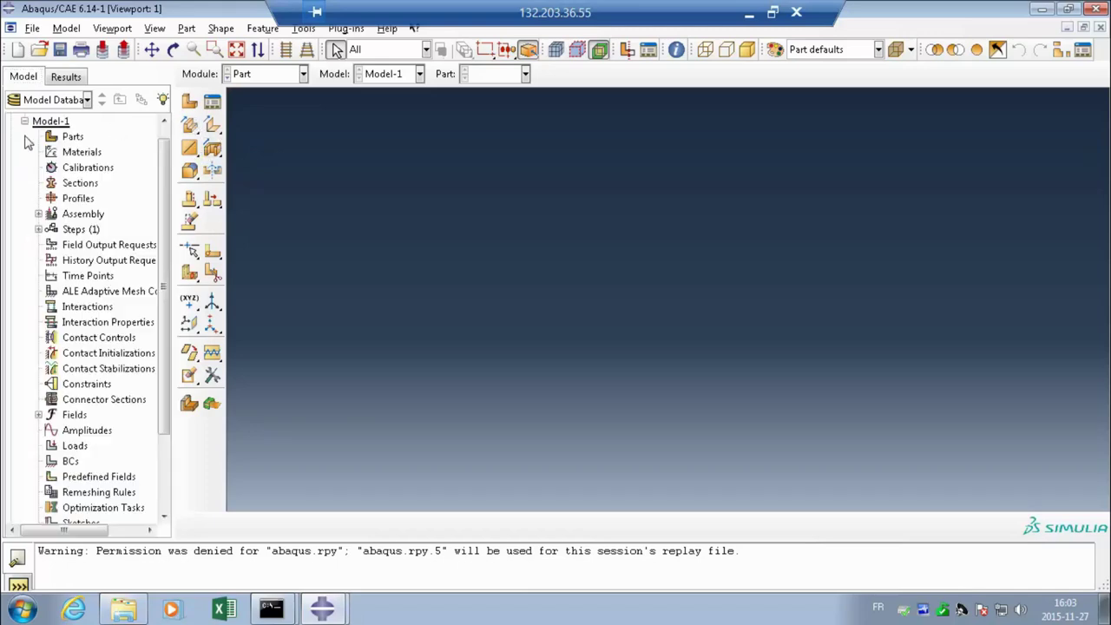
# Step: Compare model tree entries such as Materials and Remeshing Rules with the list of available modules
pyautogui.doubleClick(79, 153)
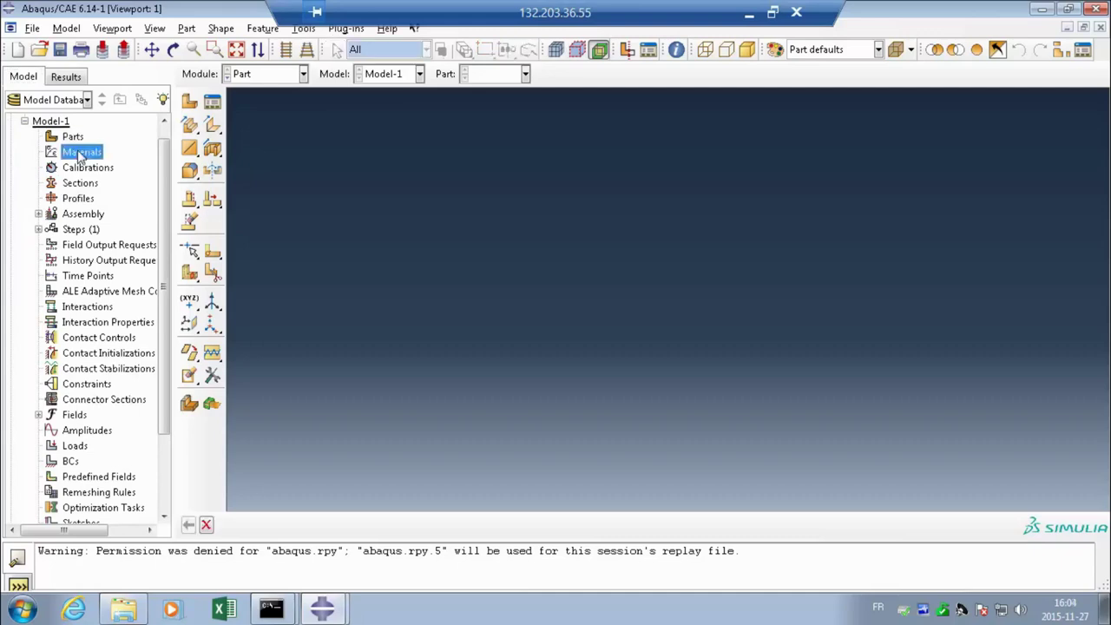
pyautogui.click(305, 75)
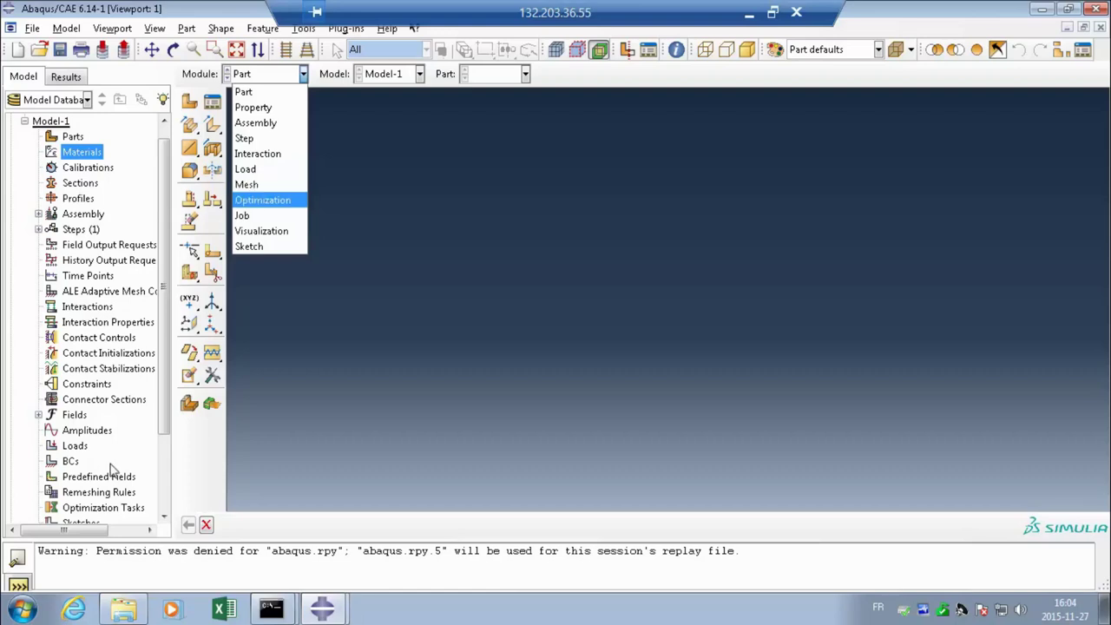
pyautogui.click(163, 434)
pyautogui.scroll(-2, 163, 434)
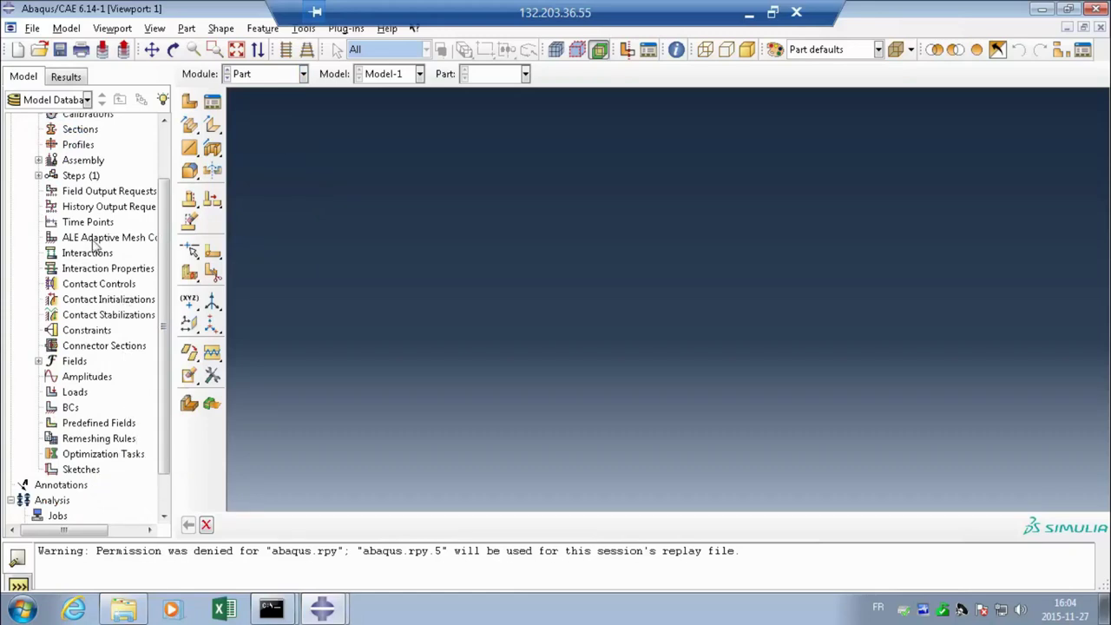
pyautogui.click(78, 440)
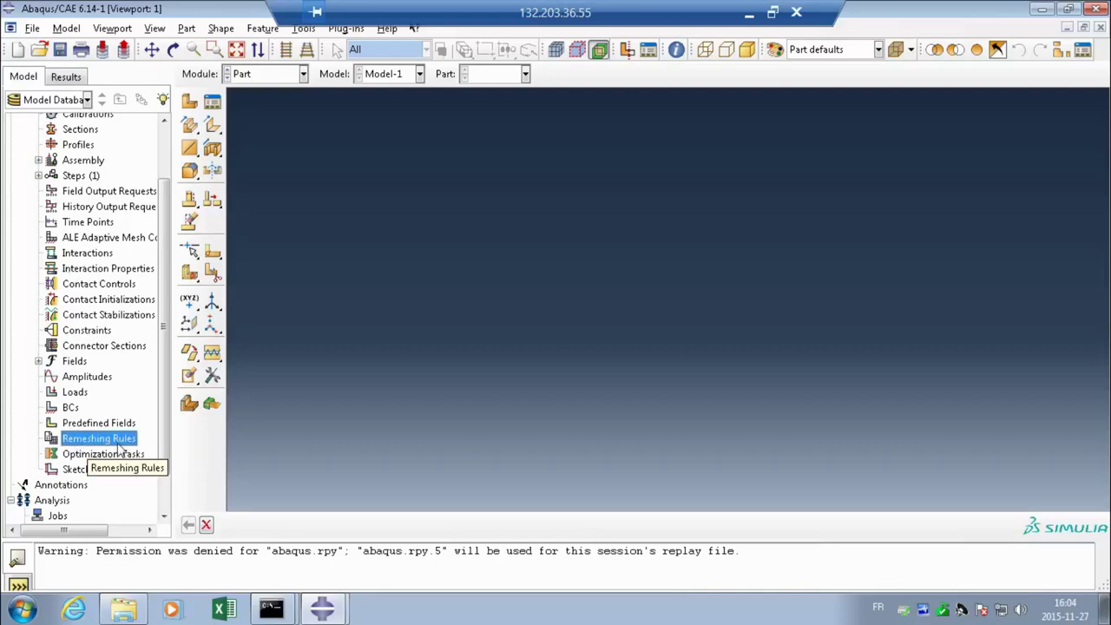
pyautogui.click(304, 75)
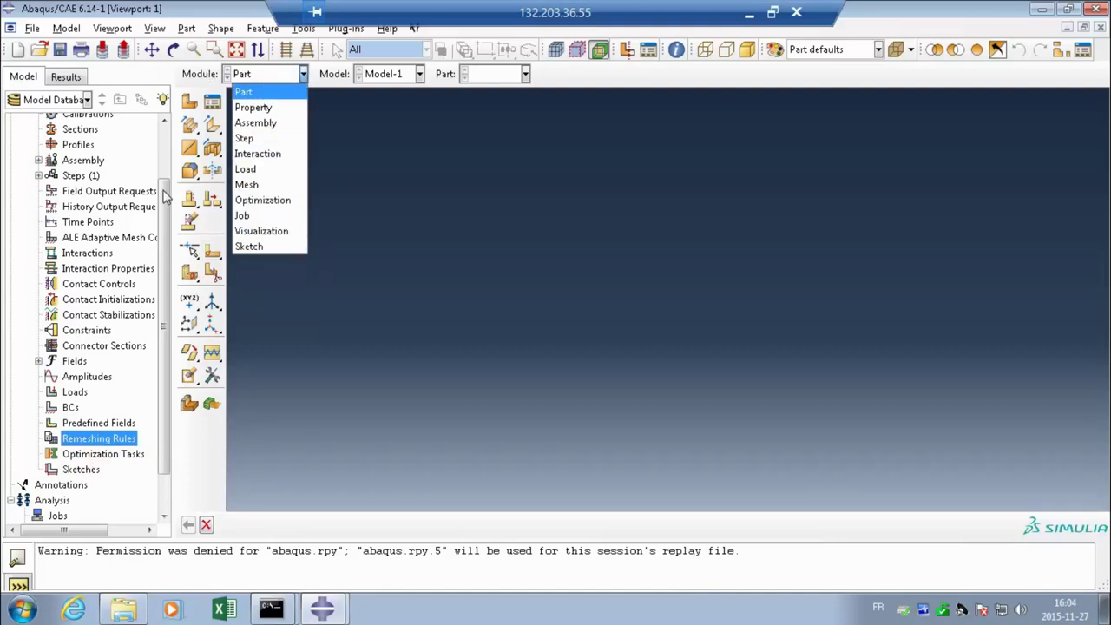
pyautogui.moveTo(166, 196); pyautogui.dragTo(166, 136)
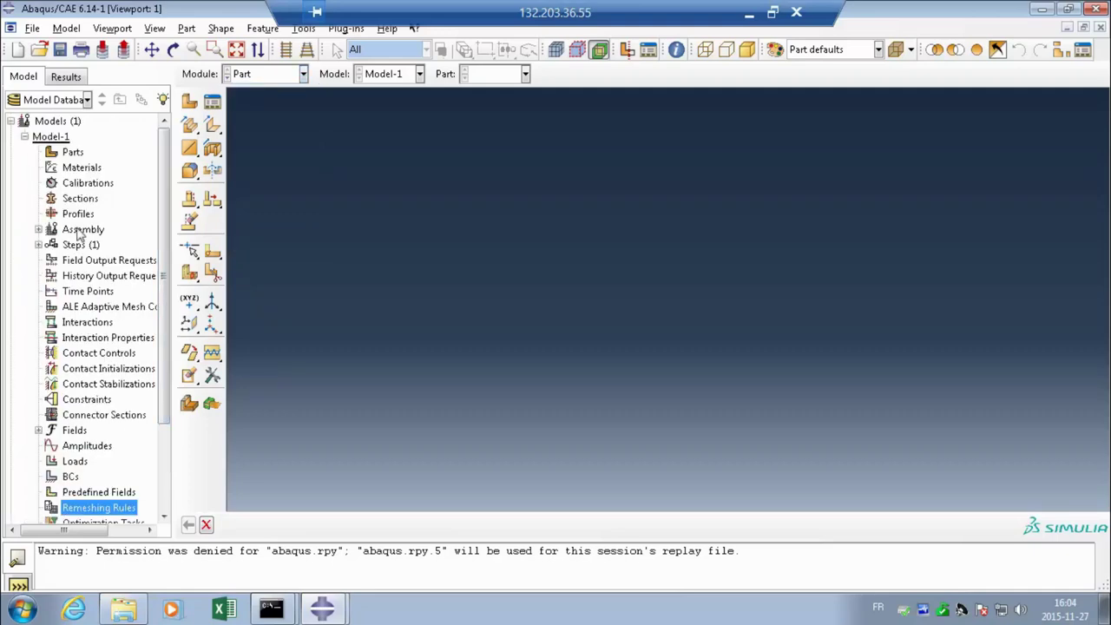
# Step: Check which models and parts are available for selection in the current module
pyautogui.click(420, 75)
pyautogui.click(420, 76)
pyautogui.click(525, 76)
pyautogui.click(525, 76)
# Step: View the tools of the Assembly, Load and Mesh modules in turn, and return to the Part module
pyautogui.click(305, 74)
pyautogui.click(255, 123)
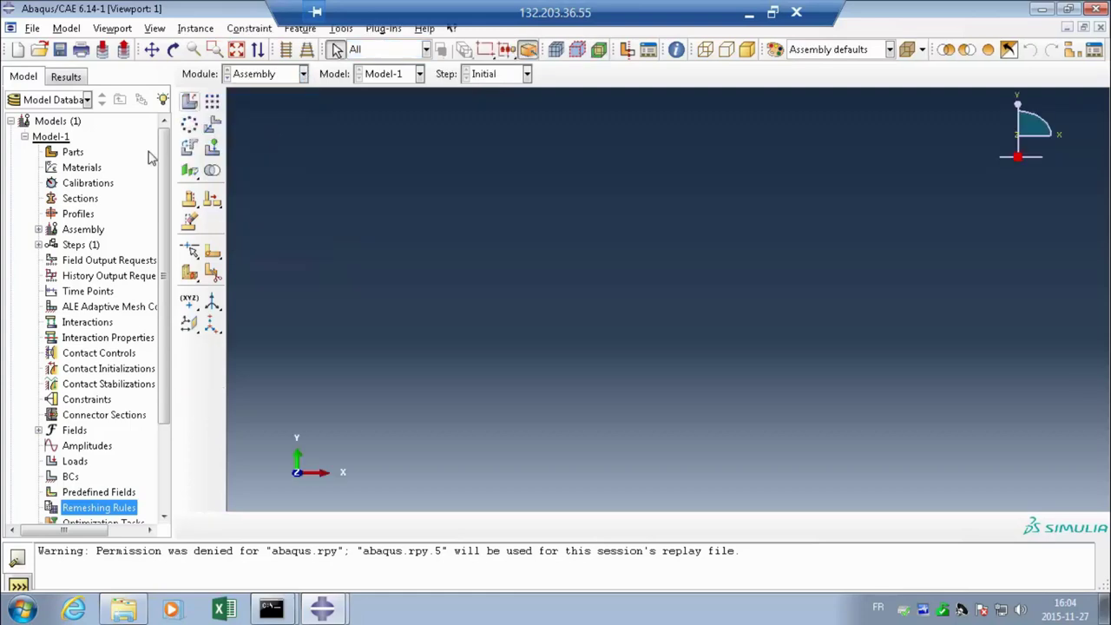
pyautogui.click(302, 75)
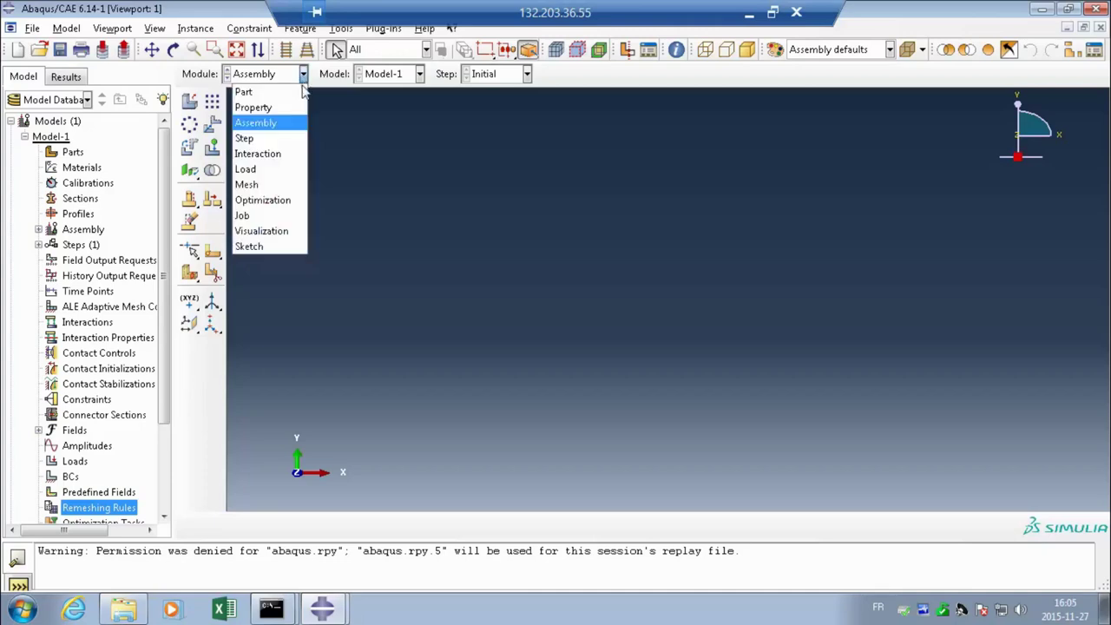
pyautogui.click(271, 169)
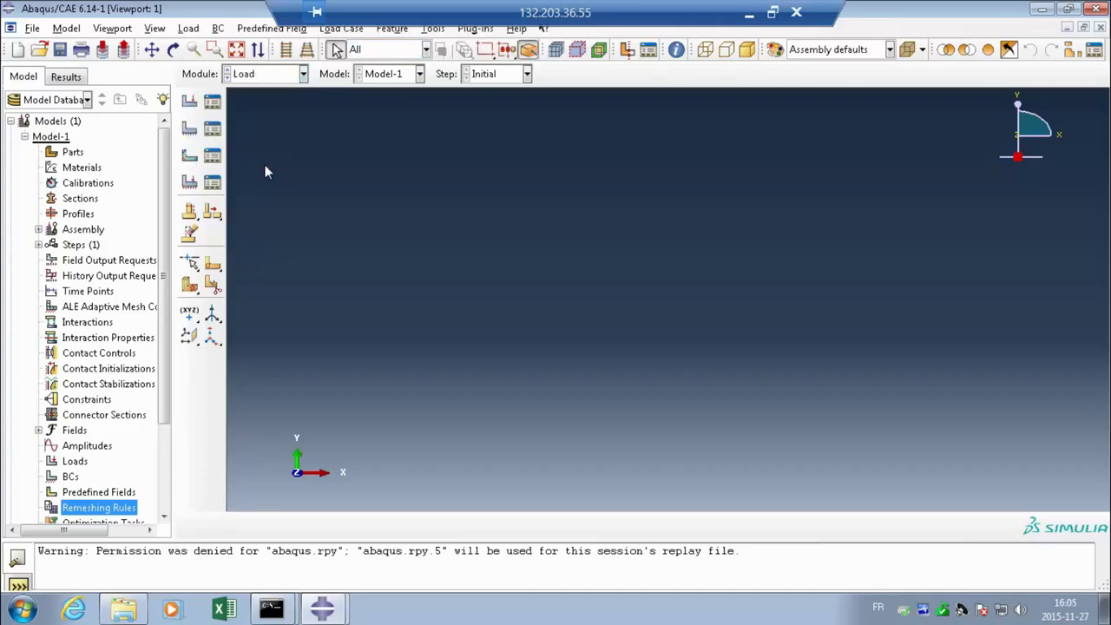
pyautogui.click(303, 75)
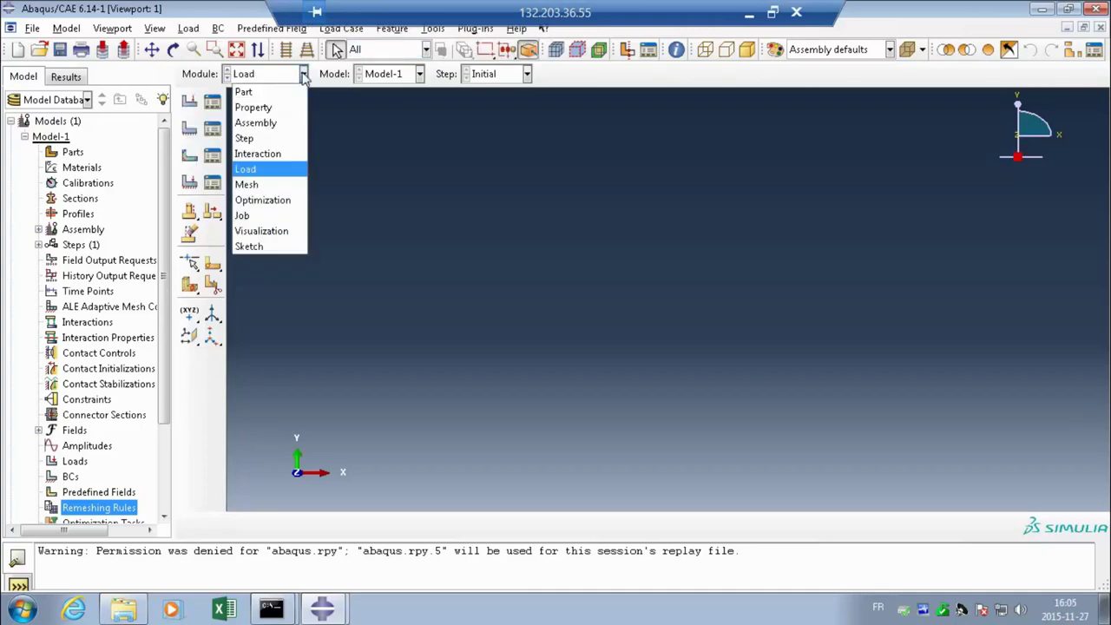
pyautogui.click(260, 185)
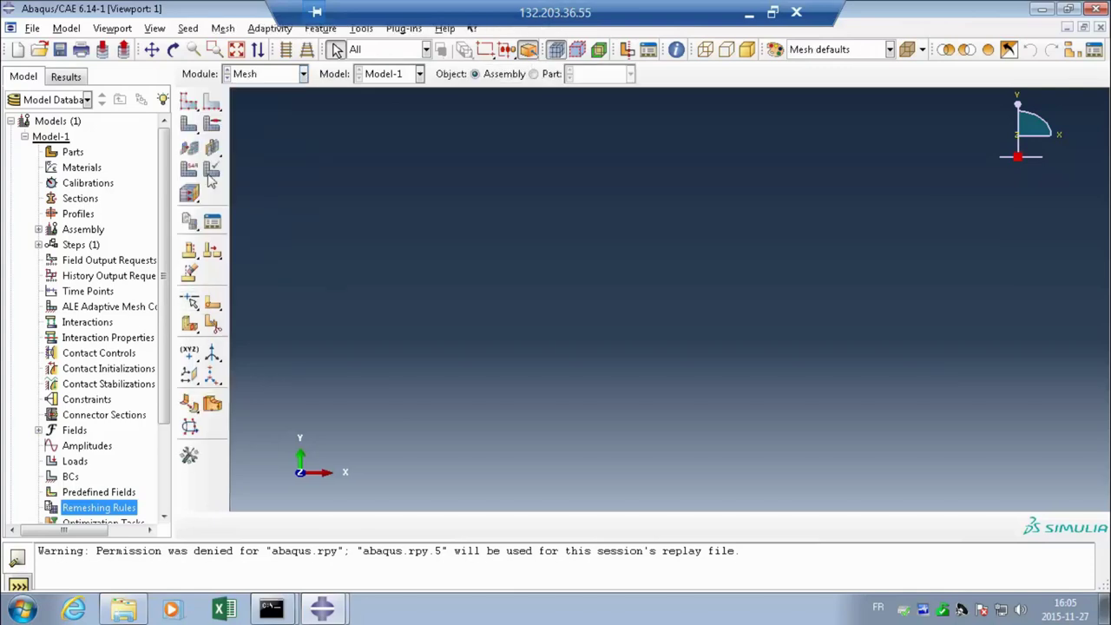
pyautogui.click(303, 75)
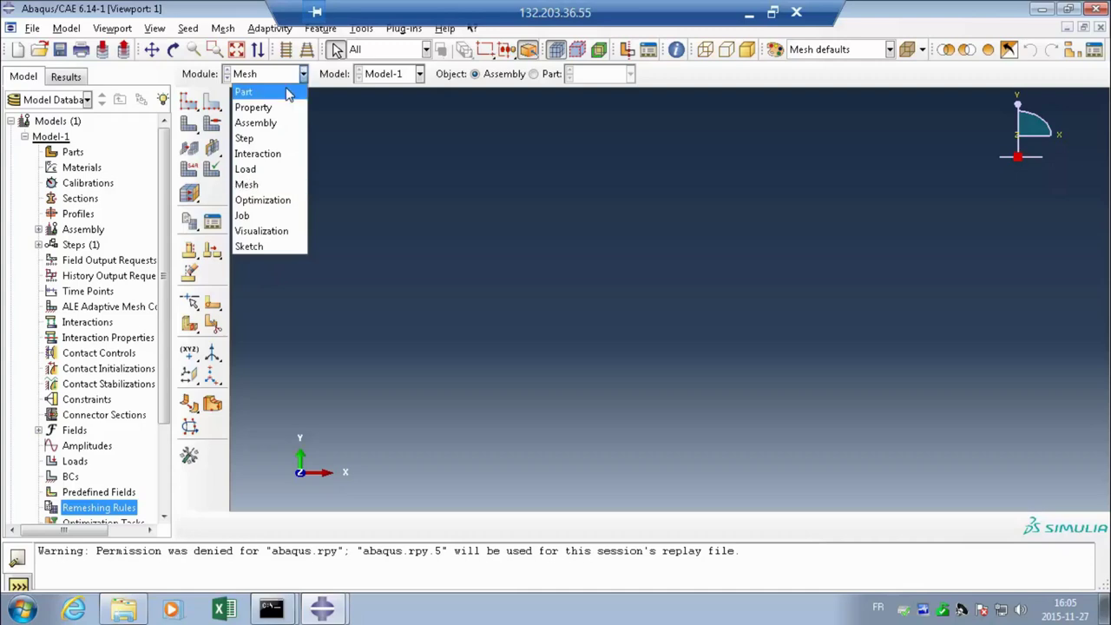
pyautogui.click(285, 92)
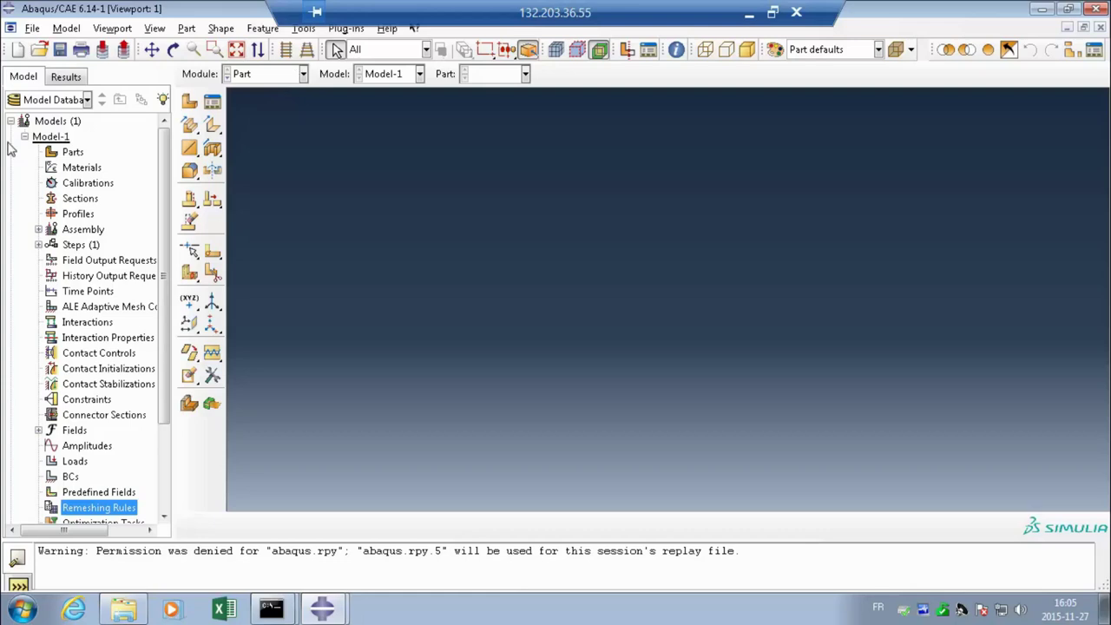
# Step: Create the part Part-1 as a 3D deformable solid extrusion with approximate size 200 and enter its section sketch
pyautogui.doubleClick(73, 153)
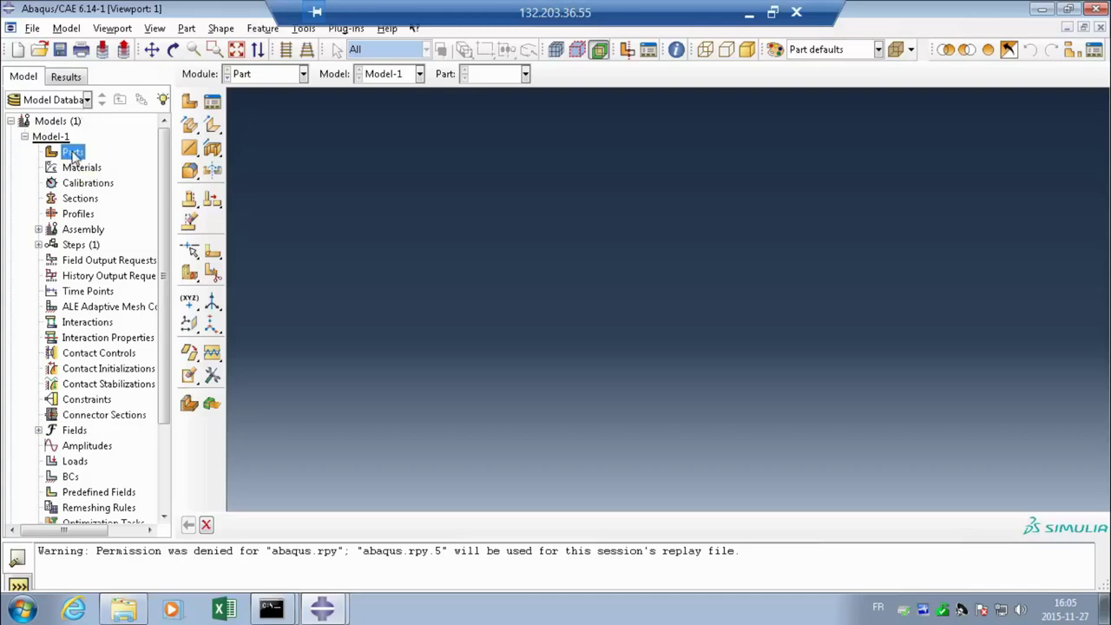
pyautogui.doubleClick(73, 153)
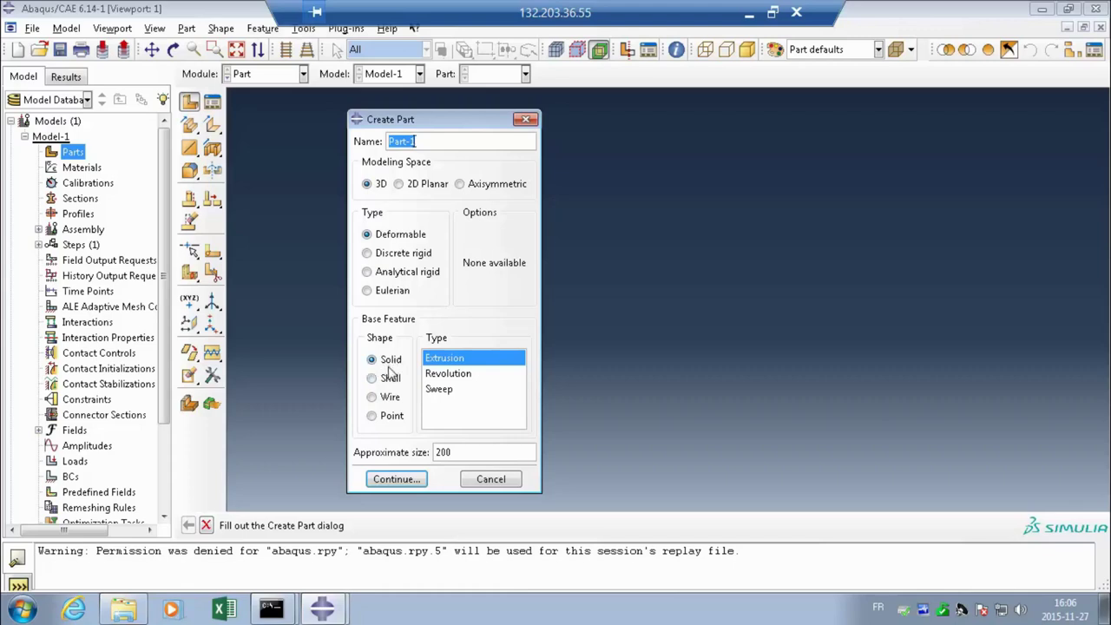
pyautogui.click(398, 480)
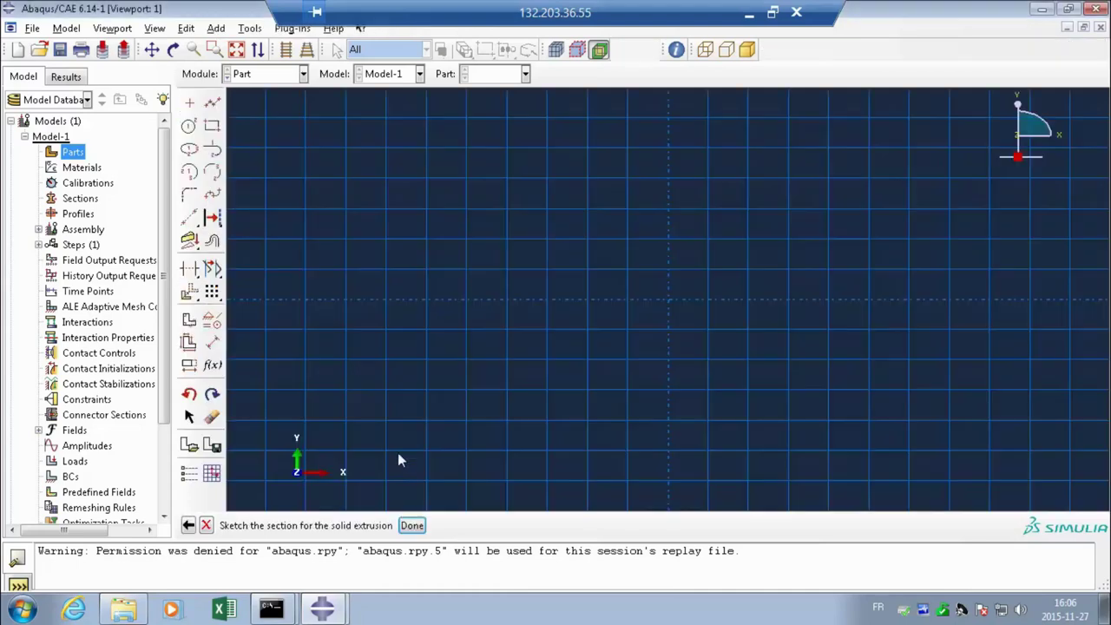
# Step: Sketch a rectangle for the extrusion section from the origin to an opposite corner in the positive X-Y quadrant
pyautogui.click(213, 128)
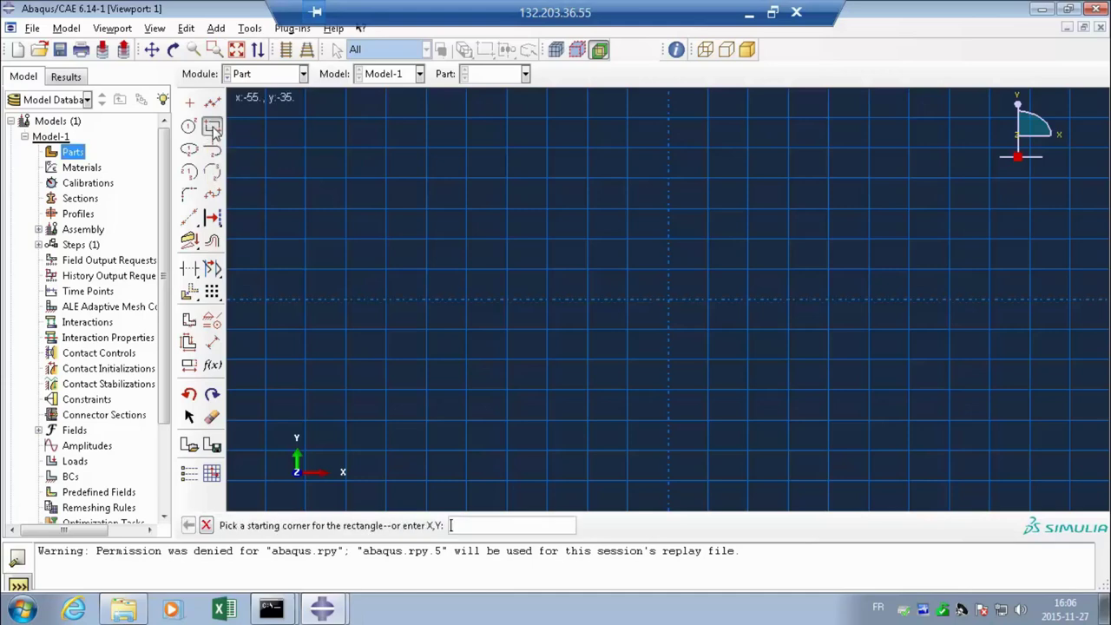
pyautogui.click(670, 301)
pyautogui.click(856, 129)
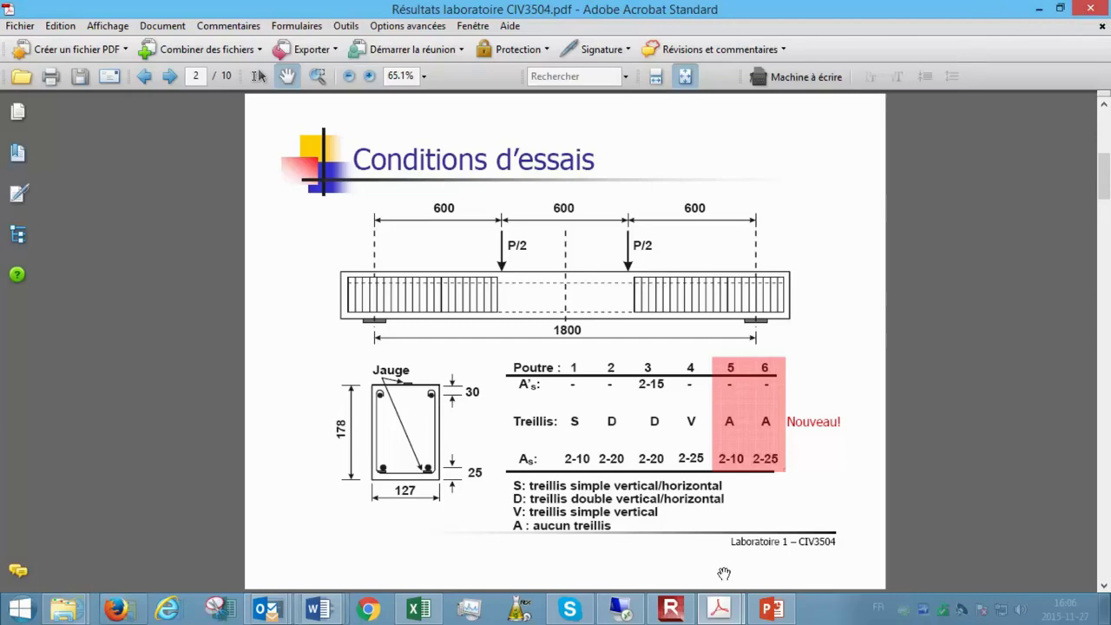
# Step: Consult the section dimensions in the laboratory PDF, return to Abaqus/CAE and dimension the rectangle's lower edge as 127
pyautogui.moveTo(973, 20); pyautogui.dragTo(975, 48)
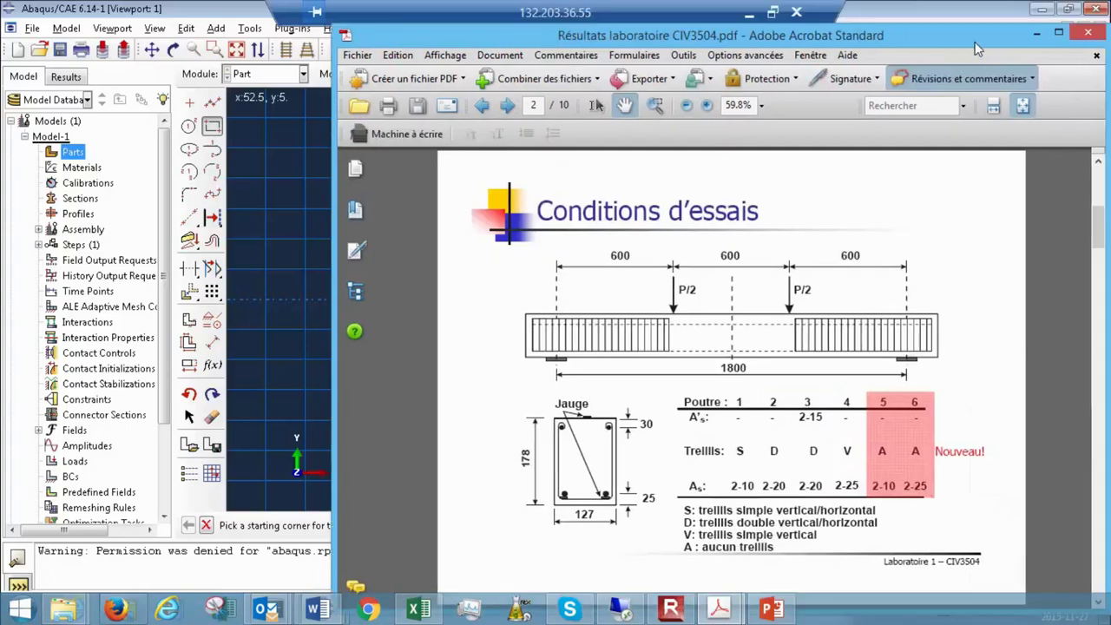
pyautogui.click(1035, 35)
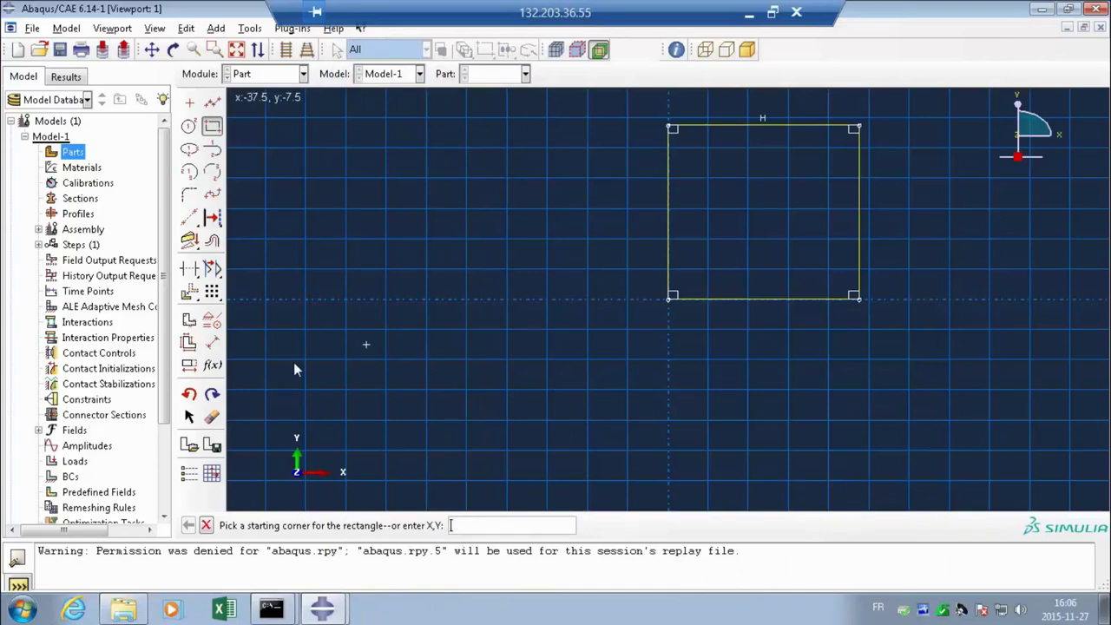
pyautogui.click(212, 343)
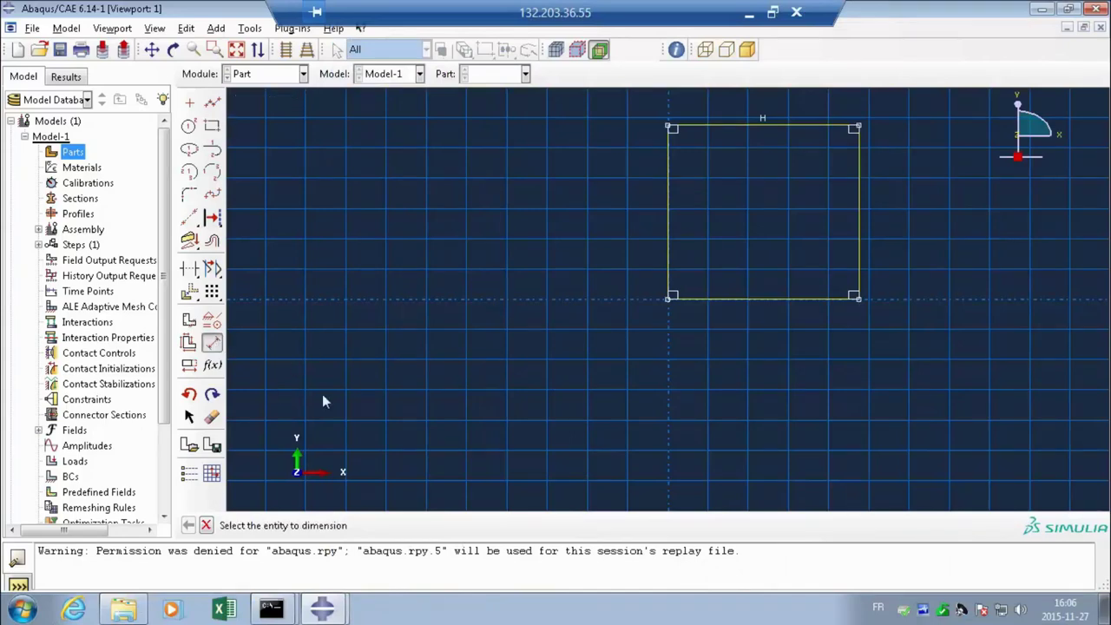
pyautogui.click(758, 298)
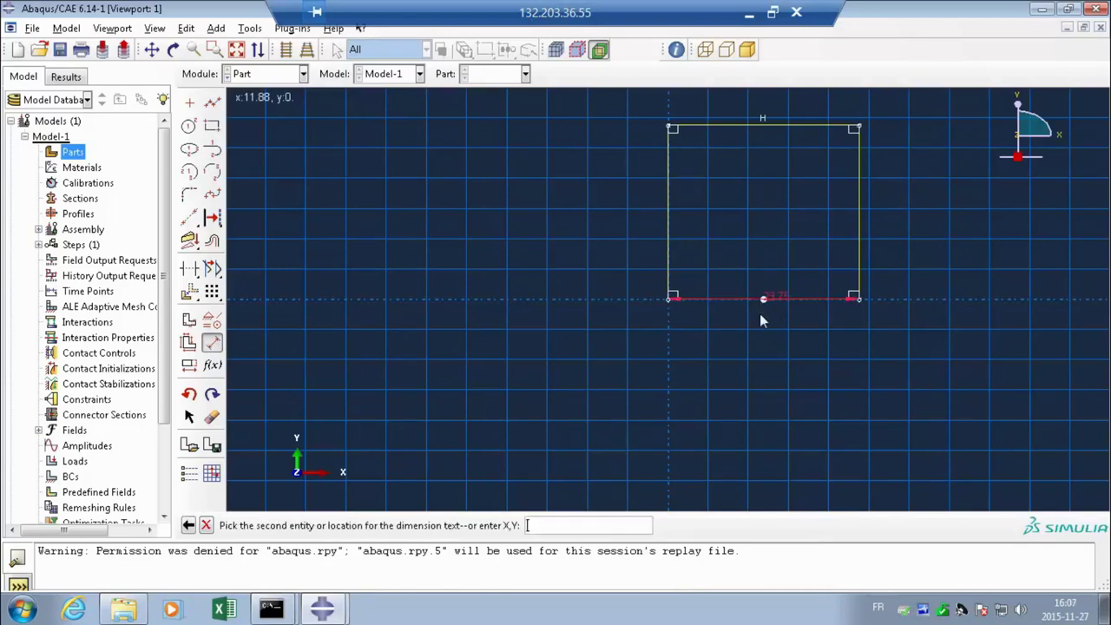
pyautogui.click(747, 389)
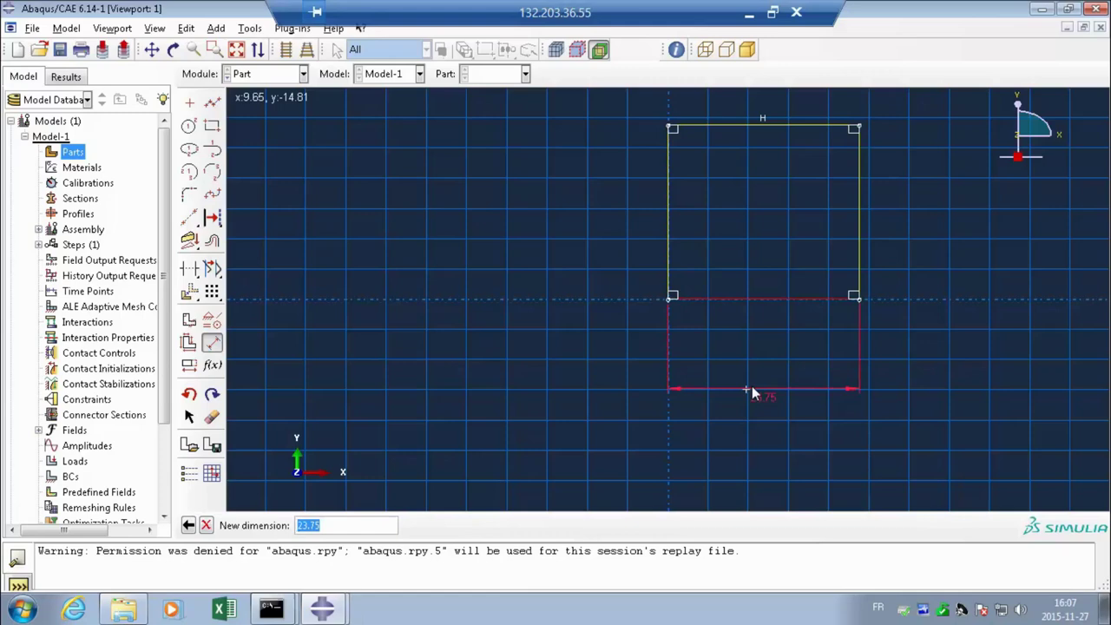
pyautogui.write('127')
pyautogui.click(188, 525)
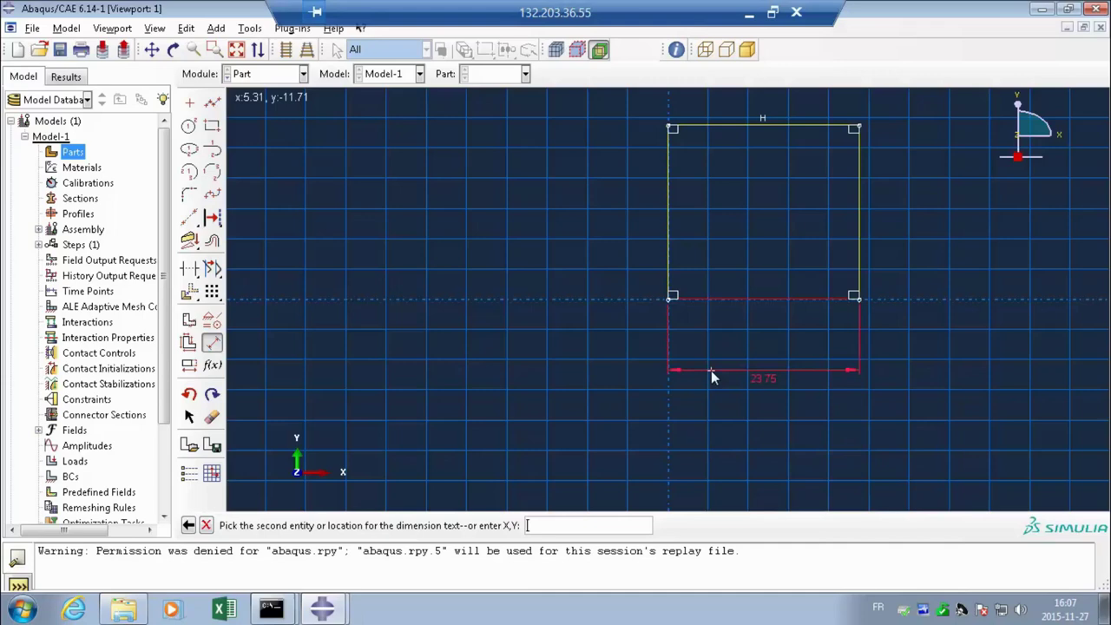
pyautogui.click(711, 371)
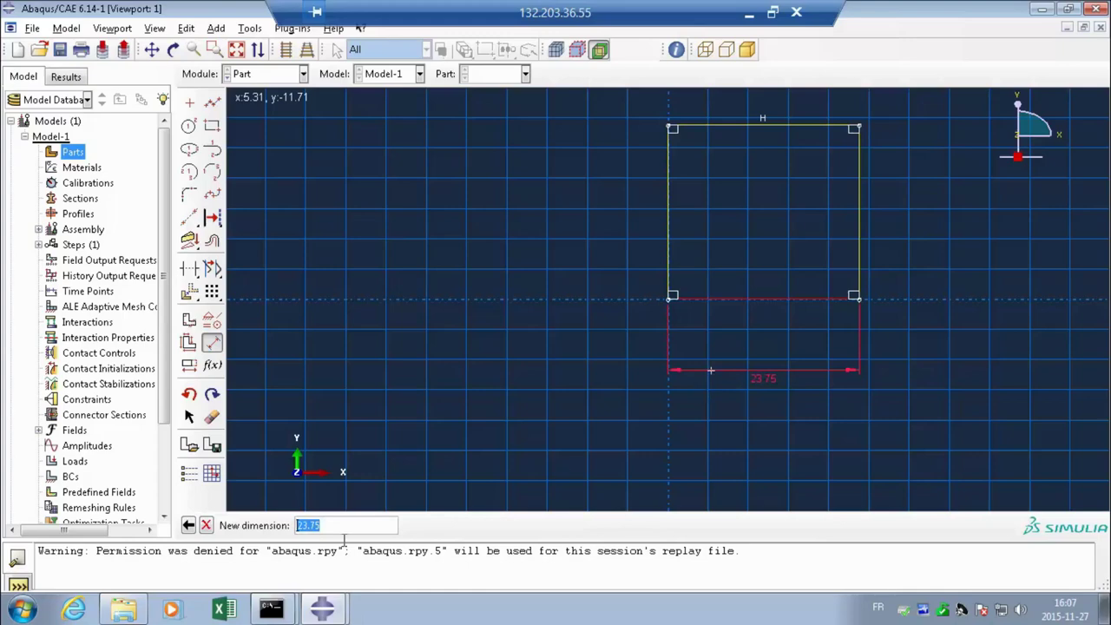
pyautogui.write('127')
pyautogui.press('Return')
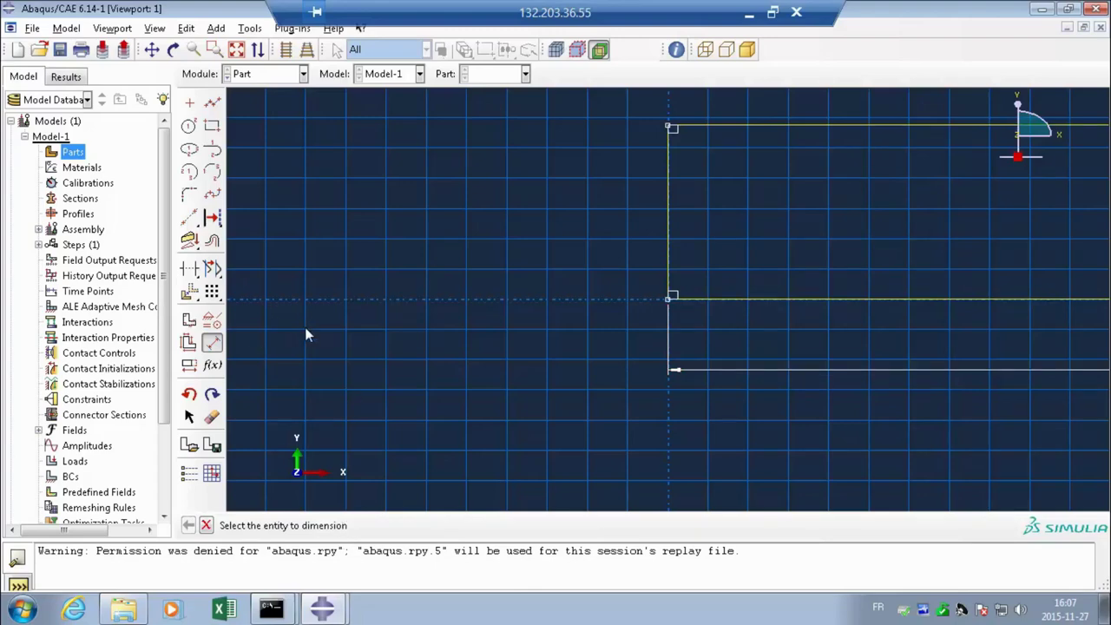
# Step: Dimension the rectangle's vertical edge on the Y axis as 178
pyautogui.click(668, 218)
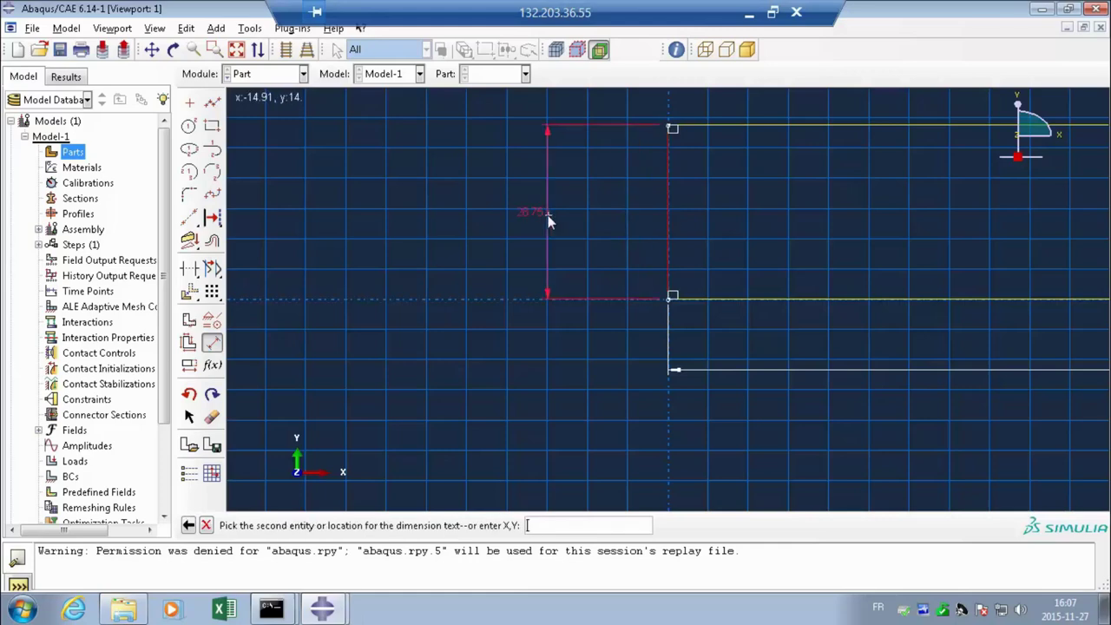
pyautogui.click(548, 215)
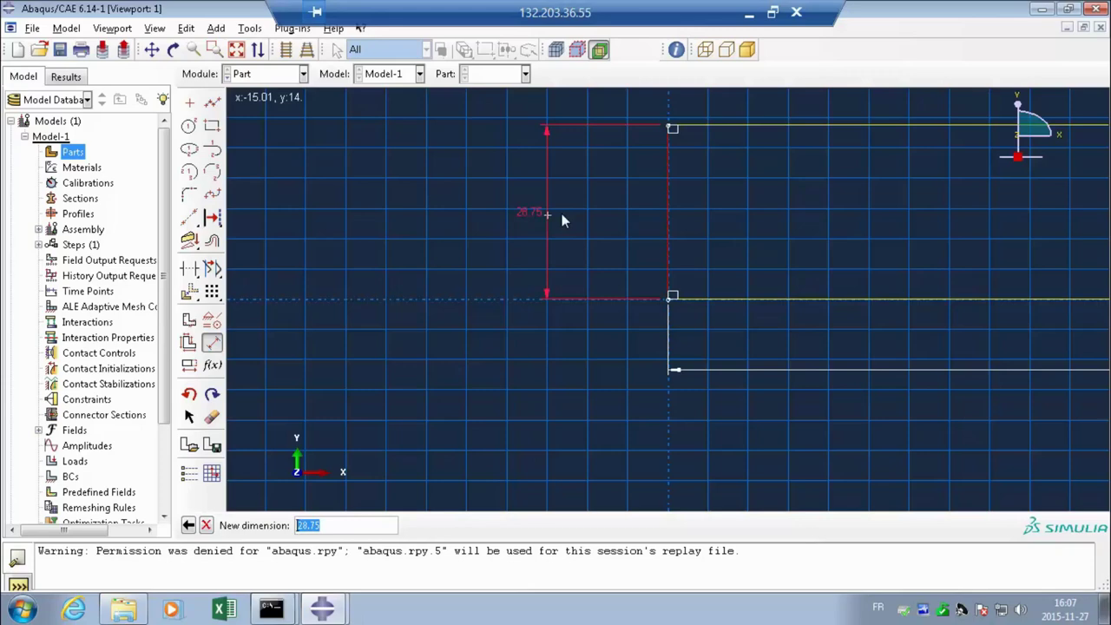
pyautogui.write('178')
pyautogui.press('Return')
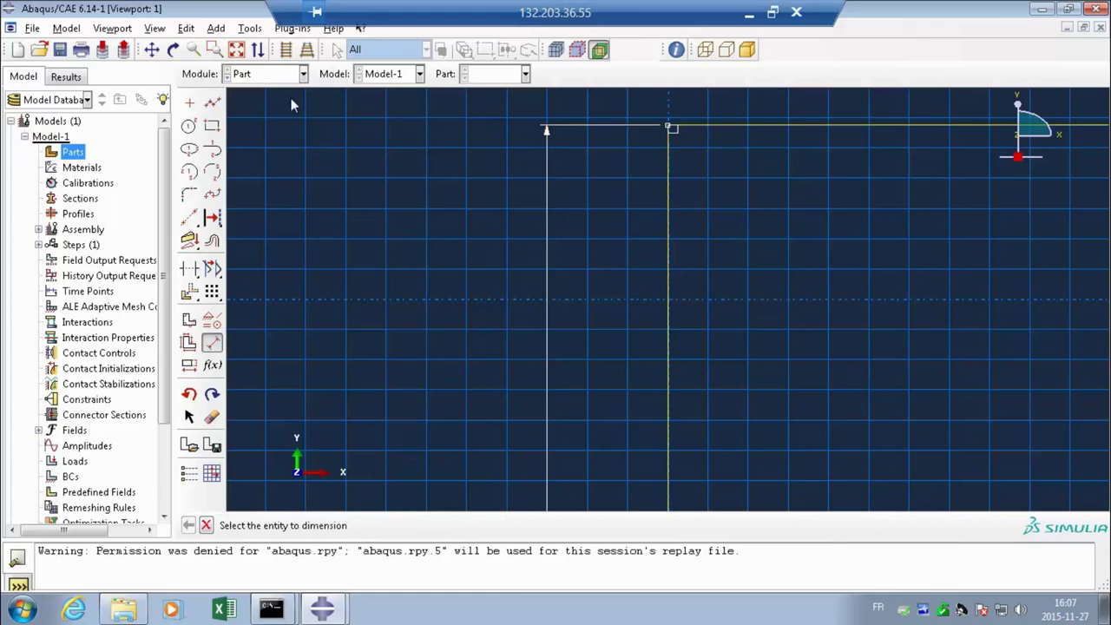
pyautogui.click(236, 50)
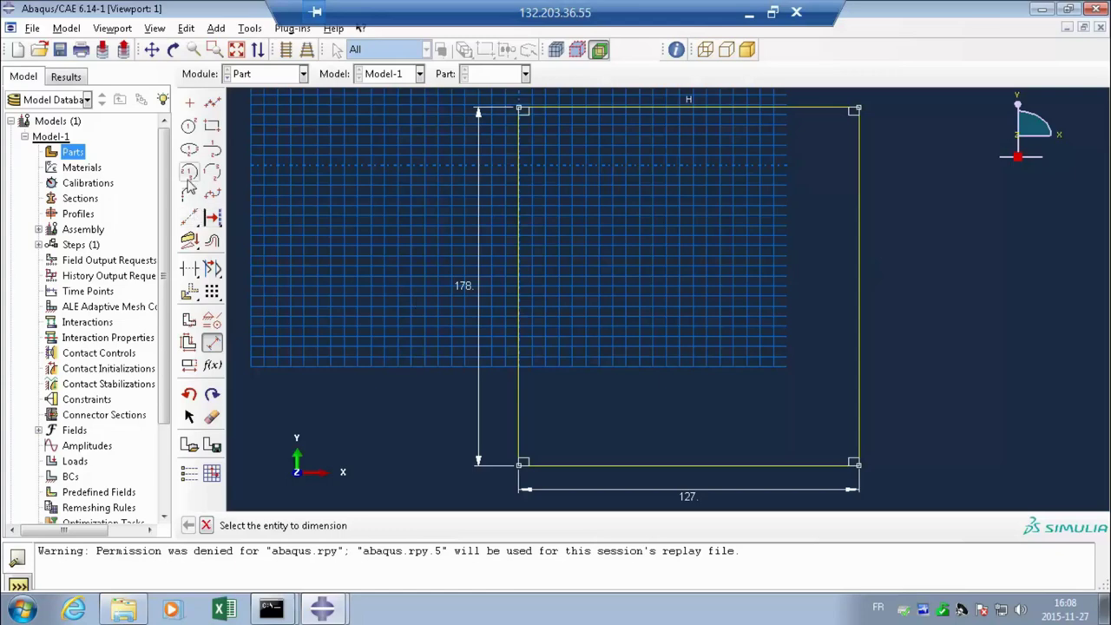
# Step: Move the whole rectangle with Translate from the midpoint of its lower edge to the origin 0,0
pyautogui.click(189, 290)
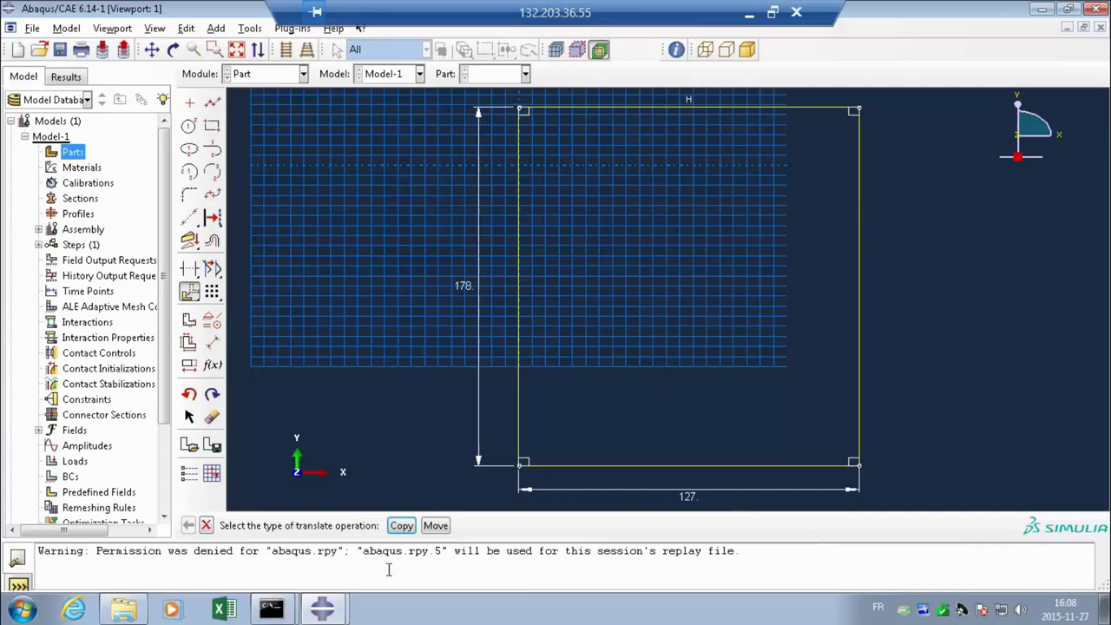
pyautogui.click(434, 526)
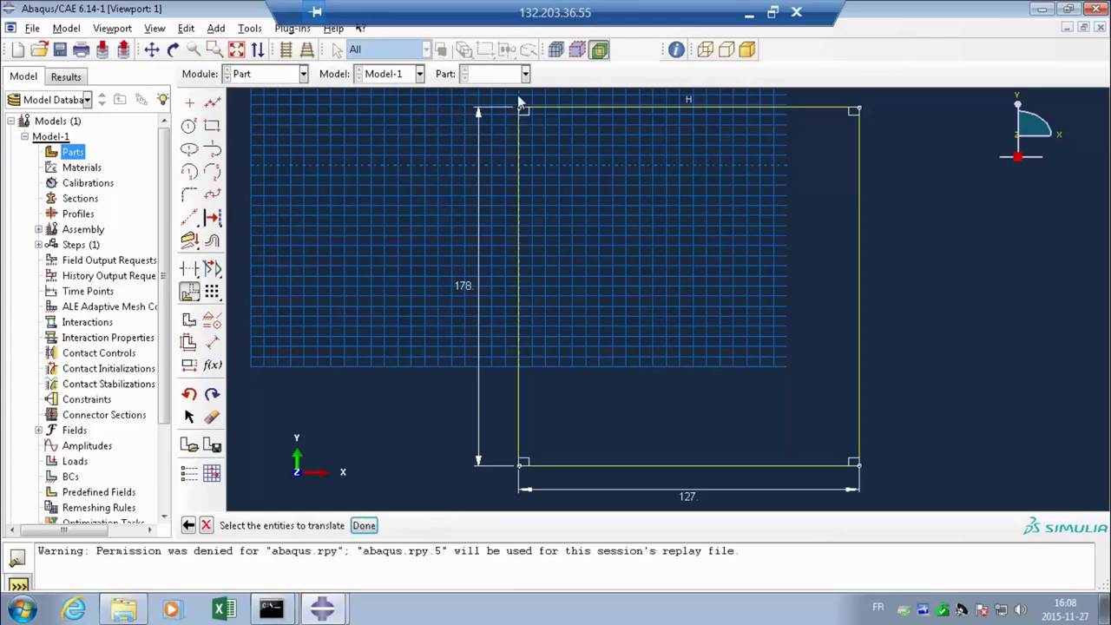
pyautogui.moveTo(504, 97)
pyautogui.mouseDown()
pyautogui.moveTo(814, 447)
pyautogui.moveTo(899, 483)
pyautogui.moveTo(890, 477)
pyautogui.mouseUp()
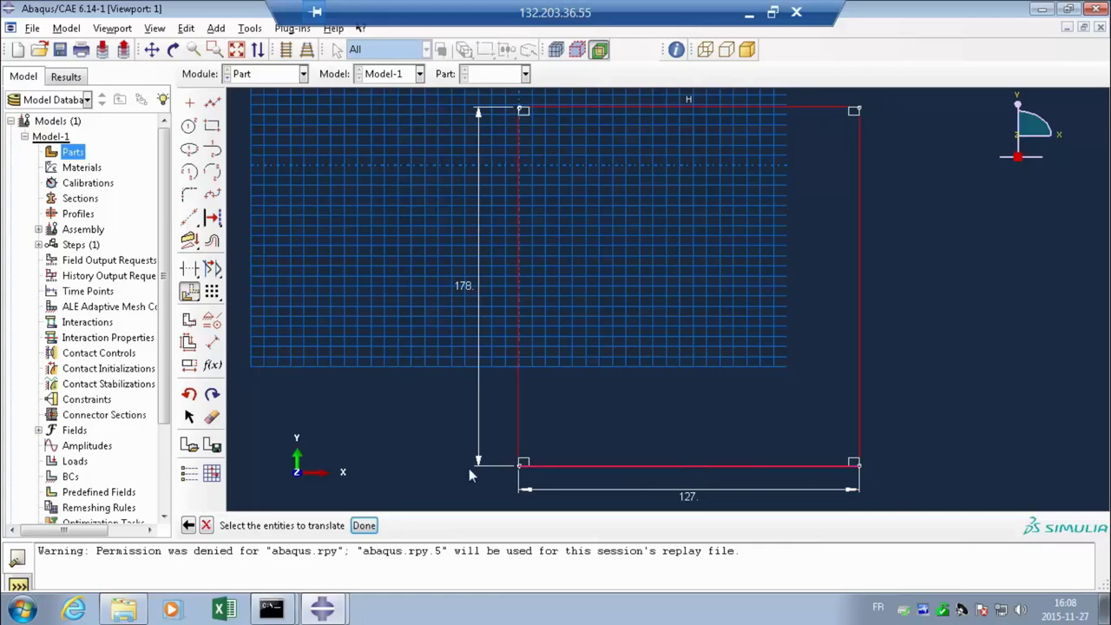
pyautogui.click(363, 526)
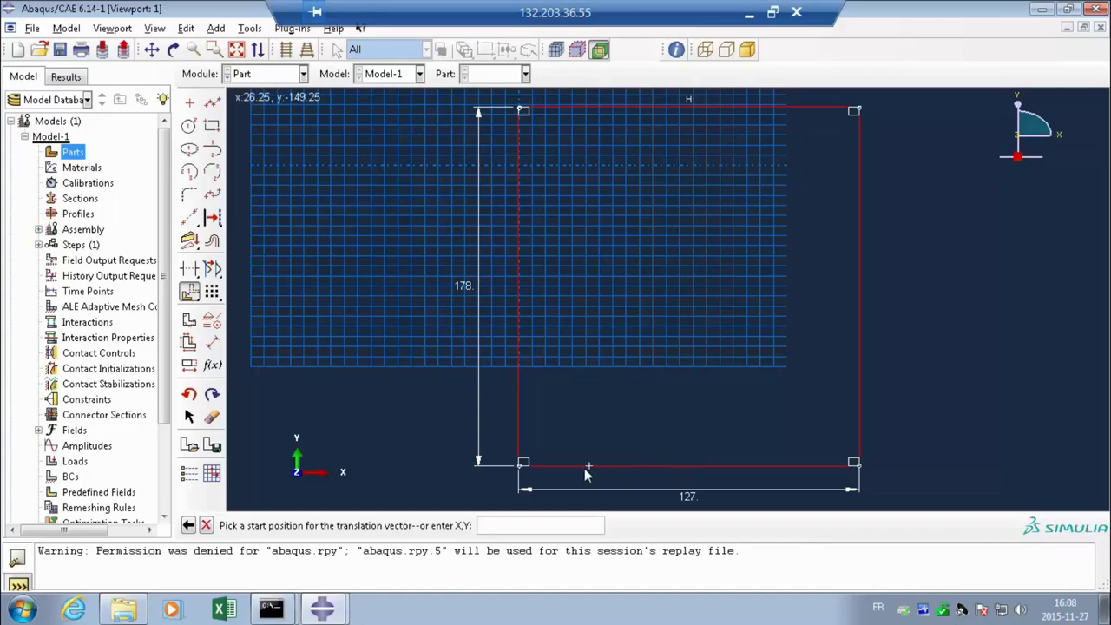
pyautogui.click(688, 466)
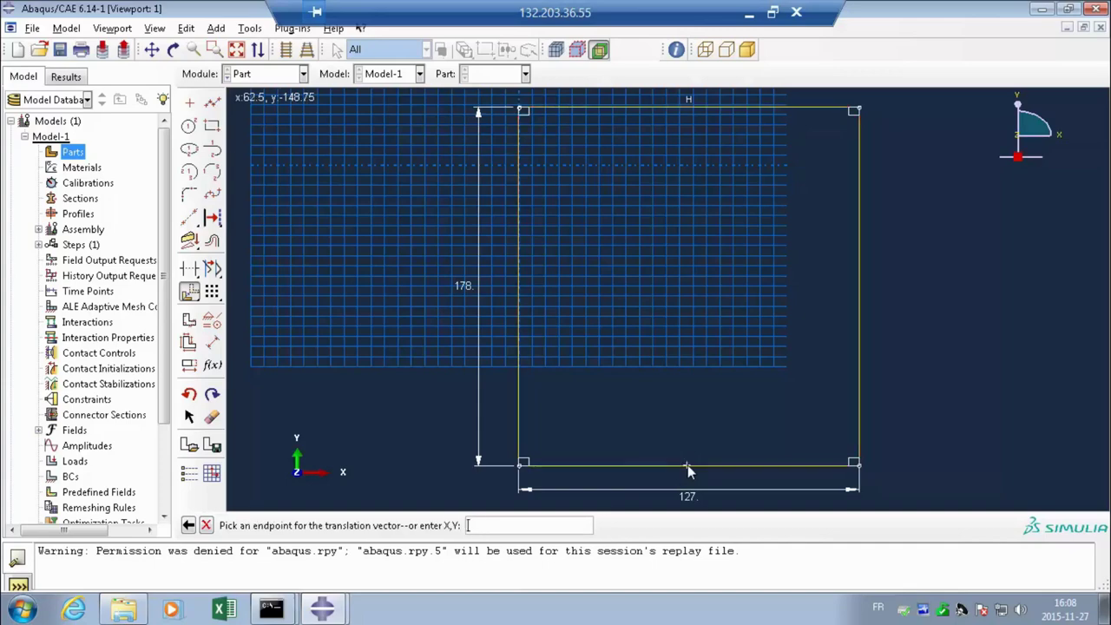
pyautogui.write('0,0')
pyautogui.press('Return')
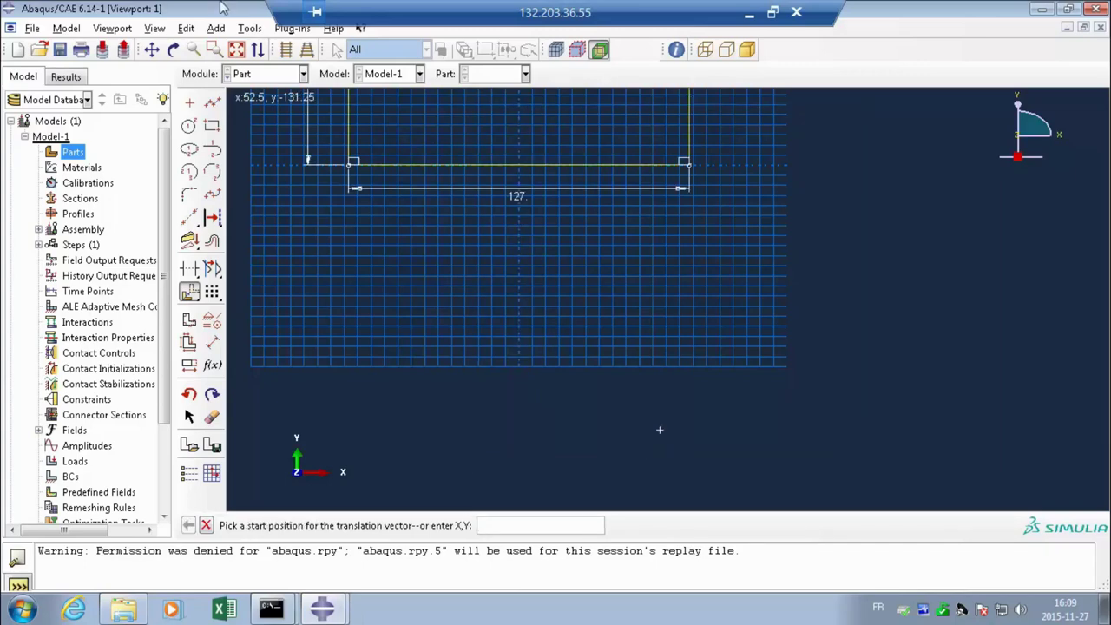
pyautogui.click(237, 50)
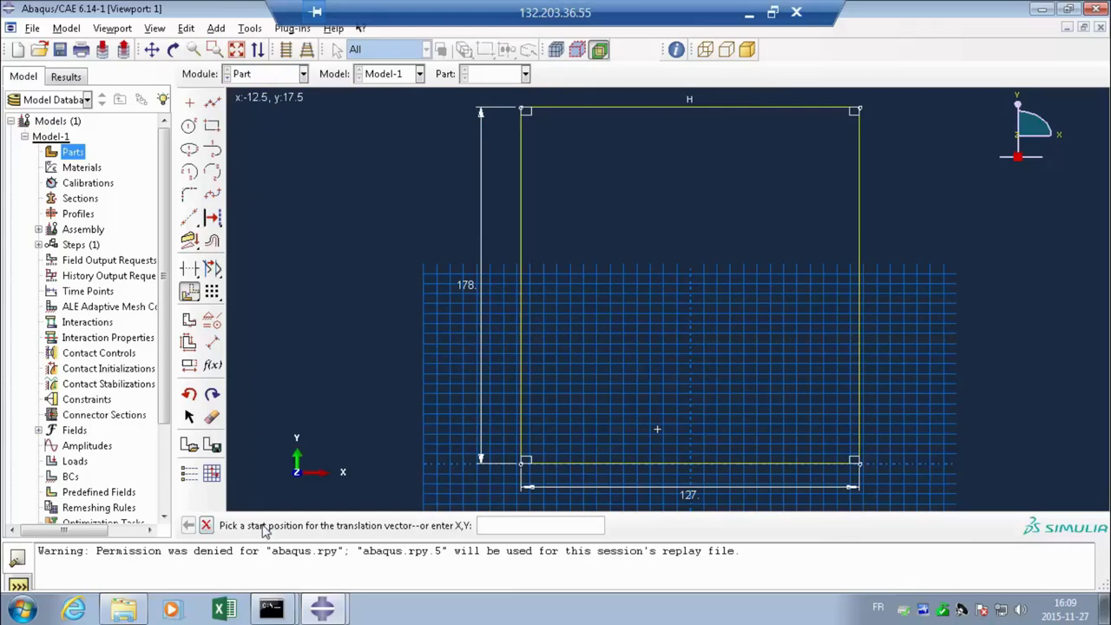
pyautogui.click(206, 526)
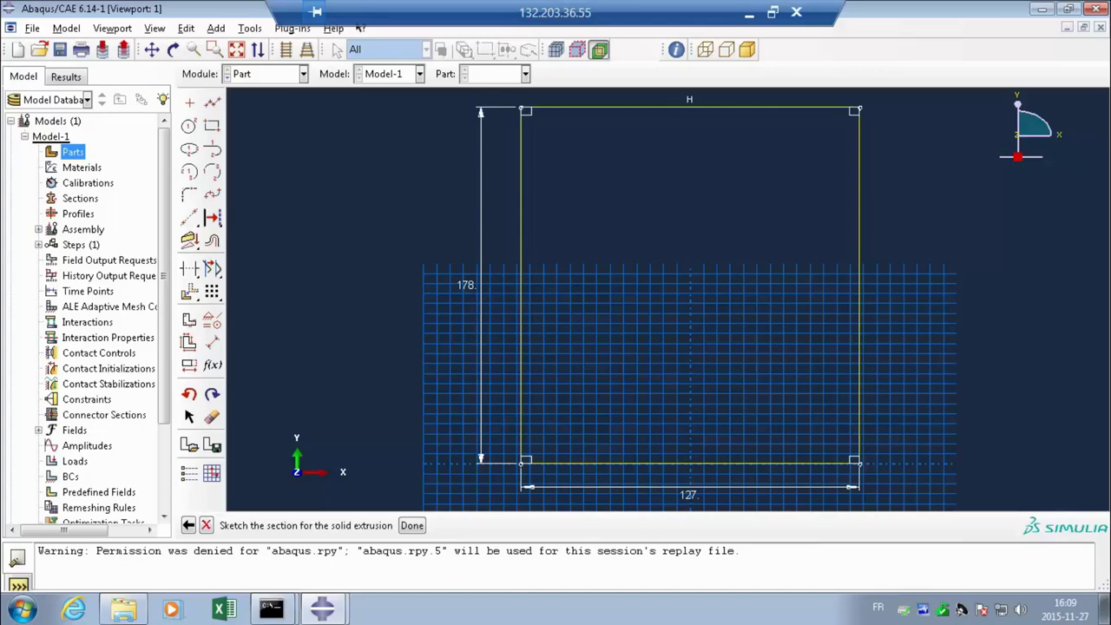
# Step: Finish the section sketch and extrude it to a depth of 2200
pyautogui.hotkey('alt', 'Tab')
pyautogui.click(412, 526)
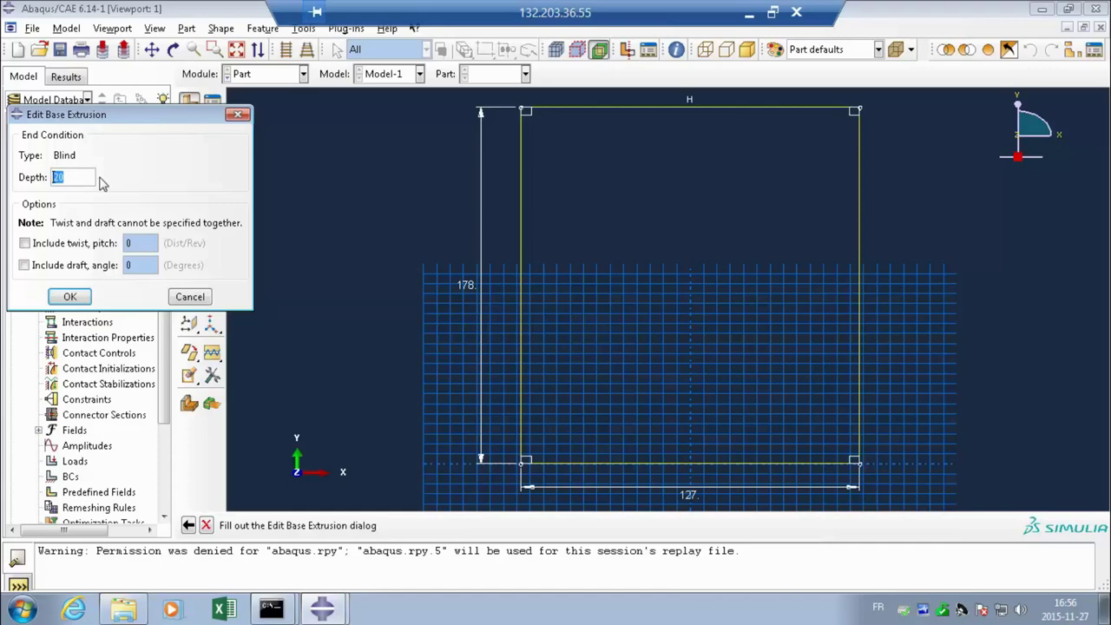
pyautogui.write('2200')
pyautogui.click(70, 296)
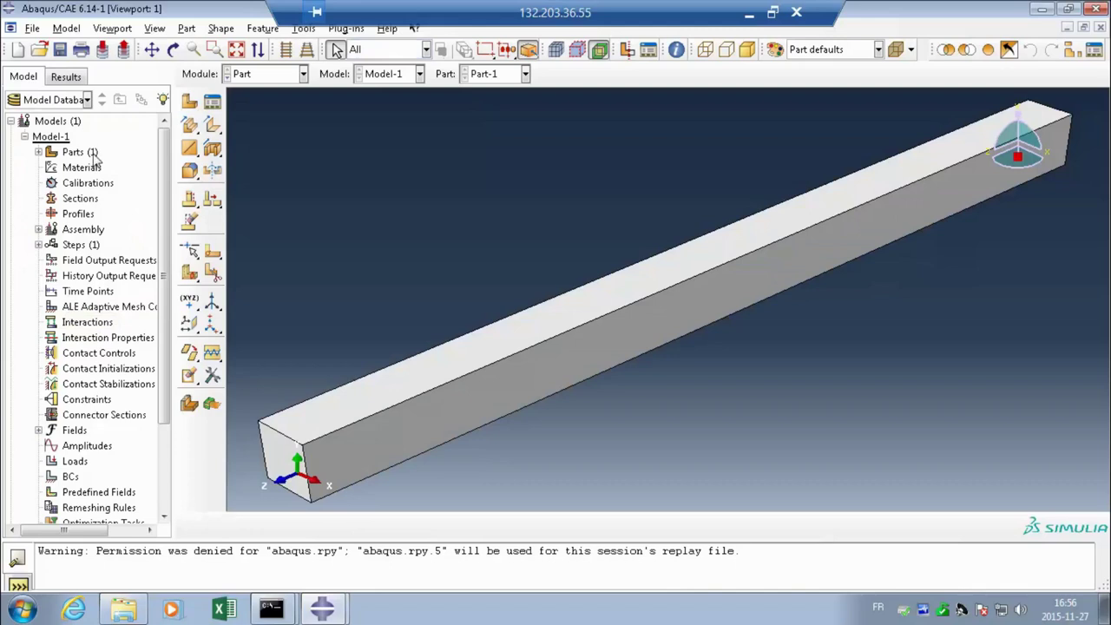
# Step: Expand Part-1 down to the section sketch of Solid extrude-1, open the sketch for inspection and leave it without changes
pyautogui.click(38, 152)
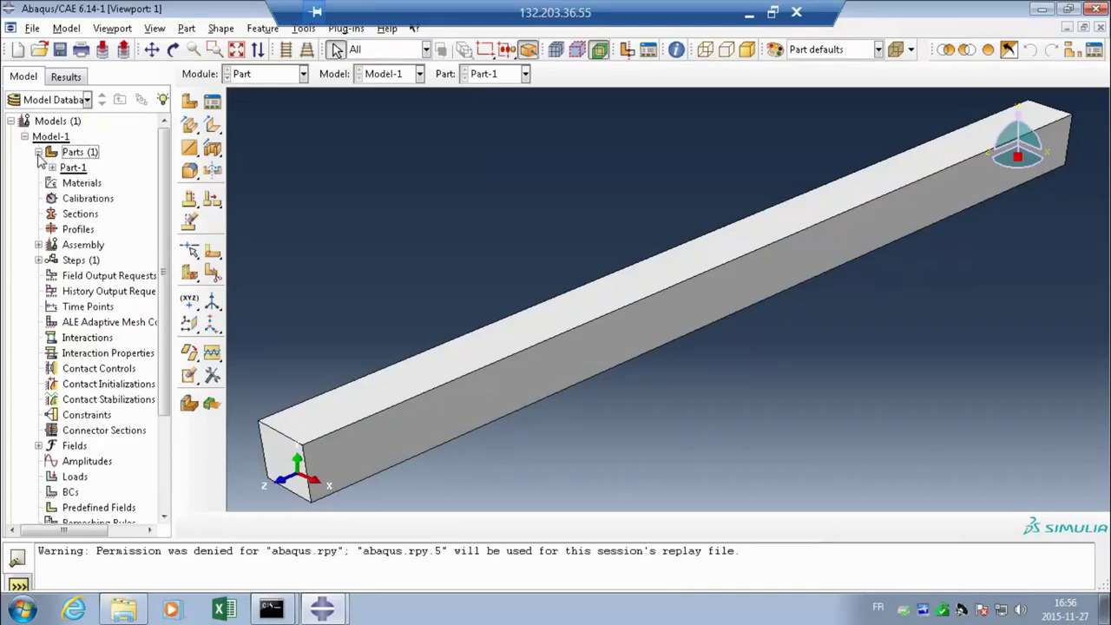
pyautogui.click(53, 167)
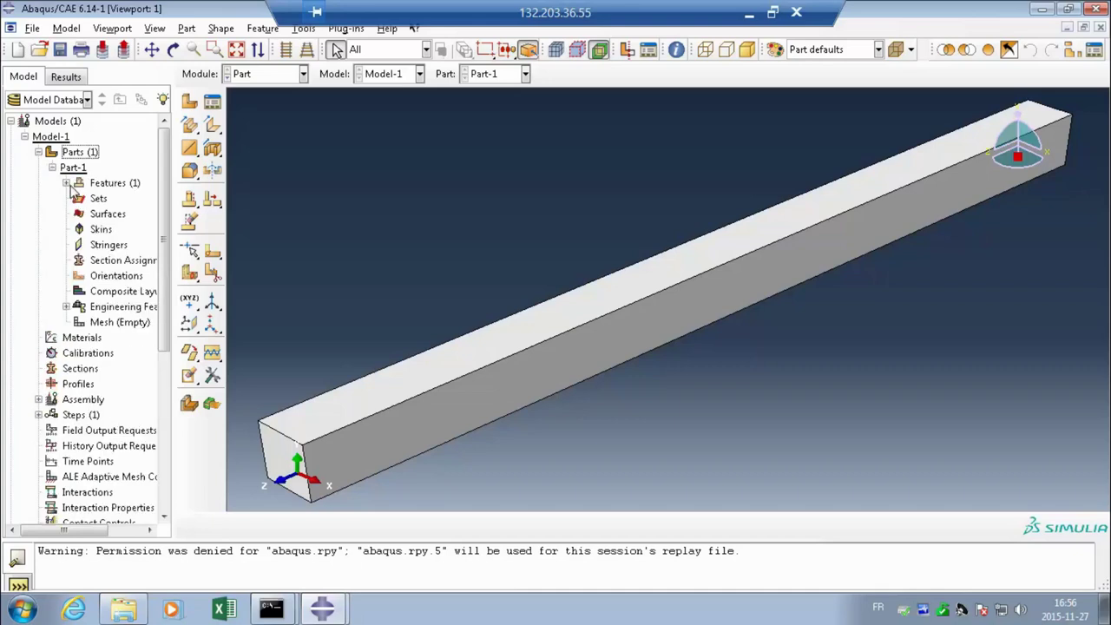
pyautogui.click(66, 183)
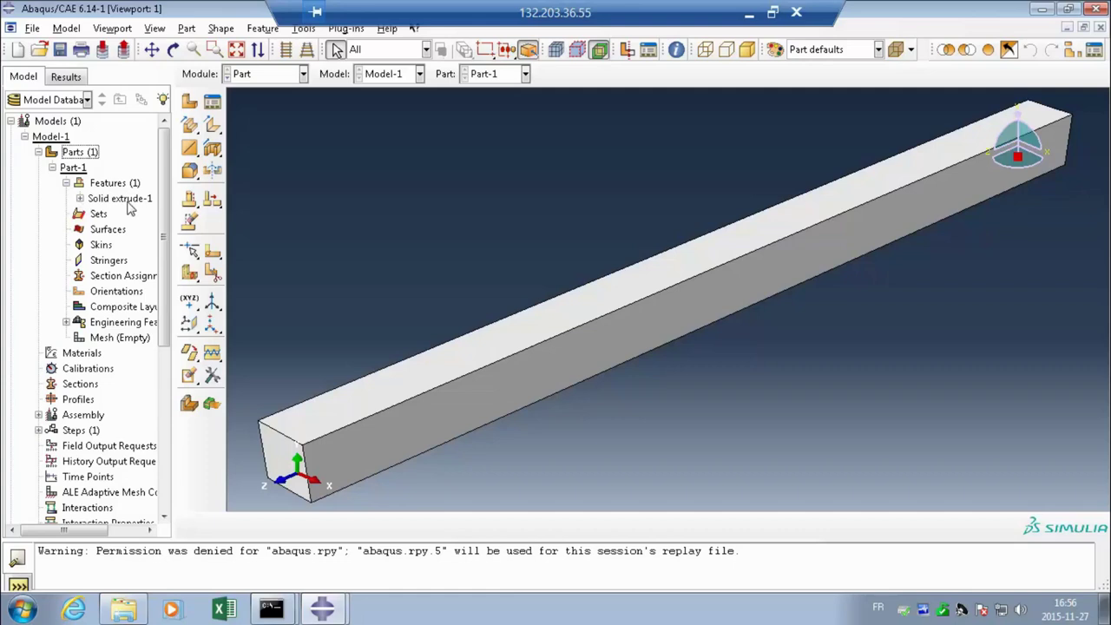
pyautogui.click(80, 199)
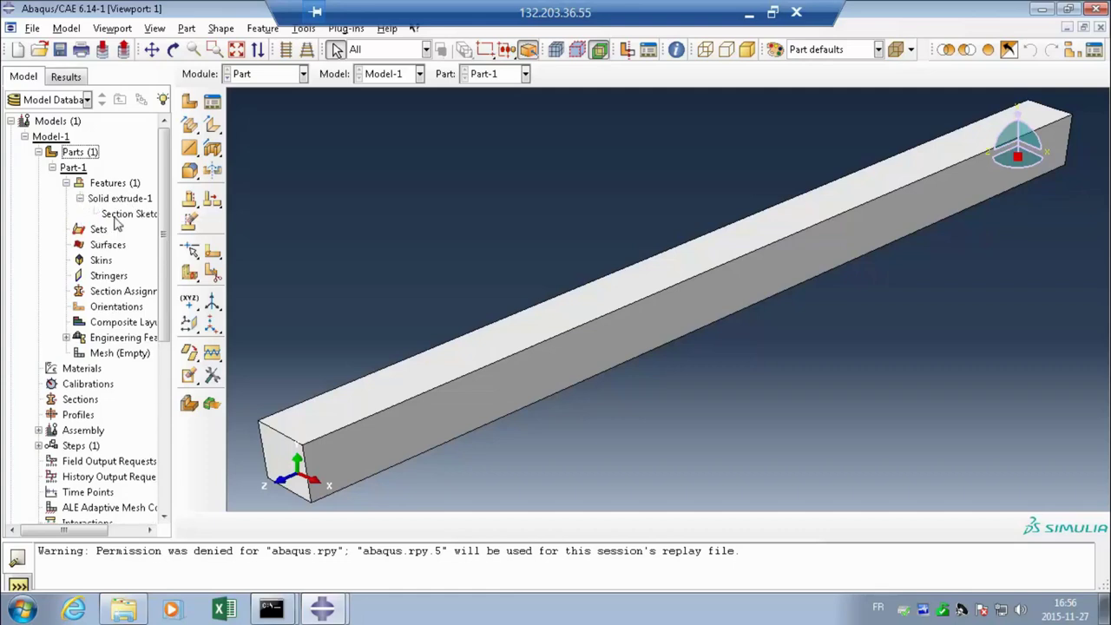
pyautogui.click(113, 217)
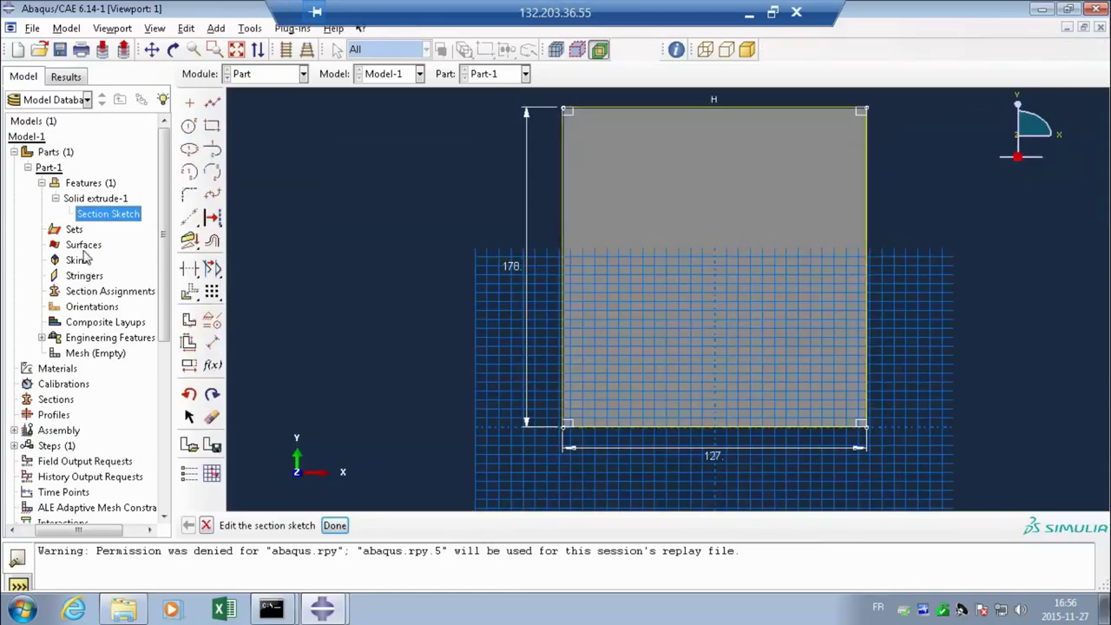
pyautogui.click(206, 525)
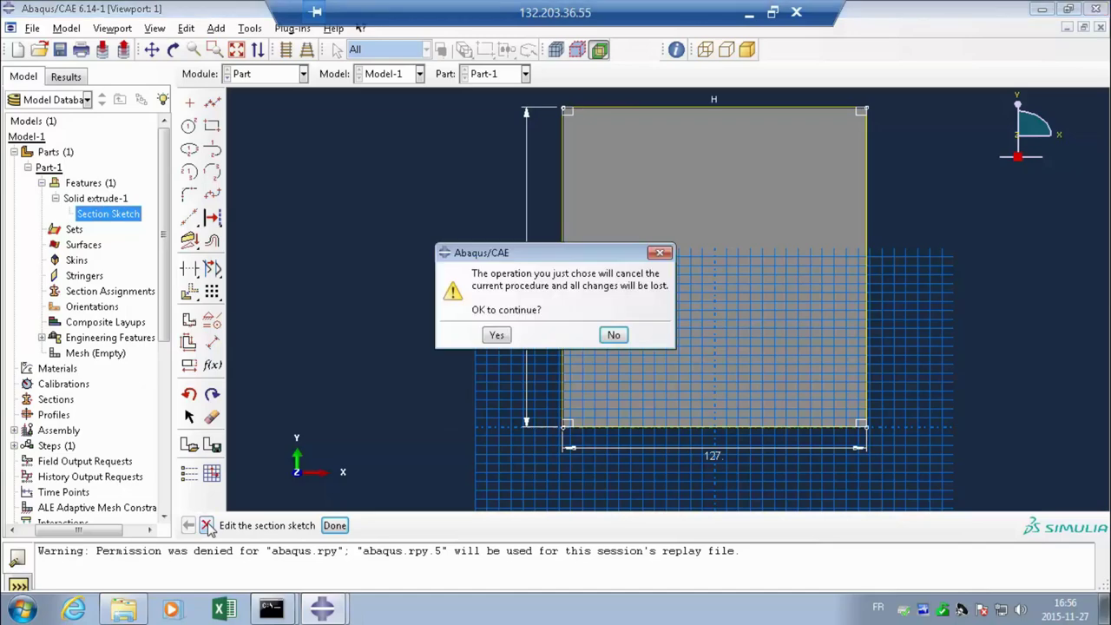
pyautogui.click(495, 335)
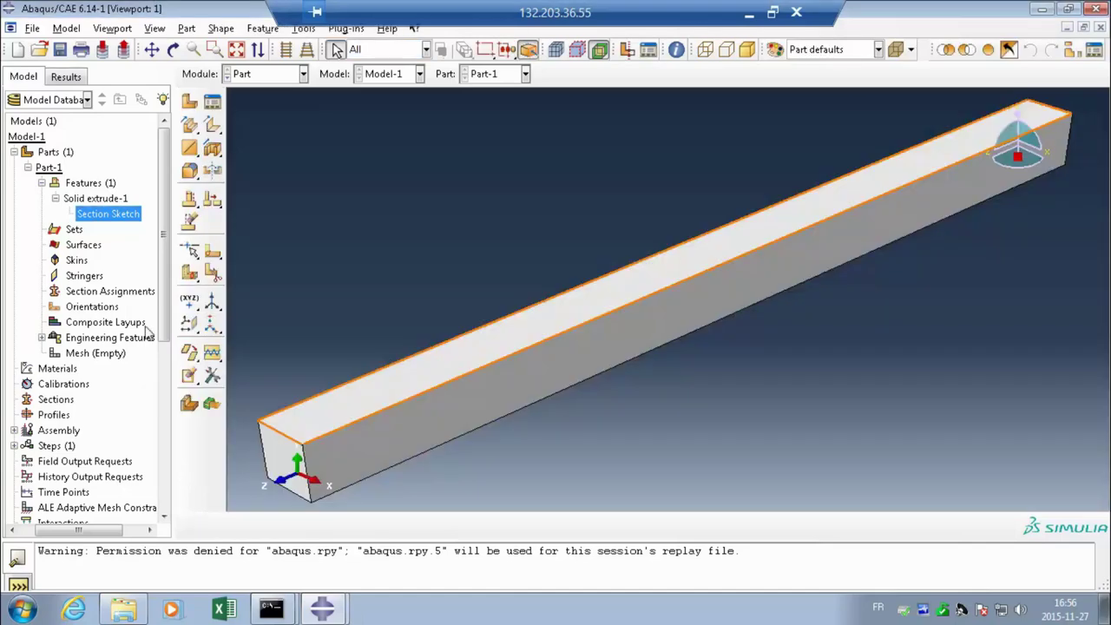
# Step: Open the parameters of Solid extrude-1 to review its depth and accept them as they are
pyautogui.click(96, 199)
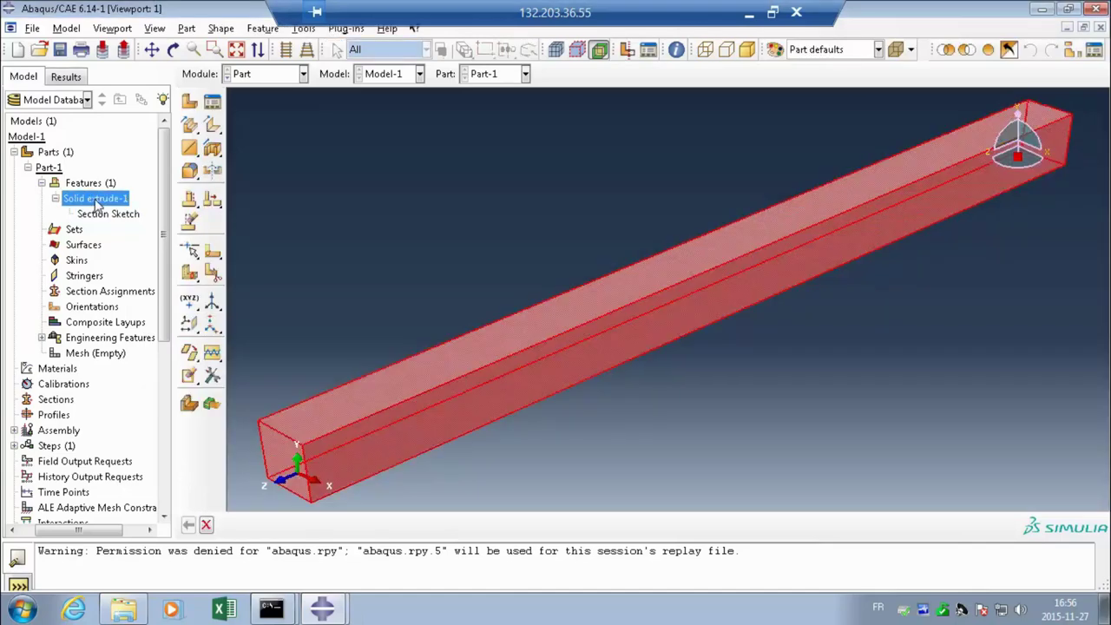
pyautogui.doubleClick(96, 201)
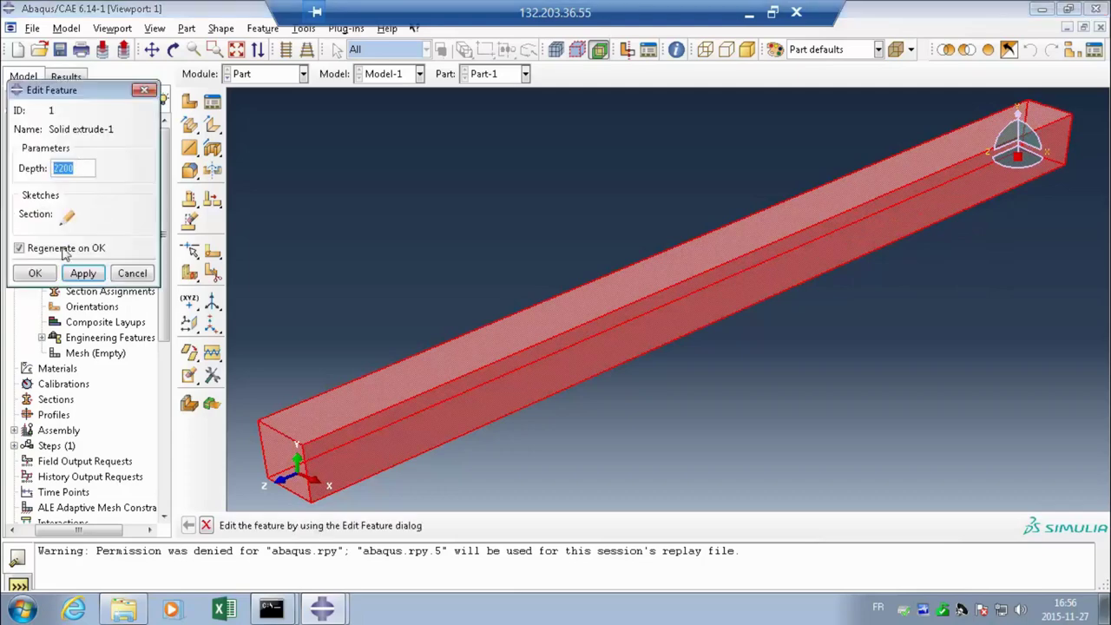
pyautogui.click(35, 274)
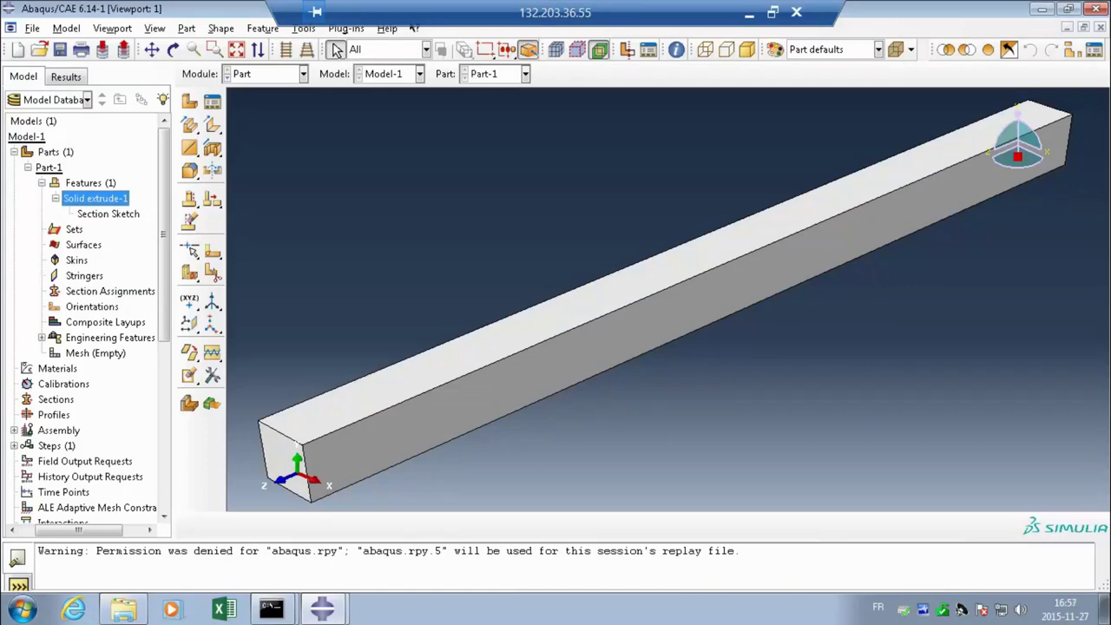
# Step: Switch to the laboratory PDF to review the test conditions drawing, and return to the Abaqus/CAE model
pyautogui.hotkey('alt', 'Tab')
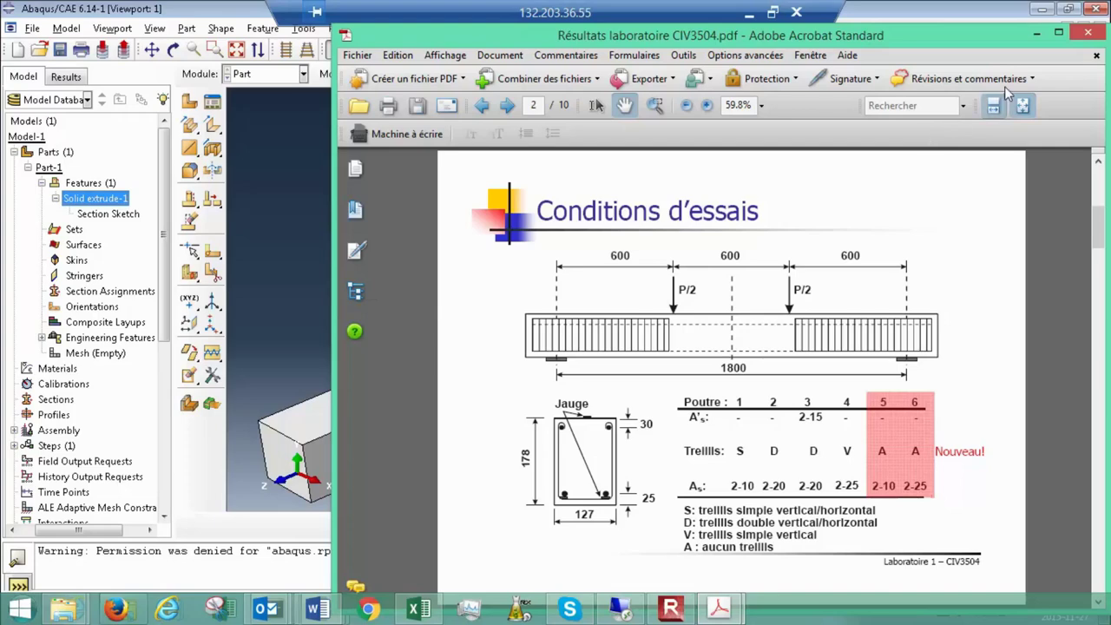
pyautogui.click(1036, 35)
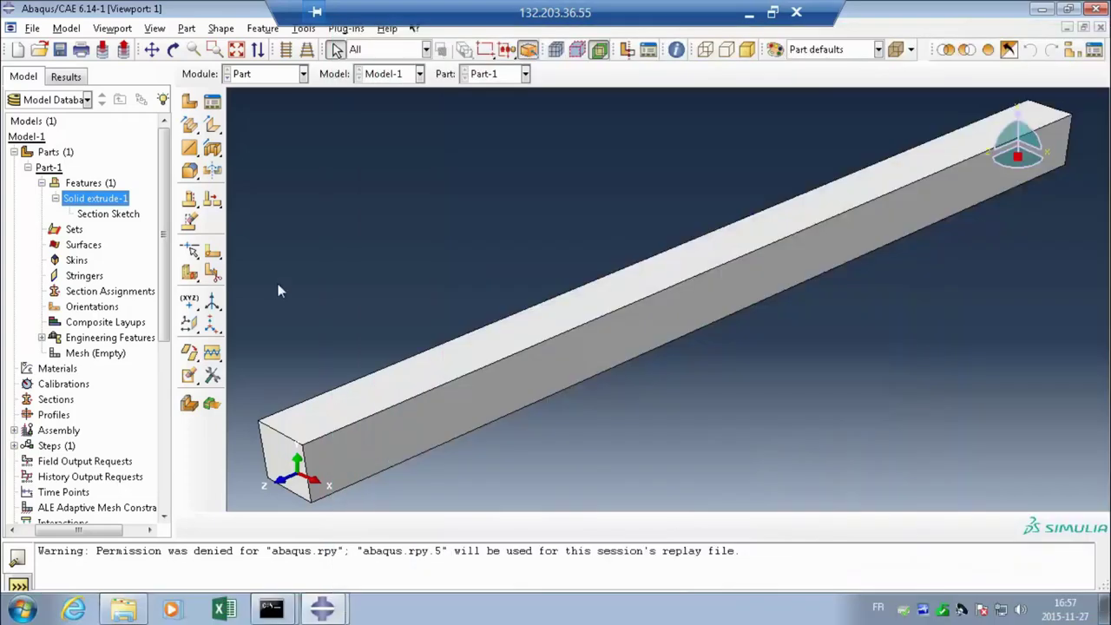
# Step: Start an extruded cut on the beam's near end face and sketch a vertical centre line from about 0,110.5 to 0,-110.5
pyautogui.click(213, 149)
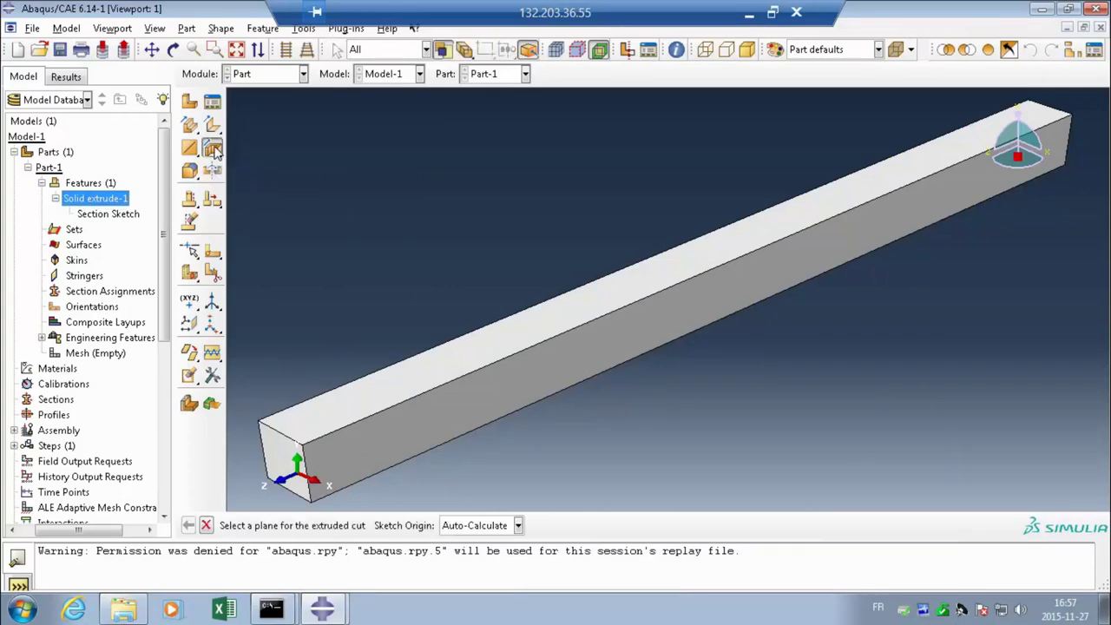
pyautogui.click(277, 464)
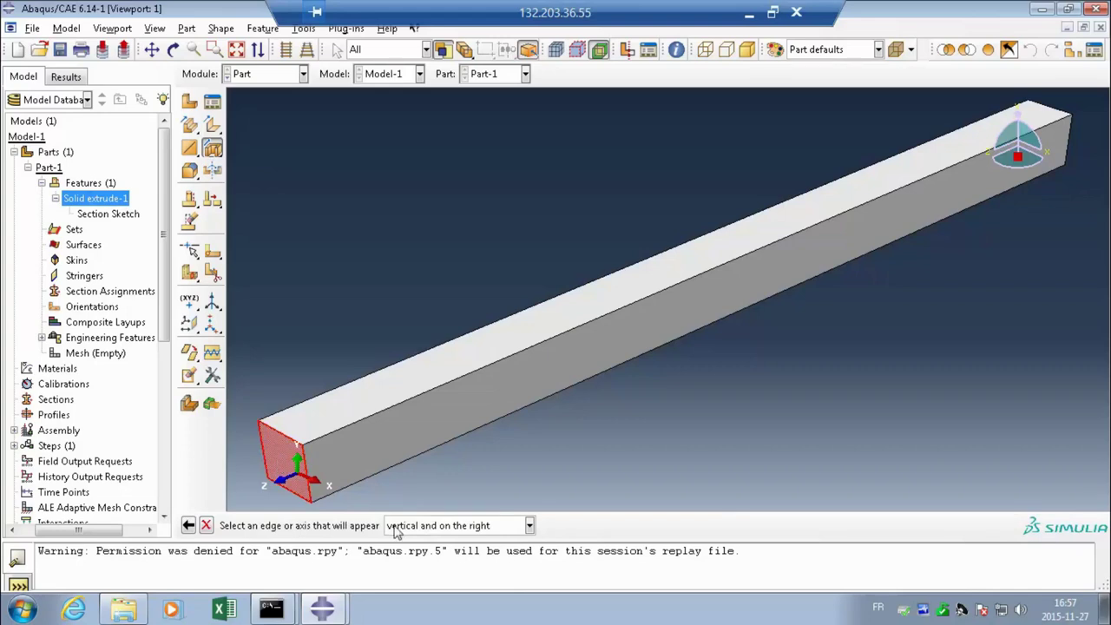
pyautogui.click(310, 493)
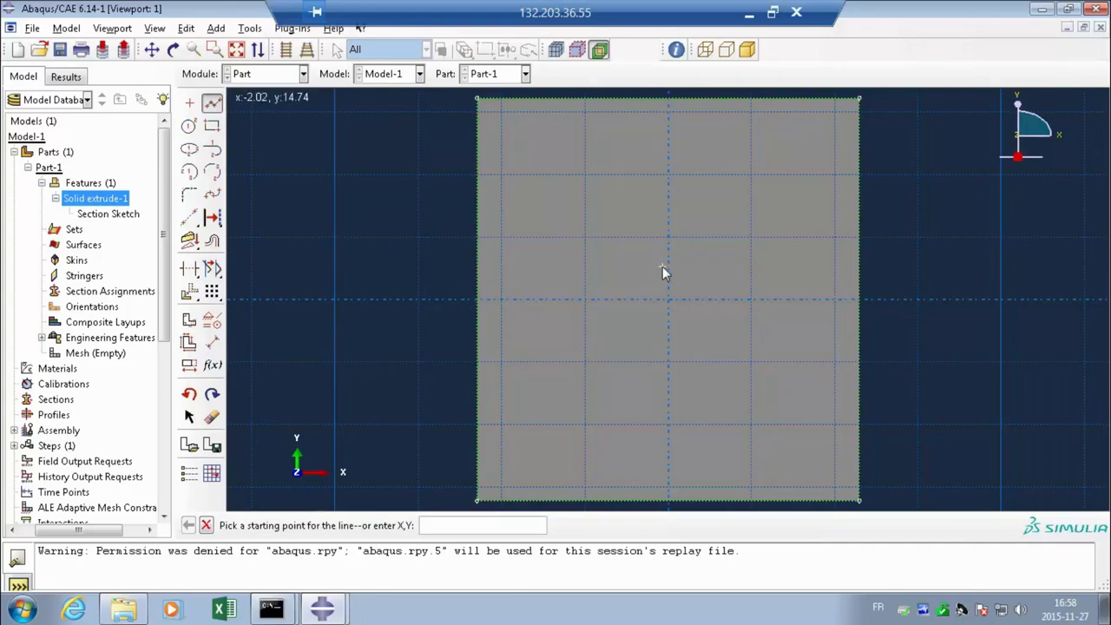
pyautogui.scroll(1, 662, 266)
pyautogui.scroll(-3, 662, 267)
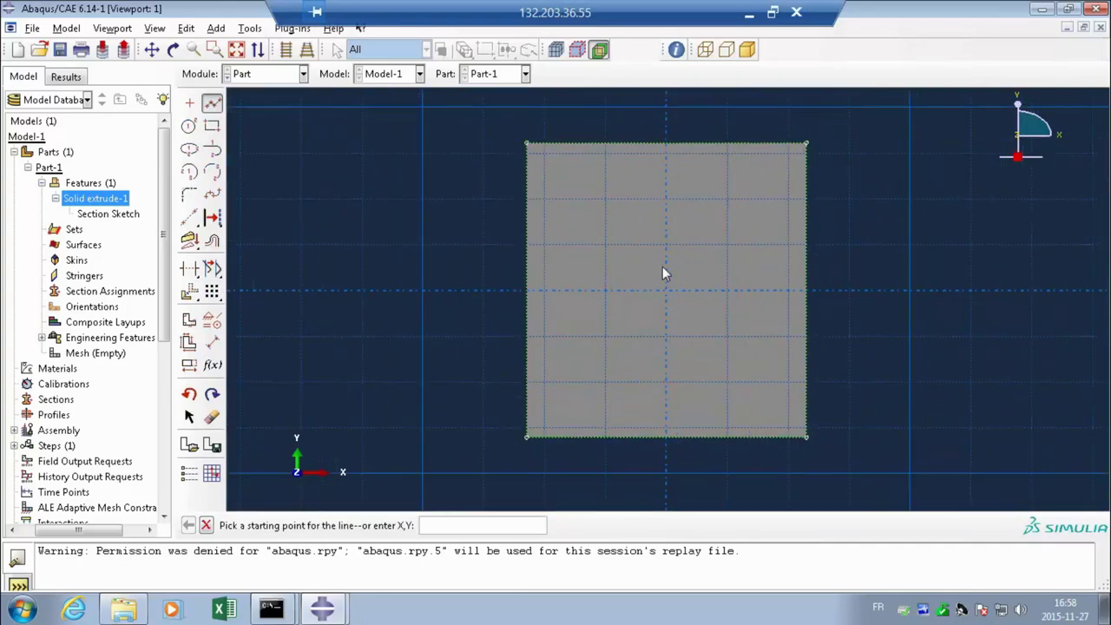
pyautogui.click(666, 113)
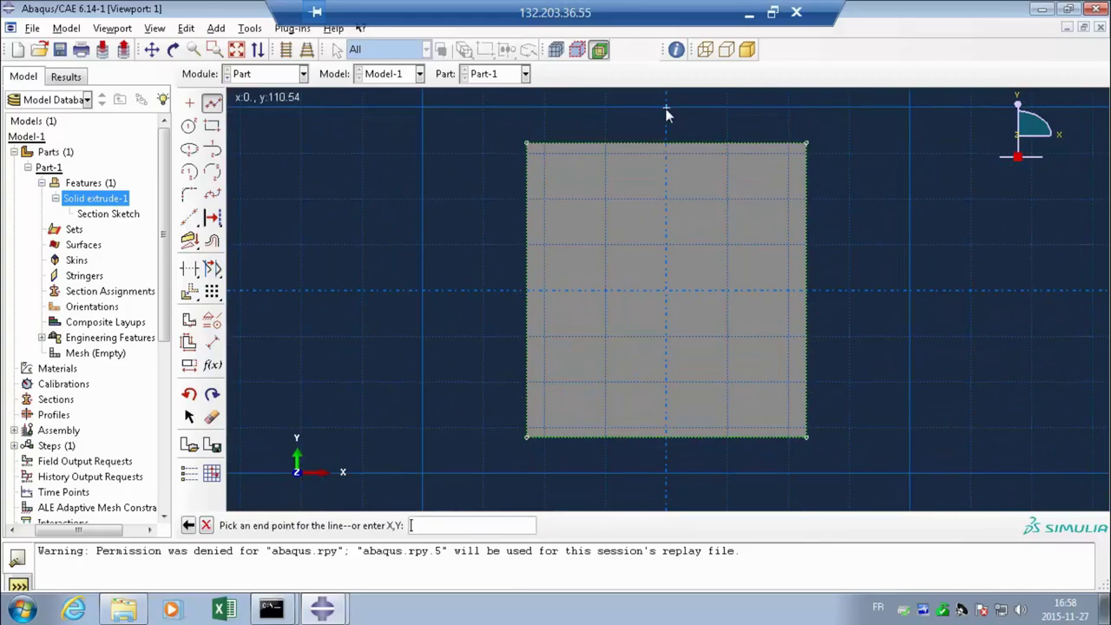
pyautogui.click(665, 474)
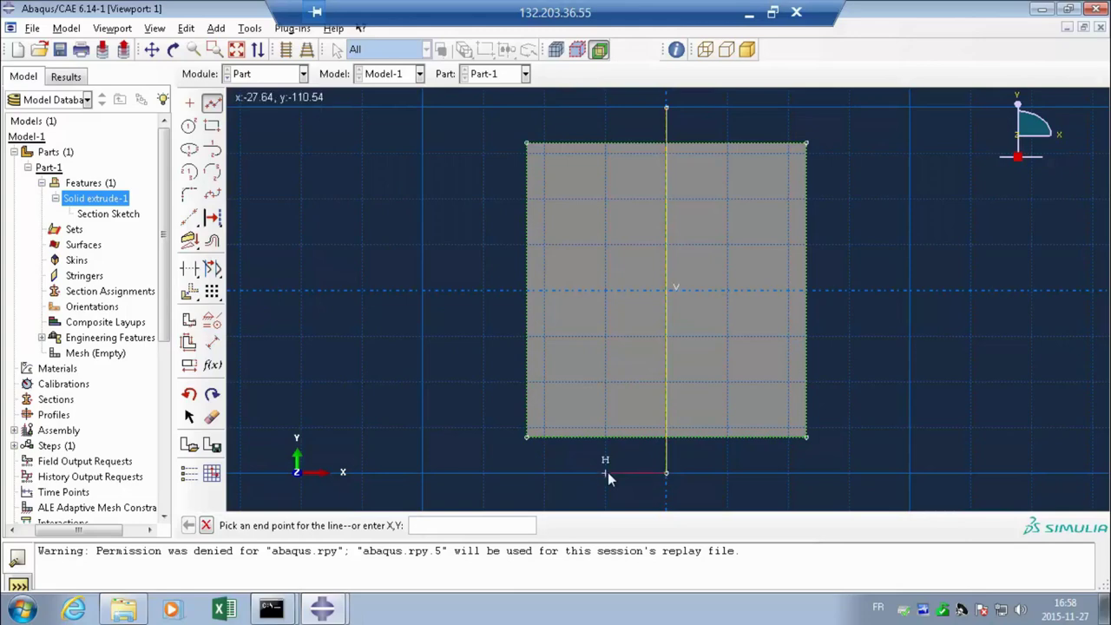
# Step: Check the horizontal distance from the centre line's lower end to the section's lower-left corner with a dimension
pyautogui.click(212, 343)
pyautogui.click(665, 474)
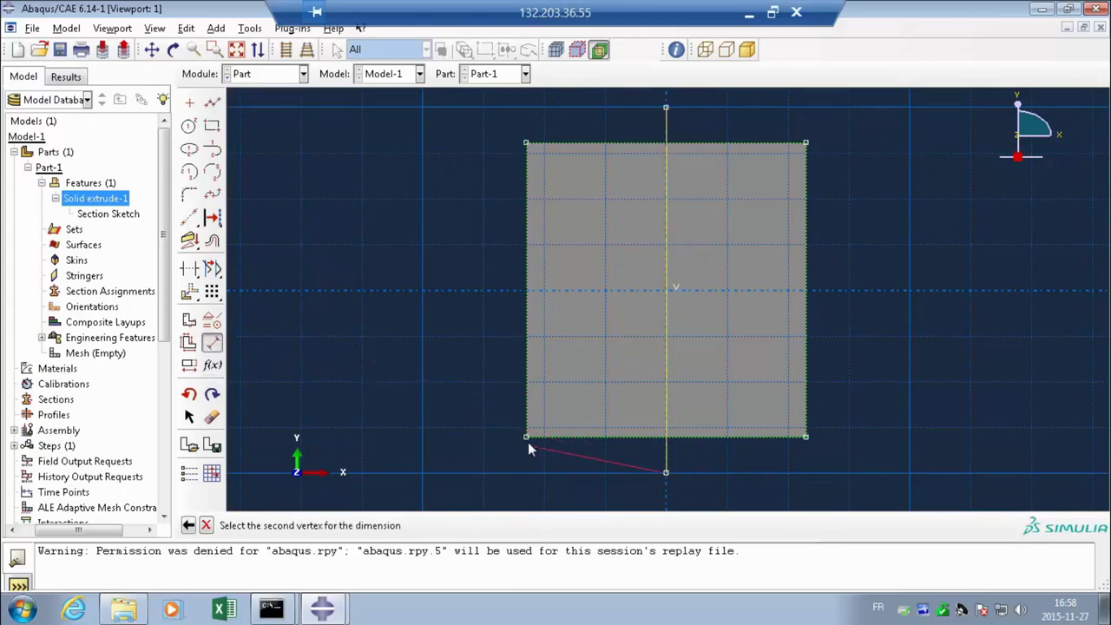
pyautogui.click(528, 442)
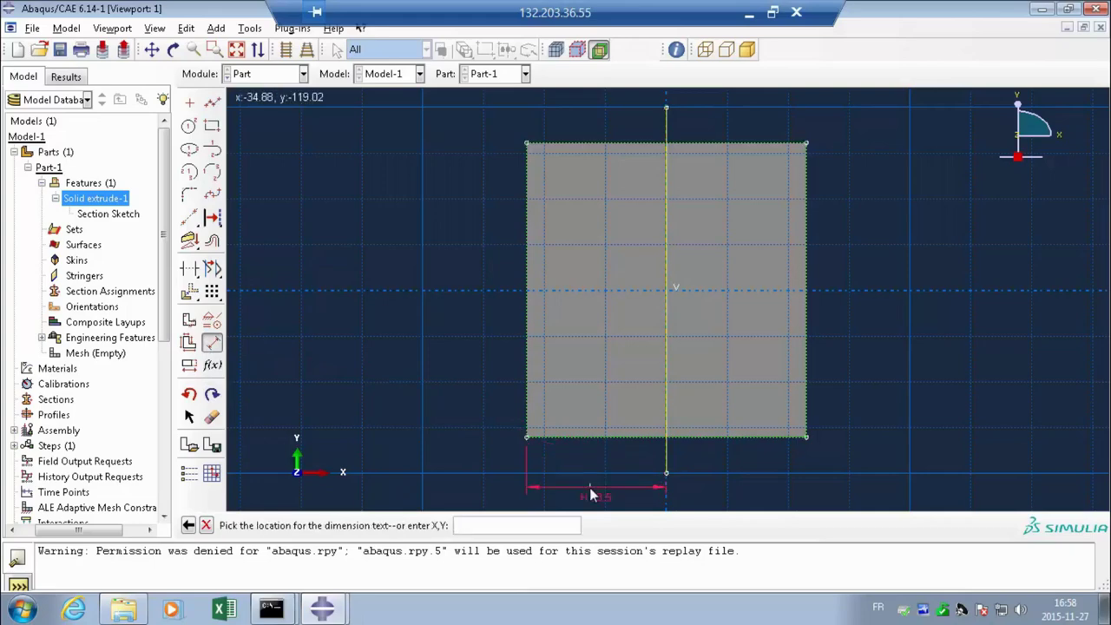
pyautogui.click(589, 486)
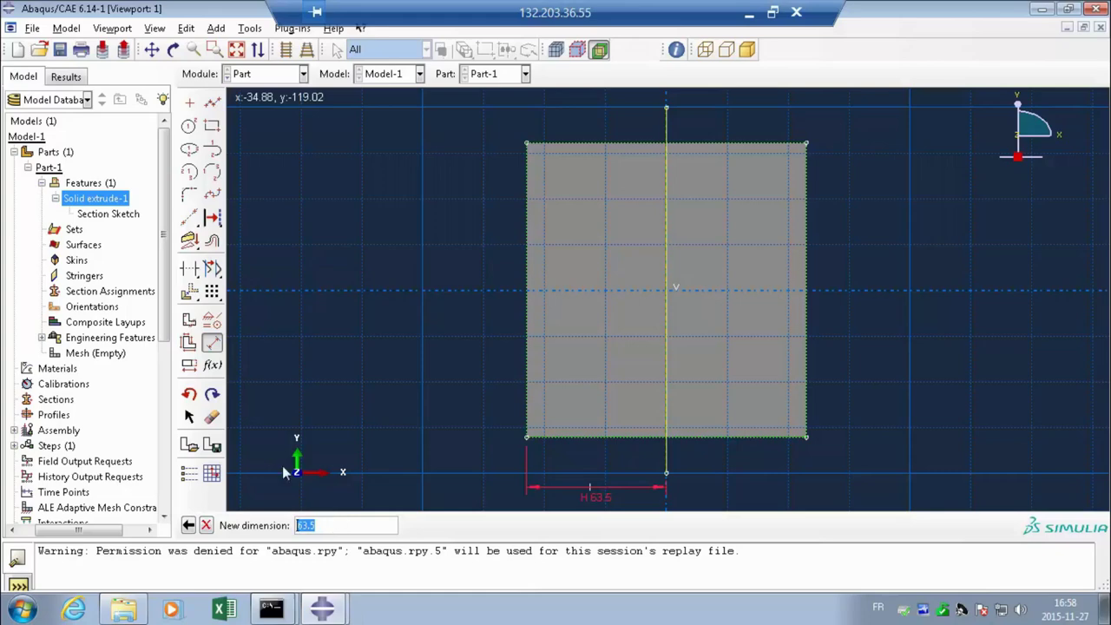
# Step: Close the cut profile with connected lines from the centre line's upper end around the section's right half to its lower end
pyautogui.click(214, 102)
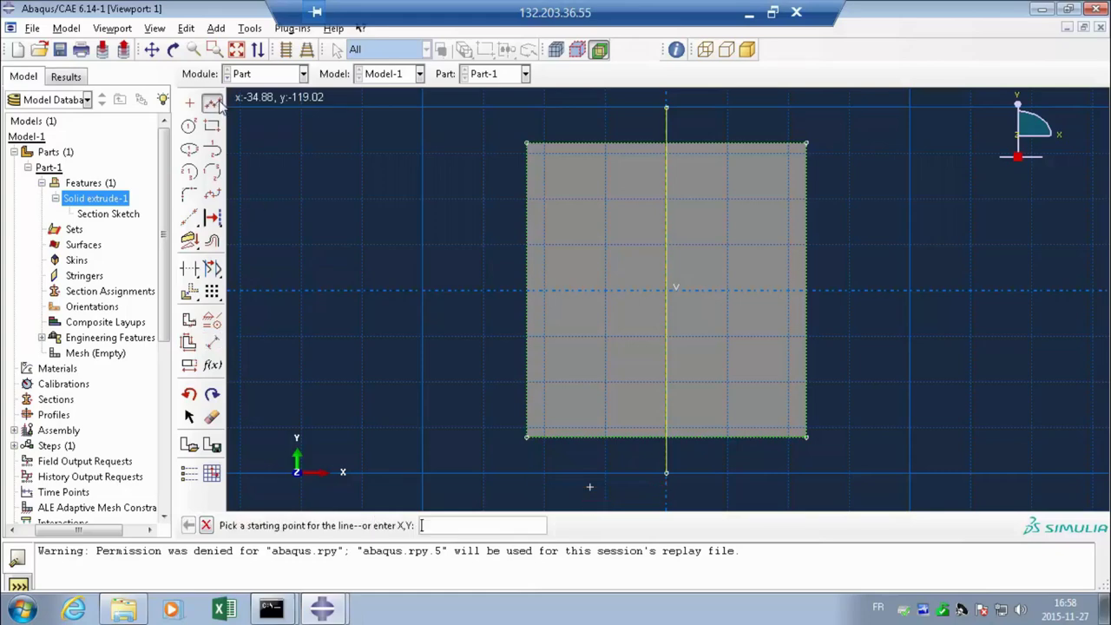
pyautogui.click(666, 108)
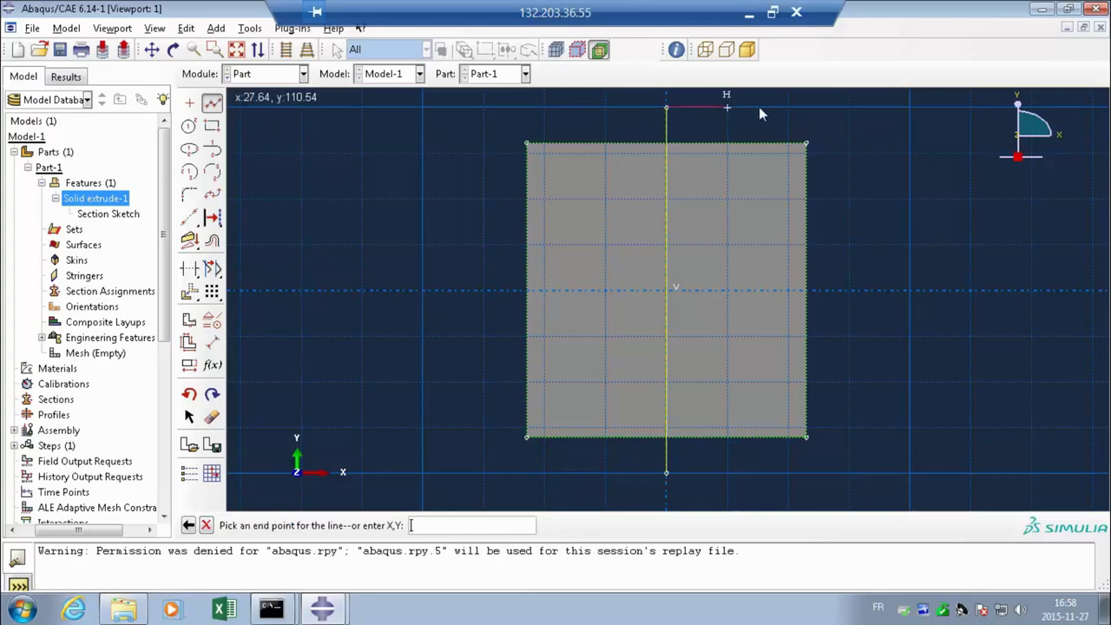
pyautogui.click(909, 108)
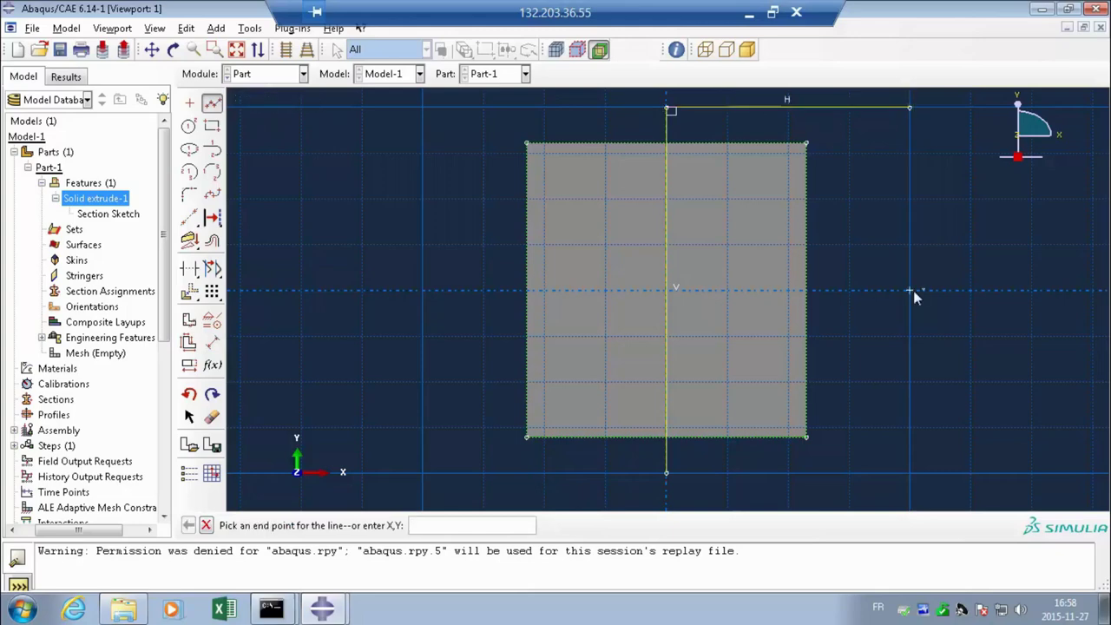
pyautogui.click(911, 475)
pyautogui.click(665, 474)
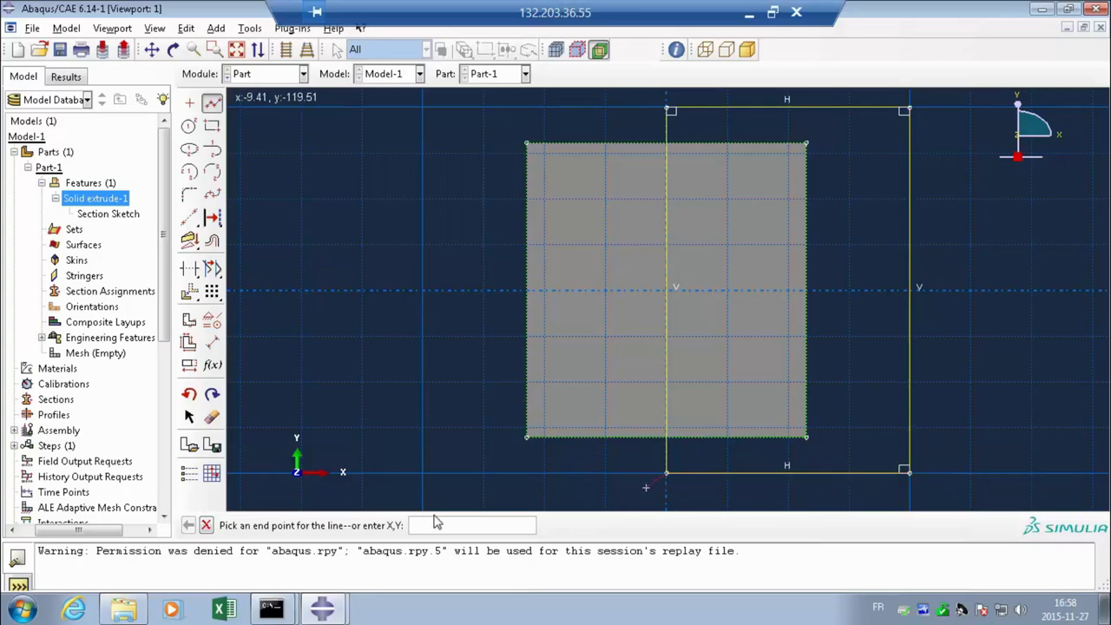
pyautogui.click(207, 526)
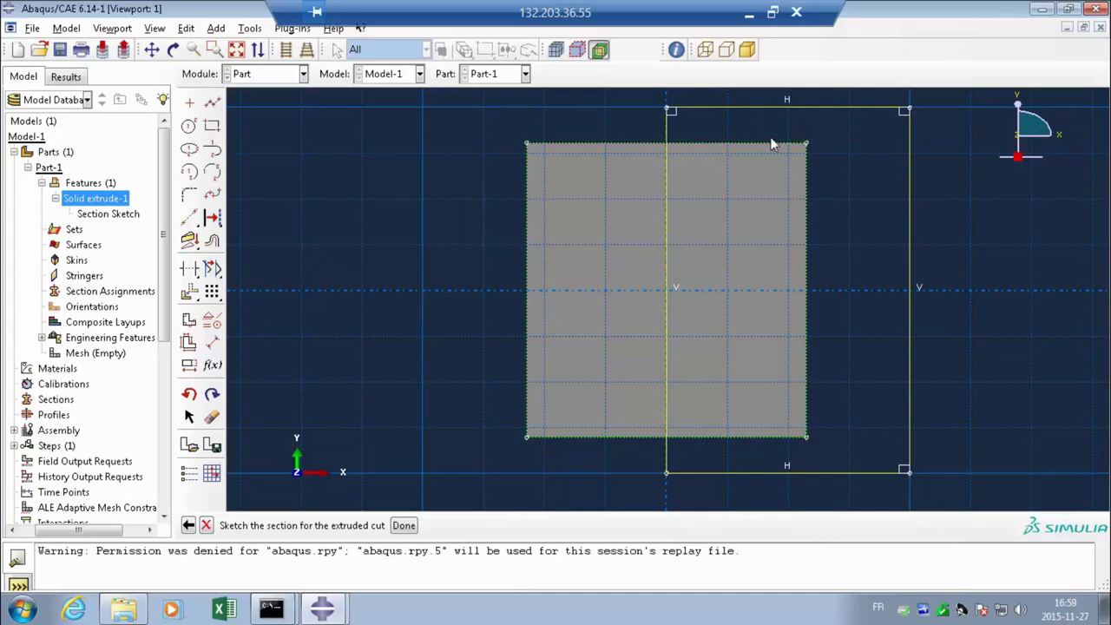
# Step: Finish the cut sketch and apply the cut as Through All along the beam's length
pyautogui.click(404, 526)
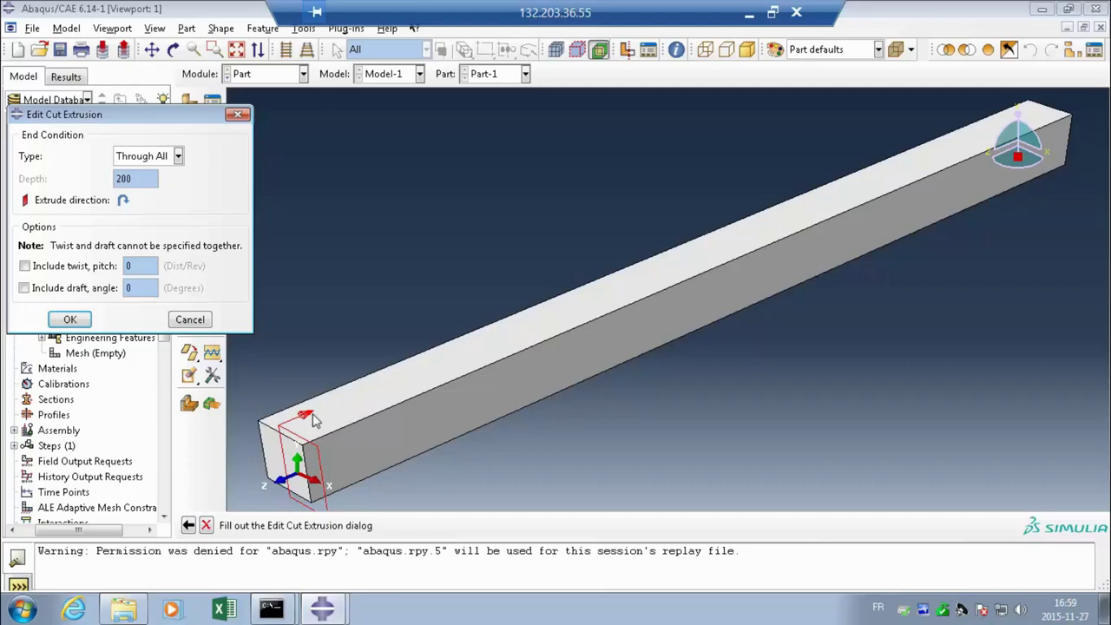
pyautogui.click(122, 201)
pyautogui.click(122, 200)
pyautogui.click(72, 320)
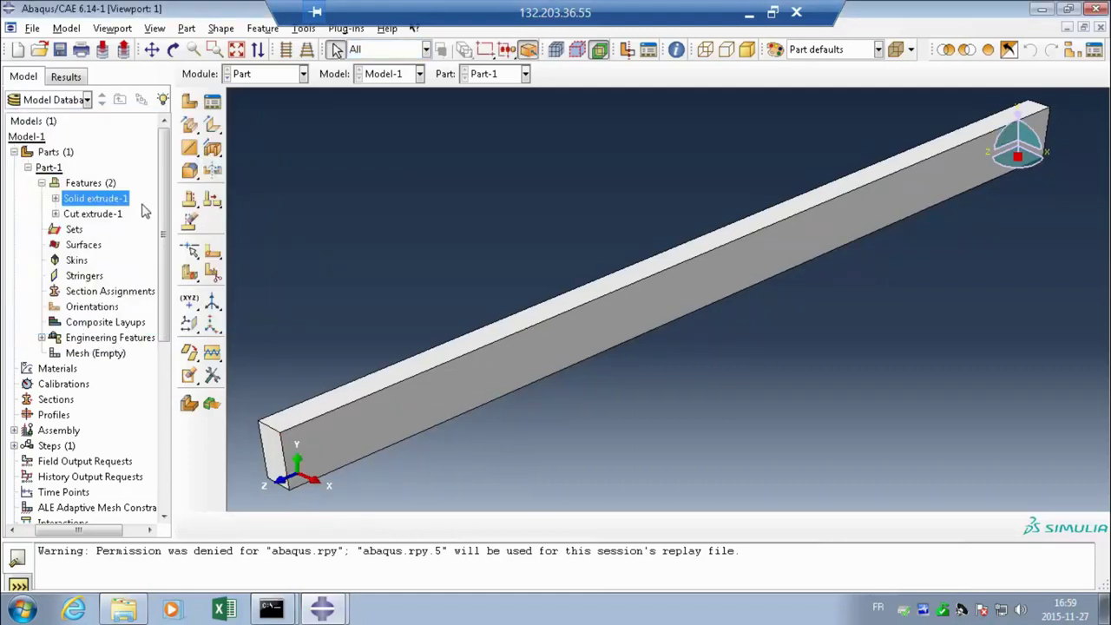
# Step: Open the section sketch of Cut extrude-1 and dimension the horizontal distance from the section's lower-left corner to the cut rectangle's lower-left corner
pyautogui.click(55, 213)
pyautogui.doubleClick(97, 230)
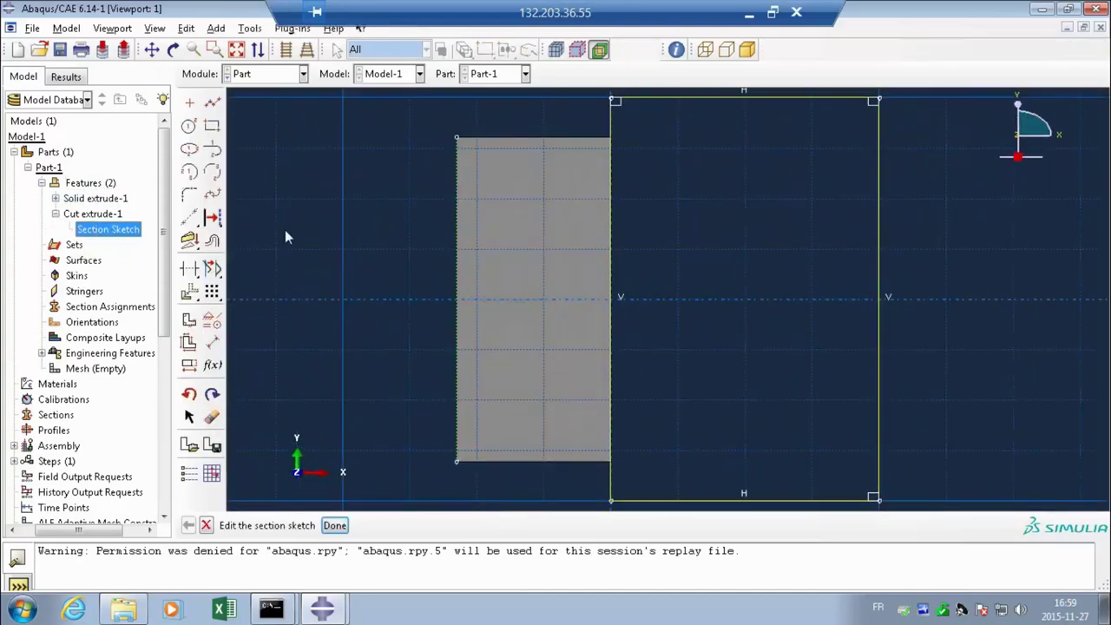
pyautogui.scroll(-4, 399, 264)
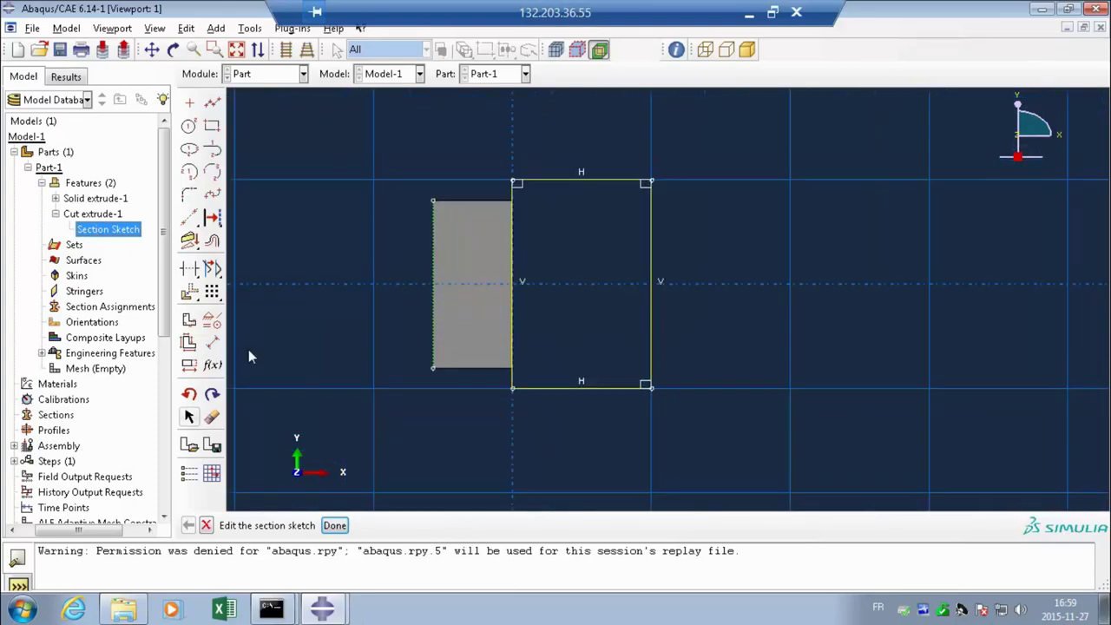
pyautogui.click(212, 343)
pyautogui.click(432, 368)
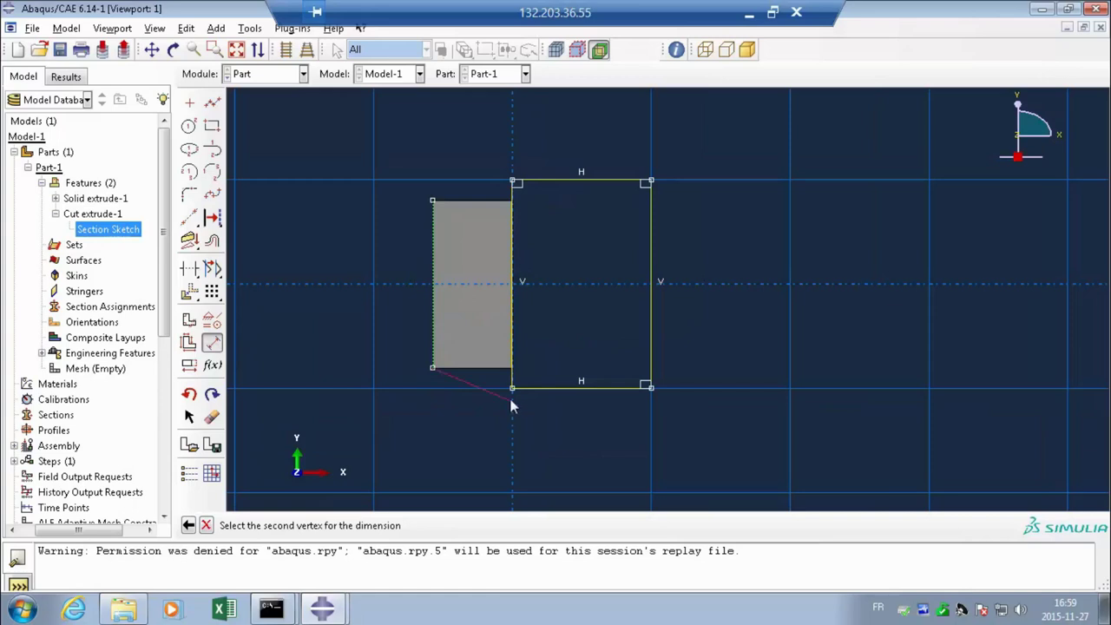
pyautogui.click(512, 388)
pyautogui.click(493, 434)
pyautogui.press('Return')
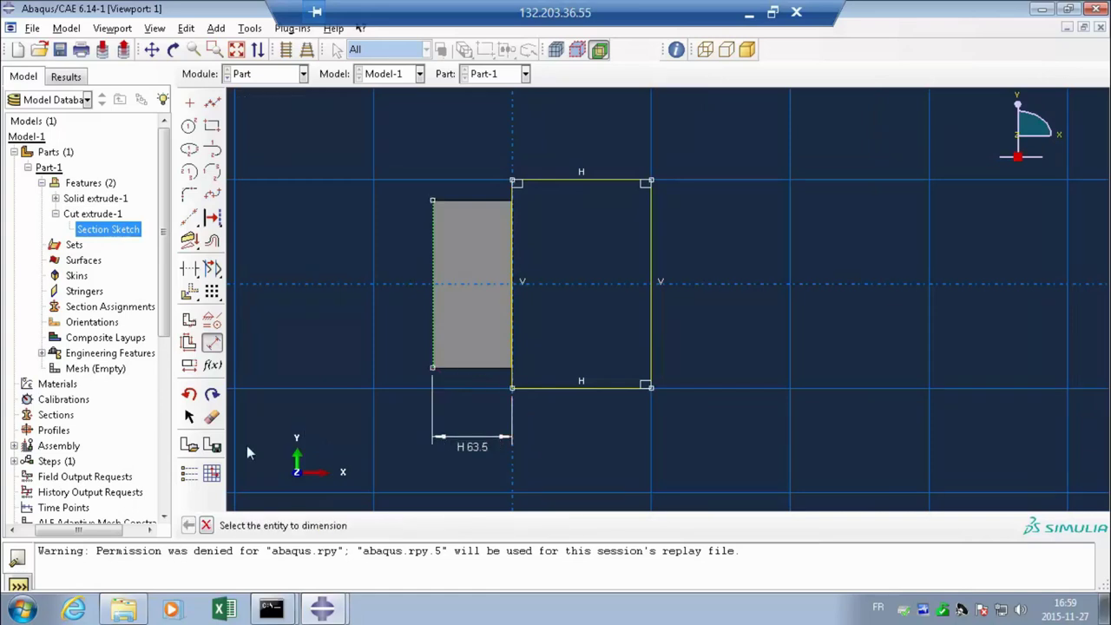
# Step: Finish editing the cut sketch, accept the warning and regenerate the part's features
pyautogui.click(206, 526)
pyautogui.click(334, 526)
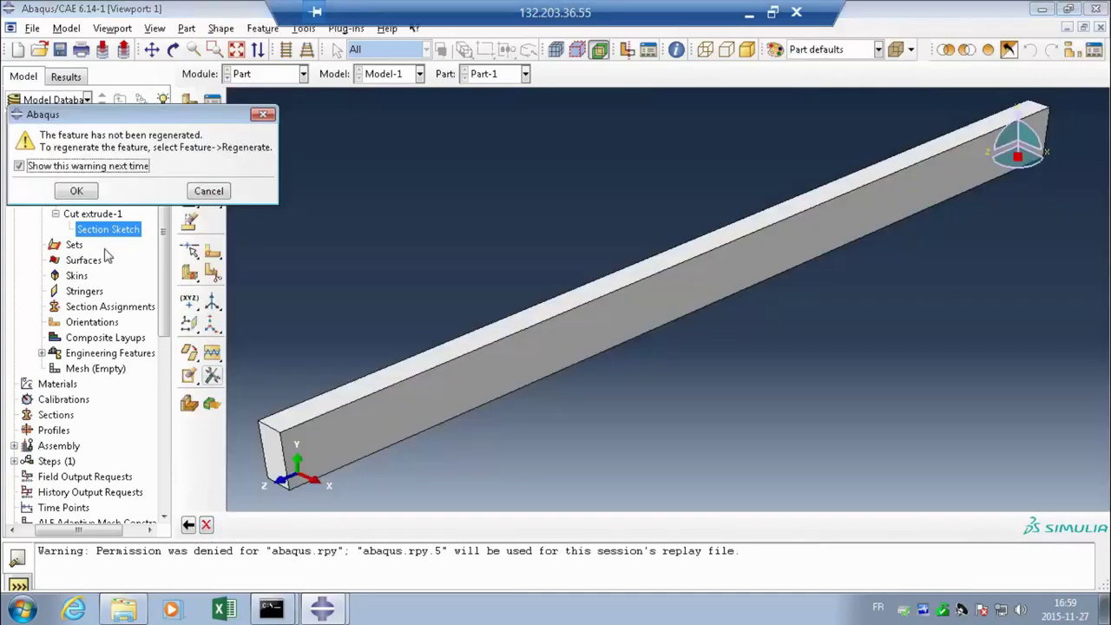
pyautogui.click(78, 190)
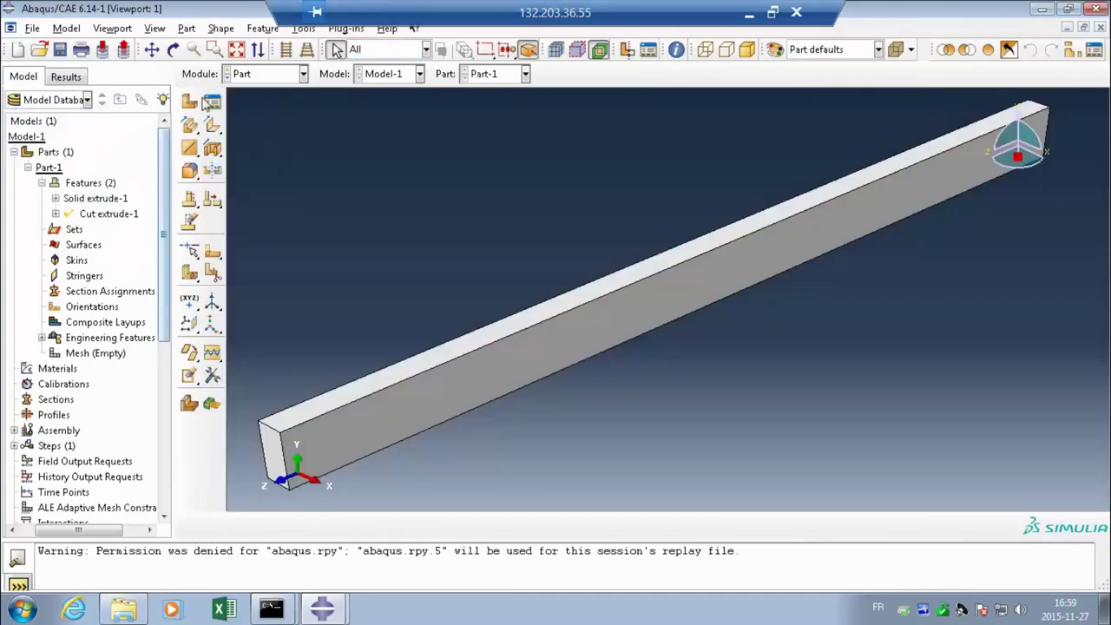
pyautogui.click(263, 31)
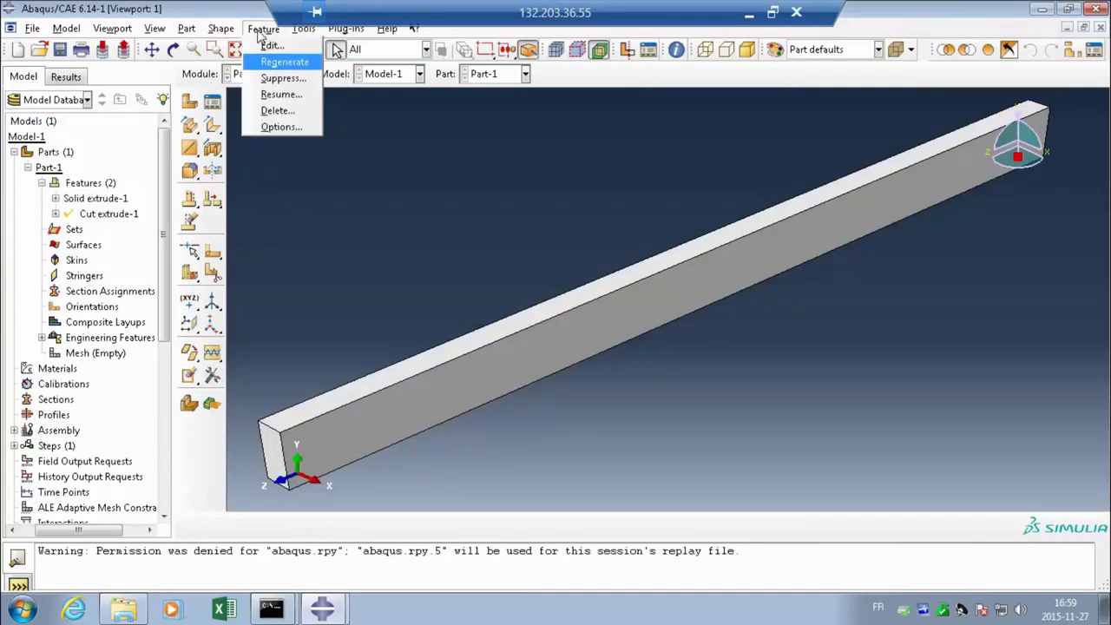
pyautogui.click(269, 63)
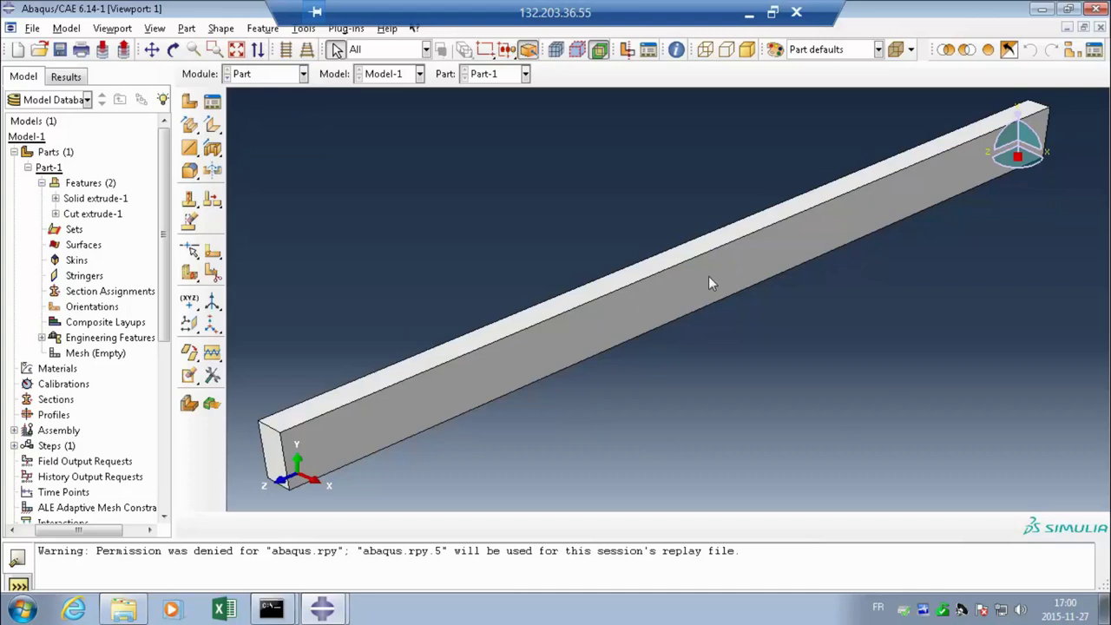
# Step: Start an extruded cut on the beam's long side face and sketch a rectangle from the vertical centre line past the beam's right end
pyautogui.click(212, 147)
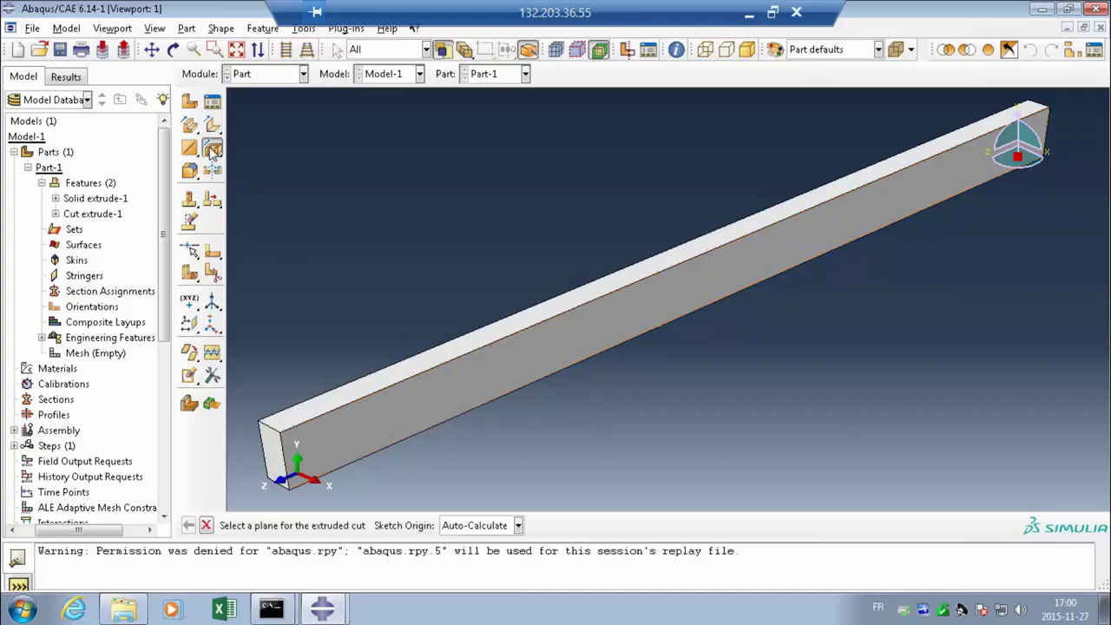
pyautogui.click(518, 370)
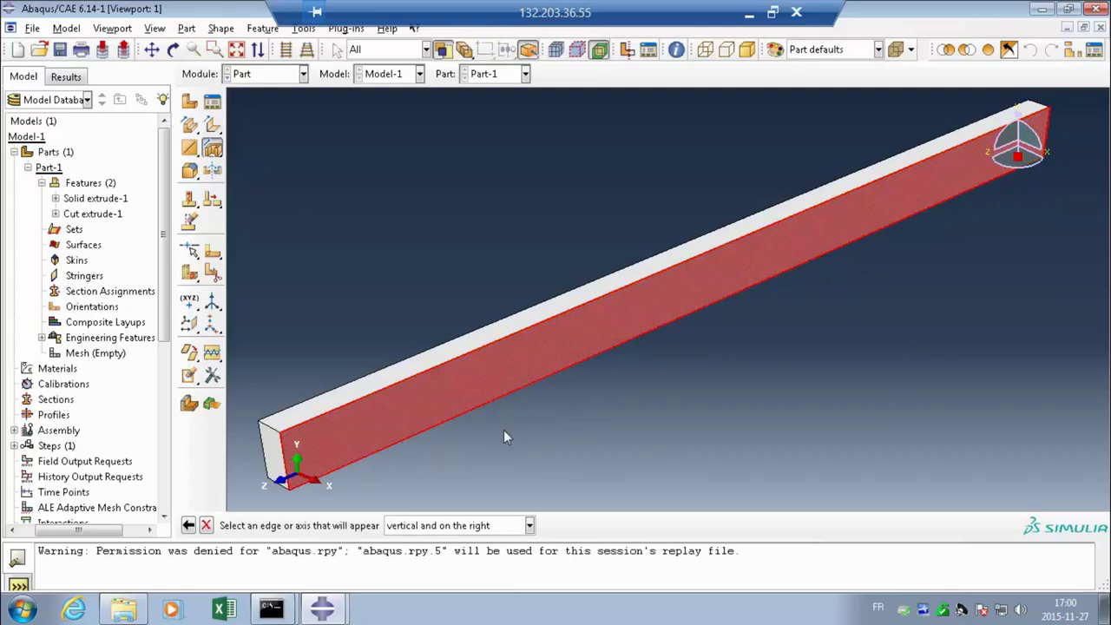
pyautogui.click(1046, 129)
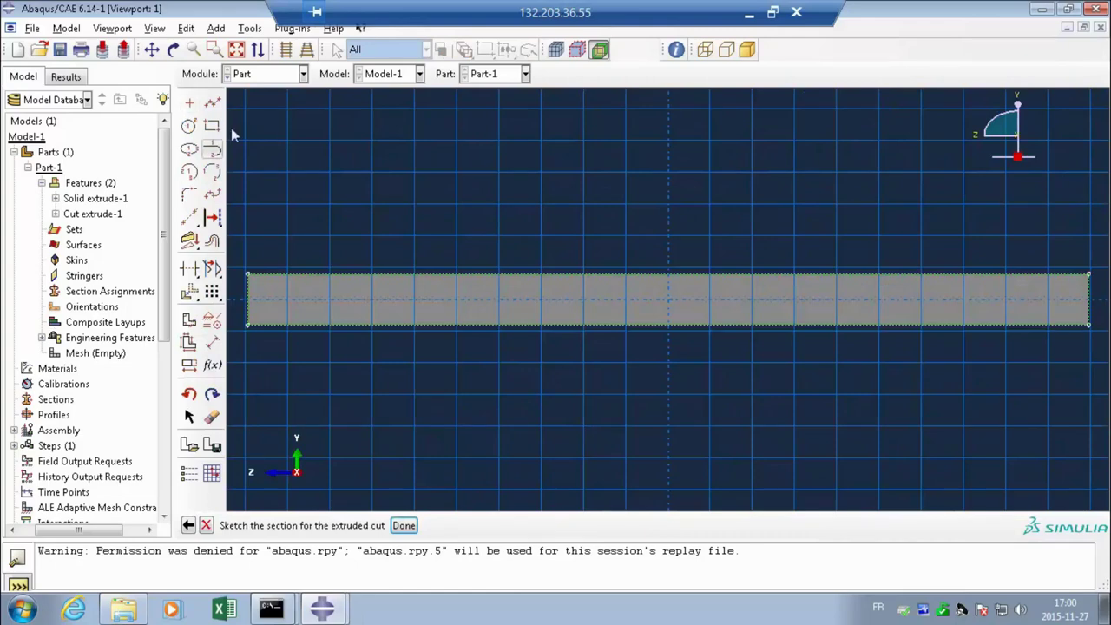
pyautogui.click(211, 126)
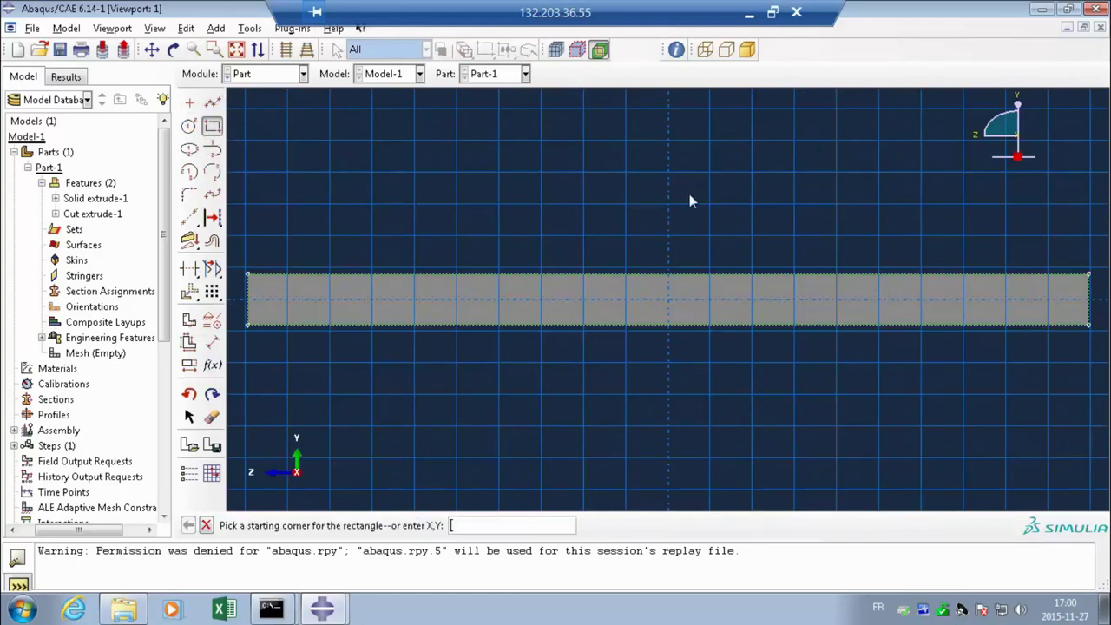
pyautogui.click(668, 149)
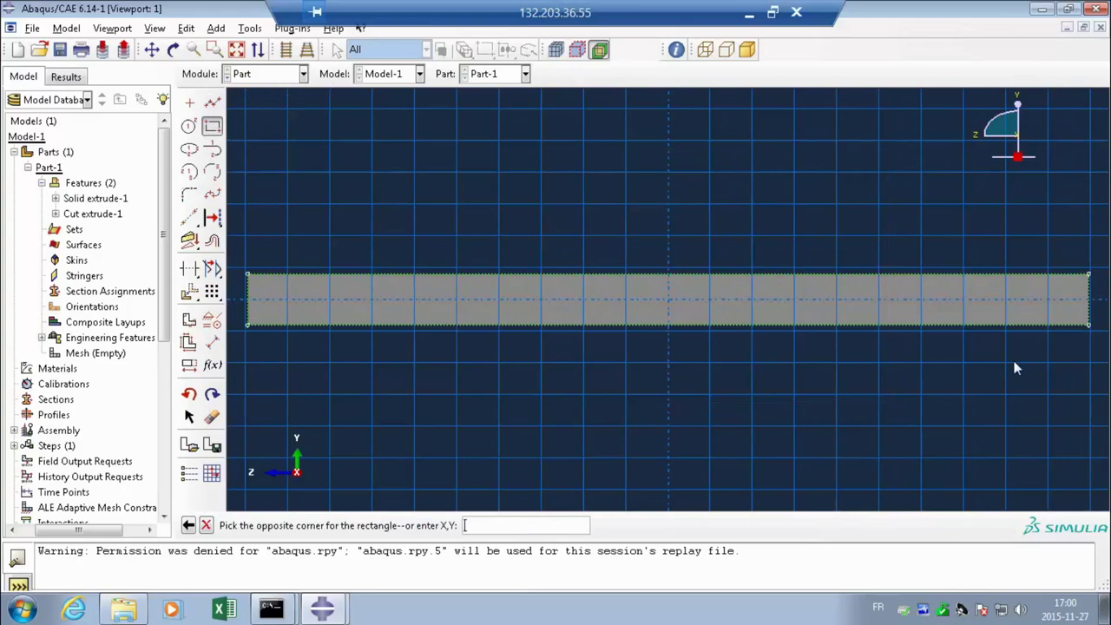
pyautogui.click(1100, 395)
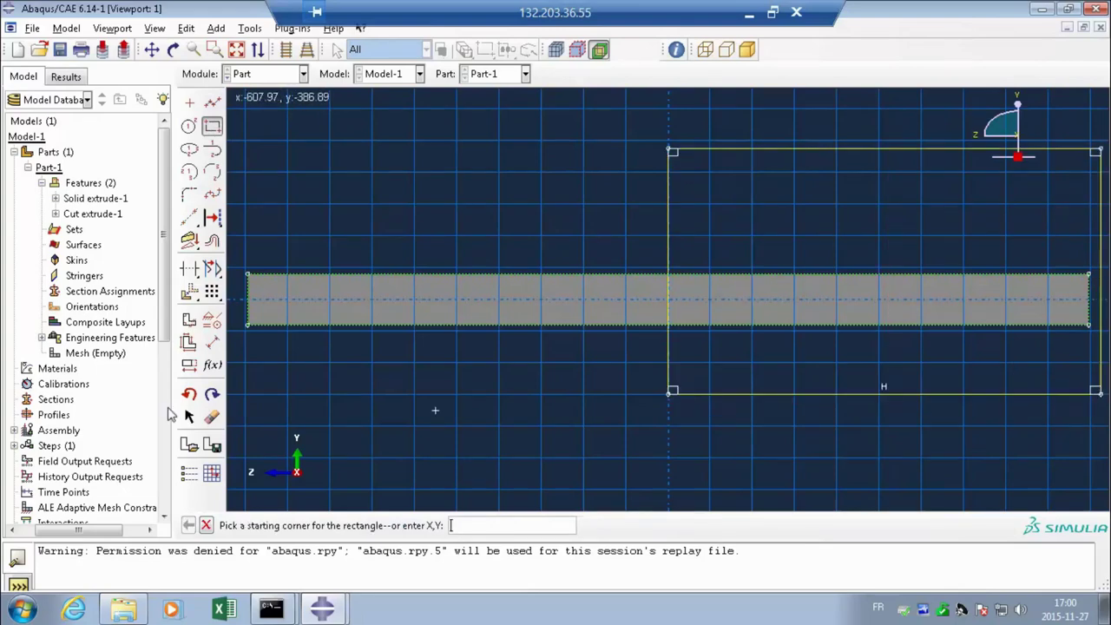
# Step: Dimension the horizontal distance from the beam's lower-left corner to the cut rectangle's lower-left corner, and apply the sketch as a Through All cut
pyautogui.click(212, 342)
pyautogui.click(247, 324)
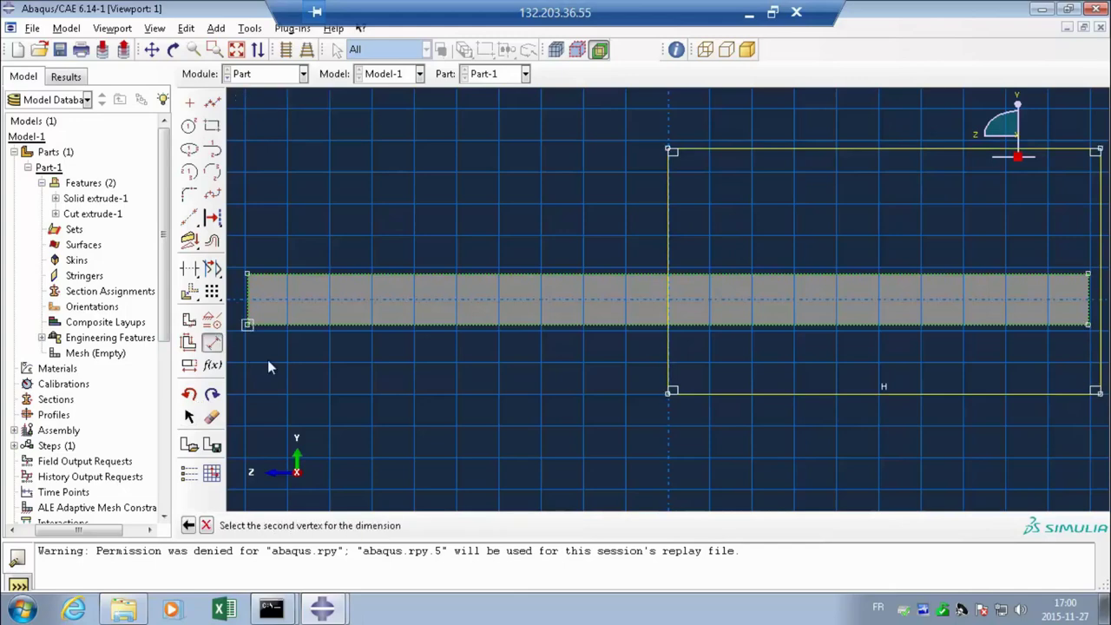
pyautogui.click(667, 393)
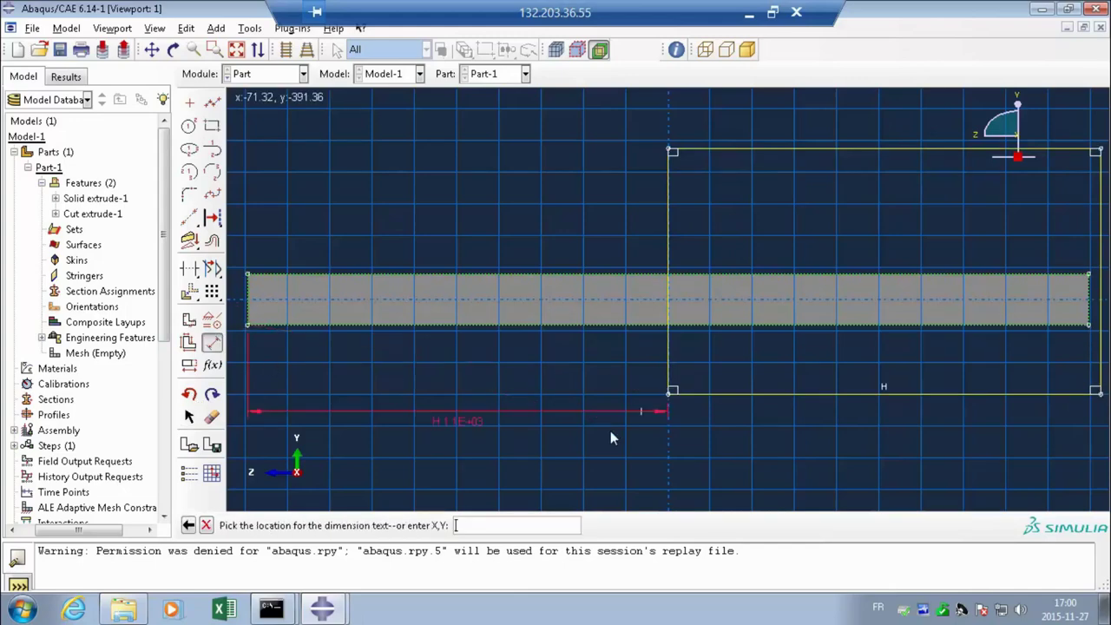
pyautogui.click(579, 435)
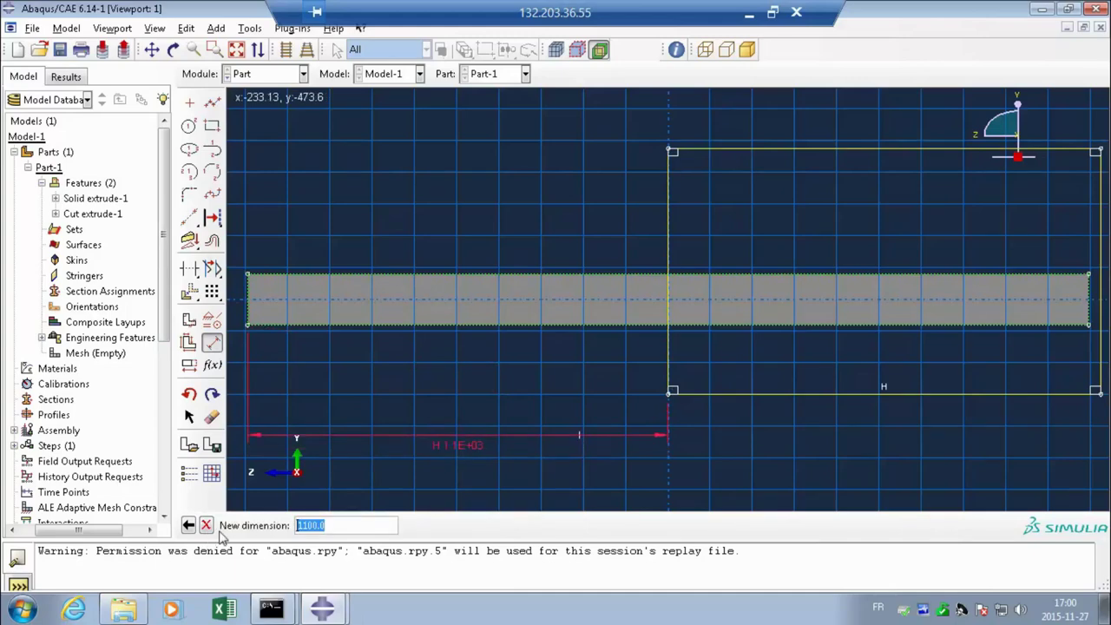
pyautogui.press('Return')
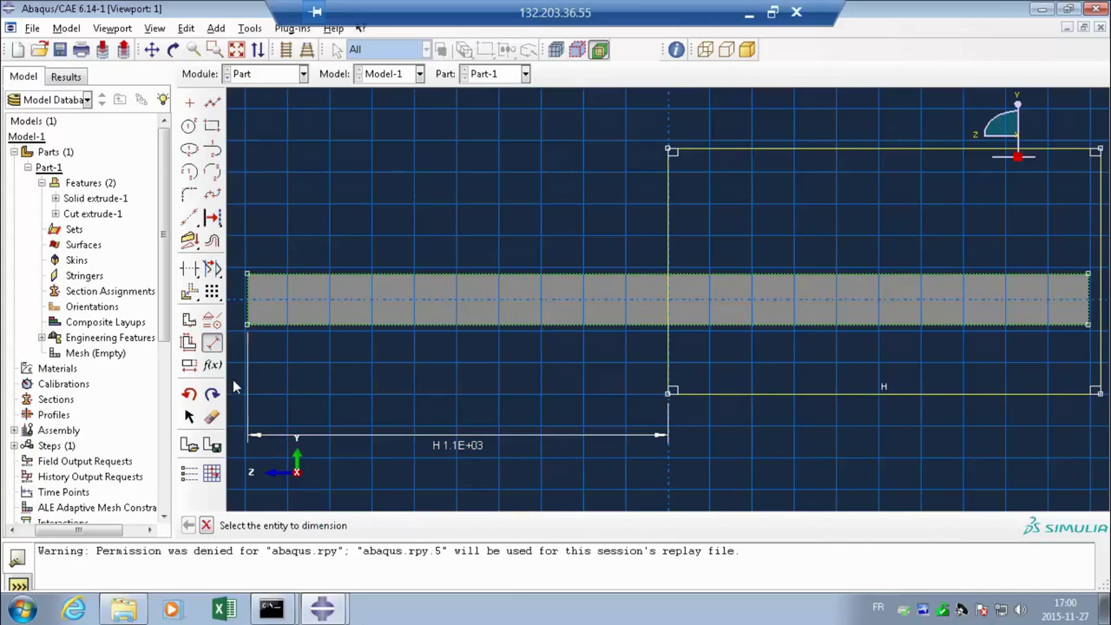
pyautogui.click(206, 525)
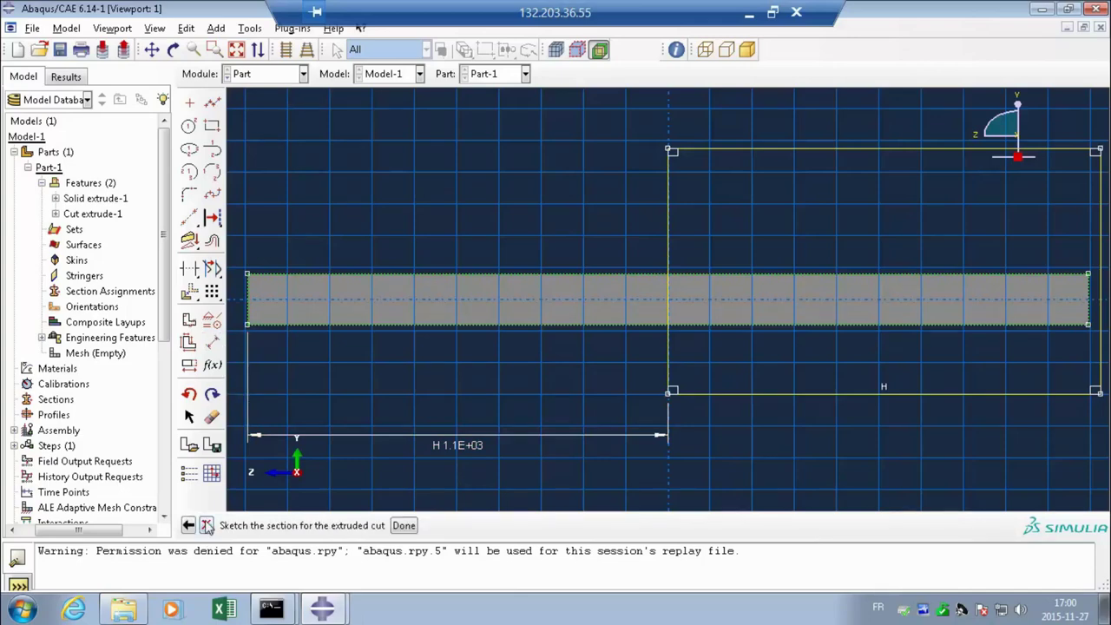
pyautogui.click(404, 525)
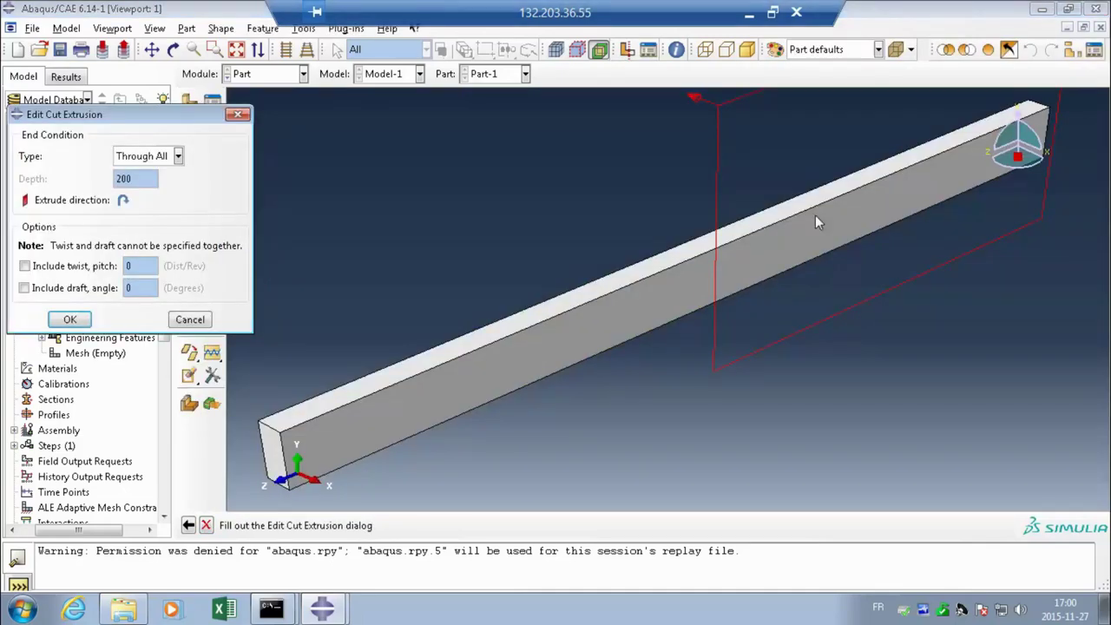
pyautogui.click(69, 319)
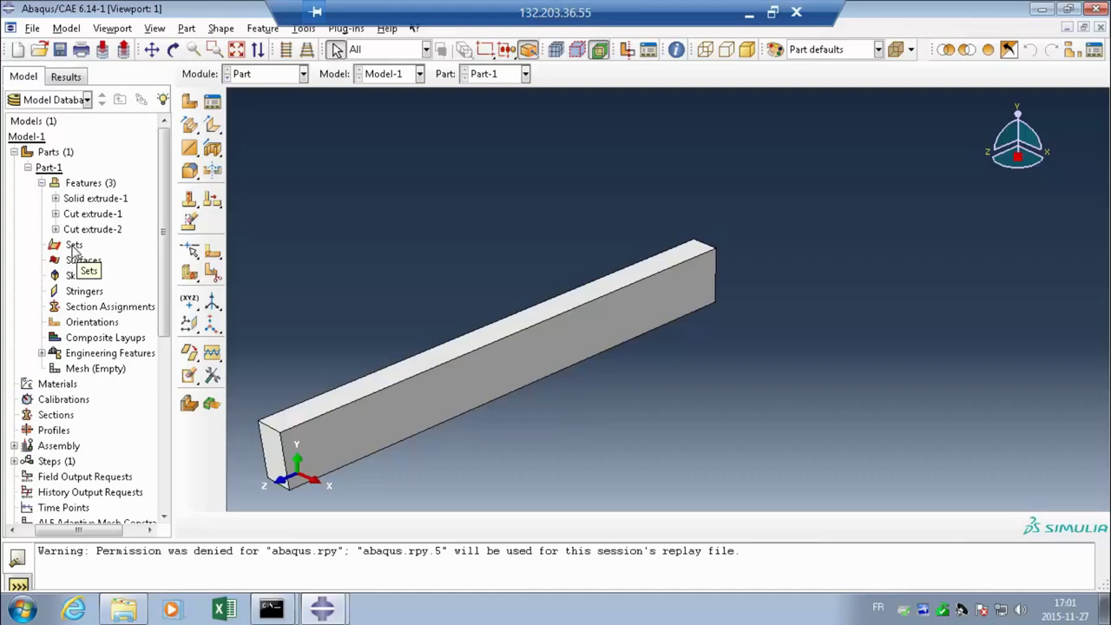
# Step: Create a geometry set named Beton containing the whole beam
pyautogui.doubleClick(74, 245)
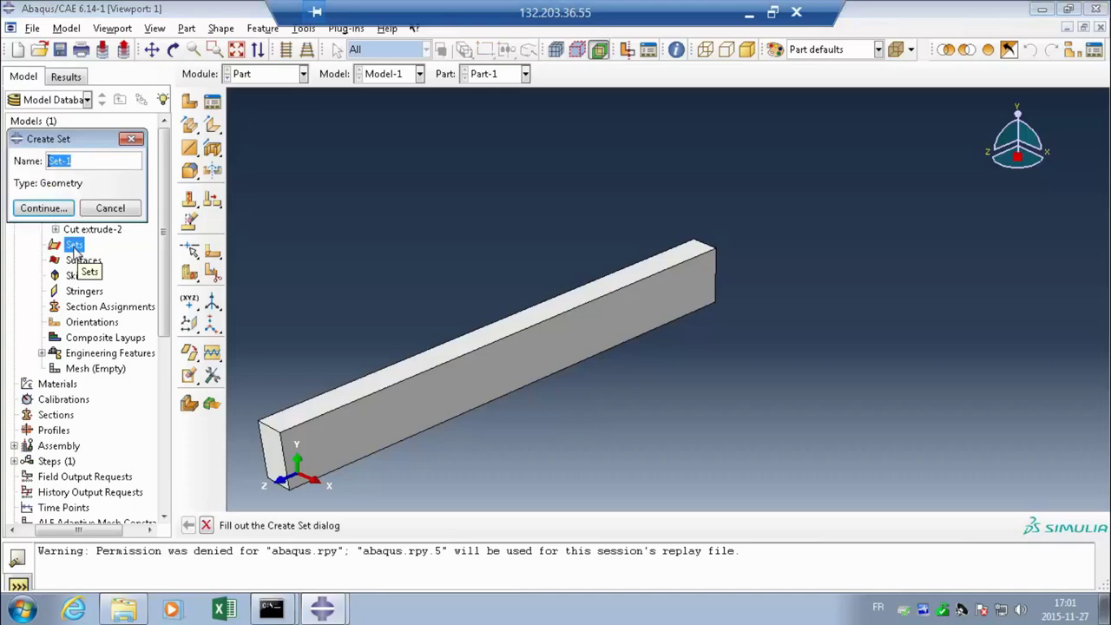
pyautogui.write('Beton')
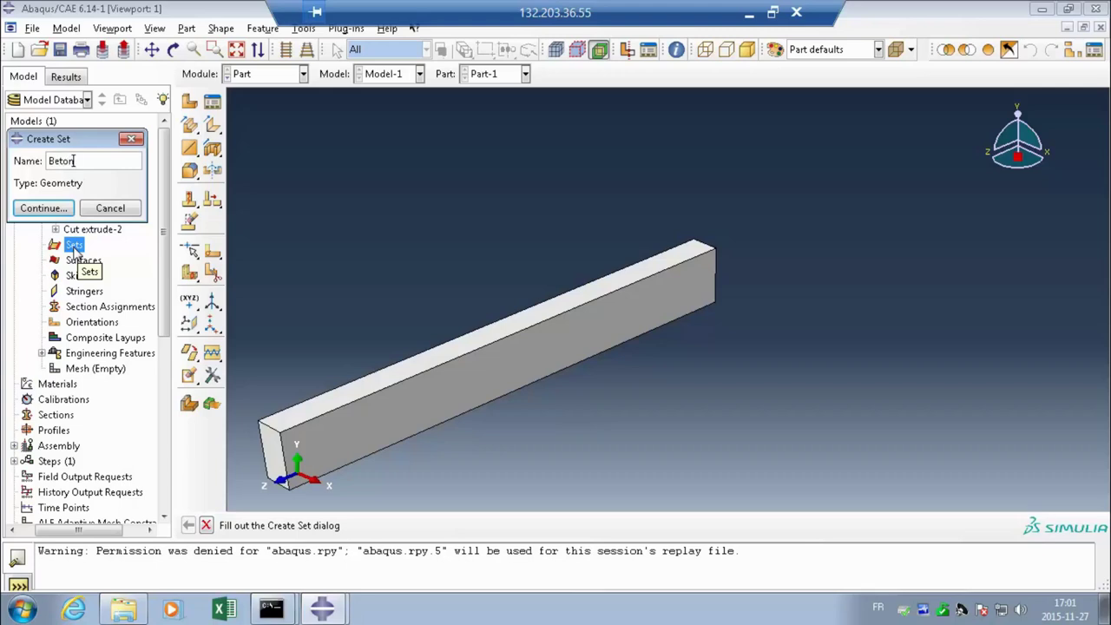
pyautogui.click(43, 209)
pyautogui.moveTo(250, 507); pyautogui.dragTo(735, 224)
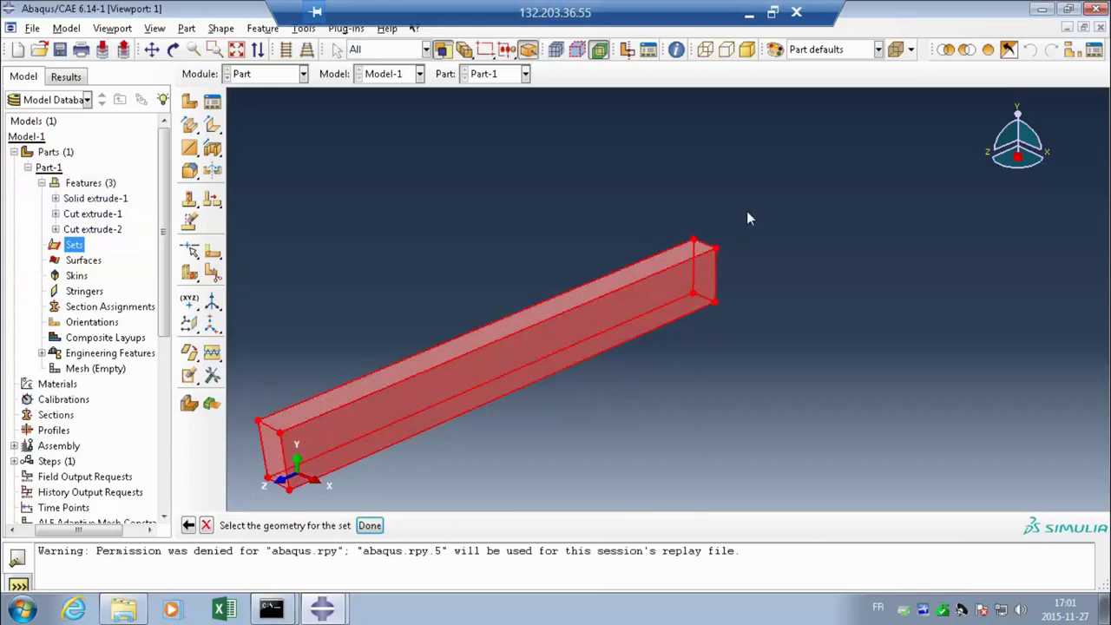
pyautogui.middleClick(745, 213)
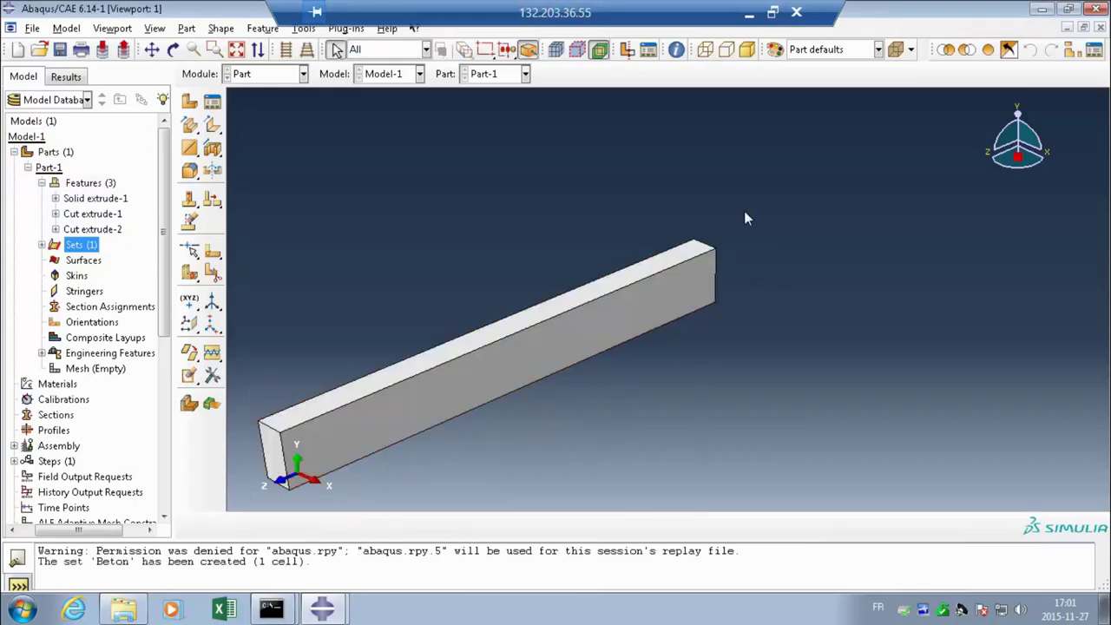
# Step: Create a geometry set named Fleche from the lower corner vertex of the +X side face at the mid-span cut end
pyautogui.click(40, 245)
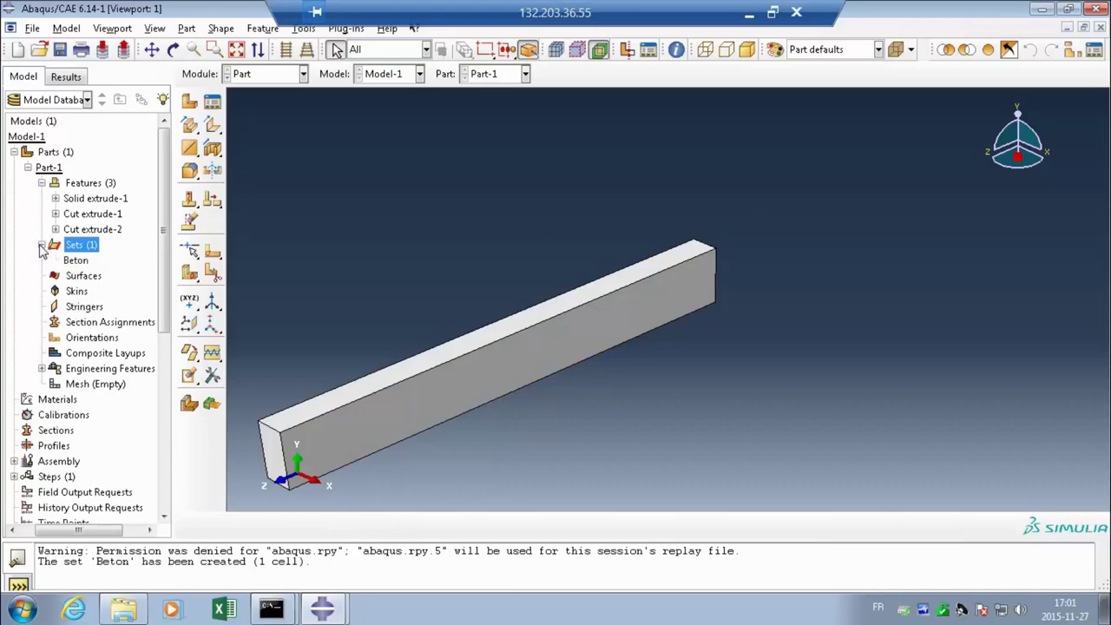
pyautogui.doubleClick(76, 247)
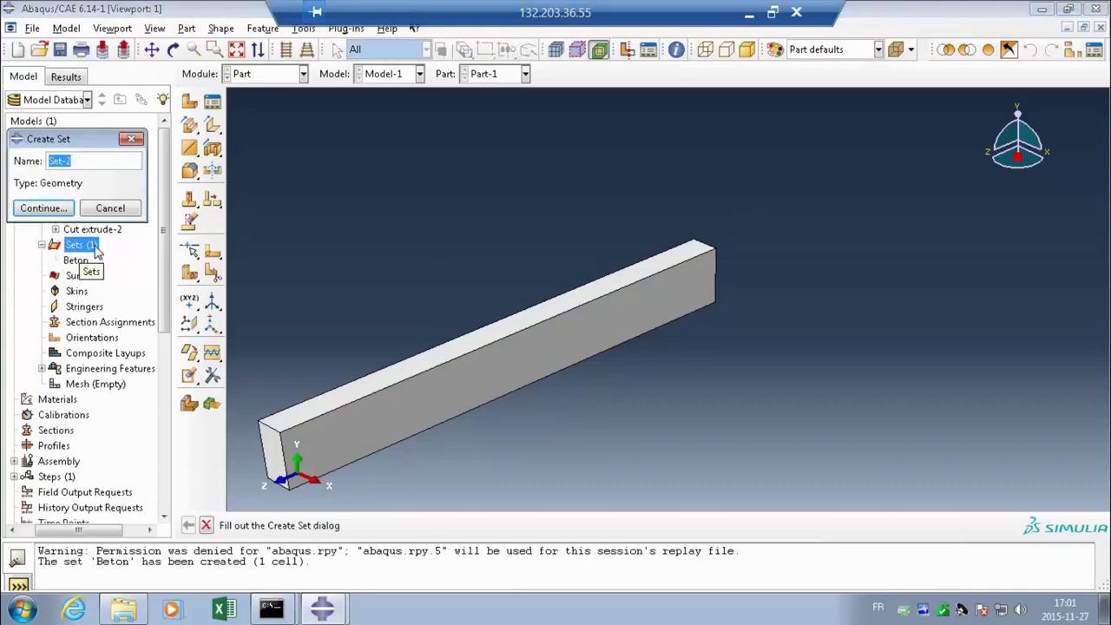
pyautogui.write('Fleche')
pyautogui.click(43, 208)
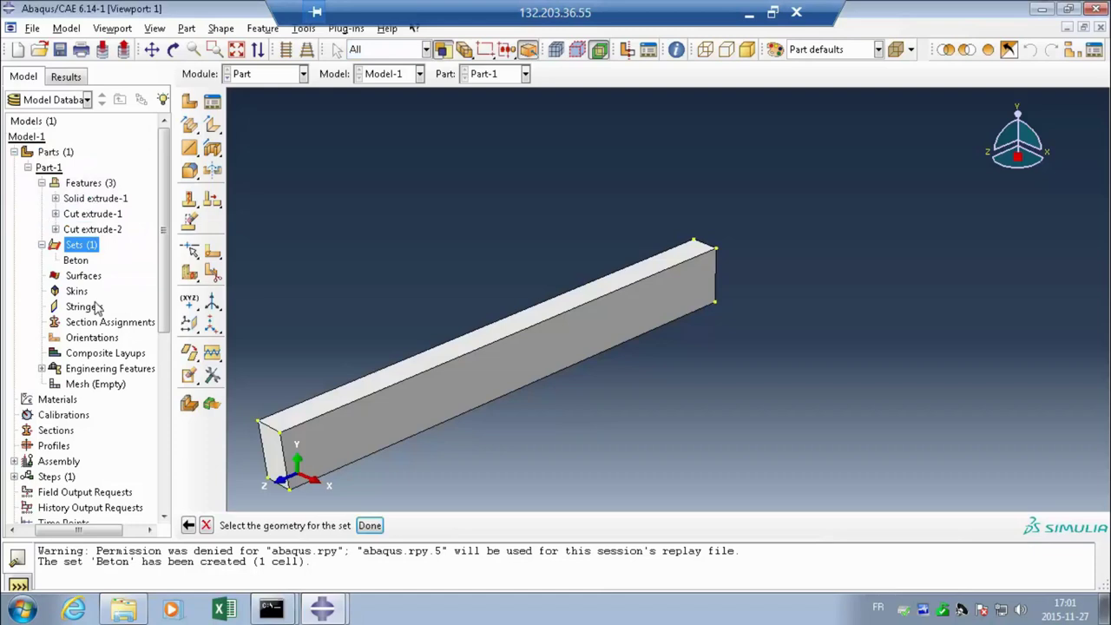
pyautogui.click(715, 304)
pyautogui.click(369, 526)
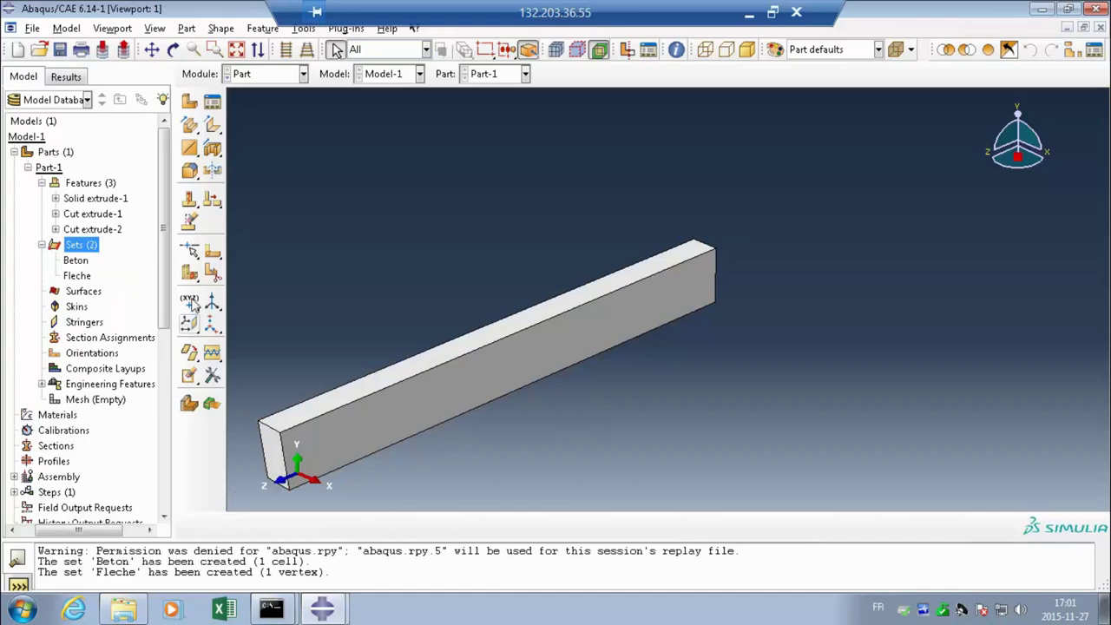
# Step: Create a surface named Long from the beam's long vertical side face on the +X side
pyautogui.doubleClick(81, 292)
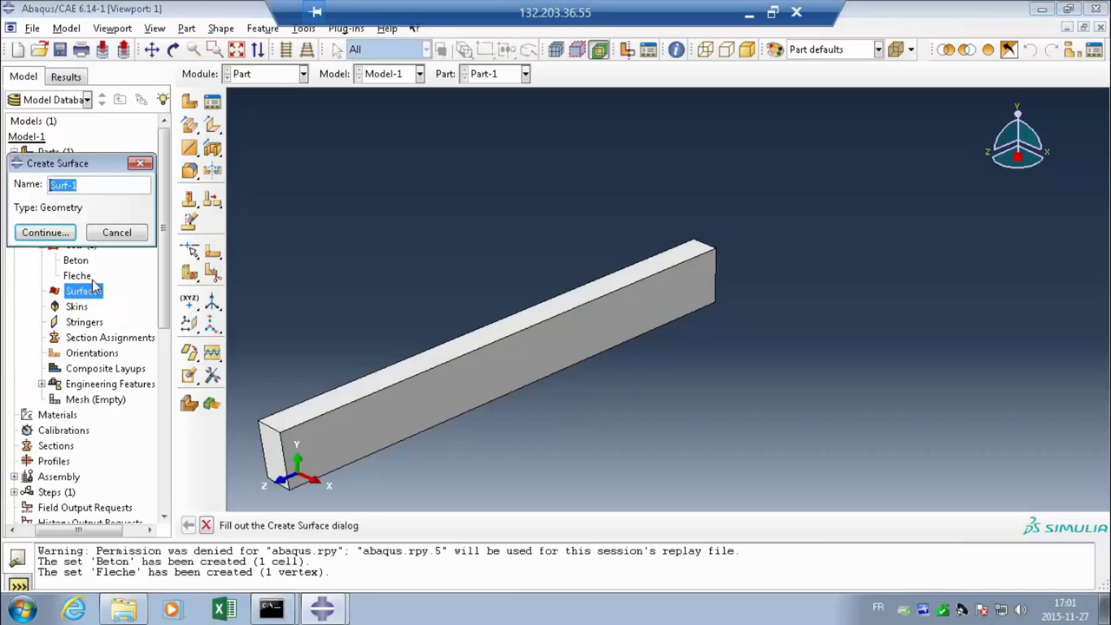
pyautogui.write('Long')
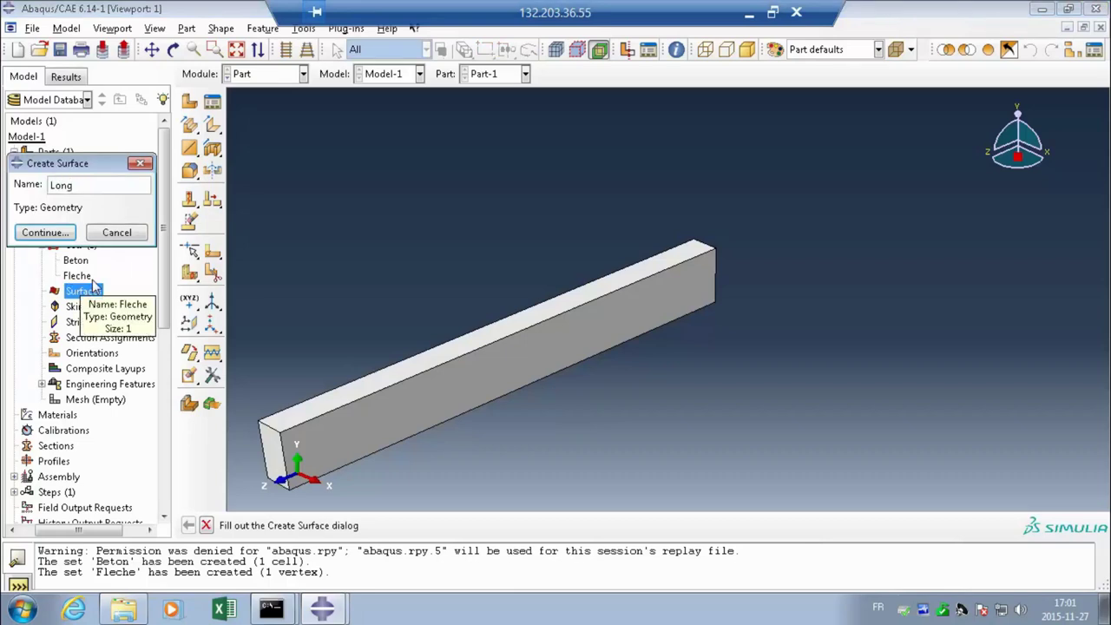
pyautogui.click(45, 231)
pyautogui.click(446, 384)
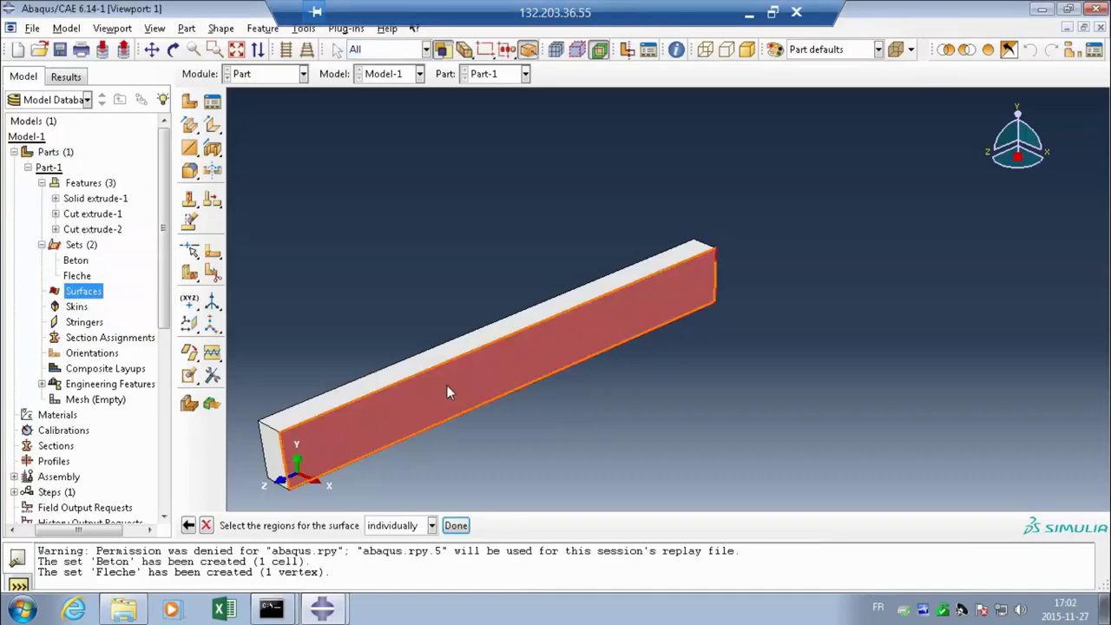
pyautogui.click(455, 526)
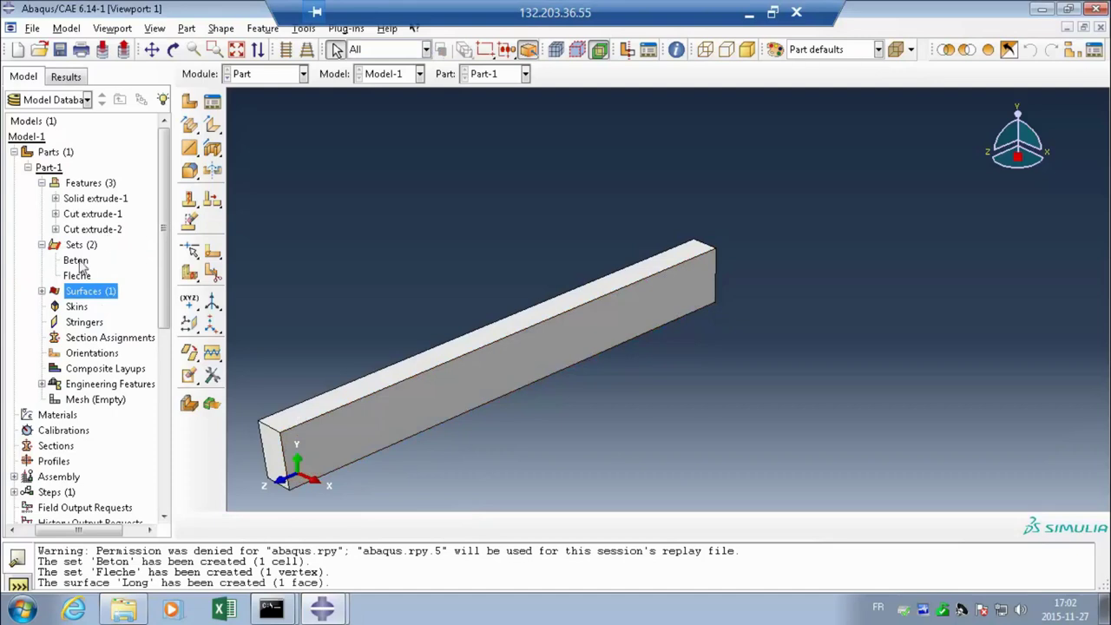
# Step: Create a surface named Trans from the beam's transverse end face at the mid-span cut
pyautogui.click(42, 291)
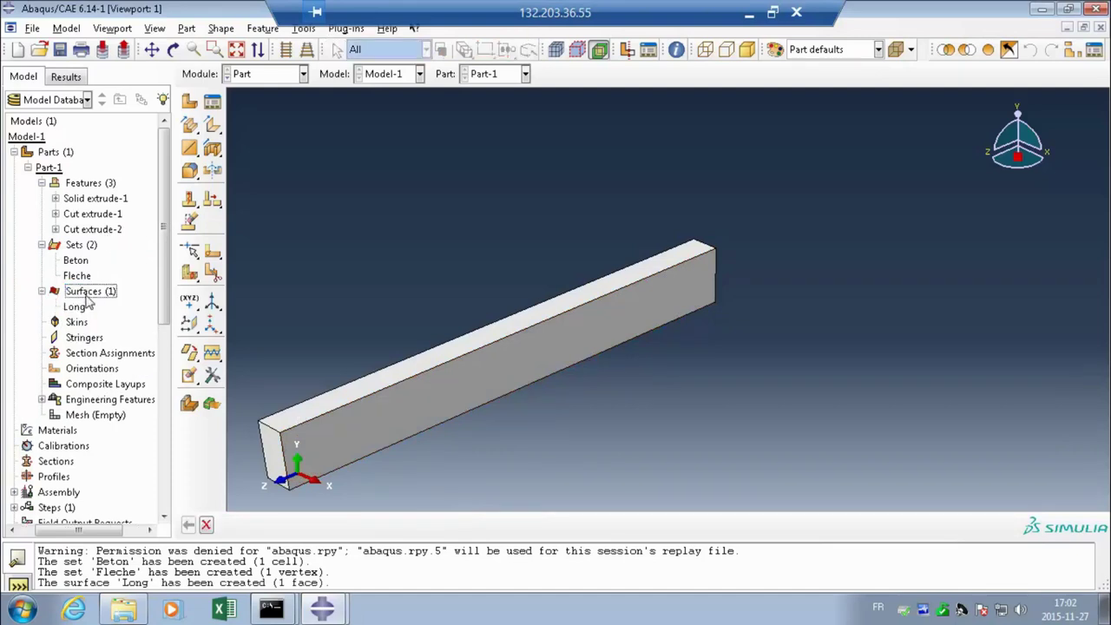
pyautogui.doubleClick(87, 295)
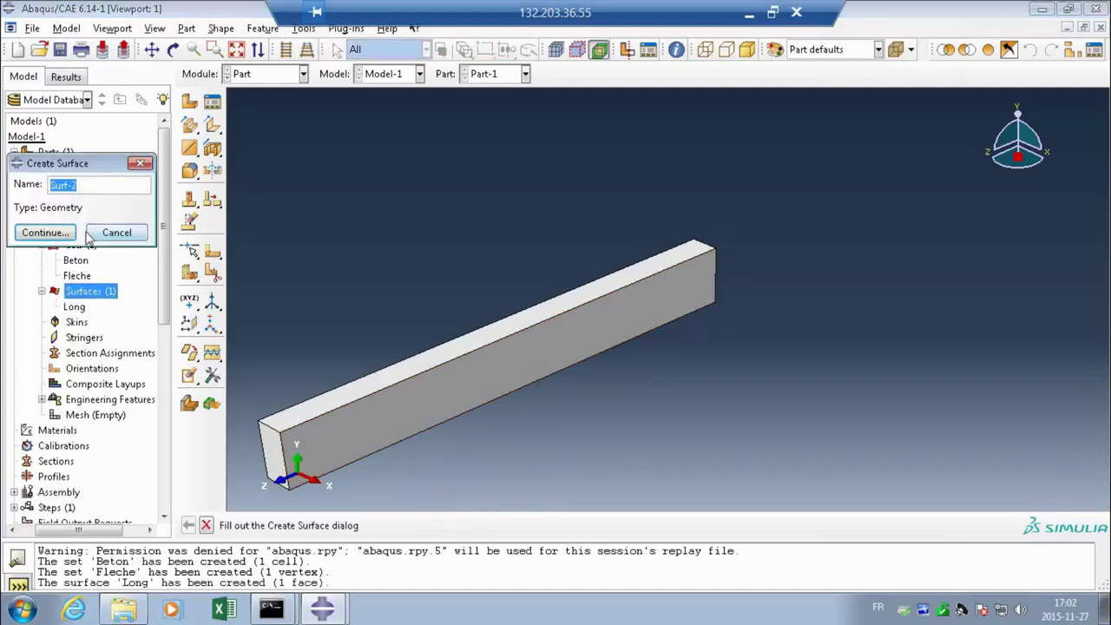
pyautogui.write('Trans')
pyautogui.click(37, 234)
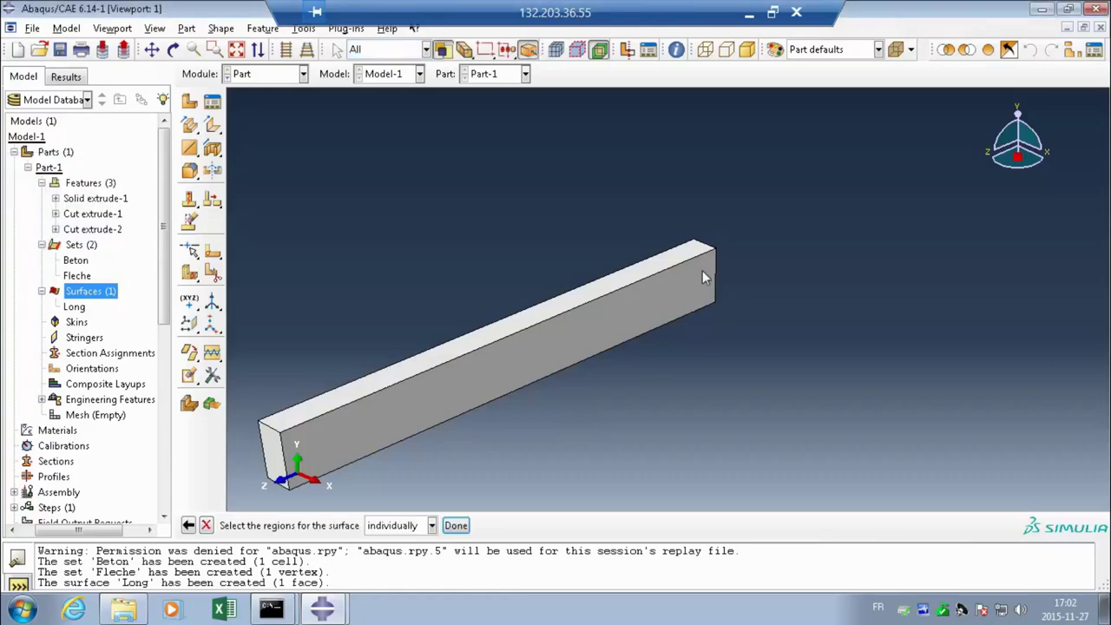
pyautogui.click(173, 50)
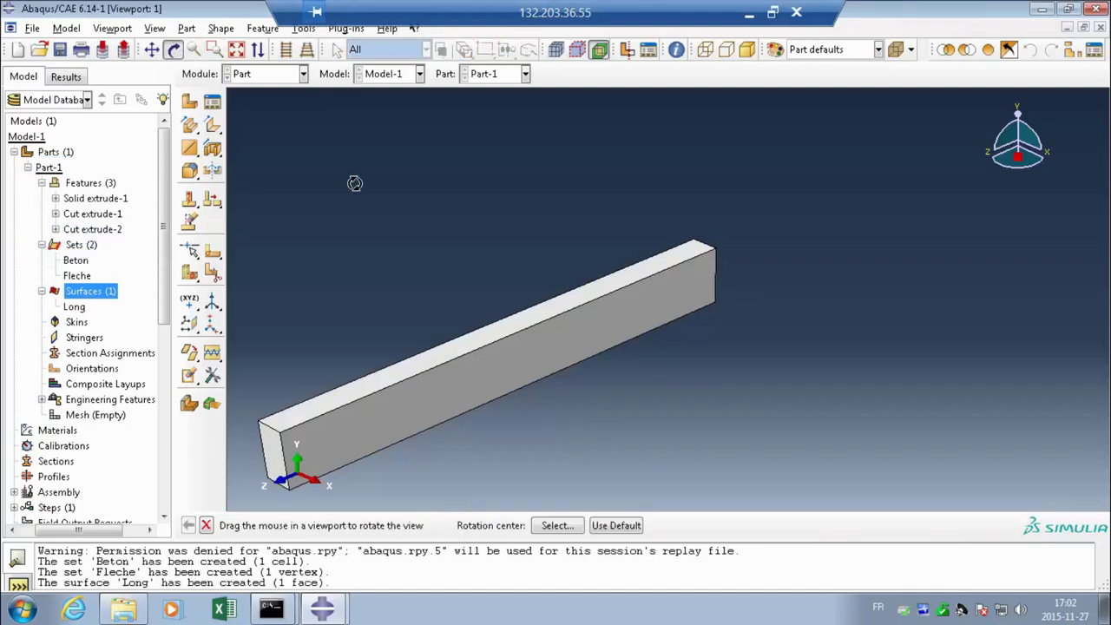
pyautogui.moveTo(855, 220); pyautogui.dragTo(709, 305)
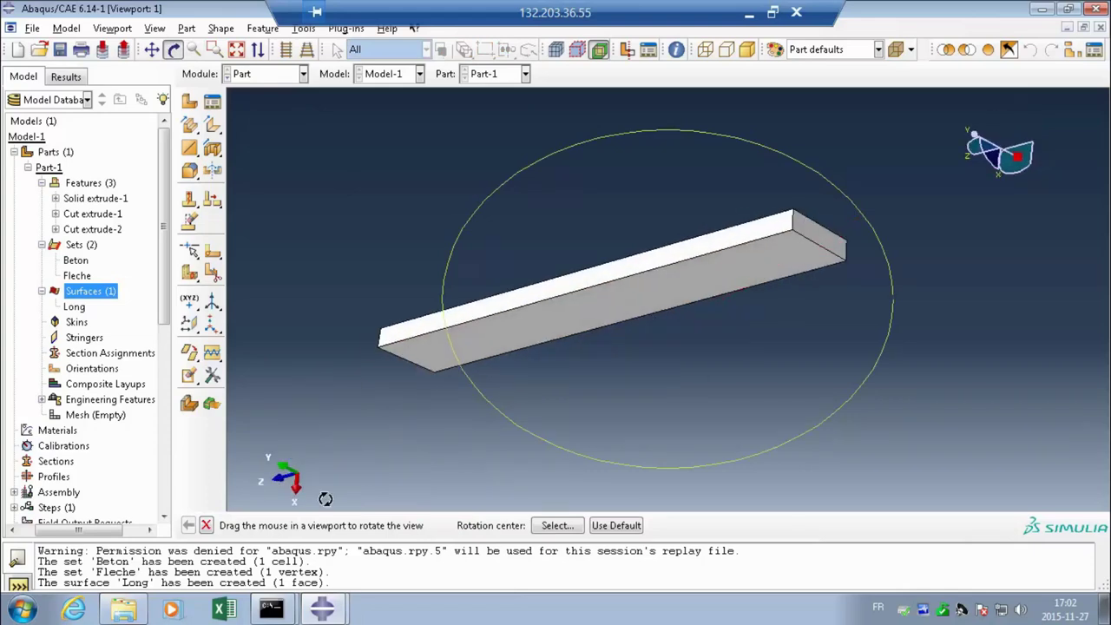
pyautogui.press('Escape')
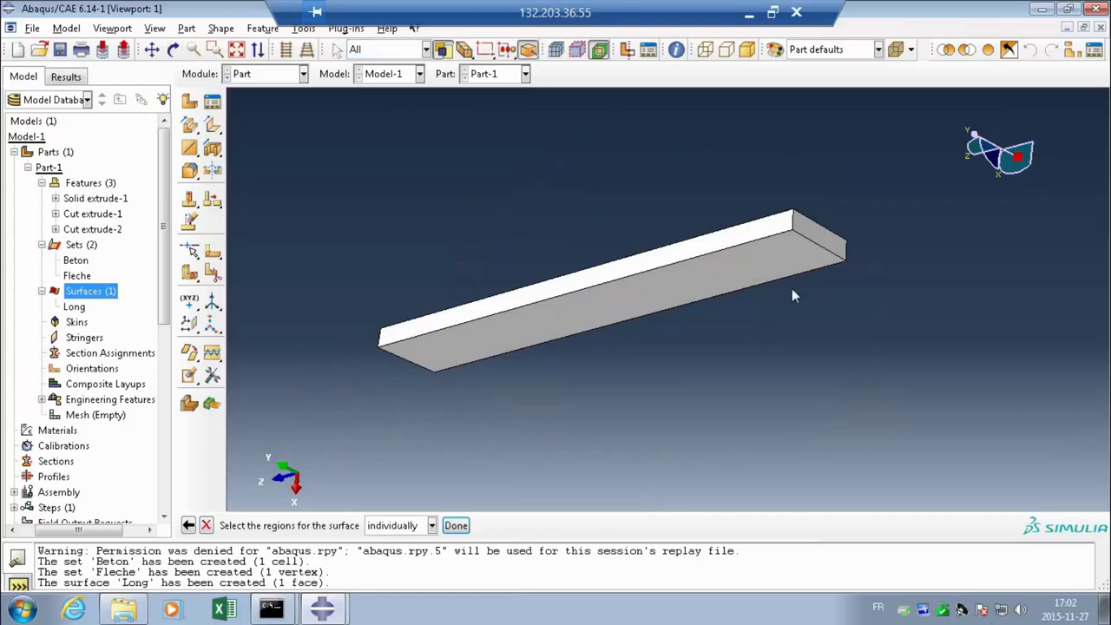
pyautogui.click(811, 236)
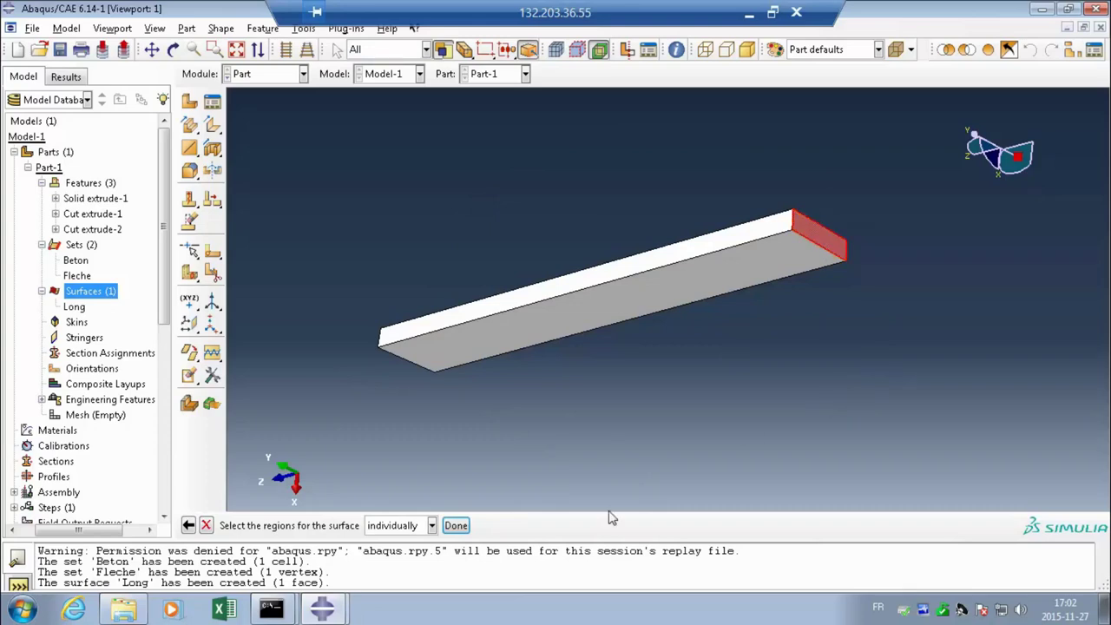
pyautogui.click(454, 525)
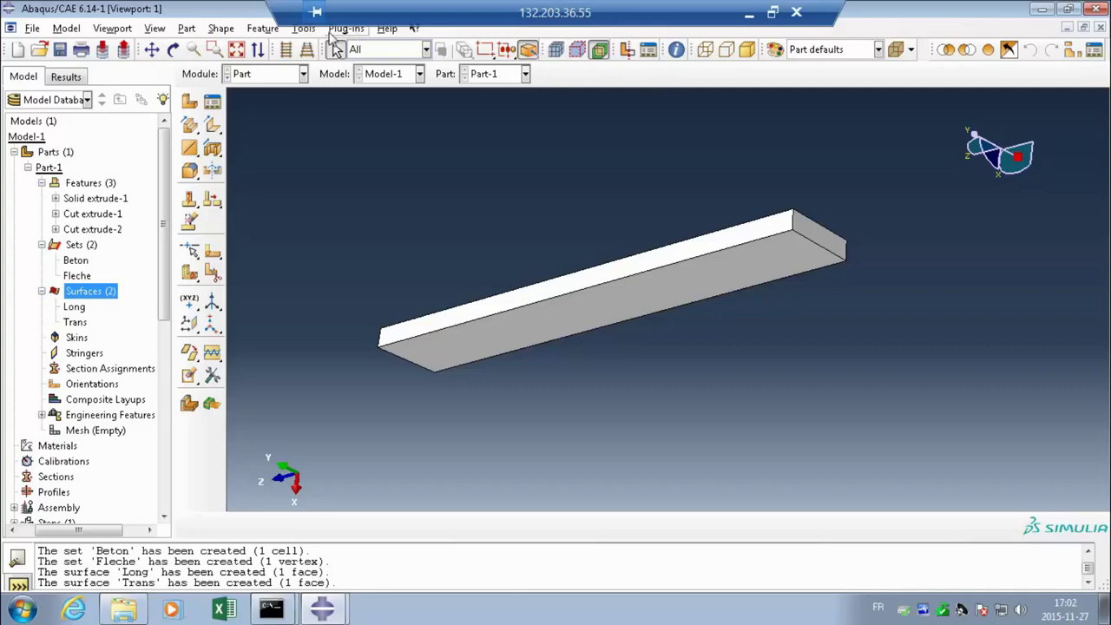
pyautogui.click(305, 29)
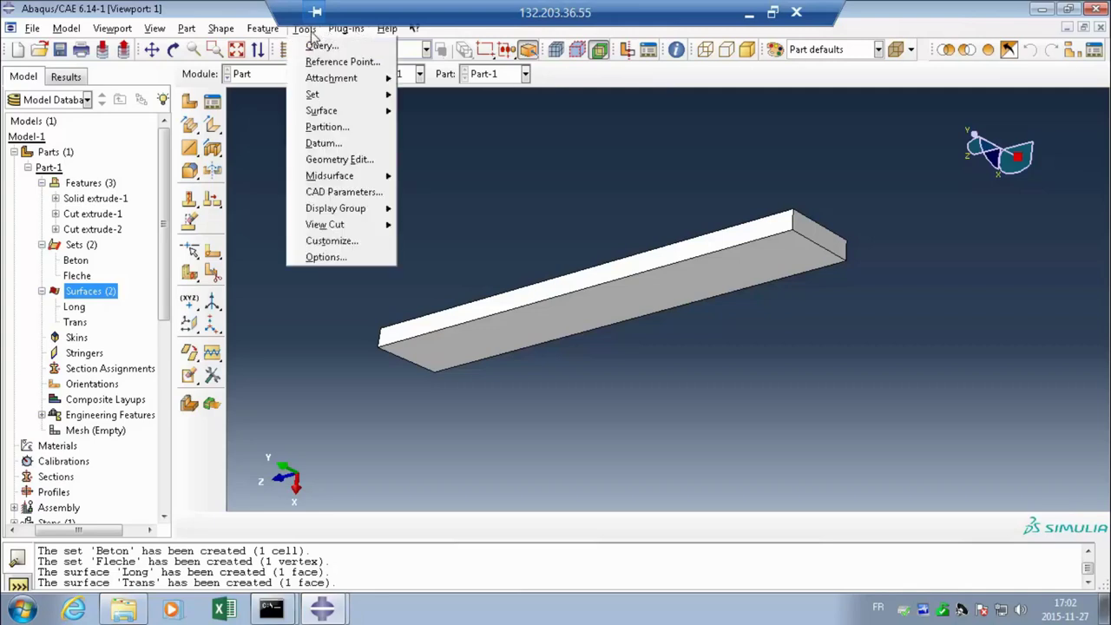
pyautogui.moveTo(345, 176)
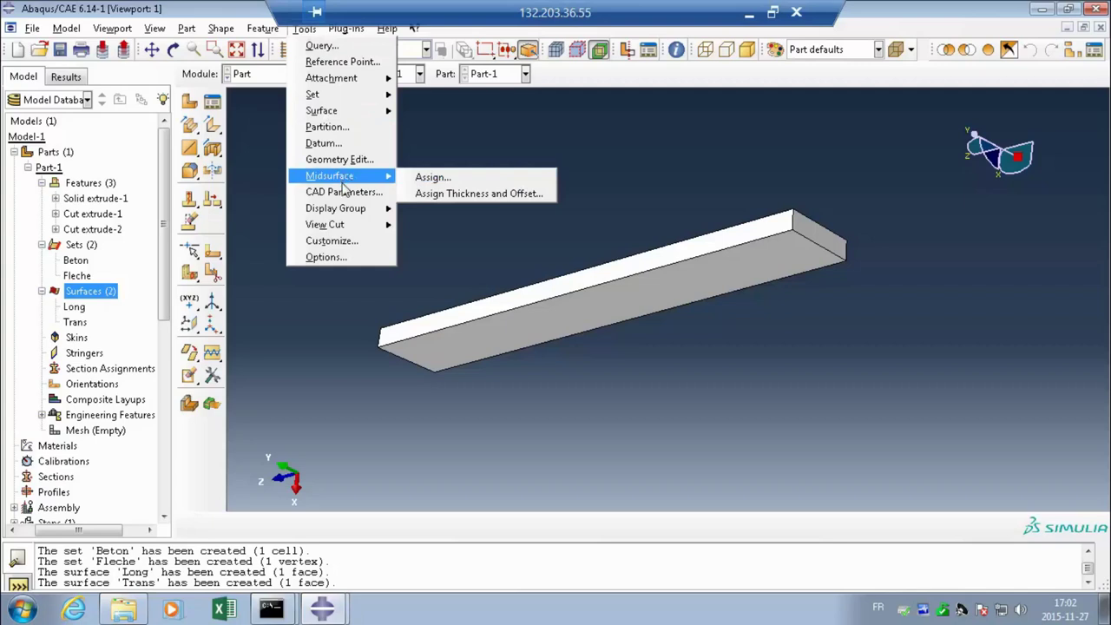
pyautogui.moveTo(345, 213)
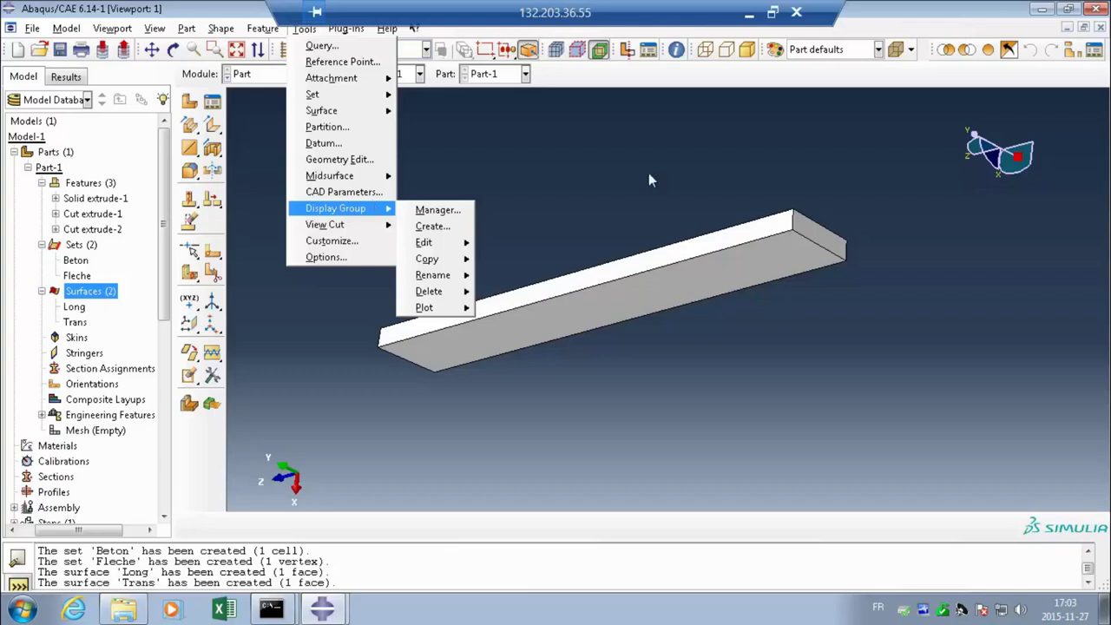
pyautogui.click(621, 202)
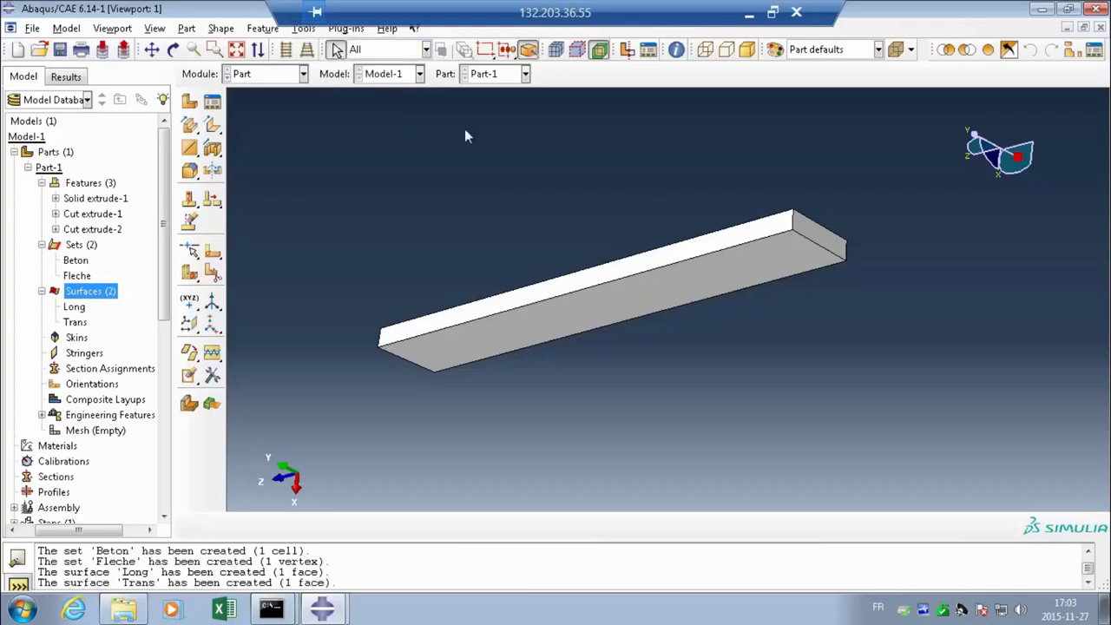
# Step: Customize the interface to show the Views toolbar
pyautogui.click(303, 29)
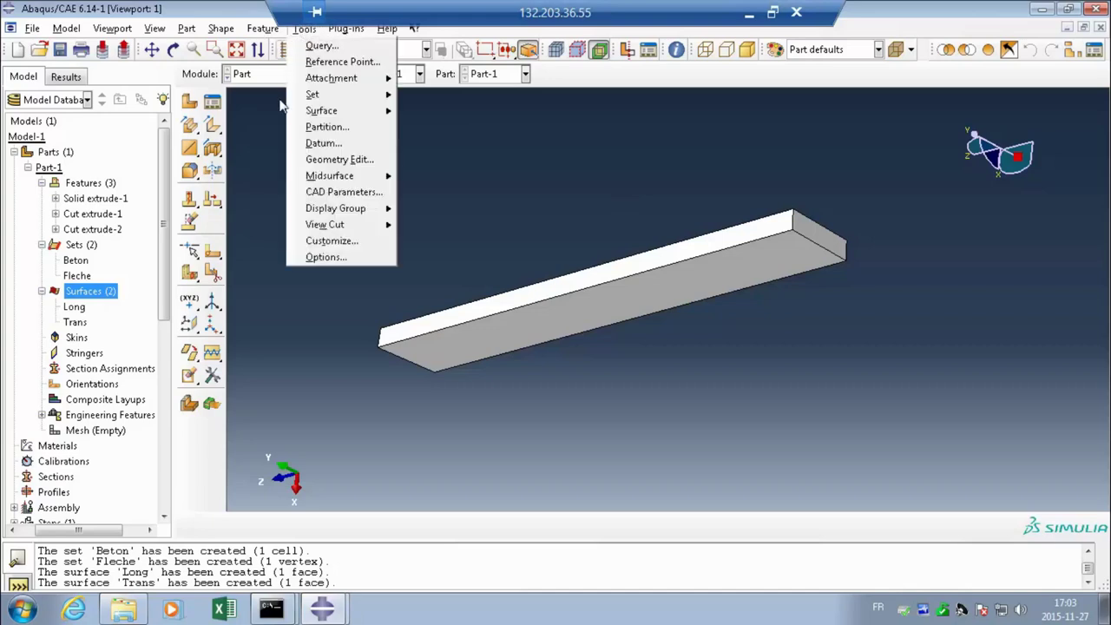
pyautogui.click(328, 241)
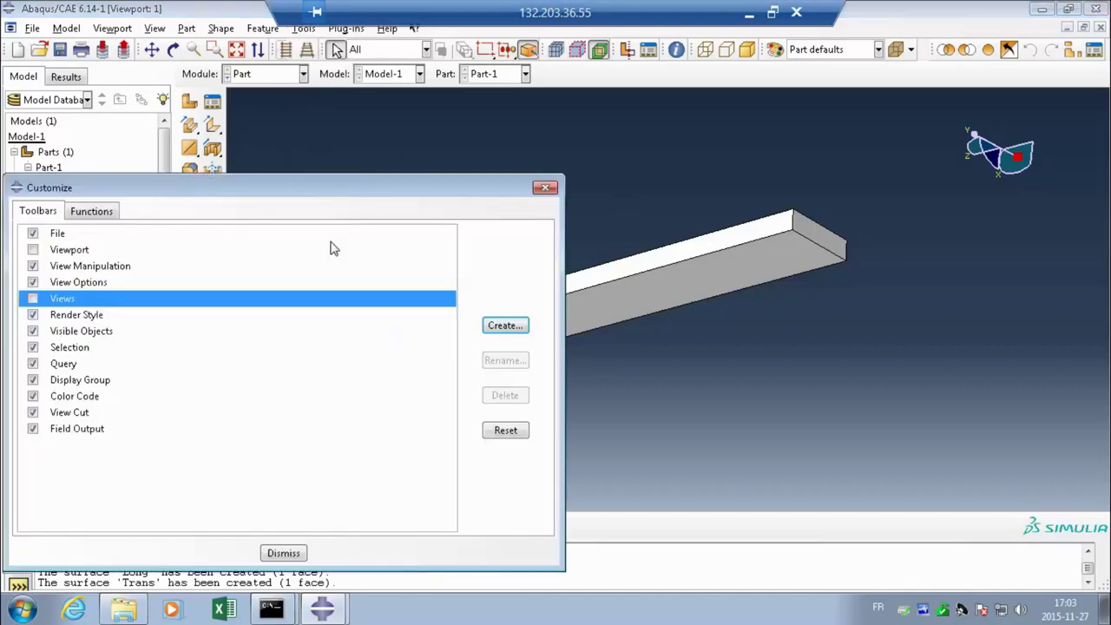
pyautogui.click(33, 298)
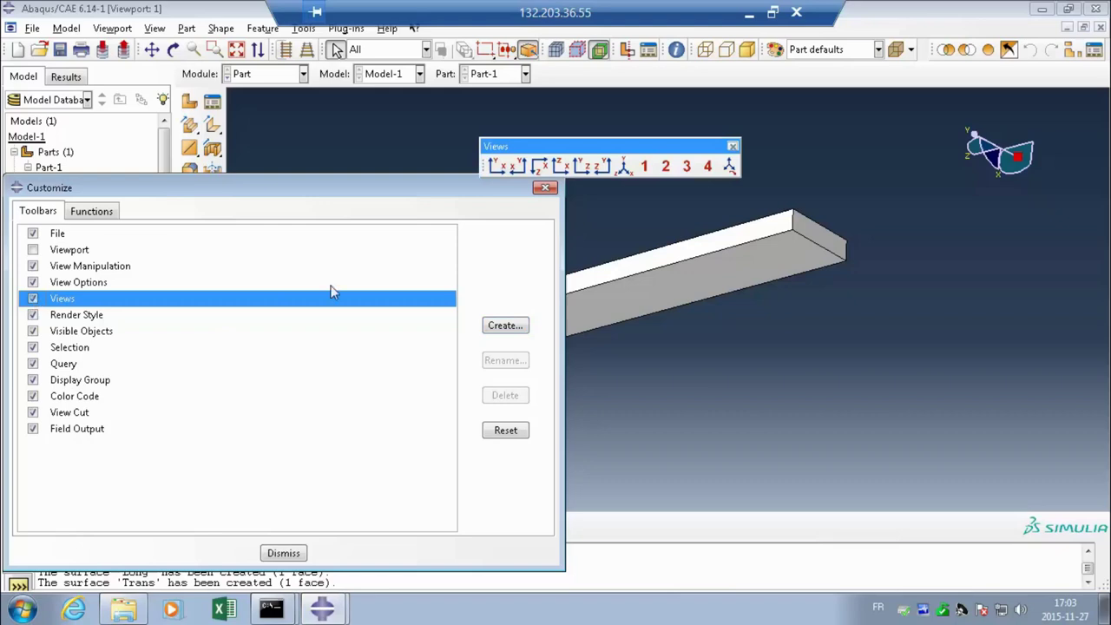
pyautogui.click(545, 189)
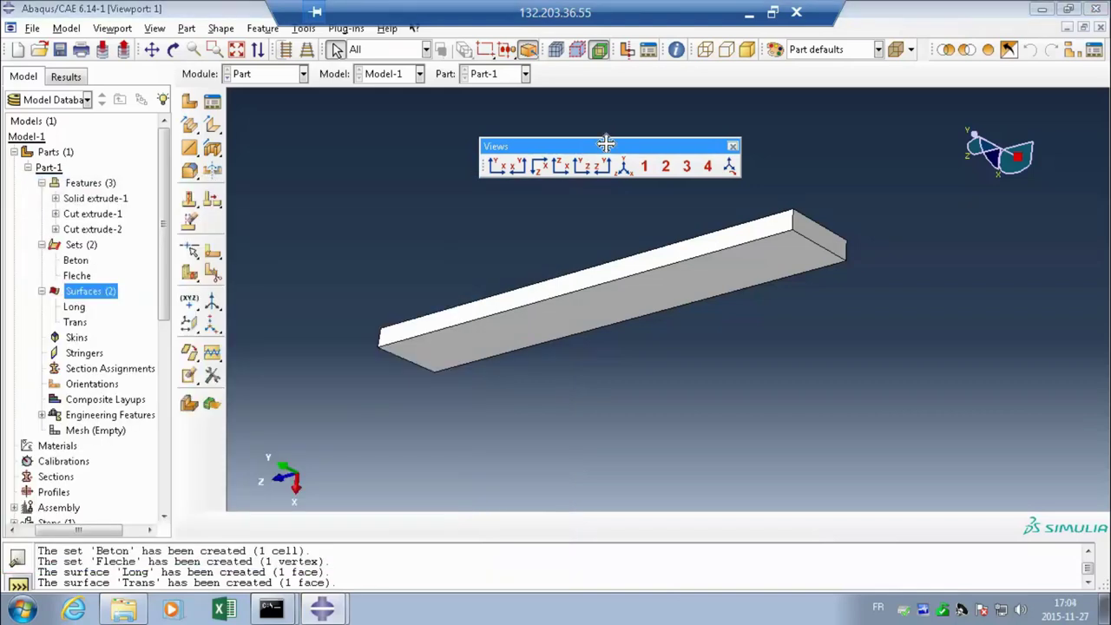
# Step: Dock the Views toolbar alongside the others, rearrange the display group and color code toolbars, and show the beam in isometric view
pyautogui.moveTo(605, 144); pyautogui.dragTo(109, 54)
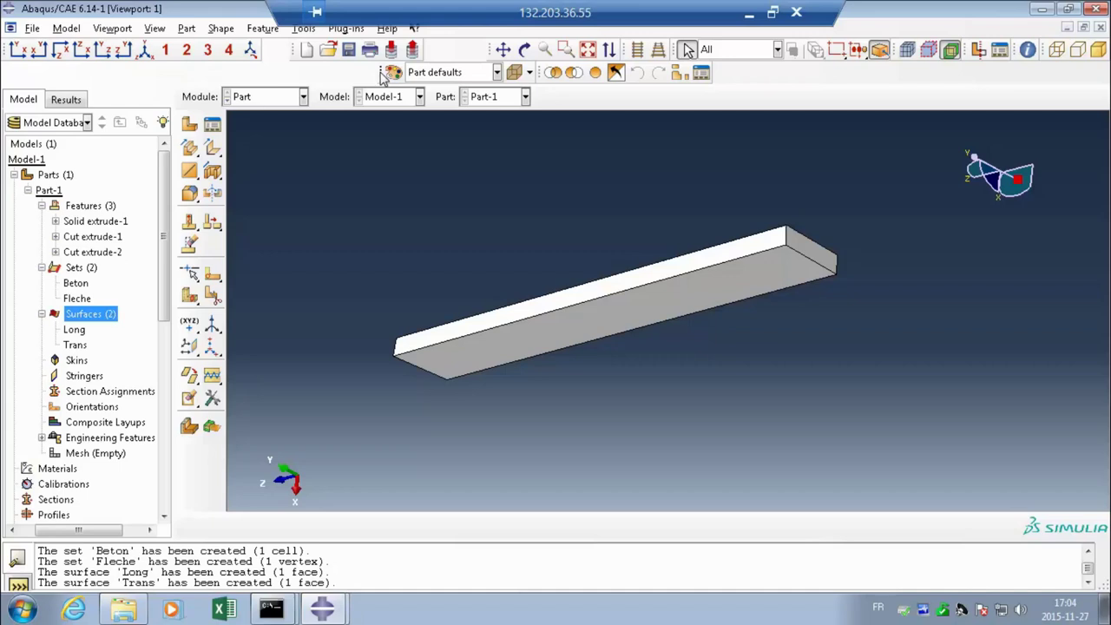
pyautogui.moveTo(368, 72); pyautogui.dragTo(26, 73)
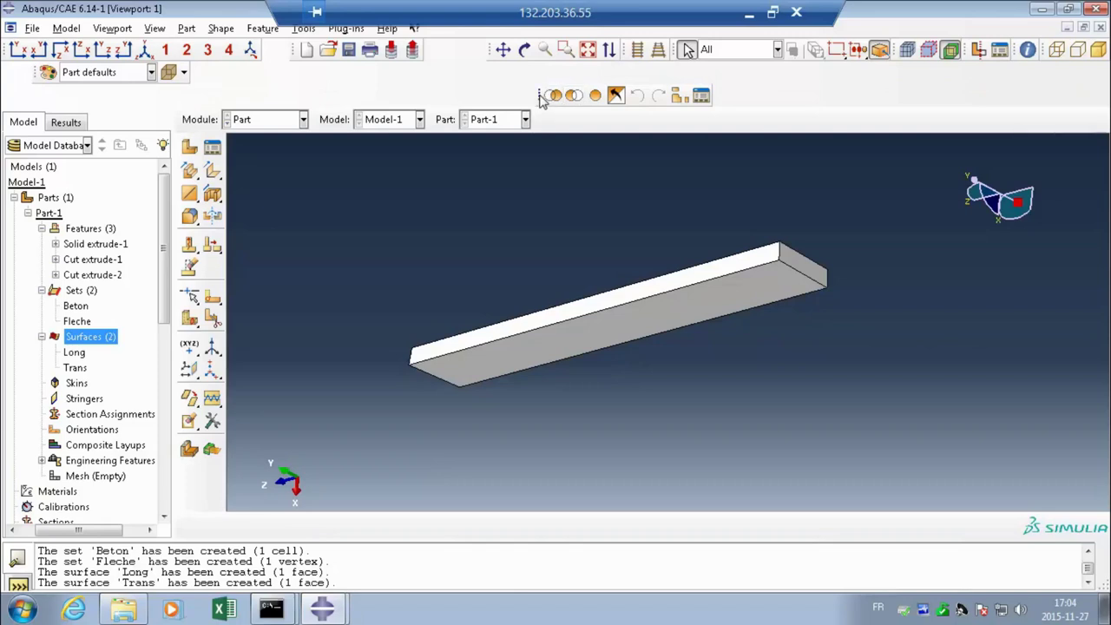
pyautogui.moveTo(539, 97); pyautogui.dragTo(287, 70)
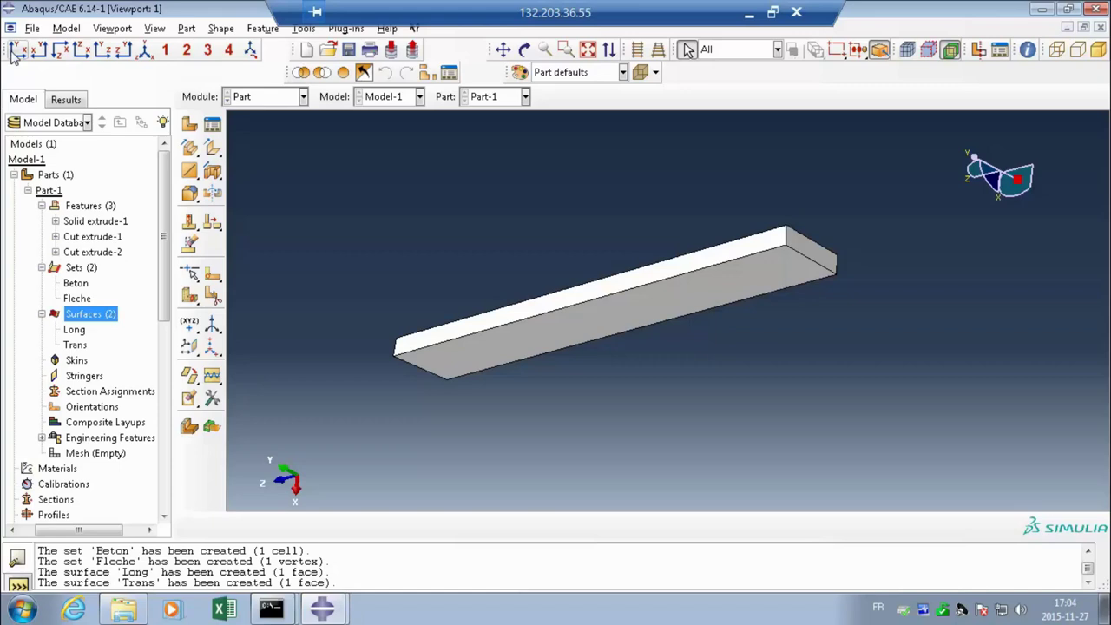
pyautogui.click(146, 54)
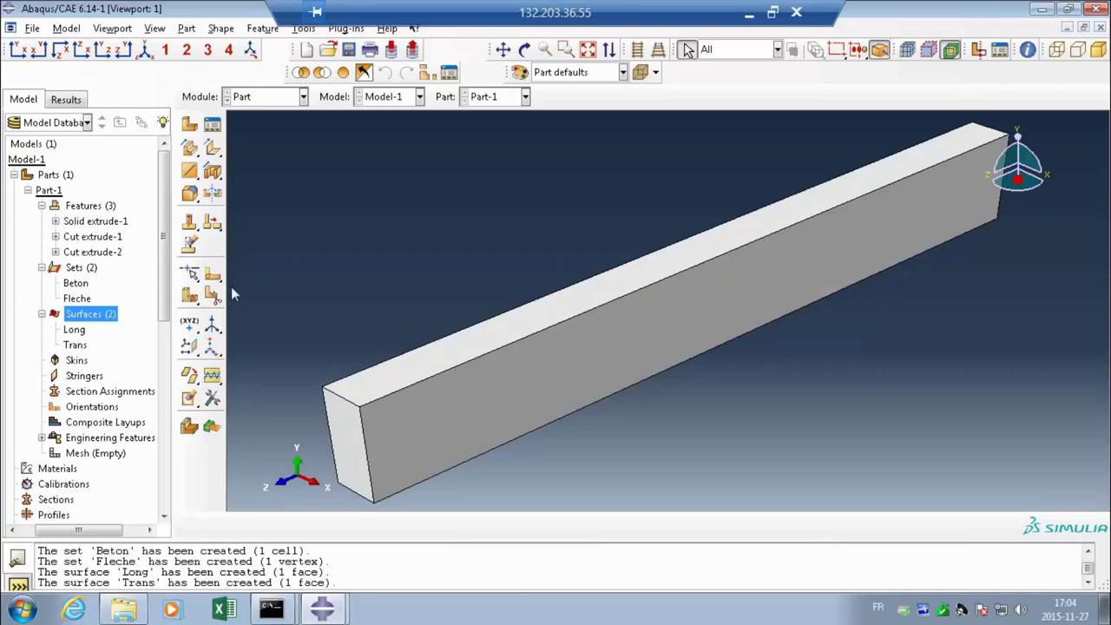
# Step: Rename the beam part Part-1 as Poutre
pyautogui.rightClick(49, 193)
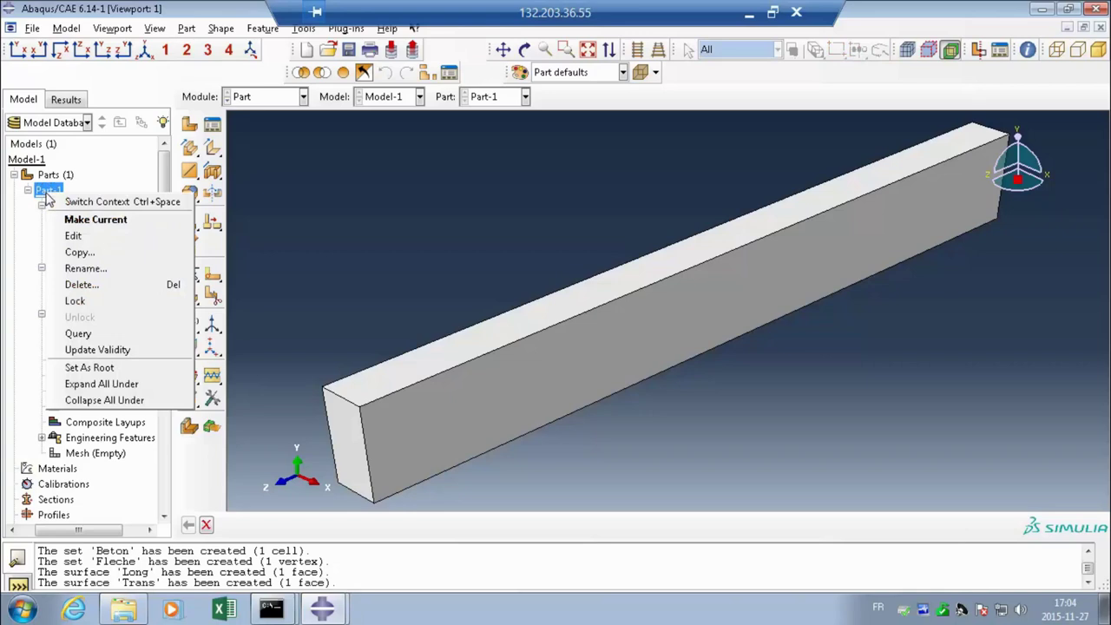
pyautogui.click(69, 273)
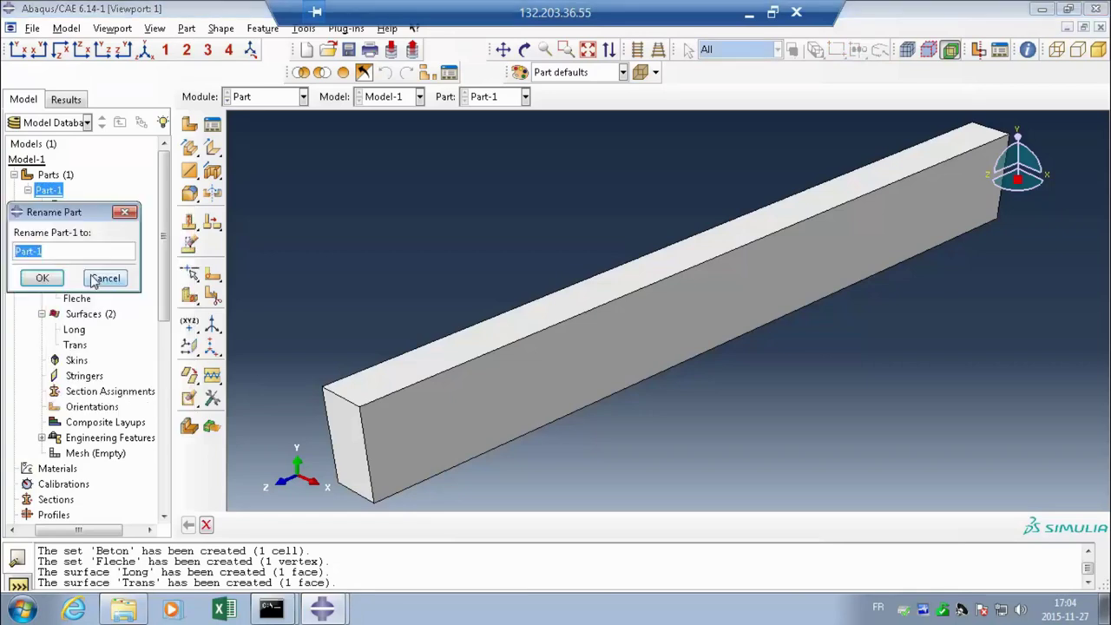
pyautogui.write('Poutre')
pyautogui.click(48, 283)
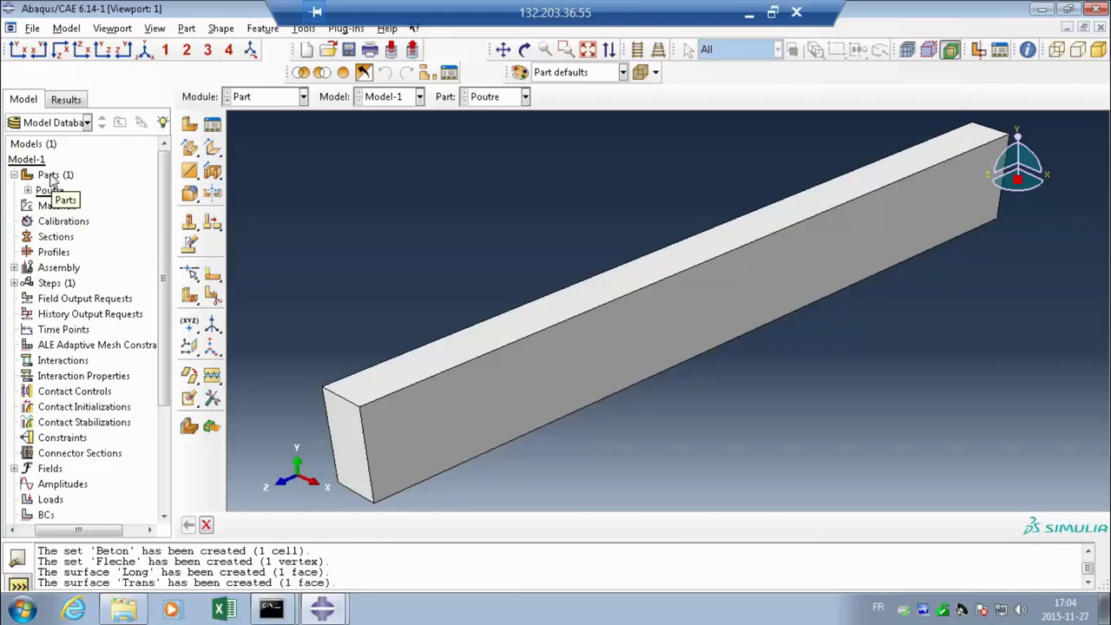
# Step: Create a 3D deformable solid extrusion part named Appui and sketch a rectangle about 24 by 14 from the origin
pyautogui.doubleClick(50, 176)
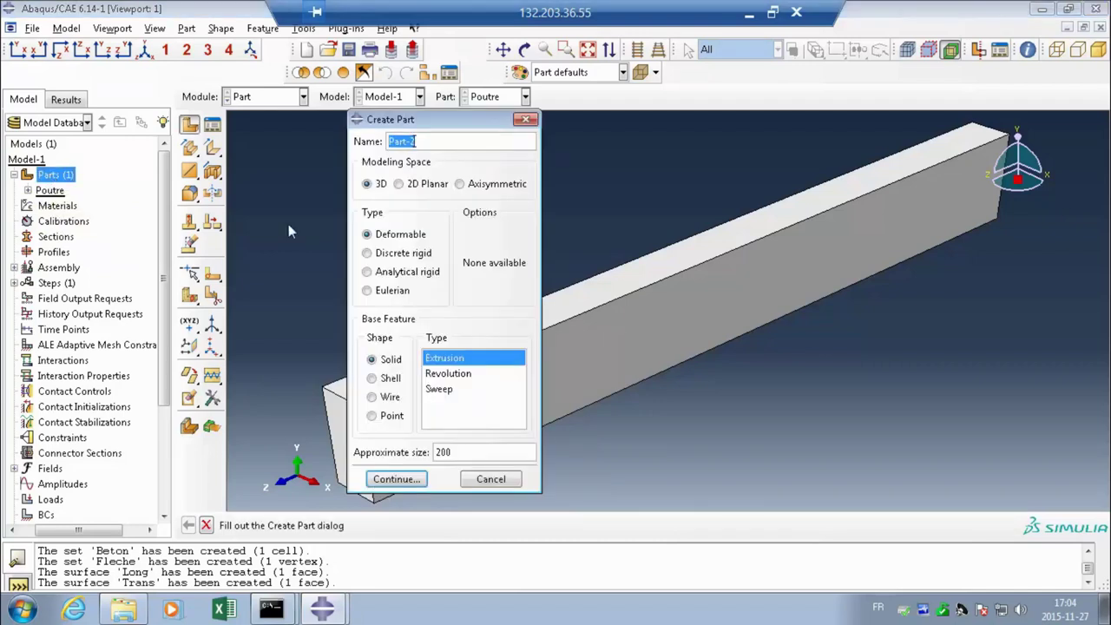
pyautogui.write('Appui')
pyautogui.click(393, 479)
pyautogui.click(211, 127)
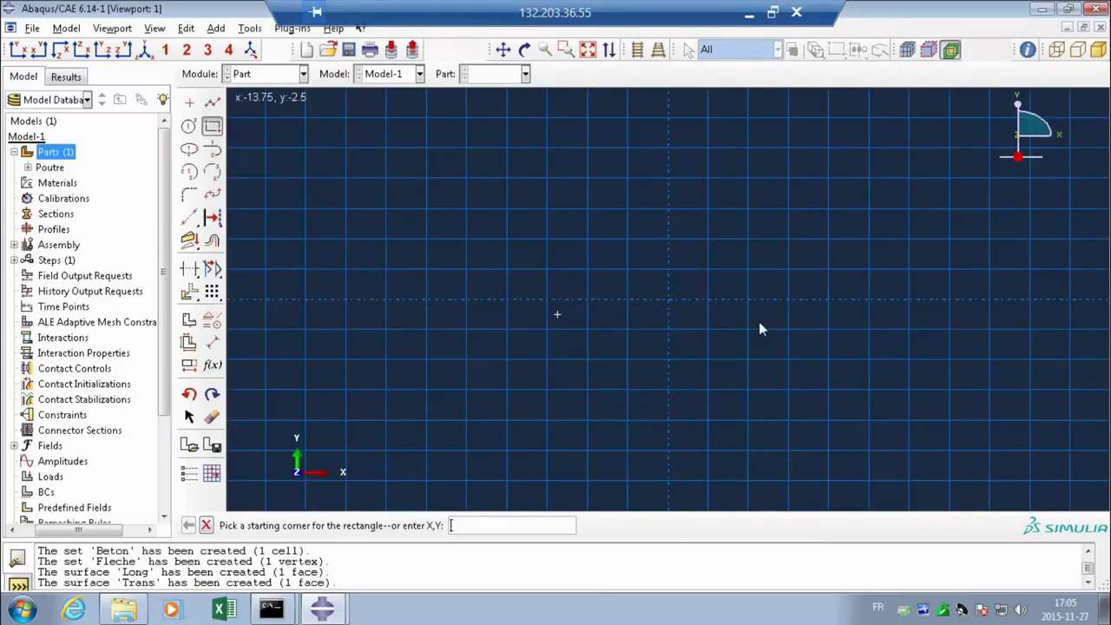
pyautogui.click(667, 300)
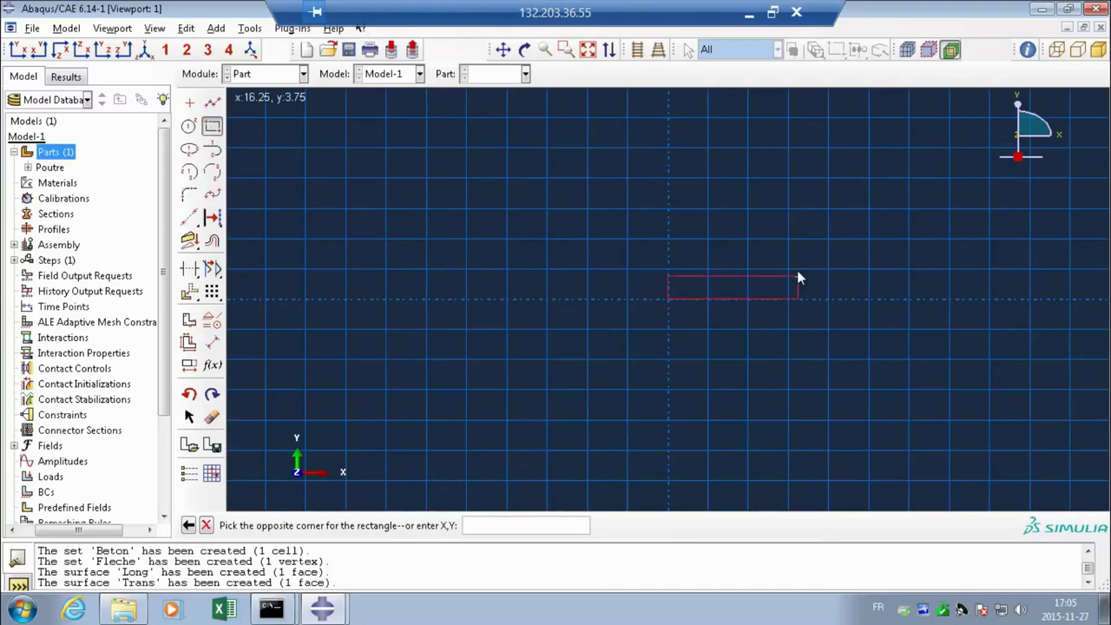
pyautogui.click(858, 217)
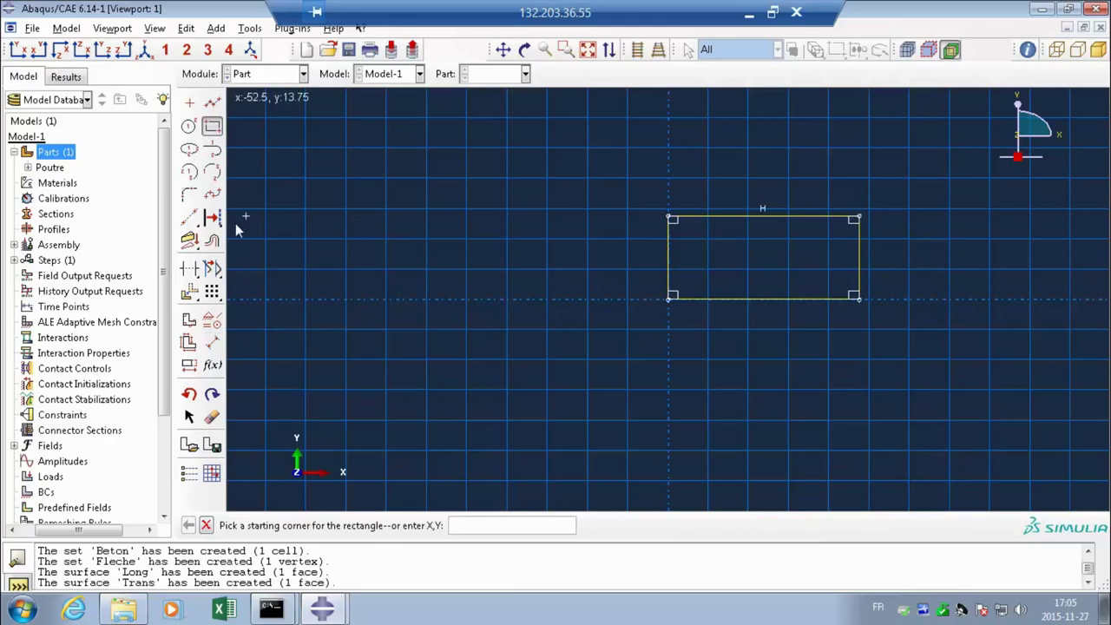
# Step: Dimension the rectangle to a width of 100 and a height of 20
pyautogui.click(212, 345)
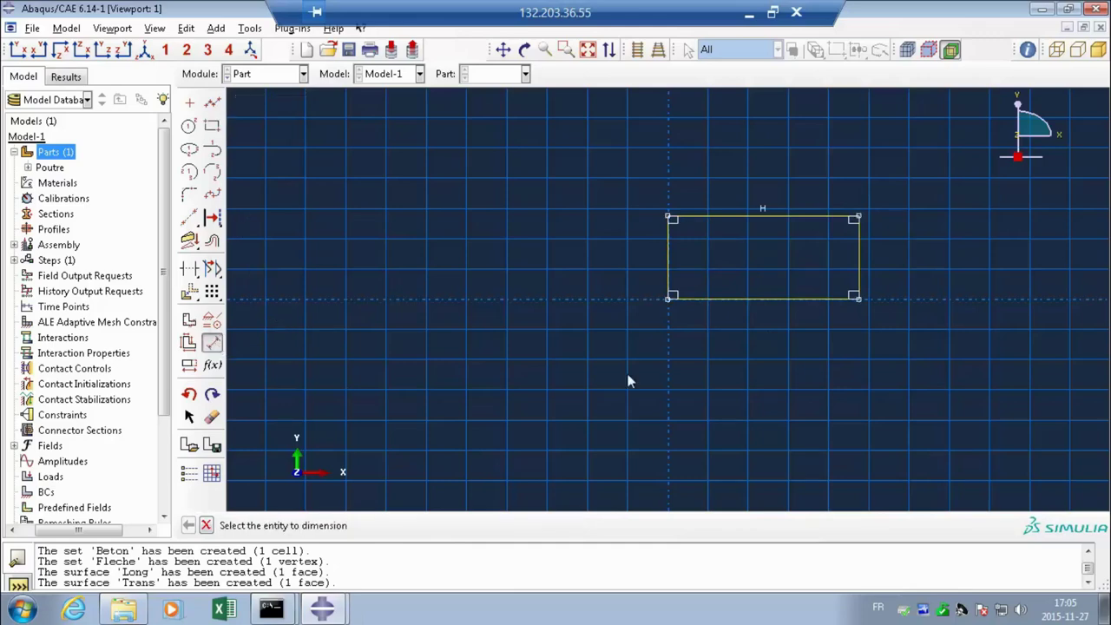
pyautogui.click(755, 299)
pyautogui.click(752, 366)
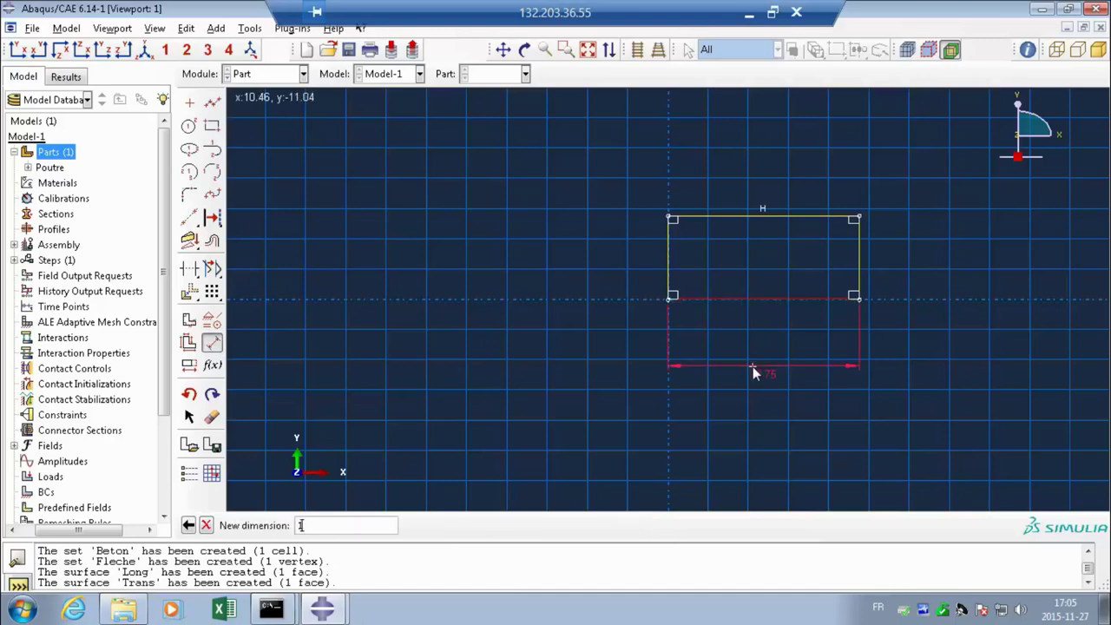
pyautogui.write('100')
pyautogui.press('Return')
pyautogui.click(664, 272)
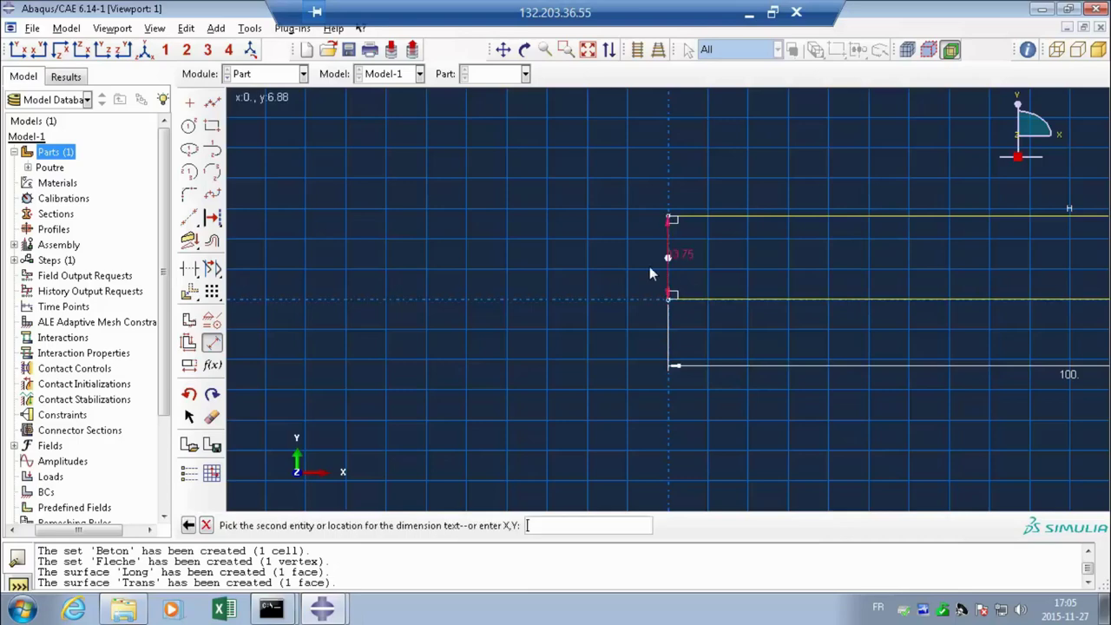
pyautogui.click(564, 266)
pyautogui.write('20')
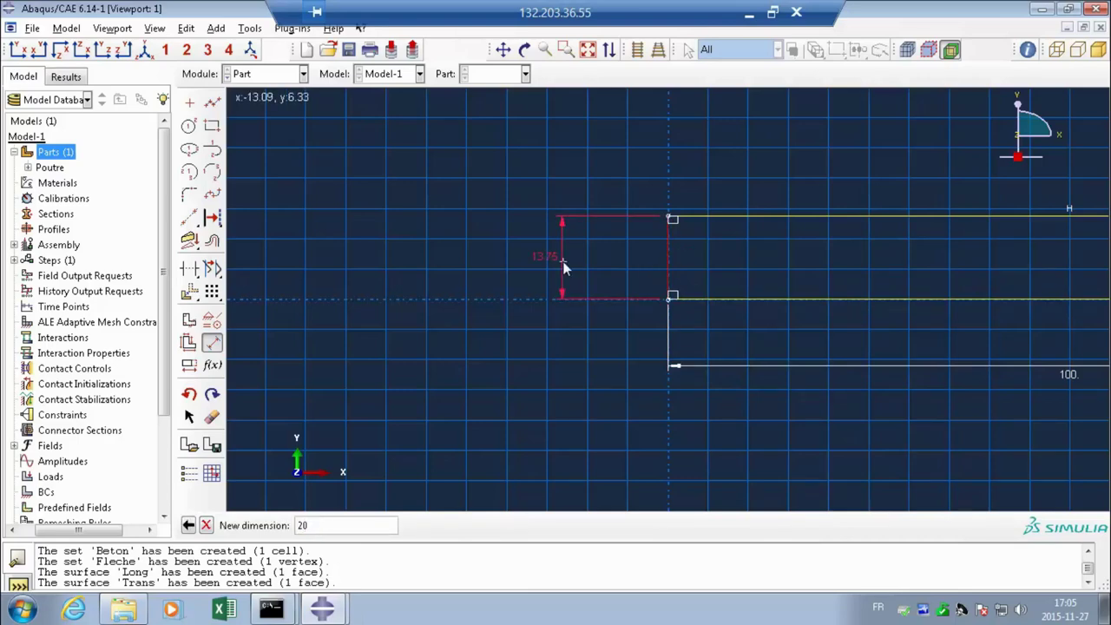
pyautogui.press('Return')
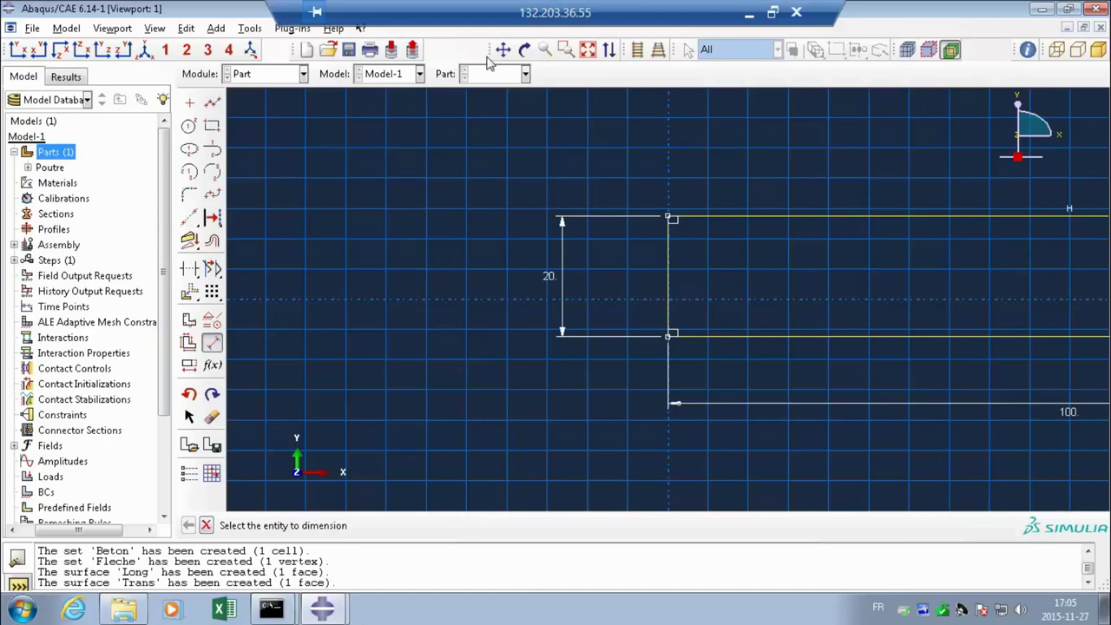
pyautogui.click(587, 50)
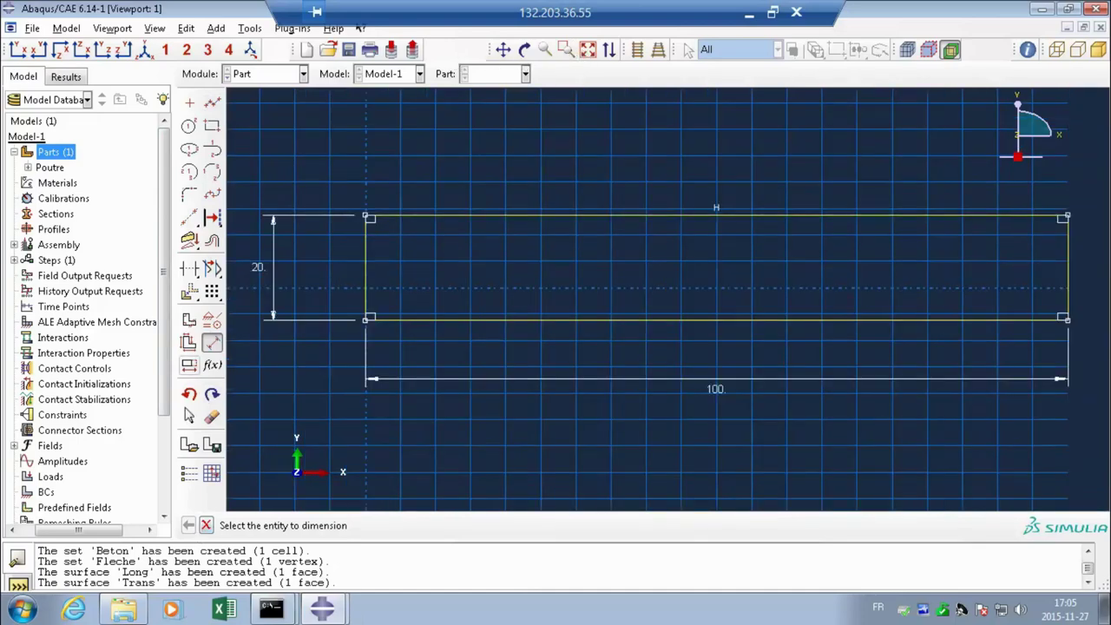
# Step: Move the whole rectangle so that its lower-left corner lies at the origin 0,0
pyautogui.click(188, 292)
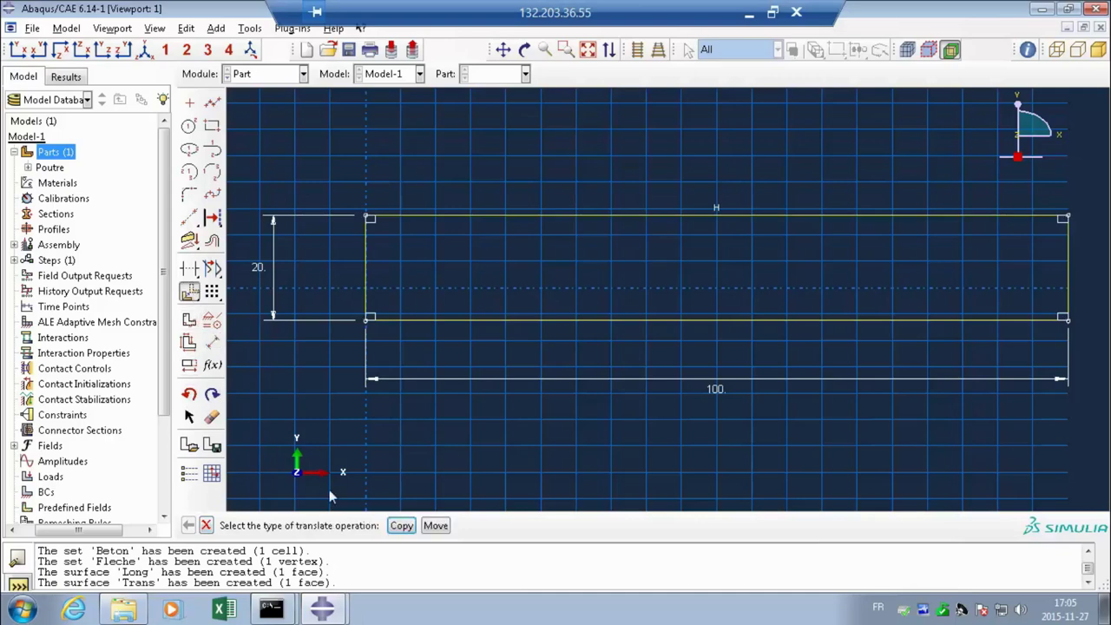
pyautogui.click(441, 526)
pyautogui.moveTo(349, 188)
pyautogui.mouseDown()
pyautogui.moveTo(1048, 362)
pyautogui.moveTo(1089, 354)
pyautogui.mouseUp()
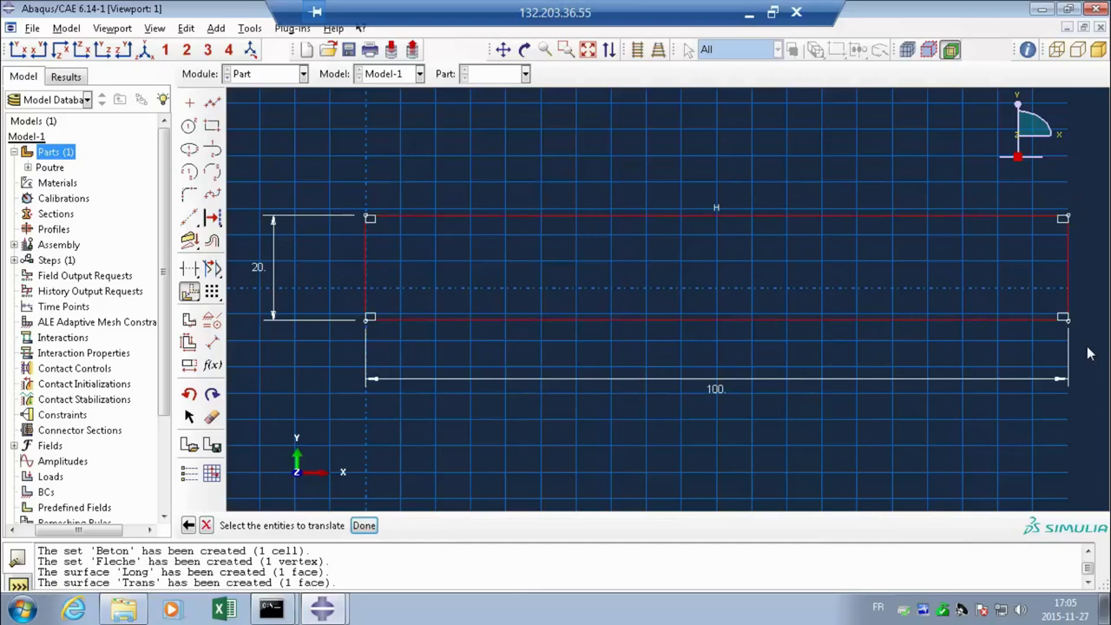
pyautogui.middleClick(652, 347)
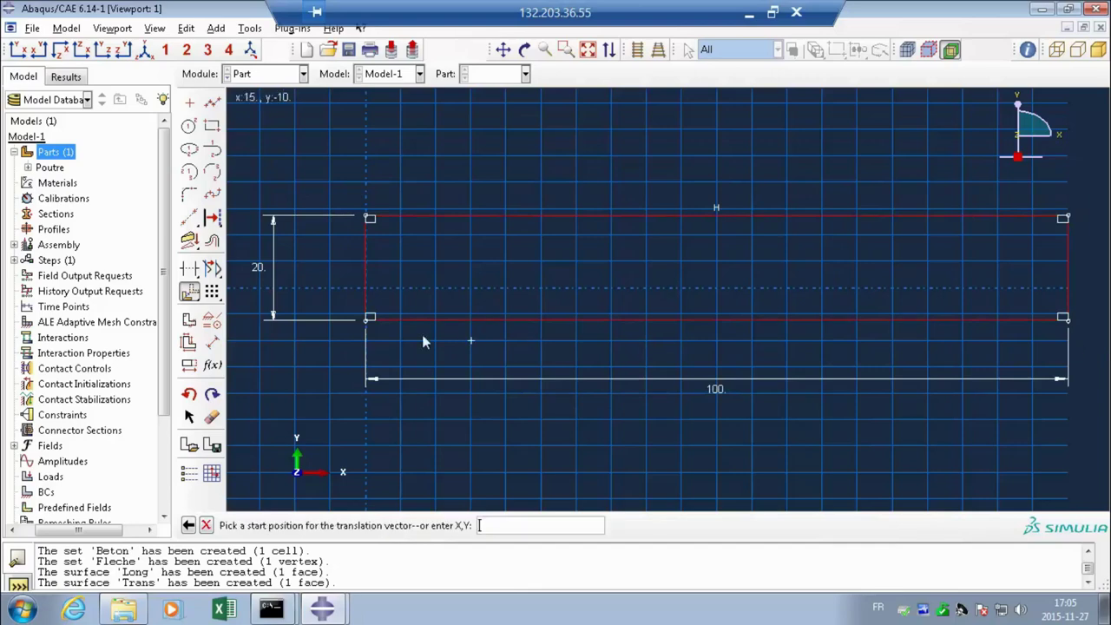
pyautogui.click(365, 319)
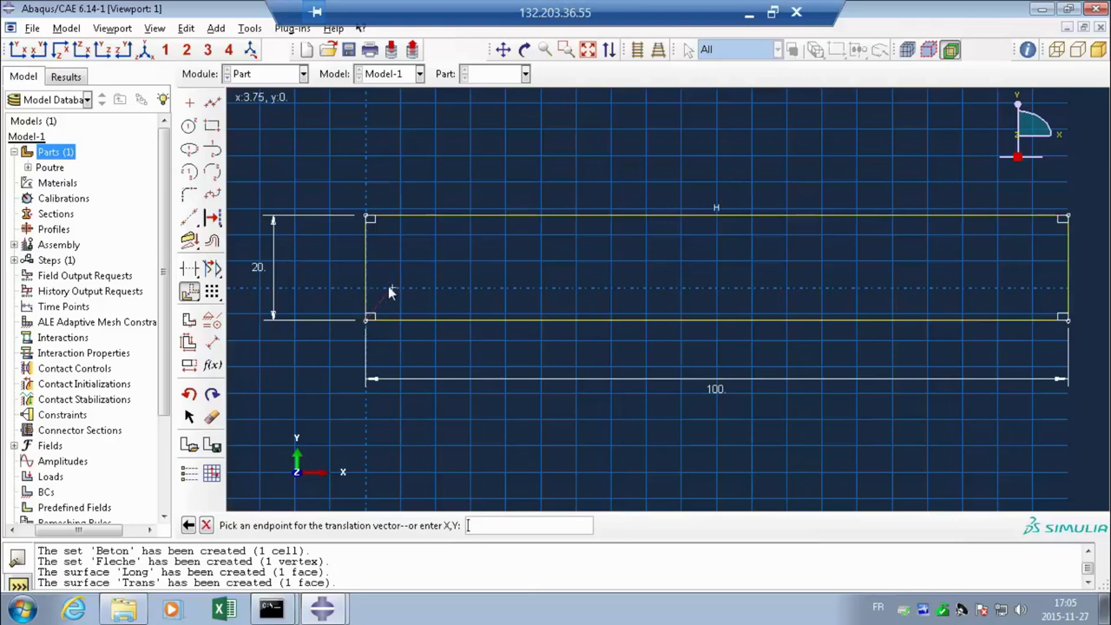
pyautogui.write('0,0')
pyautogui.press('Return')
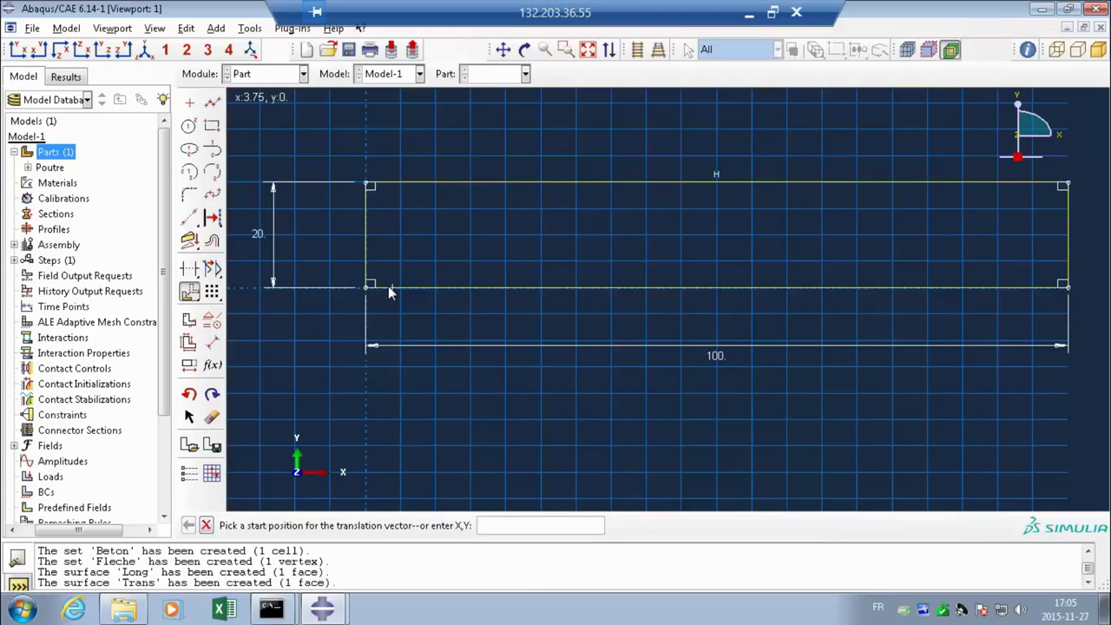
pyautogui.click(205, 525)
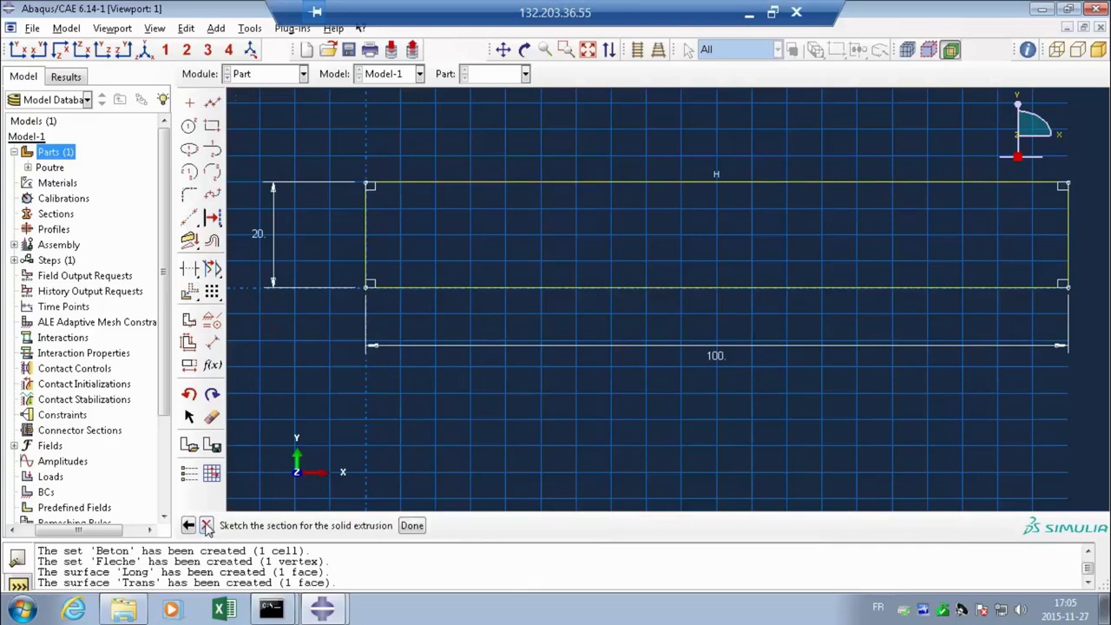
# Step: Finish the section sketch and extrude the Appui part to a depth of 127
pyautogui.click(413, 526)
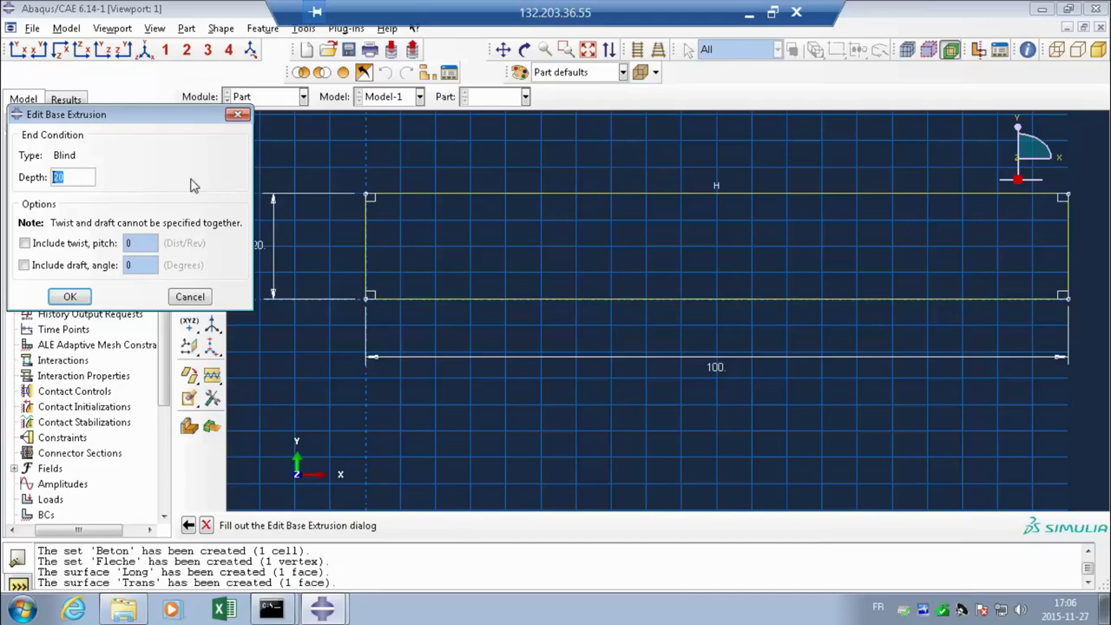
pyautogui.write('127')
pyautogui.press('Return')
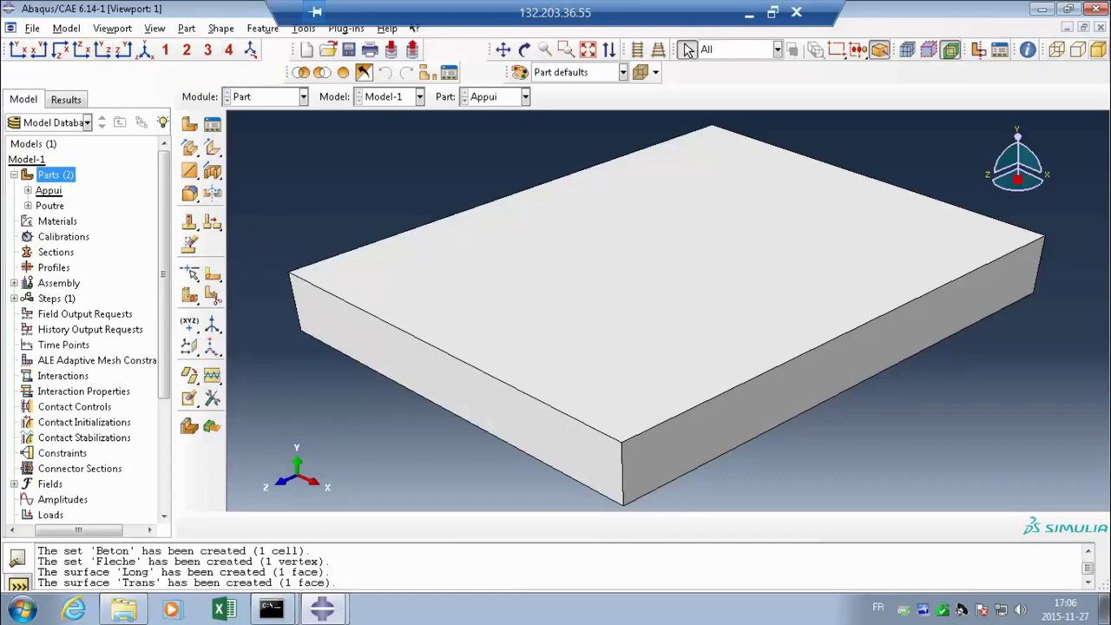
# Step: Rearrange the toolbars to reach the query tool and measure the distance between the two lower corners of the support's +Z face
pyautogui.moveTo(1095, 50); pyautogui.dragTo(846, 72)
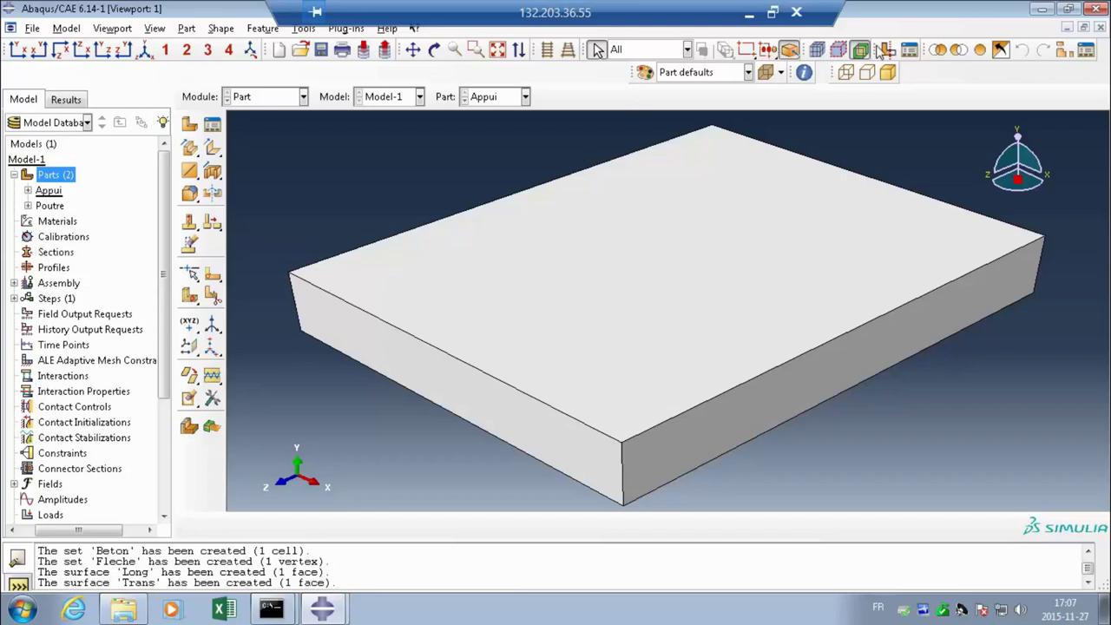
pyautogui.click(805, 75)
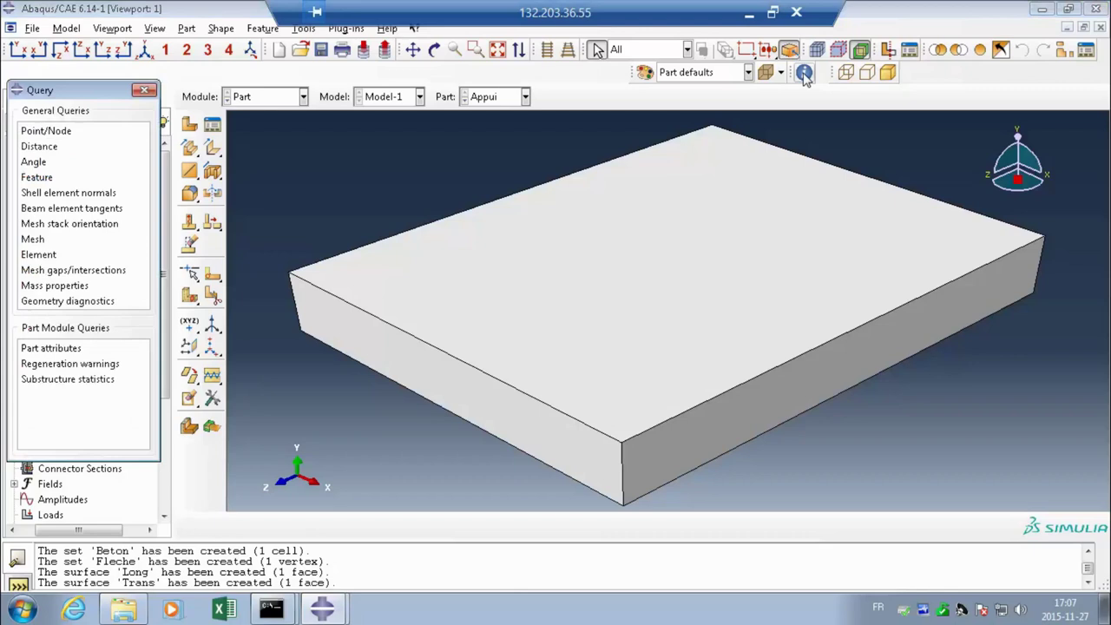
pyautogui.click(43, 148)
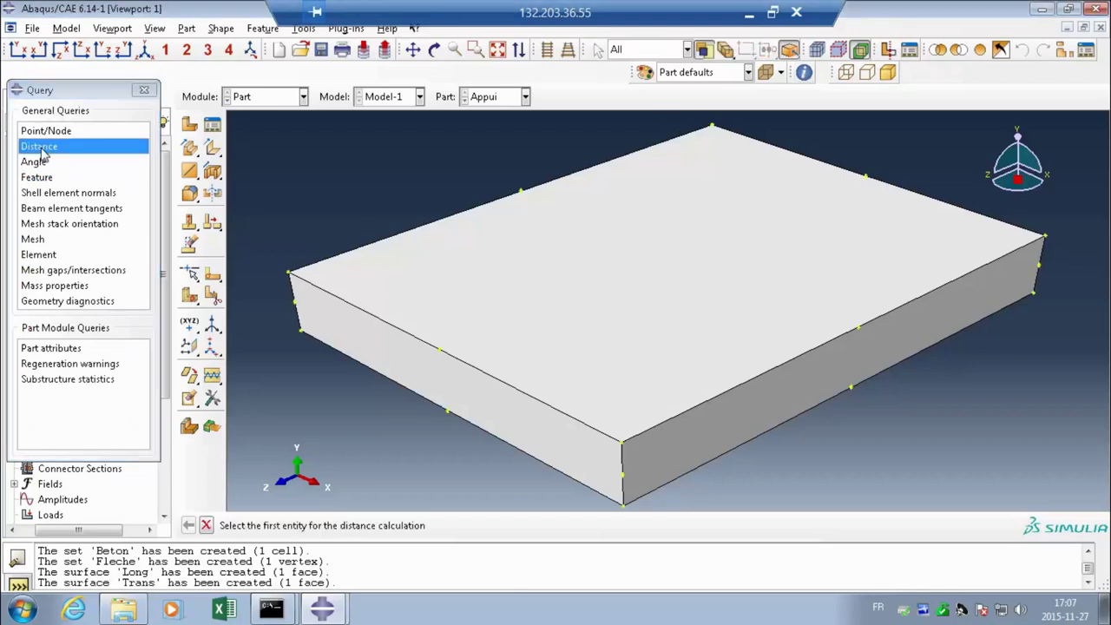
pyautogui.click(301, 334)
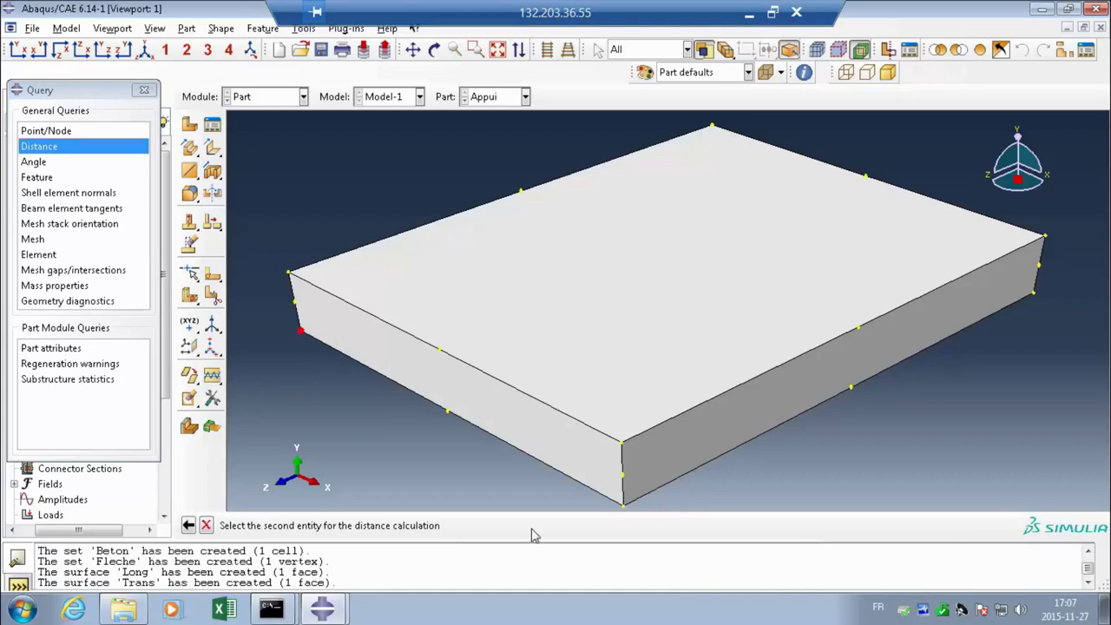
pyautogui.click(624, 508)
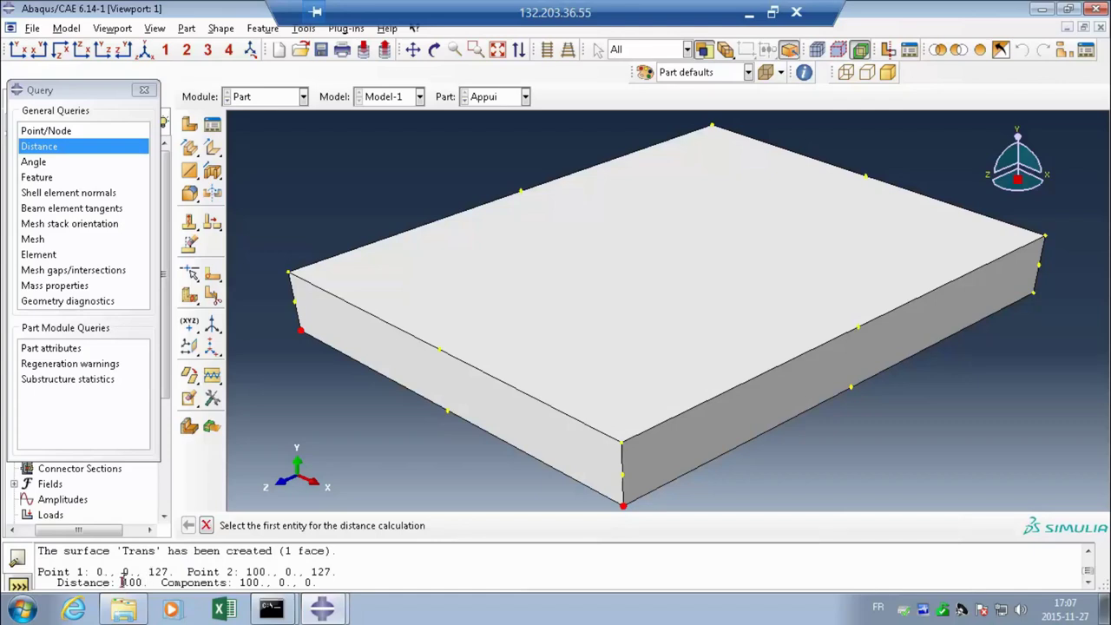
pyautogui.moveTo(122, 581); pyautogui.dragTo(140, 580)
pyautogui.click(144, 91)
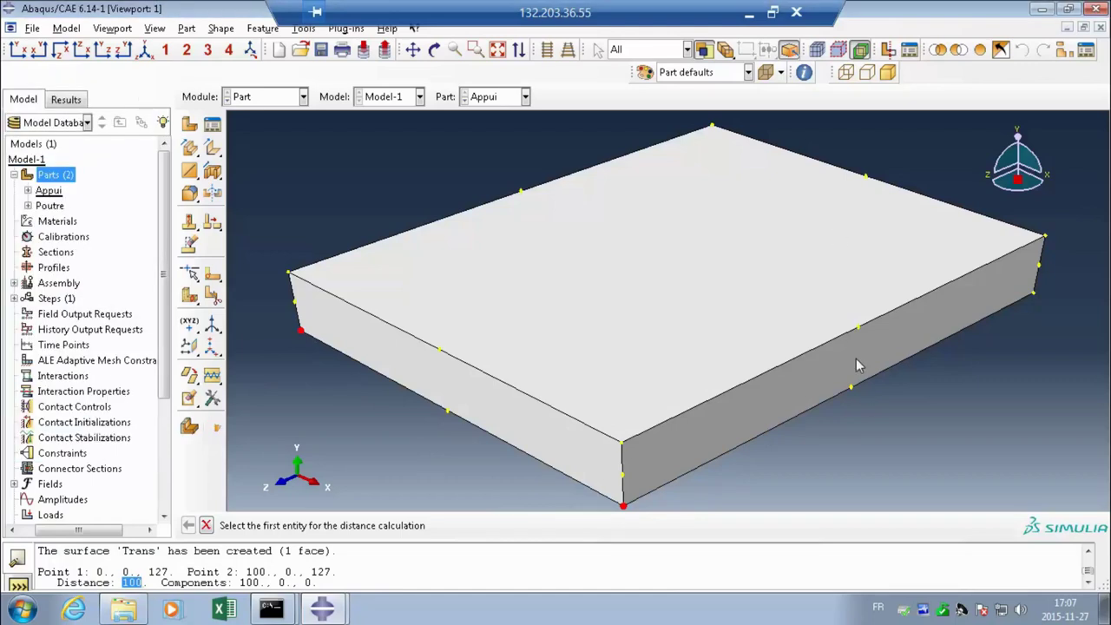
# Step: Start an extruded cut on the support's +X face and sketch a rectangle about 65 by 61 covering the face's -Z half
pyautogui.click(213, 171)
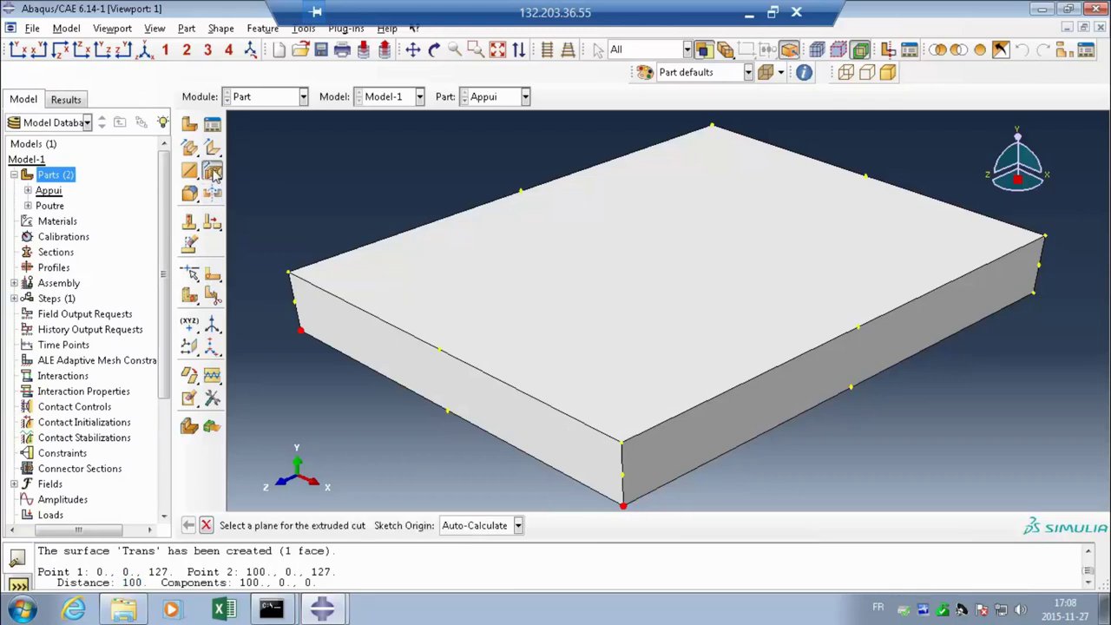
pyautogui.click(808, 378)
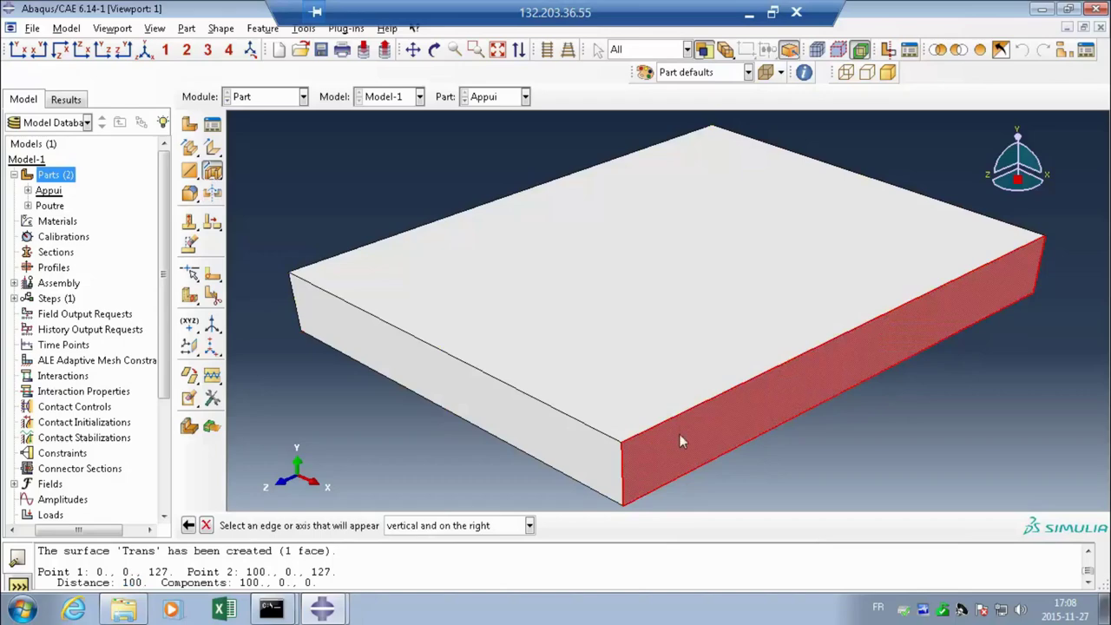
pyautogui.click(1038, 271)
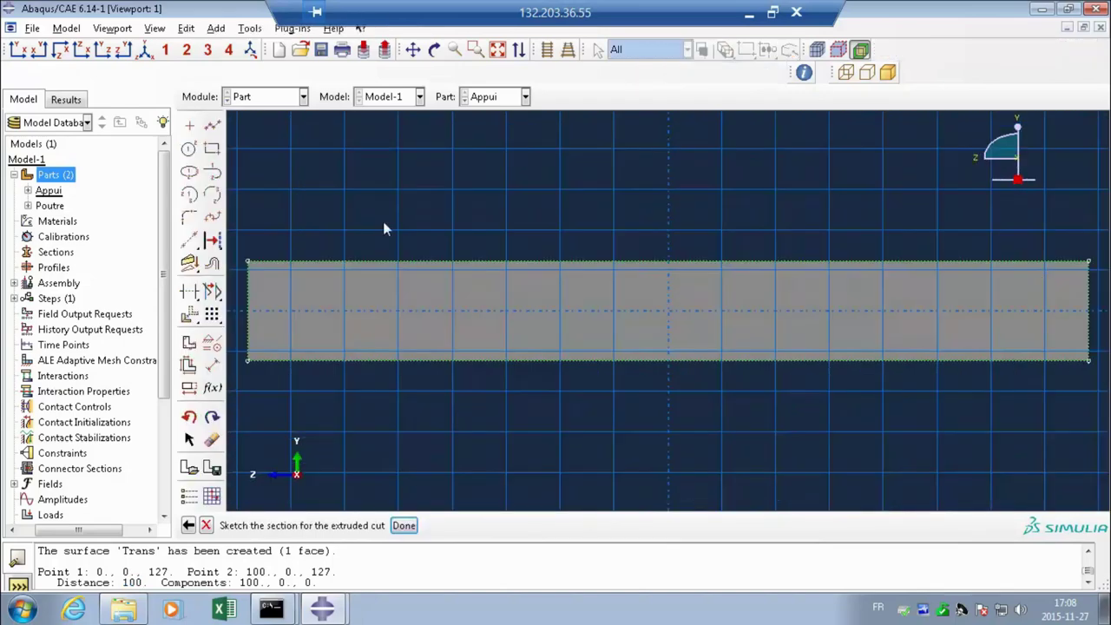
pyautogui.click(212, 126)
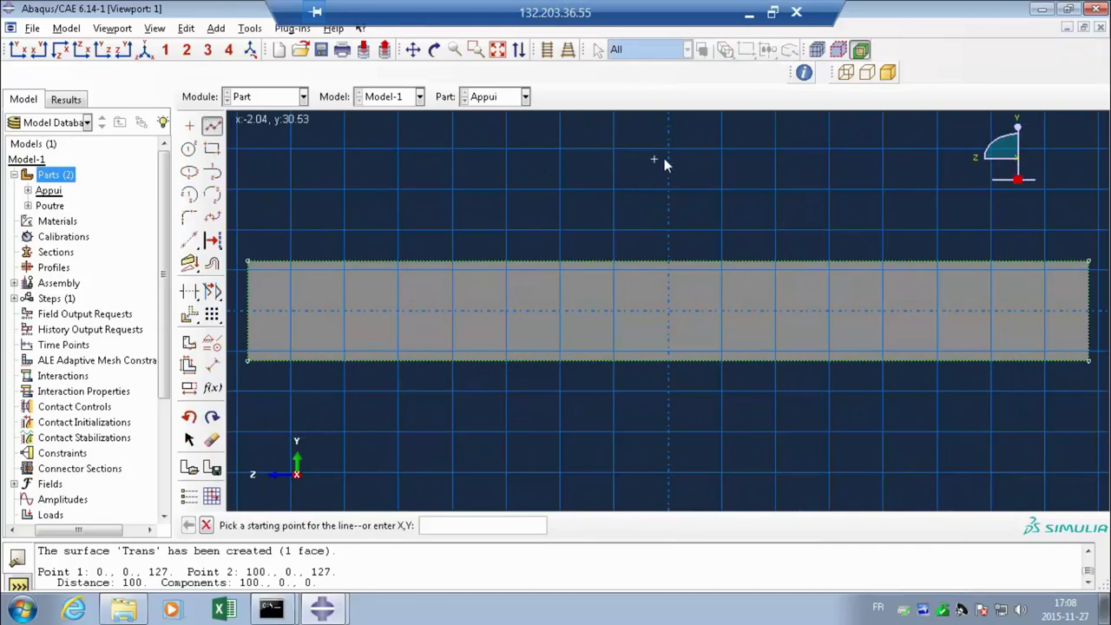
pyautogui.click(212, 150)
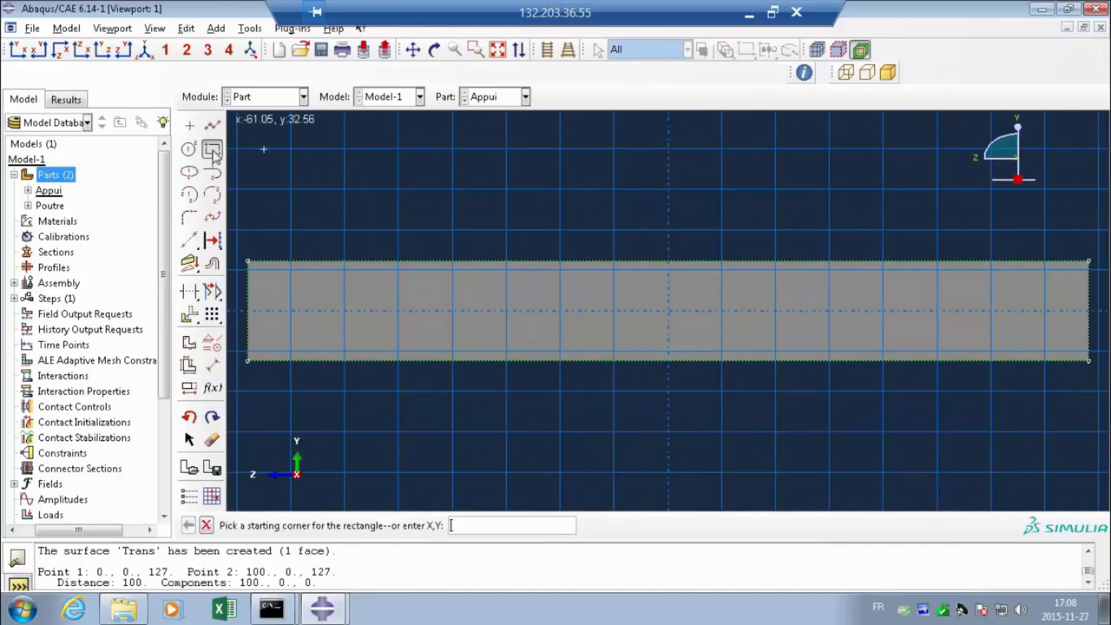
pyautogui.click(668, 159)
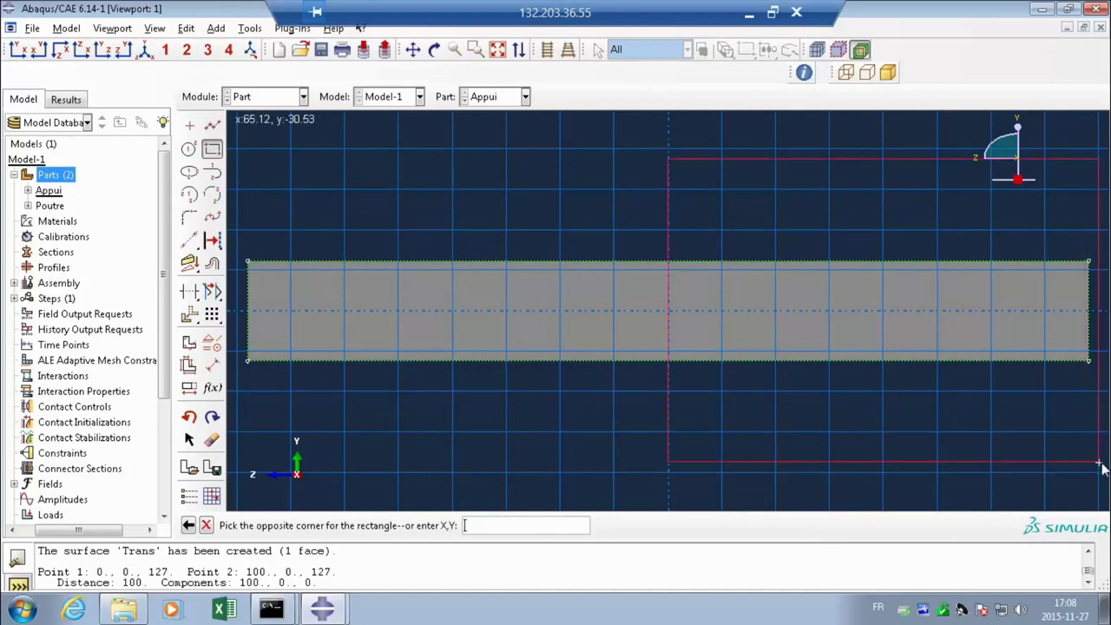
pyautogui.click(1096, 463)
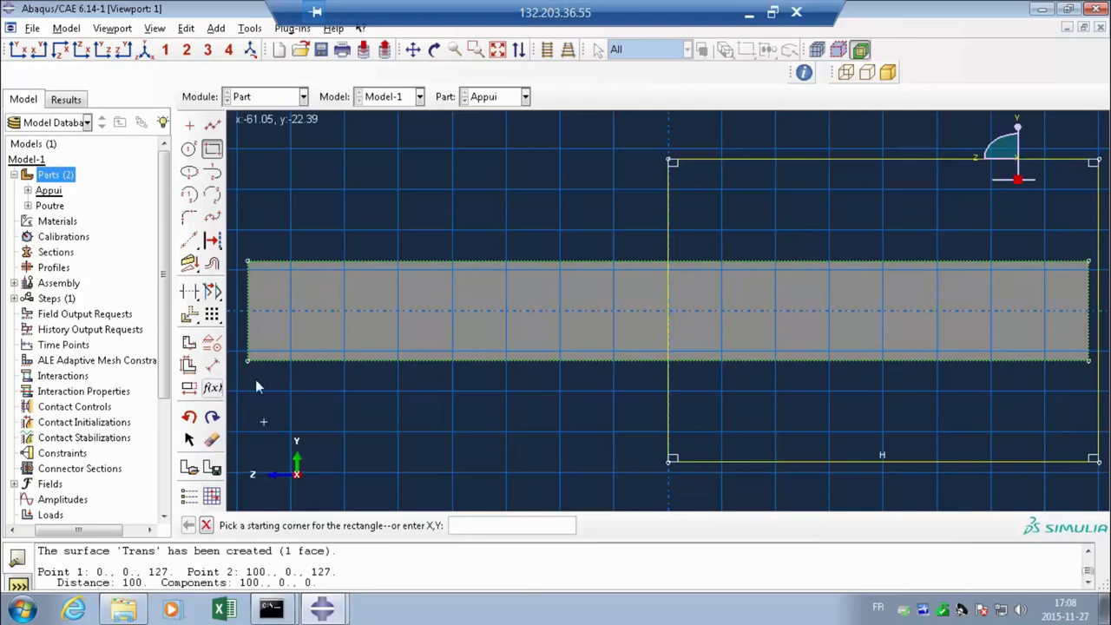
# Step: Dimension the rectangle's inner edge 63.5 from the face's lower +Z corner, and cut the Appui part Through All
pyautogui.click(212, 366)
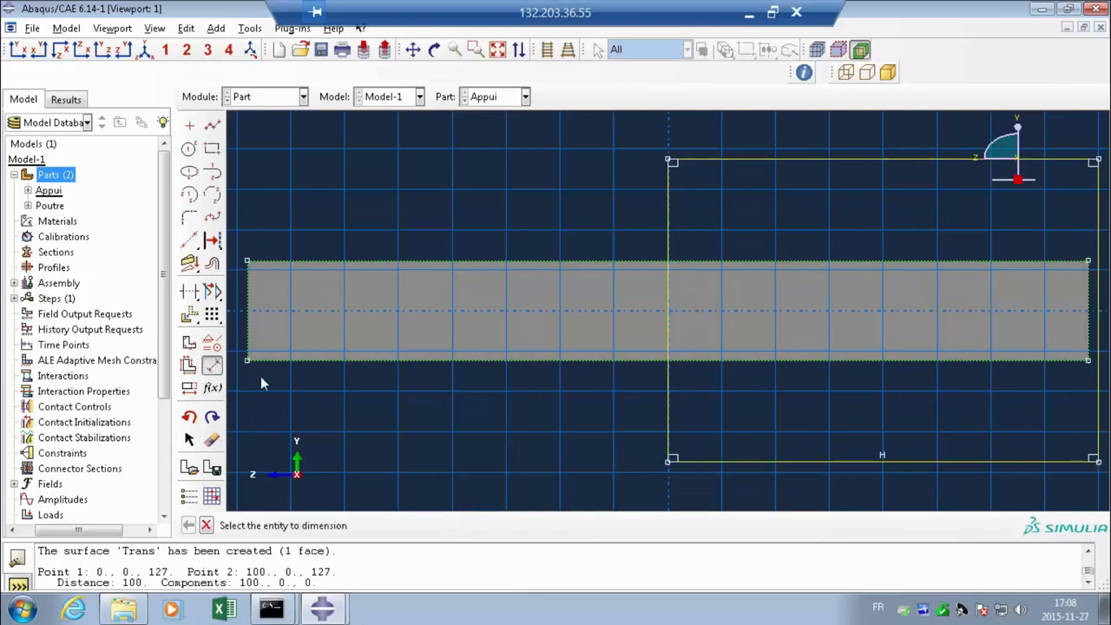
pyautogui.click(247, 361)
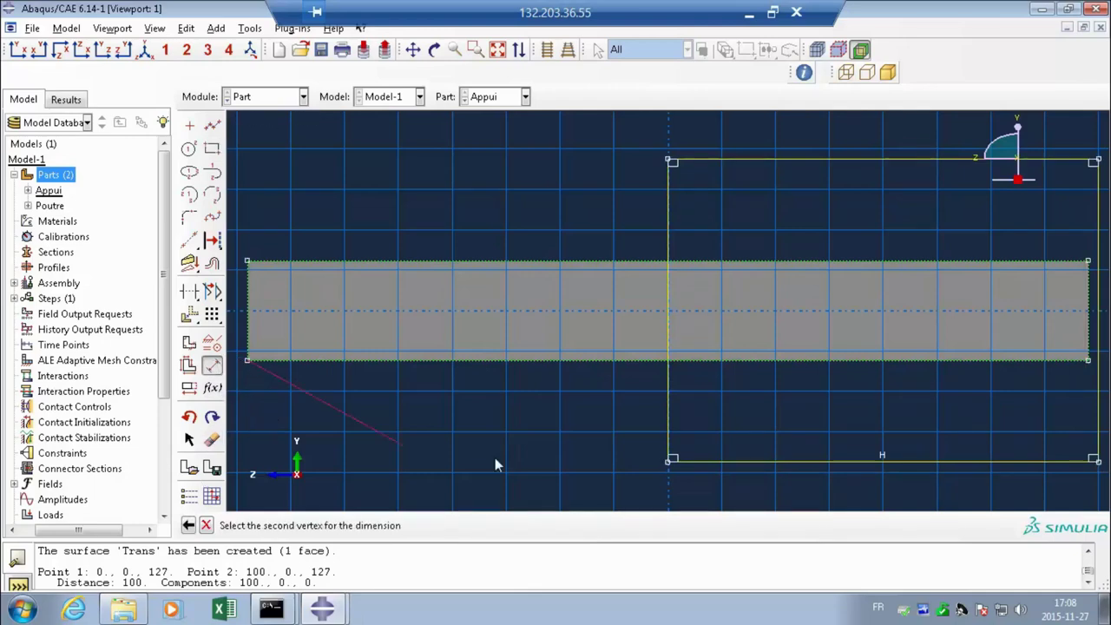
pyautogui.click(669, 460)
pyautogui.click(591, 491)
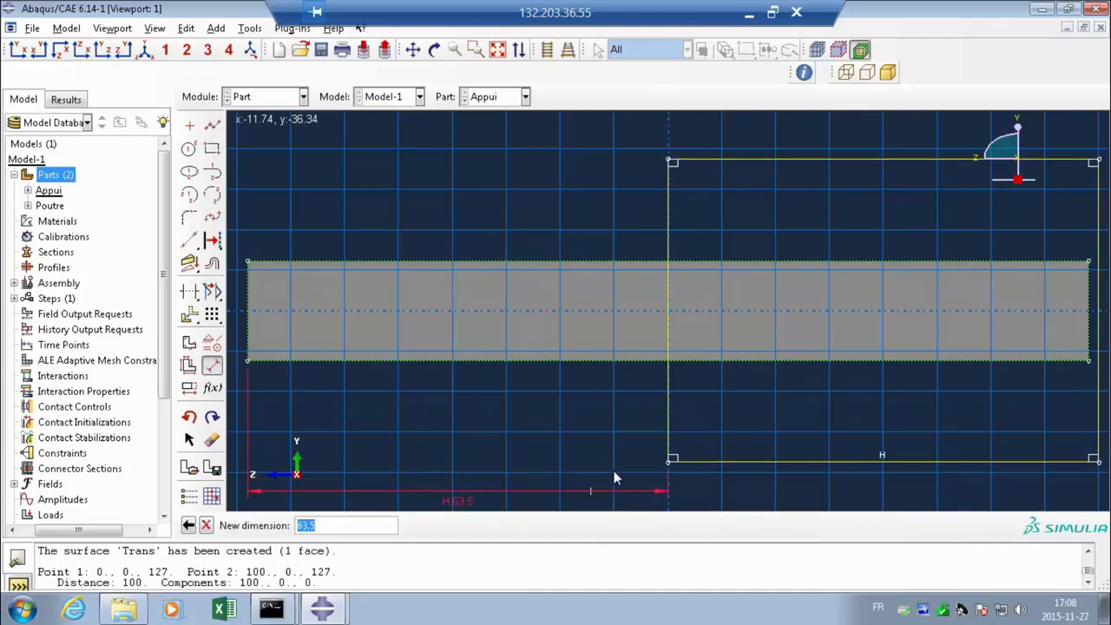
pyautogui.press('Return')
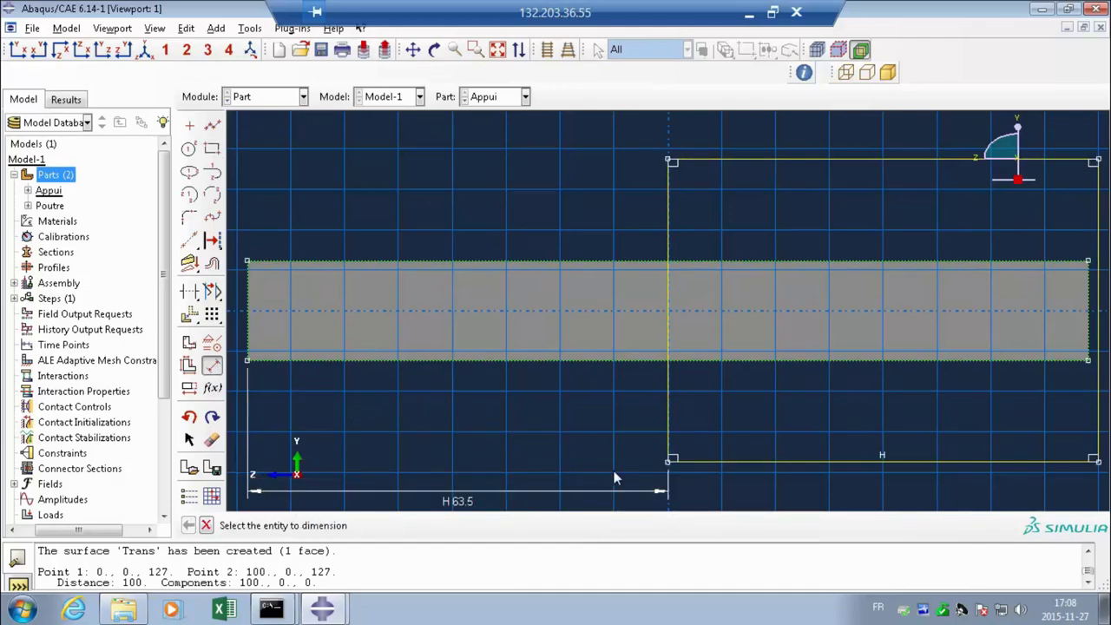
pyautogui.click(206, 525)
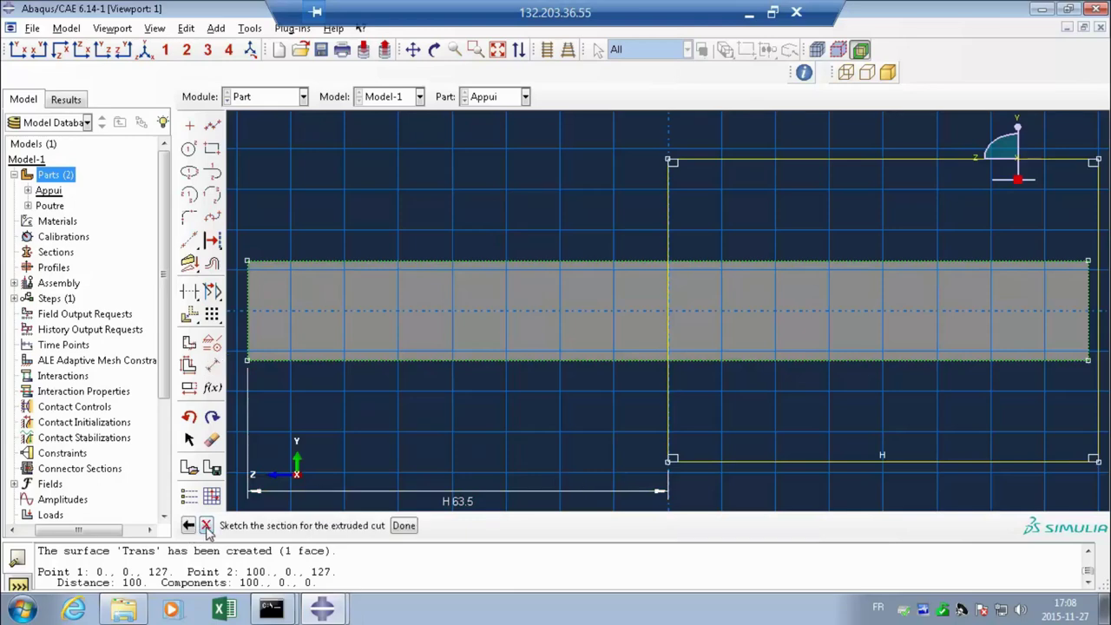
pyautogui.click(403, 525)
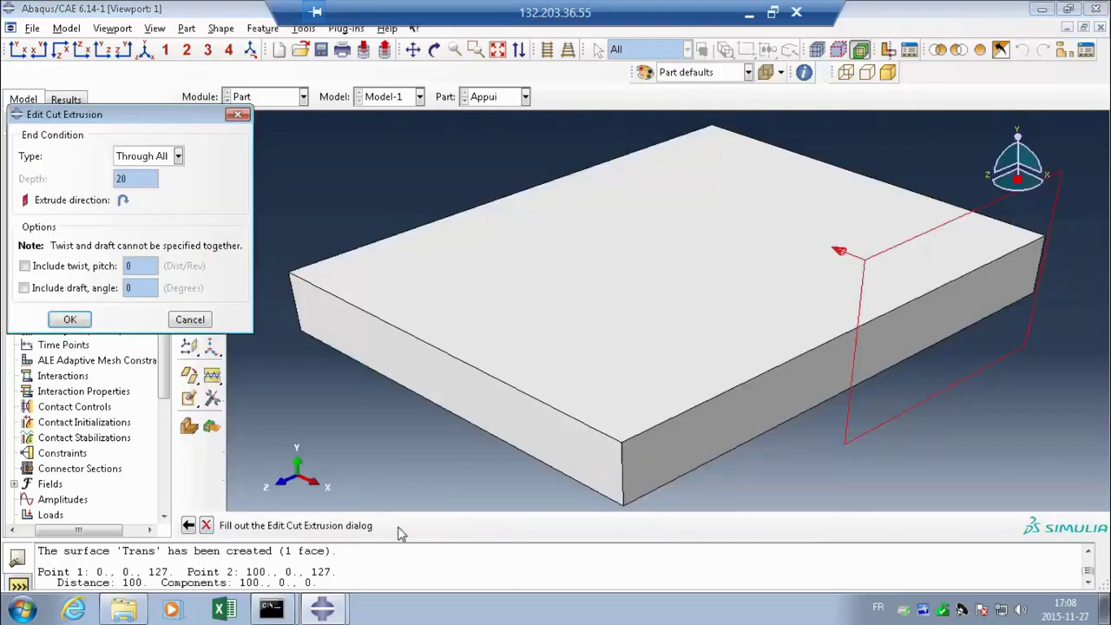
pyautogui.click(71, 320)
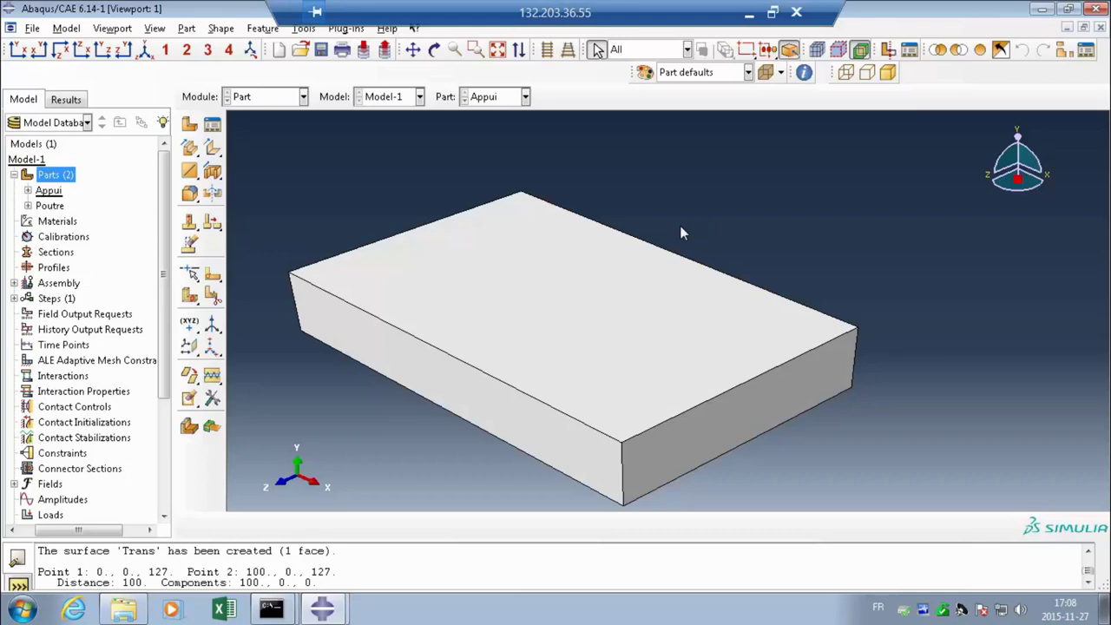
# Step: Start a sketched face partition on the support's +Z face and draw a vertical line across the middle of the face
pyautogui.click(212, 278)
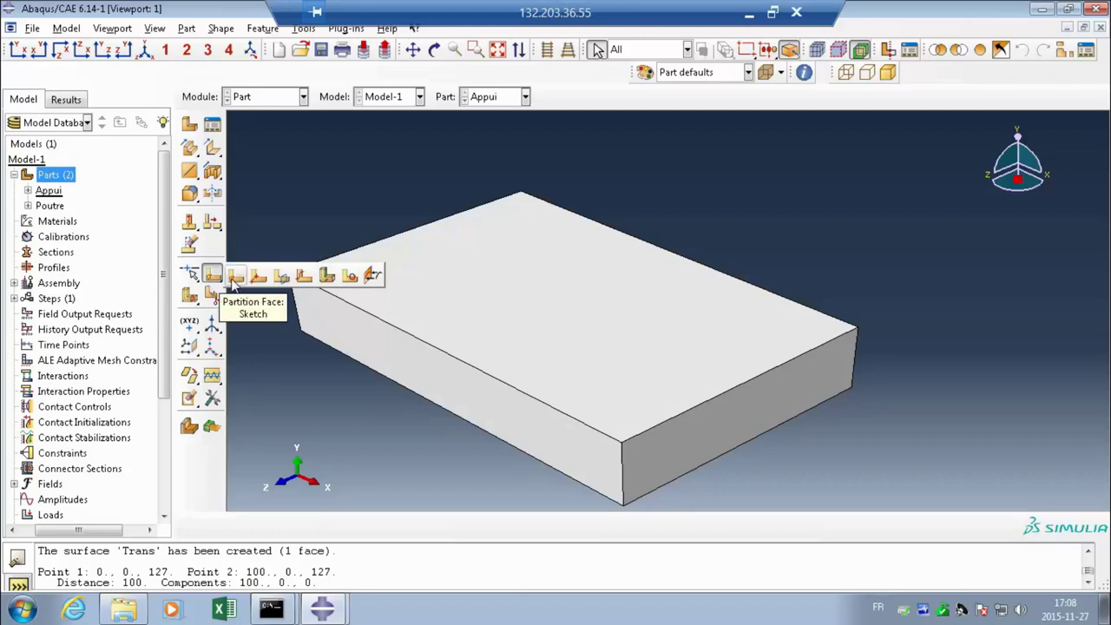
pyautogui.click(235, 276)
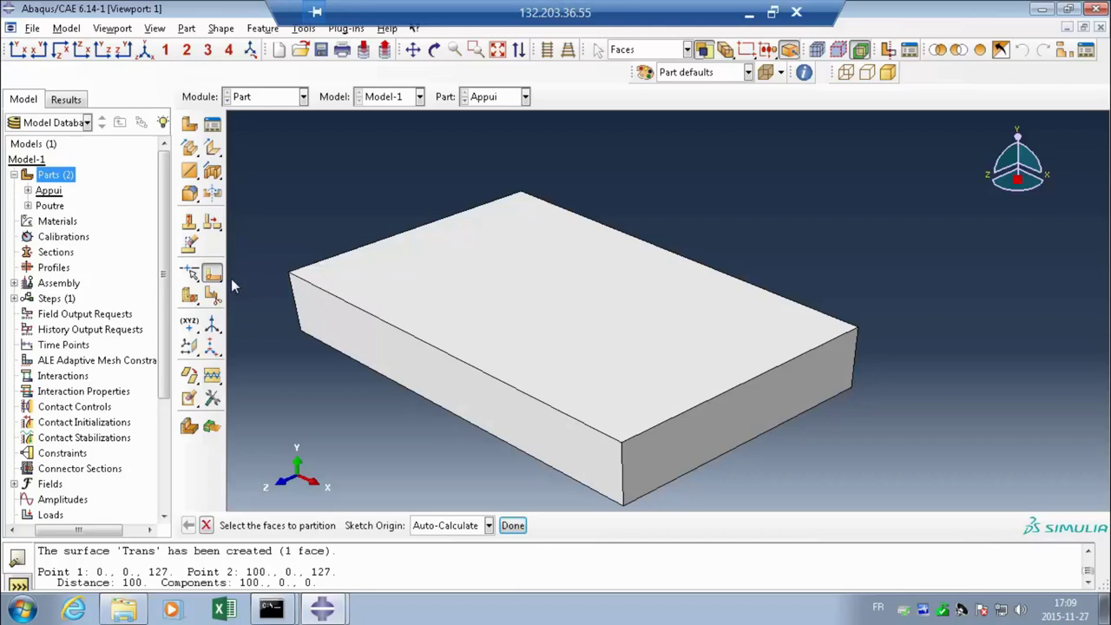
pyautogui.click(450, 379)
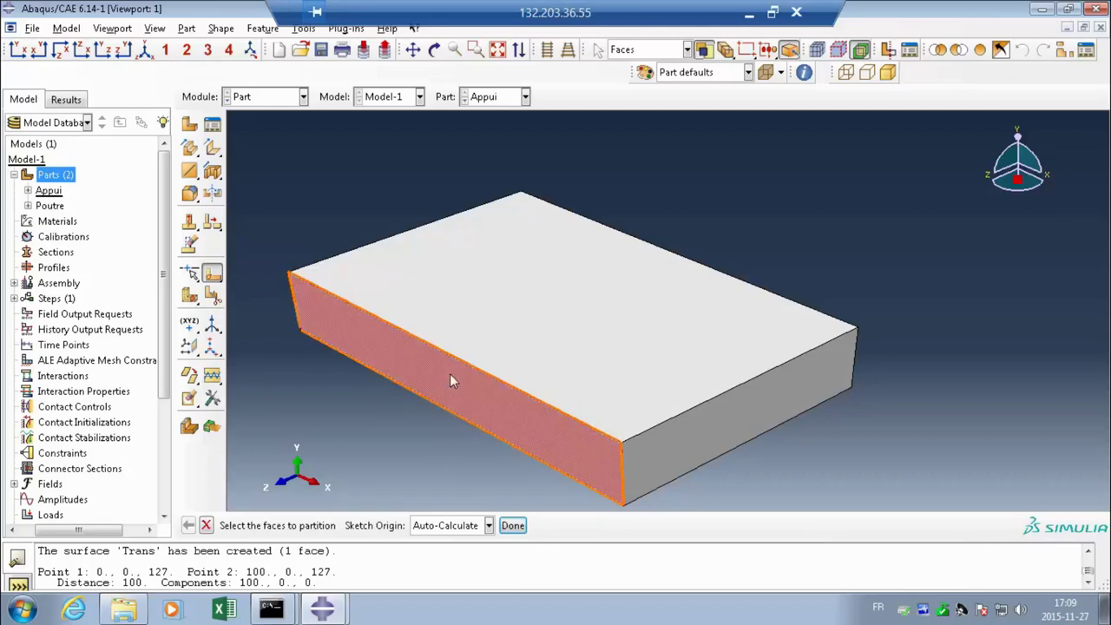
pyautogui.click(515, 526)
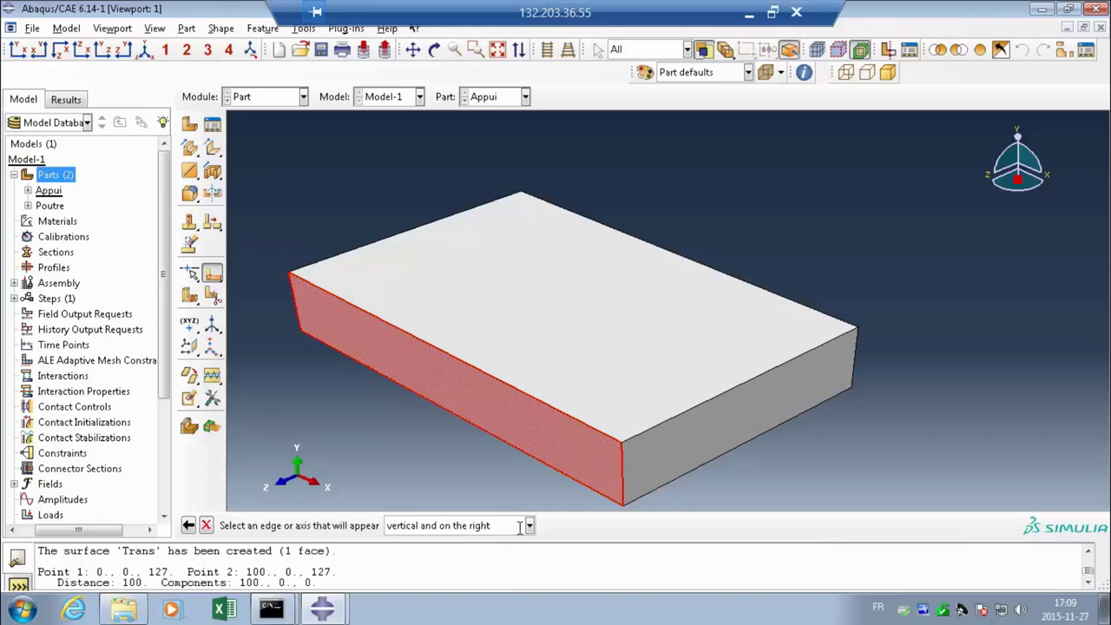
pyautogui.click(621, 473)
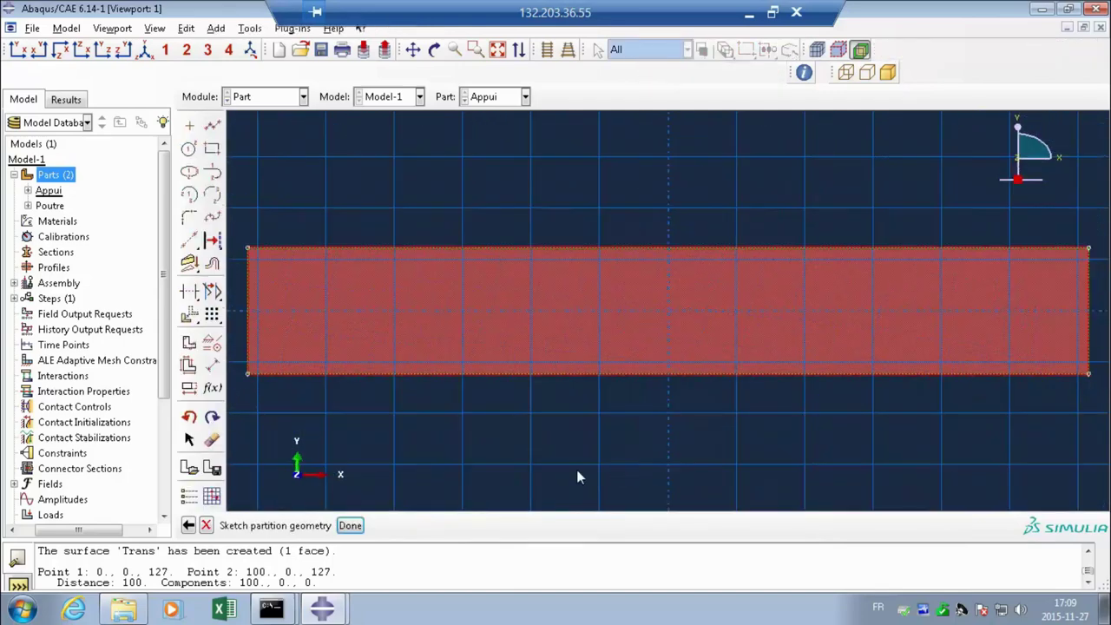
pyautogui.click(212, 125)
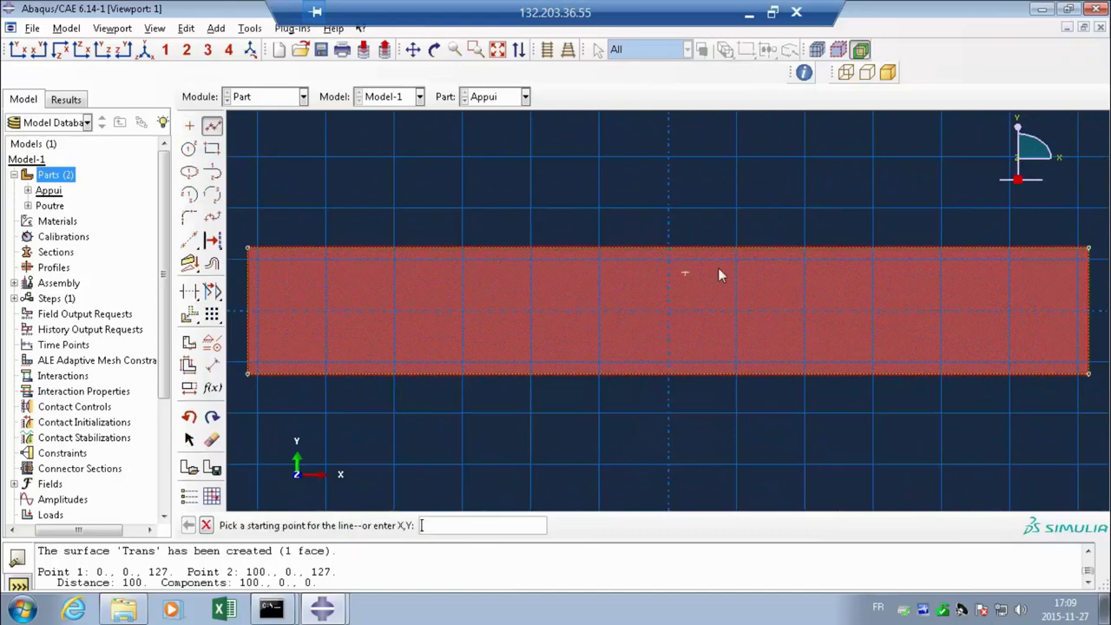
pyautogui.click(668, 186)
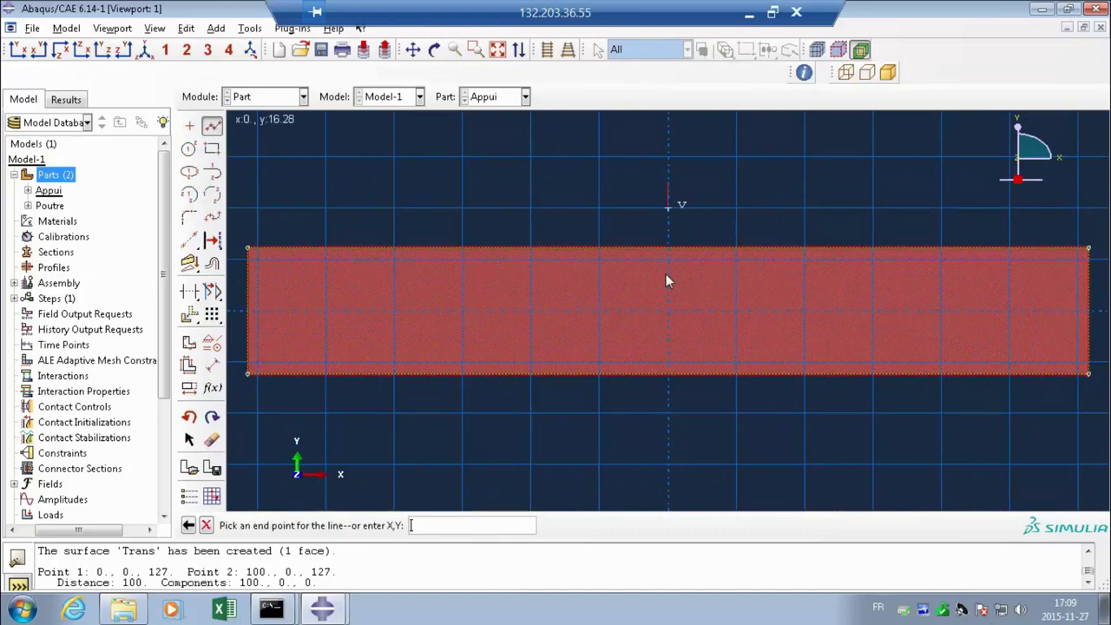
pyautogui.click(668, 440)
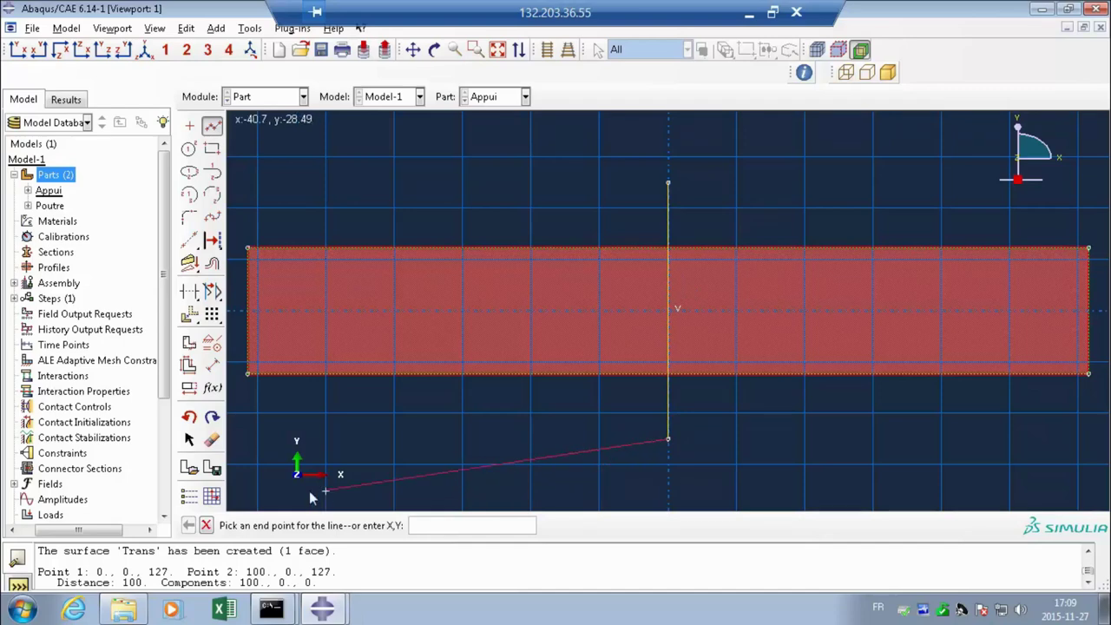
# Step: Dimension the line 50 horizontally from the face's lower -X corner and finish the sketch to partition the face
pyautogui.click(211, 367)
pyautogui.click(247, 374)
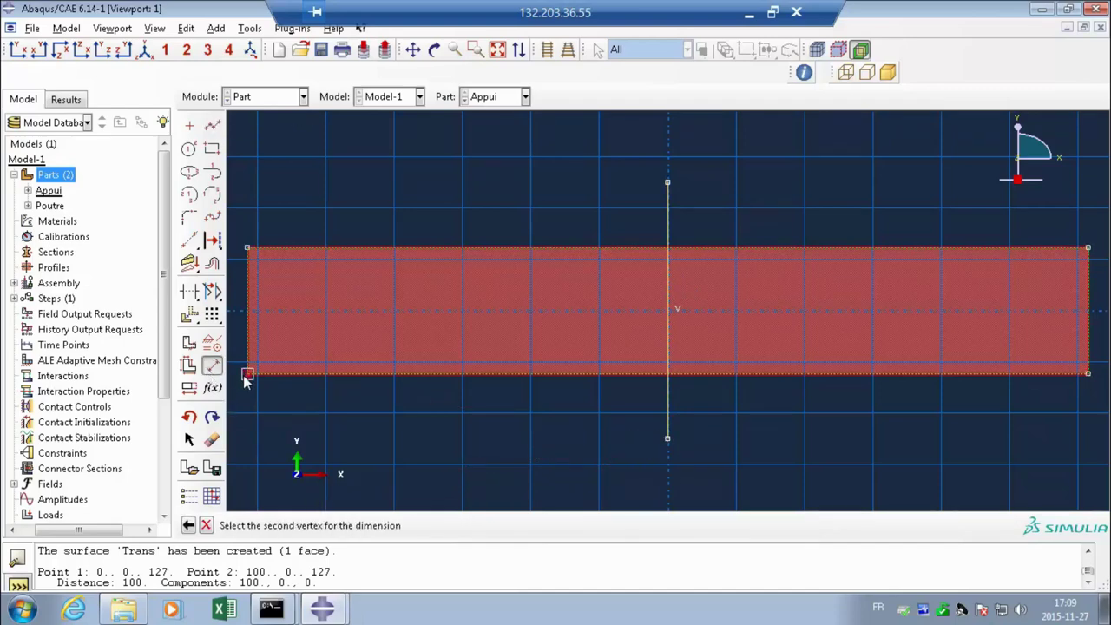
pyautogui.click(667, 440)
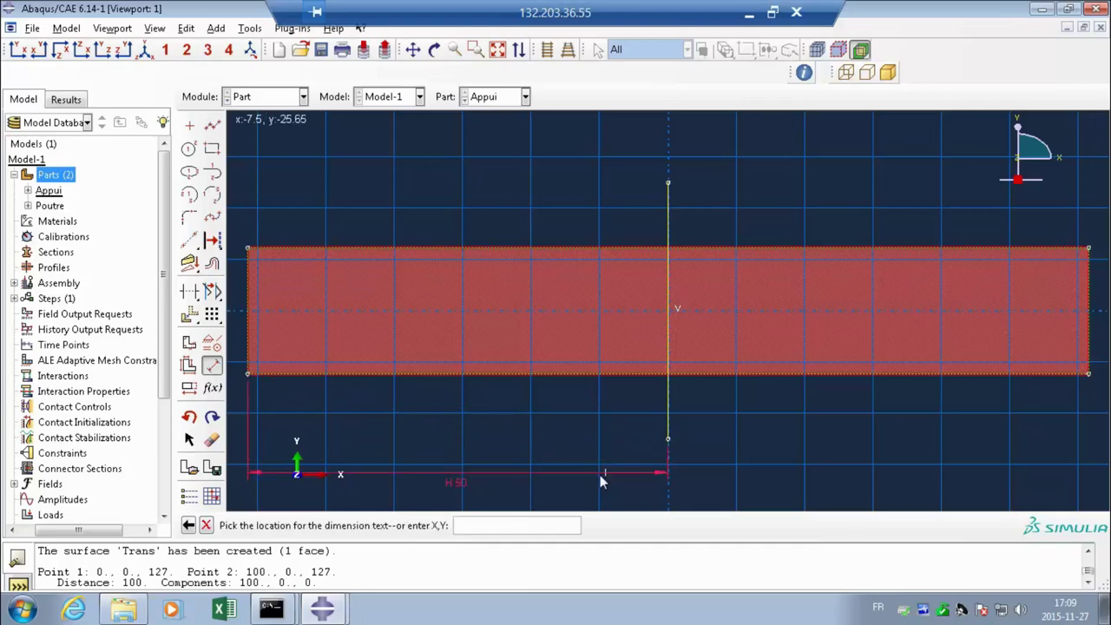
pyautogui.click(601, 476)
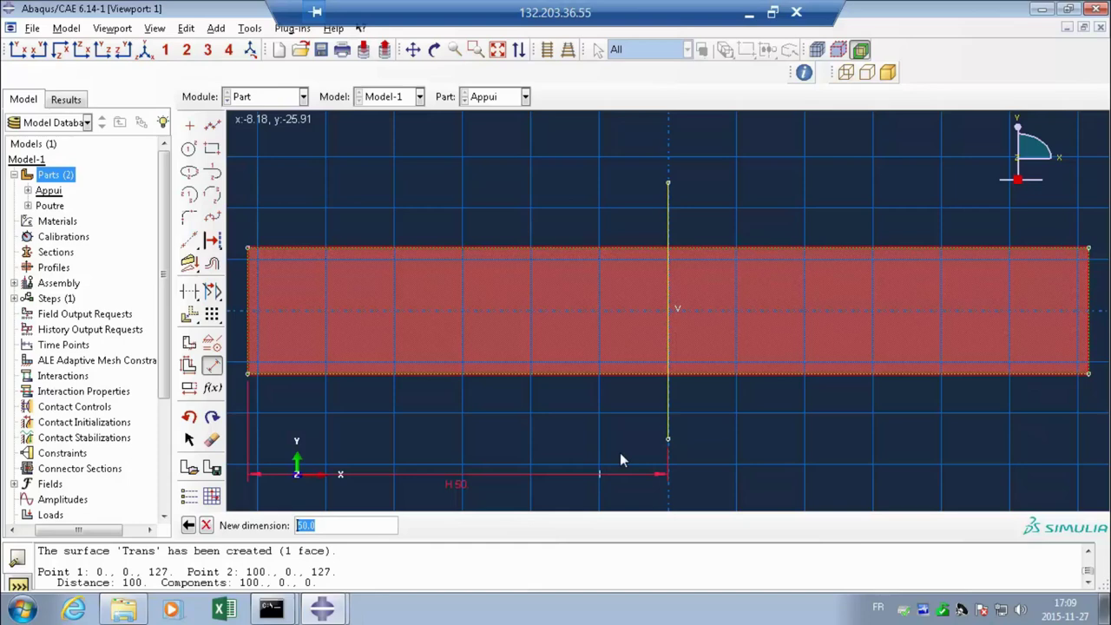
pyautogui.press('Return')
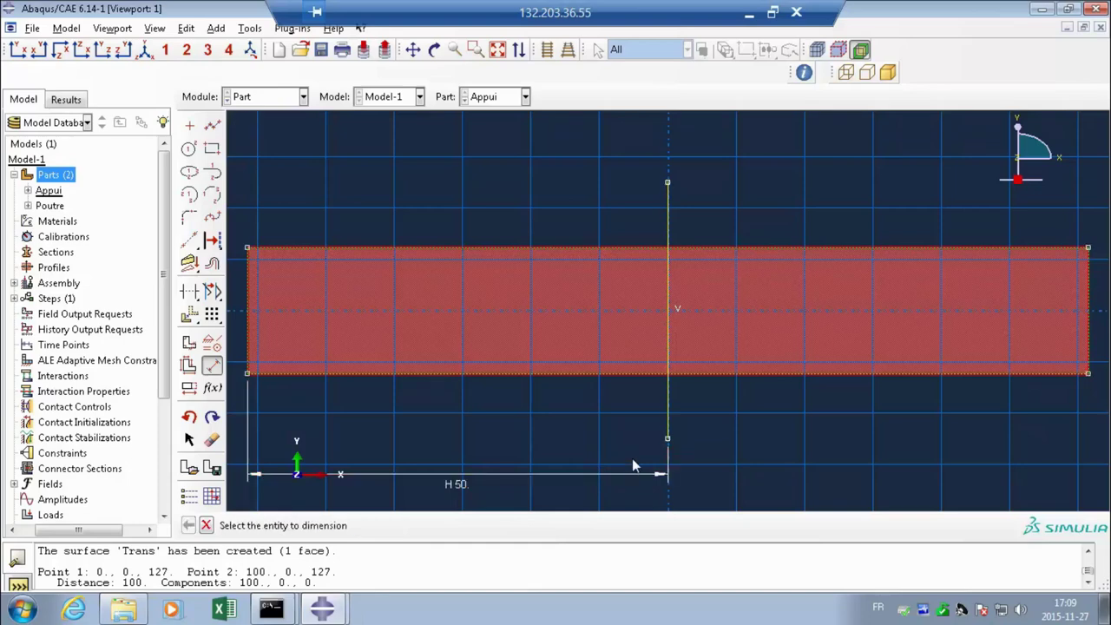
pyautogui.click(207, 525)
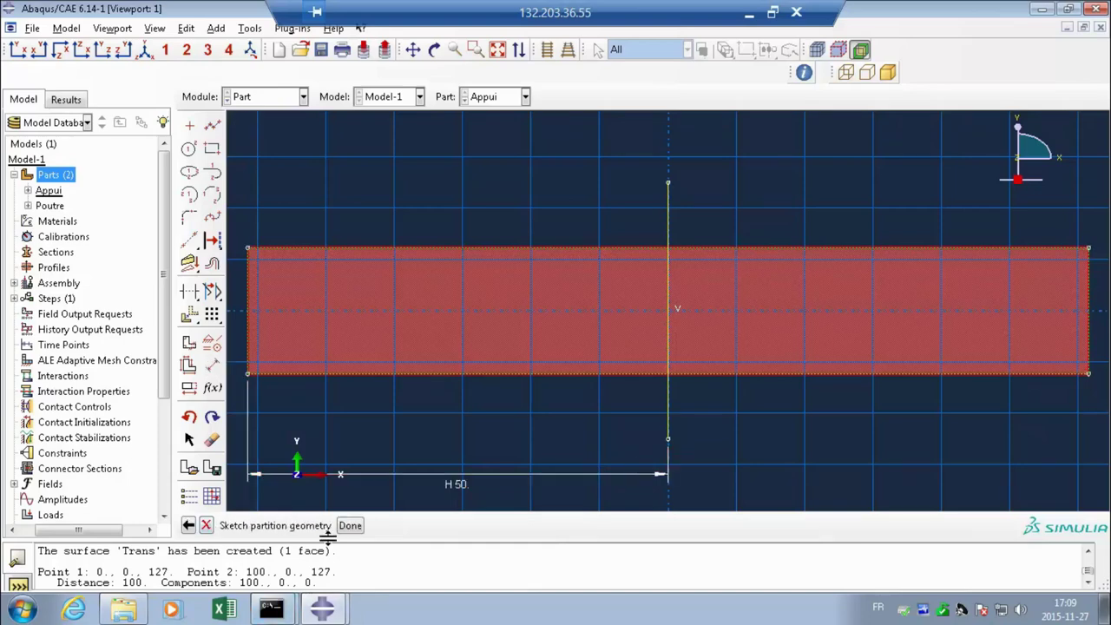
pyautogui.click(349, 526)
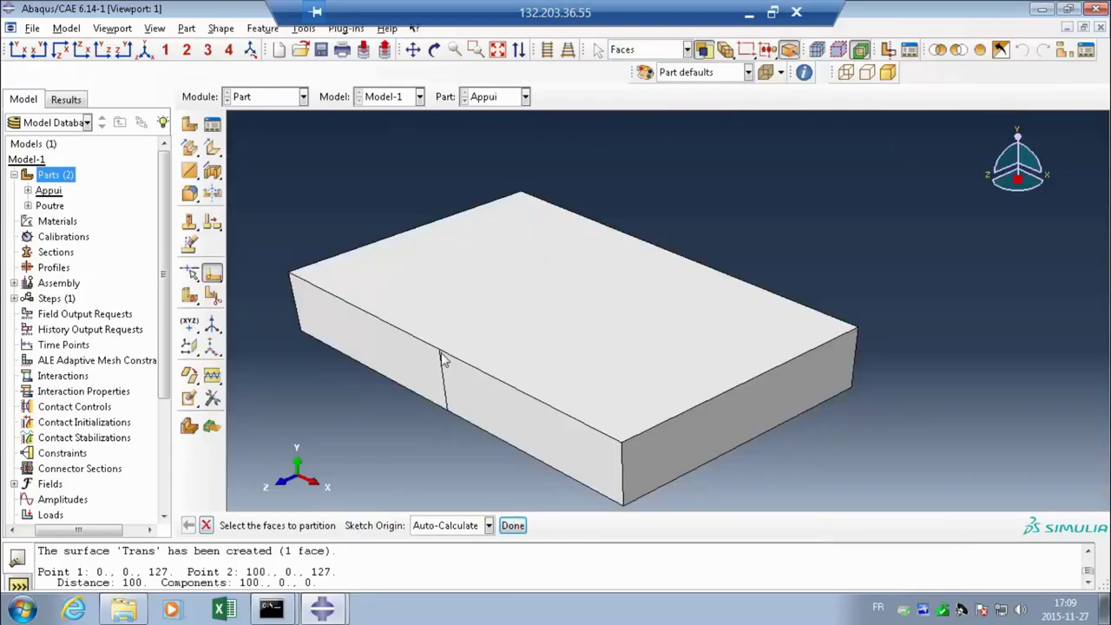
pyautogui.click(447, 382)
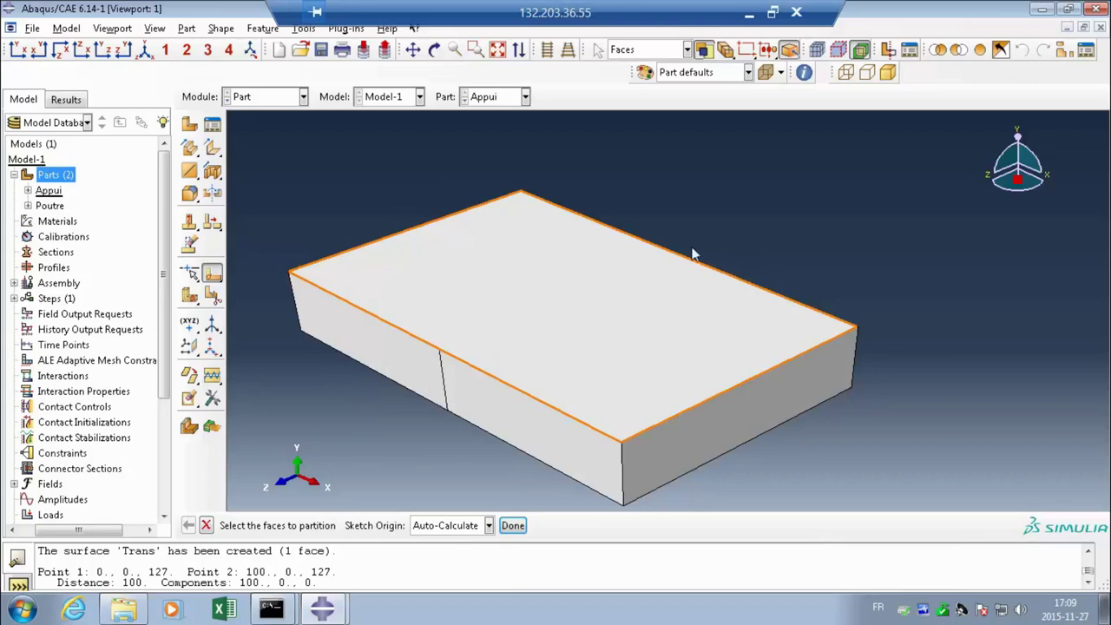
# Step: Partition the Appui cell with a Point & Normal plane through the face partition's upper end, normal to the upper front edge
pyautogui.click(189, 295)
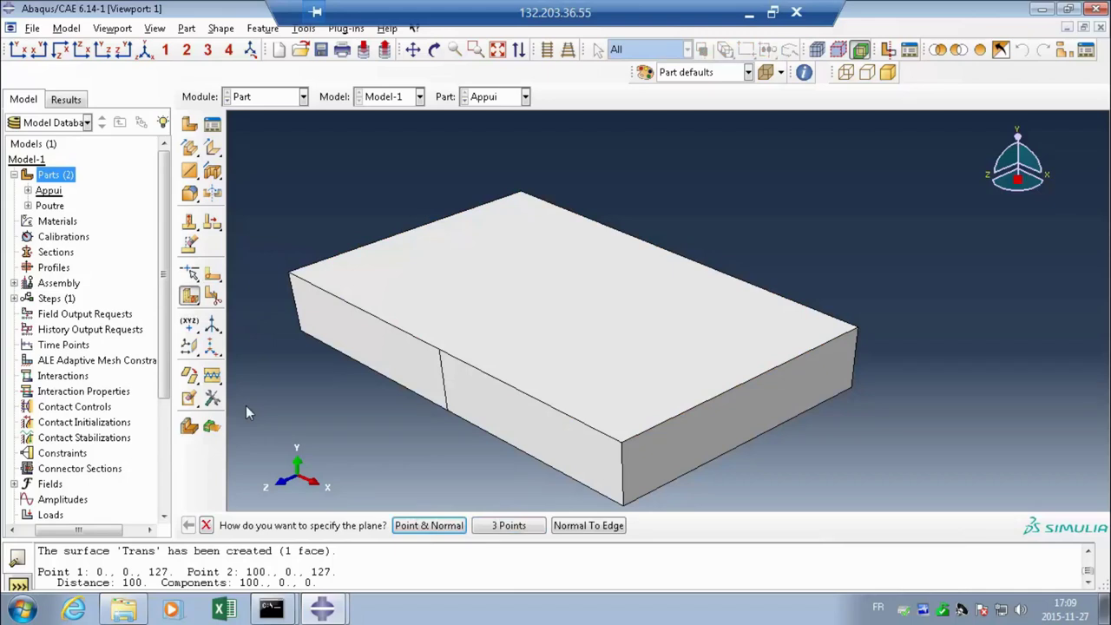
pyautogui.click(426, 526)
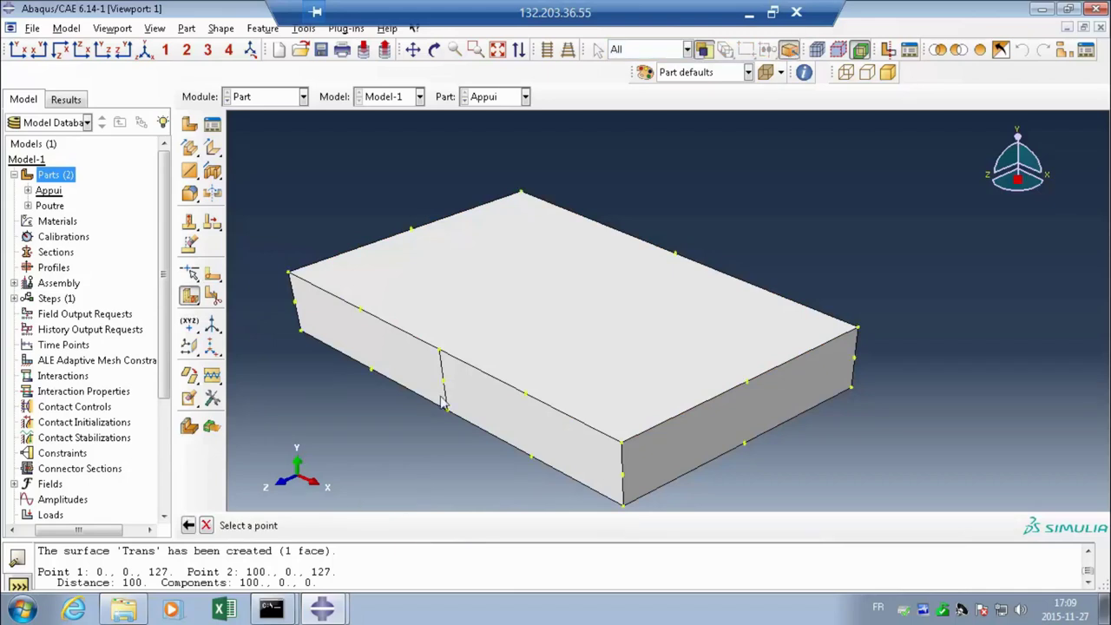
pyautogui.click(439, 350)
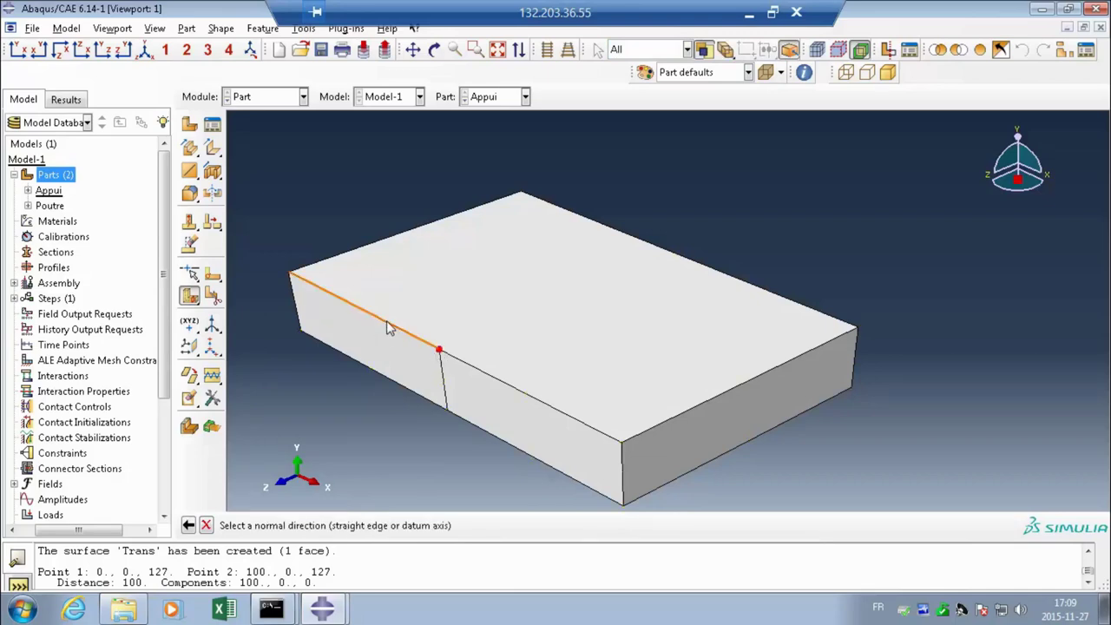
pyautogui.click(388, 326)
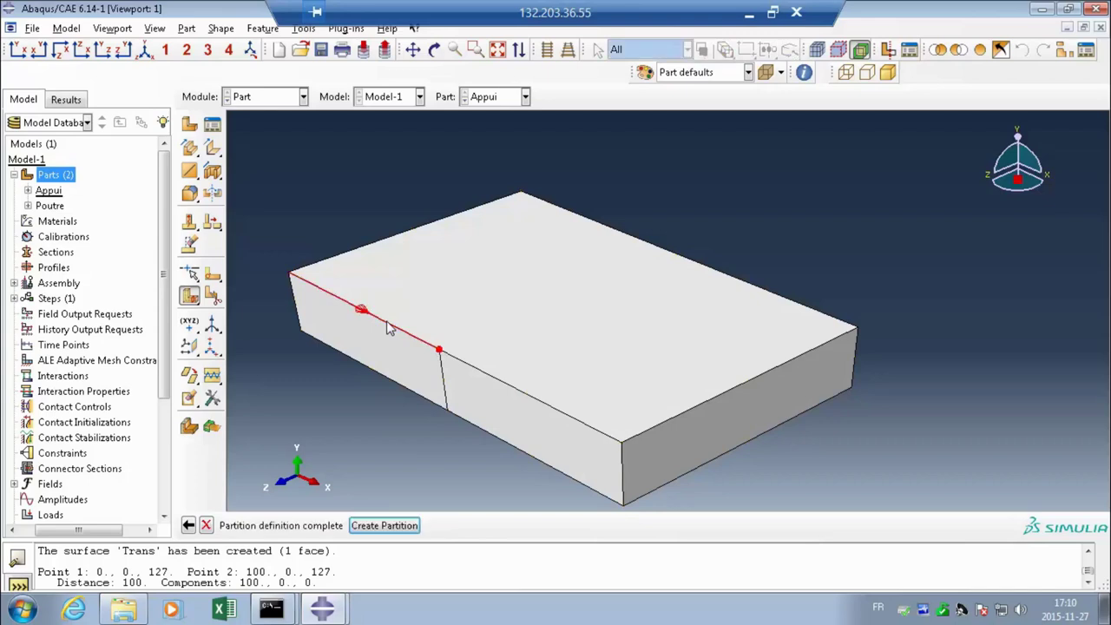
pyautogui.click(379, 526)
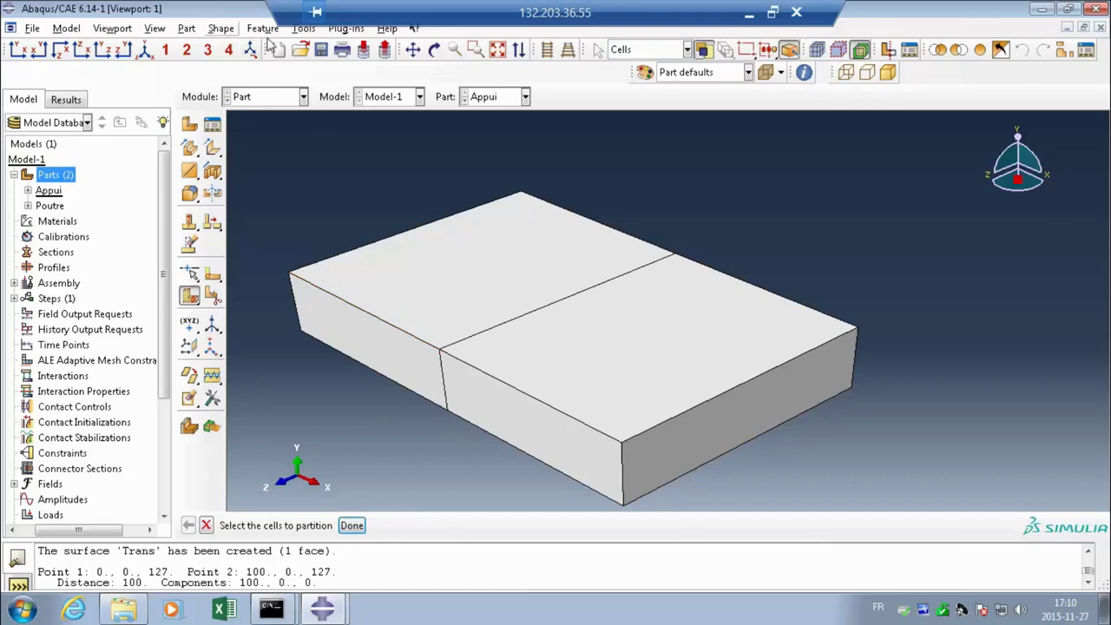
pyautogui.click(434, 49)
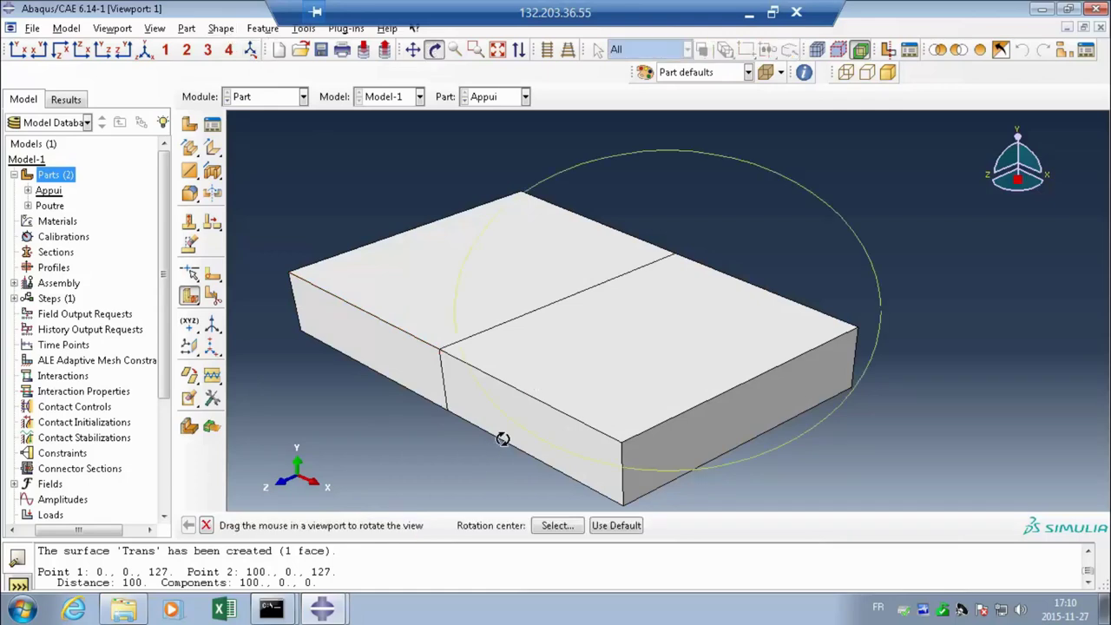
pyautogui.moveTo(503, 437); pyautogui.dragTo(634, 235)
pyautogui.moveTo(472, 377); pyautogui.dragTo(605, 257)
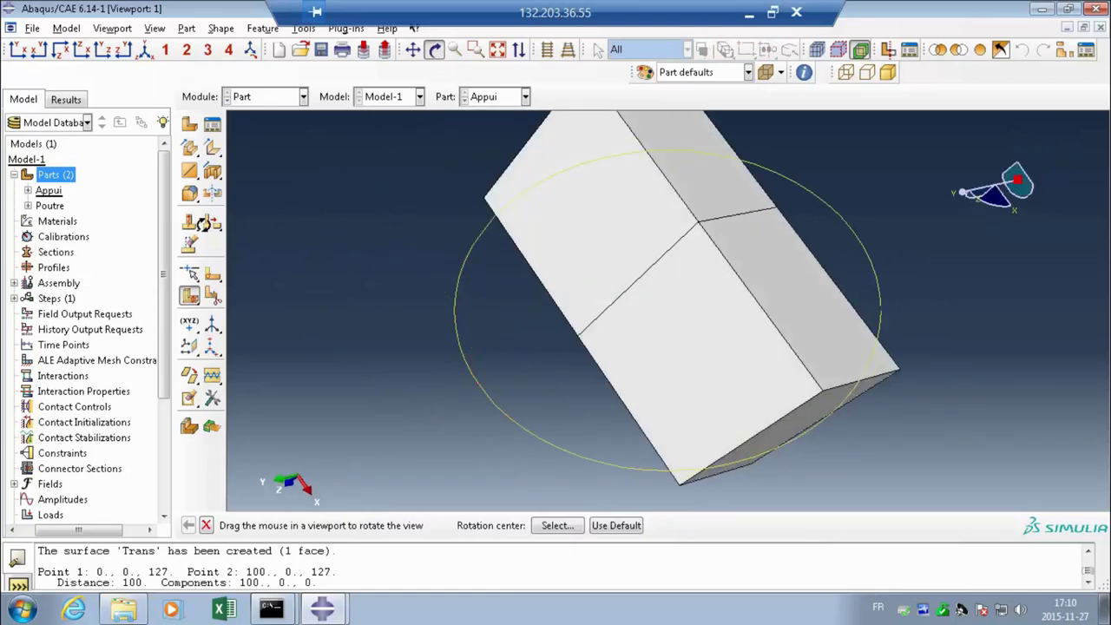
pyautogui.click(145, 50)
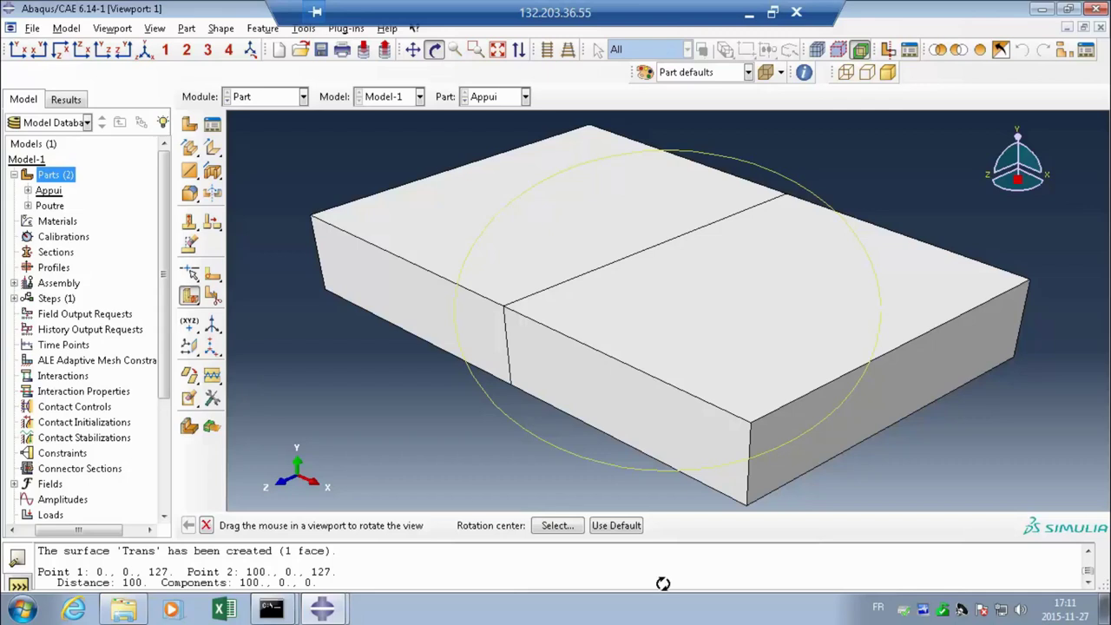
# Step: Create a geometry set named Load on the Appui part from the middle partition edge across its upper face
pyautogui.click(29, 190)
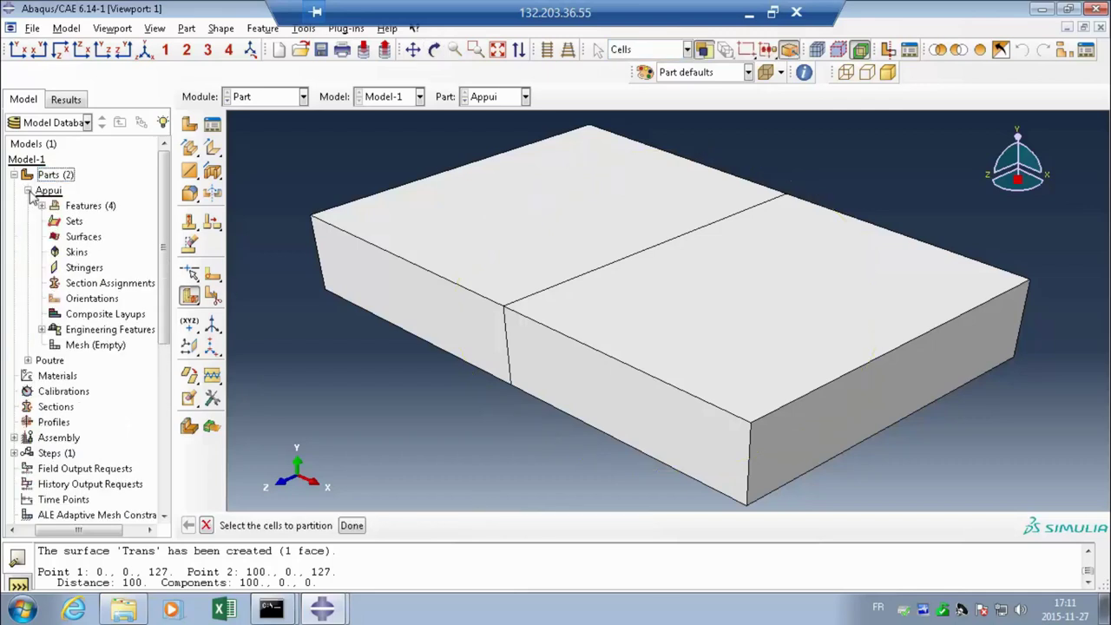
pyautogui.doubleClick(74, 221)
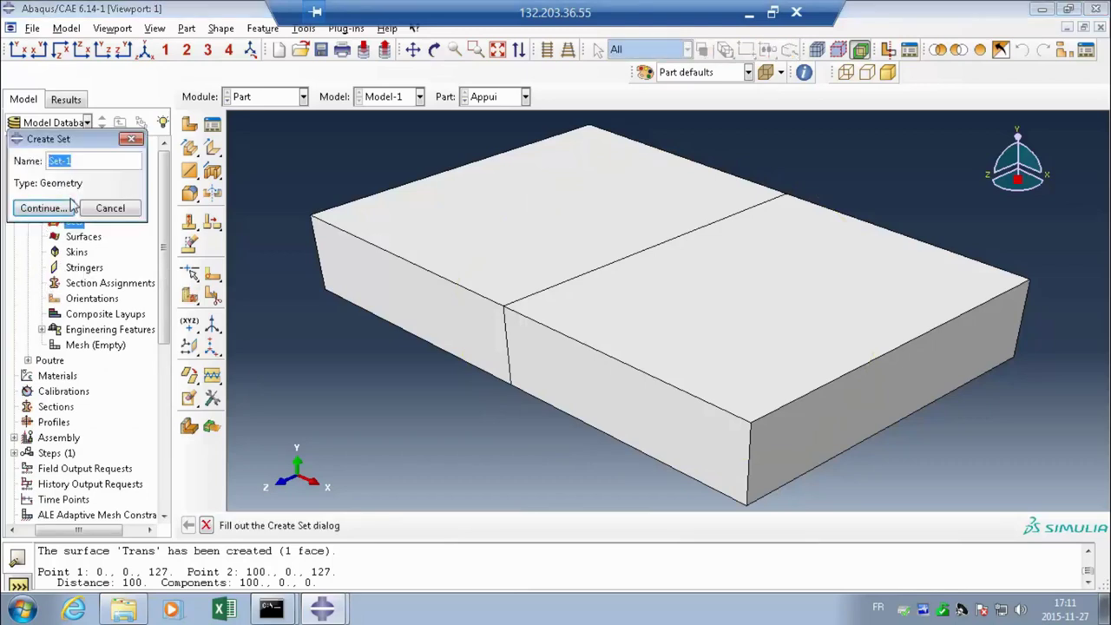
pyautogui.write('LO')
pyautogui.press('BackSpace')
pyautogui.press('BackSpace')
pyautogui.write('Load')
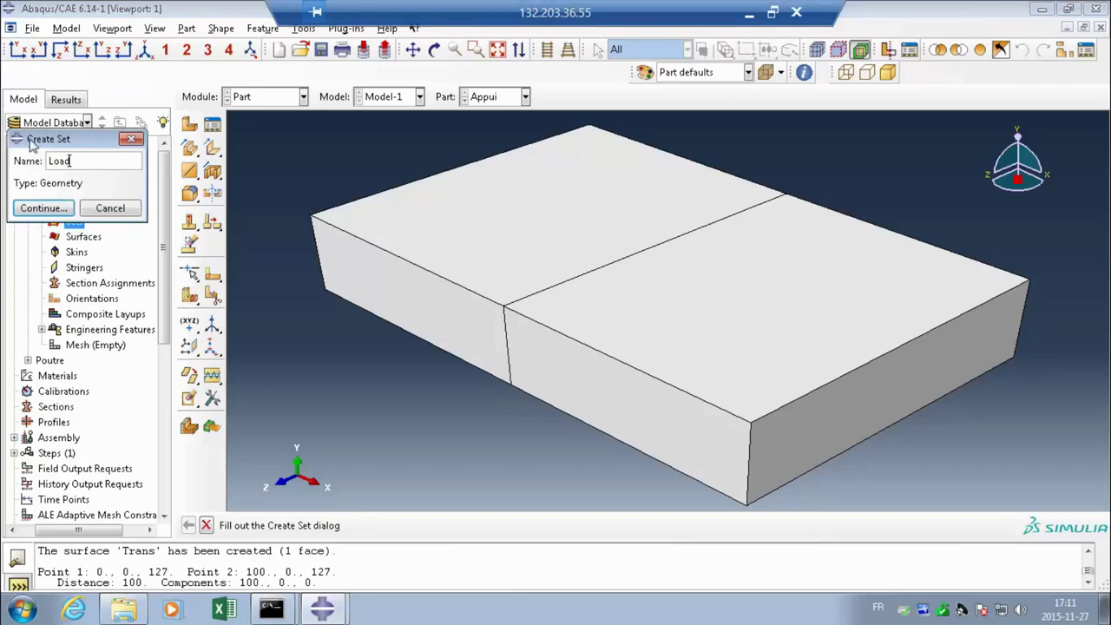
pyautogui.click(36, 209)
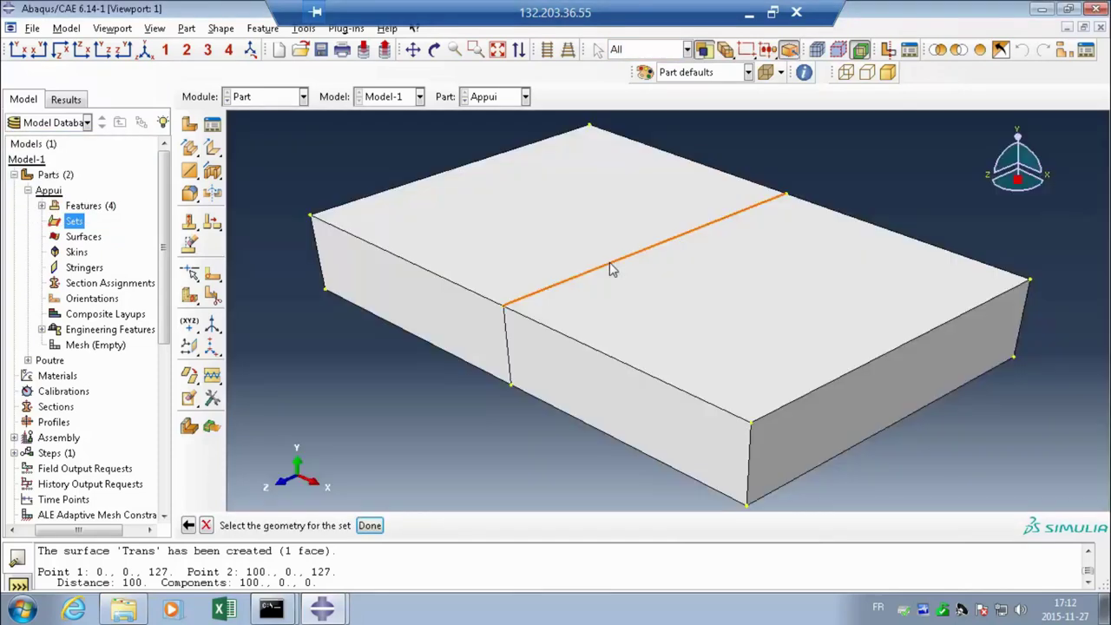
pyautogui.click(609, 269)
pyautogui.click(370, 526)
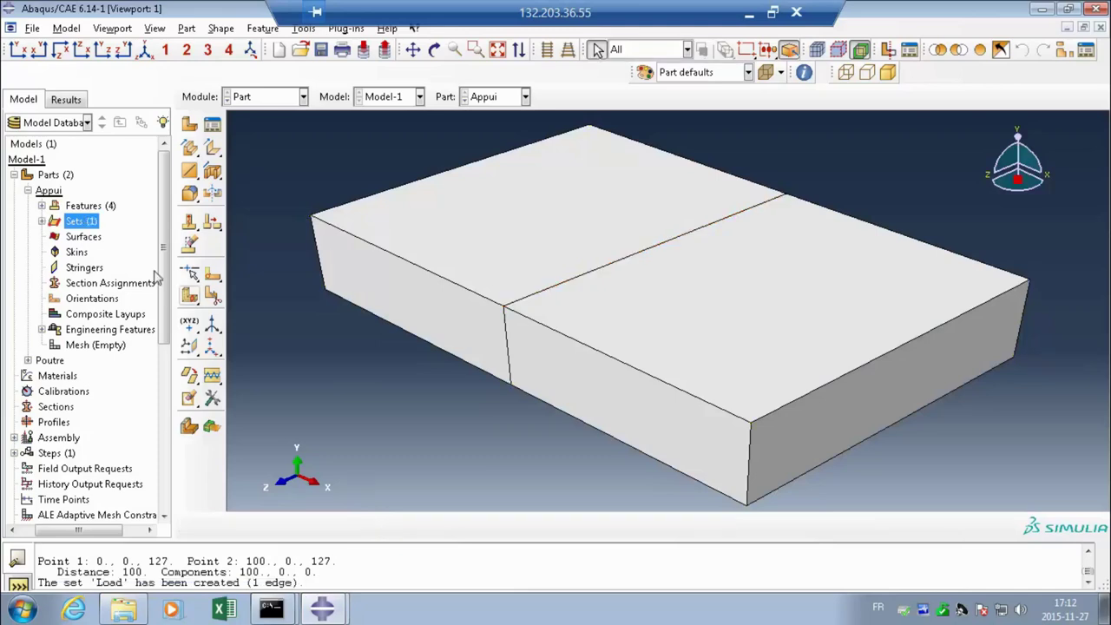
# Step: Create a geometry set named Appui from the middle partition edge across the part's underside
pyautogui.click(42, 222)
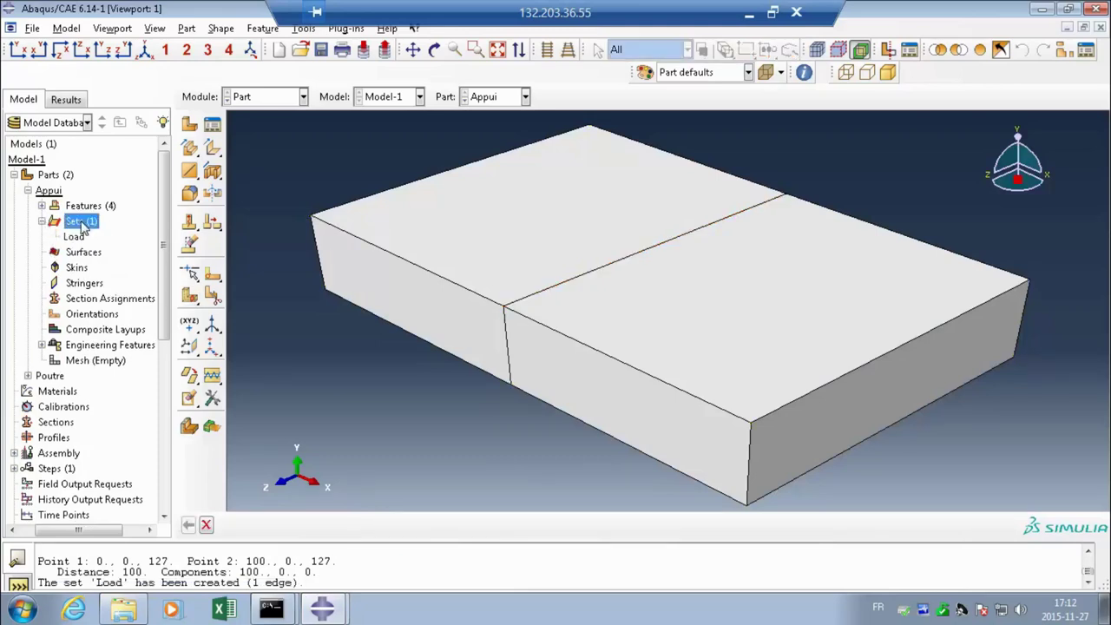
pyautogui.doubleClick(85, 223)
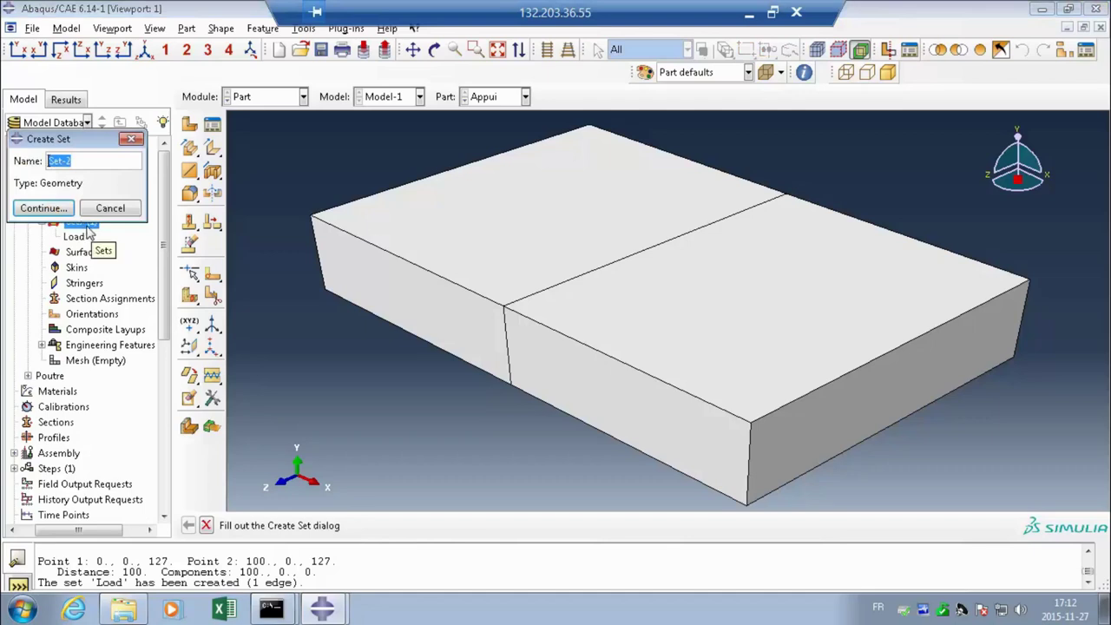
pyautogui.write('Appui')
pyautogui.press('Return')
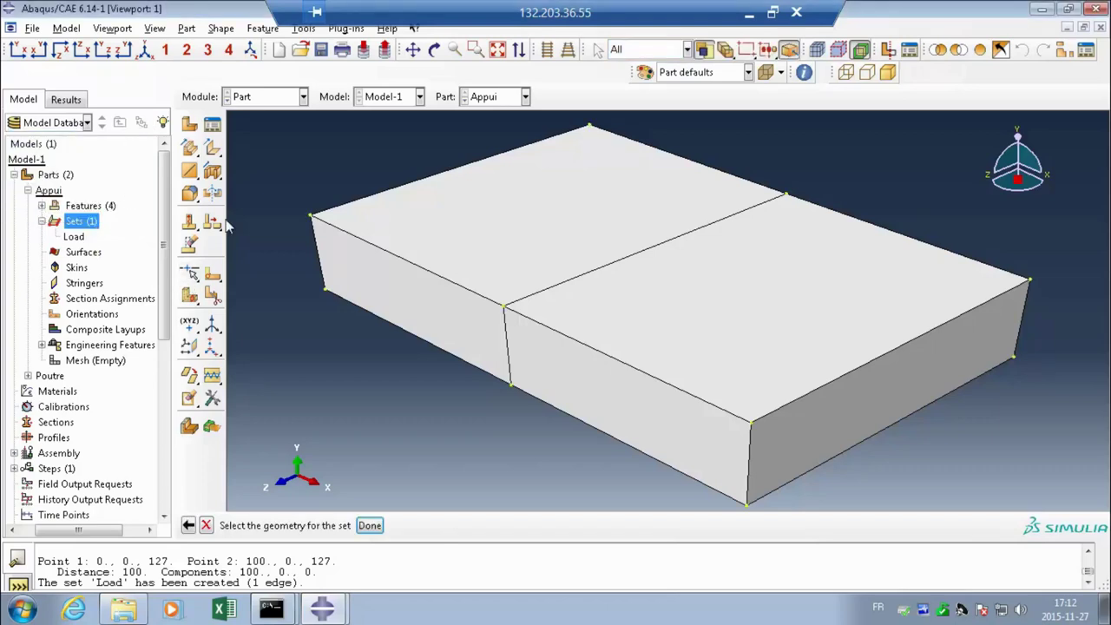
pyautogui.click(434, 50)
pyautogui.moveTo(531, 430); pyautogui.dragTo(521, 352)
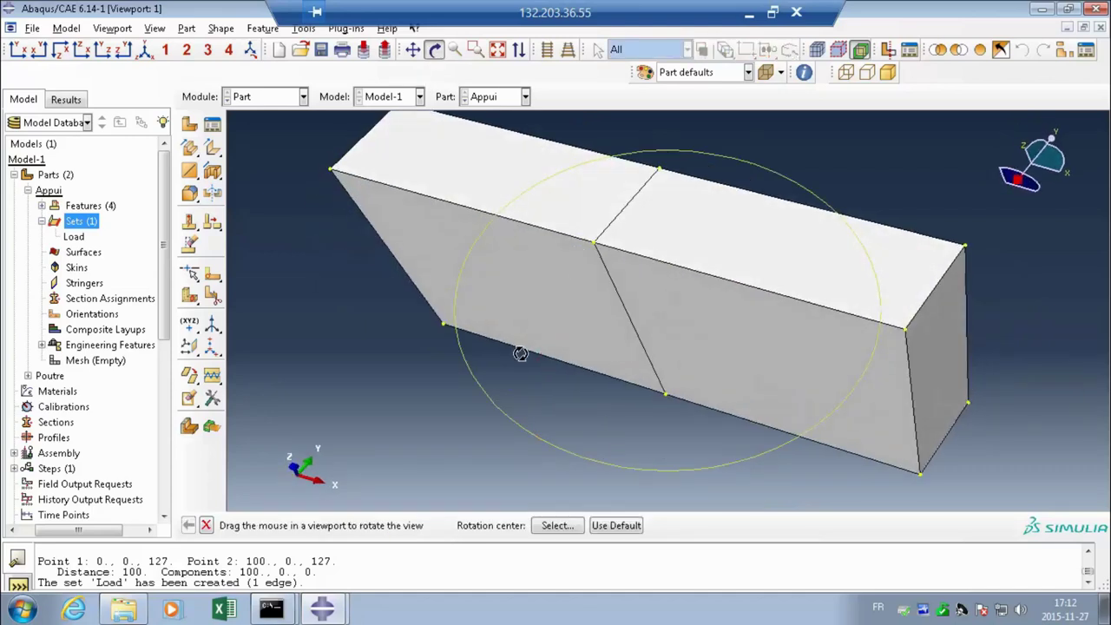
pyautogui.click(205, 525)
pyautogui.click(628, 318)
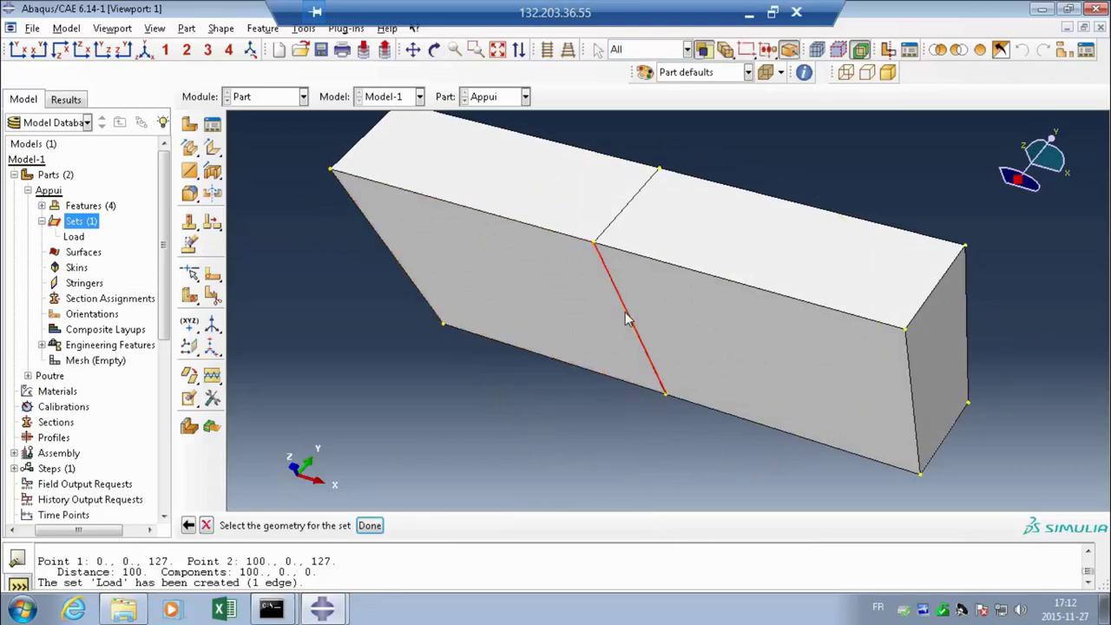
pyautogui.click(369, 525)
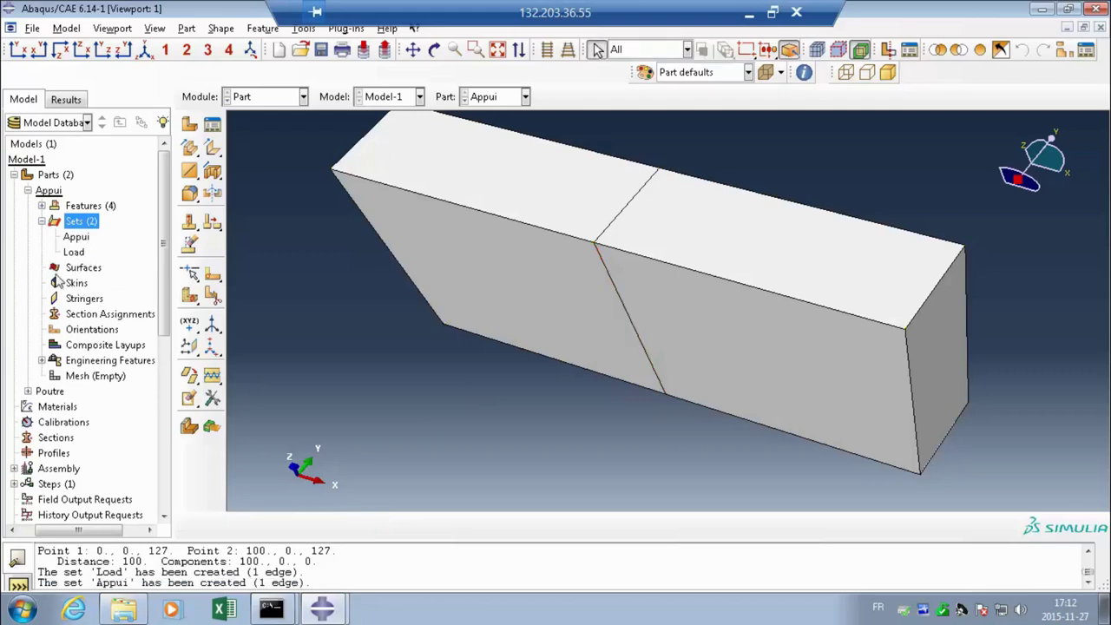
# Step: Create a surface named Inf from the two partitioned faces on the part's underside
pyautogui.doubleClick(82, 267)
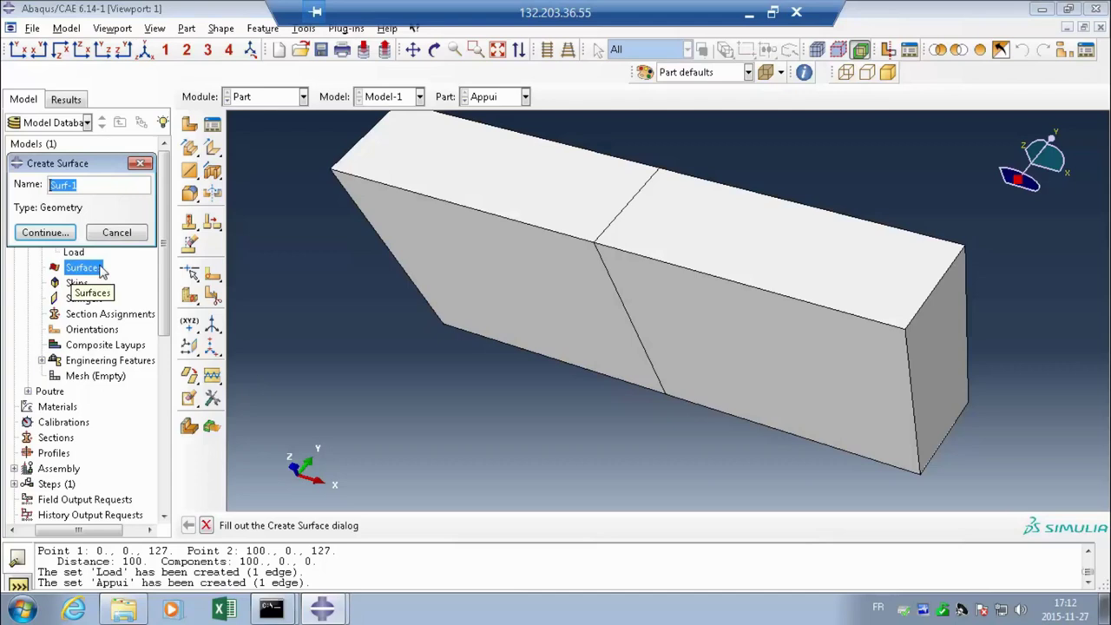
pyautogui.press('BackSpace')
pyautogui.write('Inf')
pyautogui.click(45, 233)
pyautogui.click(499, 294)
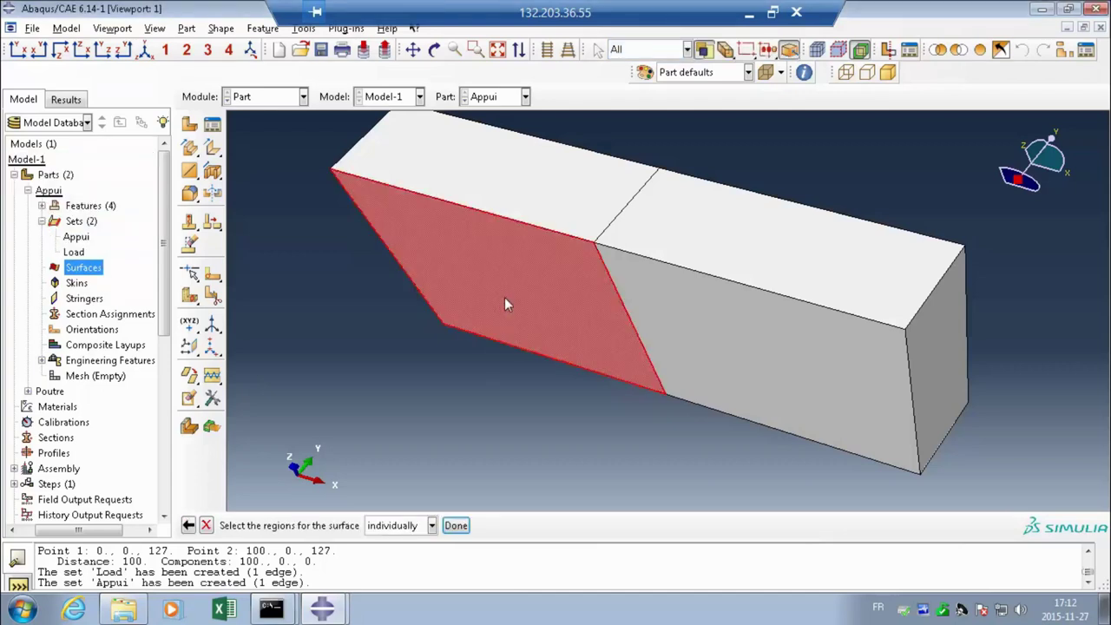
pyautogui.keyDown('shift'); pyautogui.click(740, 332); pyautogui.keyUp('shift')
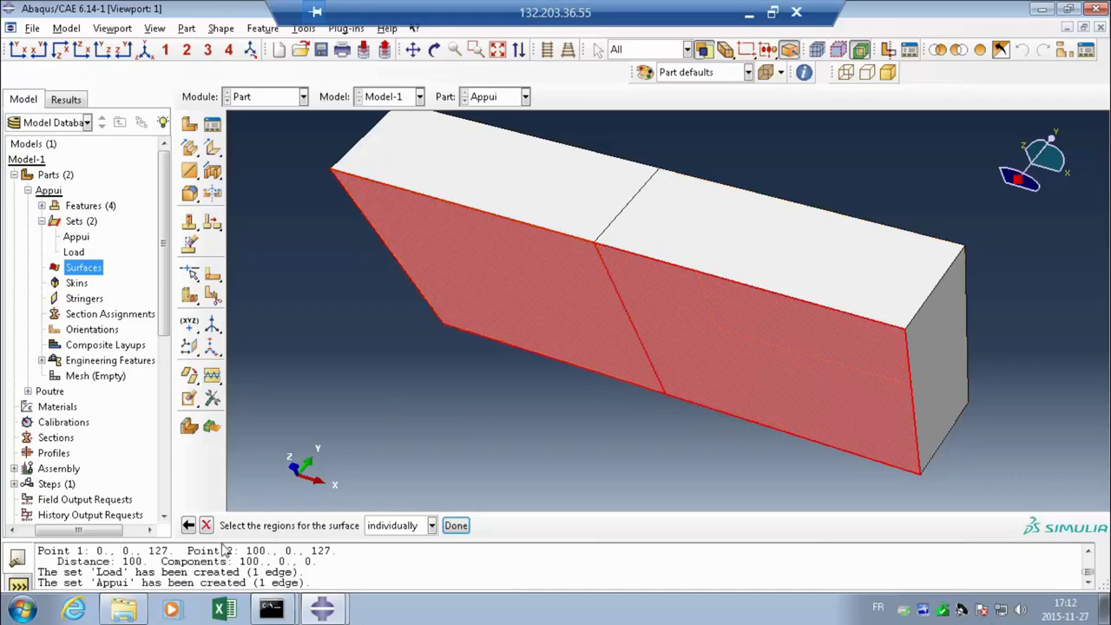
pyautogui.click(455, 525)
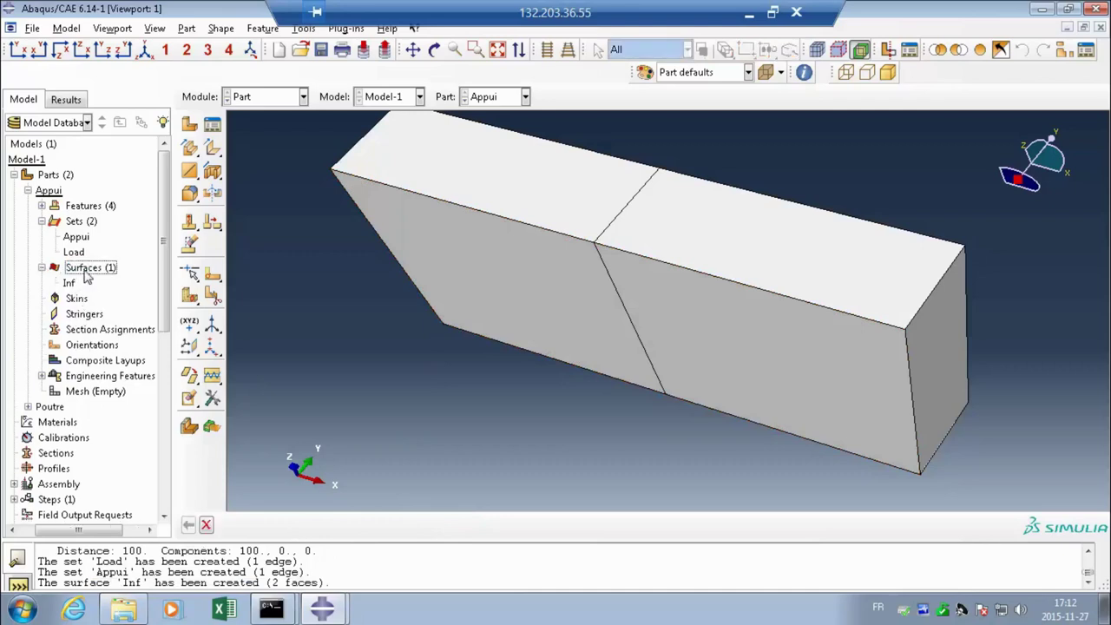
# Step: Create a surface named Sup from the part's two upper faces, and highlight surfaces Inf and Sup to check them
pyautogui.doubleClick(87, 271)
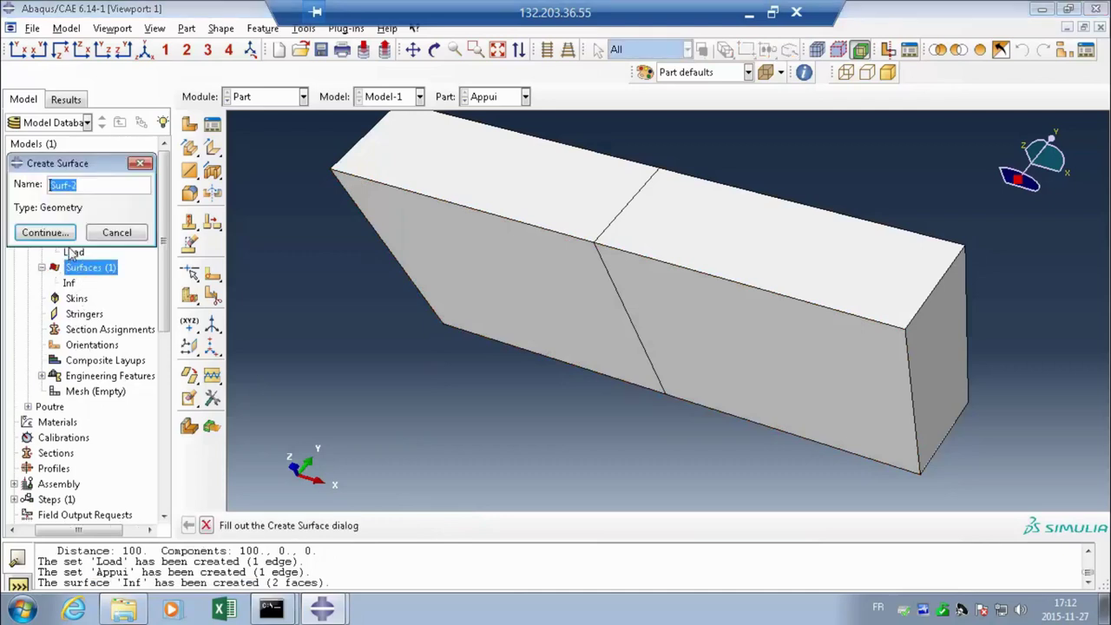
pyautogui.click(145, 50)
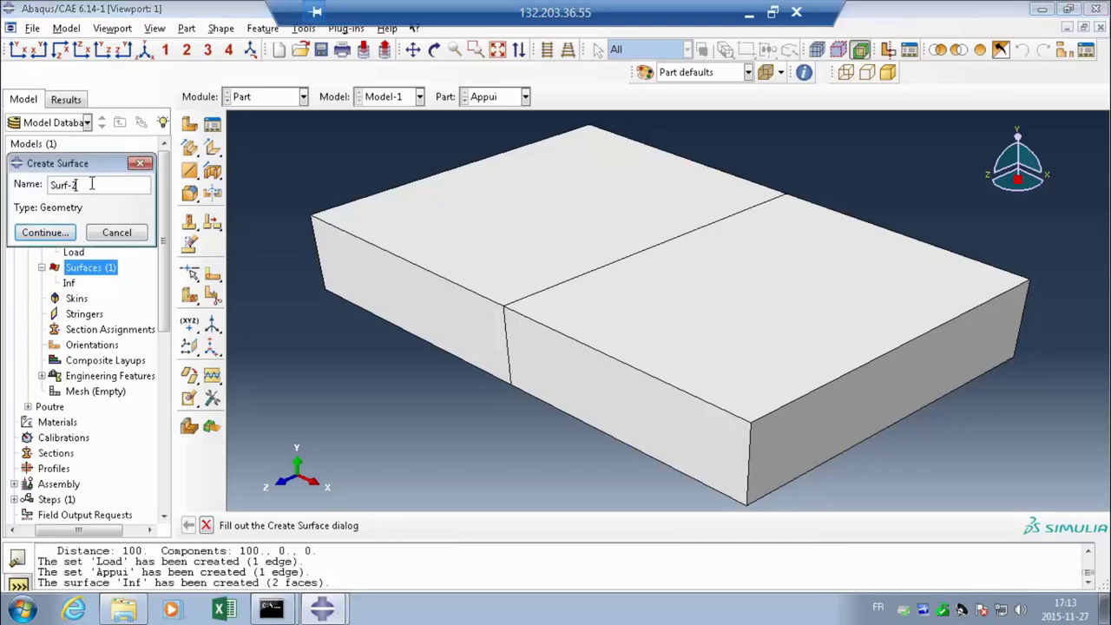
pyautogui.moveTo(92, 186); pyautogui.dragTo(48, 184)
pyautogui.write('Sup')
pyautogui.click(42, 234)
pyautogui.click(496, 247)
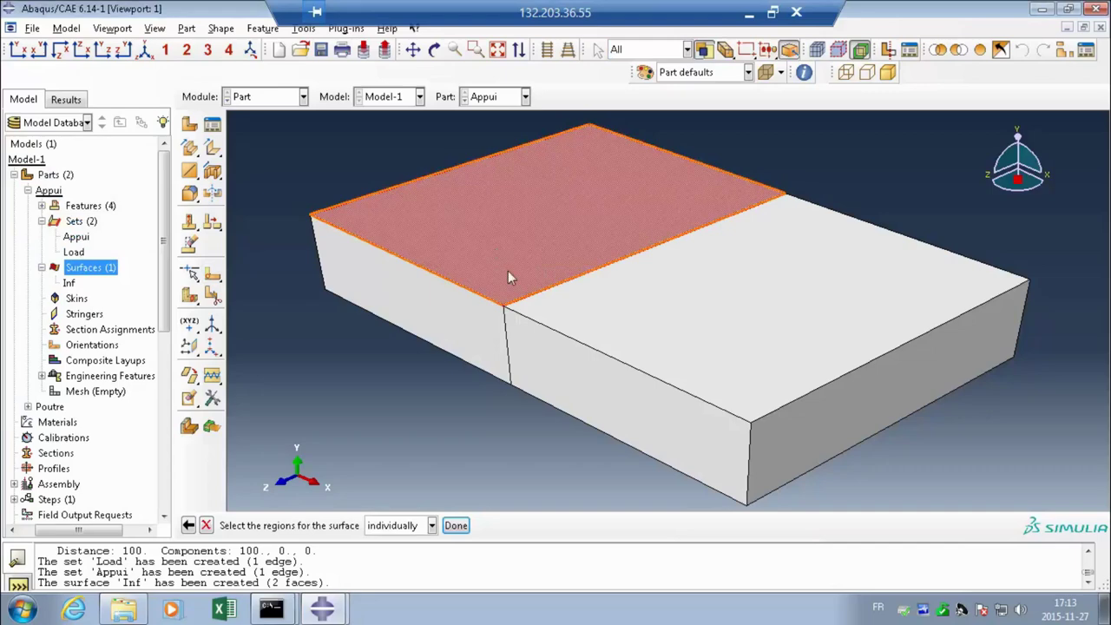
pyautogui.keyDown('shift'); pyautogui.click(692, 290); pyautogui.keyUp('shift')
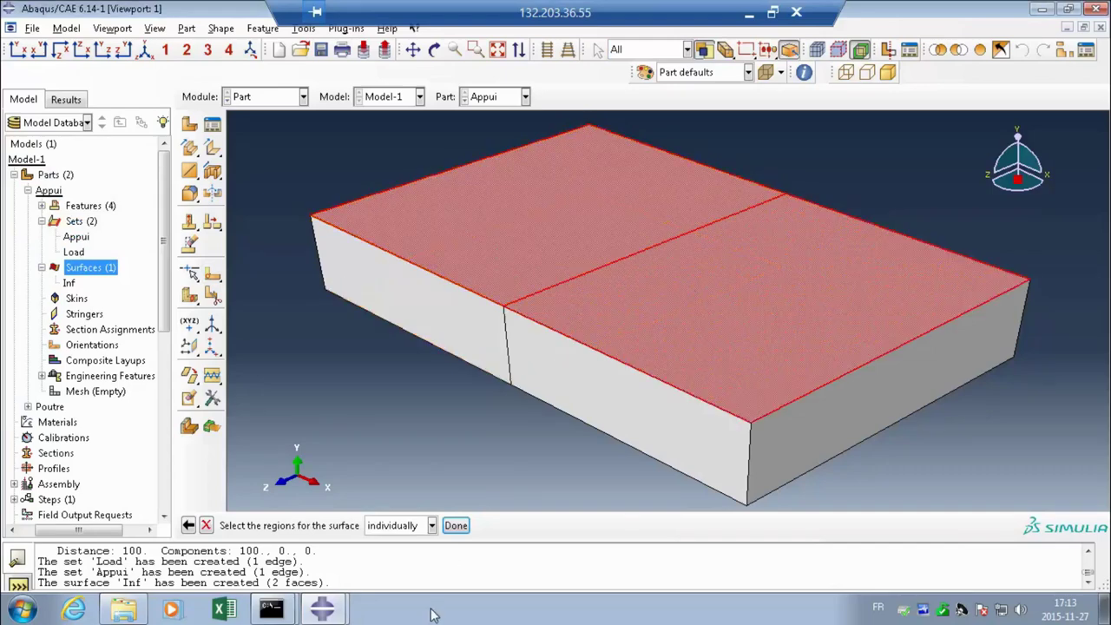
pyautogui.click(455, 525)
pyautogui.click(69, 285)
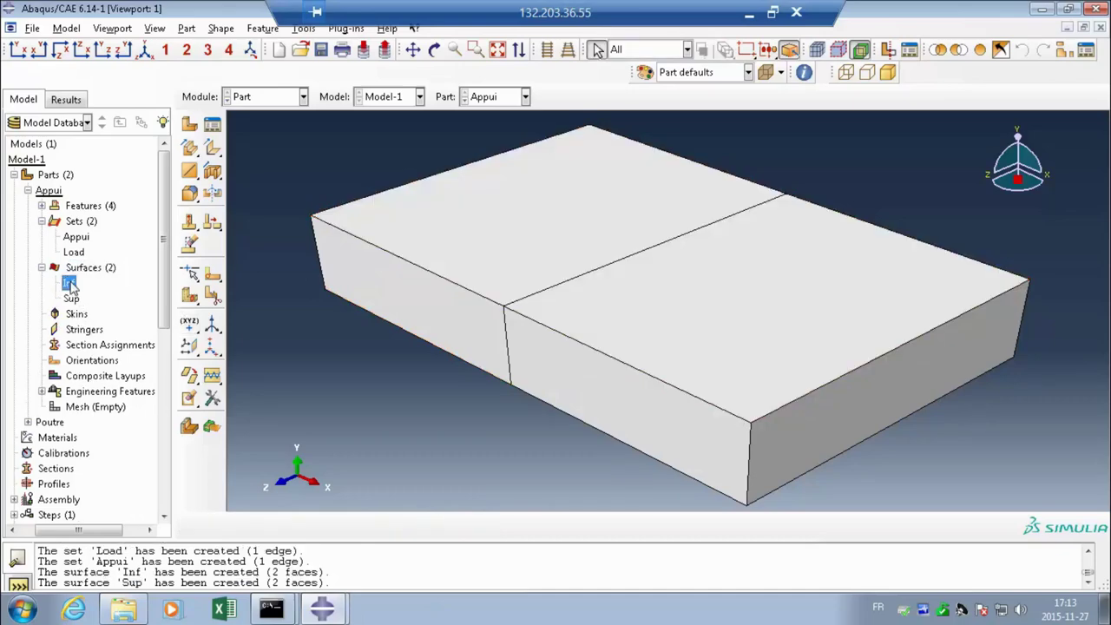
pyautogui.doubleClick(70, 285)
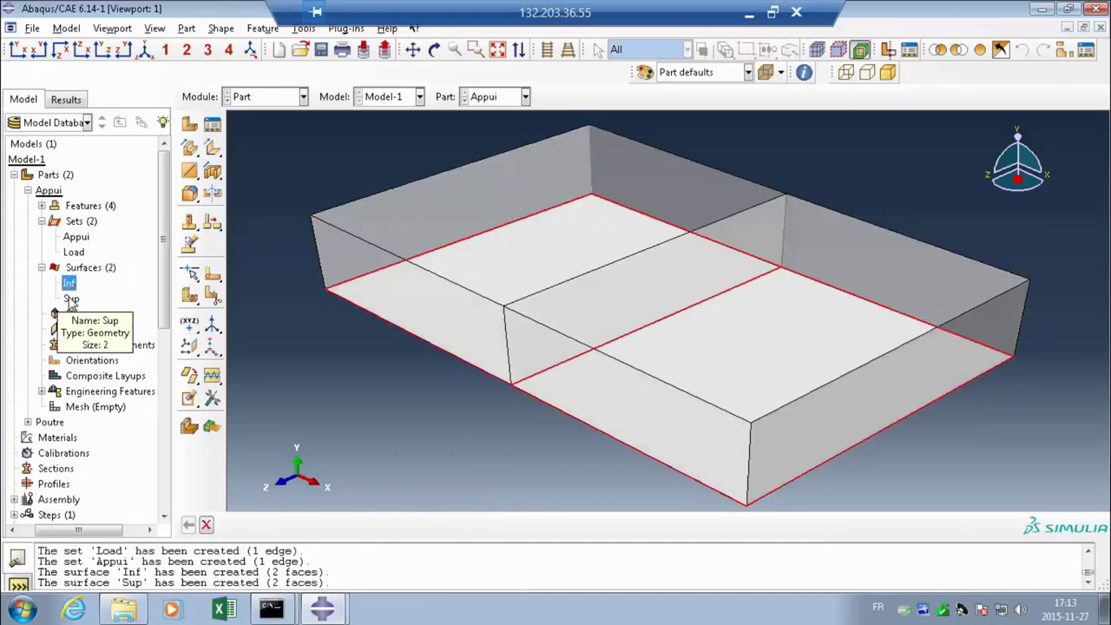
pyautogui.click(70, 298)
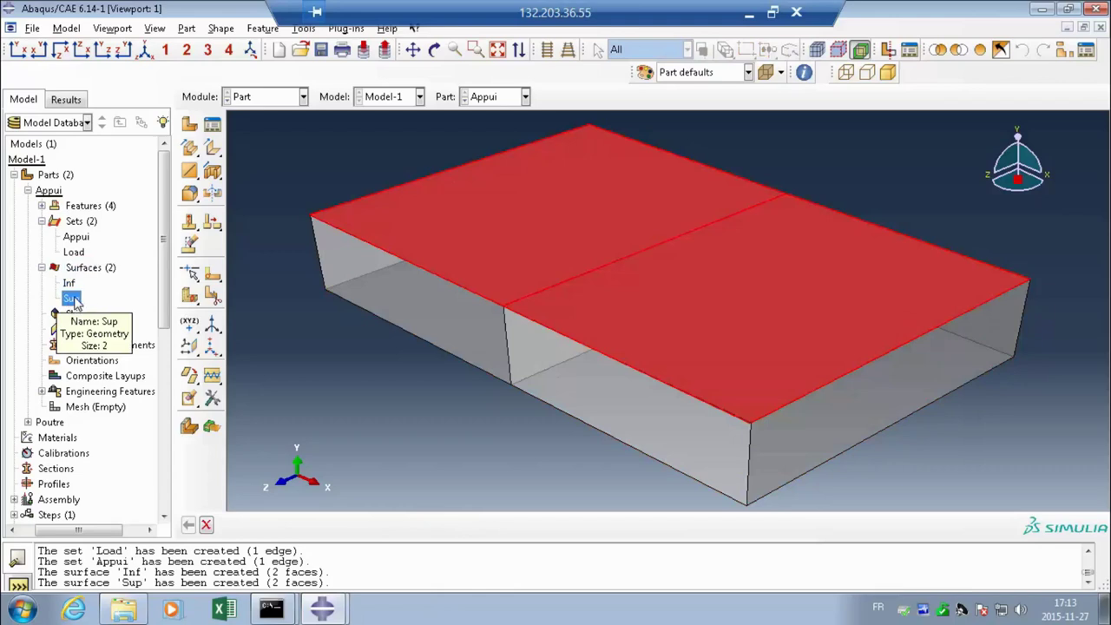
# Step: Rename the part Appui to Plaque
pyautogui.click(42, 267)
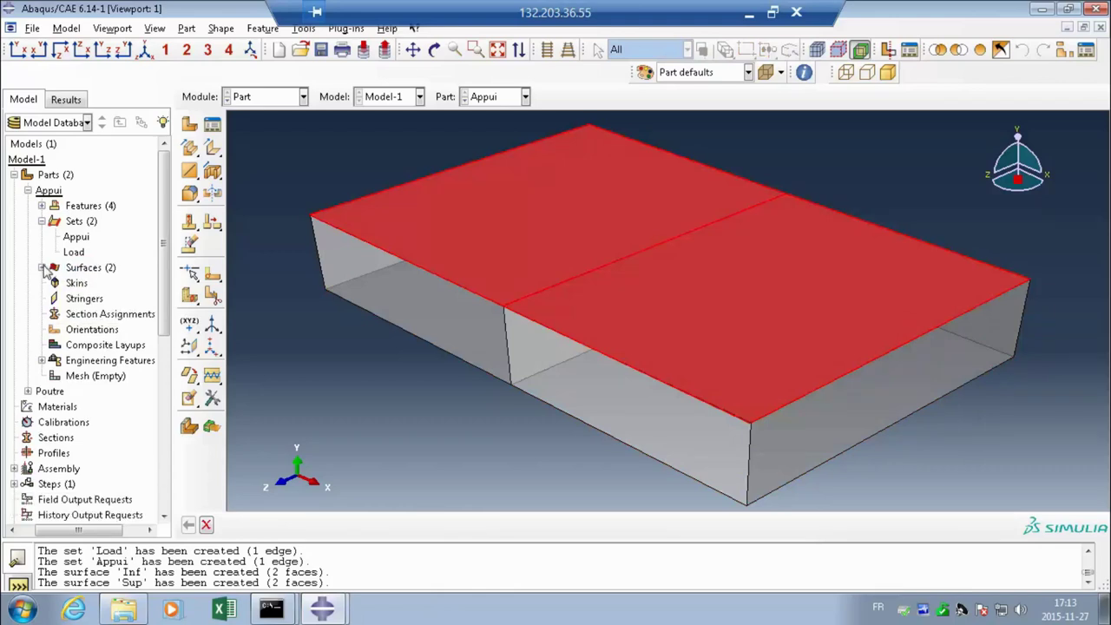
pyautogui.click(41, 221)
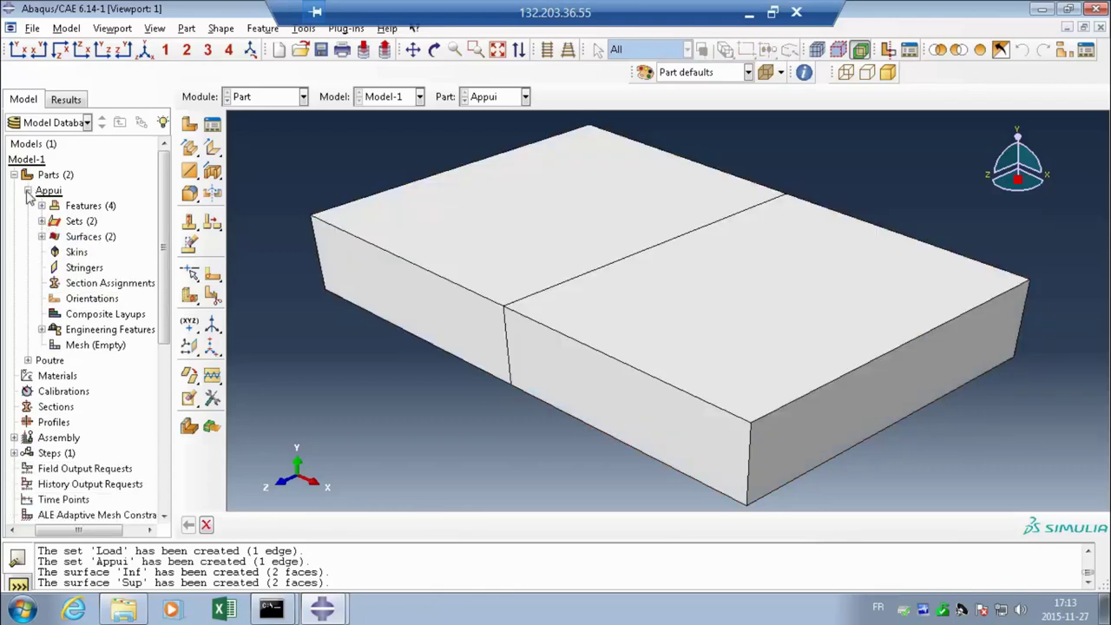
pyautogui.click(28, 191)
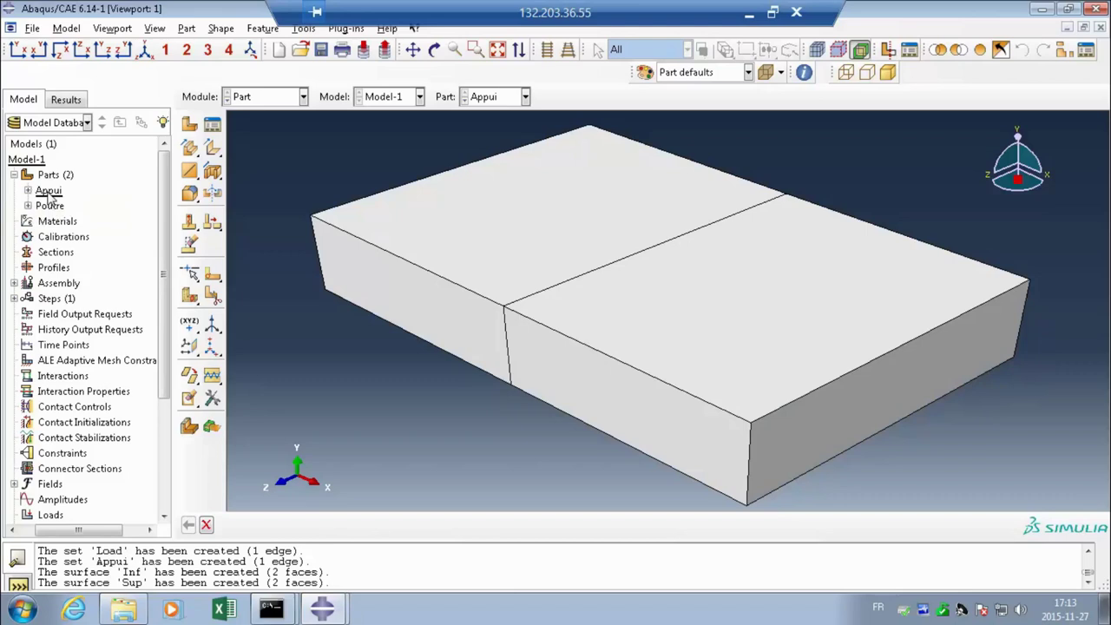
pyautogui.rightClick(48, 195)
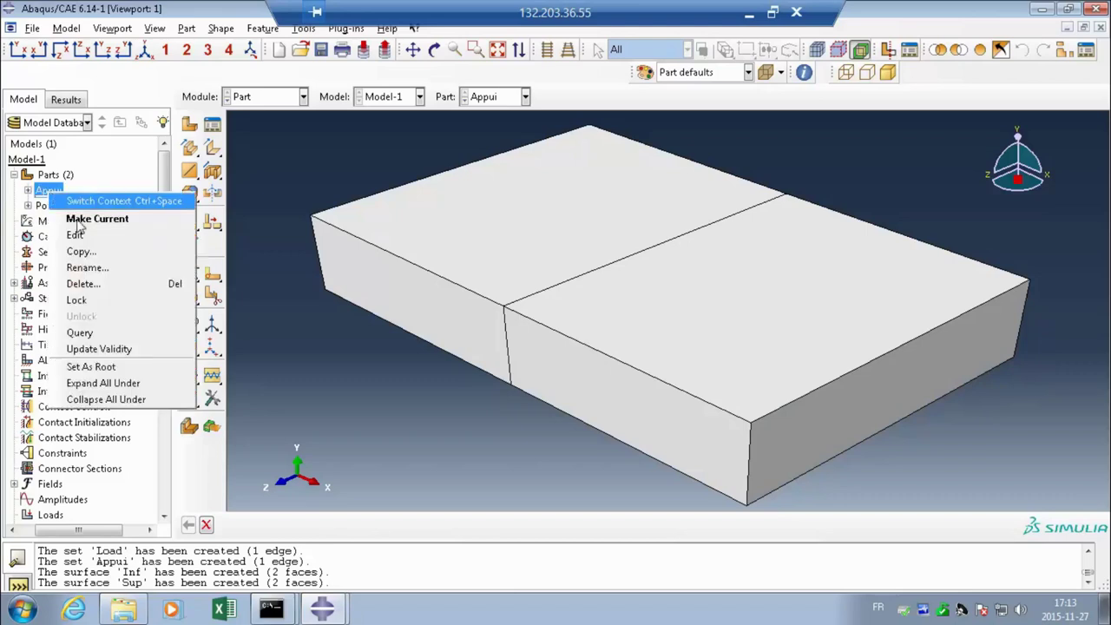
pyautogui.click(87, 268)
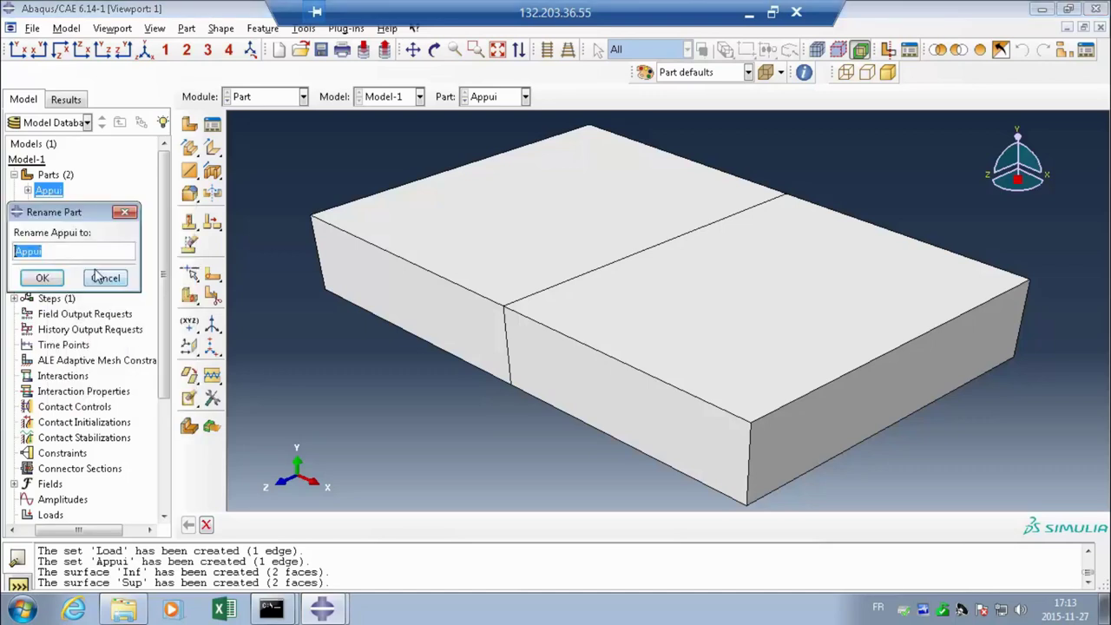
pyautogui.write('Plaque')
pyautogui.click(41, 279)
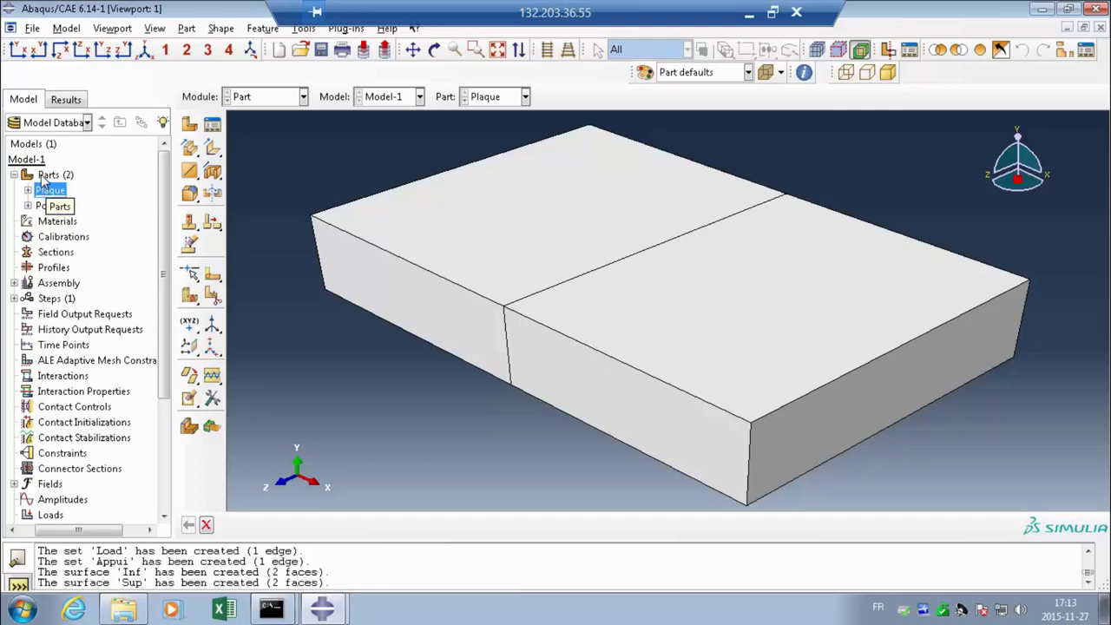
# Step: Create a 3D deformable planar wire part named Arm inf with approximate size 200 and start its section sketch
pyautogui.rightClick(41, 178)
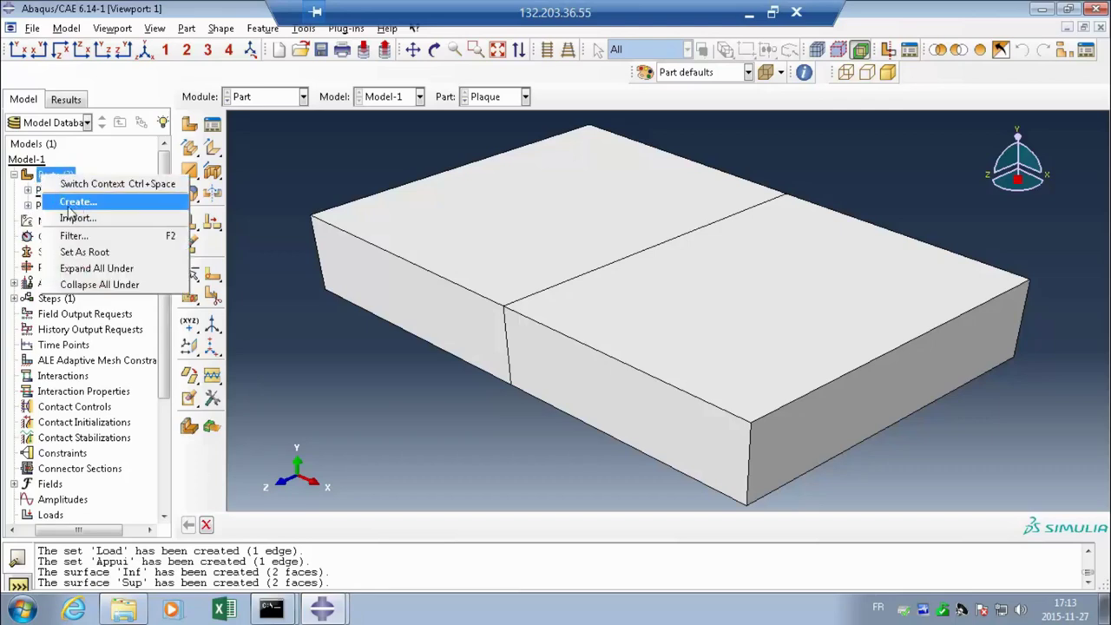
pyautogui.click(44, 176)
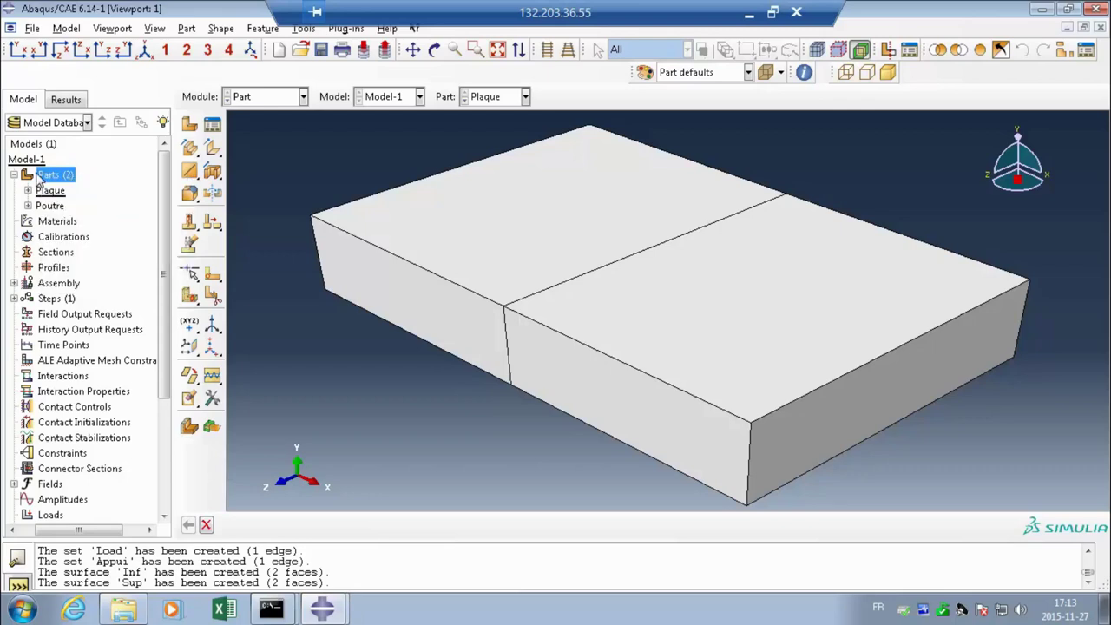
pyautogui.doubleClick(47, 176)
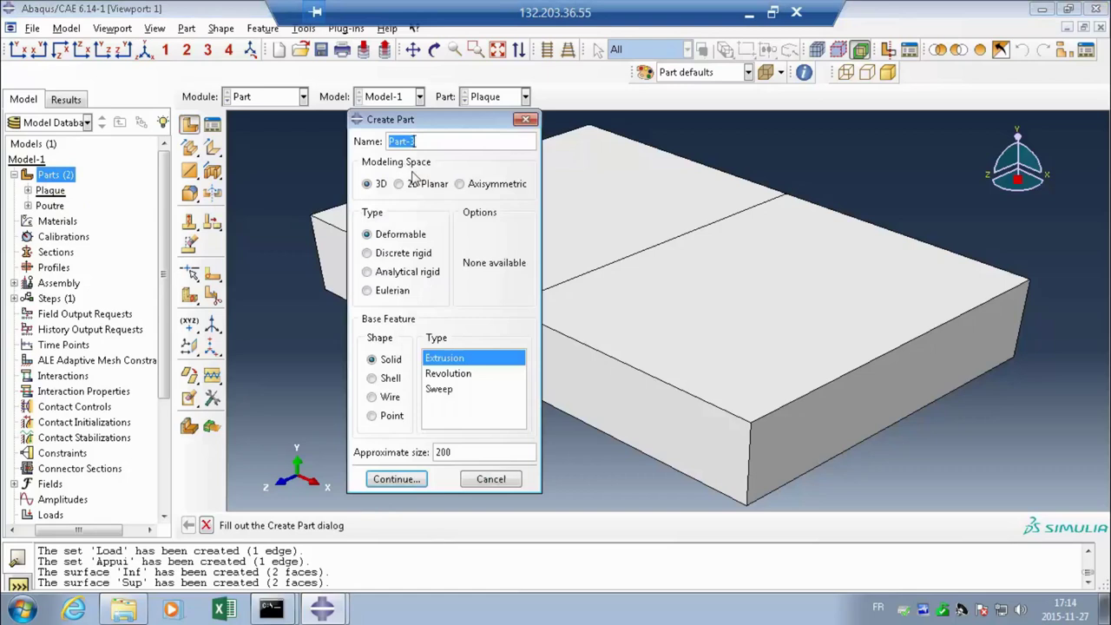
pyautogui.write('Arm inf')
pyautogui.click(388, 401)
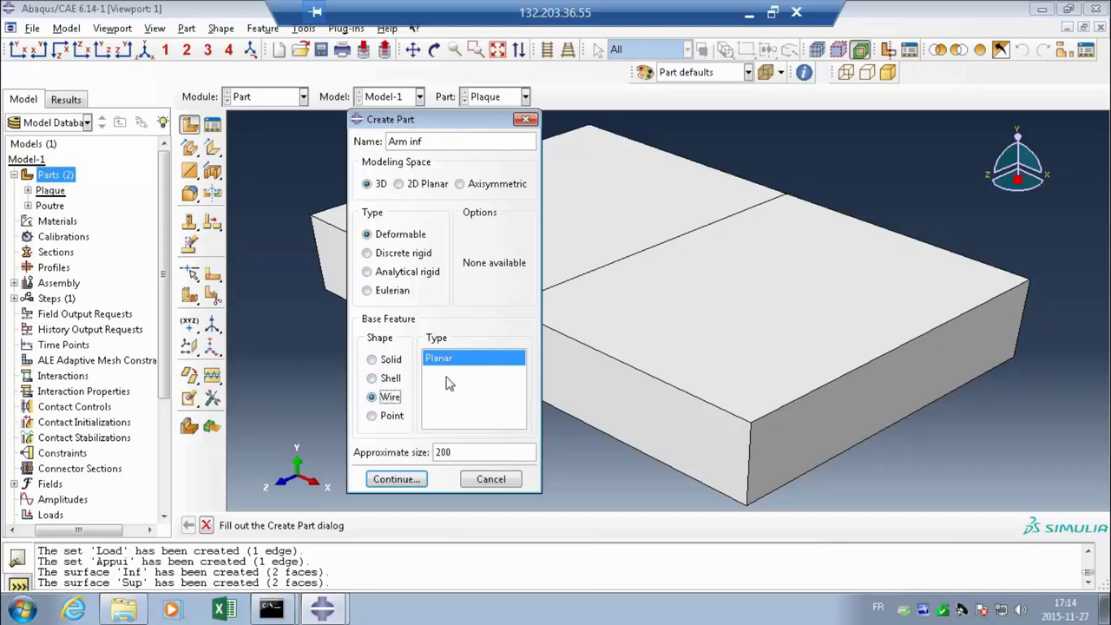
pyautogui.click(396, 479)
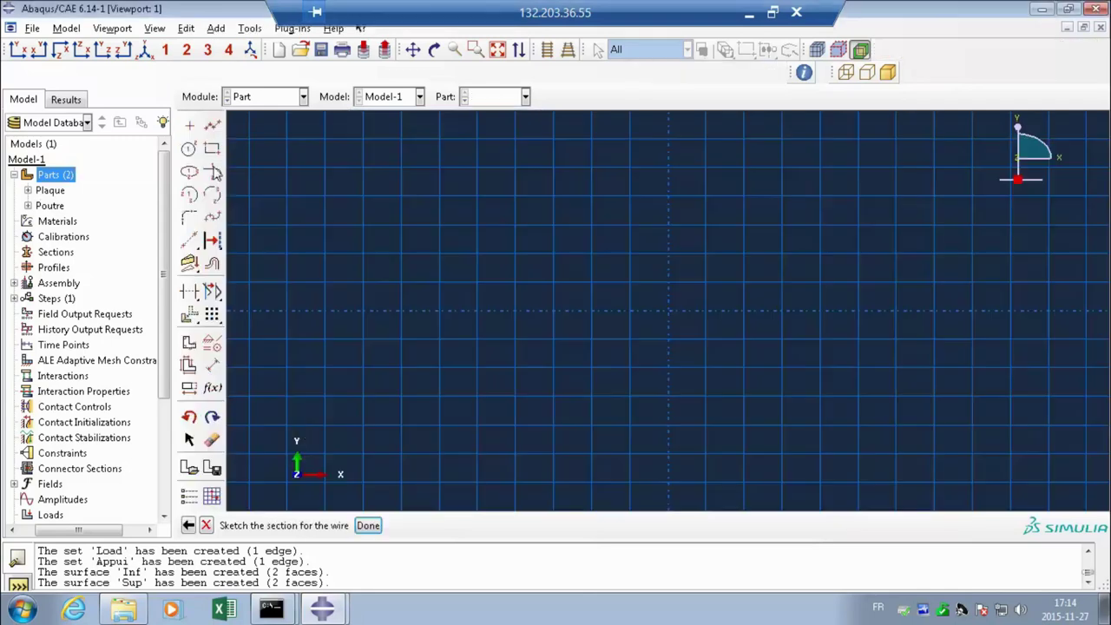
# Step: Sketch a horizontal line about 41 long, starting at the origin and running in the positive X direction
pyautogui.click(212, 127)
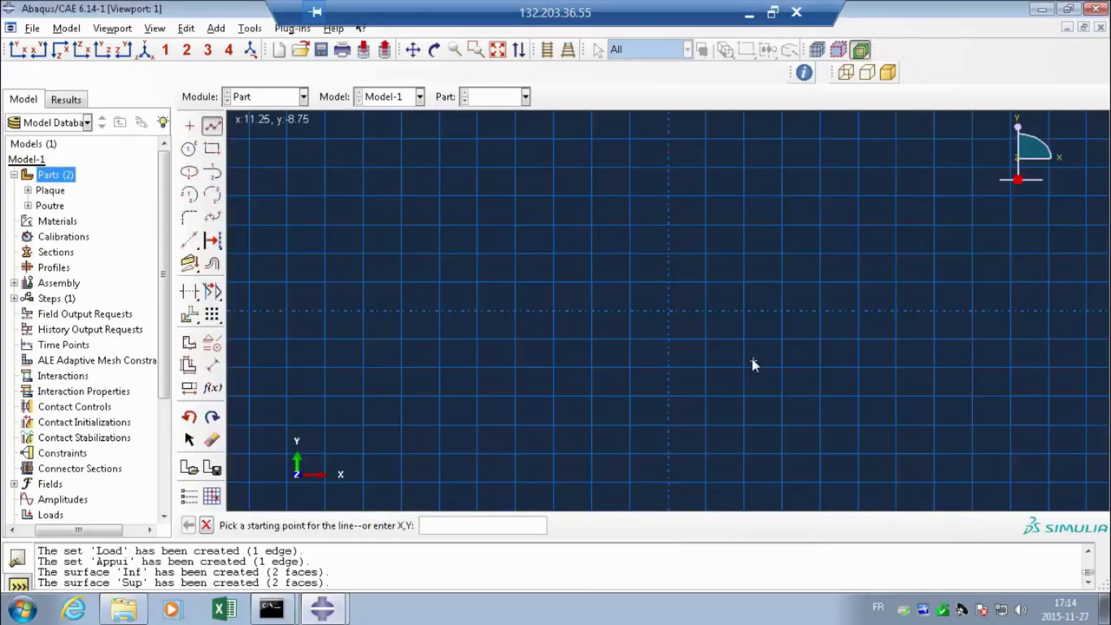
pyautogui.click(666, 311)
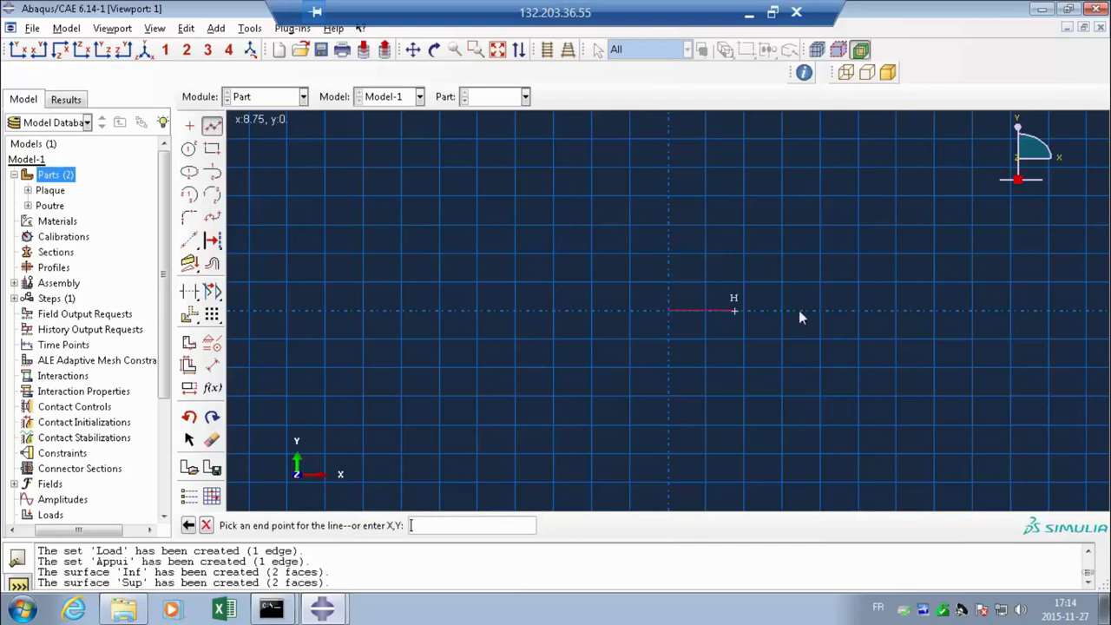
pyautogui.click(981, 311)
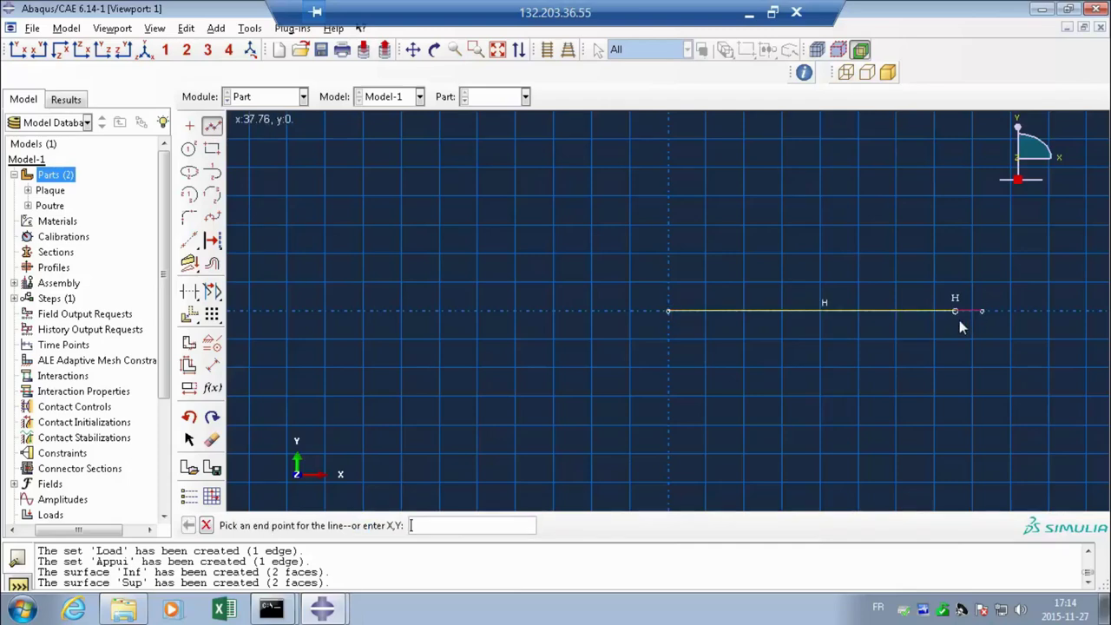
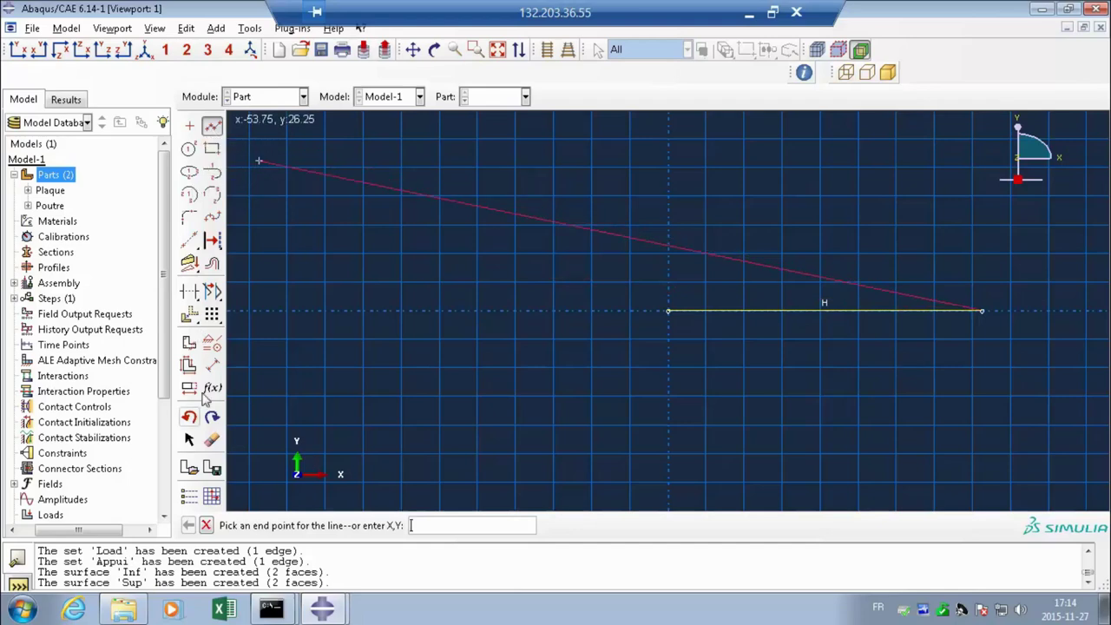
# Step: Dimension the horizontal line's length and set it to 1075
pyautogui.click(213, 366)
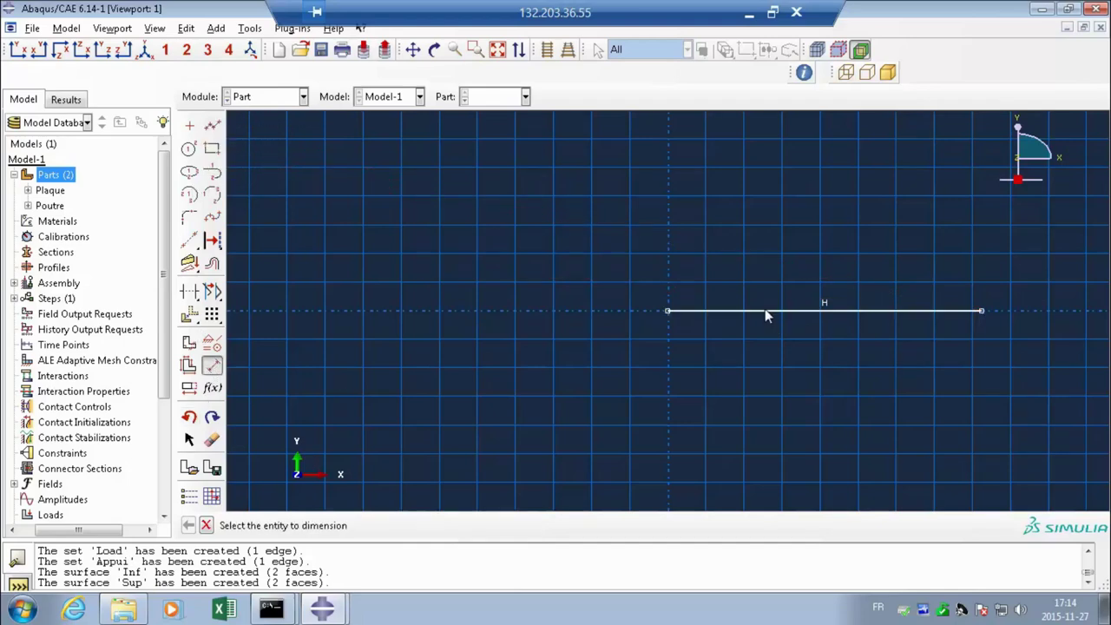
pyautogui.click(764, 310)
pyautogui.click(764, 340)
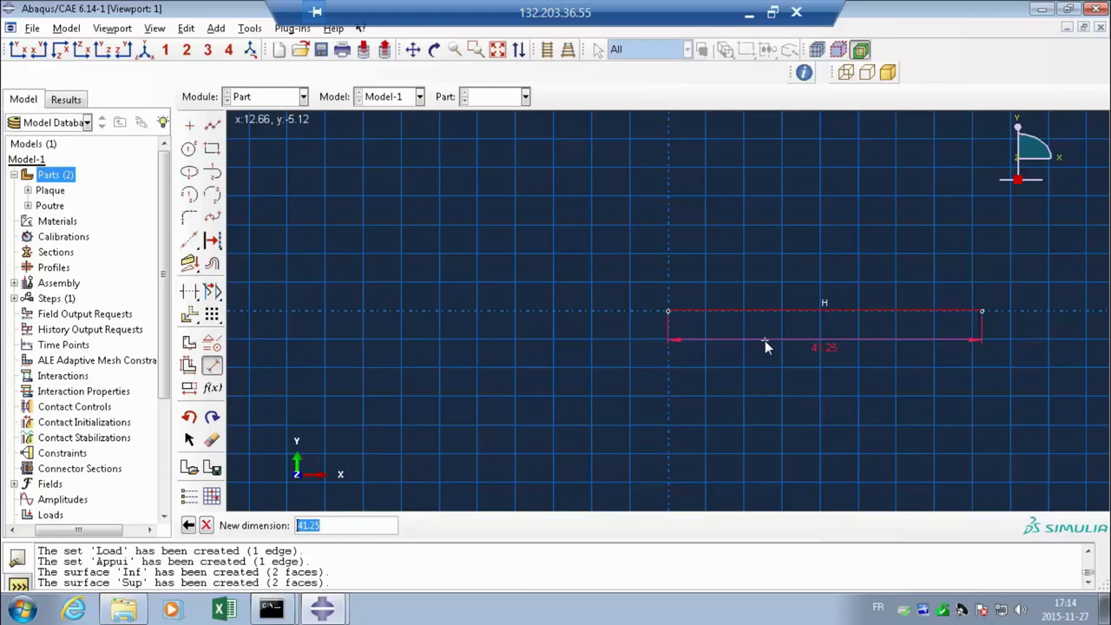
pyautogui.write('1075')
pyautogui.press('Return')
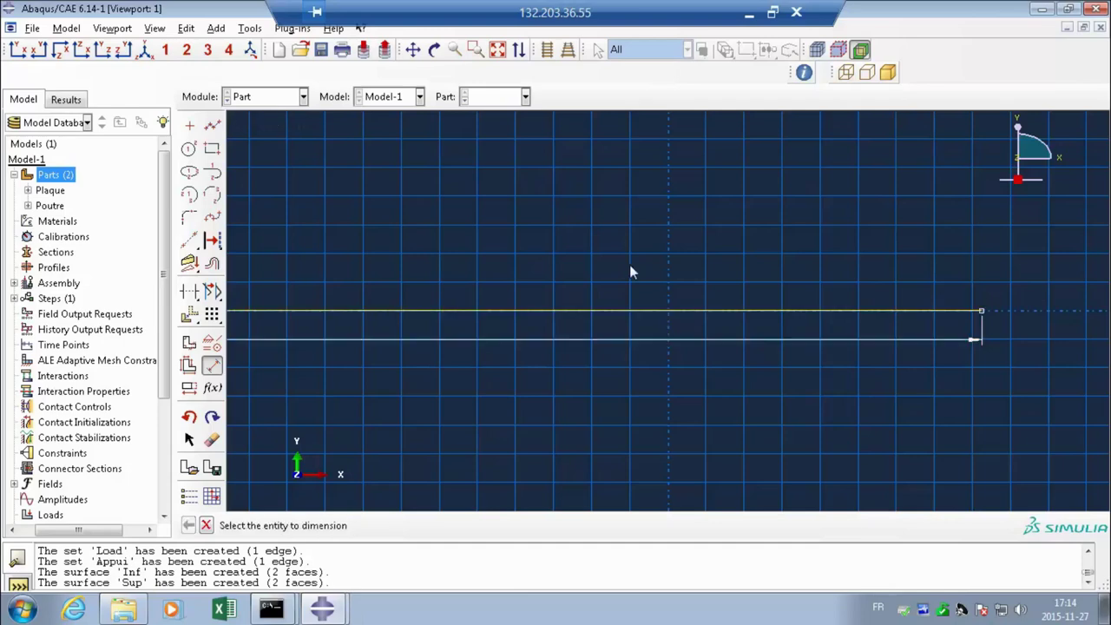
# Step: Move the line so that its left endpoint lies at 0,0, and finish the wire sketch
pyautogui.click(497, 50)
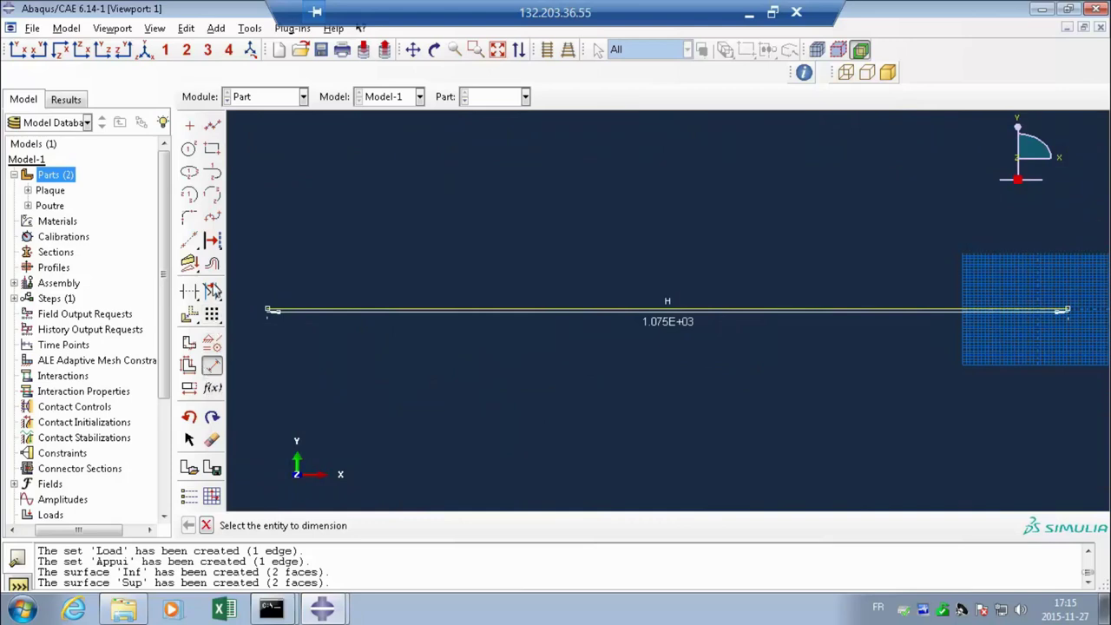
pyautogui.click(189, 314)
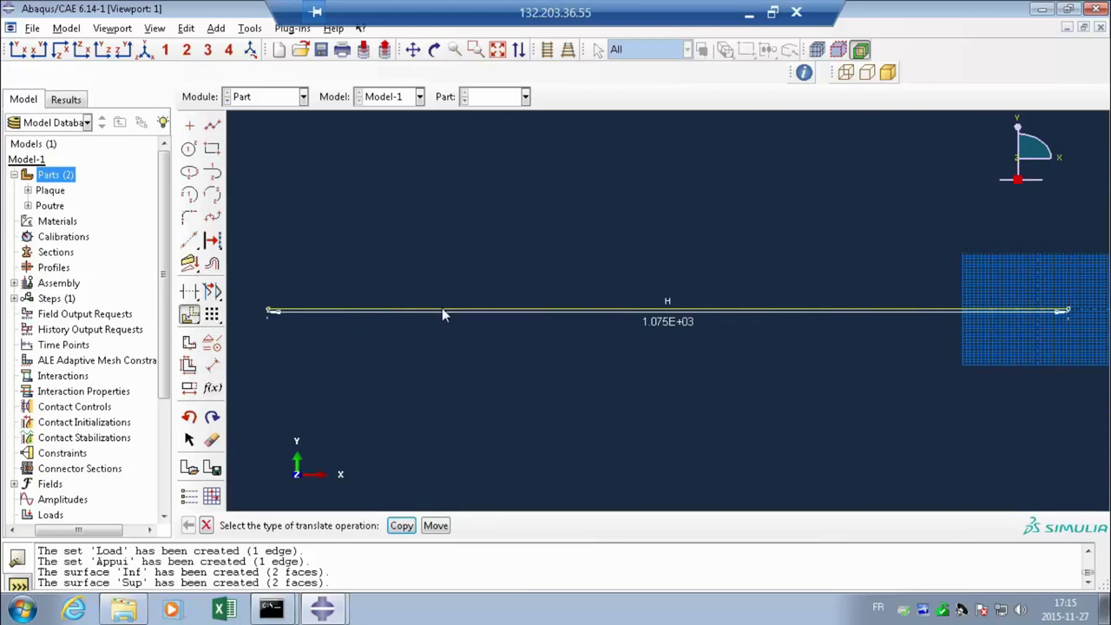
pyautogui.click(435, 525)
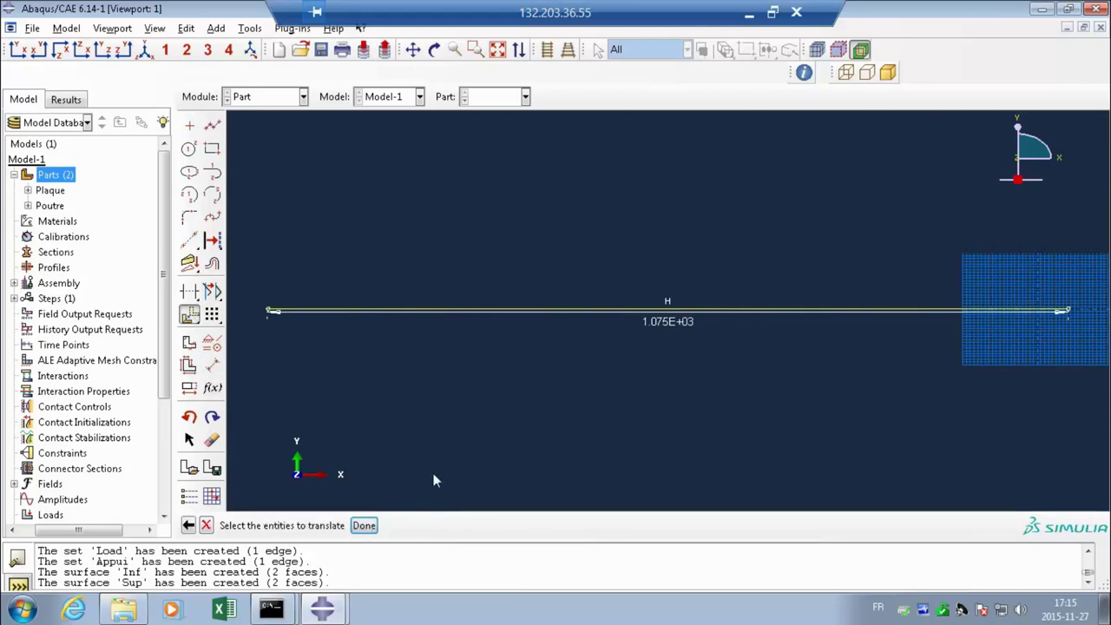
pyautogui.click(275, 302)
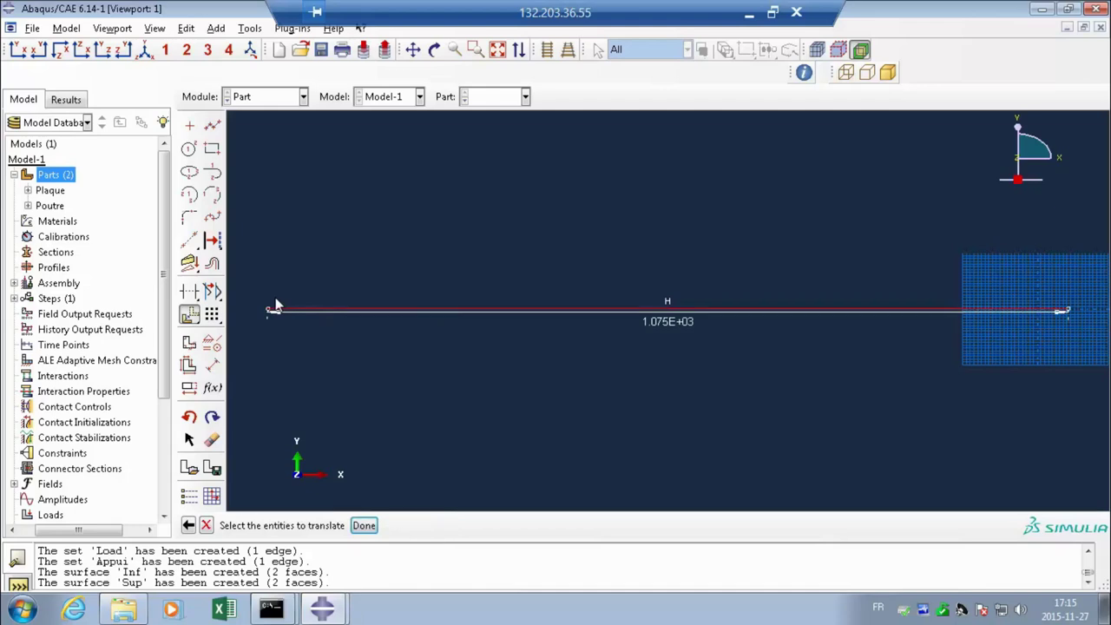
pyautogui.middleClick(275, 305)
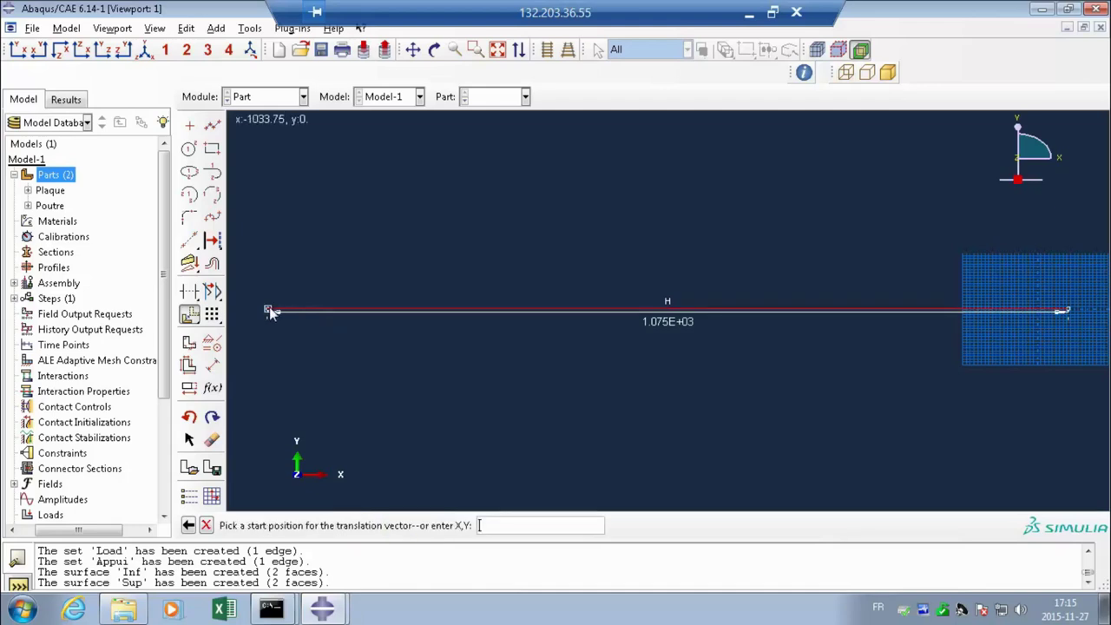
pyautogui.click(269, 310)
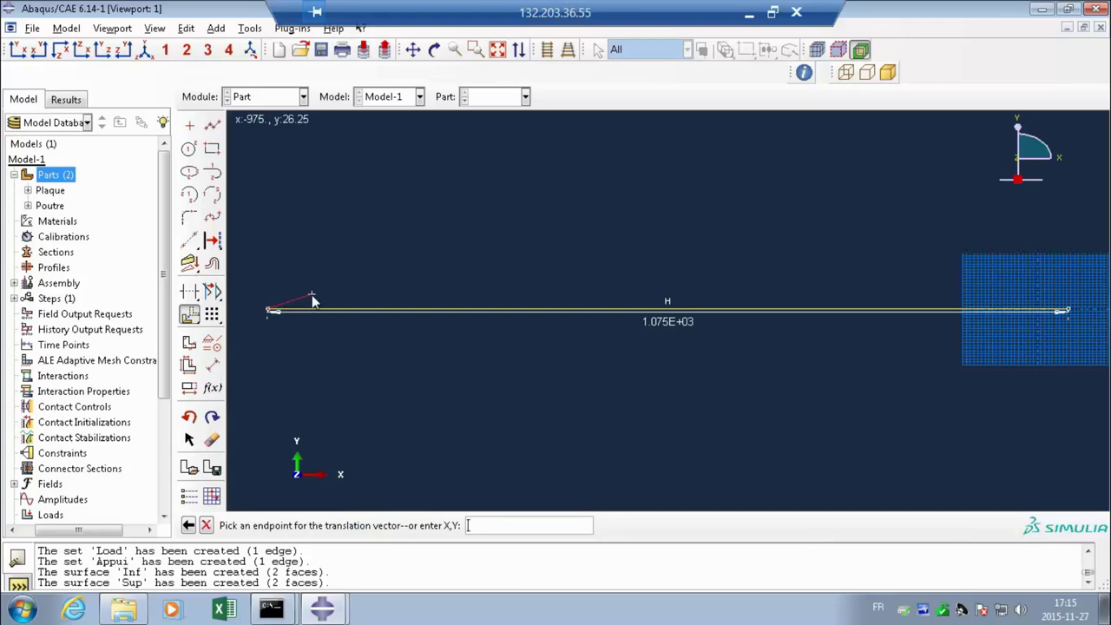
pyautogui.write('0,0')
pyautogui.press('Return')
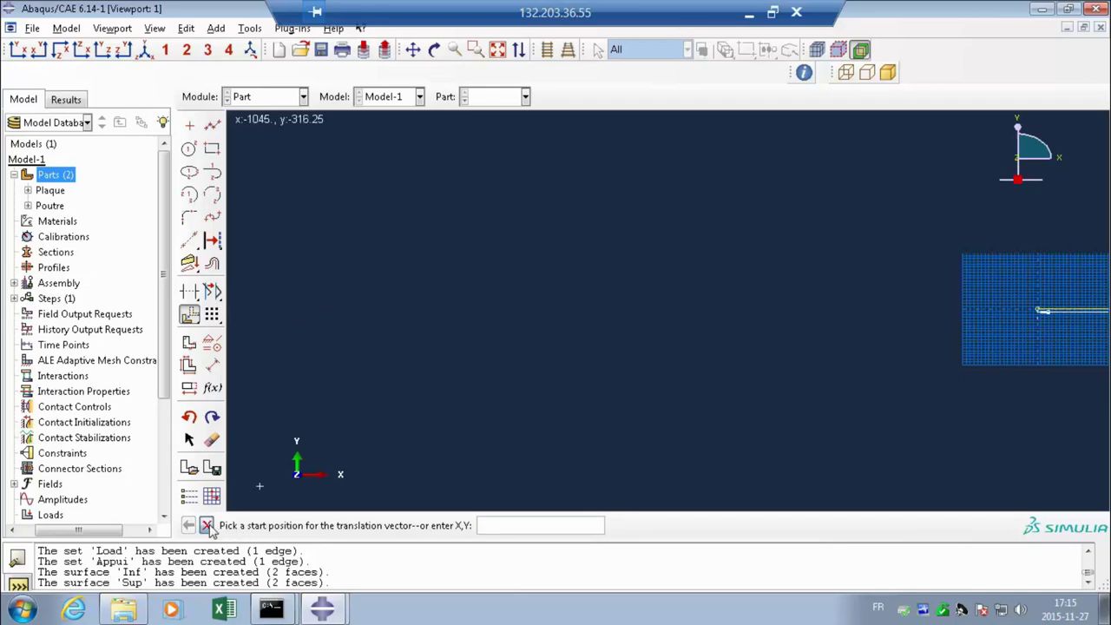
pyautogui.click(209, 528)
pyautogui.click(360, 527)
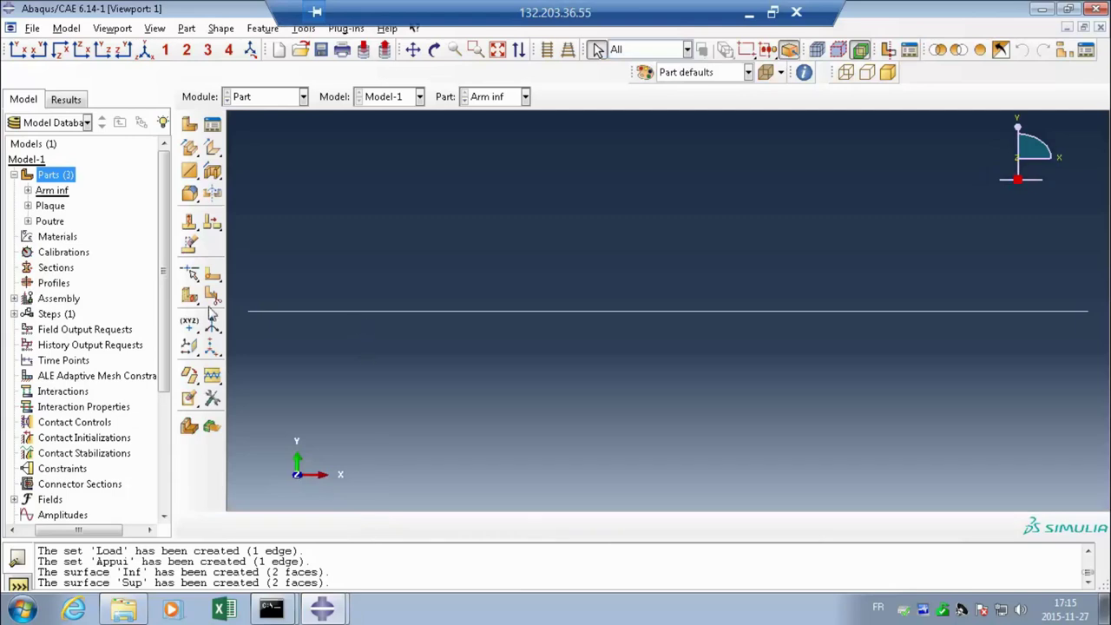
# Step: Copy the part Arm inf to a new part named Arm sup
pyautogui.click(27, 190)
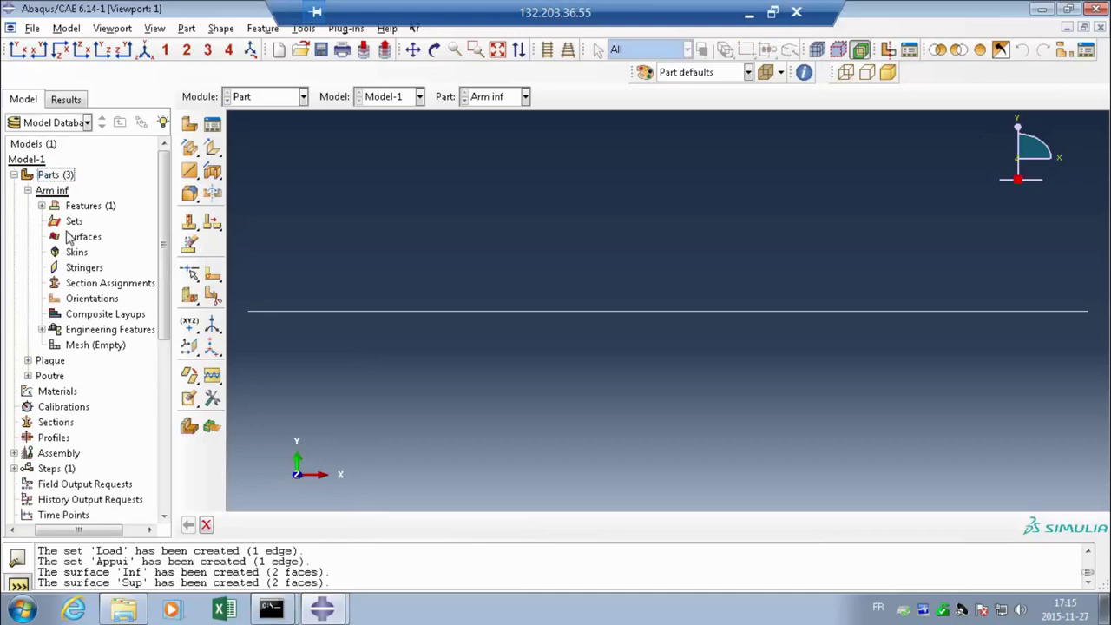
pyautogui.click(27, 190)
pyautogui.rightClick(51, 193)
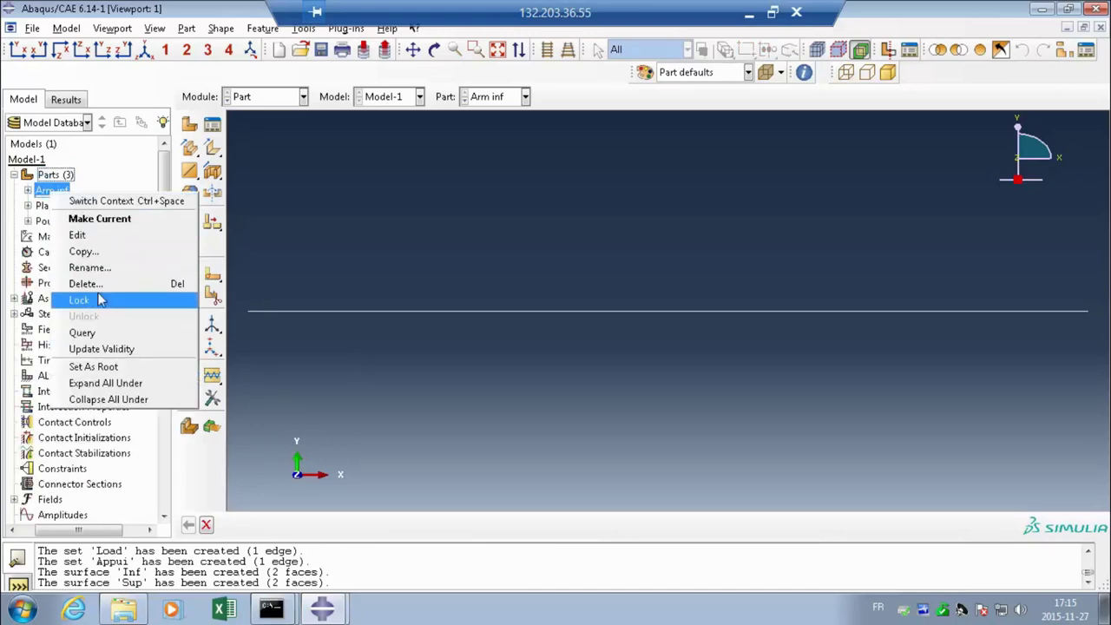
pyautogui.click(83, 250)
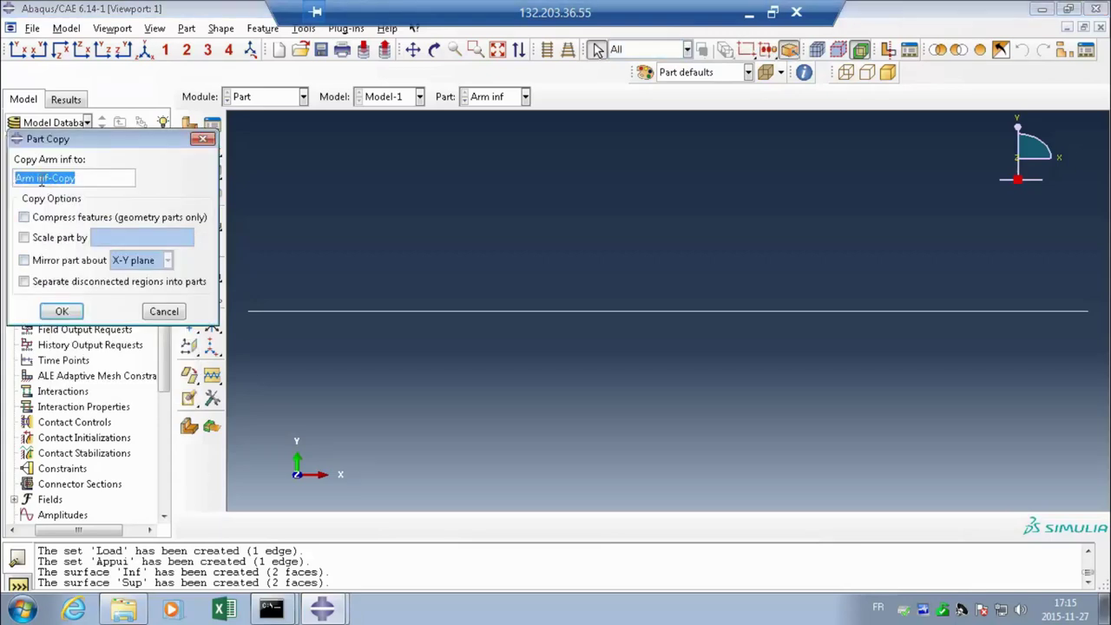
pyautogui.moveTo(35, 179); pyautogui.dragTo(85, 179)
pyautogui.press('BackSpace')
pyautogui.write('su')
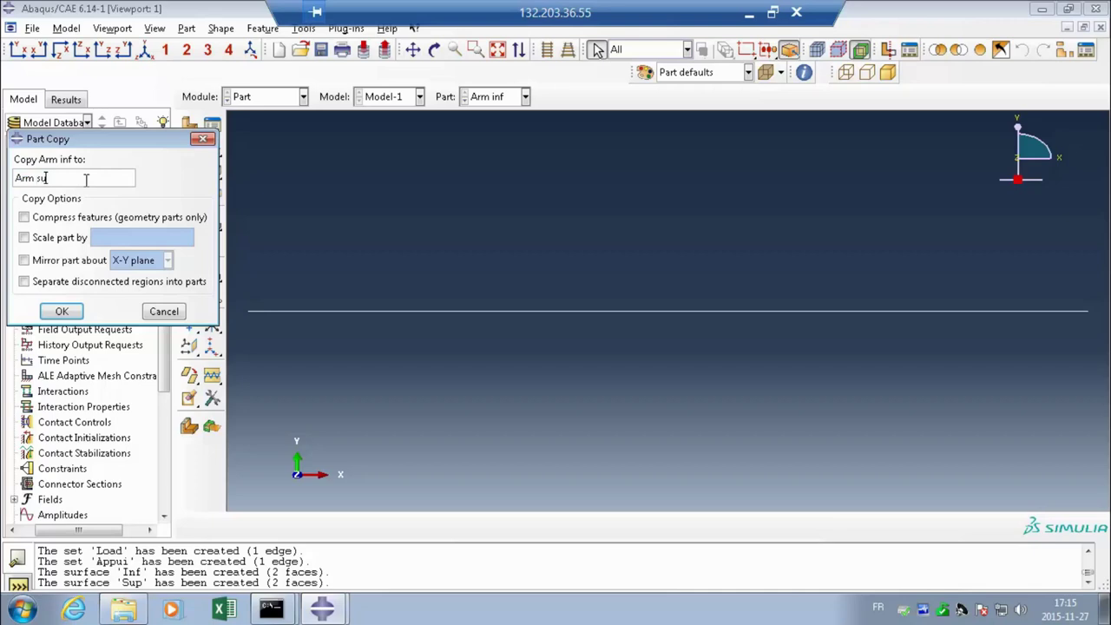
pyautogui.write('p')
pyautogui.press('BackSpace')
pyautogui.click(65, 312)
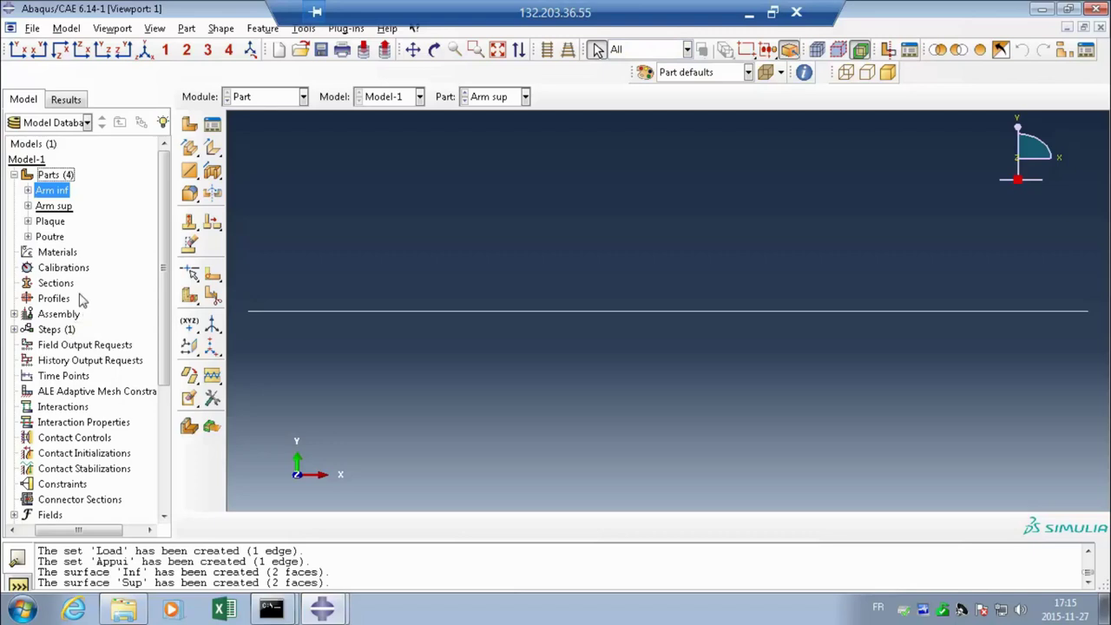
# Step: Create a 3D deformable planar wire part named Etrier with approximate size 200 and start its section sketch
pyautogui.doubleClick(59, 176)
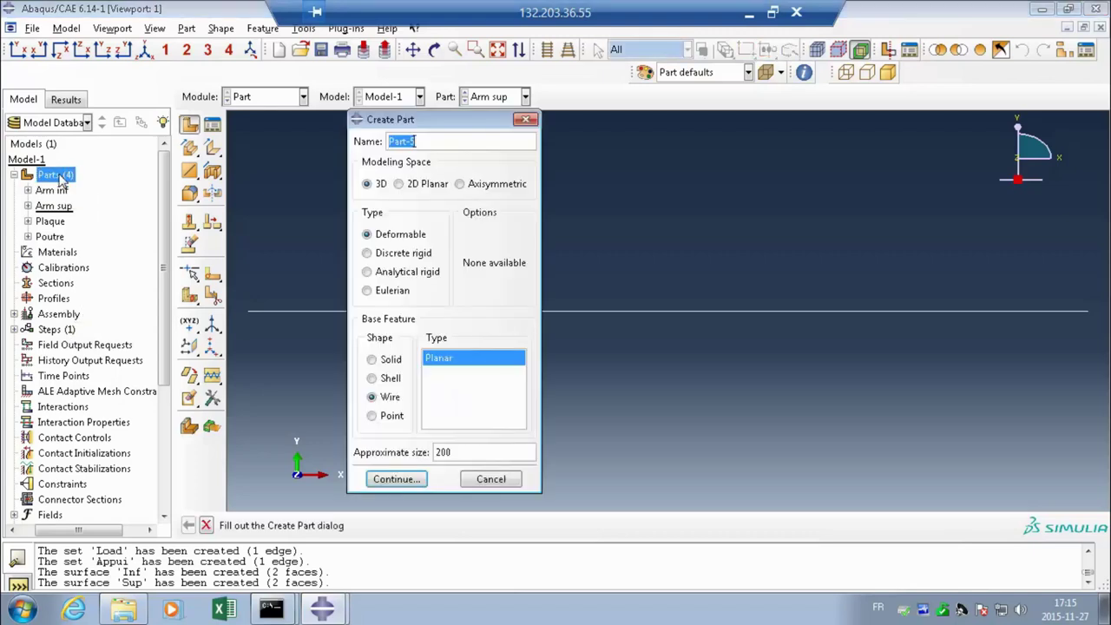
pyautogui.write('Etrier')
pyautogui.click(393, 479)
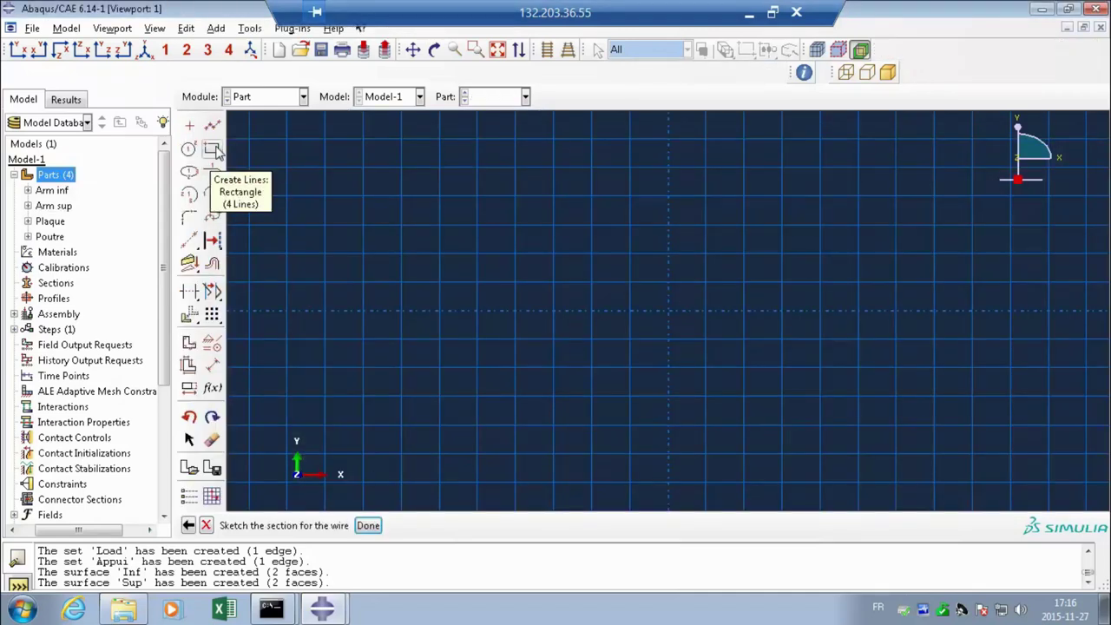
# Step: Sketch an open C-shaped stirrup profile with an upper leg about 9, a vertical leg about 24 and a lower leg about 26 long
pyautogui.click(211, 125)
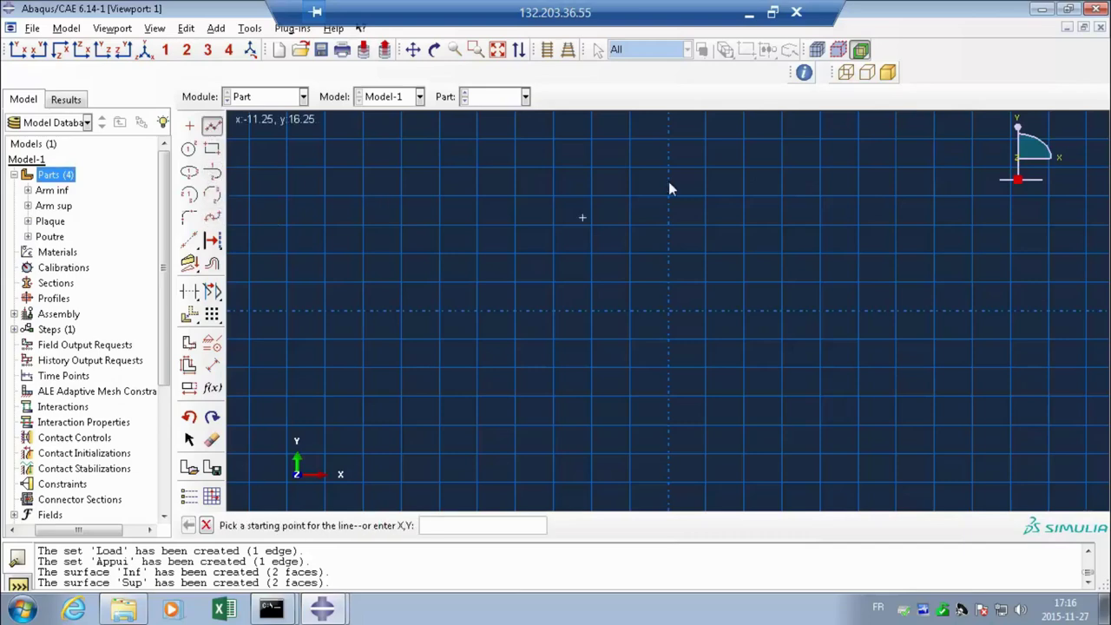
pyautogui.click(732, 181)
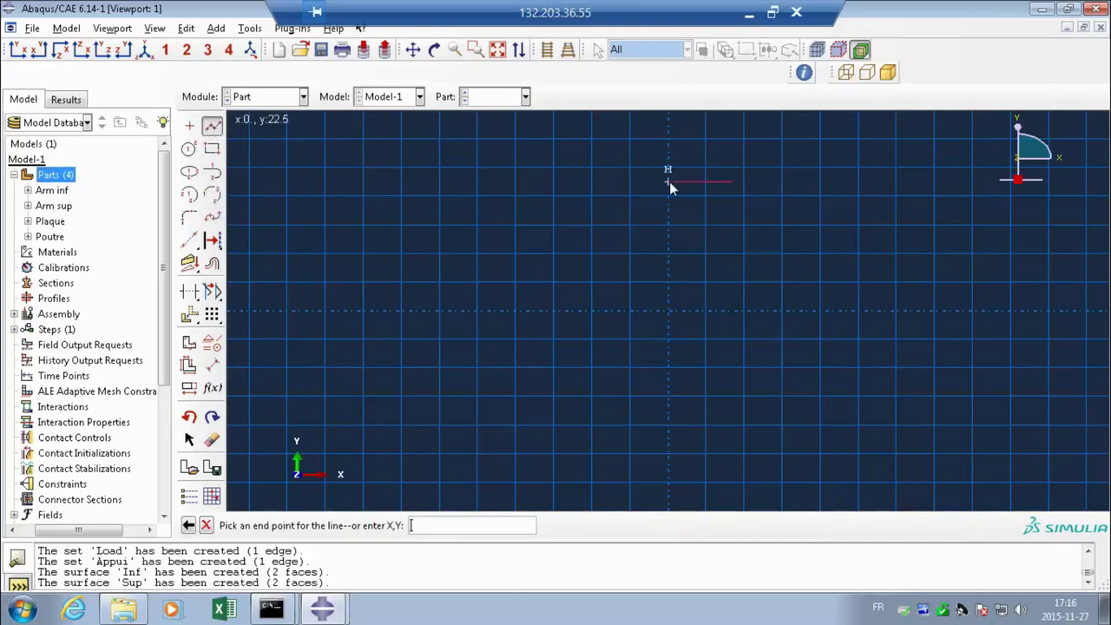
pyautogui.click(668, 182)
pyautogui.click(668, 316)
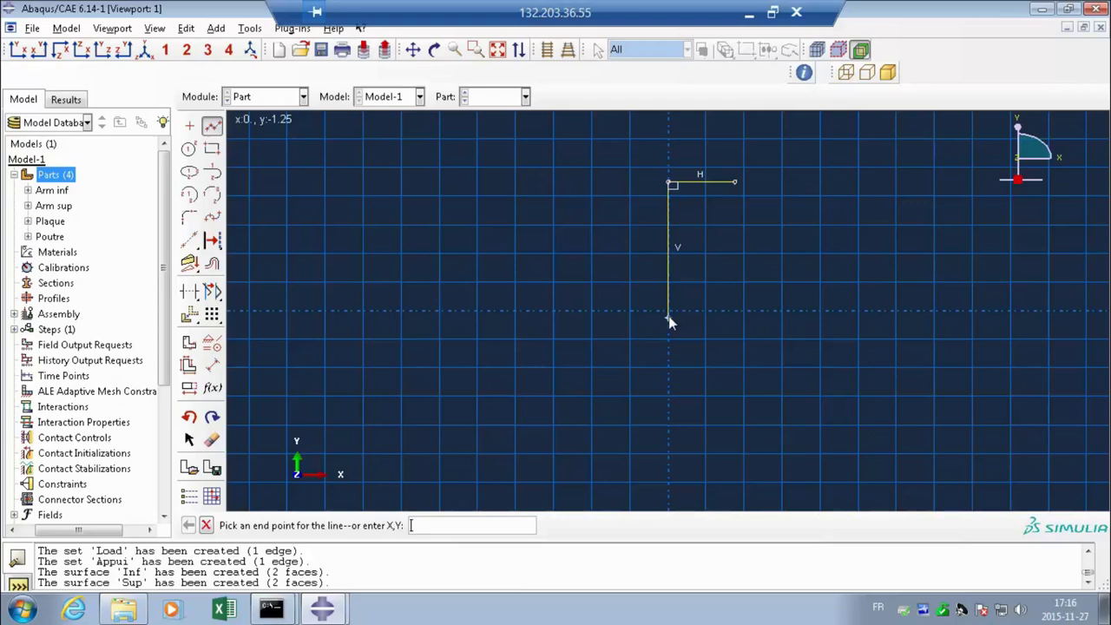
pyautogui.click(871, 315)
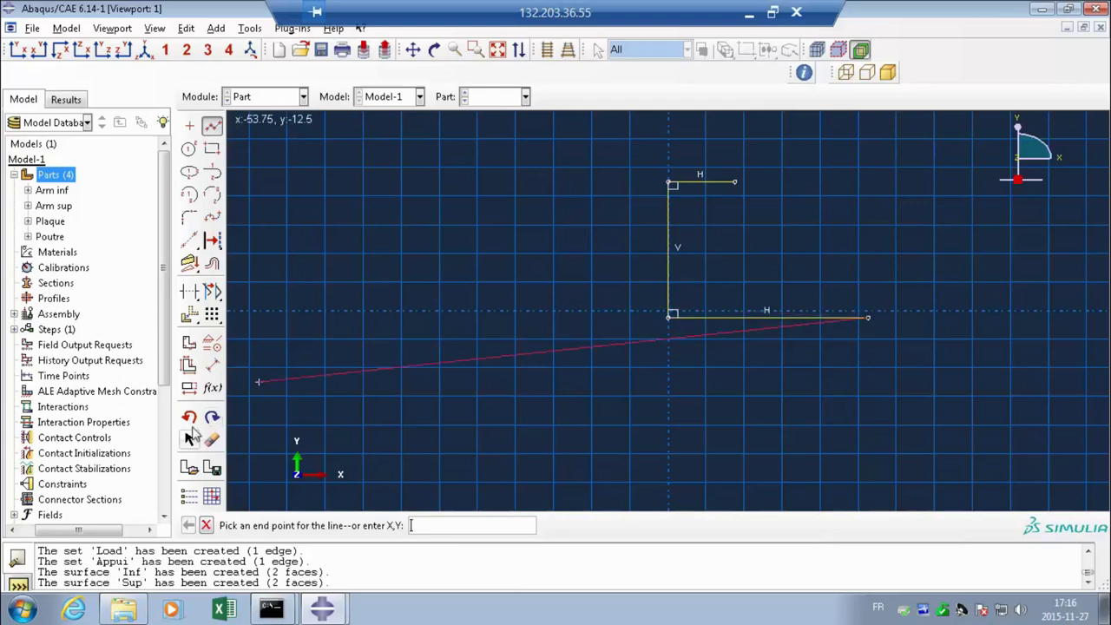
# Step: Dimension the stirrup's lower horizontal leg and set its length to 48.5
pyautogui.click(211, 365)
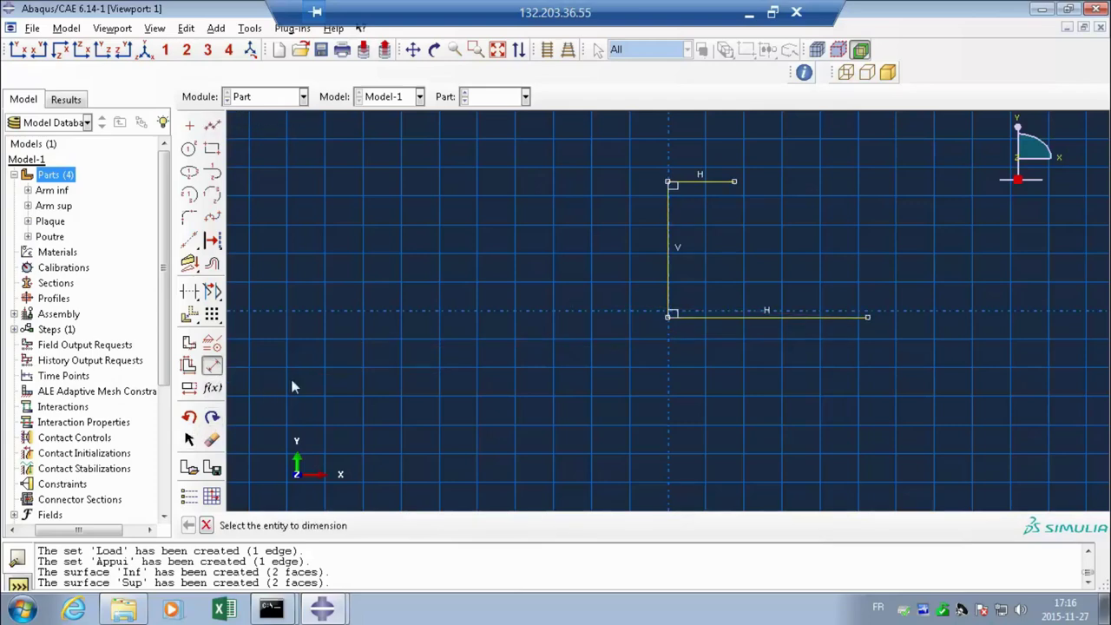
pyautogui.click(756, 317)
pyautogui.click(754, 381)
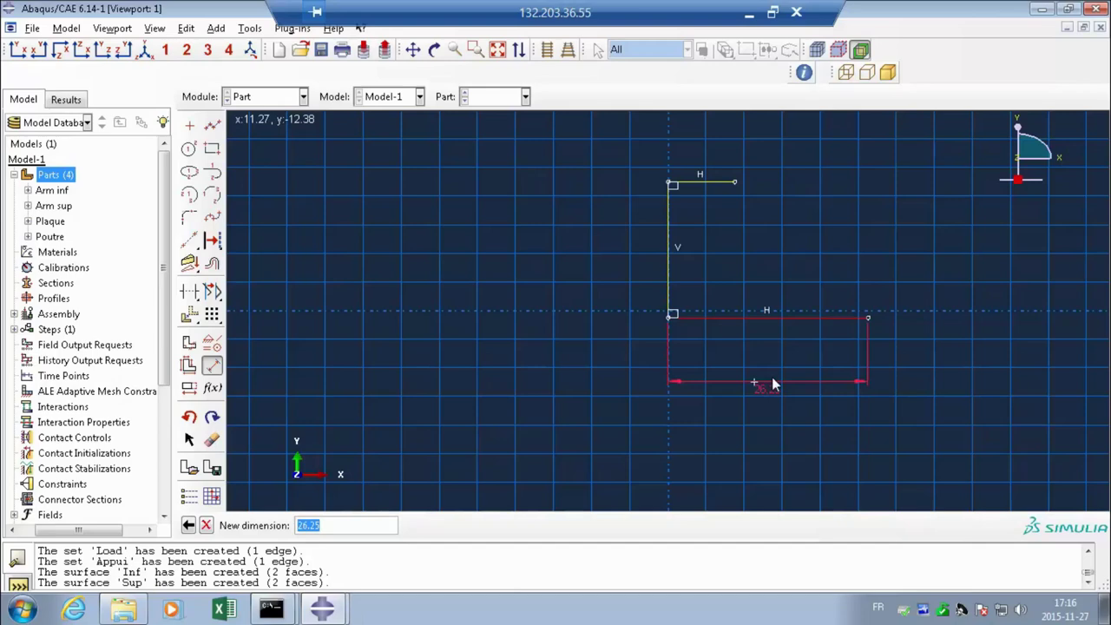
pyautogui.write('40')
pyautogui.write('.5')
pyautogui.press('Return')
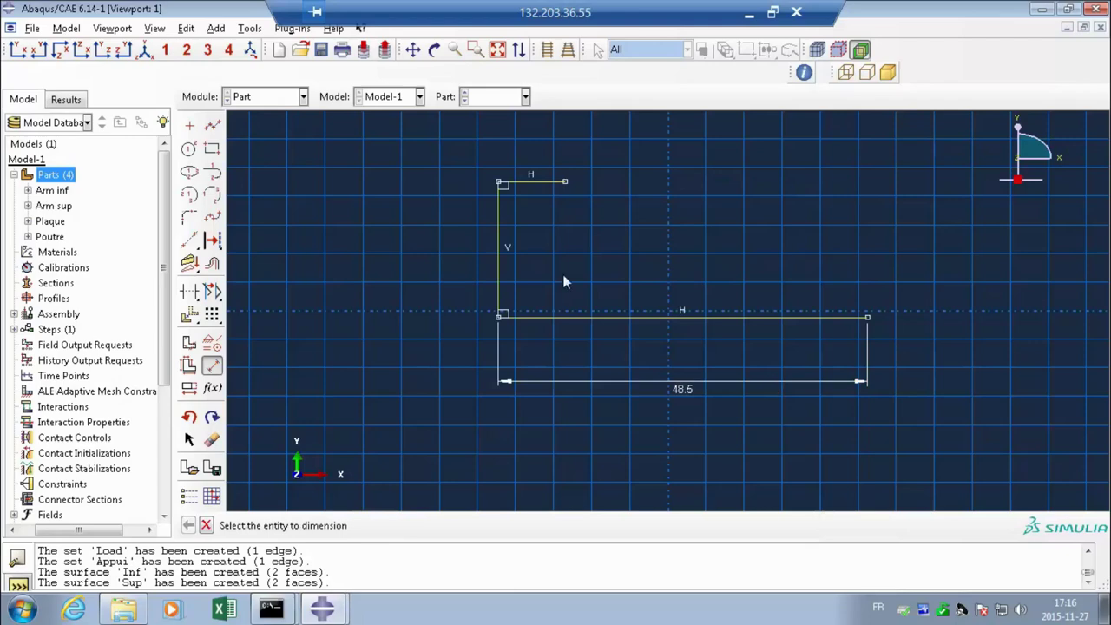
# Step: Dimension the stirrup's vertical leg and set its length to 145.5
pyautogui.click(498, 273)
pyautogui.click(429, 266)
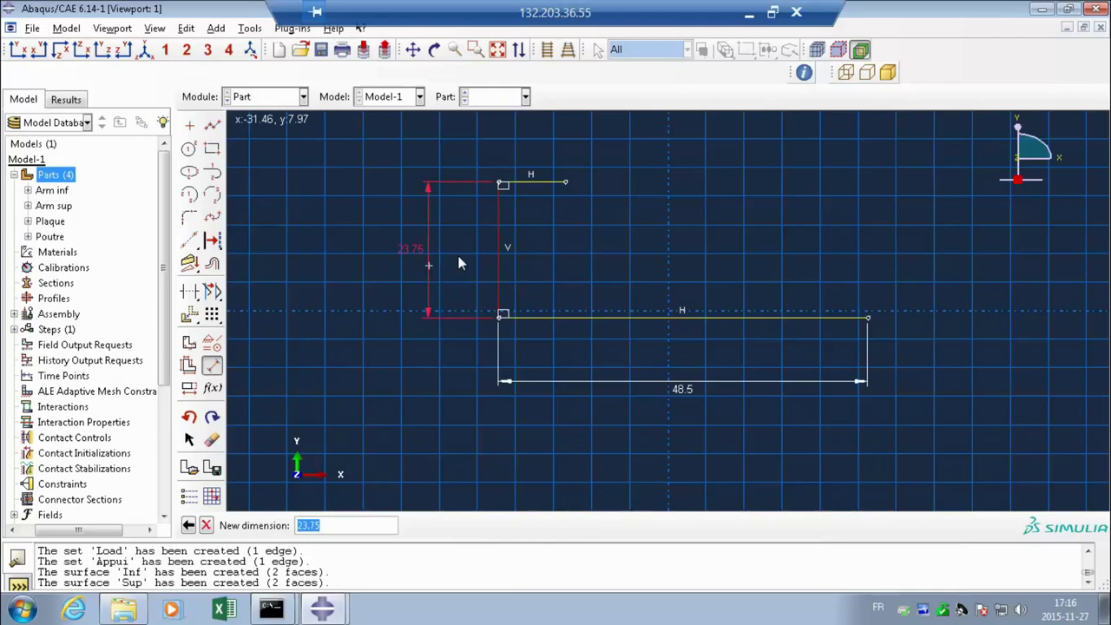
pyautogui.write('145.5')
pyautogui.press('Return')
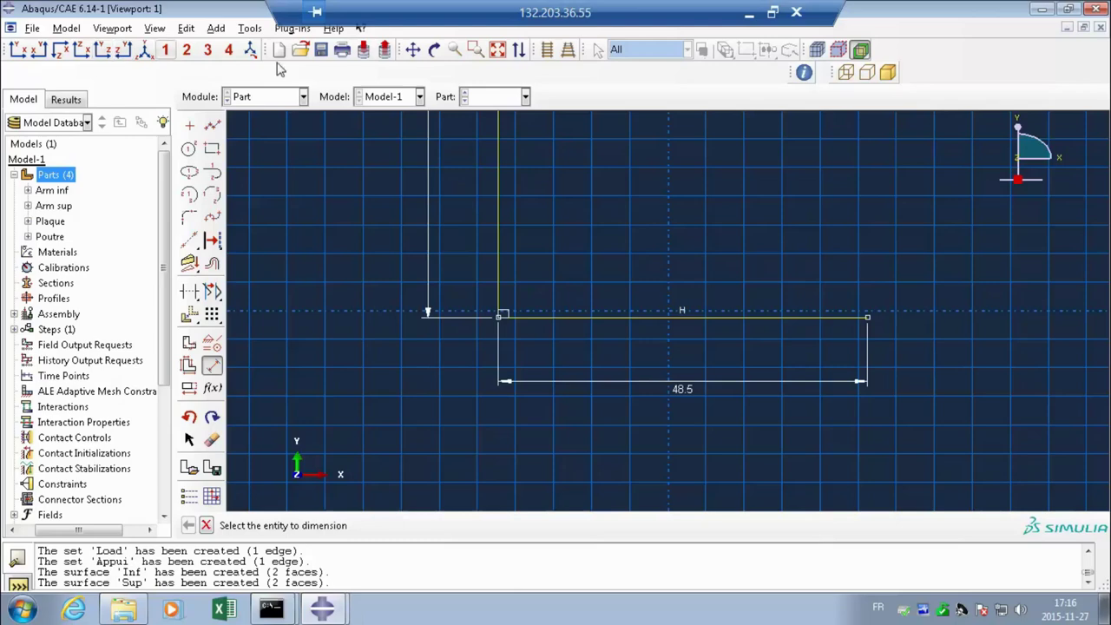
# Step: Dimension the stirrup's short upper horizontal leg and set its length to 25
pyautogui.click(496, 49)
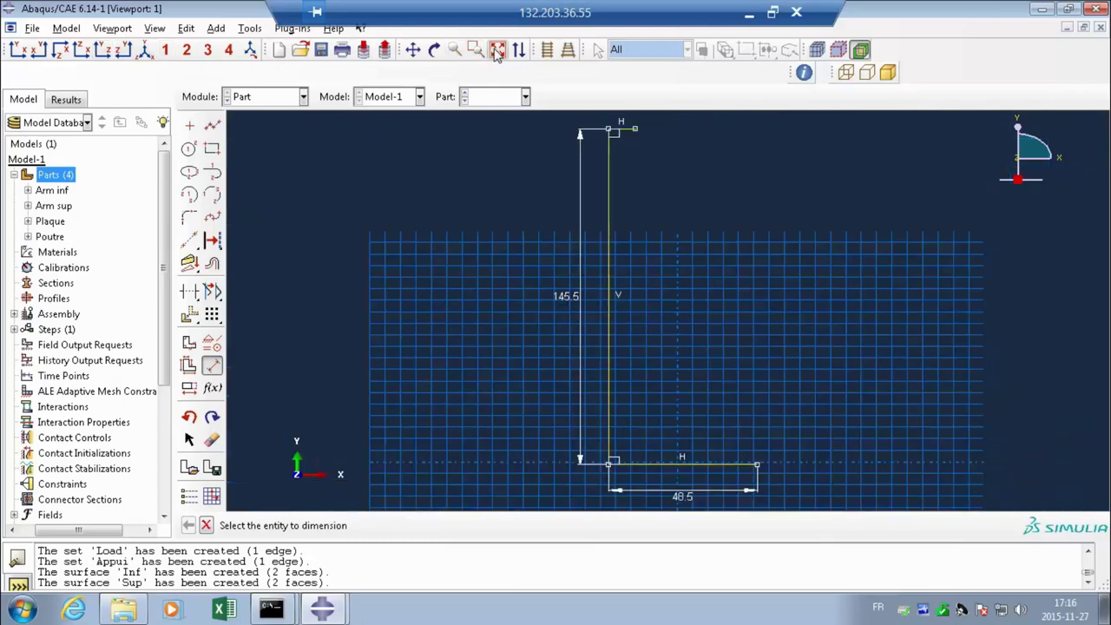
pyautogui.click(617, 127)
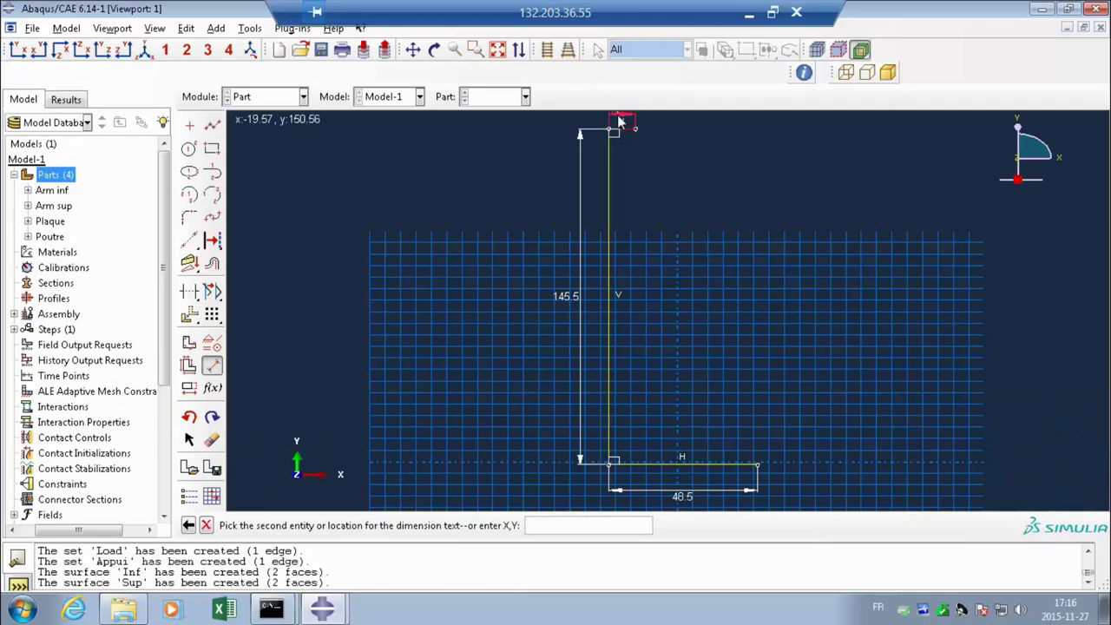
pyautogui.click(620, 121)
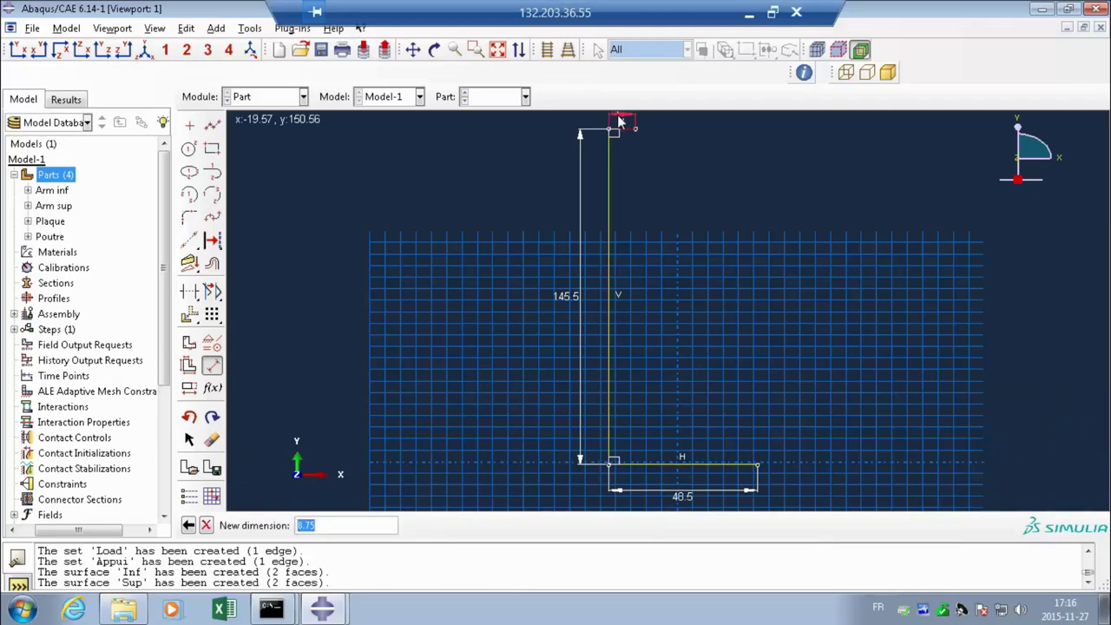
pyautogui.write('25')
pyautogui.press('Return')
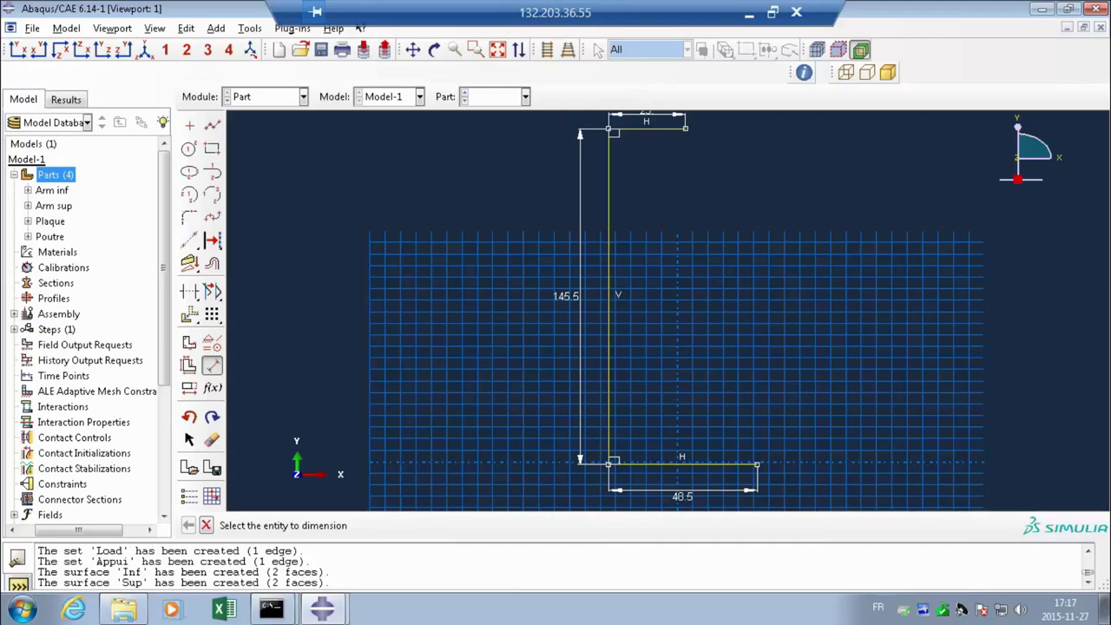
# Step: Finish the dimensioned stirrup sketch to create the wire part, and collapse the list of parts in the model tree
pyautogui.hotkey('alt', 'Tab')
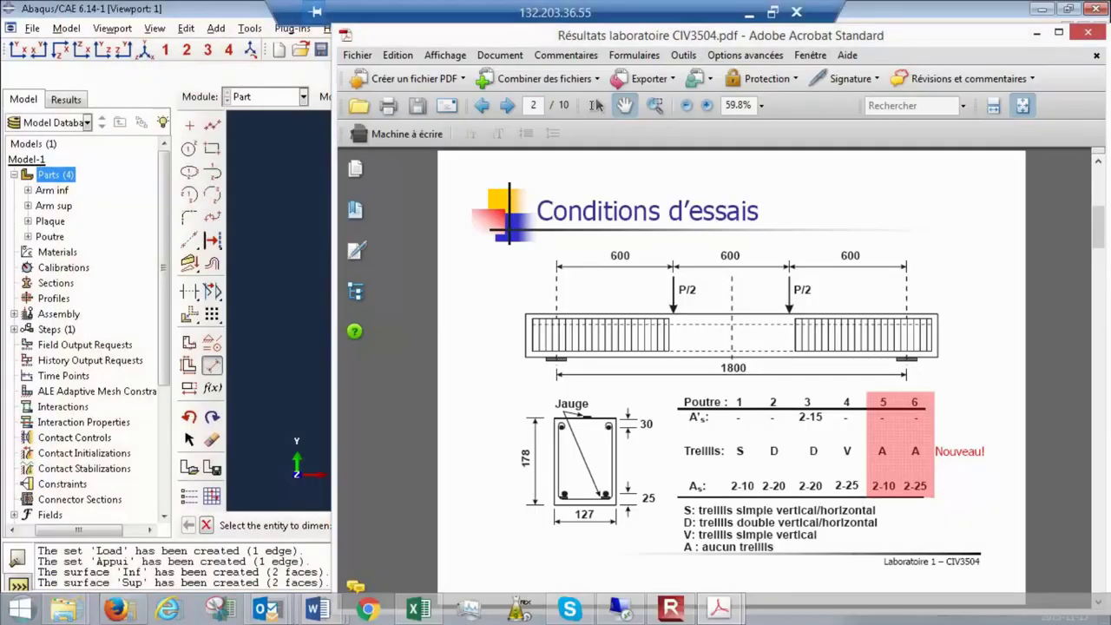
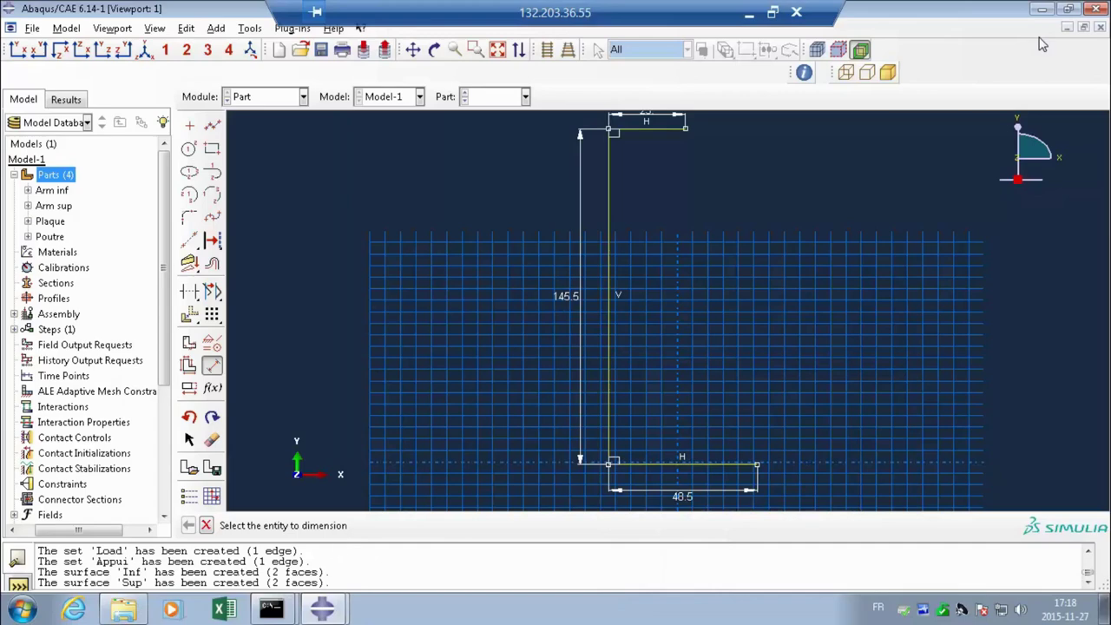
pyautogui.click(206, 525)
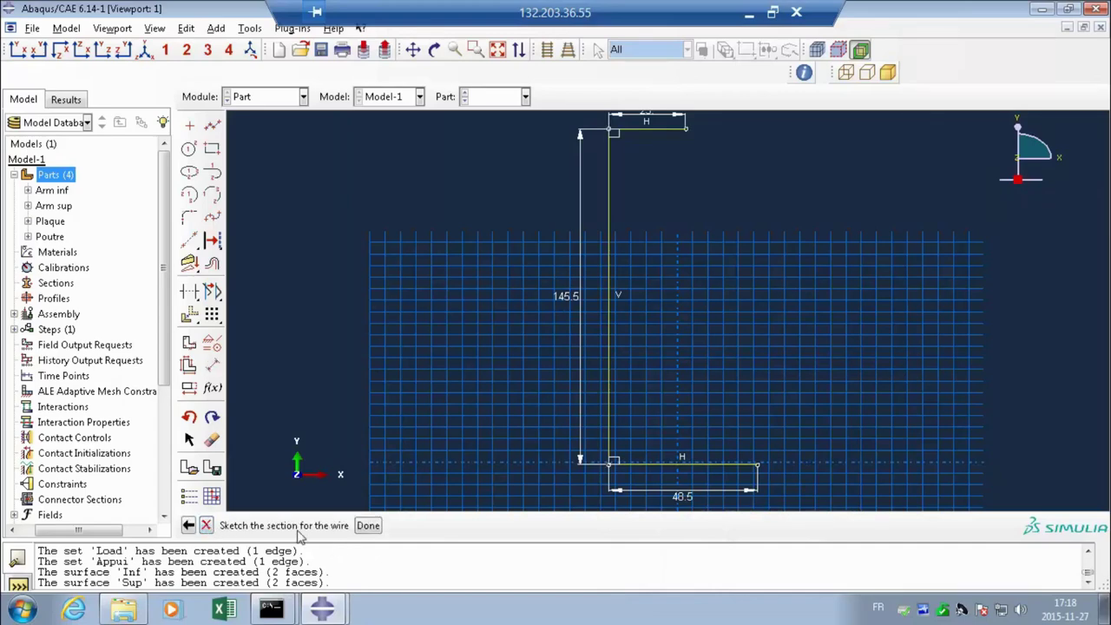
pyautogui.click(368, 525)
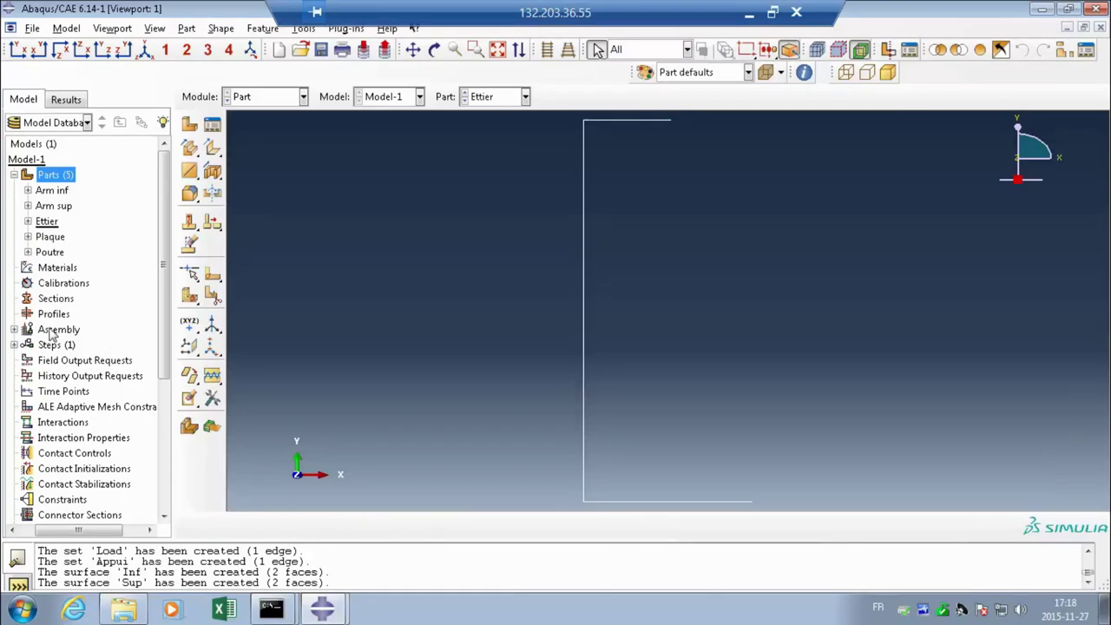
pyautogui.click(14, 175)
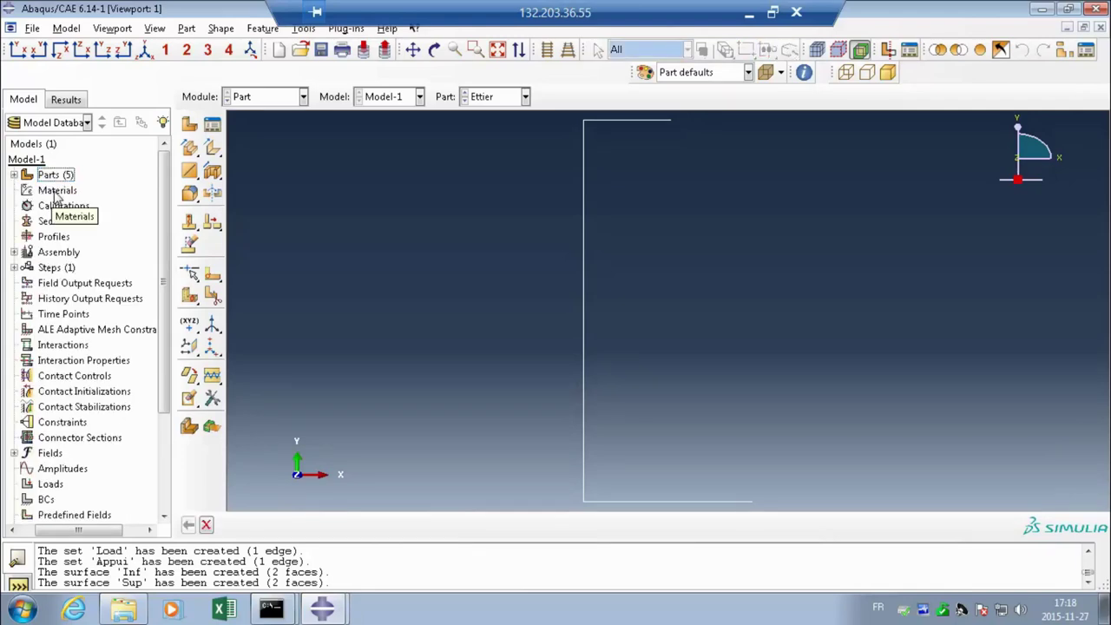
pyautogui.click(54, 193)
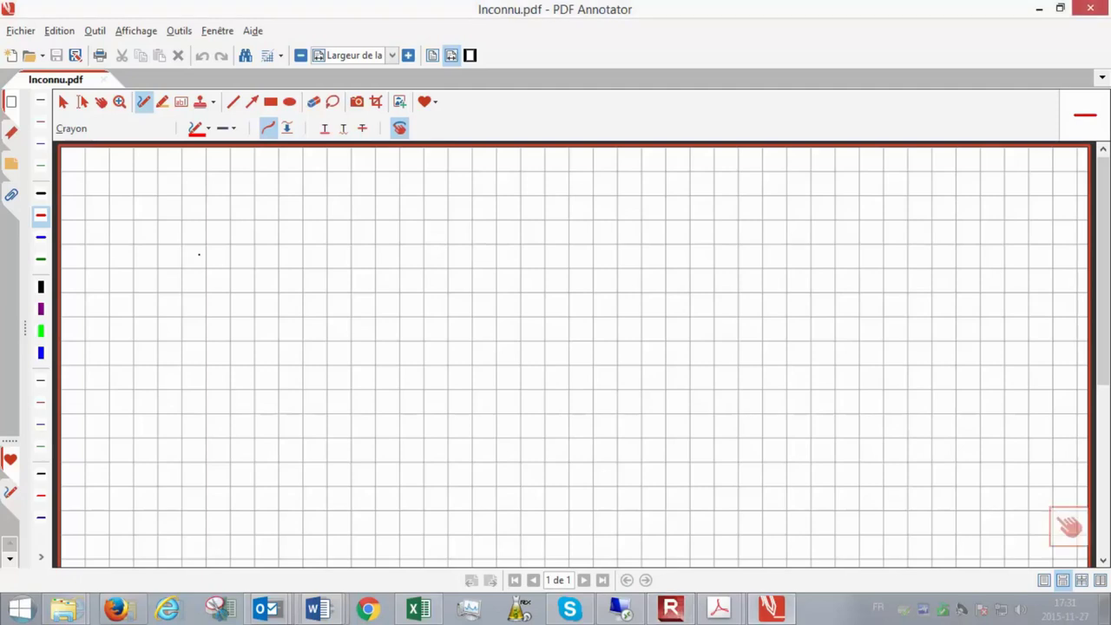
# Step: Switch to PDF Annotator and handwrite the column heading "Quantité" near the top of the grid page with the black pen
pyautogui.click(41, 193)
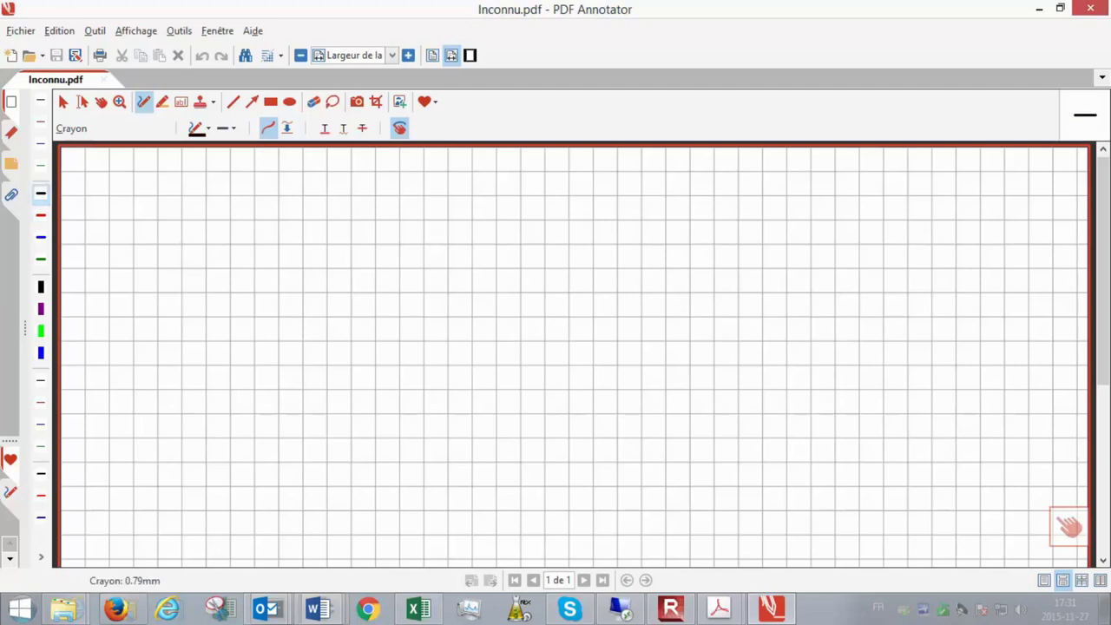
pyautogui.click(118, 167)
pyautogui.moveTo(127, 169)
pyautogui.mouseDown()
pyautogui.moveTo(124, 205)
pyautogui.moveTo(129, 167)
pyautogui.moveTo(118, 193)
pyautogui.moveTo(144, 211)
pyautogui.moveTo(172, 194)
pyautogui.moveTo(250, 209)
pyautogui.mouseUp()
pyautogui.moveTo(261, 164); pyautogui.dragTo(271, 208)
pyautogui.moveTo(257, 197)
pyautogui.mouseDown()
pyautogui.moveTo(285, 193)
pyautogui.moveTo(335, 212)
pyautogui.mouseUp()
pyautogui.moveTo(338, 168)
pyautogui.mouseDown()
pyautogui.moveTo(334, 214)
pyautogui.moveTo(353, 196)
pyautogui.moveTo(385, 193)
pyautogui.moveTo(389, 210)
pyautogui.moveTo(392, 172)
pyautogui.mouseUp()
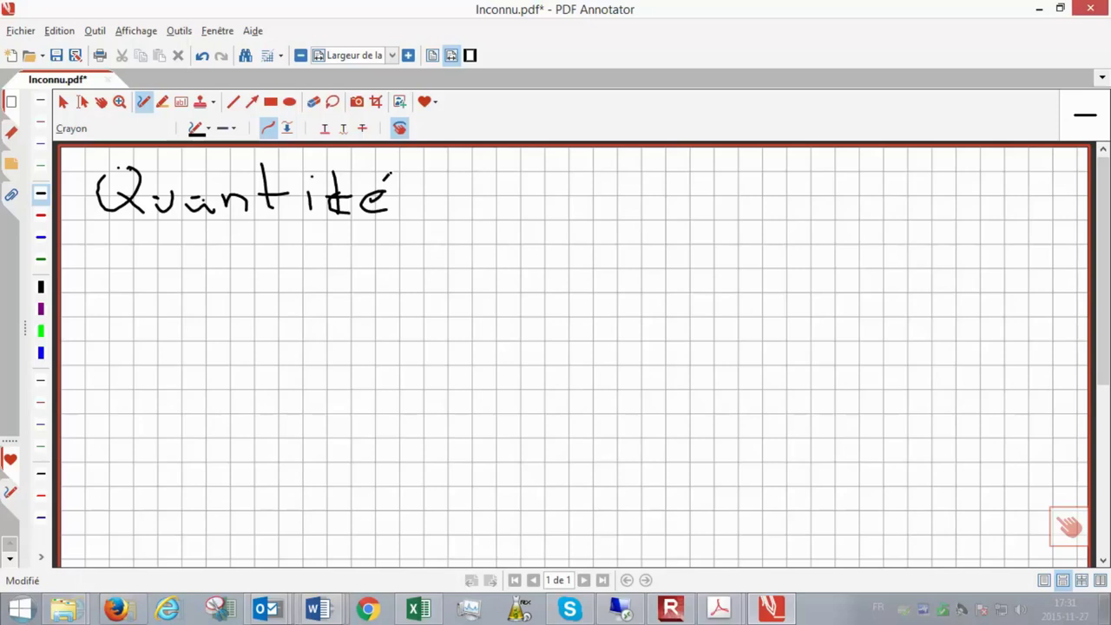
# Step: Handwrite the quantities "Longueur" and "Force" below each other under the "Quantité" heading
pyautogui.moveTo(150, 241)
pyautogui.mouseDown()
pyautogui.moveTo(150, 256)
pyautogui.moveTo(179, 274)
pyautogui.moveTo(205, 262)
pyautogui.mouseUp()
pyautogui.moveTo(216, 258)
pyautogui.mouseDown()
pyautogui.moveTo(218, 273)
pyautogui.moveTo(234, 272)
pyautogui.mouseUp()
pyautogui.moveTo(260, 257)
pyautogui.mouseDown()
pyautogui.moveTo(247, 266)
pyautogui.moveTo(265, 260)
pyautogui.moveTo(259, 290)
pyautogui.moveTo(328, 270)
pyautogui.mouseUp()
pyautogui.moveTo(340, 256); pyautogui.dragTo(359, 271)
pyautogui.moveTo(369, 269); pyautogui.dragTo(387, 255)
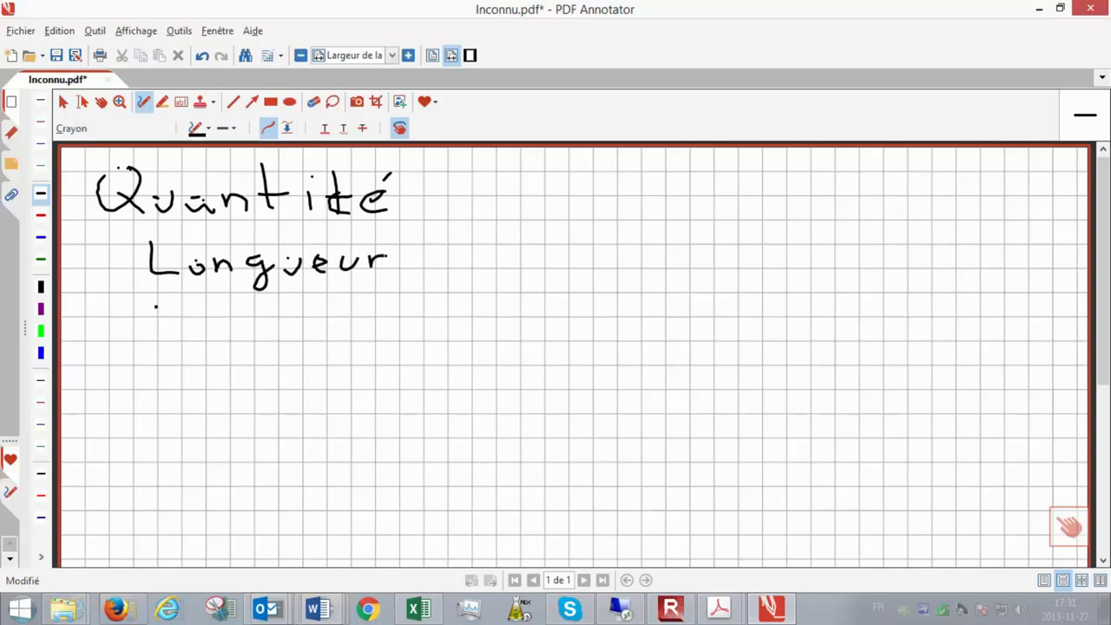
pyautogui.moveTo(156, 307); pyautogui.dragTo(156, 335)
pyautogui.moveTo(149, 305)
pyautogui.mouseDown()
pyautogui.moveTo(157, 332)
pyautogui.moveTo(178, 307)
pyautogui.moveTo(178, 319)
pyautogui.moveTo(224, 329)
pyautogui.moveTo(236, 317)
pyautogui.moveTo(259, 331)
pyautogui.moveTo(288, 330)
pyautogui.mouseUp()
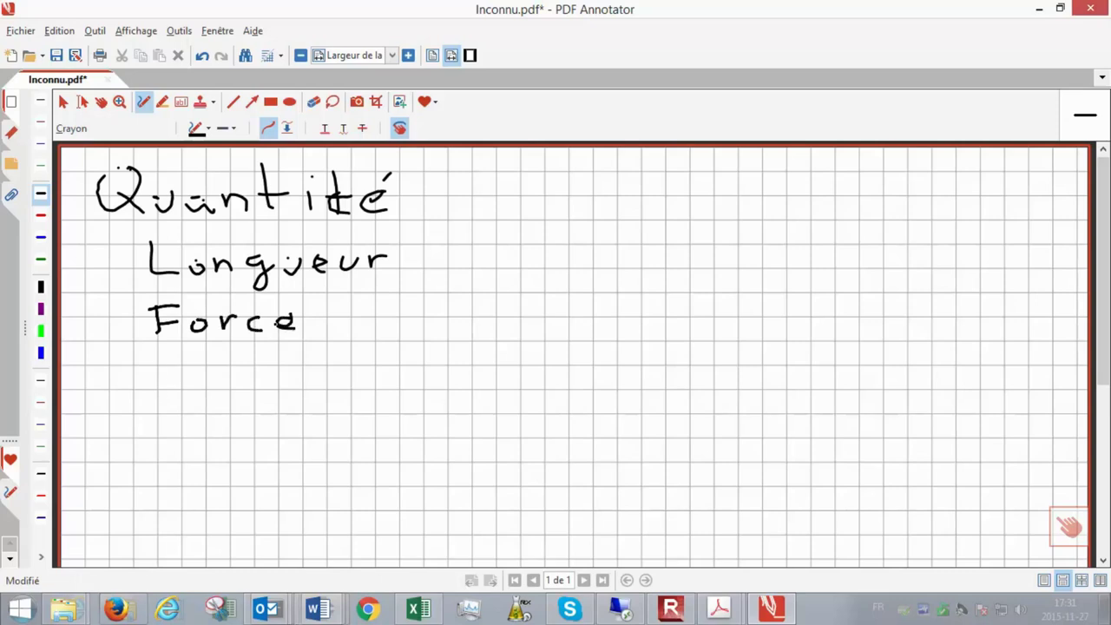
# Step: Handwrite the quantities "Masse" and "Temps" below "Force"
pyautogui.moveTo(160, 399)
pyautogui.mouseDown()
pyautogui.moveTo(179, 364)
pyautogui.moveTo(183, 394)
pyautogui.mouseUp()
pyautogui.moveTo(212, 376)
pyautogui.mouseDown()
pyautogui.moveTo(256, 380)
pyautogui.moveTo(262, 394)
pyautogui.moveTo(295, 392)
pyautogui.mouseUp()
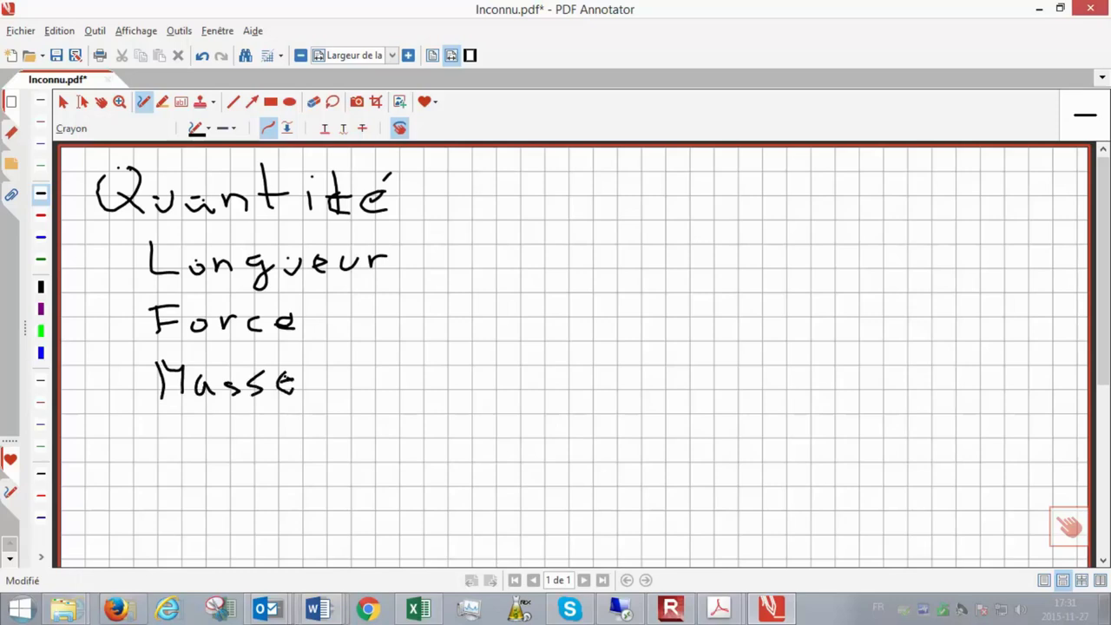
pyautogui.moveTo(156, 415); pyautogui.dragTo(208, 417)
pyautogui.moveTo(180, 418)
pyautogui.mouseDown()
pyautogui.moveTo(206, 416)
pyautogui.moveTo(180, 449)
pyautogui.moveTo(212, 446)
pyautogui.mouseUp()
pyautogui.moveTo(233, 447)
pyautogui.mouseDown()
pyautogui.moveTo(253, 436)
pyautogui.moveTo(278, 444)
pyautogui.mouseUp()
pyautogui.moveTo(306, 433); pyautogui.dragTo(295, 465)
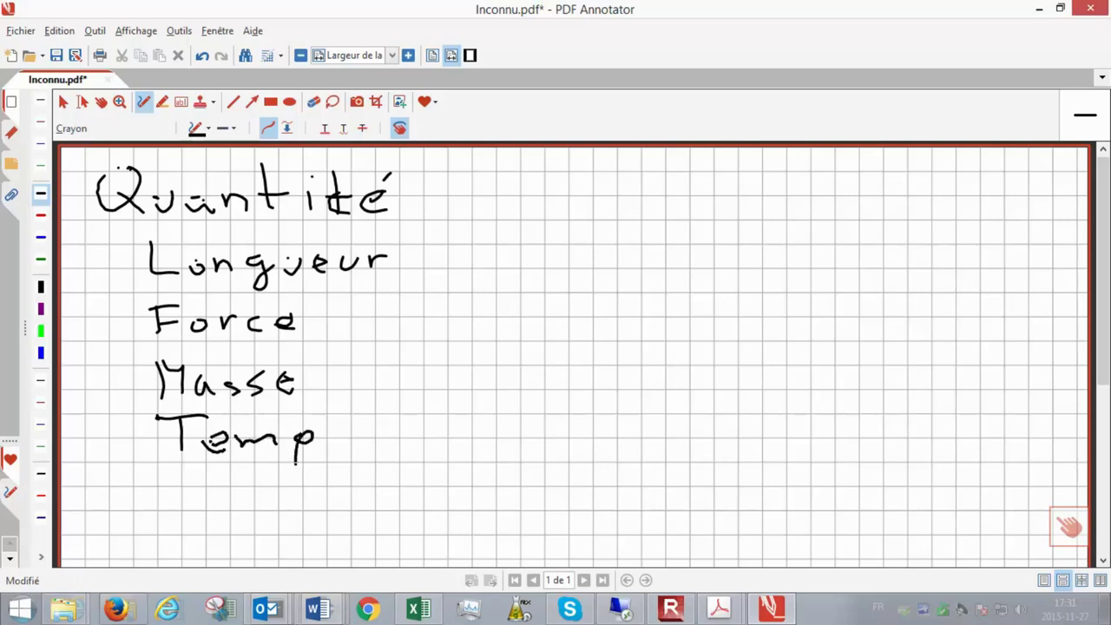
pyautogui.moveTo(346, 432); pyautogui.dragTo(333, 449)
# Step: Handwrite the quantity "Contrainte" below "Temps"
pyautogui.moveTo(167, 473)
pyautogui.mouseDown()
pyautogui.moveTo(158, 496)
pyautogui.moveTo(199, 480)
pyautogui.moveTo(243, 493)
pyautogui.mouseUp()
pyautogui.click(224, 480)
pyautogui.click(224, 489)
pyautogui.moveTo(259, 463)
pyautogui.mouseDown()
pyautogui.moveTo(260, 496)
pyautogui.moveTo(273, 482)
pyautogui.mouseUp()
pyautogui.moveTo(278, 498); pyautogui.dragTo(302, 483)
pyautogui.moveTo(322, 479)
pyautogui.mouseDown()
pyautogui.moveTo(310, 492)
pyautogui.moveTo(350, 493)
pyautogui.mouseUp()
pyautogui.moveTo(359, 493)
pyautogui.mouseDown()
pyautogui.moveTo(392, 461)
pyautogui.moveTo(393, 491)
pyautogui.moveTo(423, 491)
pyautogui.mouseUp()
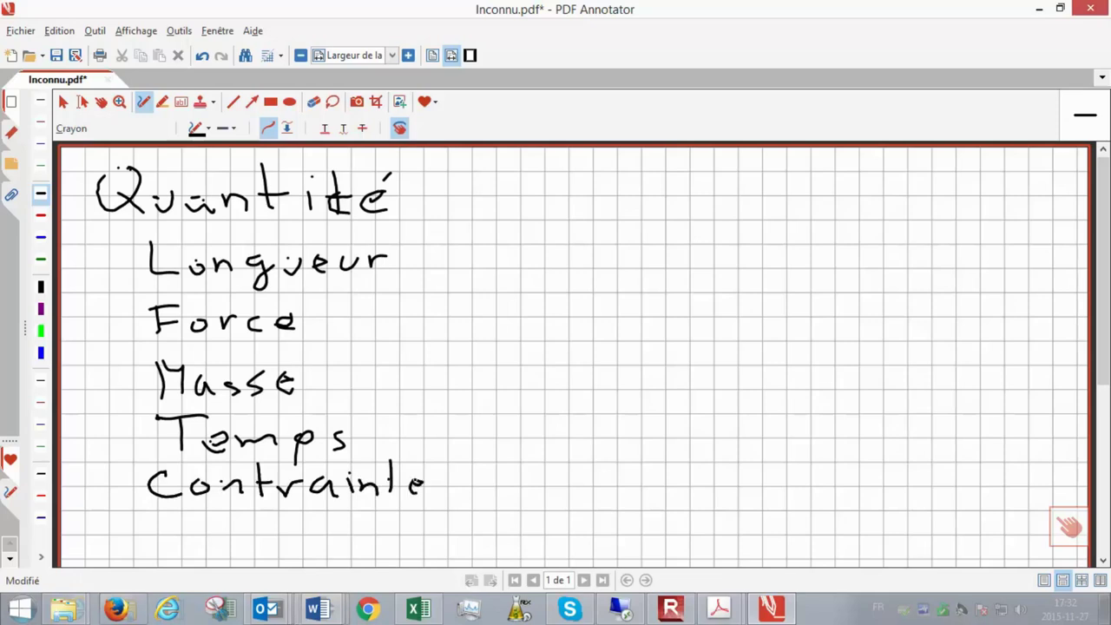
# Step: Handwrite the quantities "Energie" and "Densité" below "Contrainte" to end the list
pyautogui.moveTo(172, 512); pyautogui.dragTo(172, 538)
pyautogui.moveTo(173, 512); pyautogui.dragTo(196, 512)
pyautogui.moveTo(174, 538)
pyautogui.mouseDown()
pyautogui.moveTo(201, 535)
pyautogui.moveTo(200, 523)
pyautogui.moveTo(242, 536)
pyautogui.moveTo(256, 518)
pyautogui.moveTo(274, 534)
pyautogui.moveTo(316, 519)
pyautogui.moveTo(321, 552)
pyautogui.mouseUp()
pyautogui.moveTo(359, 521)
pyautogui.mouseDown()
pyautogui.moveTo(359, 536)
pyautogui.moveTo(392, 535)
pyautogui.mouseUp()
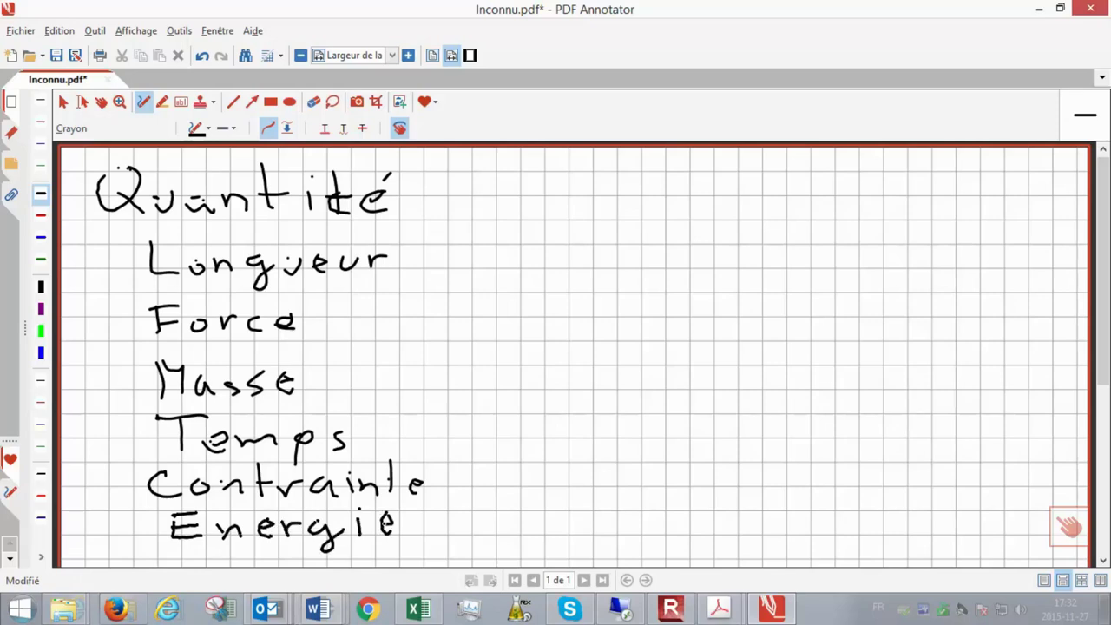
pyautogui.moveTo(196, 543)
pyautogui.mouseDown()
pyautogui.moveTo(196, 564)
pyautogui.moveTo(326, 567)
pyautogui.moveTo(366, 553)
pyautogui.moveTo(392, 564)
pyautogui.mouseUp()
# Step: Draw the table grid with a horizontal line under the heading row and three vertical column separators beside the quantities
pyautogui.moveTo(475, 163); pyautogui.dragTo(480, 540)
pyautogui.moveTo(84, 230); pyautogui.dragTo(1057, 217)
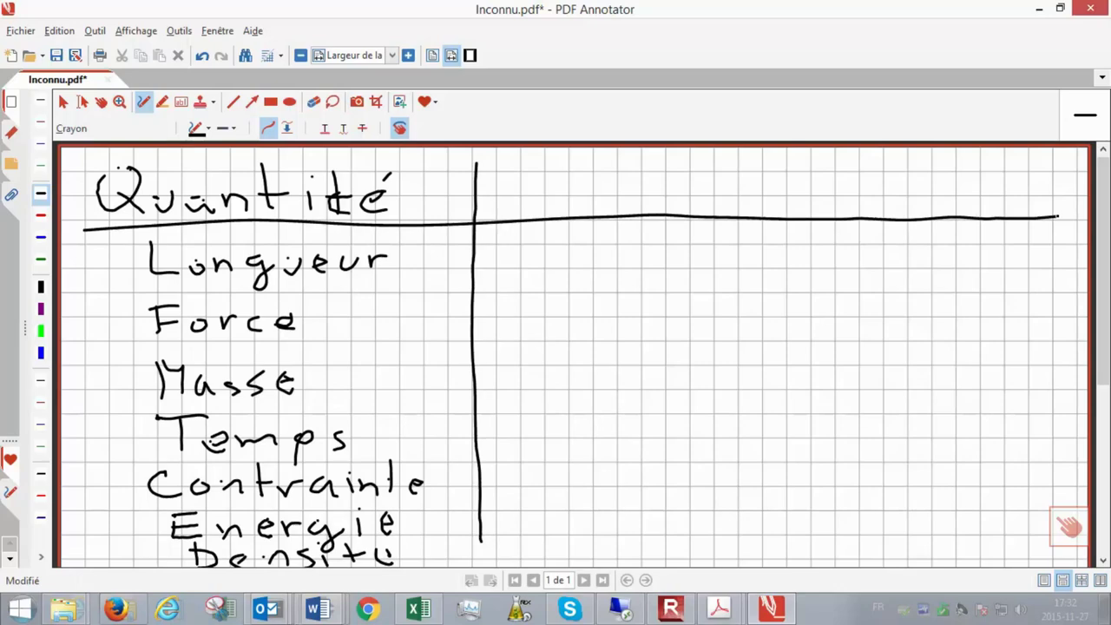
pyautogui.moveTo(628, 165); pyautogui.dragTo(626, 542)
pyautogui.moveTo(807, 161); pyautogui.dragTo(790, 552)
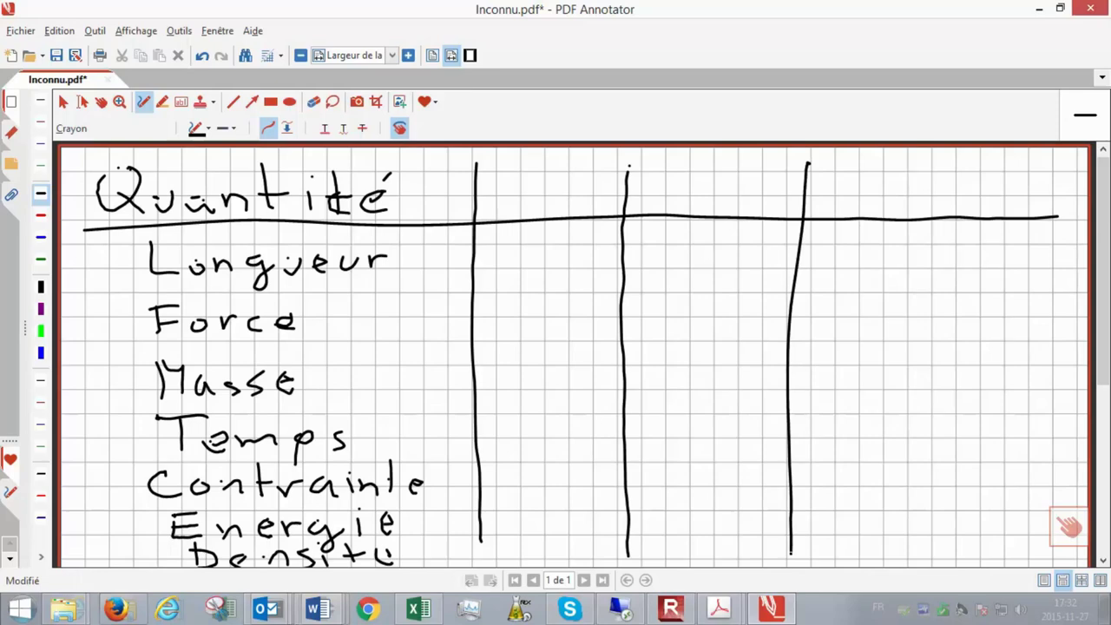
# Step: Head the second column "SI" and write m, N, kg and s for length, force, mass and time
pyautogui.moveTo(537, 175)
pyautogui.mouseDown()
pyautogui.moveTo(509, 205)
pyautogui.moveTo(568, 207)
pyautogui.moveTo(580, 176)
pyautogui.mouseUp()
pyautogui.moveTo(561, 209); pyautogui.dragTo(586, 209)
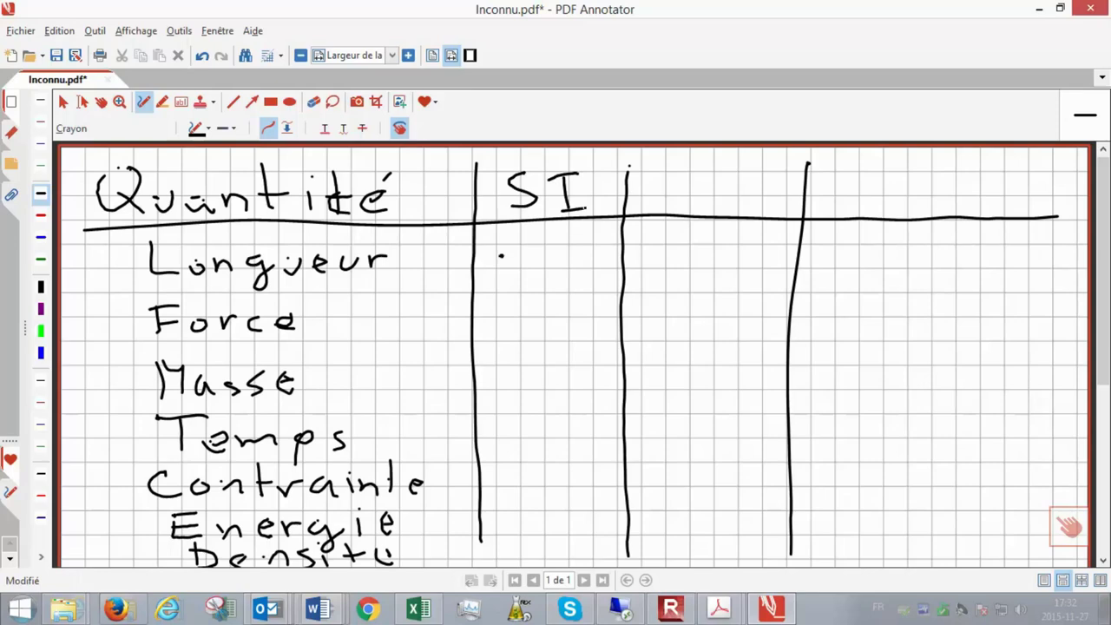
pyautogui.moveTo(512, 248); pyautogui.dragTo(554, 262)
pyautogui.moveTo(521, 338)
pyautogui.mouseDown()
pyautogui.moveTo(550, 330)
pyautogui.moveTo(548, 299)
pyautogui.mouseUp()
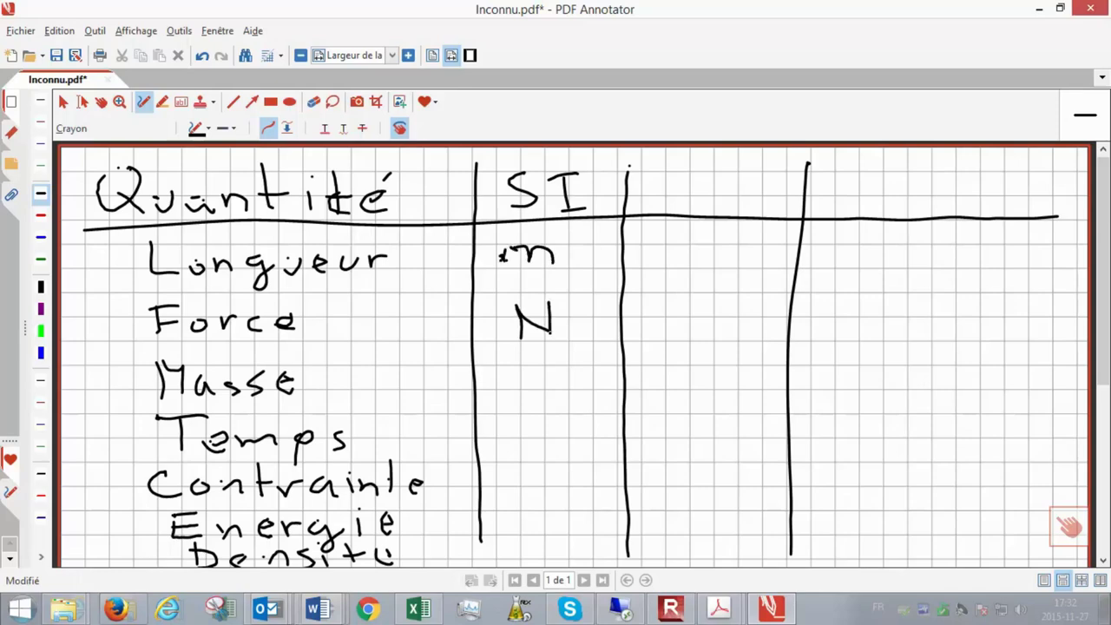
pyautogui.moveTo(517, 366)
pyautogui.mouseDown()
pyautogui.moveTo(566, 399)
pyautogui.moveTo(526, 422)
pyautogui.moveTo(524, 437)
pyautogui.mouseUp()
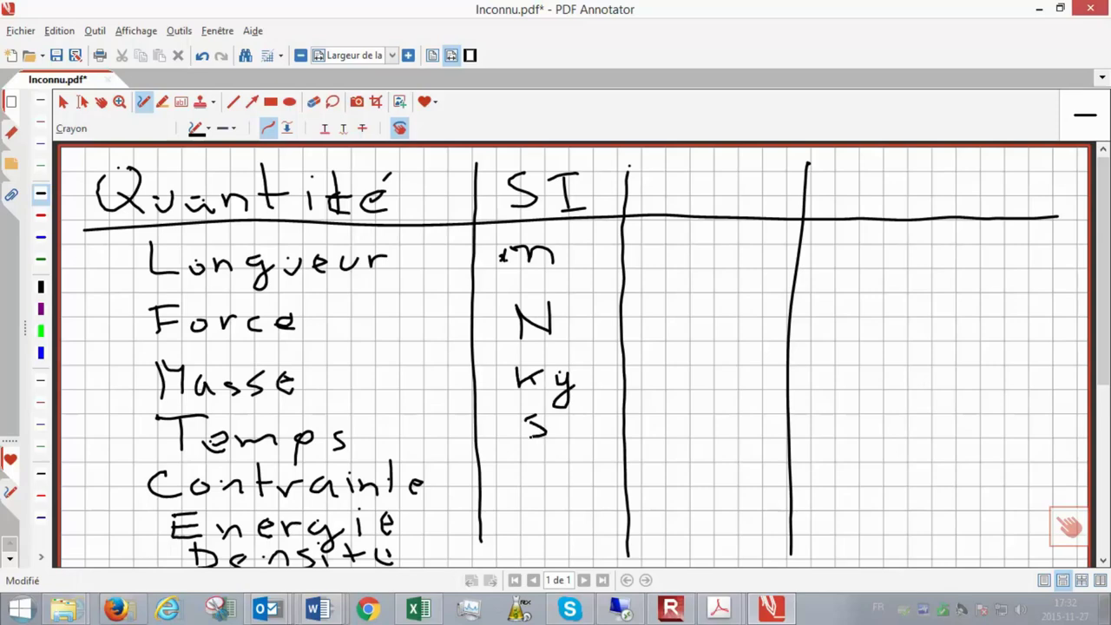
# Step: Write Pa (N/mm²) for stress, J for energy and kg/m³ for density in the SI column
pyautogui.moveTo(496, 455)
pyautogui.mouseDown()
pyautogui.moveTo(496, 479)
pyautogui.moveTo(506, 464)
pyautogui.moveTo(524, 484)
pyautogui.mouseUp()
pyautogui.click(518, 470)
pyautogui.rightClick(531, 450)
pyautogui.click(531, 458)
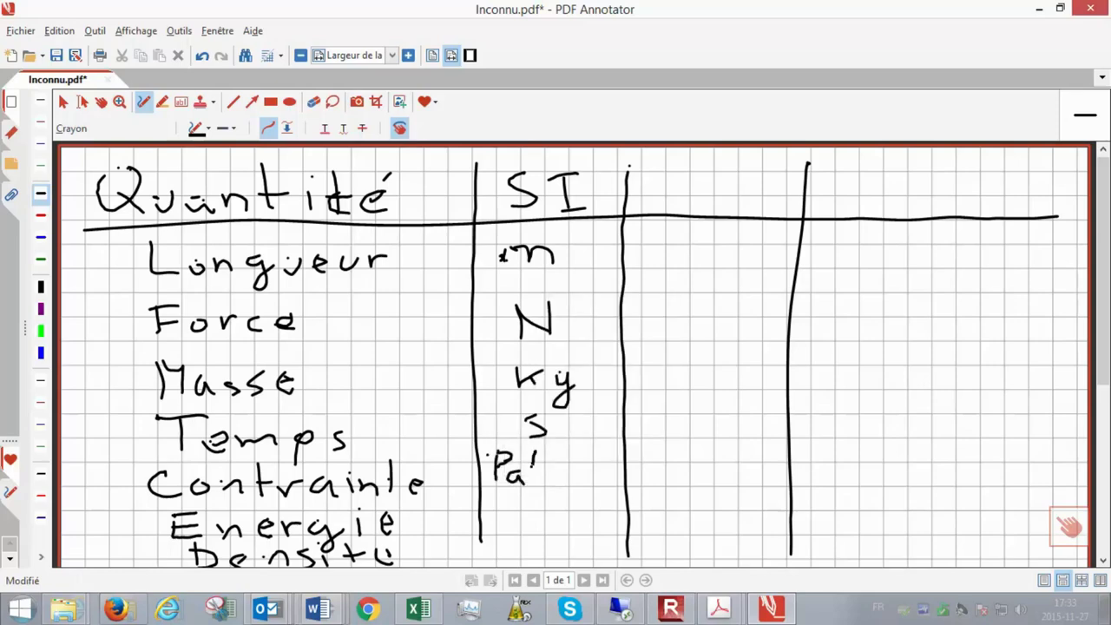
pyautogui.moveTo(550, 455)
pyautogui.mouseDown()
pyautogui.moveTo(549, 483)
pyautogui.moveTo(565, 480)
pyautogui.mouseUp()
pyautogui.moveTo(586, 454)
pyautogui.mouseDown()
pyautogui.moveTo(571, 486)
pyautogui.moveTo(611, 474)
pyautogui.moveTo(628, 486)
pyautogui.moveTo(643, 467)
pyautogui.moveTo(628, 469)
pyautogui.moveTo(645, 472)
pyautogui.mouseUp()
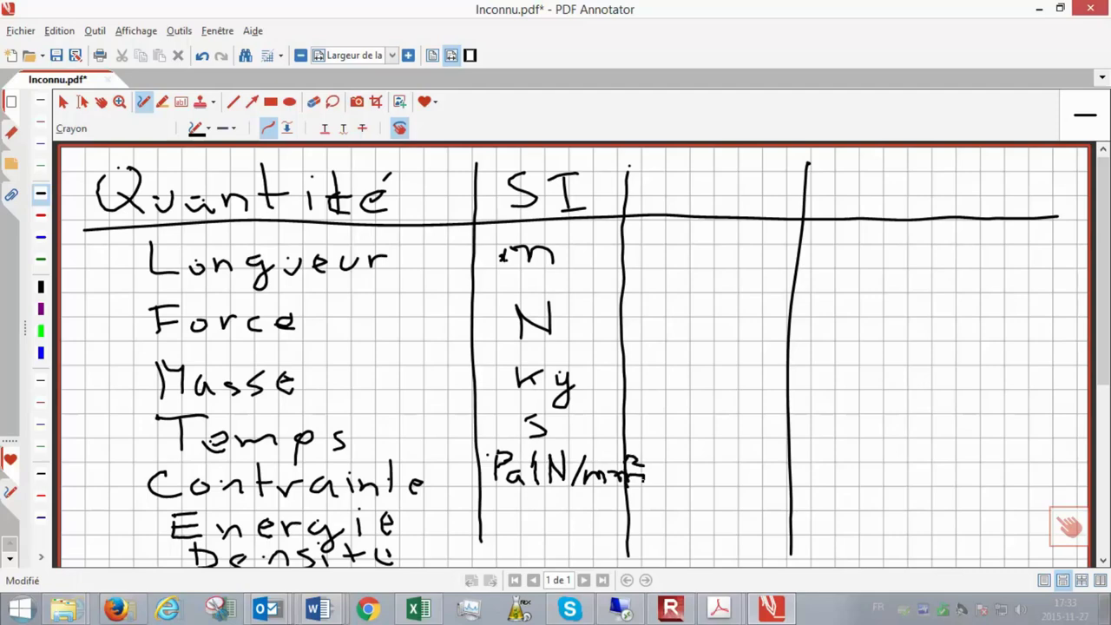
pyautogui.moveTo(524, 505)
pyautogui.mouseDown()
pyautogui.moveTo(545, 511)
pyautogui.moveTo(545, 529)
pyautogui.moveTo(518, 560)
pyautogui.moveTo(549, 566)
pyautogui.moveTo(536, 567)
pyautogui.mouseUp()
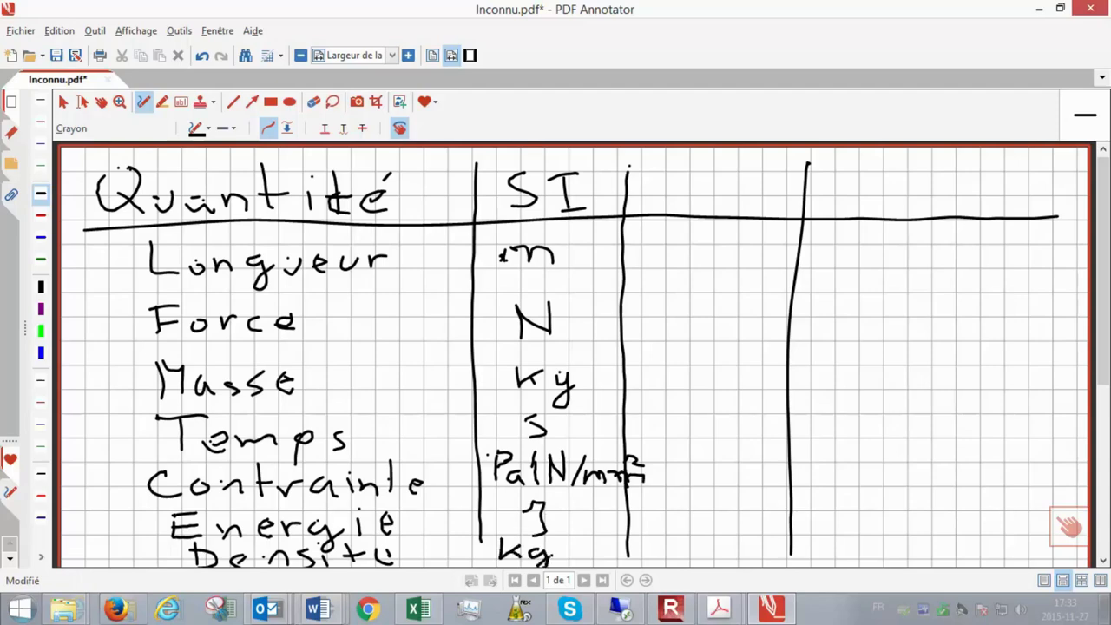
pyautogui.moveTo(578, 531)
pyautogui.mouseDown()
pyautogui.moveTo(561, 560)
pyautogui.moveTo(614, 550)
pyautogui.mouseUp()
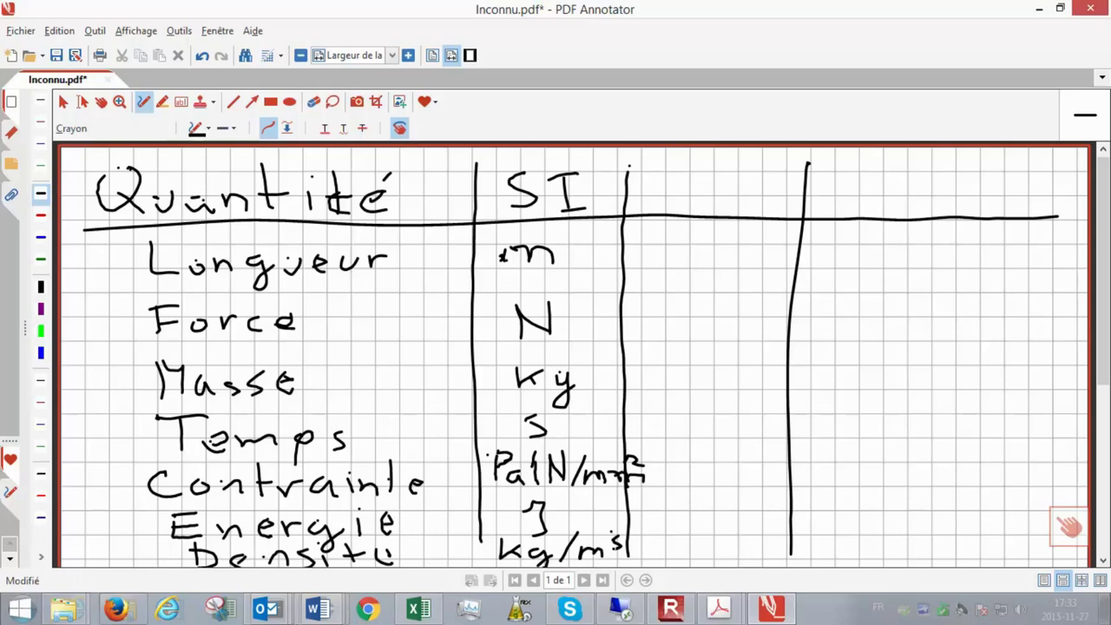
# Step: Head the third column "SI (mm)" and write mm as its length unit
pyautogui.moveTo(682, 171)
pyautogui.mouseDown()
pyautogui.moveTo(651, 179)
pyautogui.moveTo(649, 203)
pyautogui.mouseUp()
pyautogui.moveTo(690, 170); pyautogui.dragTo(717, 167)
pyautogui.moveTo(703, 170); pyautogui.dragTo(703, 208)
pyautogui.moveTo(691, 210)
pyautogui.mouseDown()
pyautogui.moveTo(730, 198)
pyautogui.moveTo(736, 211)
pyautogui.moveTo(800, 214)
pyautogui.mouseUp()
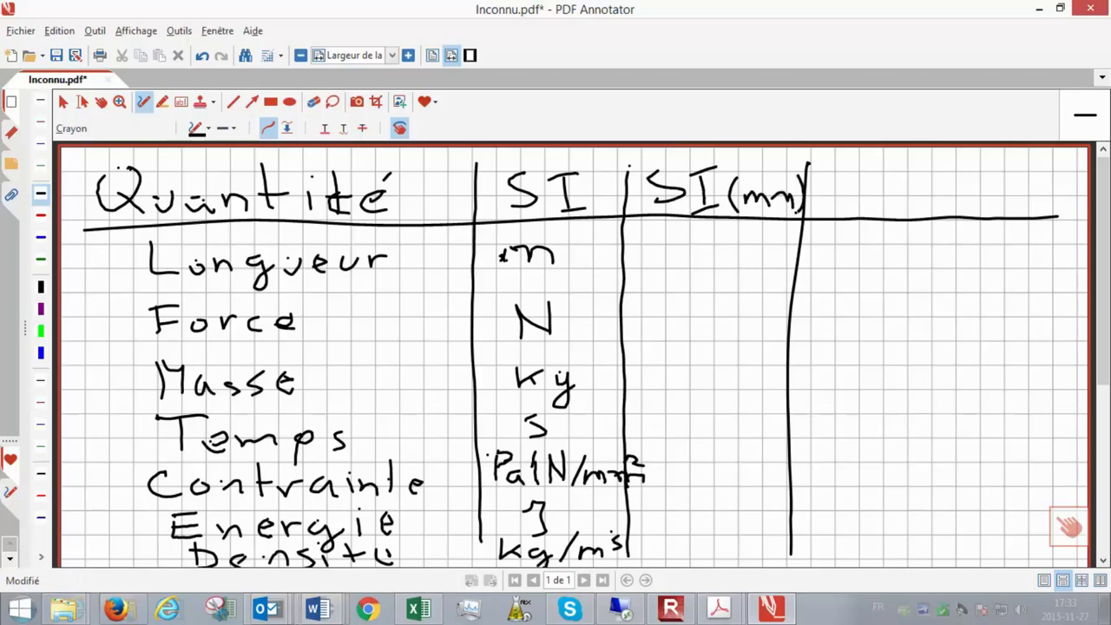
pyautogui.moveTo(676, 250); pyautogui.dragTo(726, 265)
pyautogui.moveTo(733, 253); pyautogui.dragTo(765, 262)
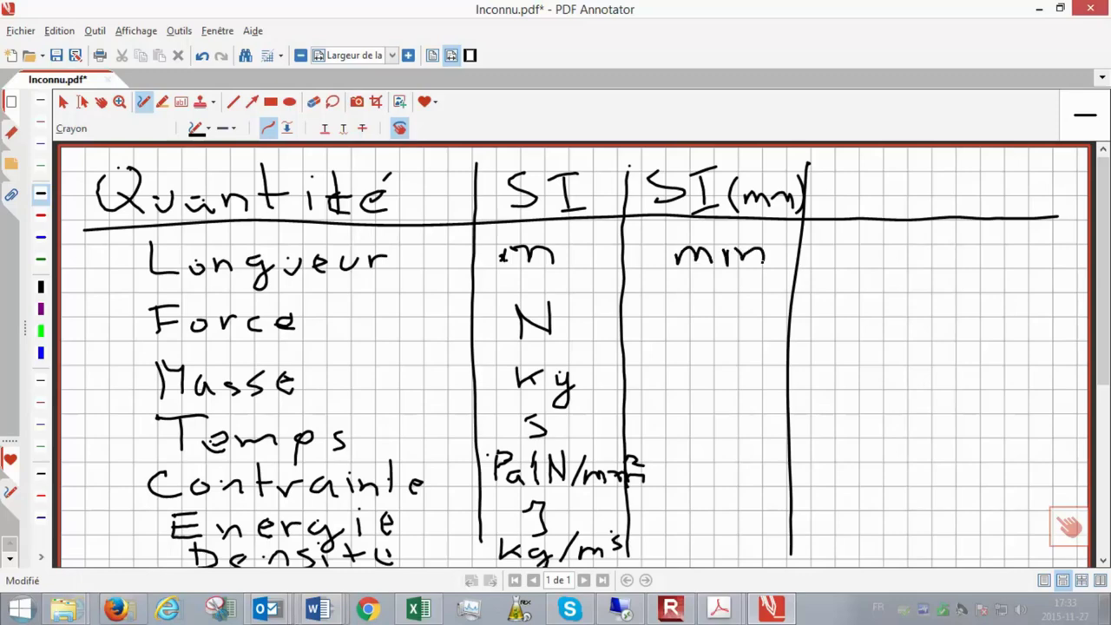
# Step: Write N for force and t (10³ kg) for mass in the SI (mm) column
pyautogui.moveTo(688, 303)
pyautogui.mouseDown()
pyautogui.moveTo(691, 338)
pyautogui.moveTo(711, 300)
pyautogui.mouseUp()
pyautogui.moveTo(644, 368); pyautogui.dragTo(657, 391)
pyautogui.moveTo(634, 380)
pyautogui.mouseDown()
pyautogui.moveTo(659, 377)
pyautogui.moveTo(678, 394)
pyautogui.mouseUp()
pyautogui.moveTo(698, 367)
pyautogui.mouseDown()
pyautogui.moveTo(698, 388)
pyautogui.moveTo(725, 379)
pyautogui.mouseUp()
pyautogui.moveTo(731, 360)
pyautogui.mouseDown()
pyautogui.moveTo(728, 377)
pyautogui.moveTo(763, 387)
pyautogui.moveTo(765, 402)
pyautogui.mouseUp()
pyautogui.moveTo(781, 361); pyautogui.dragTo(783, 401)
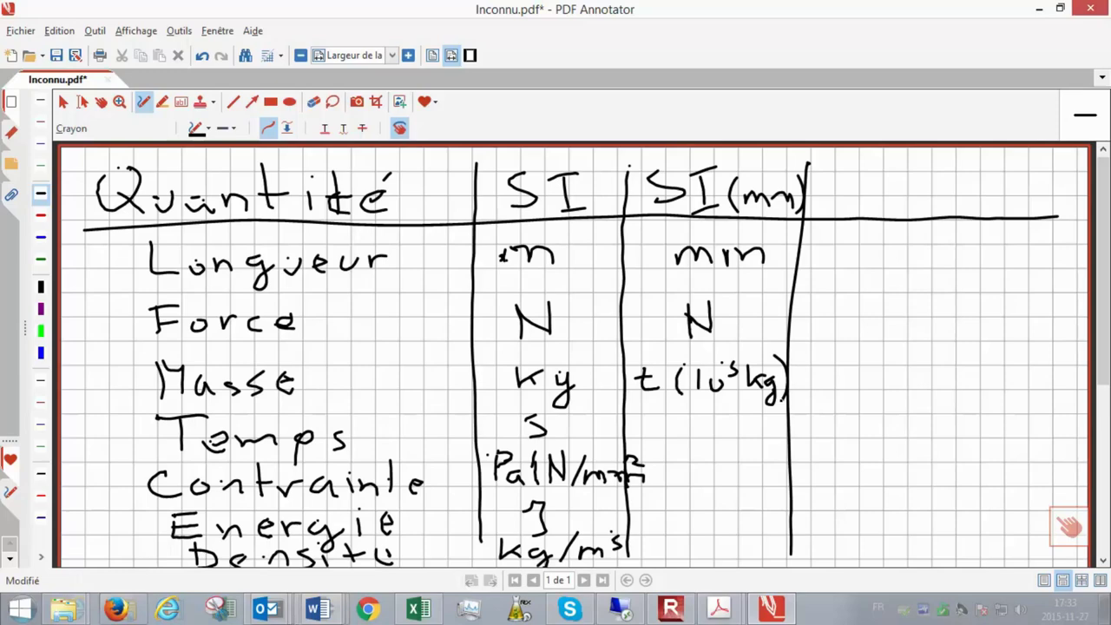
# Step: Write s for time and MPa for stress in the SI (mm) column
pyautogui.moveTo(715, 420); pyautogui.dragTo(702, 439)
pyautogui.moveTo(675, 461)
pyautogui.mouseDown()
pyautogui.moveTo(675, 487)
pyautogui.moveTo(694, 458)
pyautogui.moveTo(697, 484)
pyautogui.mouseUp()
pyautogui.moveTo(705, 483)
pyautogui.mouseDown()
pyautogui.moveTo(707, 472)
pyautogui.moveTo(731, 486)
pyautogui.mouseUp()
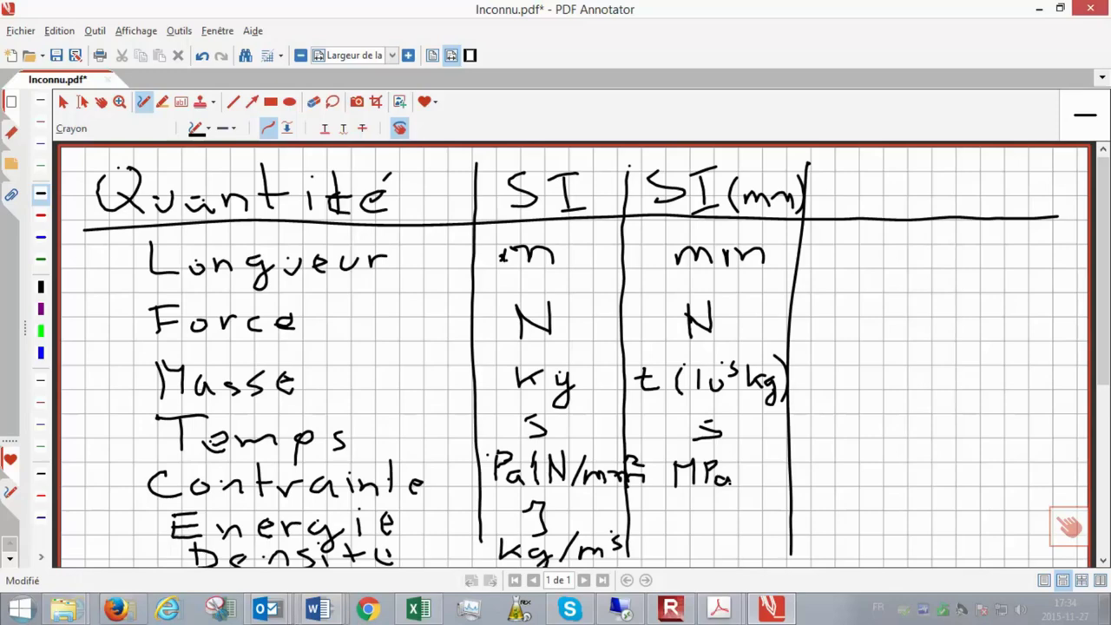
# Step: Erase the wrong N/mm² beside Pa in the SI column and write (N/m²) in its place
pyautogui.moveTo(546, 469); pyautogui.dragTo(630, 471)
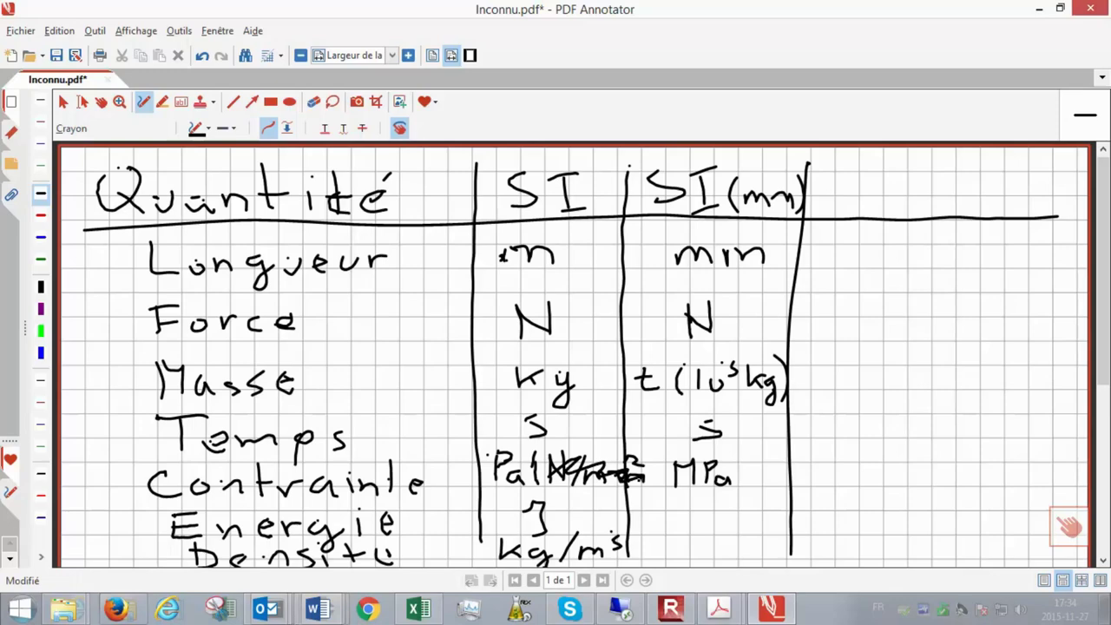
pyautogui.click(313, 102)
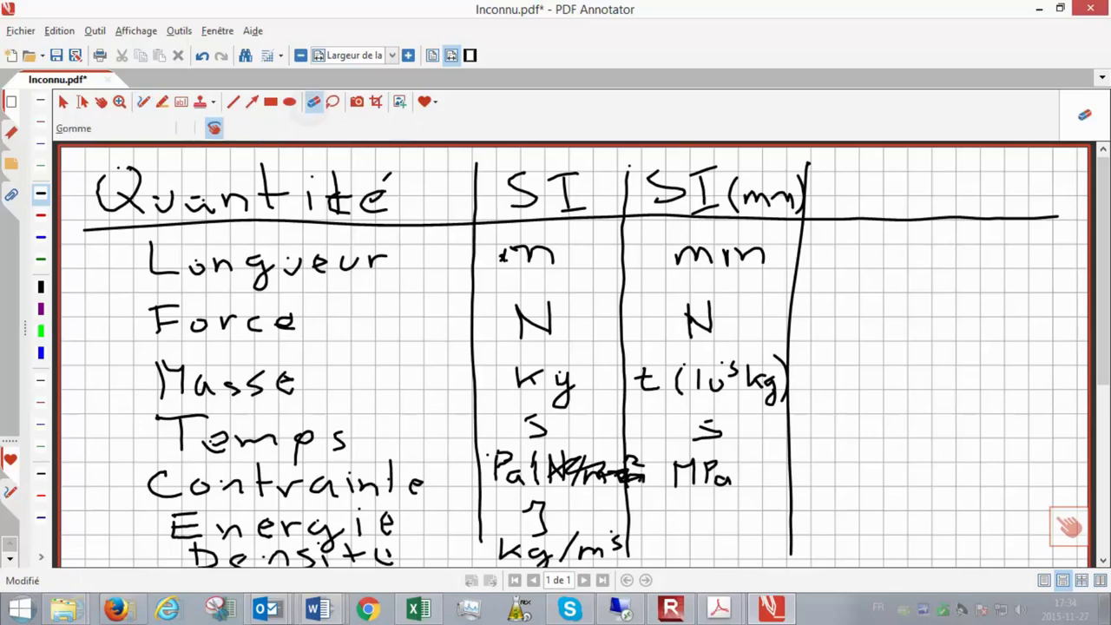
pyautogui.moveTo(556, 470); pyautogui.dragTo(645, 474)
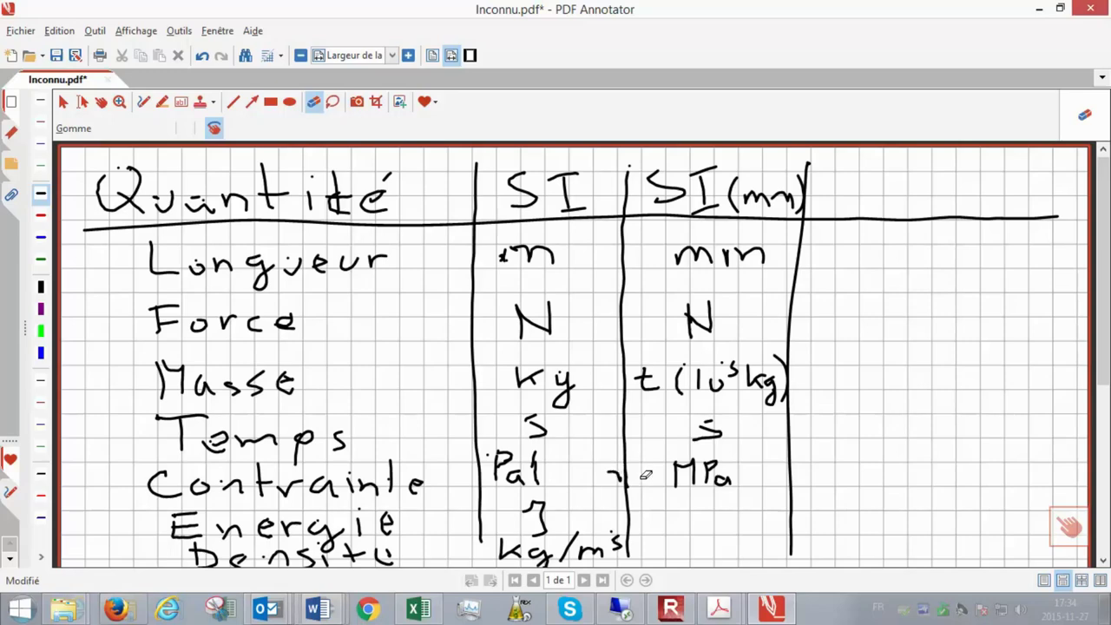
pyautogui.click(41, 193)
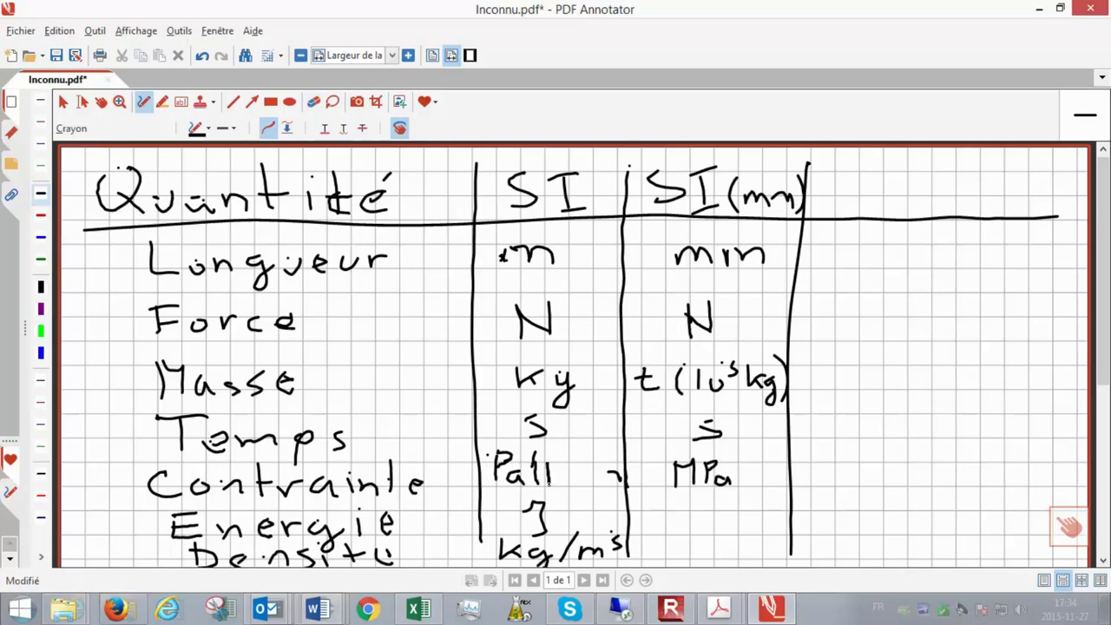
pyautogui.moveTo(552, 465)
pyautogui.mouseDown()
pyautogui.moveTo(564, 479)
pyautogui.moveTo(566, 457)
pyautogui.moveTo(580, 473)
pyautogui.moveTo(570, 501)
pyautogui.moveTo(616, 491)
pyautogui.moveTo(614, 461)
pyautogui.moveTo(619, 476)
pyautogui.mouseUp()
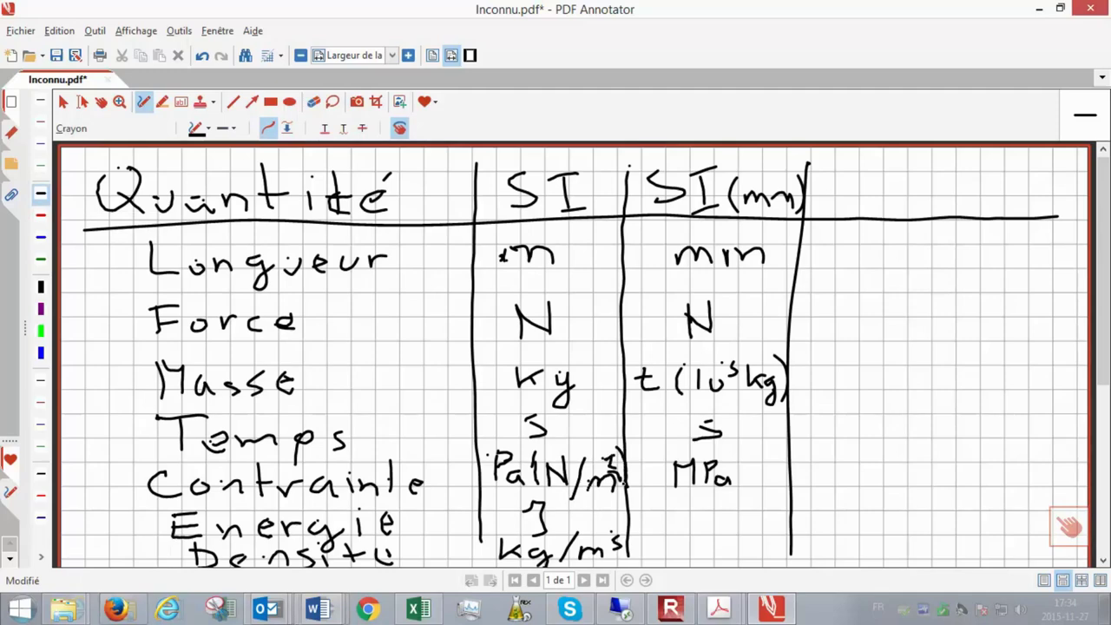
# Step: Complete the SI (mm) column with (N/mm²) beside MPa, mJ (10⁻³ J) for energy and t/mm³ for density
pyautogui.click(762, 469)
pyautogui.moveTo(754, 458)
pyautogui.mouseDown()
pyautogui.moveTo(748, 489)
pyautogui.moveTo(778, 460)
pyautogui.moveTo(783, 490)
pyautogui.moveTo(852, 476)
pyautogui.moveTo(851, 490)
pyautogui.mouseUp()
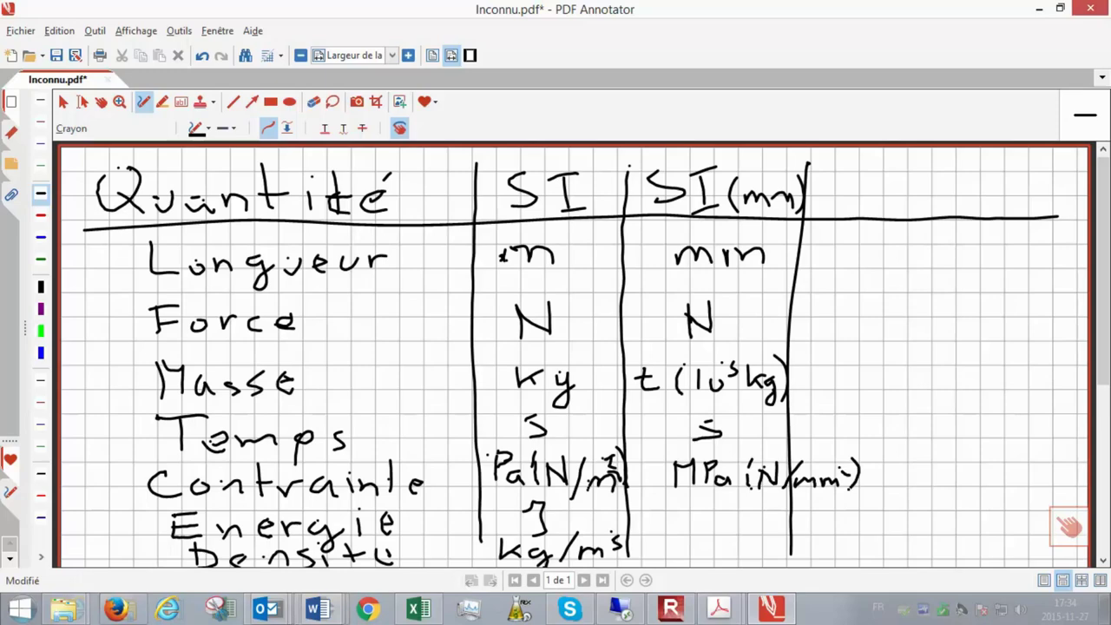
pyautogui.moveTo(644, 524)
pyautogui.mouseDown()
pyautogui.moveTo(742, 524)
pyautogui.moveTo(777, 500)
pyautogui.mouseUp()
pyautogui.moveTo(779, 495)
pyautogui.mouseDown()
pyautogui.moveTo(777, 513)
pyautogui.moveTo(817, 499)
pyautogui.moveTo(813, 524)
pyautogui.moveTo(802, 524)
pyautogui.mouseUp()
pyautogui.moveTo(822, 496); pyautogui.dragTo(824, 515)
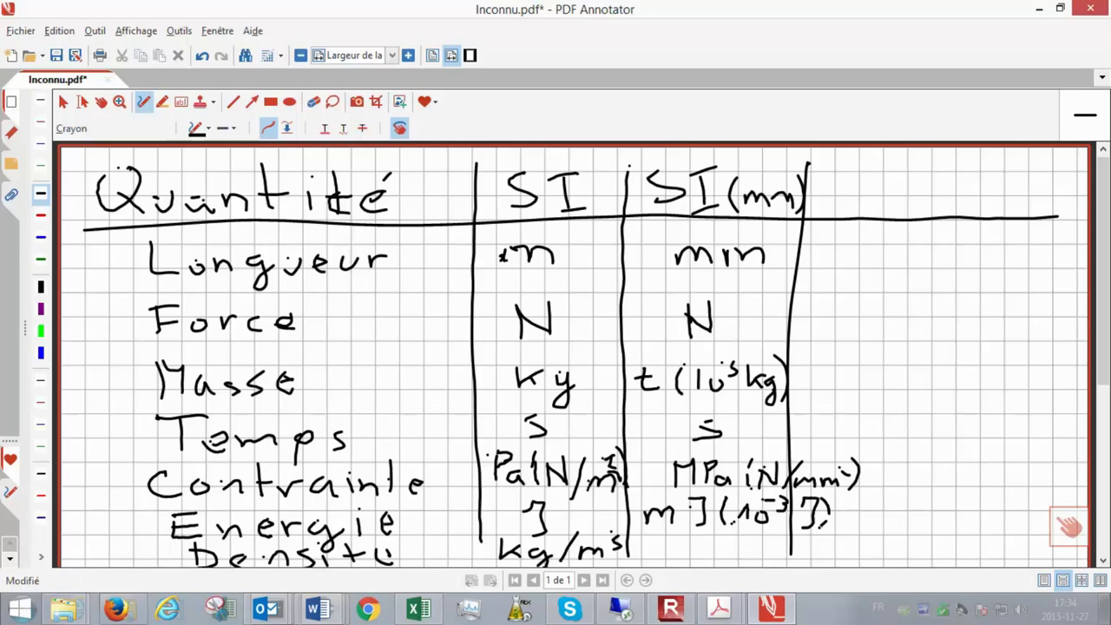
pyautogui.moveTo(658, 539)
pyautogui.mouseDown()
pyautogui.moveTo(676, 559)
pyautogui.moveTo(726, 546)
pyautogui.moveTo(752, 559)
pyautogui.moveTo(778, 539)
pyautogui.moveTo(719, 543)
pyautogui.moveTo(708, 561)
pyautogui.moveTo(721, 543)
pyautogui.mouseUp()
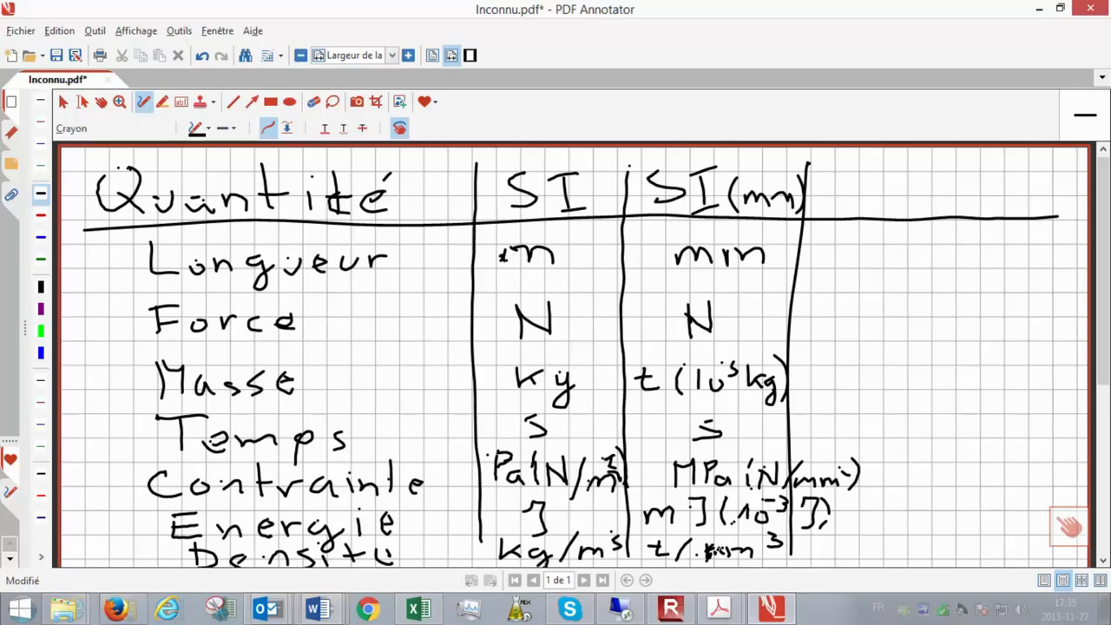
# Step: Head the last column of the unit table with an asterisk and write m for length and kN for force
pyautogui.moveTo(939, 177)
pyautogui.mouseDown()
pyautogui.moveTo(956, 191)
pyautogui.moveTo(935, 198)
pyautogui.mouseUp()
pyautogui.moveTo(927, 188); pyautogui.dragTo(967, 184)
pyautogui.moveTo(913, 248)
pyautogui.mouseDown()
pyautogui.moveTo(935, 266)
pyautogui.moveTo(949, 248)
pyautogui.moveTo(953, 266)
pyautogui.mouseUp()
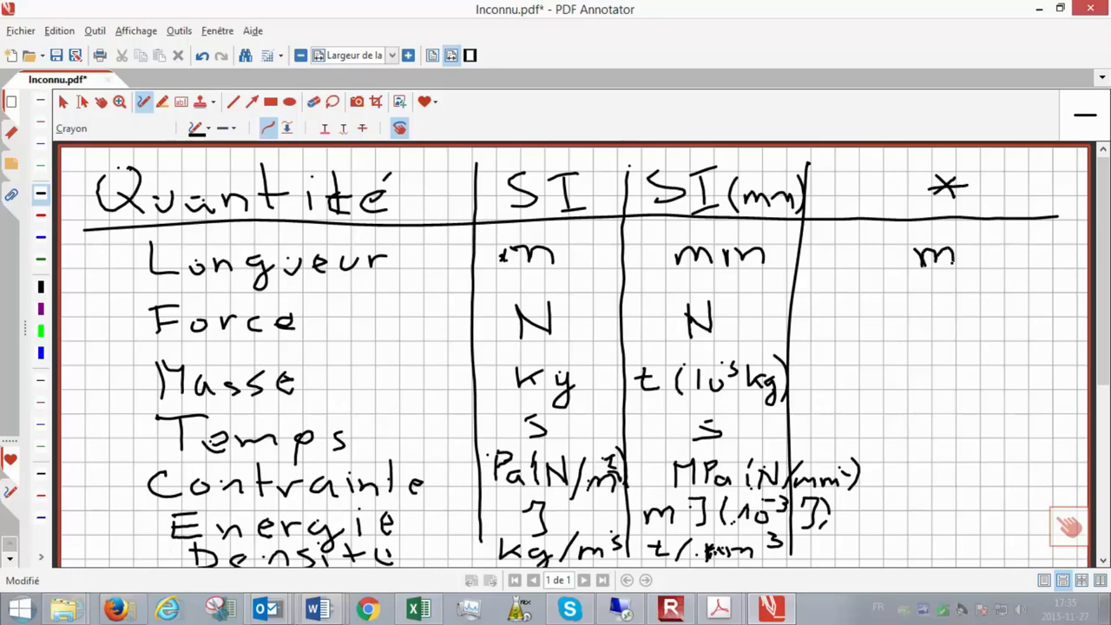
pyautogui.moveTo(905, 295); pyautogui.dragTo(927, 330)
pyautogui.moveTo(932, 330)
pyautogui.mouseDown()
pyautogui.moveTo(961, 328)
pyautogui.moveTo(963, 296)
pyautogui.mouseUp()
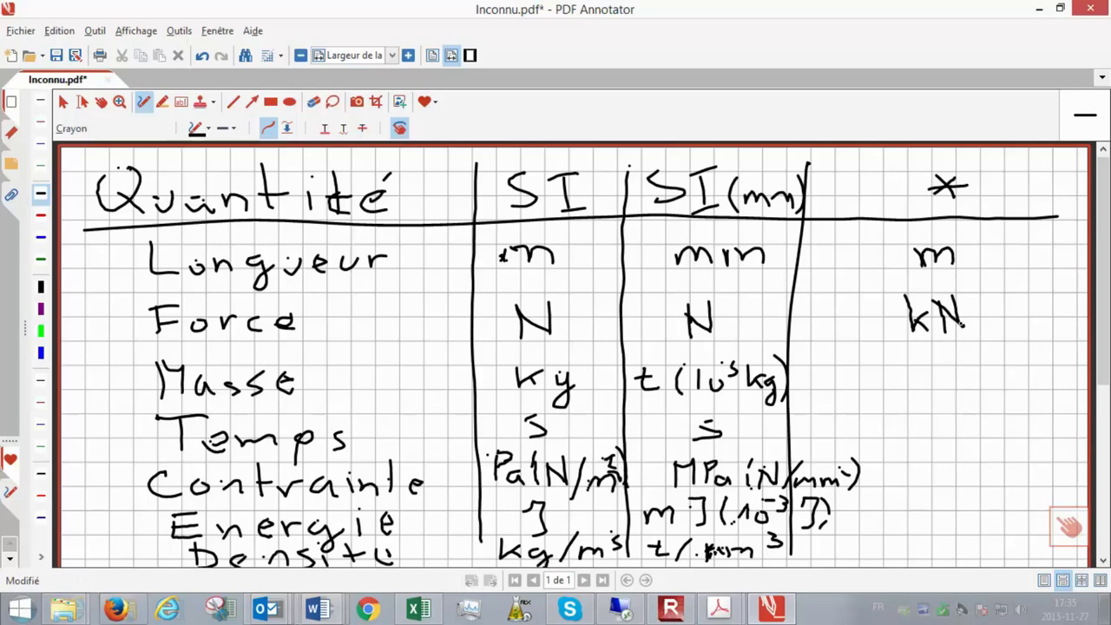
# Step: Write t for mass, s for time and kPa with kN/m² for stress in the asterisk column
pyautogui.moveTo(926, 365); pyautogui.dragTo(940, 389)
pyautogui.moveTo(909, 377); pyautogui.dragTo(937, 374)
pyautogui.moveTo(926, 420); pyautogui.dragTo(911, 439)
pyautogui.moveTo(899, 462)
pyautogui.mouseDown()
pyautogui.moveTo(896, 488)
pyautogui.moveTo(981, 478)
pyautogui.moveTo(991, 464)
pyautogui.mouseUp()
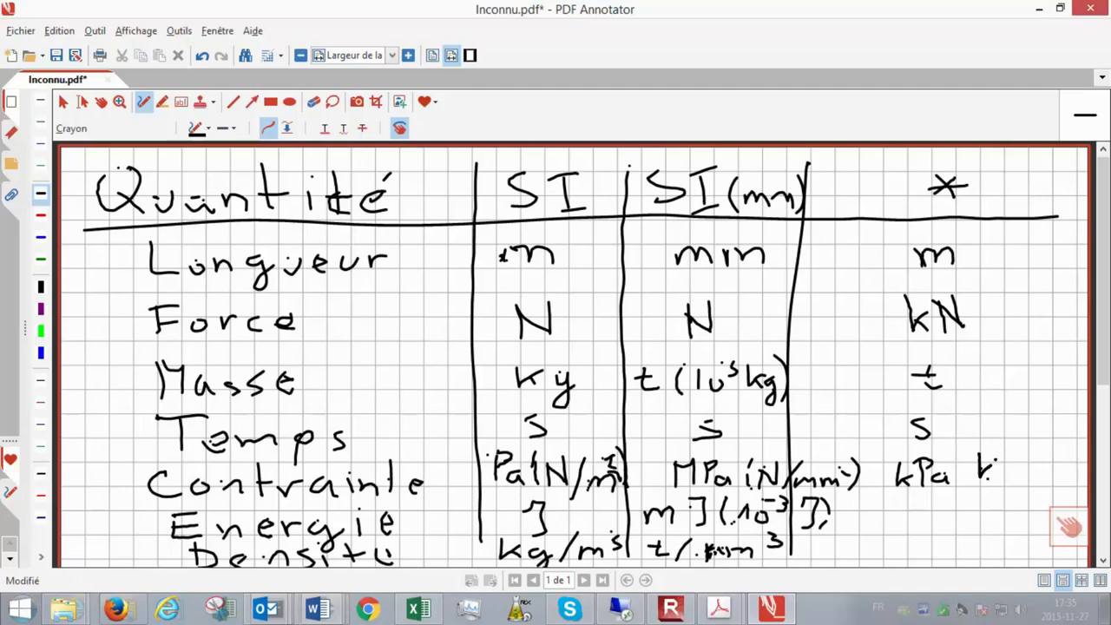
pyautogui.moveTo(991, 465)
pyautogui.mouseDown()
pyautogui.moveTo(1001, 477)
pyautogui.moveTo(1015, 463)
pyautogui.moveTo(1022, 487)
pyautogui.moveTo(1072, 470)
pyautogui.mouseUp()
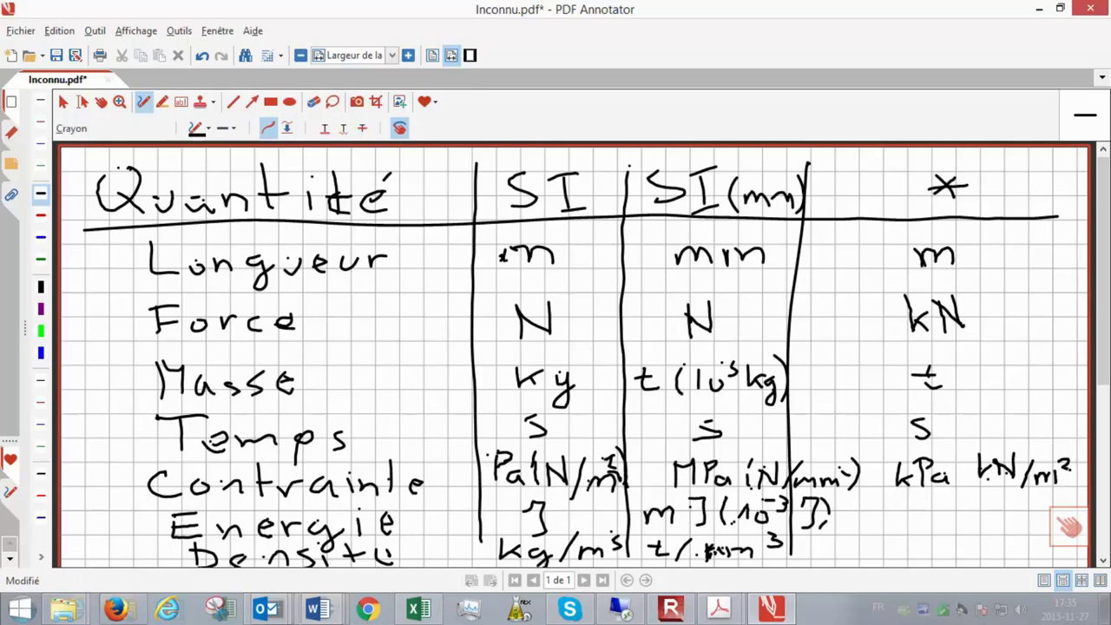
# Step: Complete the asterisk column with kJ for energy and t/m³ for density
pyautogui.moveTo(901, 498)
pyautogui.mouseDown()
pyautogui.moveTo(922, 524)
pyautogui.moveTo(944, 498)
pyautogui.moveTo(934, 524)
pyautogui.mouseUp()
pyautogui.moveTo(892, 531)
pyautogui.mouseDown()
pyautogui.moveTo(890, 548)
pyautogui.moveTo(902, 536)
pyautogui.moveTo(913, 555)
pyautogui.moveTo(971, 548)
pyautogui.mouseUp()
pyautogui.moveTo(979, 529); pyautogui.dragTo(986, 547)
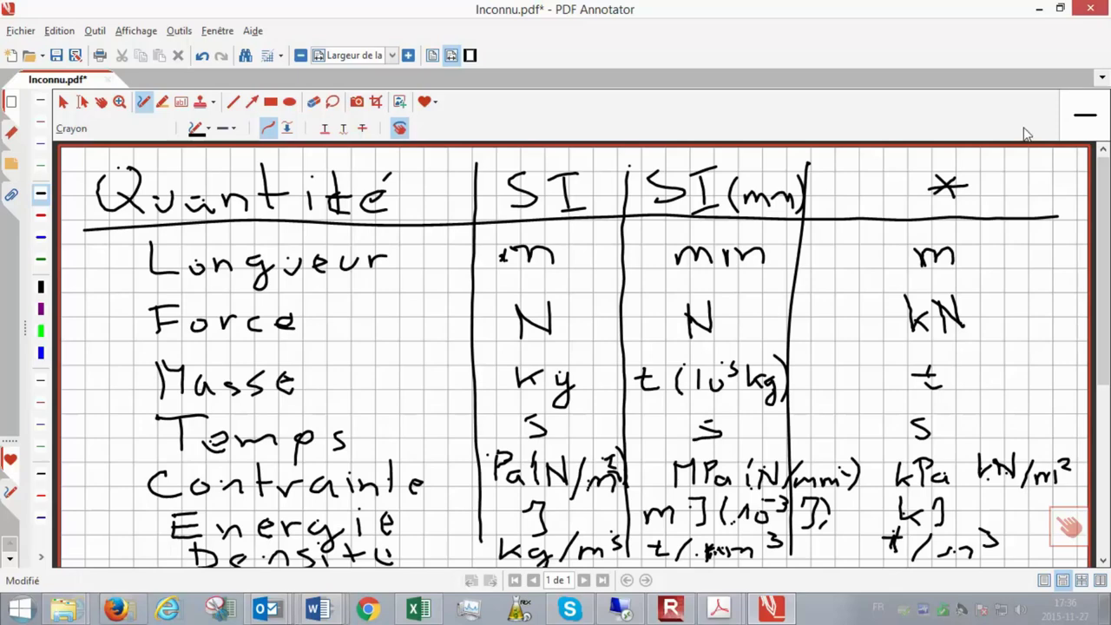
# Step: Switch back to Abaqus/CAE and start creating a new material in Model-1
pyautogui.click(1038, 9)
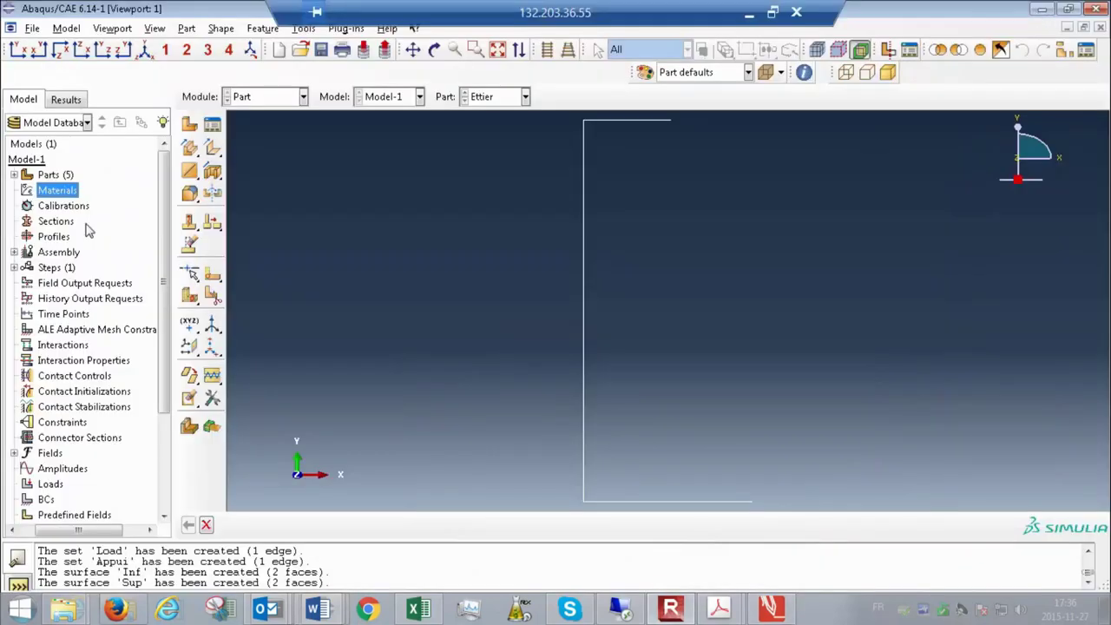
pyautogui.doubleClick(57, 191)
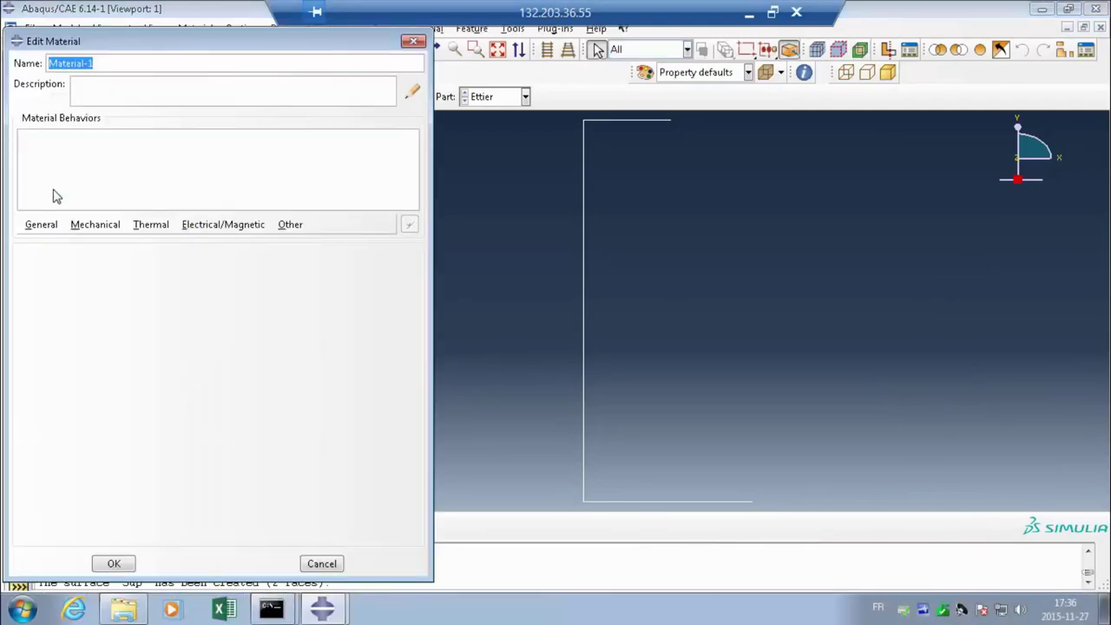
# Step: Name the new material Beton lineaire
pyautogui.moveTo(198, 39); pyautogui.dragTo(628, 50)
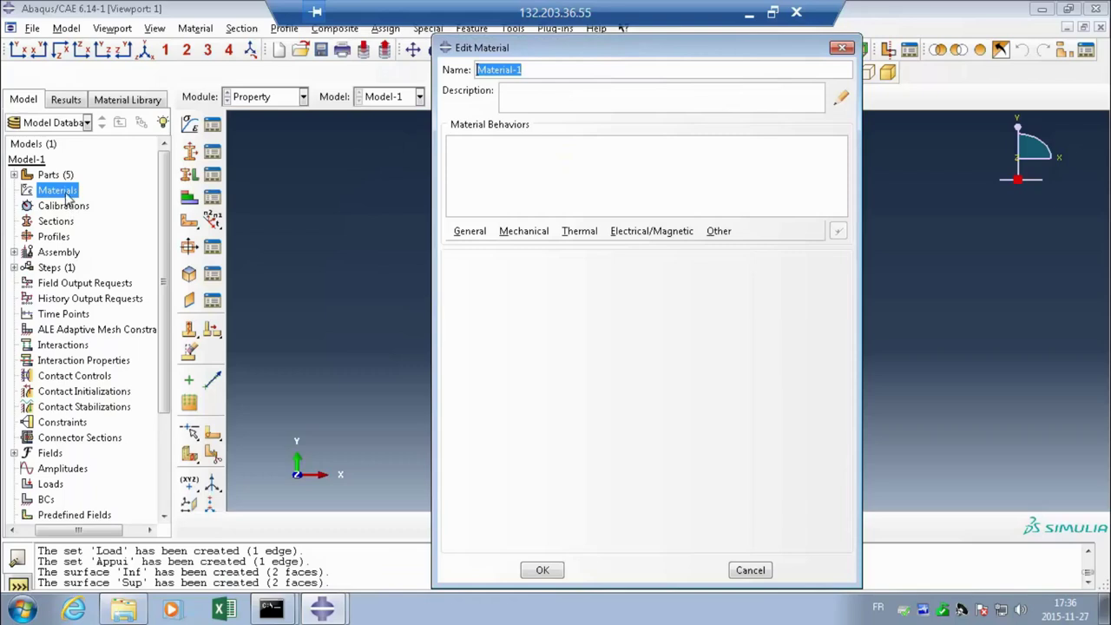
pyautogui.rightClick(67, 196)
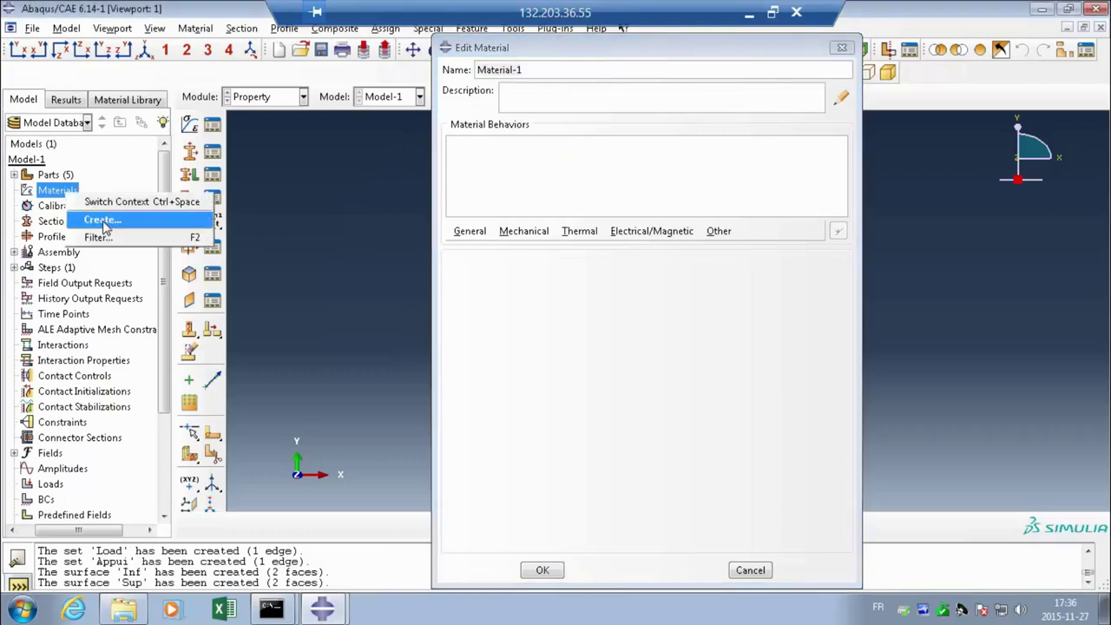
pyautogui.click(581, 50)
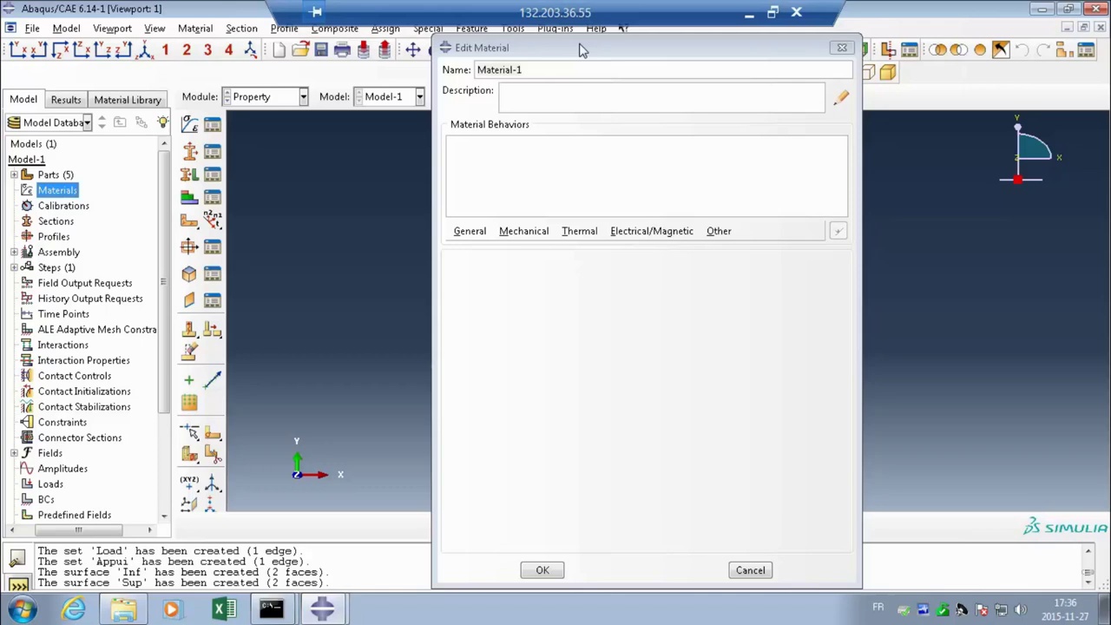
pyautogui.moveTo(541, 70); pyautogui.dragTo(446, 71)
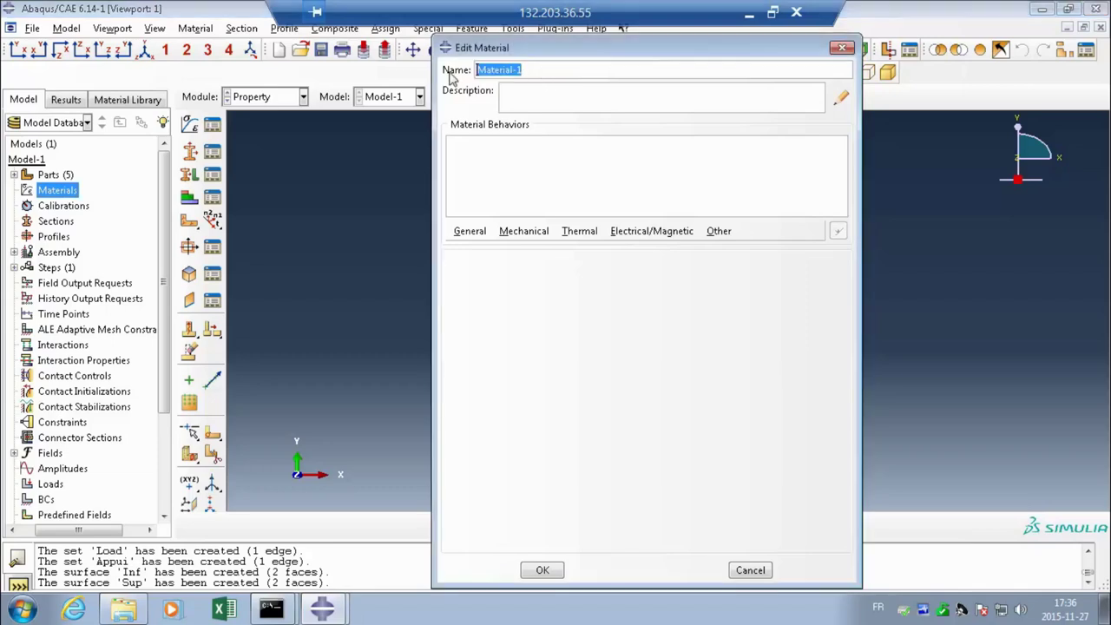
pyautogui.write('Bet')
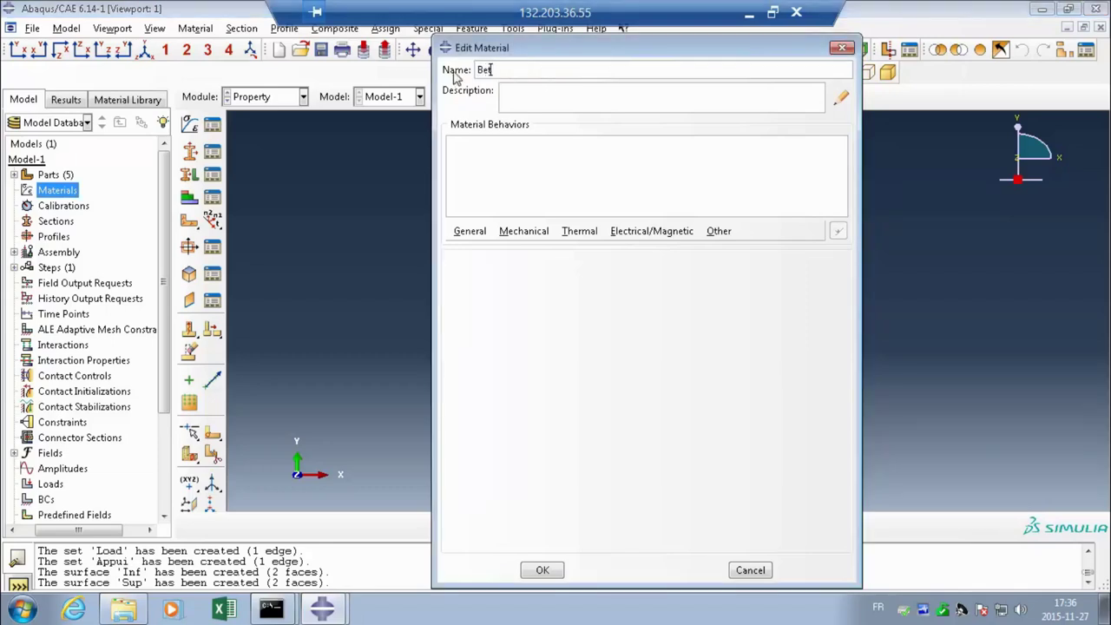
pyautogui.write('on lineaire')
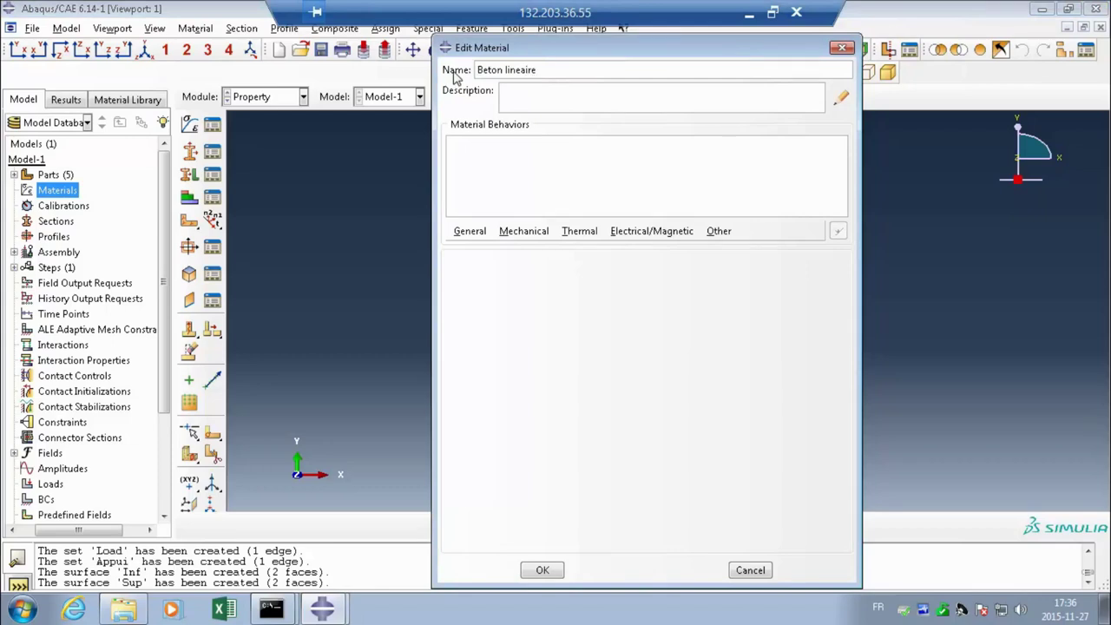
# Step: Add a uniform density behavior to Beton lineaire with a mass density of 2.4e-9
pyautogui.click(486, 234)
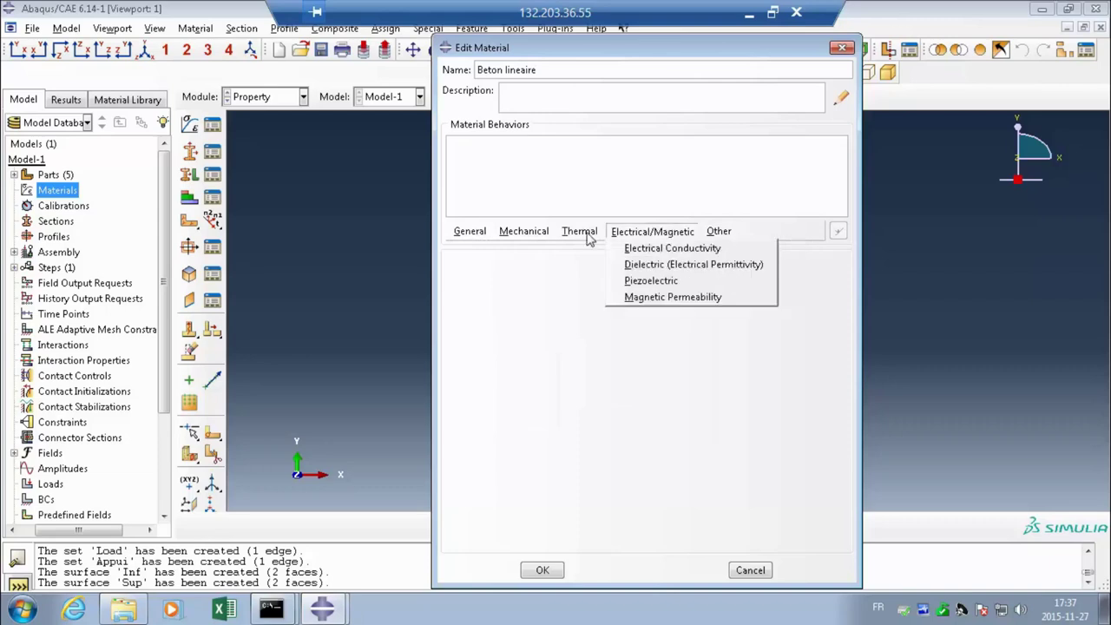
pyautogui.moveTo(473, 232)
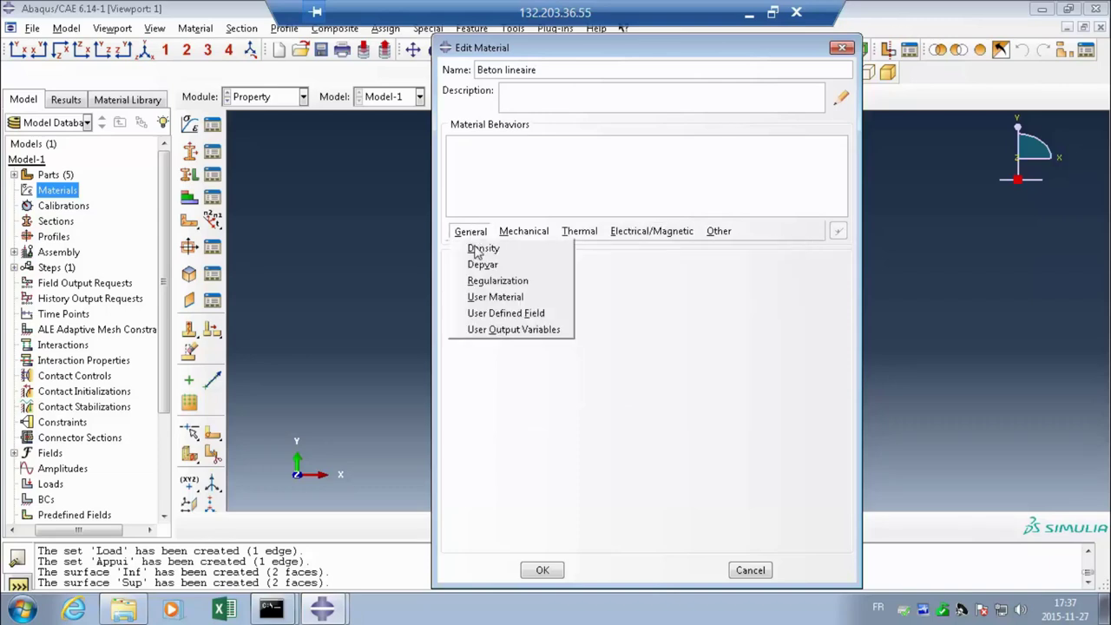
pyautogui.click(480, 249)
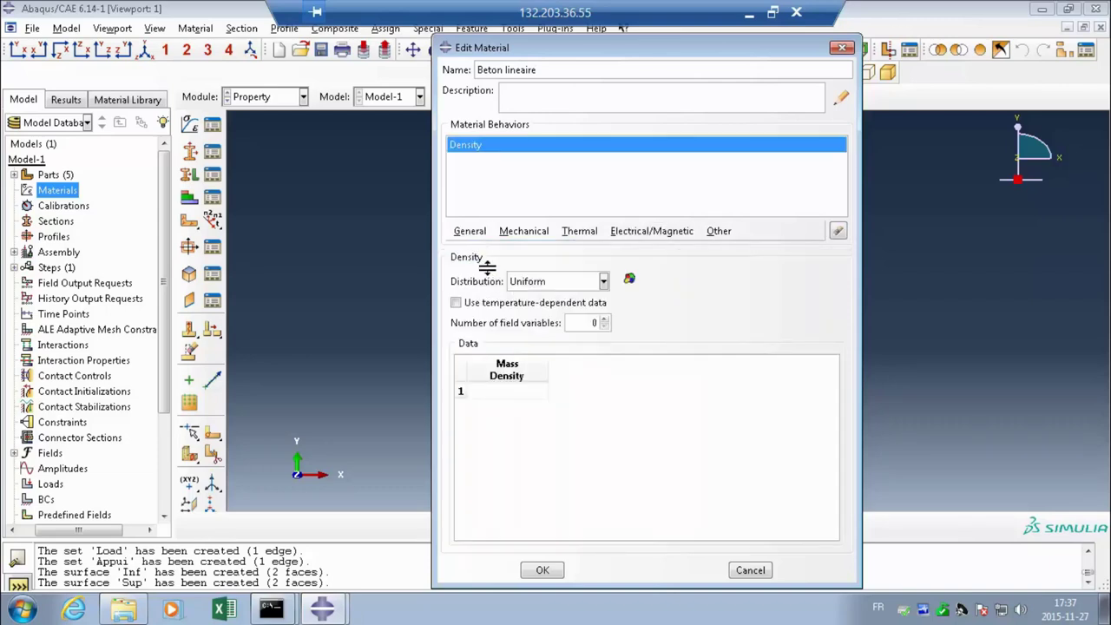
pyautogui.click(503, 391)
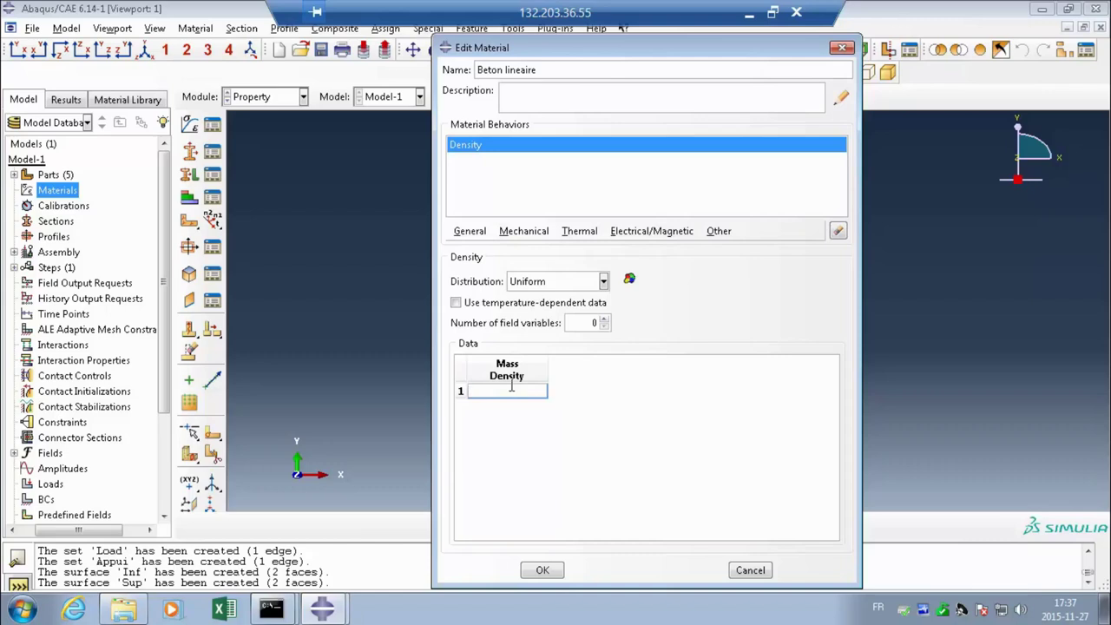
pyautogui.write('2.4e-9')
pyautogui.click(469, 231)
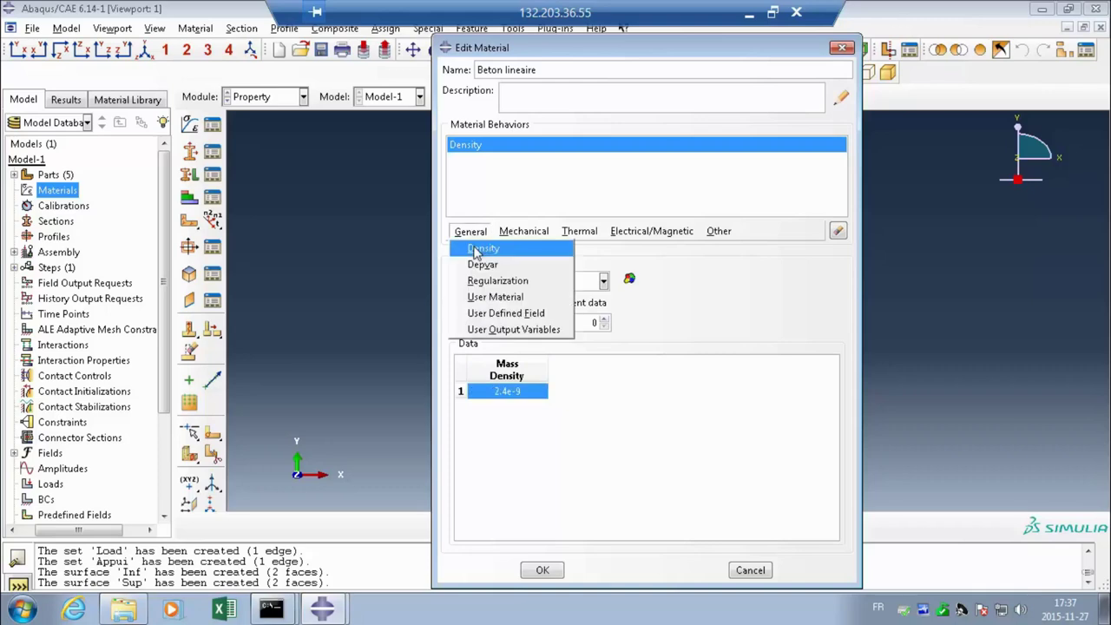
# Step: Add isotropic elasticity to Beton lineaire with a Young's modulus of 28100 and a Poisson's ratio of 0.235
pyautogui.click(521, 231)
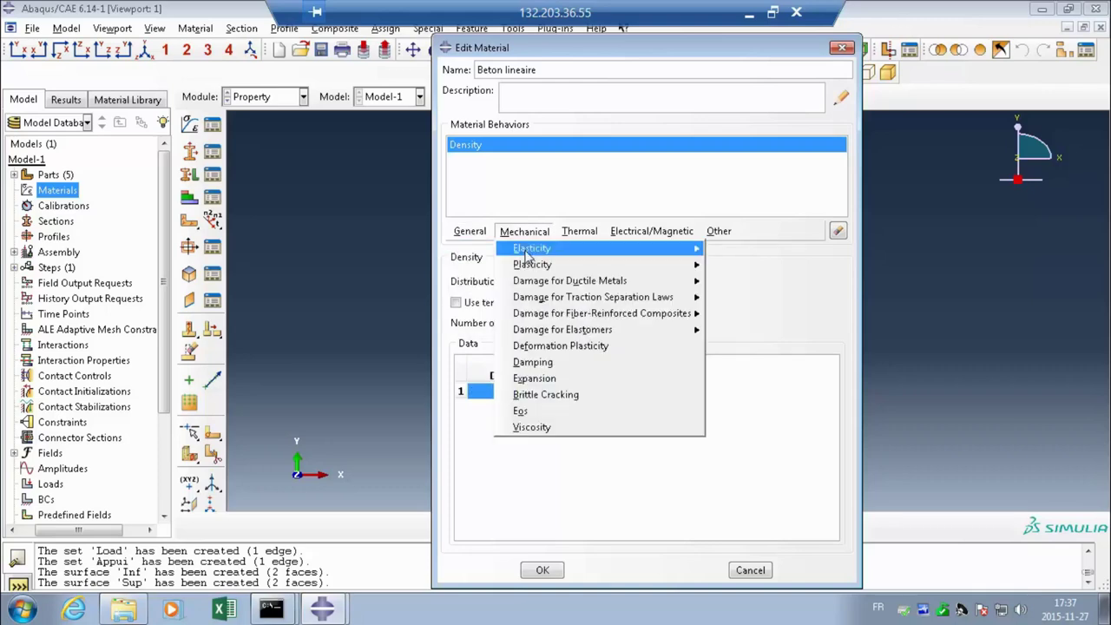
pyautogui.moveTo(533, 250)
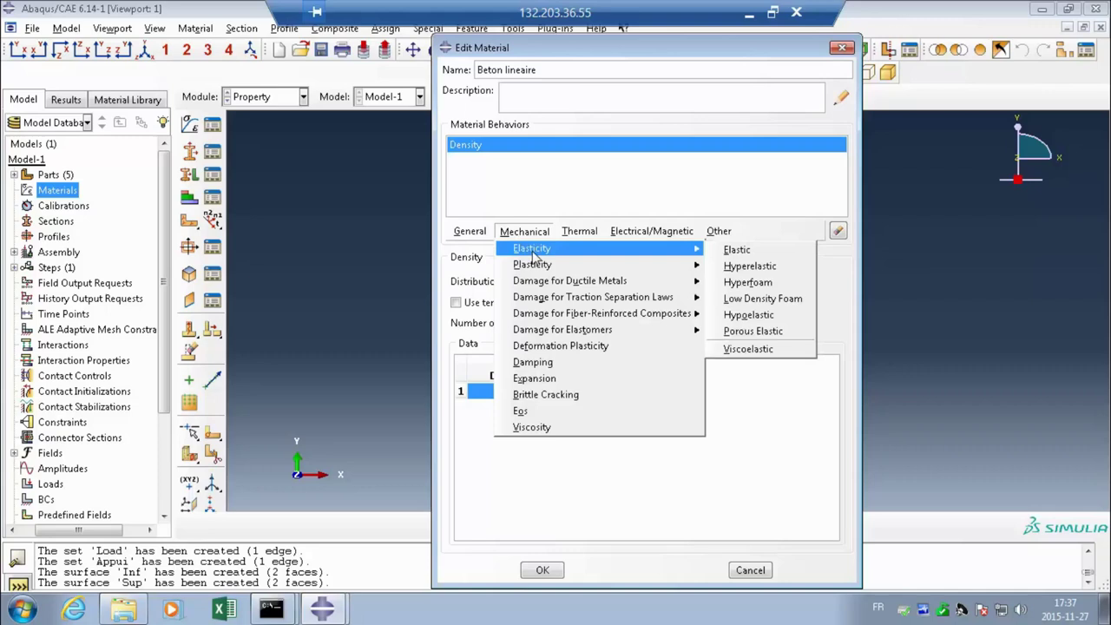
pyautogui.click(736, 250)
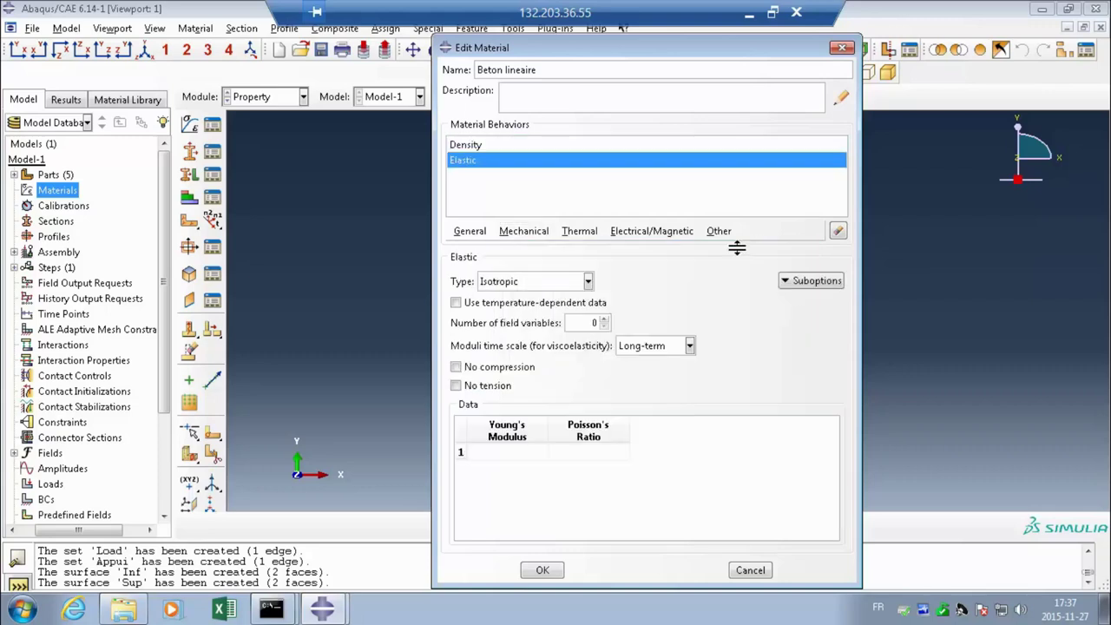
pyautogui.click(508, 452)
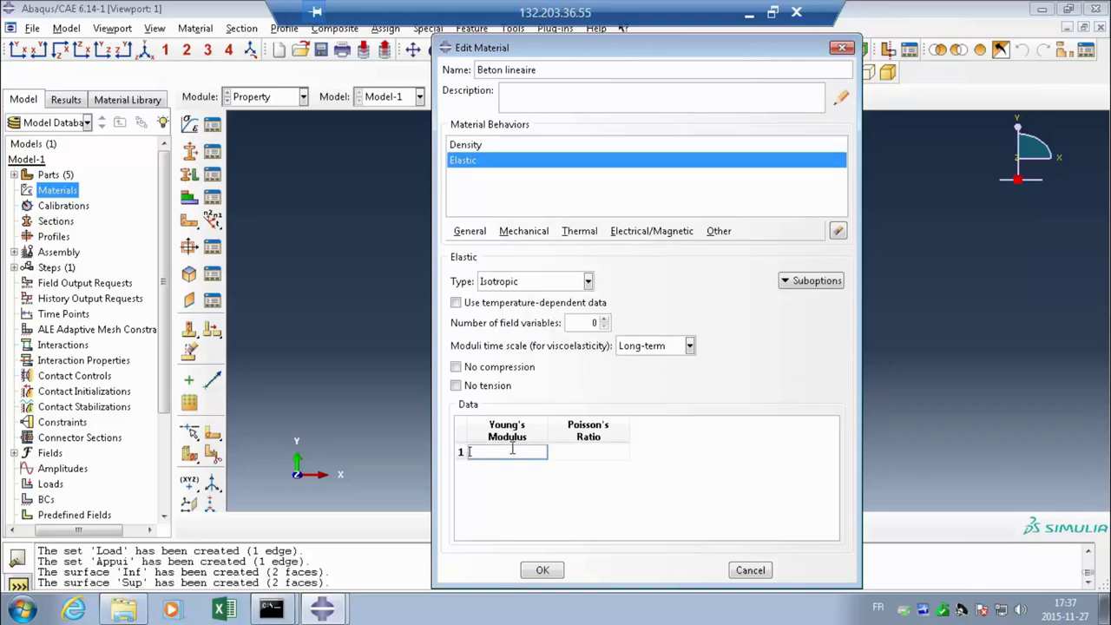
pyautogui.write('28100')
pyautogui.click(567, 451)
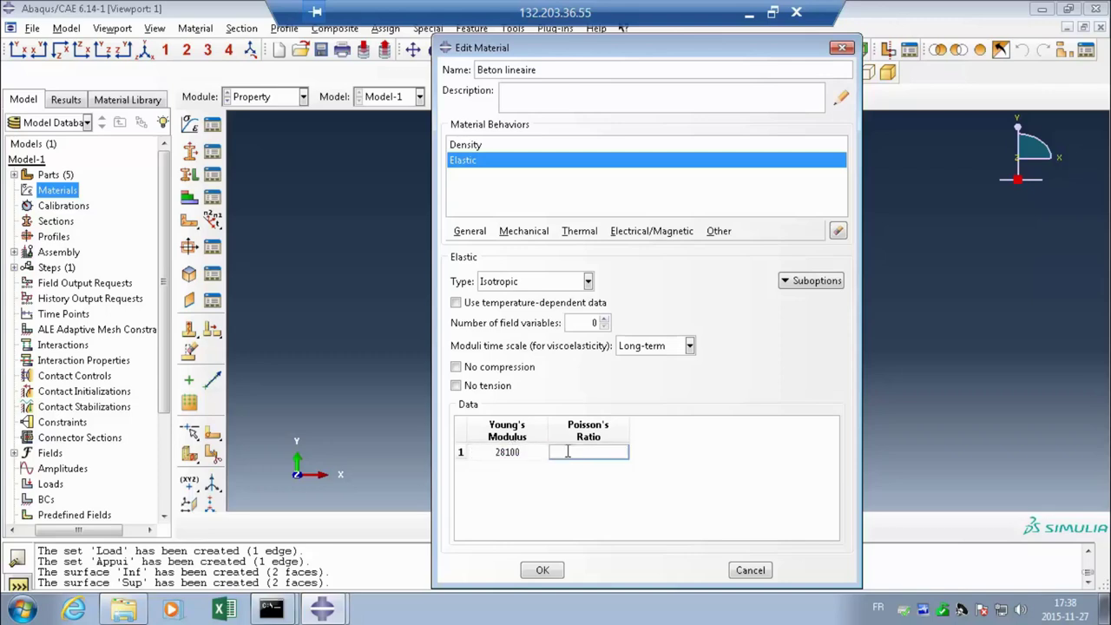
pyautogui.write('0.25')
pyautogui.press('BackSpace')
pyautogui.write('35')
# Step: Review the density and elastic data of Beton lineaire and save the material
pyautogui.click(476, 147)
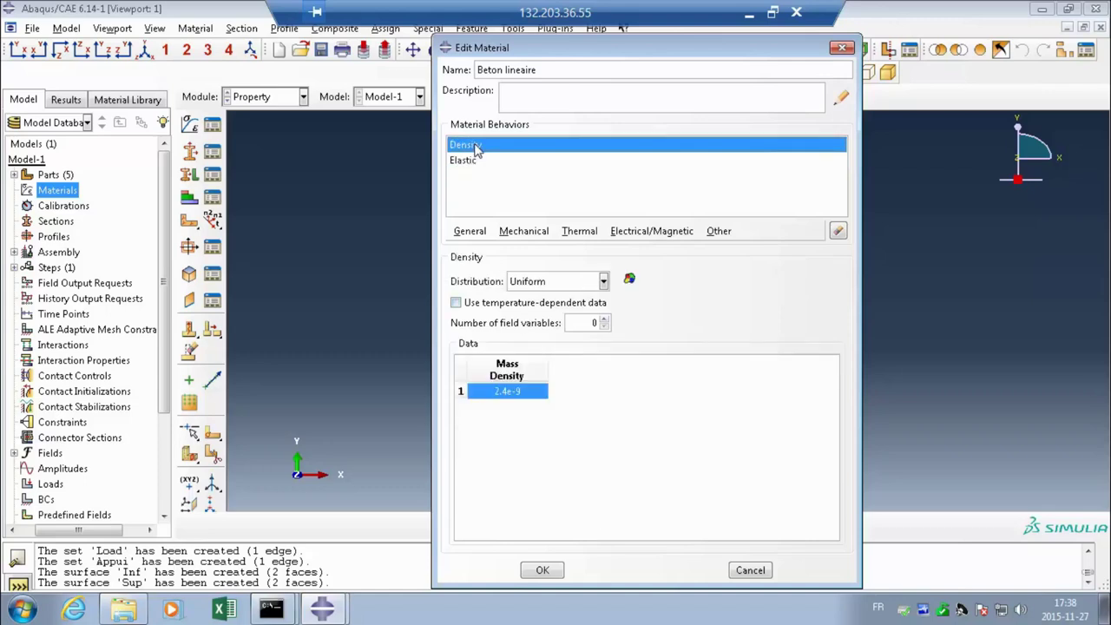
pyautogui.click(471, 159)
pyautogui.click(473, 145)
pyautogui.click(471, 161)
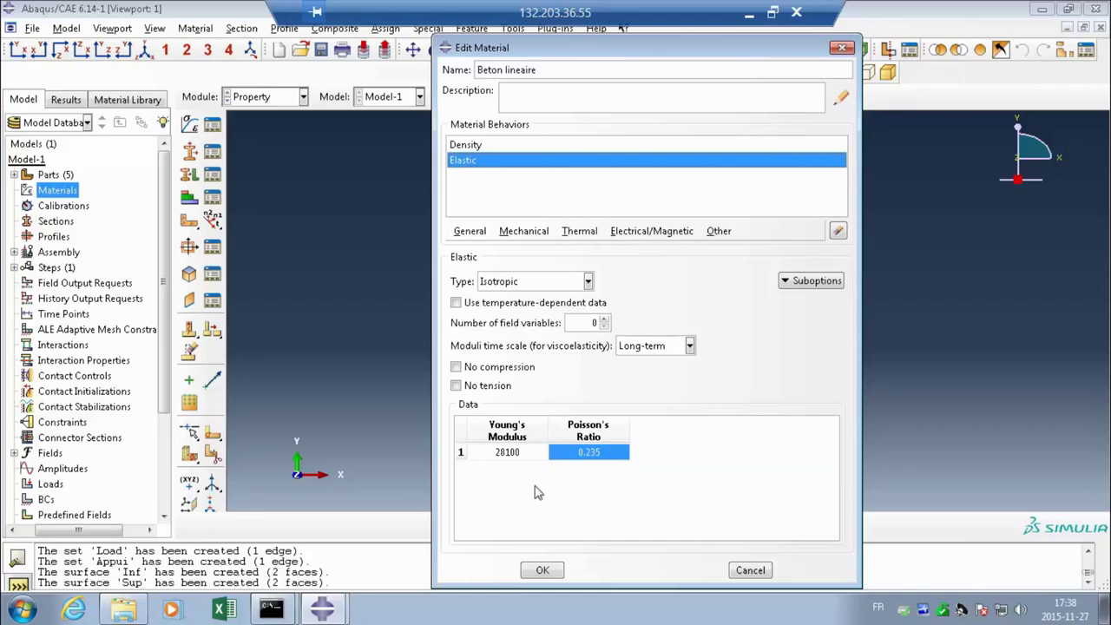
pyautogui.click(542, 570)
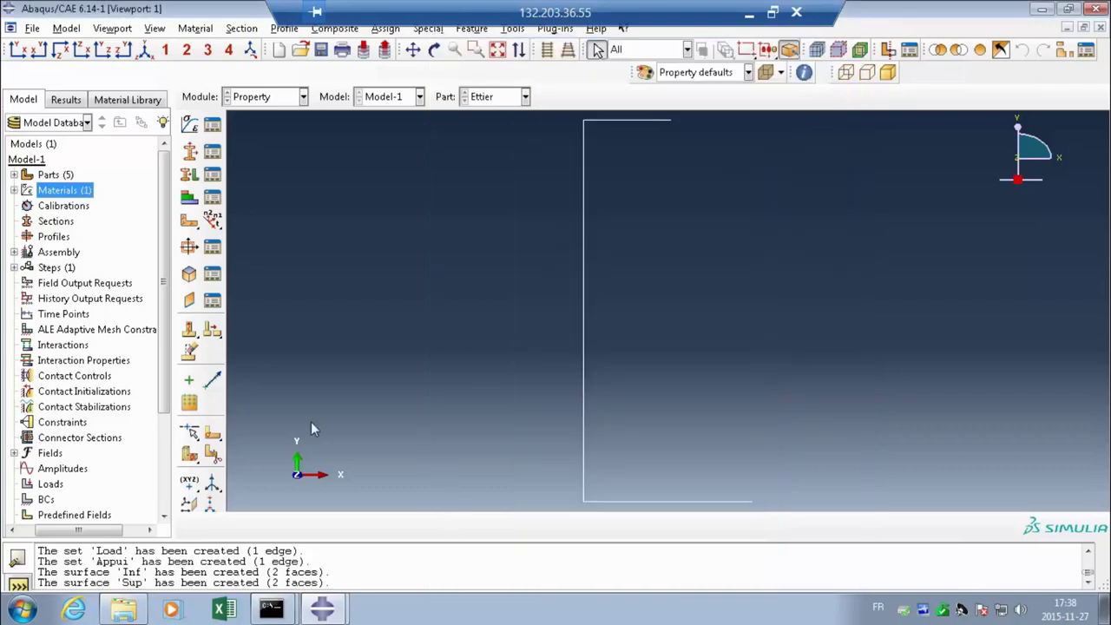
# Step: Create a second material in the model and name it Acier lineaire
pyautogui.click(14, 190)
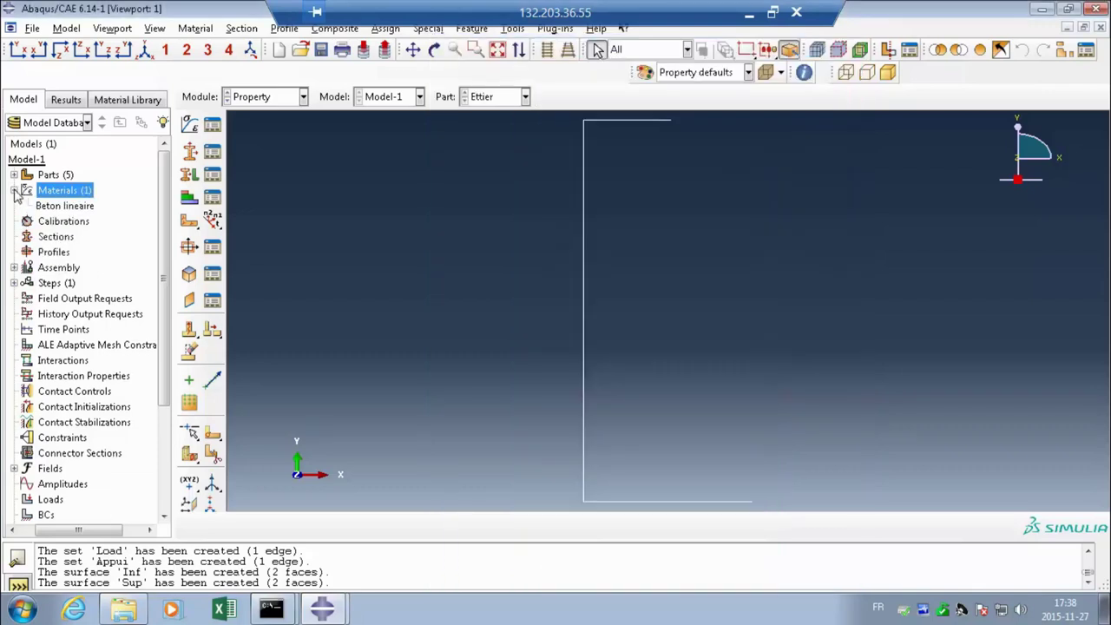
pyautogui.click(61, 209)
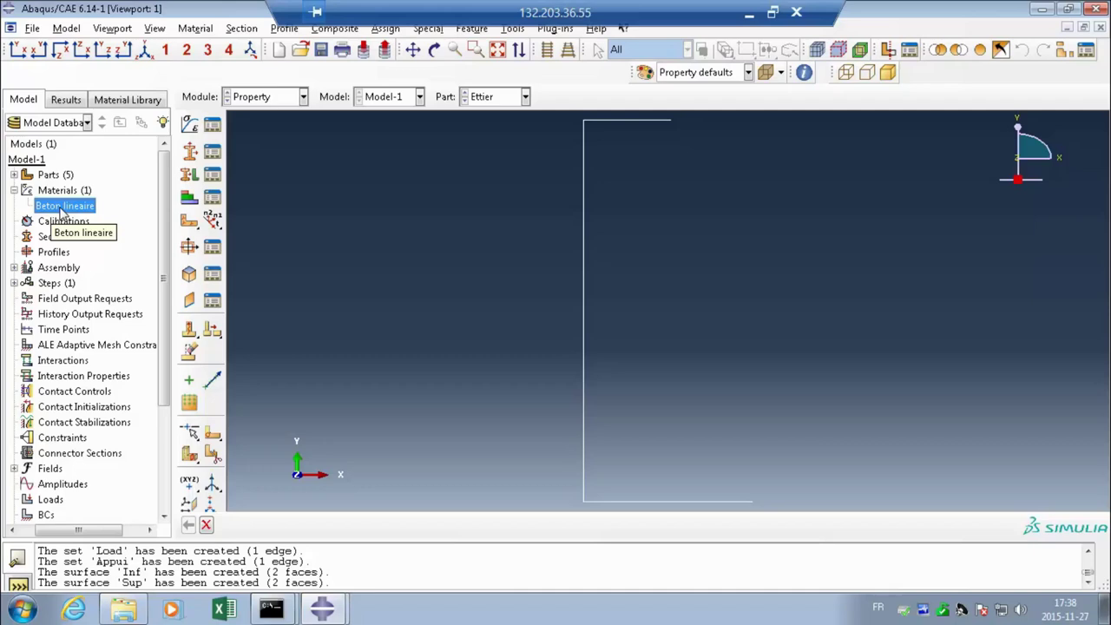
pyautogui.click(61, 193)
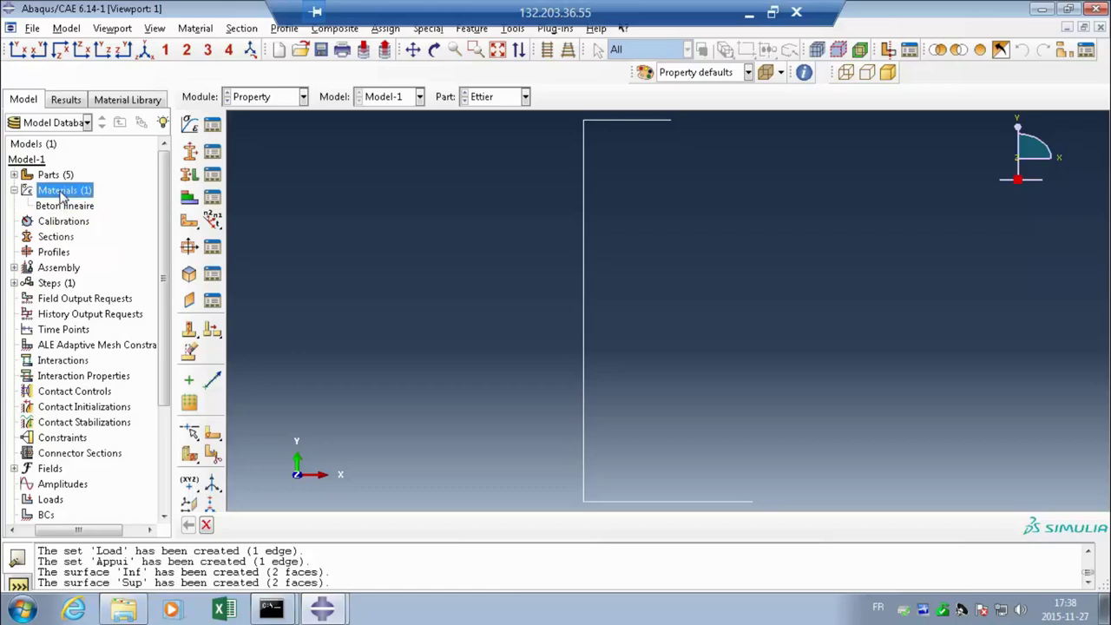
pyautogui.doubleClick(62, 193)
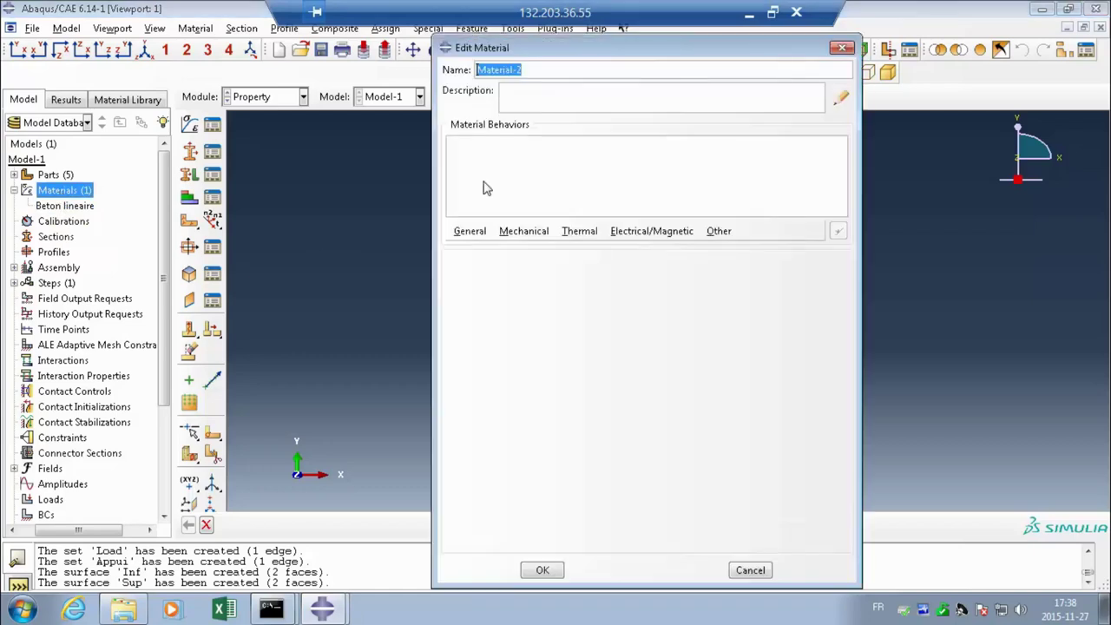
pyautogui.write('Acier lineaire')
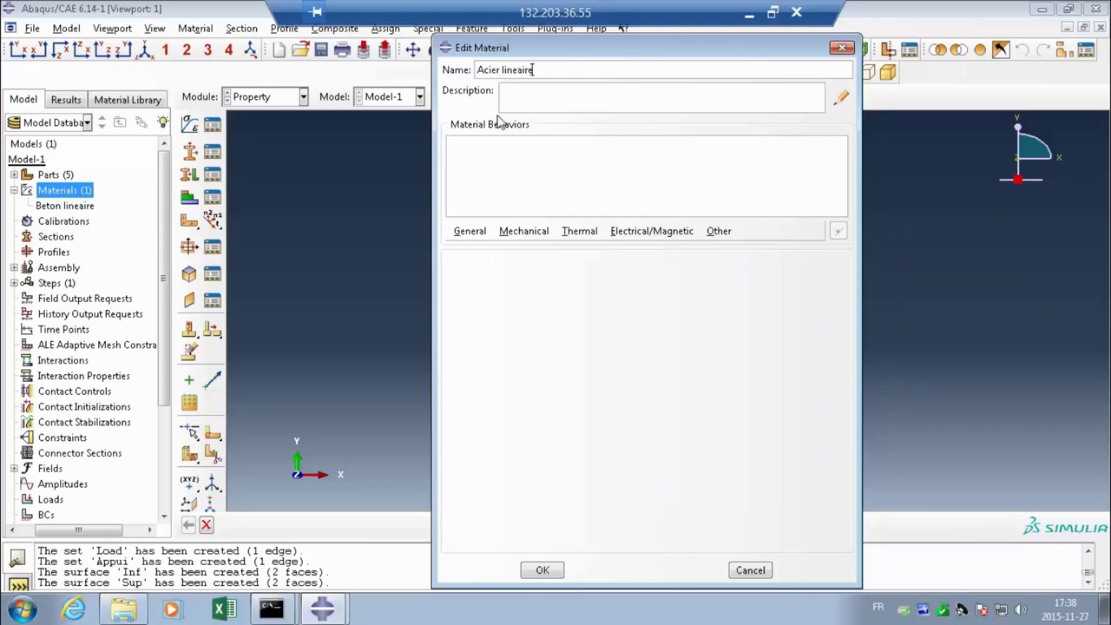
# Step: Add a uniform density behavior to Acier lineaire with a mass density of 7.5e-9
pyautogui.click(469, 230)
pyautogui.click(478, 248)
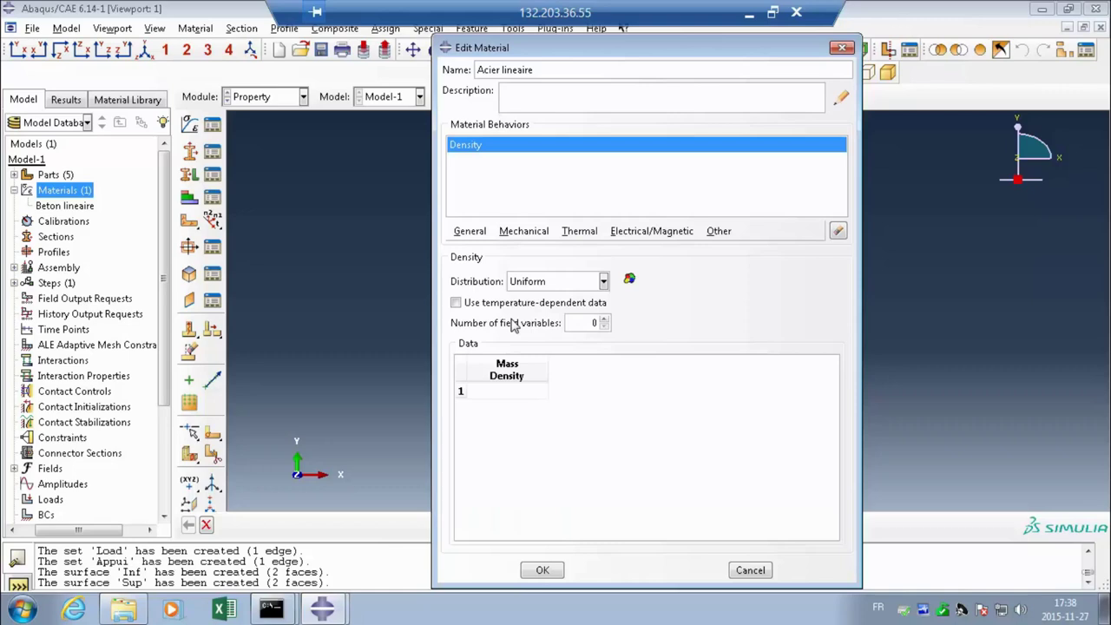
pyautogui.click(506, 391)
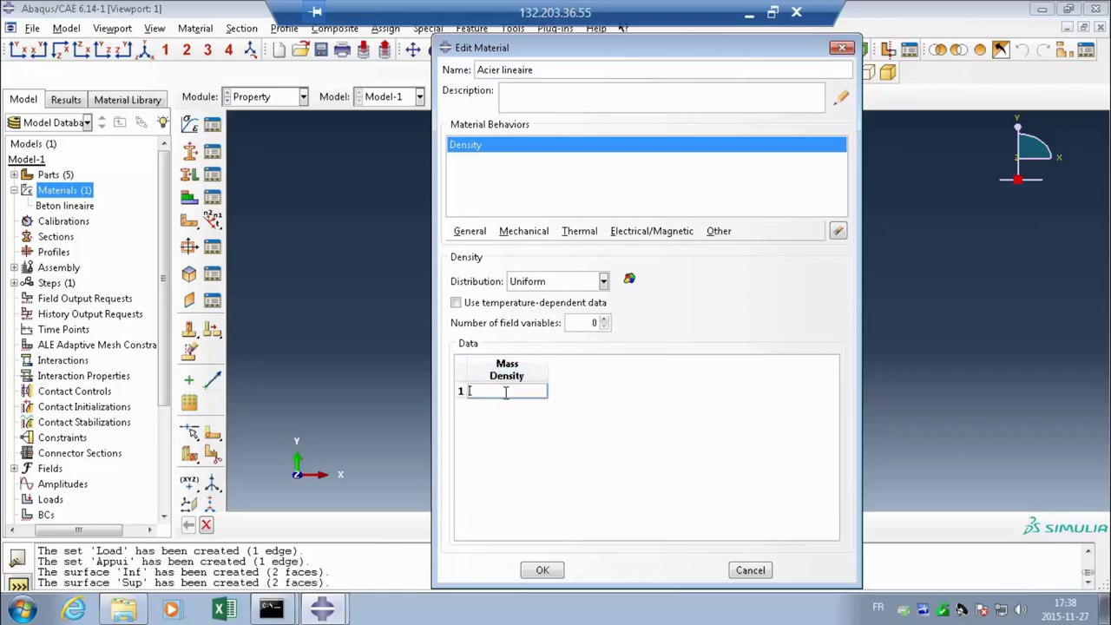
pyautogui.write('7.5e-9')
# Step: Add isotropic elasticity to Acier lineaire with Young's modulus 200000 and Poisson's ratio 0.3, and save the material
pyautogui.click(523, 231)
pyautogui.moveTo(523, 249)
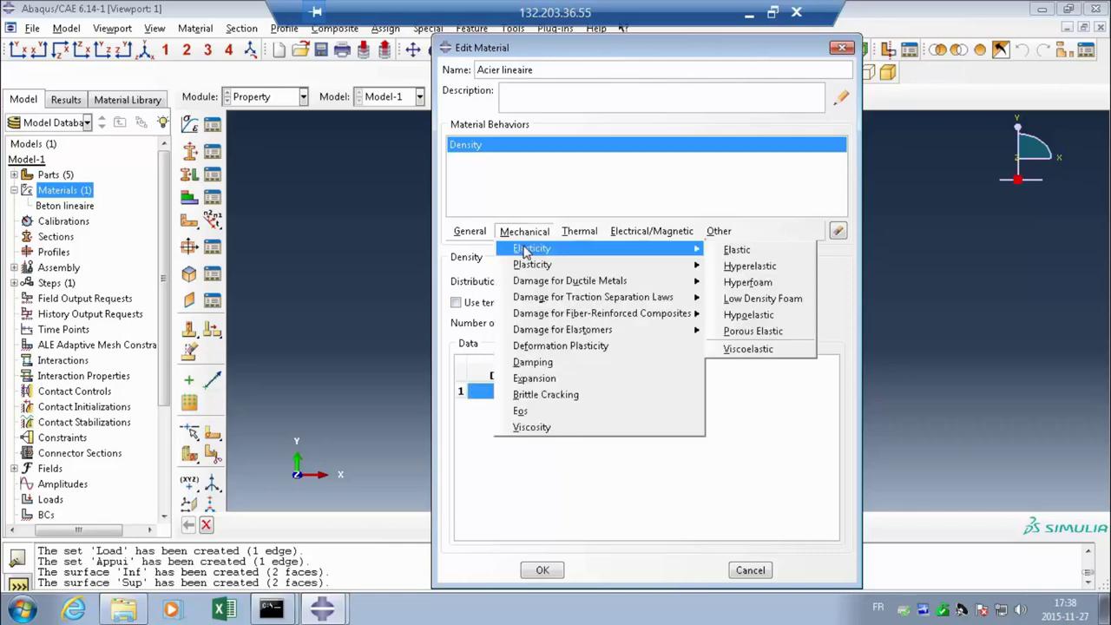
pyautogui.click(737, 251)
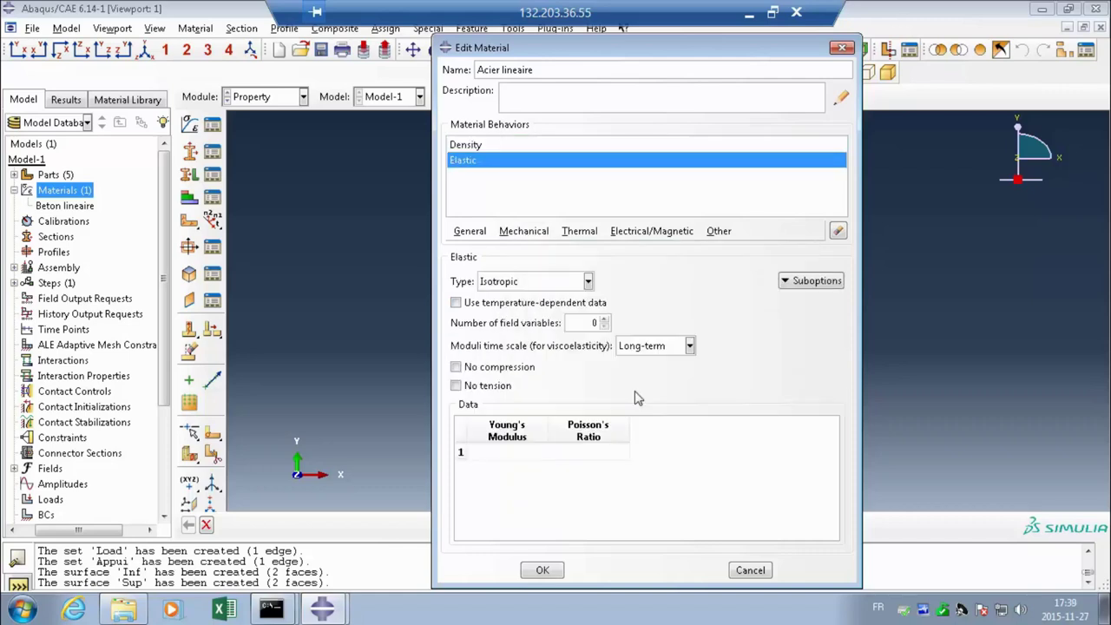
pyautogui.click(511, 455)
pyautogui.write('200000')
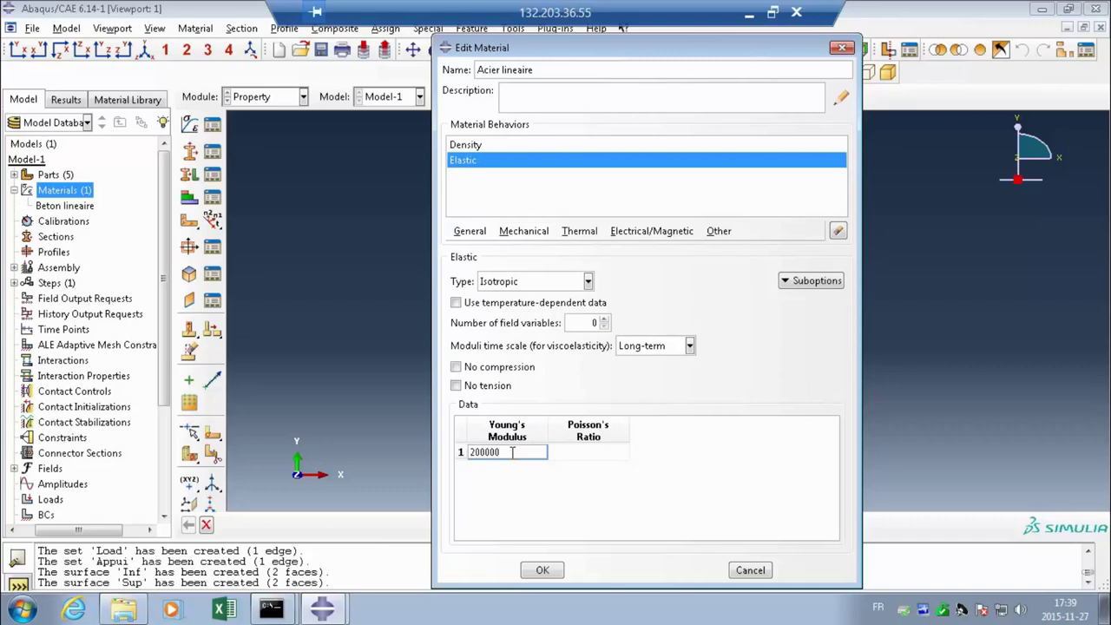
pyautogui.click(580, 451)
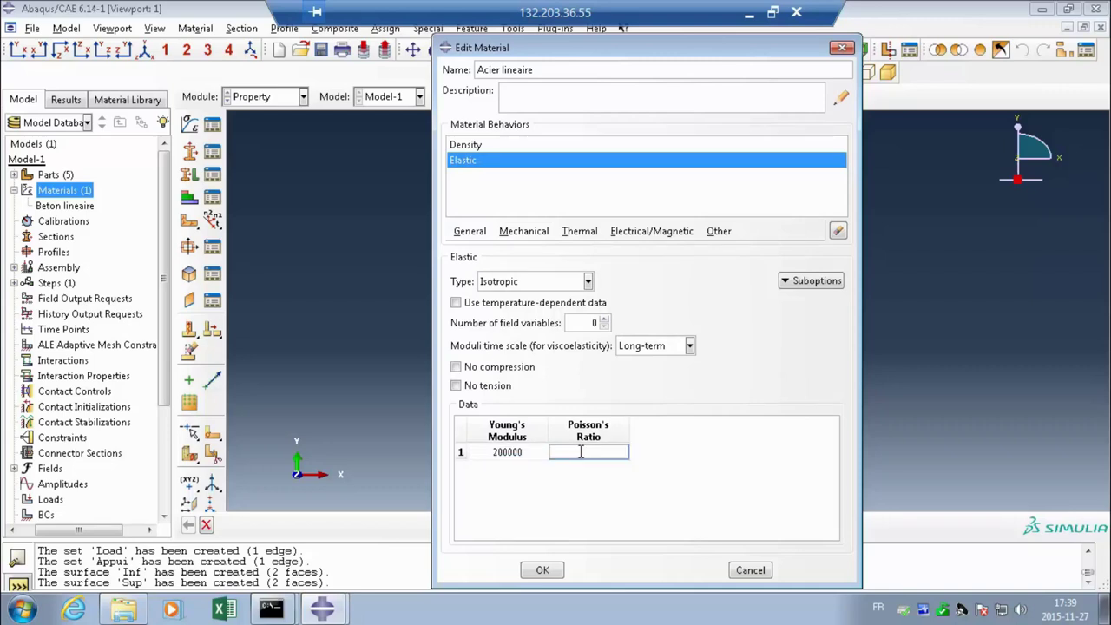
pyautogui.write('0.3')
pyautogui.click(542, 570)
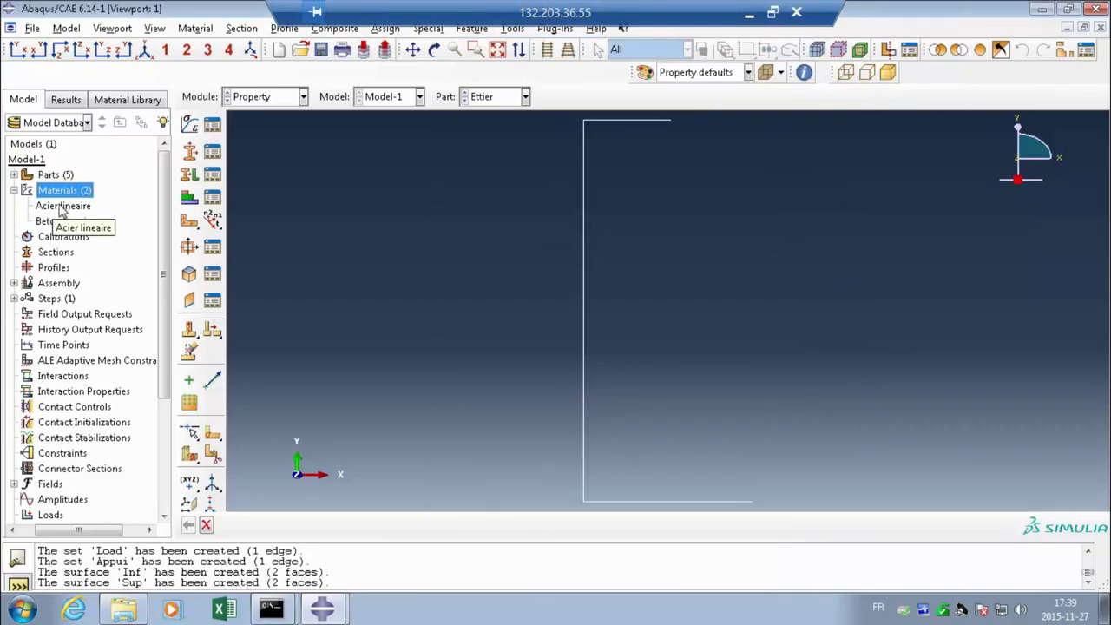
# Step: Copy the Acier lineaire material to a new material named Acier non-lineaire-arm
pyautogui.rightClick(63, 208)
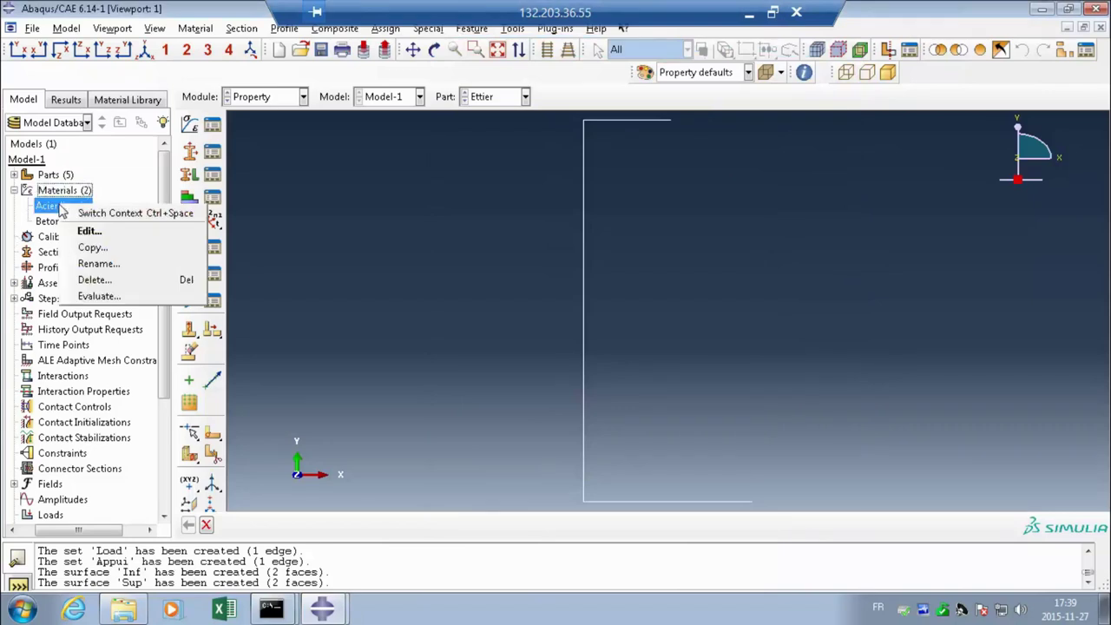
pyautogui.click(92, 248)
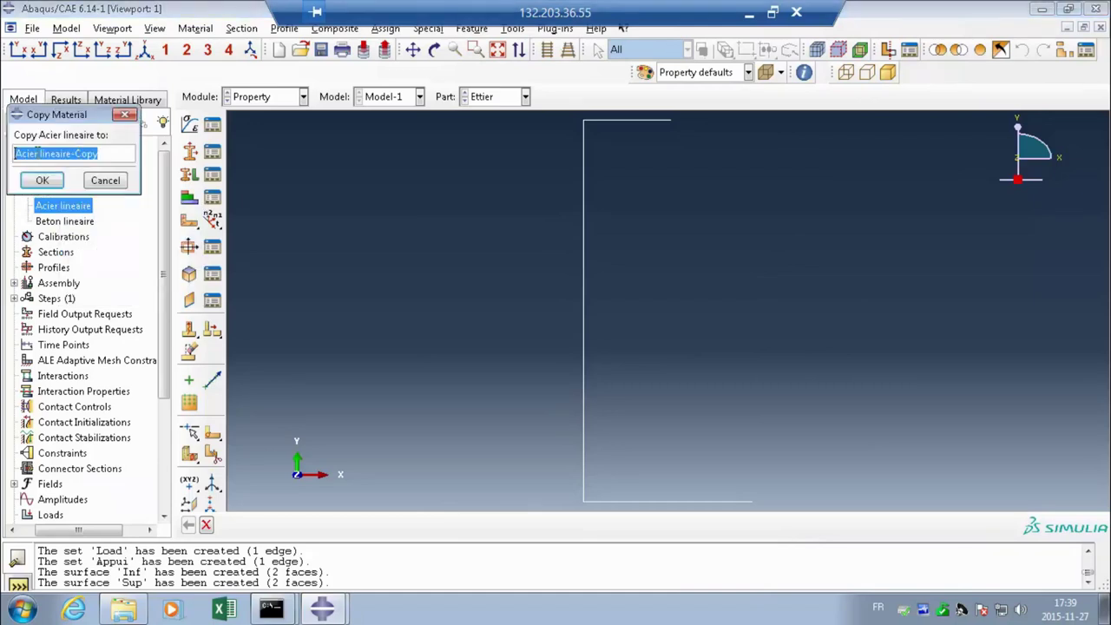
pyautogui.click(43, 154)
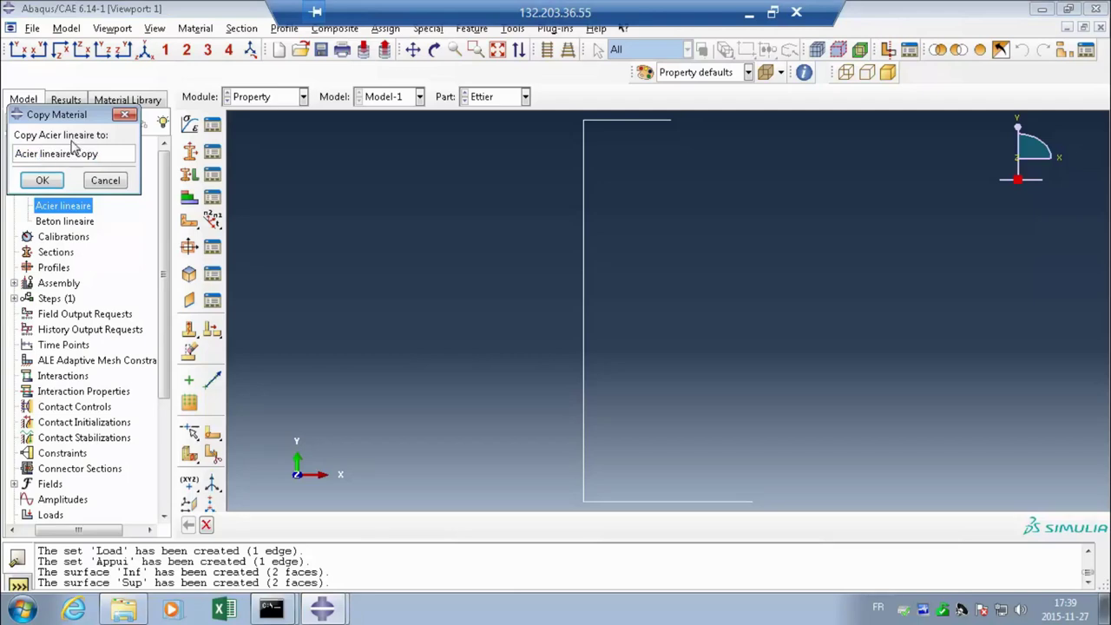
pyautogui.write('non-')
pyautogui.moveTo(81, 153); pyautogui.dragTo(109, 153)
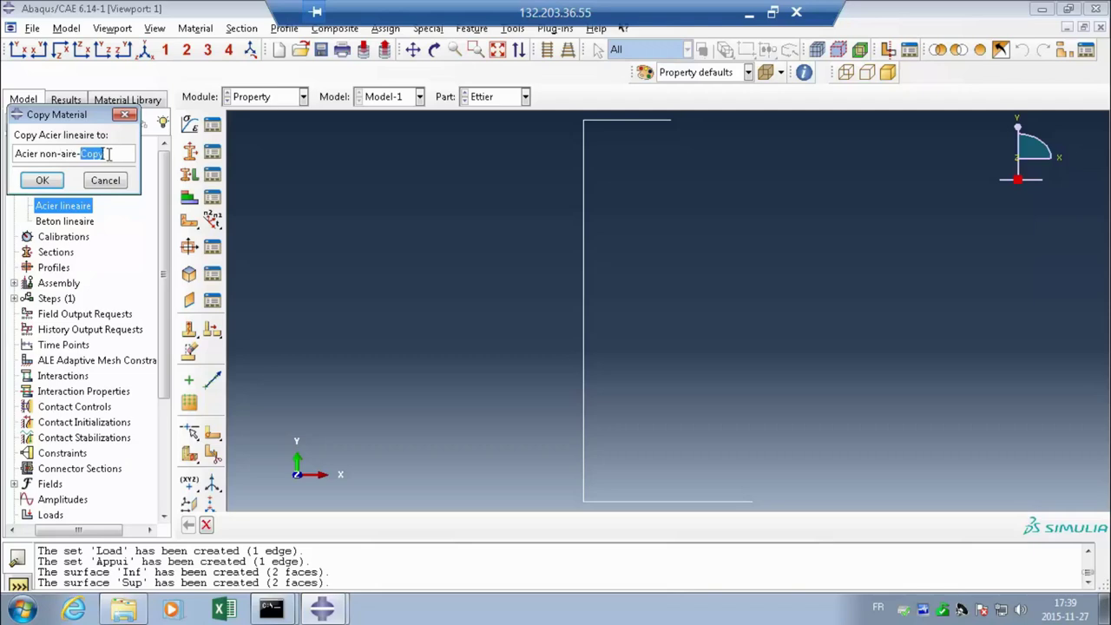
pyautogui.write('arm')
pyautogui.write('lineaire')
pyautogui.write(' -a')
pyautogui.write('rm')
pyautogui.click(48, 179)
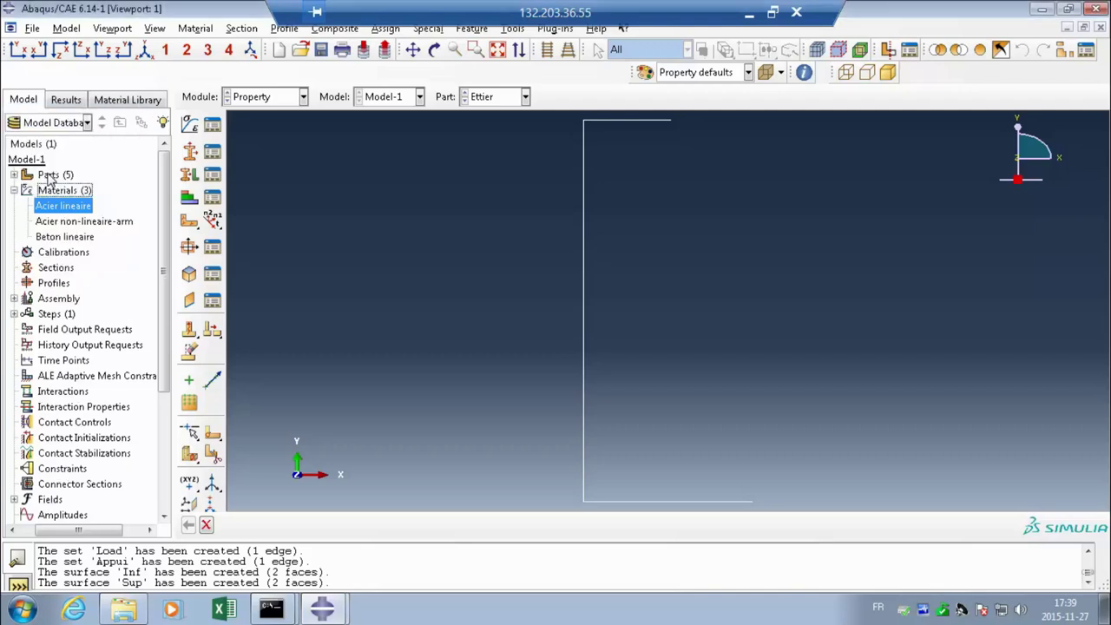
# Step: Open Acier non-lineaire-arm for editing, check its elastic data and add a Plastic behavior with isotropic hardening
pyautogui.click(62, 222)
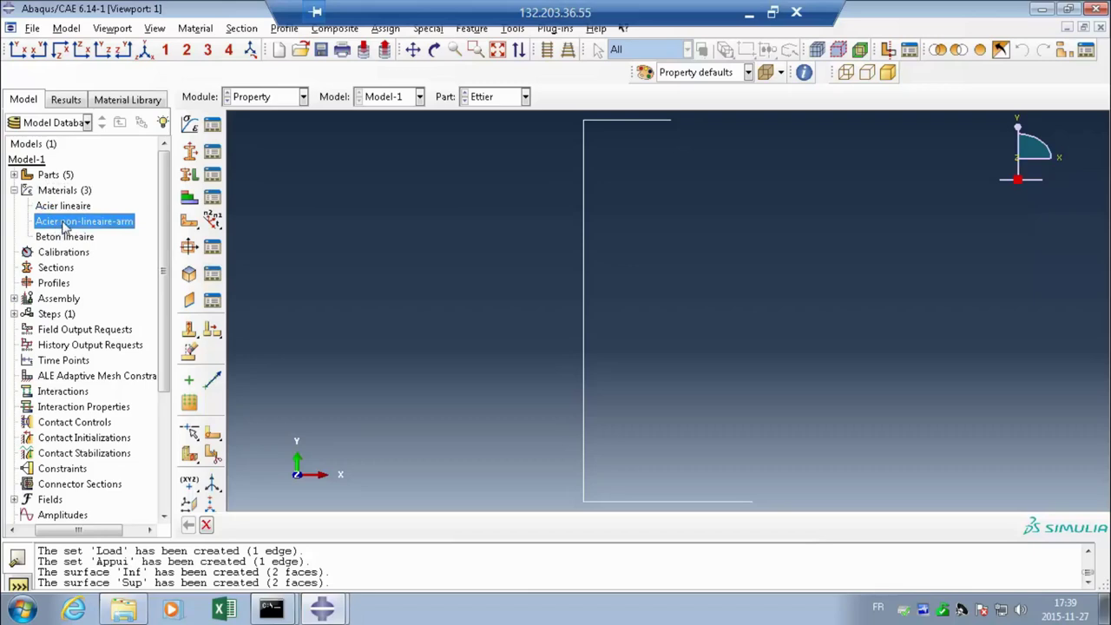
pyautogui.doubleClick(66, 224)
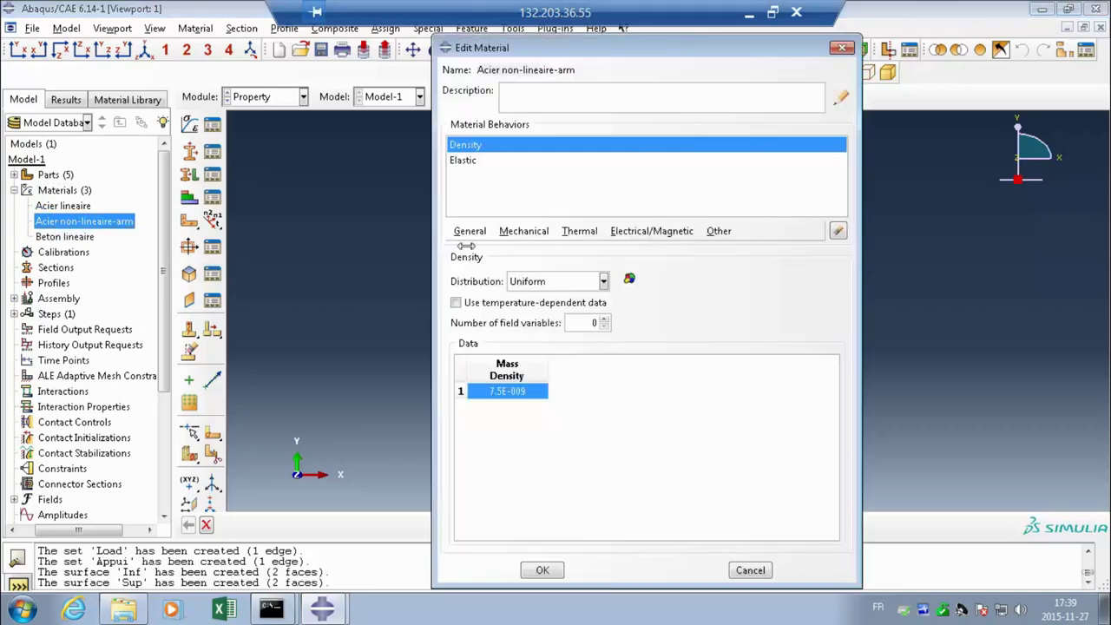
pyautogui.click(473, 162)
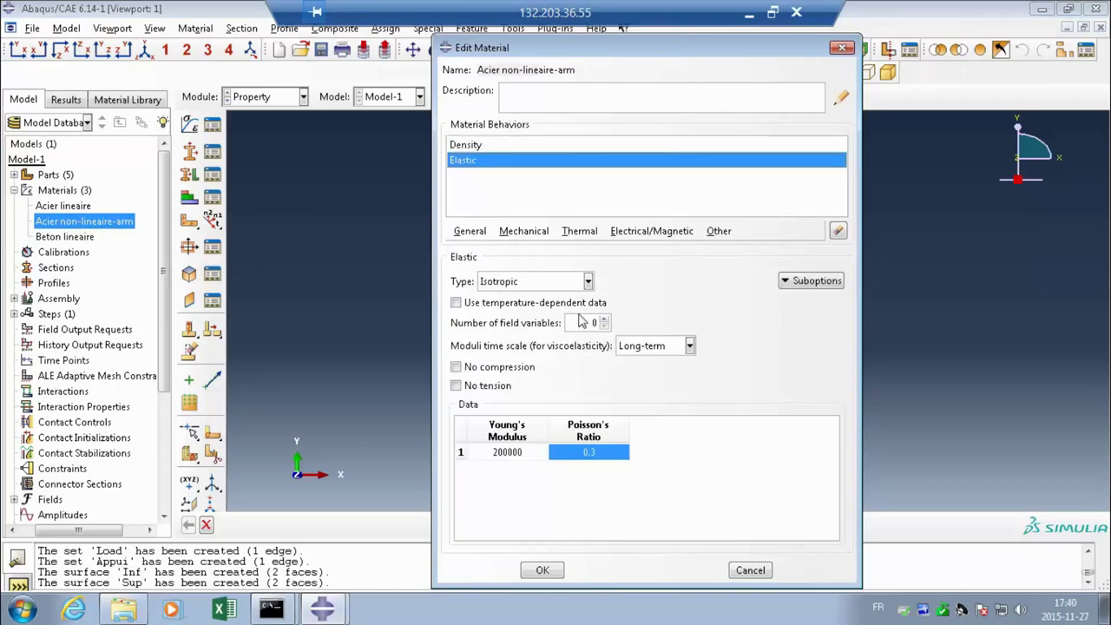
pyautogui.click(518, 232)
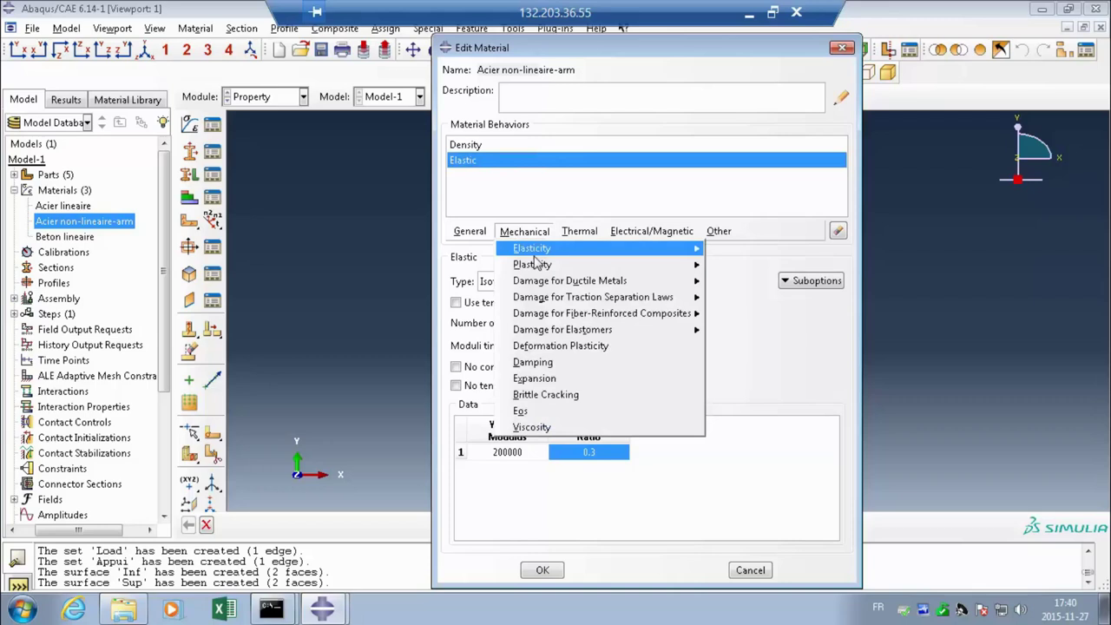
pyautogui.moveTo(535, 264)
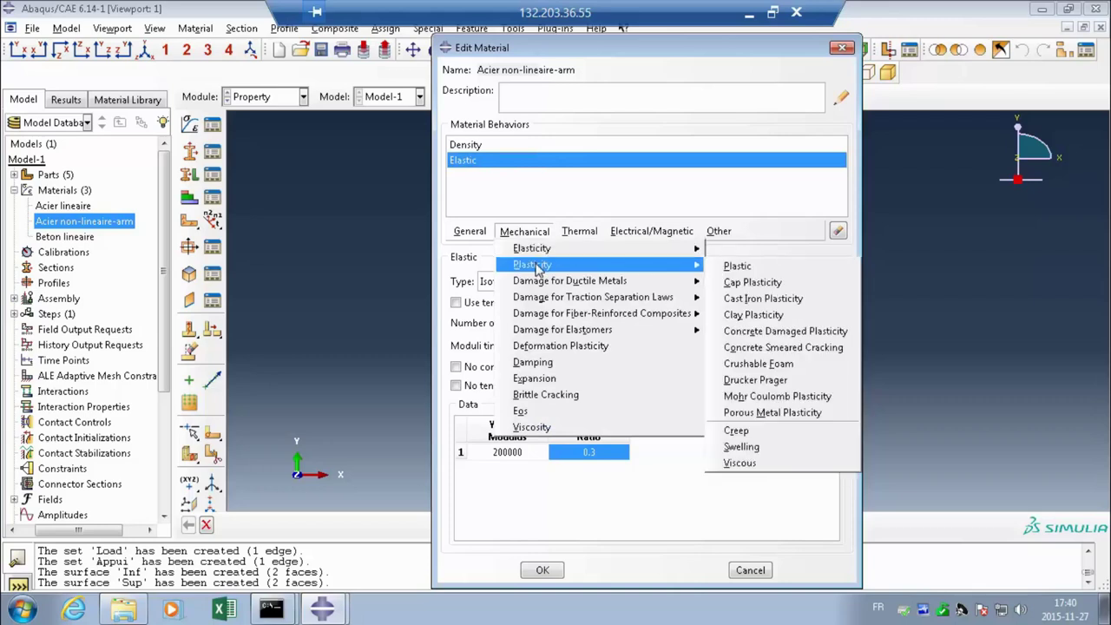
pyautogui.click(763, 269)
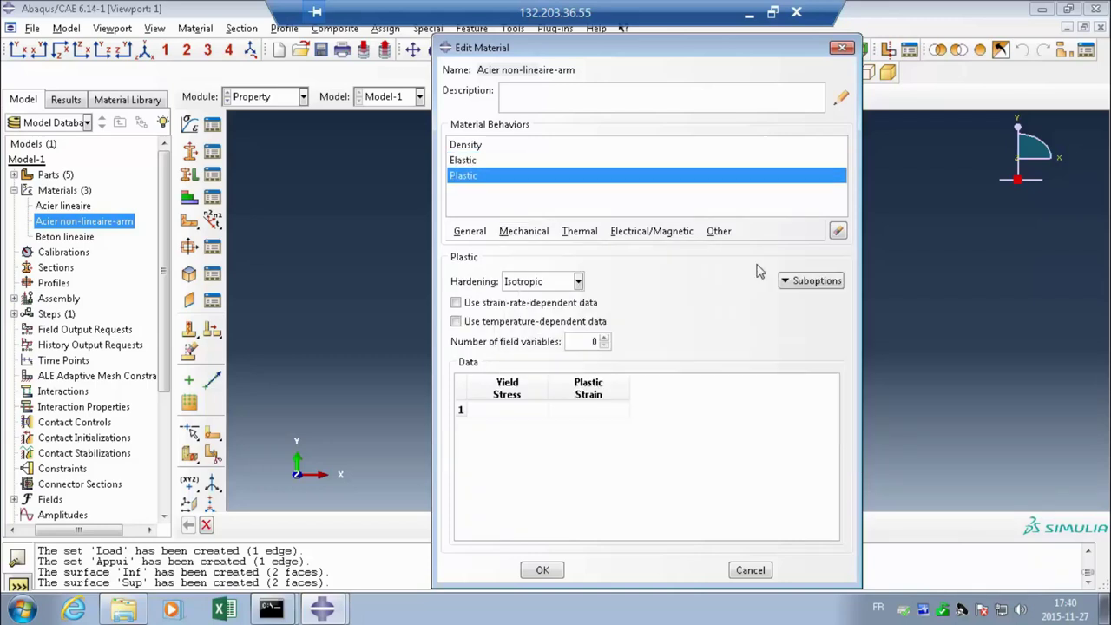
# Step: Enter the first two plastic data rows: yield stress 461 at plastic strain 0, and 676 at 0.1
pyautogui.click(515, 411)
pyautogui.write('461')
pyautogui.click(584, 412)
pyautogui.write('0')
pyautogui.press('Tab')
pyautogui.write('676')
pyautogui.click(587, 427)
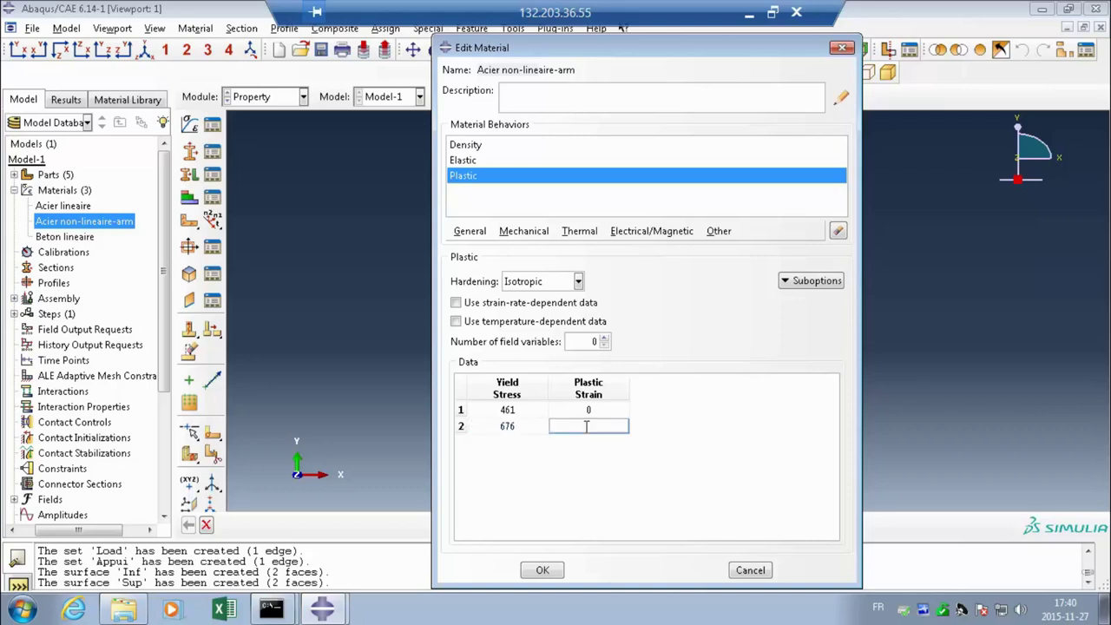
pyautogui.write('0.1')
pyautogui.press('Tab')
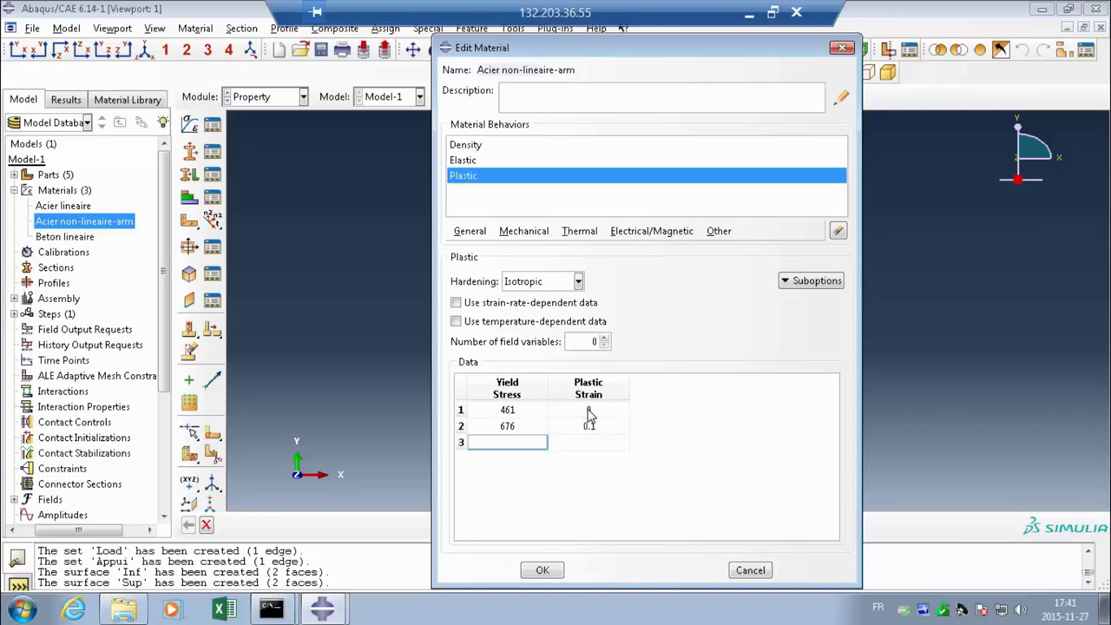
# Step: Add a third plastic data row with yield stress 0.1 at plastic strain 0.11, and save the material
pyautogui.write('0.1')
pyautogui.click(582, 443)
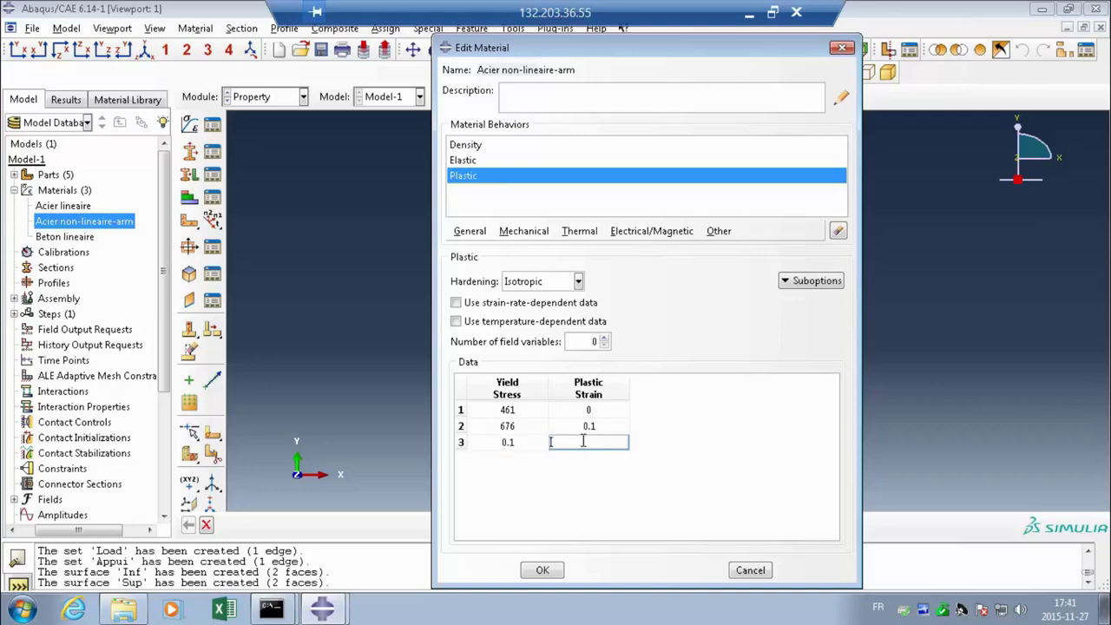
pyautogui.write('0.11')
pyautogui.click(602, 428)
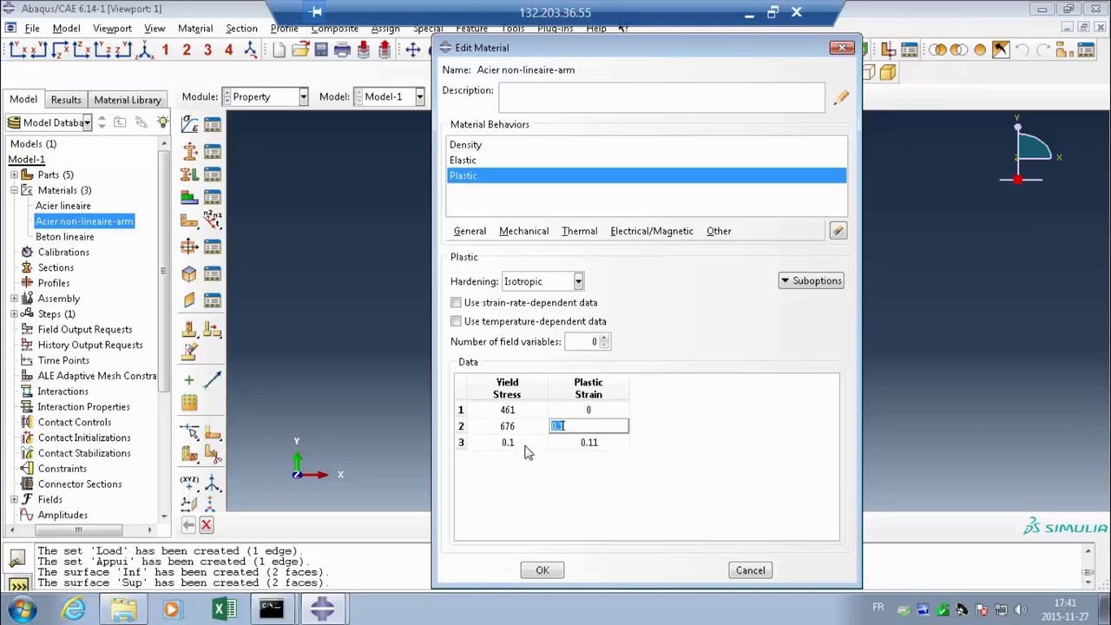
pyautogui.click(541, 572)
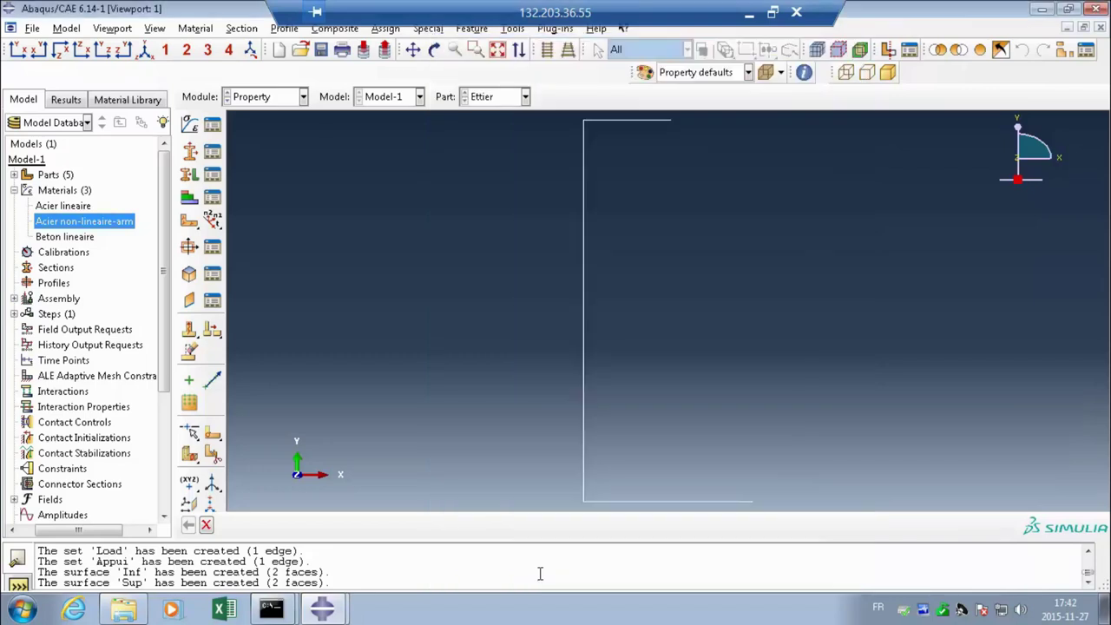
# Step: Copy the Acier non-lineaire-arm material to a new material named Acier non-lineaire-etrier
pyautogui.rightClick(75, 224)
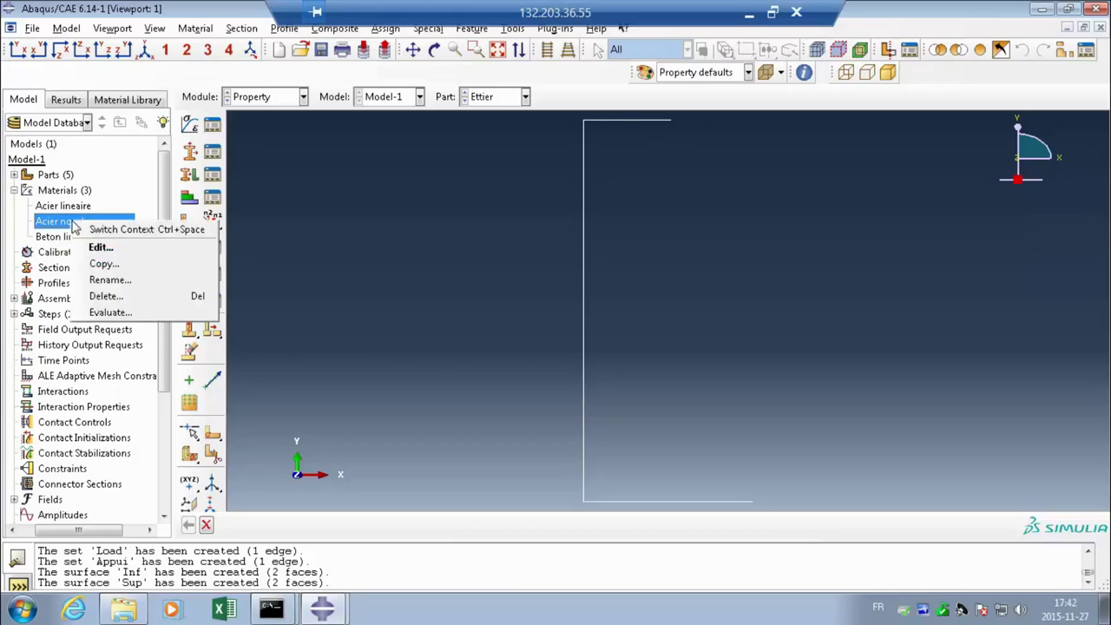
pyautogui.click(99, 268)
pyautogui.click(97, 154)
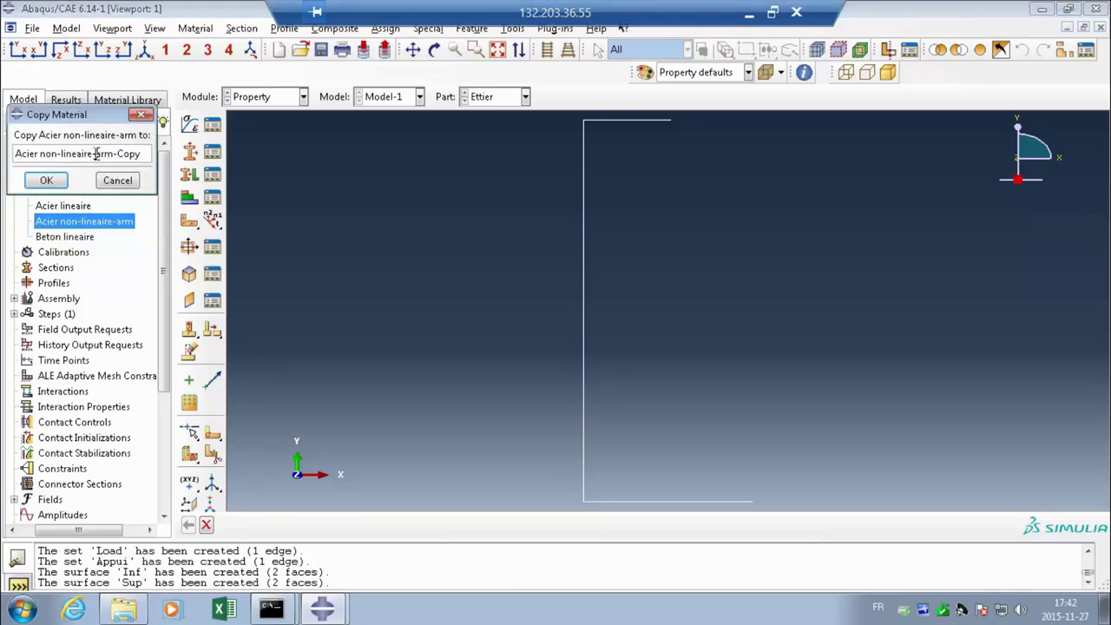
pyautogui.moveTo(97, 154); pyautogui.dragTo(148, 154)
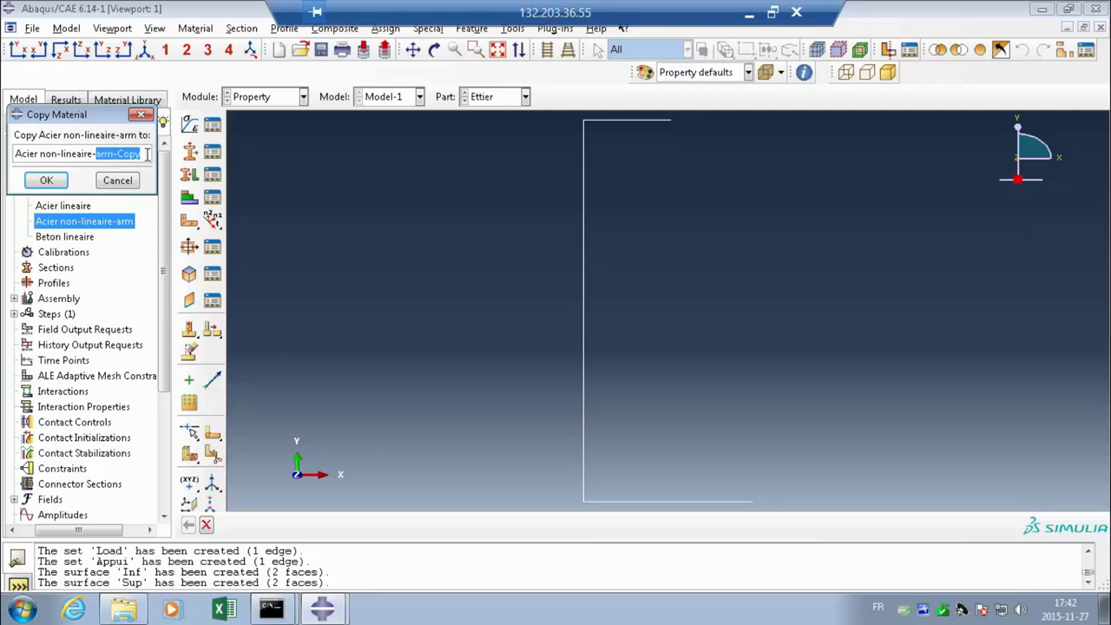
pyautogui.write('etrier')
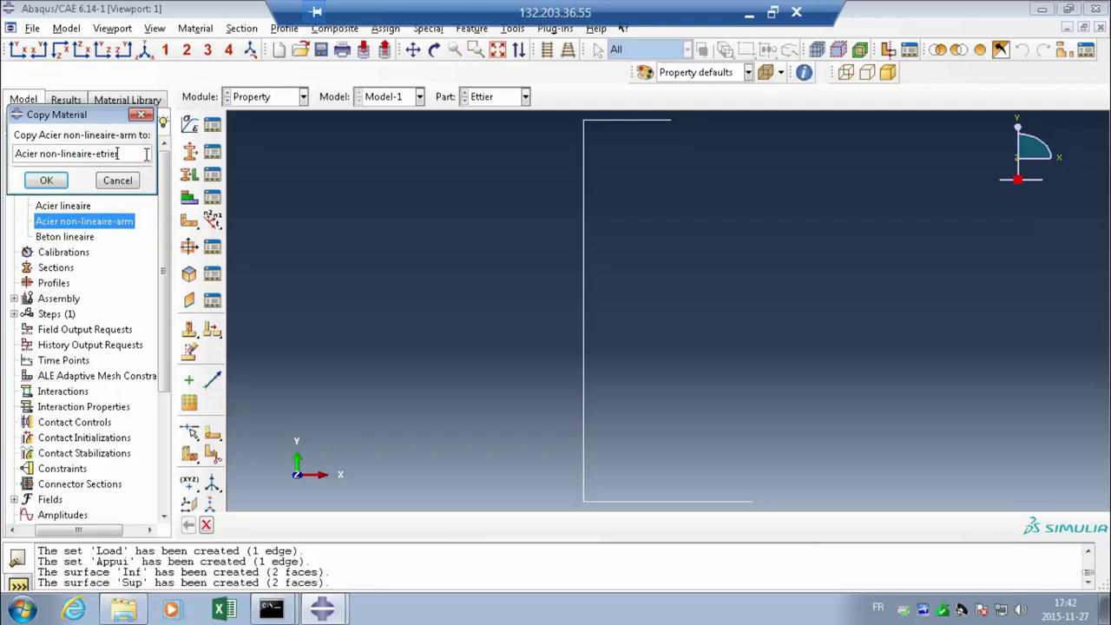
pyautogui.click(51, 179)
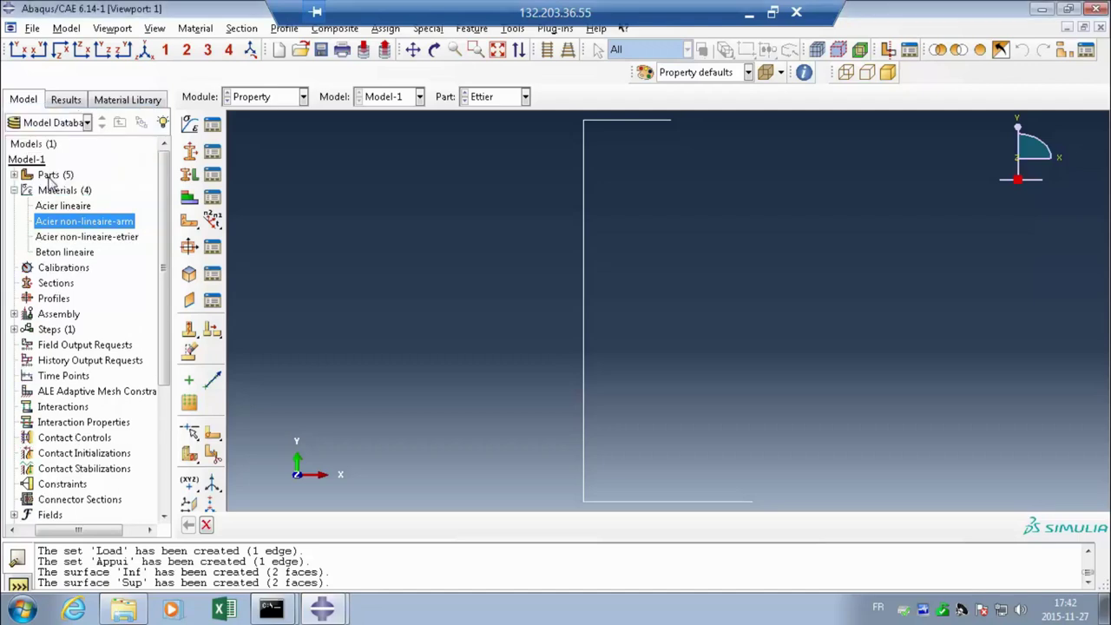
# Step: Set the first two plastic yield stresses of Acier non-lineaire-etrier to 340 and 440, and save the material
pyautogui.click(98, 240)
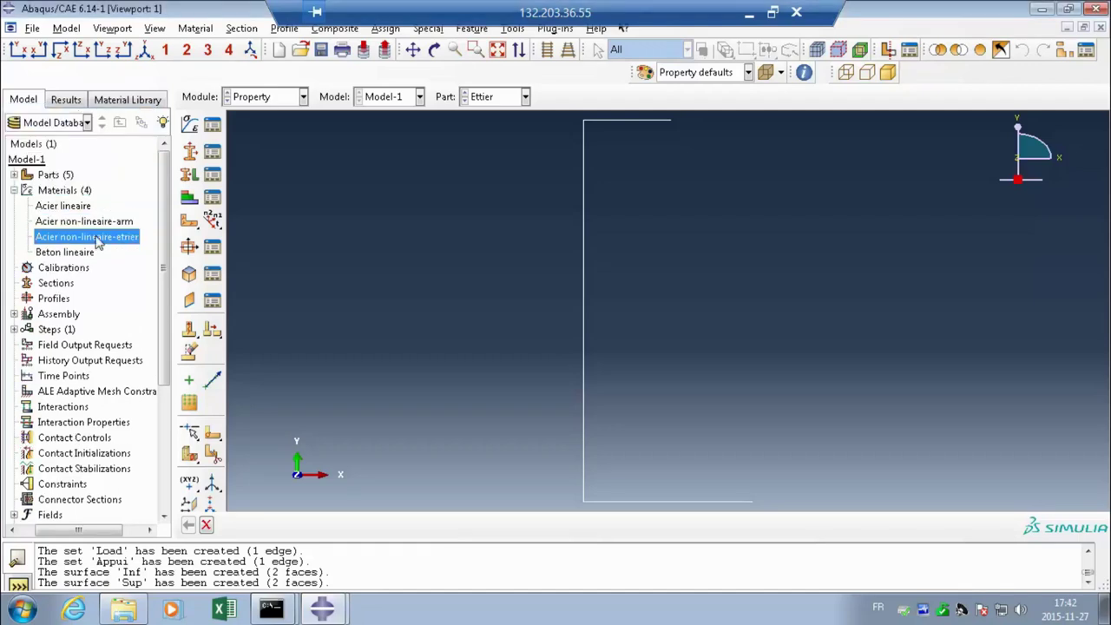
pyautogui.doubleClick(98, 240)
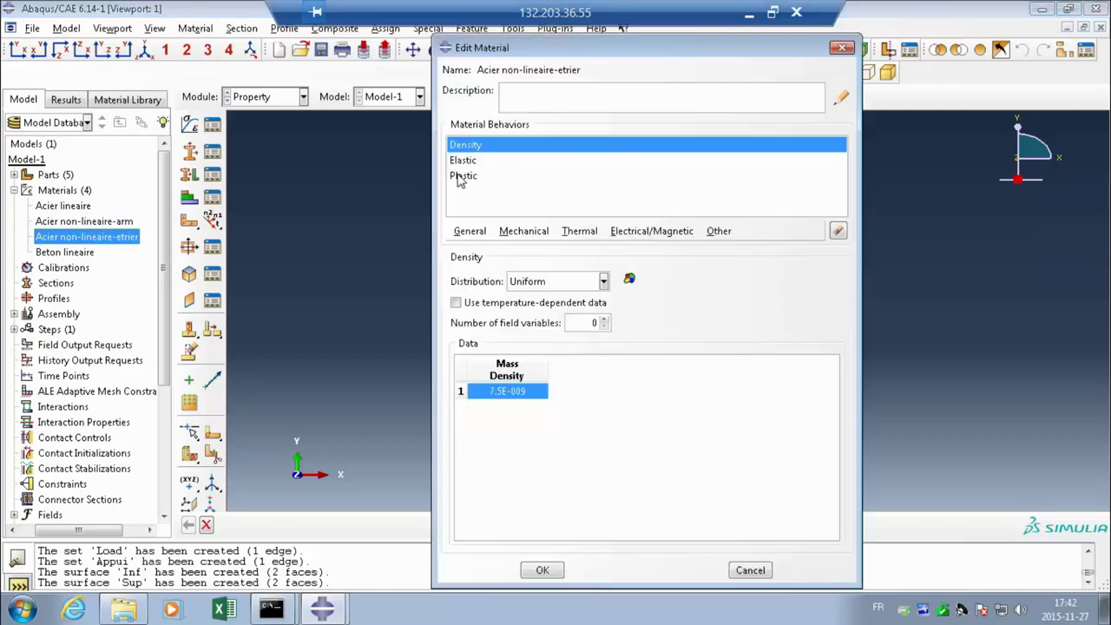
pyautogui.click(462, 176)
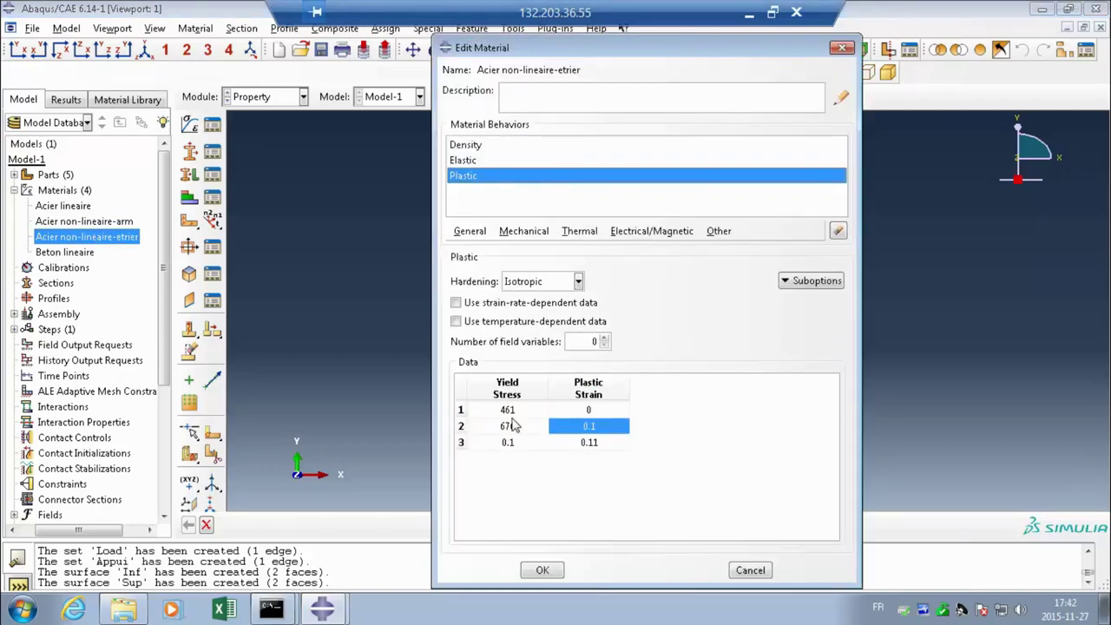
pyautogui.doubleClick(519, 410)
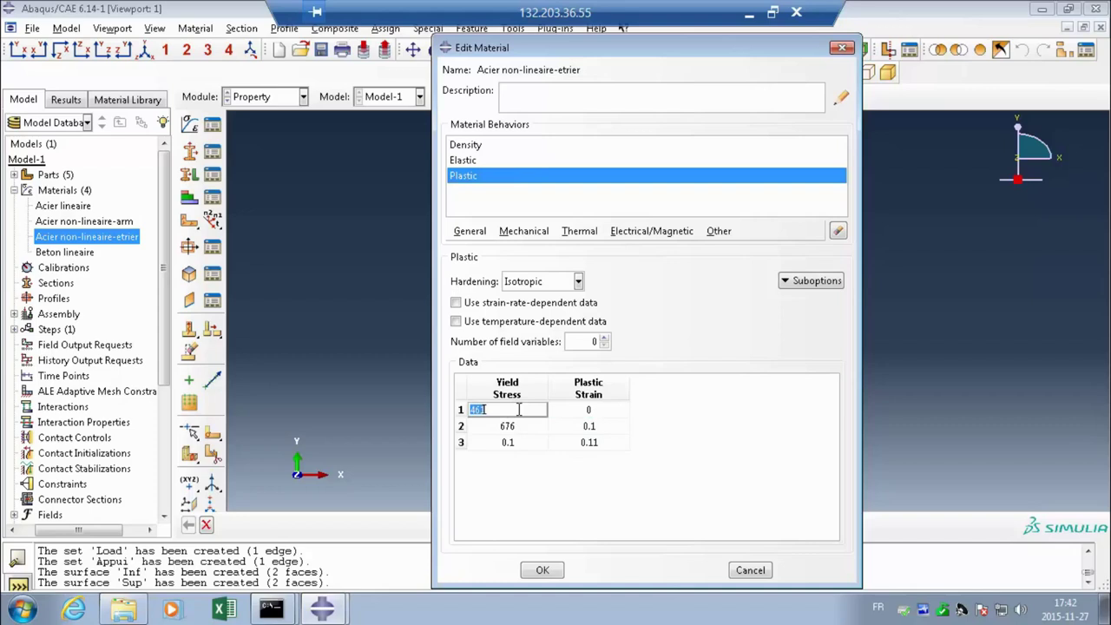
pyautogui.write('340')
pyautogui.click(517, 425)
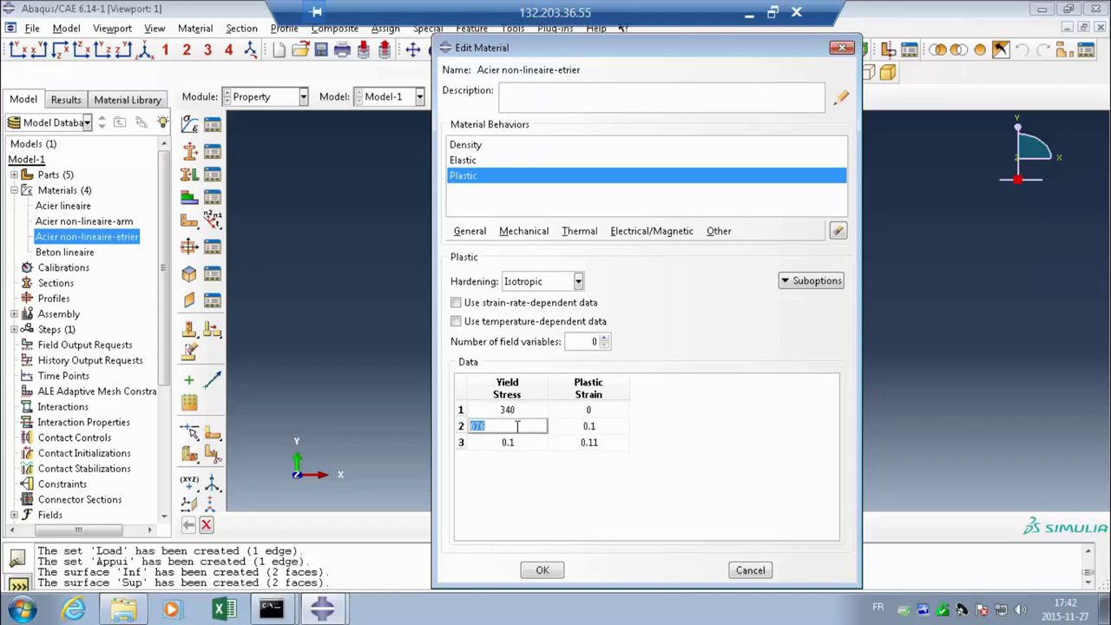
pyautogui.write('440')
pyautogui.click(542, 570)
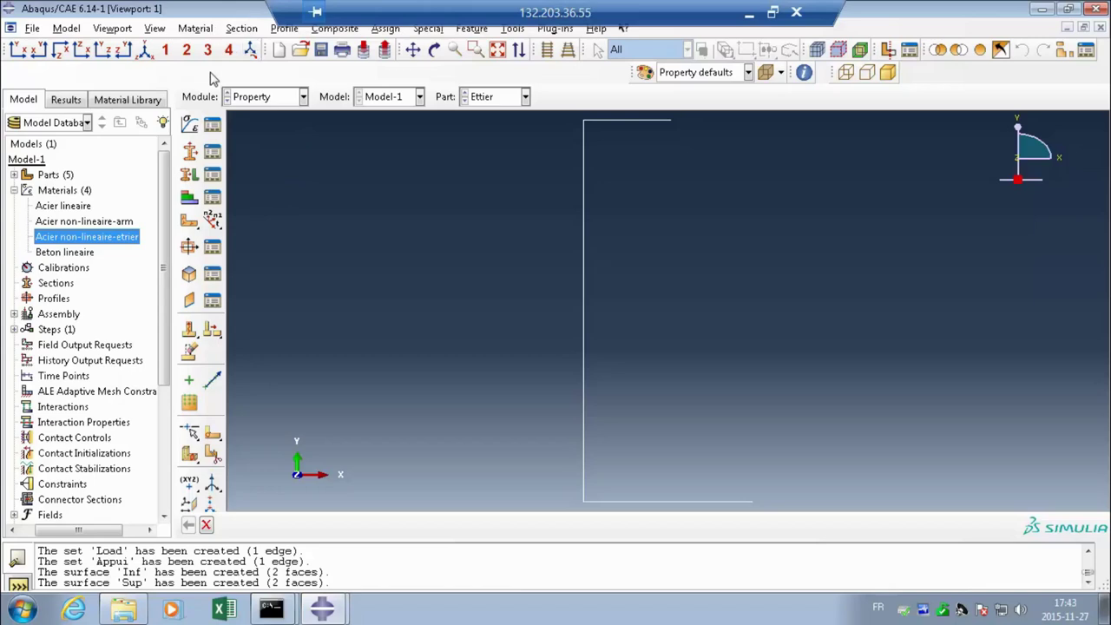
# Step: Create a material named Beton non lineaire with a uniform mass density of 2.4e-9
pyautogui.doubleClick(57, 190)
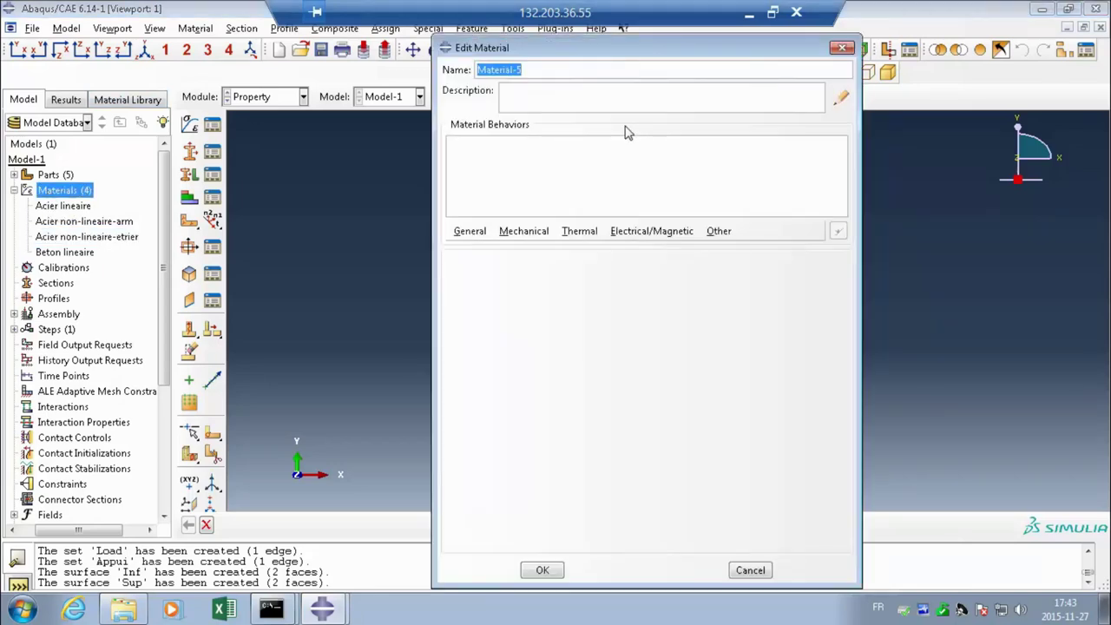
pyautogui.write('Beton non lineaire')
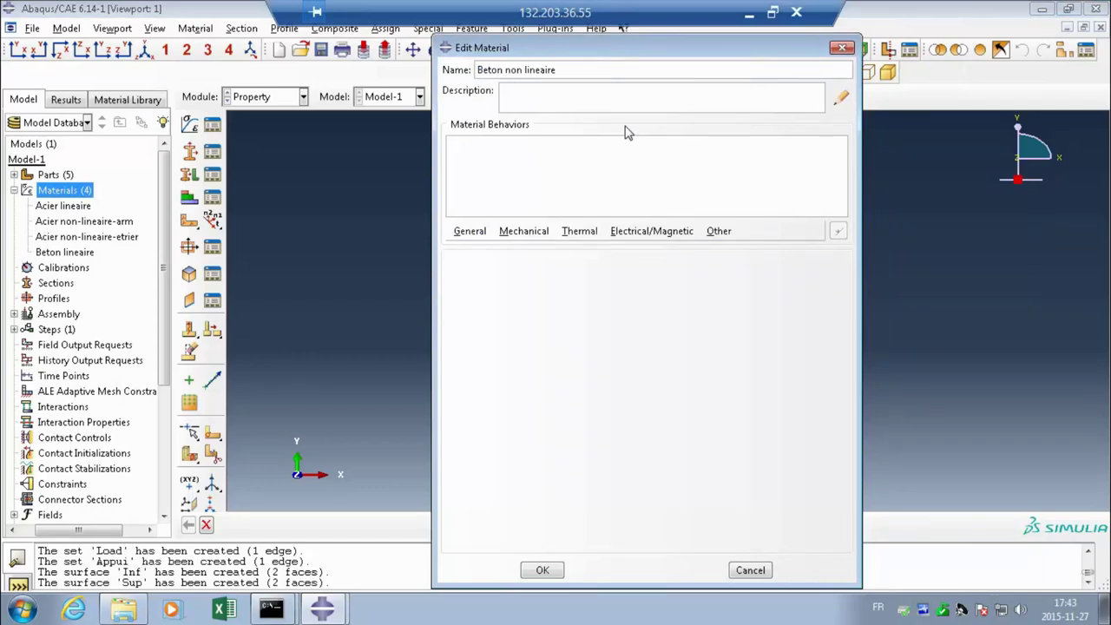
pyautogui.click(469, 236)
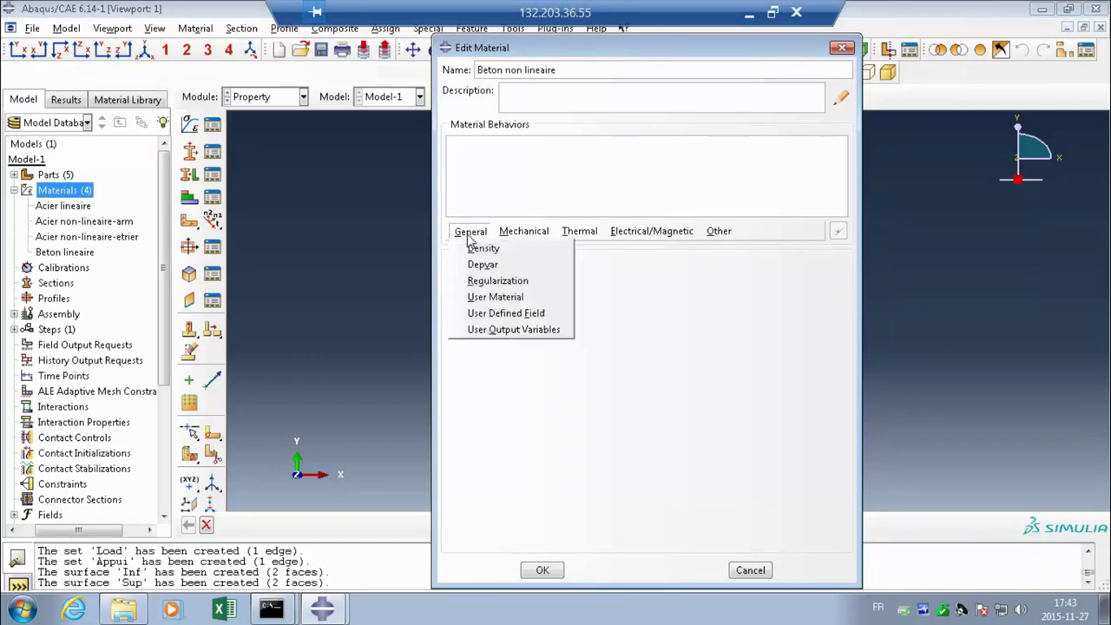
pyautogui.click(477, 249)
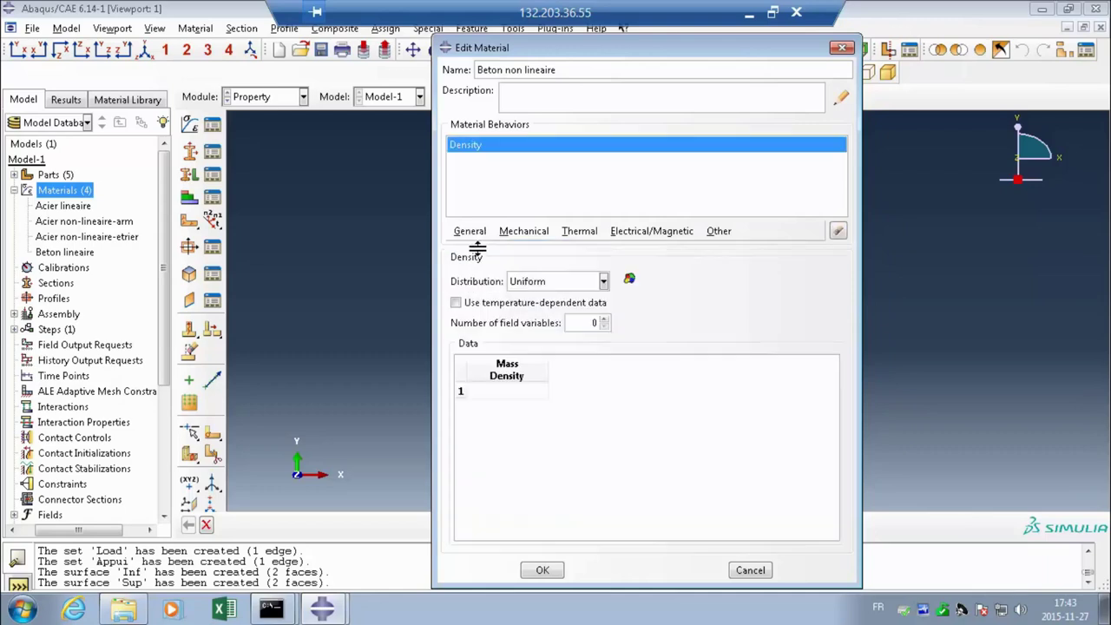
pyautogui.click(500, 392)
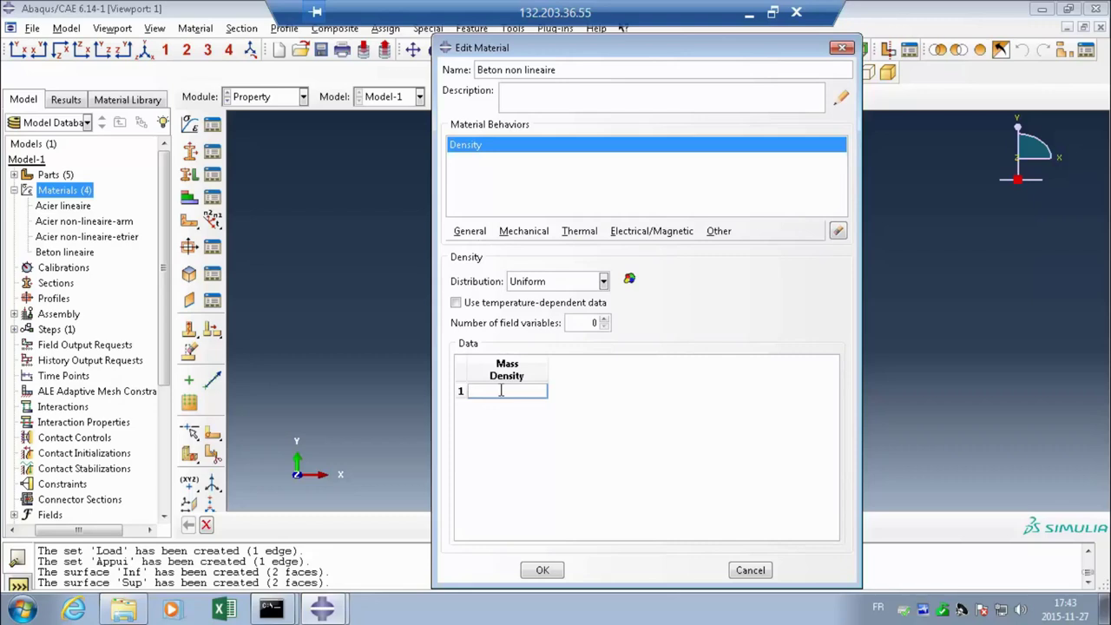
pyautogui.write('2.4e-9')
# Step: Add a Depvar behavior to Beton non lineaire with 57 solution-dependent state variables and element deletion controlled by variable 31
pyautogui.click(474, 236)
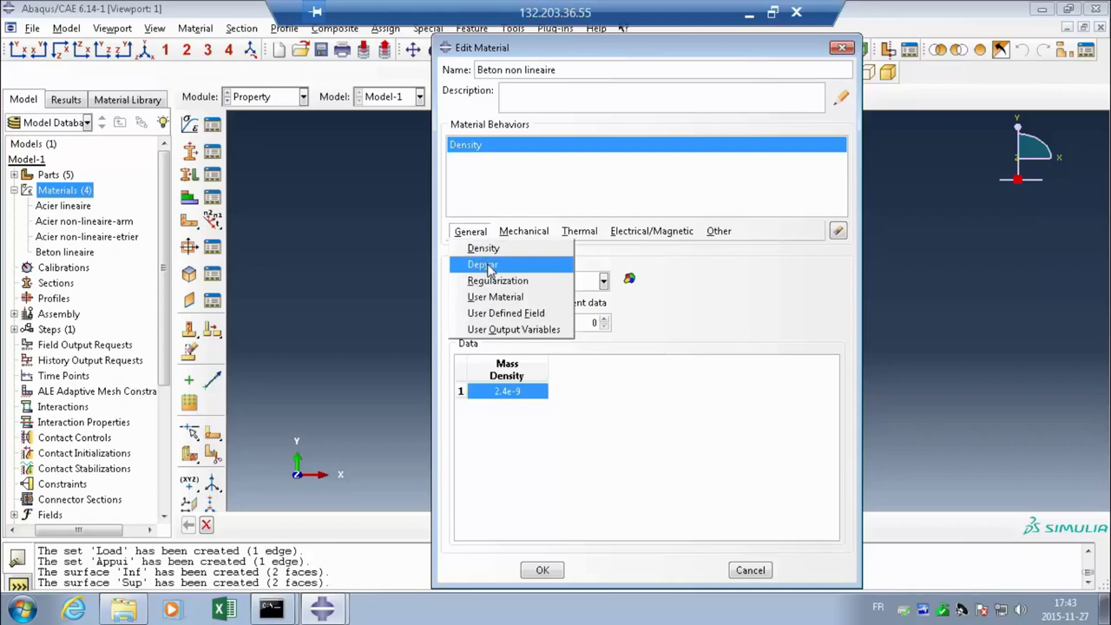
pyautogui.click(482, 265)
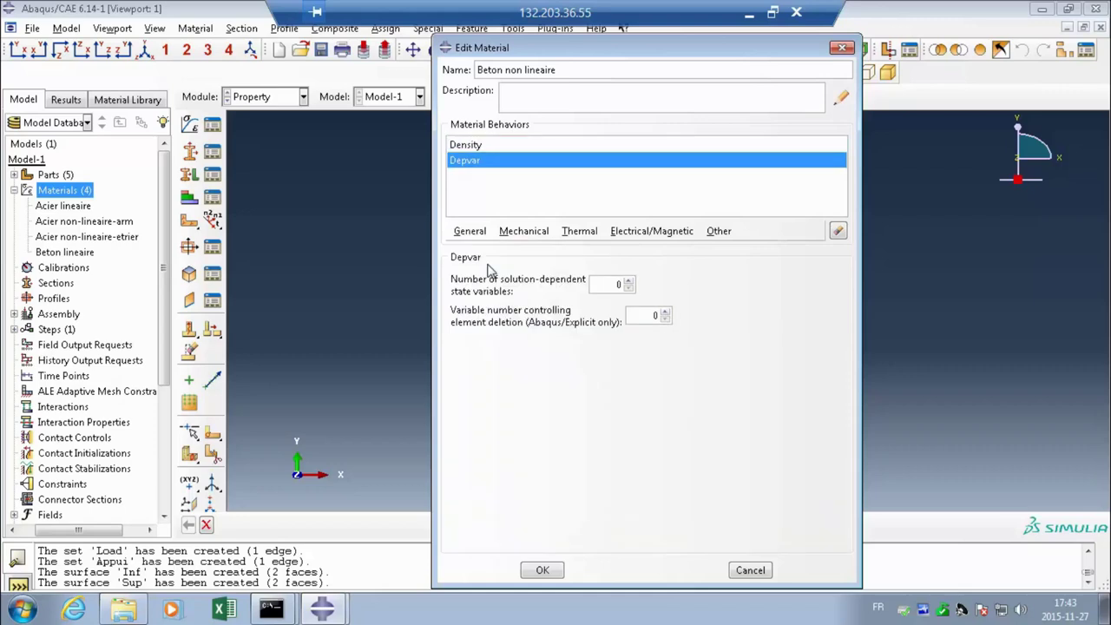
pyautogui.doubleClick(617, 285)
pyautogui.write('57')
pyautogui.doubleClick(657, 315)
pyautogui.write('31')
# Step: Add a User Material behavior to Beton non lineaire and open the EPM3D sheet of the Excel workbook EPM3D_8_v3p2px2_f_poutre3
pyautogui.click(469, 230)
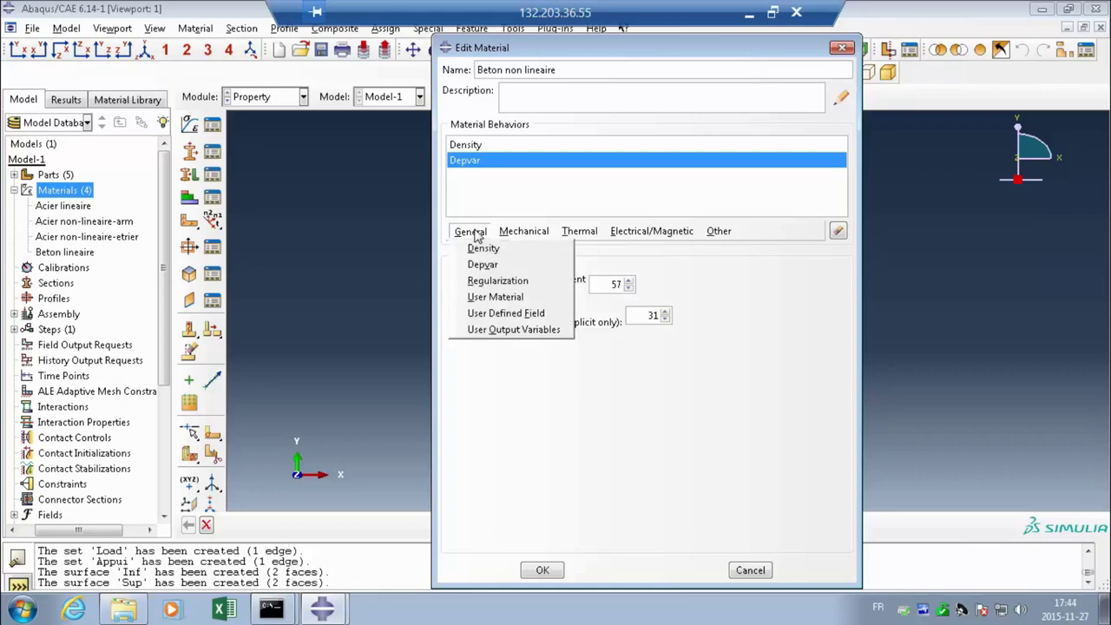
pyautogui.click(492, 298)
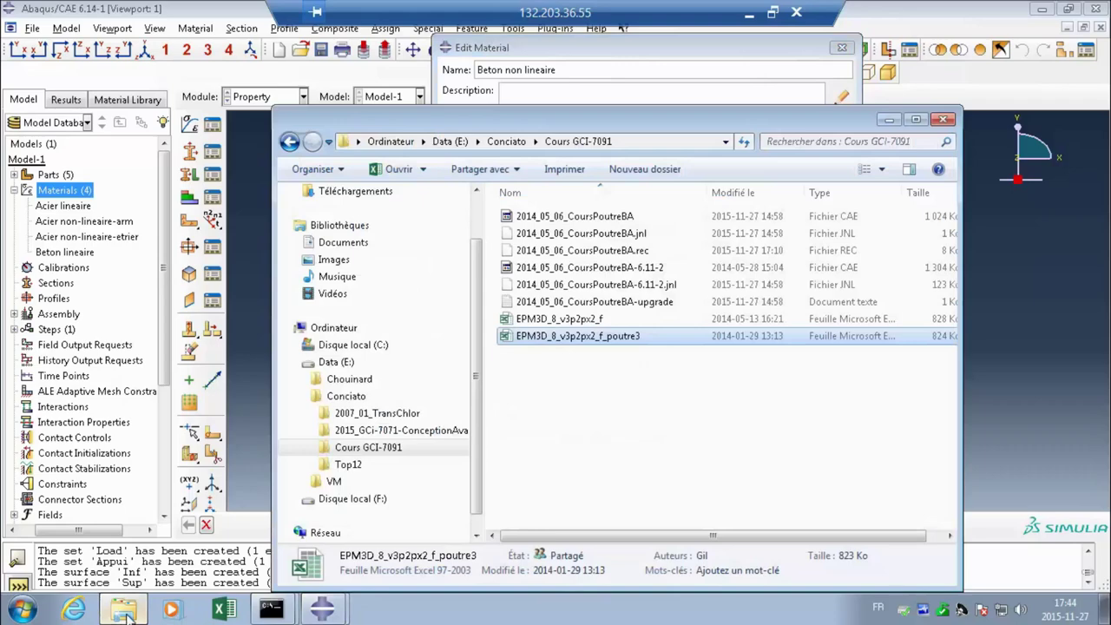
pyautogui.doubleClick(555, 337)
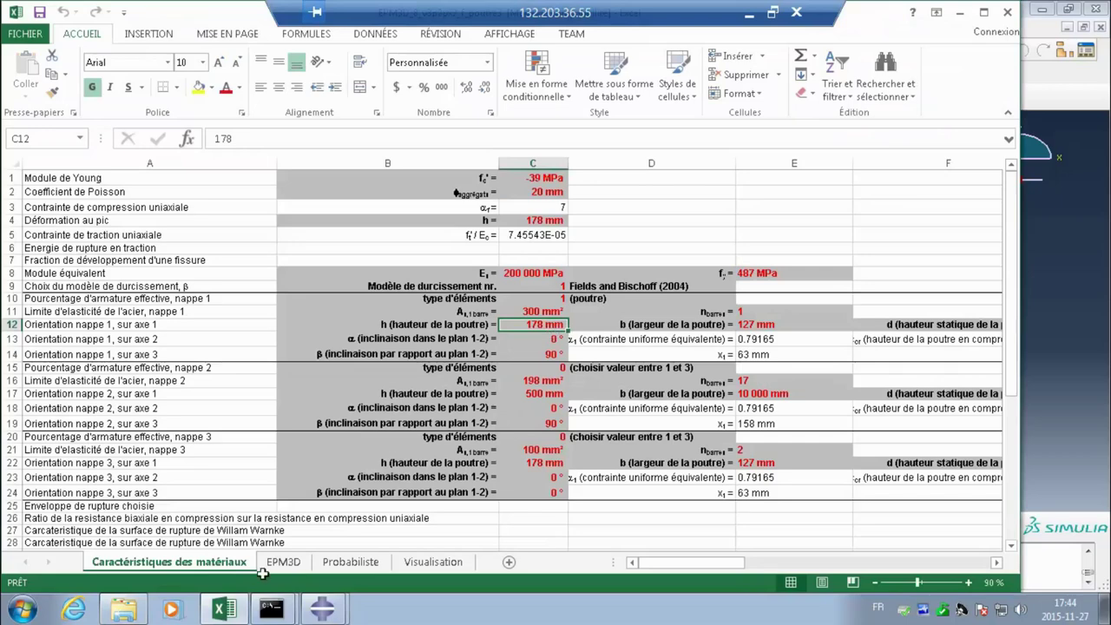
pyautogui.click(428, 562)
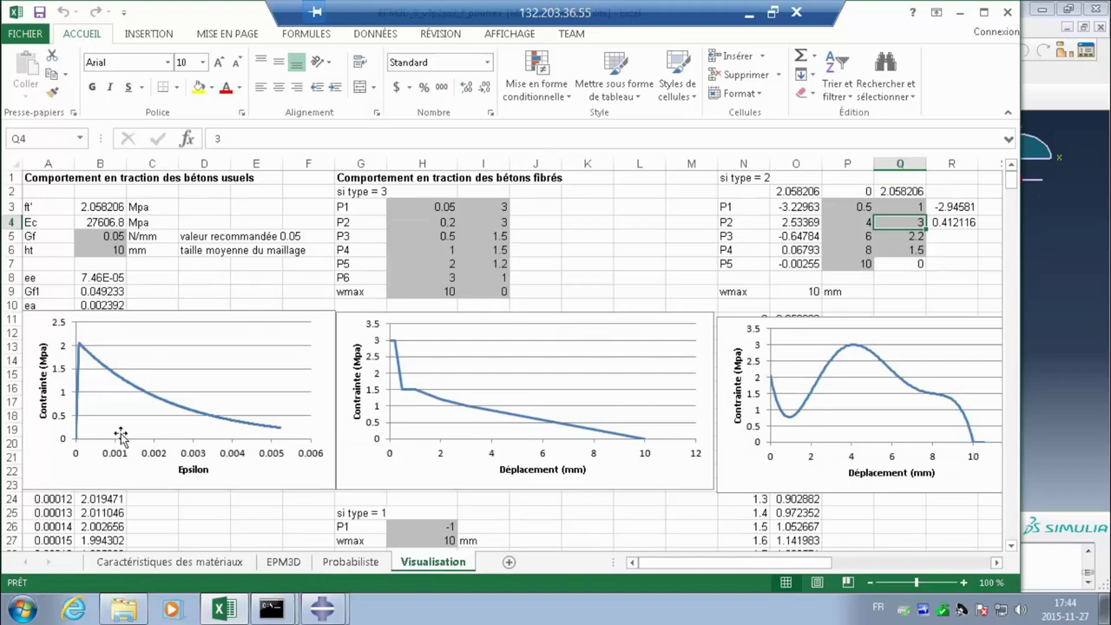
pyautogui.moveTo(647, 565)
pyautogui.mouseDown()
pyautogui.moveTo(855, 564)
pyautogui.moveTo(660, 569)
pyautogui.mouseUp()
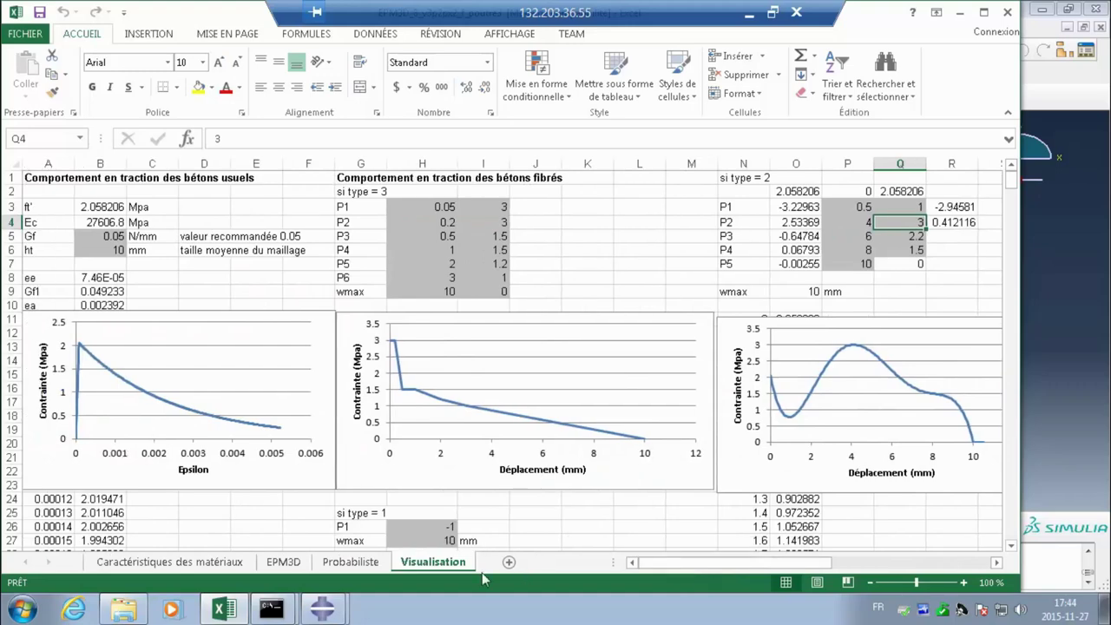
pyautogui.click(286, 563)
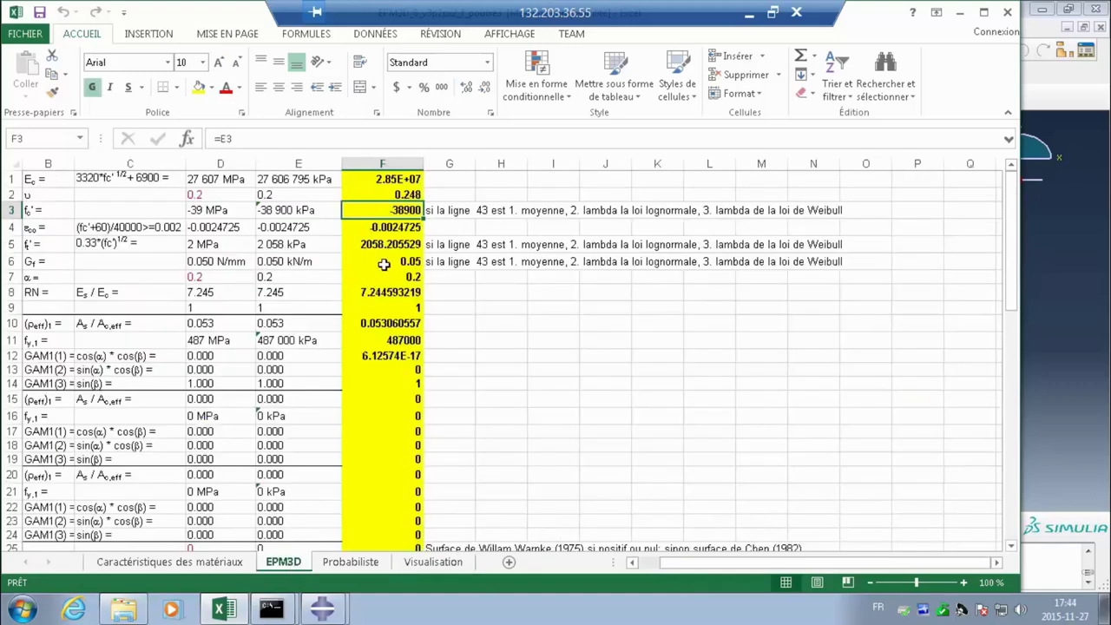
# Step: Copy the yellow column values F1 to F61 from the EPM3D sheet, close the workbook and return to the Abaqus material definition
pyautogui.click(386, 179)
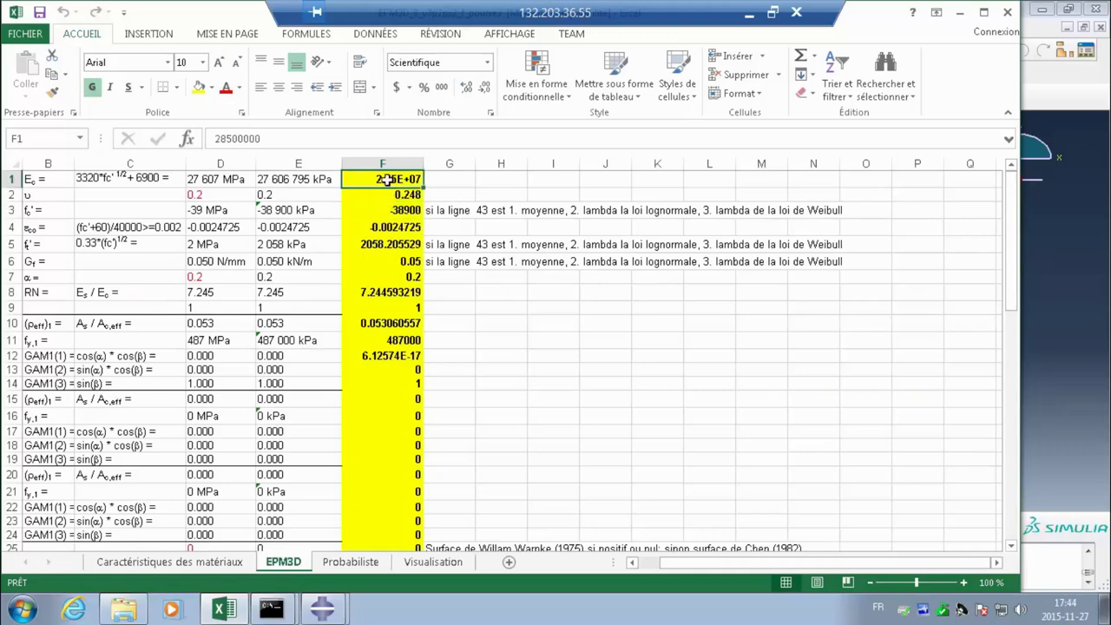
pyautogui.hotkey('ctrl', 'shift', 'Down')
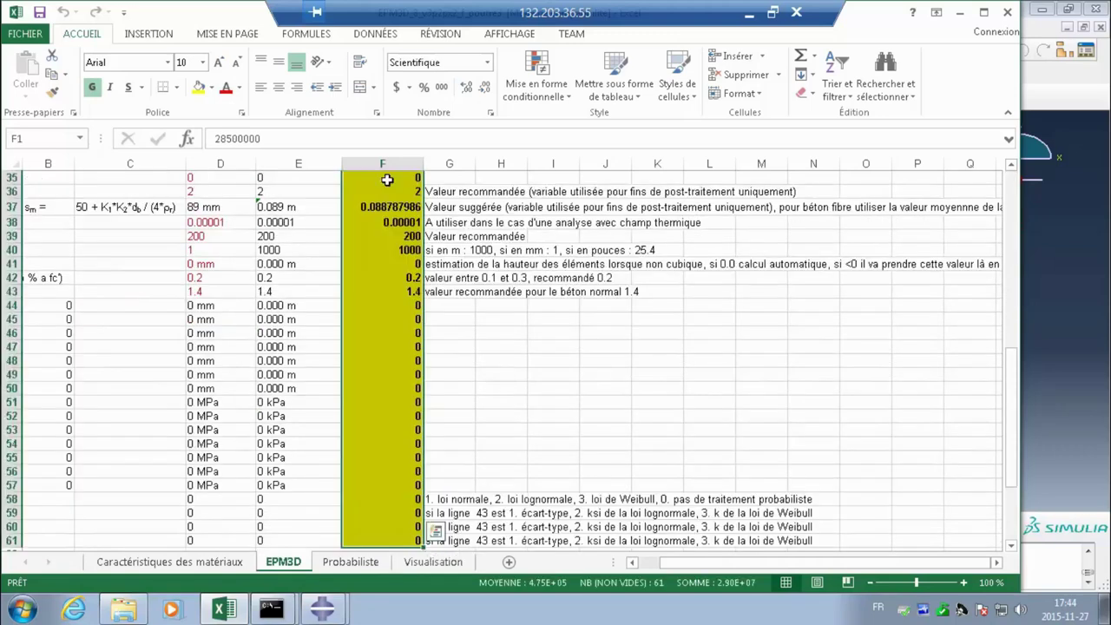
pyautogui.hotkey('ctrl', 'c')
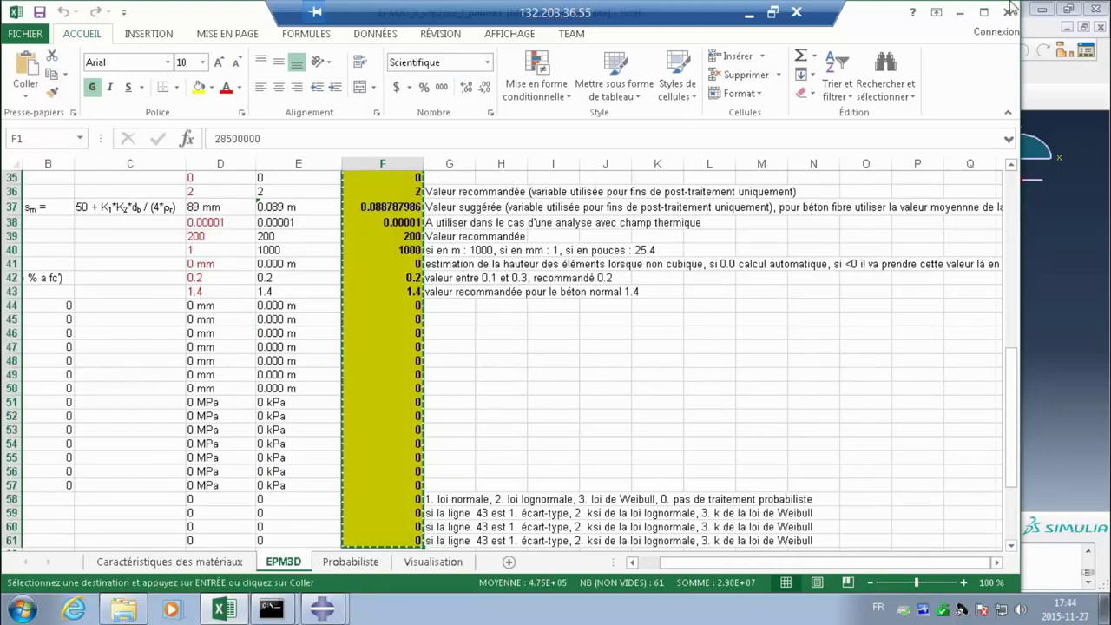
pyautogui.click(1008, 11)
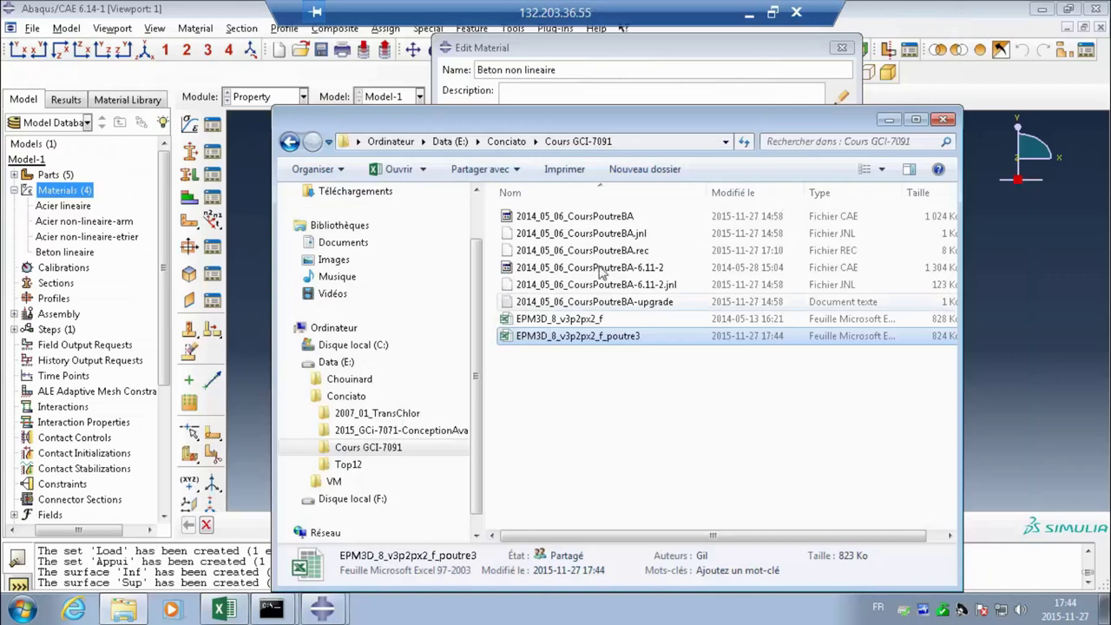
pyautogui.click(888, 119)
# Step: Paste the copied values as the mechanical constants of the Beton non lineaire user material and save the material
pyautogui.click(504, 370)
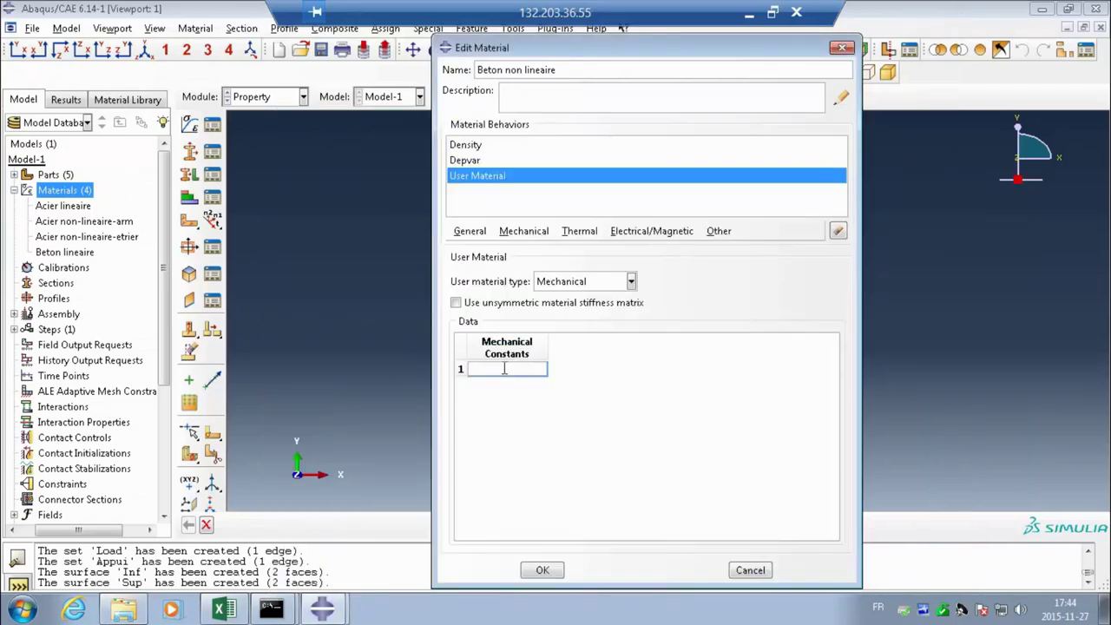
pyautogui.hotkey('ctrl', 'v')
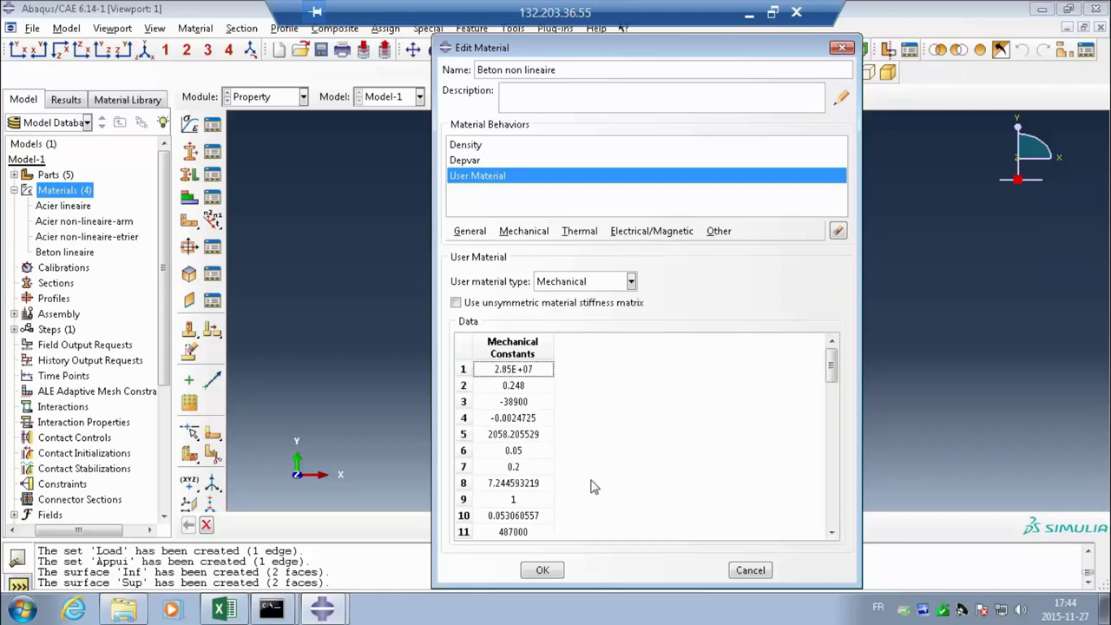
pyautogui.click(831, 470)
pyautogui.moveTo(831, 471); pyautogui.dragTo(834, 531)
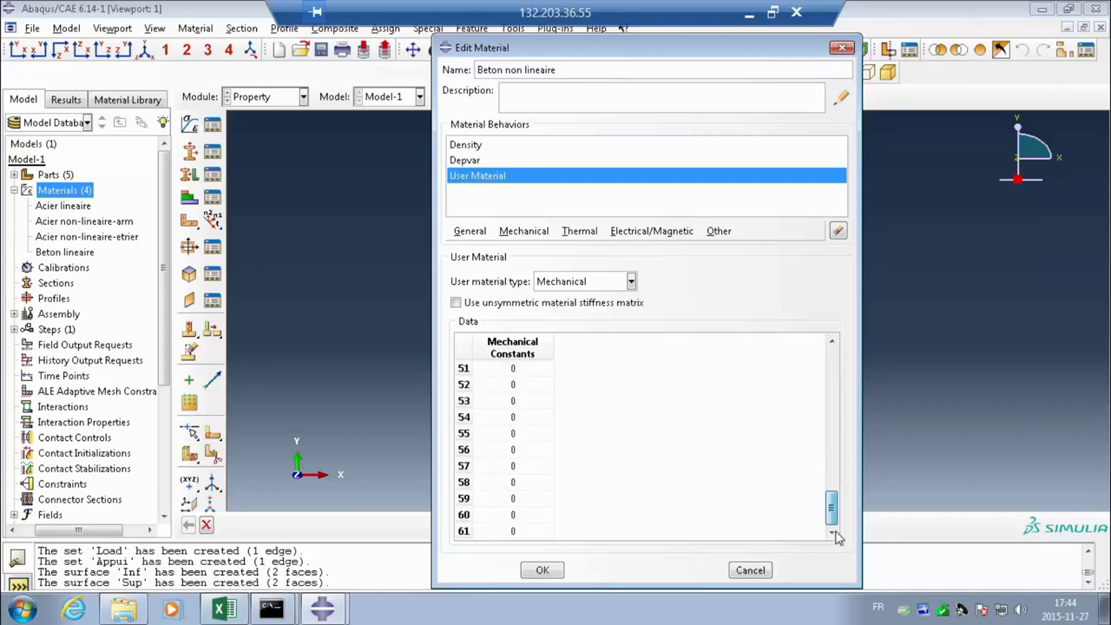
pyautogui.click(544, 571)
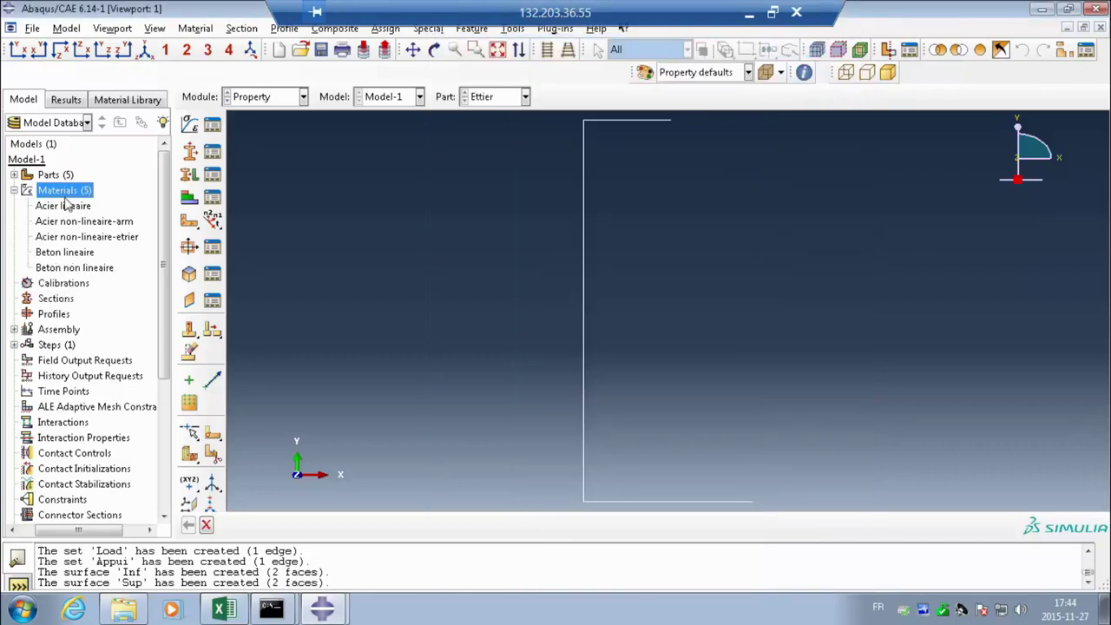
# Step: Start a new solid, homogeneous section named Poutre lineaire
pyautogui.click(66, 206)
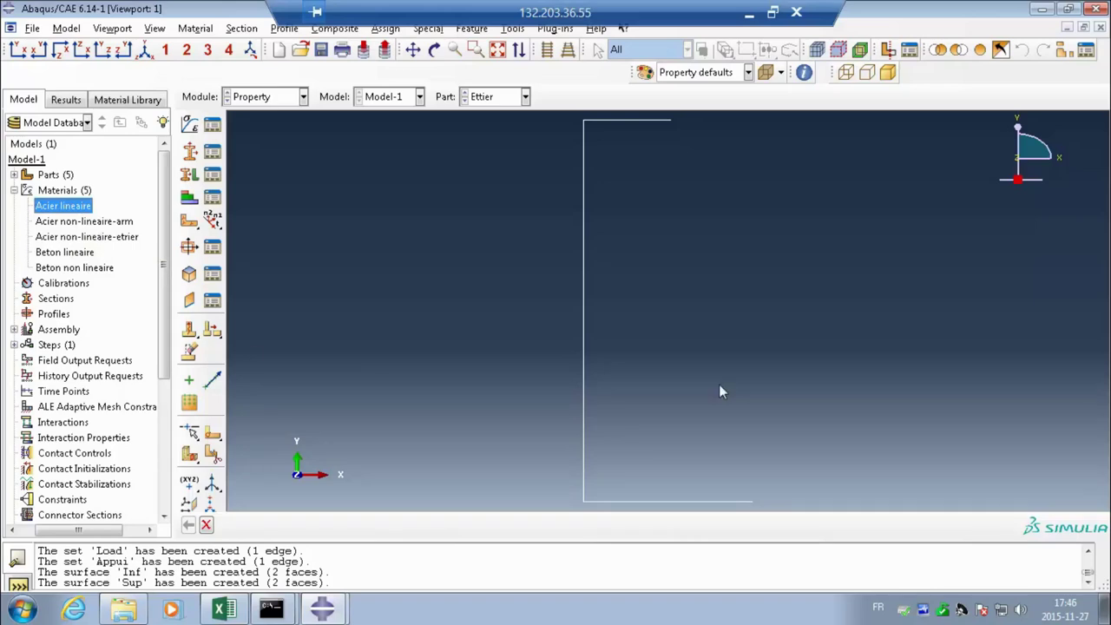
pyautogui.click(14, 190)
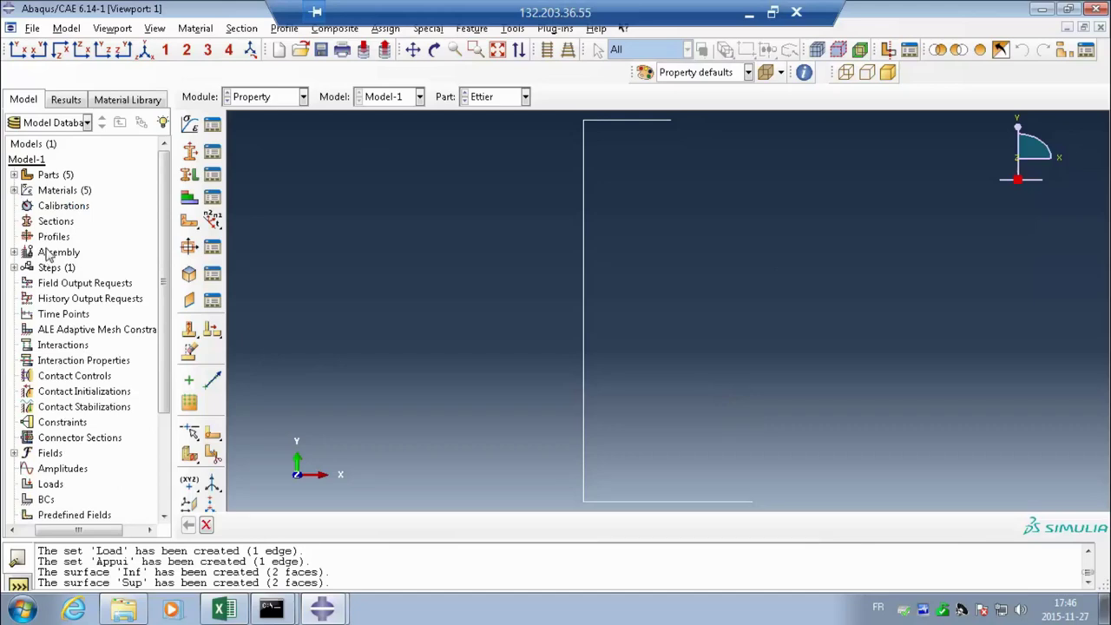
pyautogui.click(56, 208)
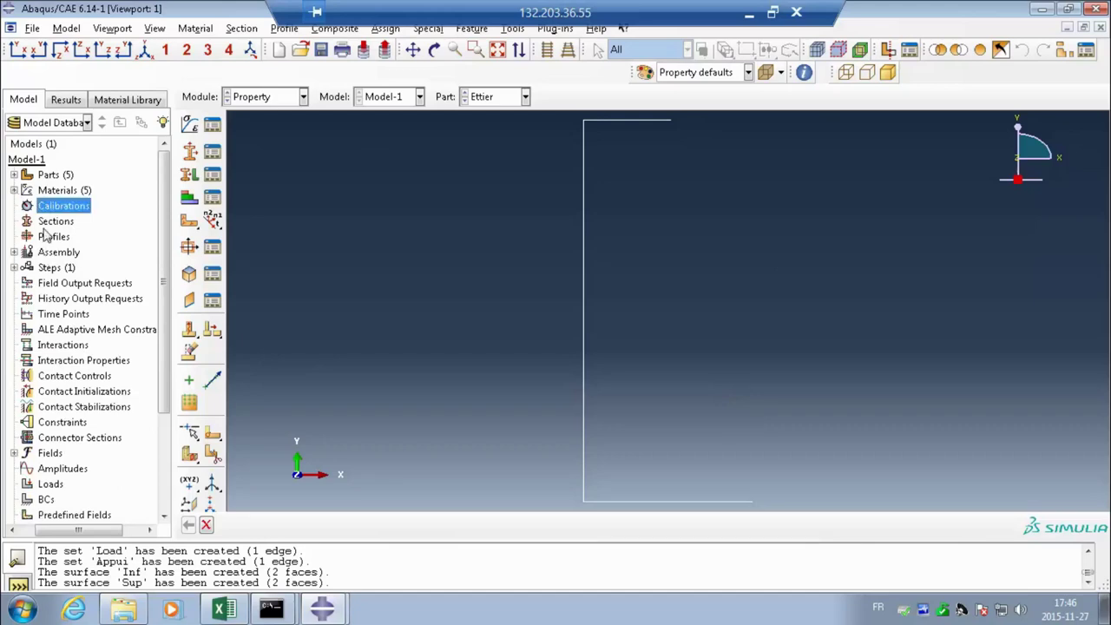
pyautogui.click(51, 222)
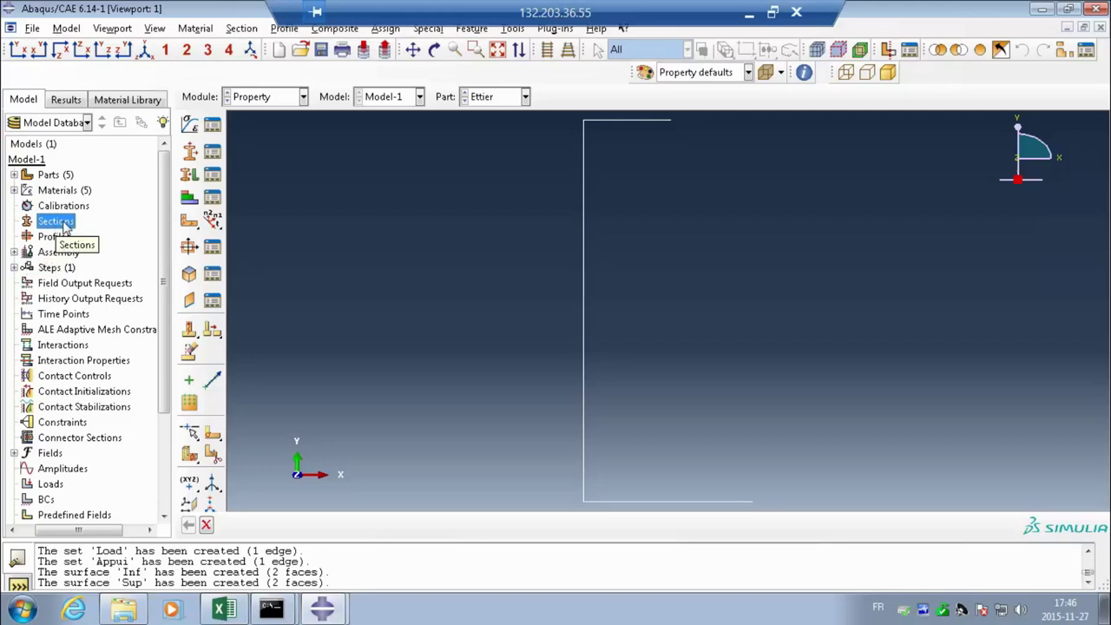
pyautogui.doubleClick(55, 222)
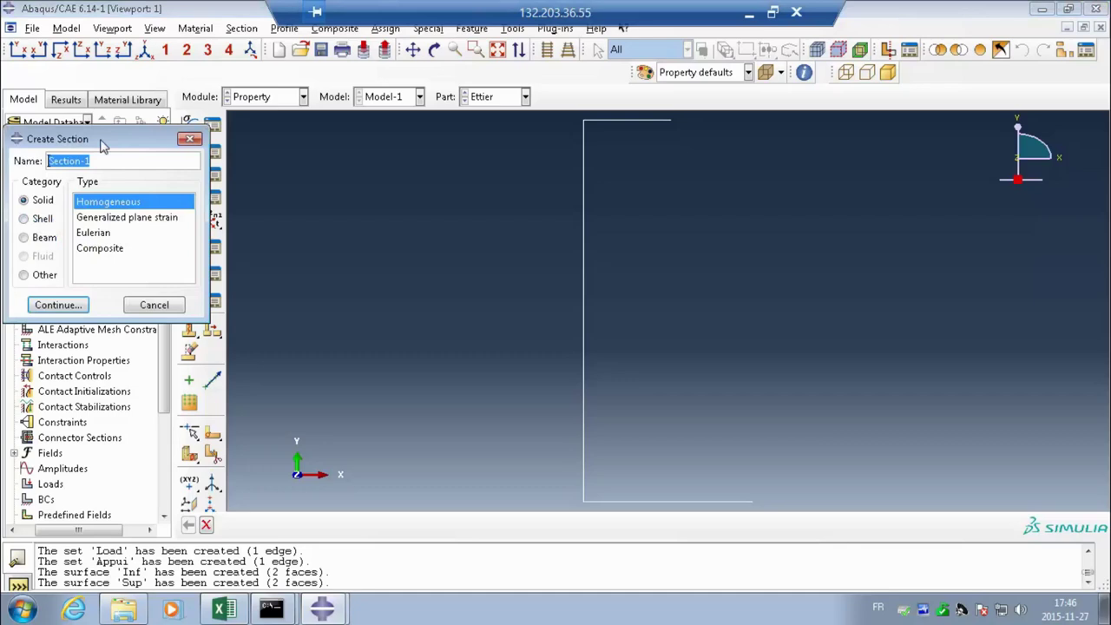
pyautogui.moveTo(100, 146); pyautogui.dragTo(454, 188)
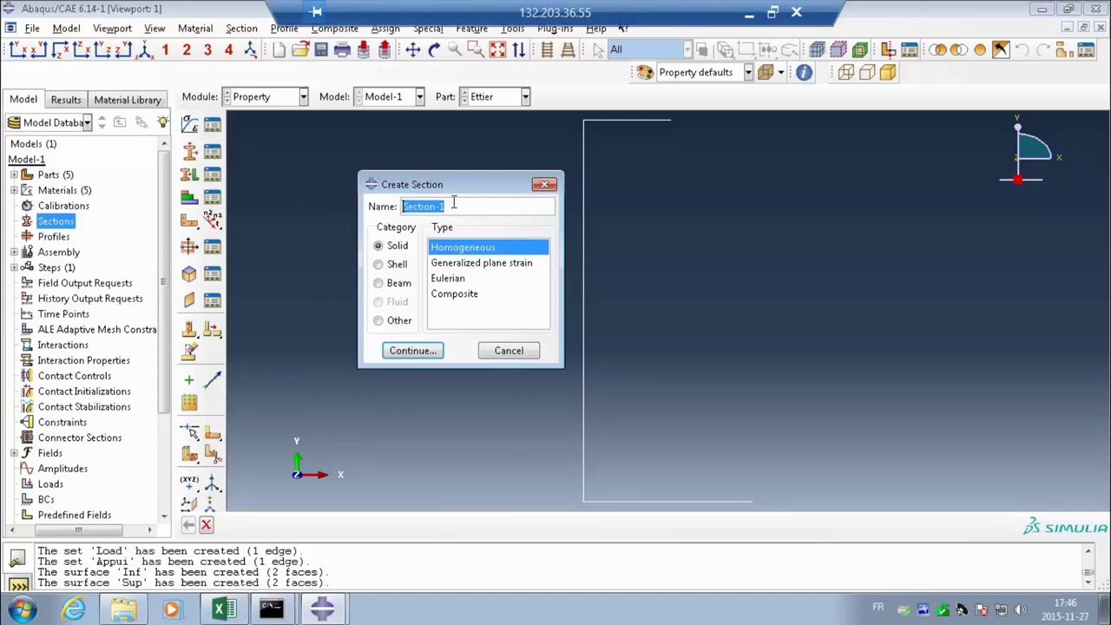
pyautogui.write('Be')
pyautogui.press('BackSpace')
pyautogui.press('BackSpace')
pyautogui.write('Poutre linea')
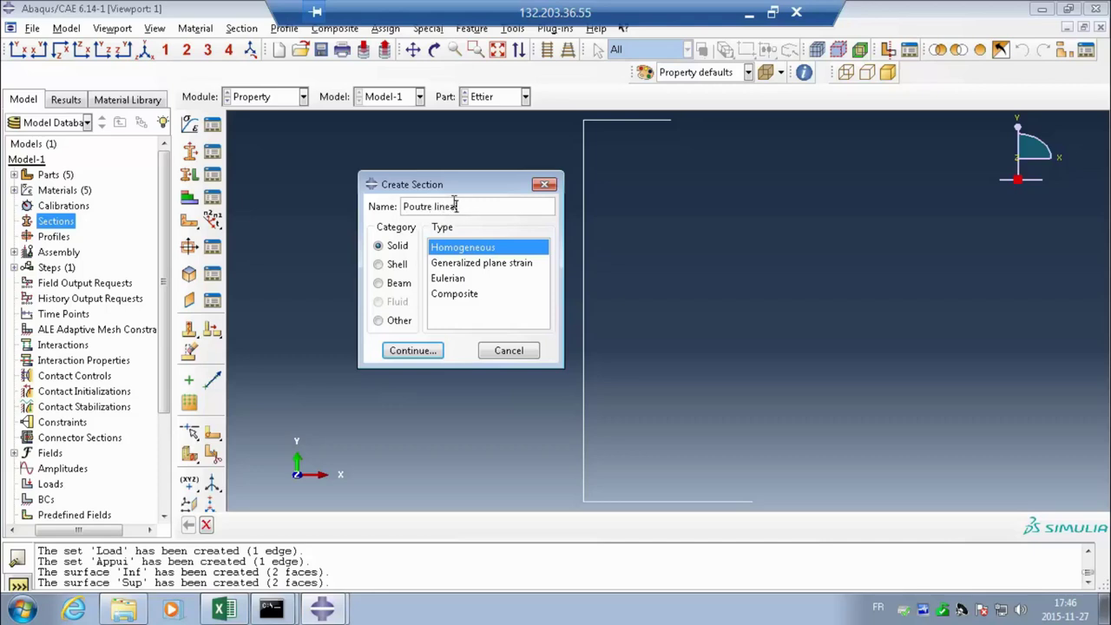
pyautogui.write('ire')
pyautogui.click(397, 351)
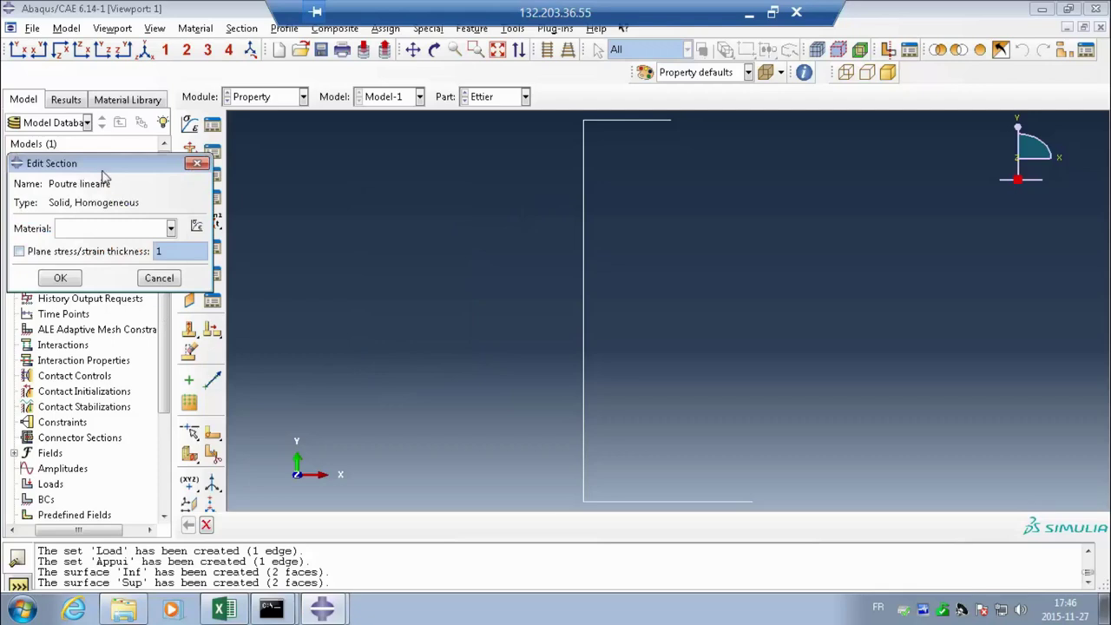
# Step: Assign the Beton lineaire material to the Poutre lineaire section and save the section
pyautogui.moveTo(107, 170); pyautogui.dragTo(537, 176)
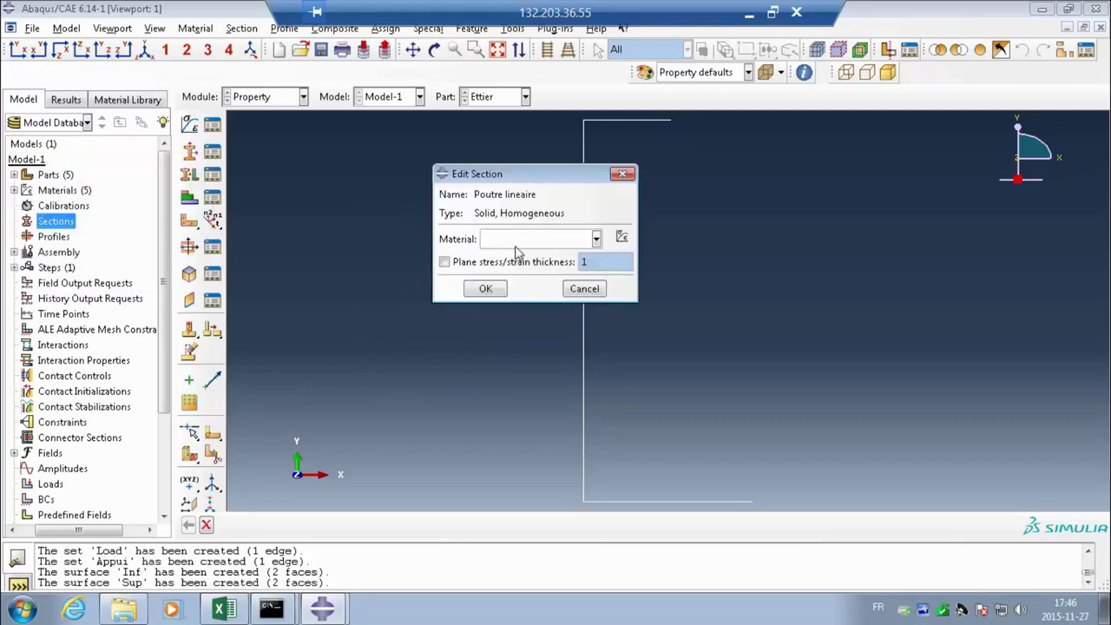
pyautogui.click(596, 240)
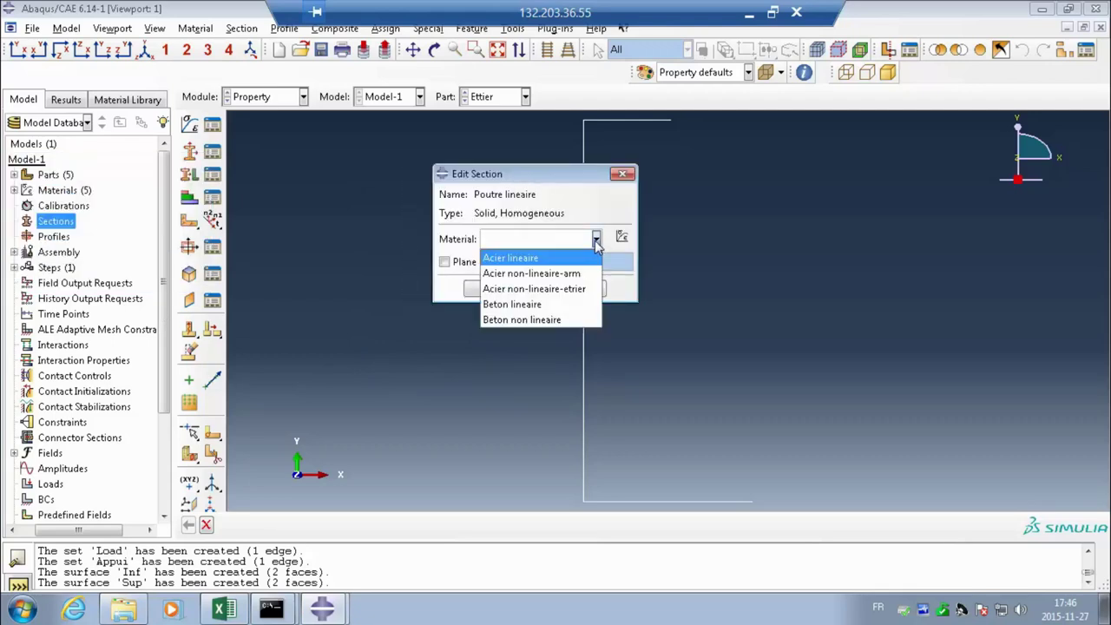
pyautogui.click(534, 305)
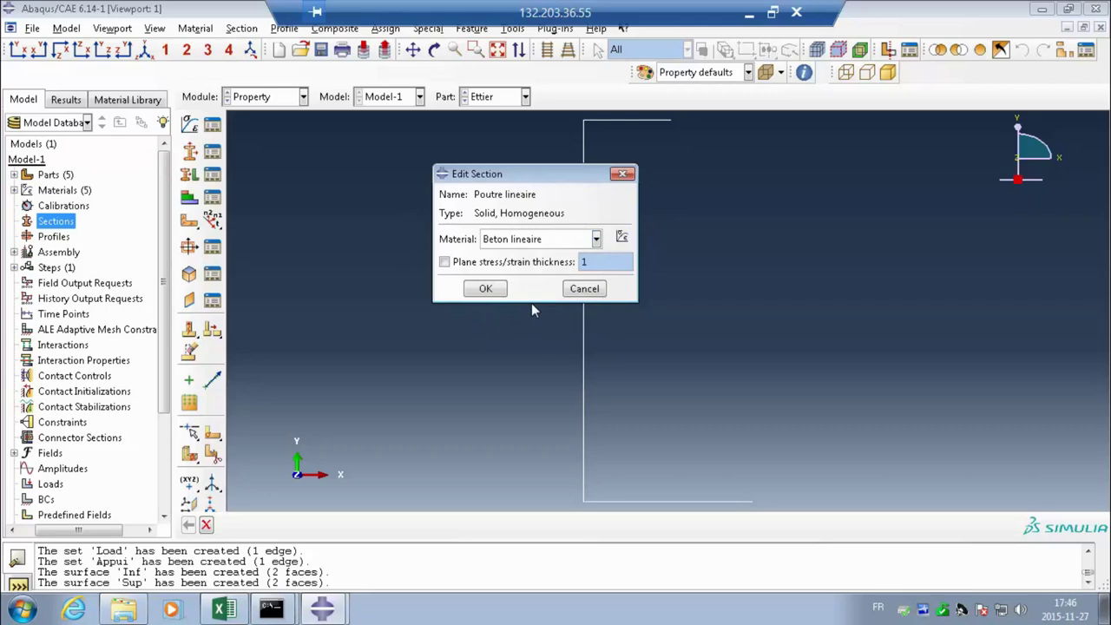
pyautogui.click(486, 290)
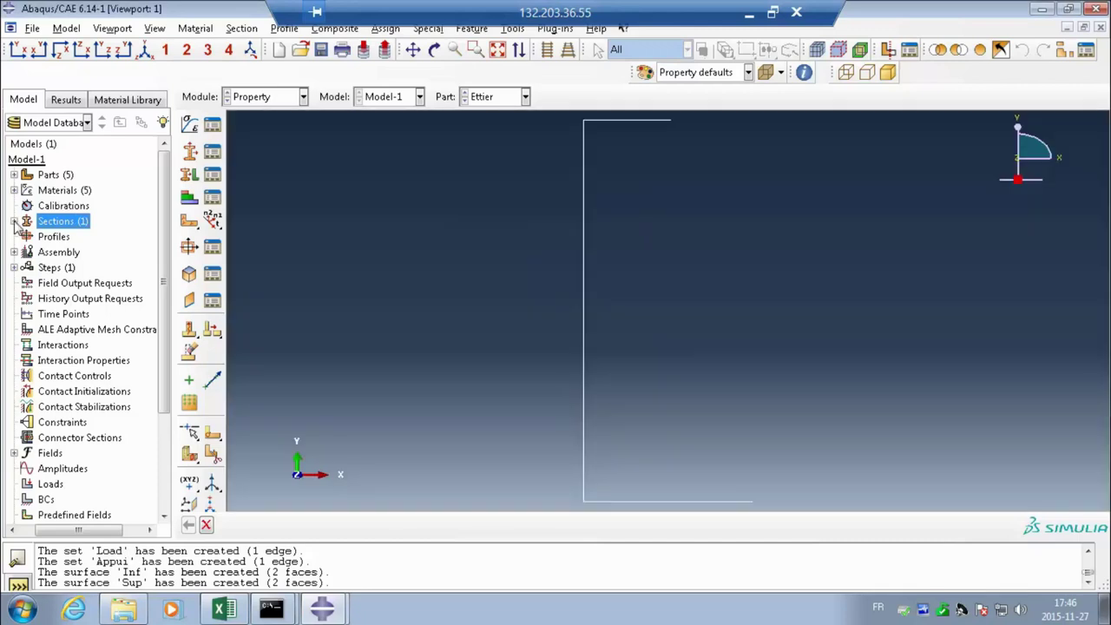
# Step: Create a solid, homogeneous section named Poutre non lineaire that uses the Beton non lineaire material
pyautogui.click(14, 220)
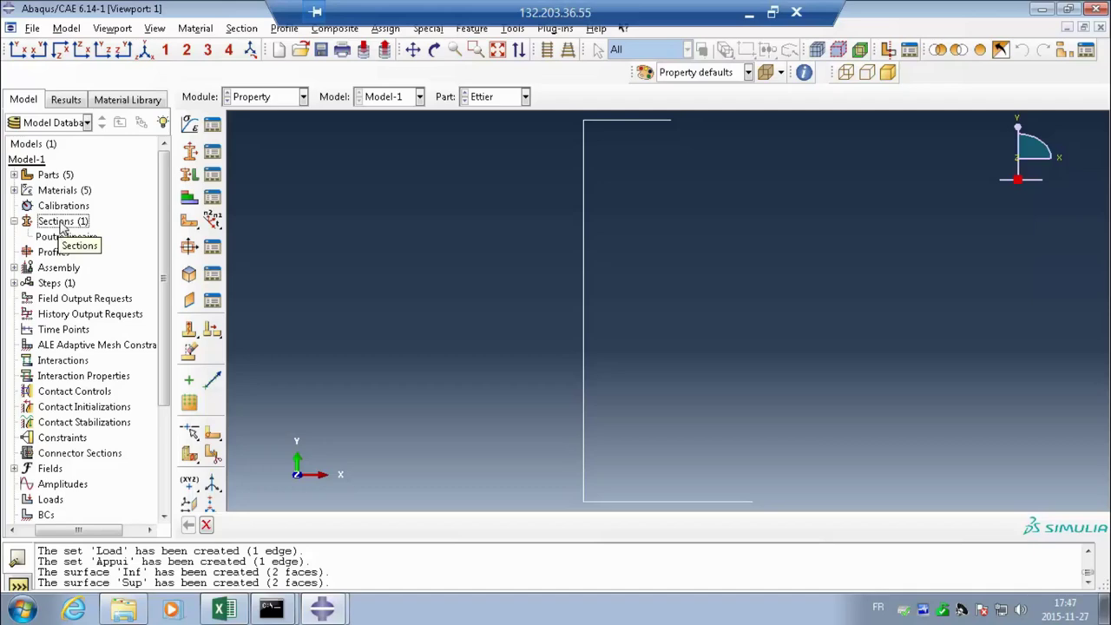
pyautogui.doubleClick(57, 221)
pyautogui.write('Po')
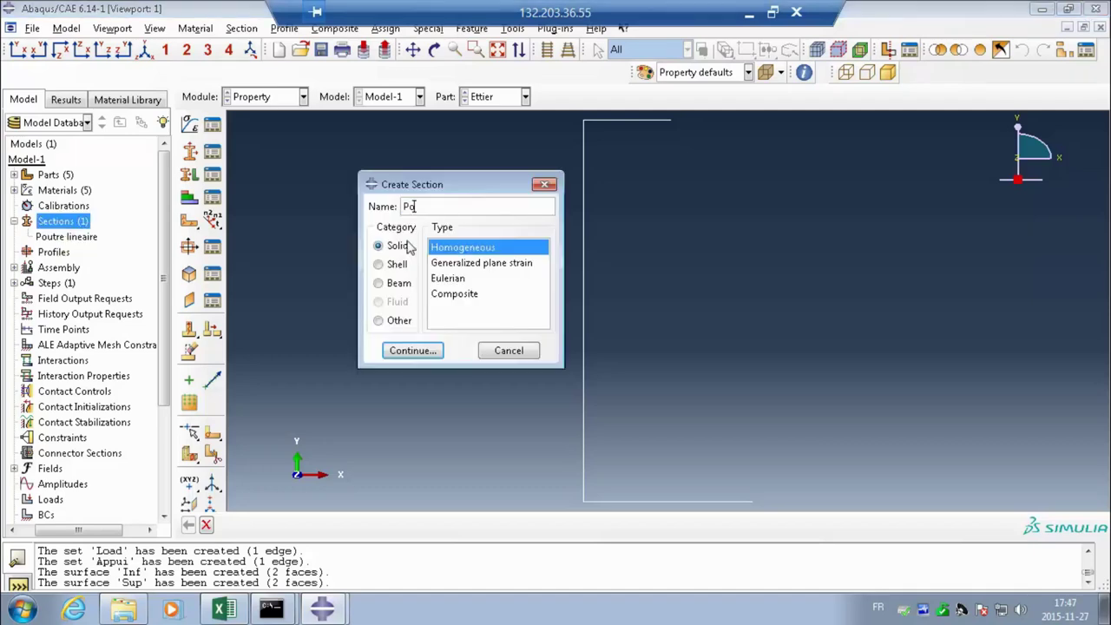
pyautogui.write('utre non lineaire')
pyautogui.click(403, 350)
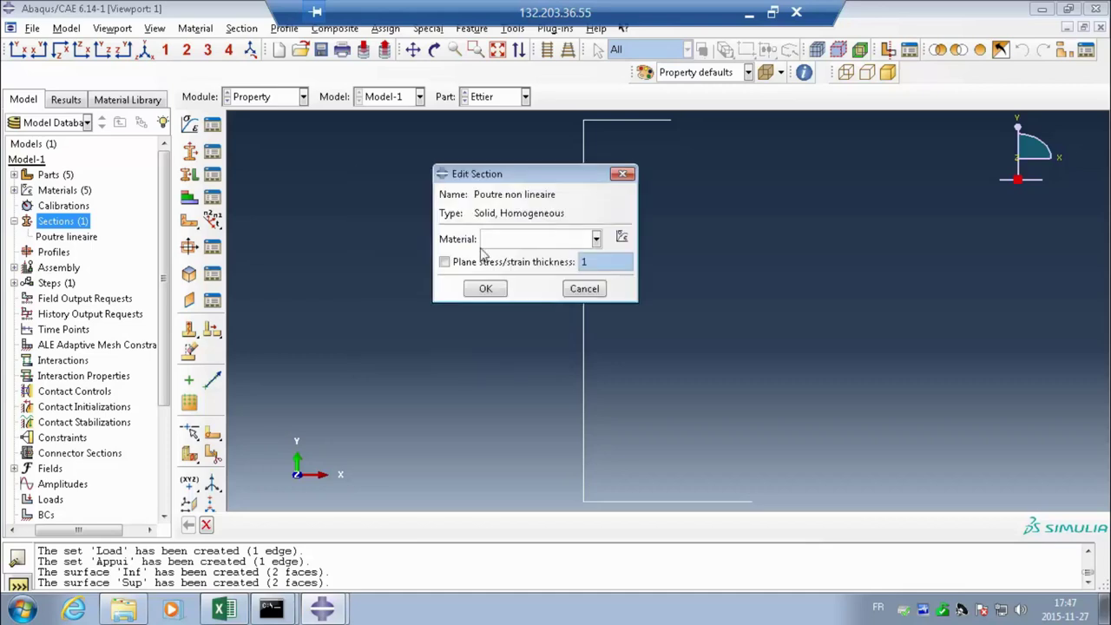
pyautogui.click(595, 239)
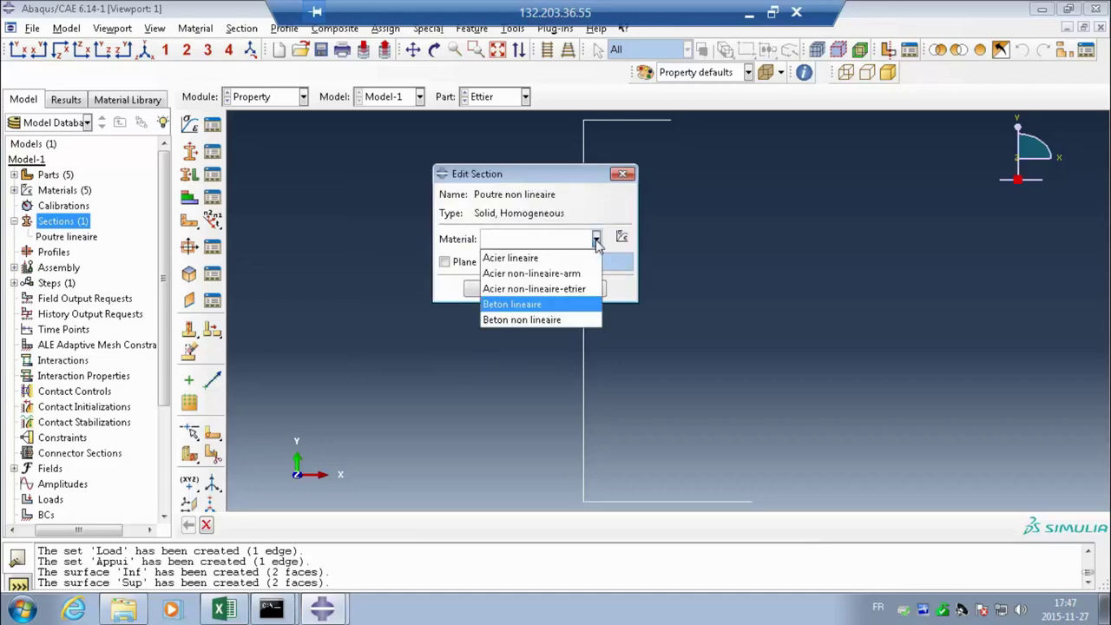
pyautogui.click(517, 319)
pyautogui.click(480, 287)
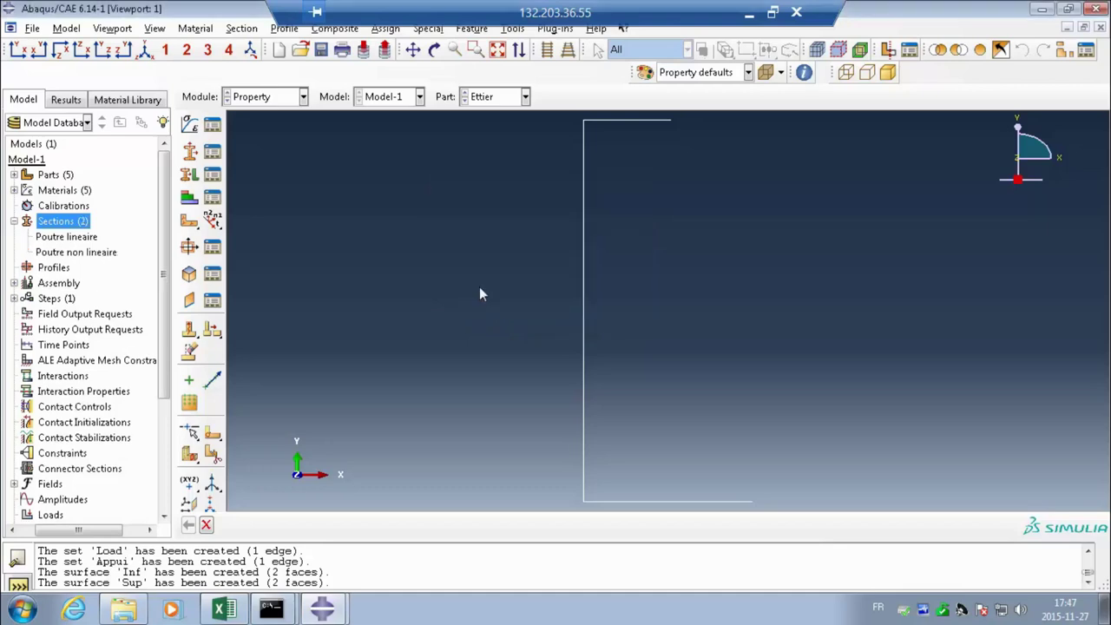
# Step: Start a new beam-category section of type Truss named Armature lineaire
pyautogui.doubleClick(60, 228)
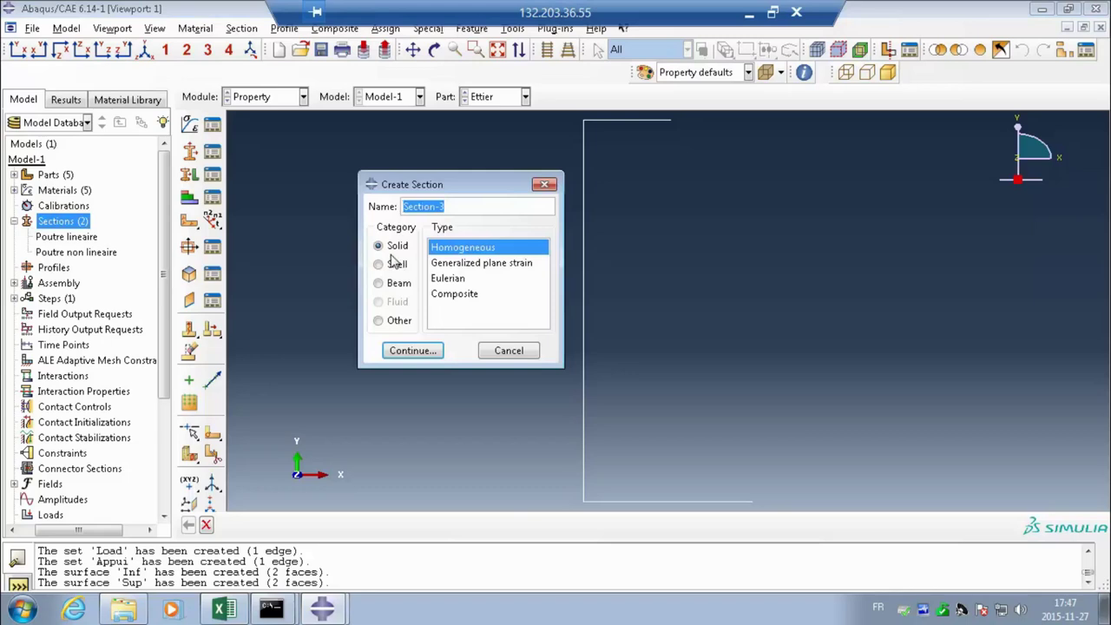
pyautogui.write('A')
pyautogui.write('l')
pyautogui.write('mature lin')
pyautogui.write('eaire')
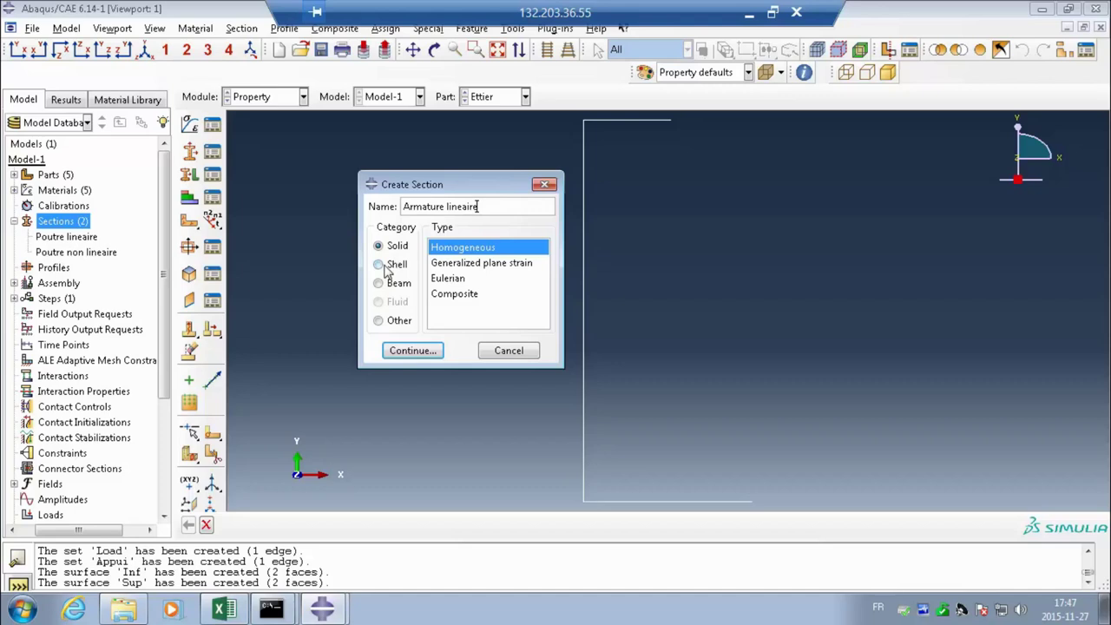
pyautogui.click(379, 283)
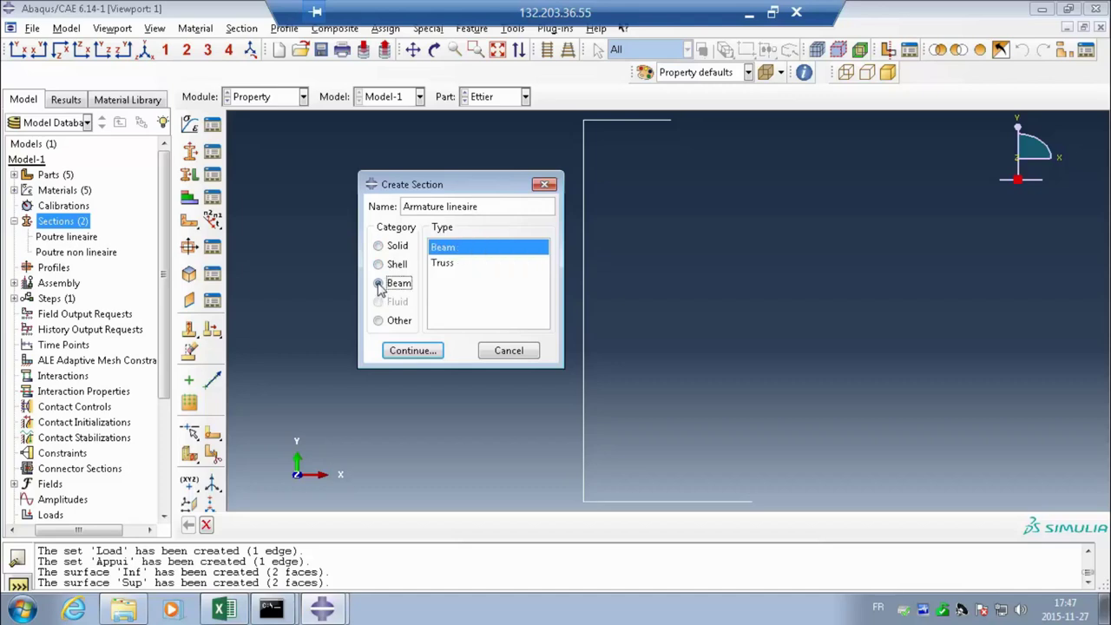
pyautogui.click(442, 264)
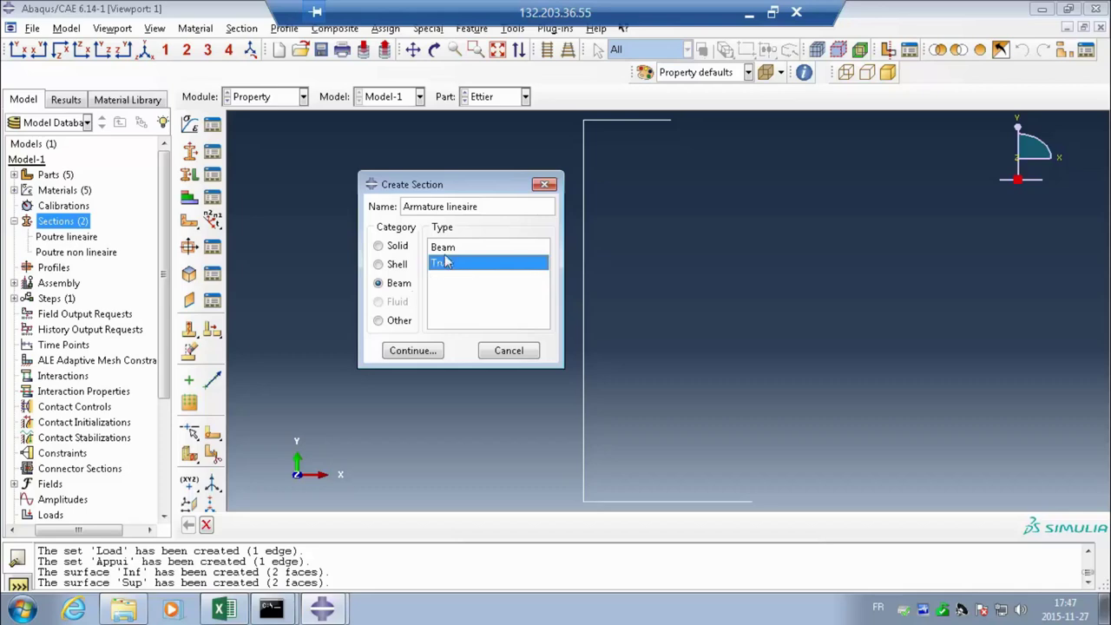
pyautogui.click(430, 352)
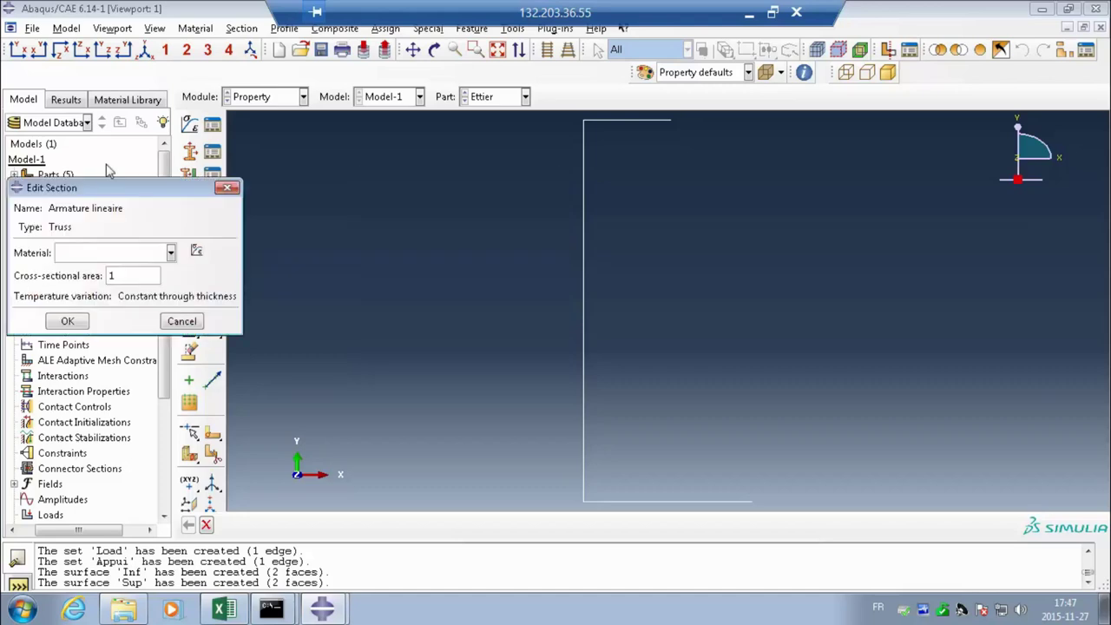
# Step: Assign the Acier lineaire material and a cross-sectional area of 300 to the Armature lineaire section and save it
pyautogui.moveTo(104, 189); pyautogui.dragTo(452, 189)
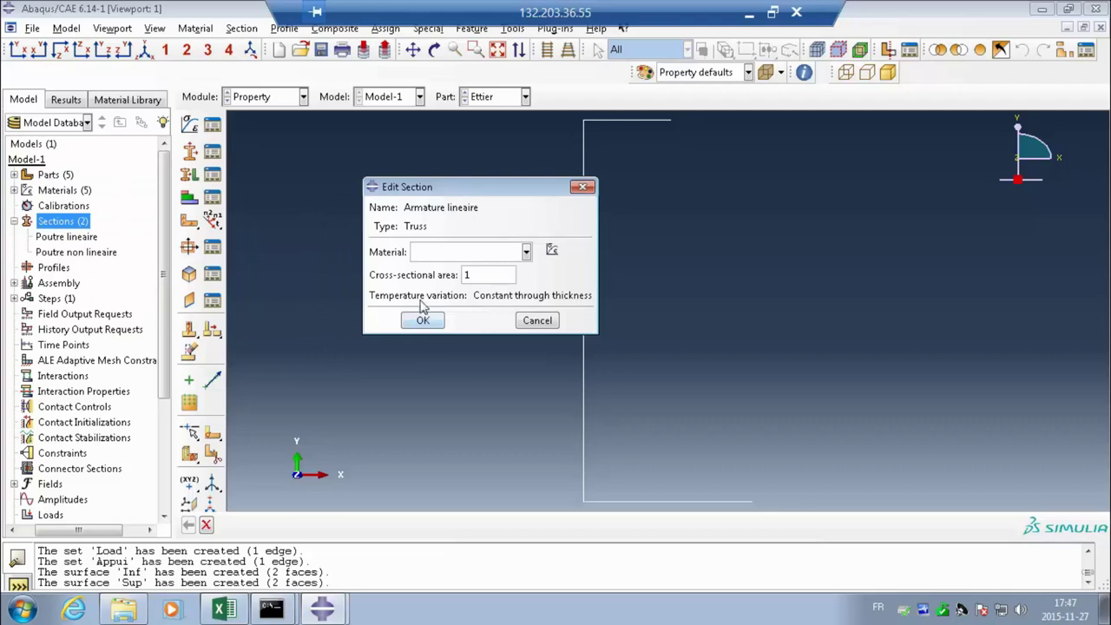
pyautogui.click(525, 251)
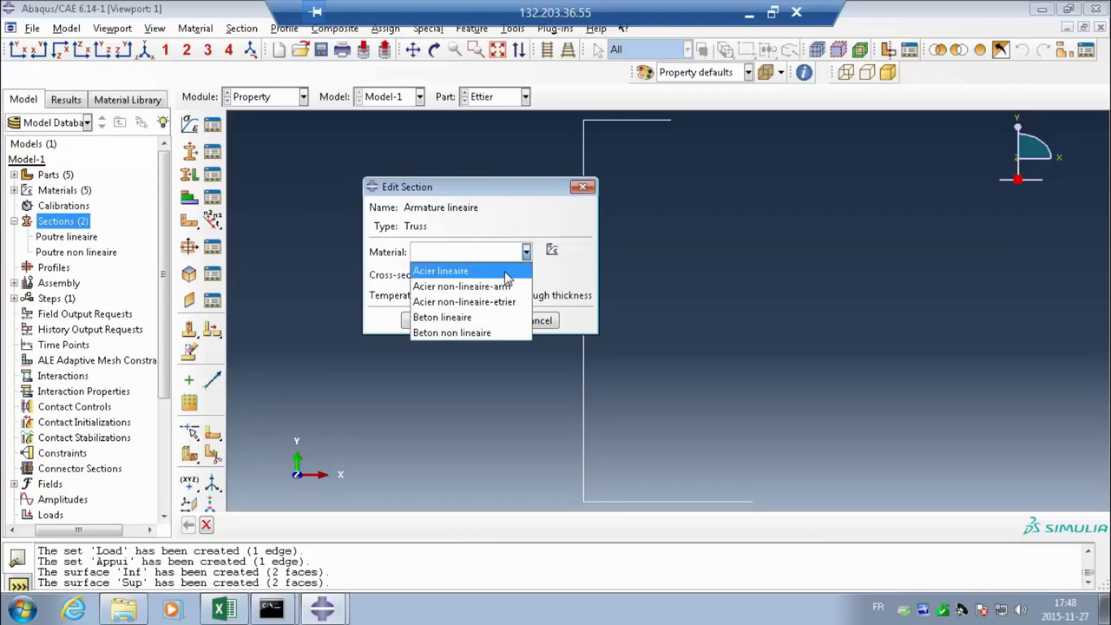
pyautogui.click(505, 272)
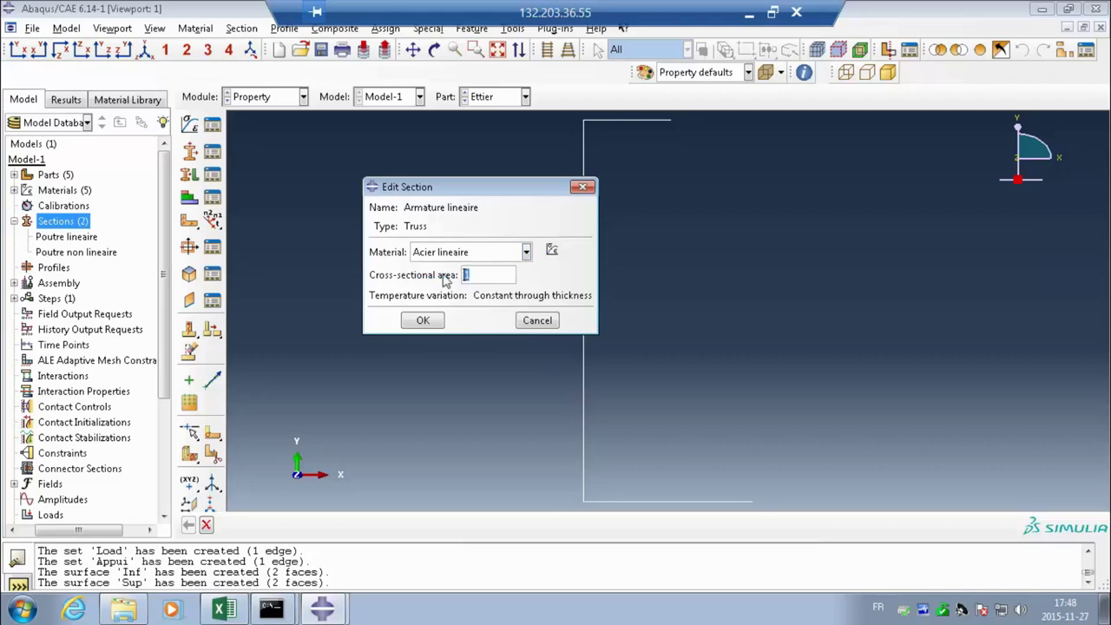
pyautogui.doubleClick(460, 278)
pyautogui.write('300')
pyautogui.click(423, 322)
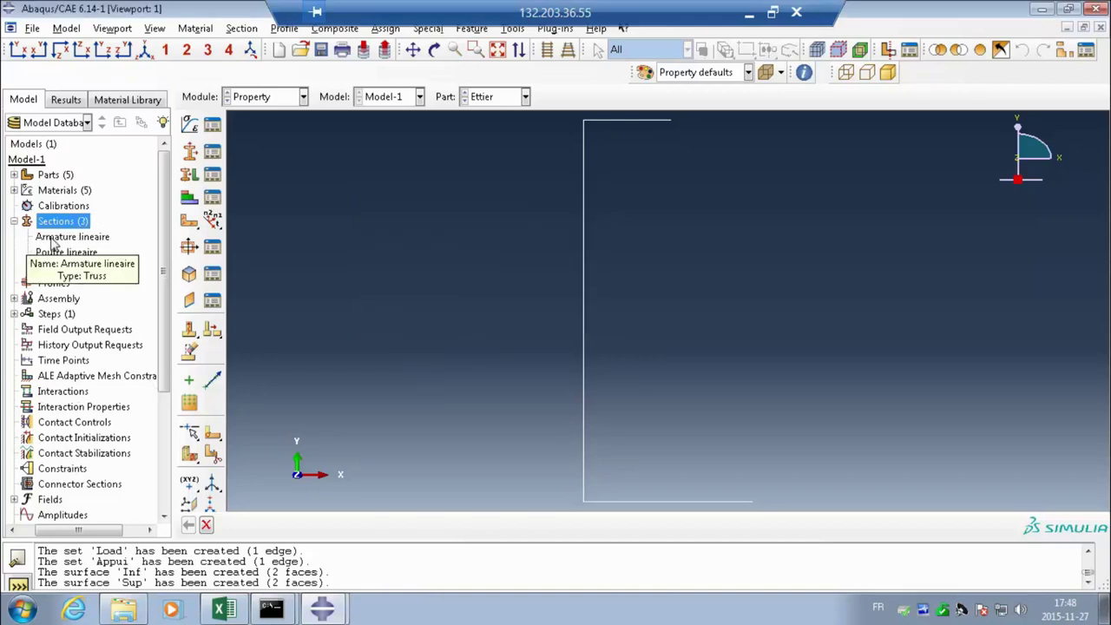
pyautogui.click(52, 241)
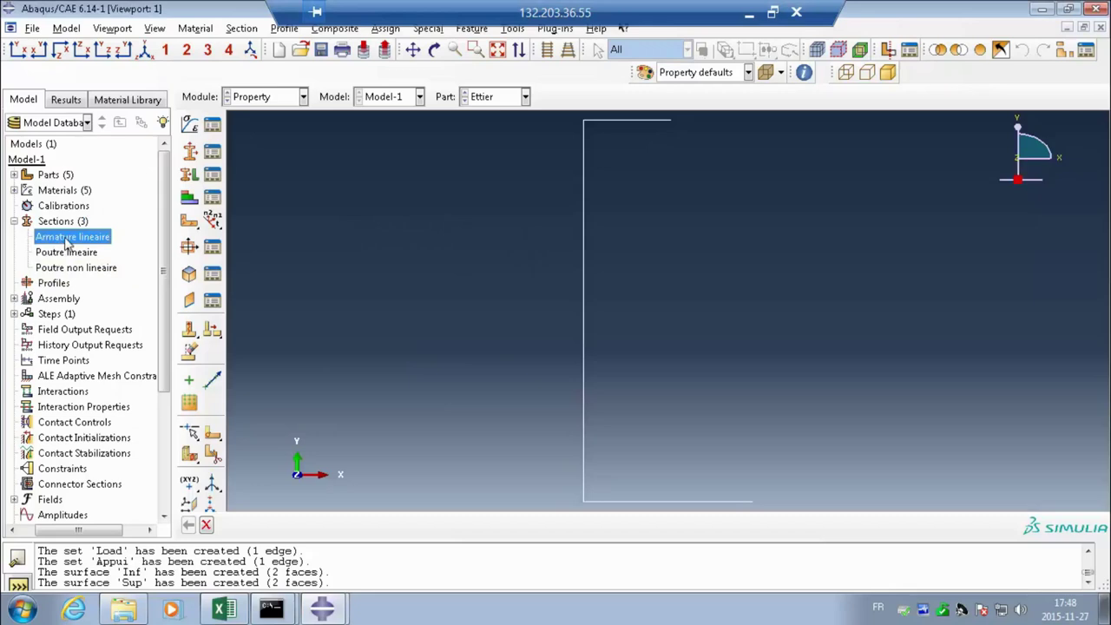
pyautogui.rightClick(66, 239)
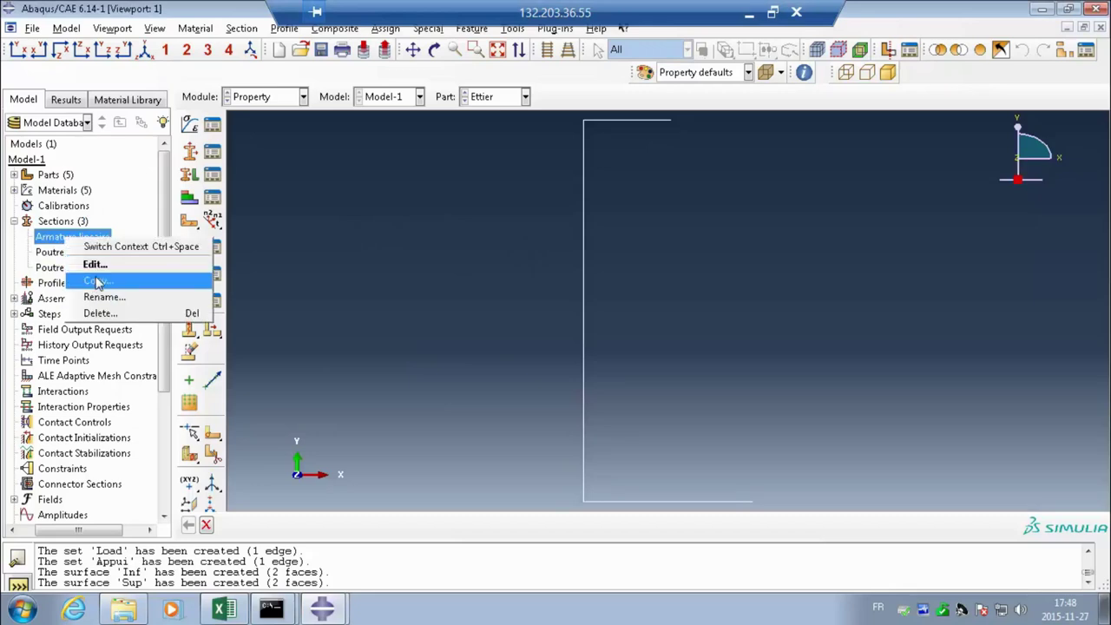
pyautogui.click(94, 264)
pyautogui.click(477, 253)
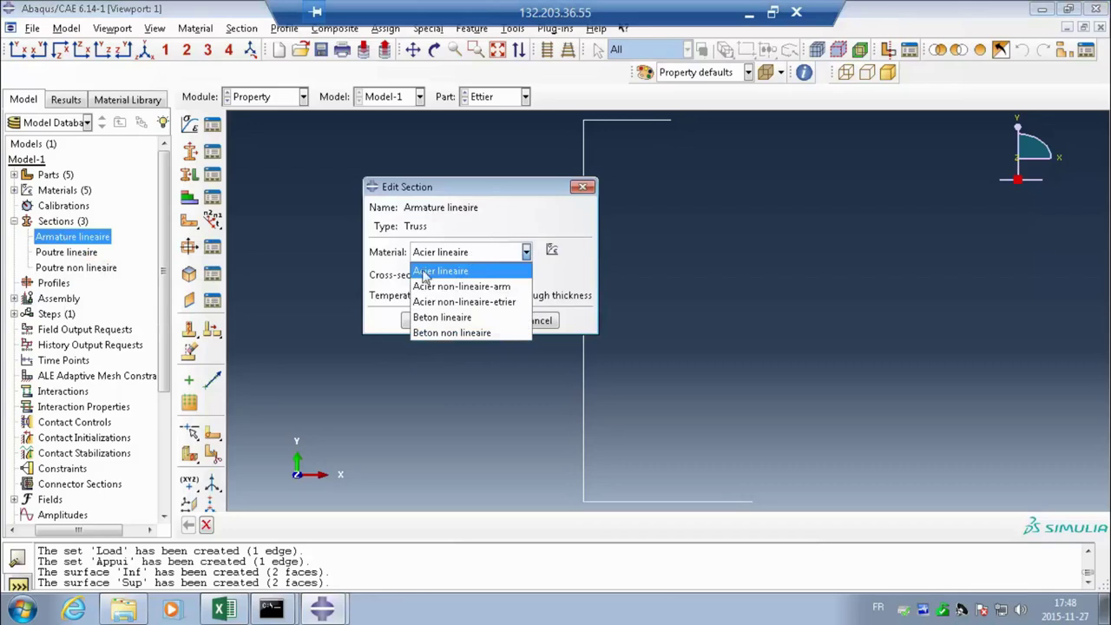
pyautogui.click(549, 322)
pyautogui.click(539, 320)
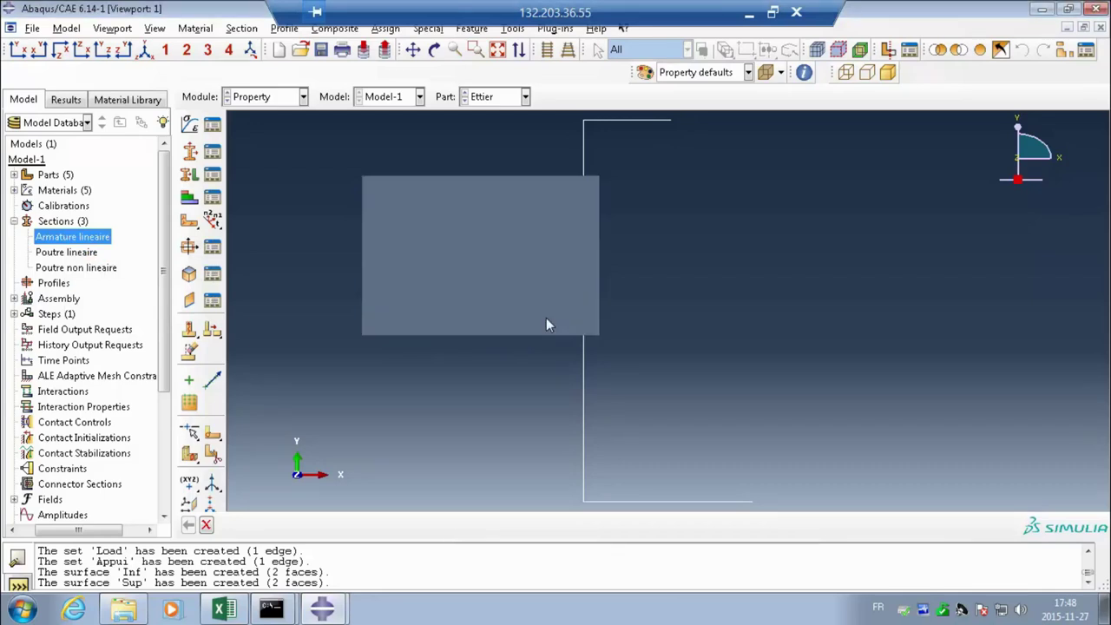
# Step: Rename the Armature lineaire section as Armature lineaire M20
pyautogui.rightClick(70, 237)
pyautogui.click(108, 295)
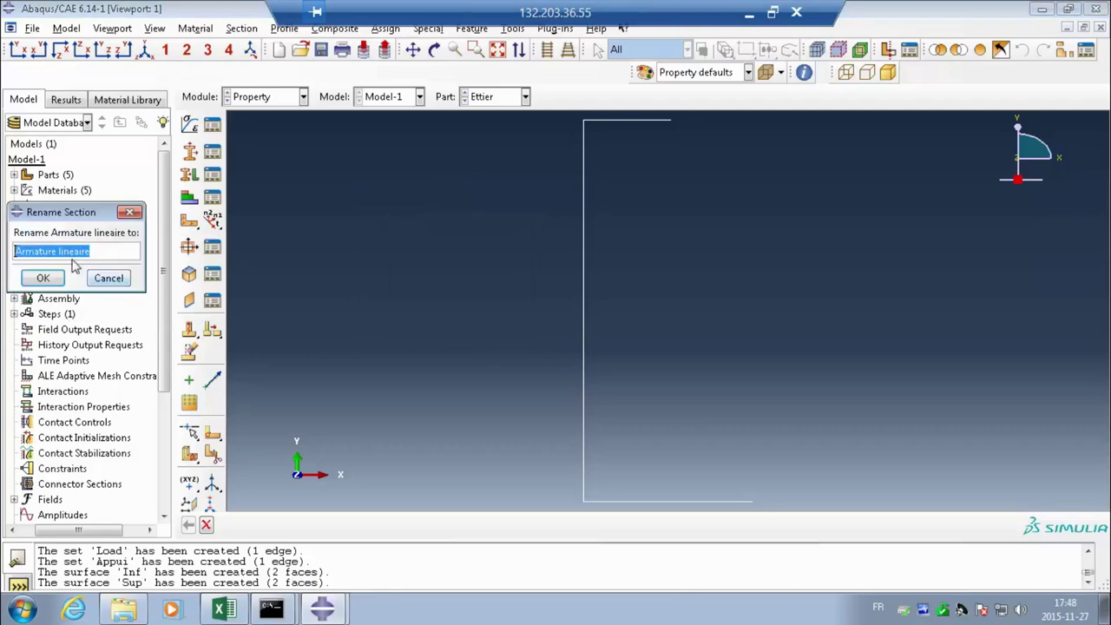
pyautogui.click(94, 251)
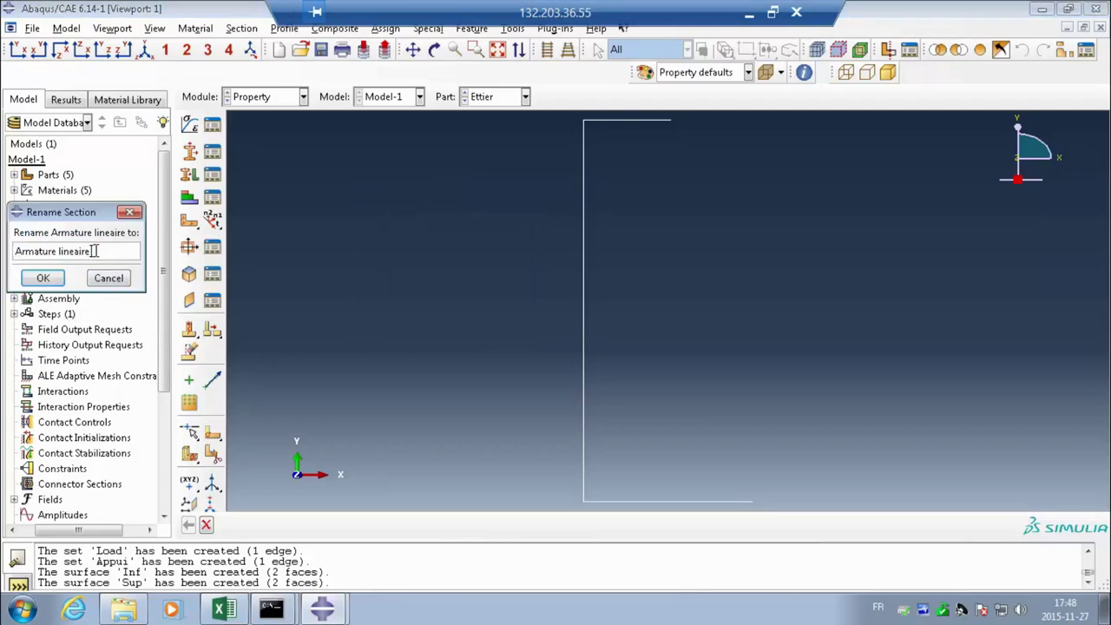
pyautogui.write('M20')
pyautogui.click(43, 277)
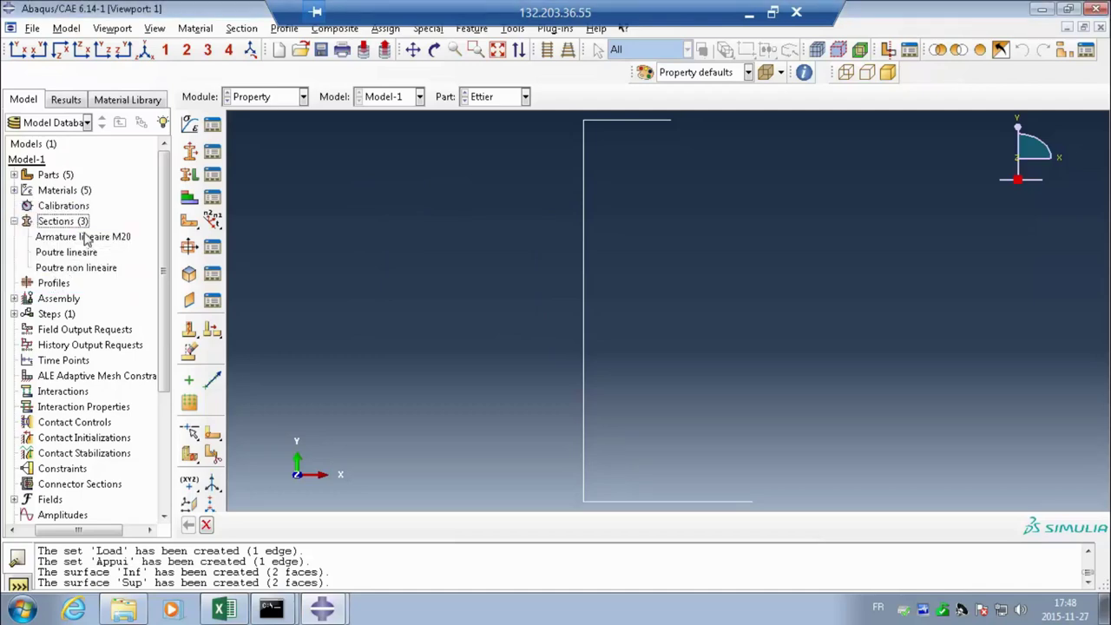
# Step: Copy the Armature lineaire M20 section as Armature lineaire M15
pyautogui.rightClick(84, 241)
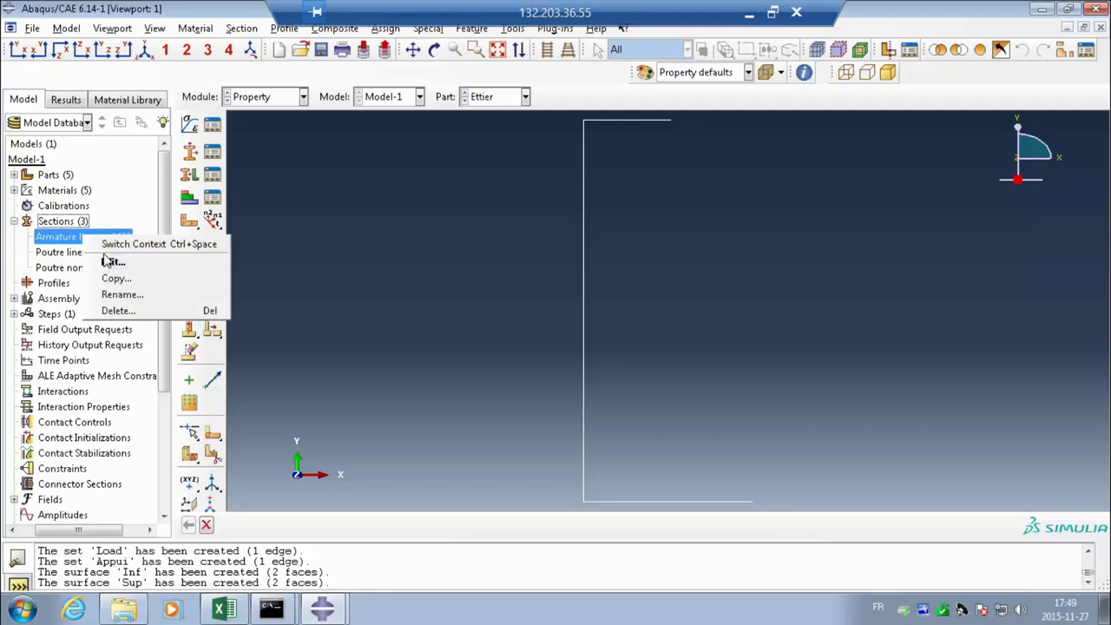
pyautogui.click(114, 278)
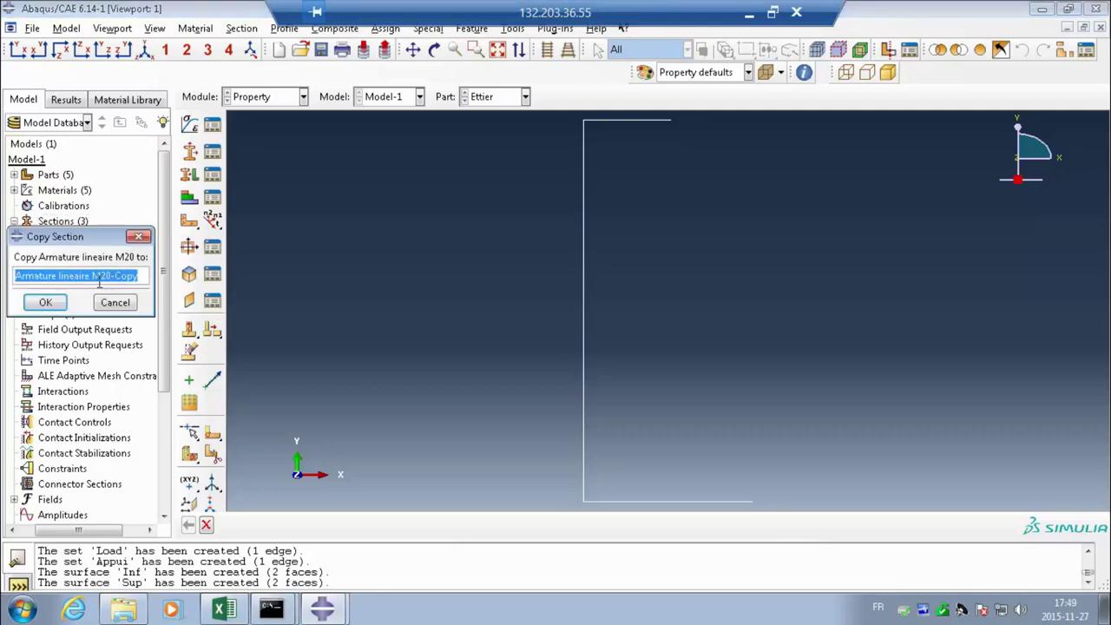
pyautogui.moveTo(103, 276); pyautogui.dragTo(148, 276)
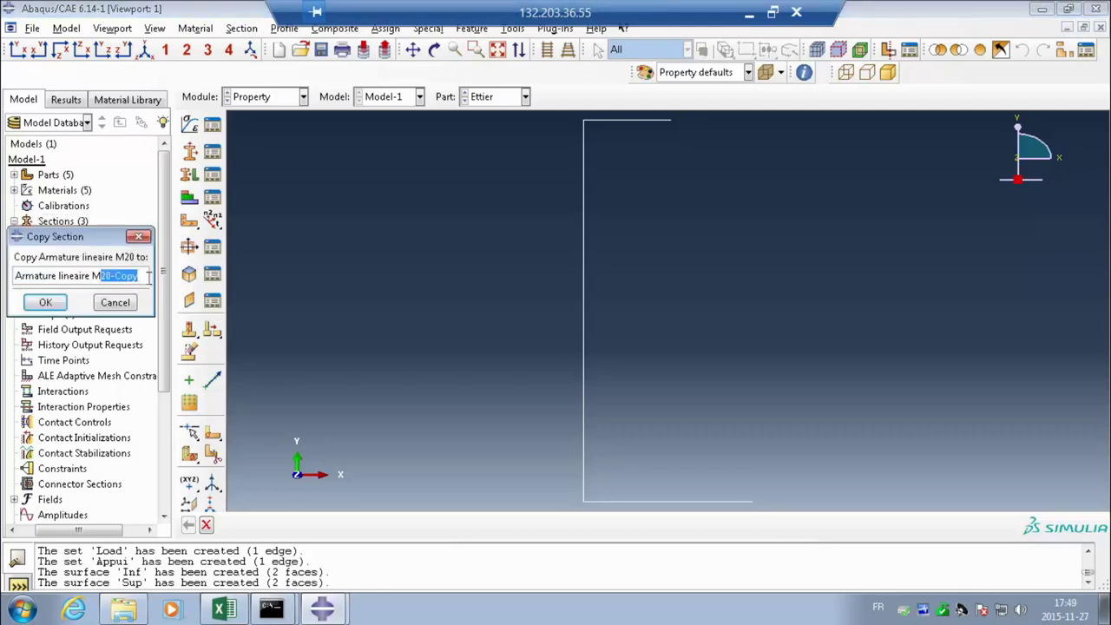
pyautogui.write('15')
pyautogui.click(51, 305)
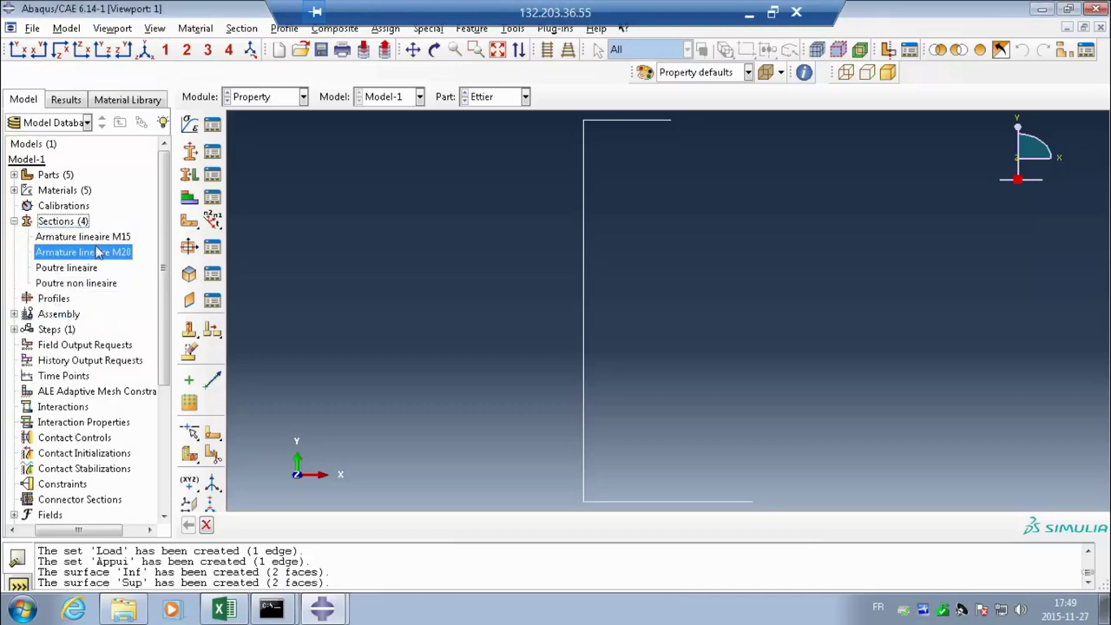
# Step: Set the cross-sectional area of the Armature lineaire M15 section to 200 and save it
pyautogui.doubleClick(102, 242)
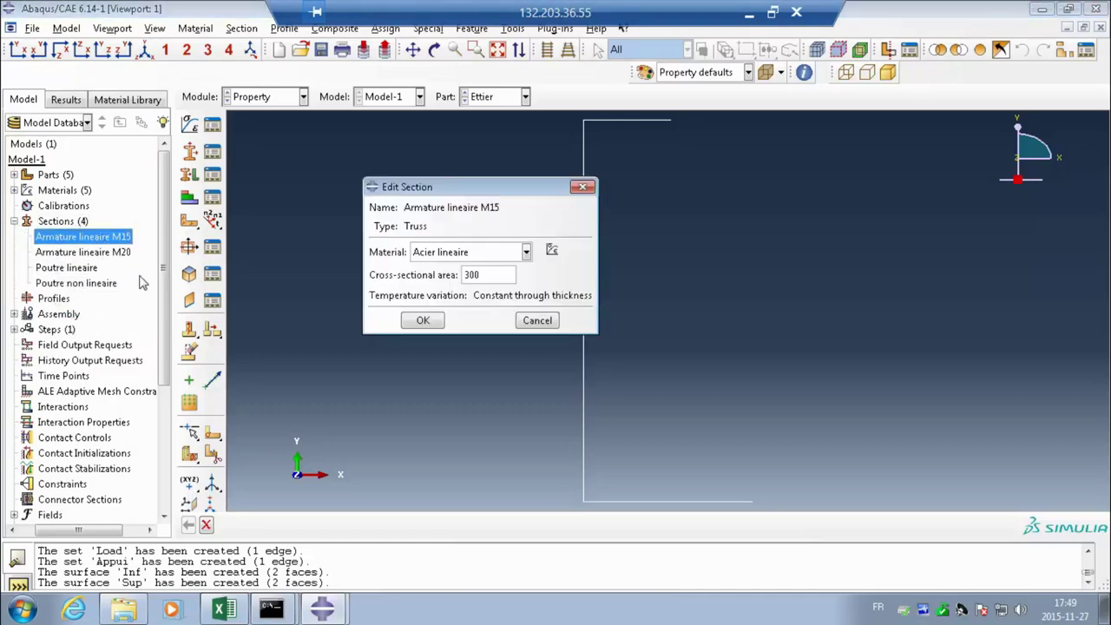
pyautogui.doubleClick(464, 274)
pyautogui.write('200')
pyautogui.click(436, 321)
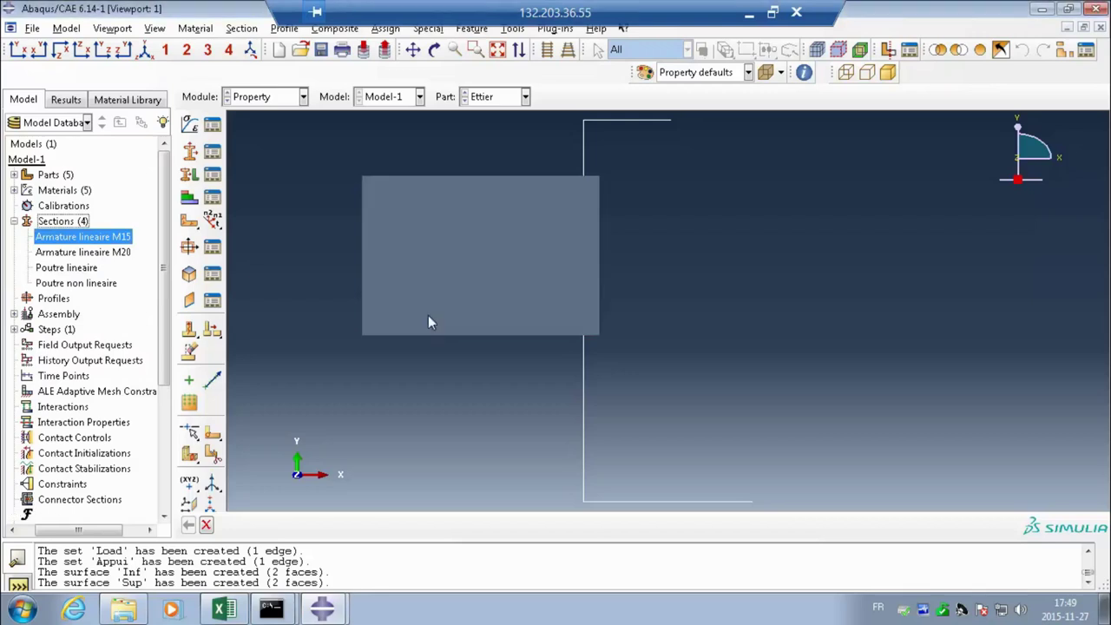
# Step: Copy the Armature lineaire M15 section as Armature non-lineaire M15
pyautogui.rightClick(76, 244)
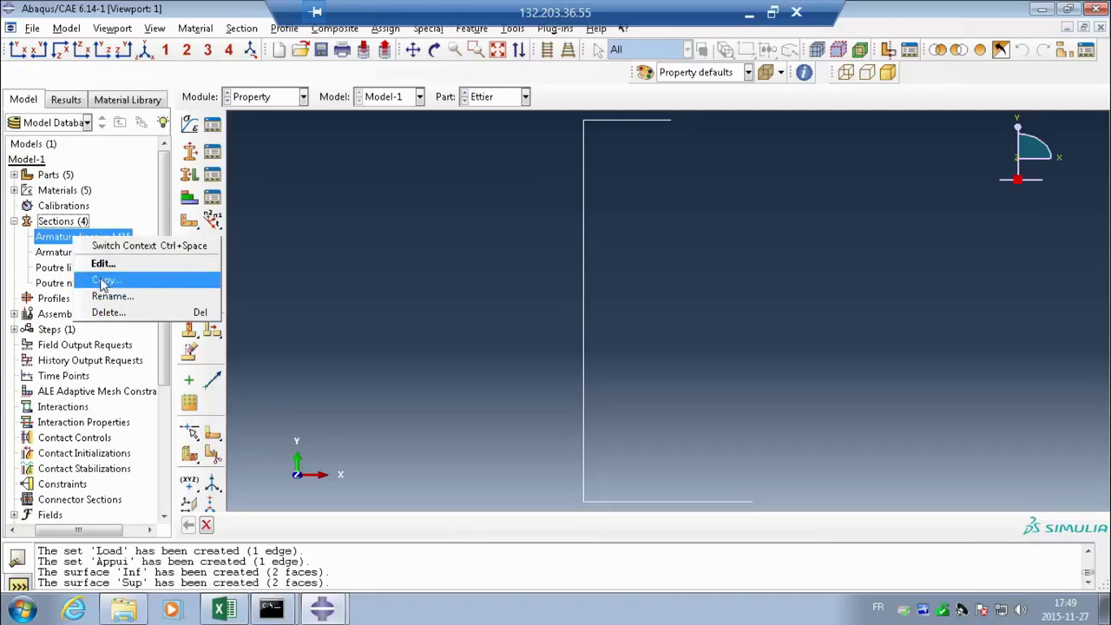
pyautogui.click(101, 279)
pyautogui.click(60, 275)
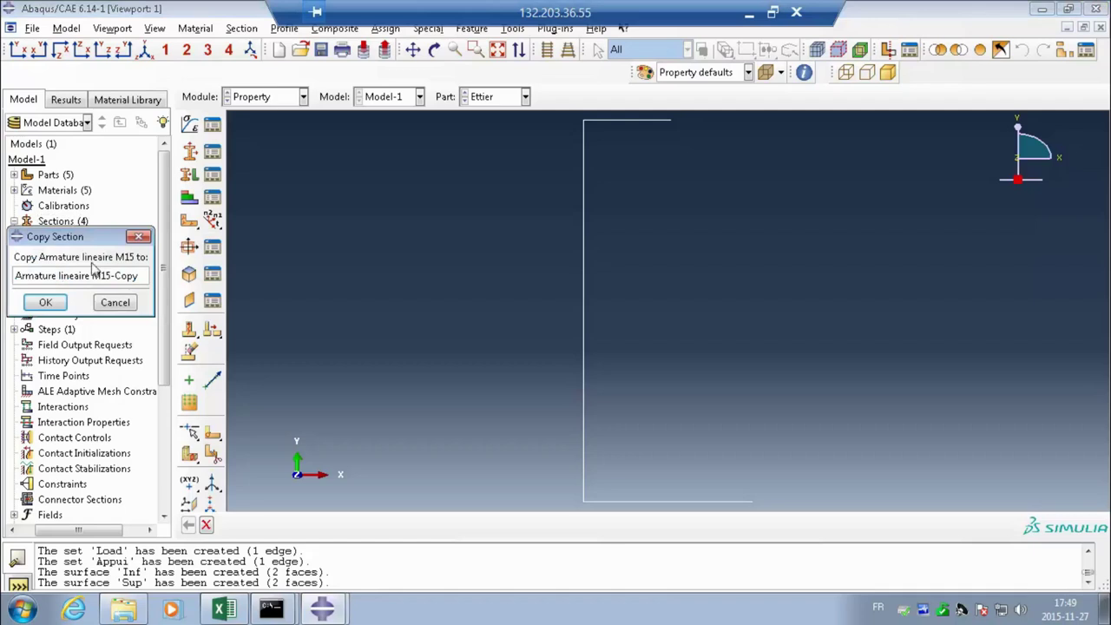
pyautogui.write('non-')
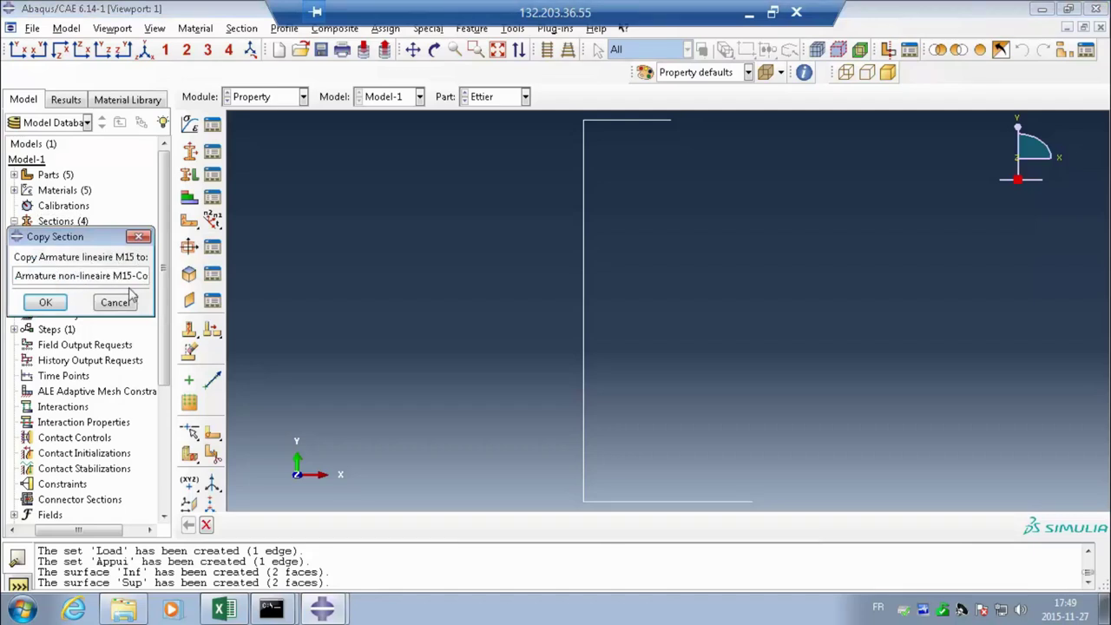
pyautogui.moveTo(132, 275); pyautogui.dragTo(159, 275)
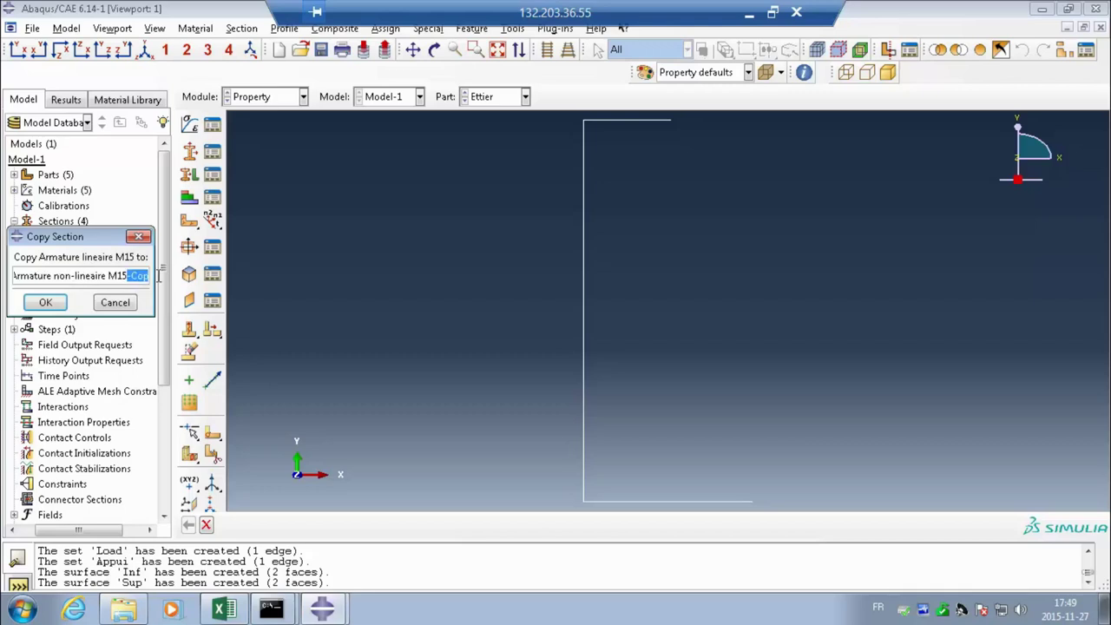
pyautogui.press('BackSpace')
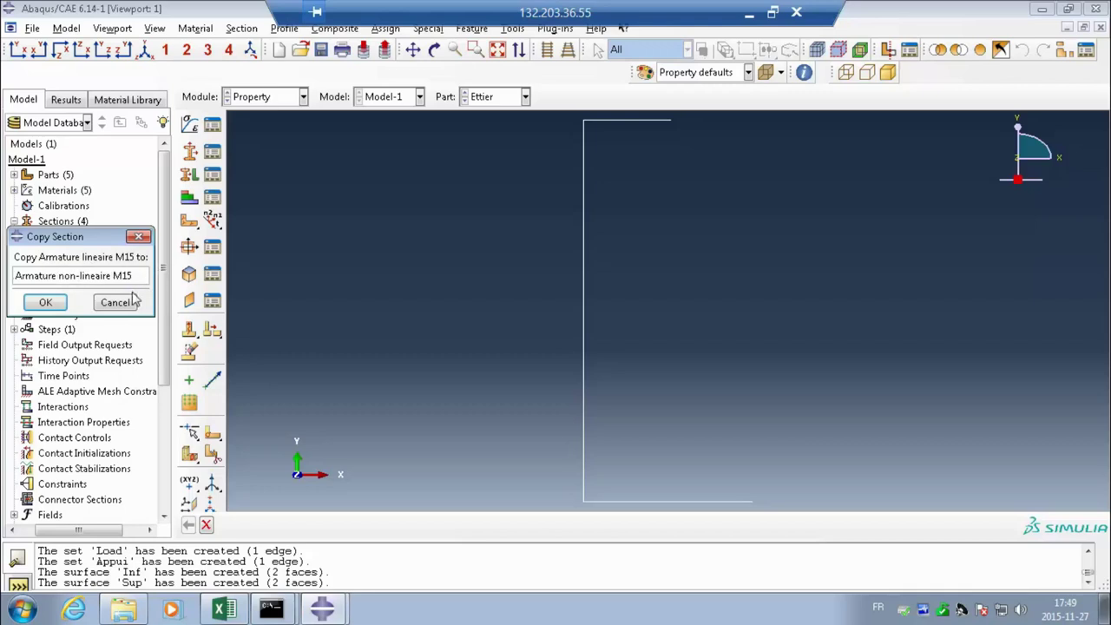
pyautogui.click(46, 302)
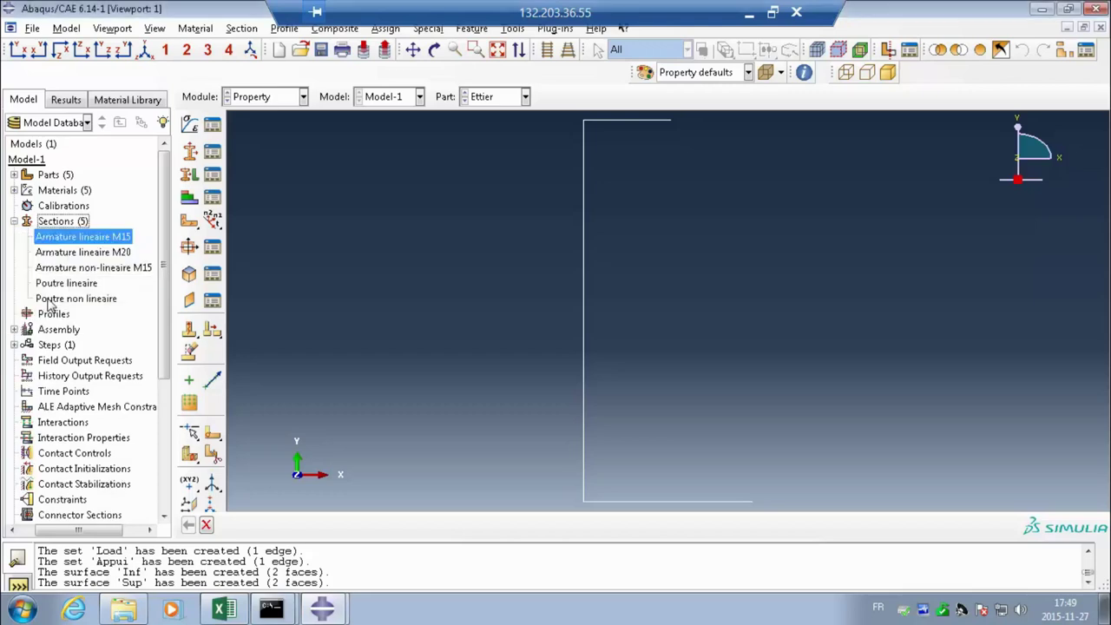
# Step: Assign the Acier non-lineaire-arm material to the Armature lineaire M15 section and save it
pyautogui.doubleClick(96, 237)
pyautogui.click(468, 252)
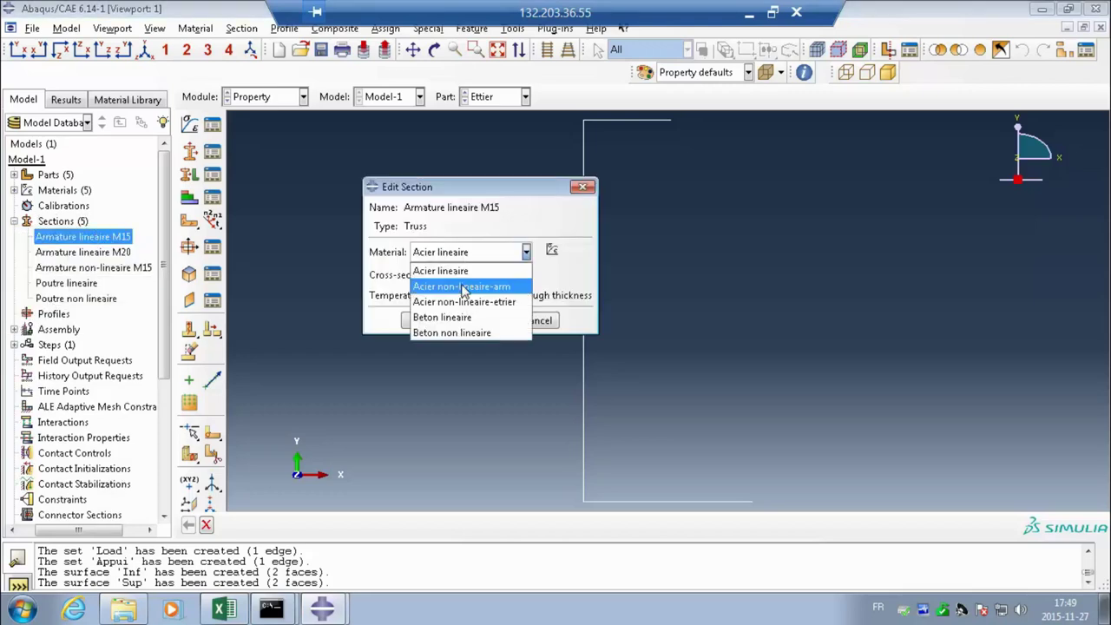
pyautogui.click(462, 287)
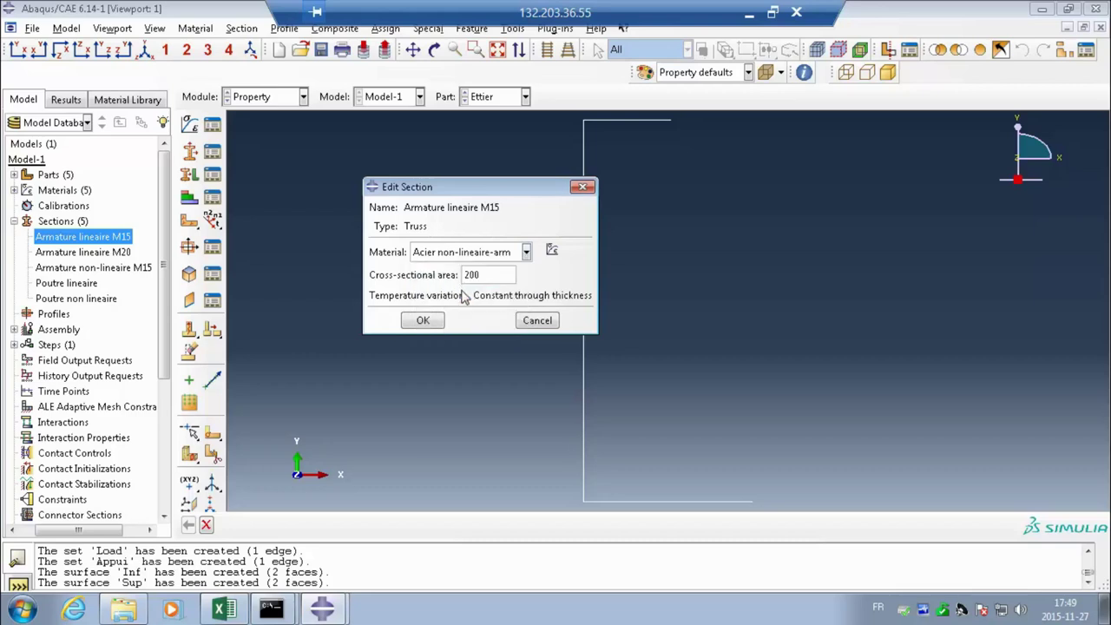
pyautogui.click(424, 321)
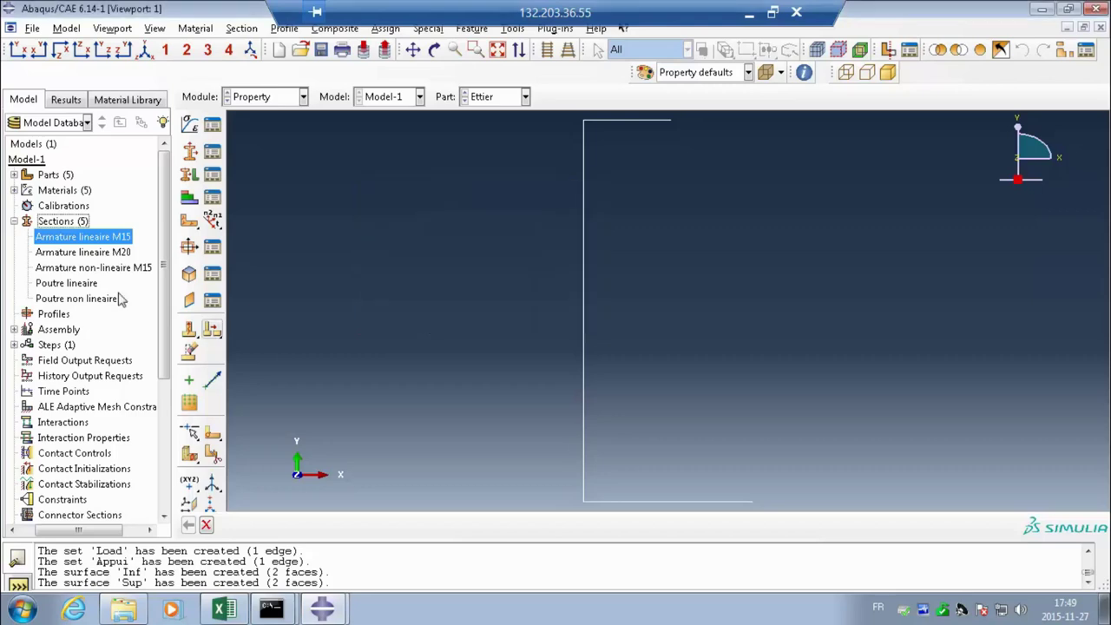
# Step: Set the material of the Armature lineaire M15 section back to Acier lineaire and save it
pyautogui.doubleClick(104, 236)
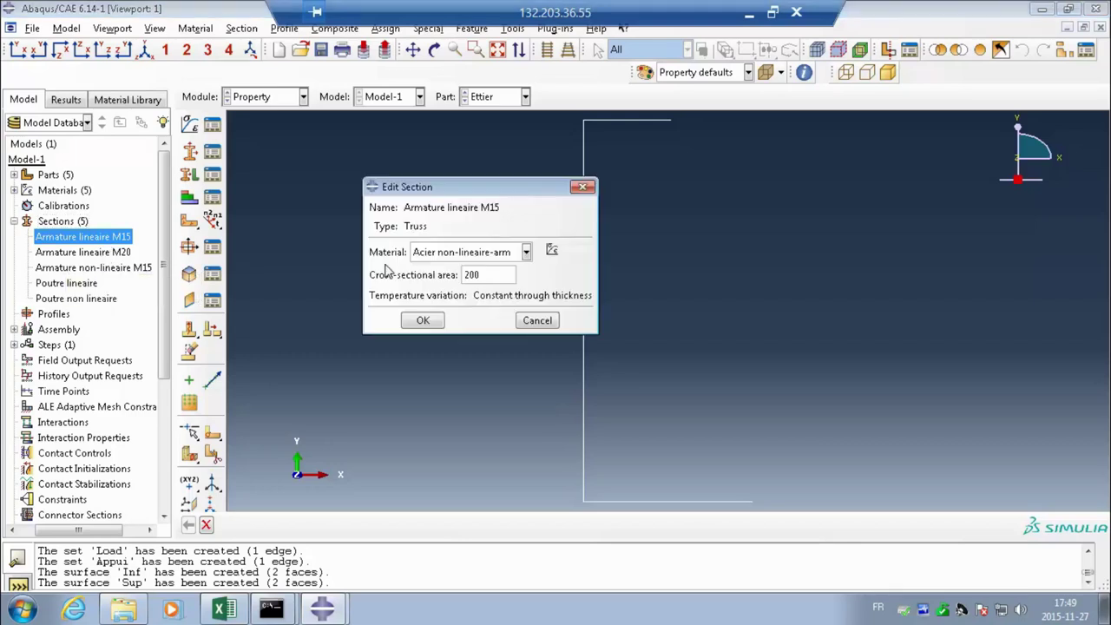
pyautogui.click(524, 252)
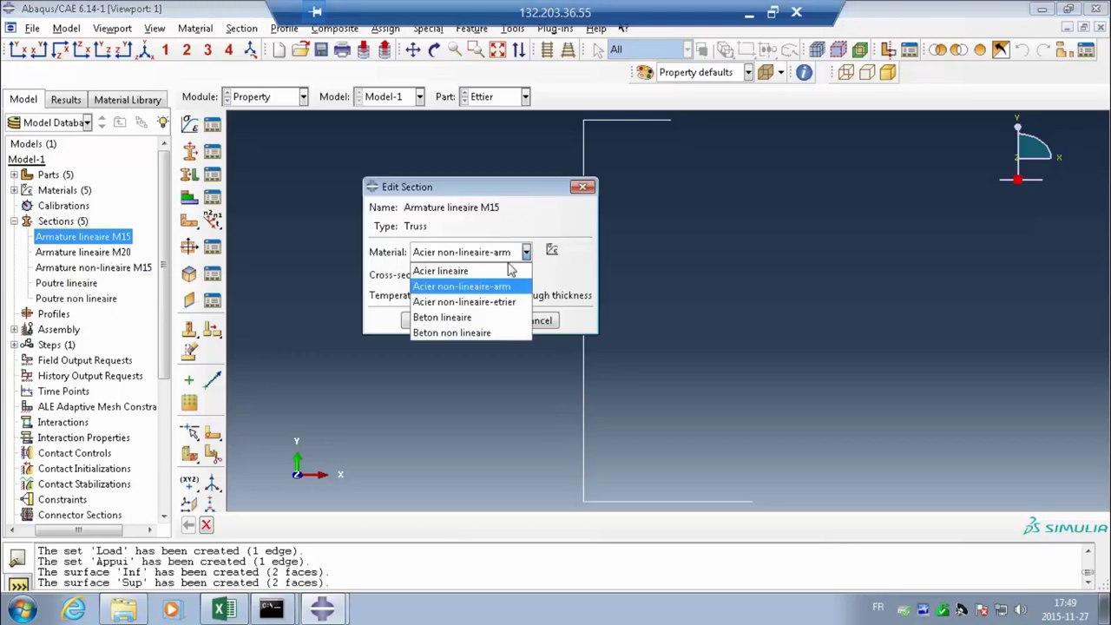
pyautogui.click(499, 272)
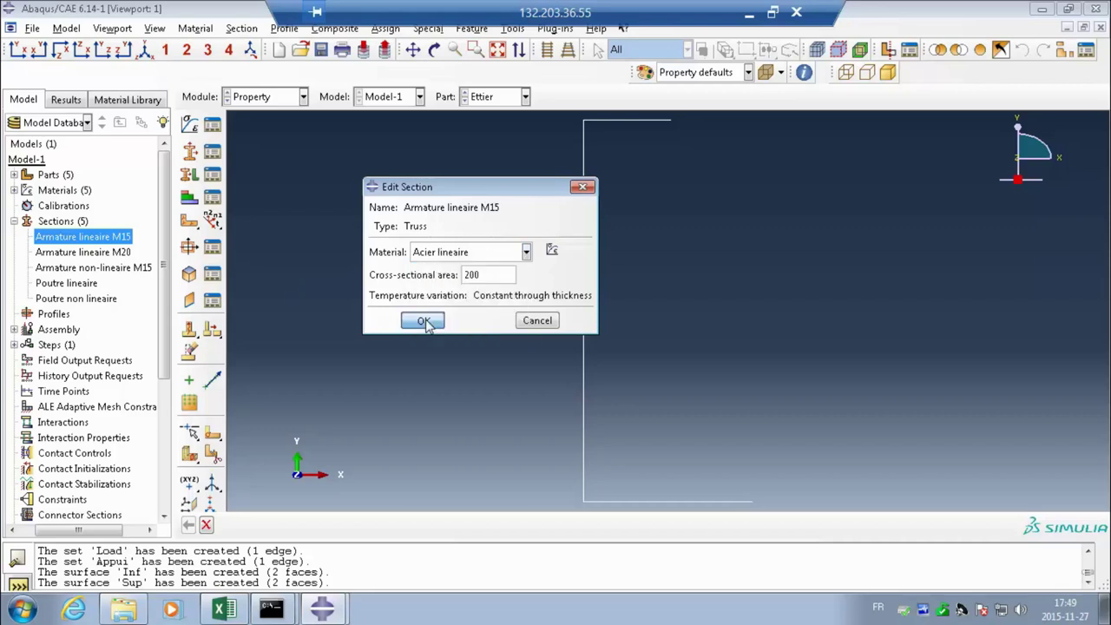
pyautogui.click(423, 320)
# Step: Assign the Acier non-lineaire-arm material to the Armature non-lineaire M15 section and save it
pyautogui.doubleClick(90, 269)
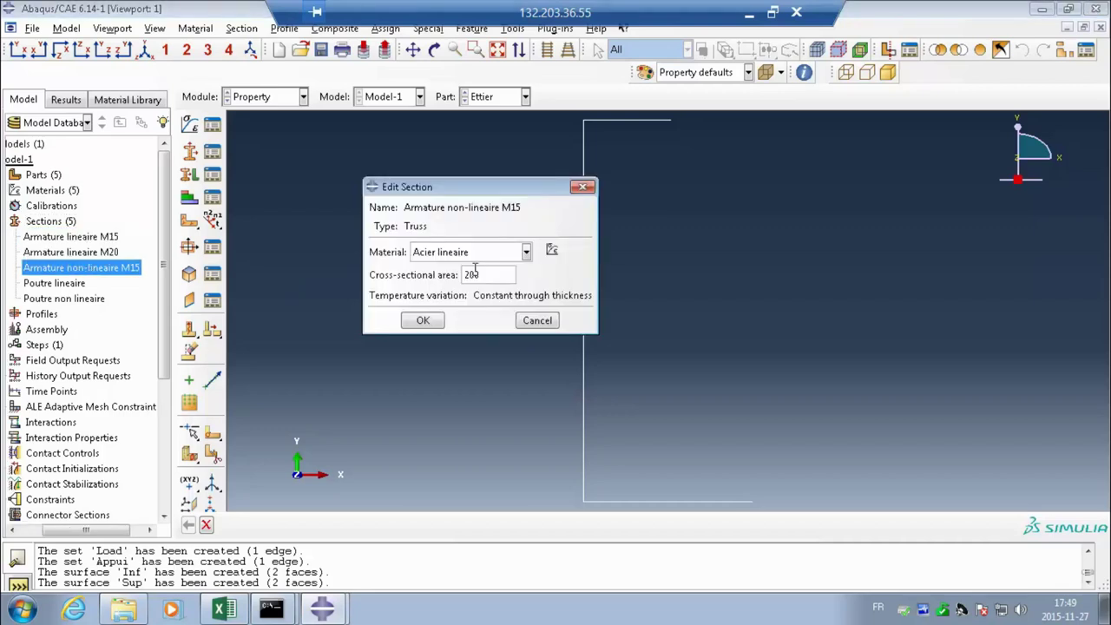
pyautogui.click(525, 252)
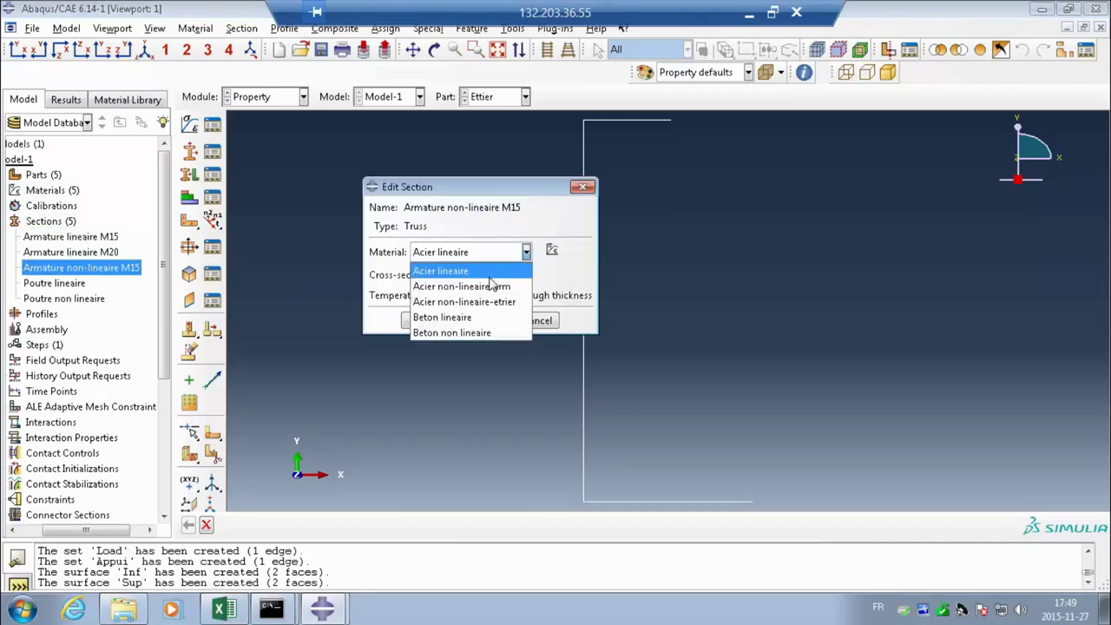
pyautogui.click(489, 289)
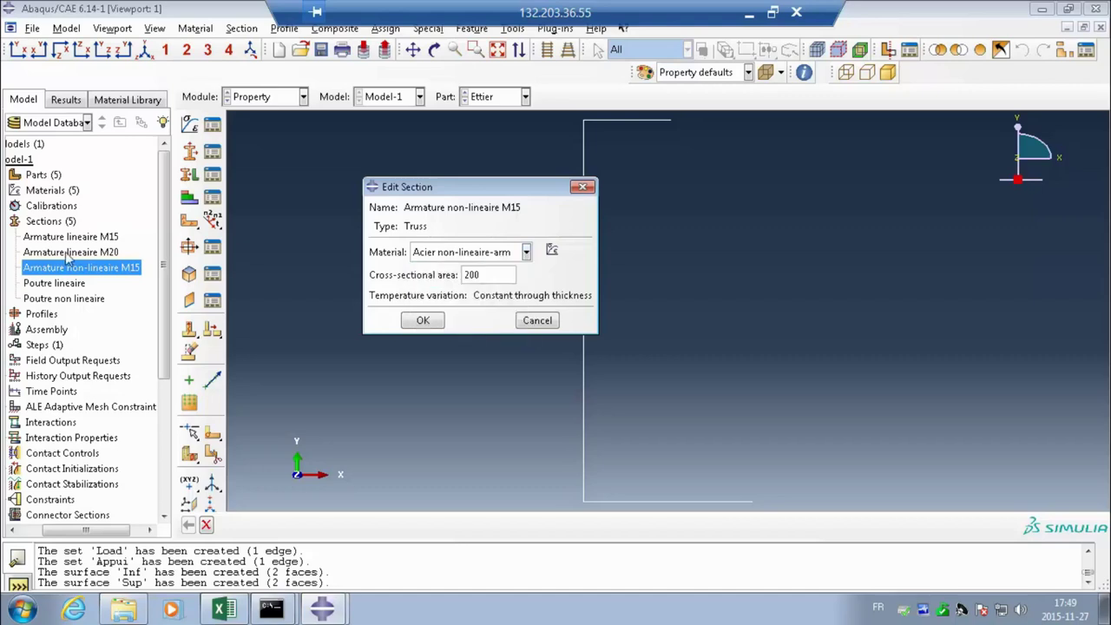
pyautogui.click(413, 321)
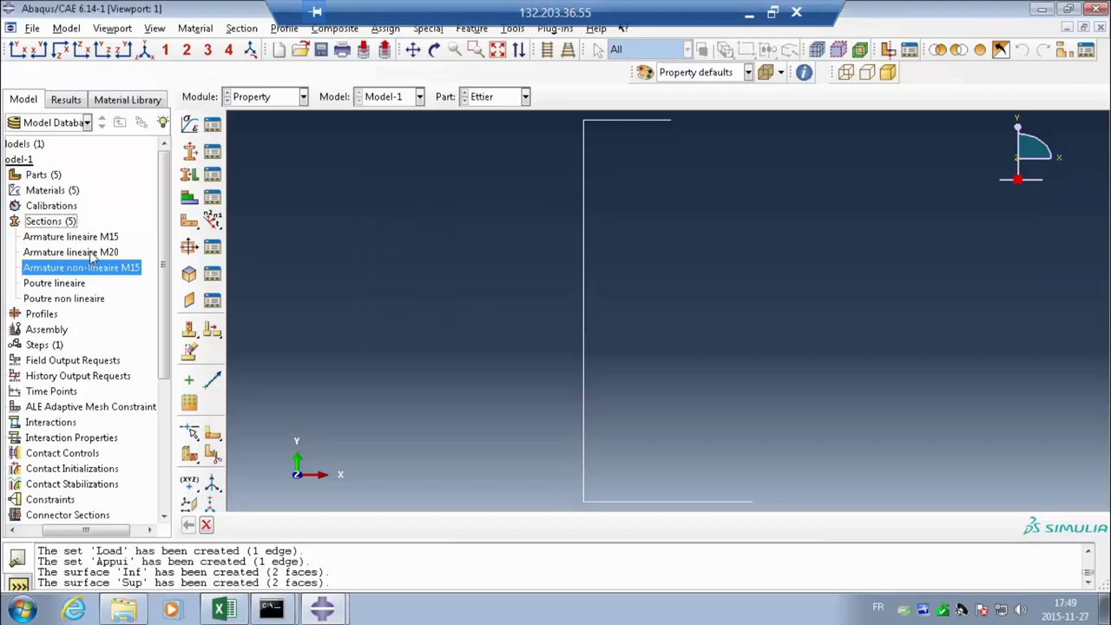
# Step: Copy the Armature lineaire M20 section as Armature non-lineaire M20
pyautogui.rightClick(91, 253)
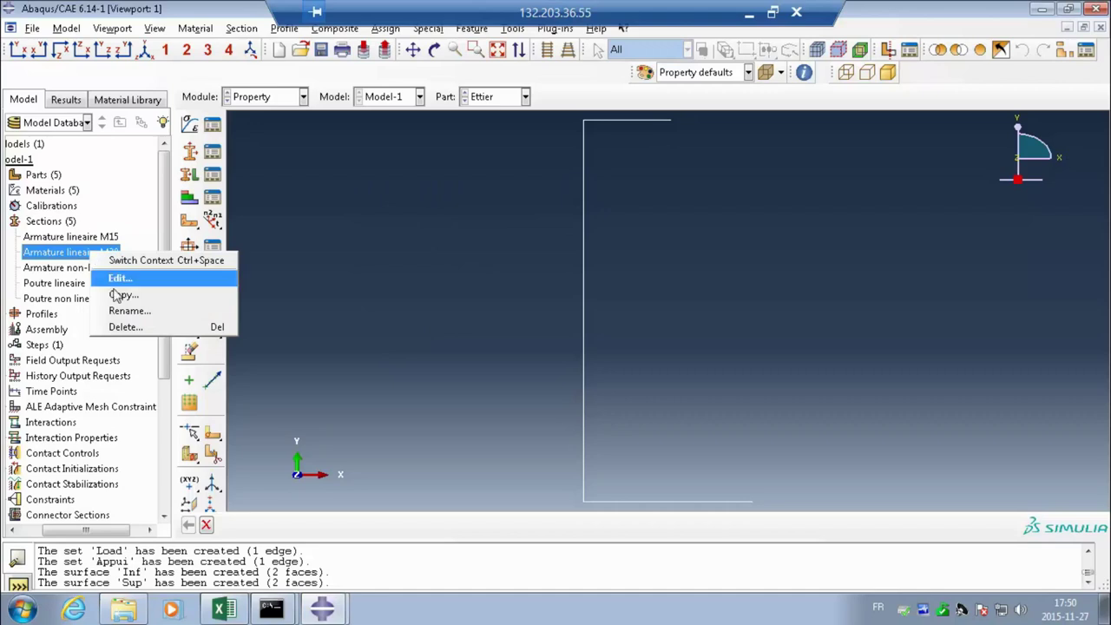
pyautogui.click(120, 295)
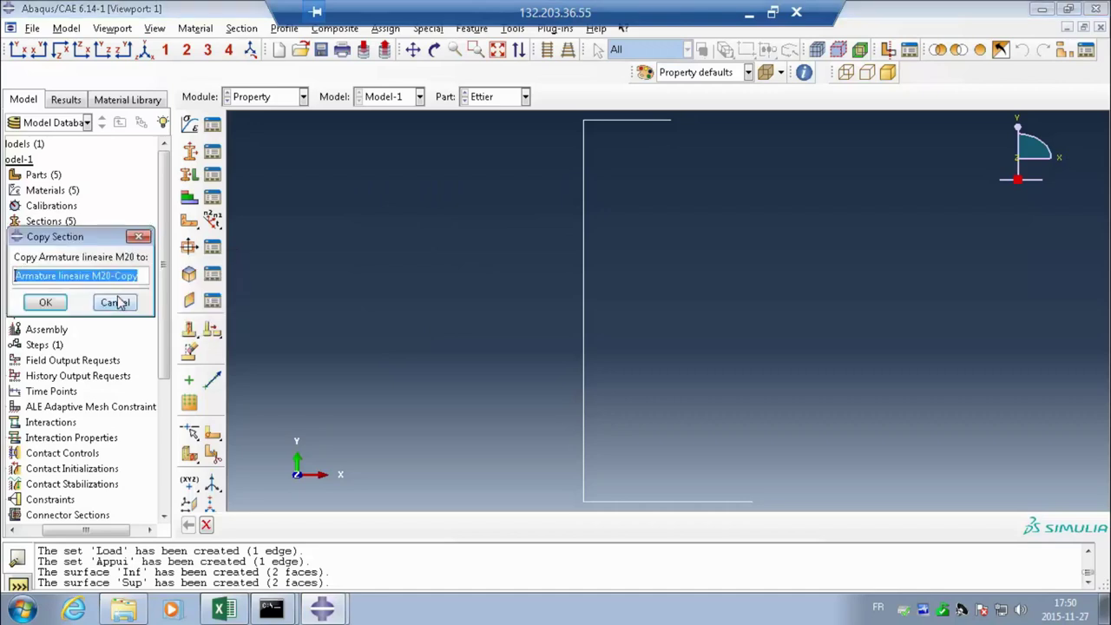
pyautogui.click(59, 276)
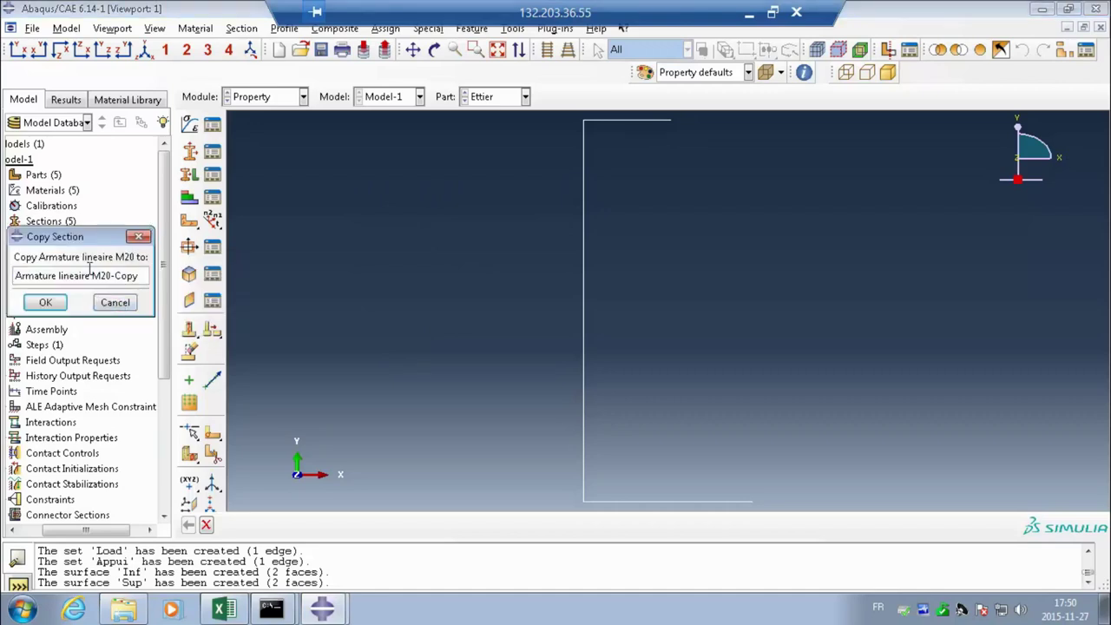
pyautogui.write('non-')
pyautogui.moveTo(131, 275); pyautogui.dragTo(163, 279)
pyautogui.press('BackSpace')
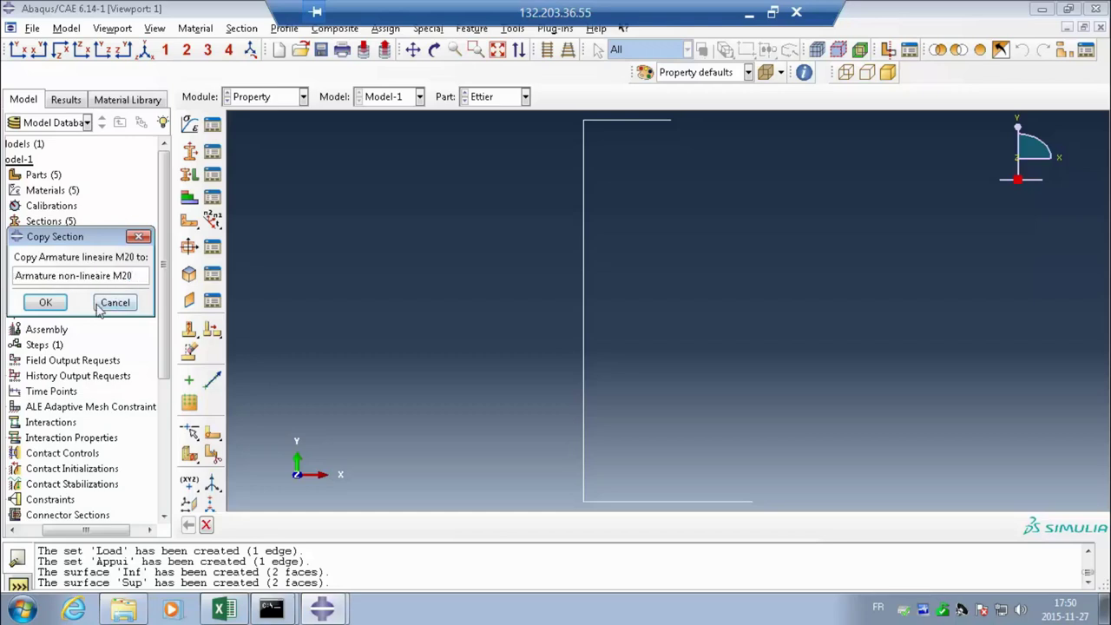
pyautogui.click(48, 304)
# Step: Assign the Acier non-lineaire-arm material to the Armature non-lineaire M20 section and save it
pyautogui.doubleClick(81, 283)
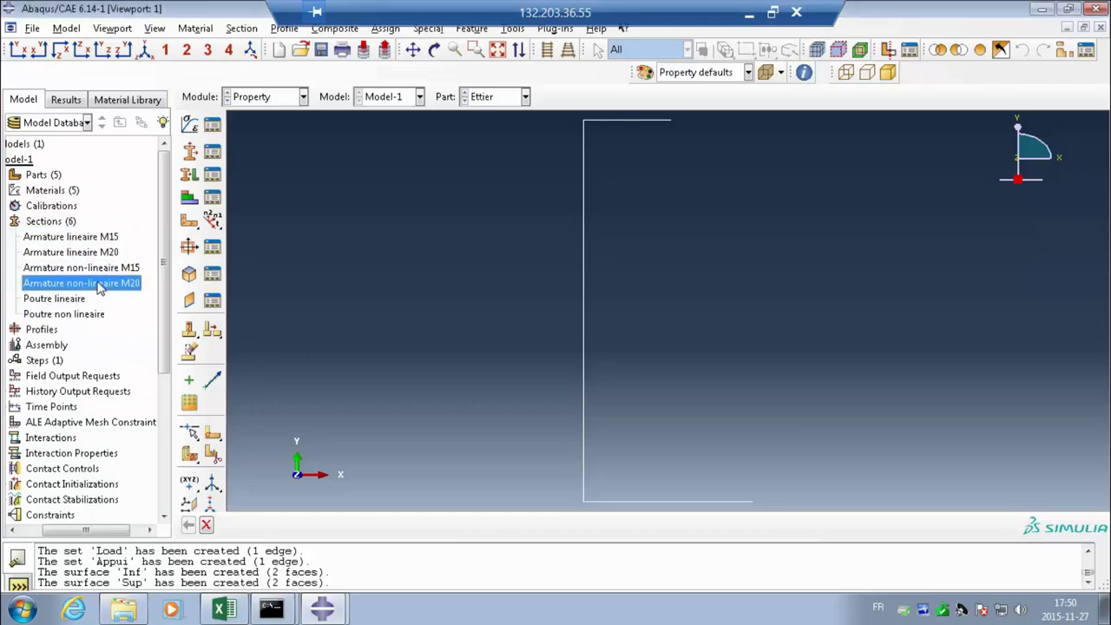
pyautogui.click(442, 252)
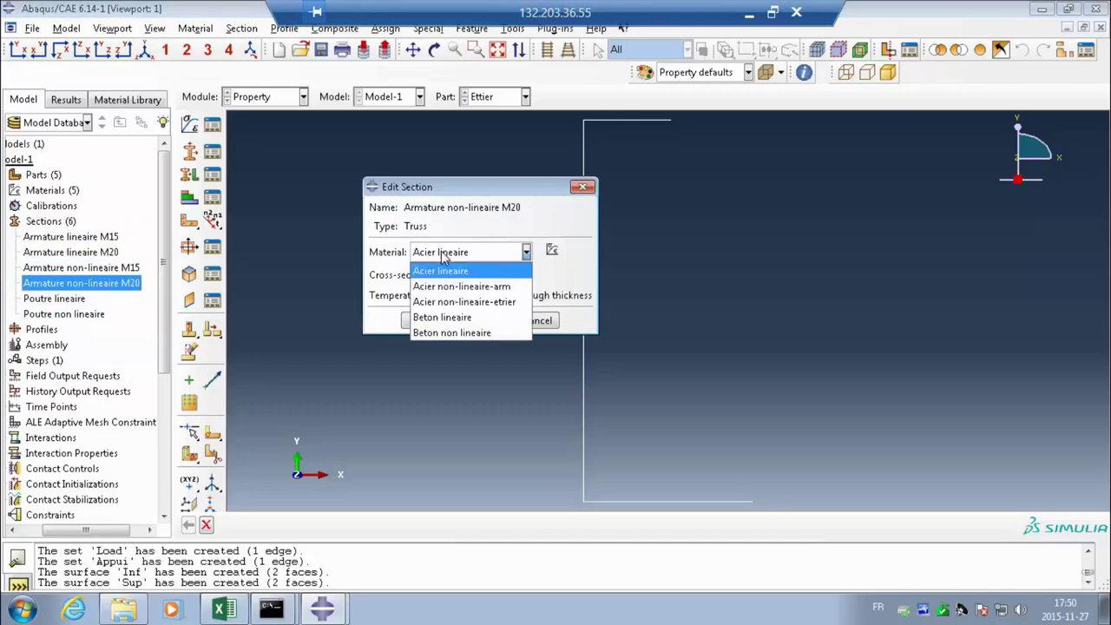
pyautogui.click(443, 287)
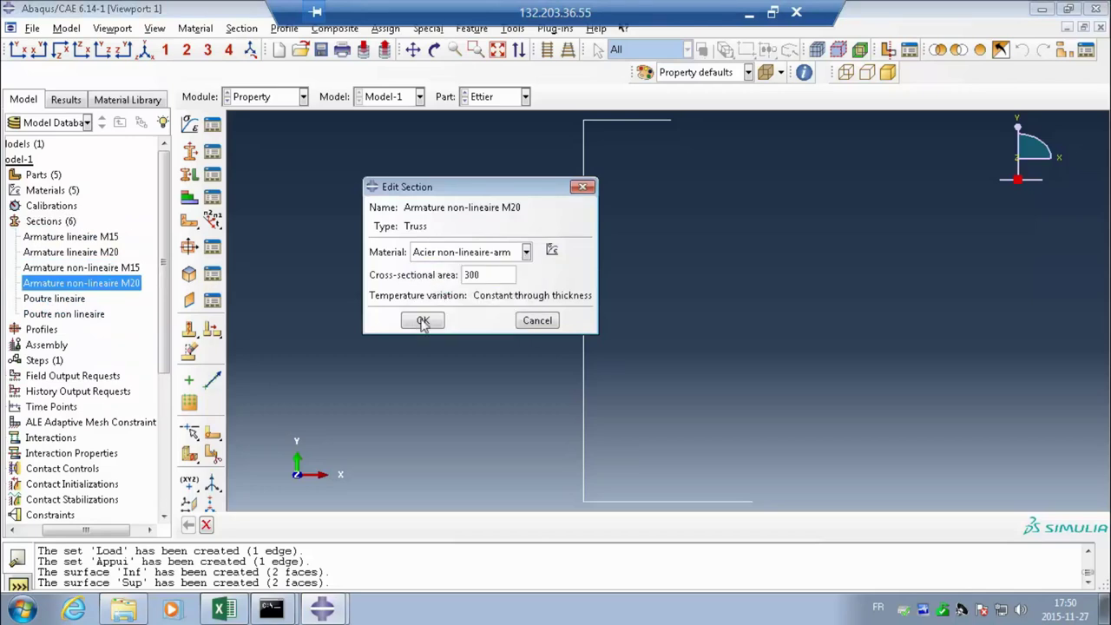
pyautogui.click(422, 320)
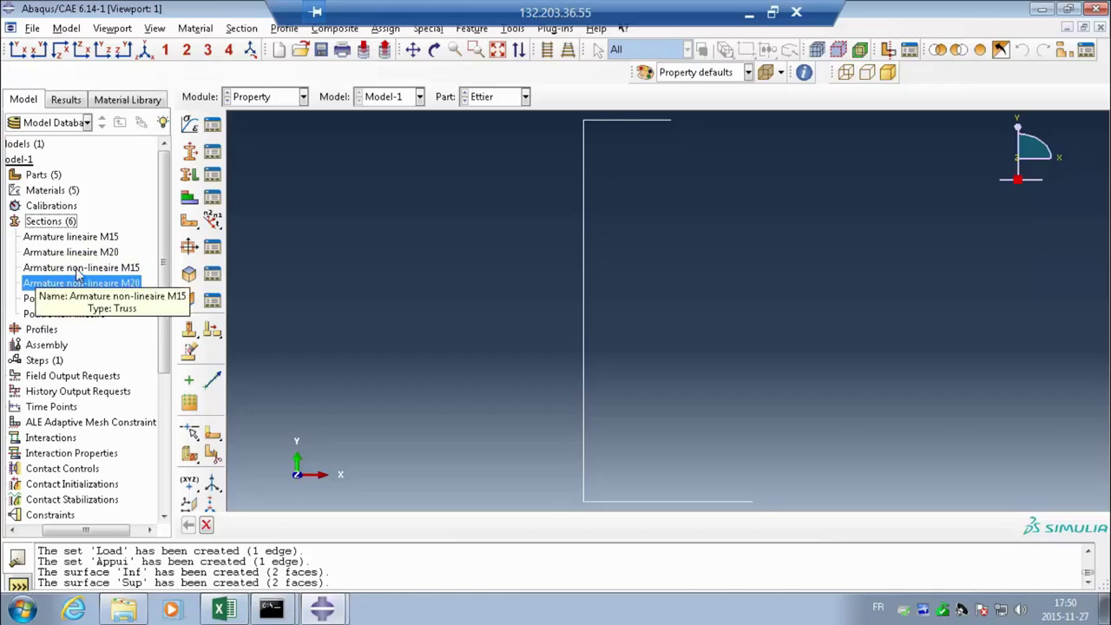
# Step: Copy the Armature non-lineaire M15 section as Armature non-lineaire Etrier
pyautogui.click(78, 269)
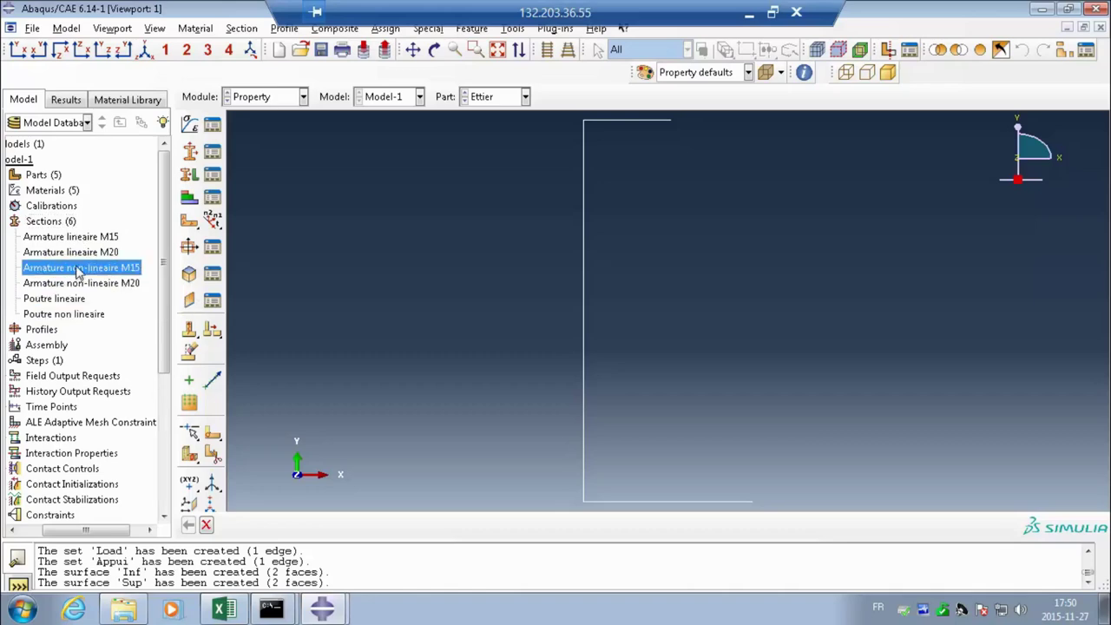
pyautogui.rightClick(76, 267)
pyautogui.click(105, 310)
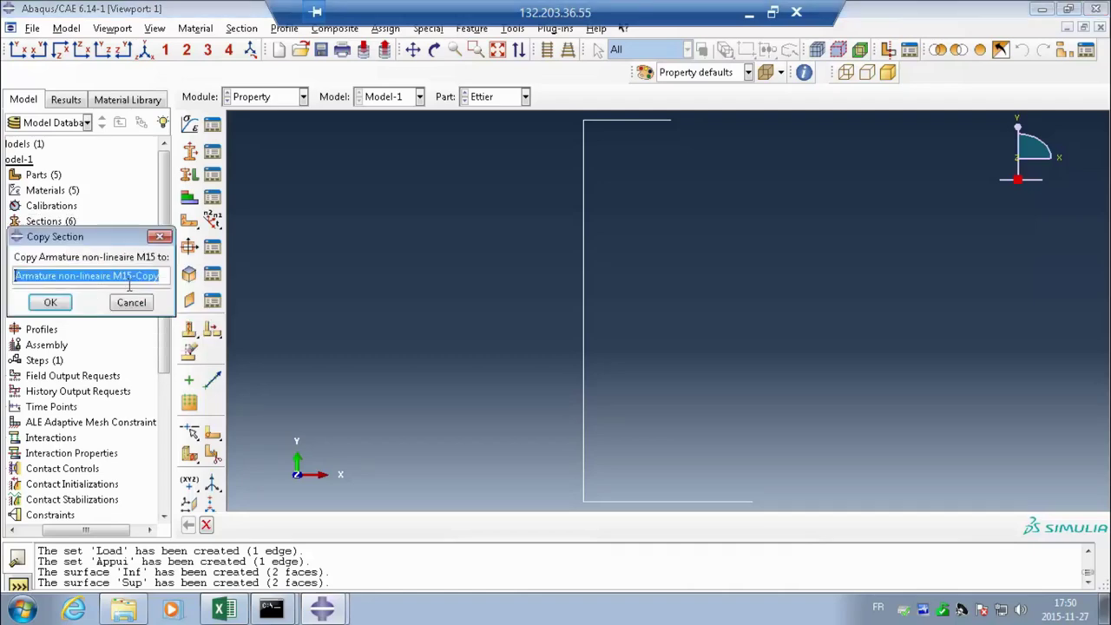
pyautogui.moveTo(113, 277); pyautogui.dragTo(164, 278)
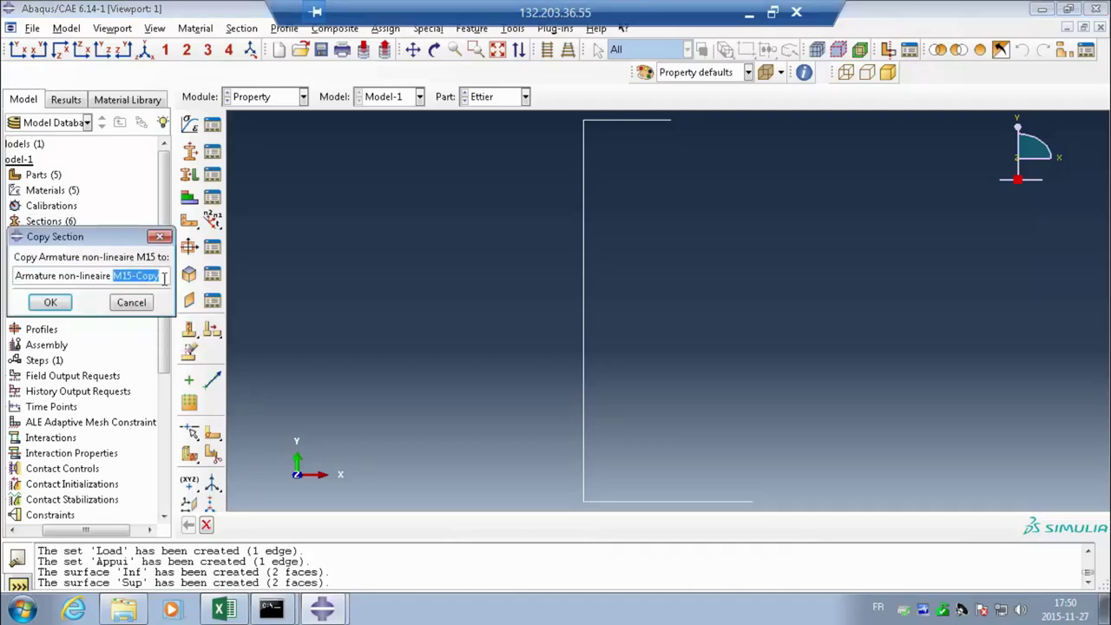
pyautogui.write('Et')
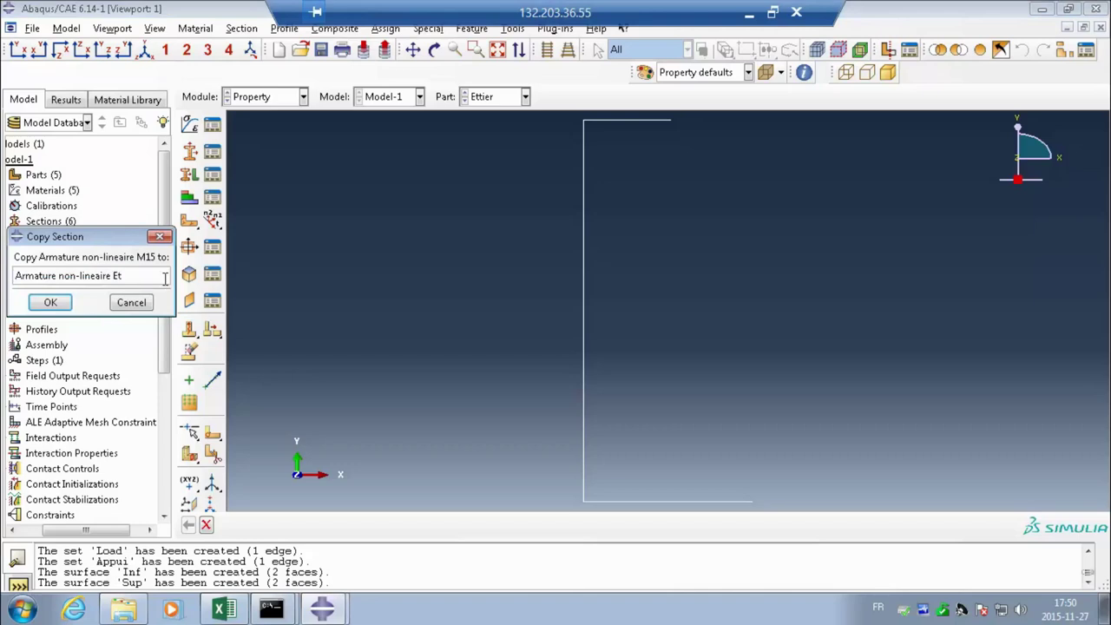
pyautogui.write('rier')
pyautogui.click(54, 304)
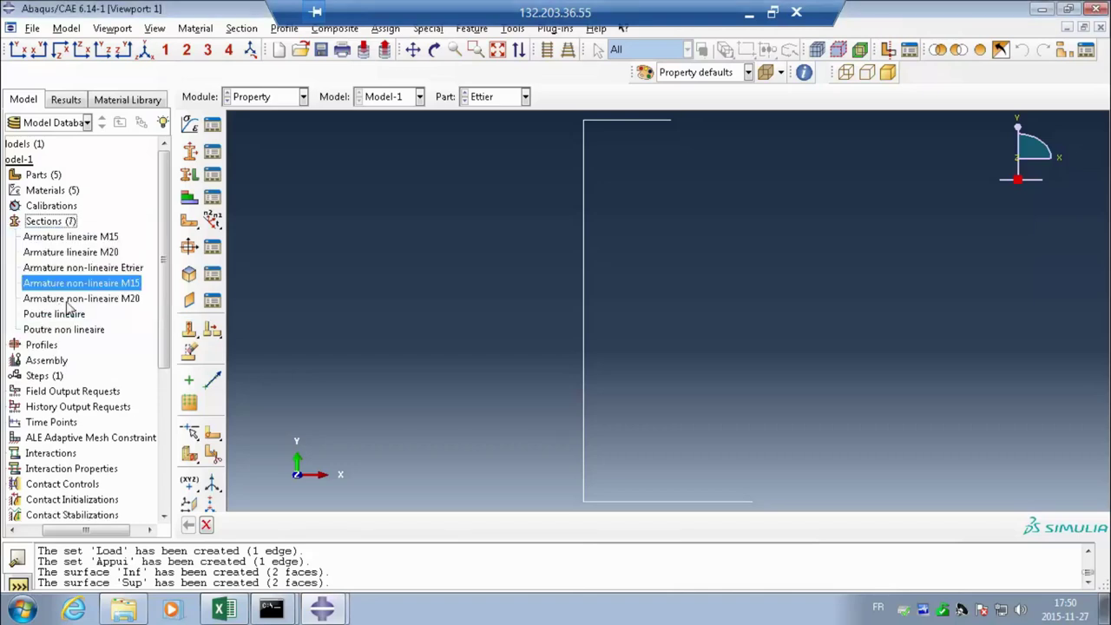
# Step: Change the material of the Armature non-lineaire Etrier section to Acier non-lineaire-etrier
pyautogui.doubleClick(91, 268)
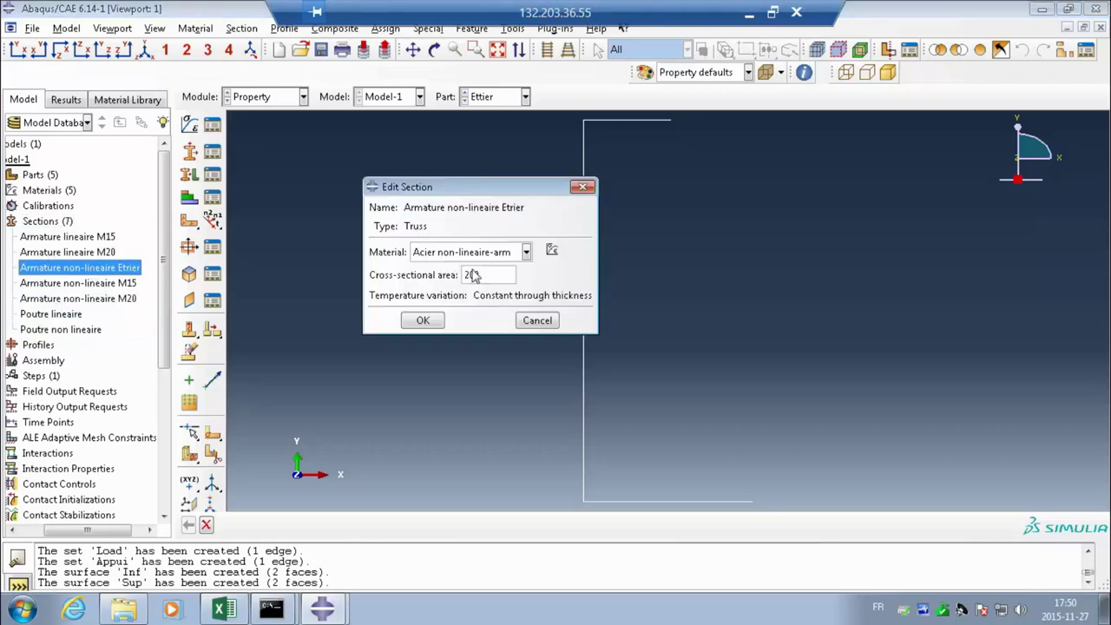
pyautogui.click(526, 252)
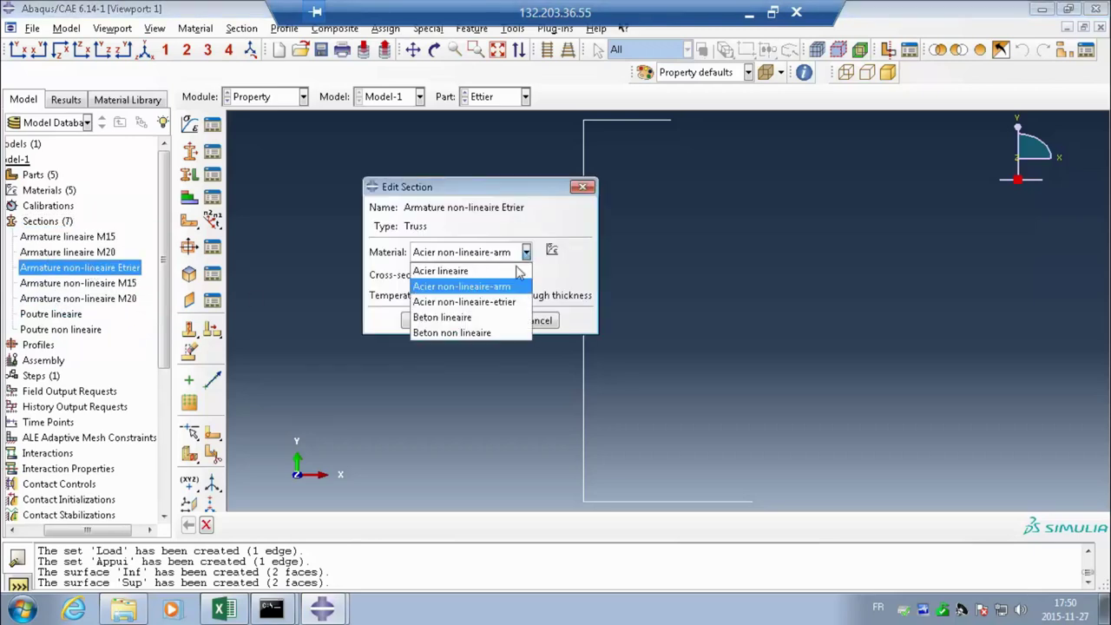
pyautogui.click(498, 302)
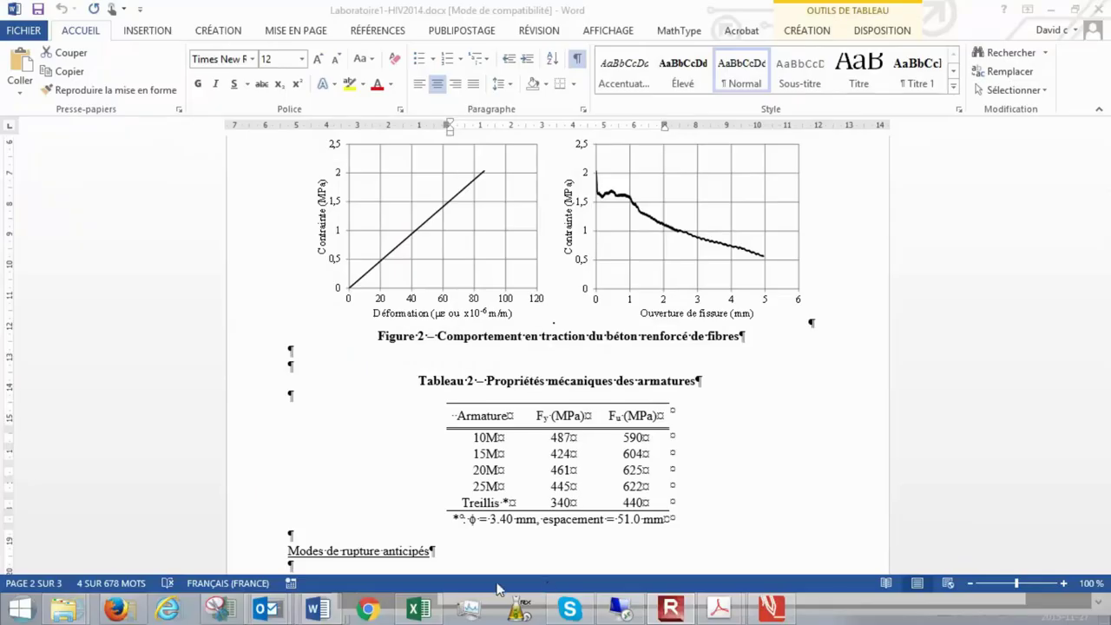
# Step: Consult the reinforcement properties table in the Word document, then put away the document and the test-conditions PDF to return to Abaqus/CAE
pyautogui.click(250, 530)
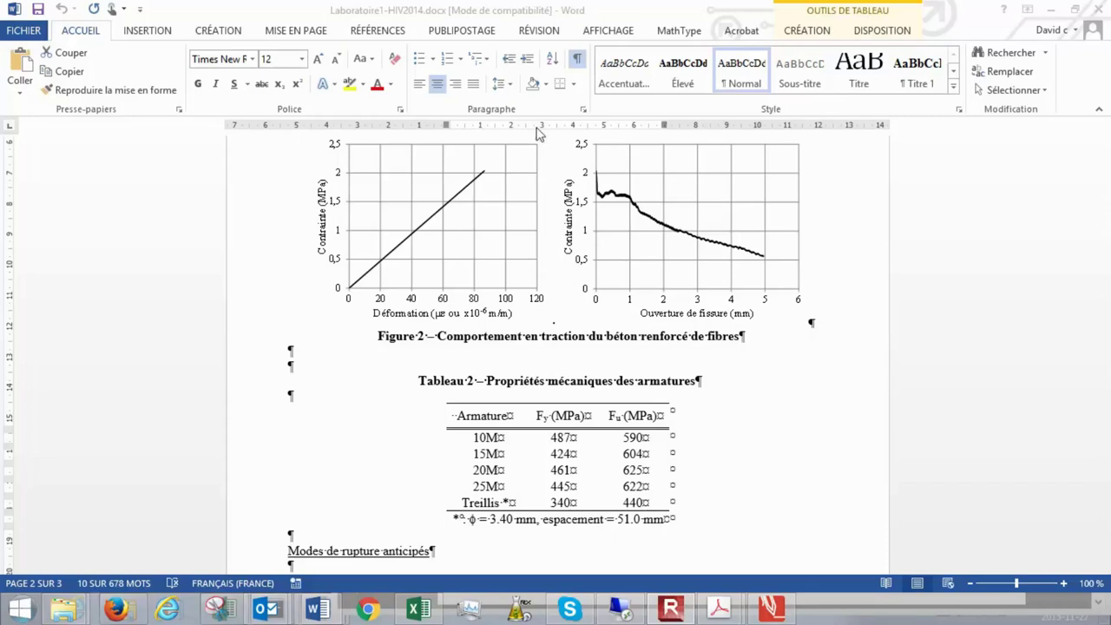
pyautogui.click(1049, 10)
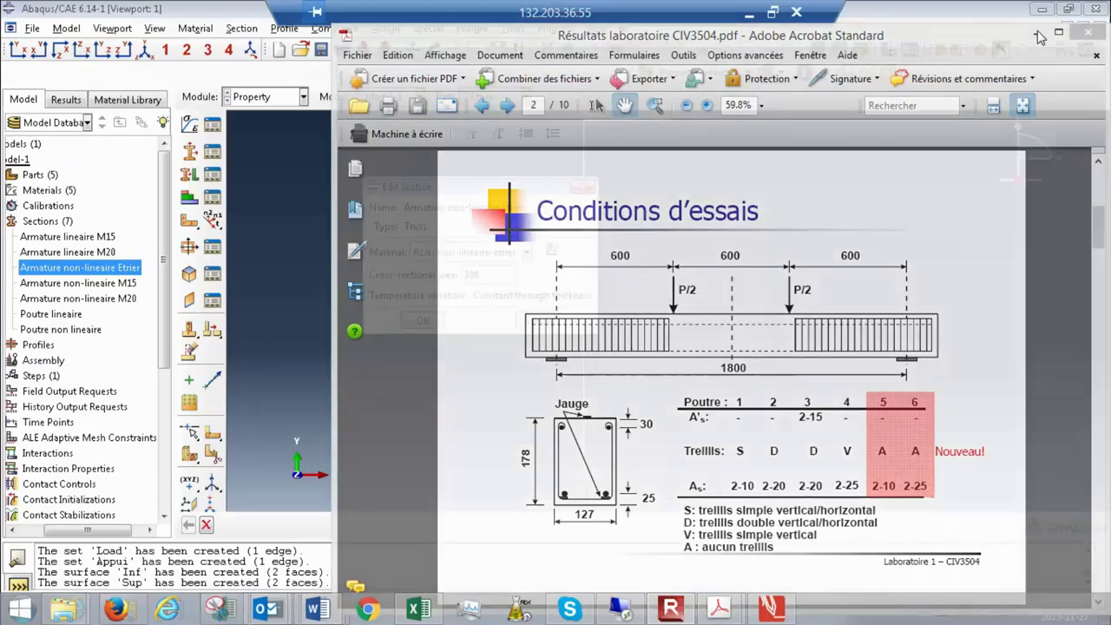
pyautogui.click(1040, 33)
pyautogui.click(334, 446)
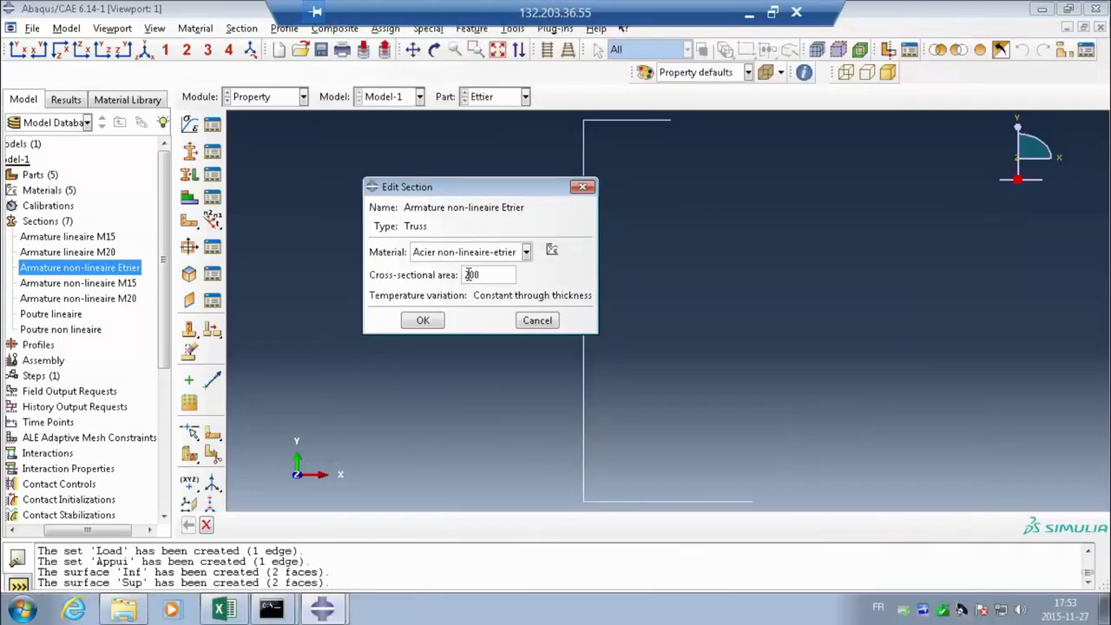
# Step: Set the cross-sectional area of the Armature non-lineaire Etrier section to 9.08 and save it
pyautogui.doubleClick(467, 274)
pyautogui.write('9.3')
pyautogui.press('BackSpace')
pyautogui.write('08')
pyautogui.click(422, 322)
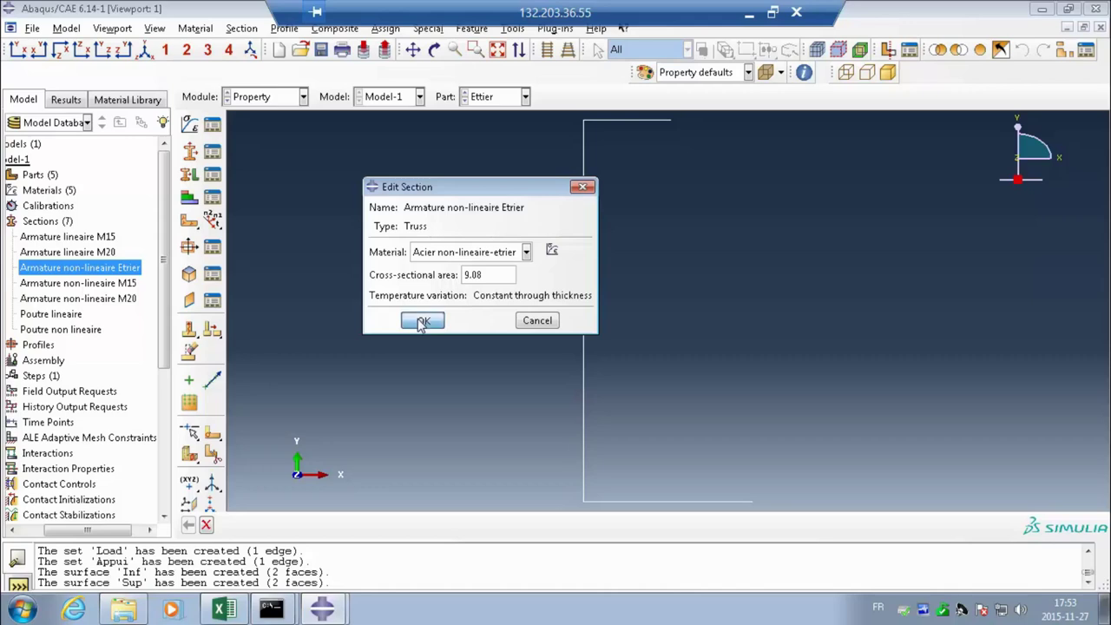
pyautogui.click(421, 322)
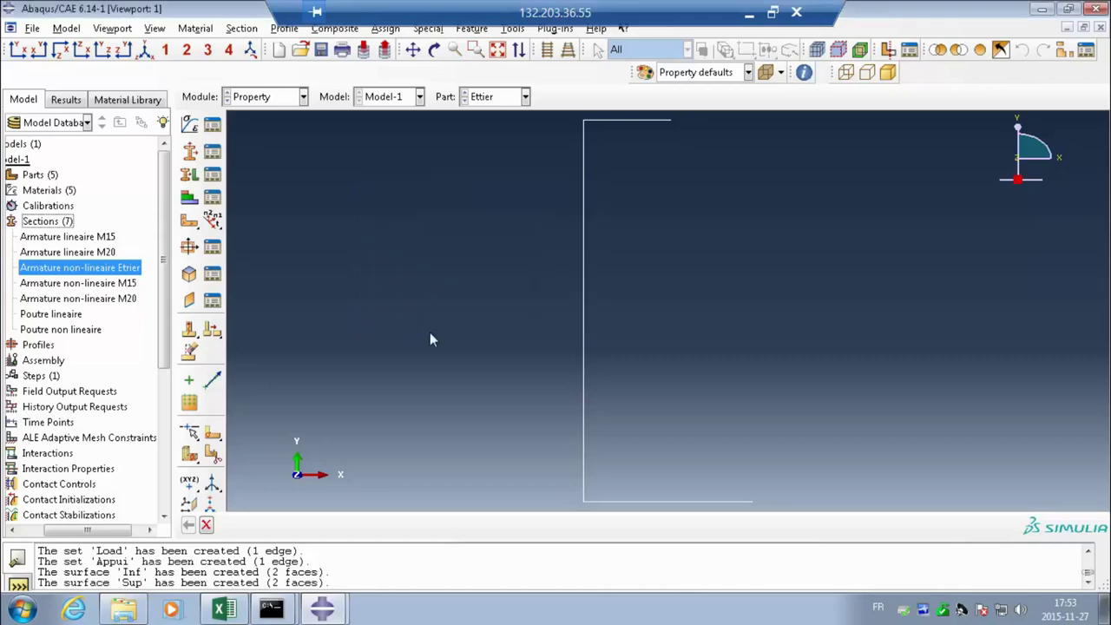
# Step: Assign the Armature lineaire M20 section to the whole wire of the Arm inf part
pyautogui.moveTo(58, 530); pyautogui.dragTo(46, 537)
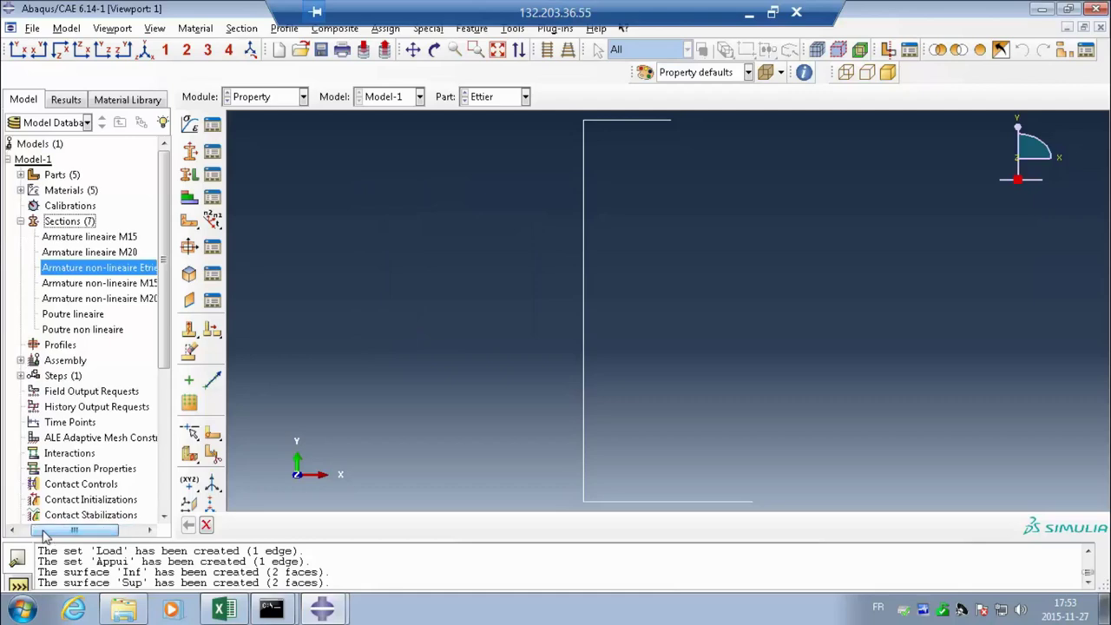
pyautogui.click(20, 221)
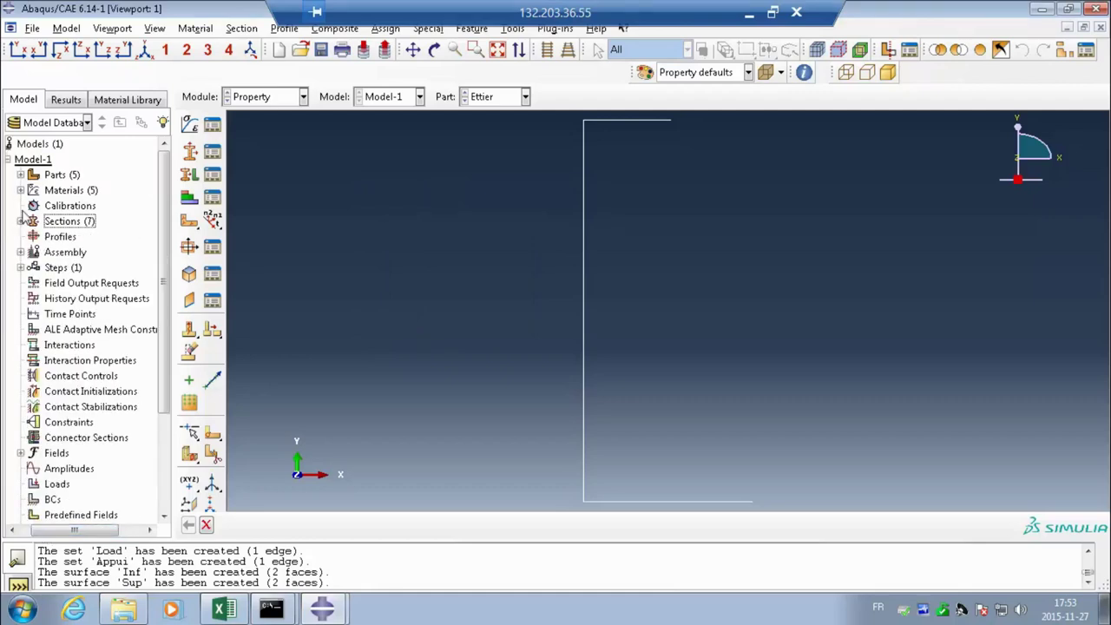
pyautogui.click(21, 175)
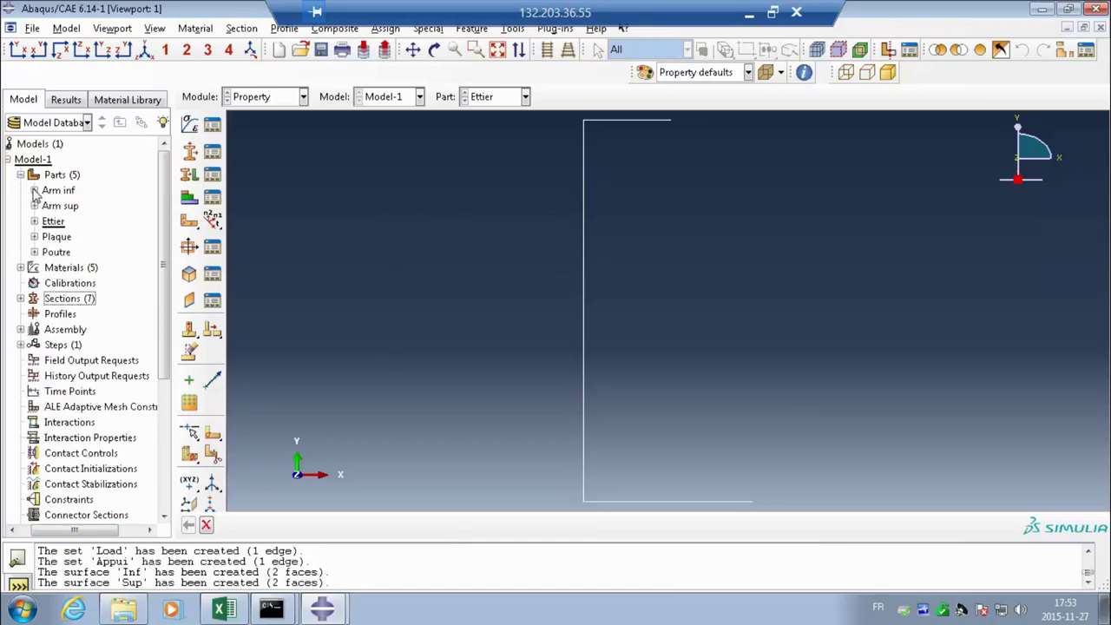
pyautogui.click(35, 191)
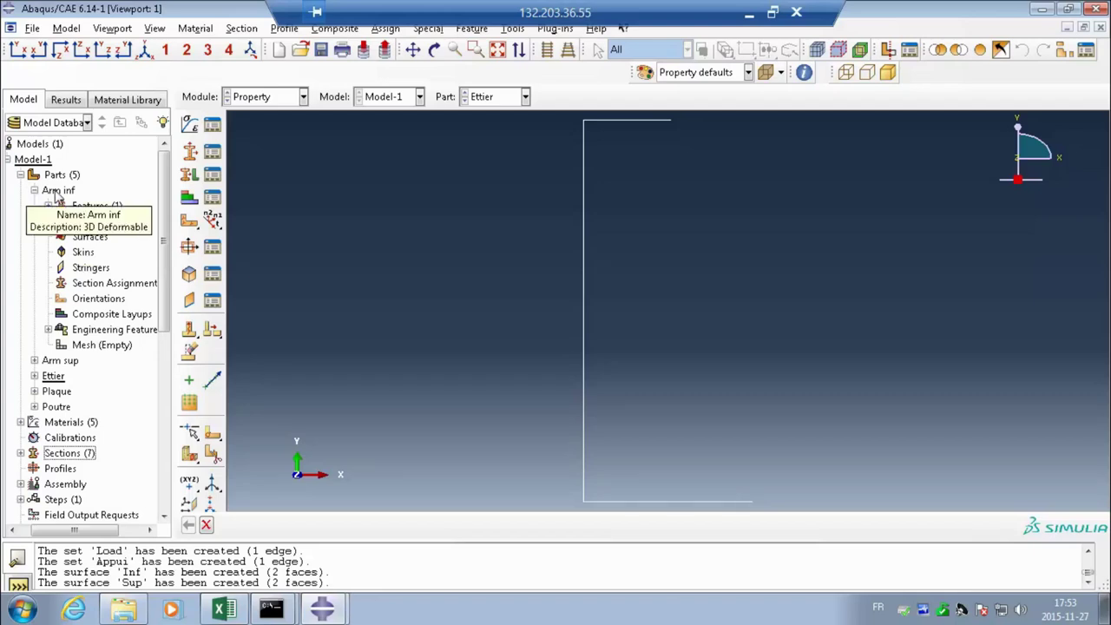
pyautogui.click(86, 288)
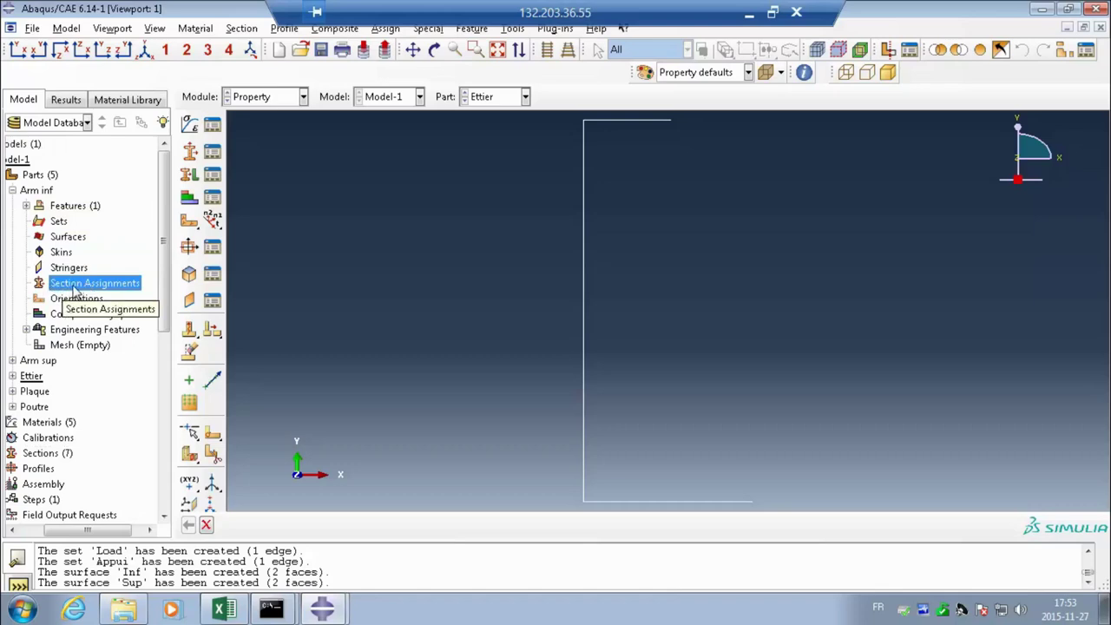
pyautogui.doubleClick(76, 287)
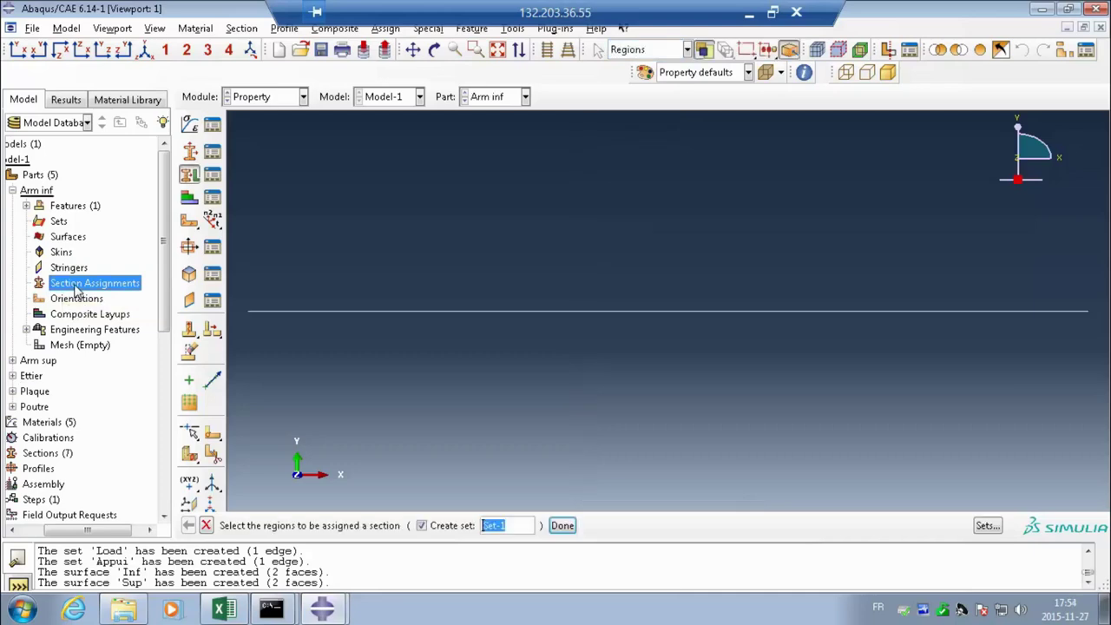
pyautogui.click(459, 310)
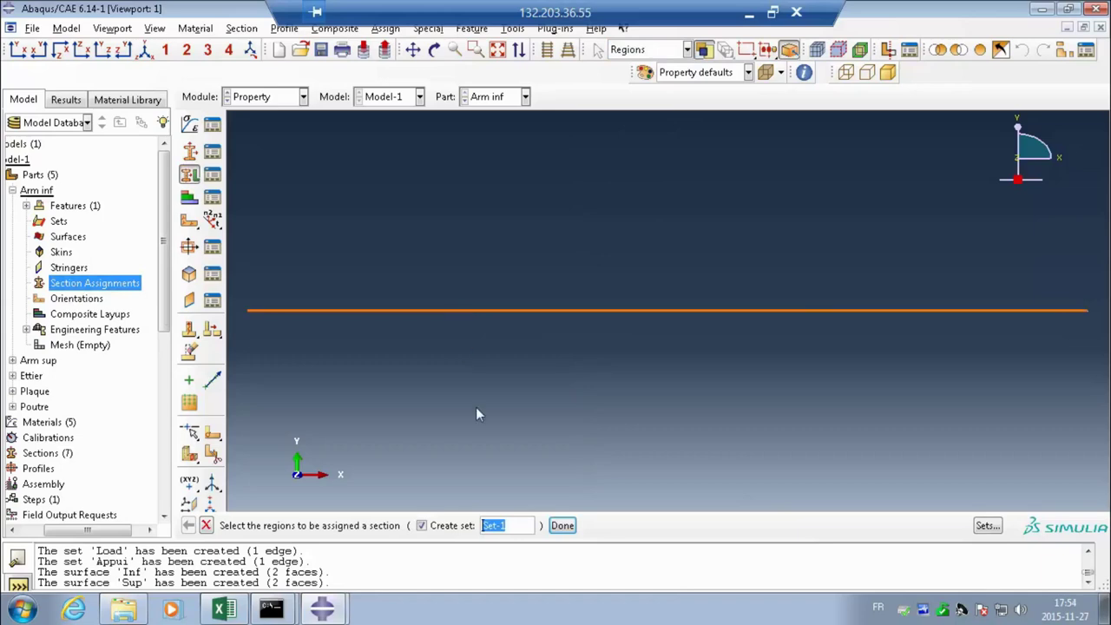
pyautogui.click(562, 526)
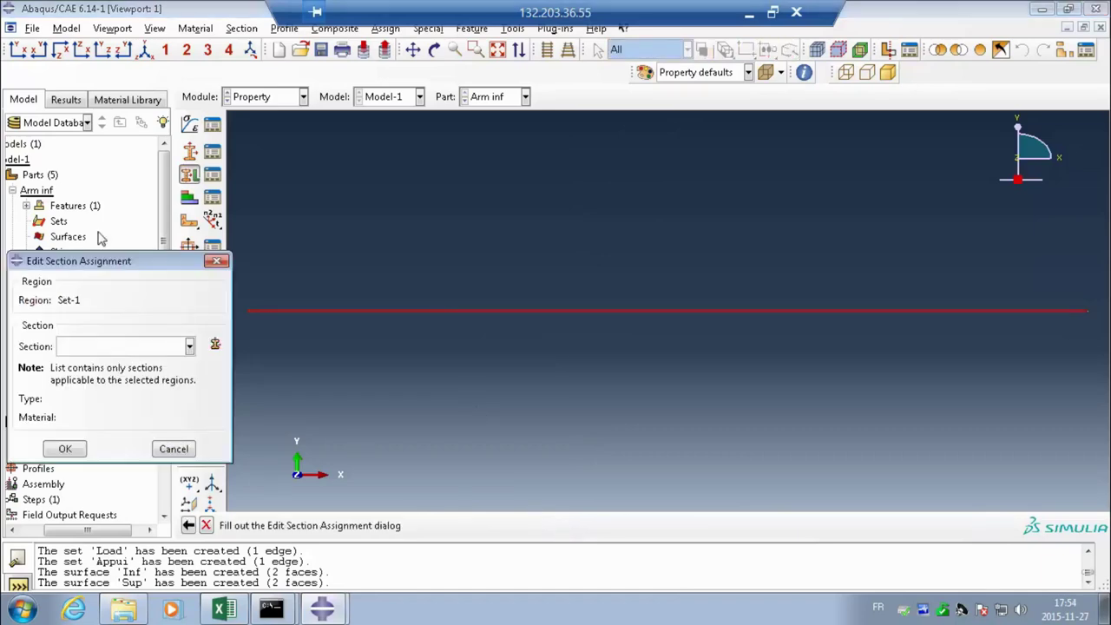
pyautogui.moveTo(101, 258); pyautogui.dragTo(465, 211)
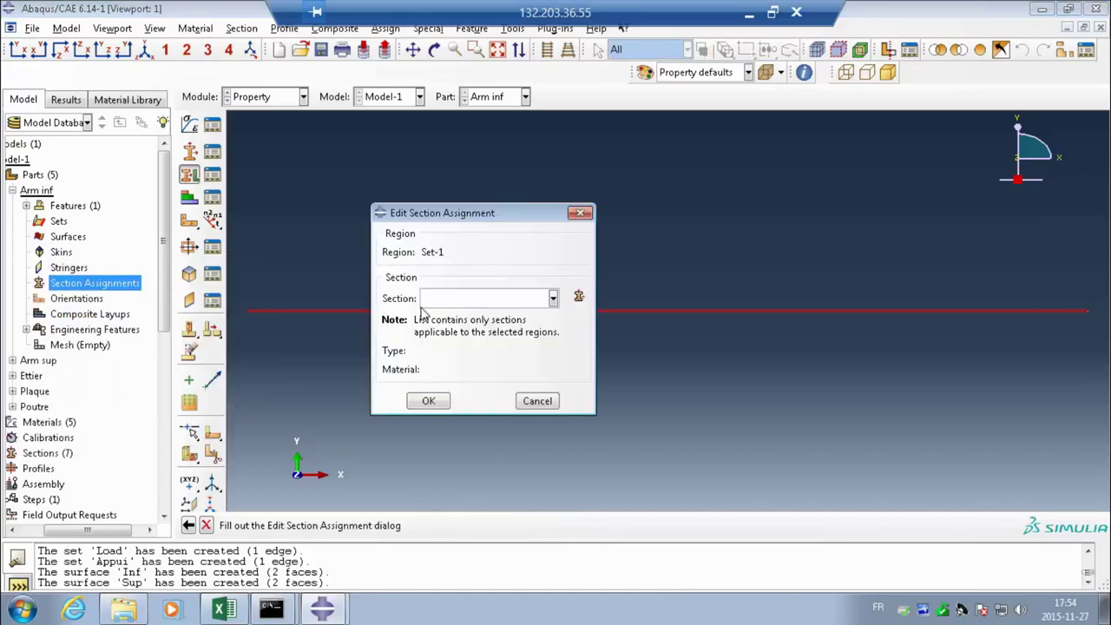
pyautogui.click(553, 299)
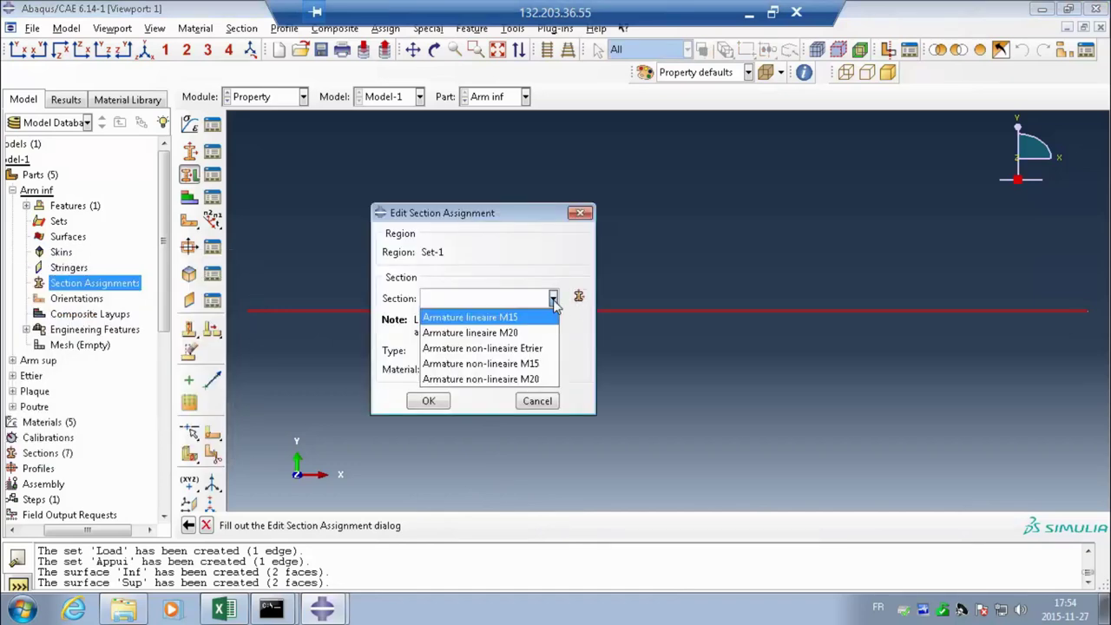
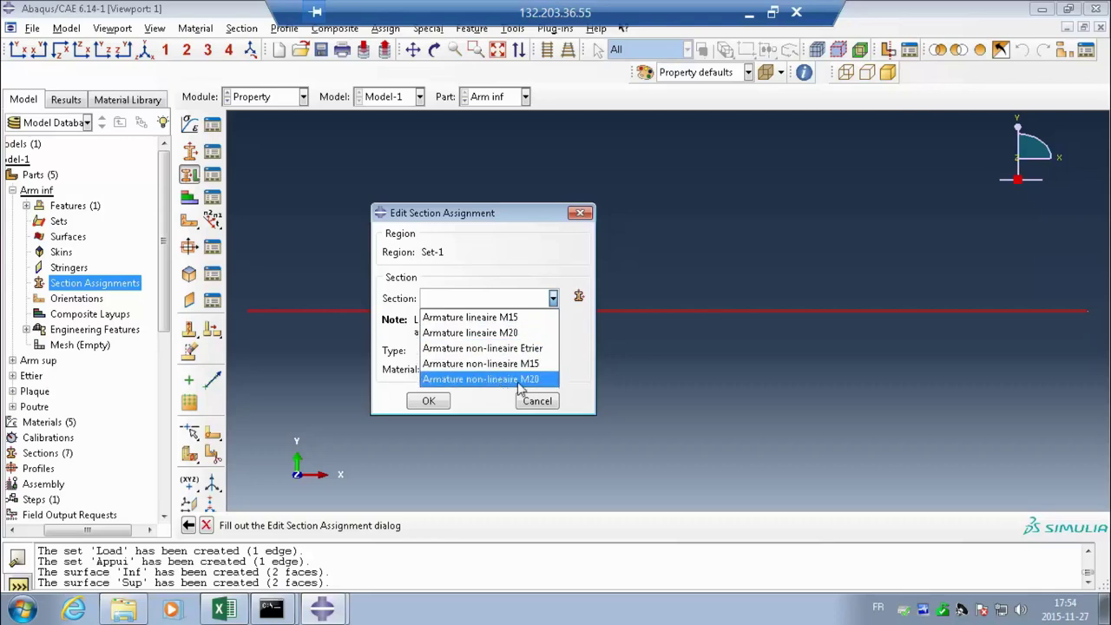
pyautogui.click(482, 333)
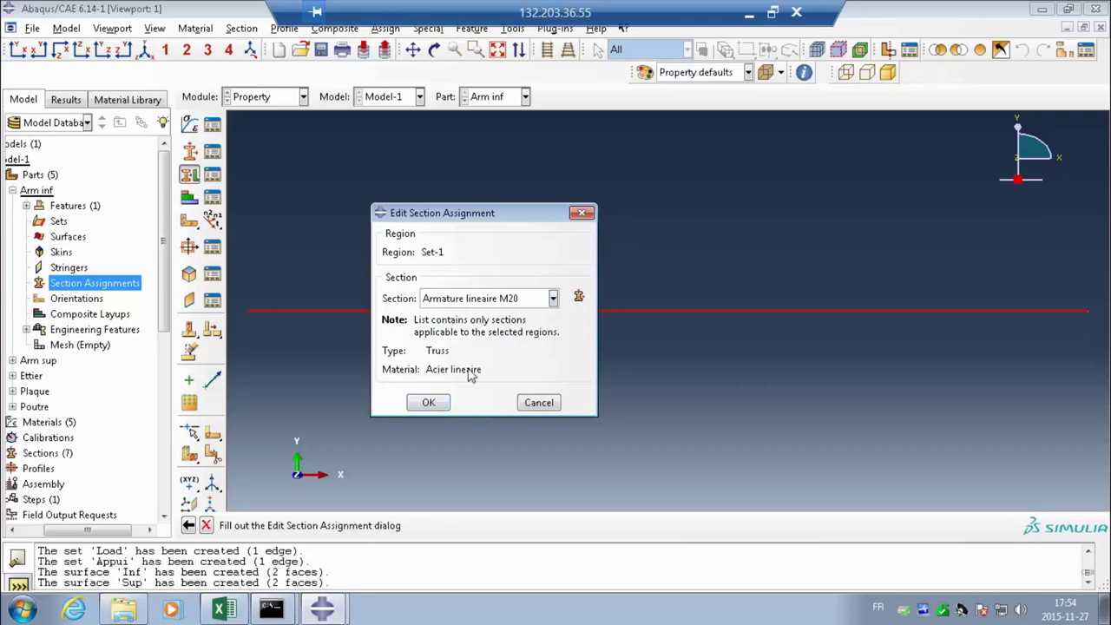
pyautogui.click(427, 403)
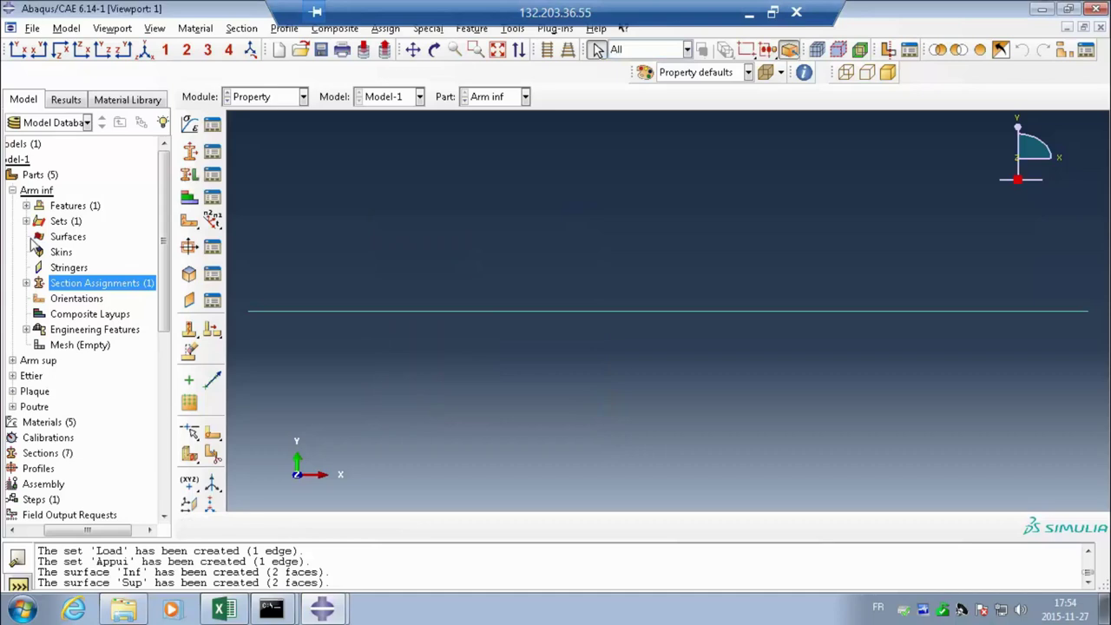
# Step: Assign the Armature lineaire M15 section to the whole wire of the Arm sup part
pyautogui.click(12, 191)
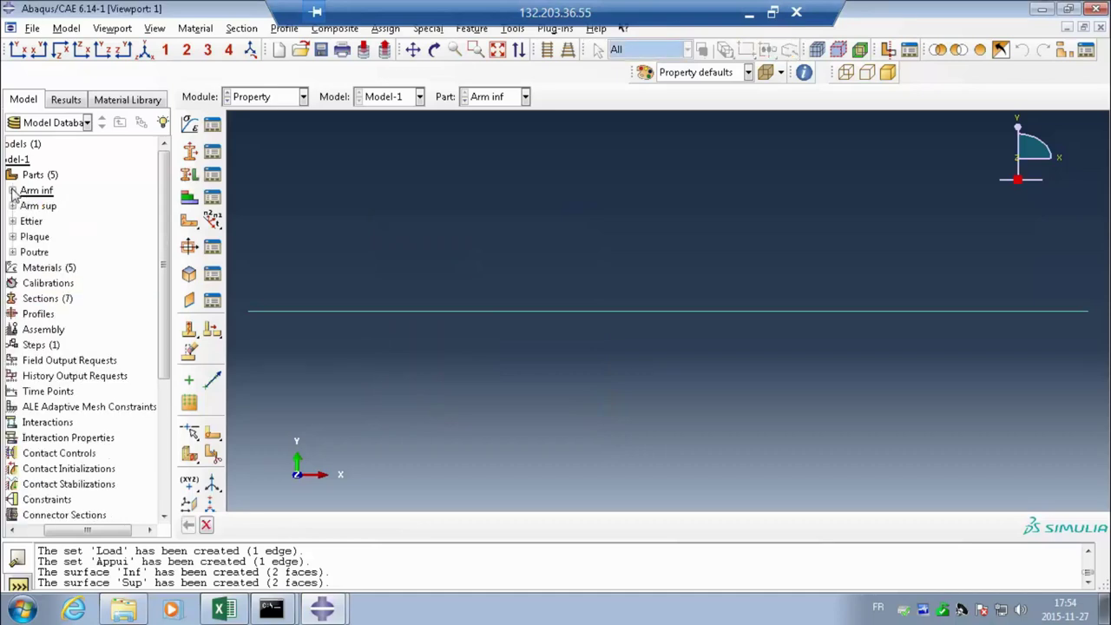
pyautogui.click(12, 205)
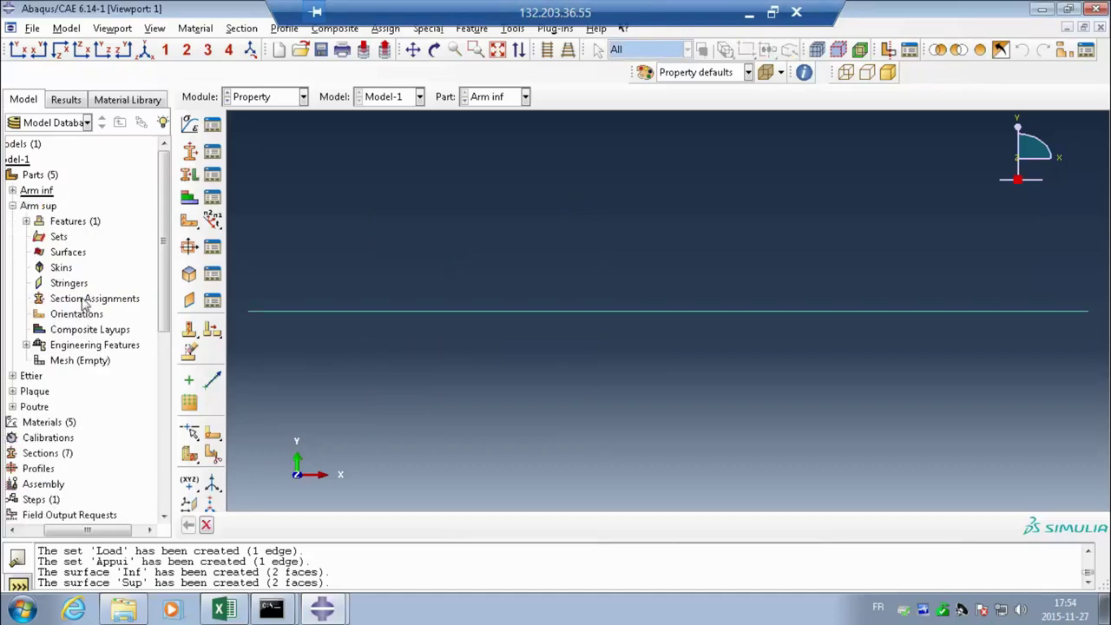
pyautogui.doubleClick(84, 301)
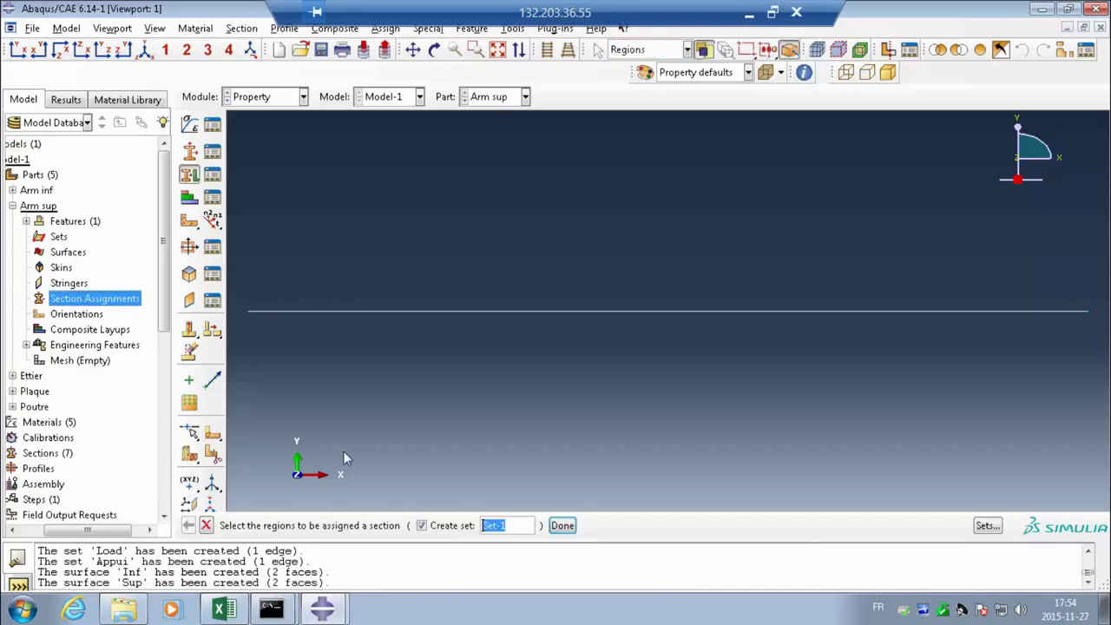
pyautogui.click(537, 311)
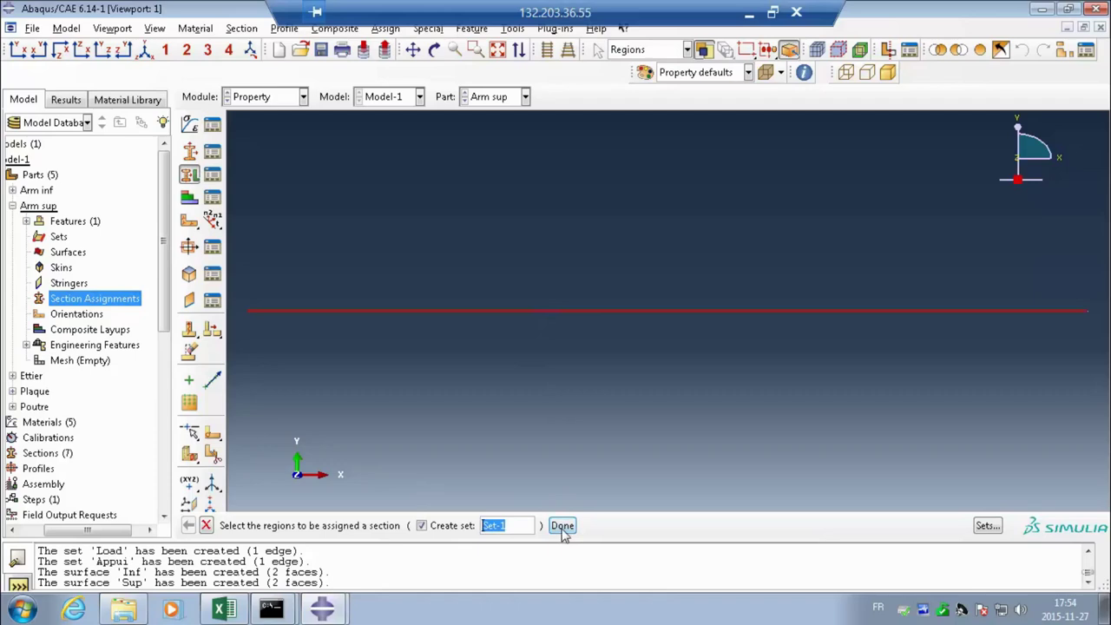
pyautogui.click(561, 526)
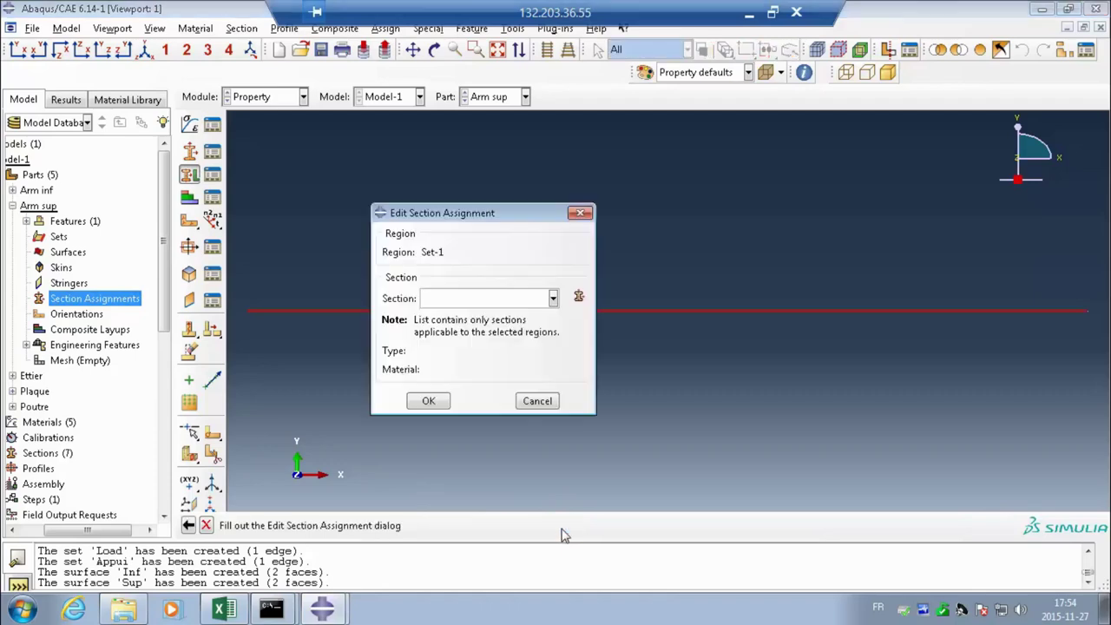
pyautogui.click(551, 298)
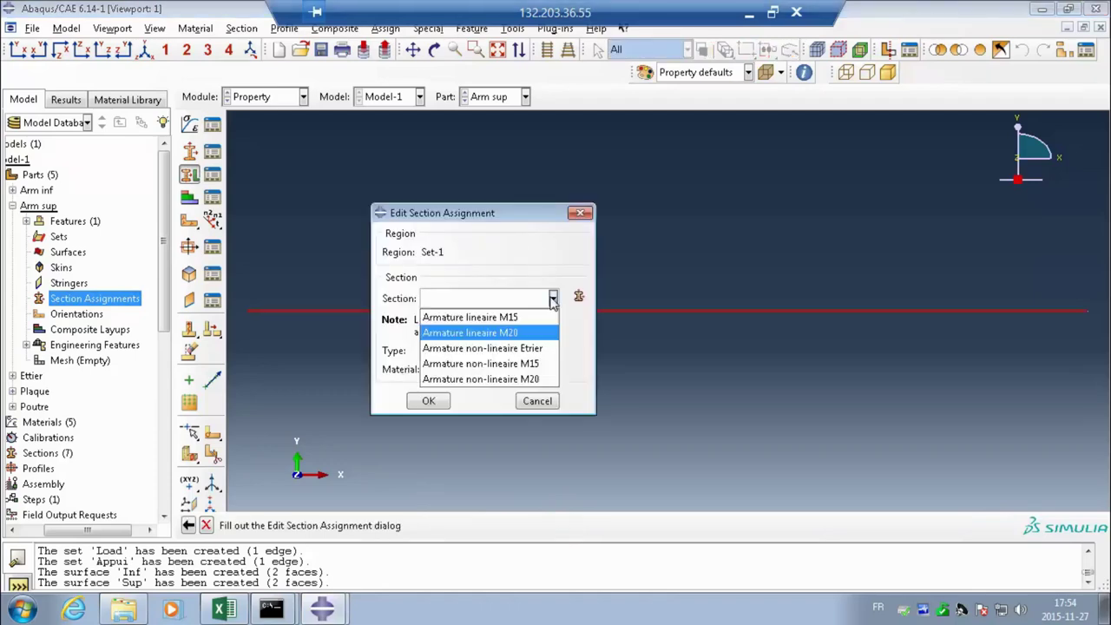
pyautogui.click(500, 318)
pyautogui.click(427, 401)
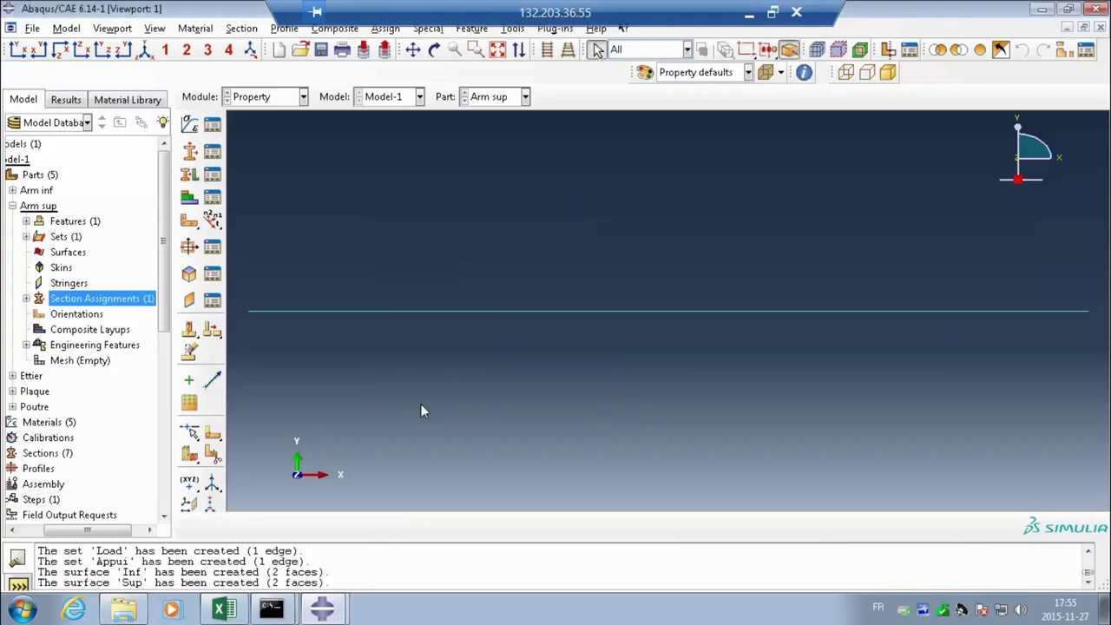
# Step: Correct the name of the Ettier part to Etrier
pyautogui.click(12, 205)
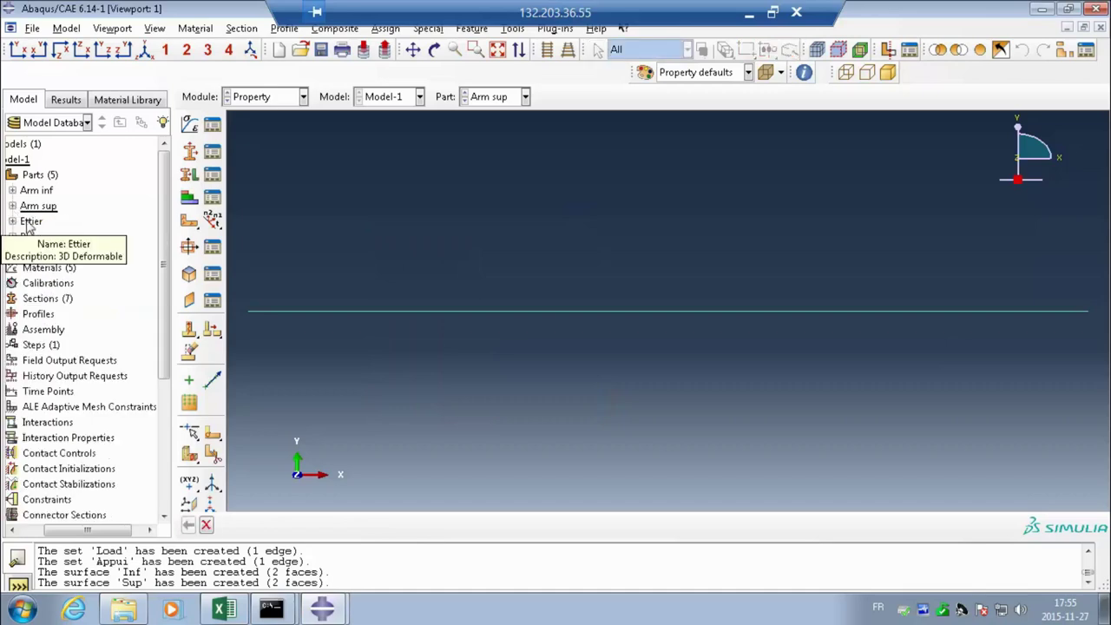
pyautogui.rightClick(30, 222)
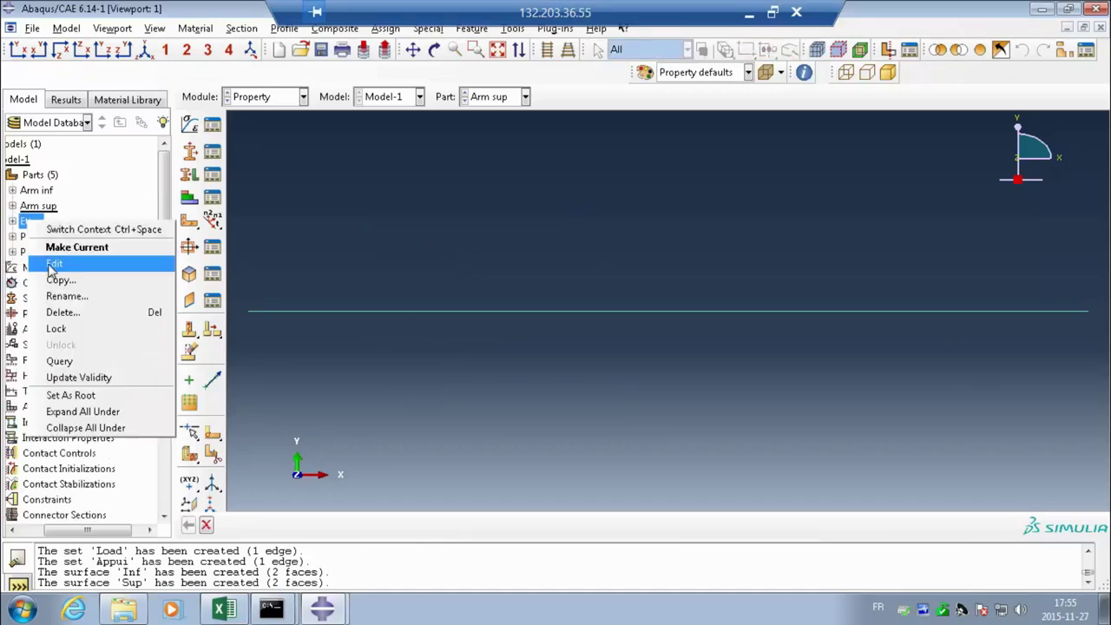
pyautogui.click(54, 296)
pyautogui.click(26, 251)
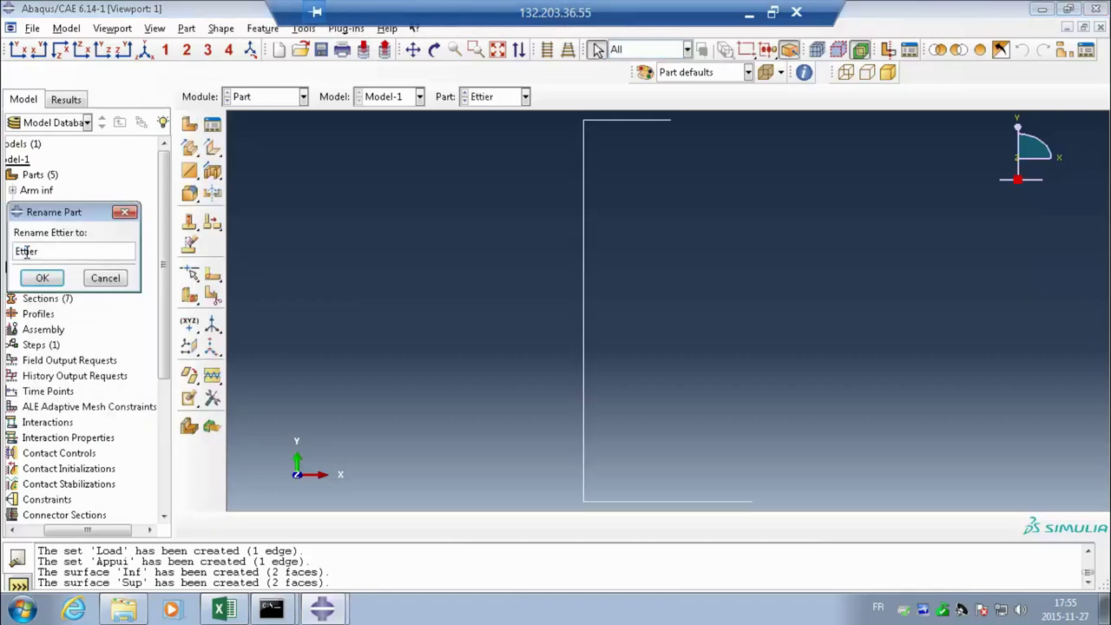
pyautogui.press('BackSpace')
pyautogui.write('r')
pyautogui.click(42, 277)
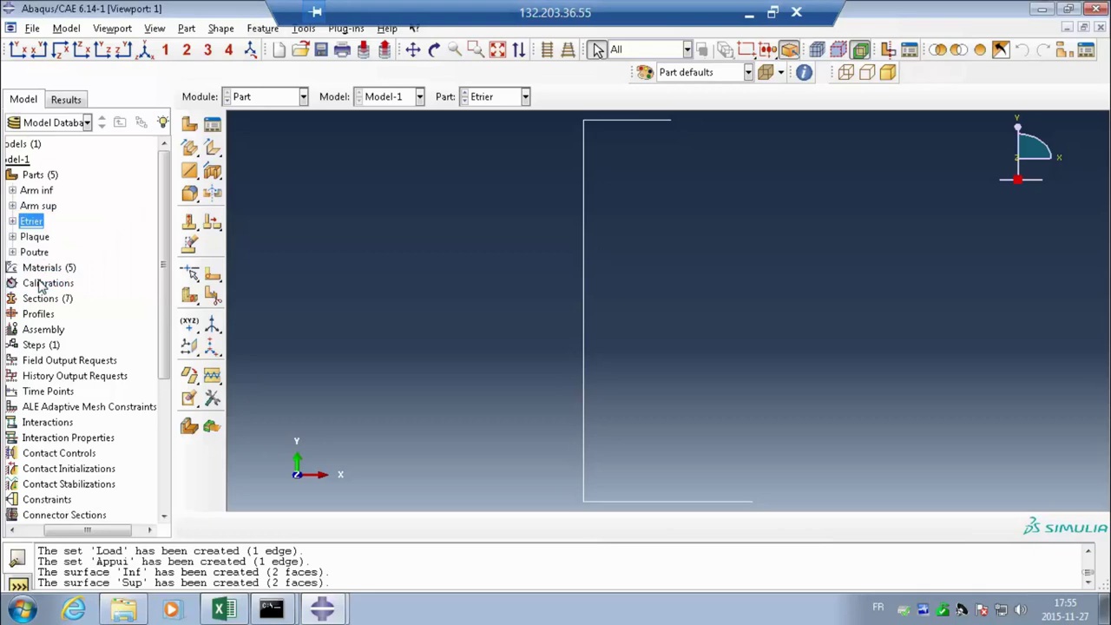
pyautogui.click(12, 222)
pyautogui.click(79, 315)
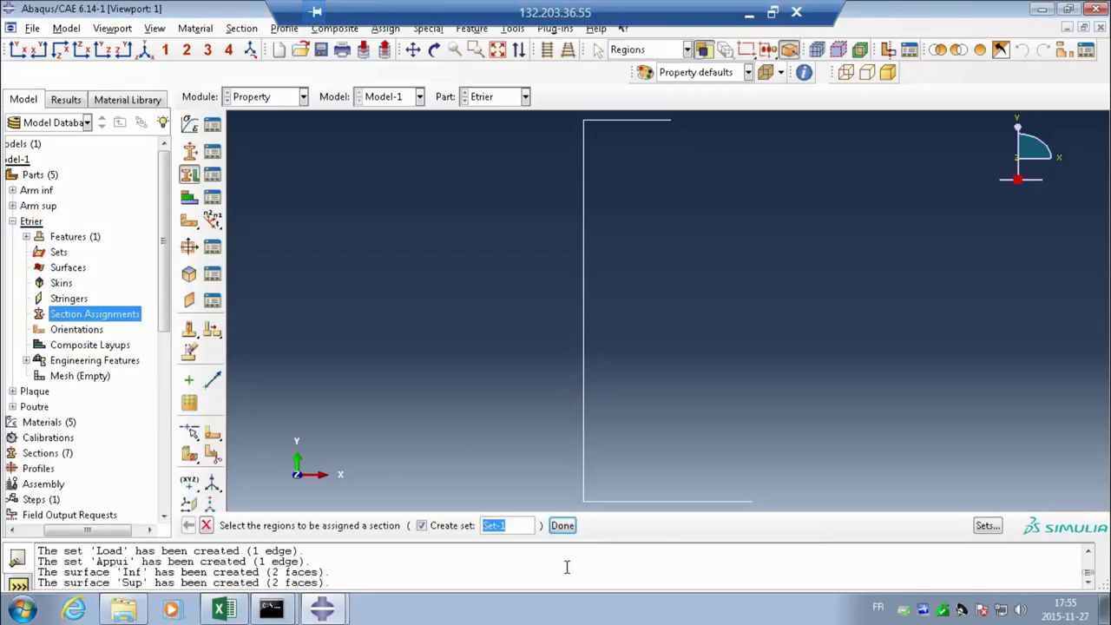
pyautogui.moveTo(544, 507); pyautogui.dragTo(786, 114)
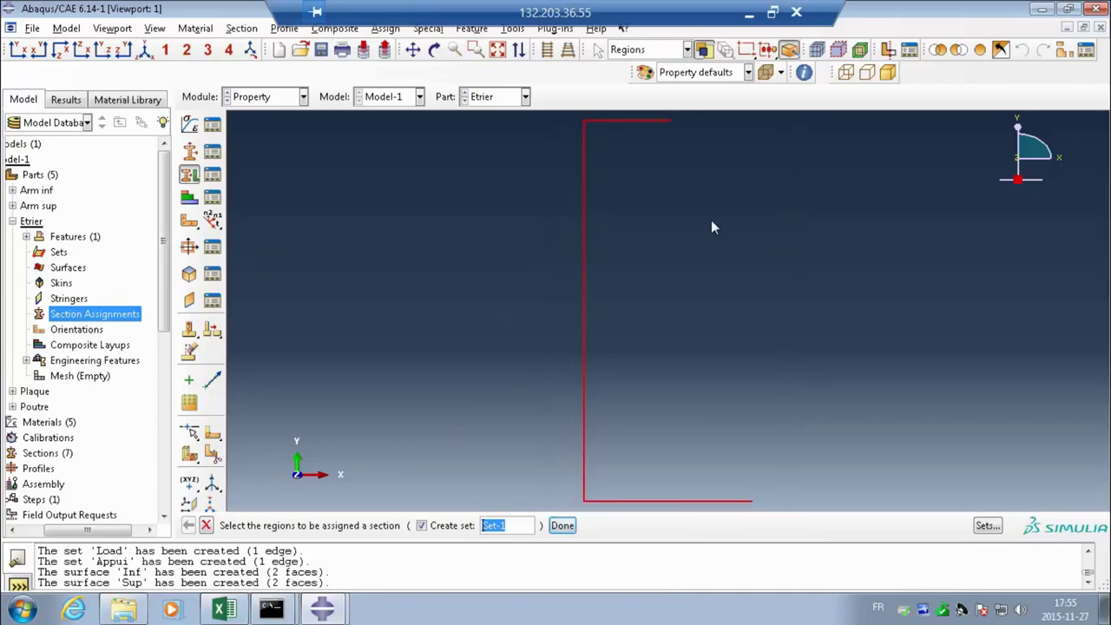
pyautogui.click(562, 525)
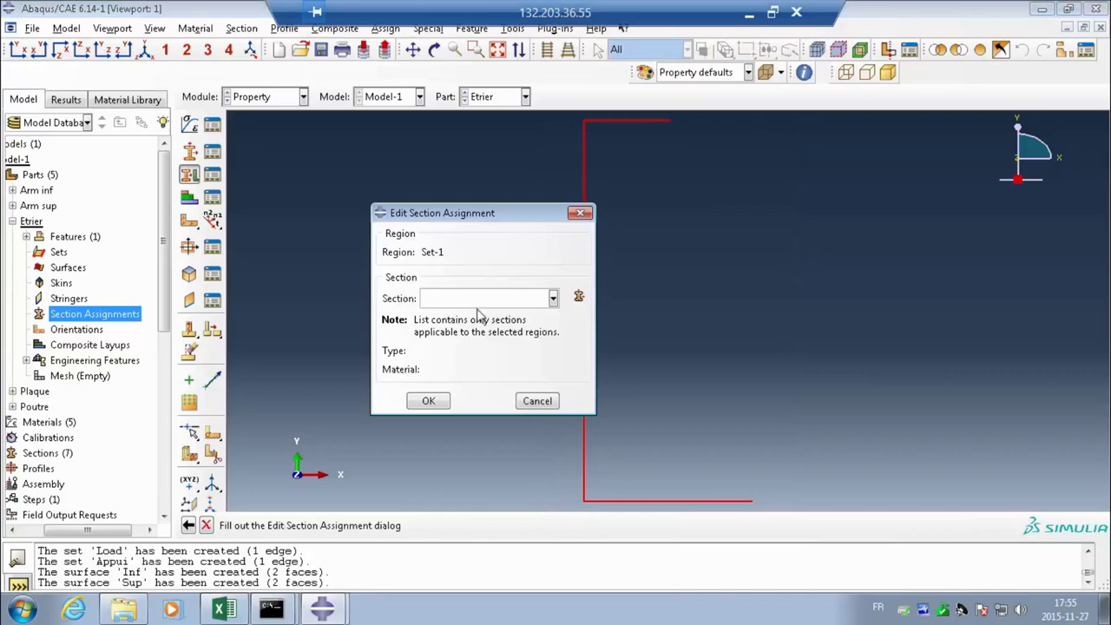
pyautogui.click(553, 299)
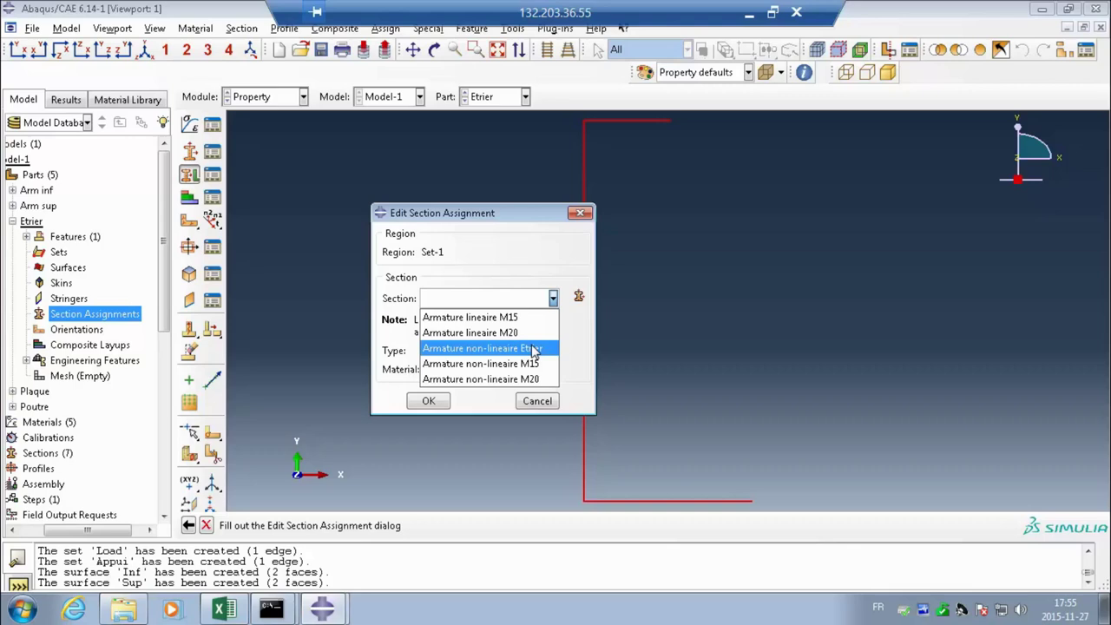
pyautogui.click(533, 404)
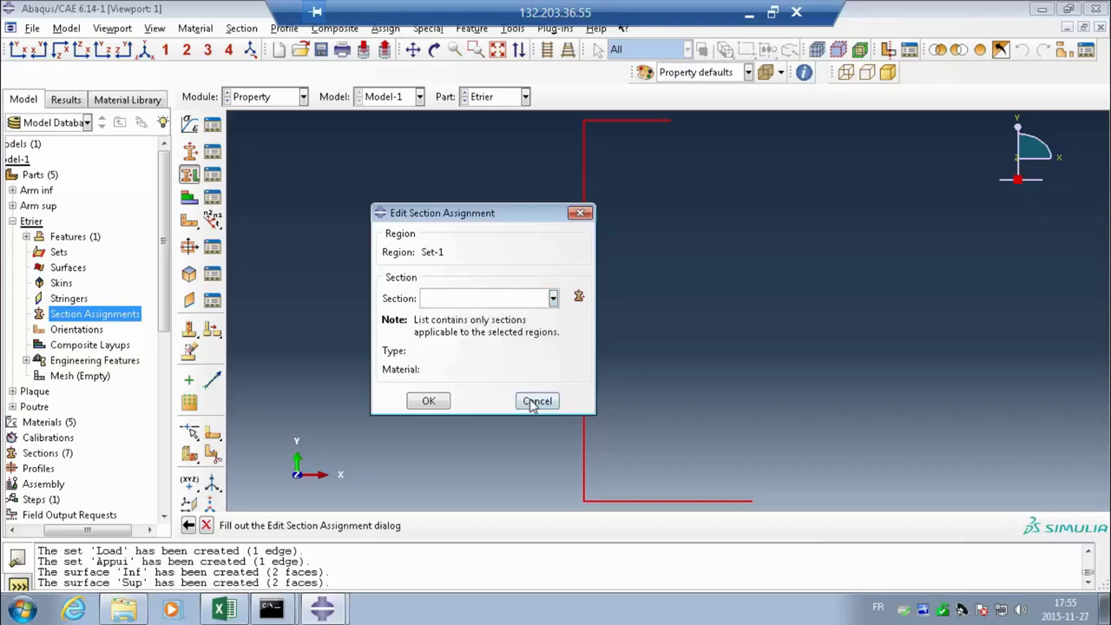
pyautogui.click(533, 405)
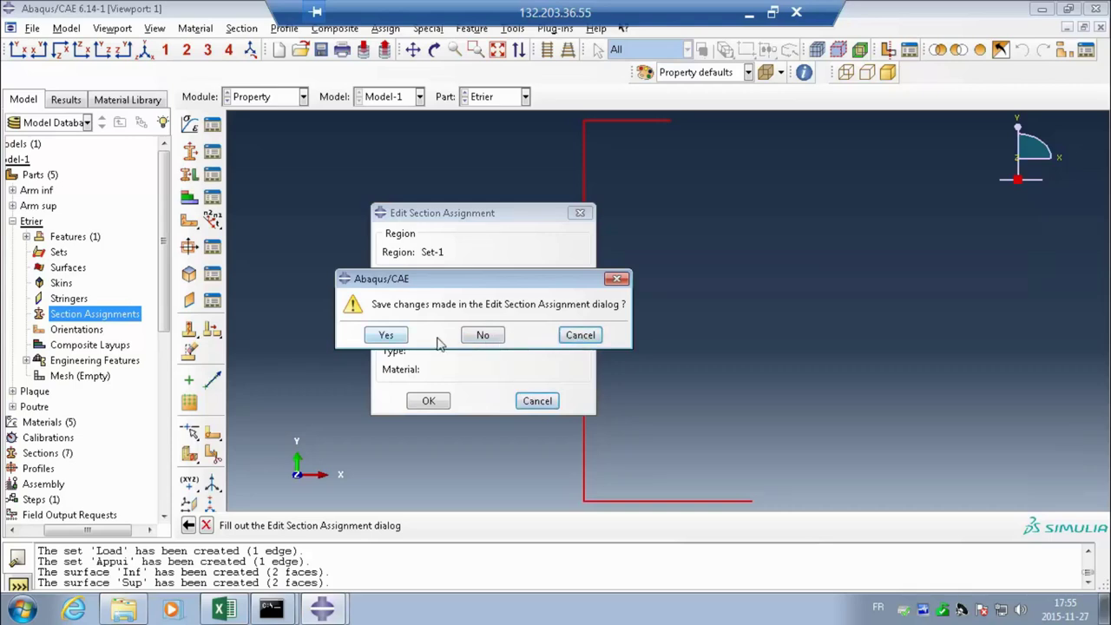
pyautogui.click(483, 335)
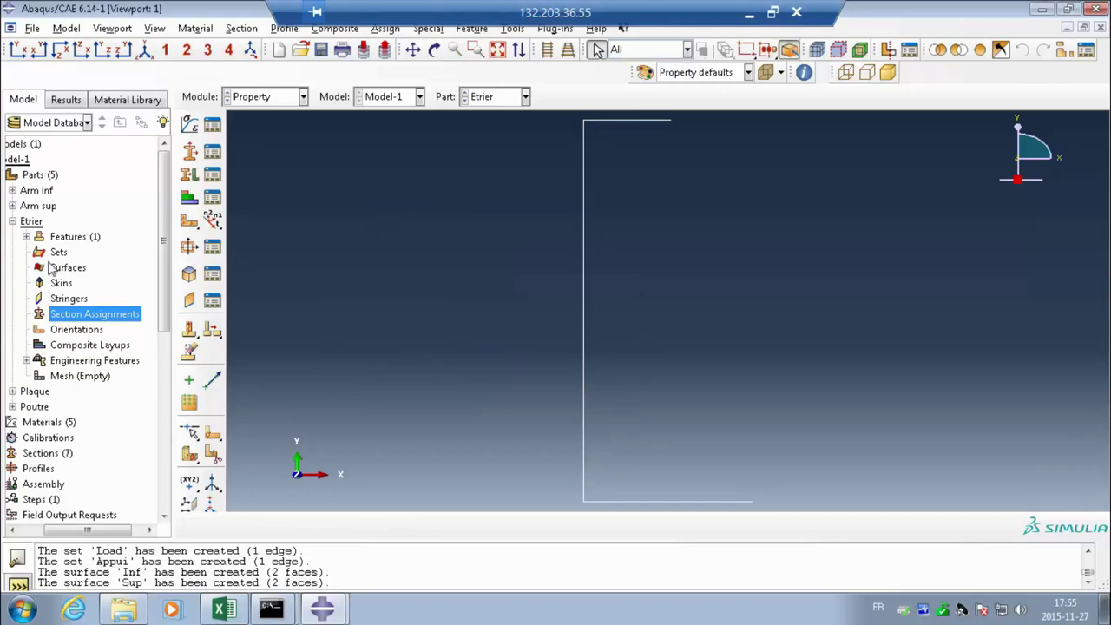
# Step: Copy the Acier non-lineaire-etrier material as Acier lineaire-etrier
pyautogui.click(54, 531)
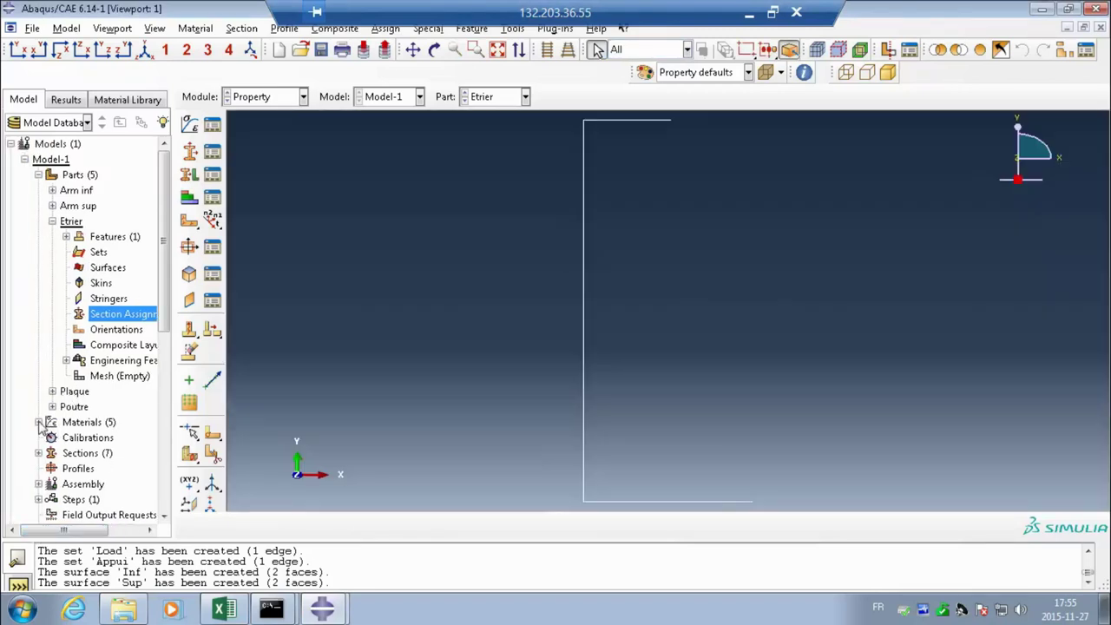
pyautogui.click(38, 421)
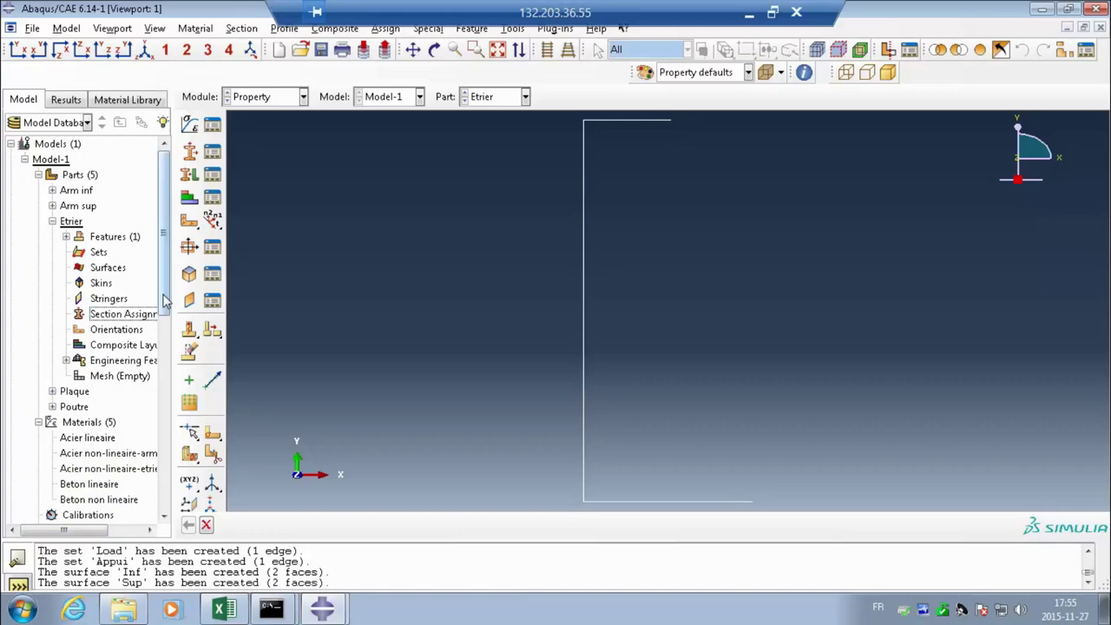
pyautogui.scroll(-1, 165, 323)
pyautogui.scroll(-2, 160, 330)
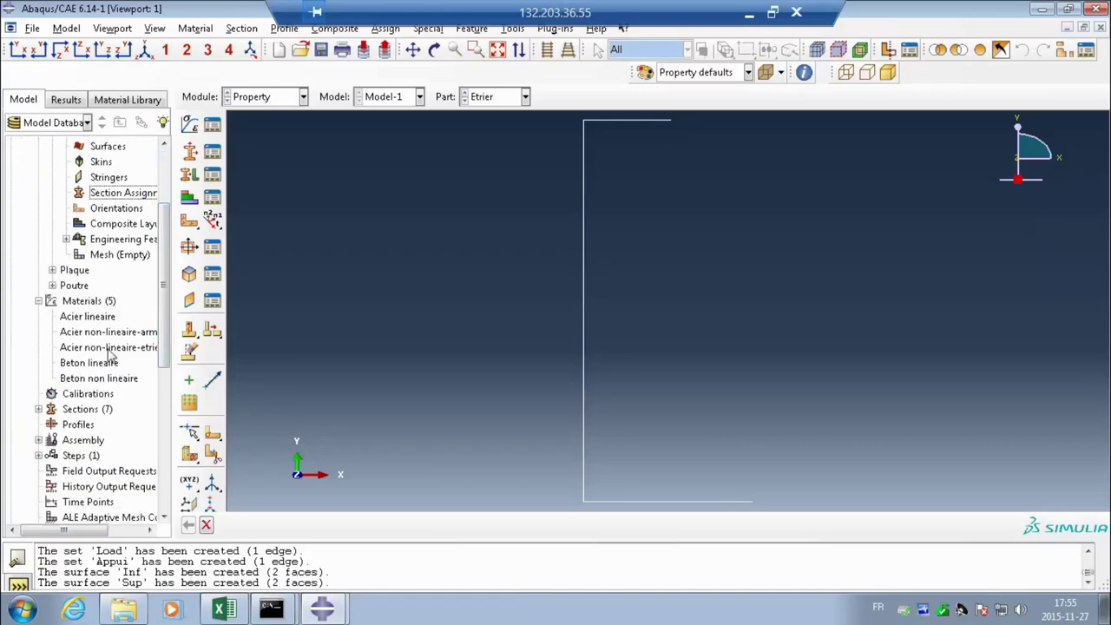
pyautogui.click(110, 348)
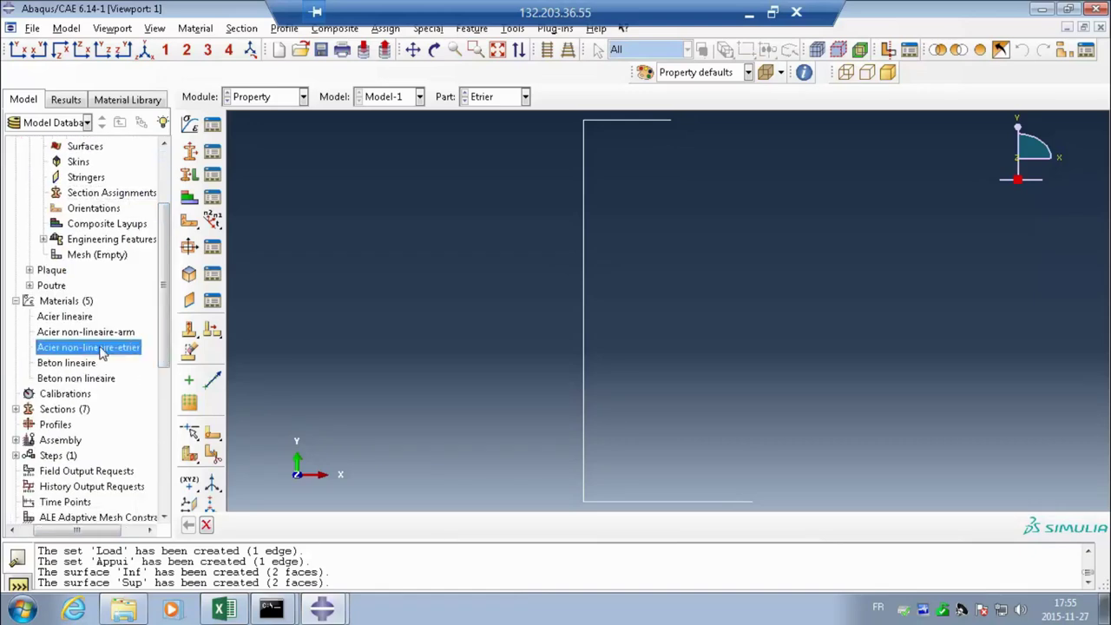
pyautogui.rightClick(102, 351)
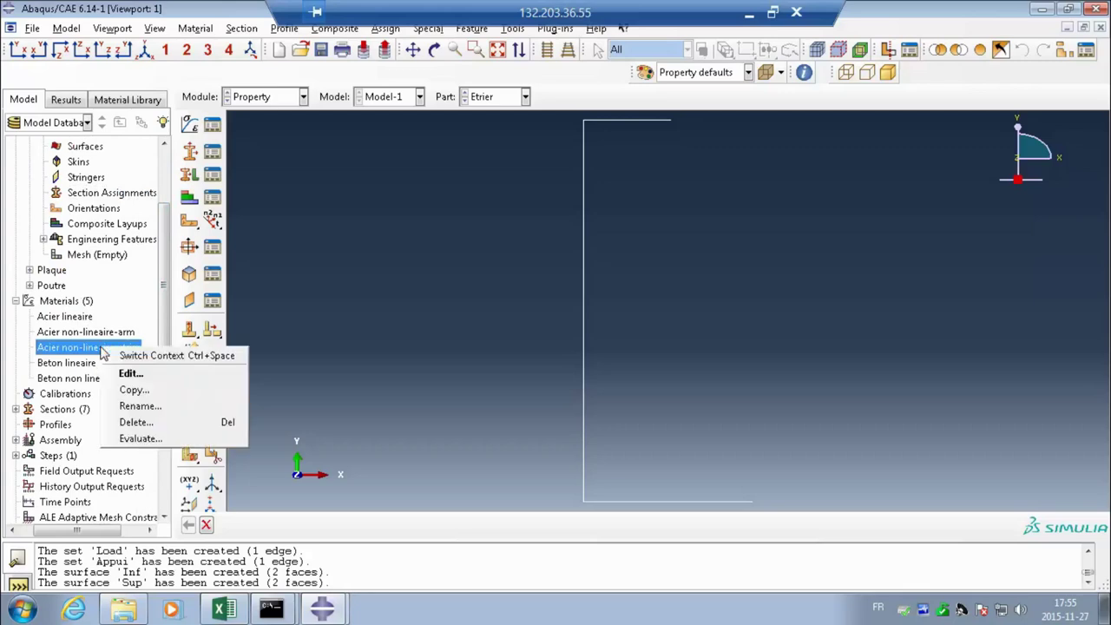
pyautogui.click(135, 391)
pyautogui.click(48, 154)
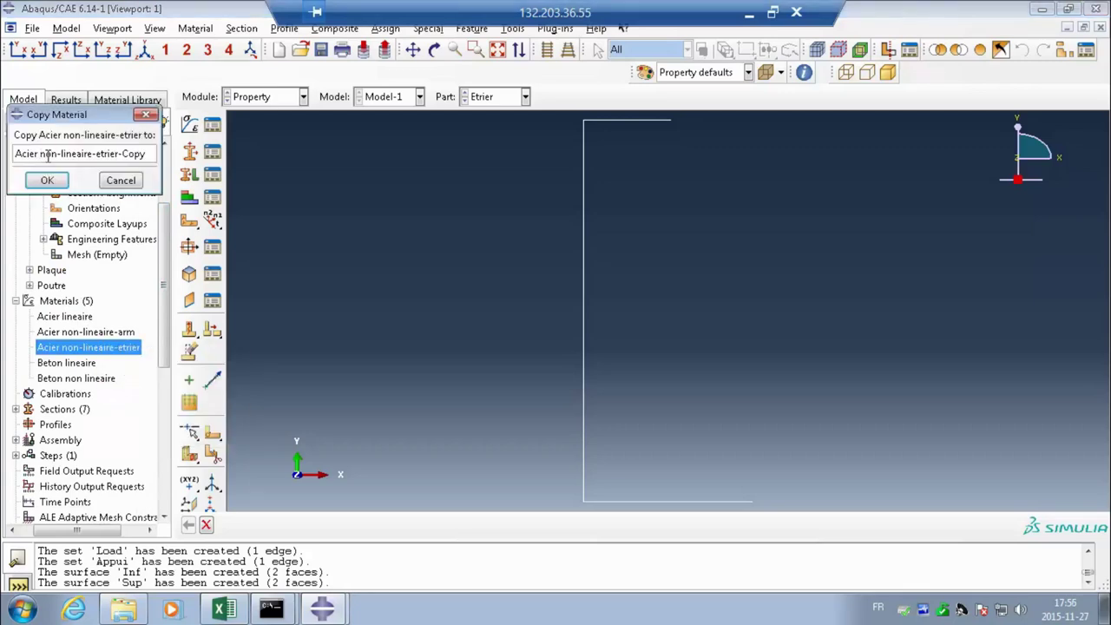
pyautogui.moveTo(40, 154); pyautogui.dragTo(130, 154)
pyautogui.press('BackSpace')
pyautogui.press('BackSpace')
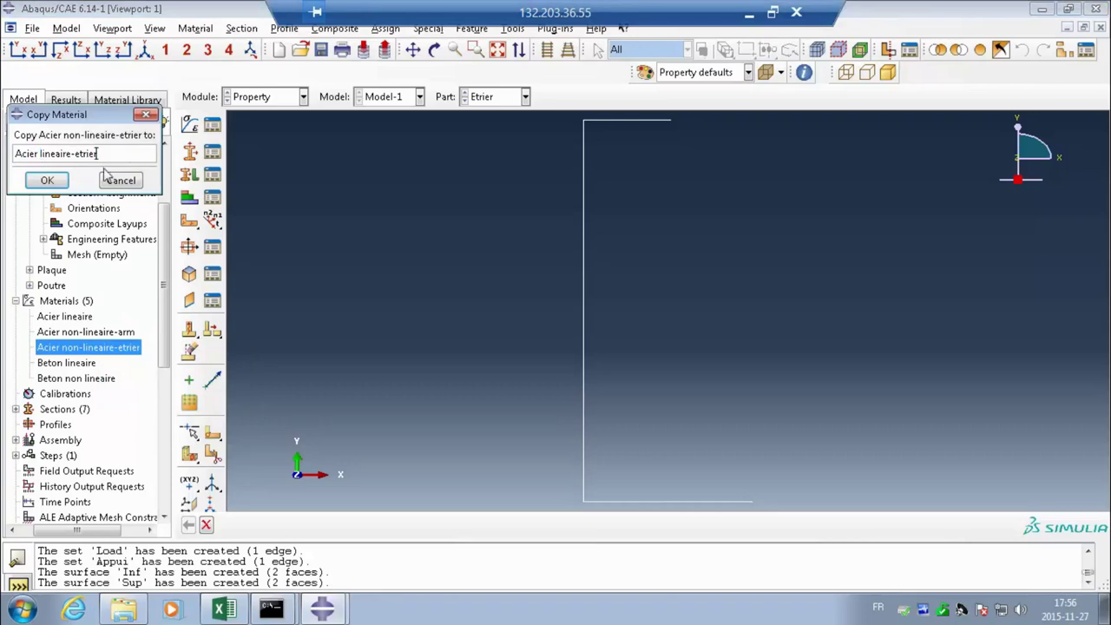
pyautogui.click(48, 179)
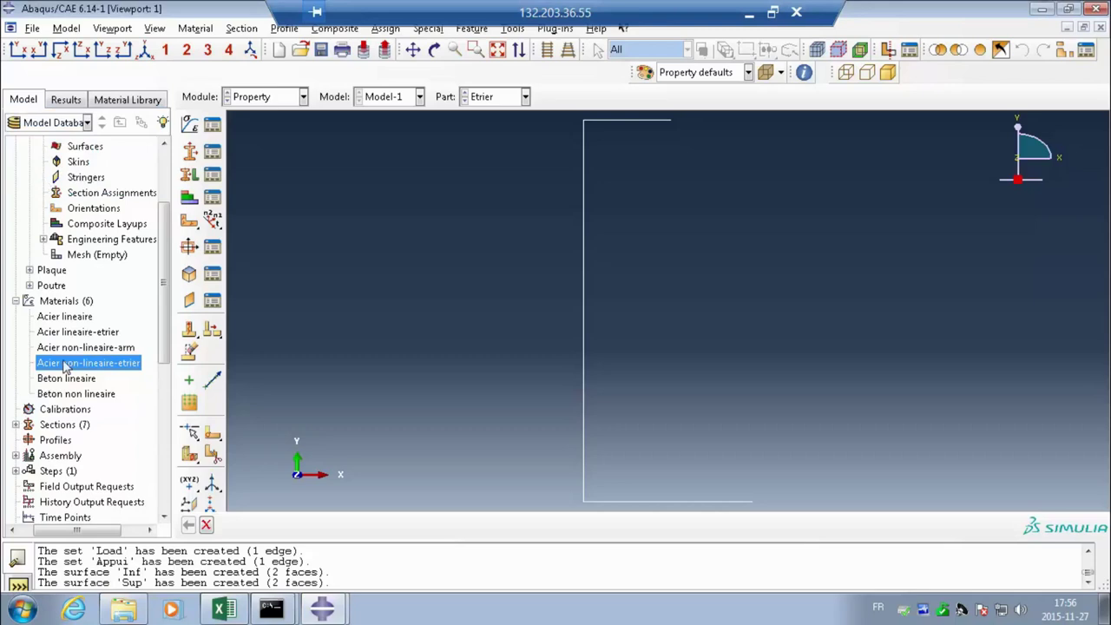
# Step: Remove the Plastic behaviour from the Acier lineaire-etrier material, keeping Density and Elastic, and save it
pyautogui.doubleClick(70, 333)
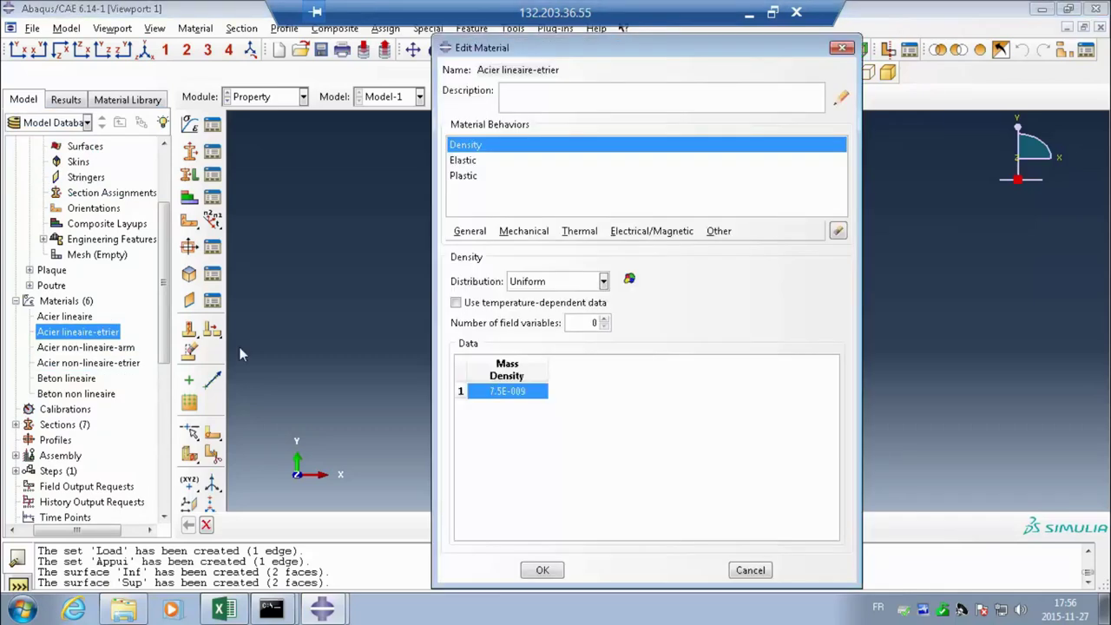
pyautogui.click(464, 176)
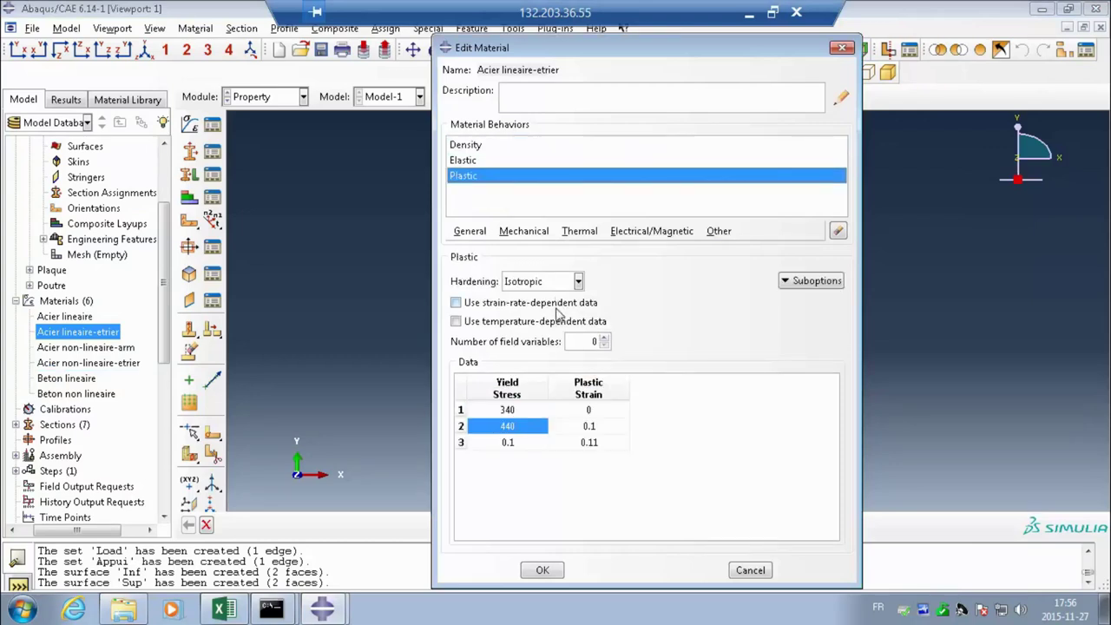
pyautogui.click(838, 231)
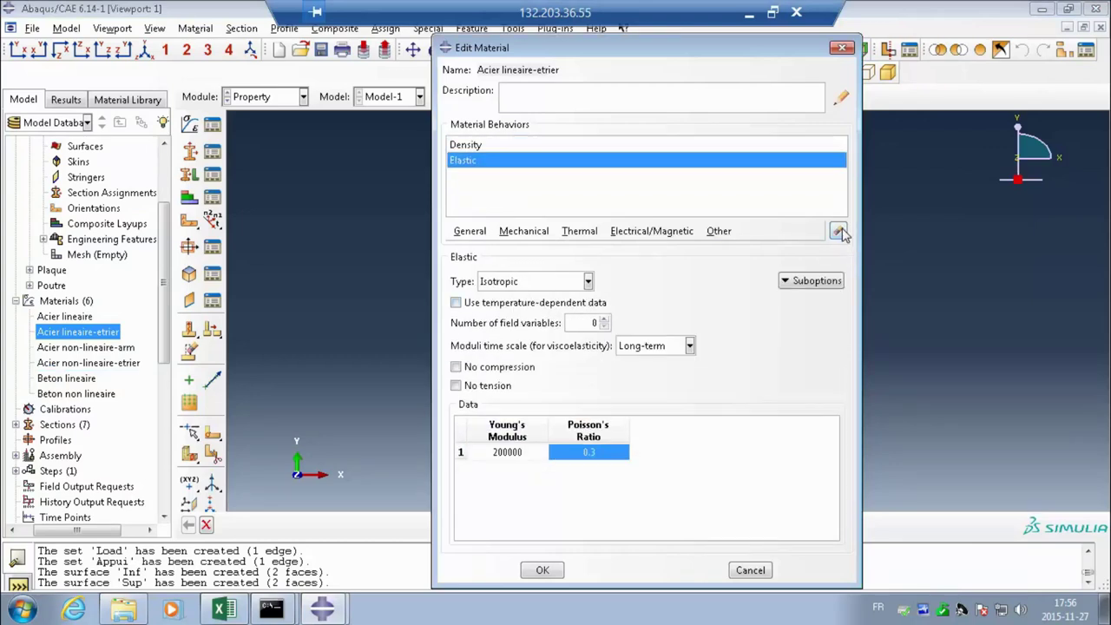
pyautogui.click(469, 145)
pyautogui.click(469, 161)
pyautogui.click(545, 570)
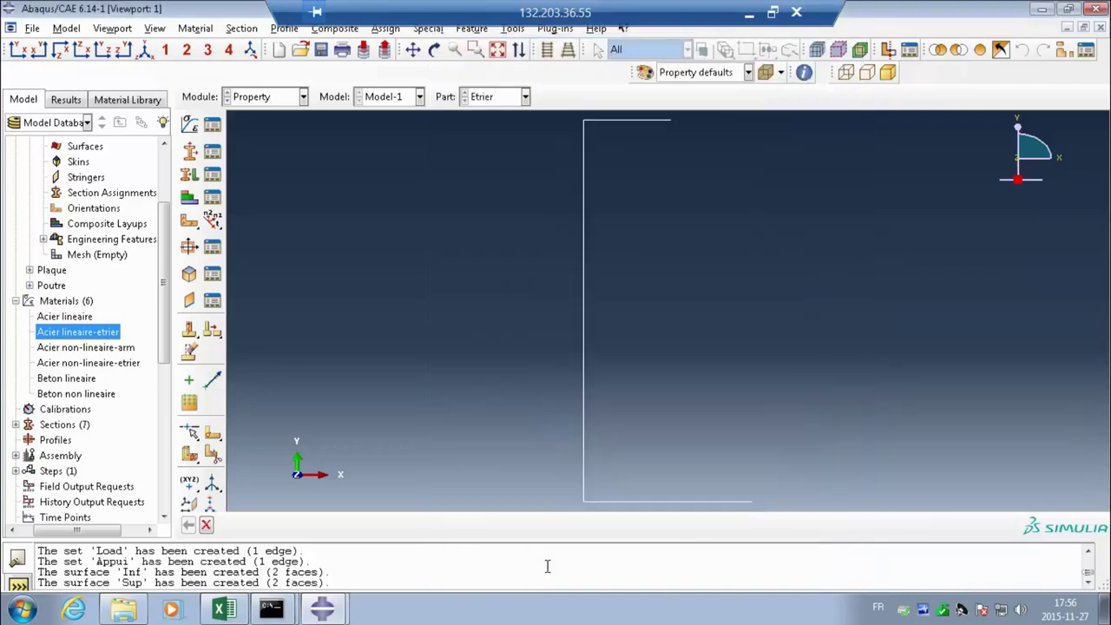
# Step: Delete the Acier lineaire-etrier material from the model
pyautogui.rightClick(103, 337)
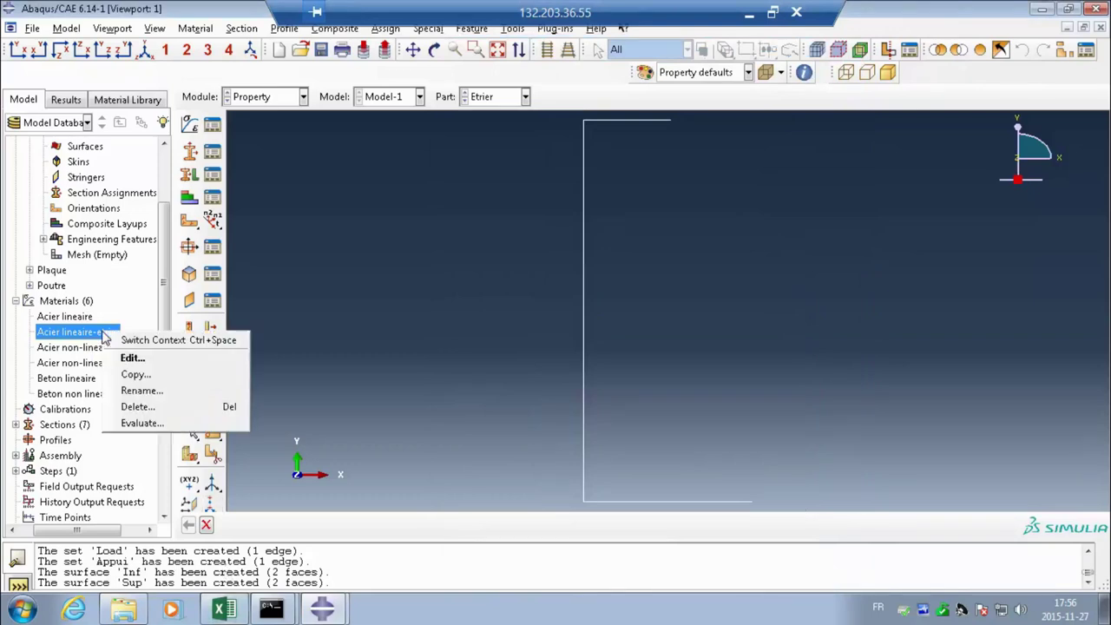
pyautogui.click(141, 404)
pyautogui.click(507, 323)
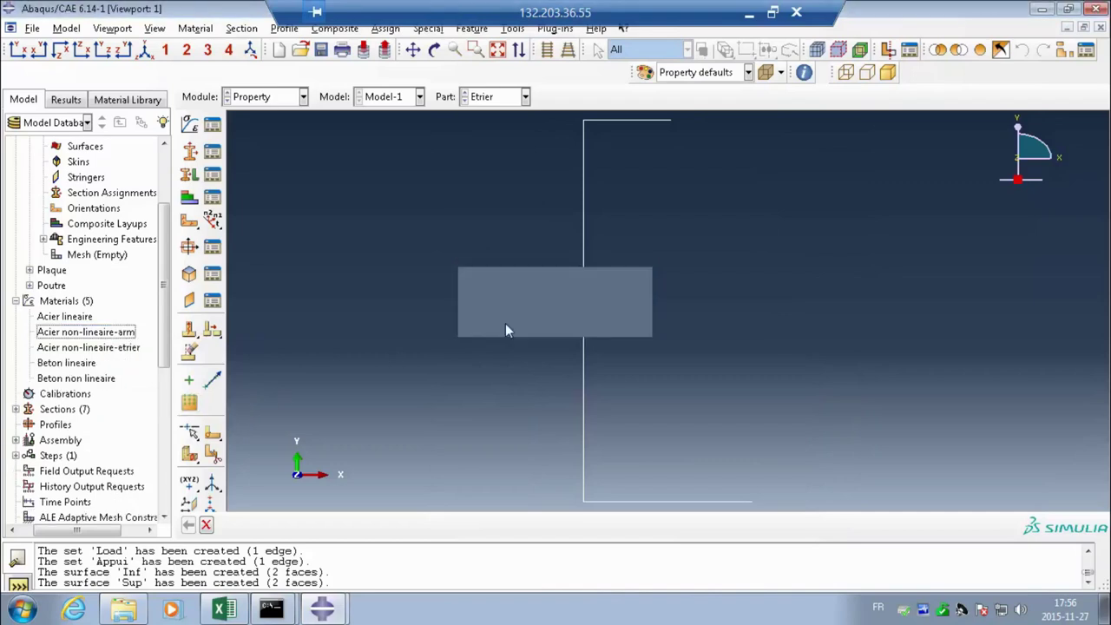
# Step: Copy the Armature non-lineaire Etrier section as Armature lineaire Etrier
pyautogui.click(15, 409)
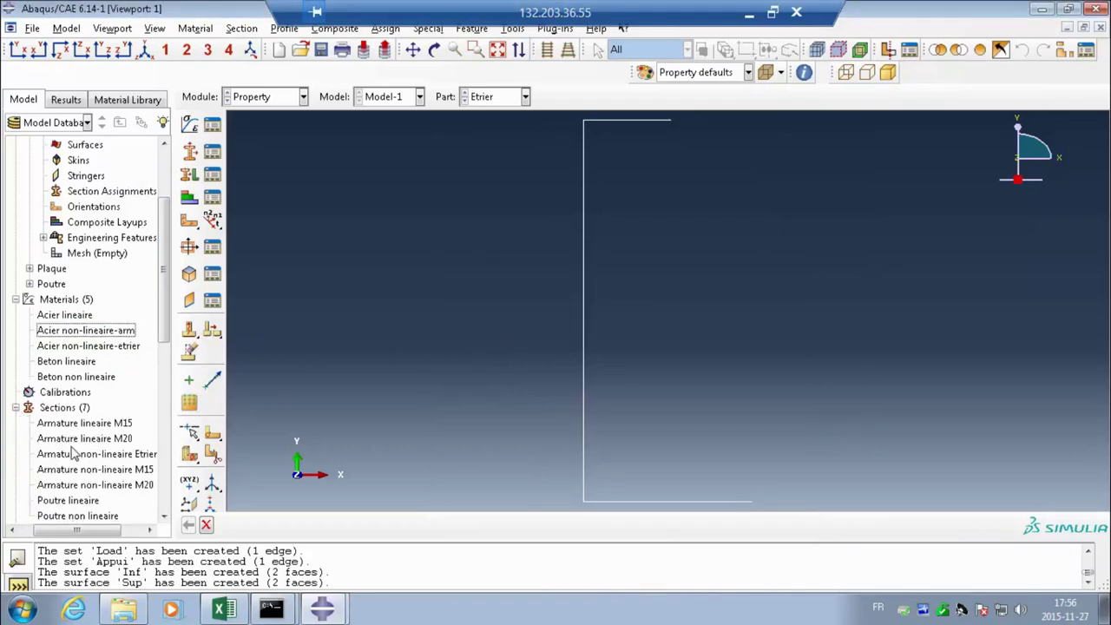
pyautogui.scroll(-3, 75, 444)
pyautogui.scroll(-2, 75, 444)
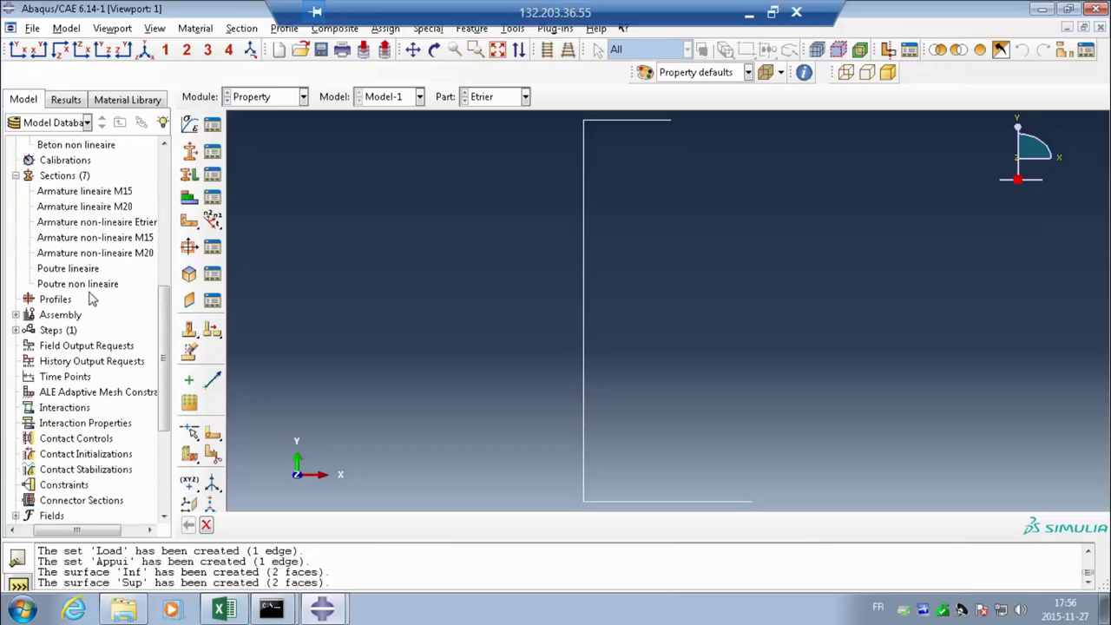
pyautogui.scroll(2, 93, 298)
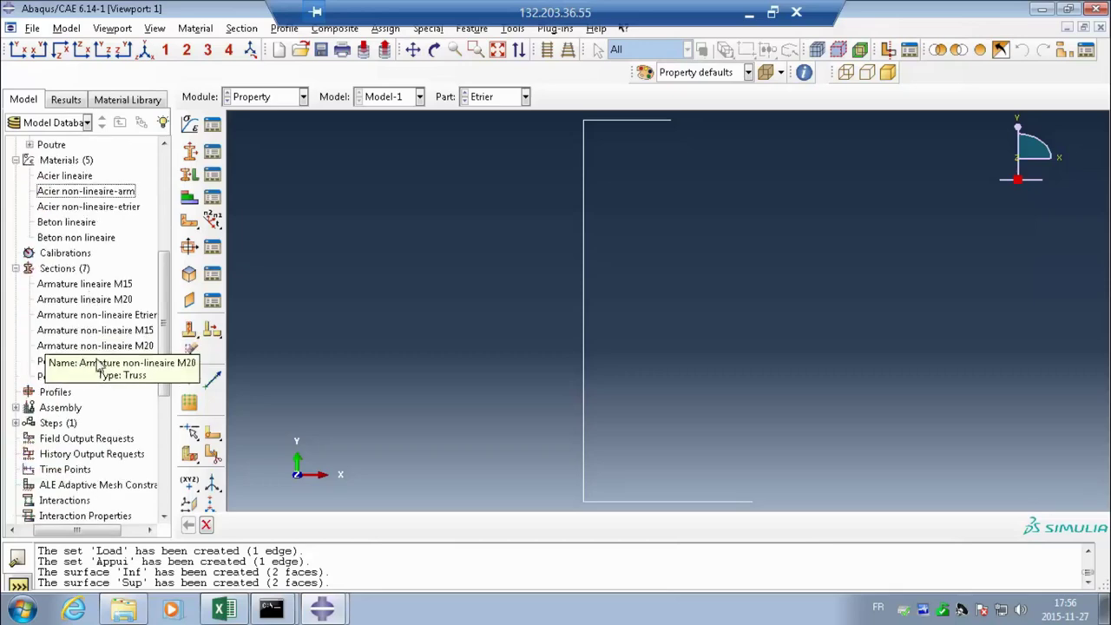
pyautogui.click(111, 315)
pyautogui.rightClick(104, 315)
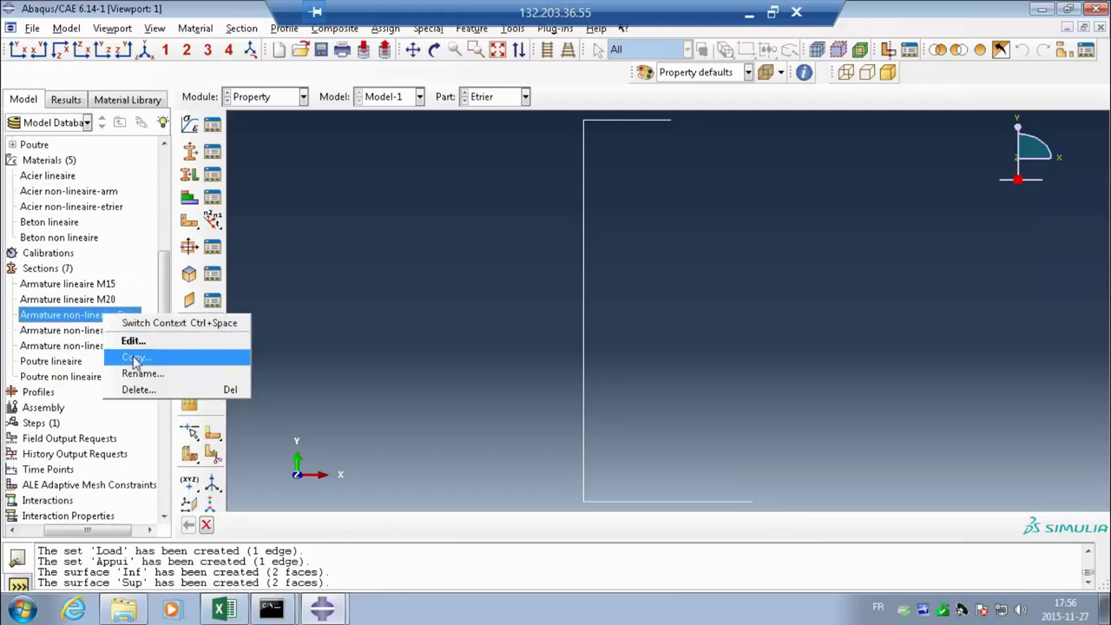
pyautogui.click(135, 359)
pyautogui.moveTo(58, 275); pyautogui.dragTo(141, 276)
pyautogui.press('BackSpace')
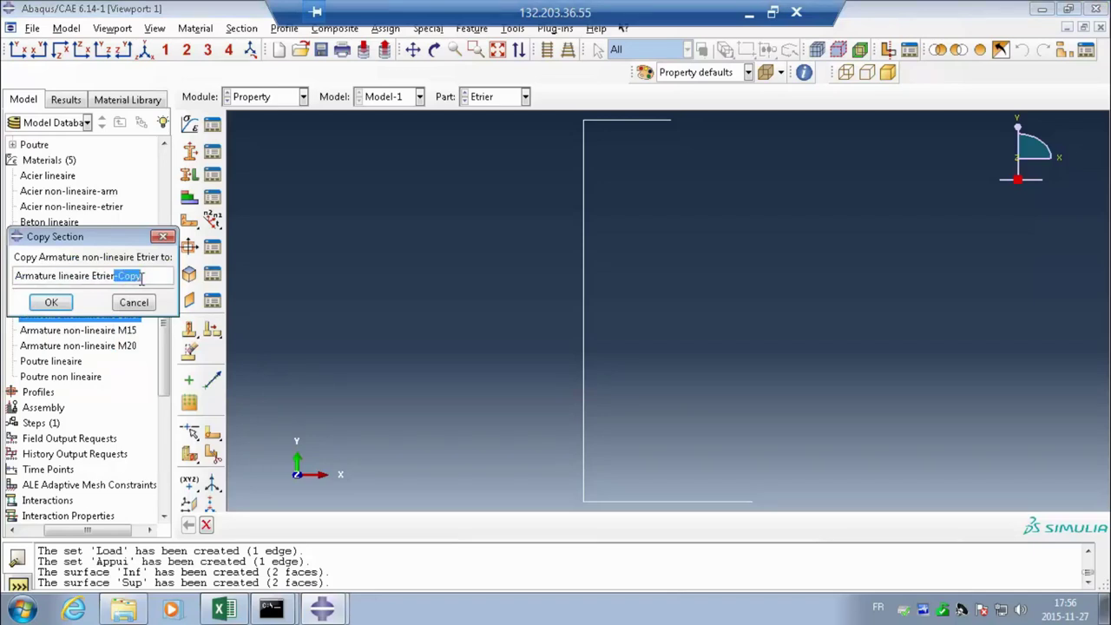
pyautogui.press('BackSpace')
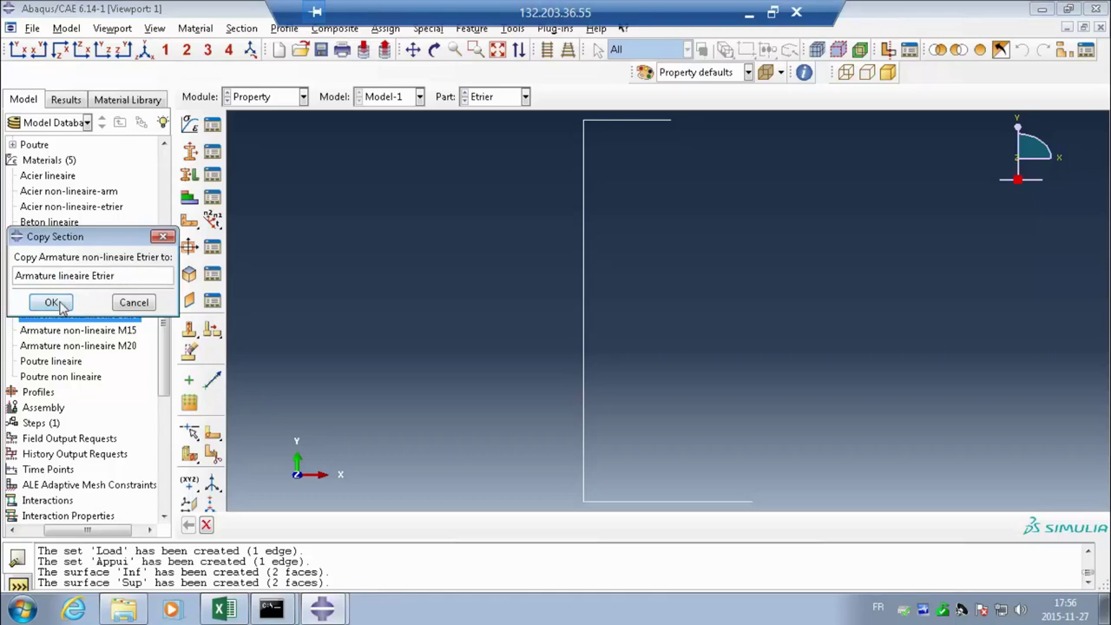
pyautogui.click(59, 305)
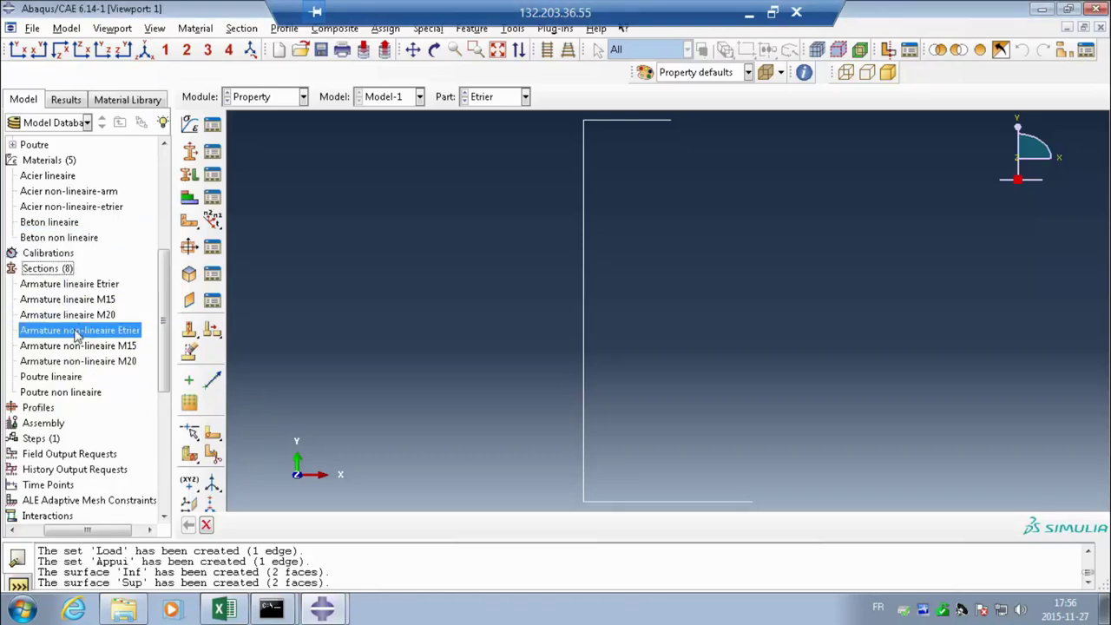
# Step: Set the material of the Armature lineaire Etrier section to Acier lineaire and save it
pyautogui.doubleClick(80, 286)
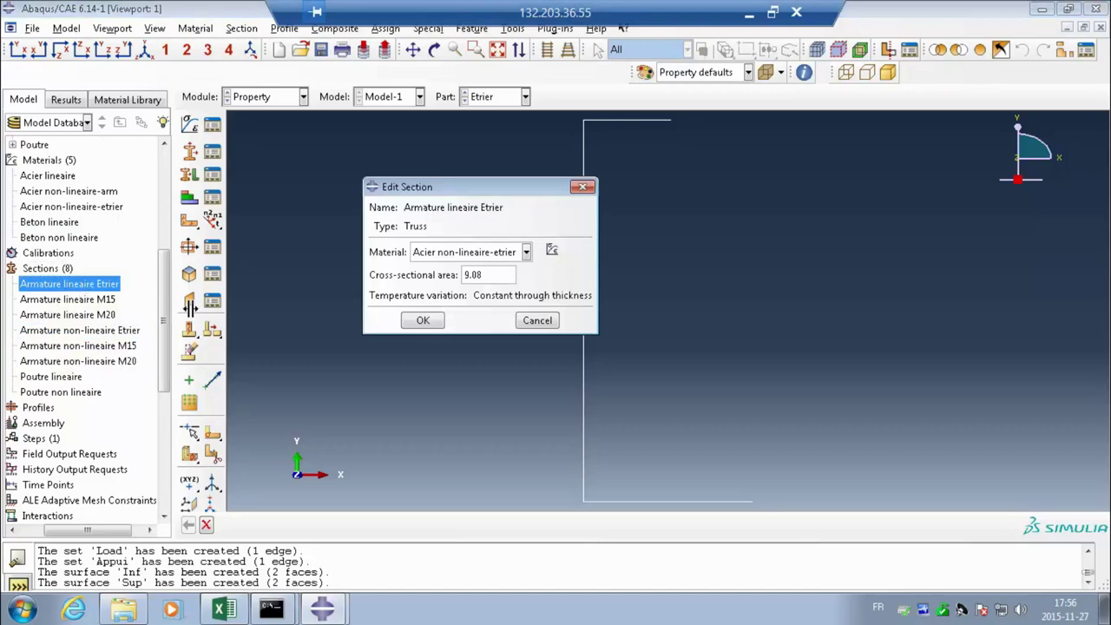
pyautogui.click(526, 252)
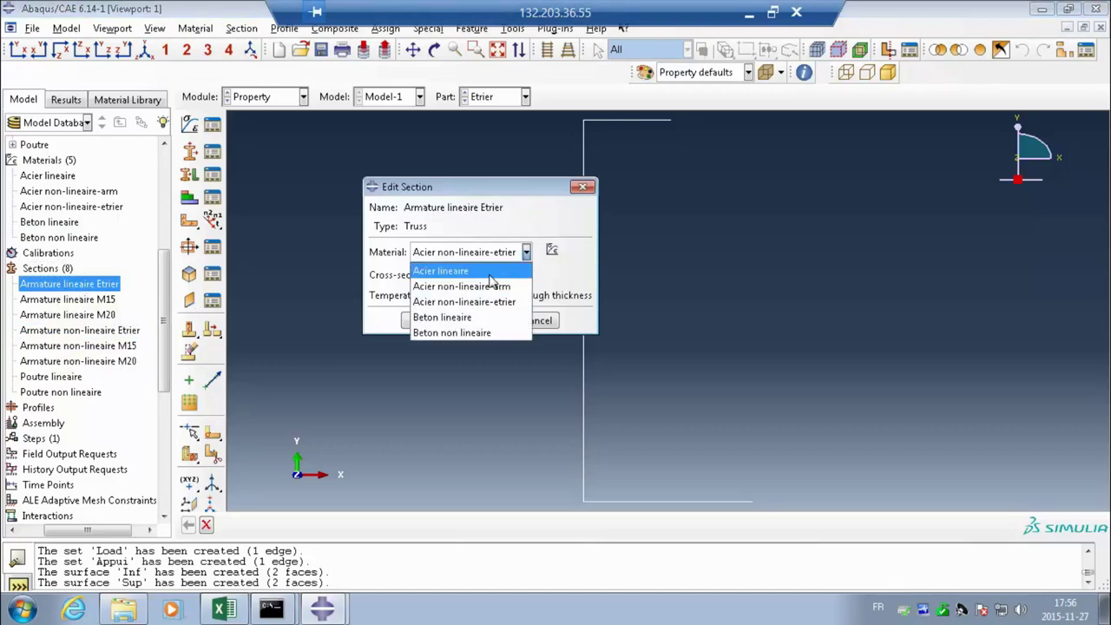
pyautogui.click(489, 274)
pyautogui.click(420, 320)
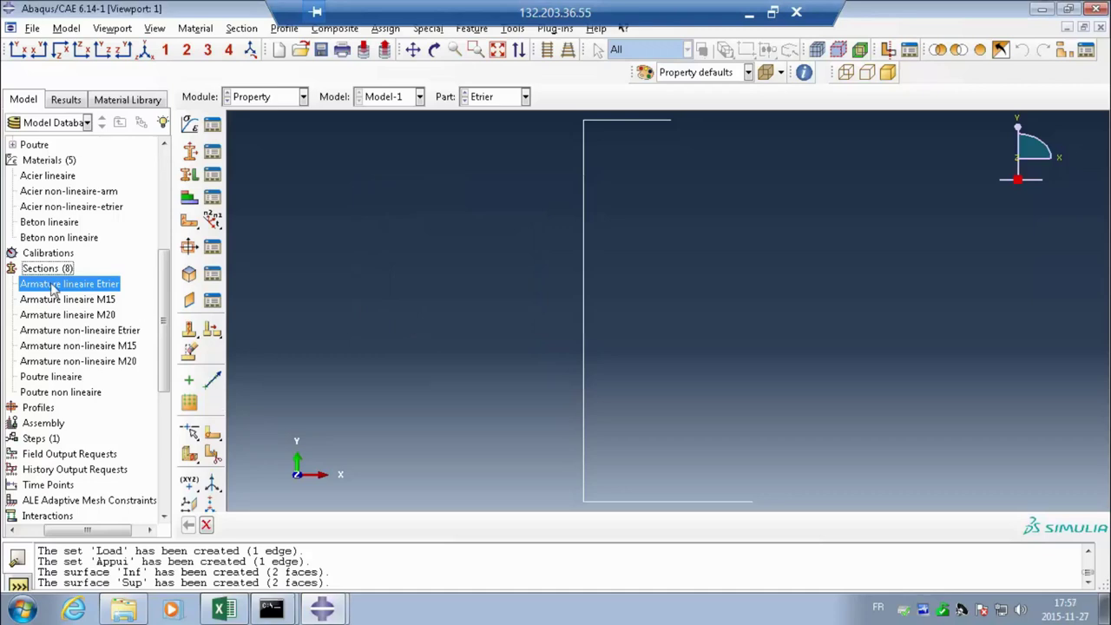
# Step: Assign the Armature lineaire Etrier section to the whole wire of the Etrier part
pyautogui.click(24, 531)
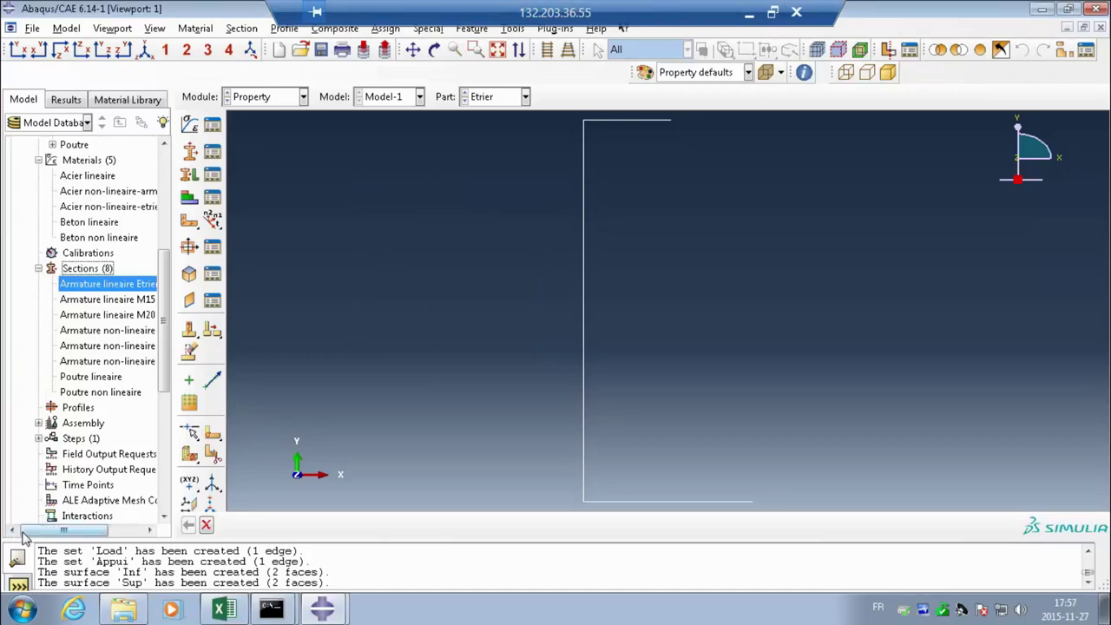
pyautogui.click(38, 268)
pyautogui.scroll(6, 45, 260)
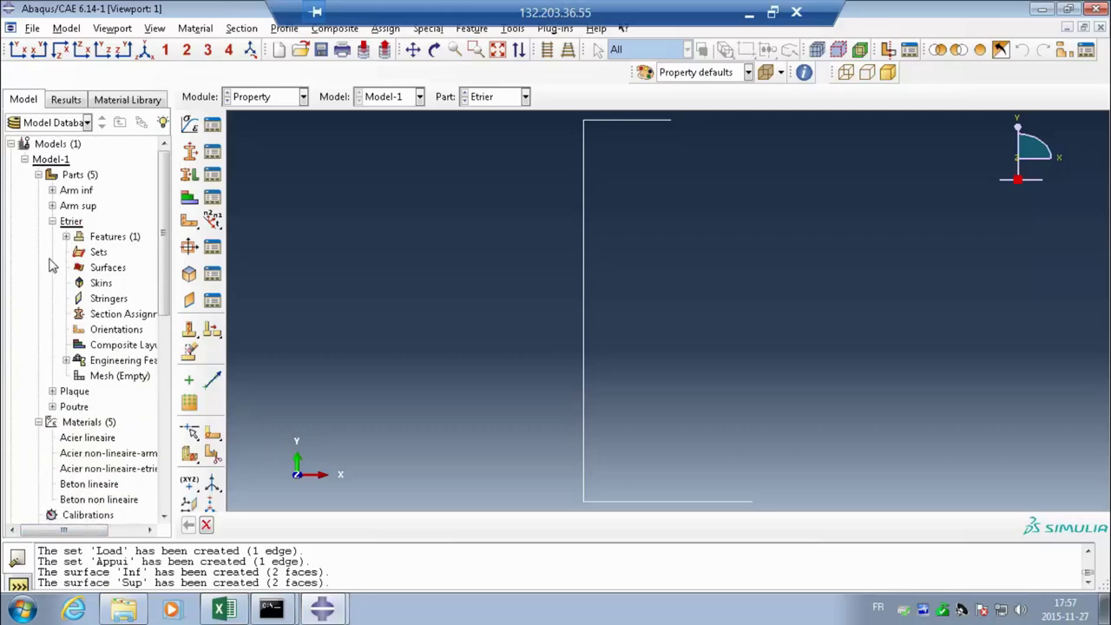
pyautogui.doubleClick(113, 315)
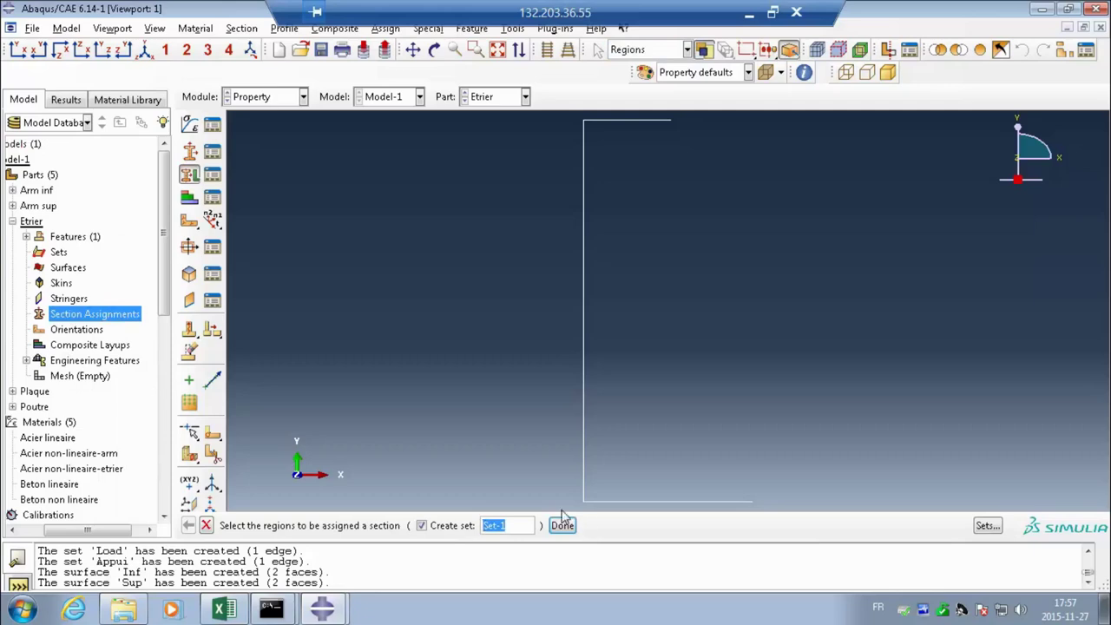
pyautogui.moveTo(560, 505); pyautogui.dragTo(803, 115)
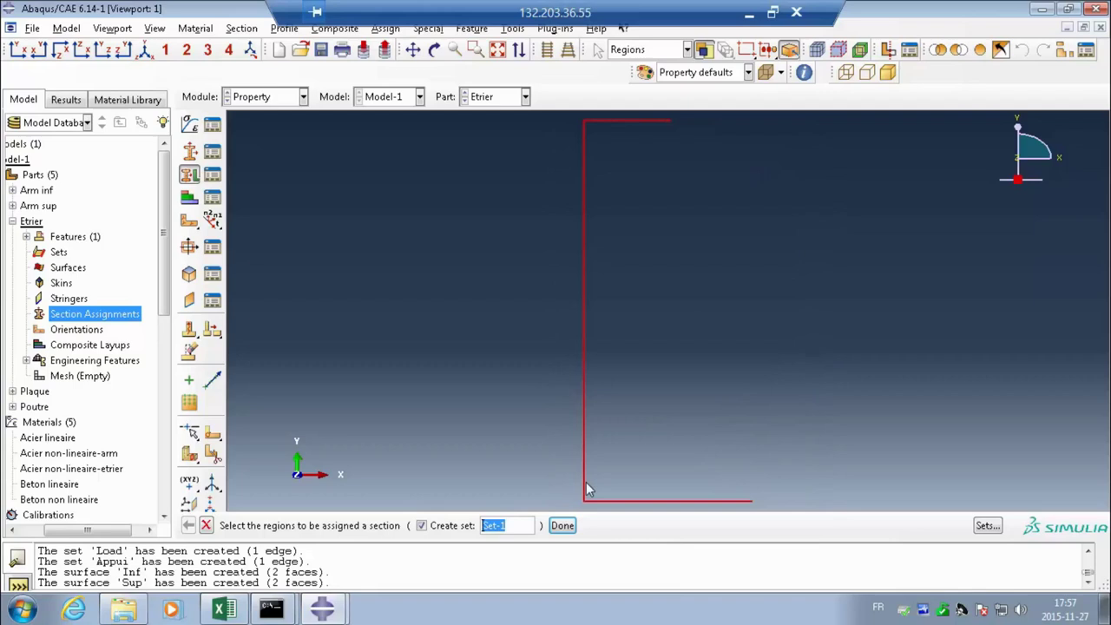
pyautogui.click(562, 524)
pyautogui.click(482, 298)
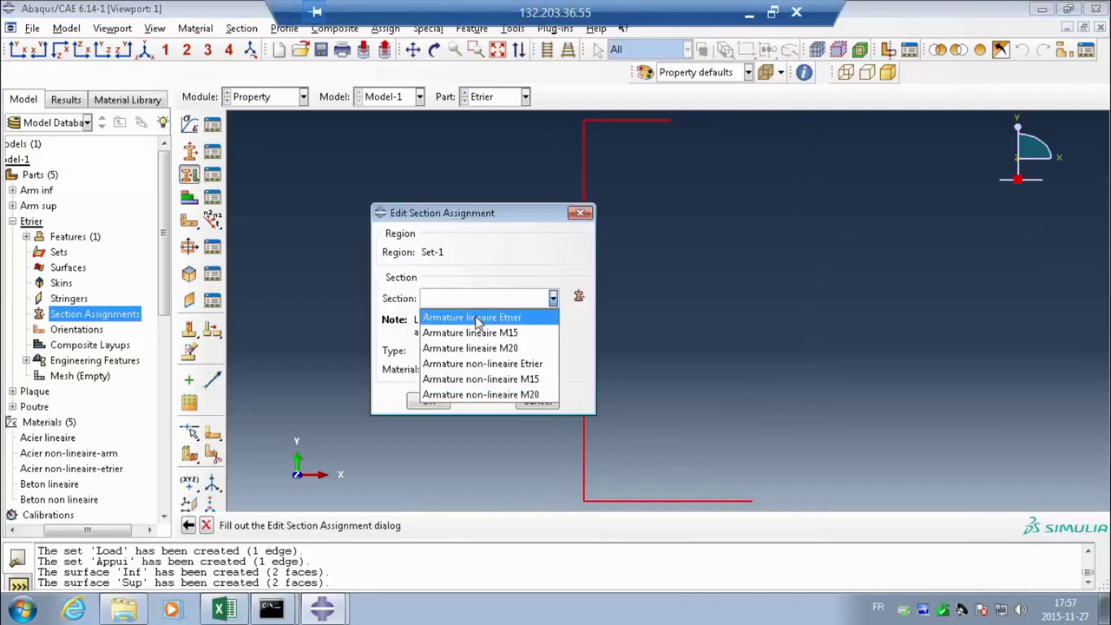
pyautogui.click(475, 317)
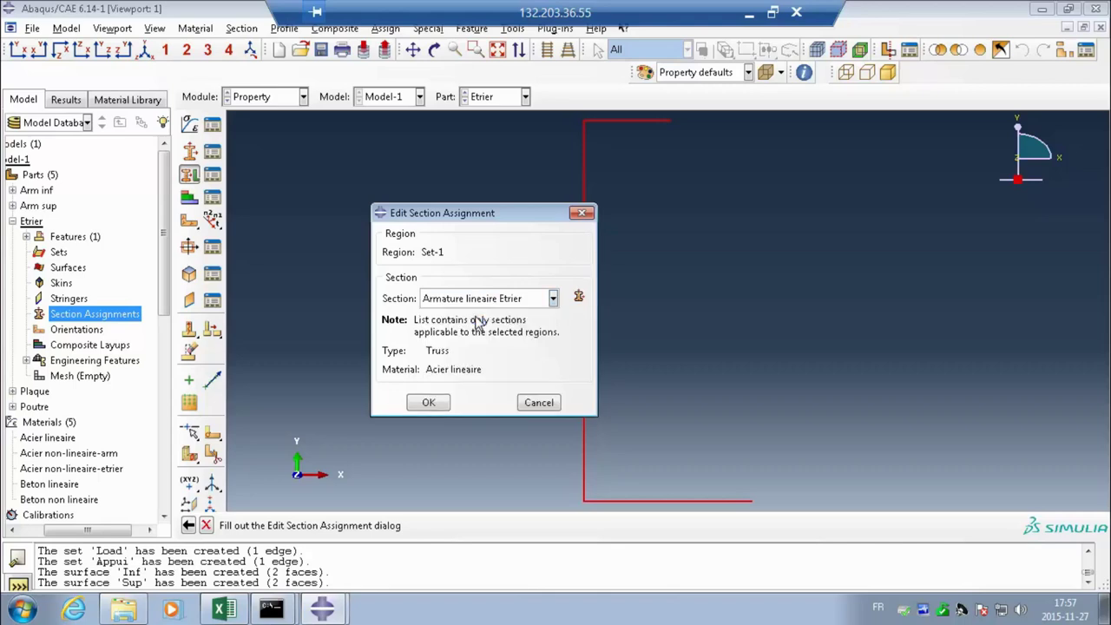
pyautogui.click(428, 402)
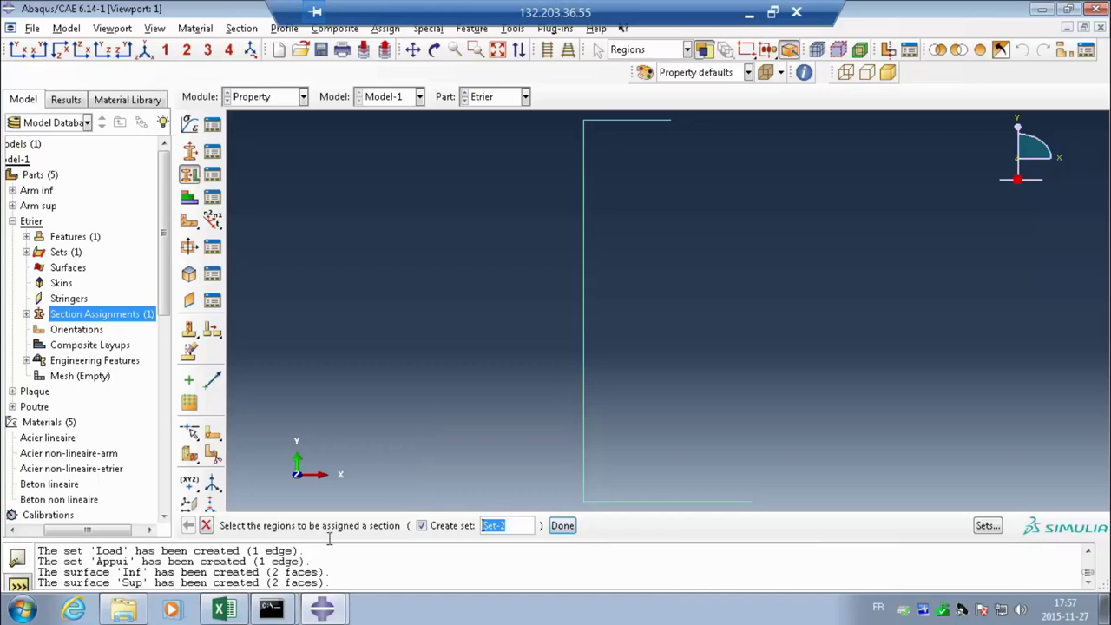
pyautogui.click(207, 526)
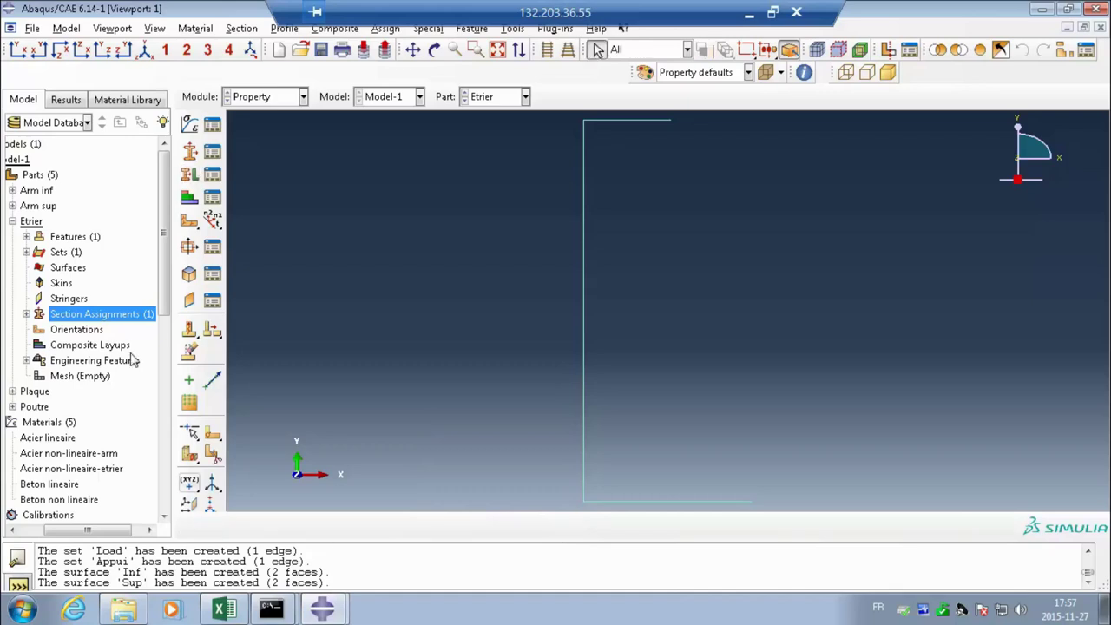
# Step: Copy the Poutre lineaire section as Plaque lineaire
pyautogui.click(13, 221)
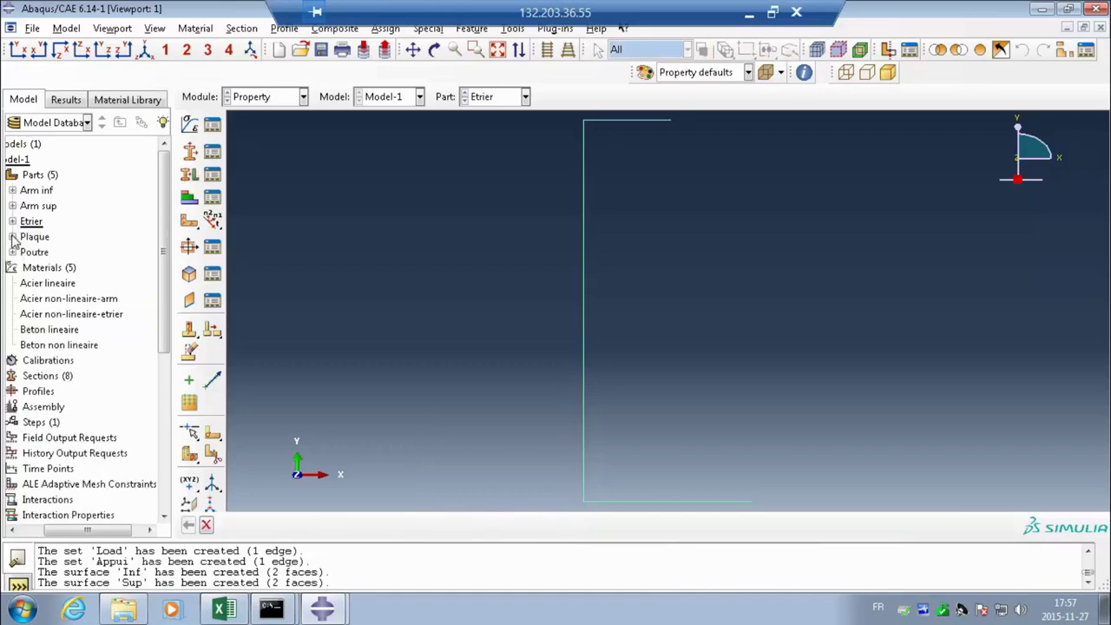
pyautogui.click(12, 237)
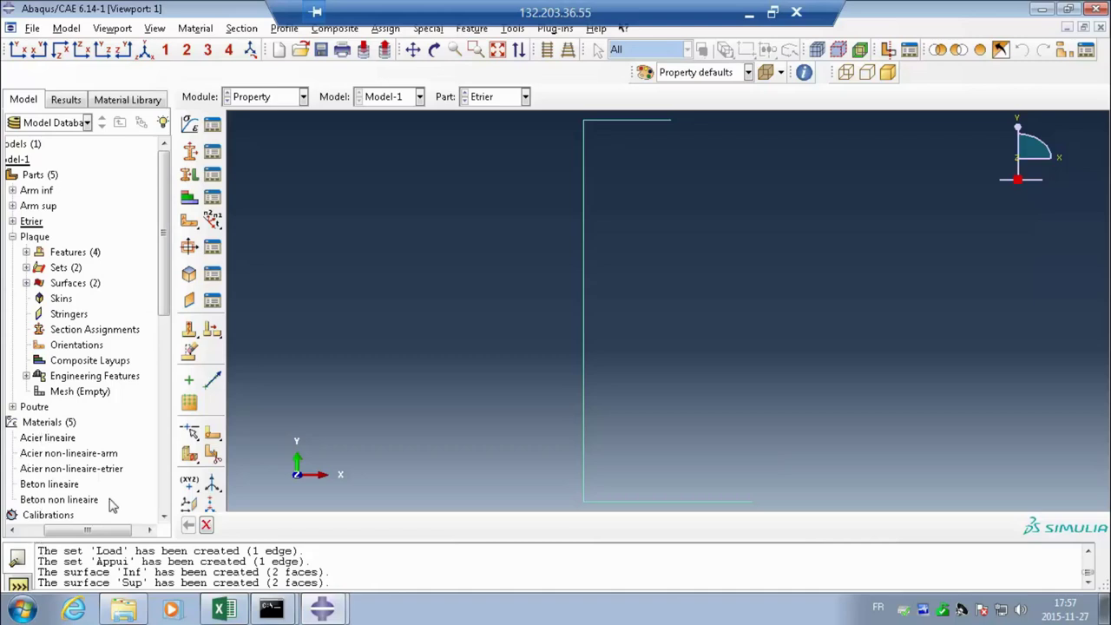
pyautogui.moveTo(54, 531); pyautogui.dragTo(49, 537)
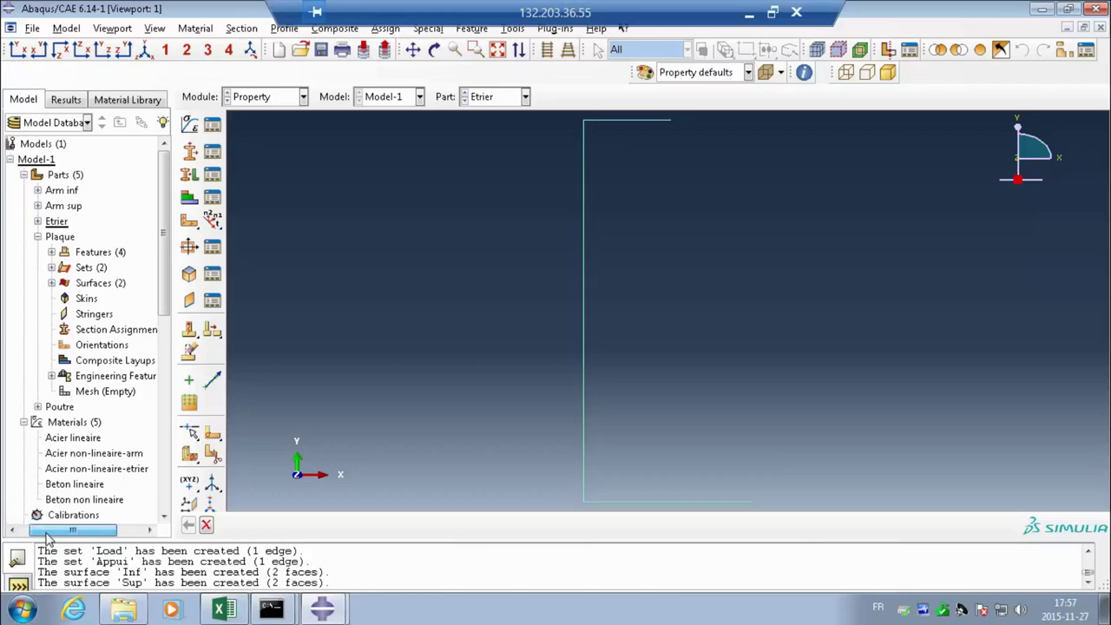
pyautogui.scroll(-4, 80, 460)
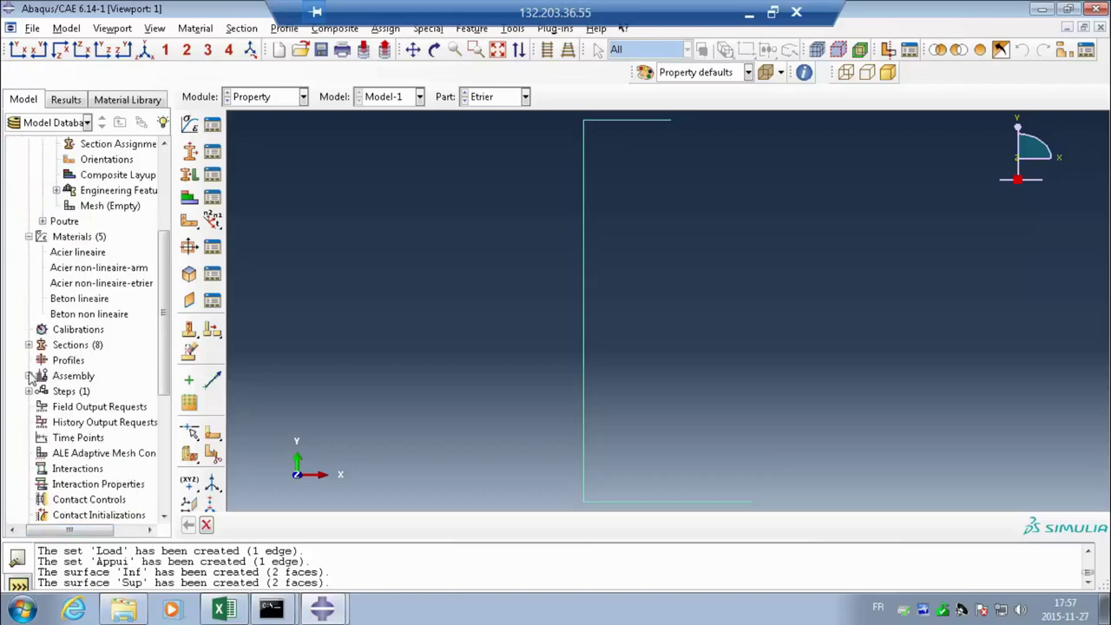
pyautogui.click(29, 236)
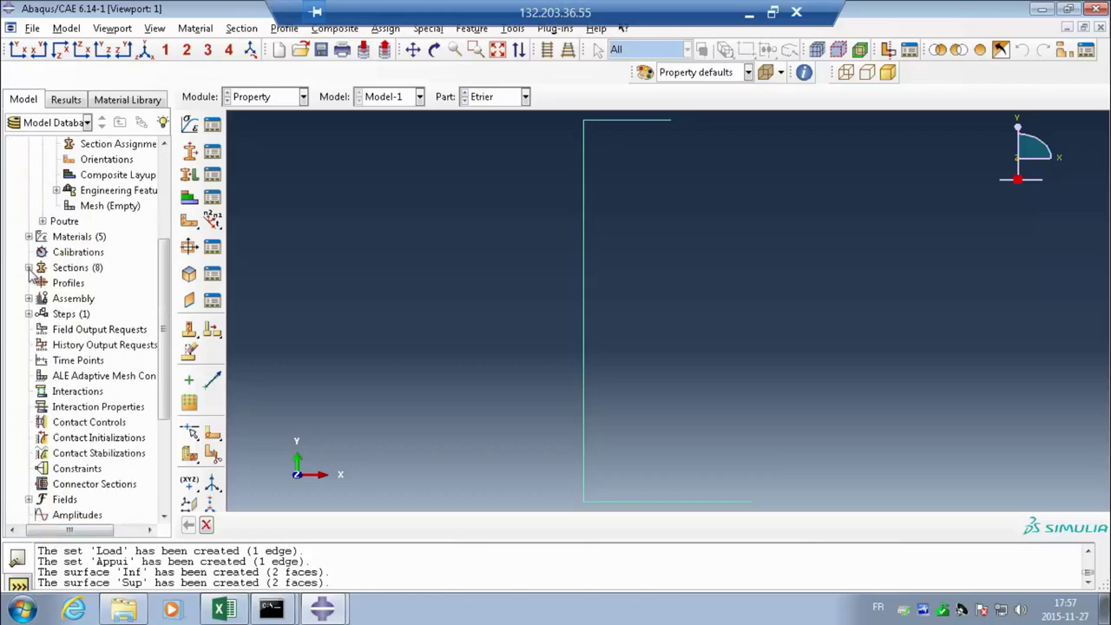
pyautogui.click(28, 268)
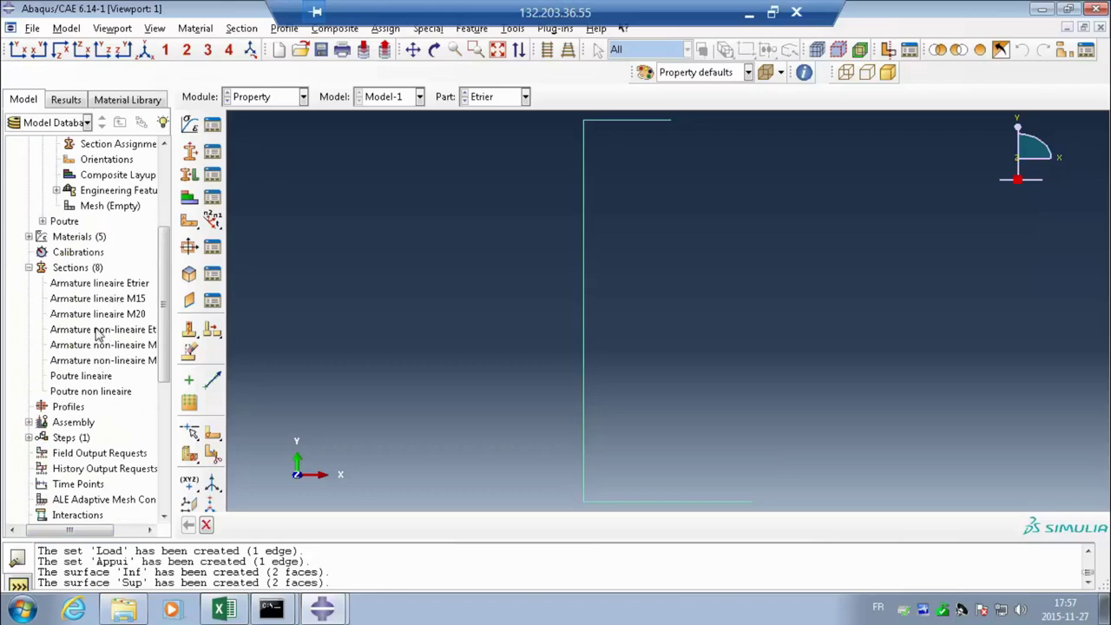
pyautogui.click(85, 379)
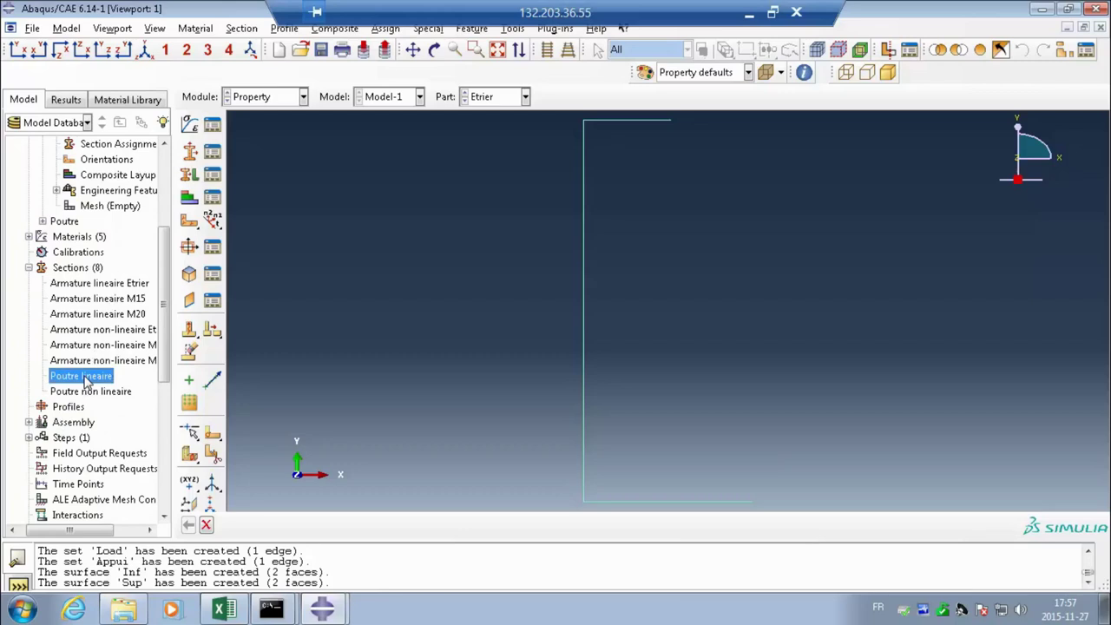
pyautogui.rightClick(85, 381)
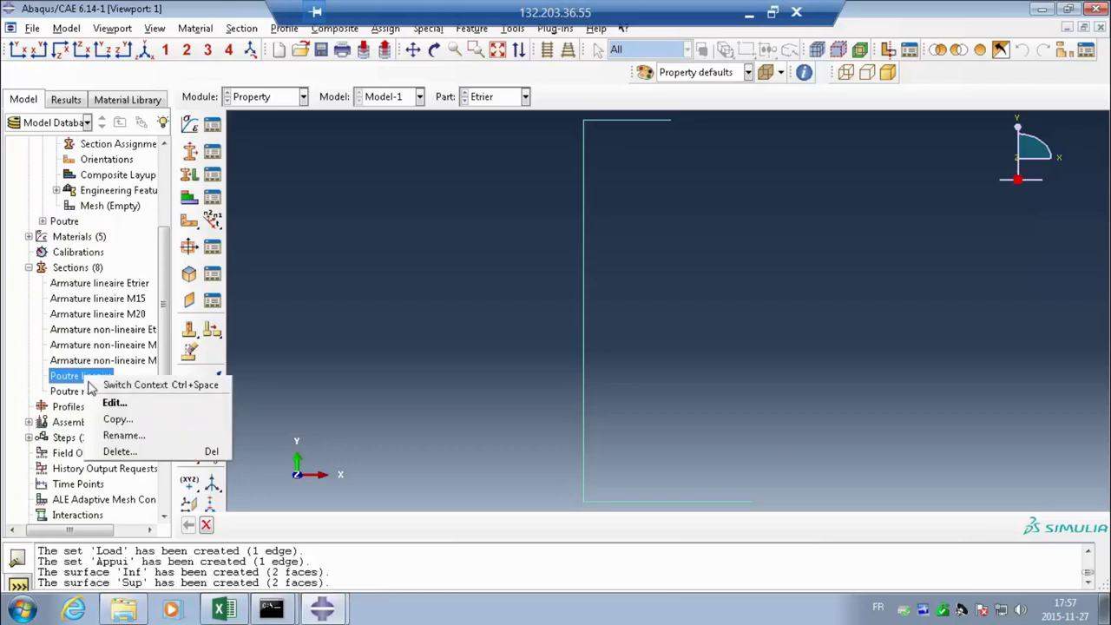
pyautogui.click(118, 420)
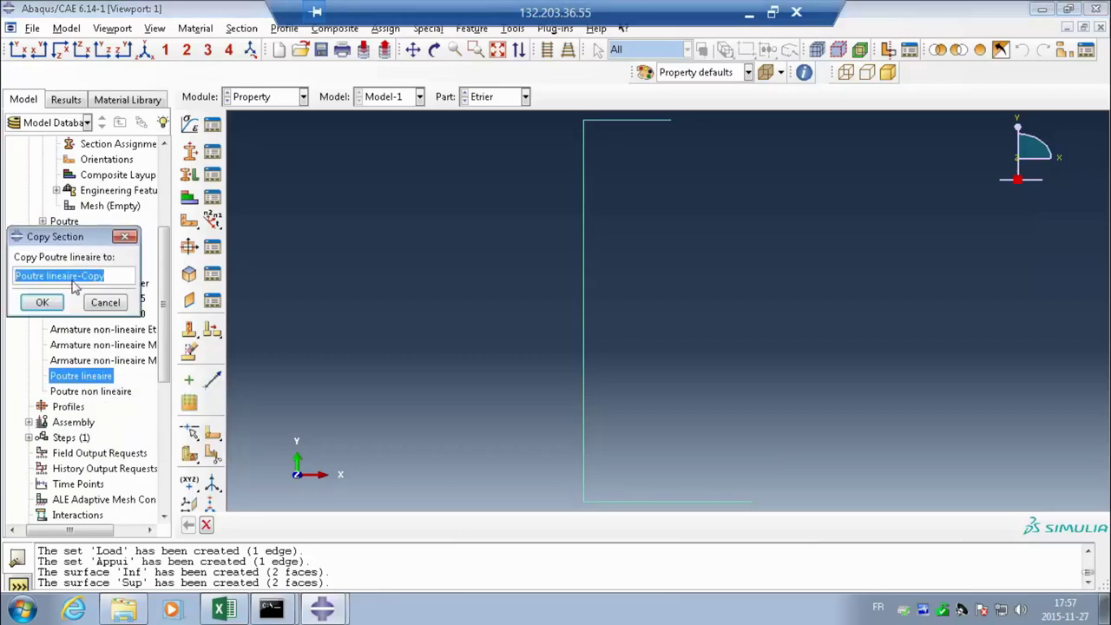
pyautogui.moveTo(21, 277); pyautogui.dragTo(50, 276)
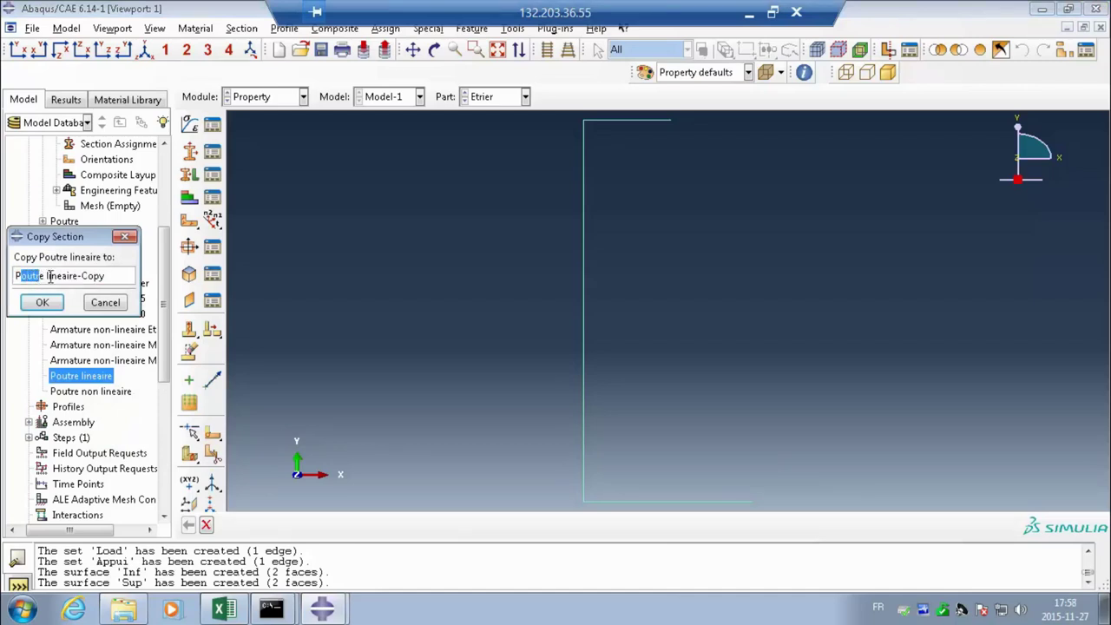
pyautogui.write('laque')
pyautogui.moveTo(78, 276); pyautogui.dragTo(128, 283)
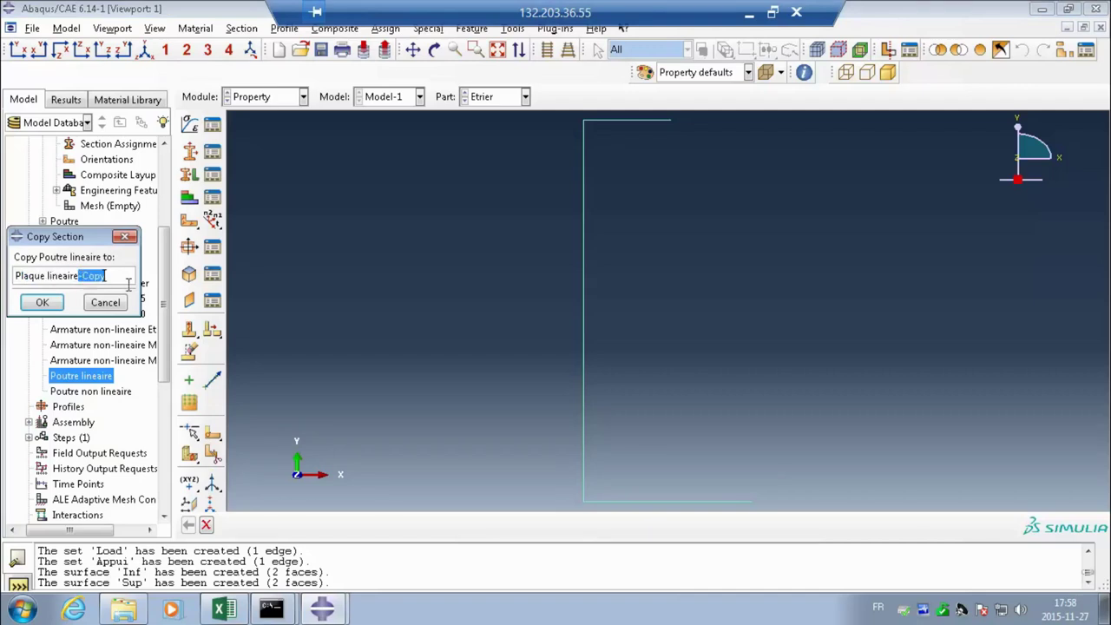
pyautogui.press('BackSpace')
pyautogui.click(41, 302)
# Step: Set the material of the Plaque lineaire section to Acier lineaire and save it
pyautogui.doubleClick(81, 375)
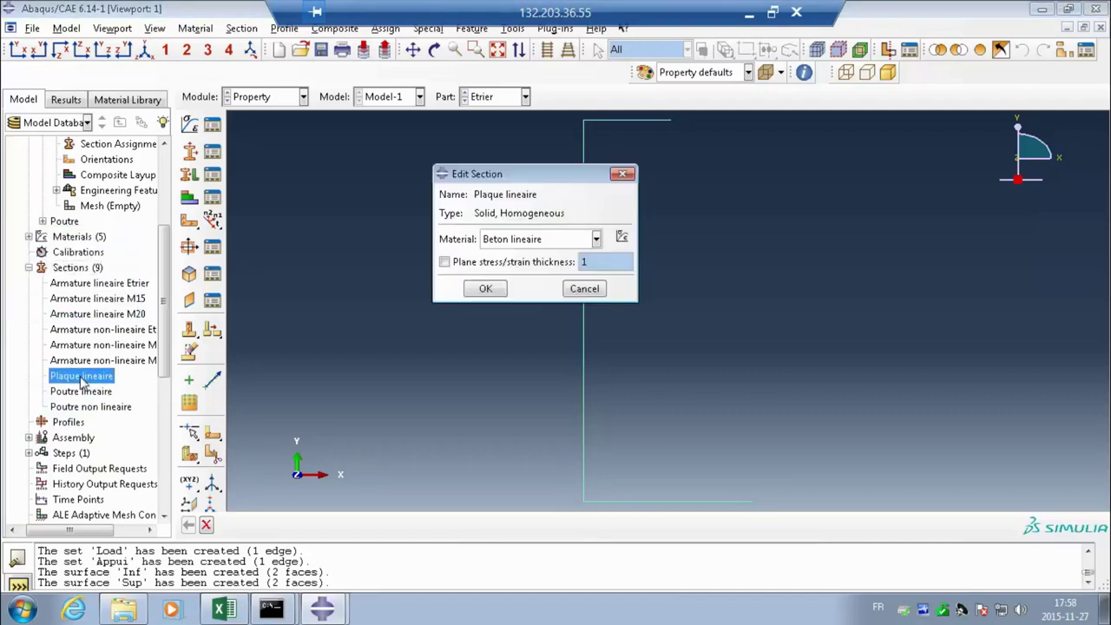
pyautogui.click(538, 240)
pyautogui.click(526, 260)
pyautogui.click(486, 288)
# Step: Assign the Plaque lineaire section to the whole solid of the Plaque part
pyautogui.scroll(4, 85, 369)
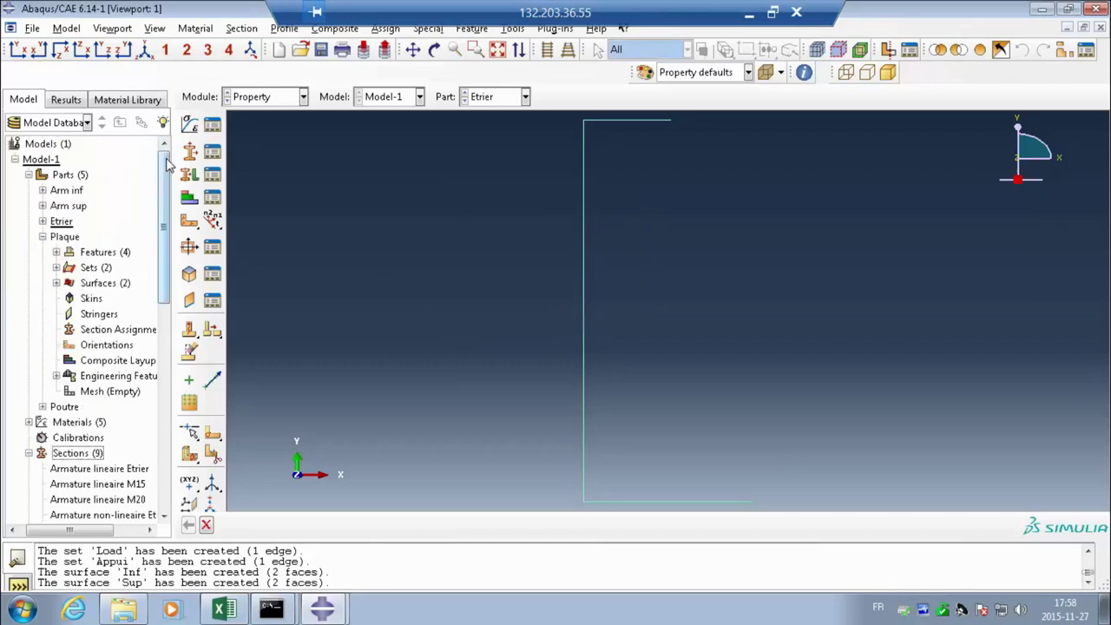
pyautogui.click(104, 336)
pyautogui.doubleClick(102, 333)
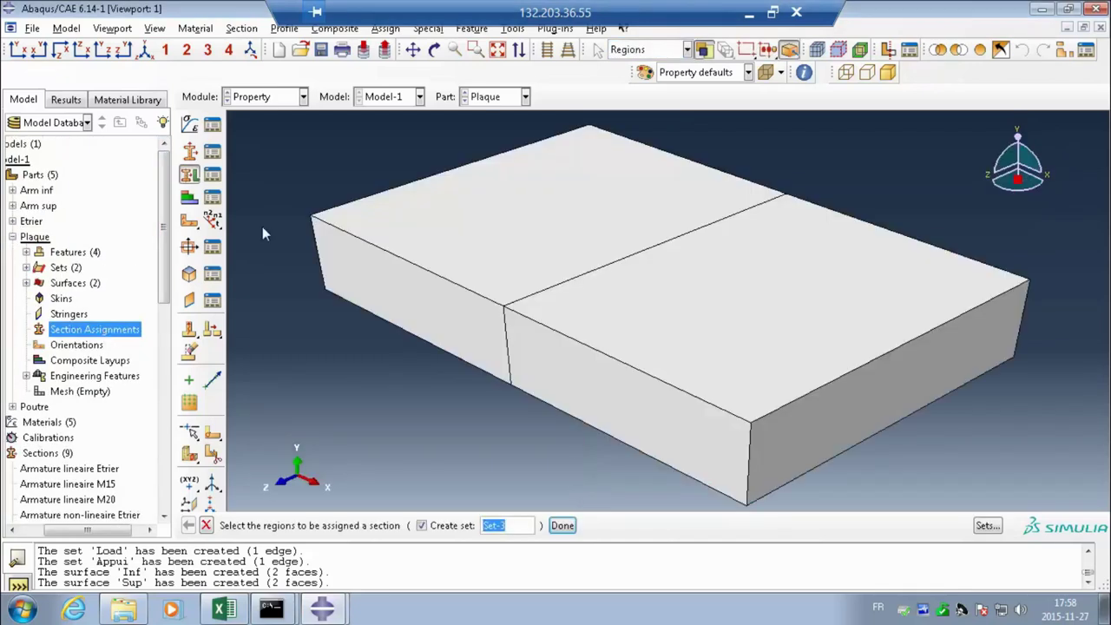
pyautogui.moveTo(260, 114); pyautogui.dragTo(1057, 541)
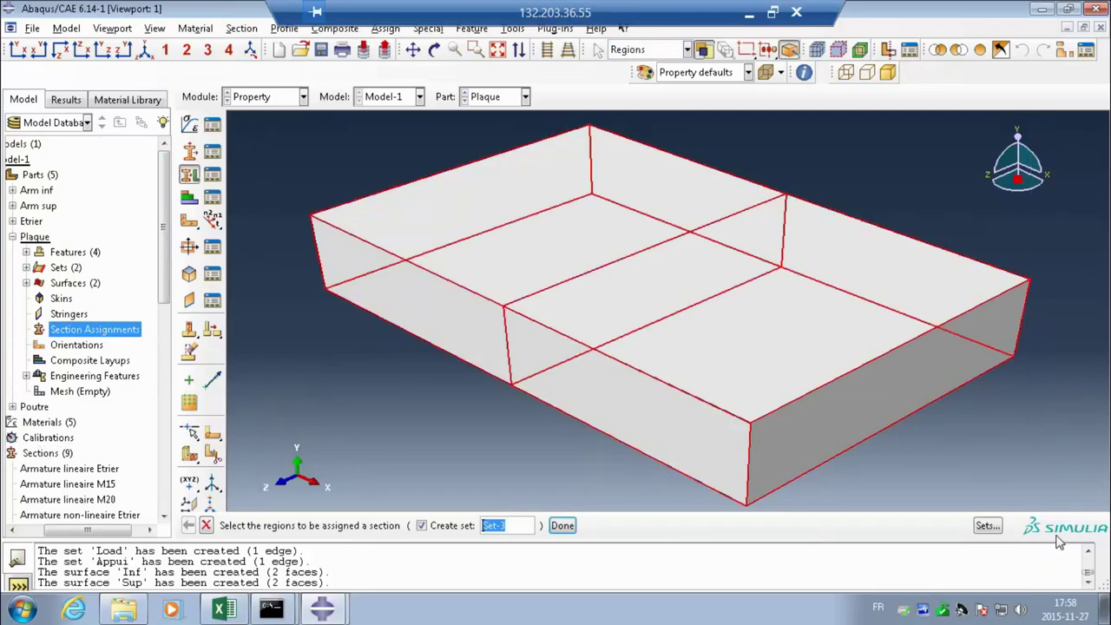
pyautogui.click(562, 525)
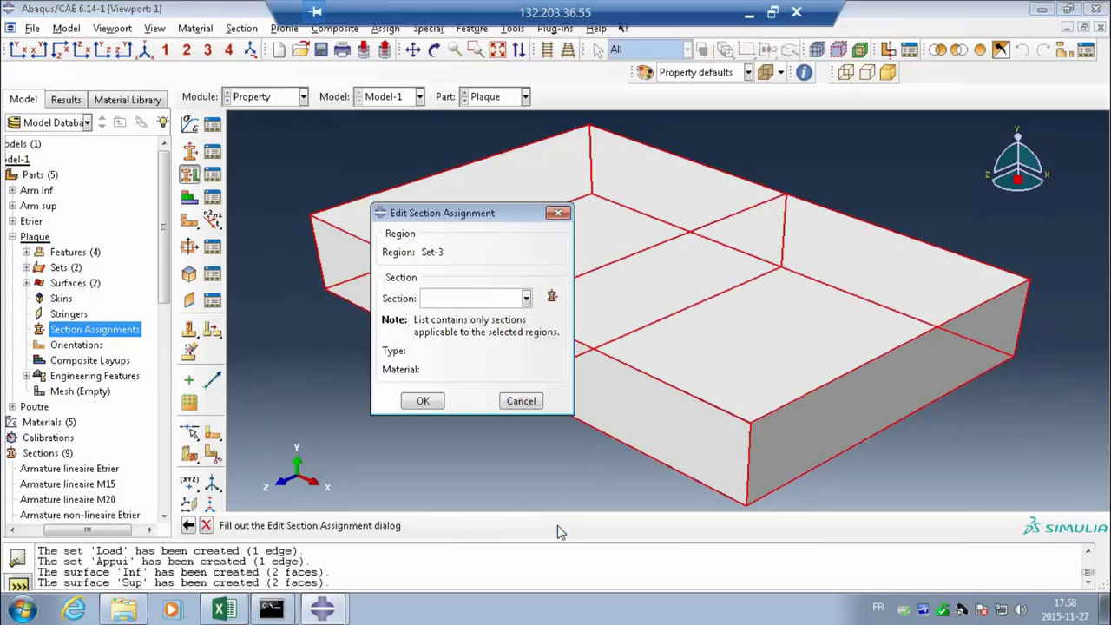
pyautogui.click(467, 300)
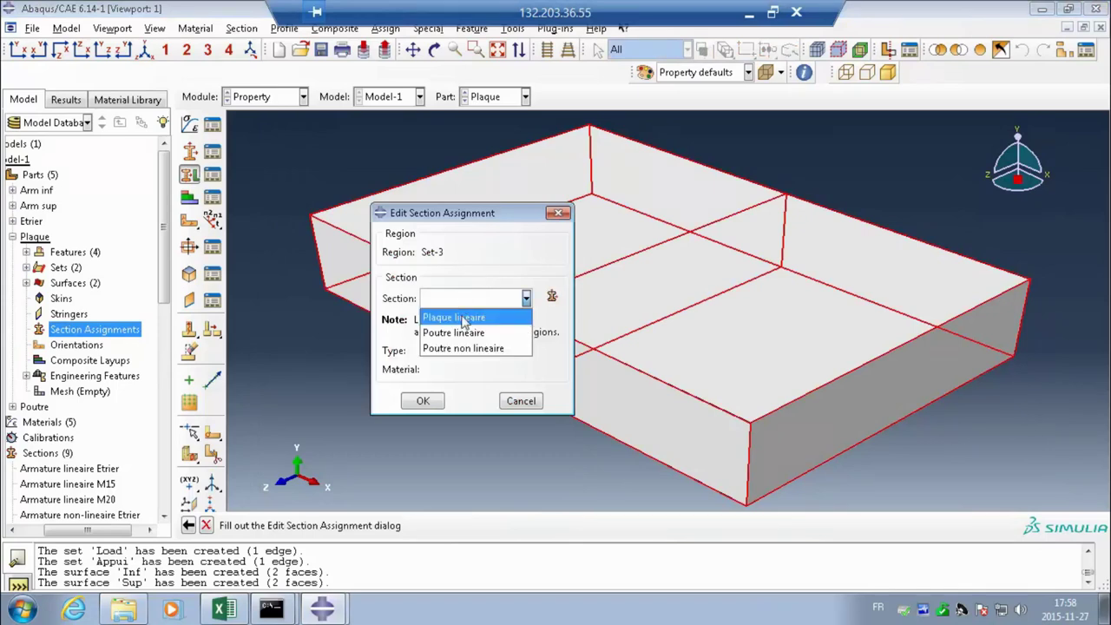
pyautogui.click(464, 320)
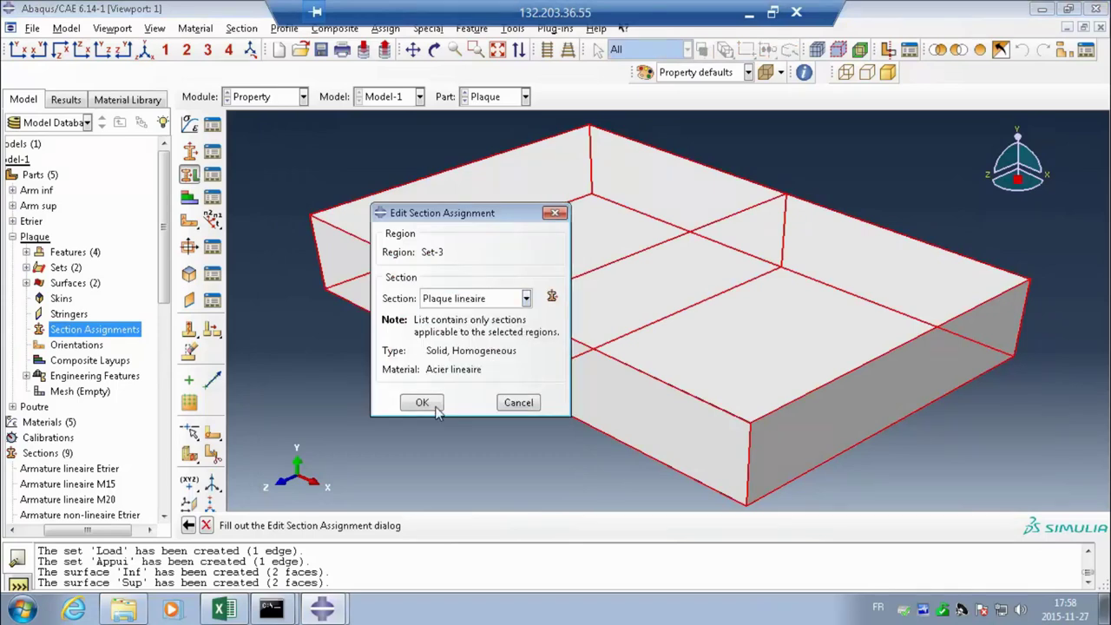
pyautogui.click(428, 403)
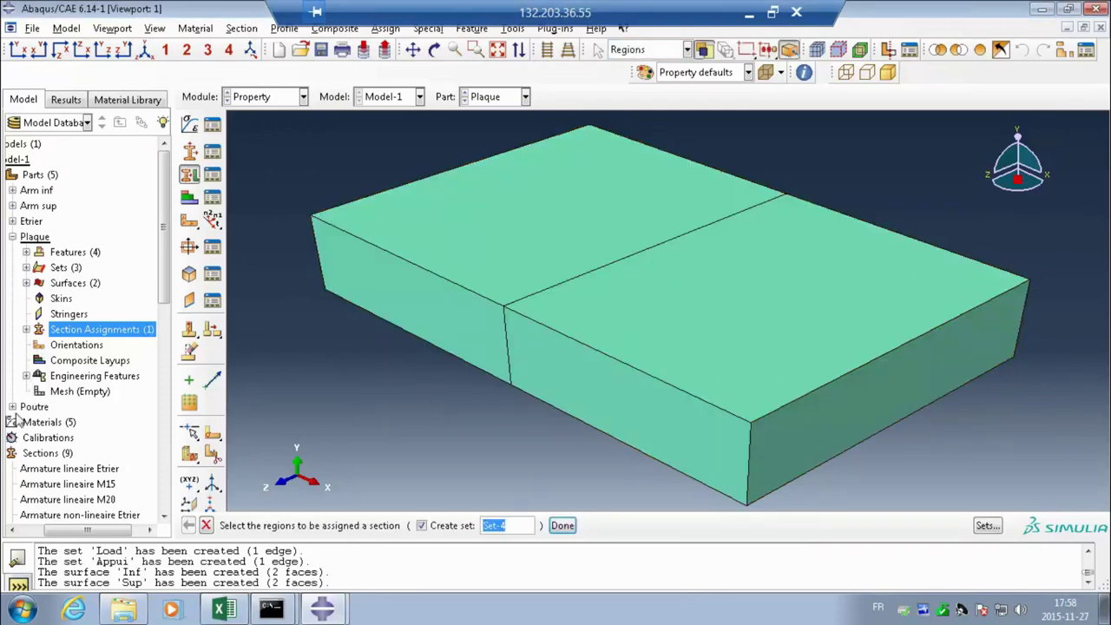
# Step: Assign the Poutre lineaire section to the whole solid of the Poutre part
pyautogui.click(13, 237)
pyautogui.click(12, 251)
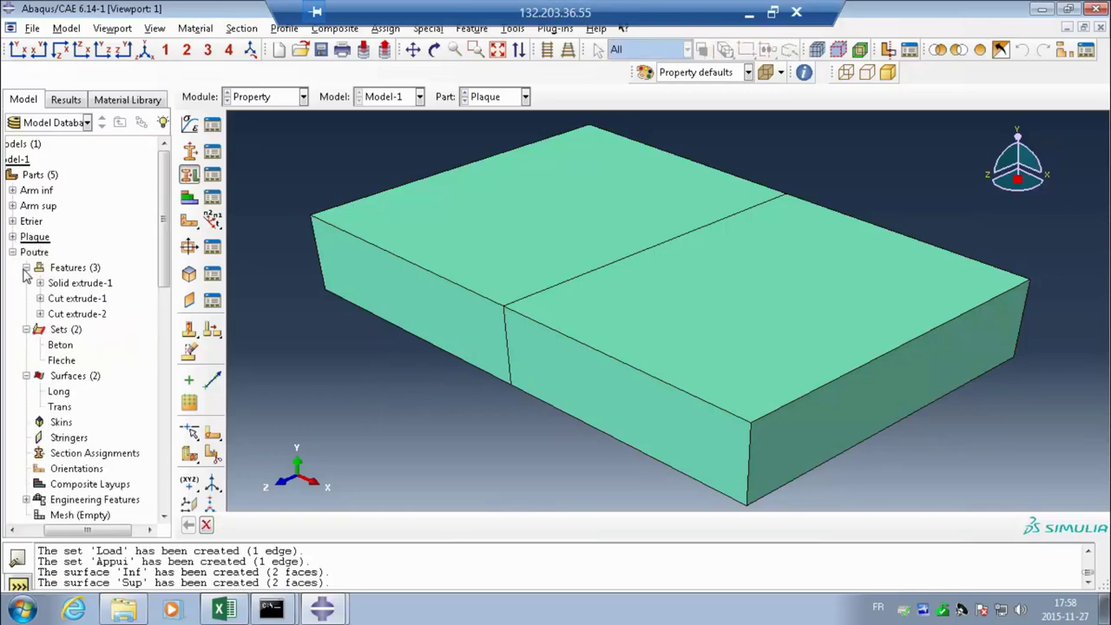
pyautogui.click(26, 268)
pyautogui.click(26, 283)
pyautogui.click(26, 298)
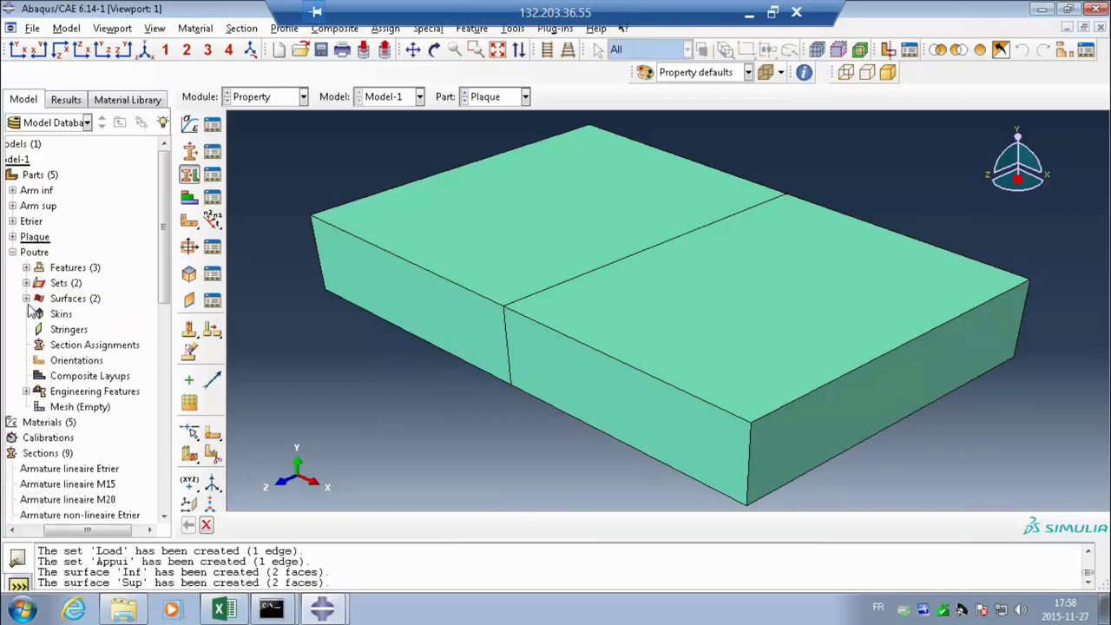
pyautogui.doubleClick(84, 347)
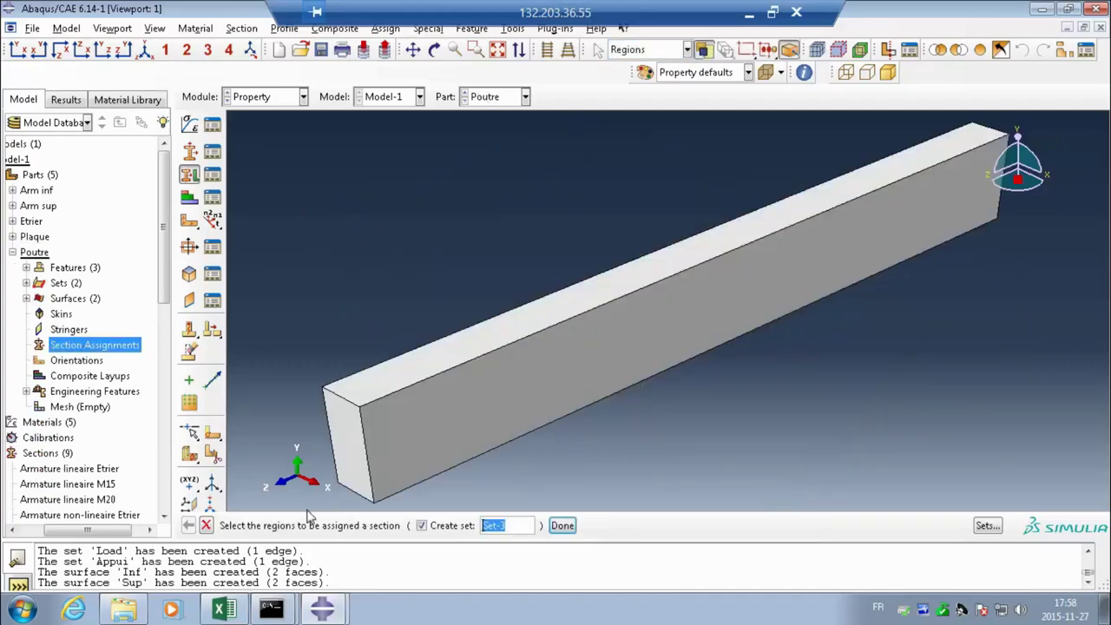
pyautogui.moveTo(306, 510); pyautogui.dragTo(1060, 102)
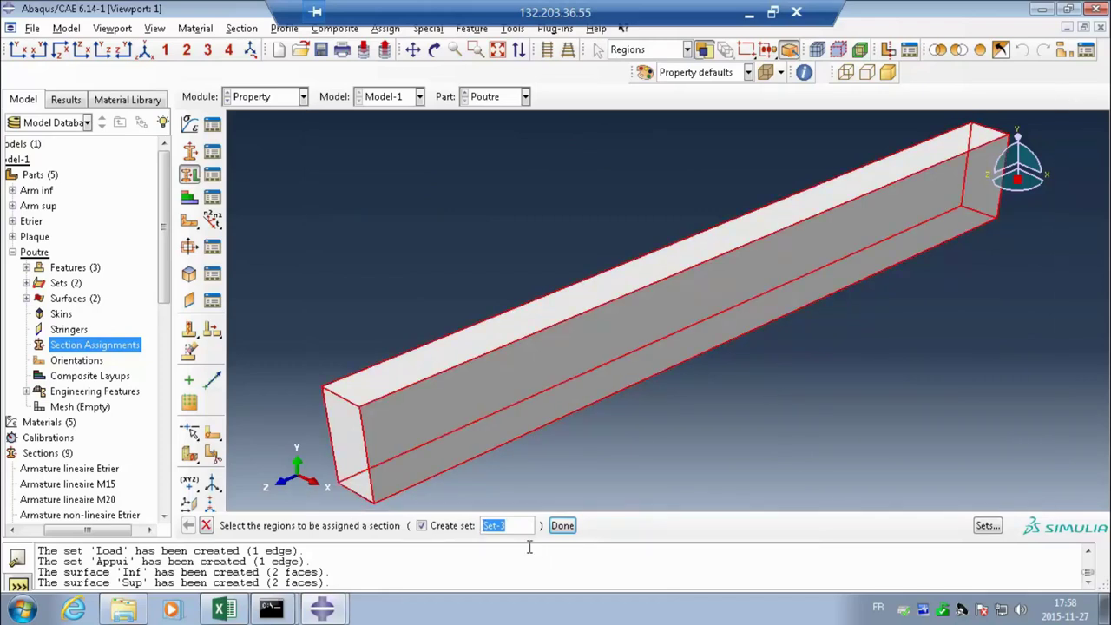
pyautogui.click(562, 525)
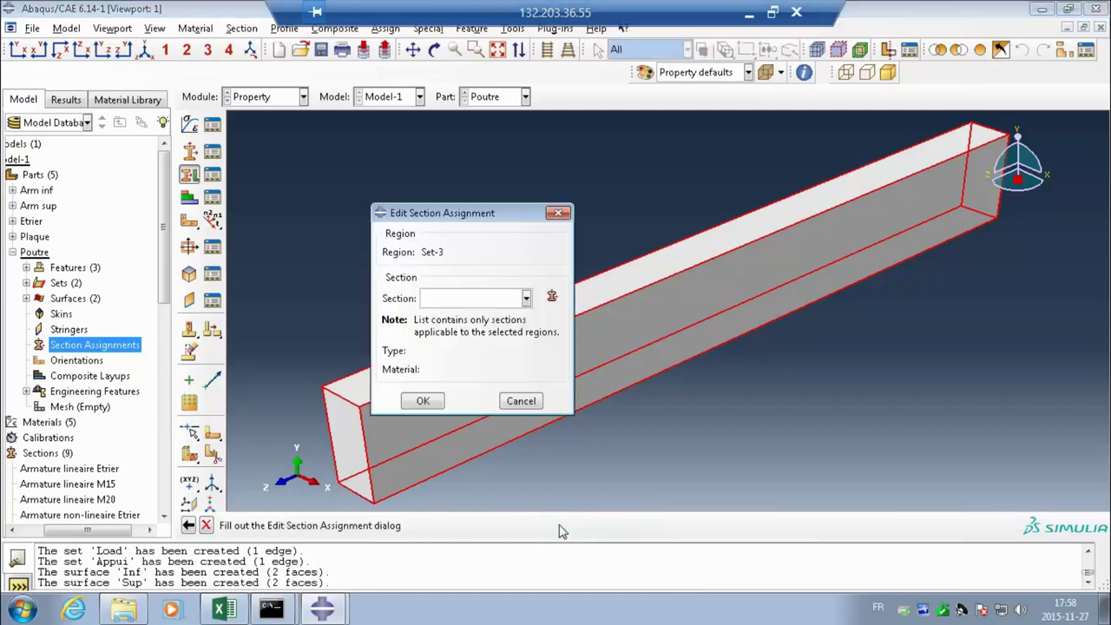
pyautogui.click(527, 299)
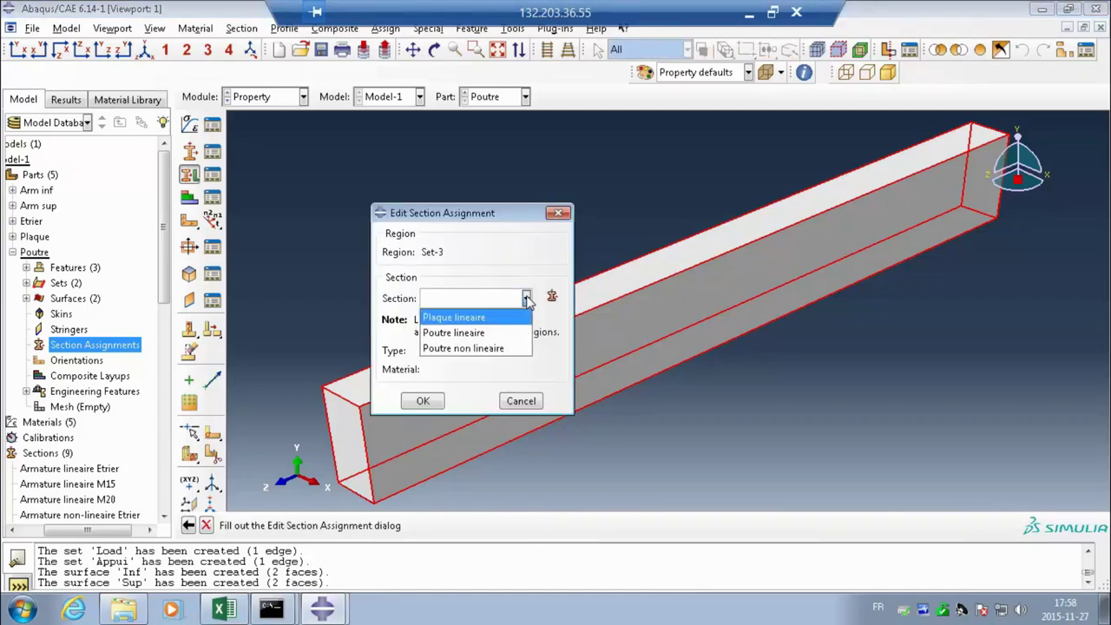
pyautogui.click(491, 337)
pyautogui.click(422, 401)
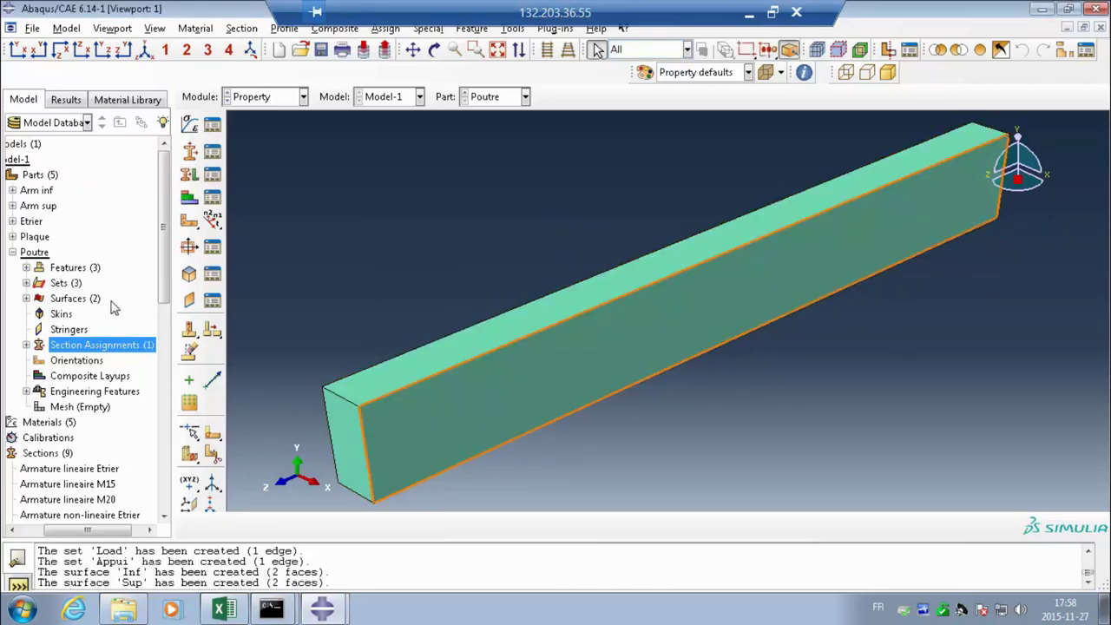
# Step: Collapse the Poutre, Parts and Sections branches of the model tree and expand the Assembly branch
pyautogui.click(12, 251)
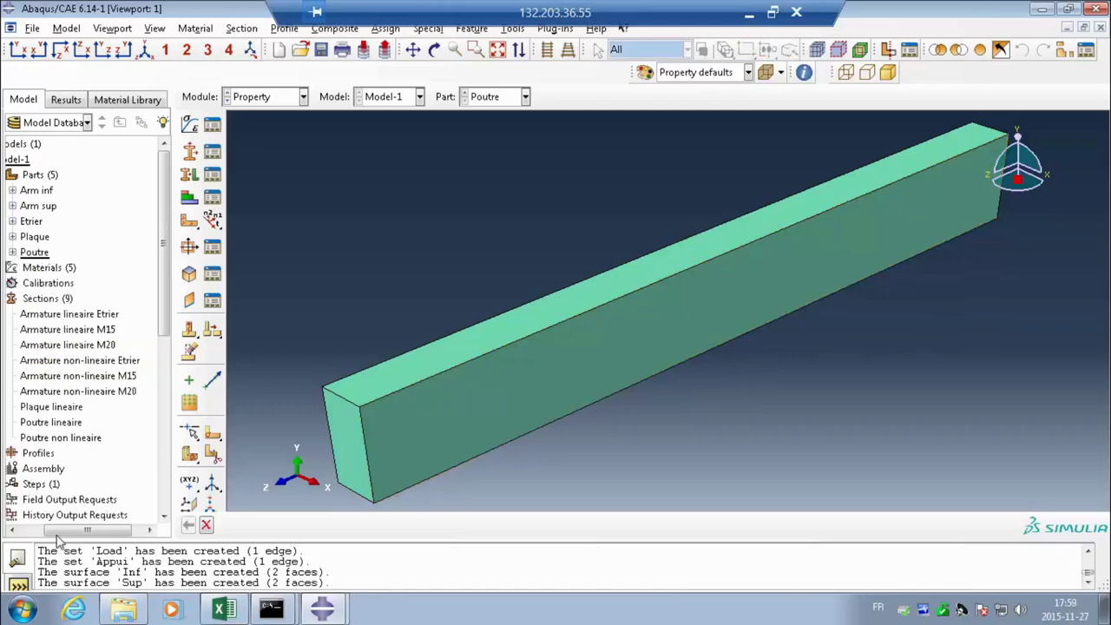
pyautogui.moveTo(54, 529); pyautogui.dragTo(30, 529)
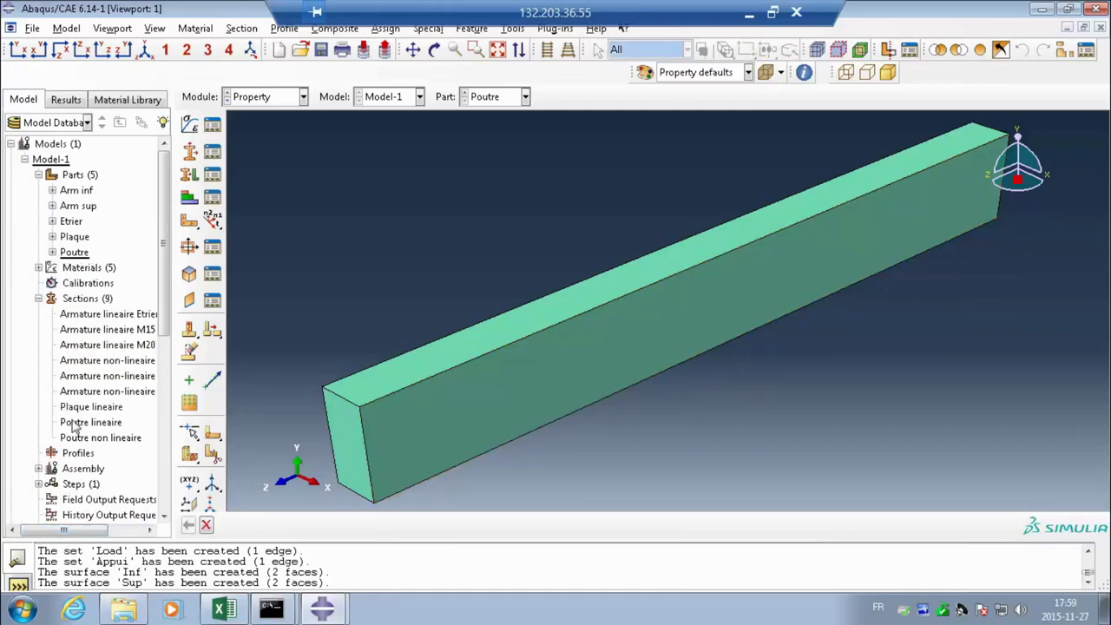
pyautogui.click(39, 174)
pyautogui.click(38, 221)
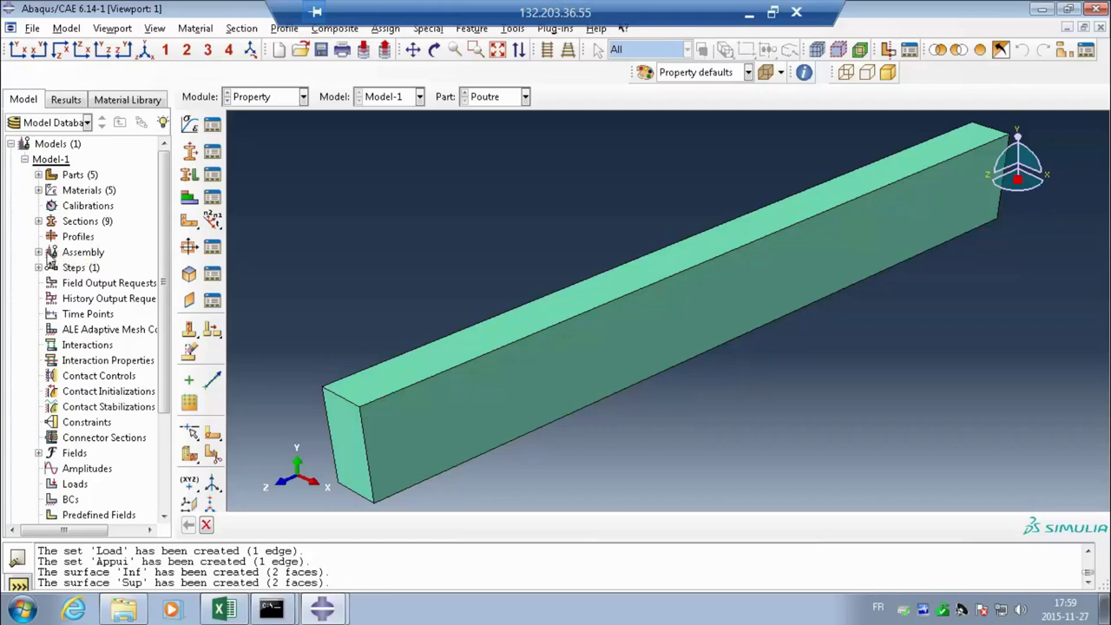
pyautogui.click(38, 251)
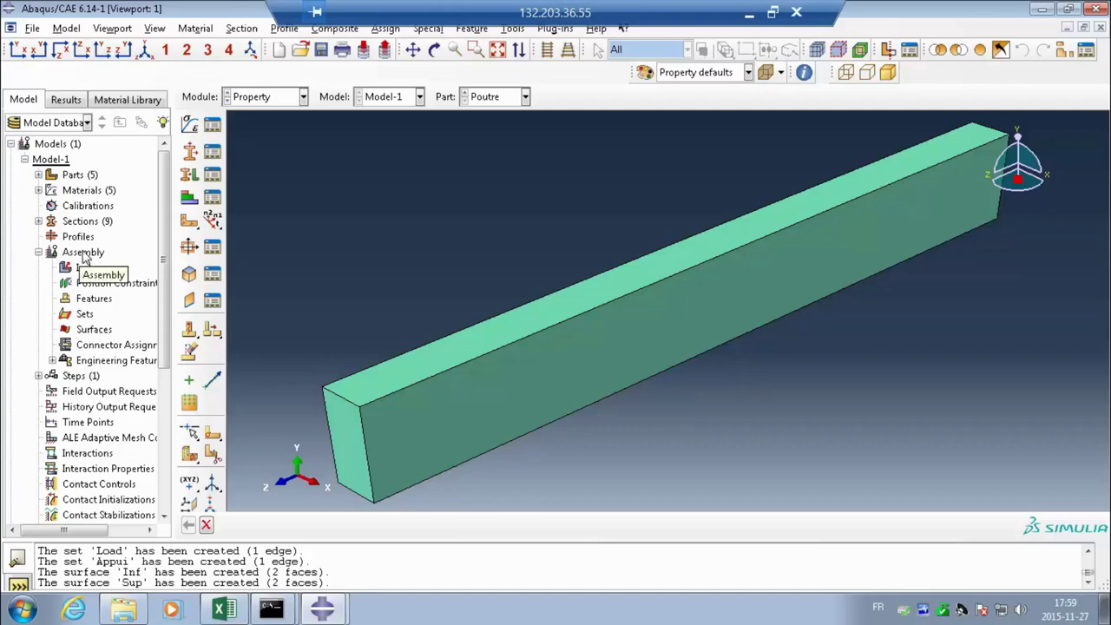
pyautogui.click(303, 96)
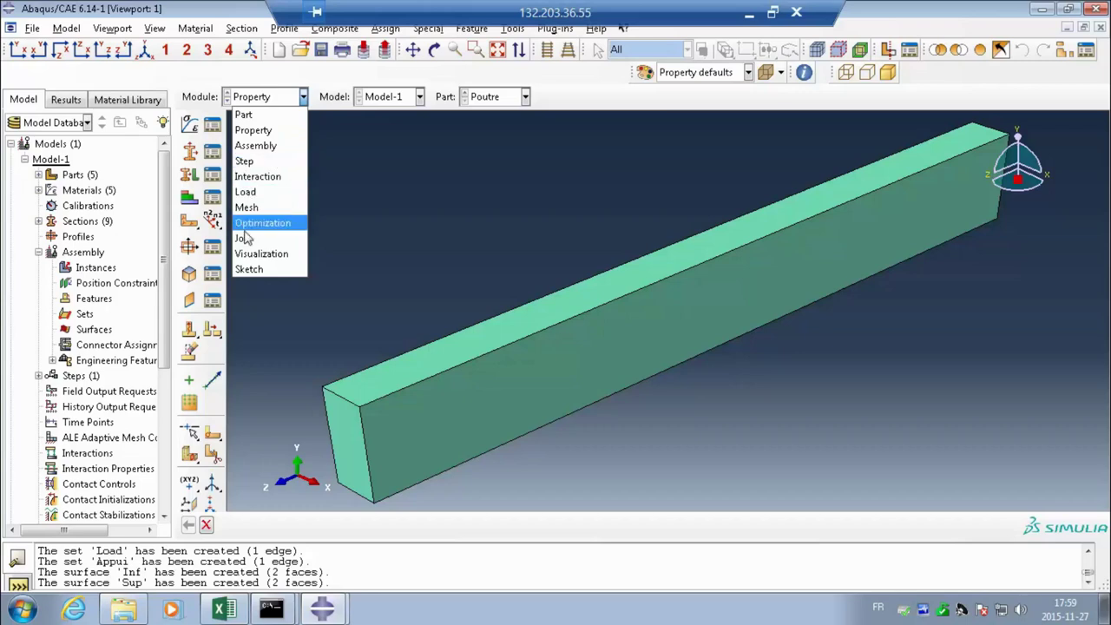
pyautogui.click(69, 256)
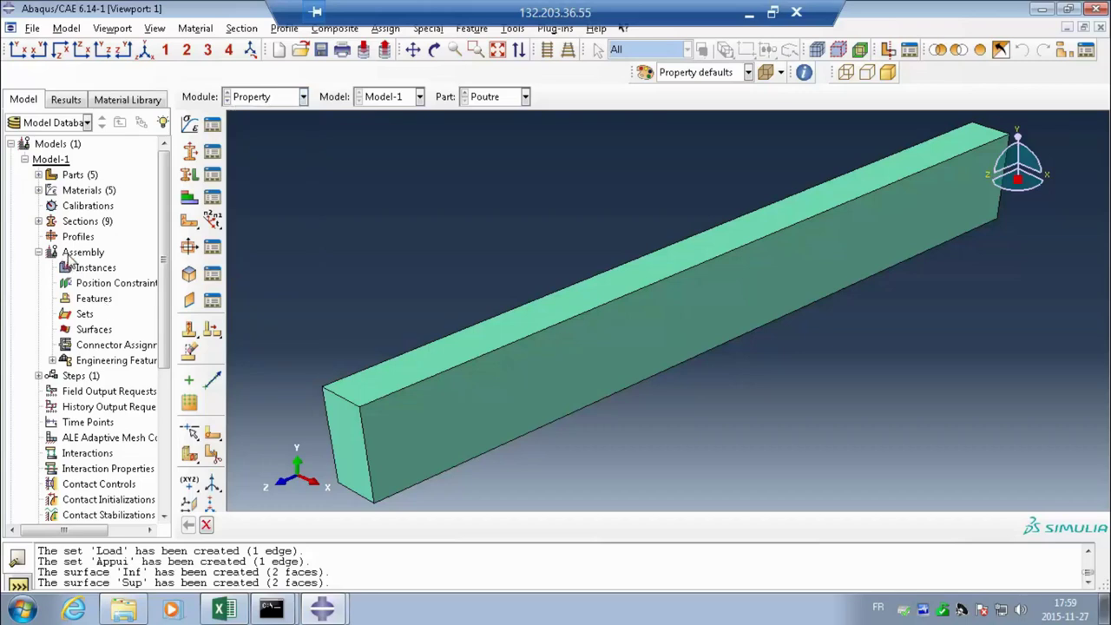
pyautogui.click(76, 253)
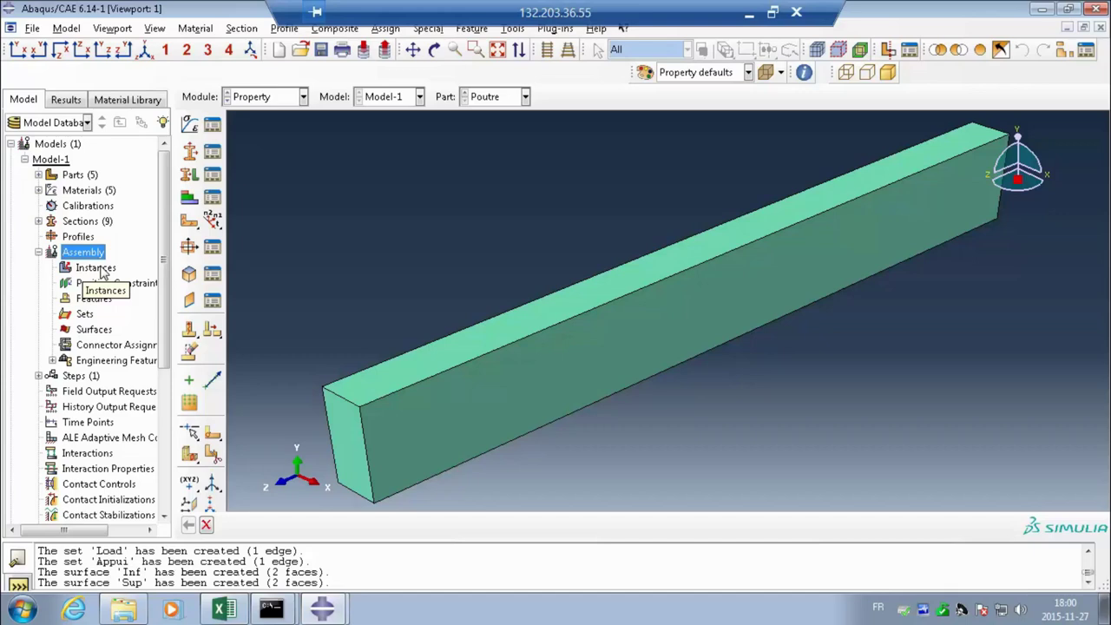
# Step: Create a dependent instance of the Poutre part in the assembly
pyautogui.doubleClick(95, 270)
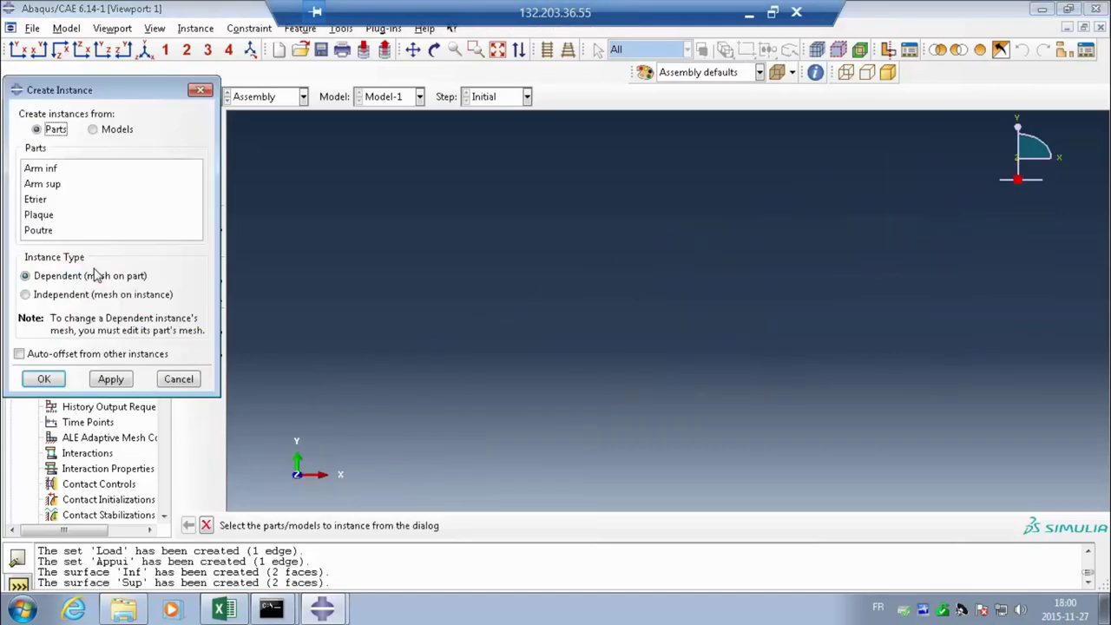
pyautogui.click(48, 232)
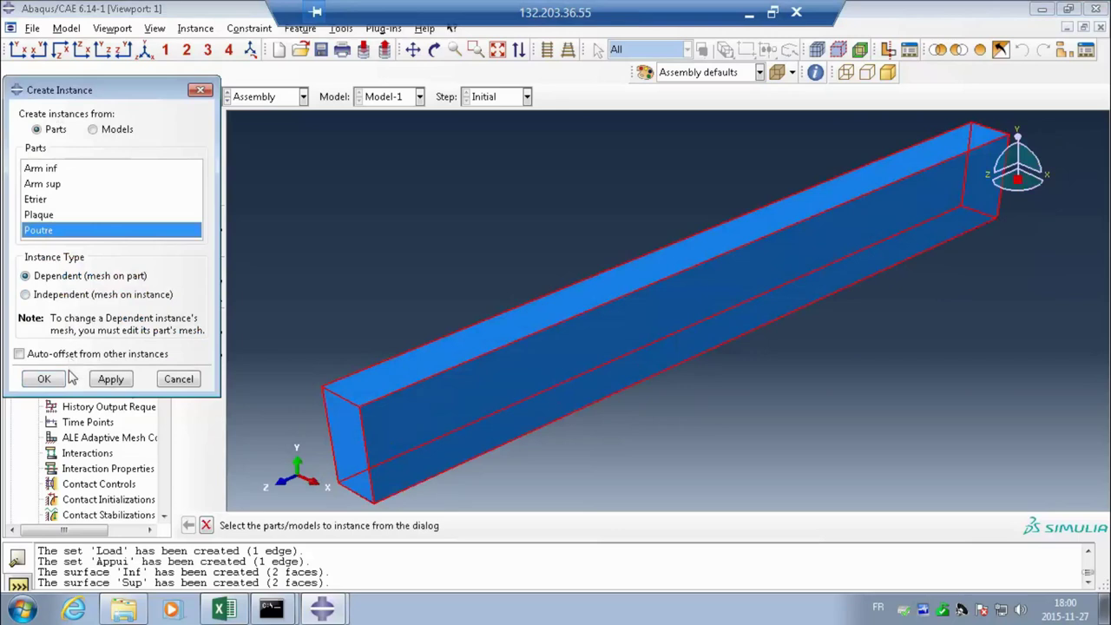
pyautogui.click(113, 382)
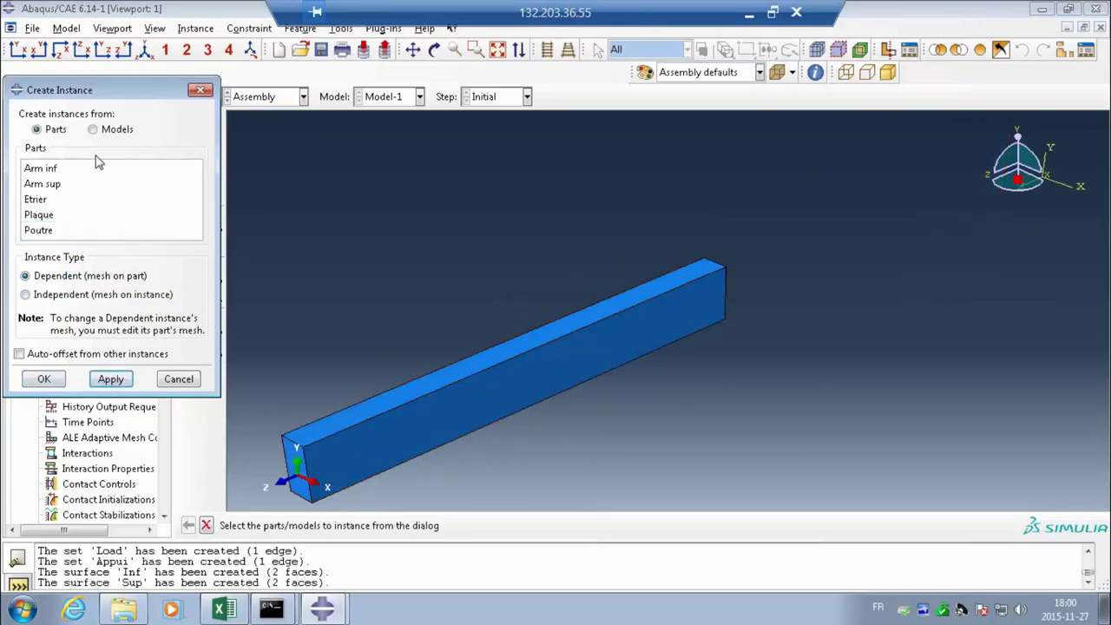
# Step: Add two dependent instances of the Plaque part to the assembly
pyautogui.click(68, 217)
pyautogui.click(111, 382)
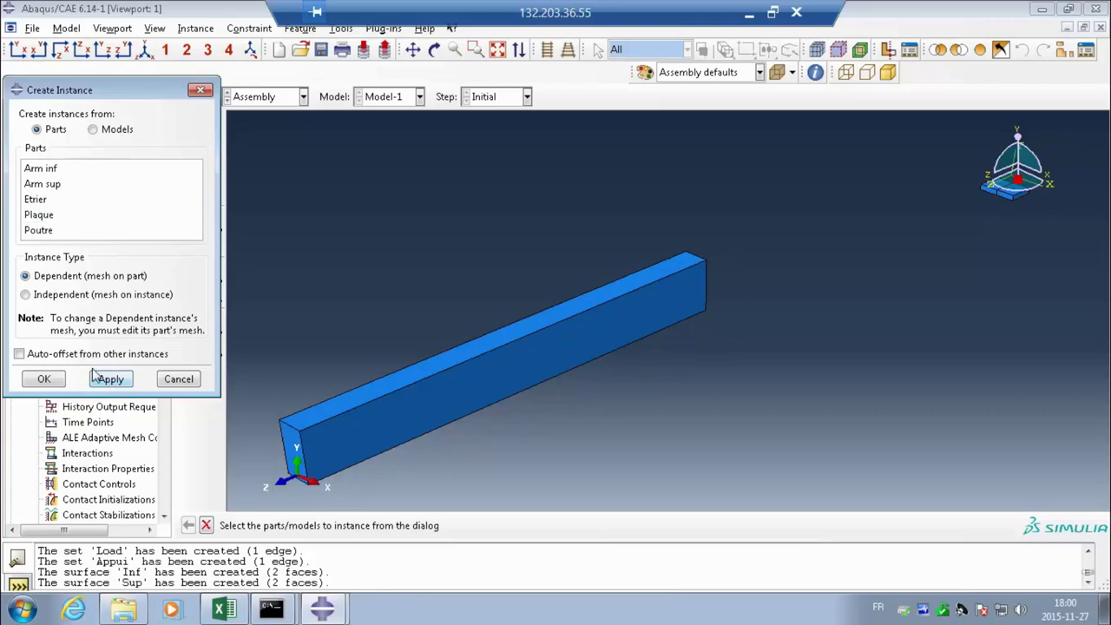
pyautogui.click(44, 217)
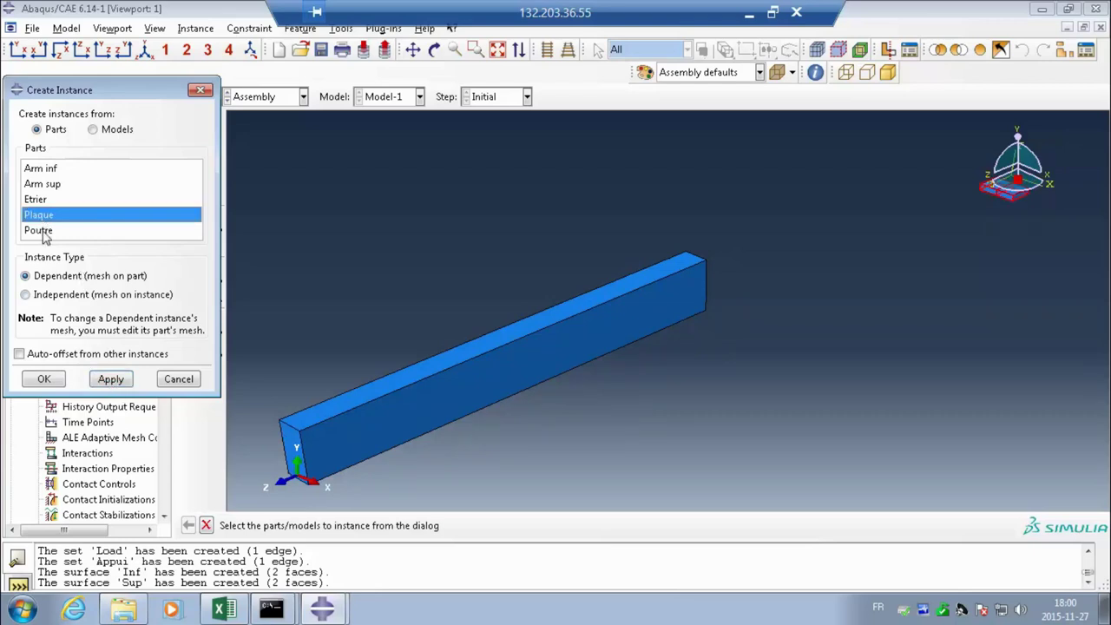
pyautogui.click(105, 382)
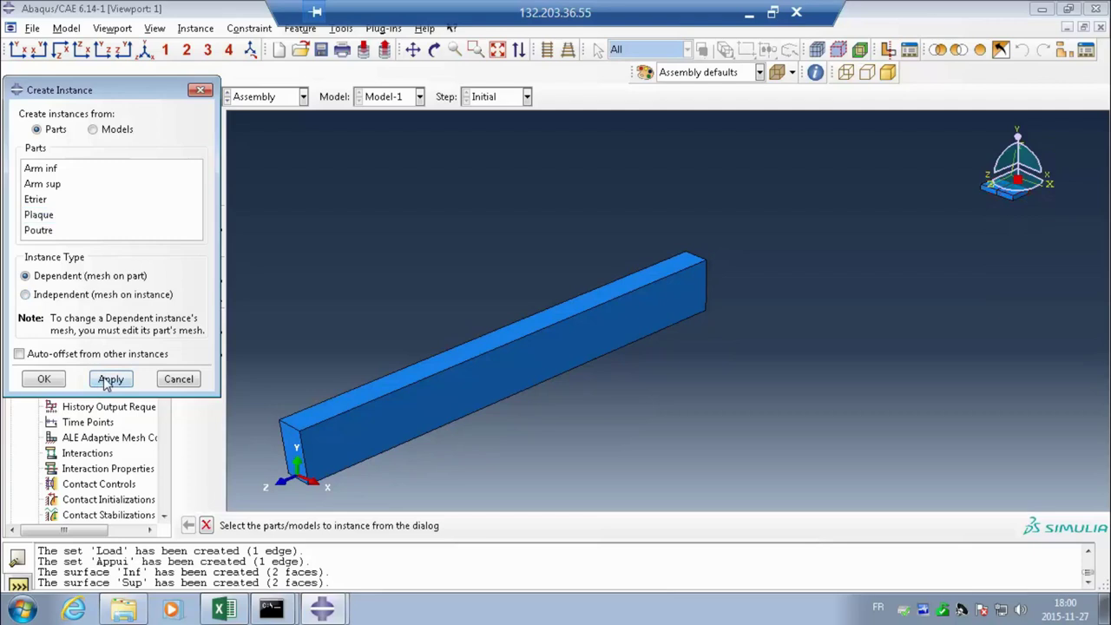
# Step: Add one dependent instance each of the Etrier, Arm sup and Arm inf parts, and finish creating instances
pyautogui.click(39, 200)
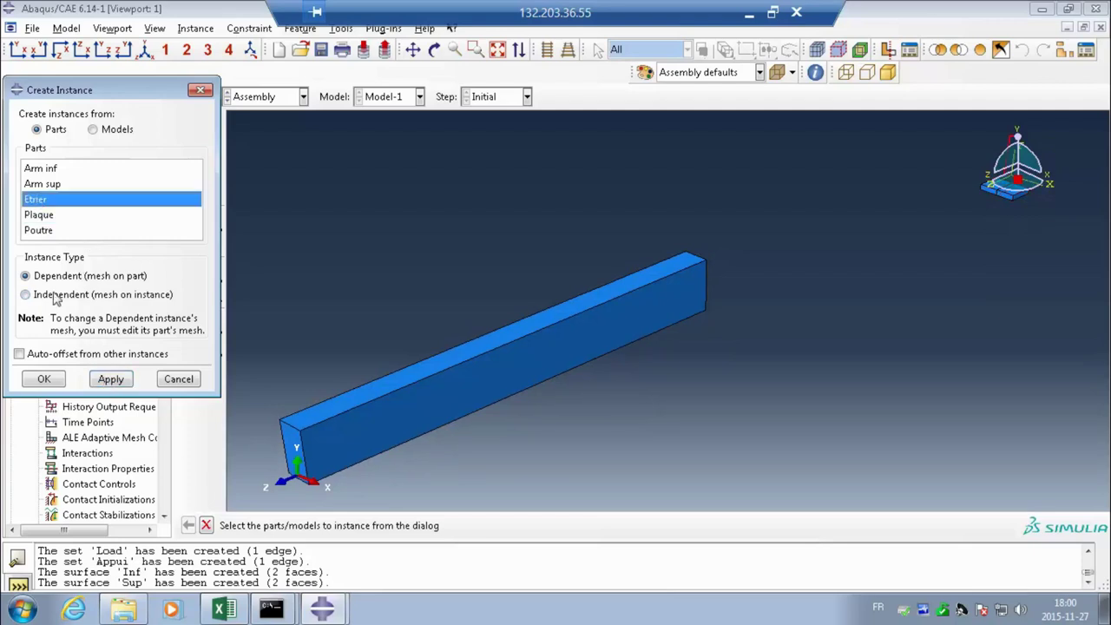
pyautogui.click(119, 385)
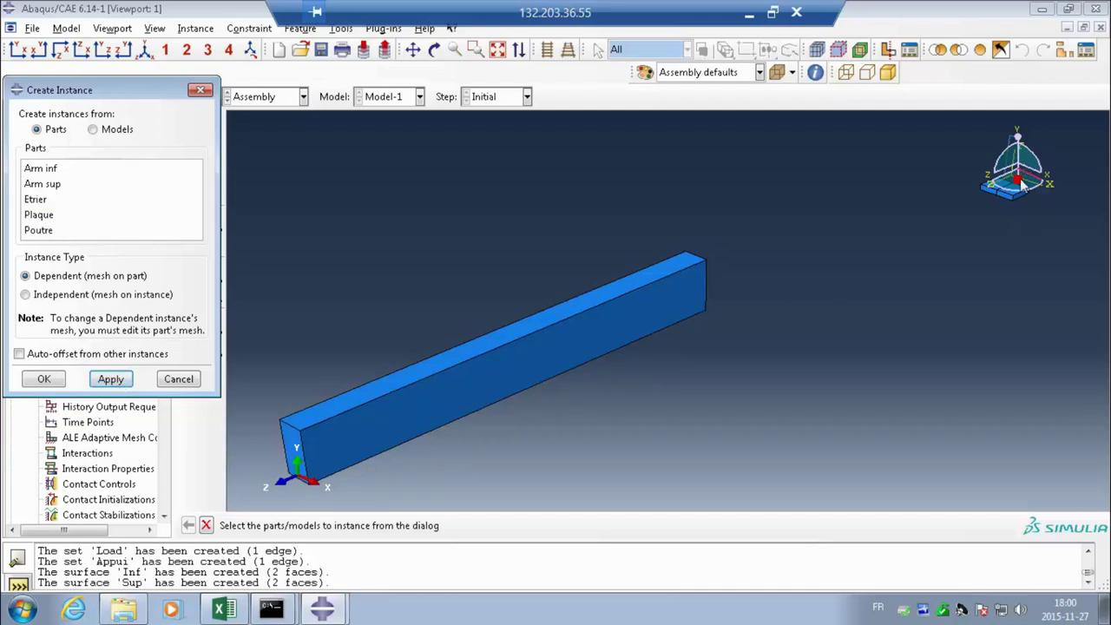
pyautogui.click(47, 184)
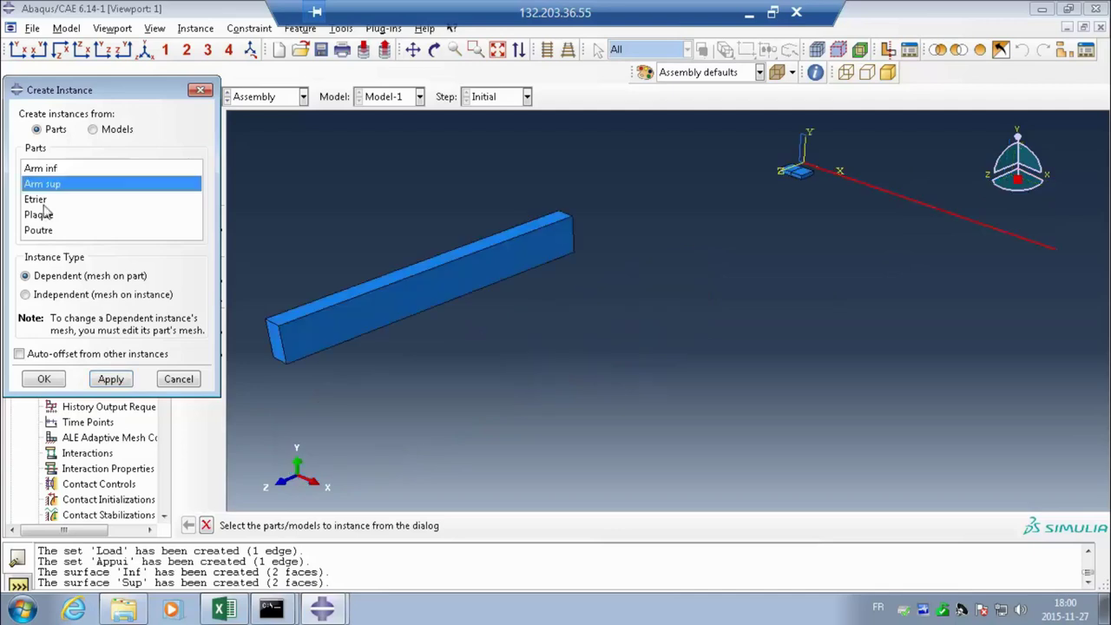
pyautogui.click(112, 385)
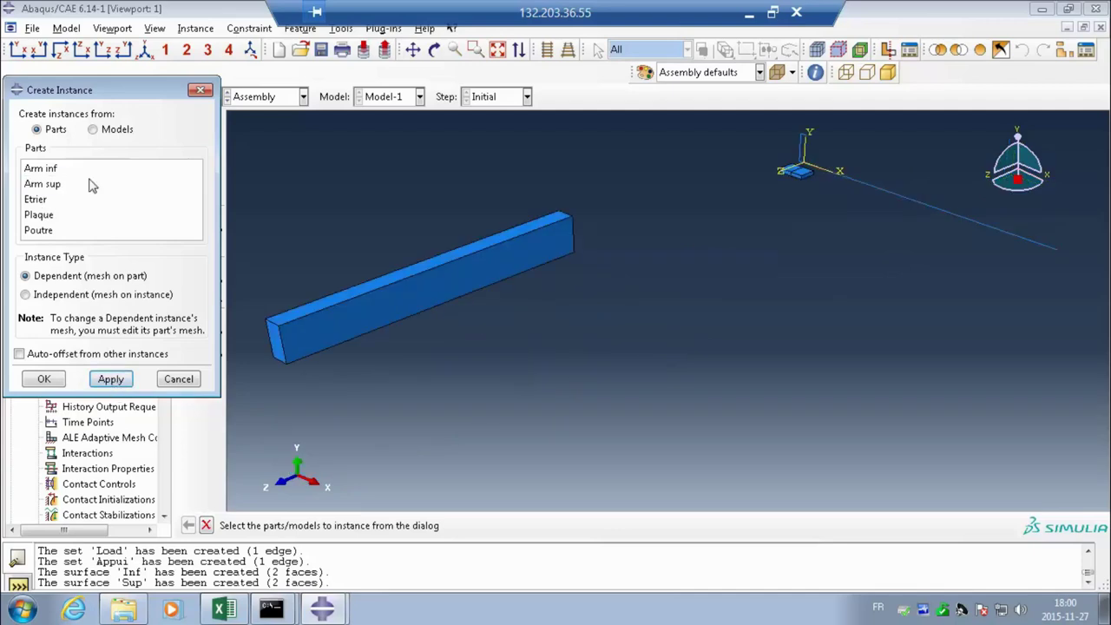
pyautogui.click(47, 170)
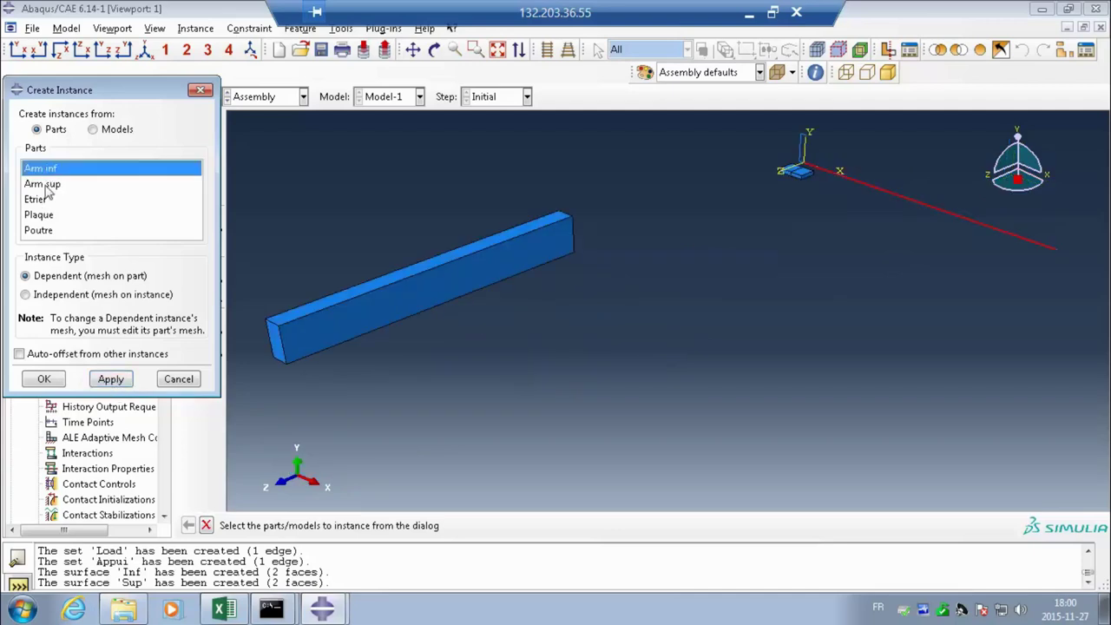
pyautogui.click(105, 382)
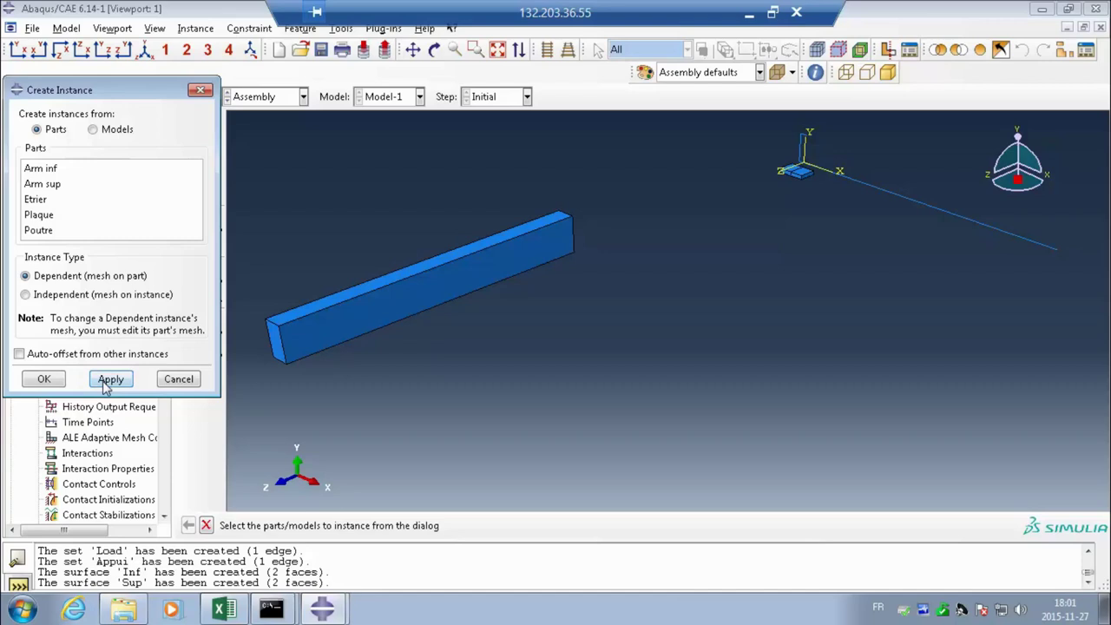
pyautogui.click(44, 379)
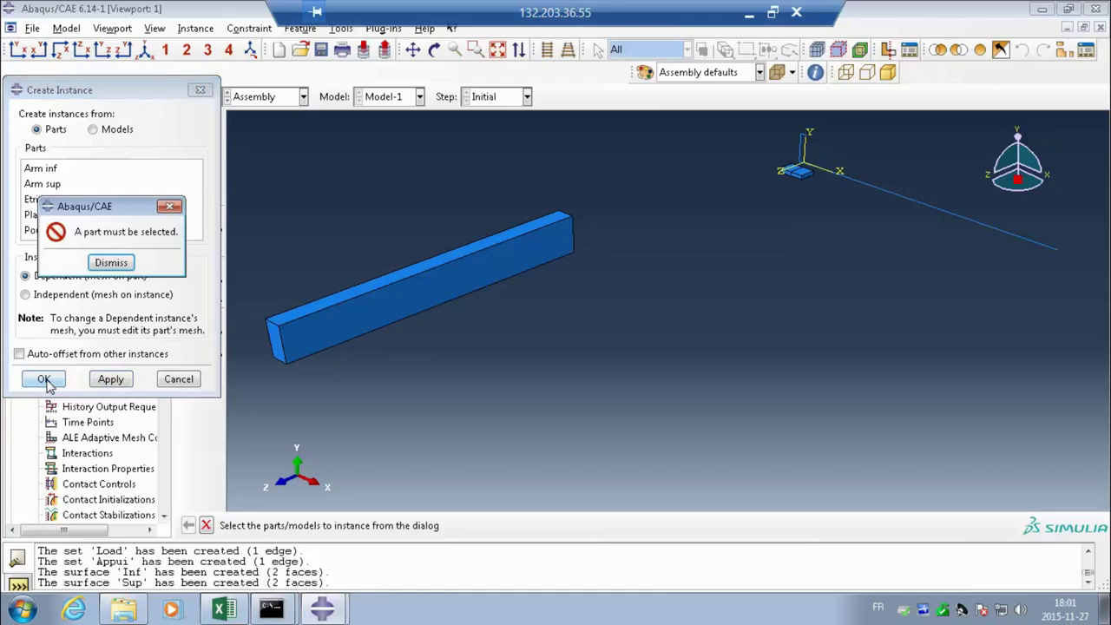
pyautogui.click(111, 263)
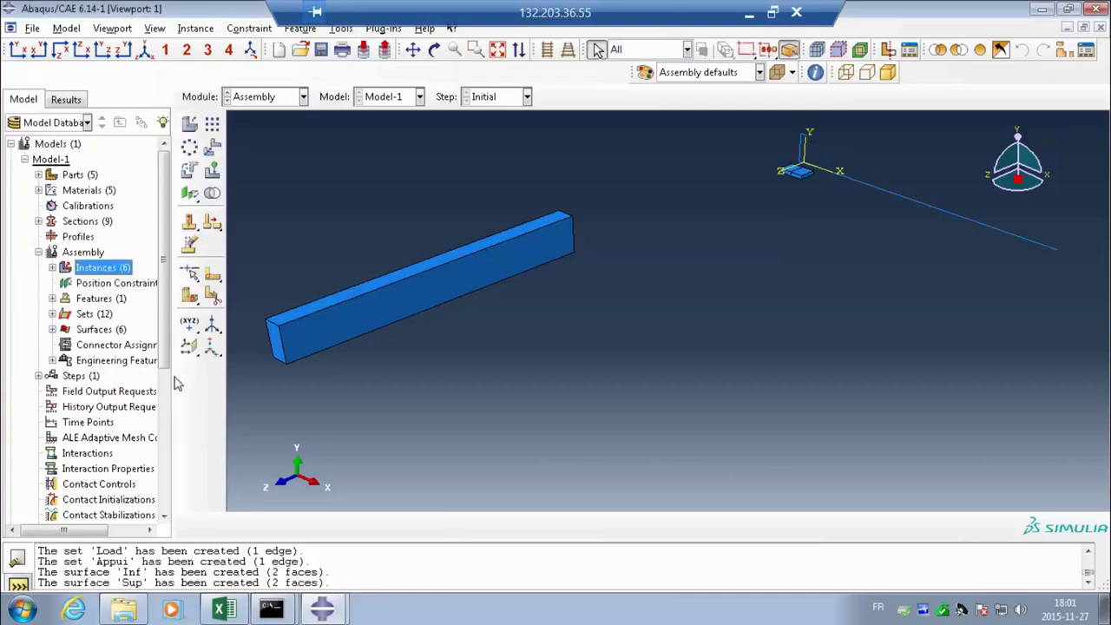
# Step: Expand the assembly's instances and highlight each one in turn, from the Poutre to the Arm inf, to check its location
pyautogui.click(54, 268)
pyautogui.click(97, 286)
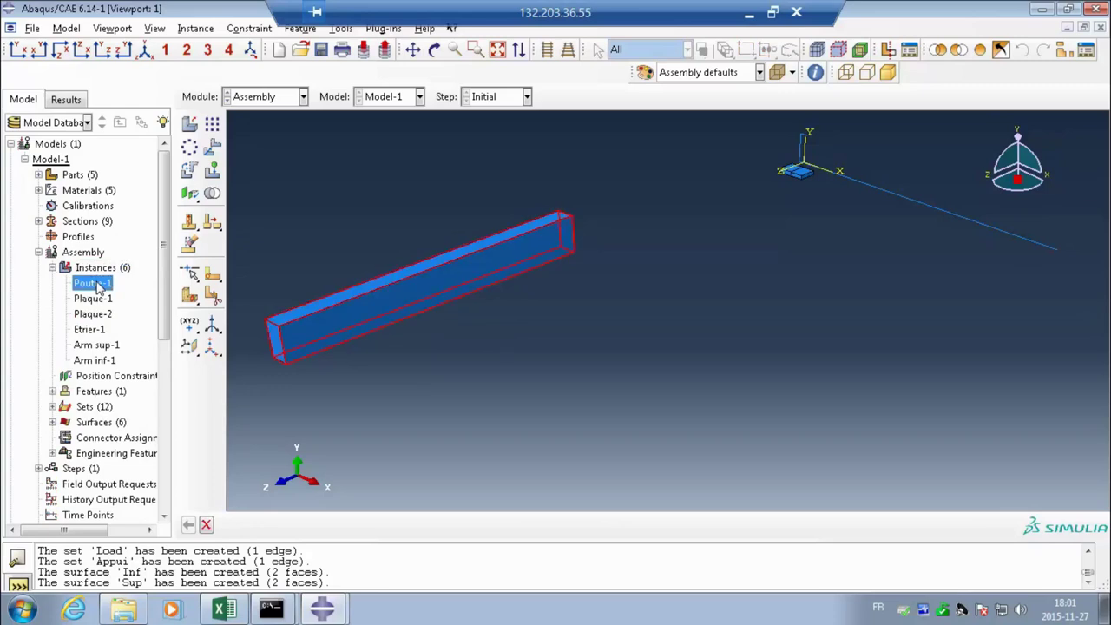
pyautogui.press('Down')
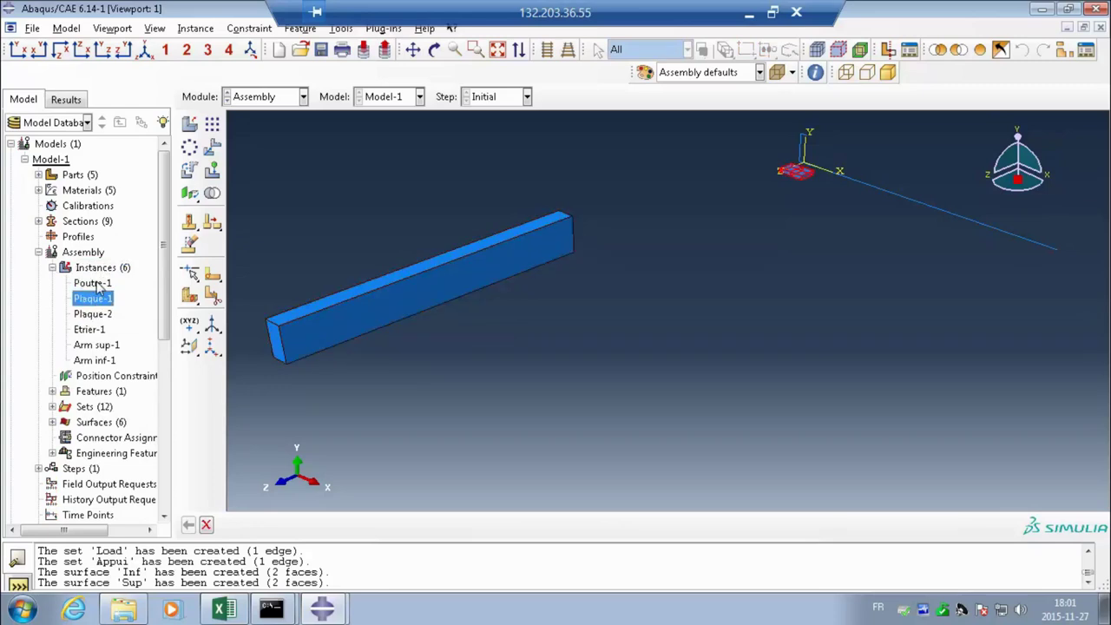
pyautogui.press('Down')
pyautogui.press('Down')
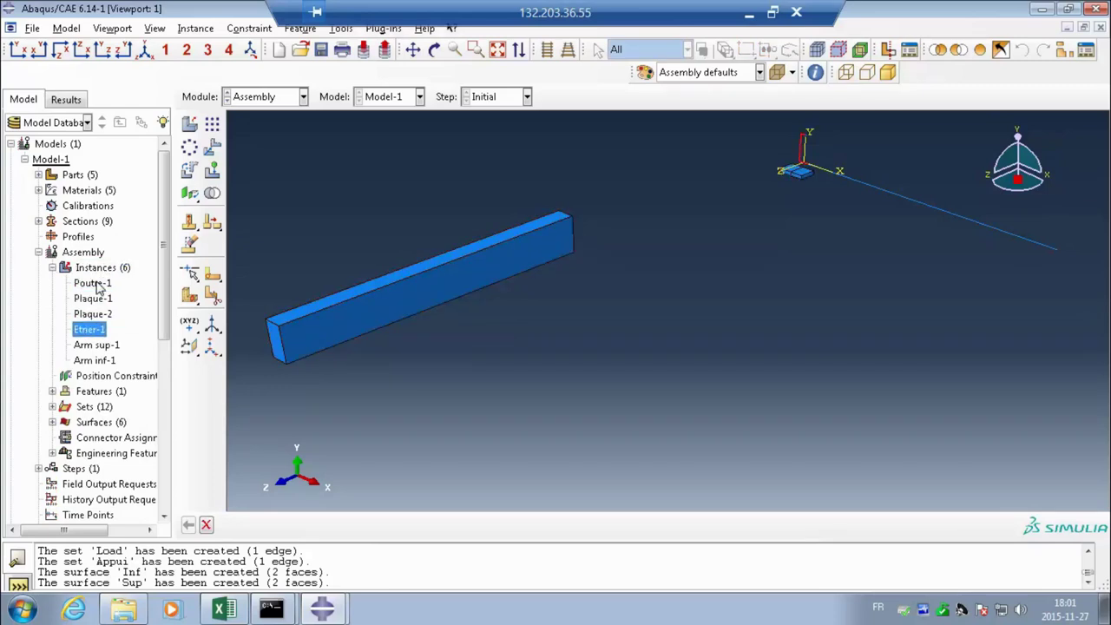
pyautogui.press('Down')
pyautogui.press('Down')
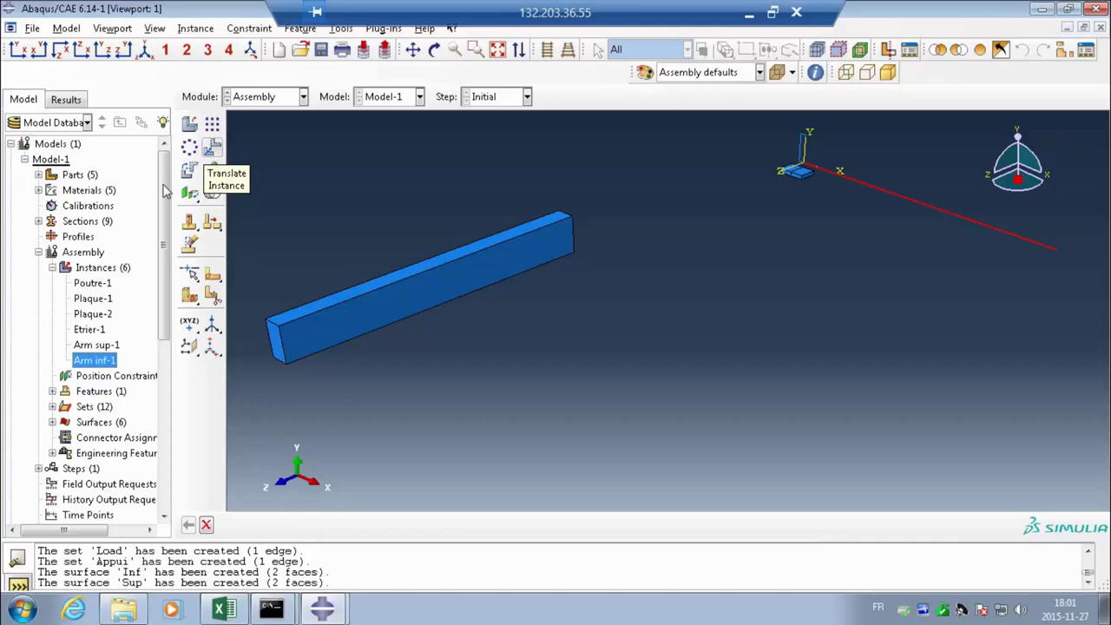
# Step: Expand the assembly's sets and highlight the reinforcement, Etrier, Plaque and Poutre sets to examine the geometry each one covers
pyautogui.click(52, 406)
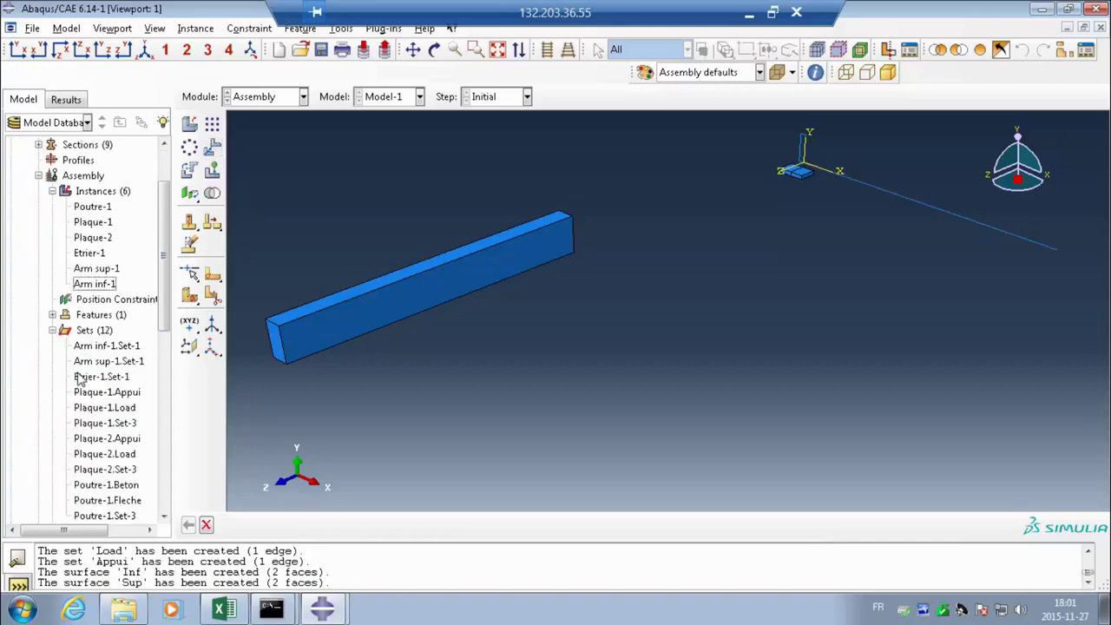
pyautogui.click(108, 346)
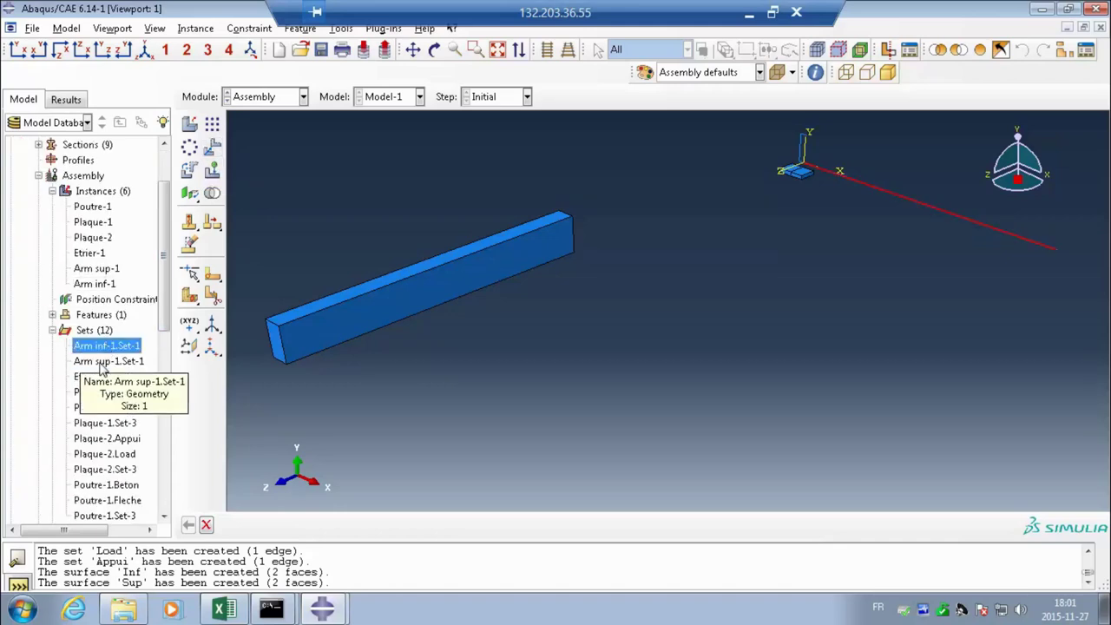
pyautogui.click(100, 362)
pyautogui.click(91, 379)
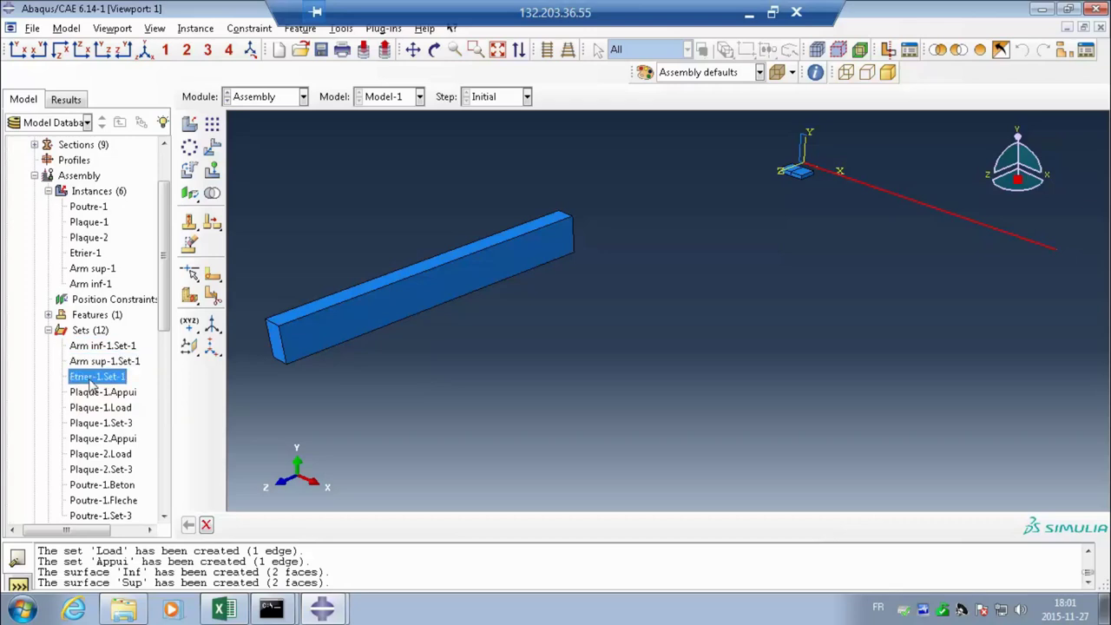
pyautogui.click(91, 392)
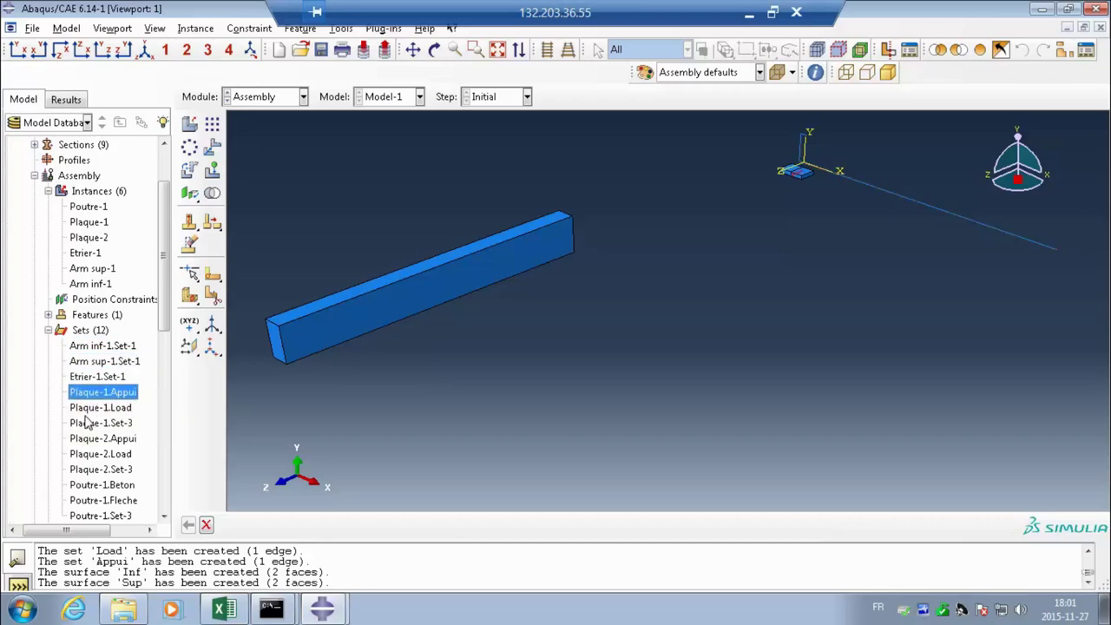
pyautogui.click(91, 408)
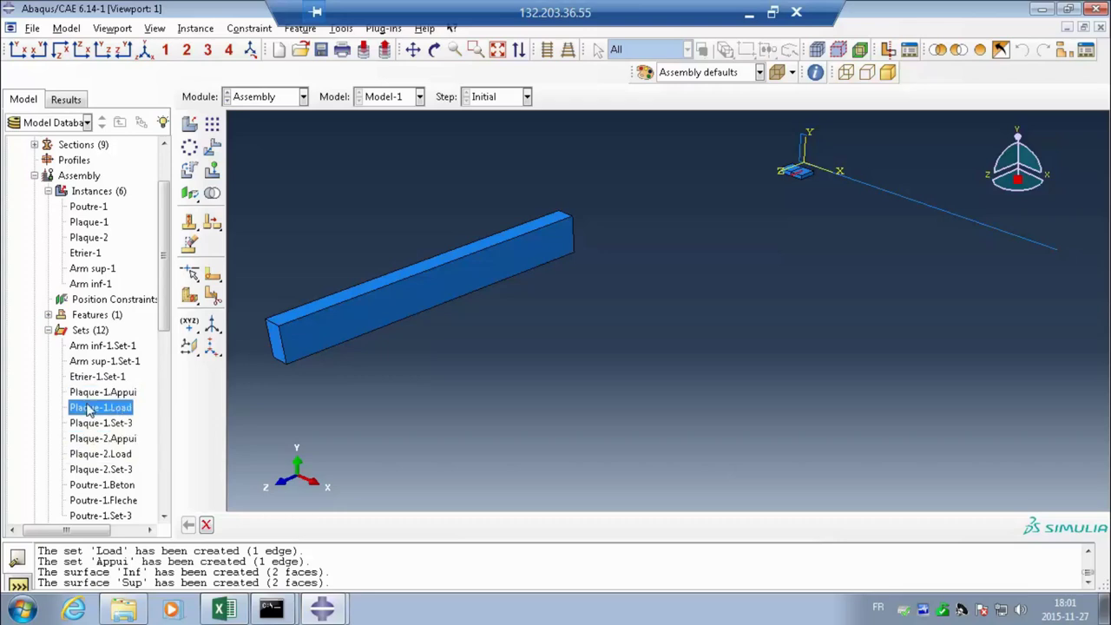
pyautogui.click(88, 484)
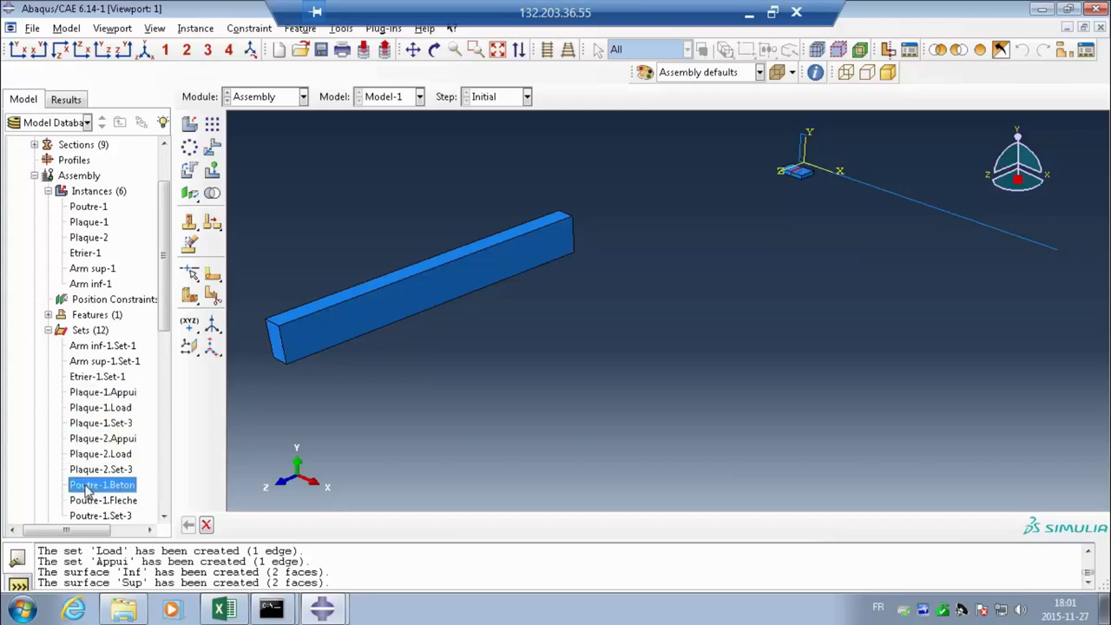
pyautogui.scroll(-2, 87, 486)
pyautogui.scroll(-2, 87, 482)
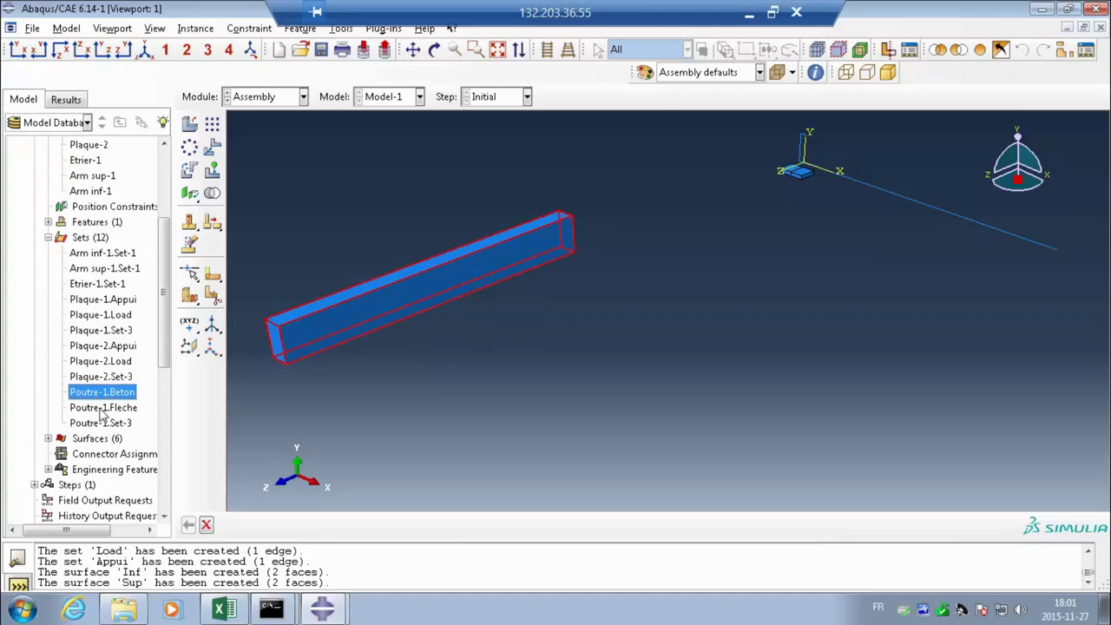
pyautogui.click(99, 409)
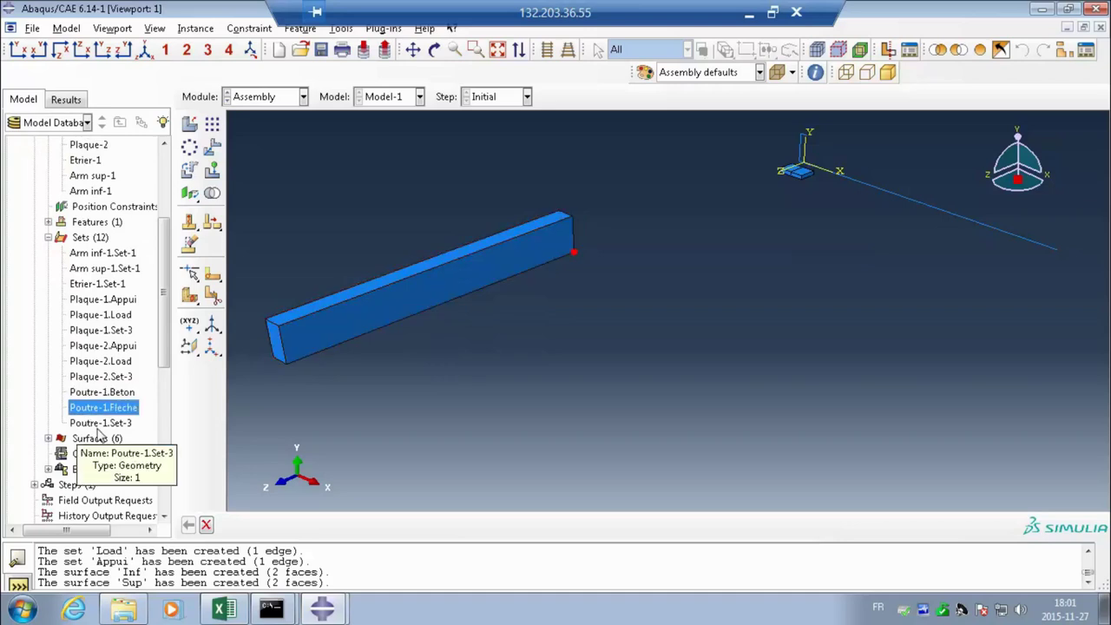
pyautogui.click(99, 423)
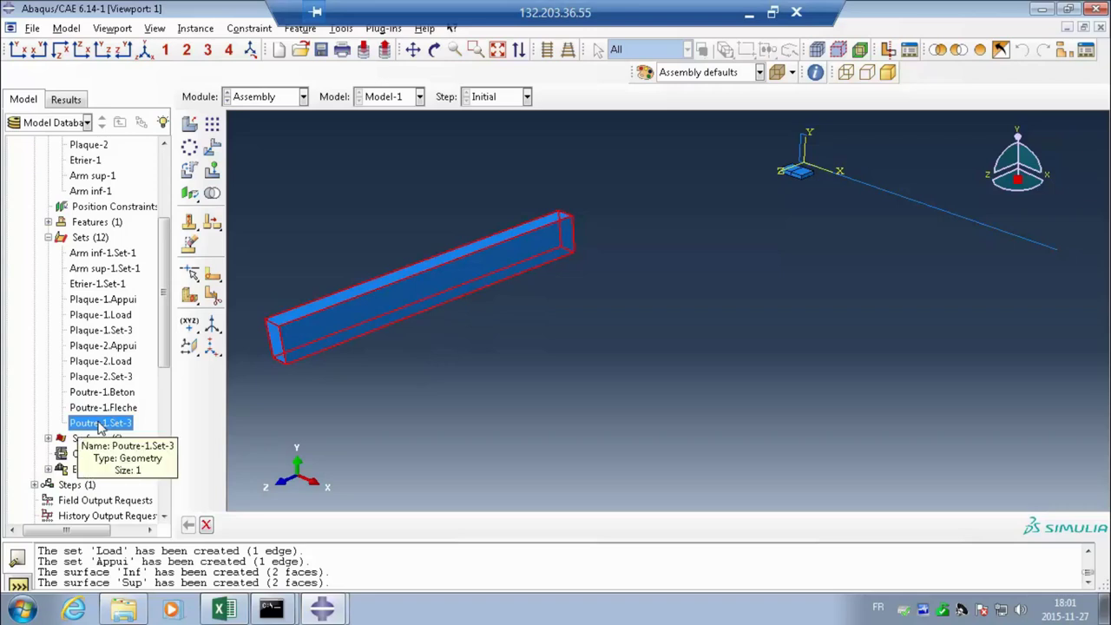
pyautogui.click(115, 393)
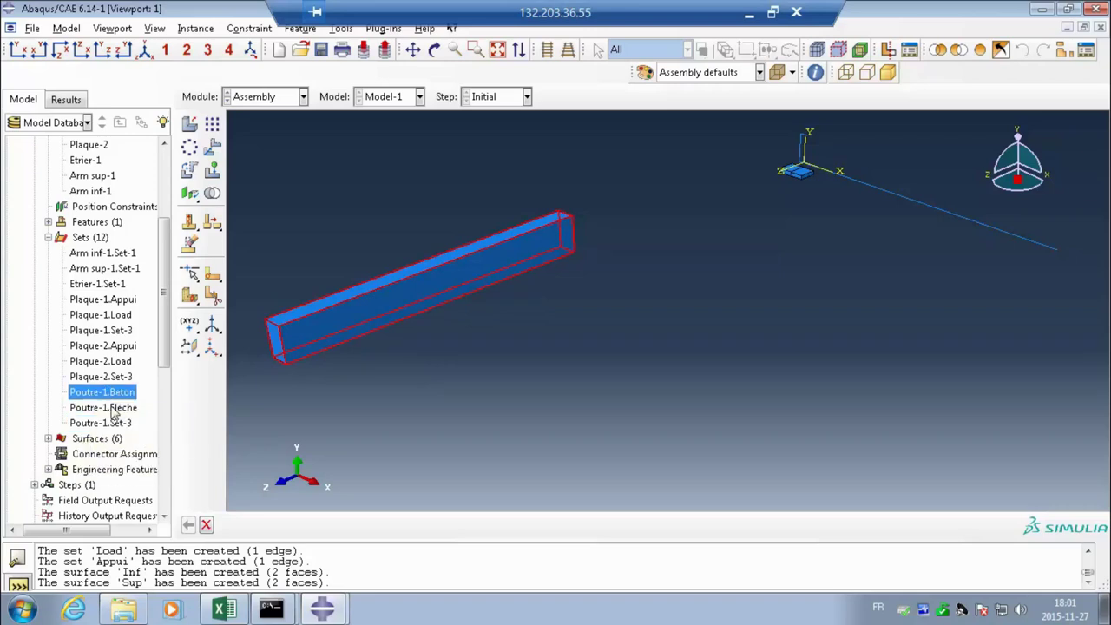
# Step: Highlight the Poutre's Fleche set, expand the assembly's surfaces, and examine the Plaque Inf and Sup and Poutre Long and Trans surfaces
pyautogui.click(111, 407)
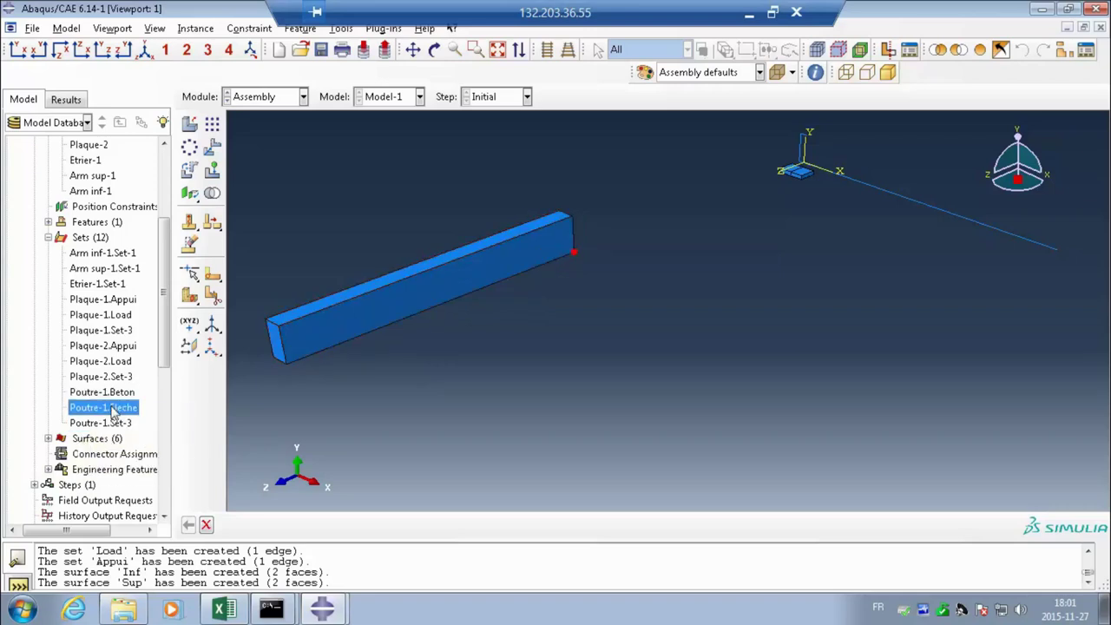
pyautogui.click(49, 438)
pyautogui.click(88, 439)
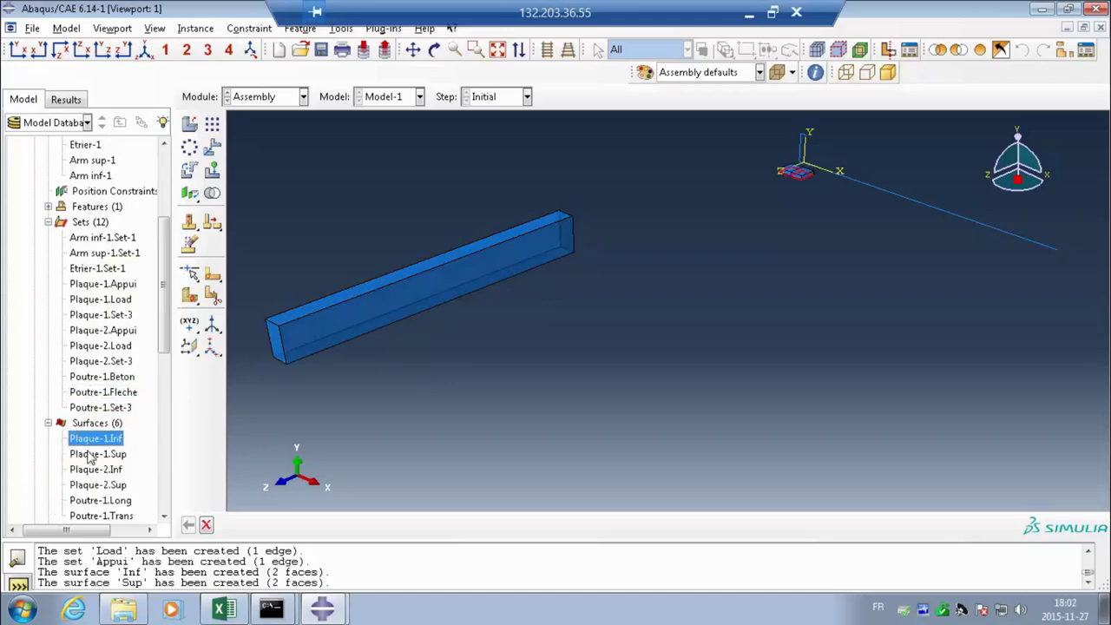
pyautogui.click(91, 454)
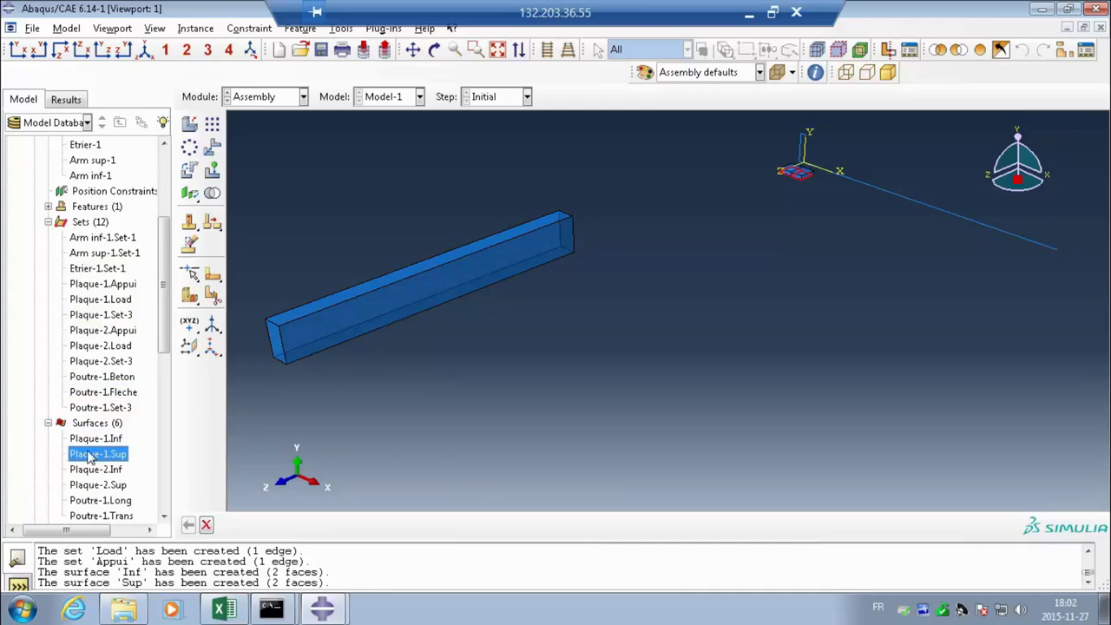
pyautogui.scroll(-2, 100, 418)
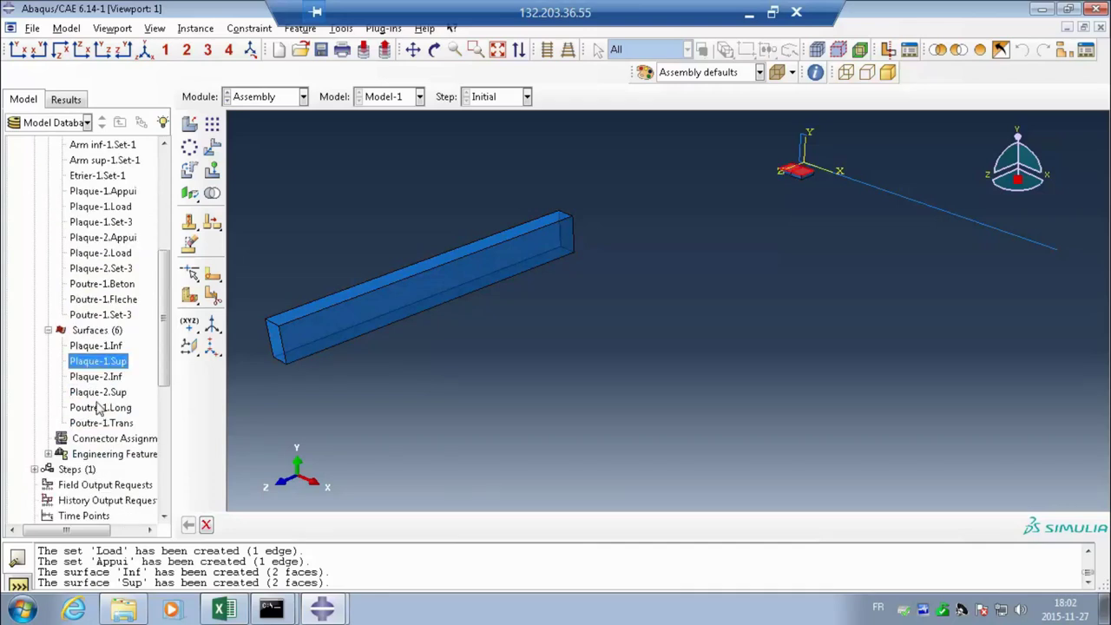
pyautogui.click(99, 408)
pyautogui.click(98, 423)
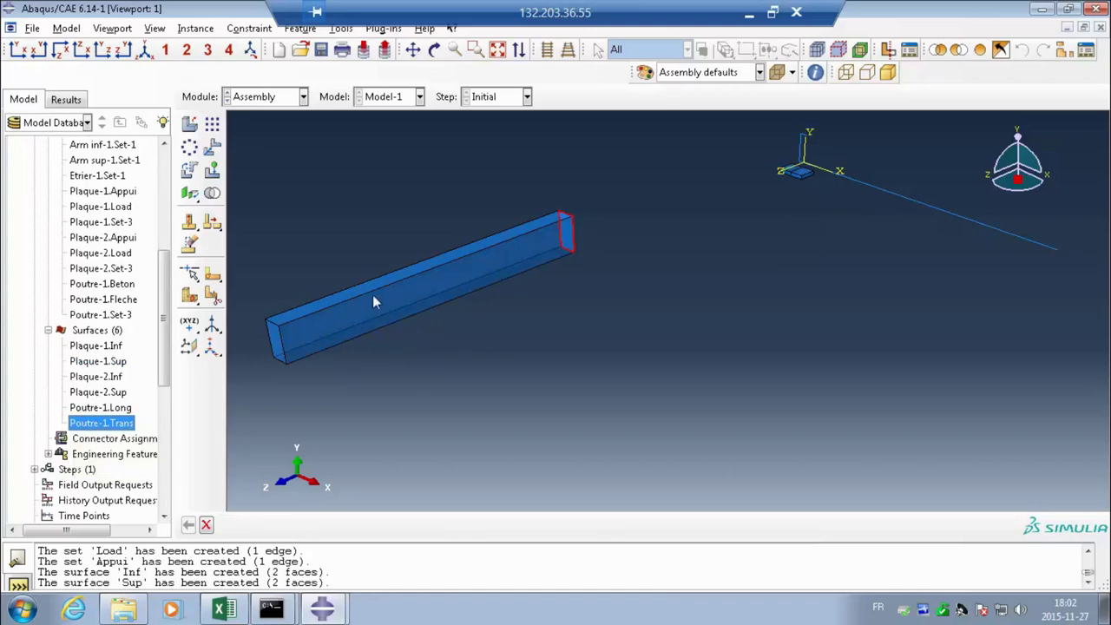
pyautogui.click(213, 147)
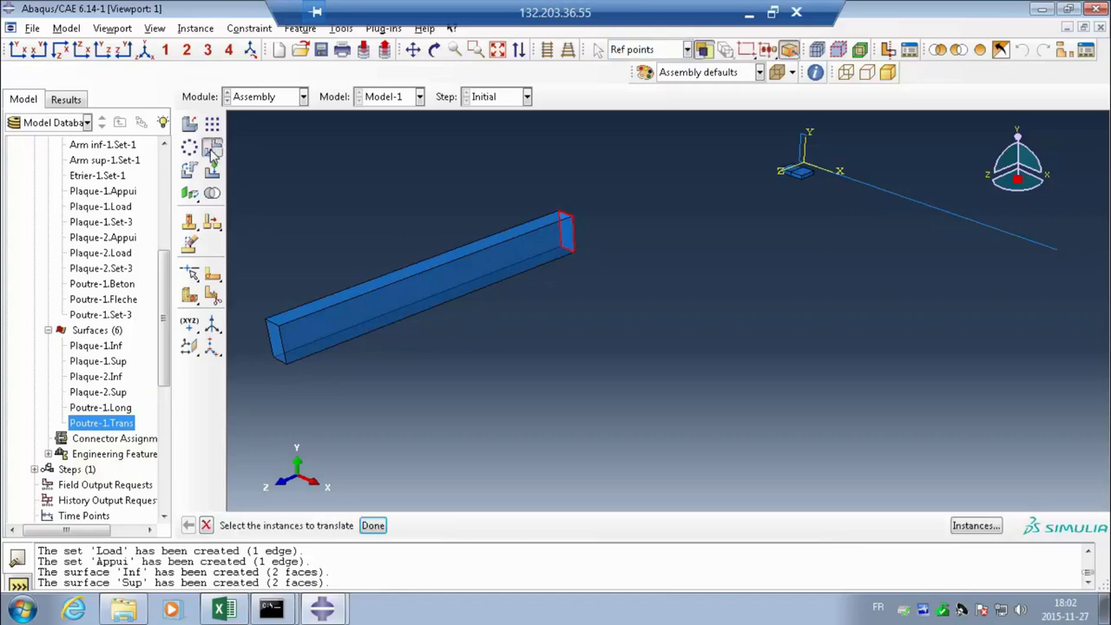
pyautogui.click(423, 296)
pyautogui.middleClick(512, 286)
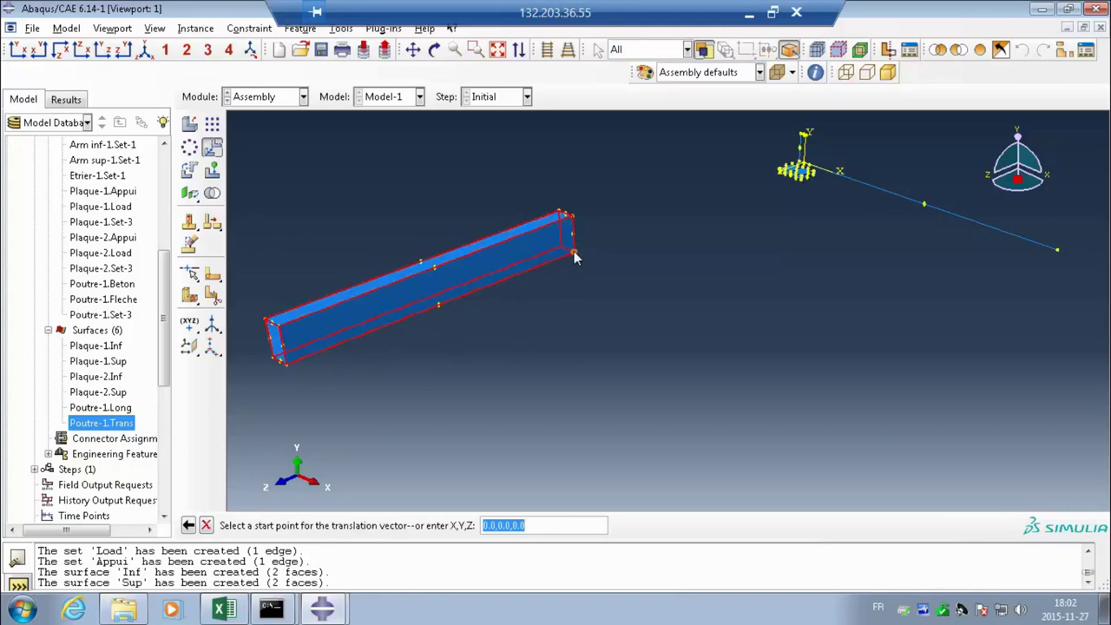
pyautogui.click(573, 252)
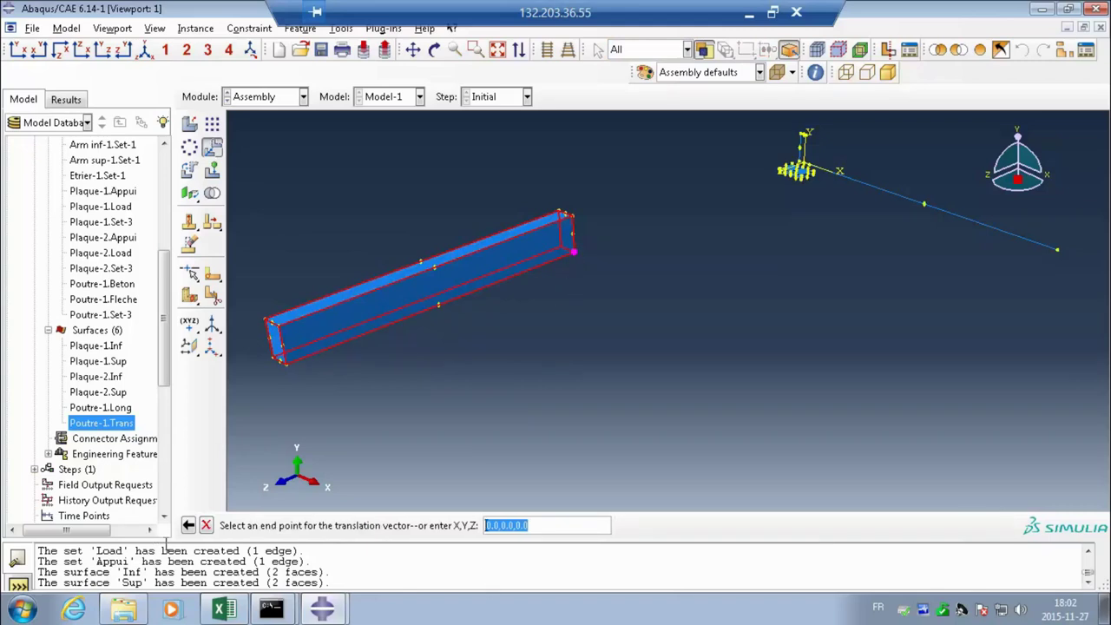
pyautogui.click(191, 527)
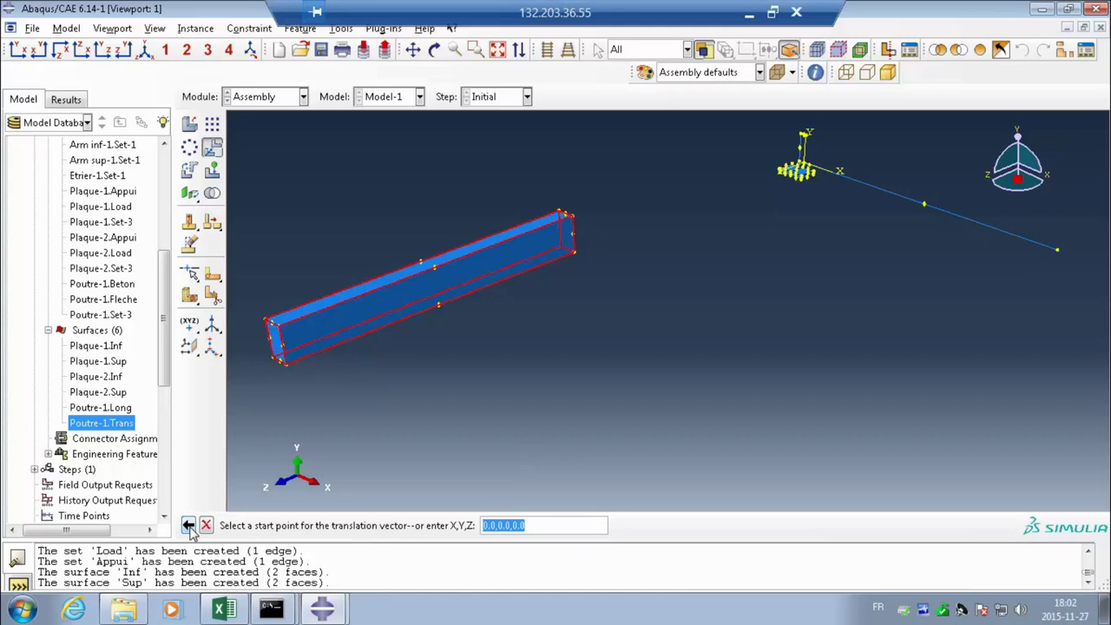
pyautogui.click(189, 525)
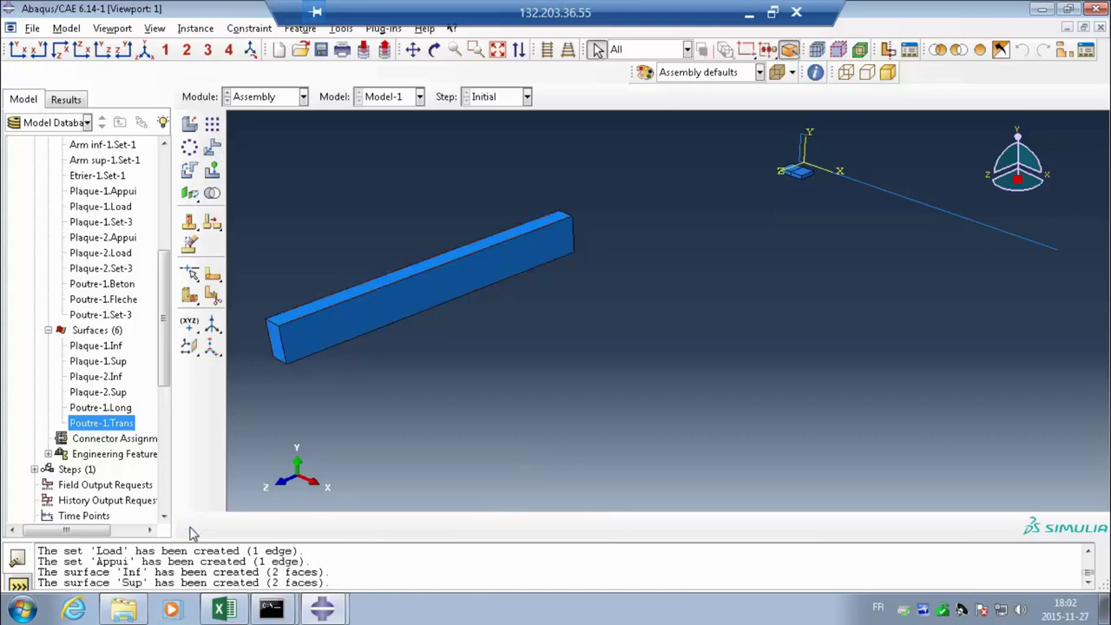
# Step: Translate the Poutre instance from its lower corner vertex, where the Fleche set lies, to the origin 0.0,0.0,0.0
pyautogui.click(216, 151)
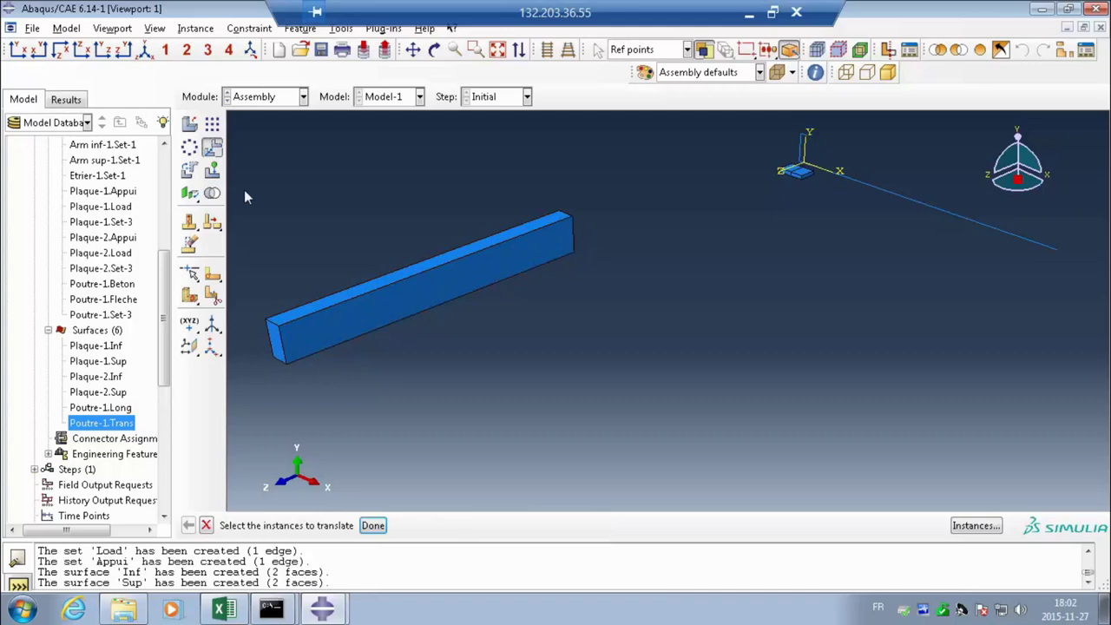
pyautogui.click(346, 326)
pyautogui.middleClick(346, 326)
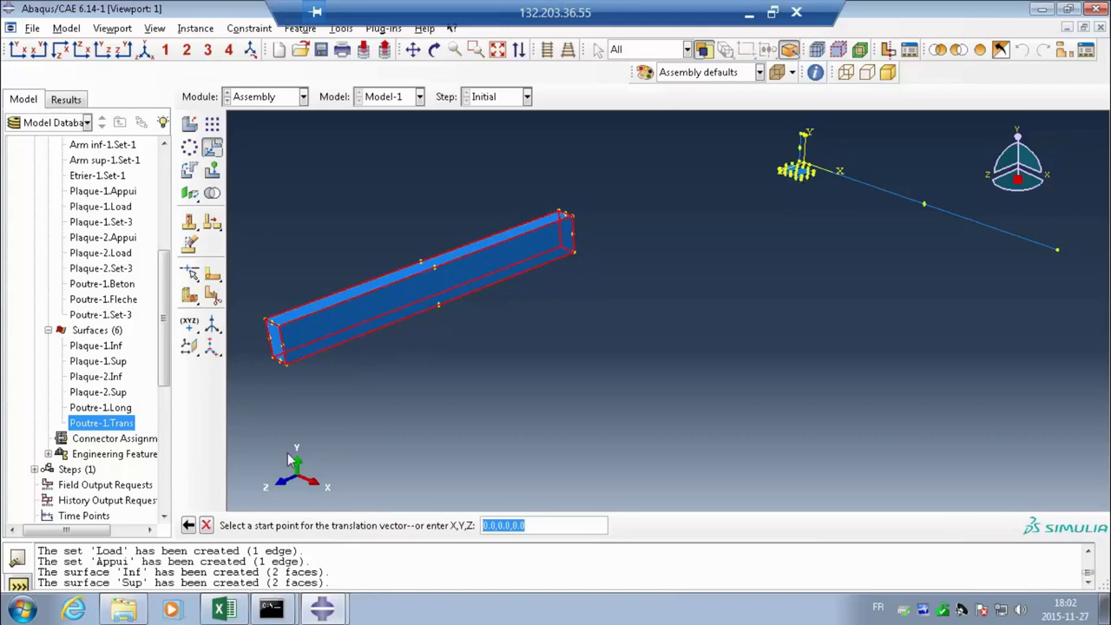
pyautogui.click(573, 254)
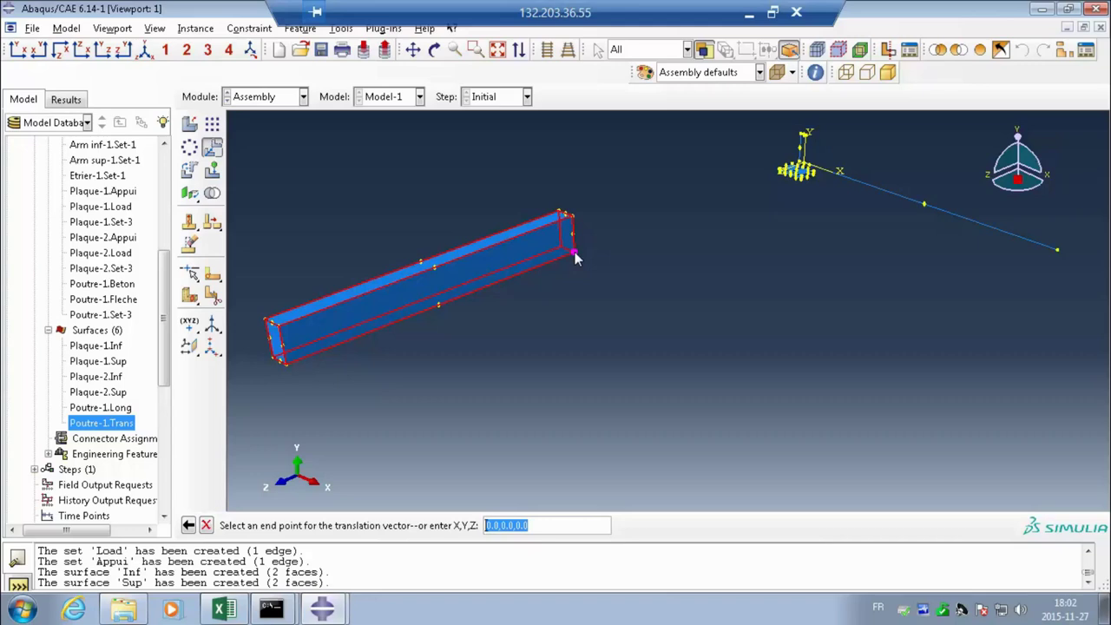
pyautogui.press('Return')
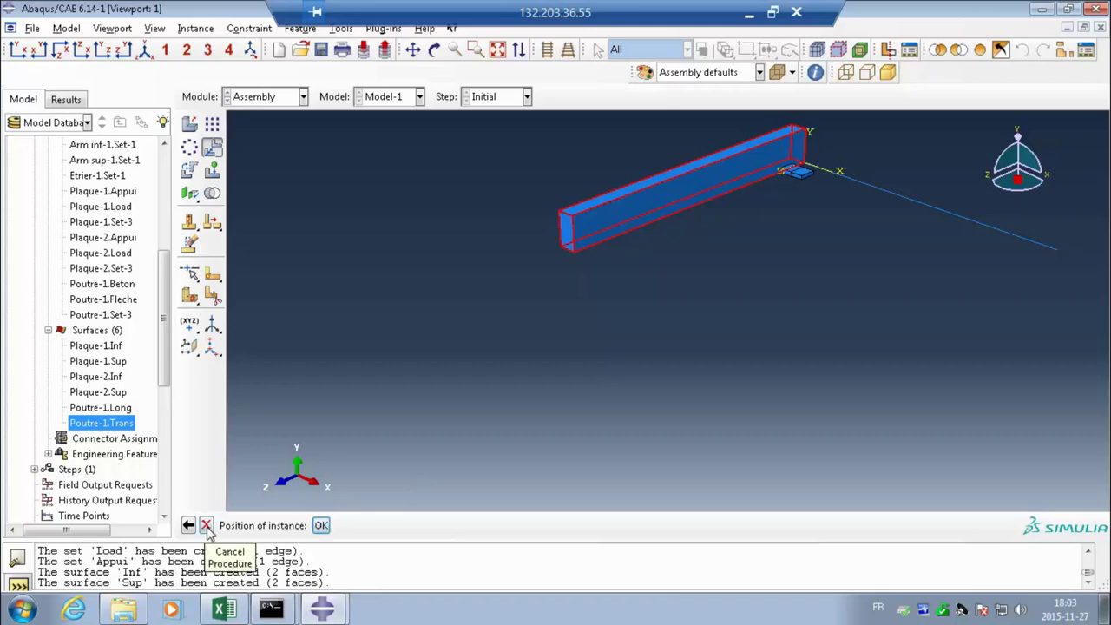
pyautogui.click(321, 525)
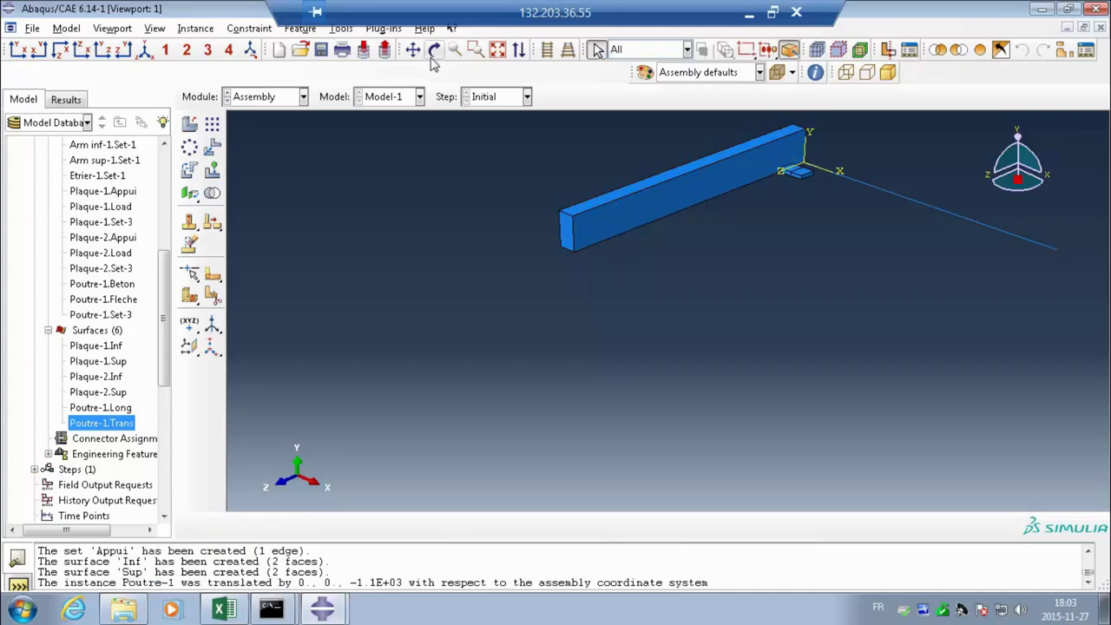
# Step: Fit the assembly in view, collapse its surfaces and sets, and highlight Plaque-1 and Plaque-2 to check their location
pyautogui.click(497, 50)
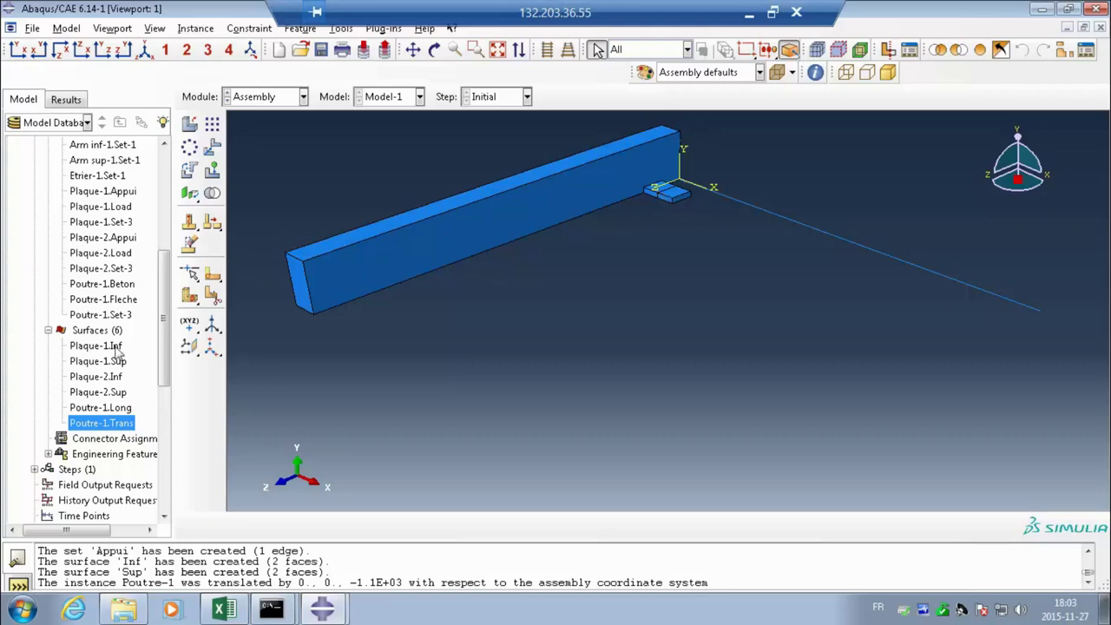
pyautogui.click(47, 330)
pyautogui.scroll(2, 75, 314)
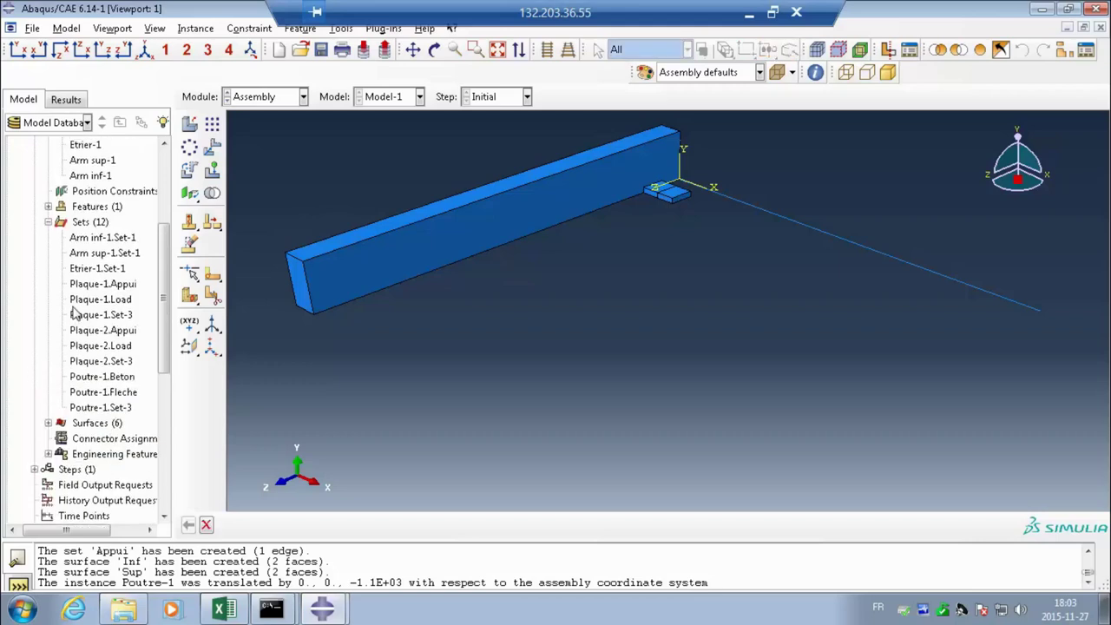
pyautogui.scroll(2, 76, 314)
pyautogui.click(47, 314)
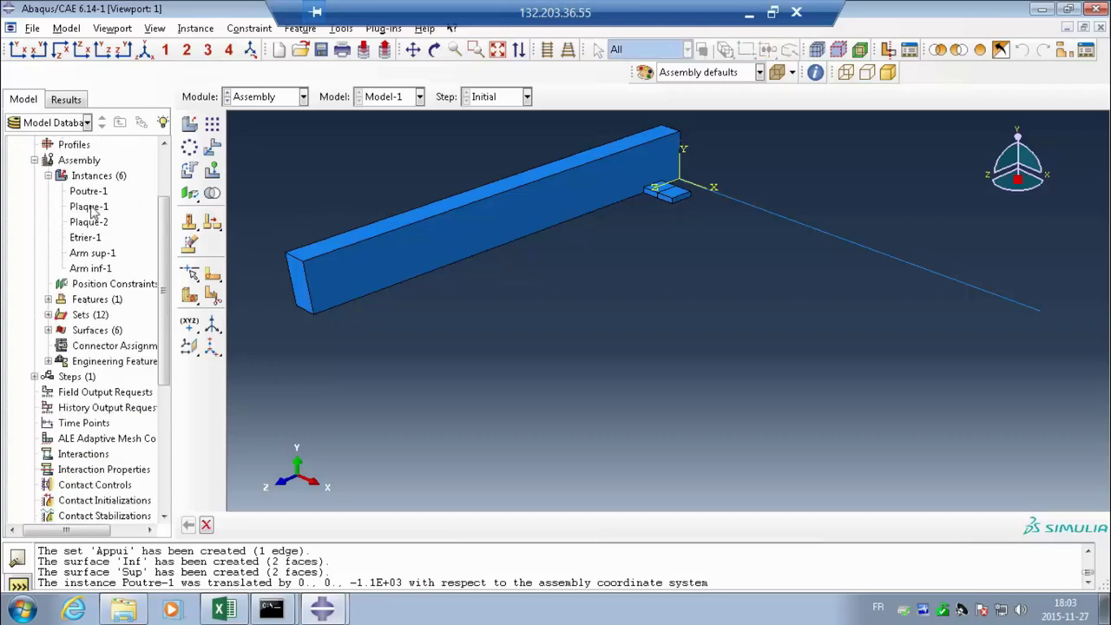
pyautogui.click(92, 208)
pyautogui.click(90, 222)
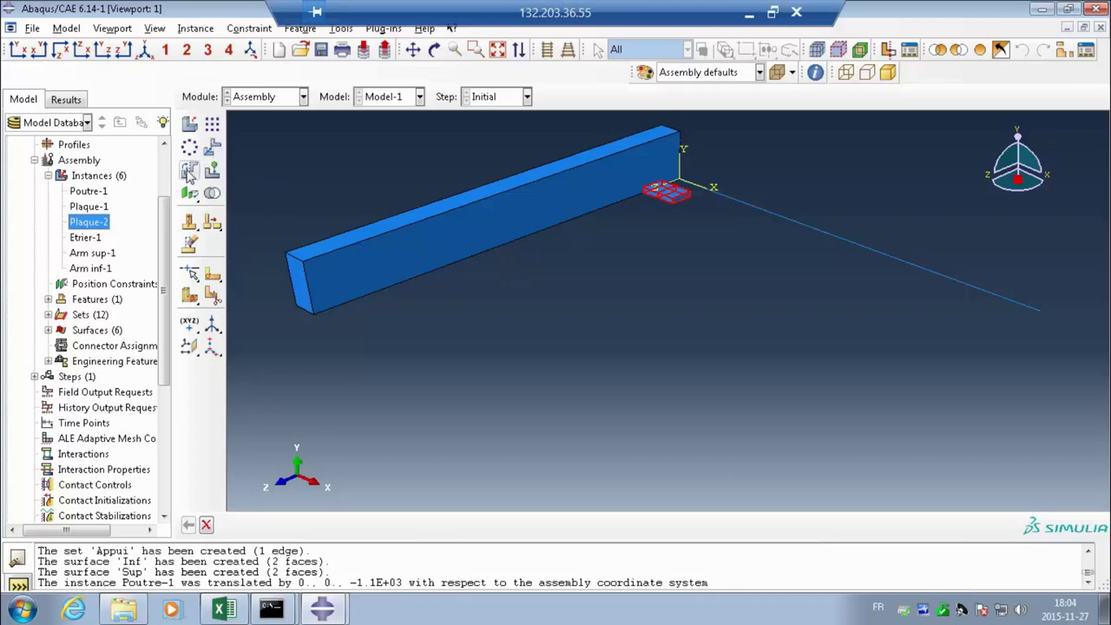
pyautogui.click(189, 172)
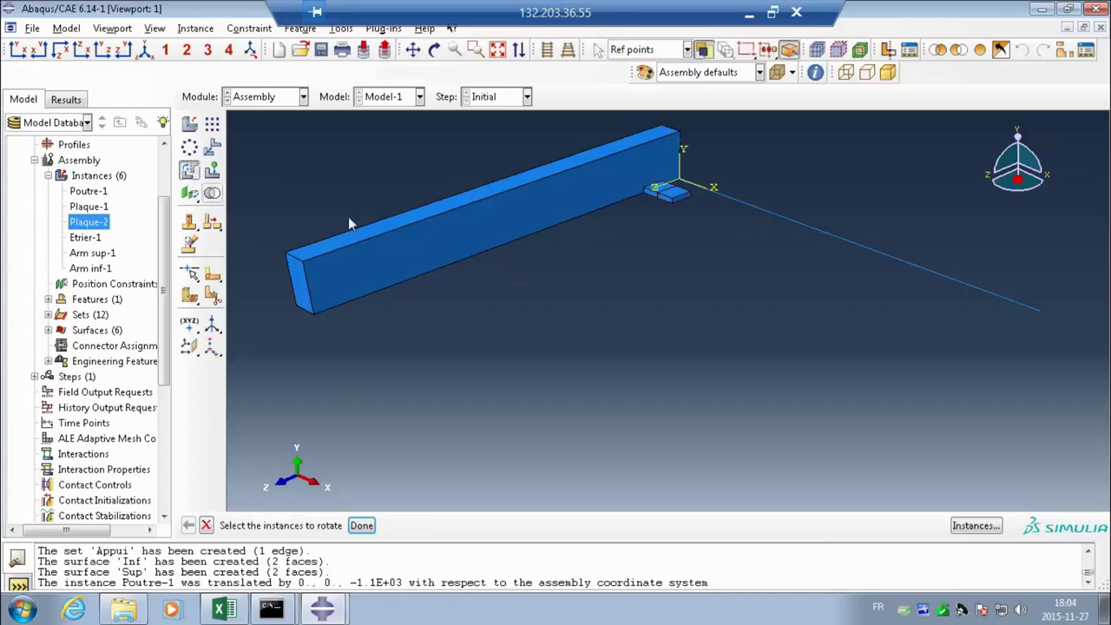
pyautogui.click(666, 192)
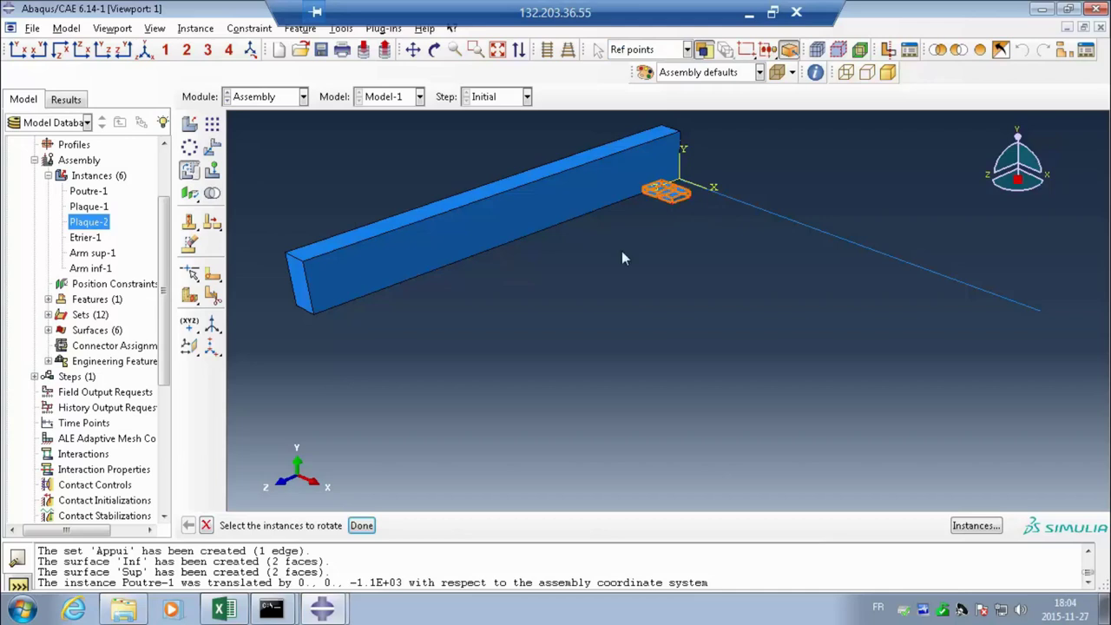
pyautogui.click(361, 526)
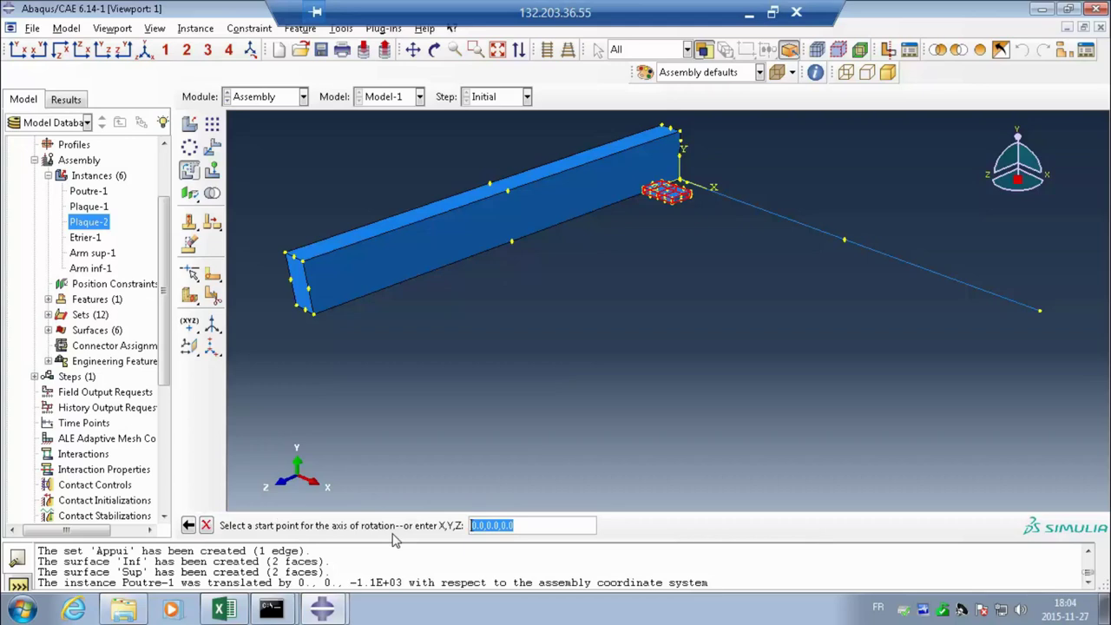
pyautogui.press('Return')
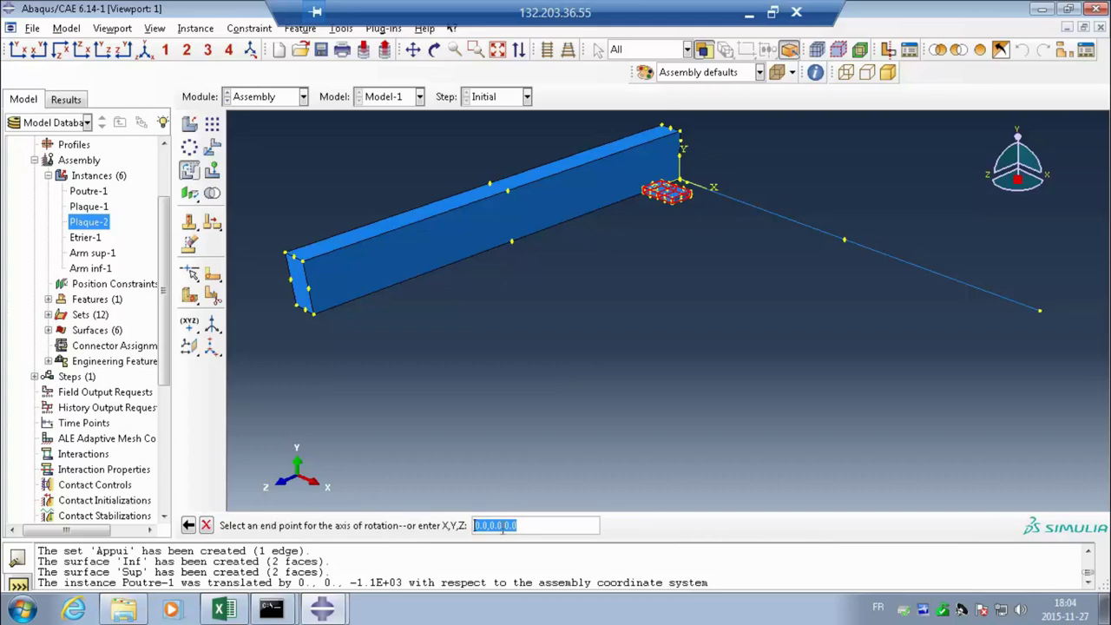
pyautogui.press('Home')
pyautogui.press('End')
pyautogui.press('Left')
pyautogui.press('Left')
pyautogui.press('Left')
pyautogui.write('1')
pyautogui.press('Return')
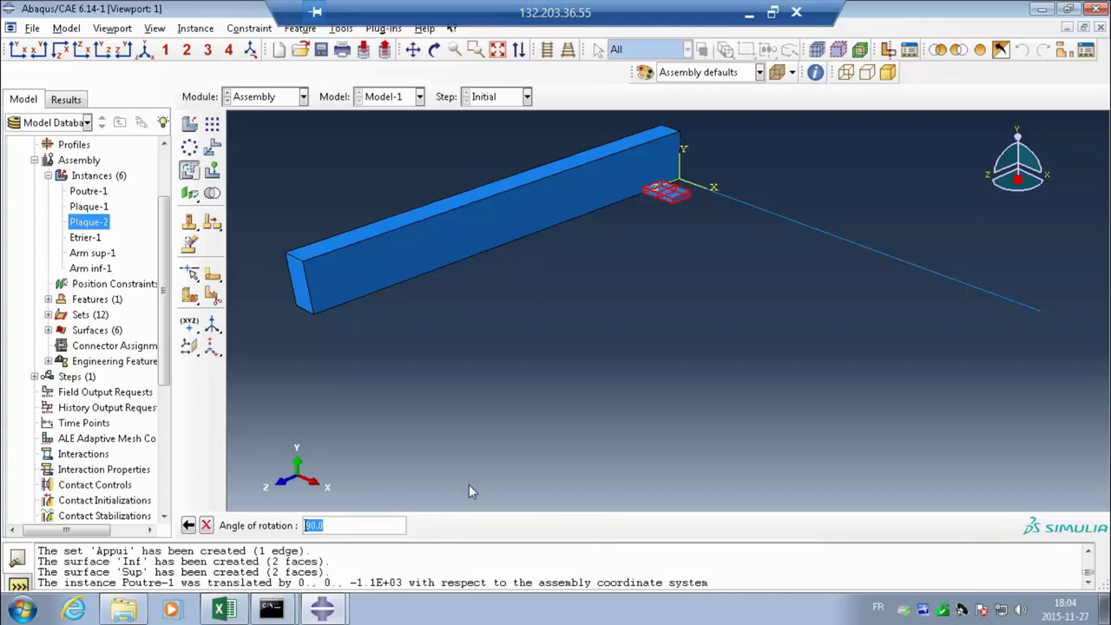
pyautogui.press('Return')
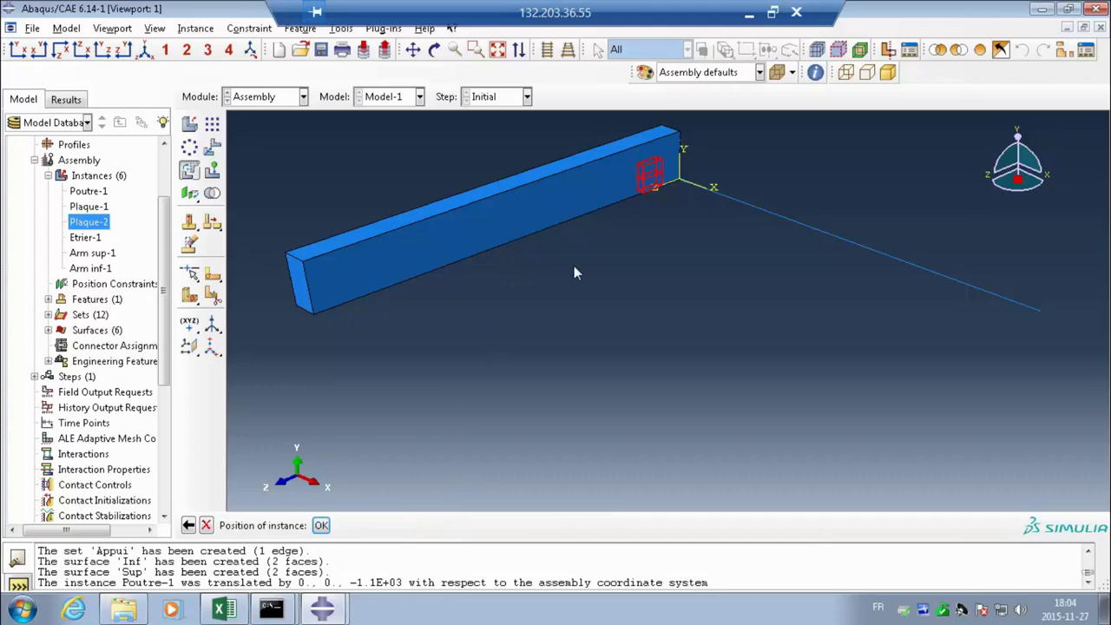
pyautogui.click(208, 526)
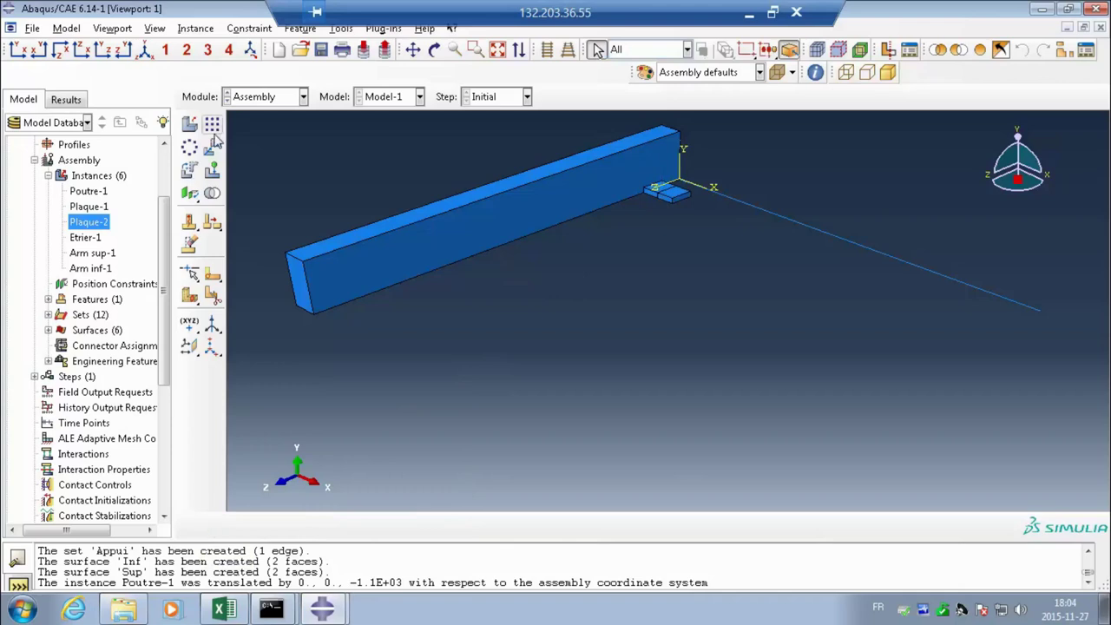
# Step: Rotate both Plaque instances 90 degrees about the Y axis, with the rotation axis running from 0,0,0 to 0,10,0
pyautogui.click(190, 169)
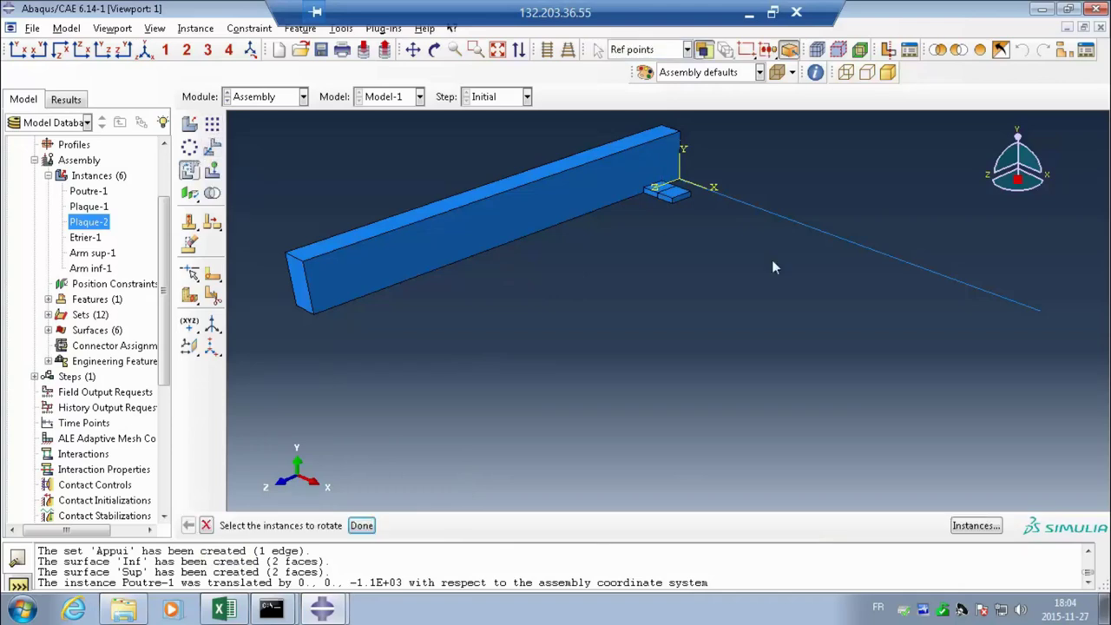
pyautogui.click(668, 211)
pyautogui.middleClick(668, 211)
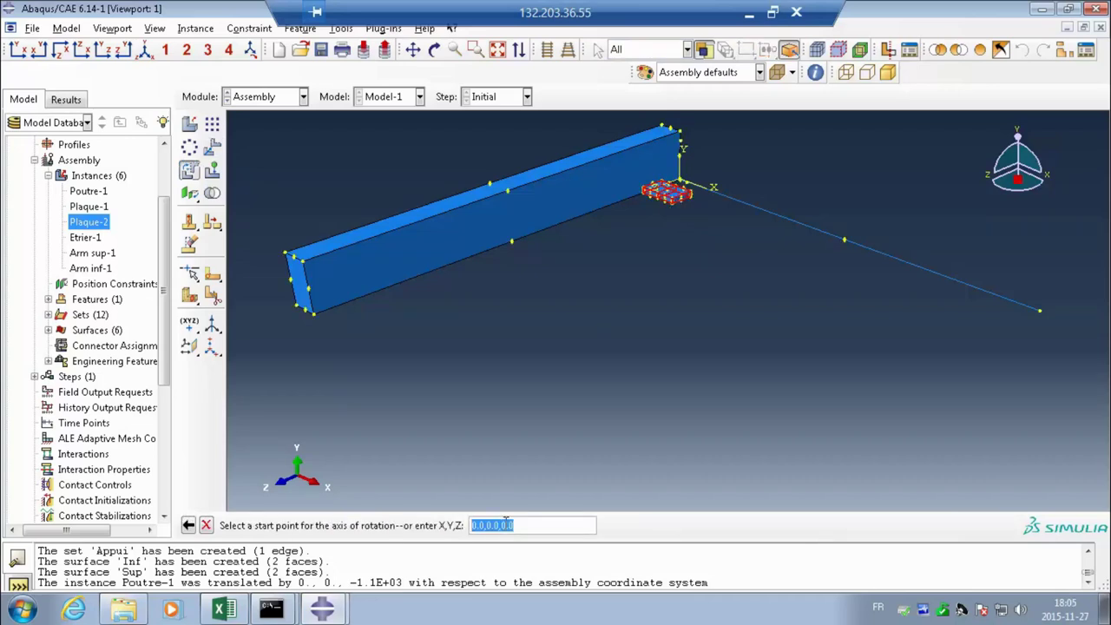
pyautogui.press('Return')
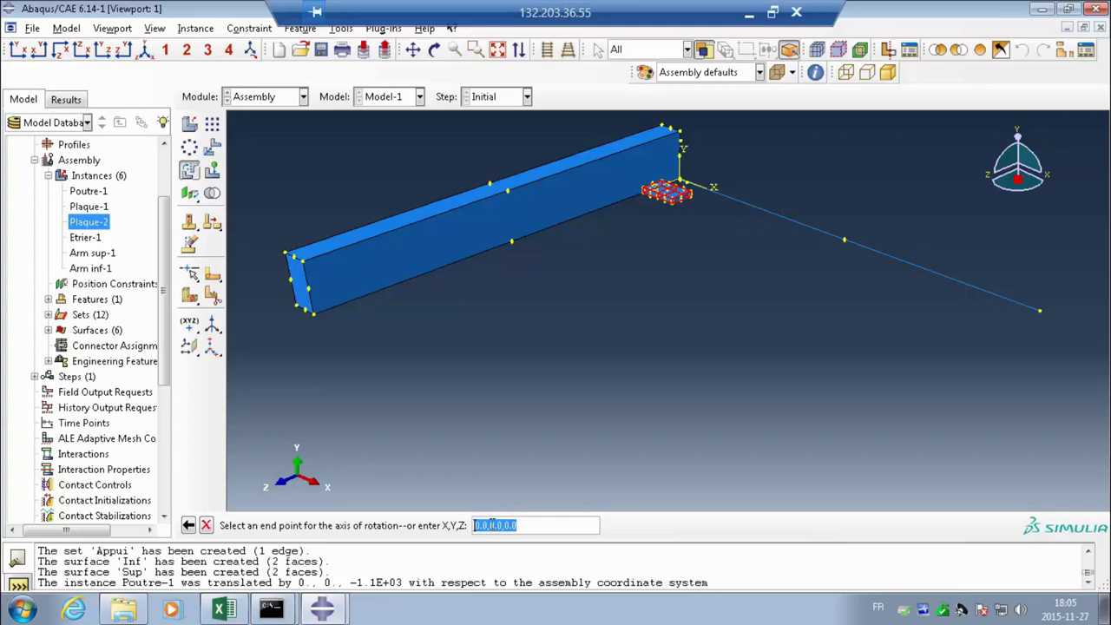
pyautogui.click(491, 525)
pyautogui.write('1')
pyautogui.press('Return')
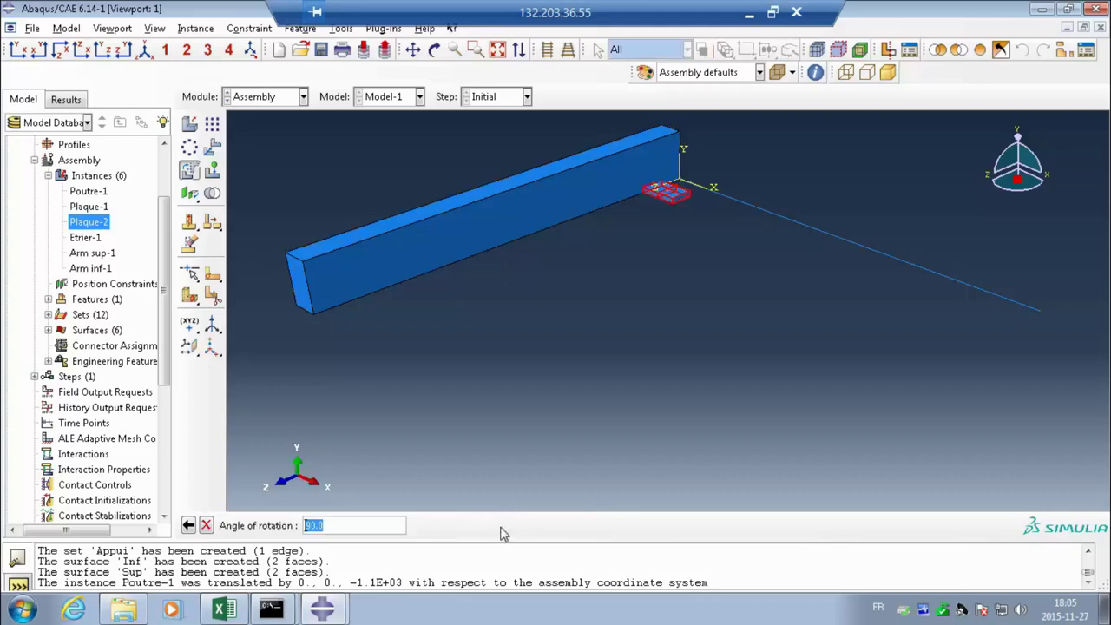
pyautogui.press('Return')
pyautogui.press('Return')
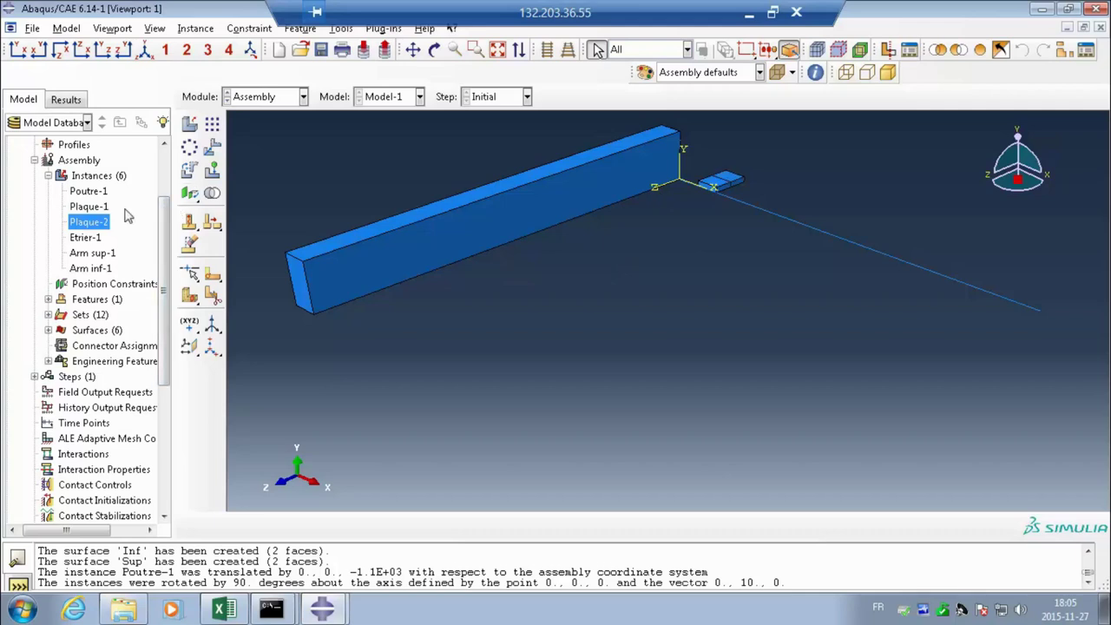
# Step: Start another rotation and select the two Plaque instances for it
pyautogui.click(190, 170)
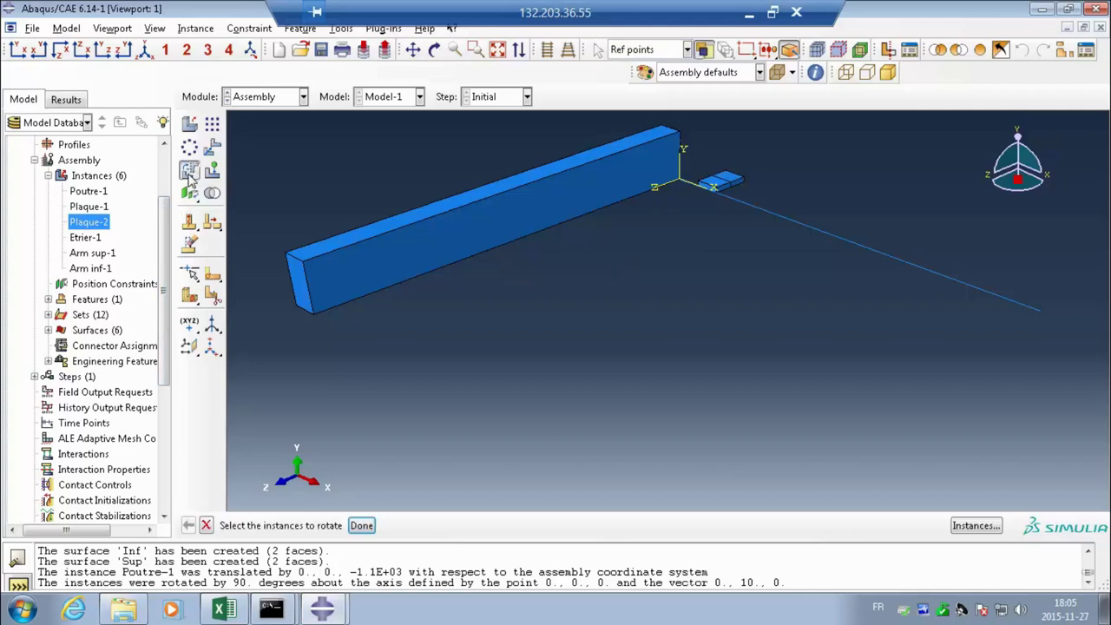
pyautogui.click(720, 187)
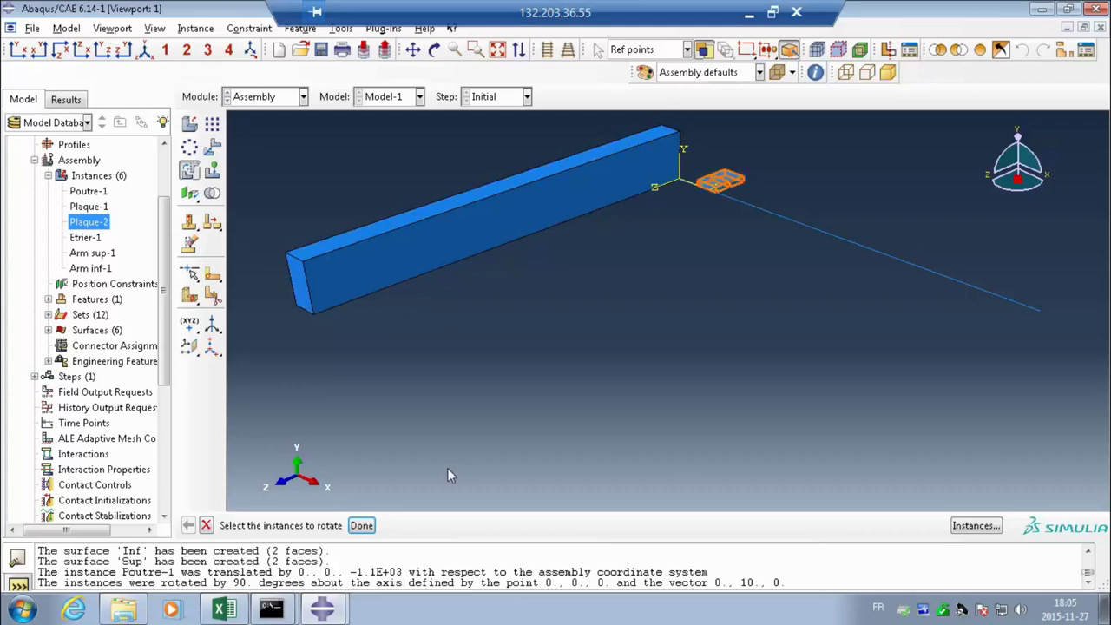
pyautogui.click(361, 525)
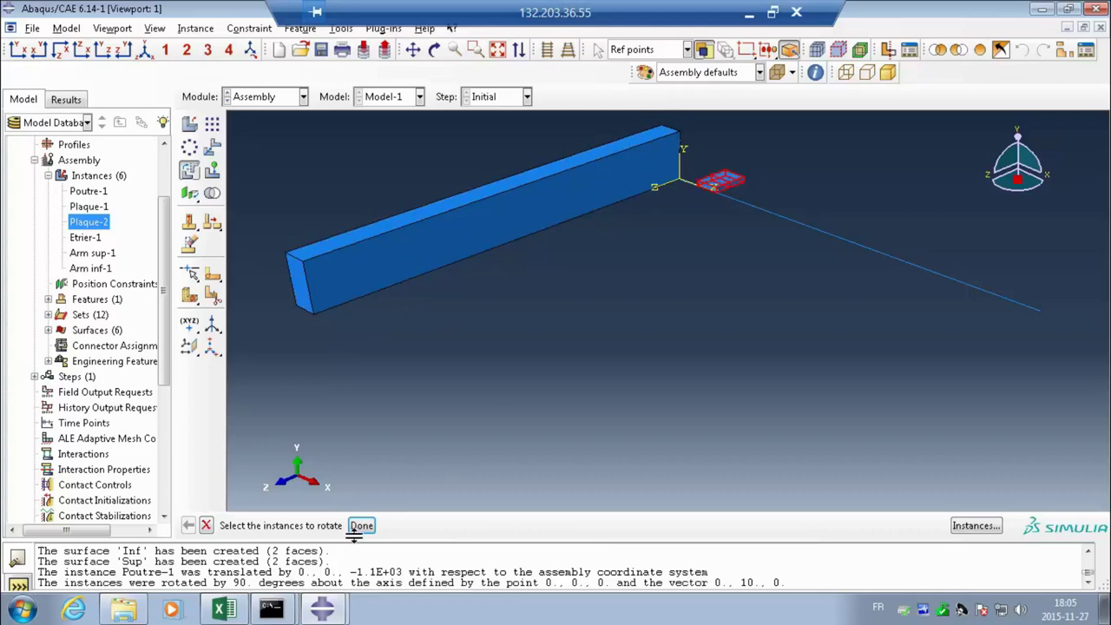
pyautogui.click(731, 196)
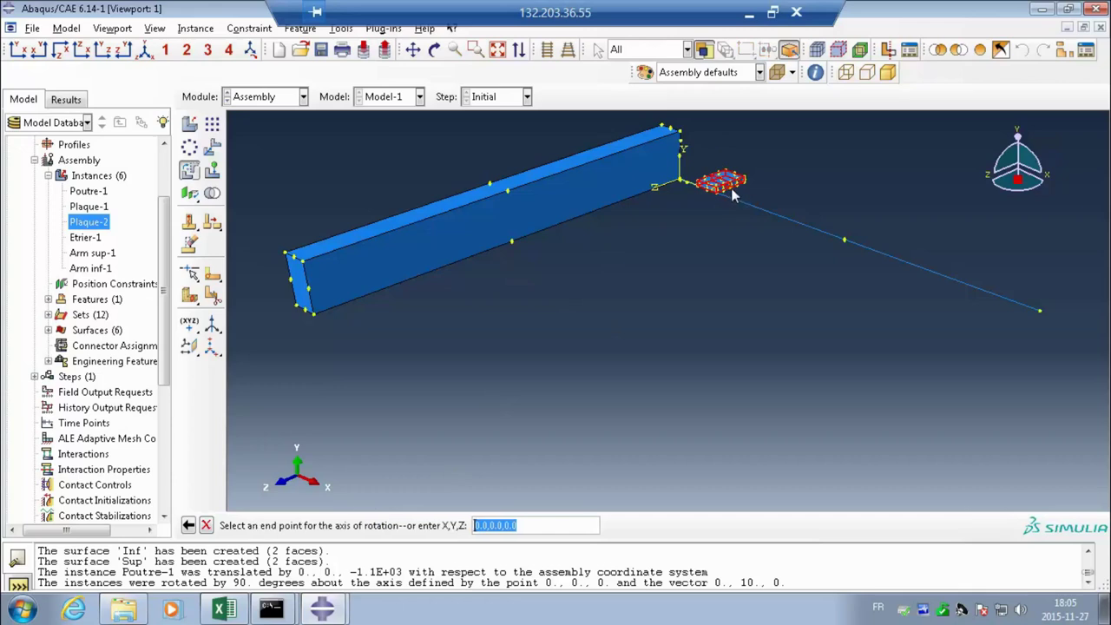
pyautogui.click(680, 135)
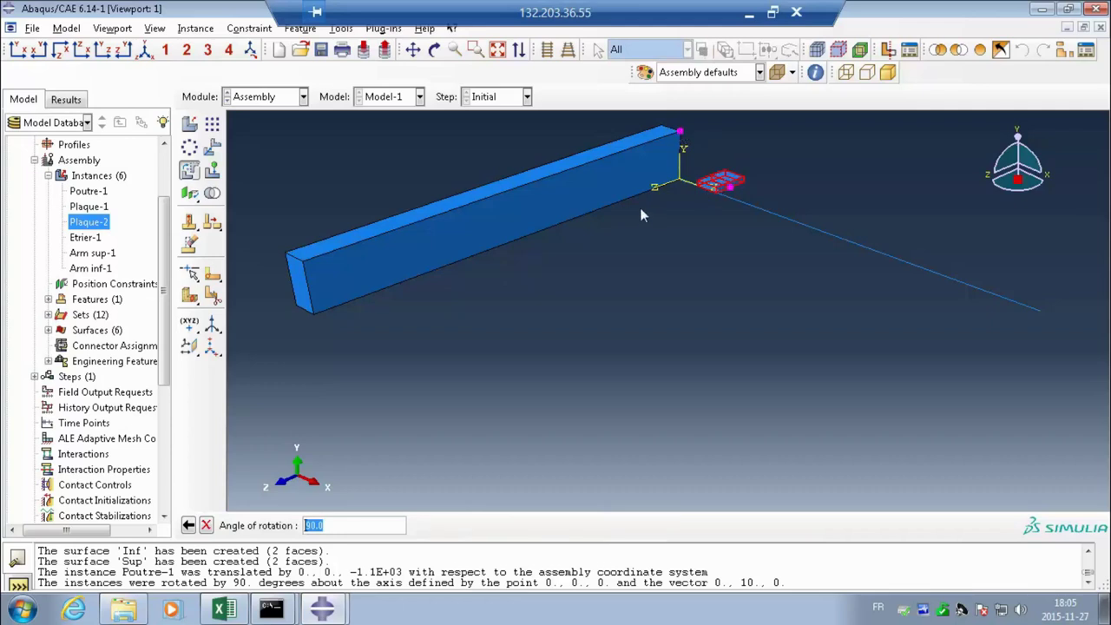
# Step: Translate Plaque-2 from its lower corner to the beam's upper corner at the origin end, placing the plate on top of the beam
pyautogui.click(212, 145)
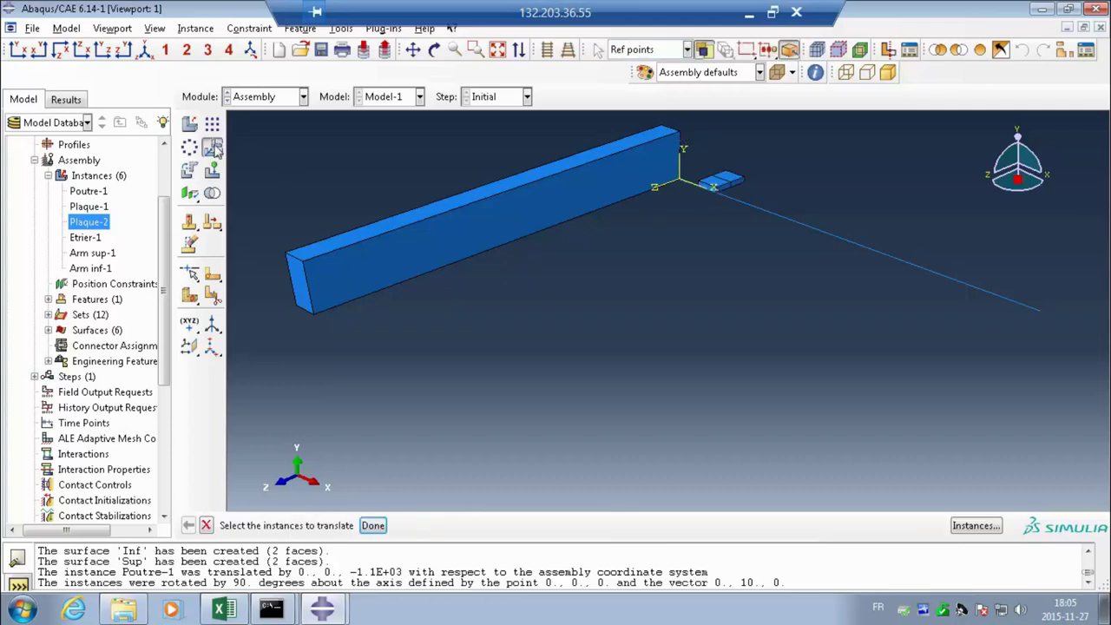
pyautogui.click(722, 182)
pyautogui.middleClick(649, 228)
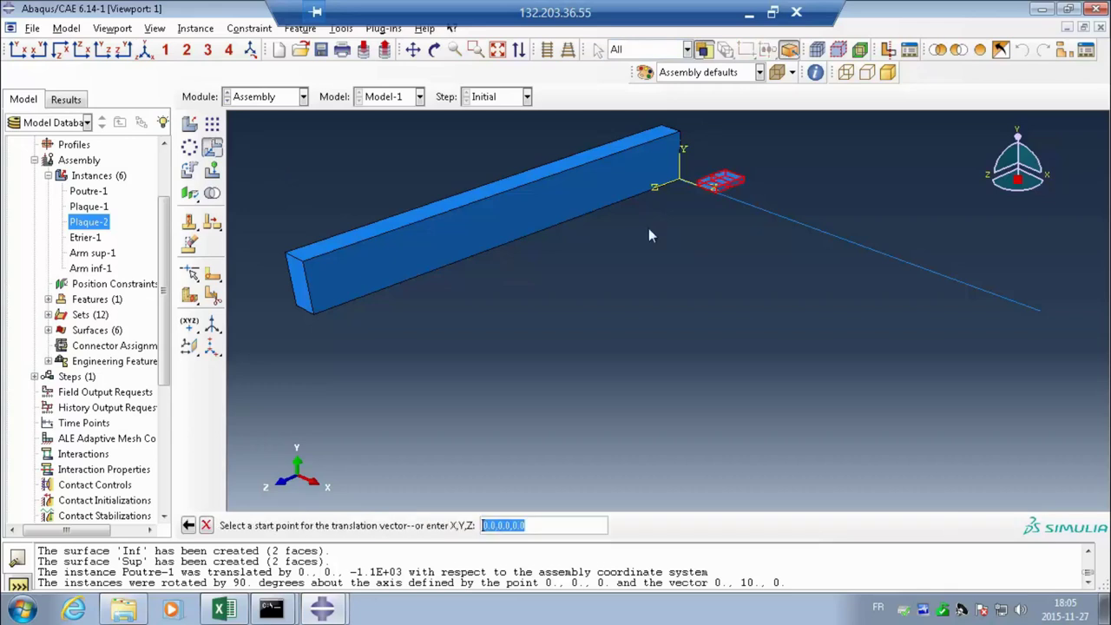
pyautogui.click(731, 196)
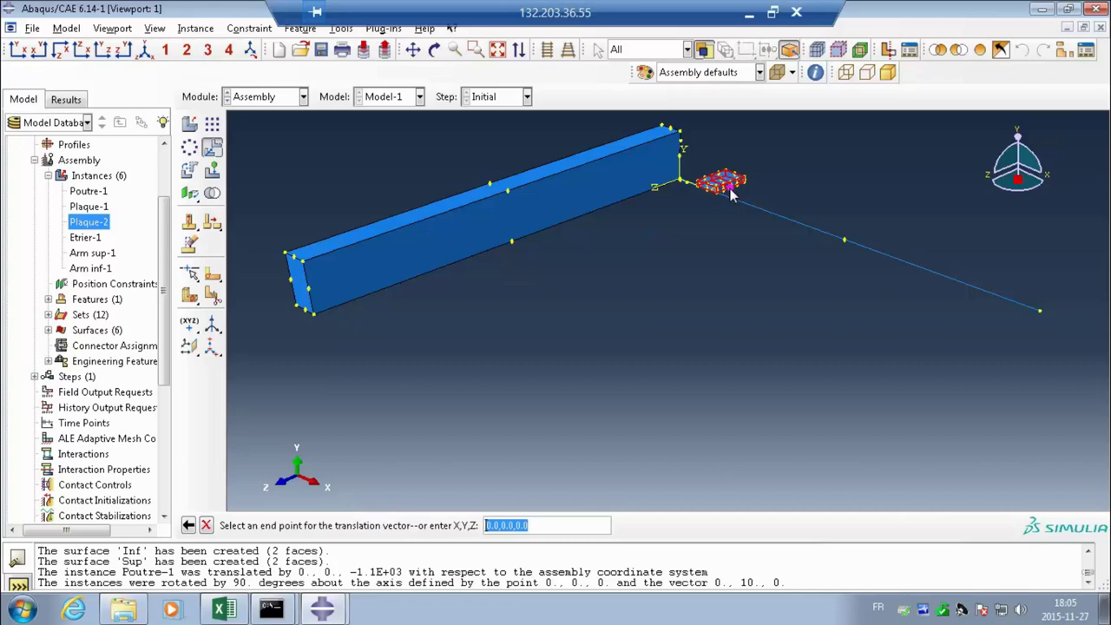
pyautogui.click(679, 132)
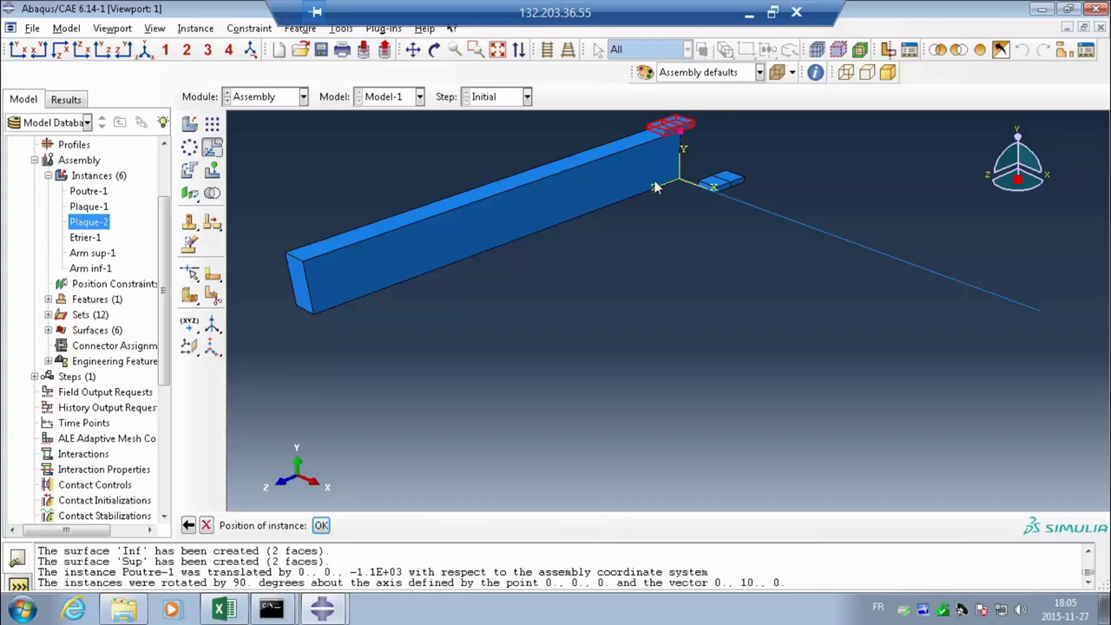
pyautogui.click(320, 526)
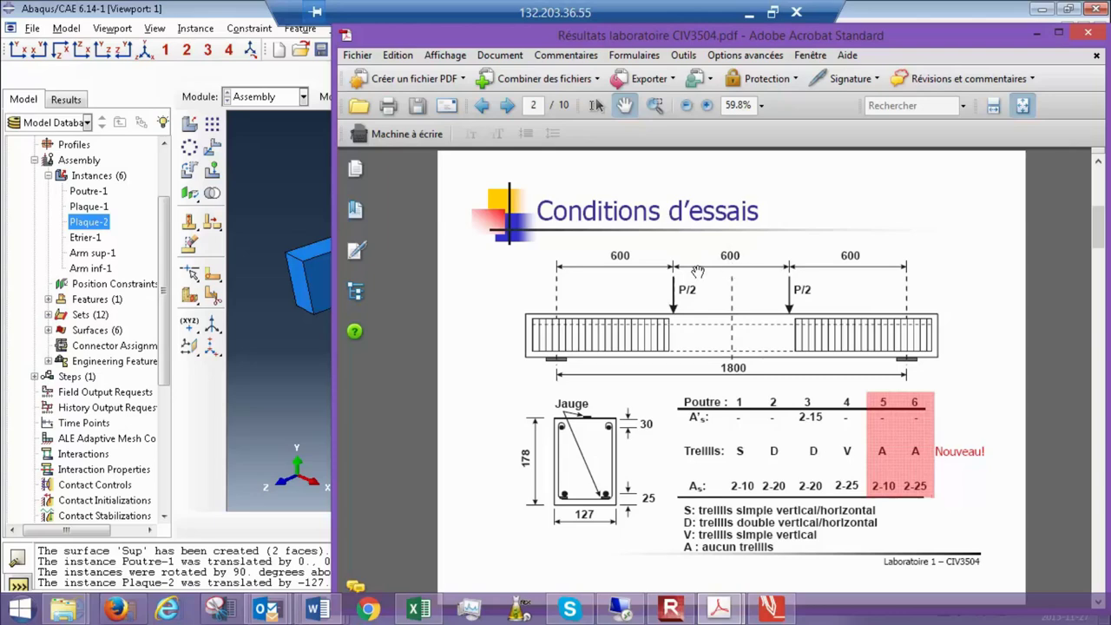
# Step: Return from the test-conditions PDF to Abaqus/CAE and translate the upper plate along the beam by the vector 0,0,300
pyautogui.click(1036, 33)
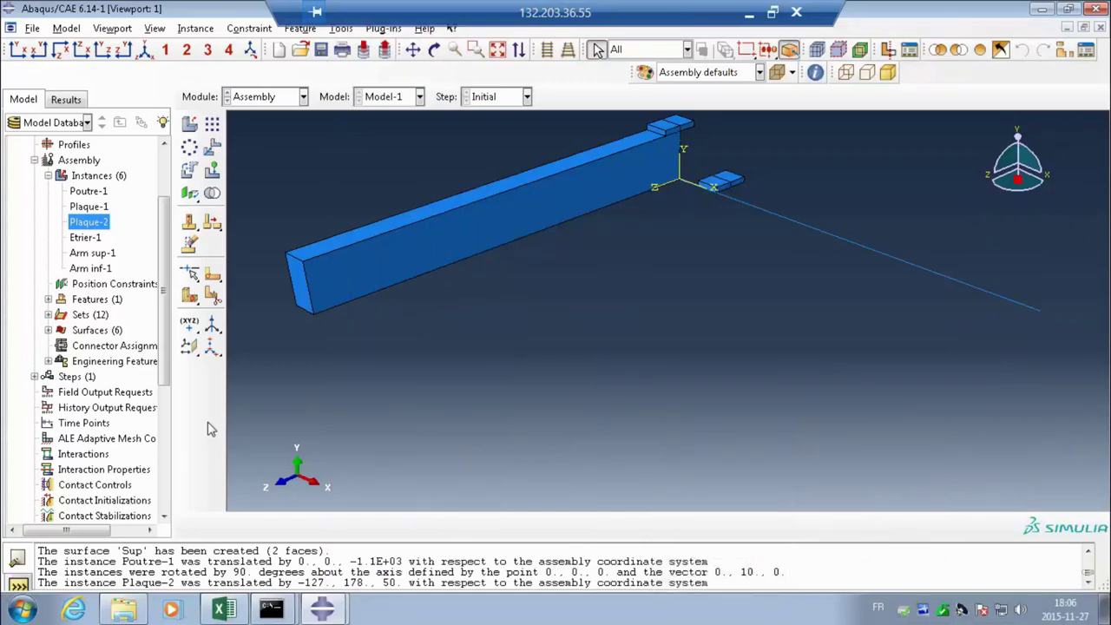
pyautogui.click(212, 148)
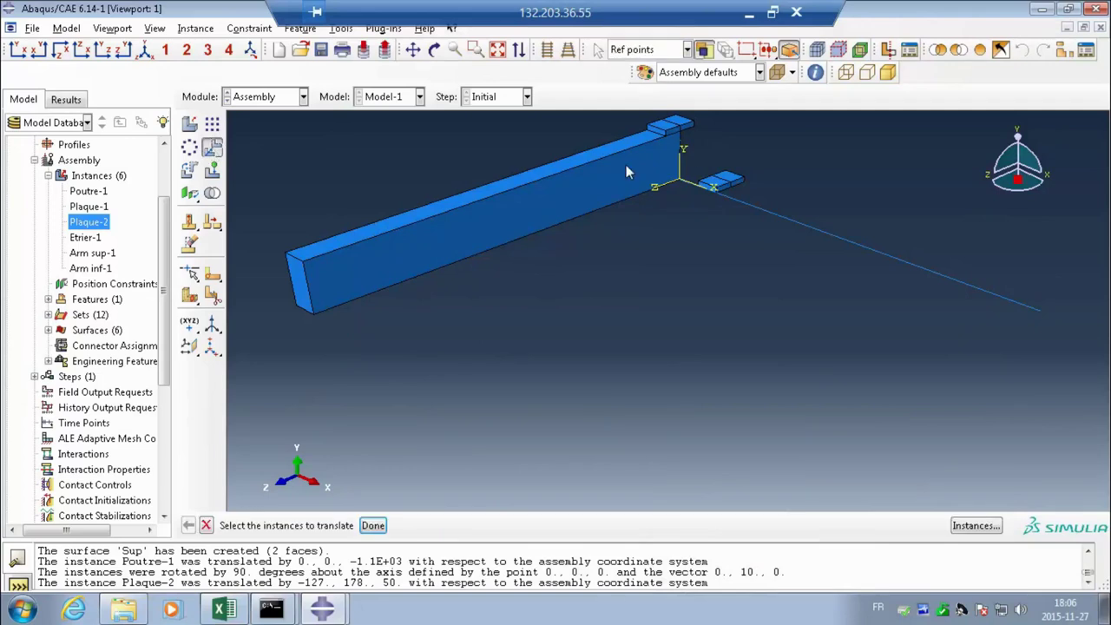
pyautogui.click(676, 123)
pyautogui.middleClick(675, 126)
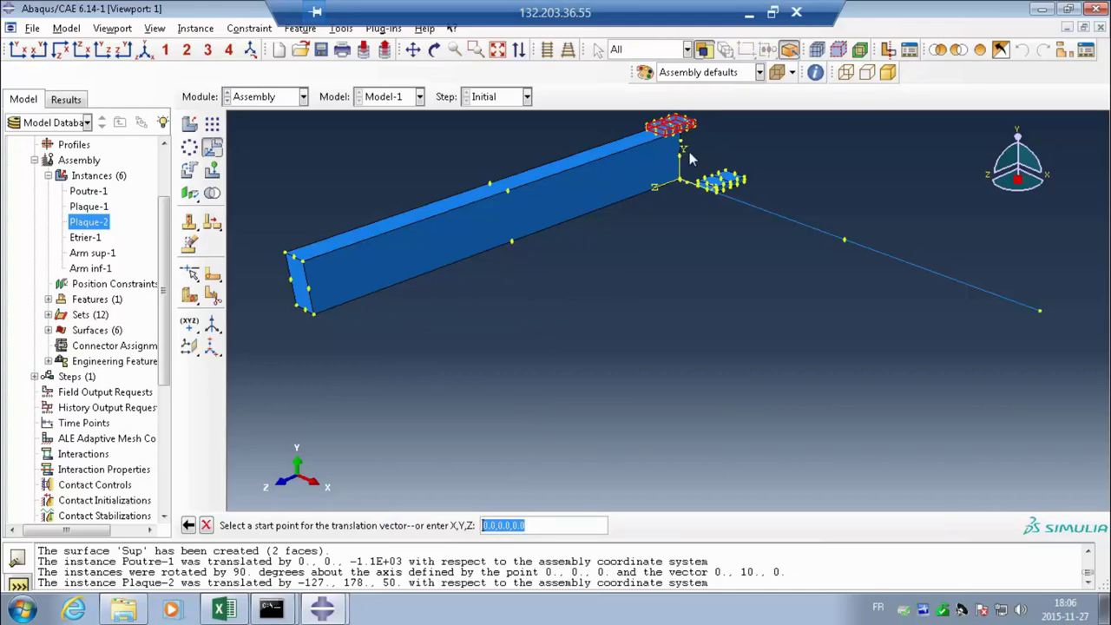
pyautogui.press('Return')
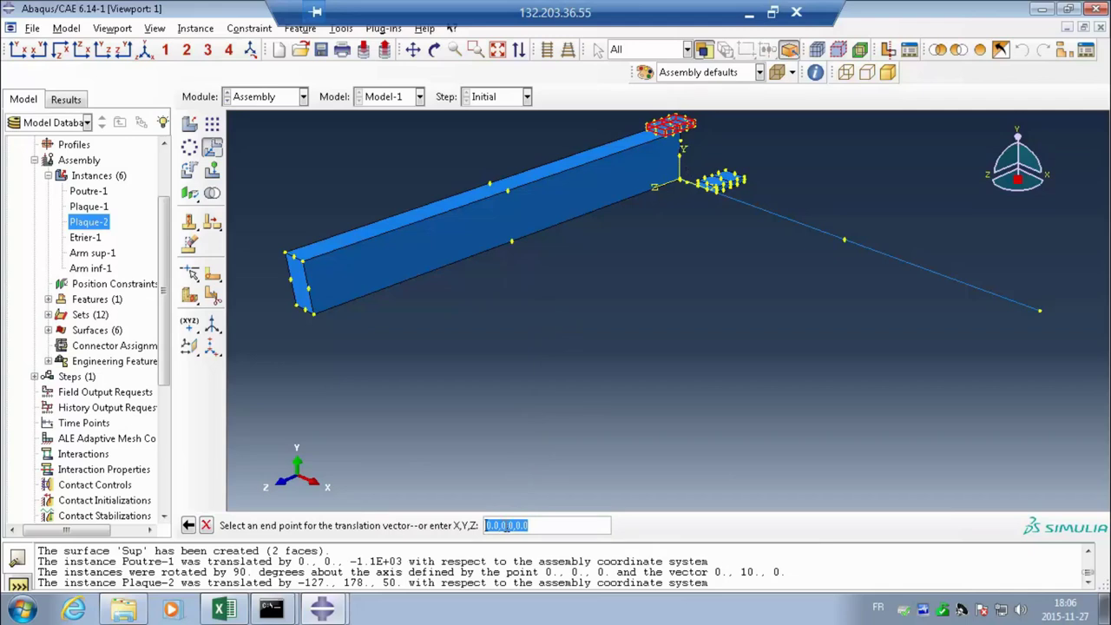
pyautogui.click(512, 525)
pyautogui.write('30')
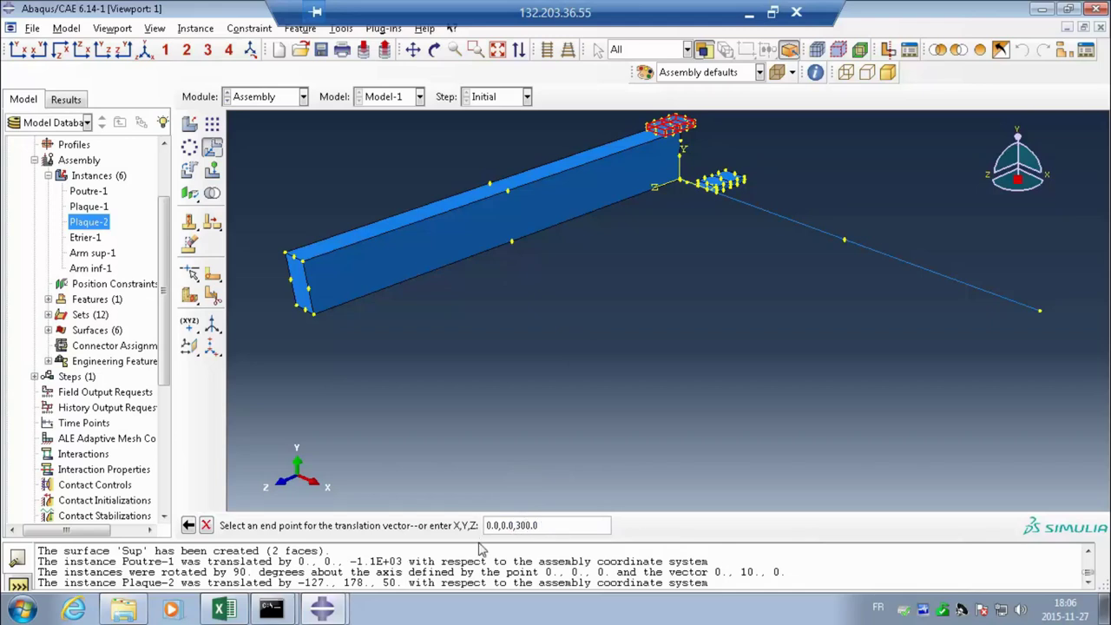
pyautogui.press('Return')
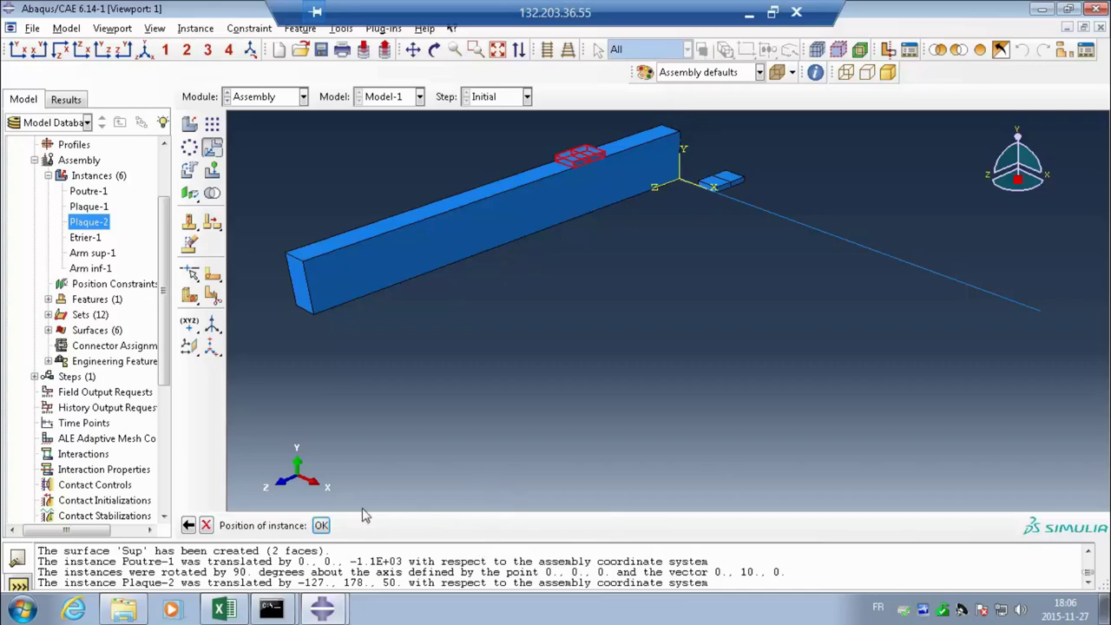
pyautogui.click(321, 526)
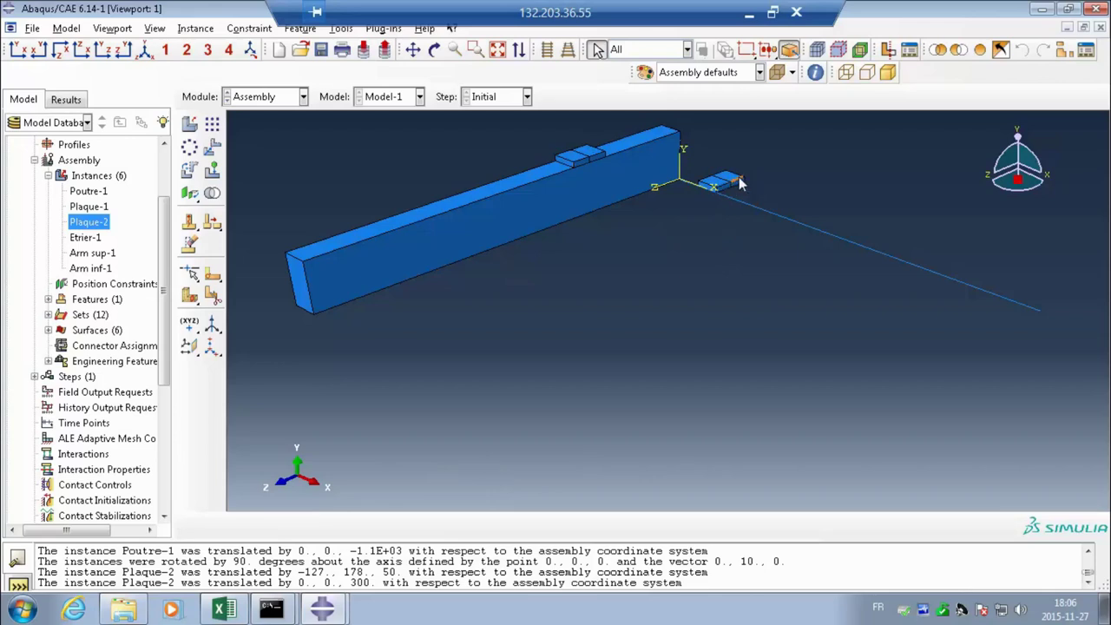
# Step: Translate Plaque-1 from its upper corner to the beam's lower corner at the origin, placing the plate under the beam
pyautogui.click(213, 148)
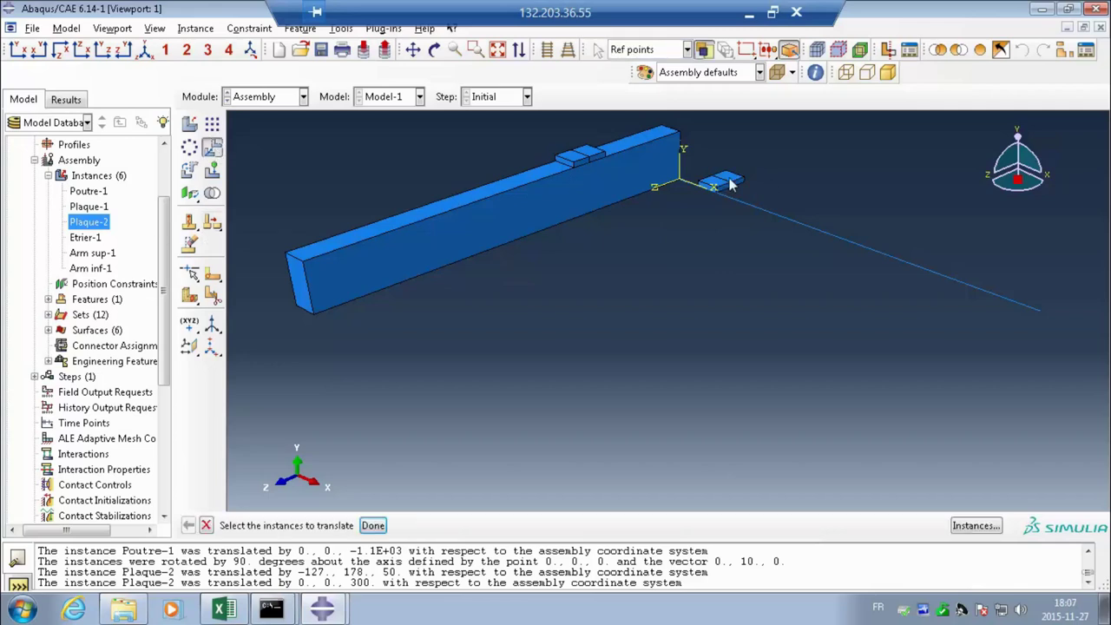
pyautogui.click(755, 184)
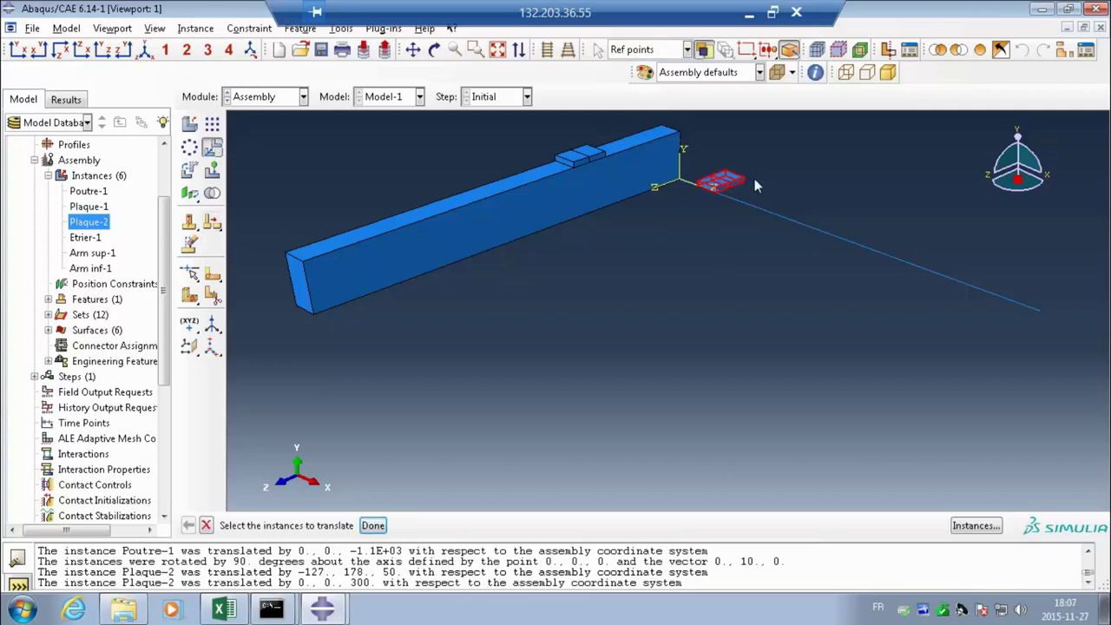
pyautogui.middleClick(701, 227)
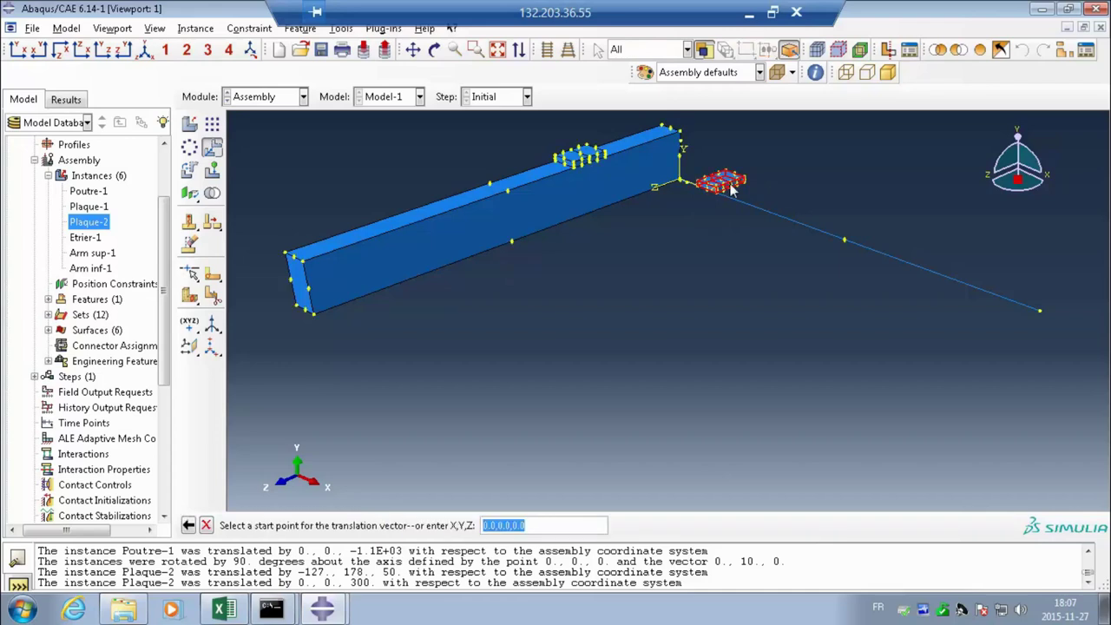
pyautogui.middleClick(731, 189)
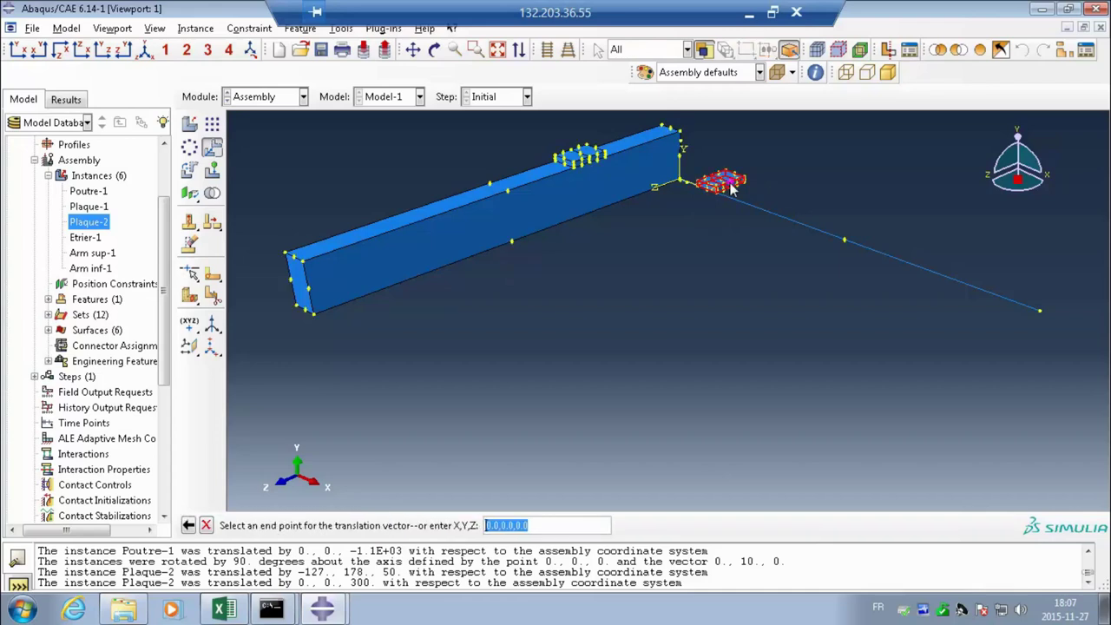
pyautogui.click(680, 183)
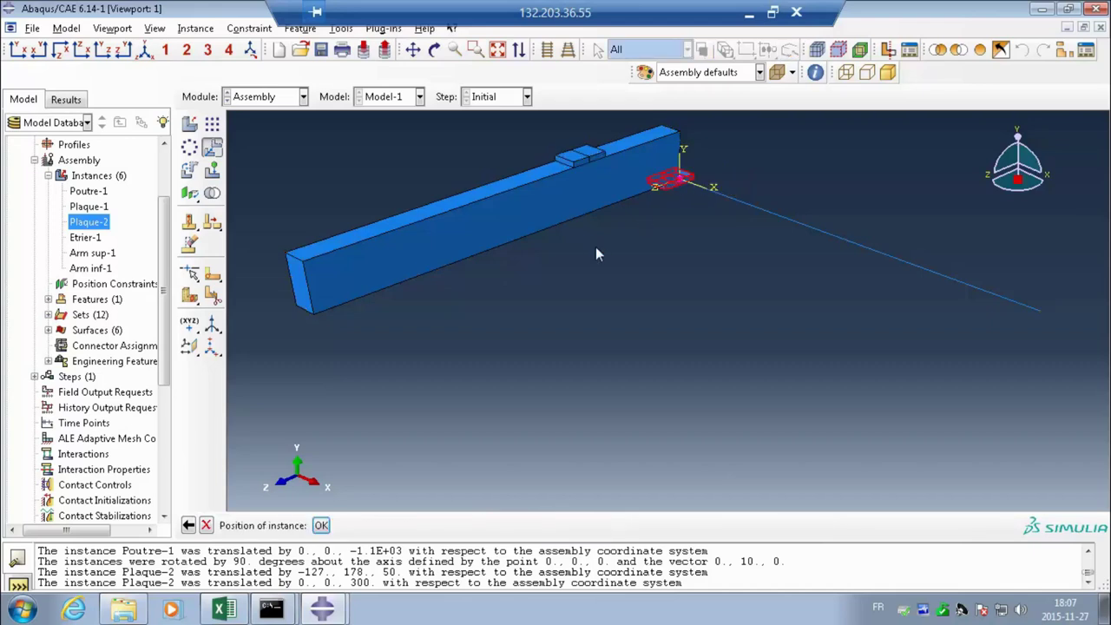
pyautogui.middleClick(501, 343)
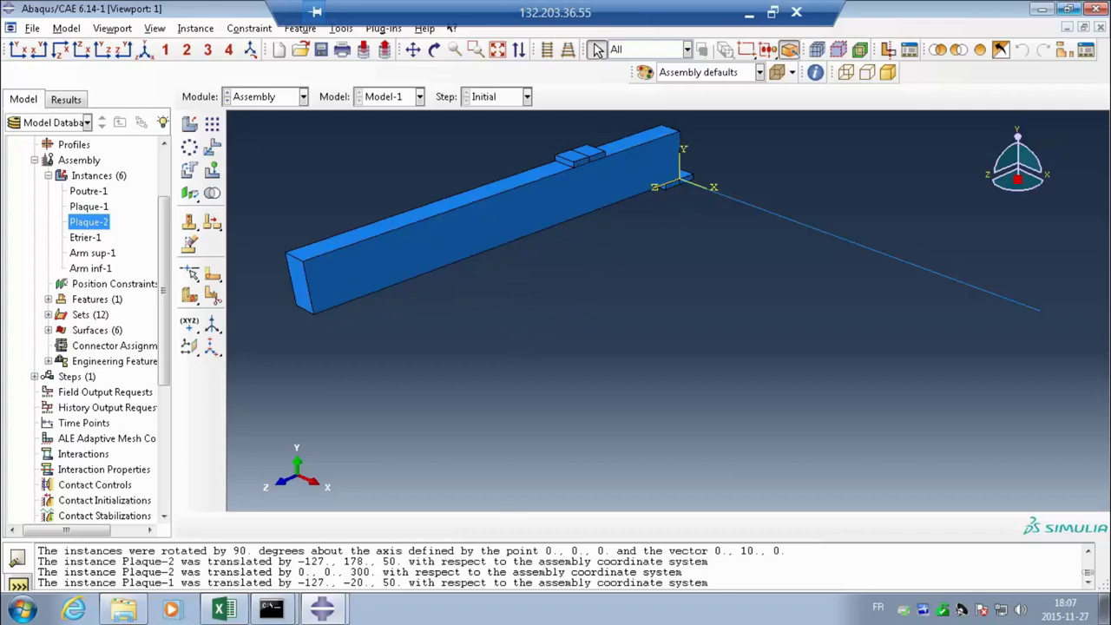
# Step: Consult the support spacing in the test-conditions PDF and translate the lower plate along the beam by the vector 0,0,900
pyautogui.hotkey('alt', 'Tab')
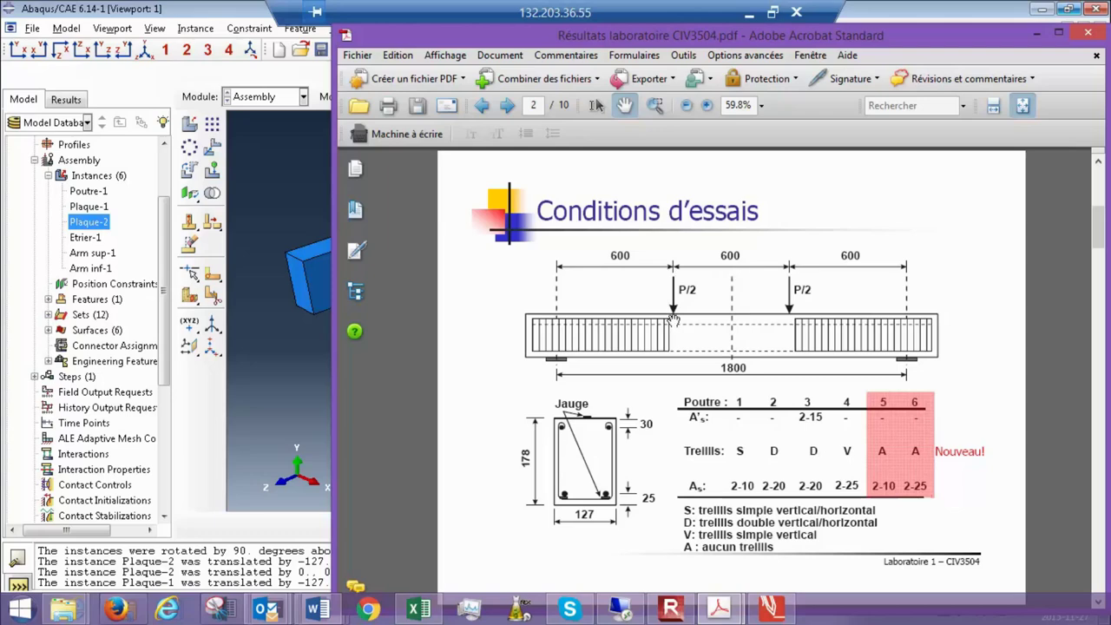
pyautogui.click(295, 358)
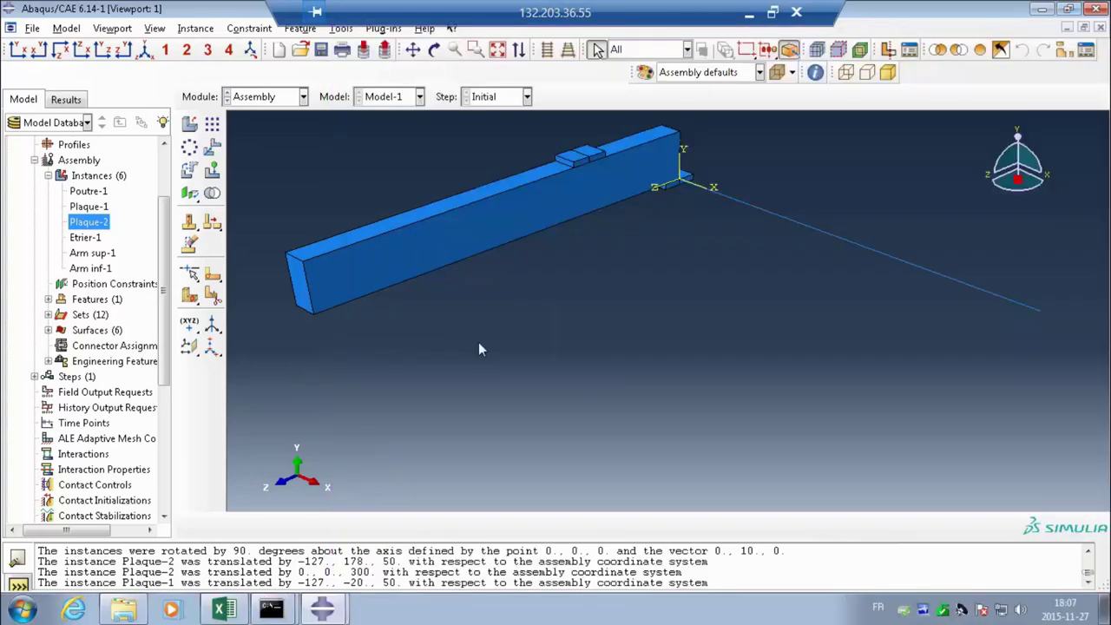
pyautogui.click(212, 149)
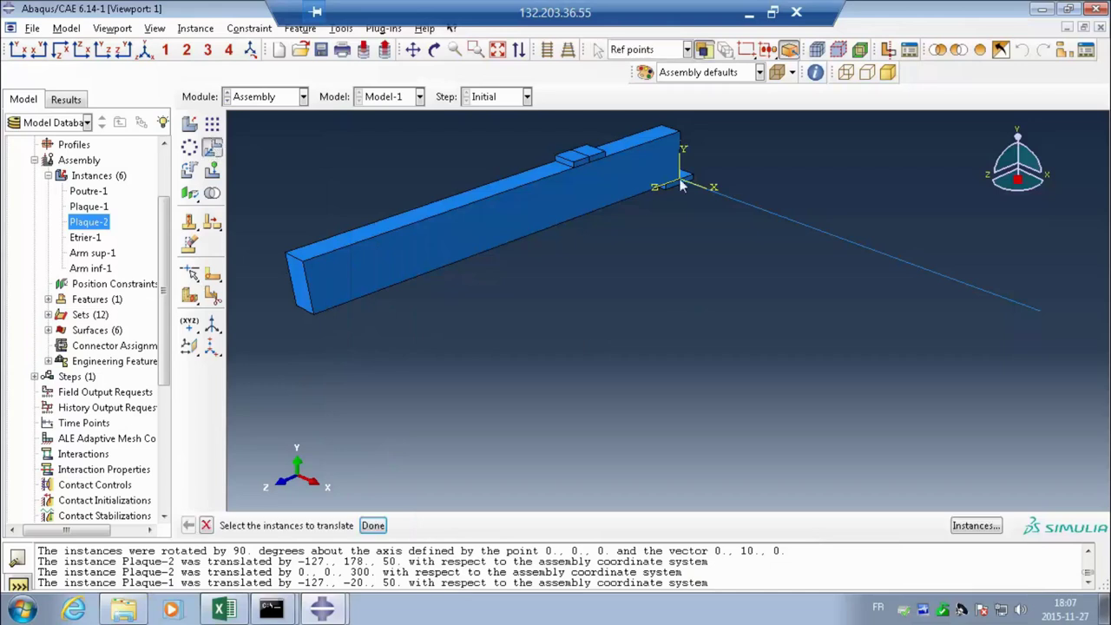
pyautogui.middleClick(617, 243)
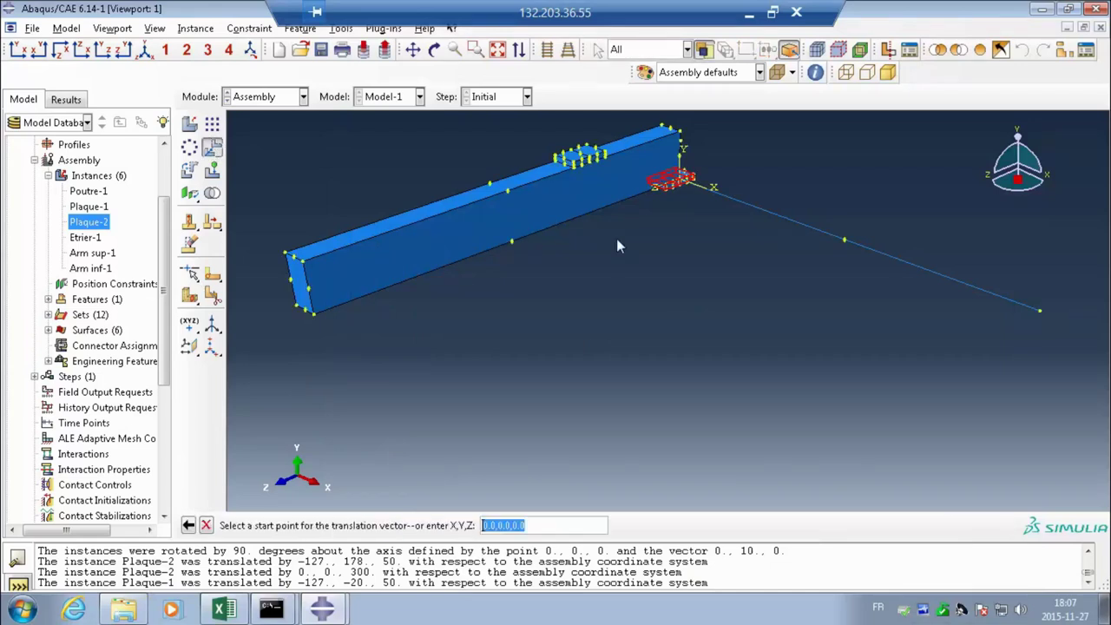
pyautogui.middleClick(617, 243)
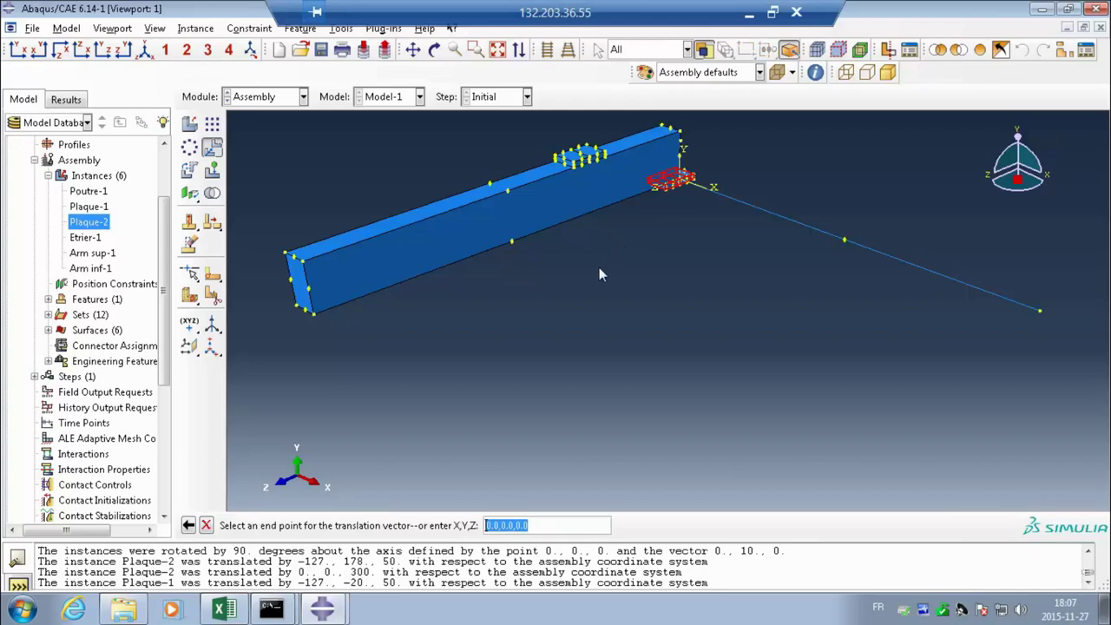
pyautogui.click(510, 528)
pyautogui.write('90')
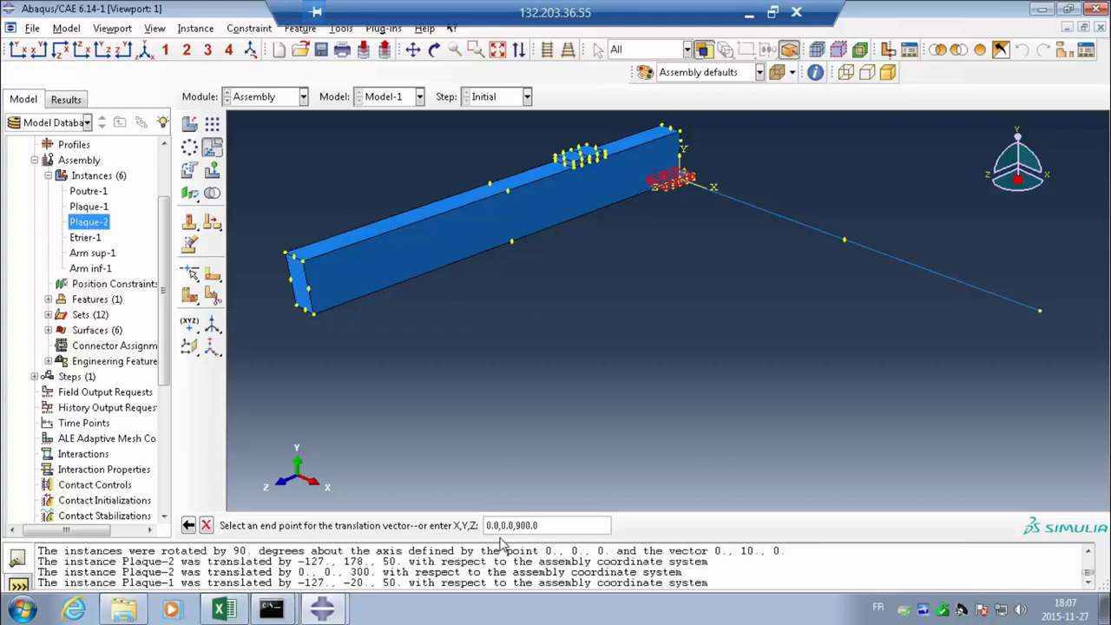
pyautogui.press('Return')
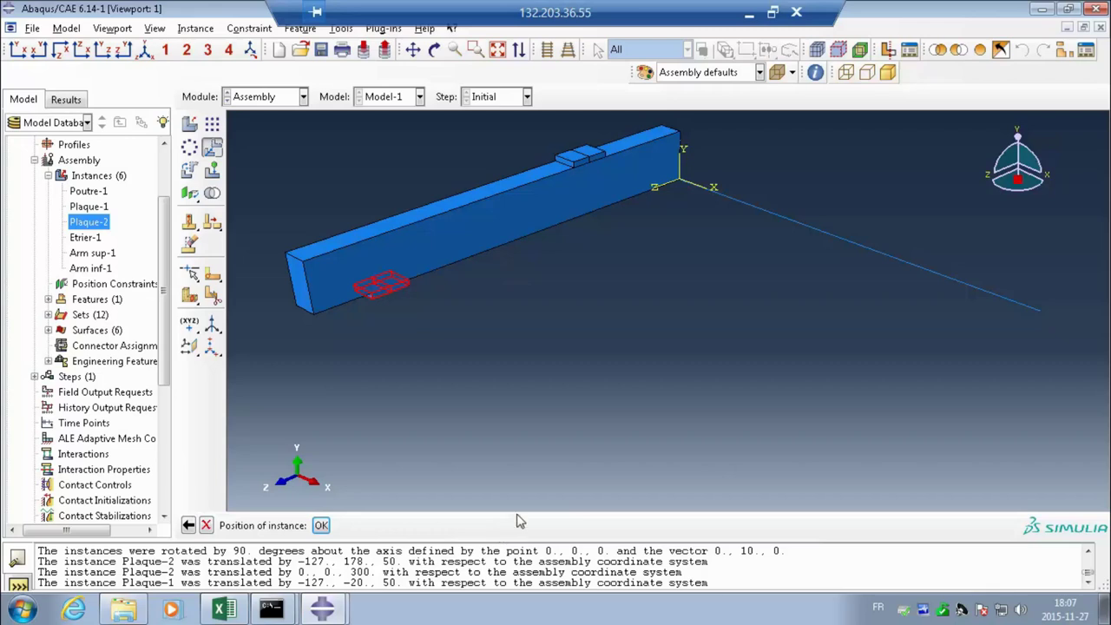
pyautogui.click(320, 525)
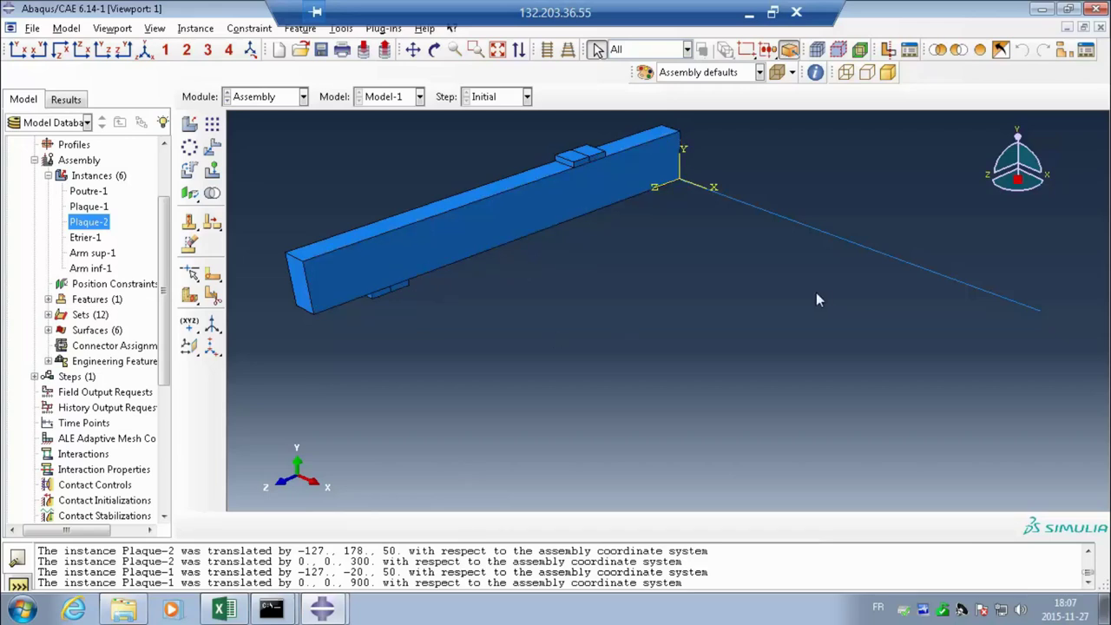
# Step: Examine the plates' alignment with the beam in the XY view using parallel projection, and restore the isometric perspective view
pyautogui.click(20, 51)
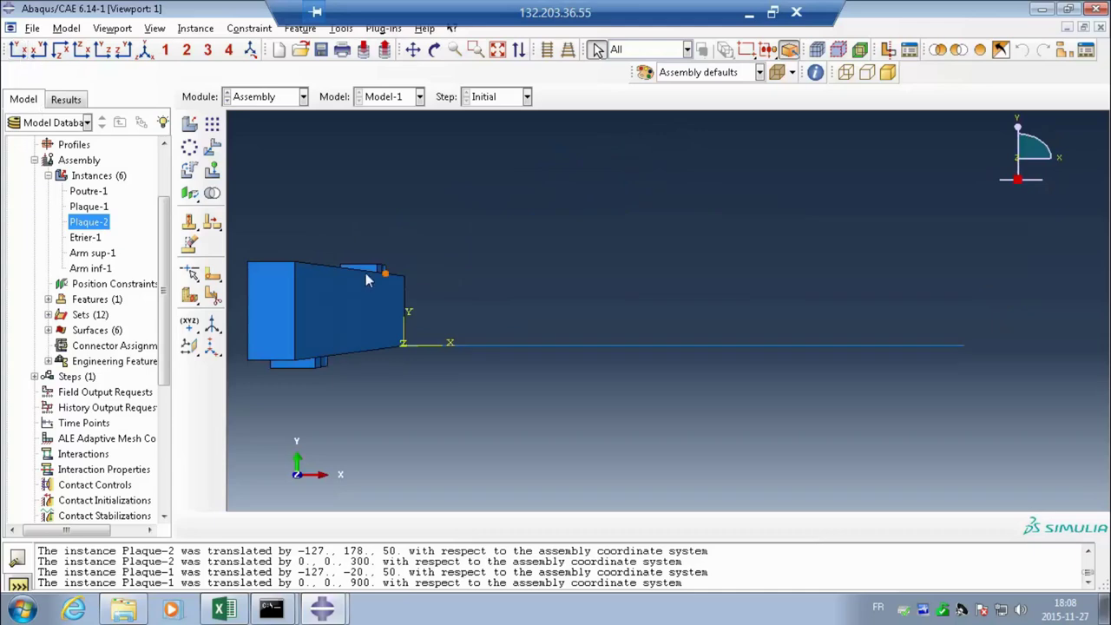
pyautogui.click(548, 52)
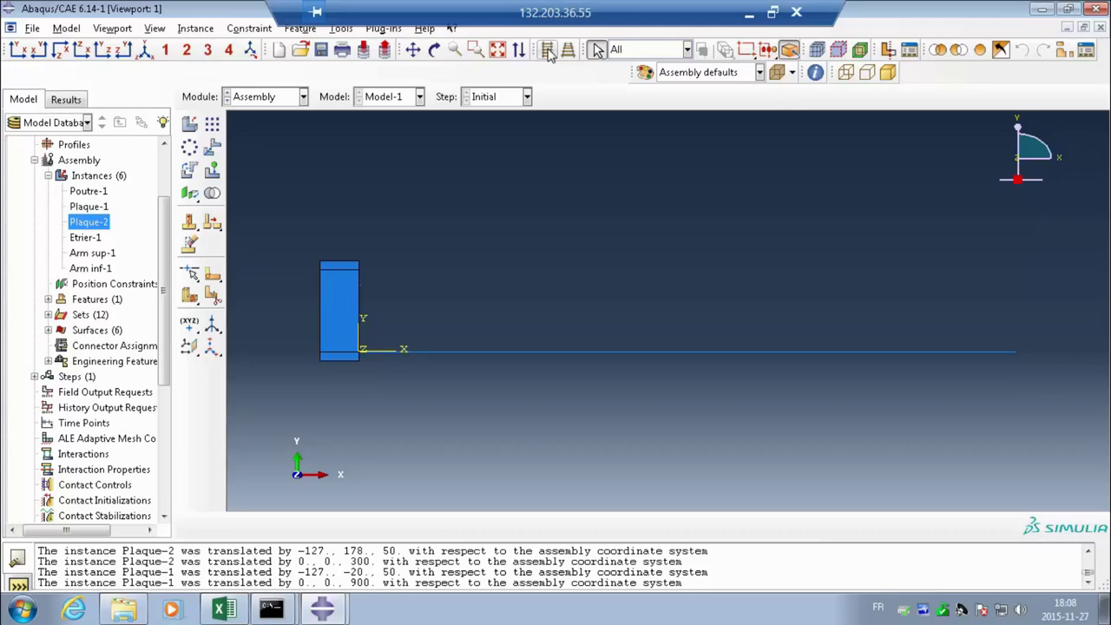
pyautogui.click(332, 263)
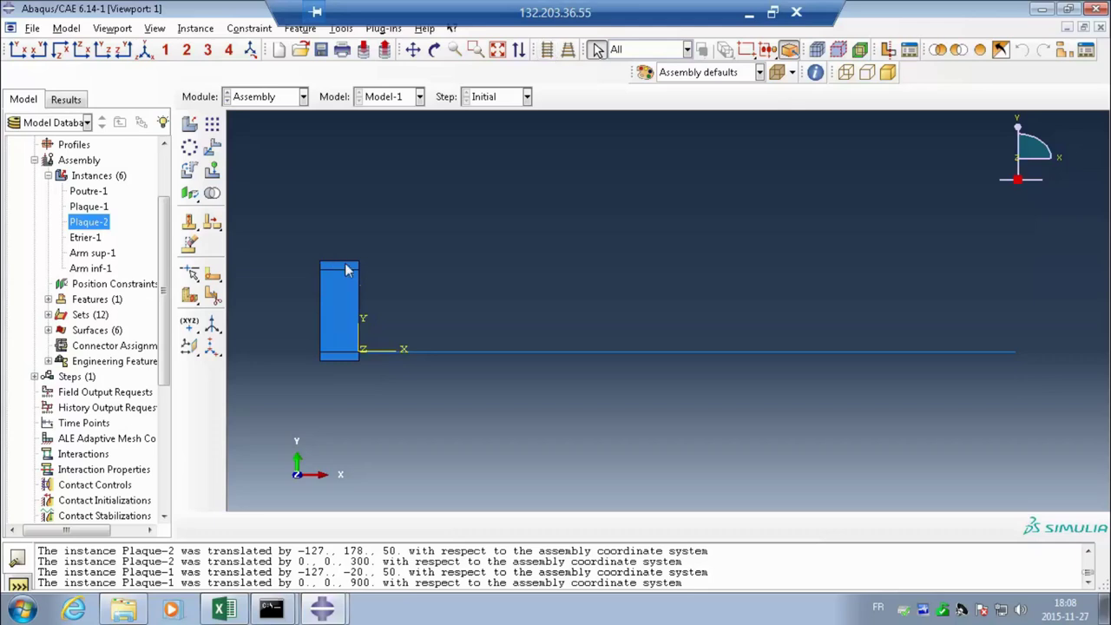
pyautogui.click(363, 321)
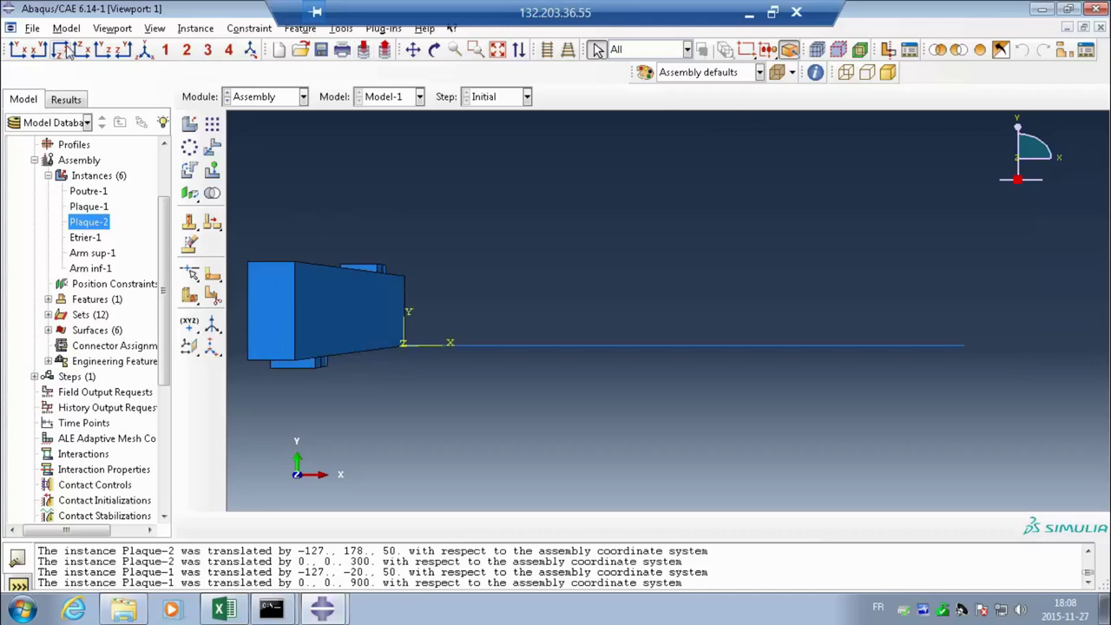
pyautogui.click(145, 52)
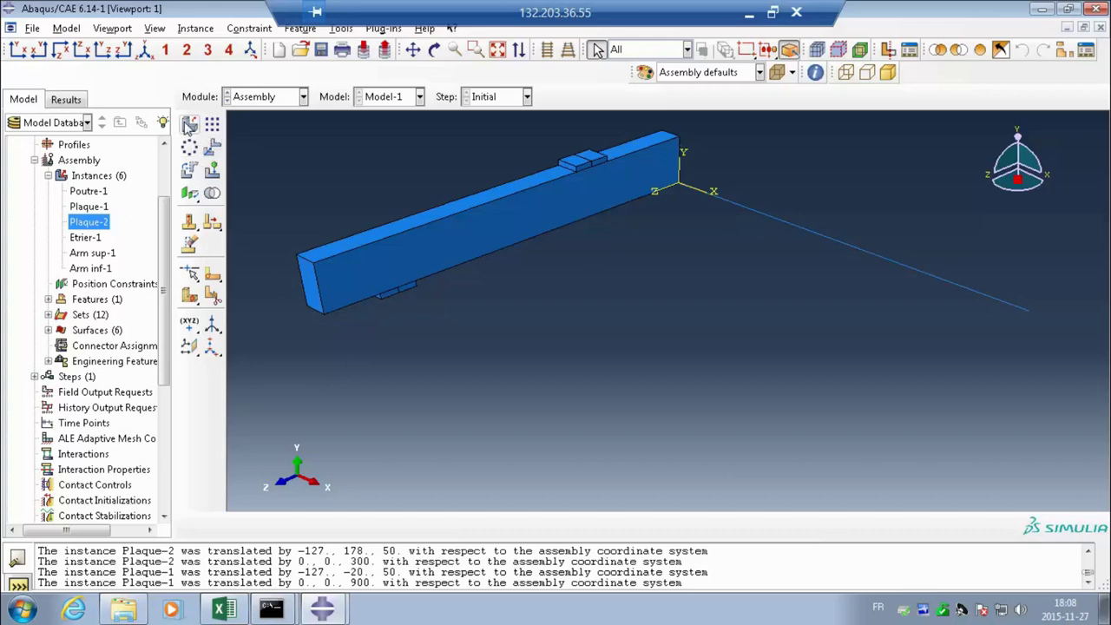
# Step: Rotate the reinforcement wires lying along the X axis by -90 degrees about the axis from 0,0,0 to 0,10,0
pyautogui.click(189, 169)
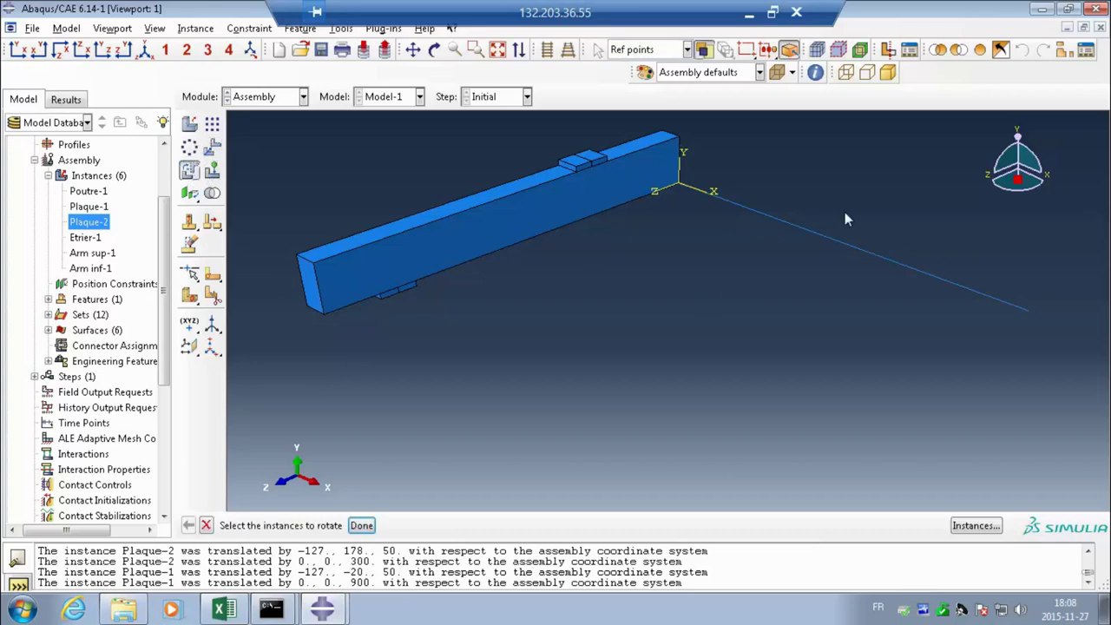
pyautogui.moveTo(792, 241); pyautogui.dragTo(792, 242)
pyautogui.click(361, 525)
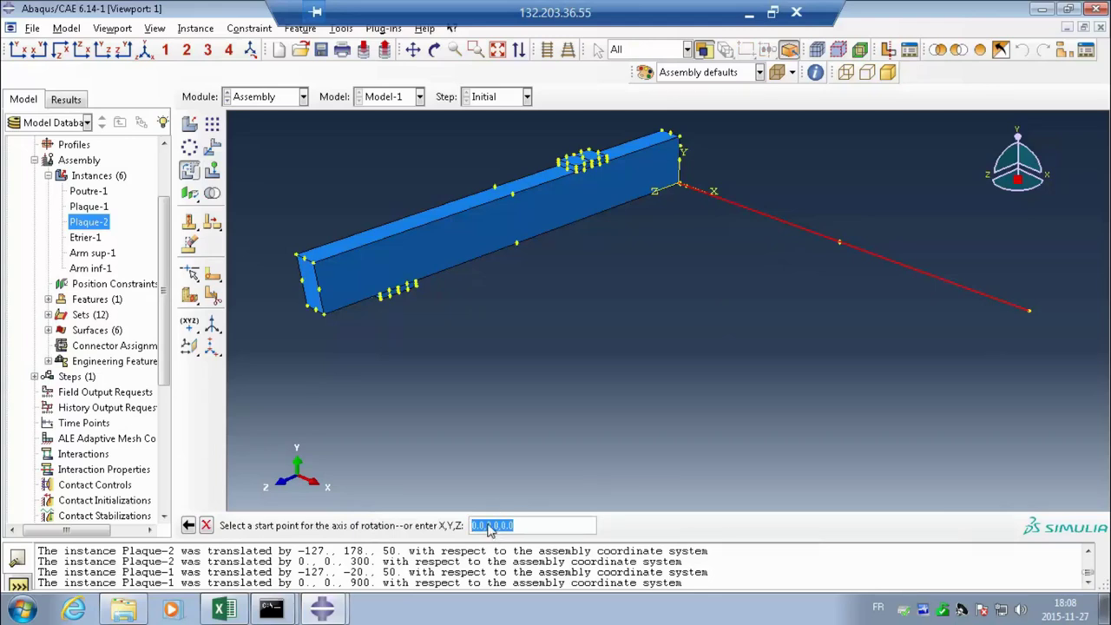
pyautogui.press('Return')
pyautogui.click(489, 524)
pyautogui.write('1')
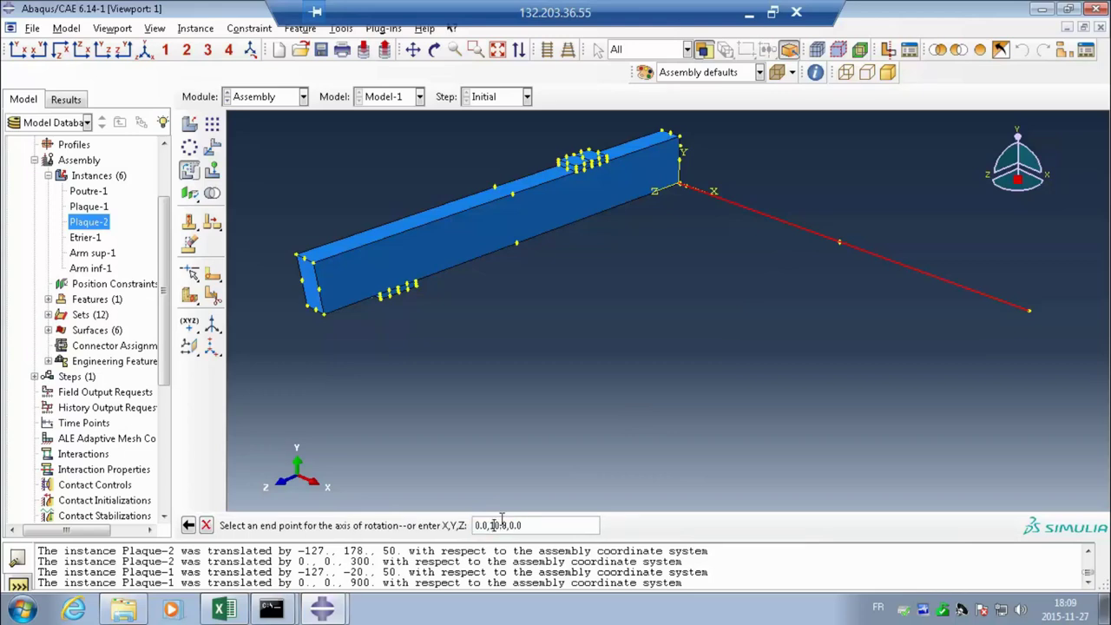
pyautogui.press('Return')
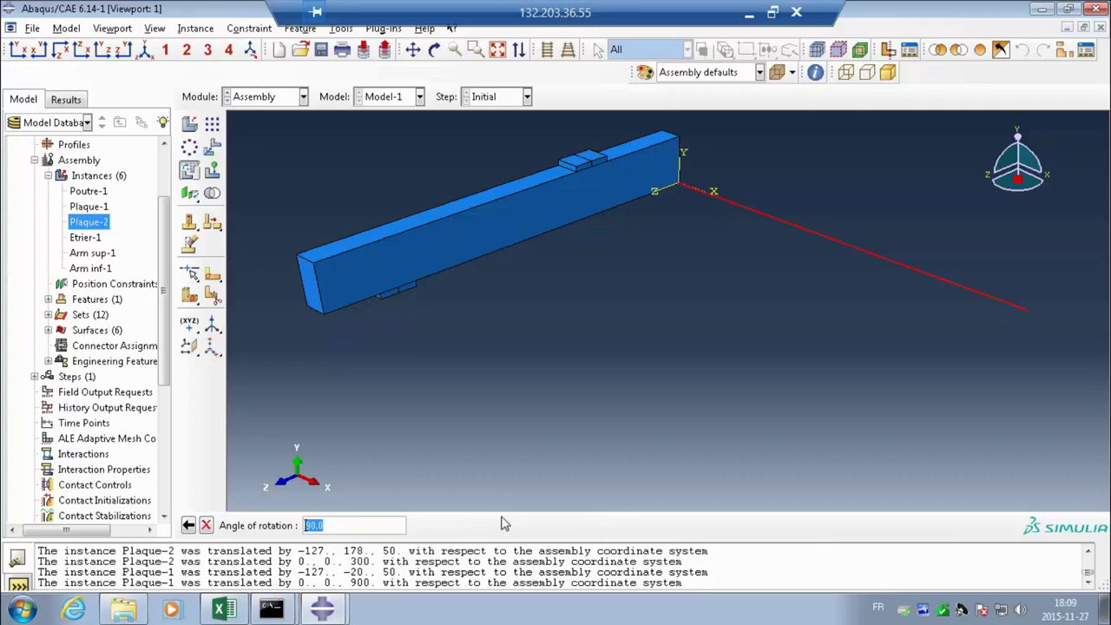
pyautogui.click(307, 525)
pyautogui.write('-')
pyautogui.press('Return')
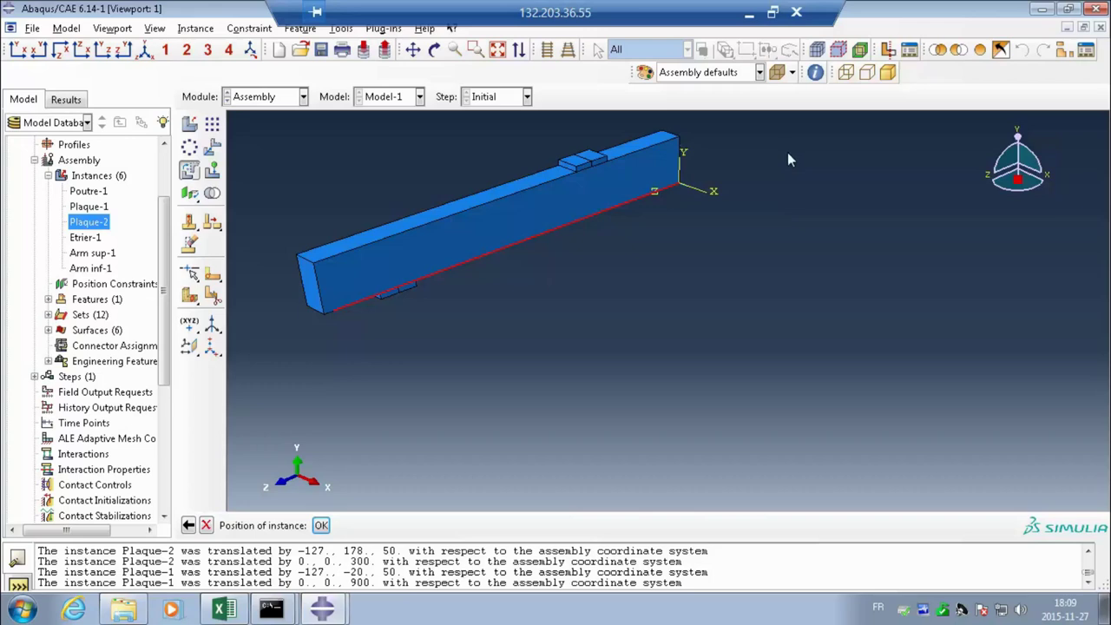
pyautogui.click(321, 526)
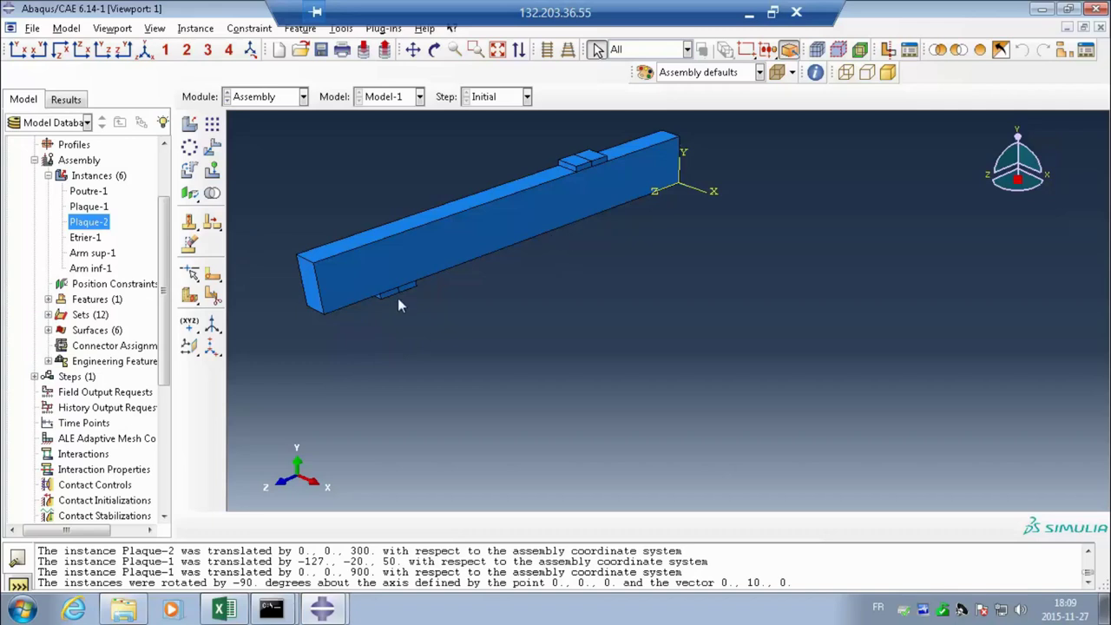
pyautogui.click(492, 53)
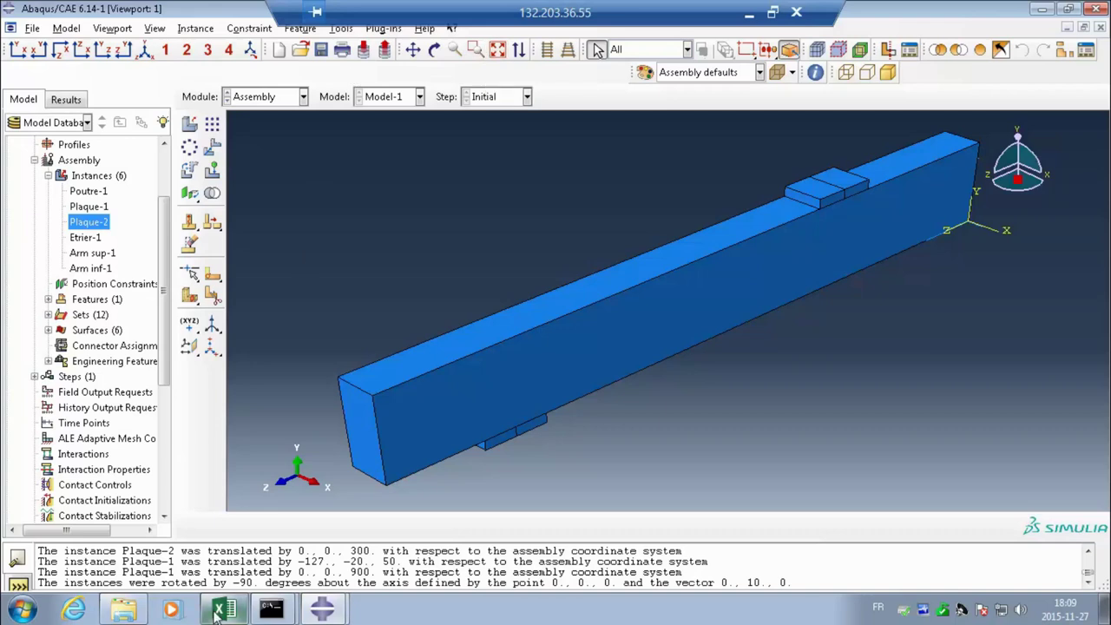
# Step: Consult the cross-section's bar positions and cover dimensions in the test-conditions PDF, and return to the Abaqus/CAE viewport
pyautogui.moveTo(134, 614)
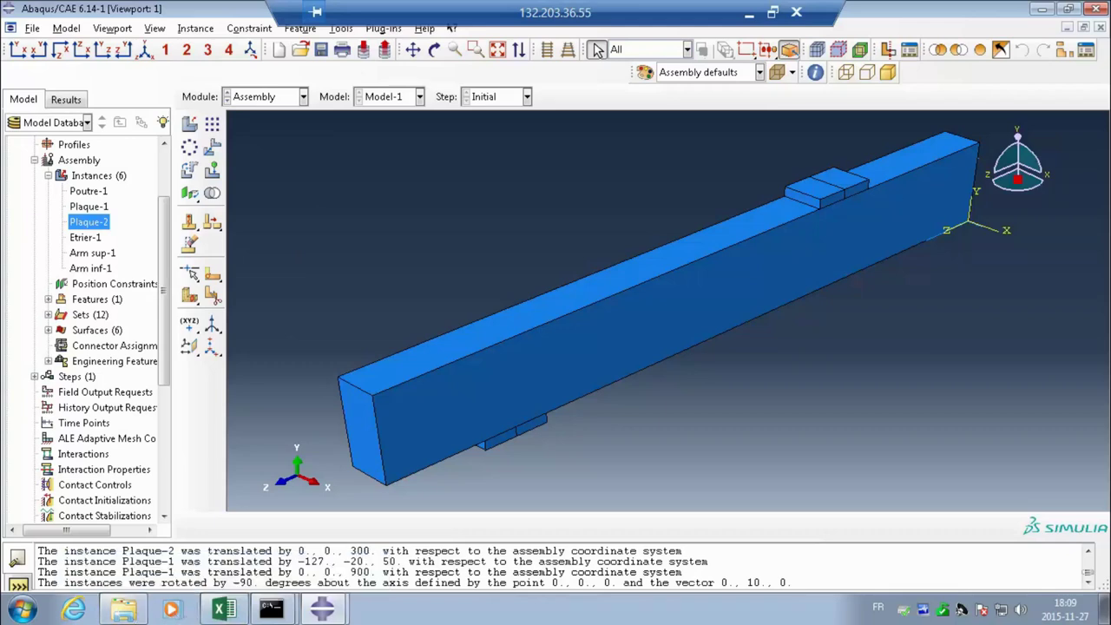
pyautogui.hotkey('alt', 'Tab')
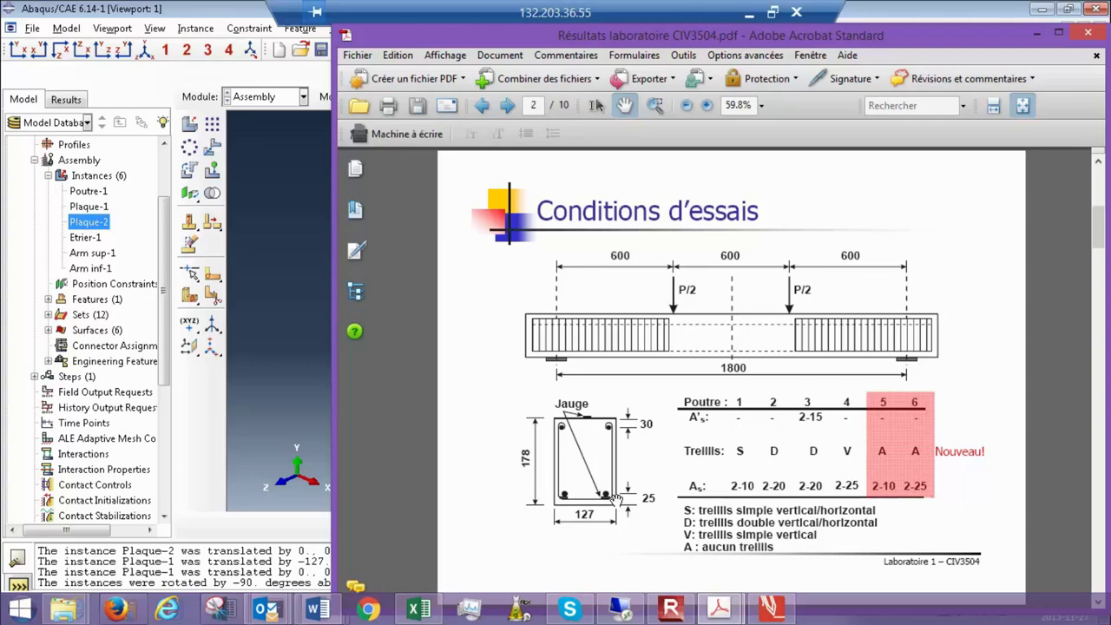
pyautogui.click(1045, 10)
pyautogui.click(1045, 10)
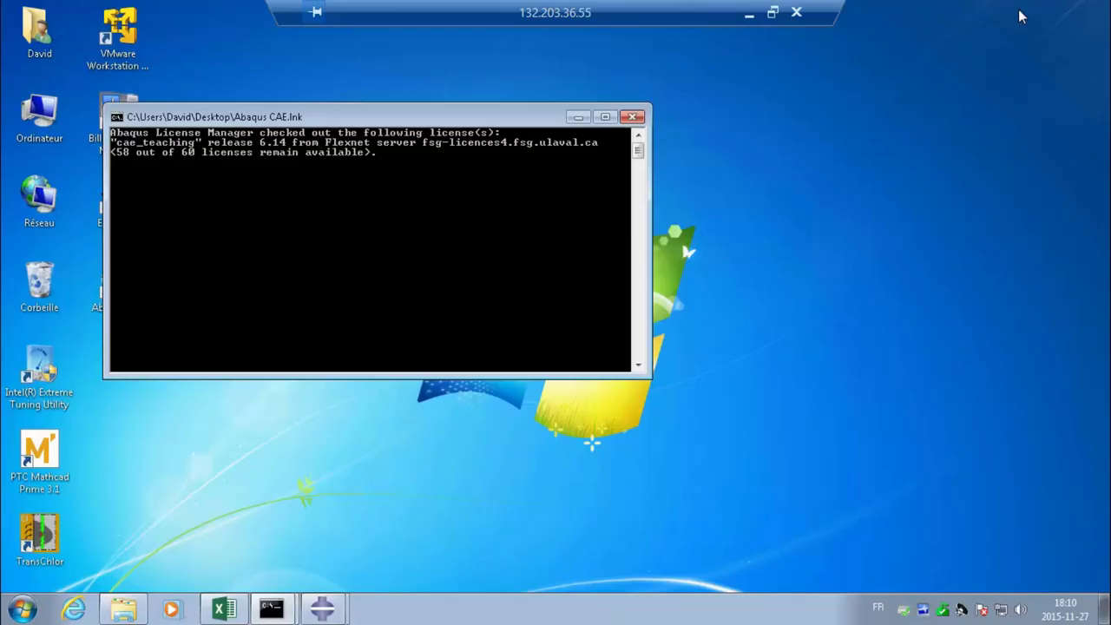
pyautogui.click(322, 607)
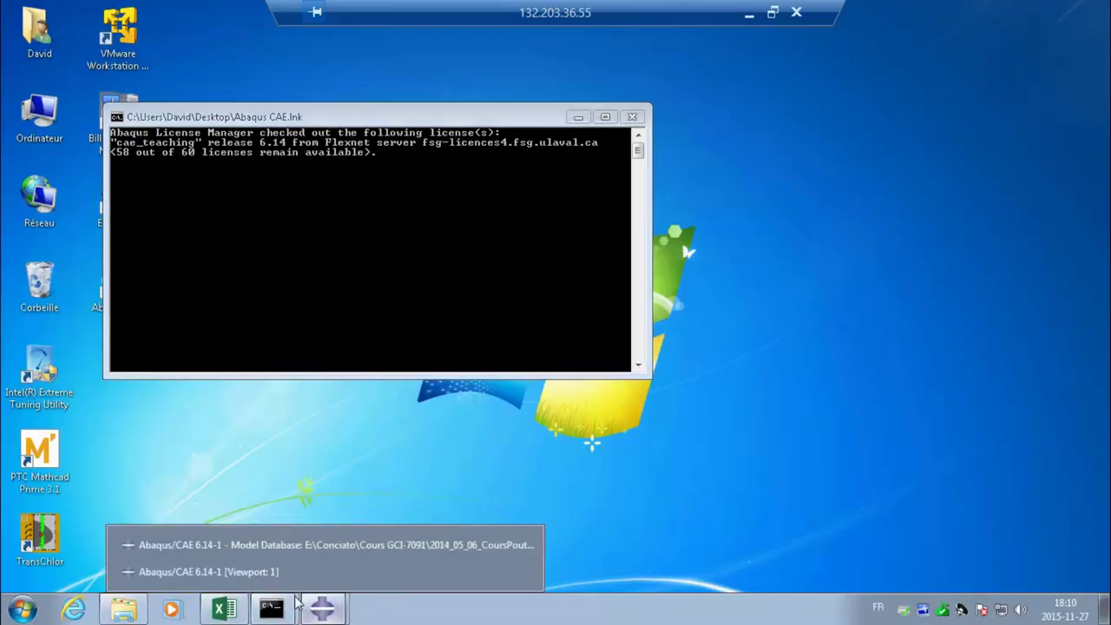
pyautogui.click(229, 574)
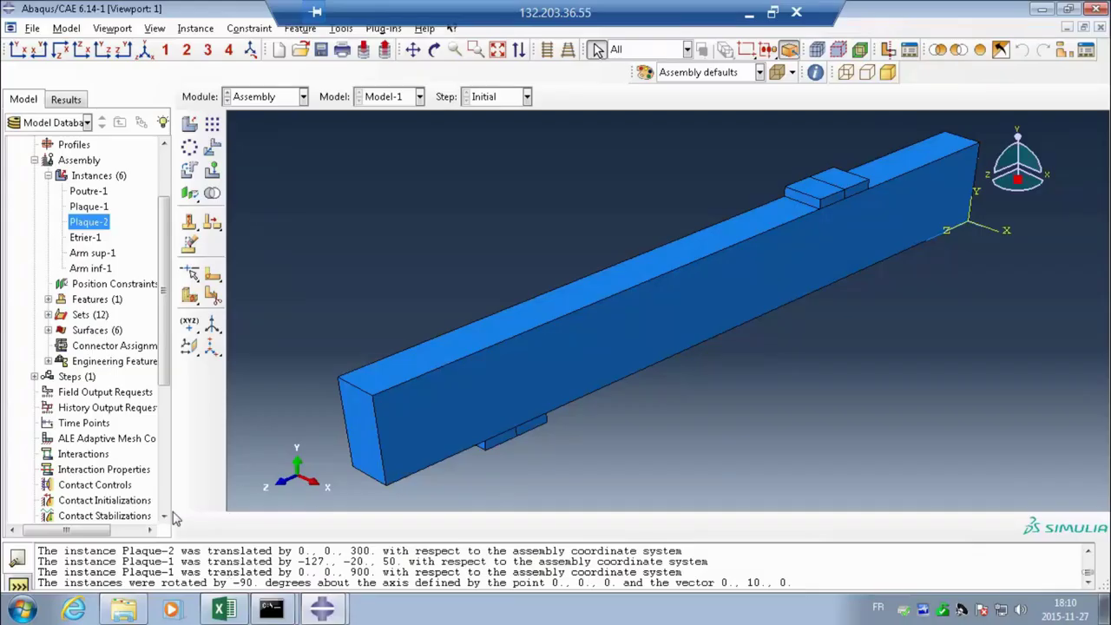
# Step: Translate Arm inf-1 from 0,0,0 to -30,25,0, checking the lower cover in the test-conditions PDF and rechecking both points before accepting
pyautogui.click(213, 148)
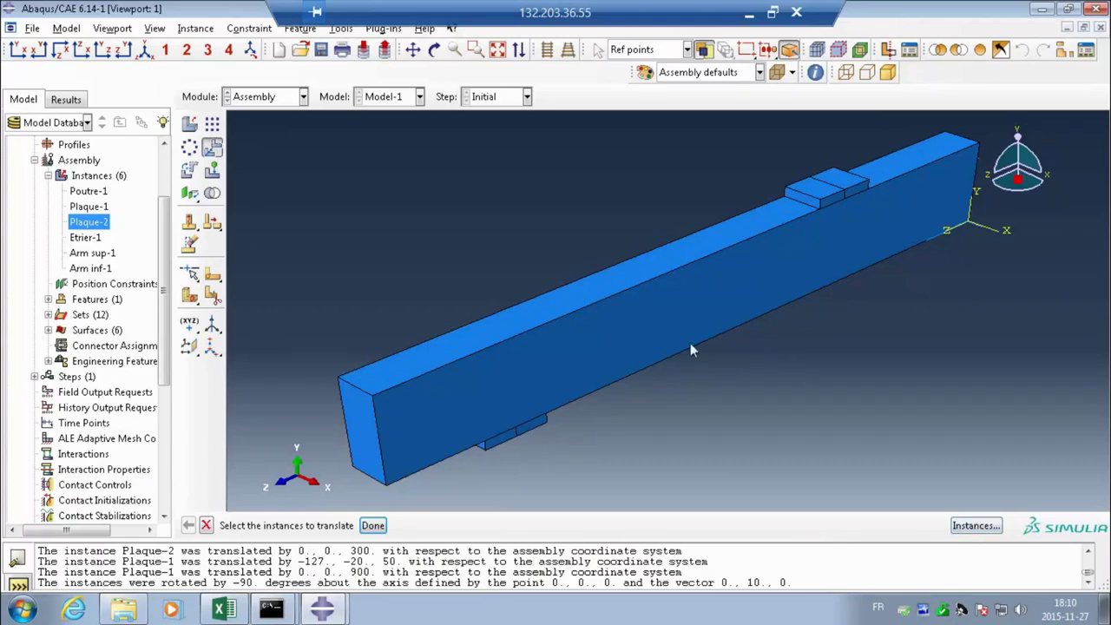
pyautogui.click(976, 525)
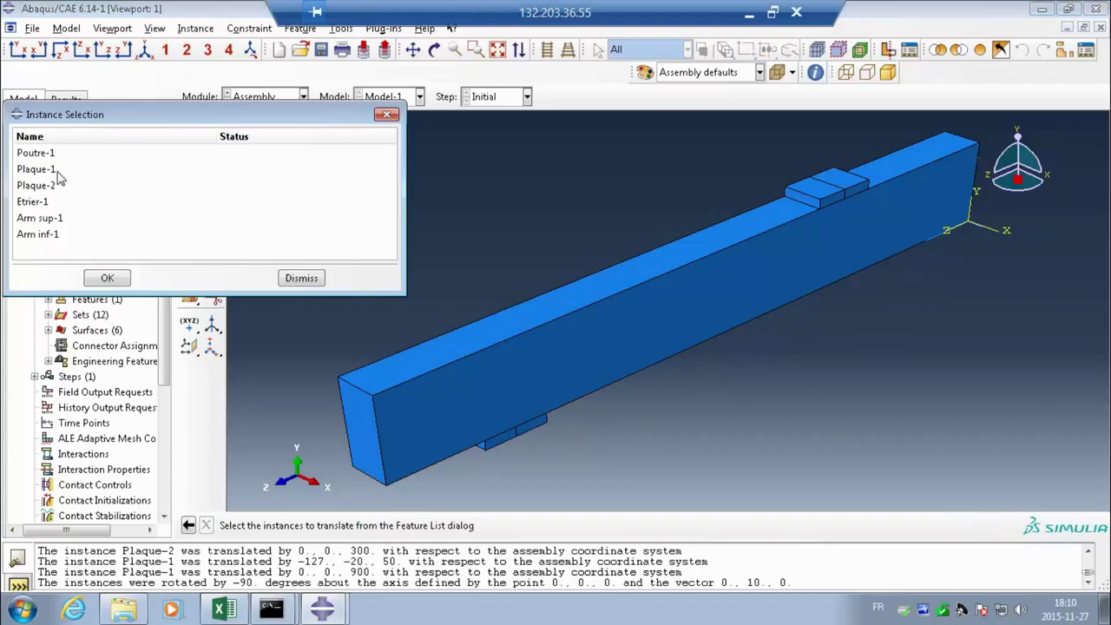
pyautogui.click(39, 233)
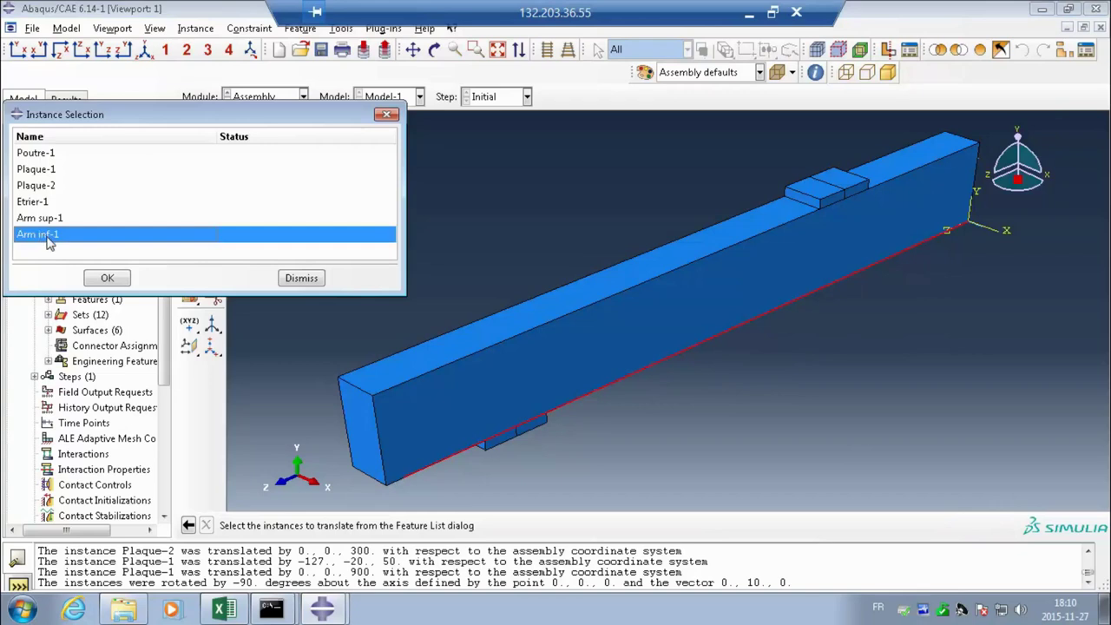
pyautogui.click(107, 278)
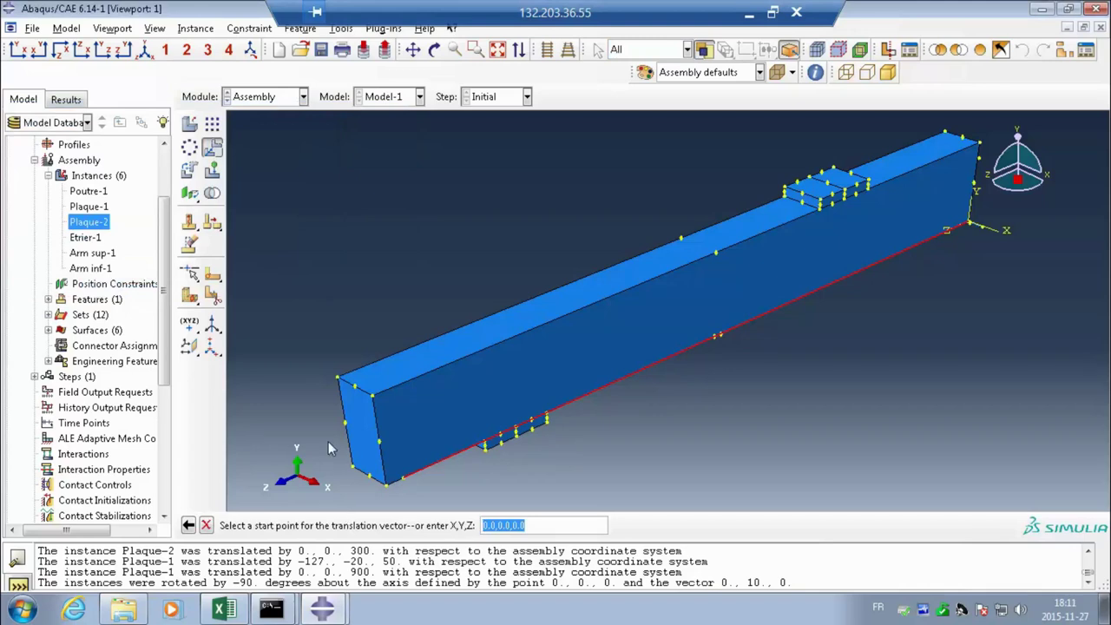
pyautogui.press('Return')
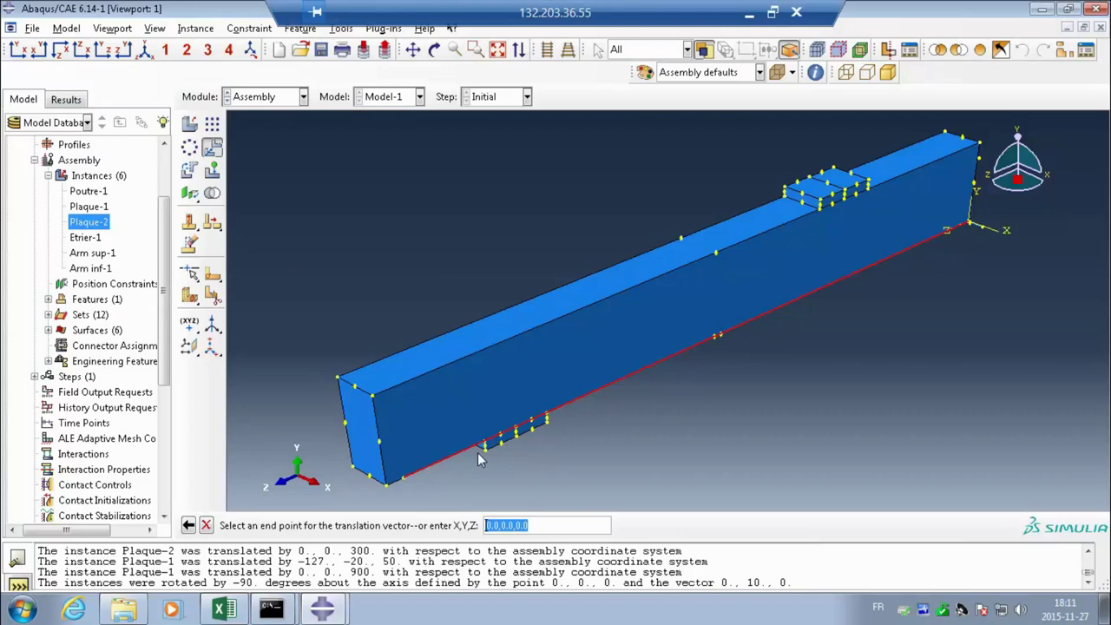
pyautogui.click(490, 527)
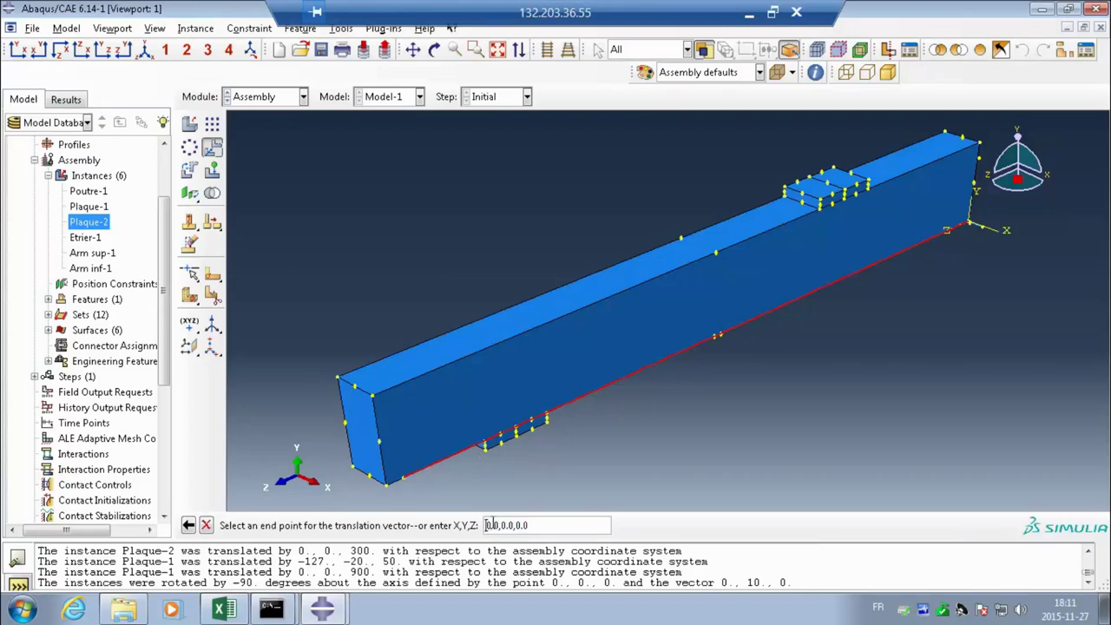
pyautogui.write('-3')
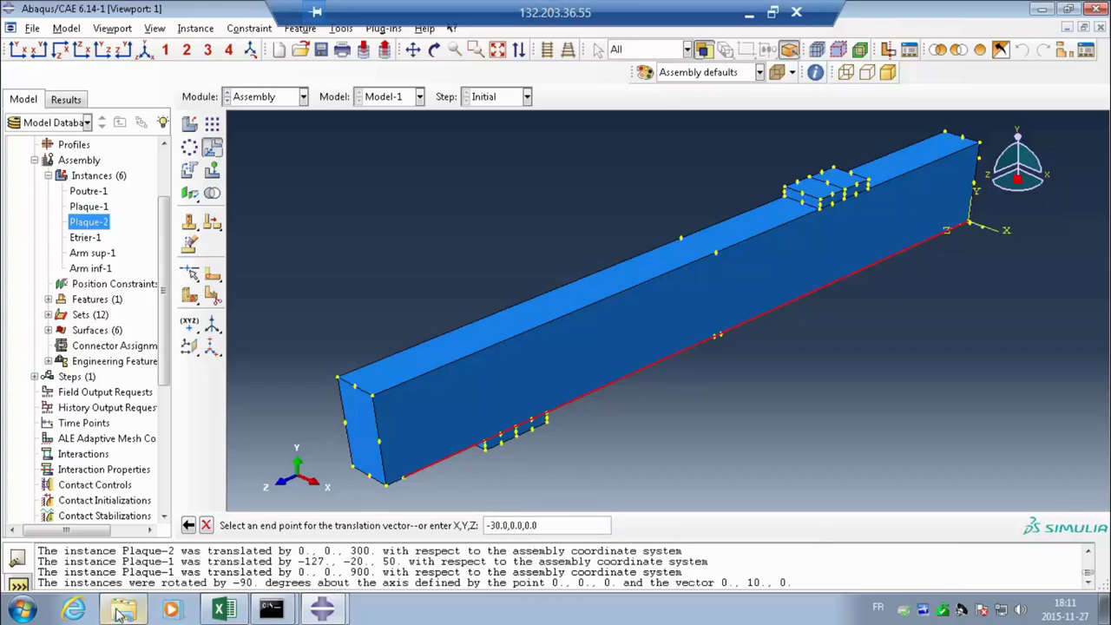
pyautogui.moveTo(121, 611)
pyautogui.hotkey('alt', 'Tab')
pyautogui.click(1036, 33)
pyautogui.doubleClick(512, 525)
pyautogui.write('25')
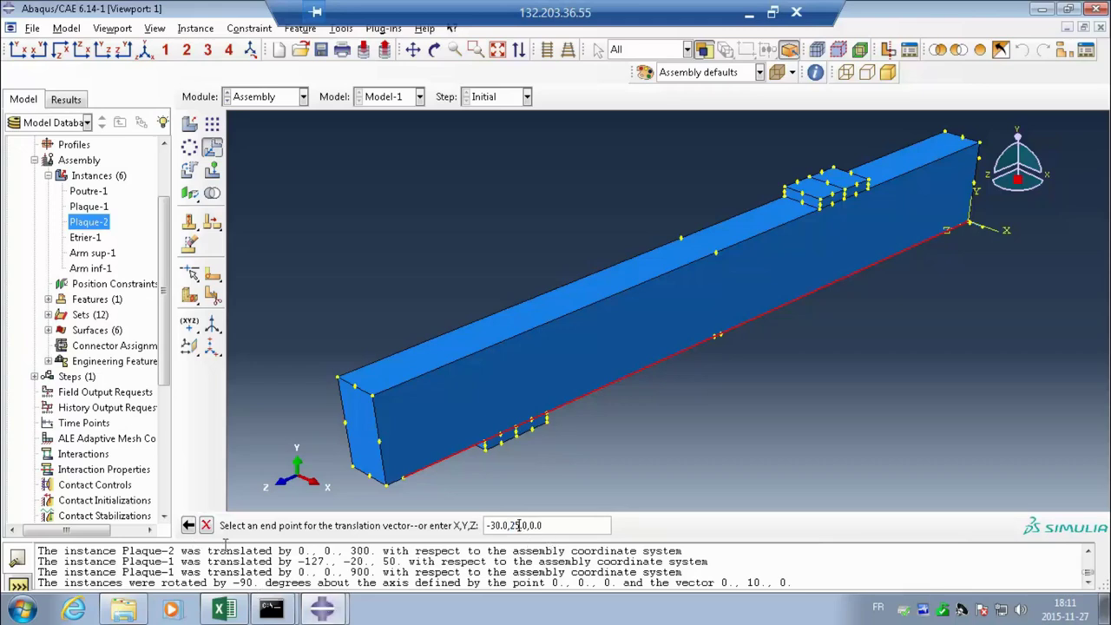
pyautogui.press('Return')
pyautogui.click(189, 526)
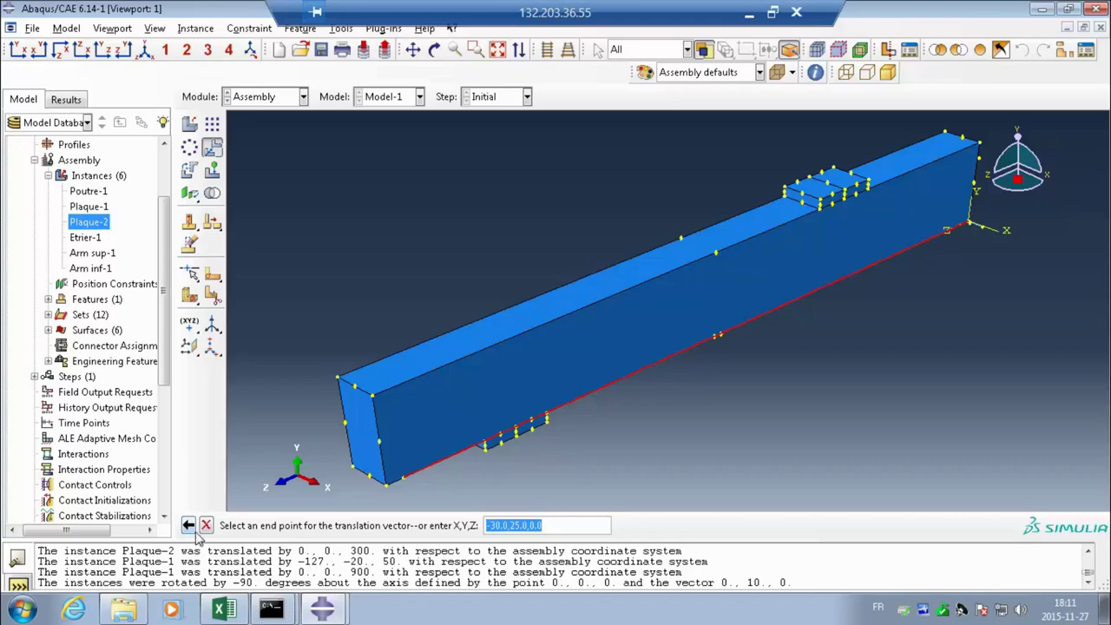
pyautogui.click(189, 526)
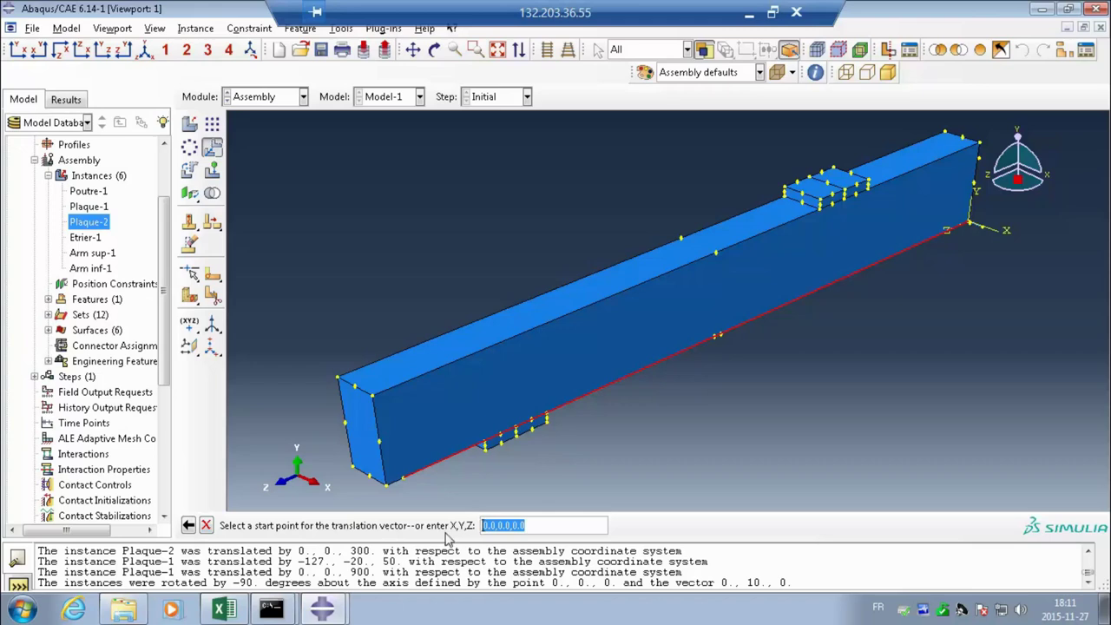
pyautogui.press('Return')
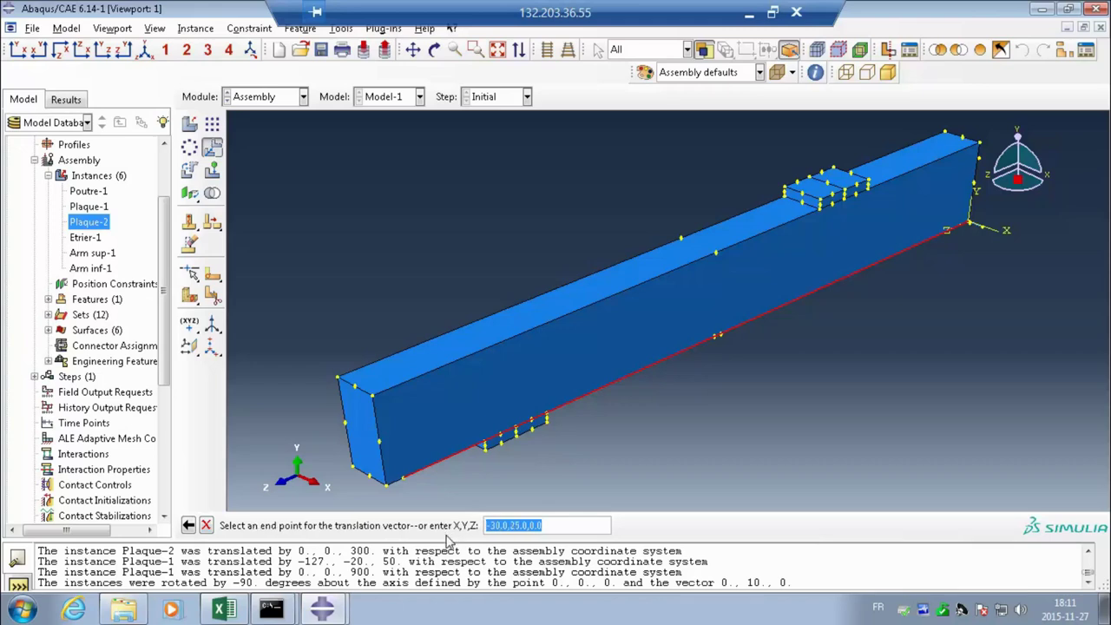
pyautogui.press('Return')
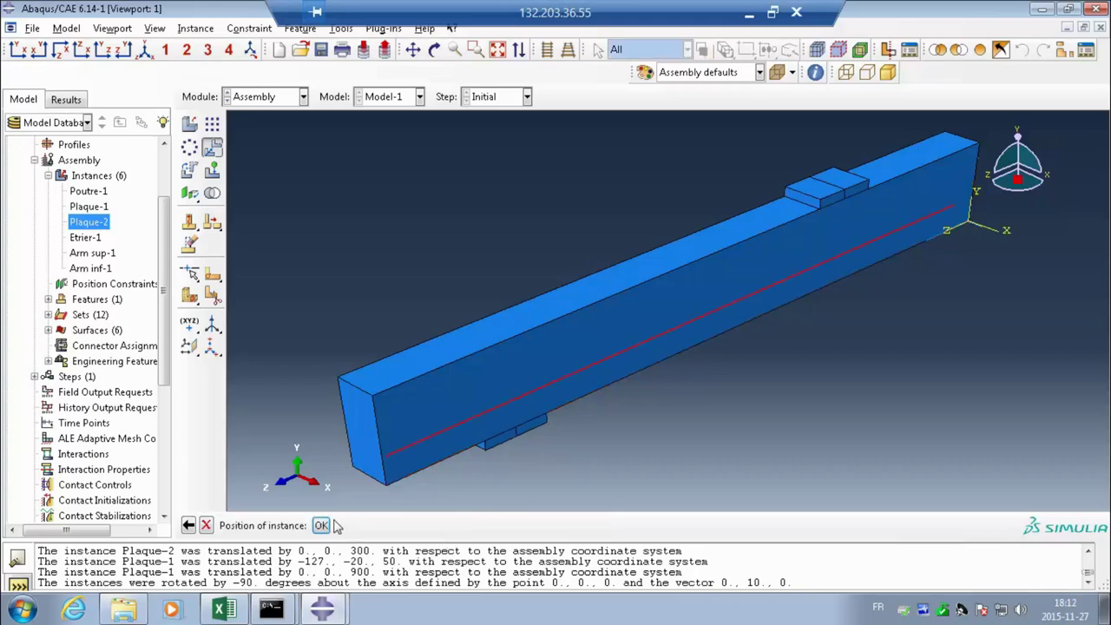
pyautogui.click(321, 529)
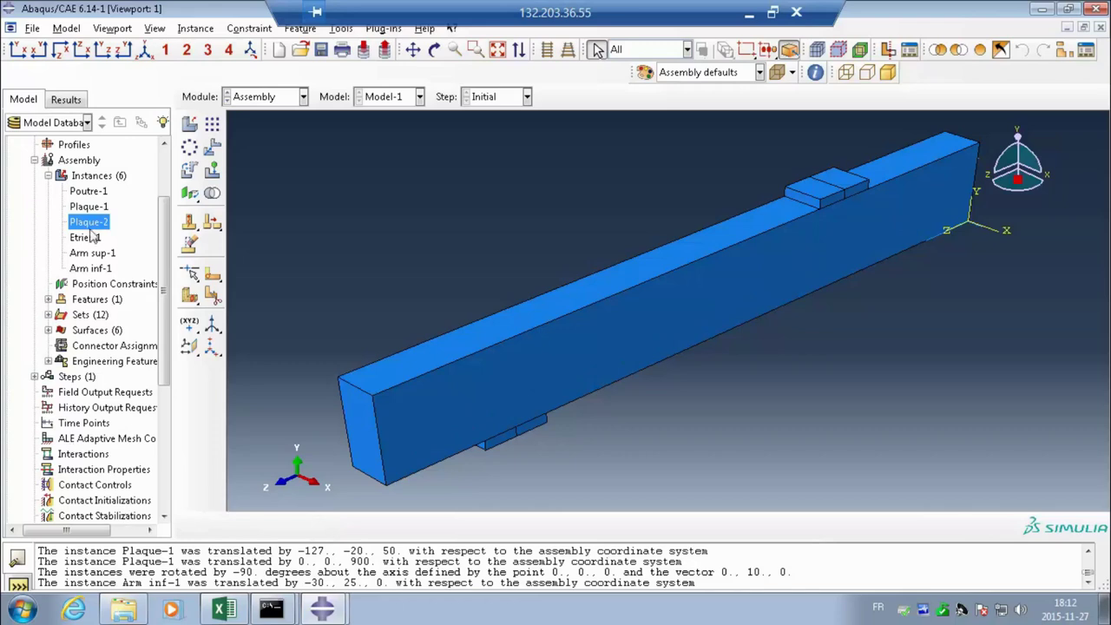
# Step: Highlight Arm inf-1, examine its position in the beam section in the XY view, and restore the isometric view
pyautogui.click(89, 269)
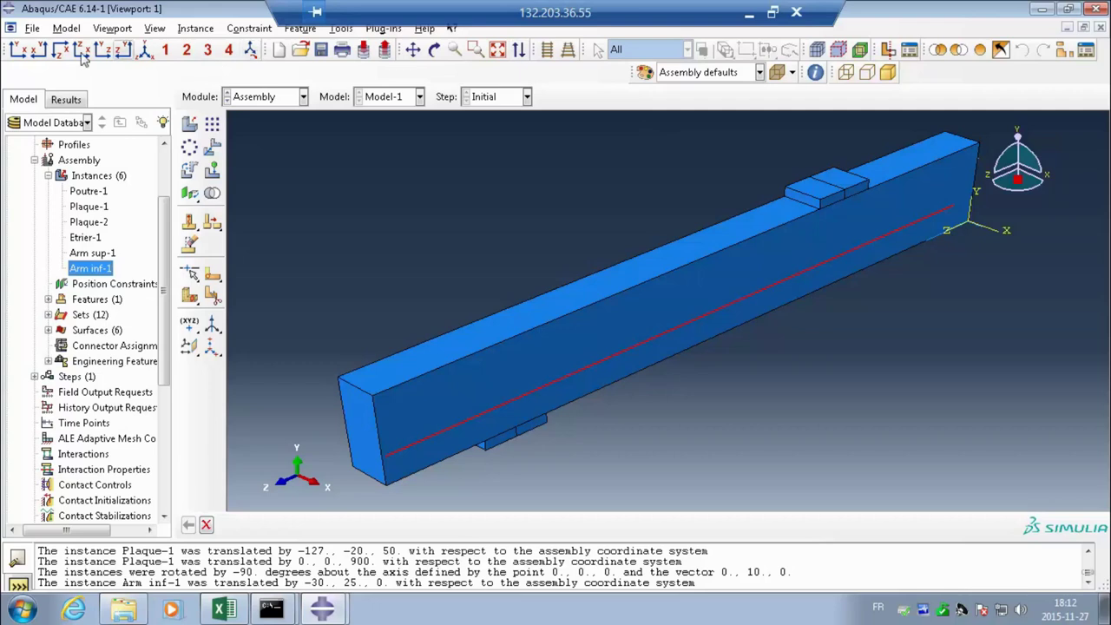
pyautogui.click(17, 50)
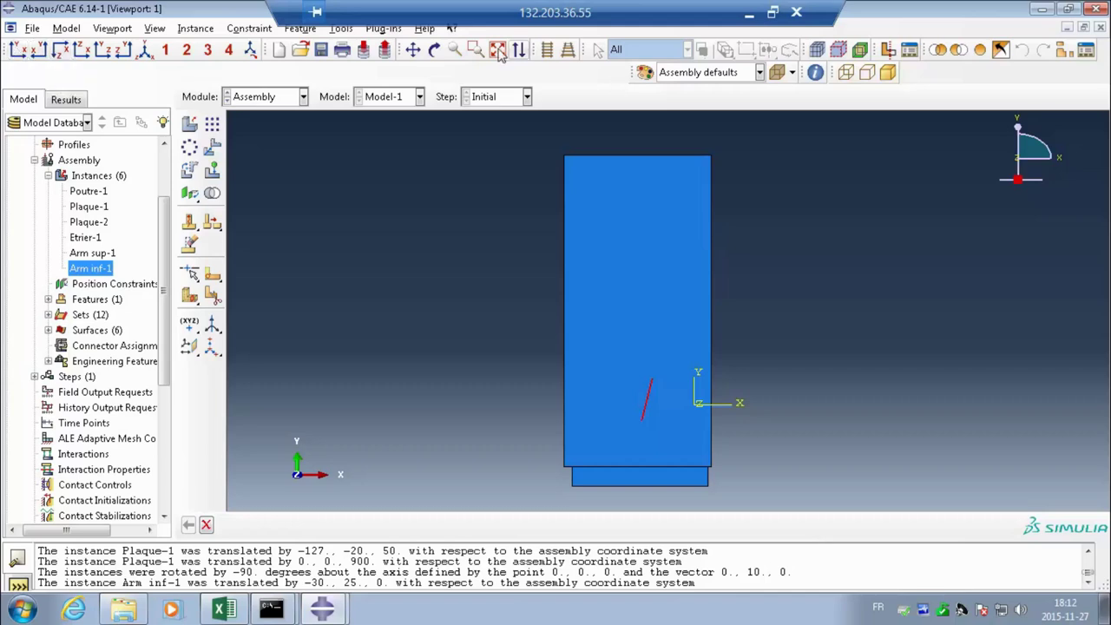
pyautogui.click(144, 49)
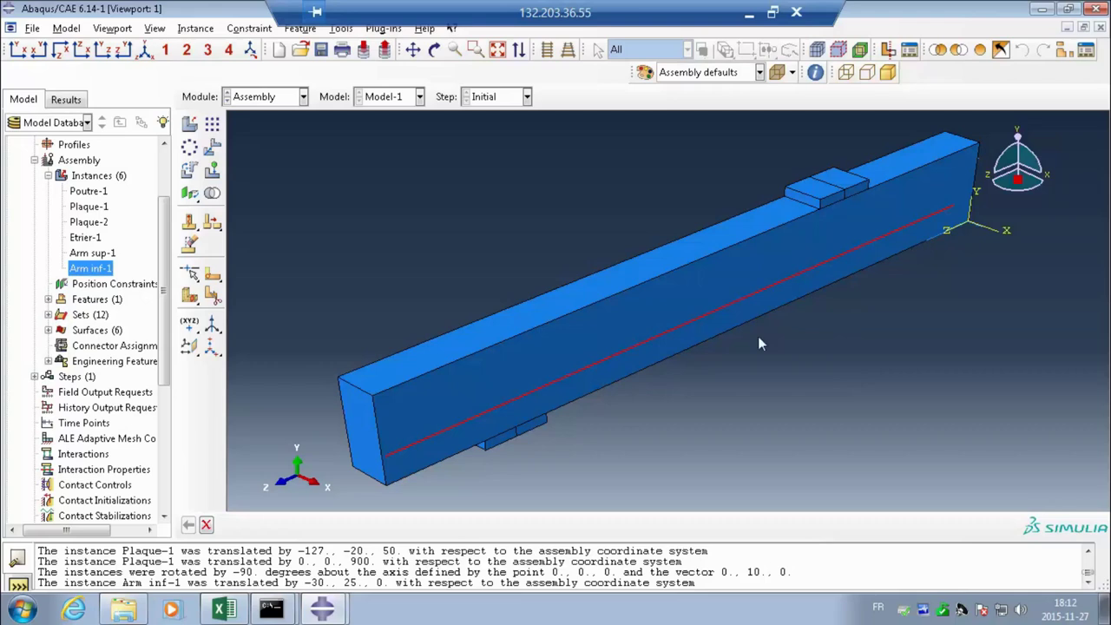
# Step: Translate Arm sup-1 from 0,0,0 to -30,158,0, checking the upper cover in the test-conditions PDF before entering the Y value
pyautogui.click(211, 146)
pyautogui.click(927, 236)
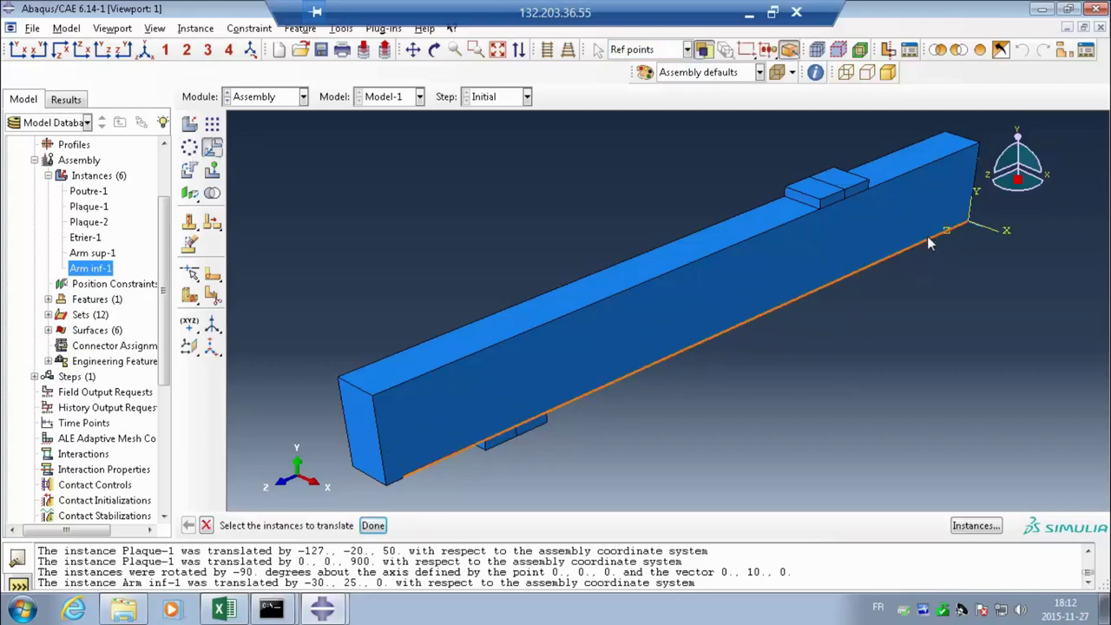
pyautogui.click(604, 420)
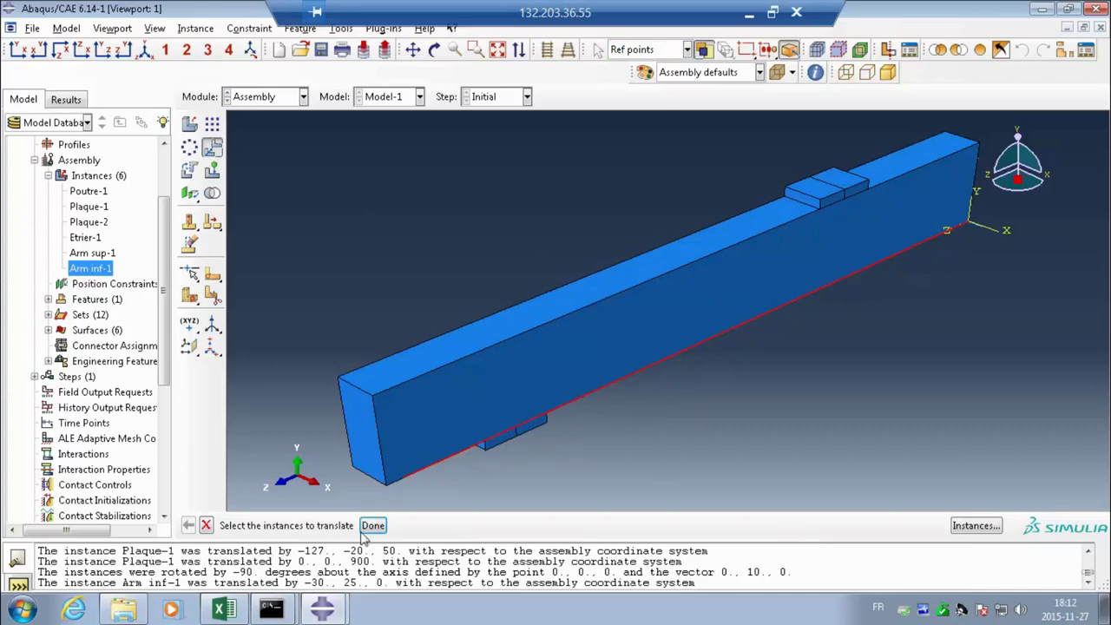
pyautogui.click(372, 525)
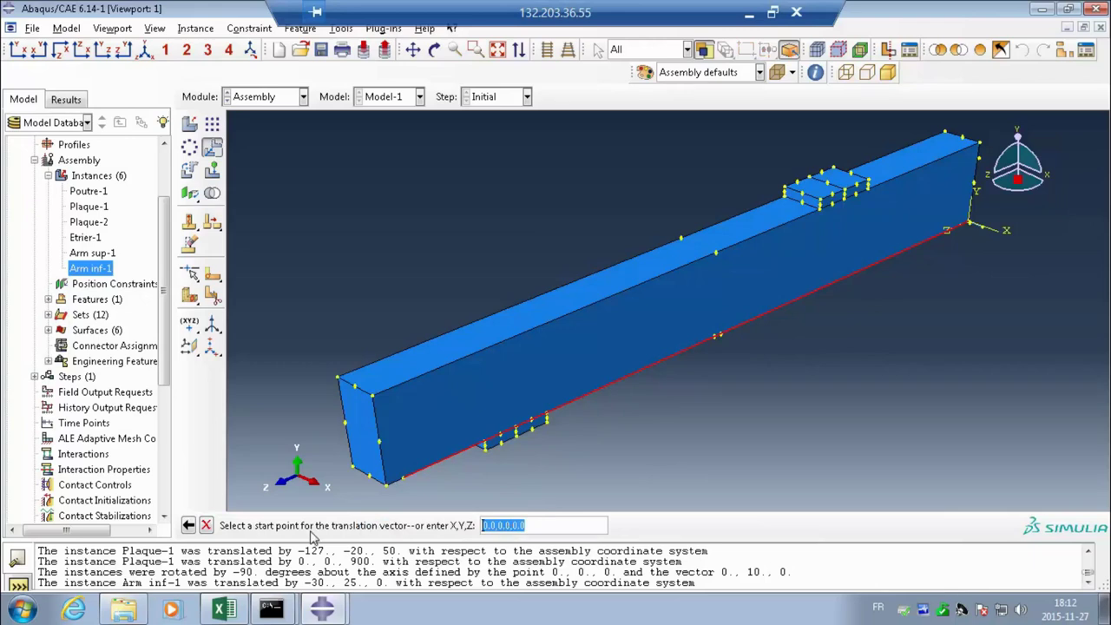
pyautogui.press('Return')
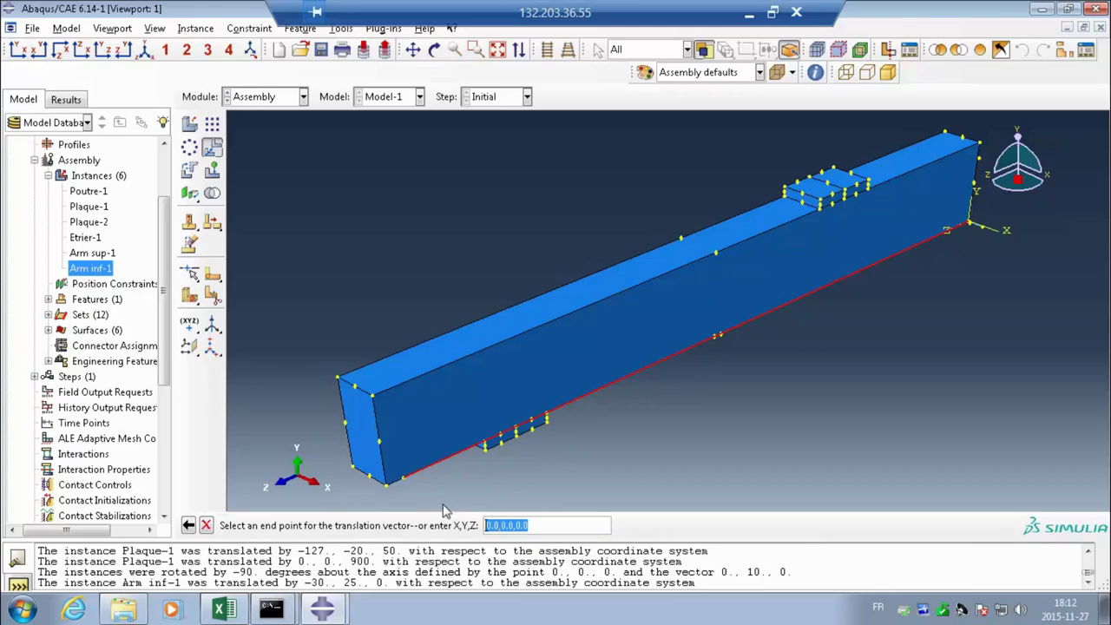
pyautogui.click(488, 526)
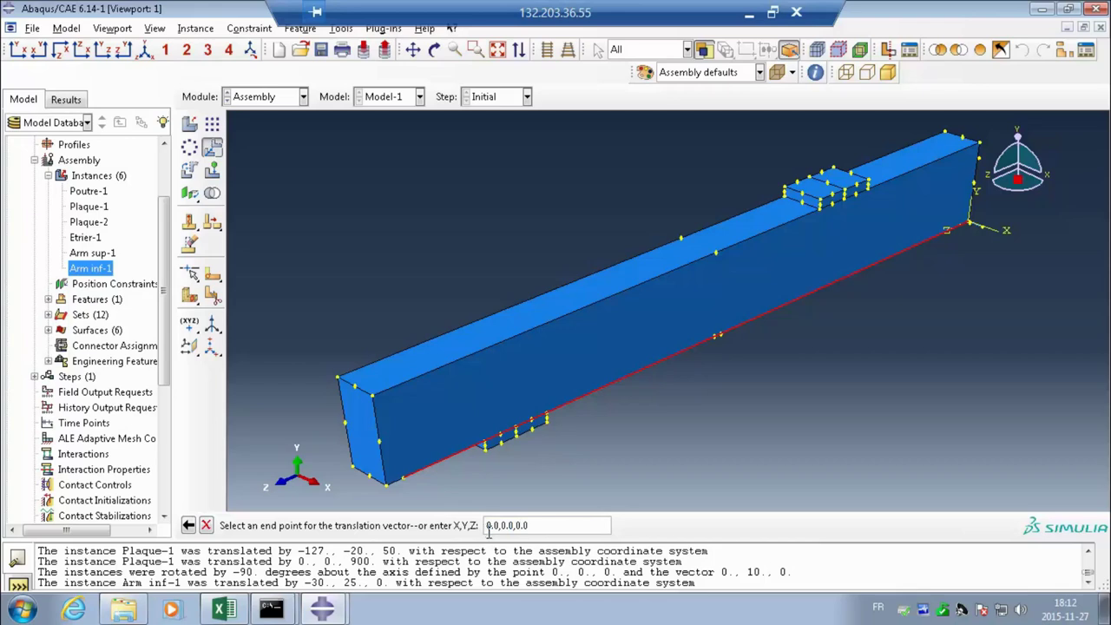
pyautogui.write('-3')
pyautogui.hotkey('alt', 'Tab')
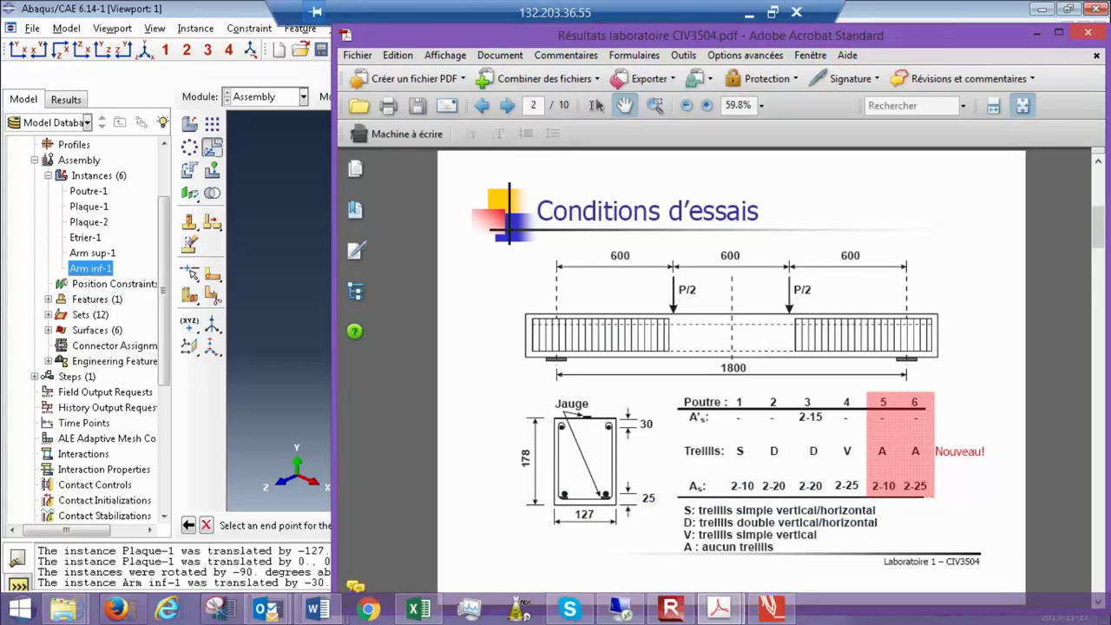
pyautogui.click(1041, 36)
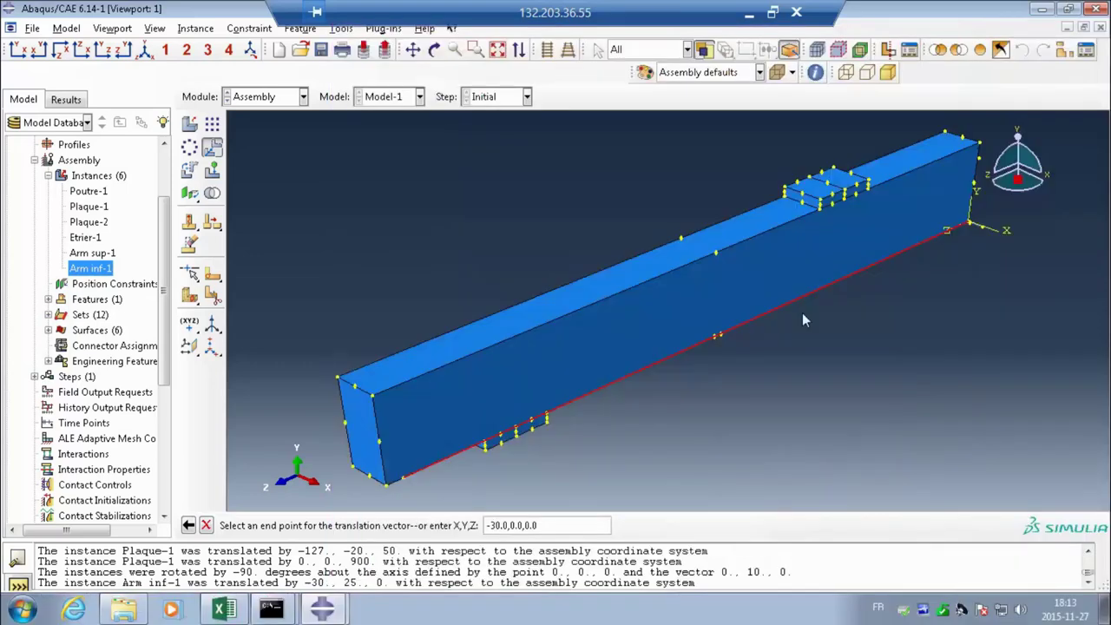
pyautogui.click(511, 526)
pyautogui.write('158')
pyautogui.press('Return')
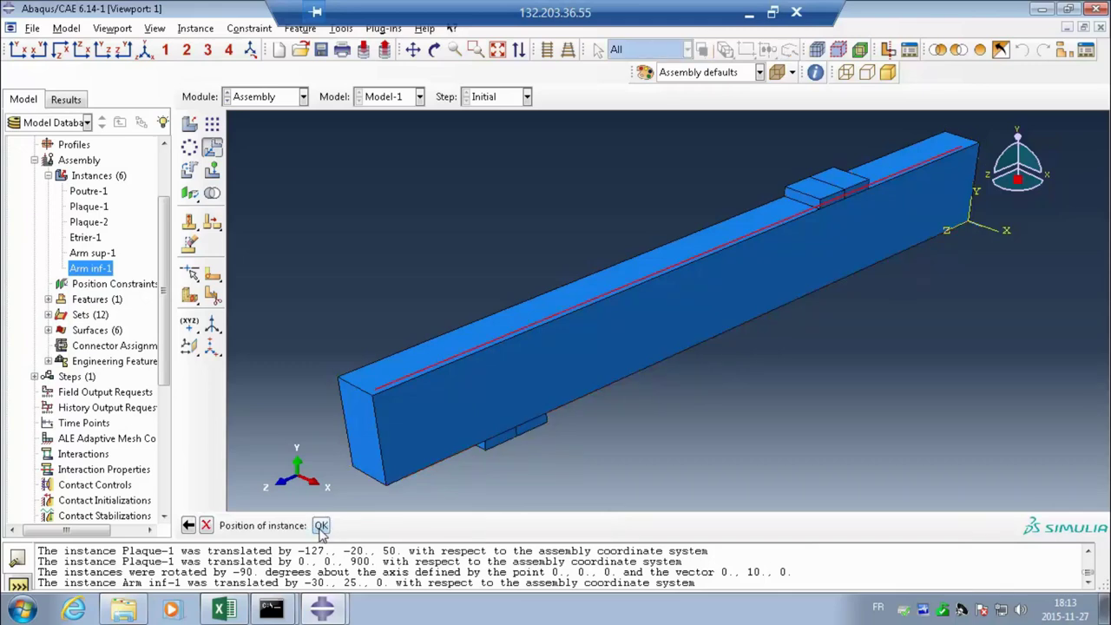
pyautogui.click(321, 525)
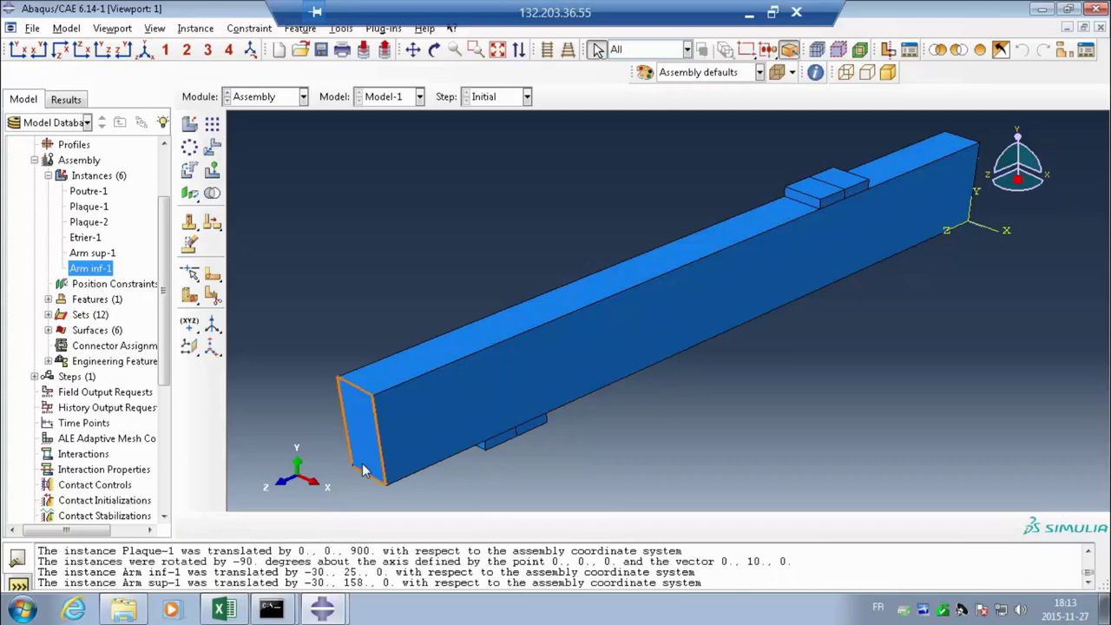
# Step: Highlight Arm sup-1 and Arm inf-1, and measure the distance from the upper bar's far end to the beam's adjacent top corner
pyautogui.keyDown('shift'); pyautogui.click(107, 262); pyautogui.keyUp('shift')
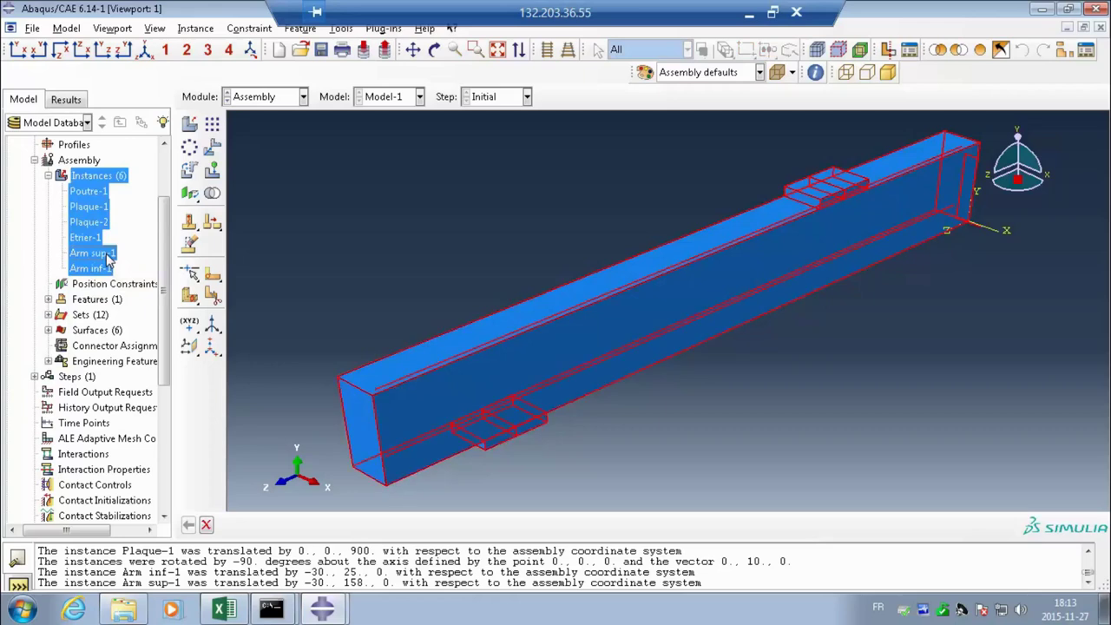
pyautogui.click(107, 256)
pyautogui.keyDown('shift'); pyautogui.click(104, 269); pyautogui.keyUp('shift')
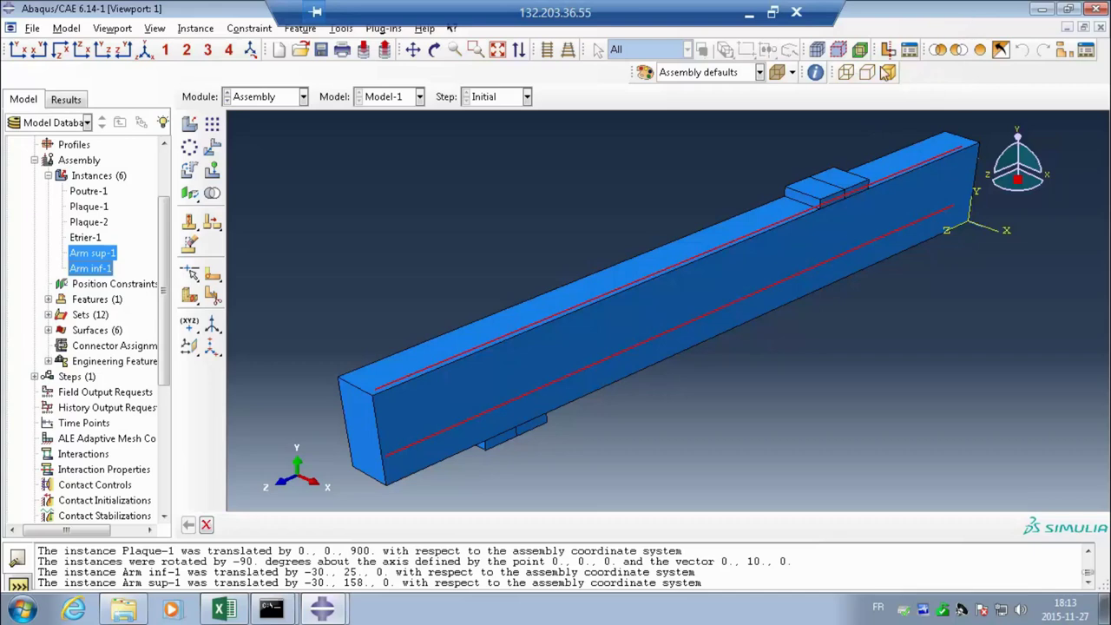
pyautogui.click(815, 72)
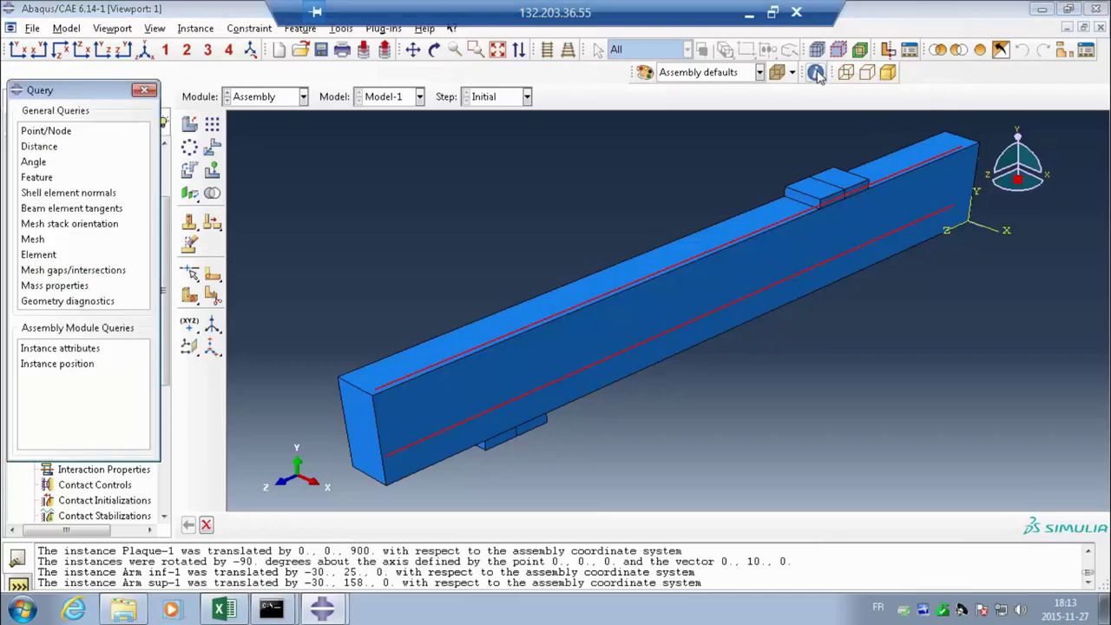
pyautogui.click(48, 147)
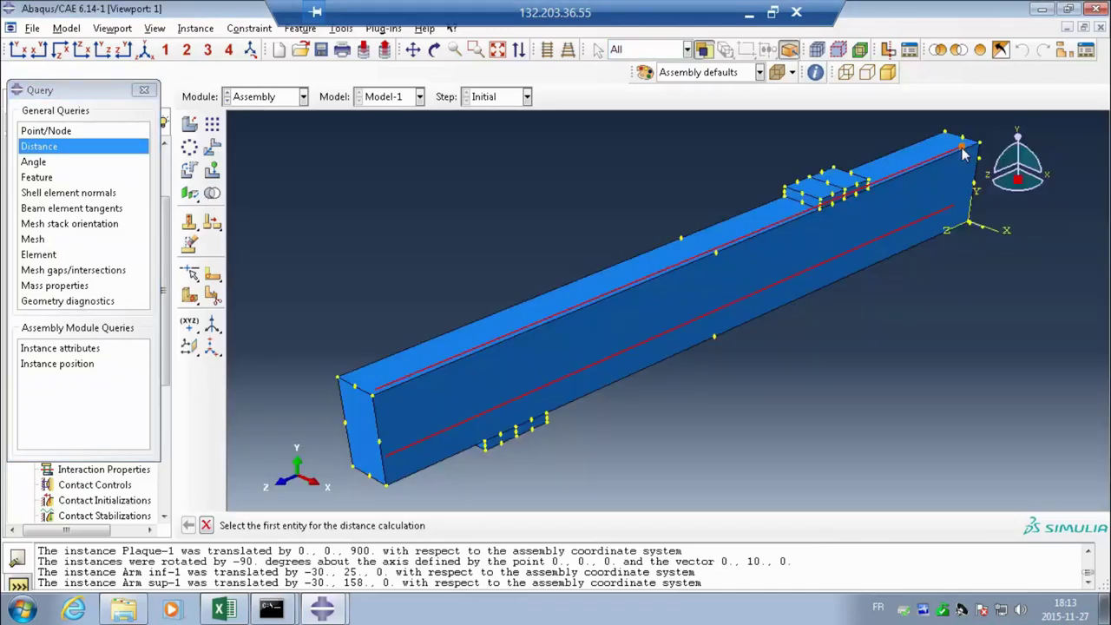
pyautogui.click(961, 152)
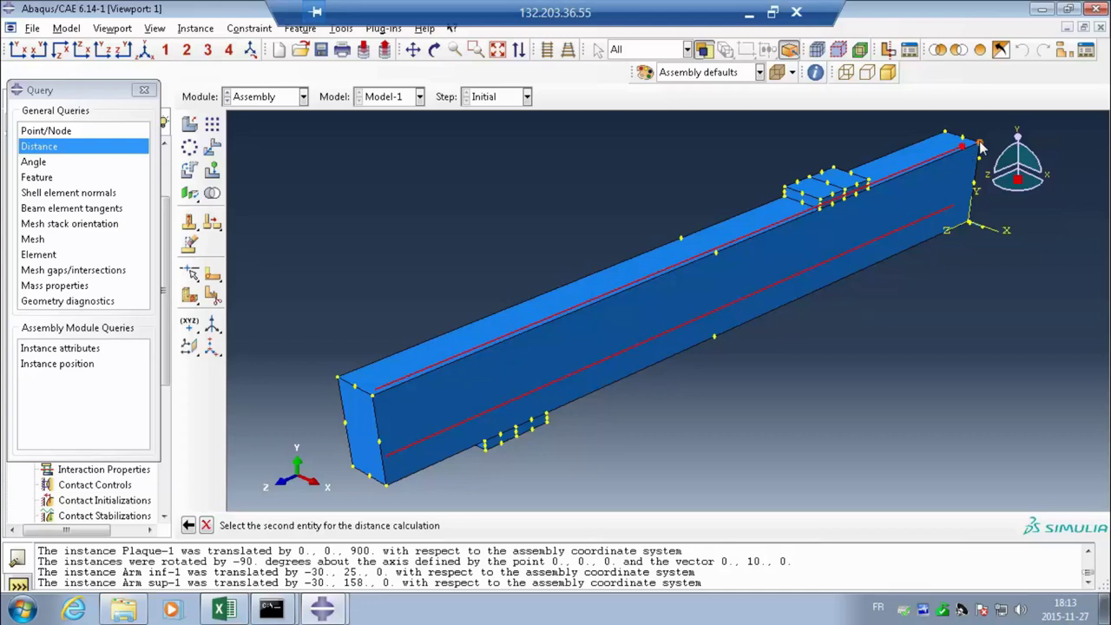
pyautogui.click(978, 145)
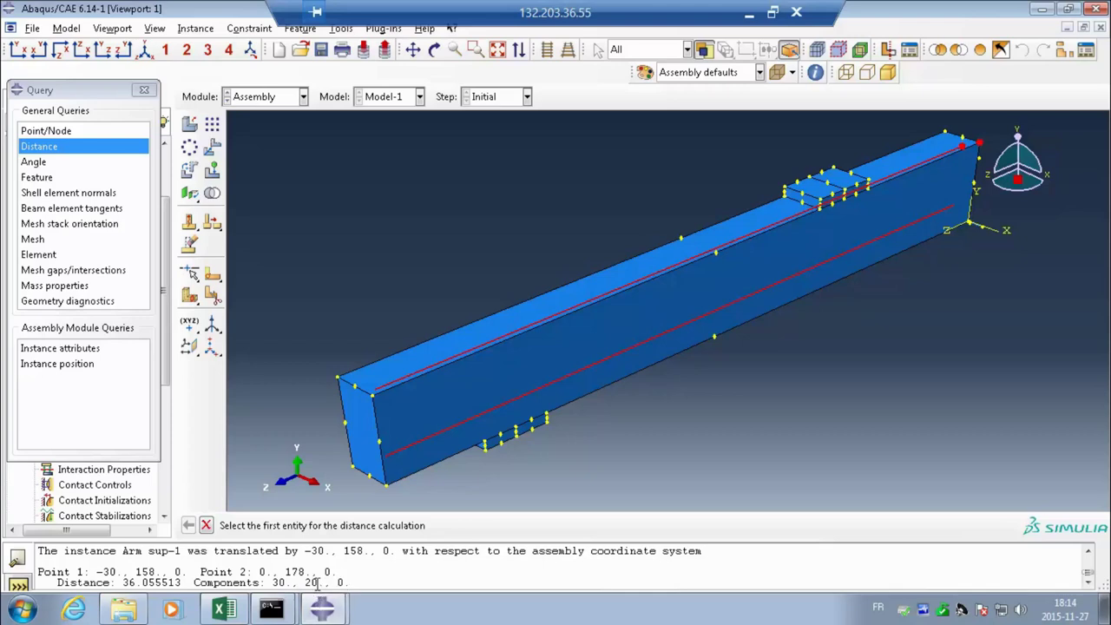
pyautogui.click(144, 90)
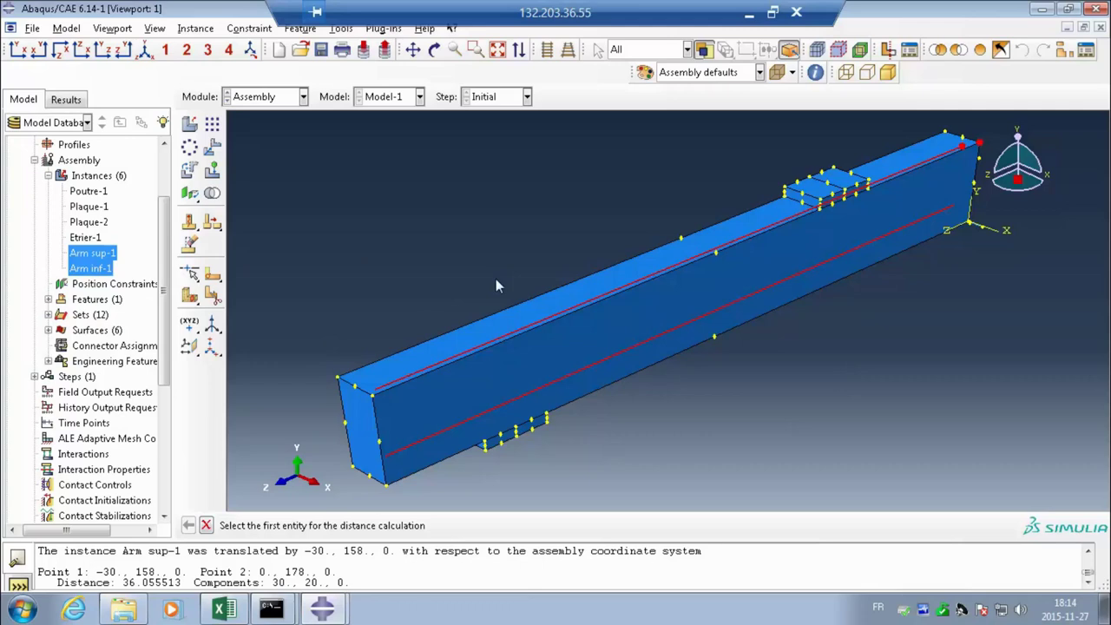
pyautogui.click(86, 238)
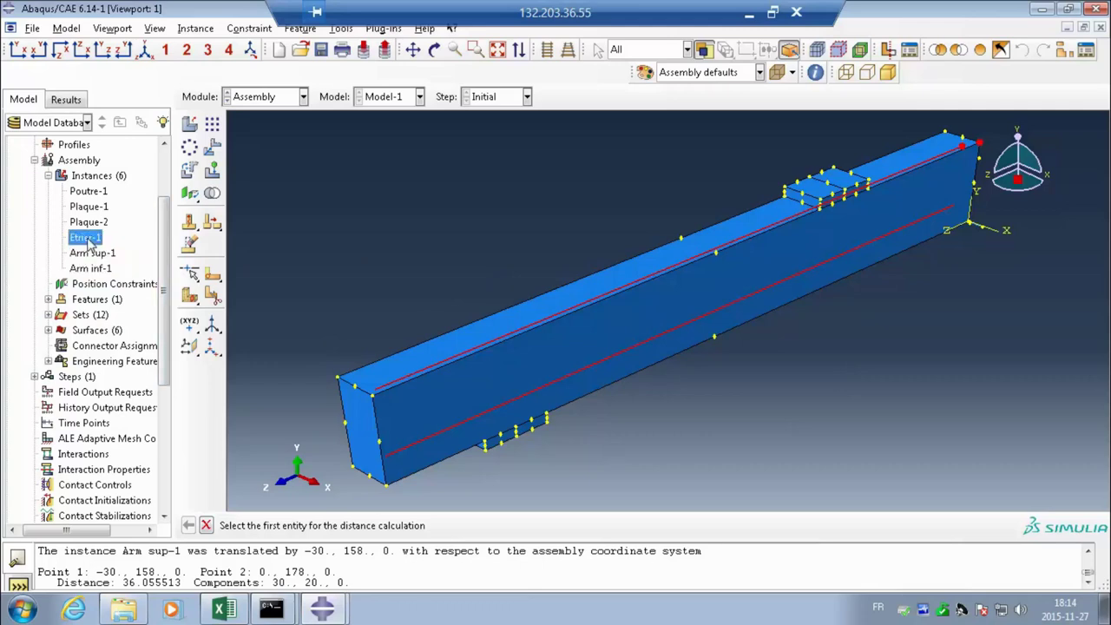
pyautogui.click(94, 221)
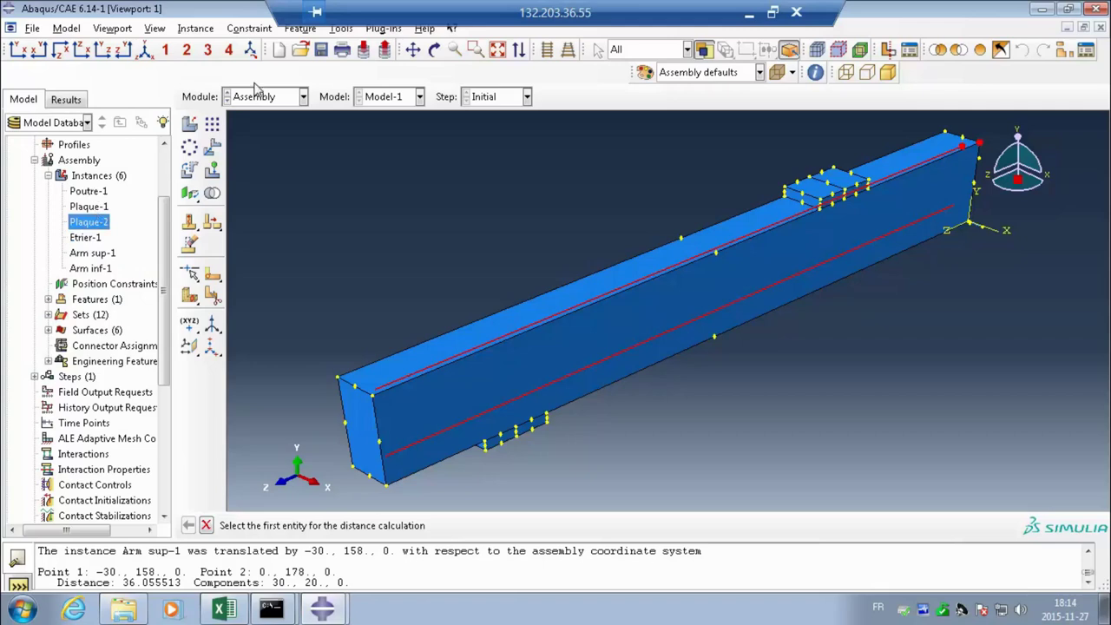
pyautogui.click(83, 191)
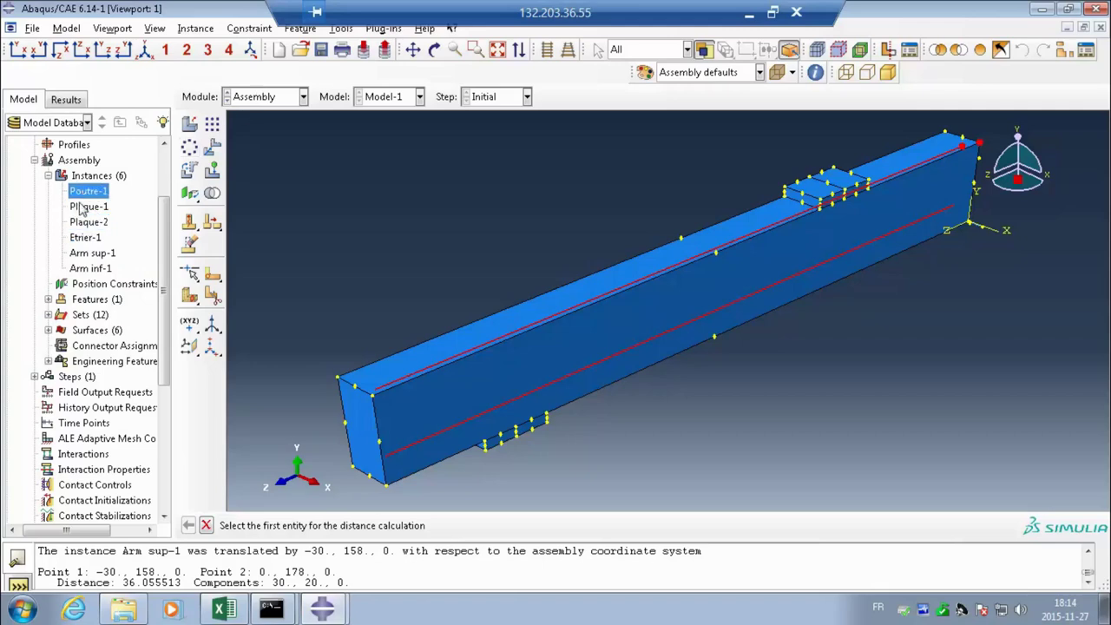
pyautogui.click(82, 207)
pyautogui.click(87, 221)
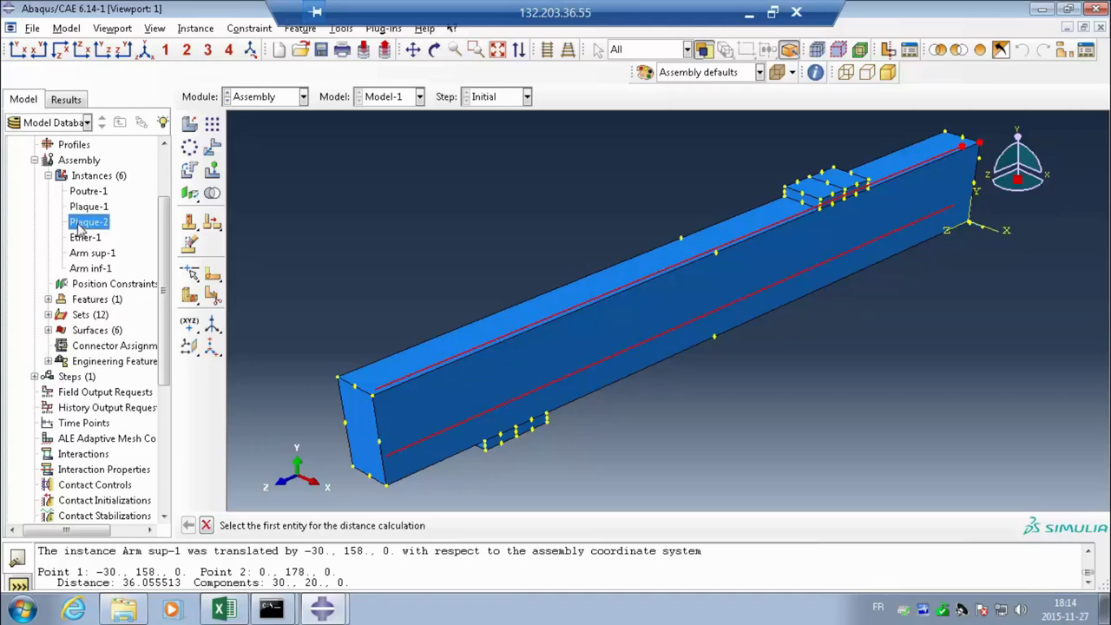
pyautogui.click(256, 96)
pyautogui.click(255, 127)
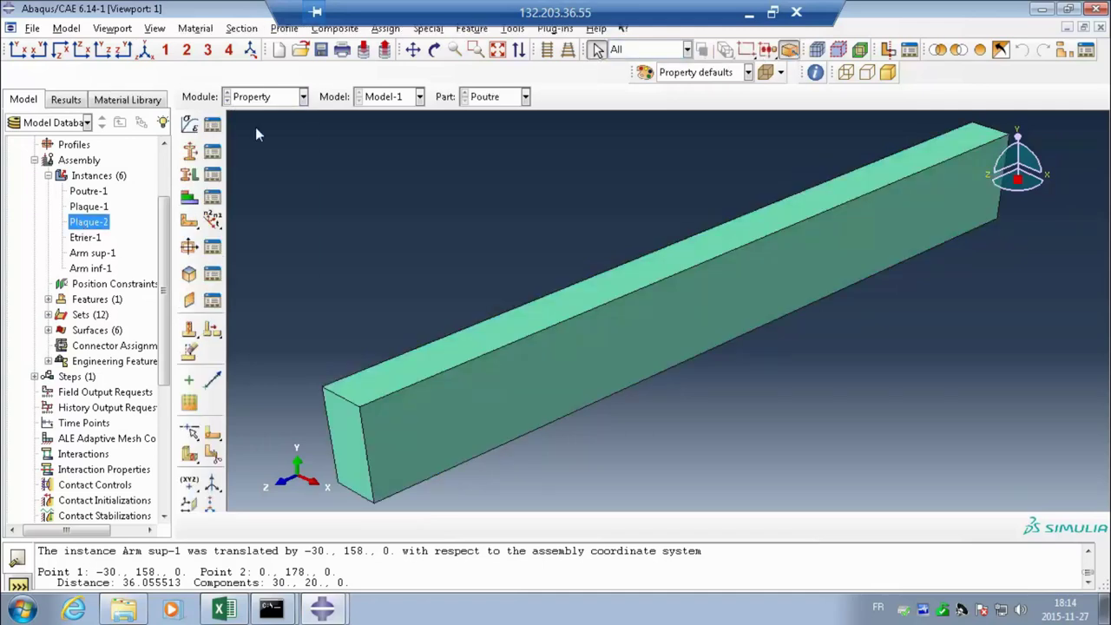
pyautogui.click(266, 98)
pyautogui.click(258, 144)
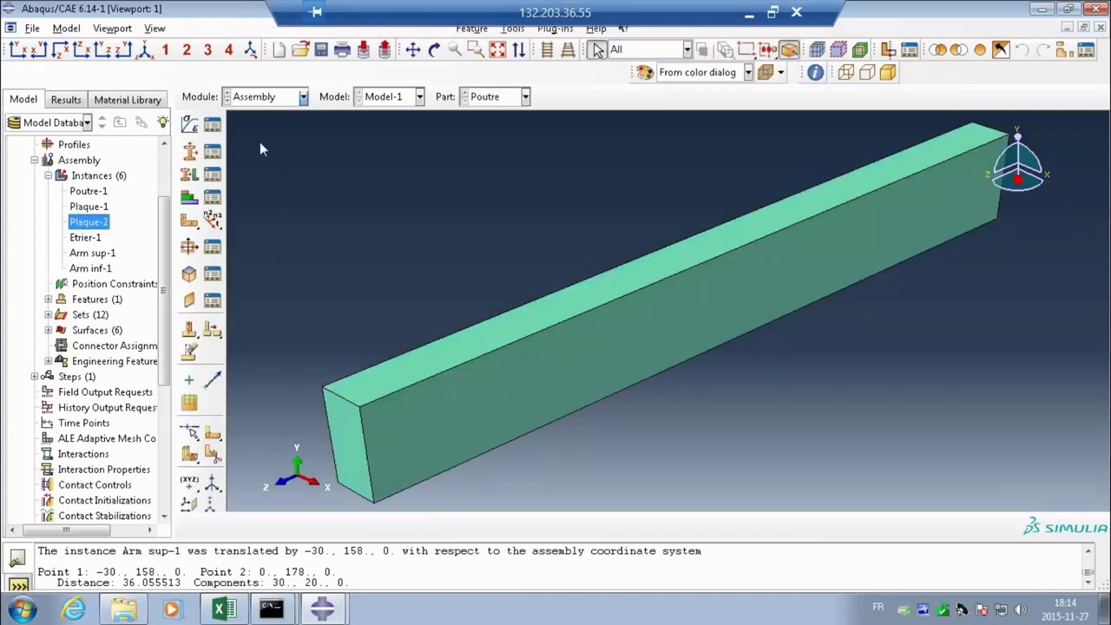
# Step: Translate the stirrup Etrier-1 from the free end of its lower leg to the origin 0,0,0
pyautogui.doubleClick(87, 239)
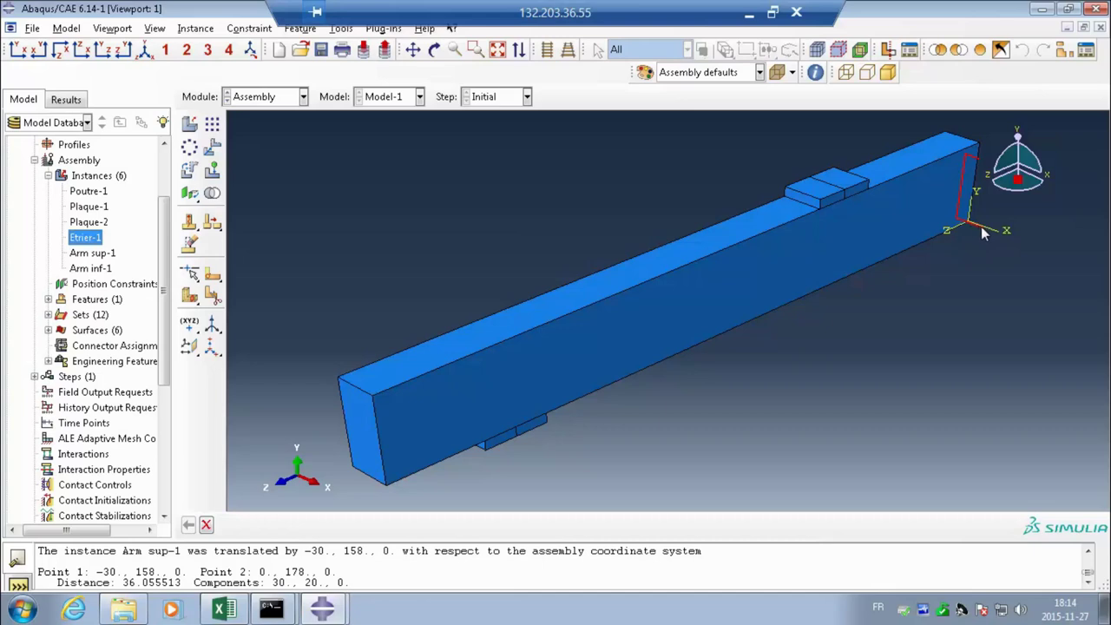
pyautogui.click(210, 148)
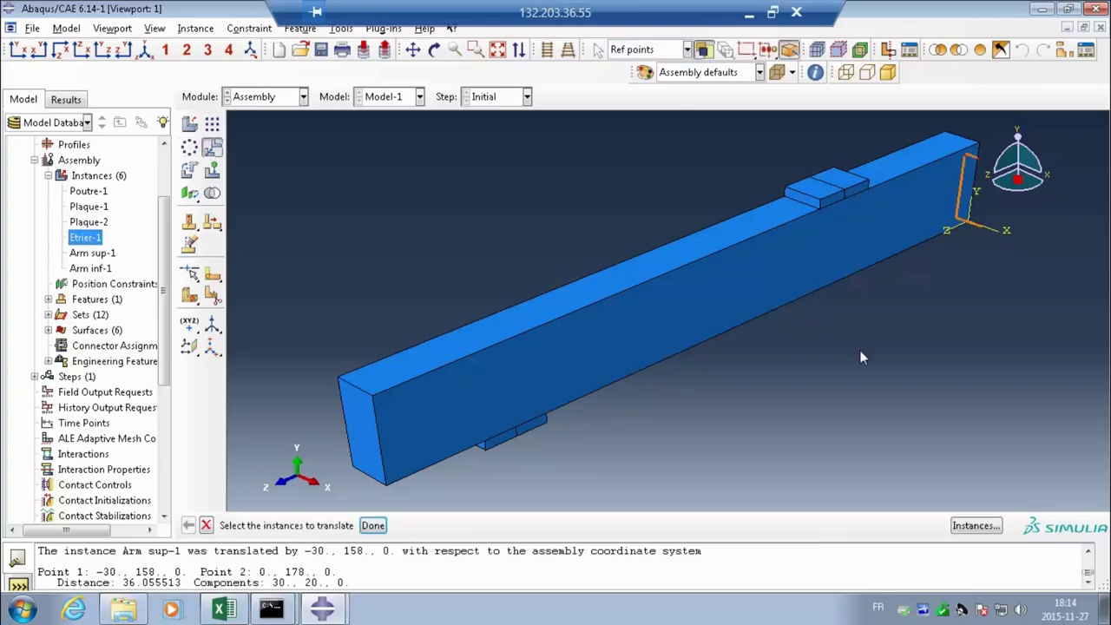
pyautogui.click(372, 525)
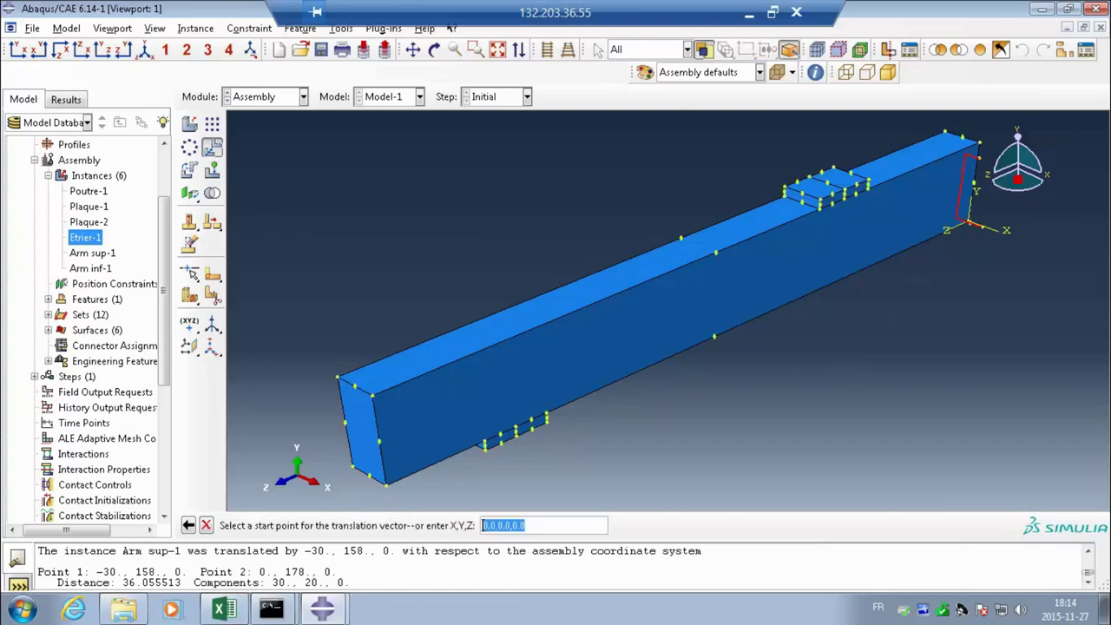
pyautogui.click(977, 231)
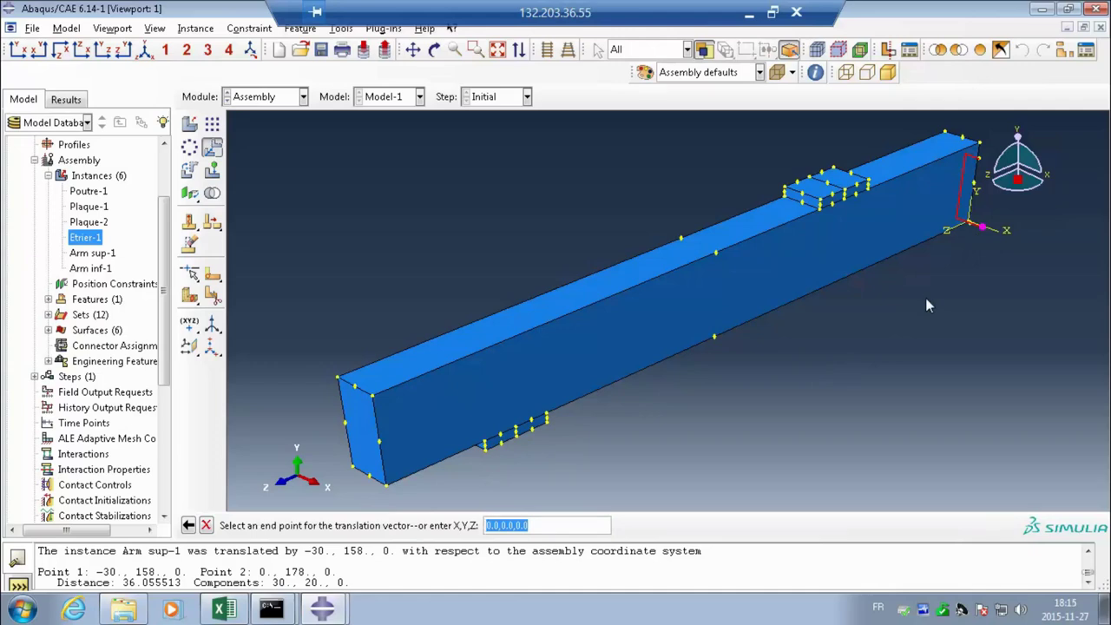
pyautogui.press('Return')
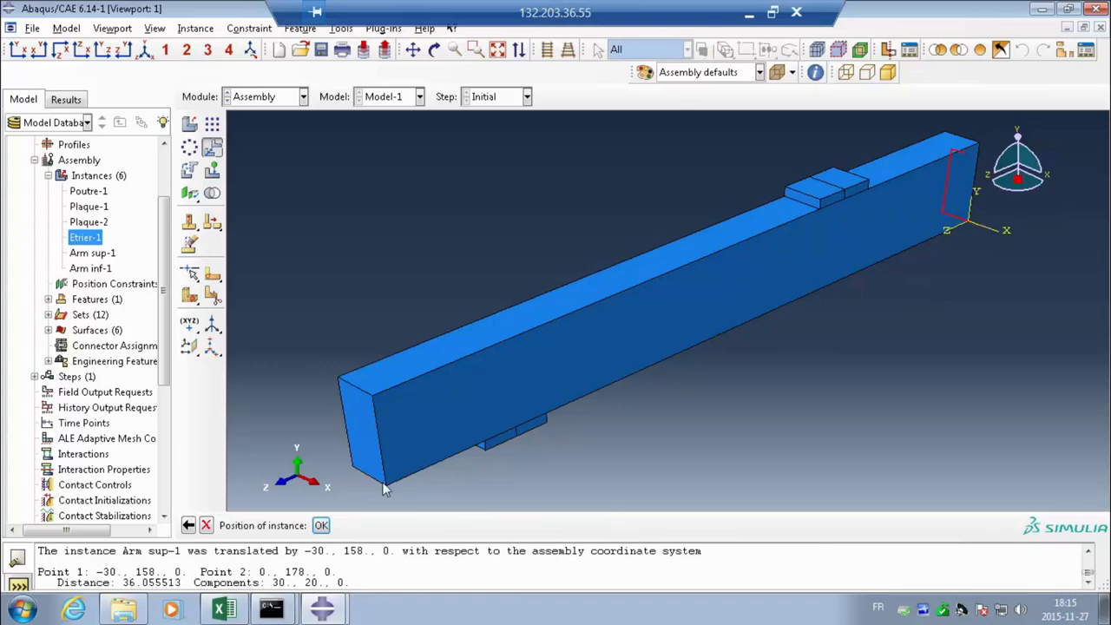
pyautogui.click(321, 524)
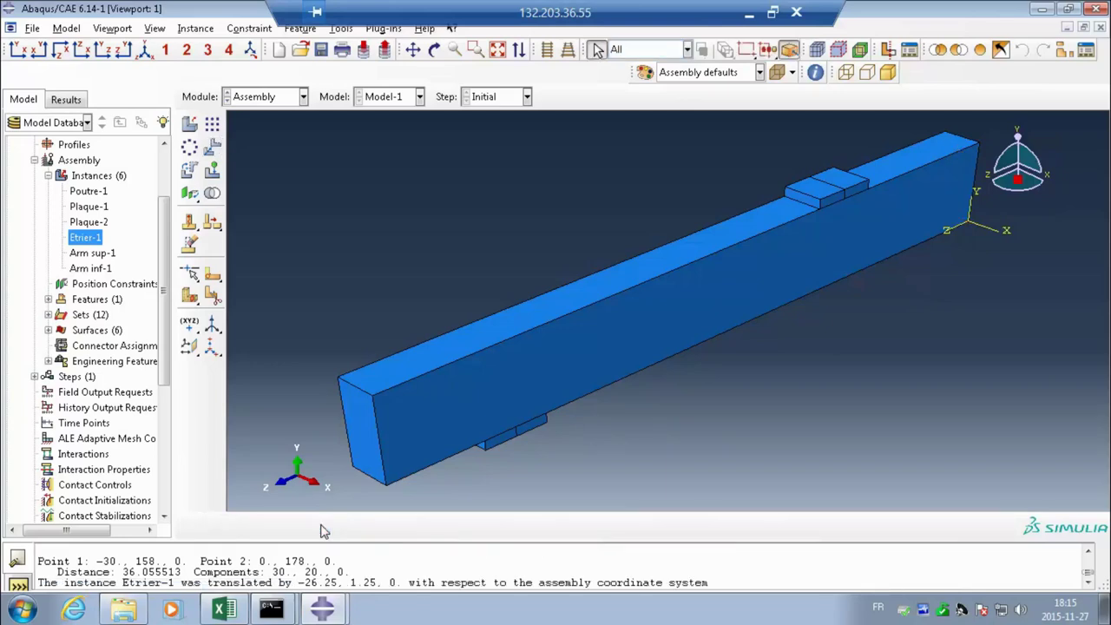
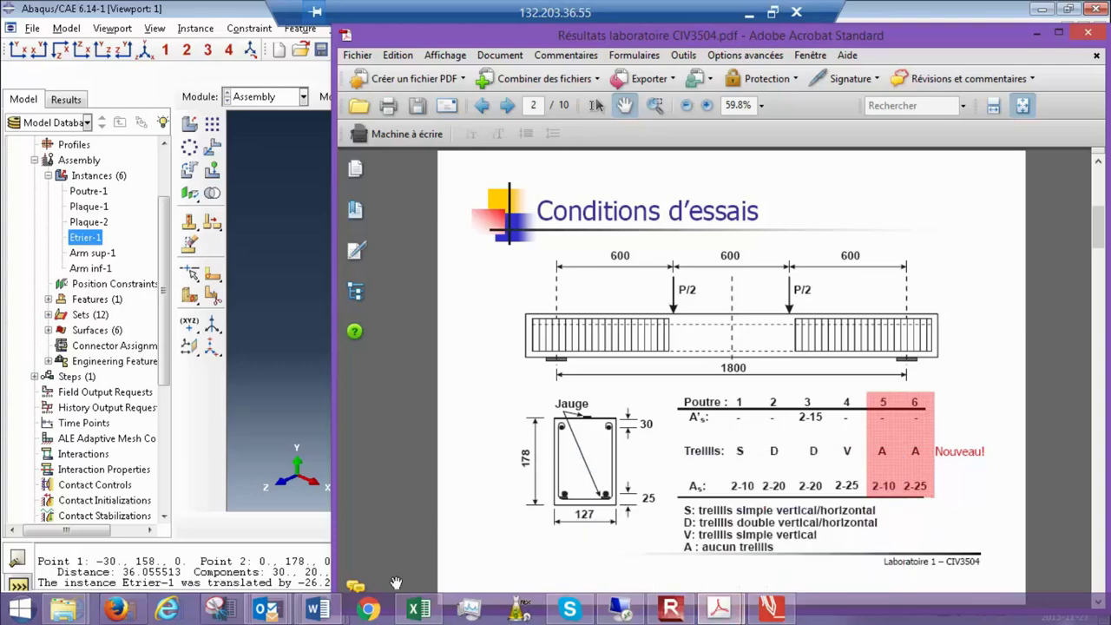
# Step: Consult the mesh diameter and spacing in the Word document's reinforcement properties table, and return to the Abaqus/CAE assembly
pyautogui.click(317, 610)
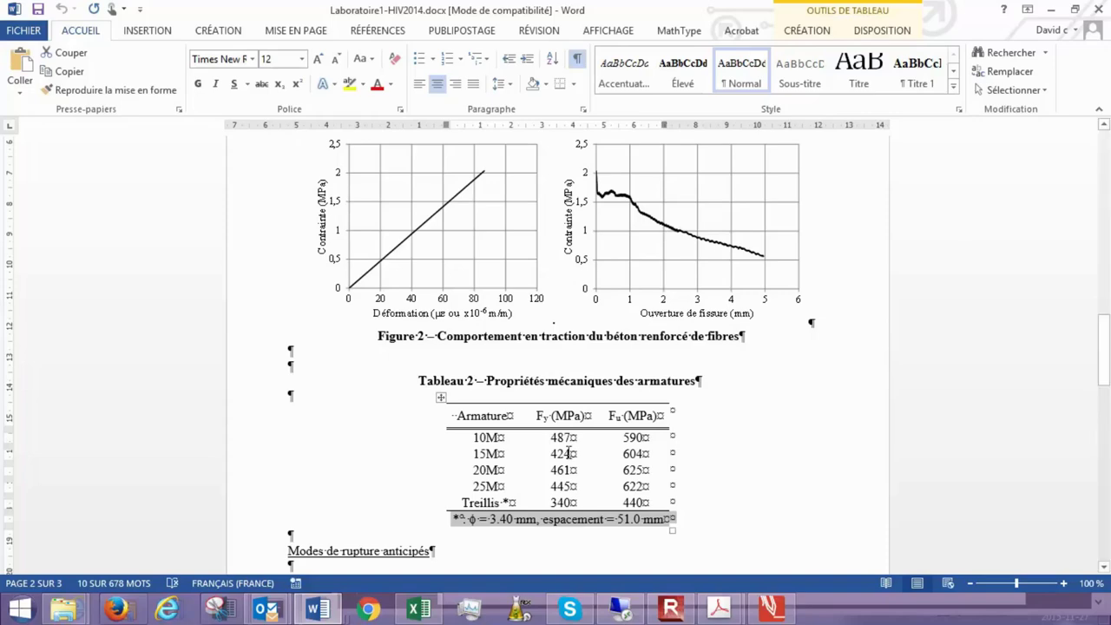
pyautogui.click(1051, 9)
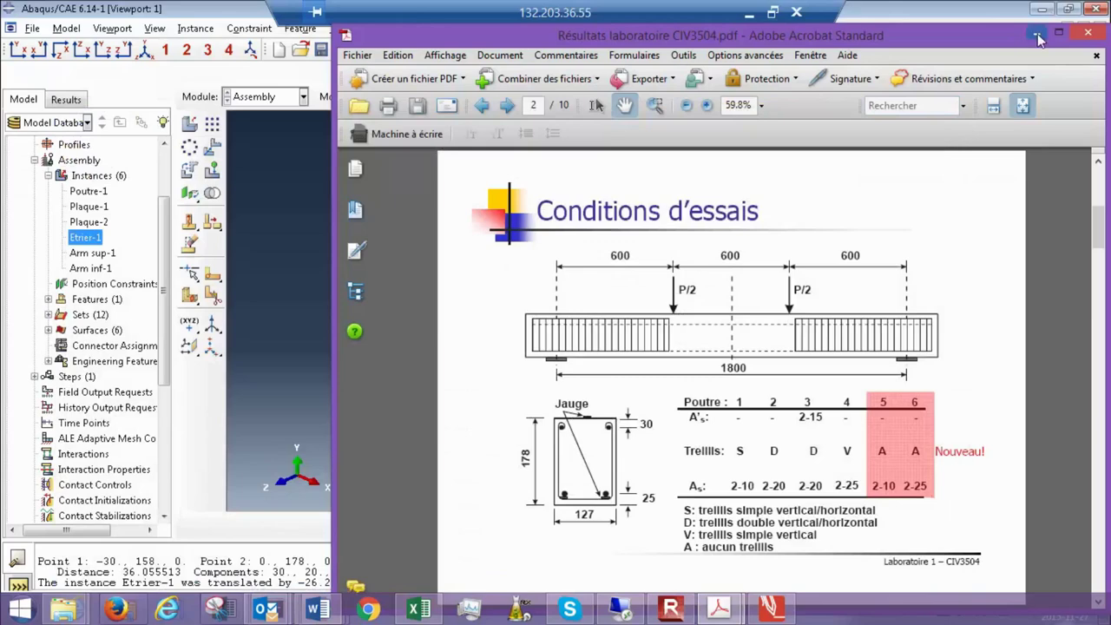
pyautogui.click(1036, 33)
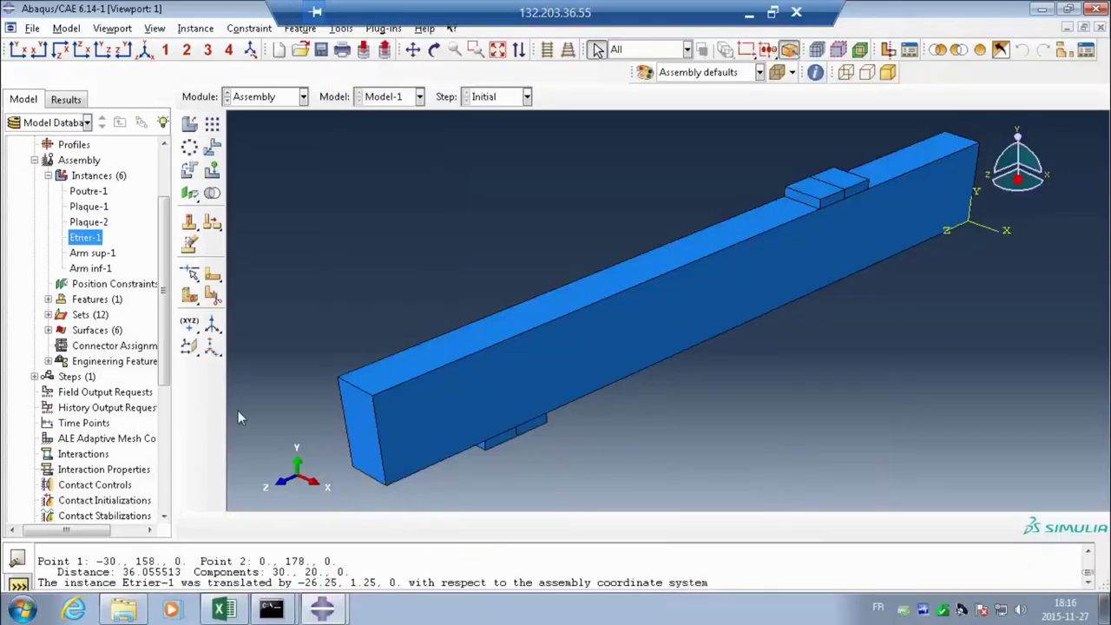
# Step: Translate the stirrup Etrier-1 upward from 0,0,0 to 0,13.55,0
pyautogui.click(212, 146)
pyautogui.click(961, 526)
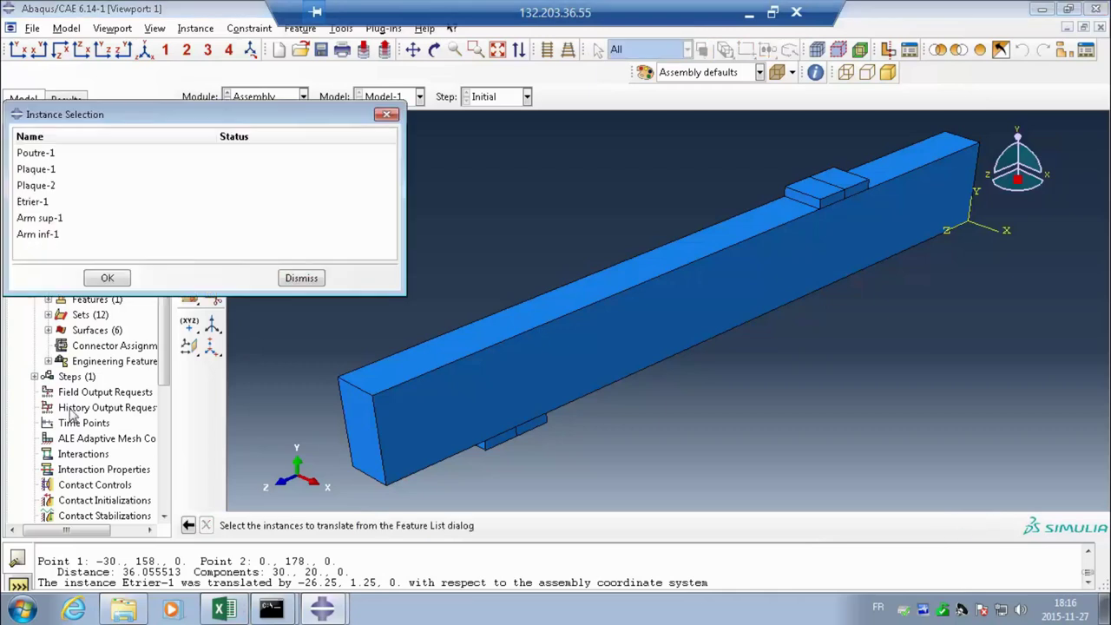
pyautogui.click(35, 202)
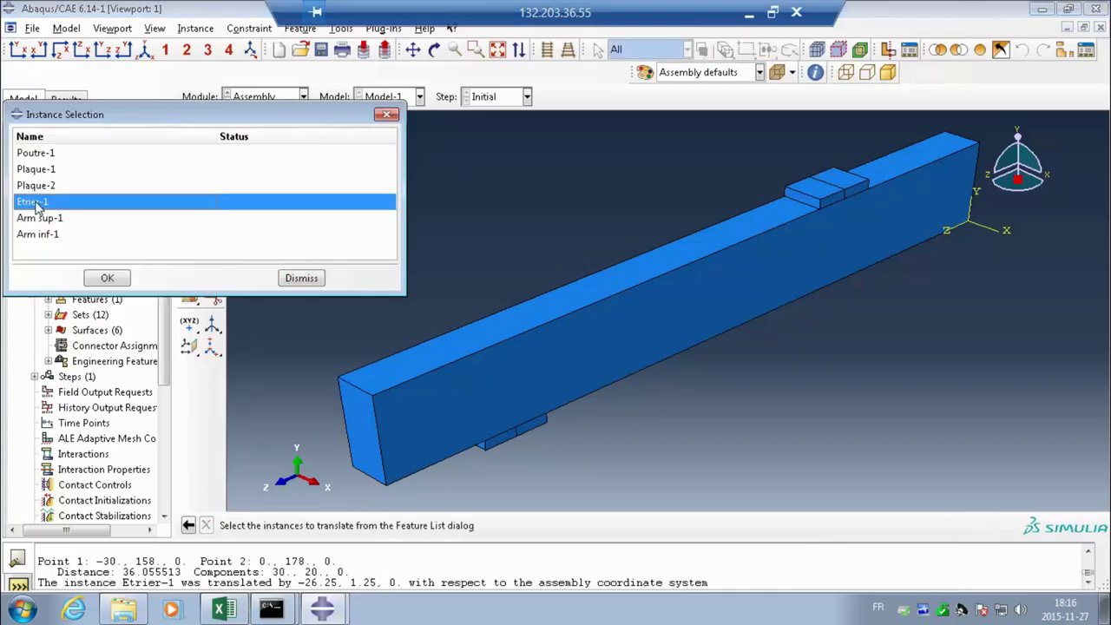
pyautogui.click(107, 279)
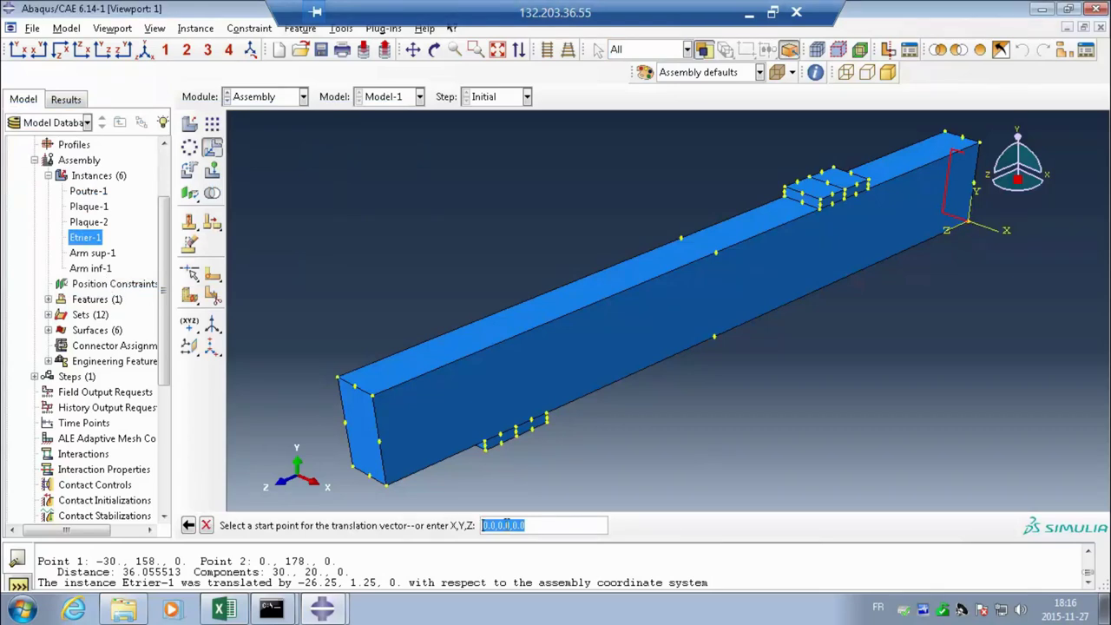
pyautogui.press('Return')
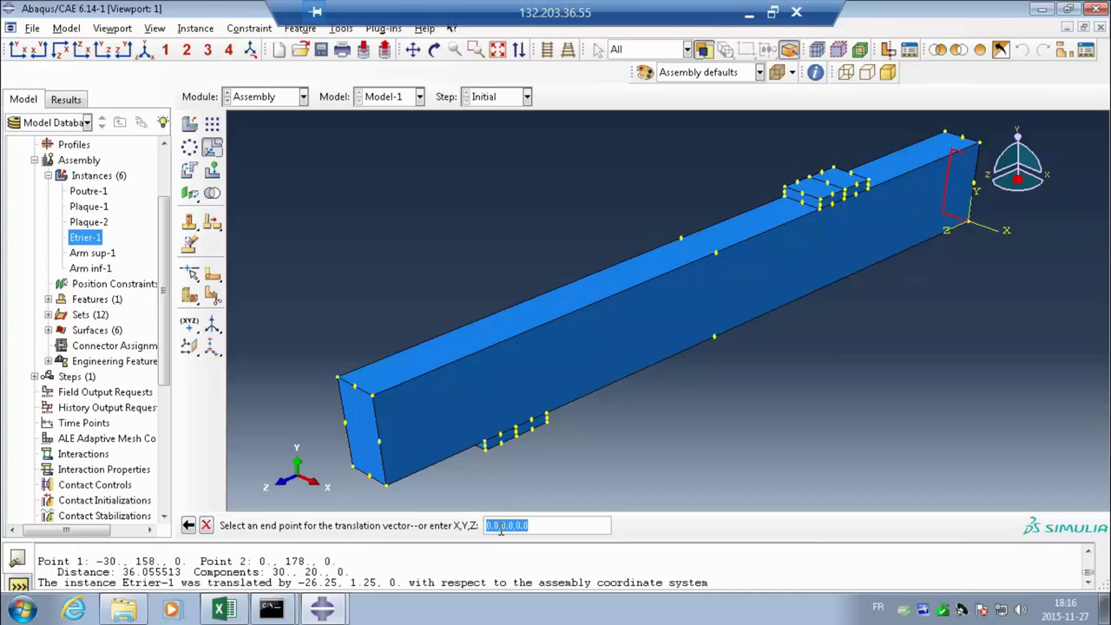
pyautogui.click(500, 526)
pyautogui.moveTo(501, 526); pyautogui.dragTo(512, 525)
pyautogui.write('20')
pyautogui.press('Return')
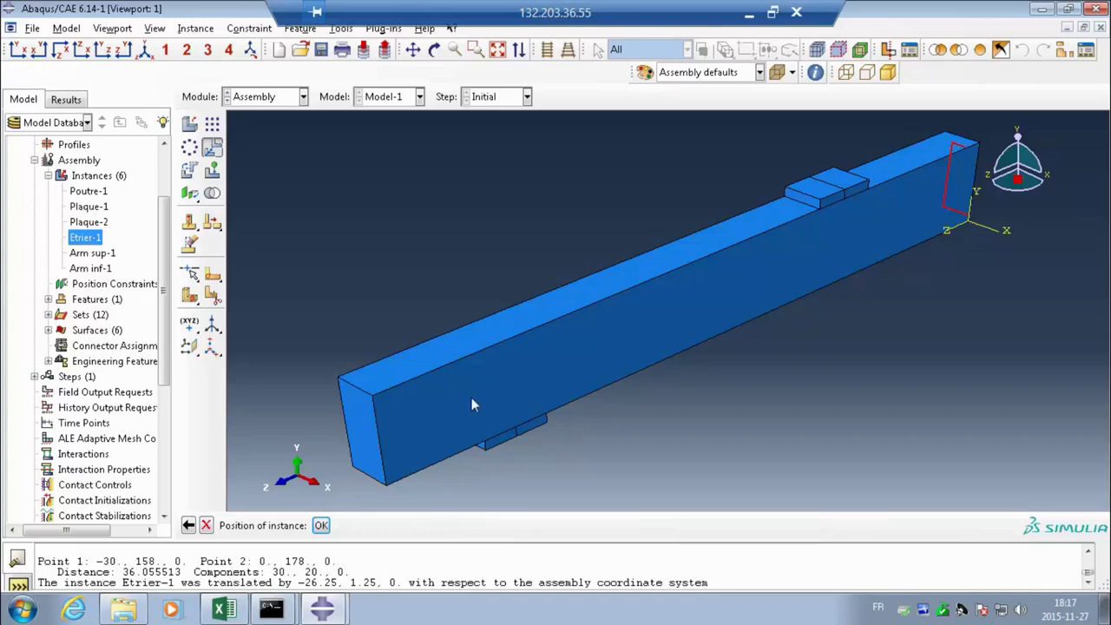
pyautogui.click(319, 525)
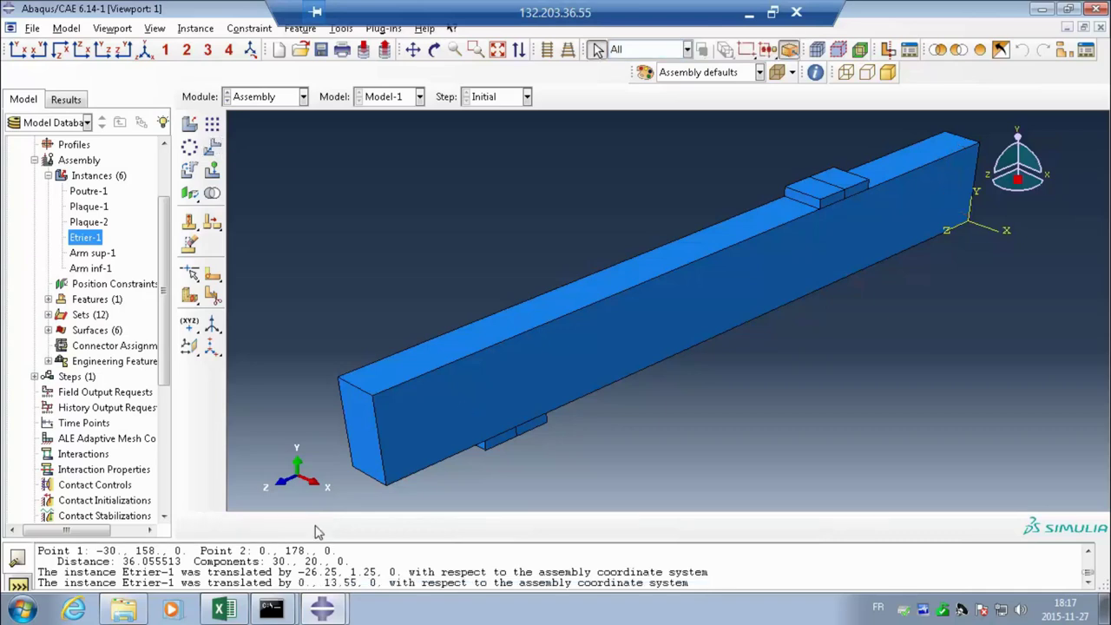
pyautogui.click(212, 148)
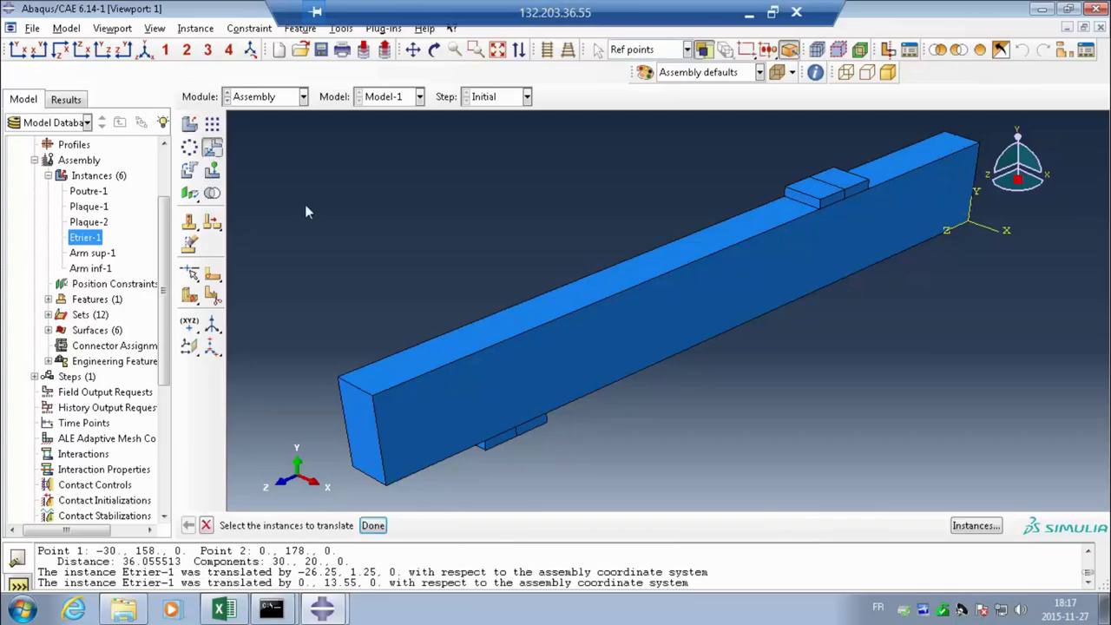
pyautogui.click(960, 529)
pyautogui.click(52, 202)
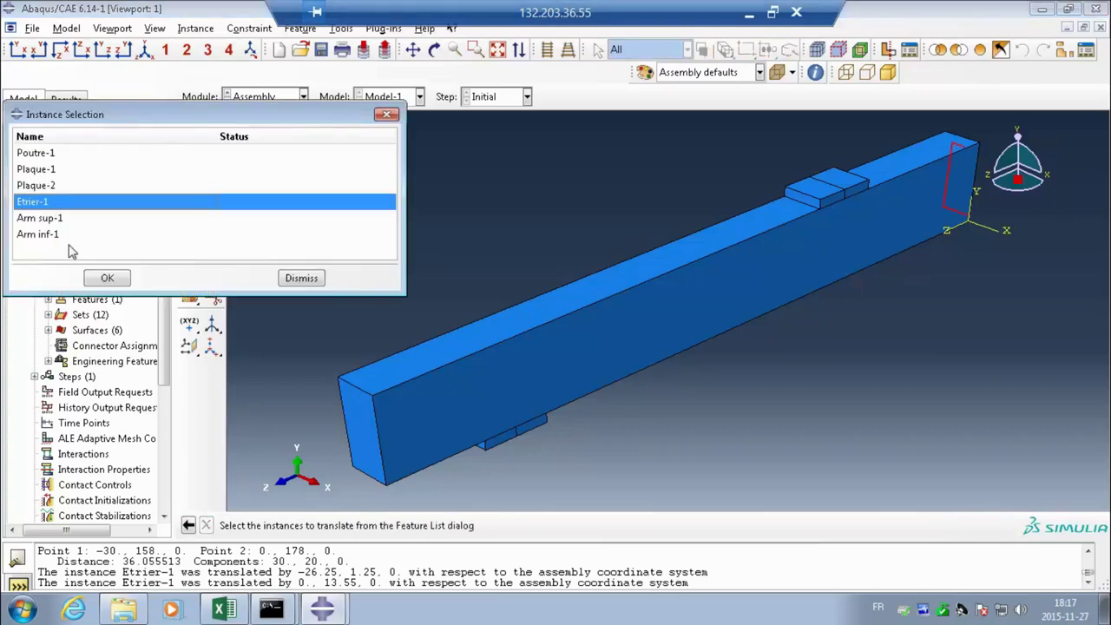
pyautogui.click(107, 278)
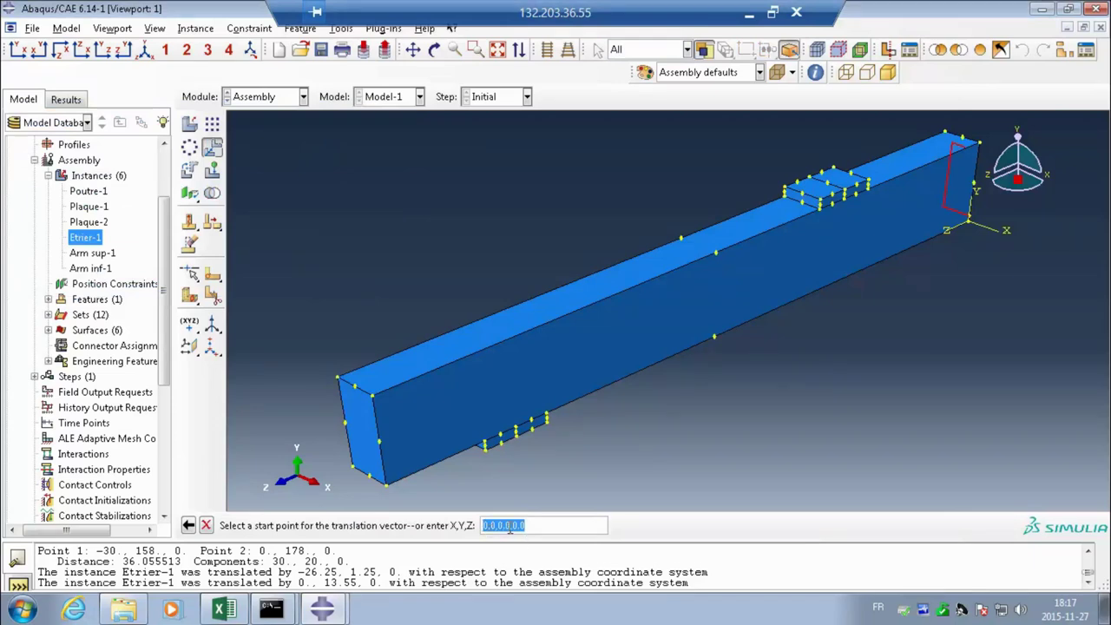
pyautogui.moveTo(514, 526); pyautogui.dragTo(539, 527)
pyautogui.write('25')
pyautogui.press('Return')
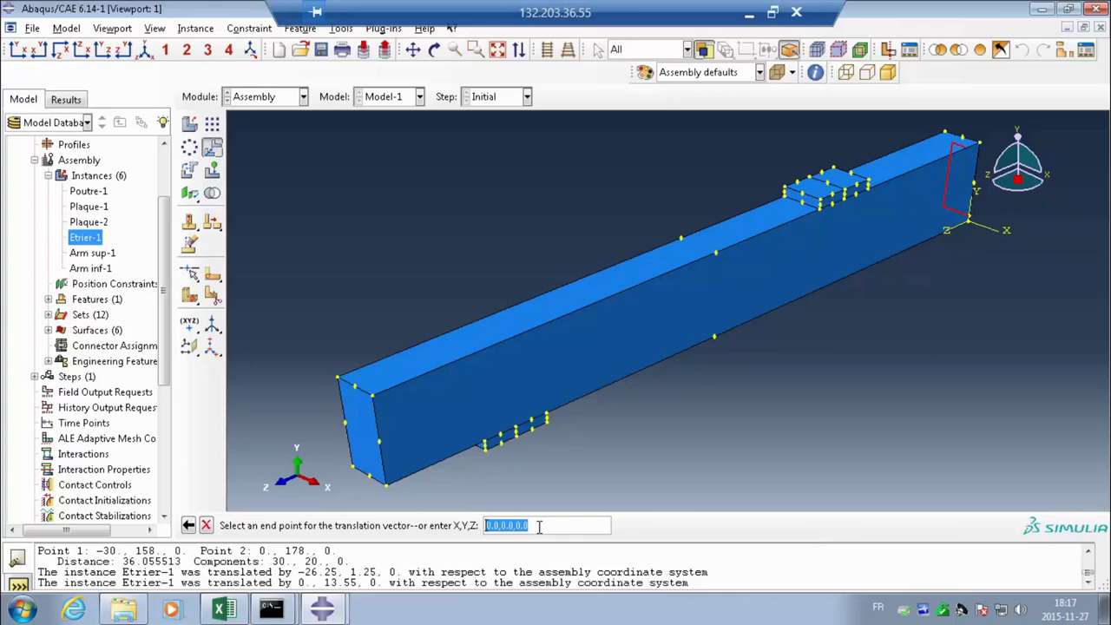
pyautogui.press('Escape')
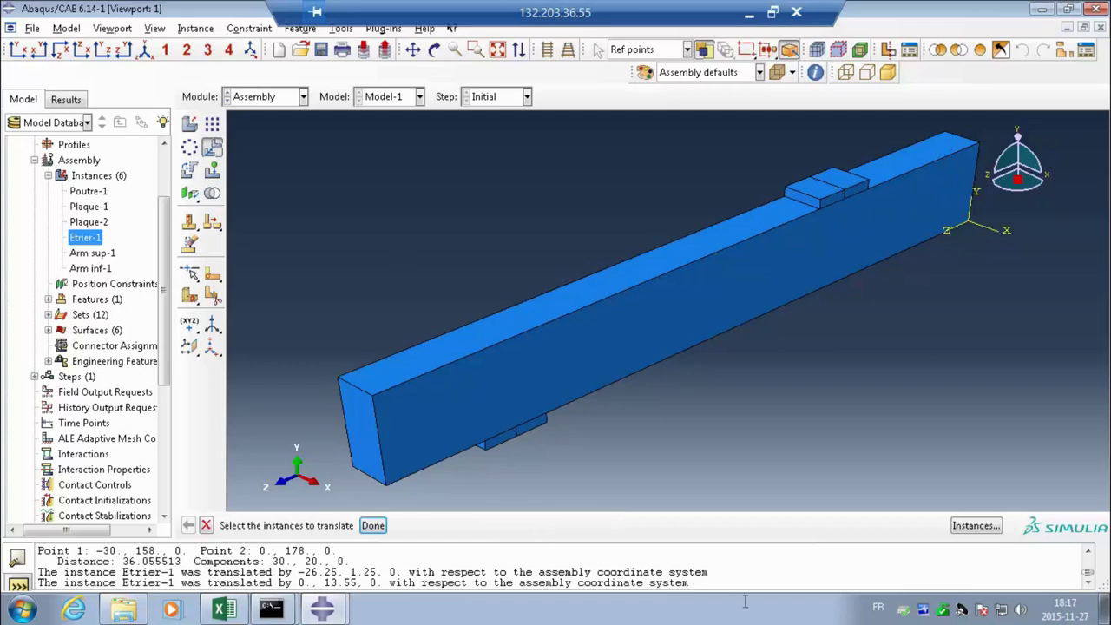
# Step: Translate the stirrup Etrier-1 along the beam's length from 0,0,0 to 0,0,25.5
pyautogui.click(976, 526)
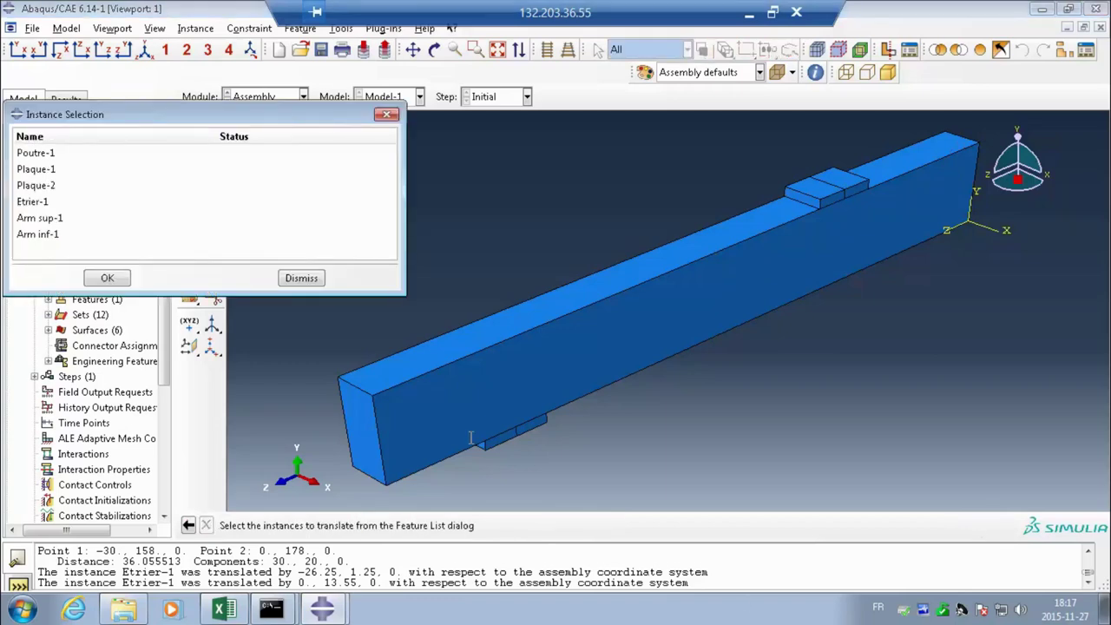
pyautogui.click(39, 202)
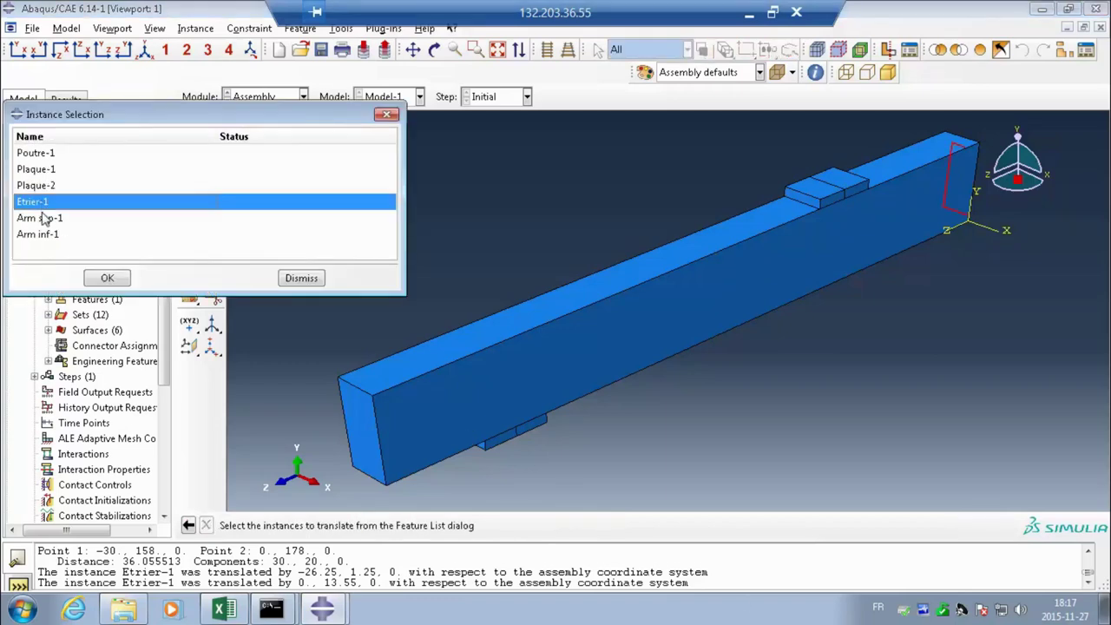
pyautogui.click(105, 278)
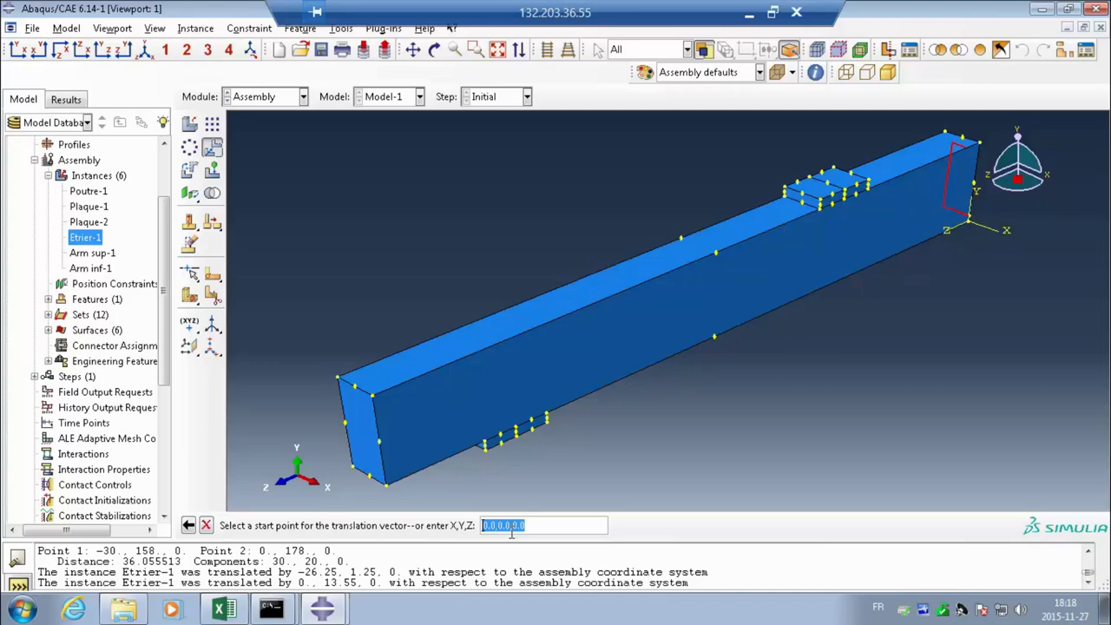
pyautogui.press('Return')
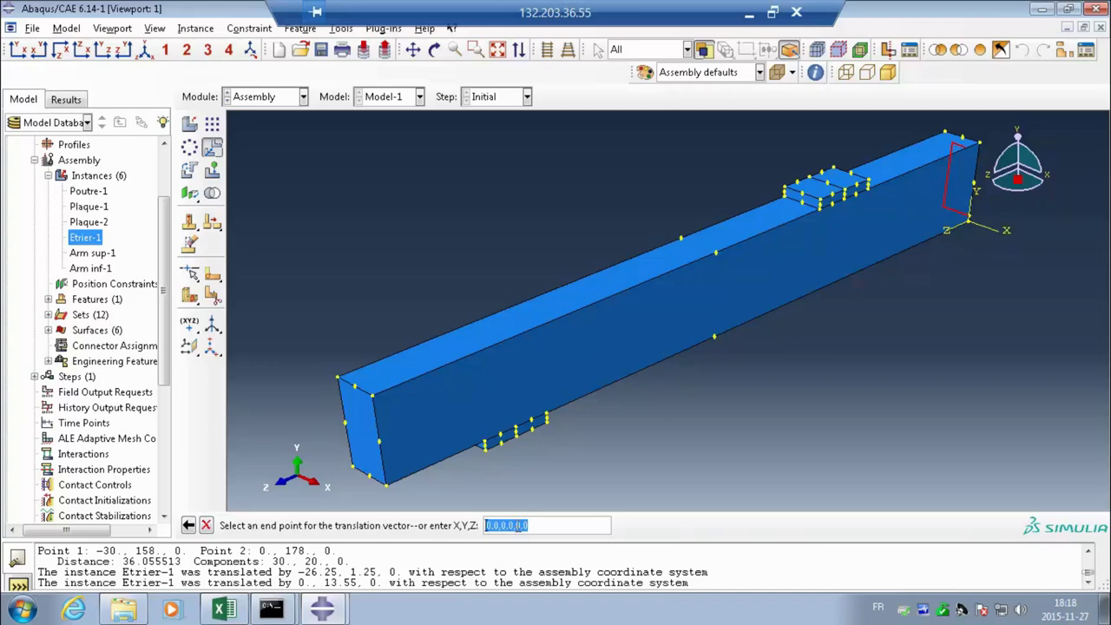
pyautogui.click(545, 527)
pyautogui.press('BackSpace')
pyautogui.press('BackSpace')
pyautogui.press('BackSpace')
pyautogui.write('25.5')
pyautogui.press('Return')
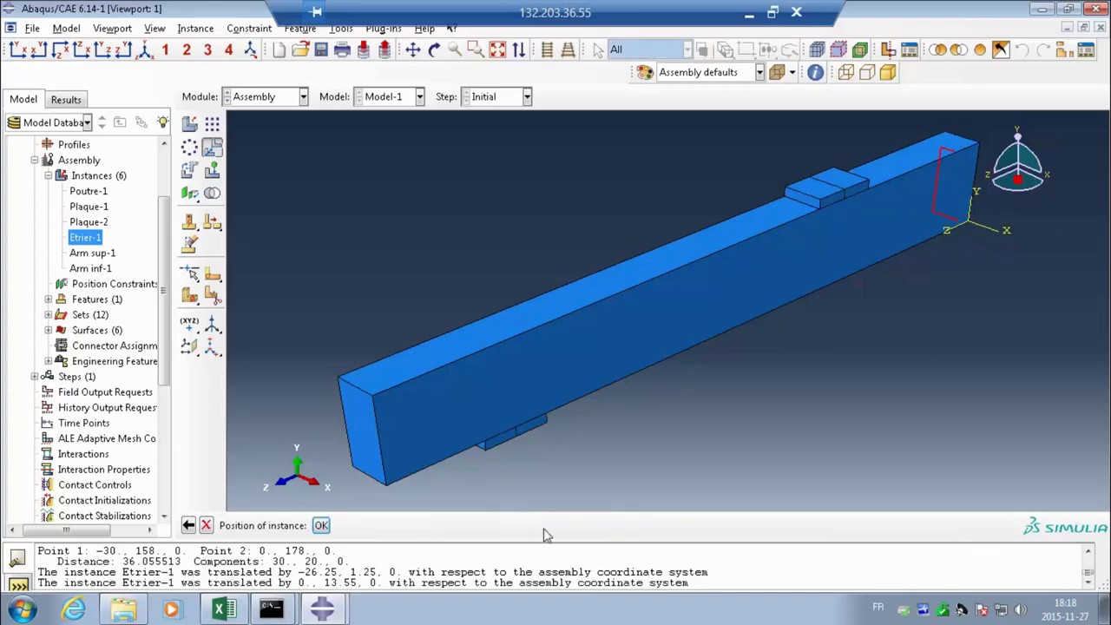
pyautogui.press('Return')
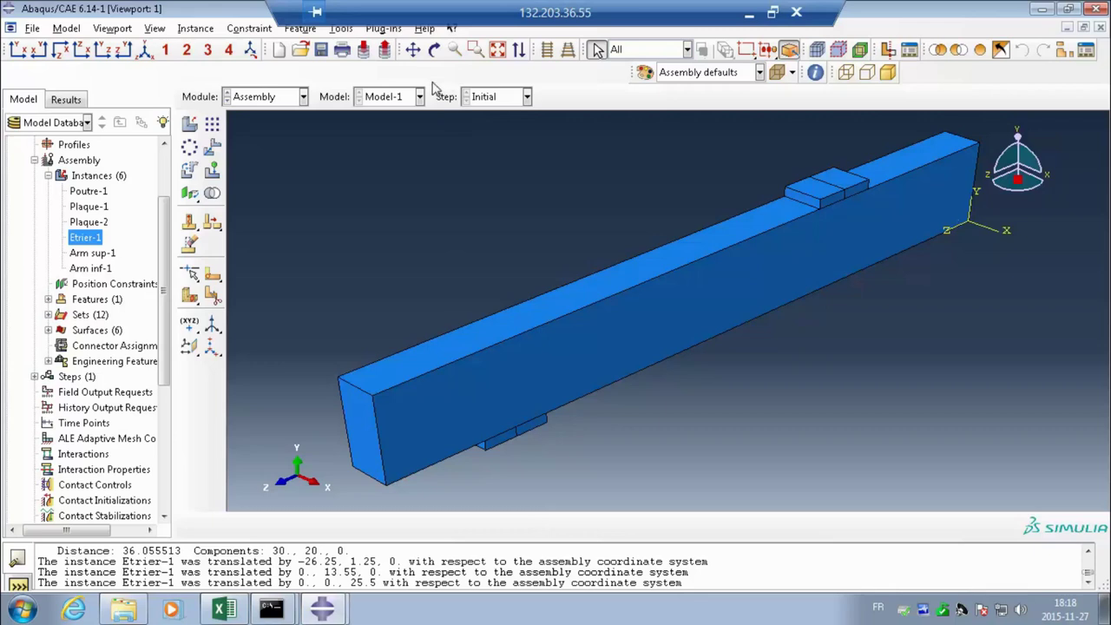
# Step: Set up a linear pattern of Etrier-1 with a direction 1 number of 1 and a direction 2 offset of 51
pyautogui.click(213, 127)
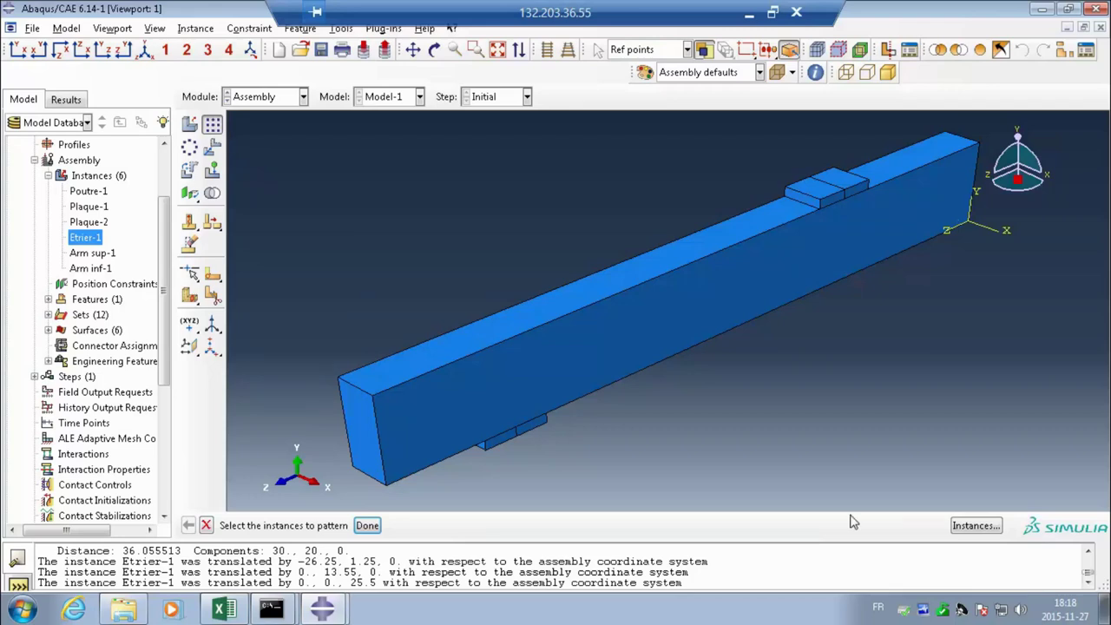
pyautogui.click(976, 526)
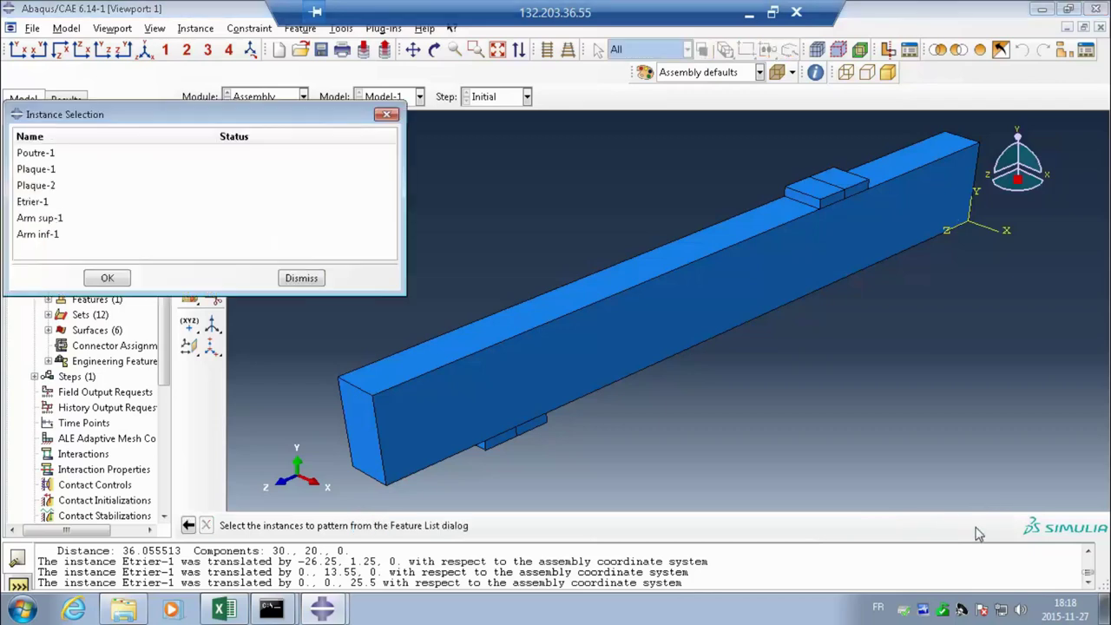
pyautogui.click(43, 203)
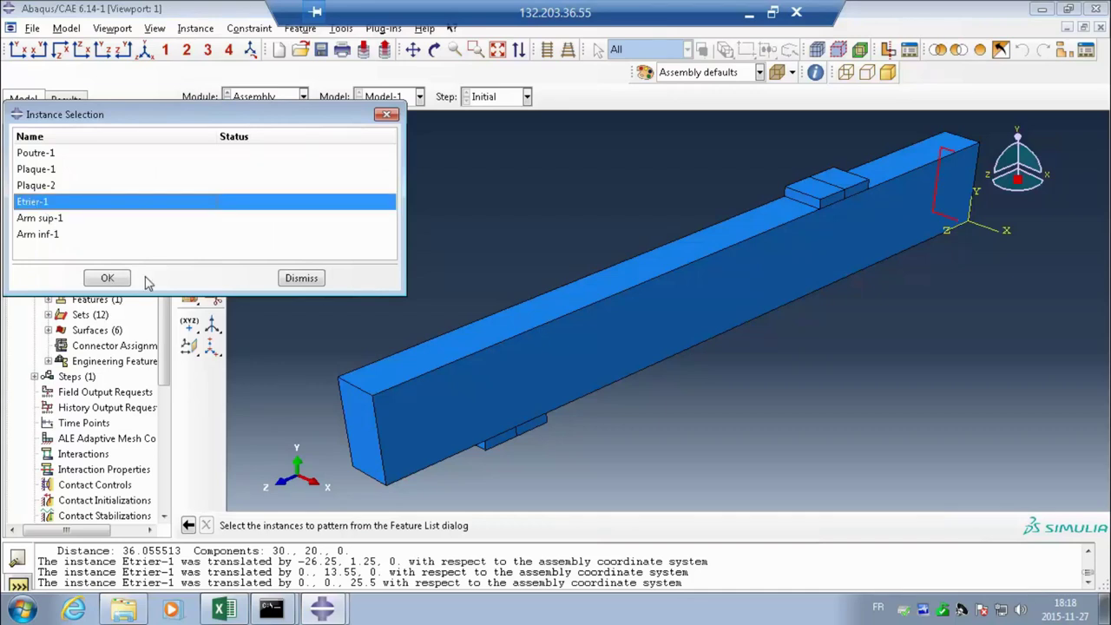
pyautogui.click(108, 278)
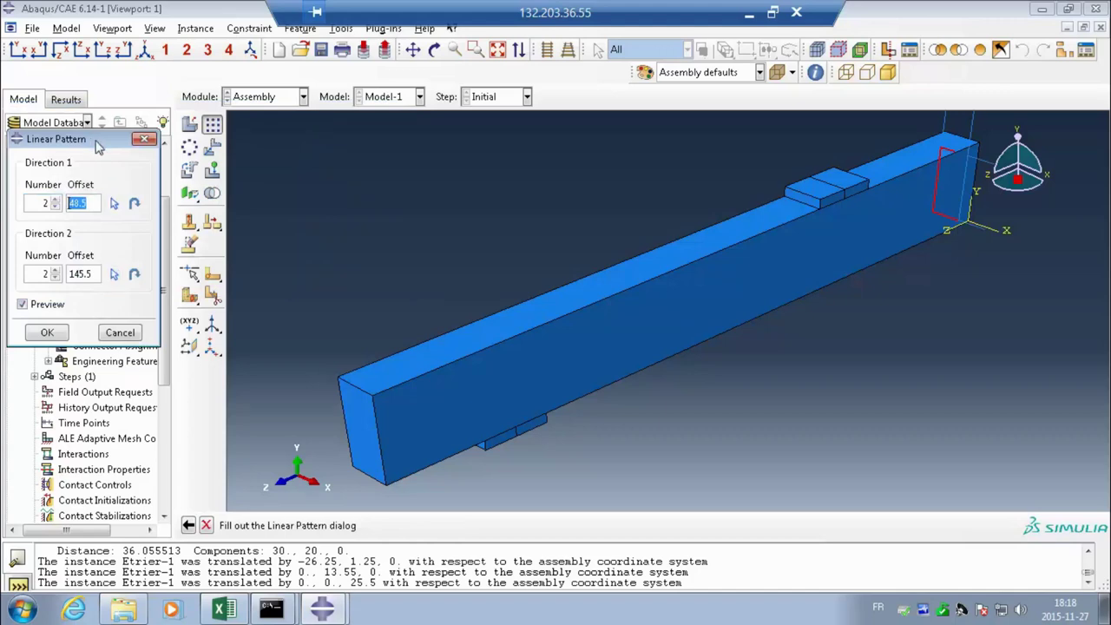
pyautogui.moveTo(98, 148); pyautogui.dragTo(381, 152)
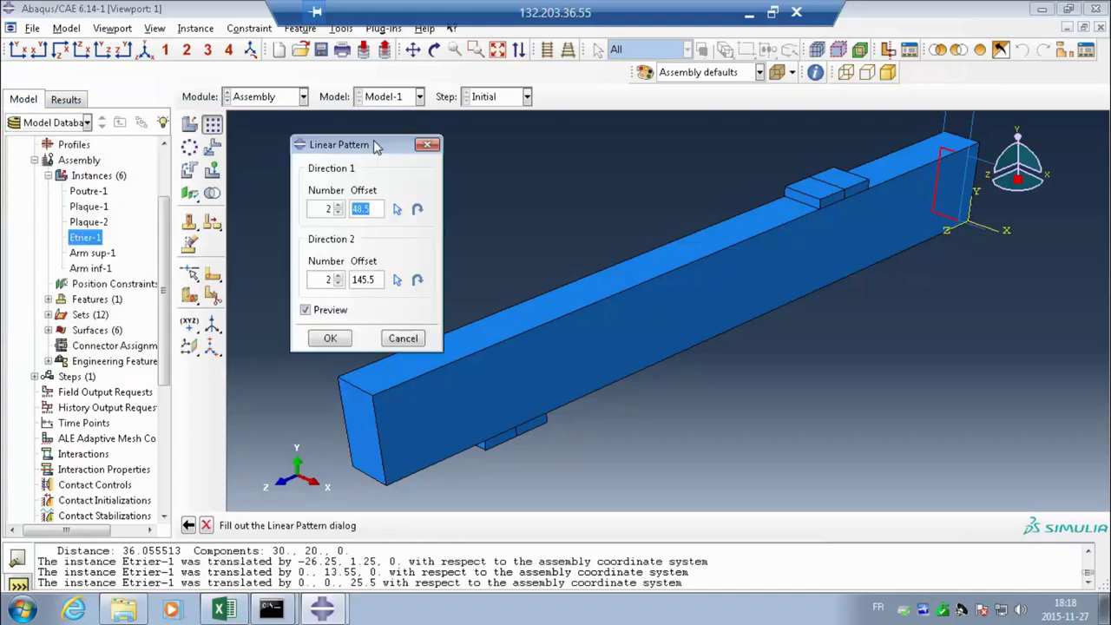
pyautogui.click(338, 212)
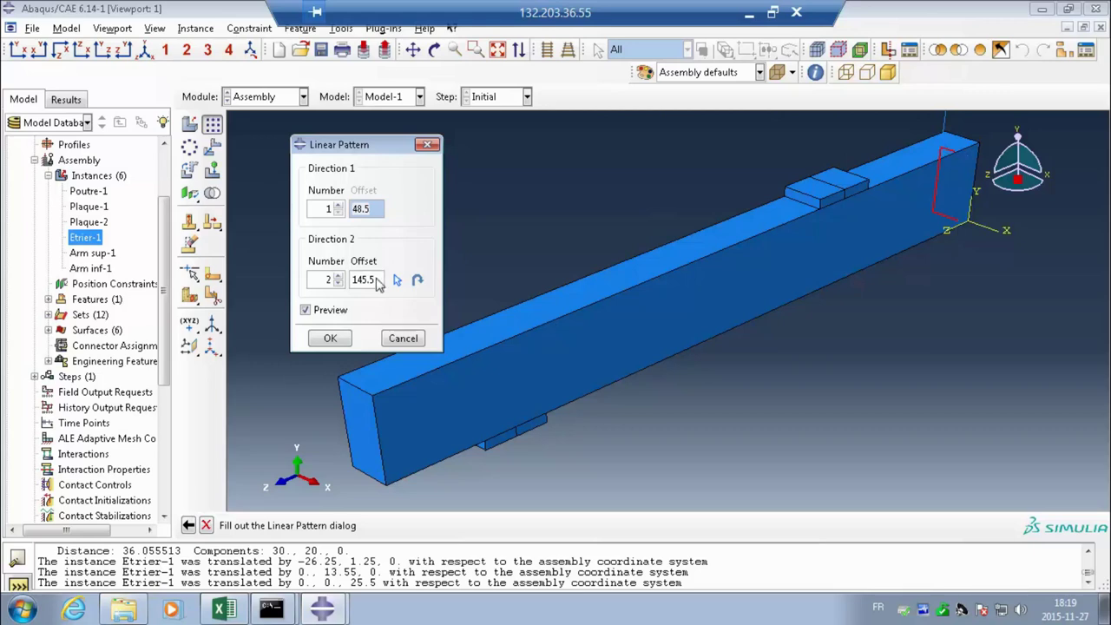
pyautogui.moveTo(378, 281); pyautogui.dragTo(352, 279)
pyautogui.write('51')
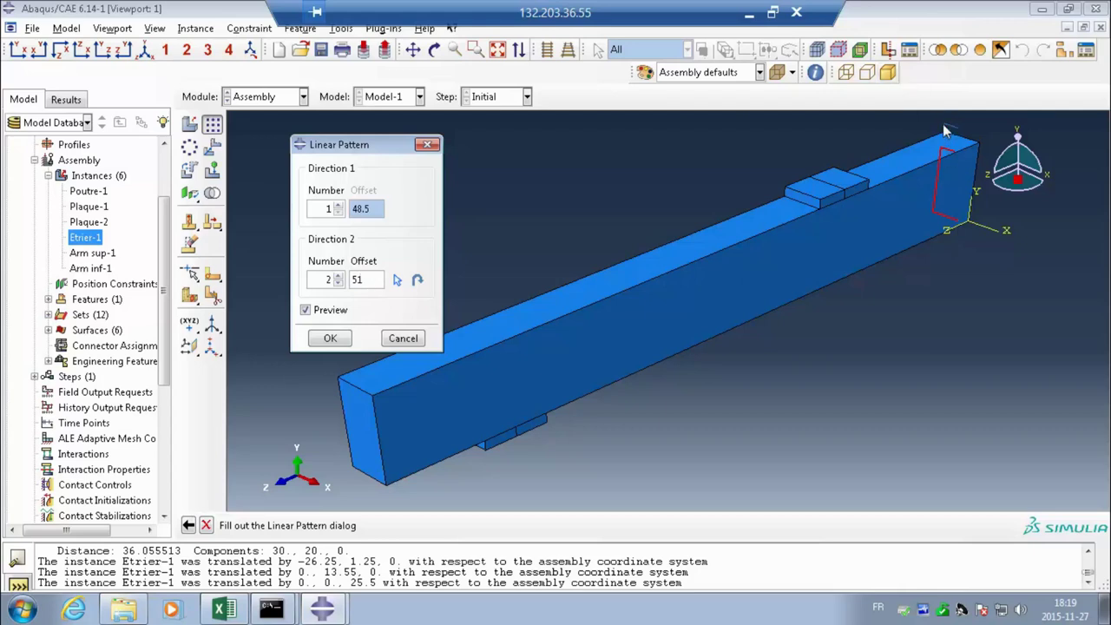
# Step: Set the pattern's direction 2 number to 52 and align direction 2 with the global Z axis
pyautogui.click(328, 279)
pyautogui.write('5')
pyautogui.click(399, 284)
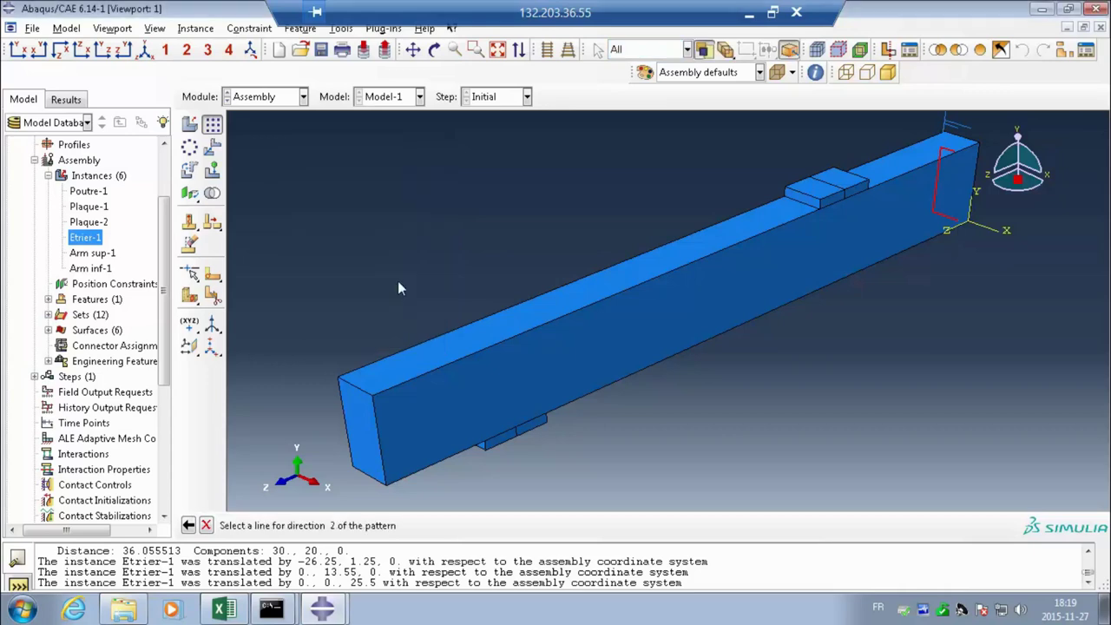
pyautogui.click(960, 230)
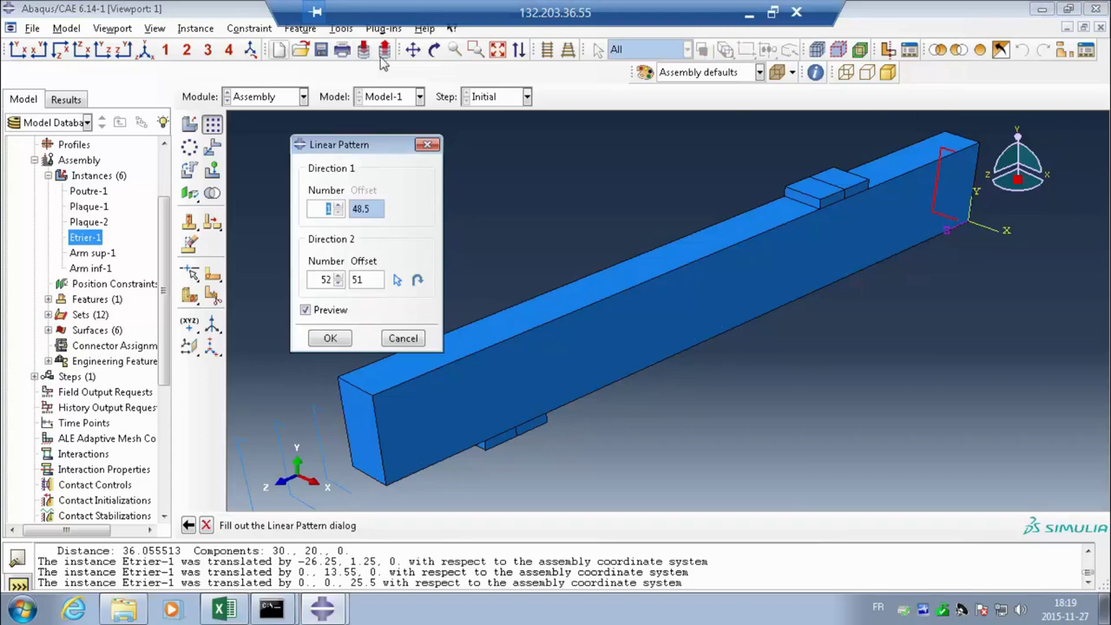
# Step: Try a direction 2 number of 32, comparing the previewed stirrups with the beam's length
pyautogui.click(496, 50)
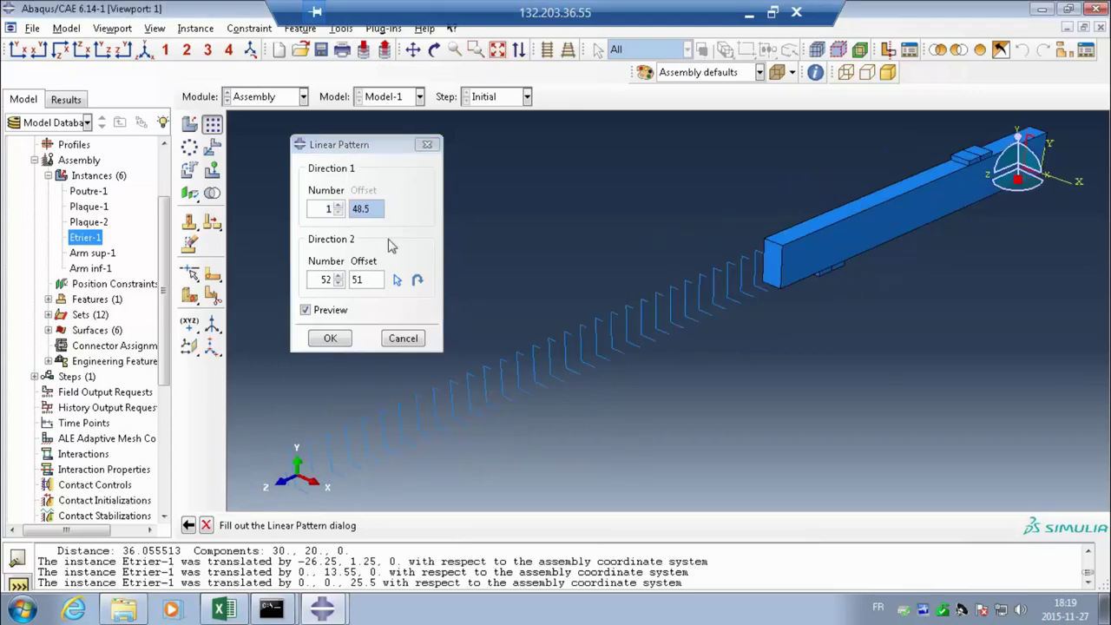
pyautogui.click(326, 279)
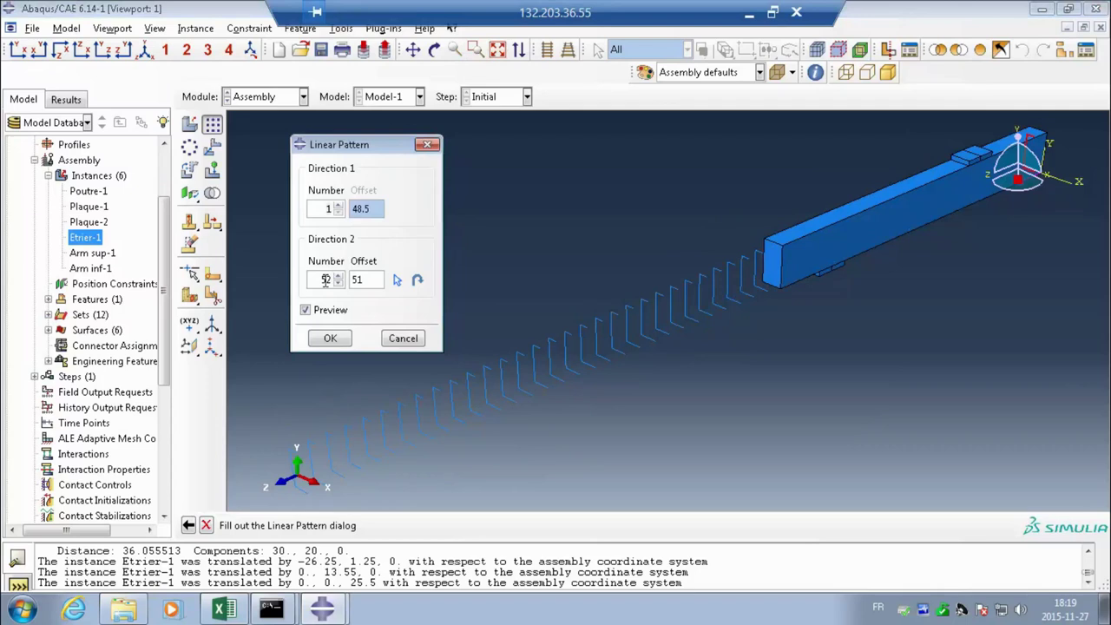
pyautogui.doubleClick(327, 279)
pyautogui.write('42')
pyautogui.press('BackSpace')
pyautogui.write('1')
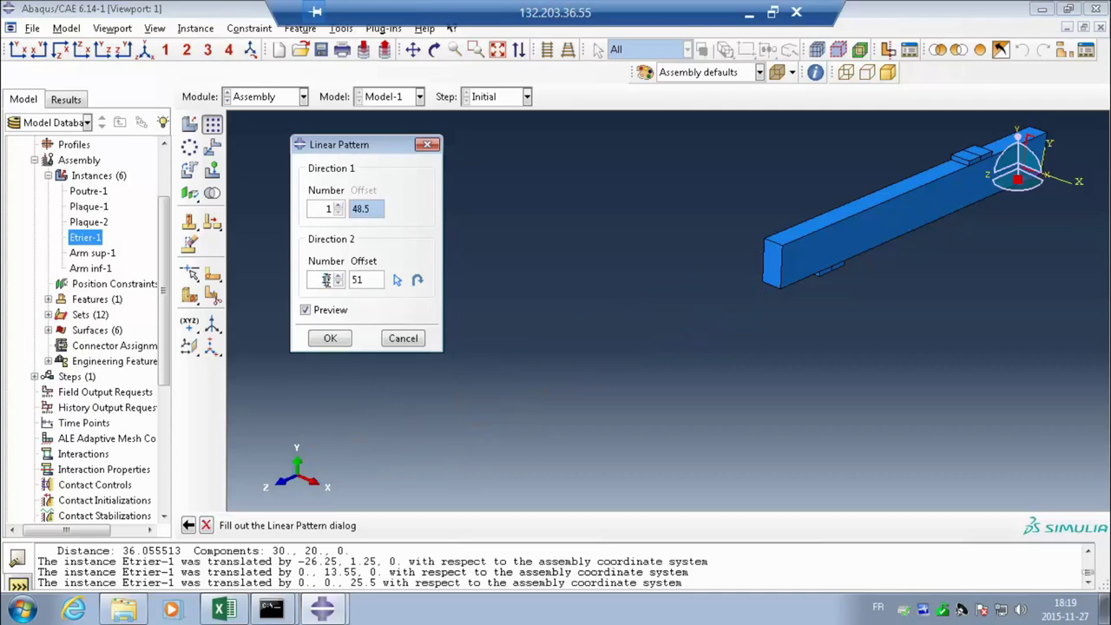
pyautogui.write('22')
pyautogui.doubleClick(325, 279)
pyautogui.write('32')
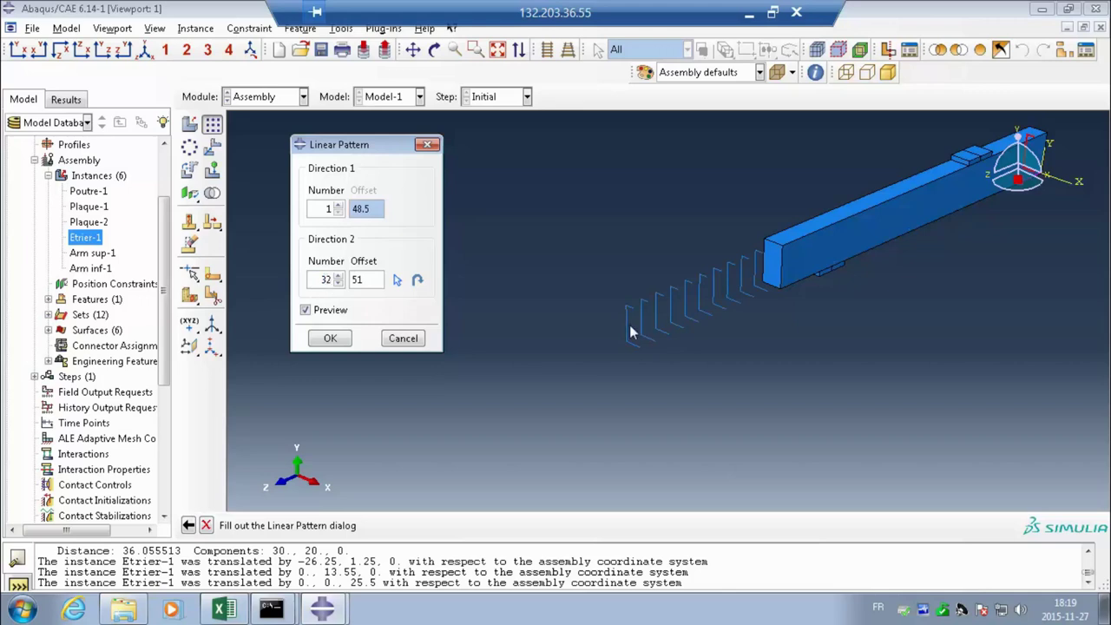
# Step: Set the pattern's direction 2 number to 22 so the stirrups stay within the beam, and create the linear pattern
pyautogui.press('BackSpace')
pyautogui.write('2')
pyautogui.doubleClick(325, 279)
pyautogui.write('27')
pyautogui.click(338, 283)
pyautogui.click(338, 283)
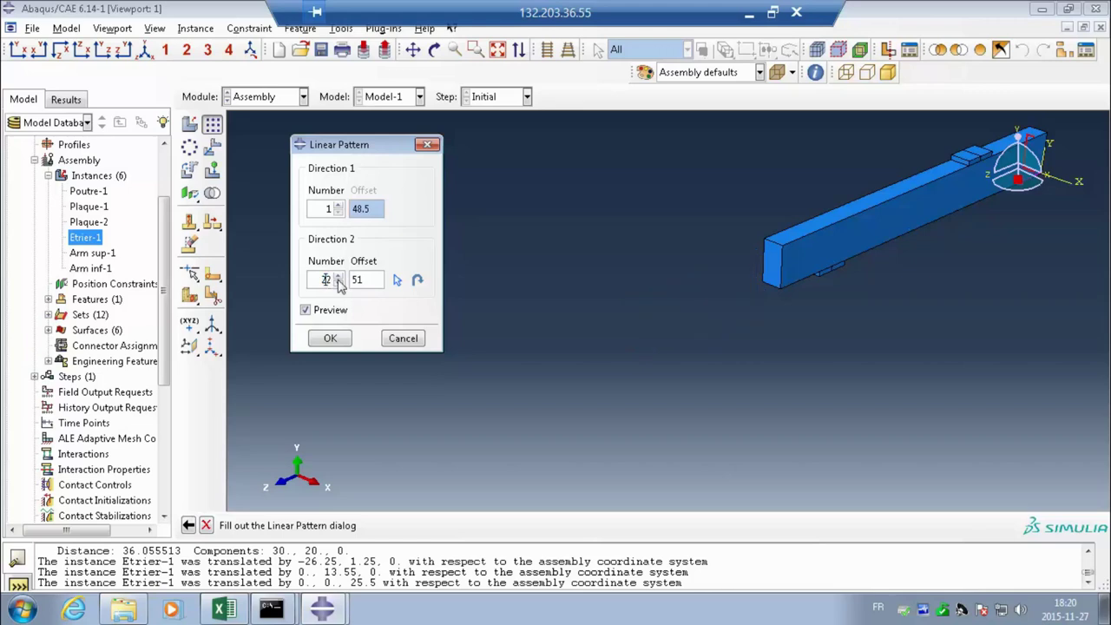
pyautogui.click(338, 283)
pyautogui.click(338, 283)
pyautogui.click(332, 338)
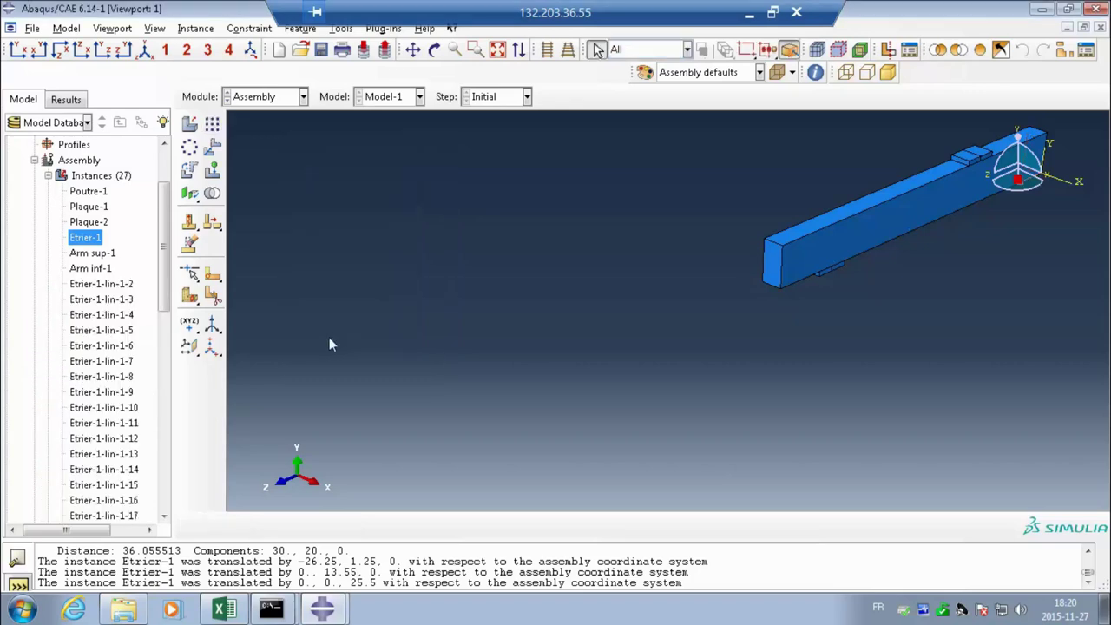
# Step: Highlight the patterned stirrups Etrier-1-lin-1-2 through Etrier-1-lin-1-22 and examine their spacing along the beam in an orthographic YZ view
pyautogui.click(497, 50)
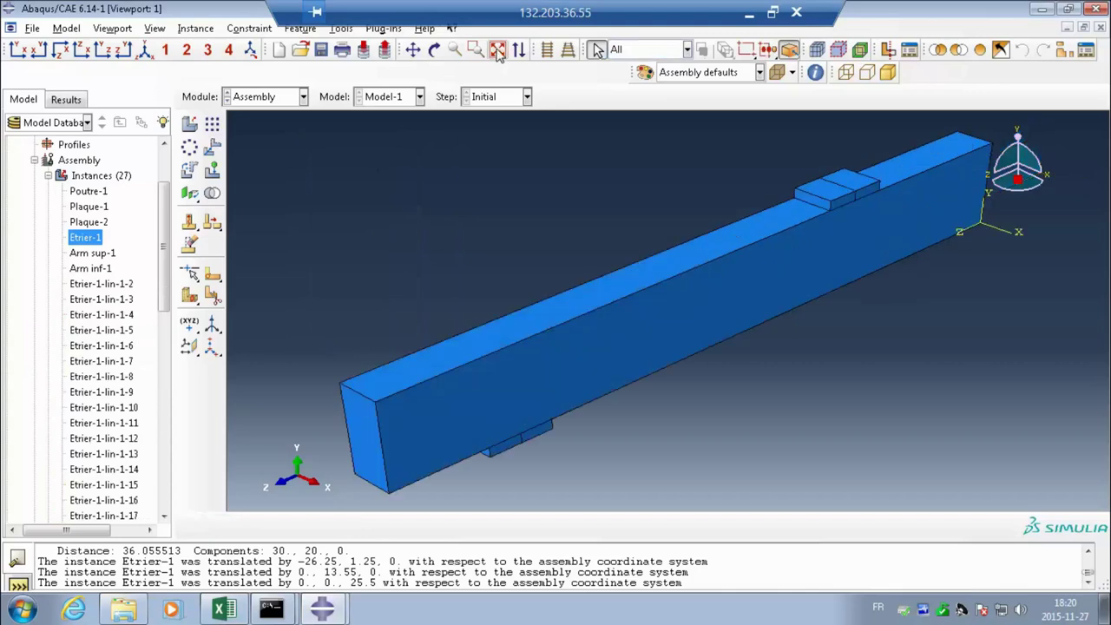
pyautogui.click(98, 285)
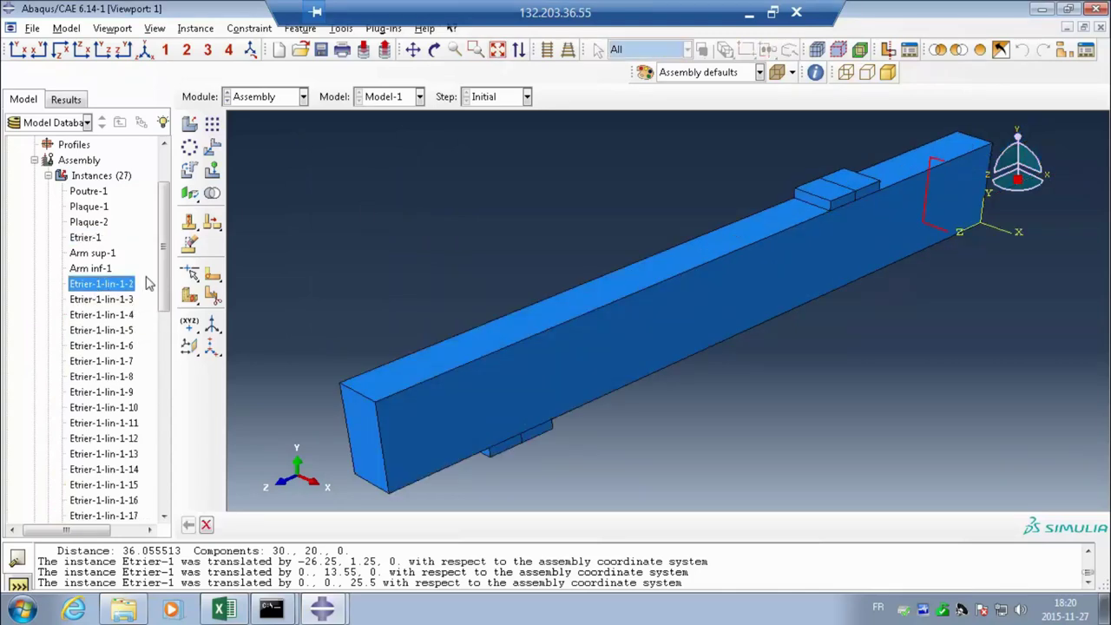
pyautogui.scroll(-5, 146, 281)
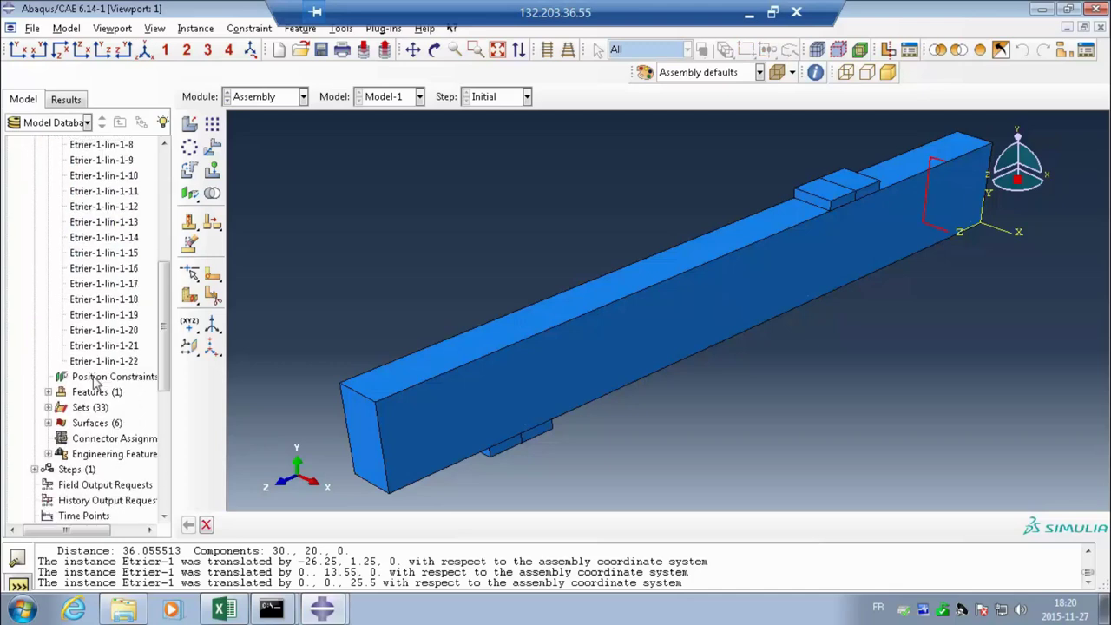
pyautogui.keyDown('shift'); pyautogui.click(104, 361); pyautogui.keyUp('shift')
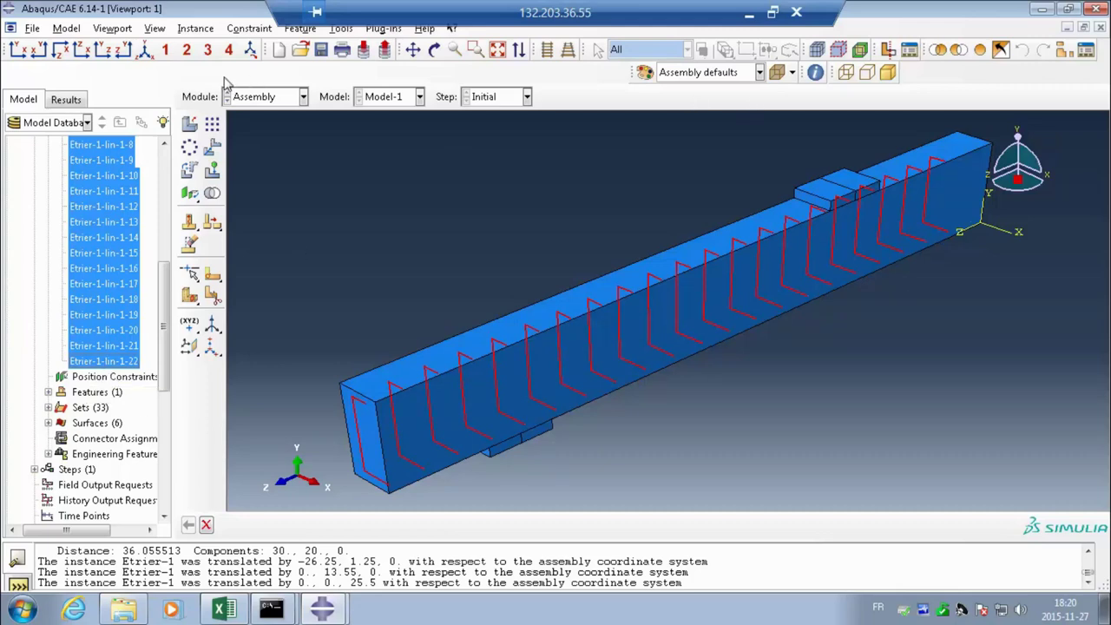
pyautogui.click(102, 53)
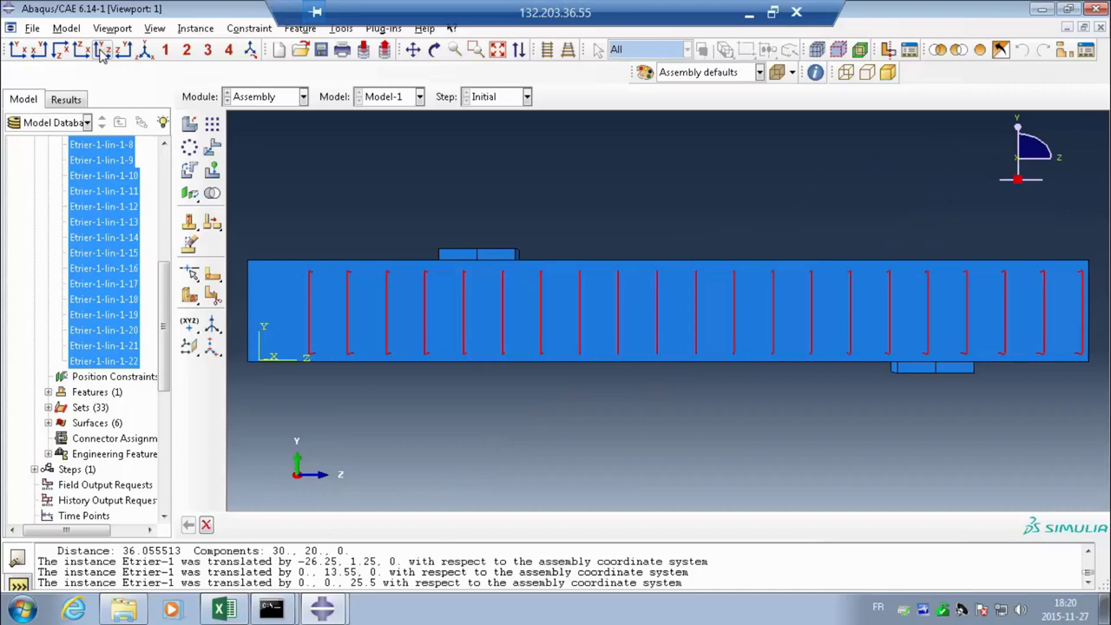
pyautogui.click(547, 51)
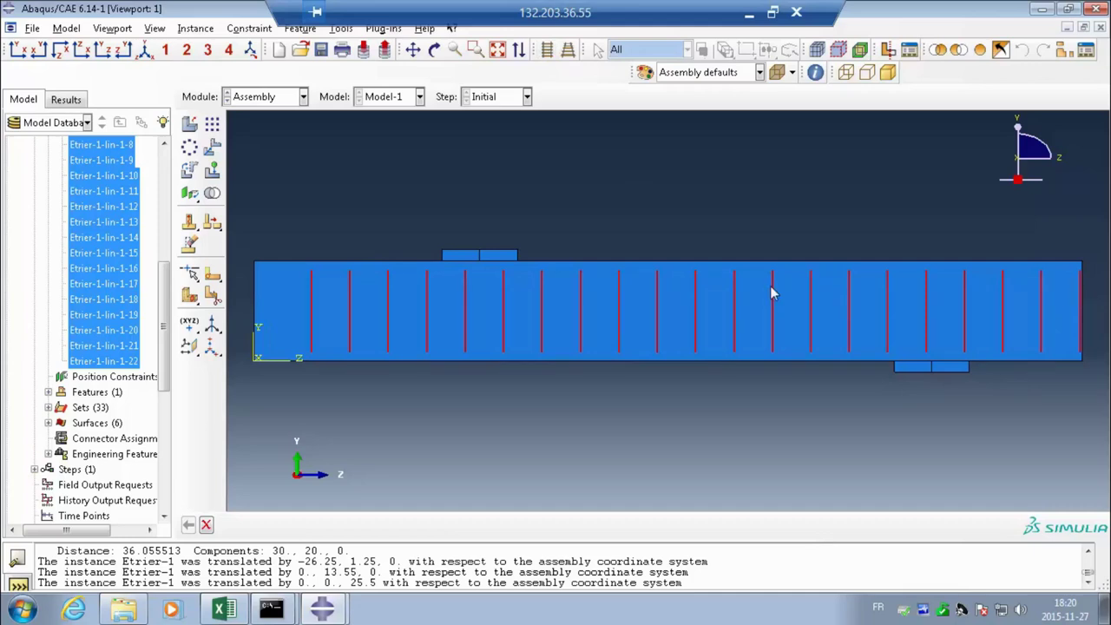
# Step: Suppress and delete the last patterned stirrup, Etrier-1-lin-1-22, at the far end of the beam
pyautogui.click(105, 364)
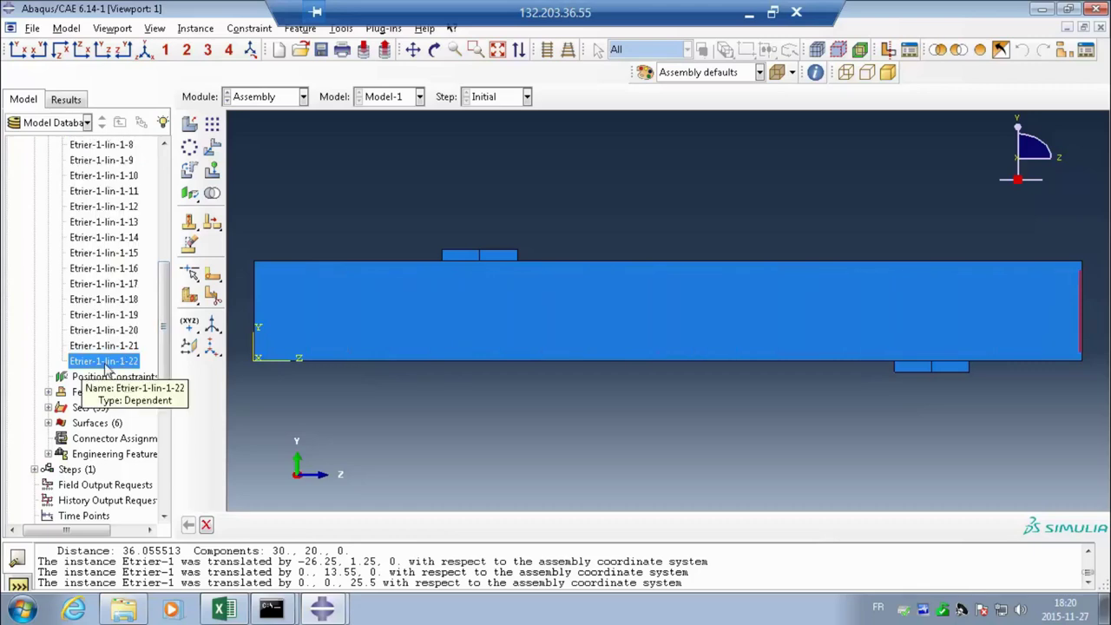
pyautogui.rightClick(113, 366)
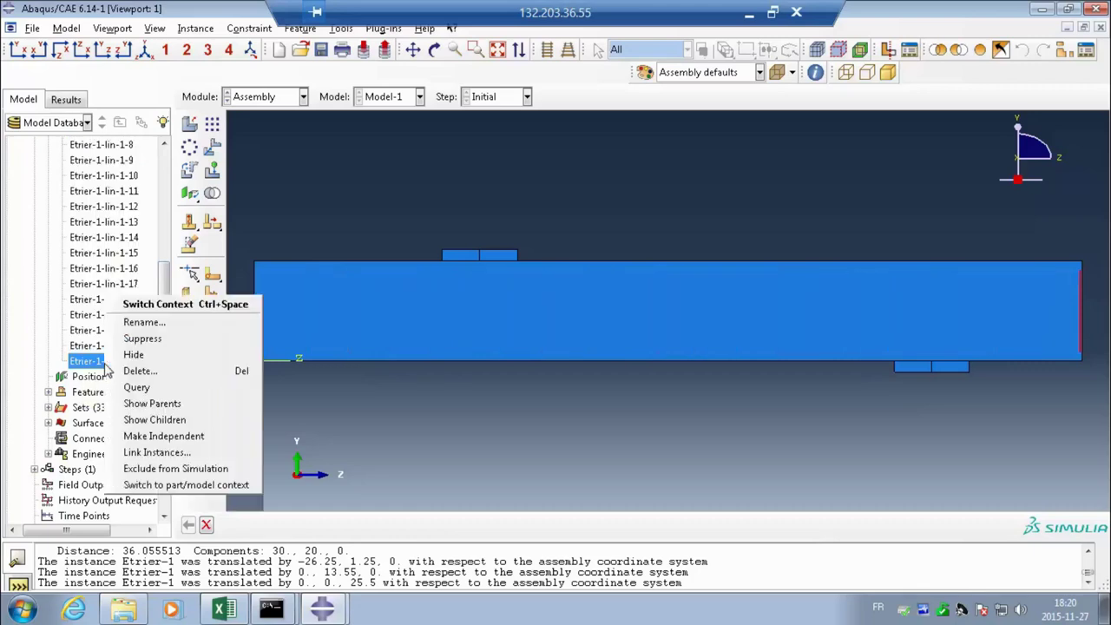
pyautogui.click(142, 339)
pyautogui.rightClick(130, 368)
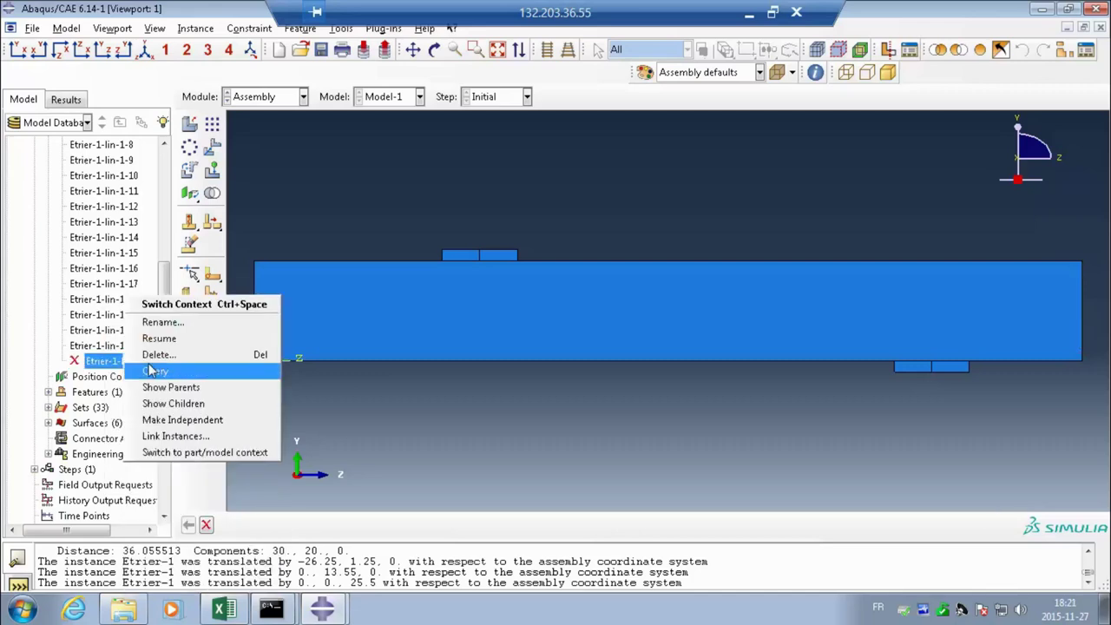
pyautogui.click(159, 354)
pyautogui.click(508, 323)
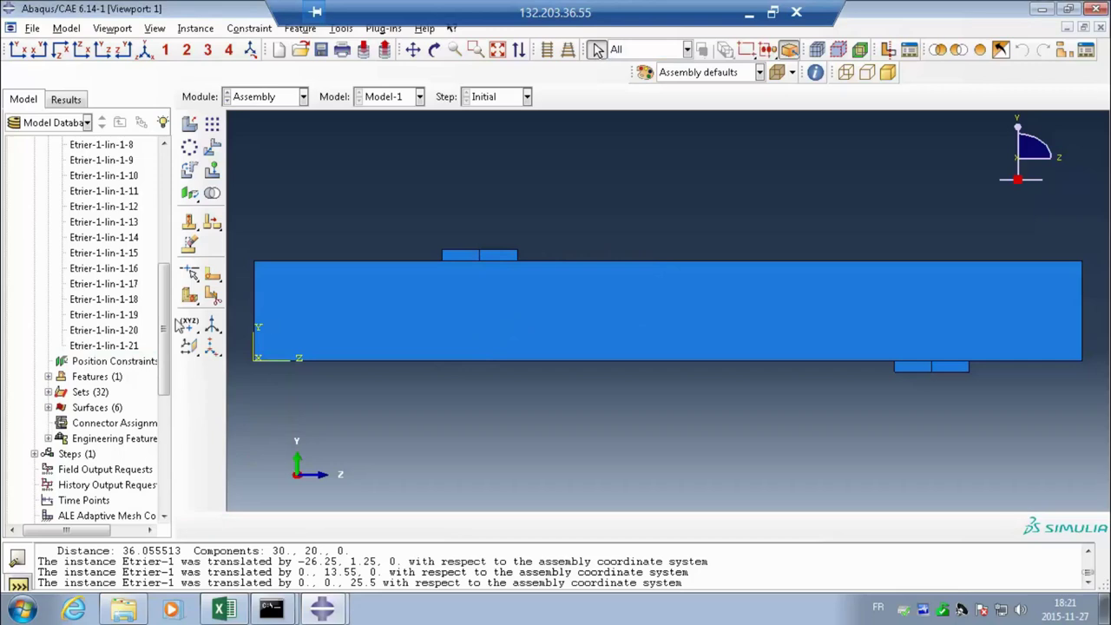
# Step: Highlight Etrier-1 together with its remaining patterned copies to check the stirrup distribution along the whole beam, then collapse the instance list
pyautogui.click(115, 347)
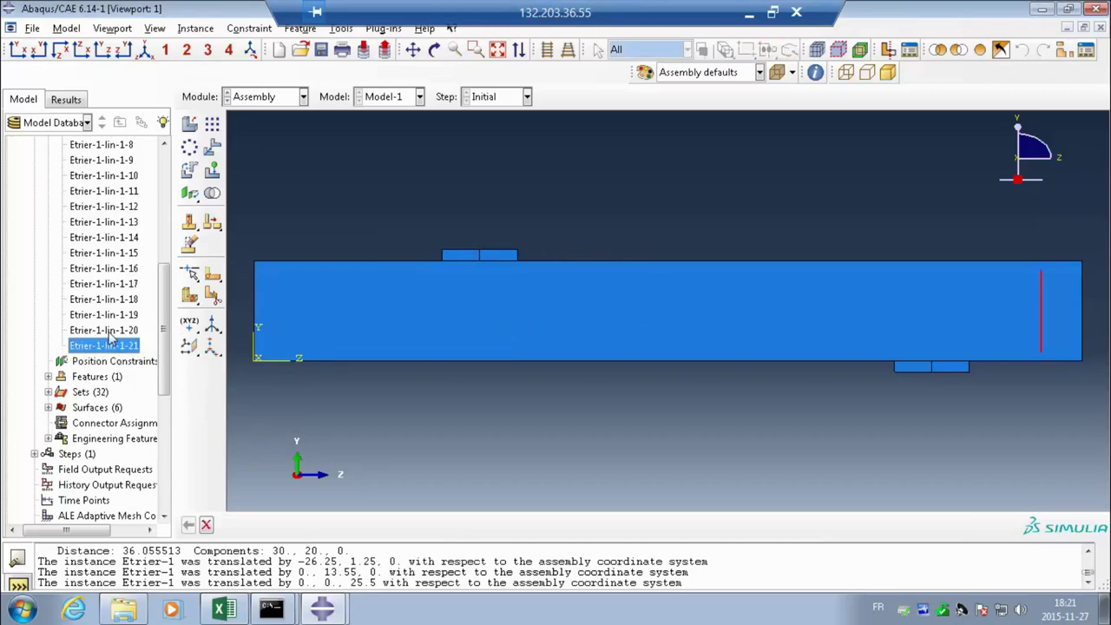
pyautogui.scroll(3, 112, 343)
pyautogui.keyDown('shift'); pyautogui.click(119, 192); pyautogui.keyUp('shift')
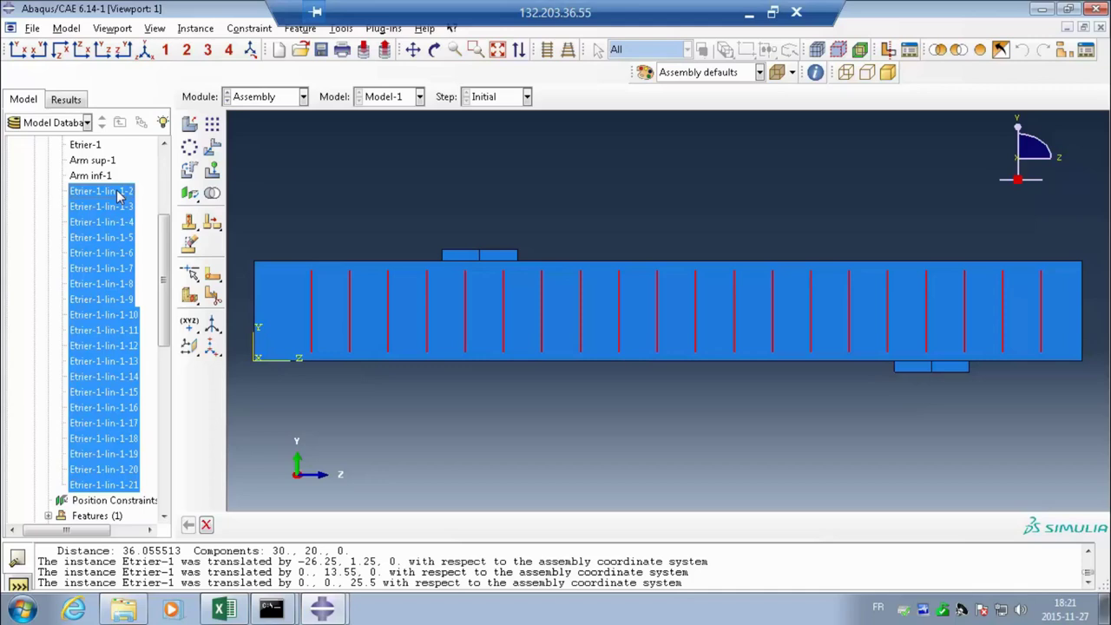
pyautogui.keyDown('ctrl'); pyautogui.click(95, 146); pyautogui.keyUp('ctrl')
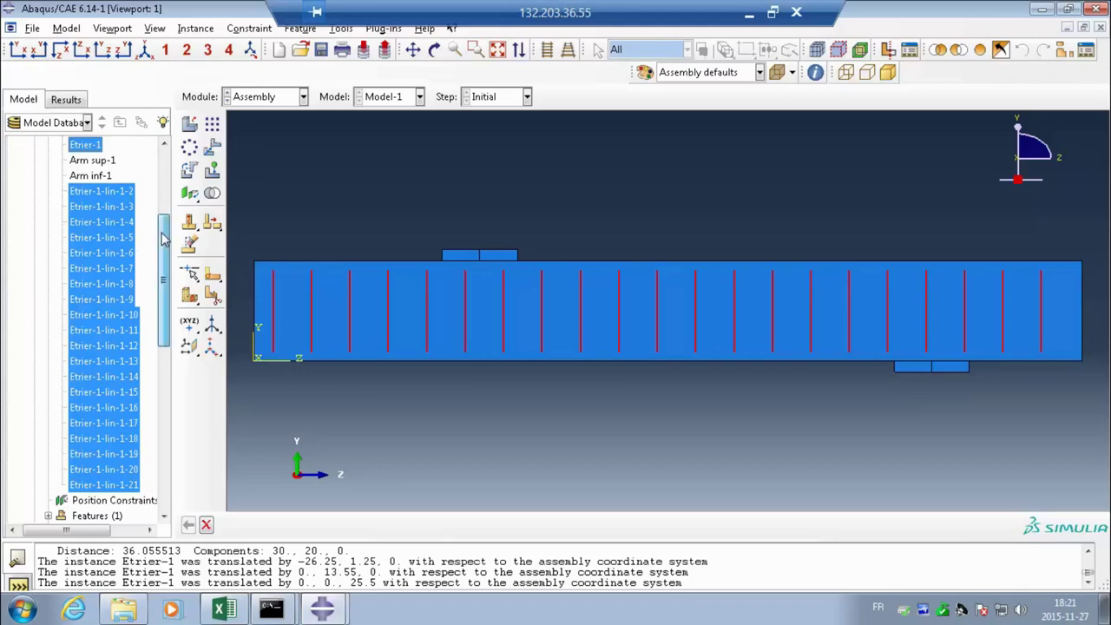
pyautogui.moveTo(163, 240); pyautogui.dragTo(163, 196)
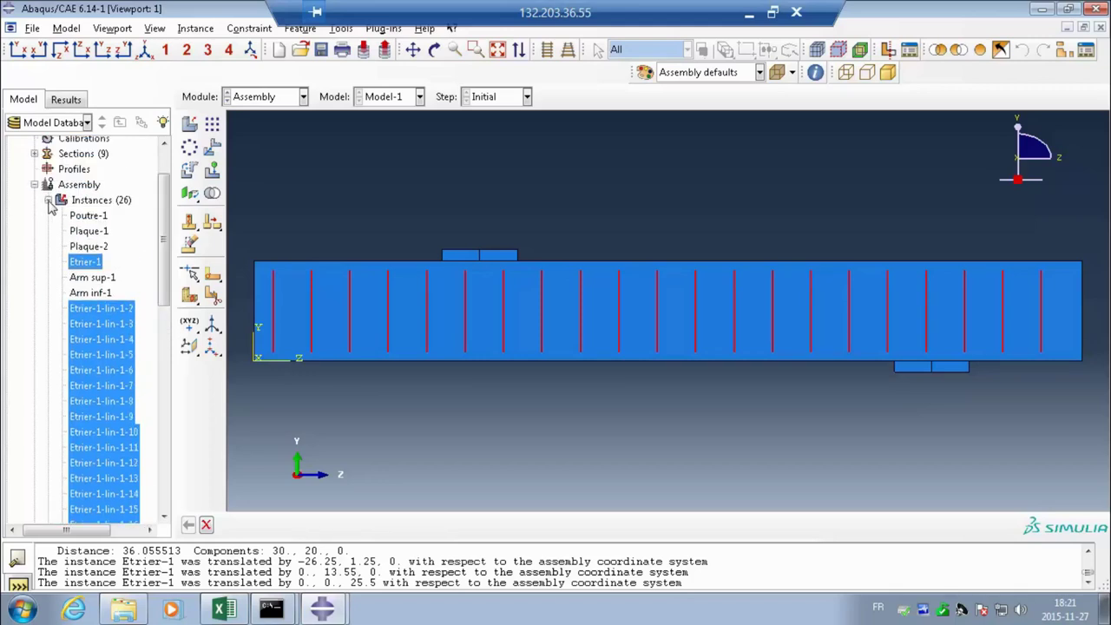
pyautogui.click(48, 200)
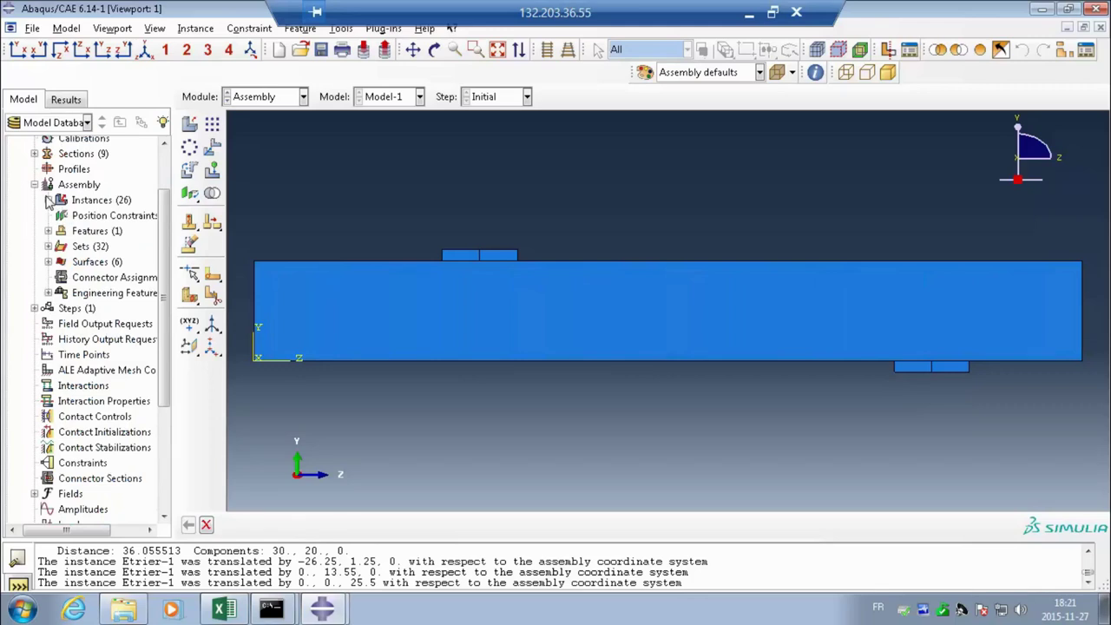
pyautogui.click(147, 50)
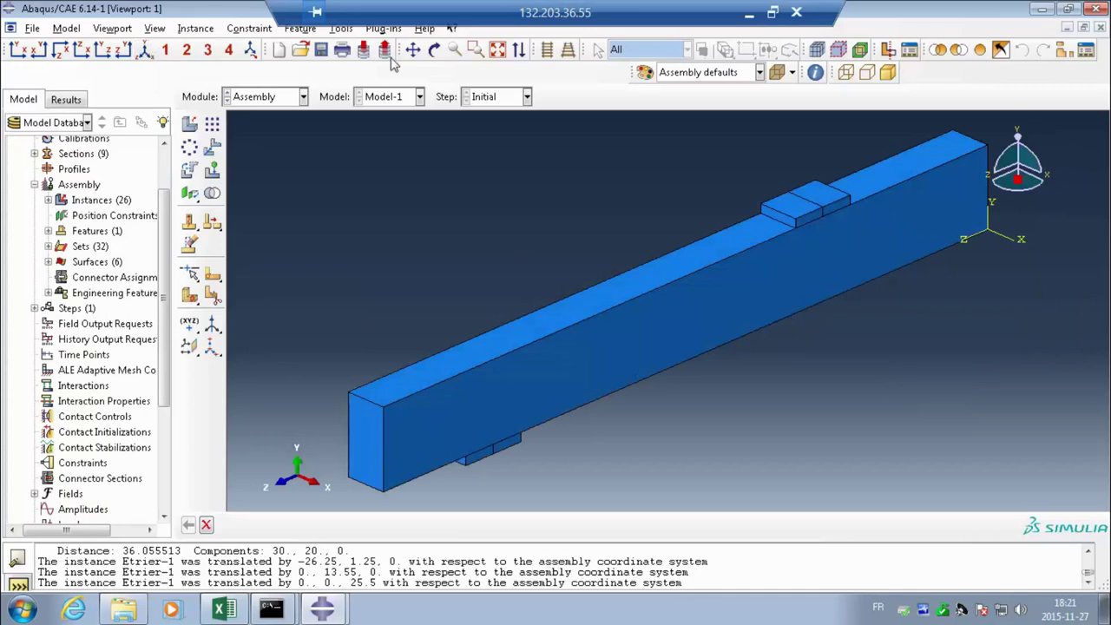
pyautogui.click(568, 50)
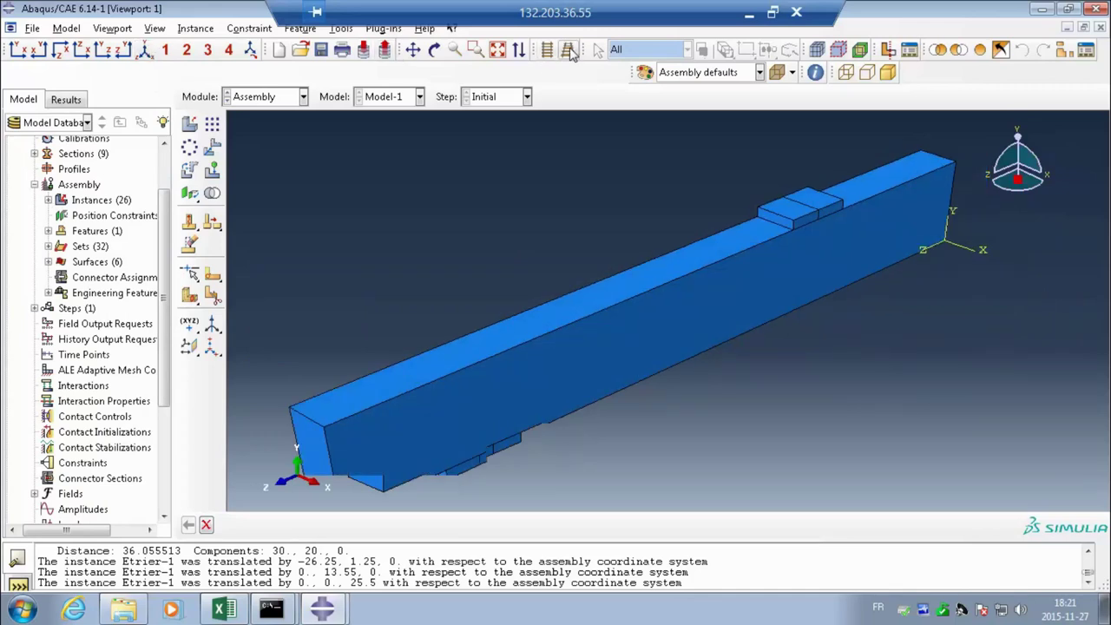
pyautogui.click(497, 50)
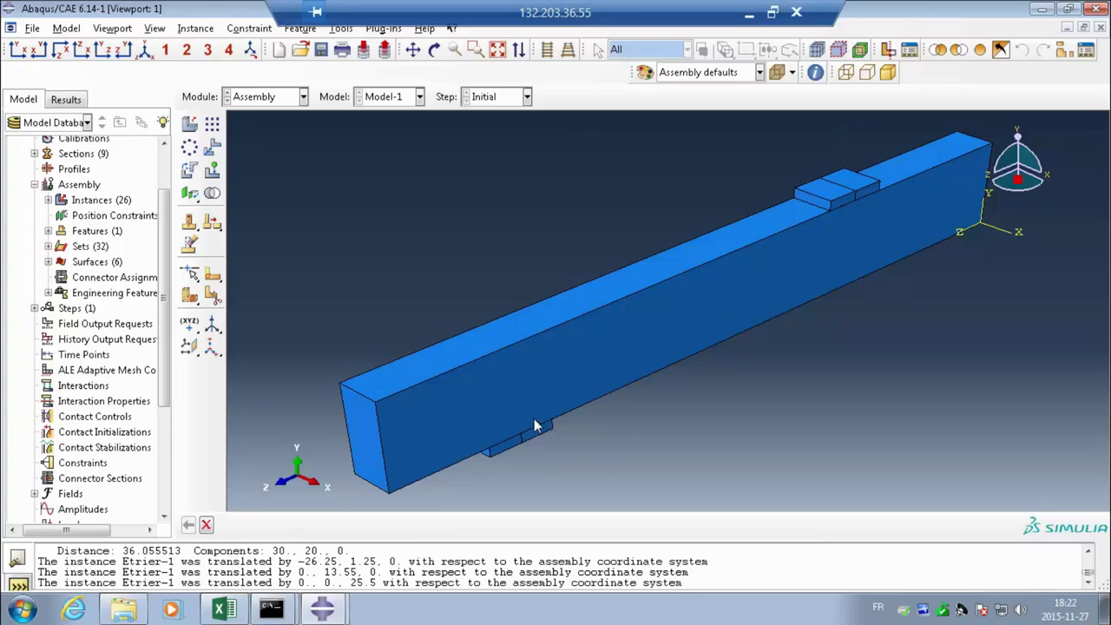
# Step: Collapse the assembly and expand the model's analysis steps to examine the Initial step
pyautogui.click(34, 185)
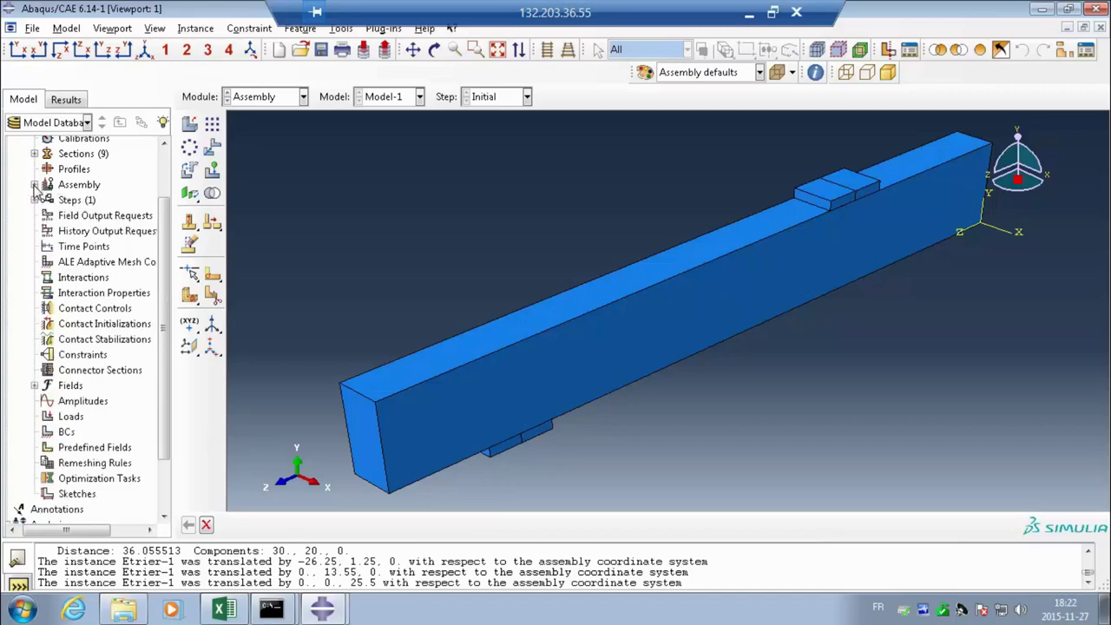
pyautogui.click(35, 200)
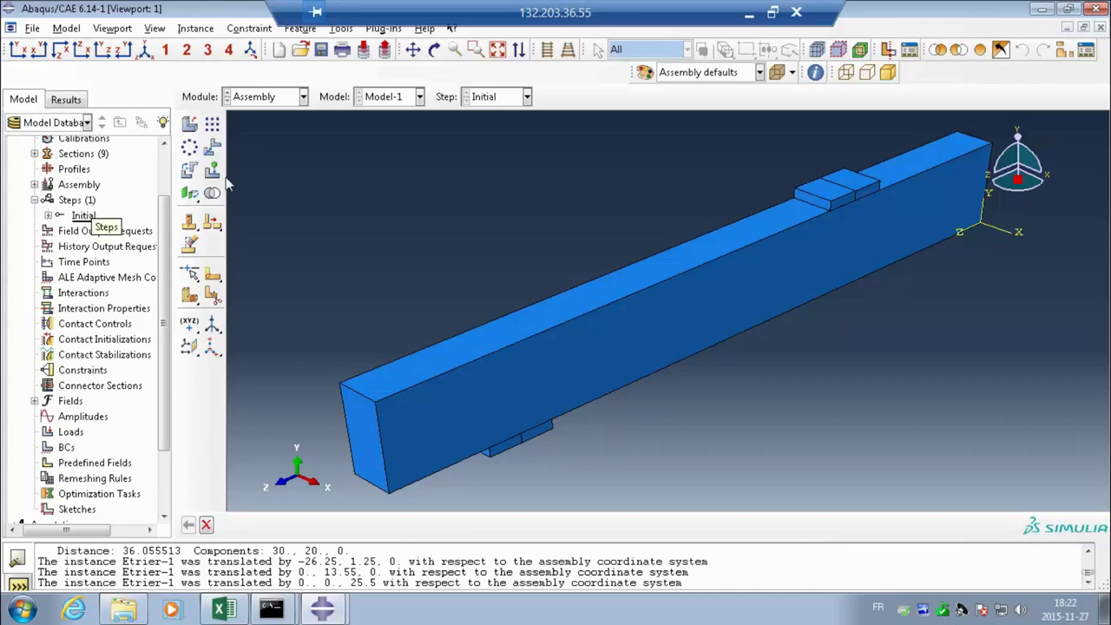
pyautogui.click(304, 98)
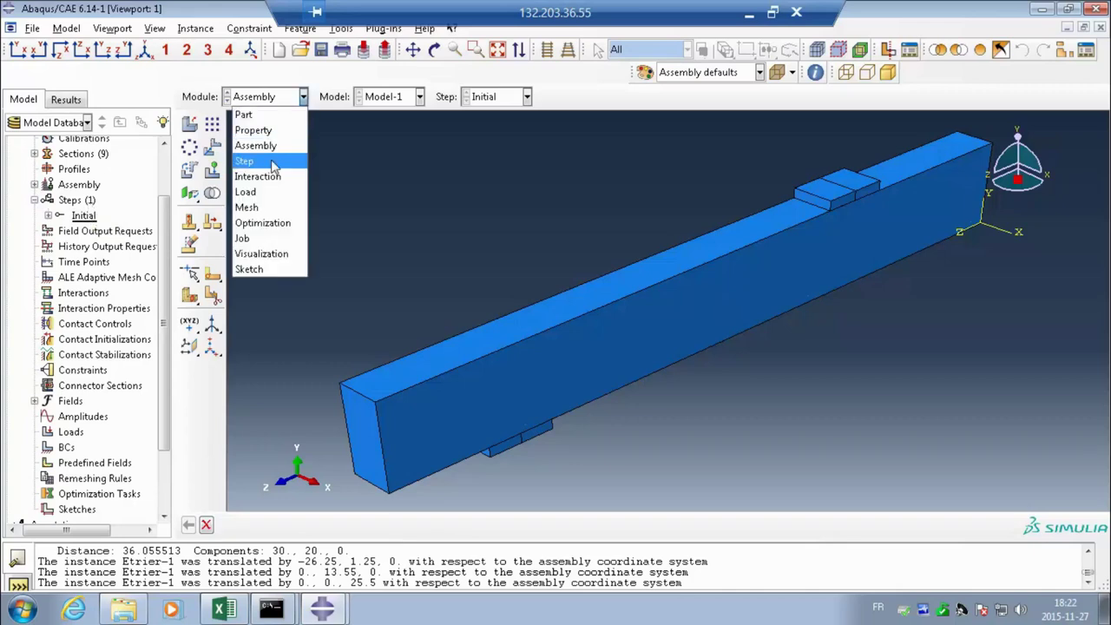
pyautogui.click(66, 206)
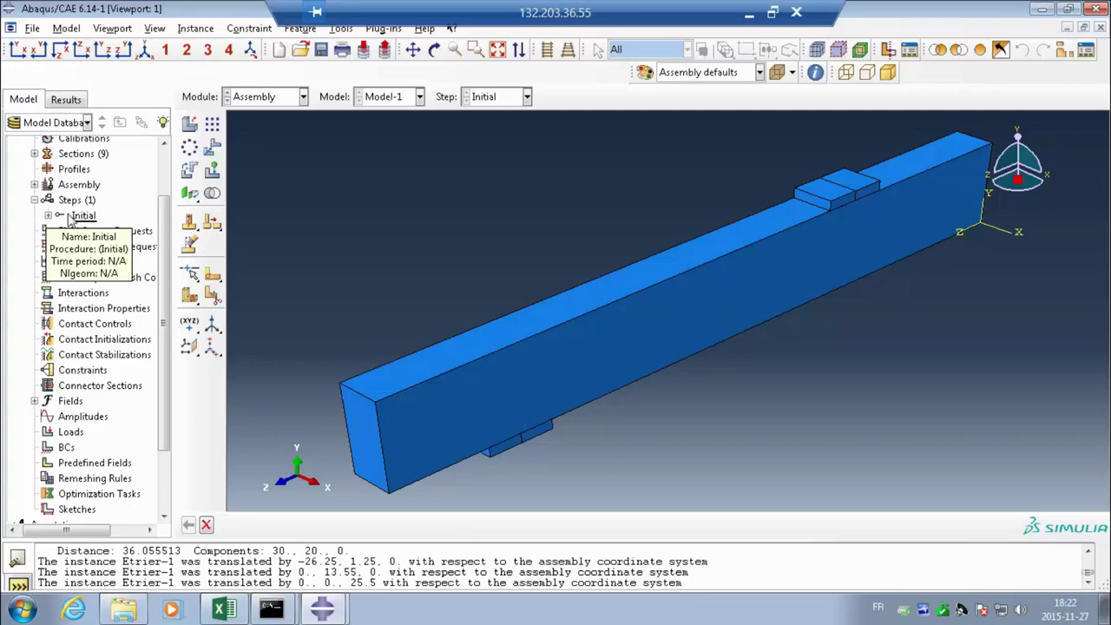
pyautogui.click(83, 216)
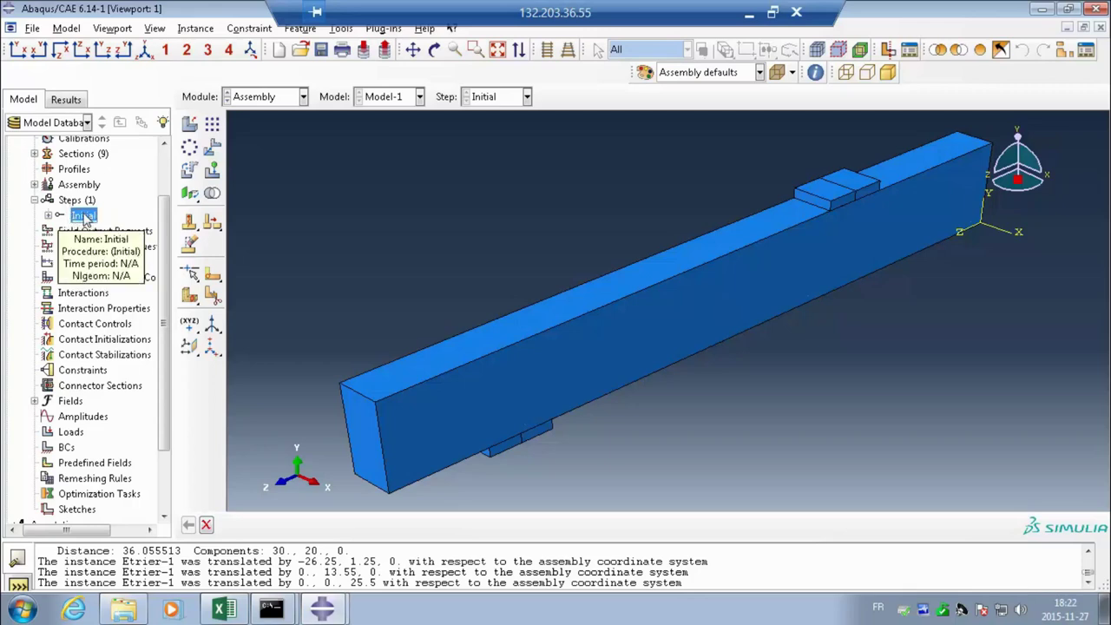
# Step: Create a Static, General analysis step named Step-1 after Initial, keeping time period 1 and Nlgeom off
pyautogui.click(71, 200)
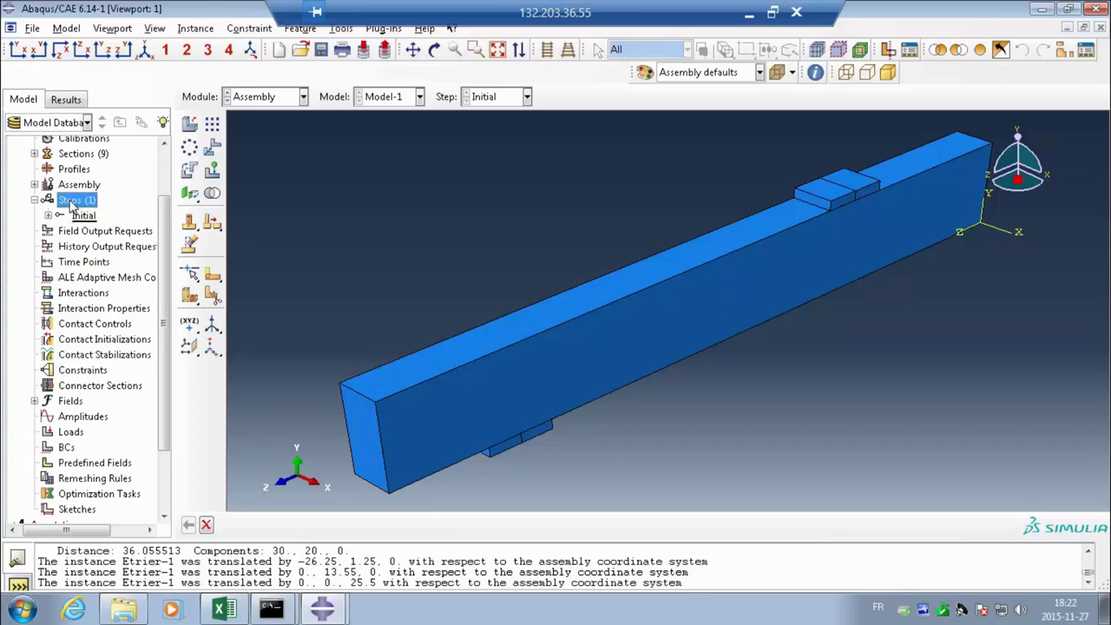
pyautogui.doubleClick(71, 200)
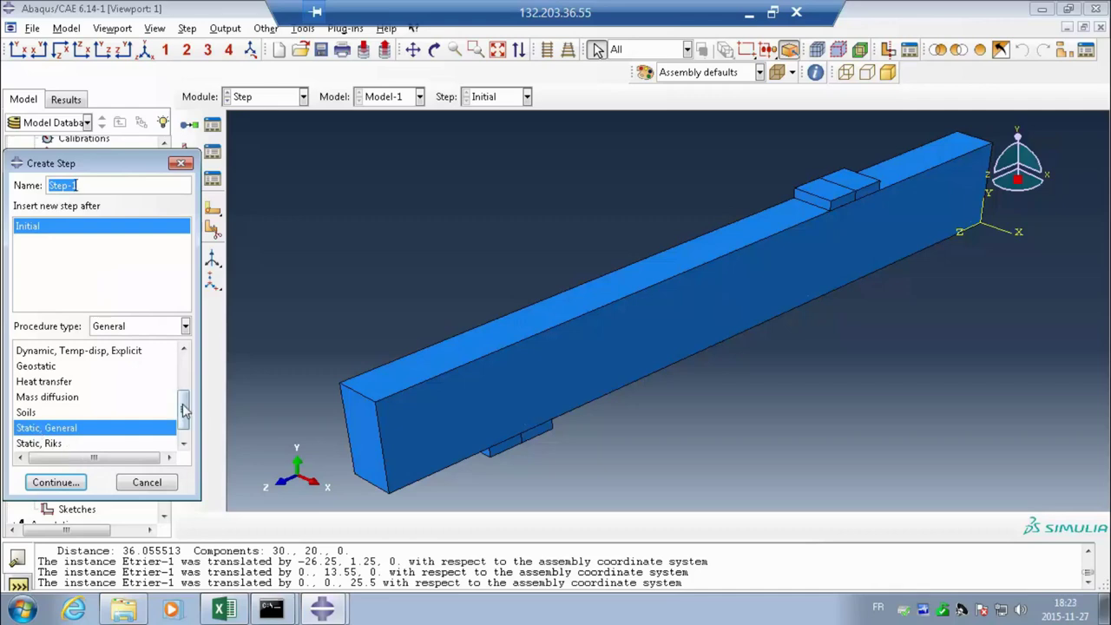
pyautogui.scroll(-1, 184, 416)
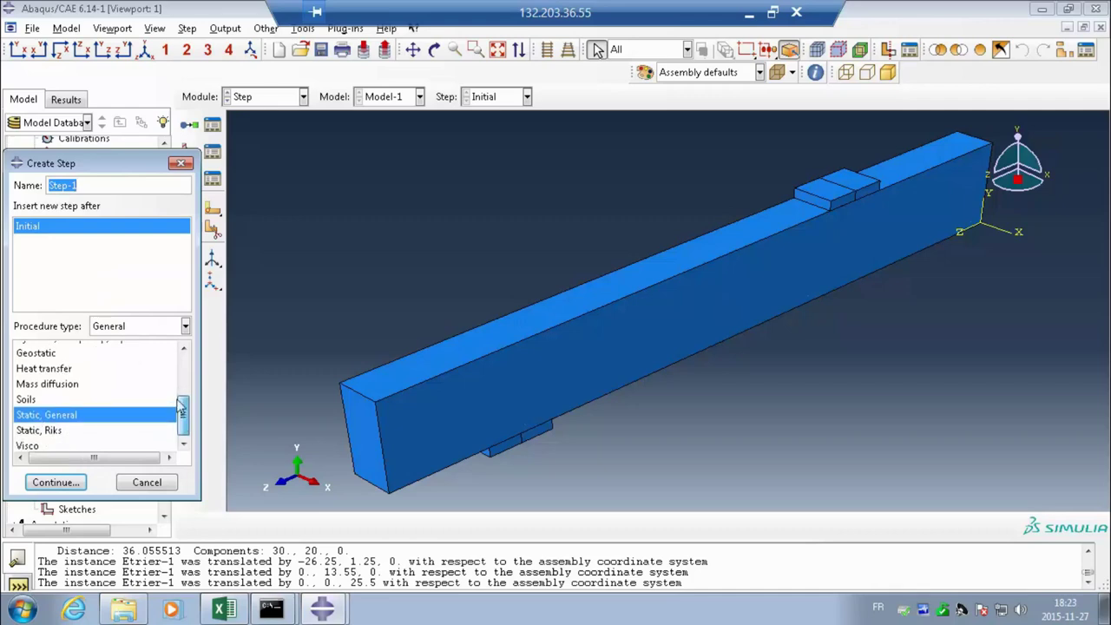
pyautogui.moveTo(184, 416); pyautogui.dragTo(172, 384)
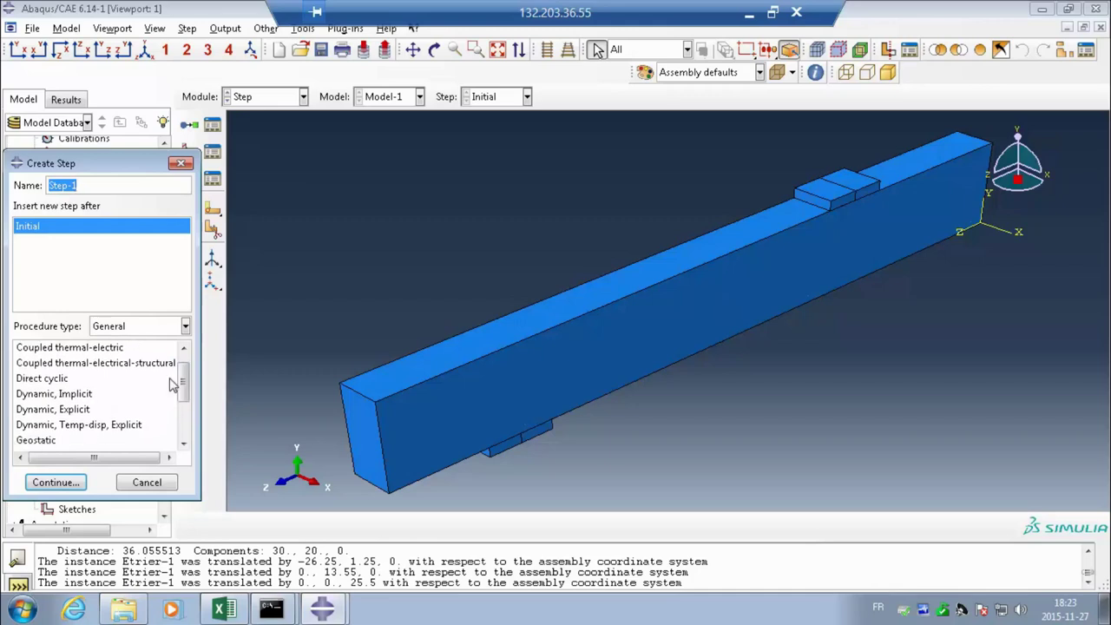
pyautogui.click(78, 412)
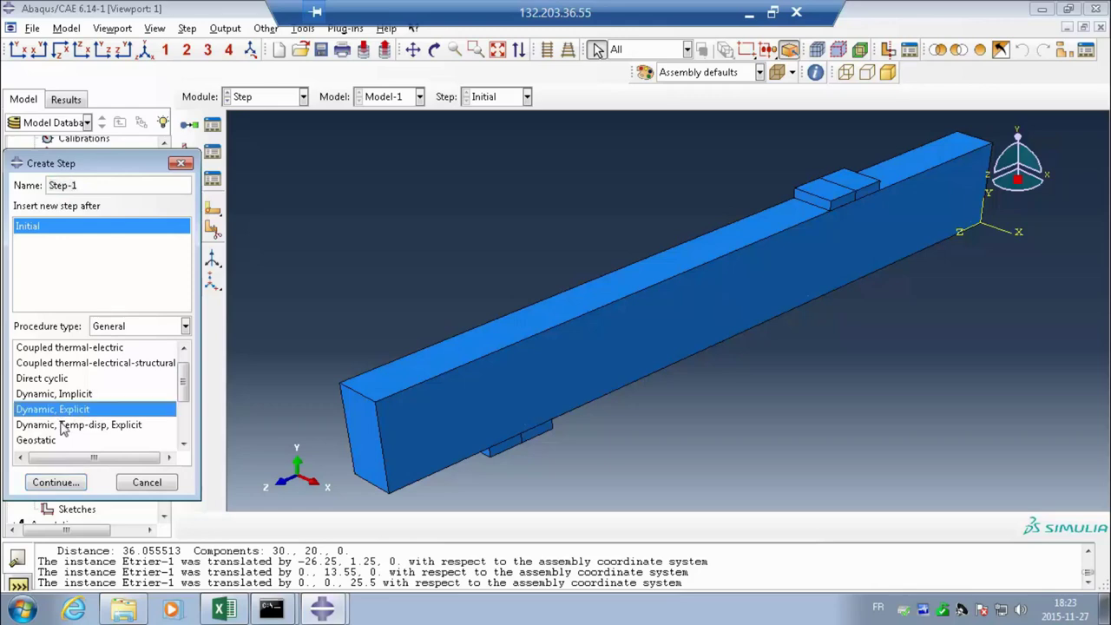
pyautogui.moveTo(185, 395); pyautogui.dragTo(180, 438)
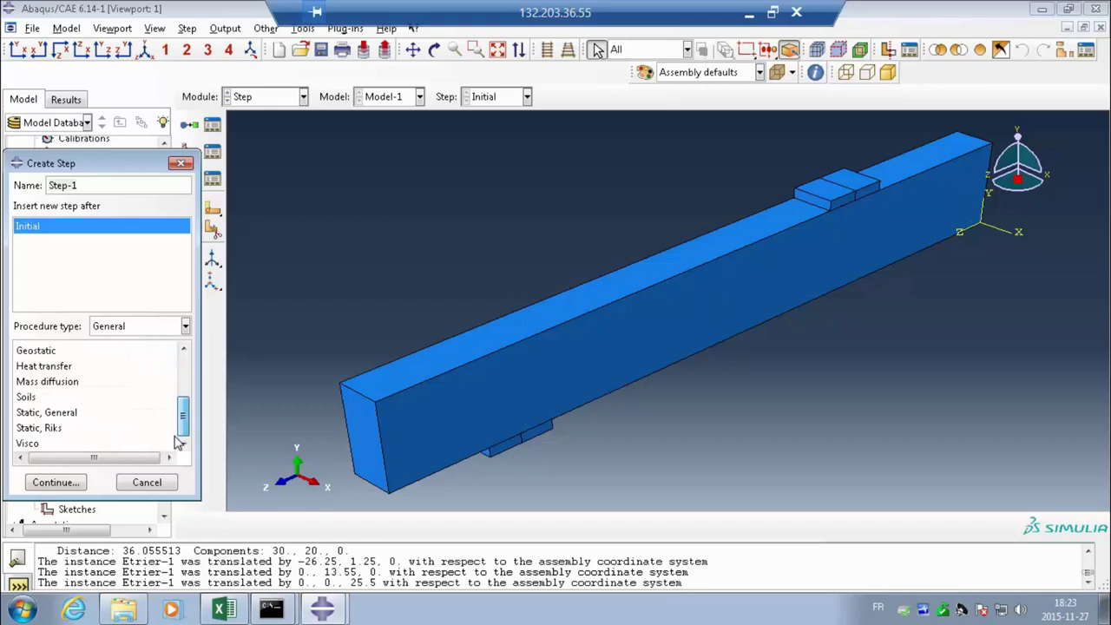
pyautogui.click(66, 414)
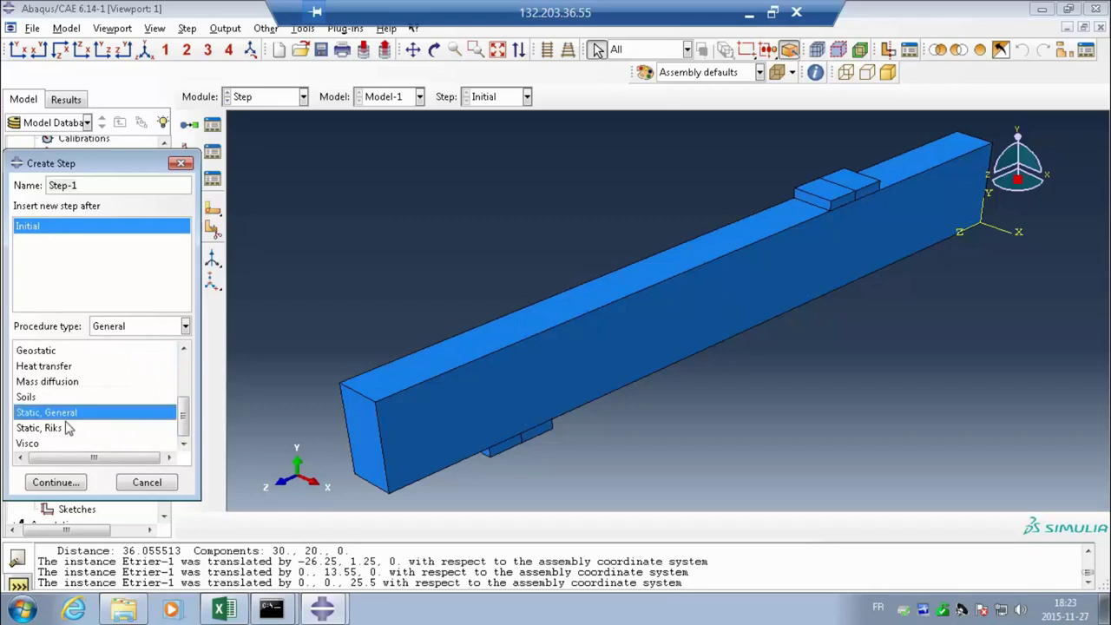
pyautogui.click(56, 483)
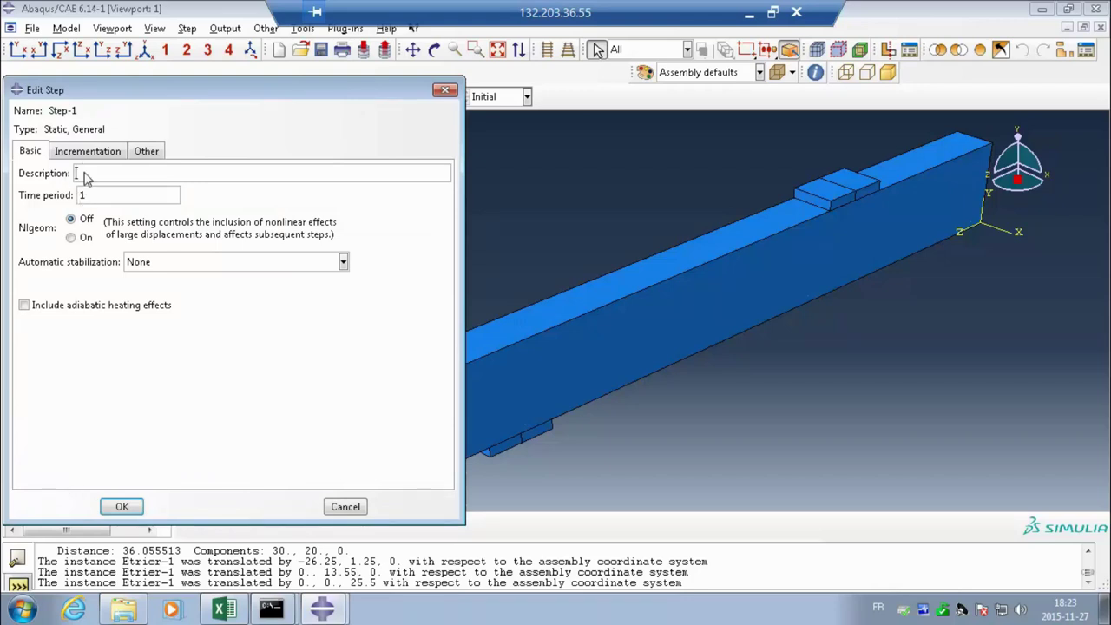
pyautogui.click(122, 508)
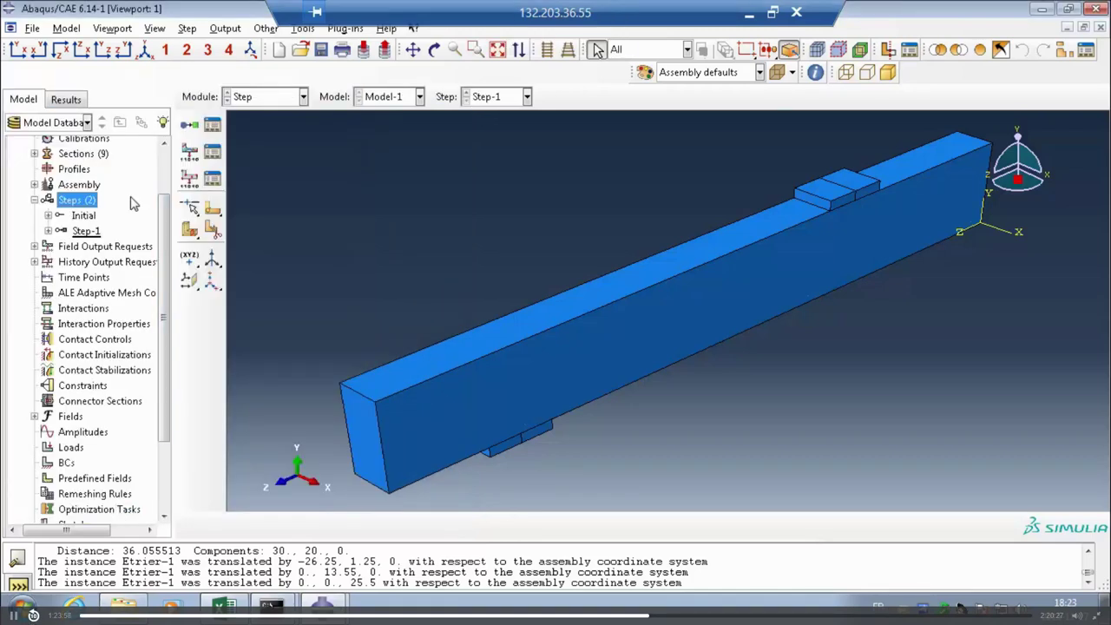
pyautogui.doubleClick(86, 230)
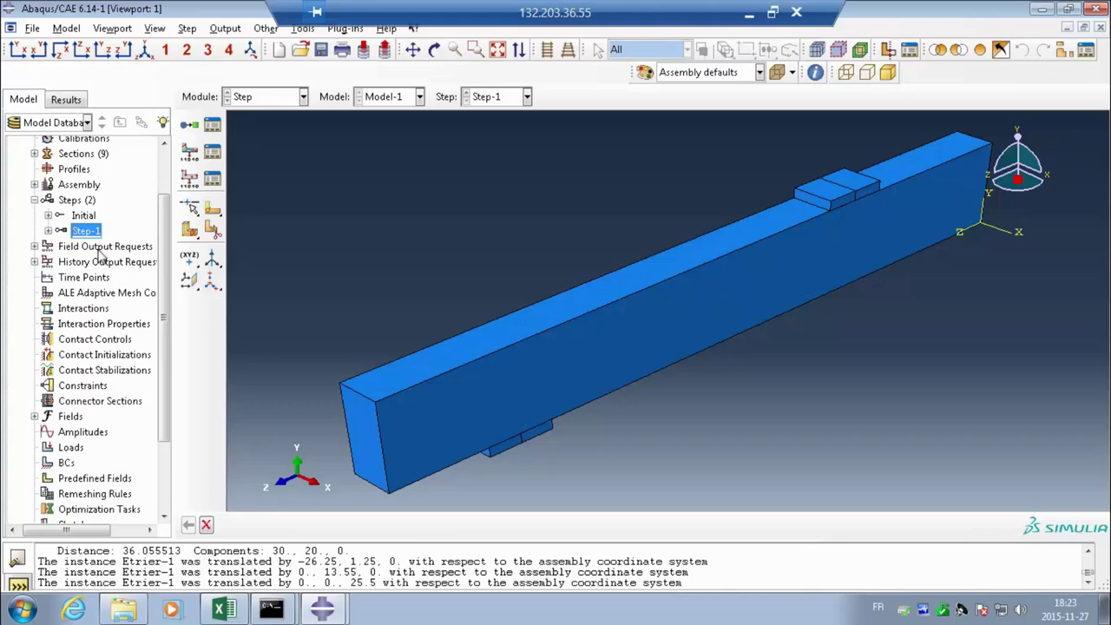
pyautogui.click(33, 200)
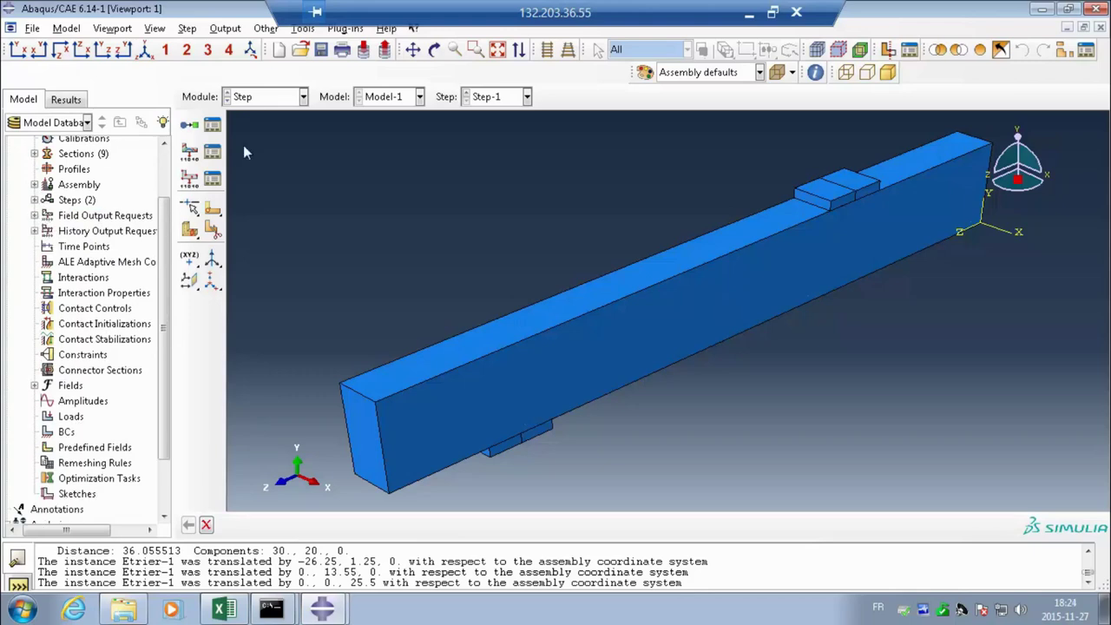
pyautogui.click(303, 98)
pyautogui.click(303, 99)
pyautogui.click(34, 199)
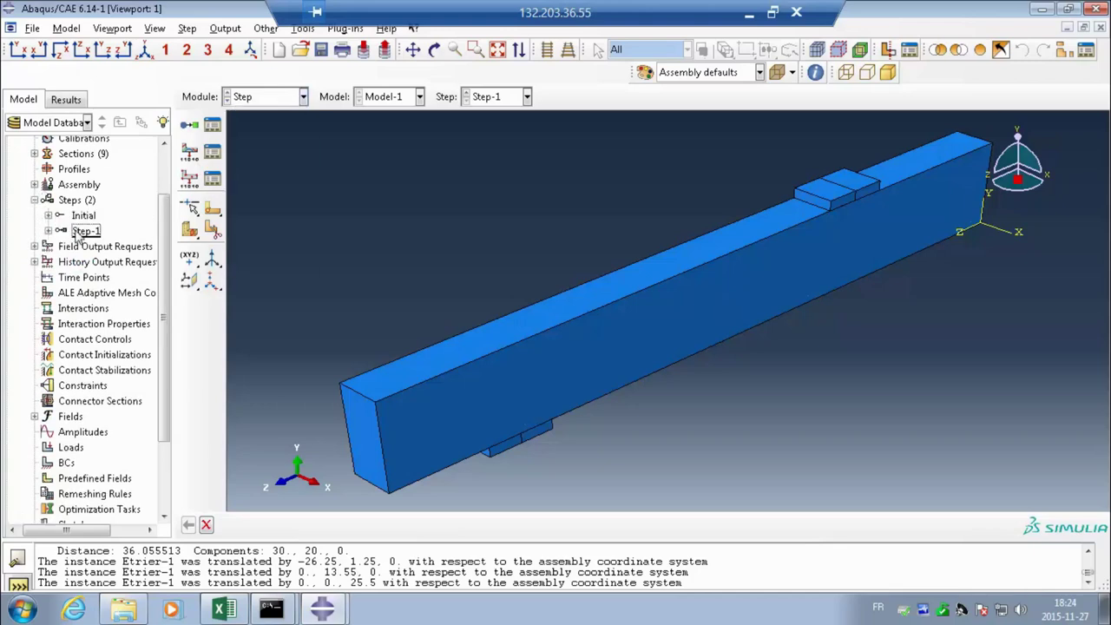
# Step: Expand the field and history output requests in the model tree and open the F-Output-1 field output request
pyautogui.click(34, 246)
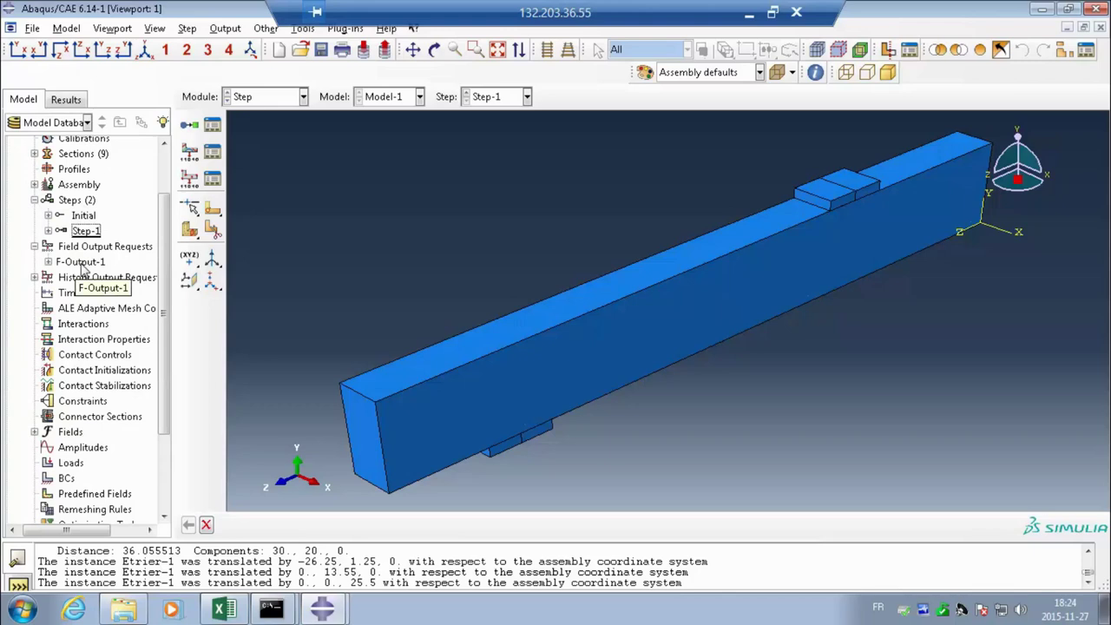
pyautogui.click(34, 276)
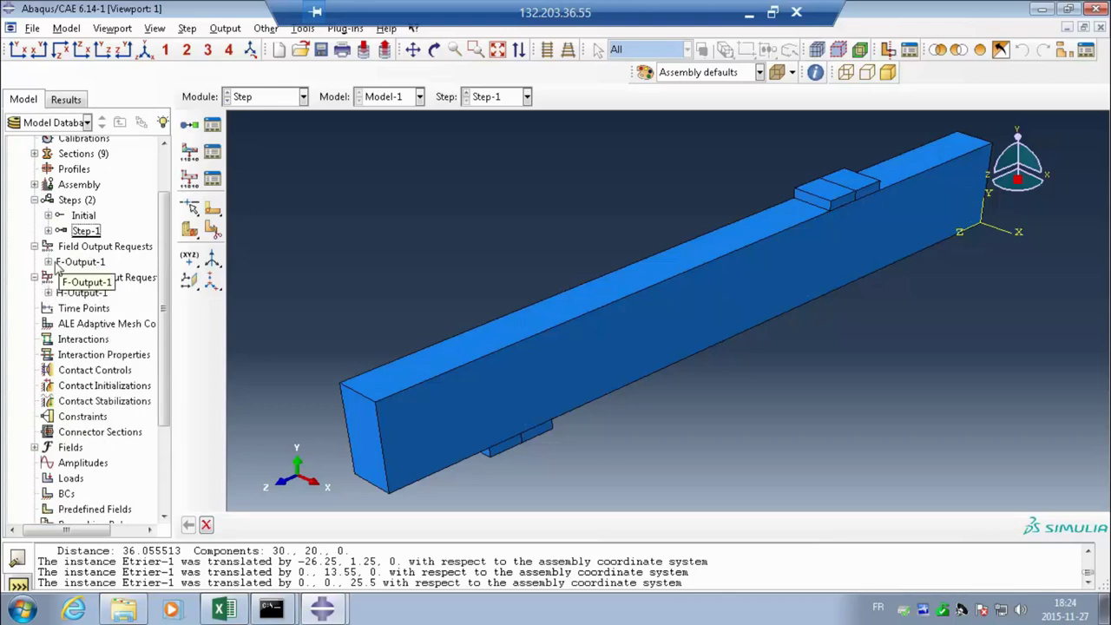
pyautogui.click(78, 262)
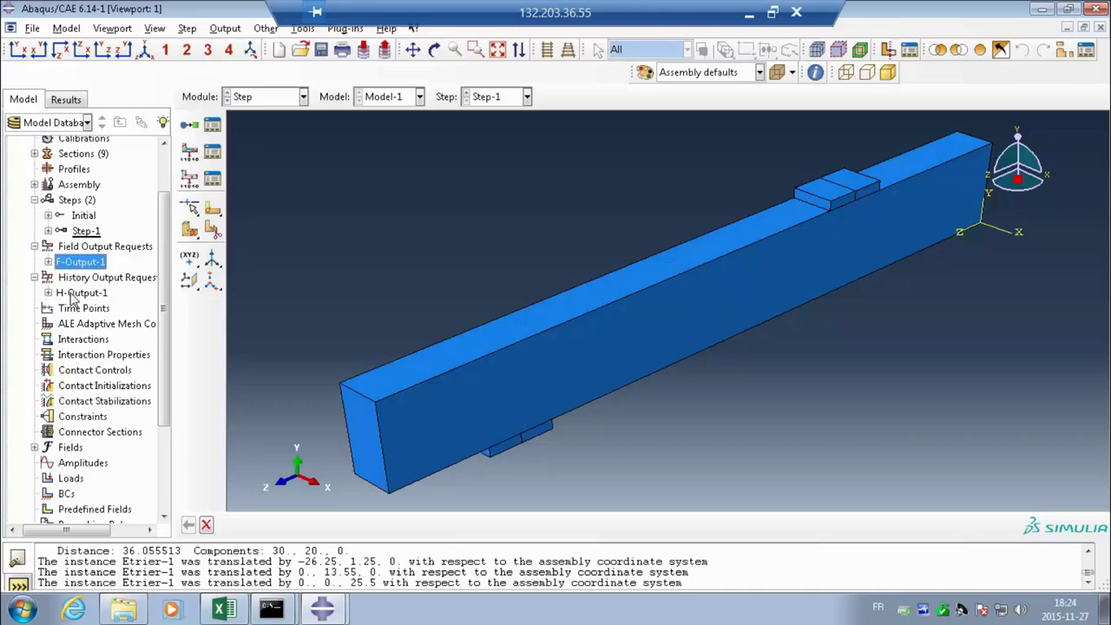
pyautogui.click(77, 293)
pyautogui.click(75, 262)
pyautogui.doubleClick(78, 262)
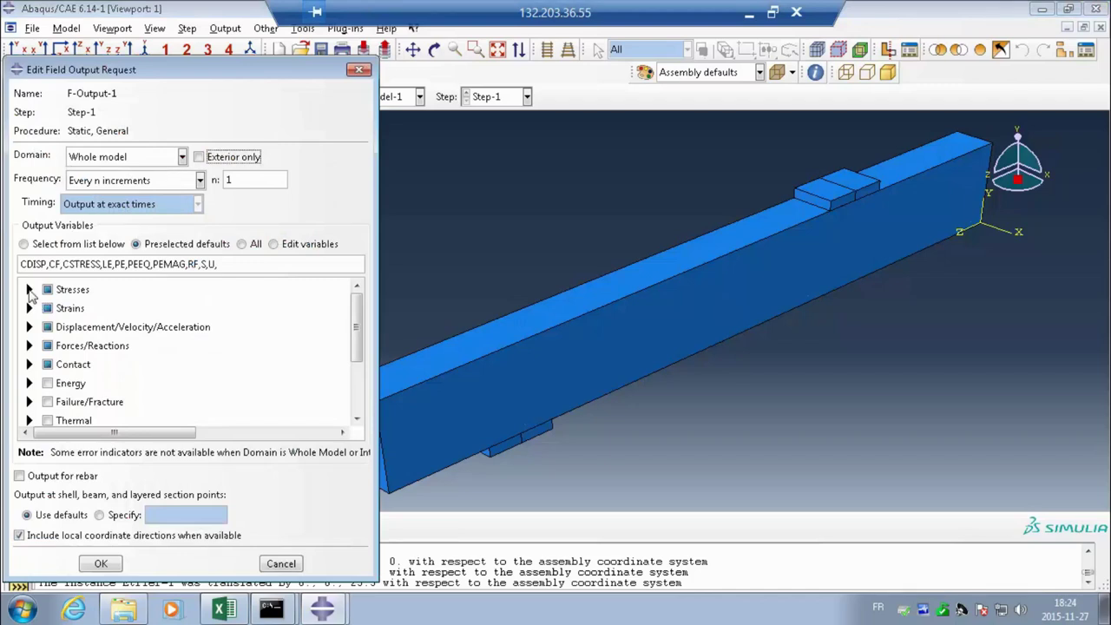
# Step: Examine which stress and strain variables are requested in F-Output-1, then collapse both categories
pyautogui.click(28, 290)
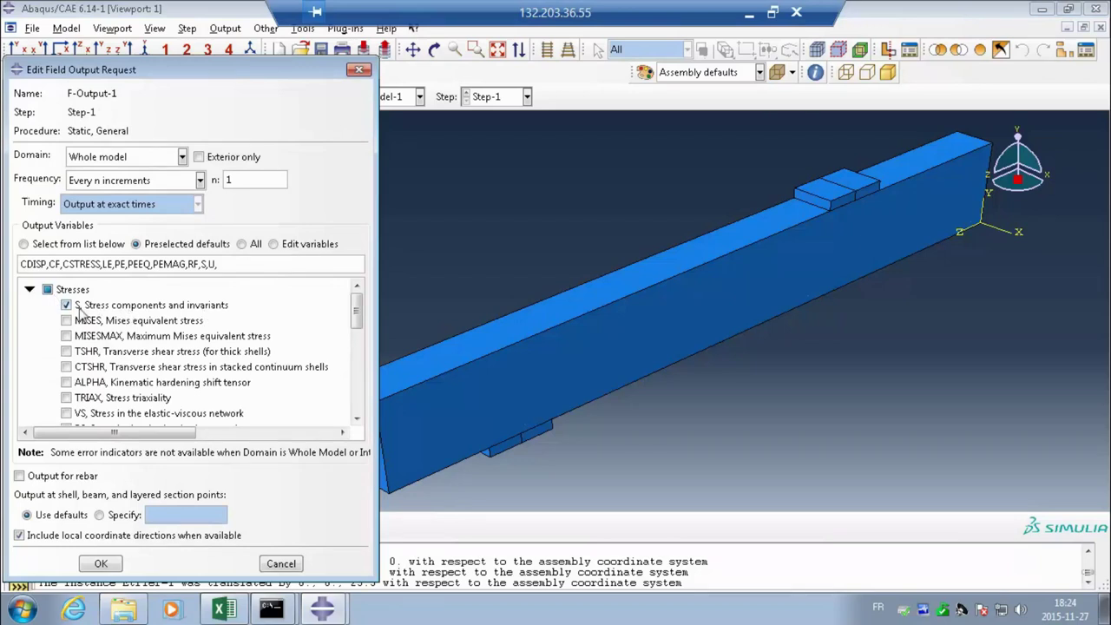
pyautogui.scroll(-4, 135, 317)
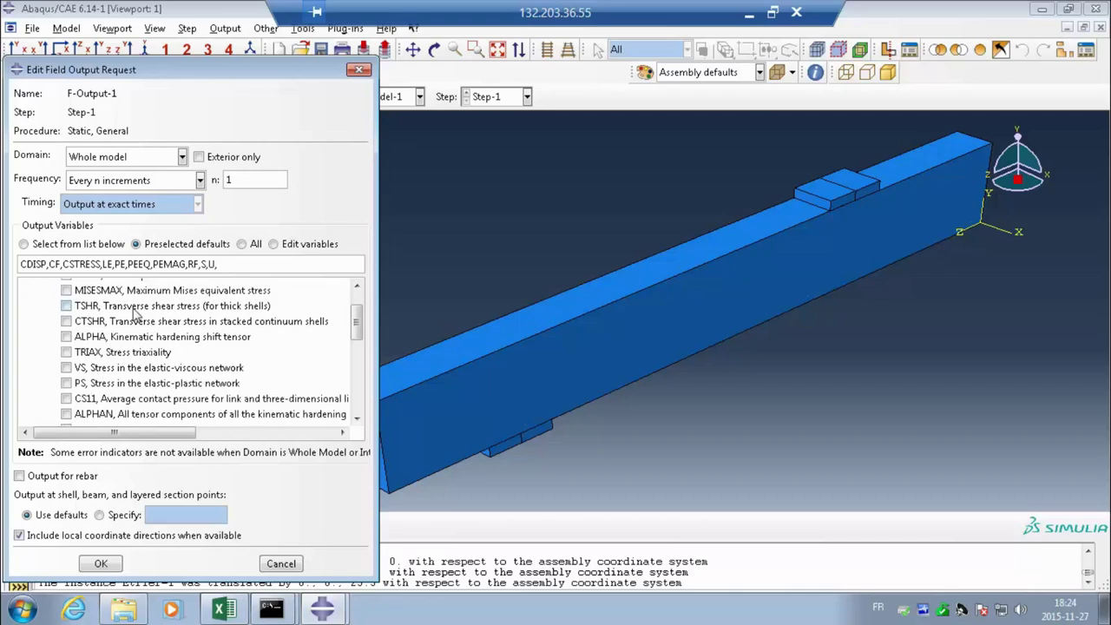
pyautogui.click(29, 330)
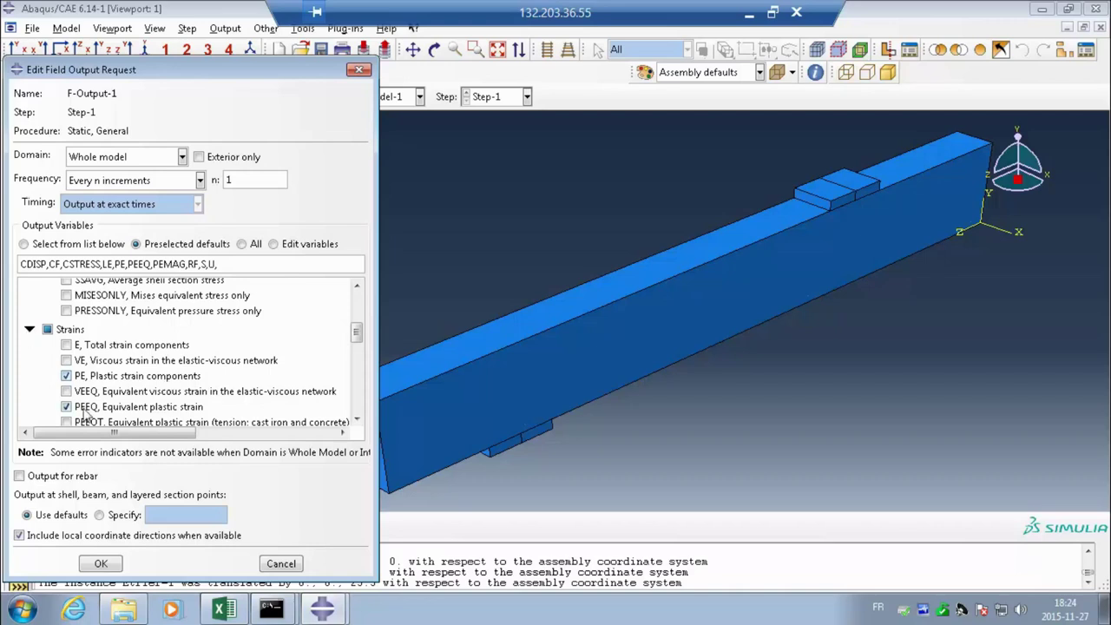
pyautogui.scroll(-4, 147, 398)
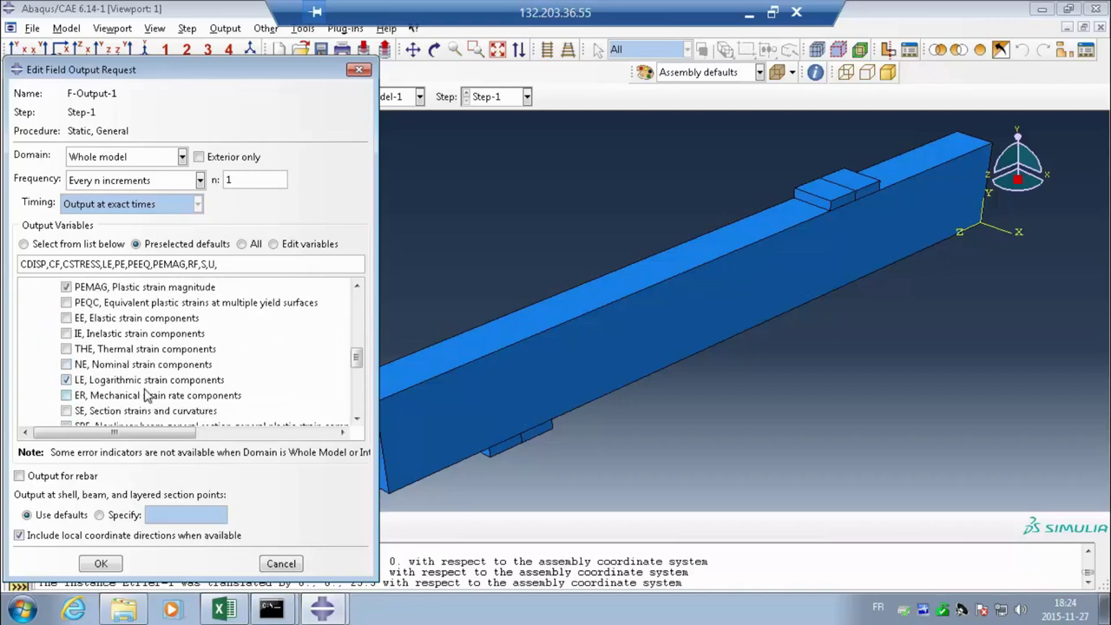
pyautogui.scroll(3, 145, 394)
pyautogui.click(29, 323)
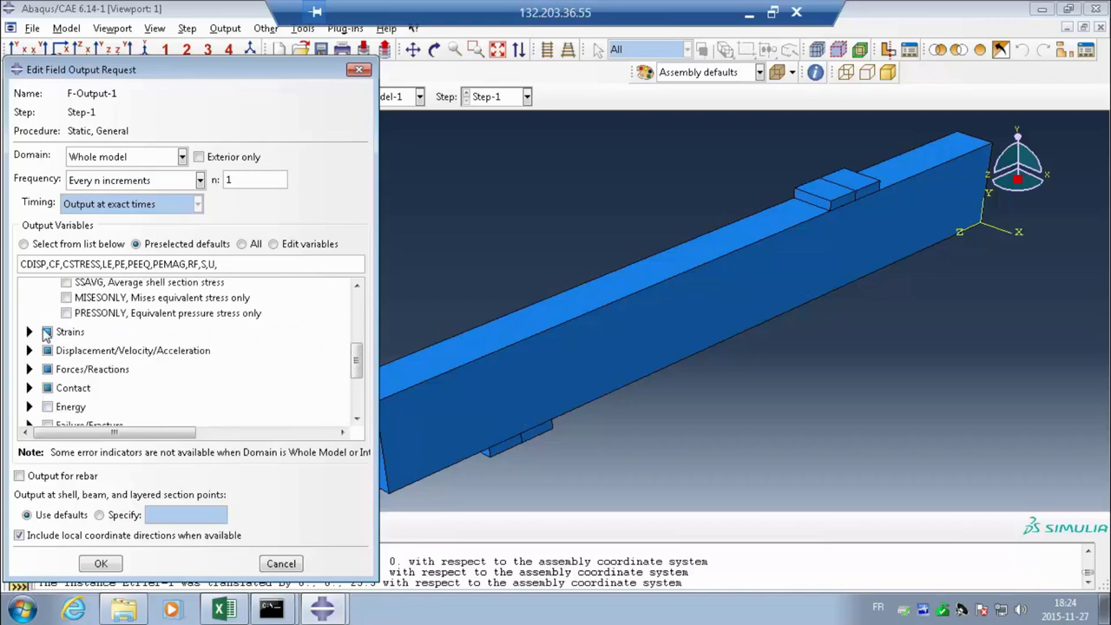
pyautogui.scroll(4, 45, 334)
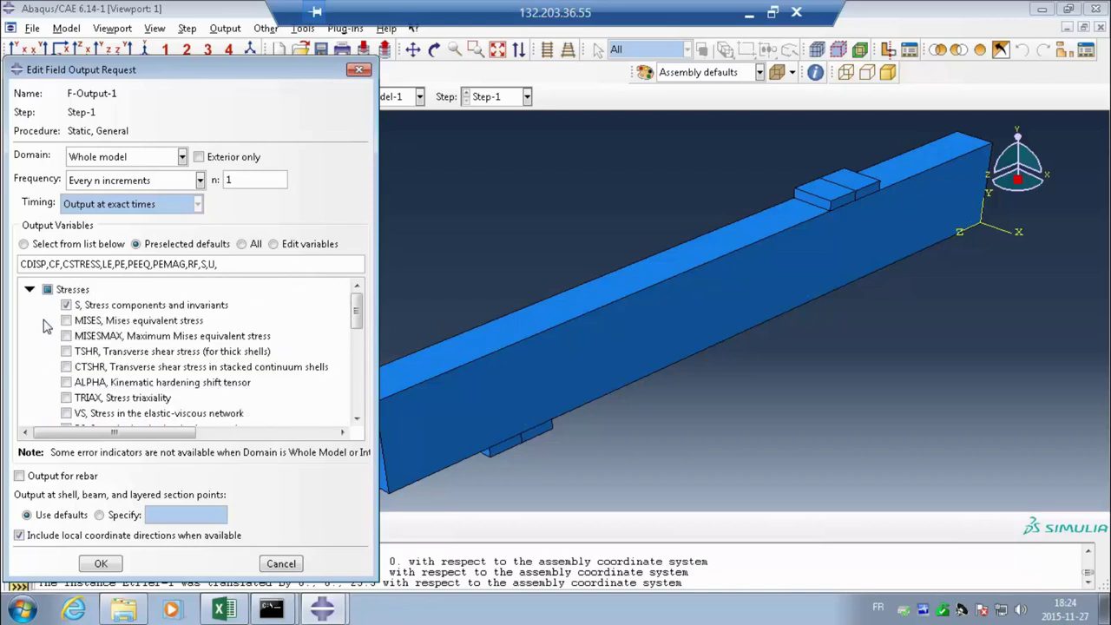
pyautogui.click(28, 289)
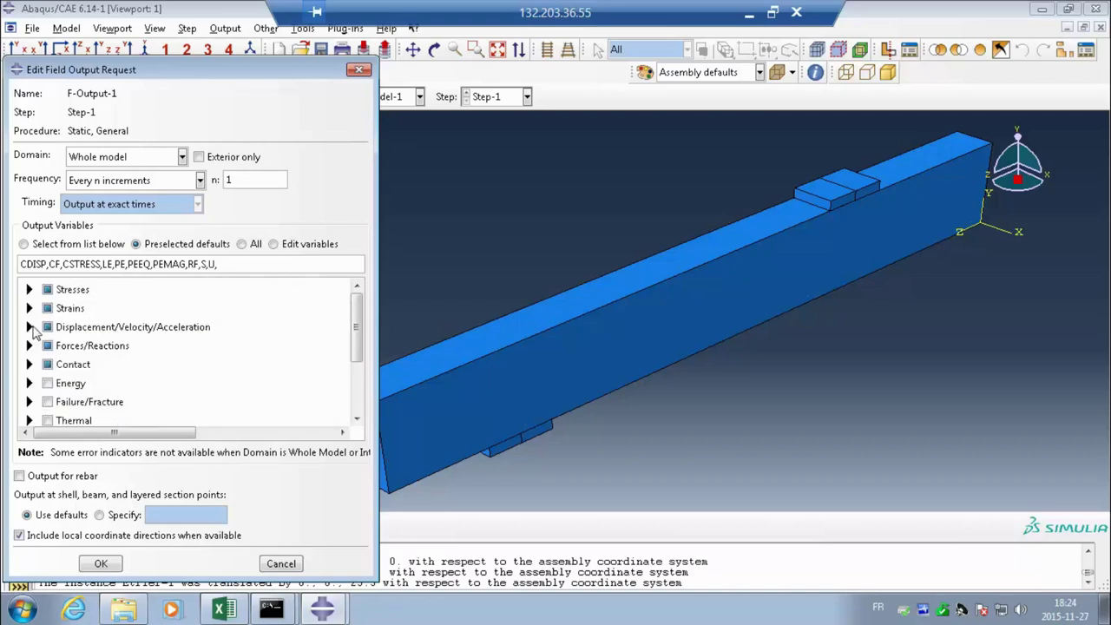
# Step: Examine the Displacement/Velocity/Acceleration and Forces/Reactions variables requested in F-Output-1
pyautogui.click(29, 327)
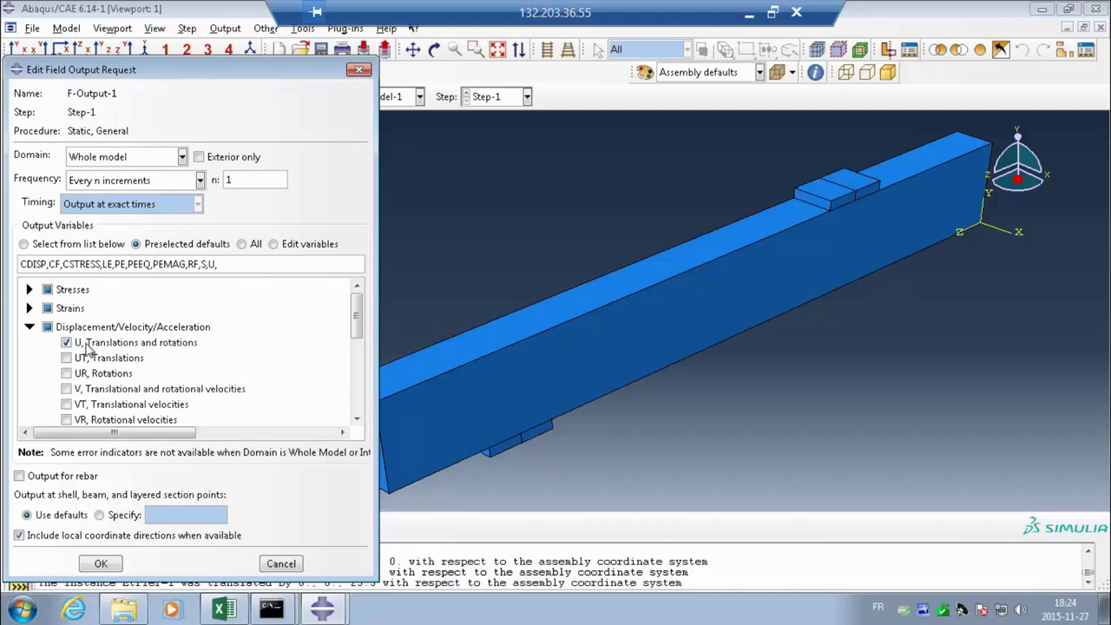
pyautogui.scroll(-3, 83, 349)
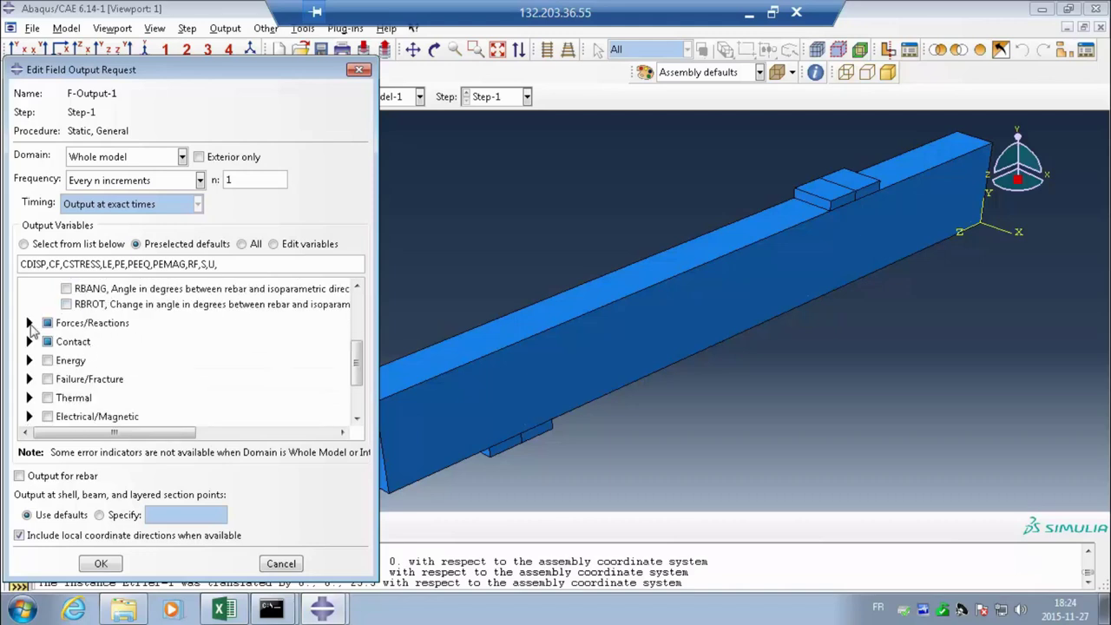
pyautogui.click(30, 323)
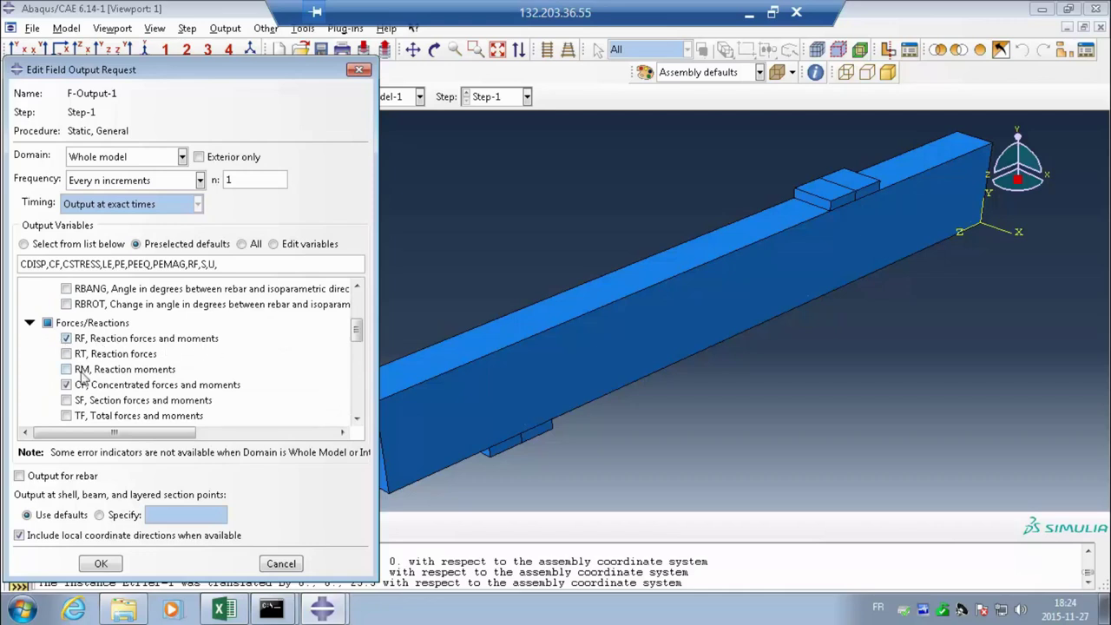
pyautogui.scroll(-2, 80, 378)
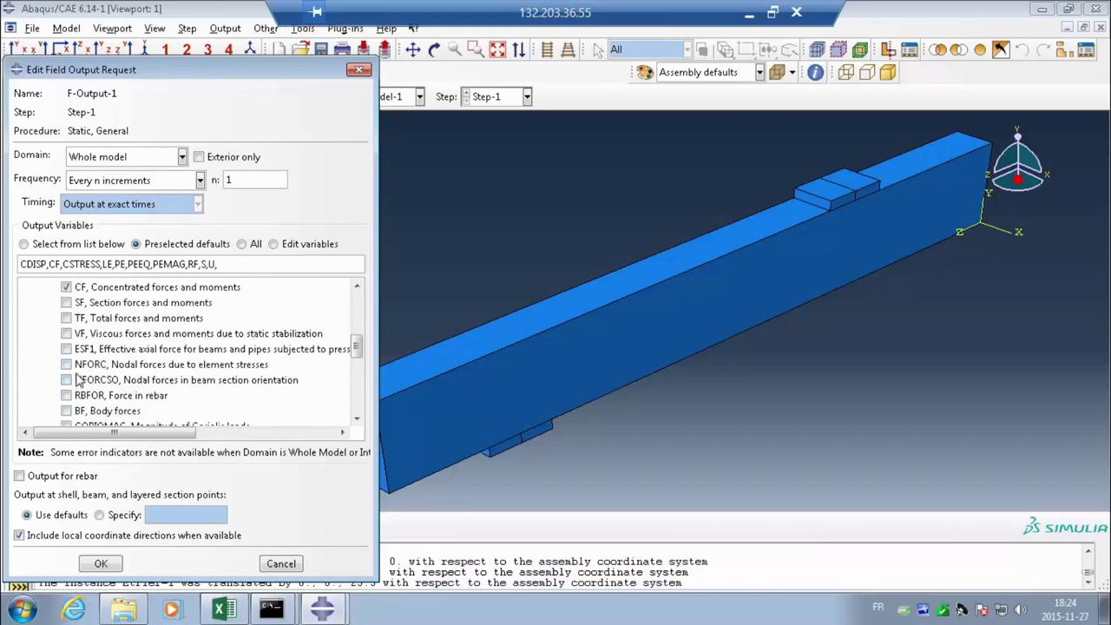
pyautogui.scroll(2, 80, 380)
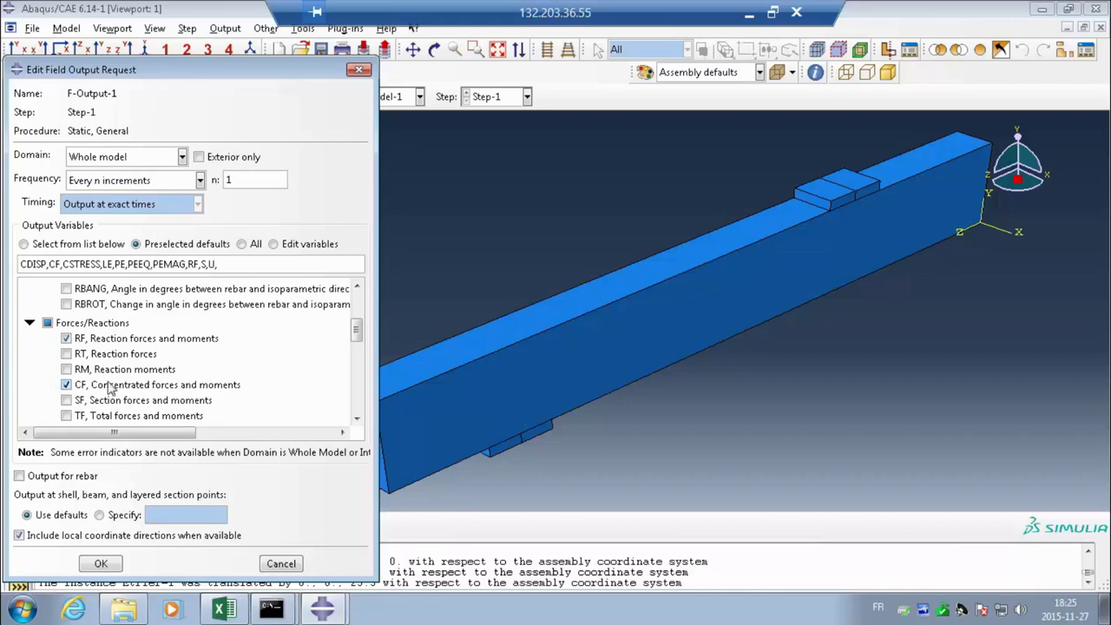
pyautogui.scroll(-5, 110, 388)
pyautogui.scroll(5, 111, 388)
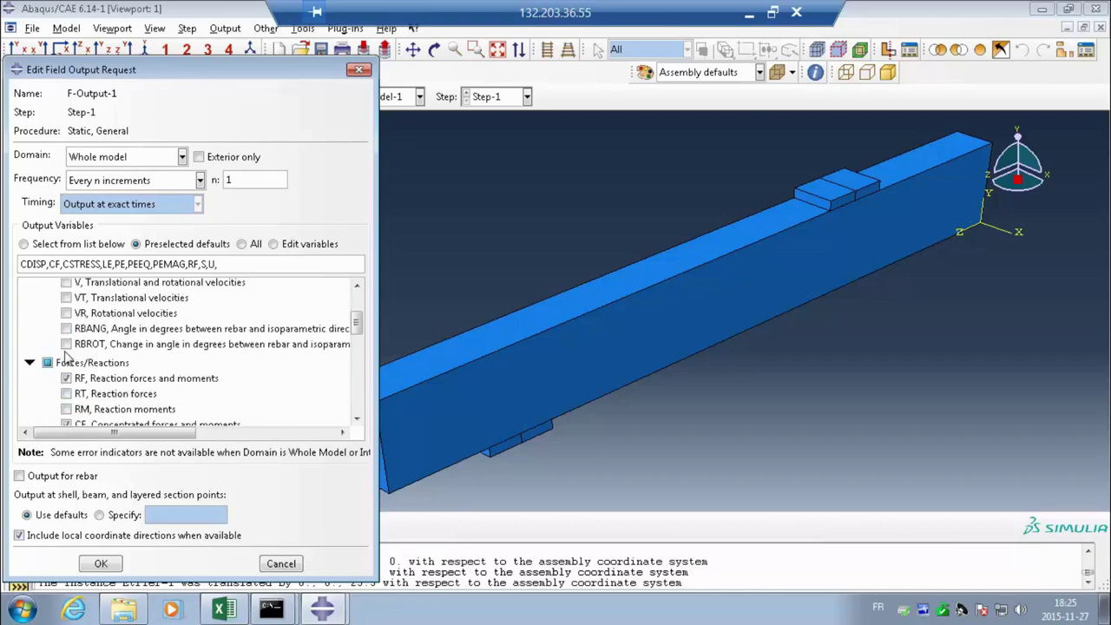
pyautogui.click(30, 370)
# Step: Check the Contact category of F-Output-1, collapse the open variable lists and accept the request with its preselected defaults
pyautogui.scroll(-2, 33, 373)
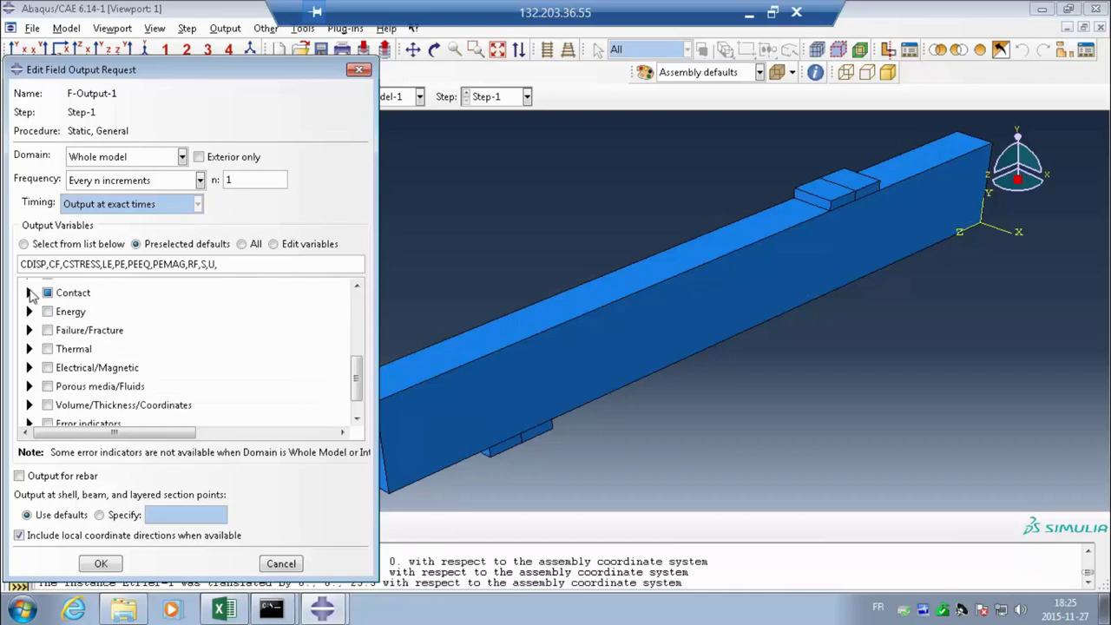
pyautogui.click(29, 292)
pyautogui.click(30, 294)
pyautogui.scroll(3, 103, 363)
pyautogui.scroll(1, 103, 363)
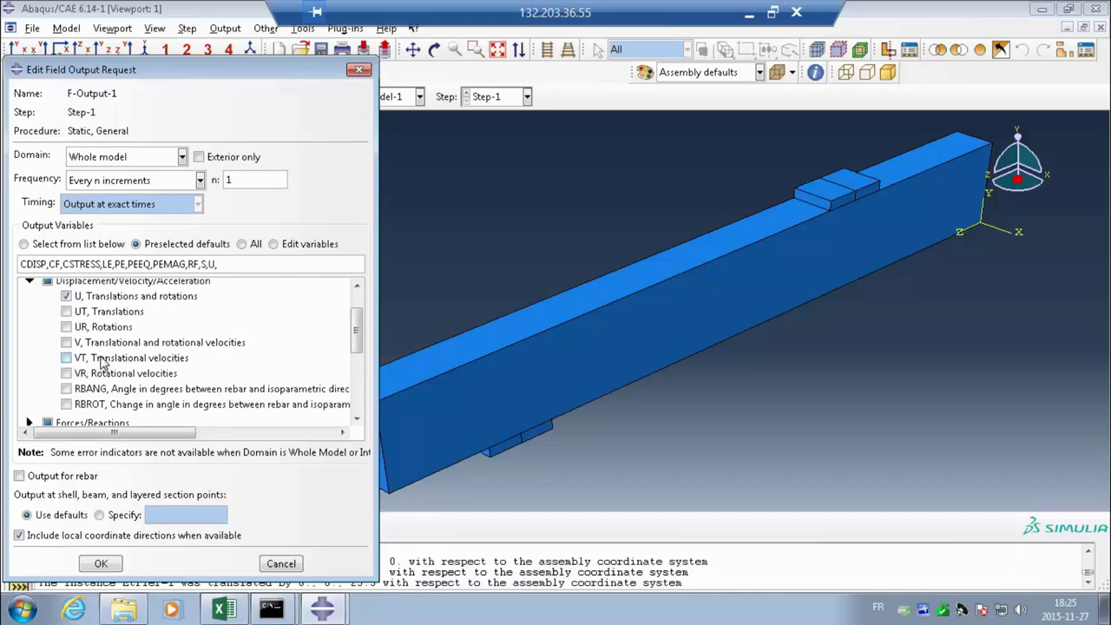
pyautogui.scroll(1, 102, 363)
pyautogui.click(29, 327)
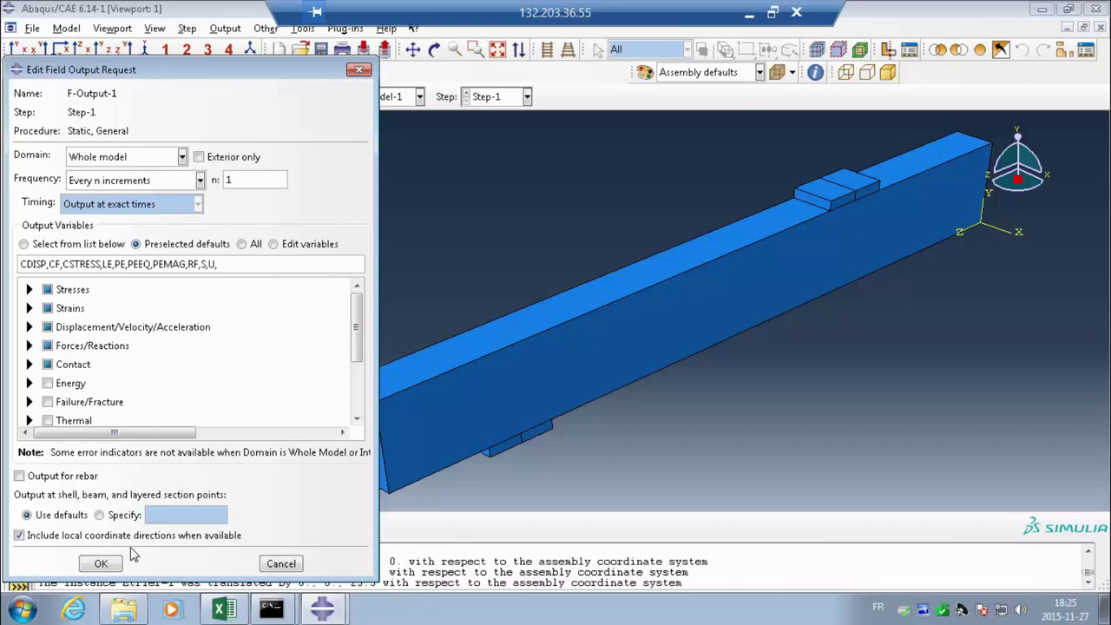
pyautogui.click(104, 564)
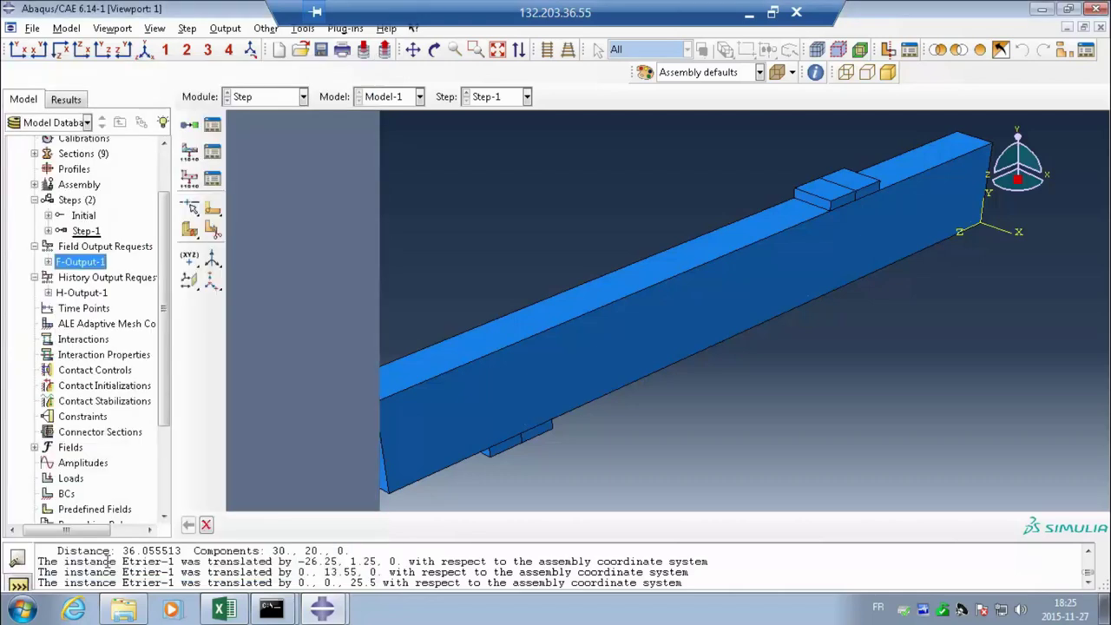
# Step: Open the H-Output-1 history output request, examine its Energy variables under ALLEN and accept it with the preselected defaults
pyautogui.doubleClick(69, 294)
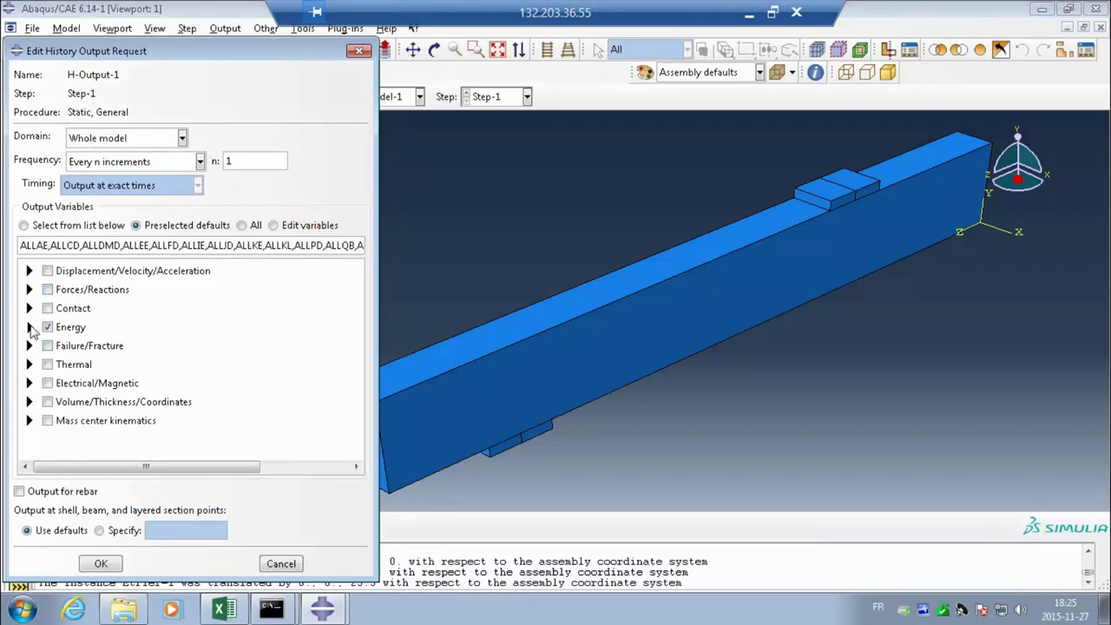
pyautogui.click(29, 327)
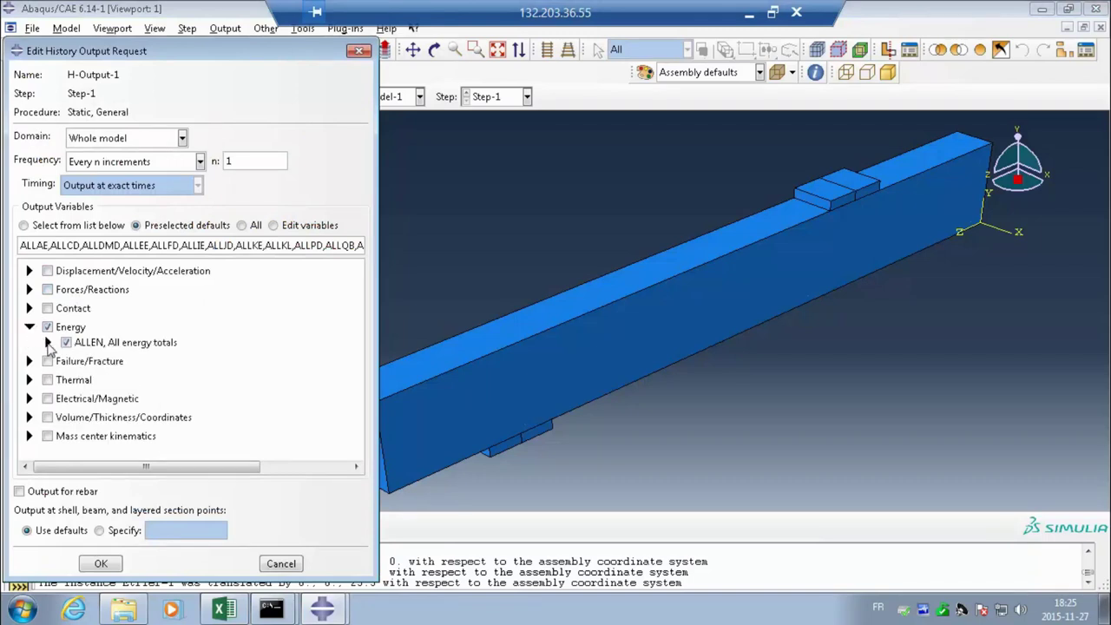
pyautogui.click(48, 342)
pyautogui.scroll(-4, 159, 371)
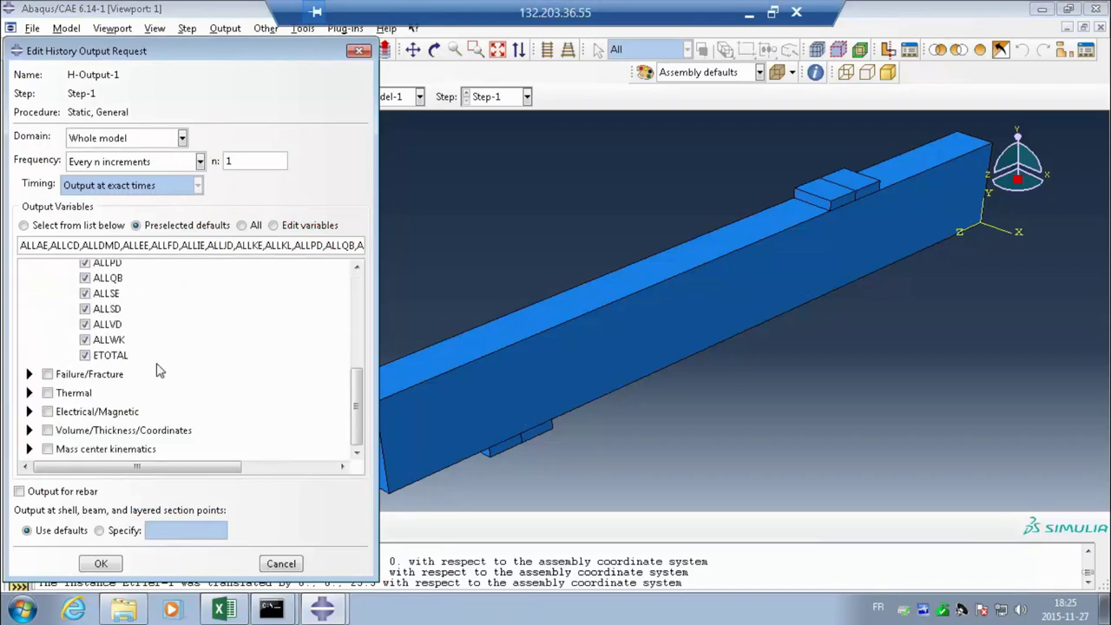
pyautogui.scroll(3, 159, 371)
pyautogui.scroll(1, 87, 347)
pyautogui.click(29, 327)
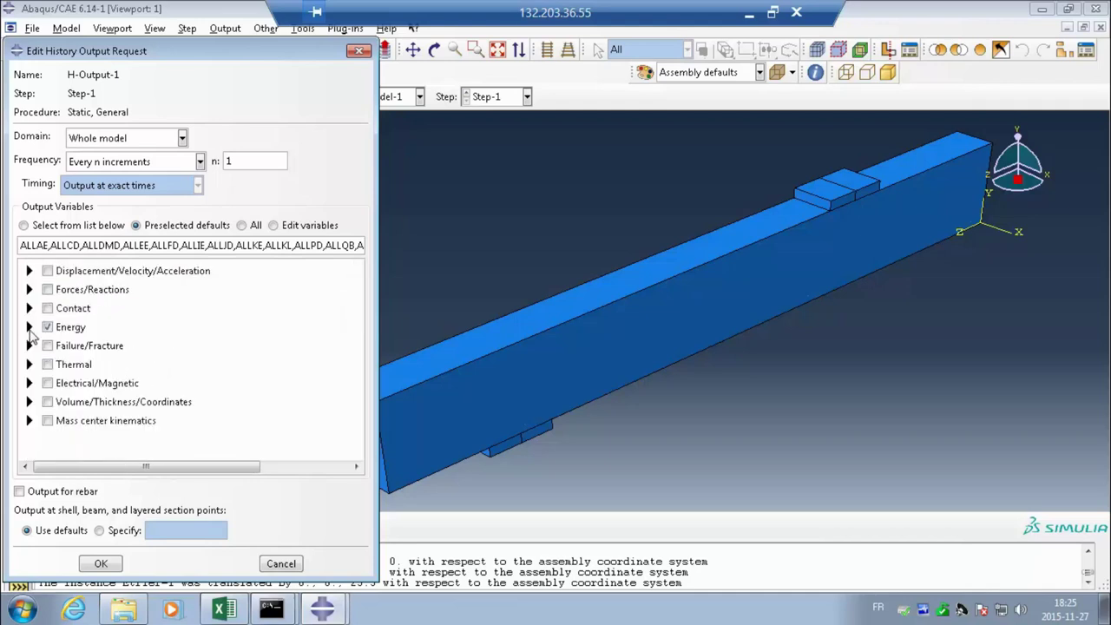
pyautogui.click(100, 564)
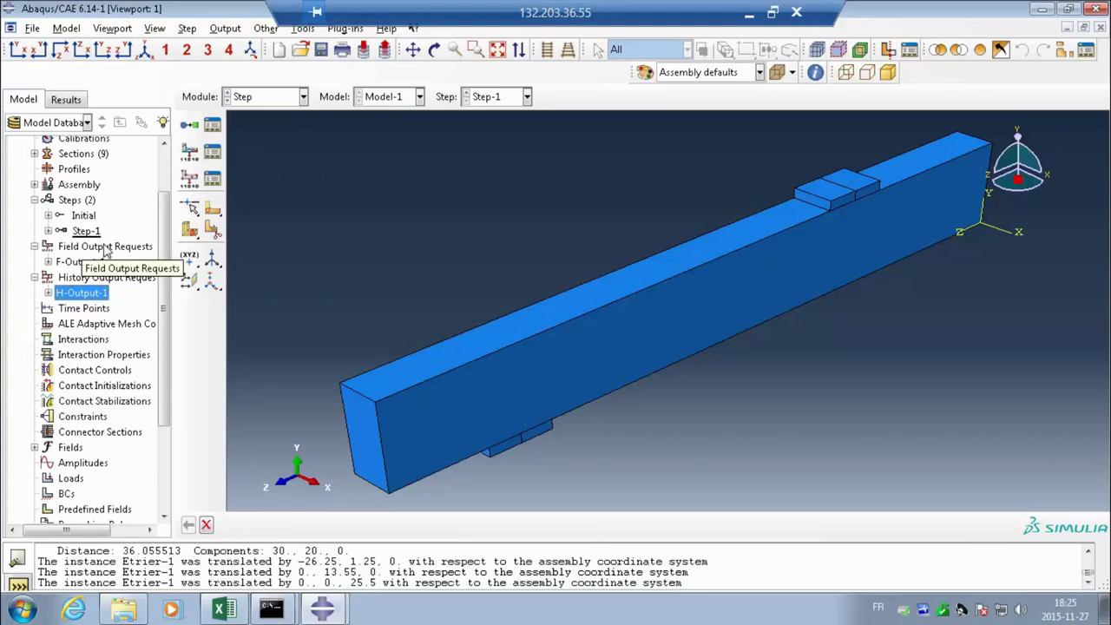
# Step: Create a history output request in Step-1 with its domain limited to the set Poutre-1.Fleche
pyautogui.click(77, 278)
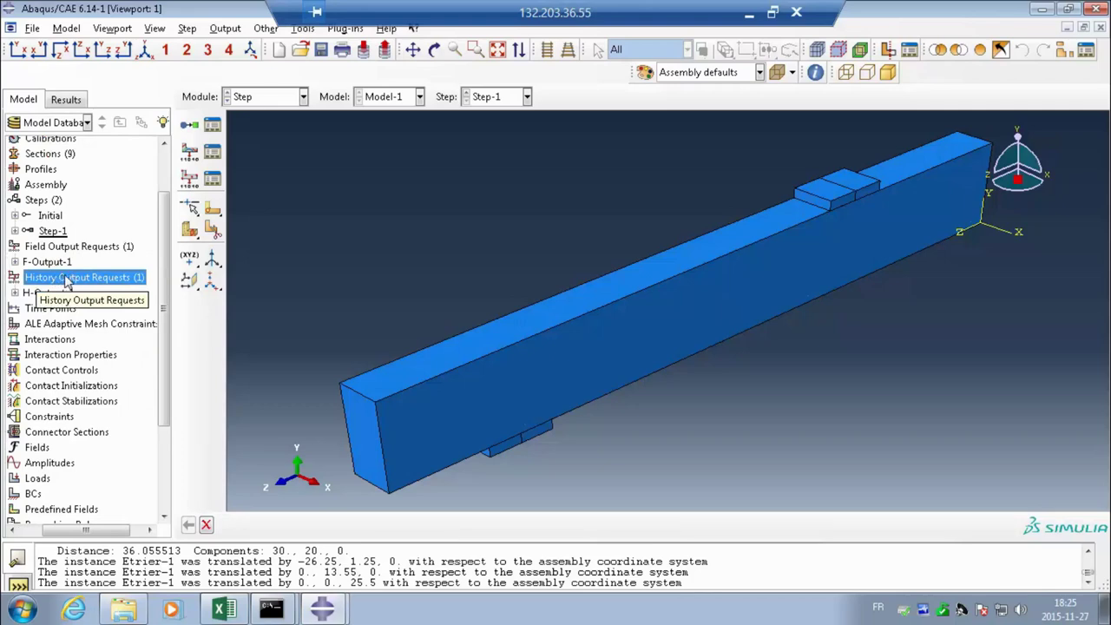
pyautogui.doubleClick(68, 279)
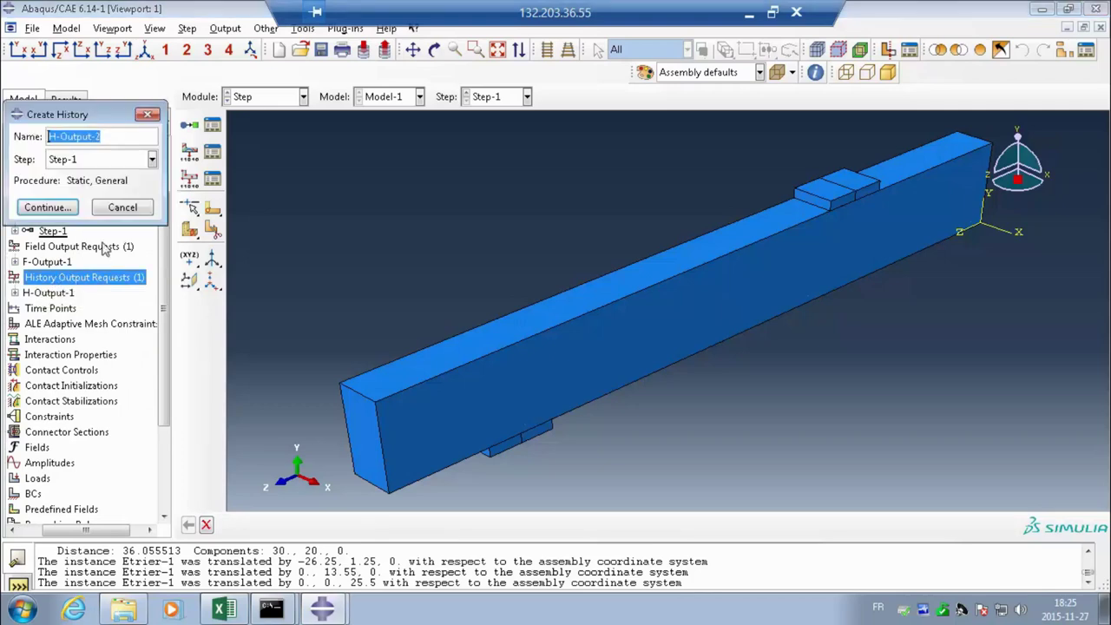
pyautogui.click(47, 209)
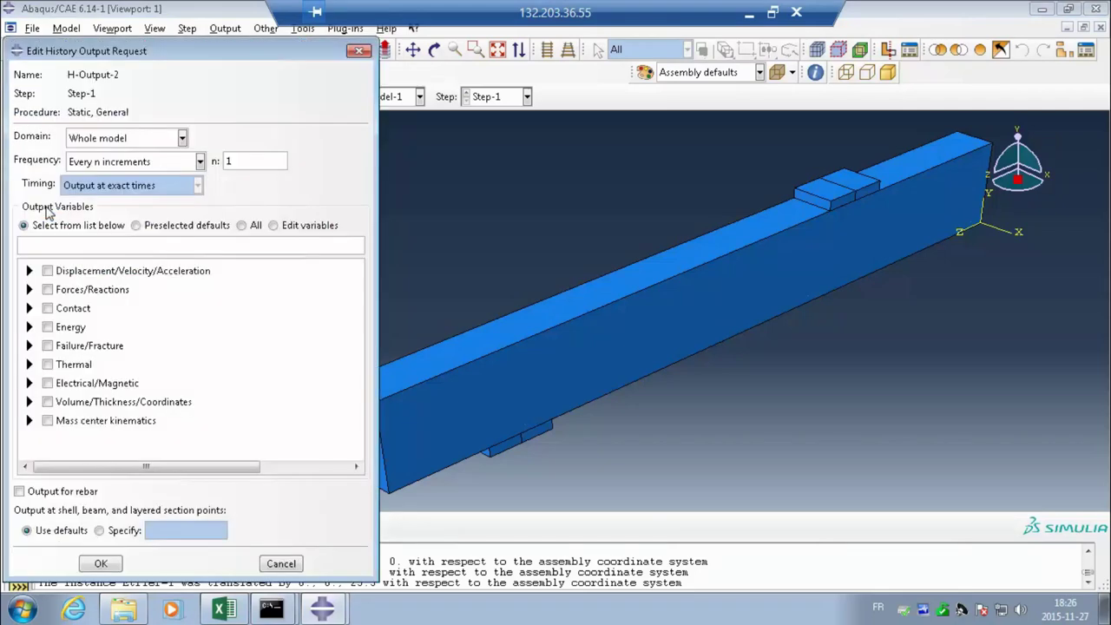
pyautogui.click(183, 138)
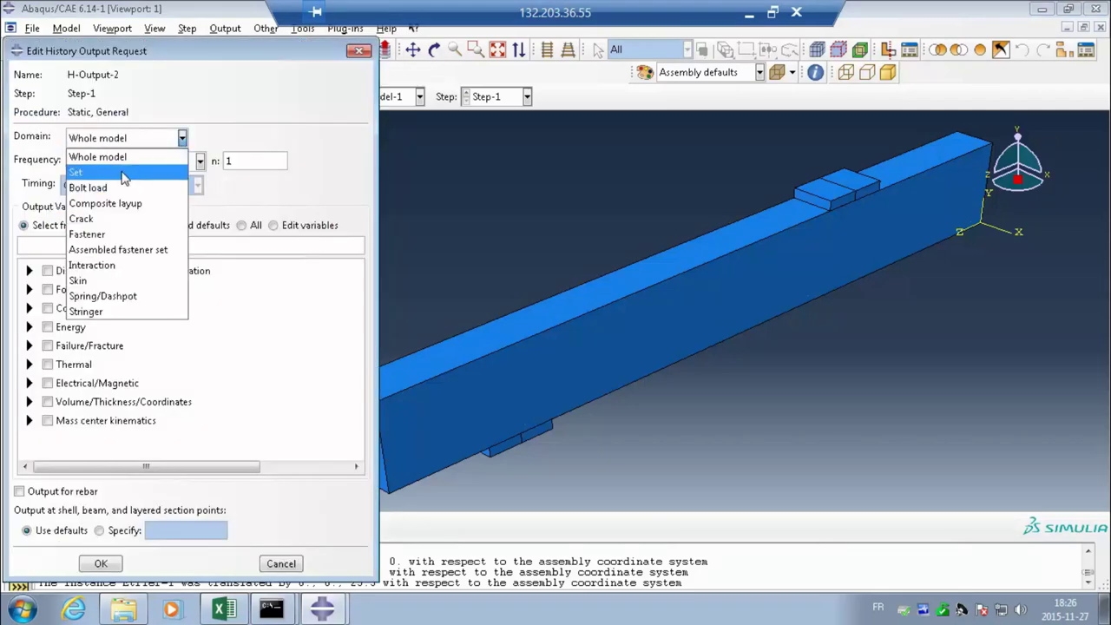
pyautogui.click(122, 171)
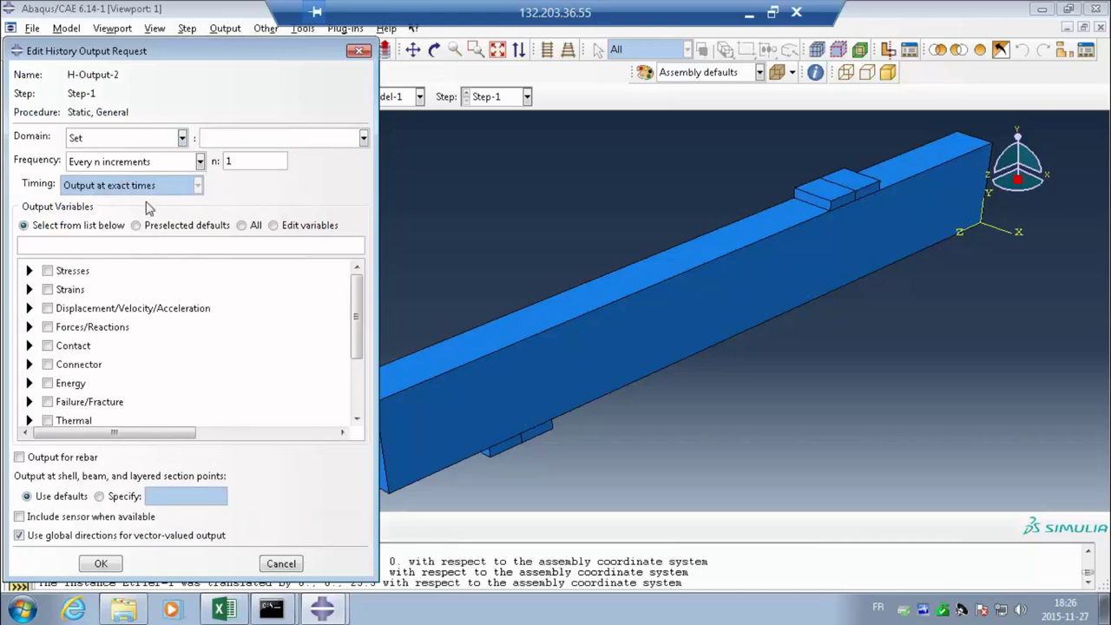
pyautogui.click(363, 138)
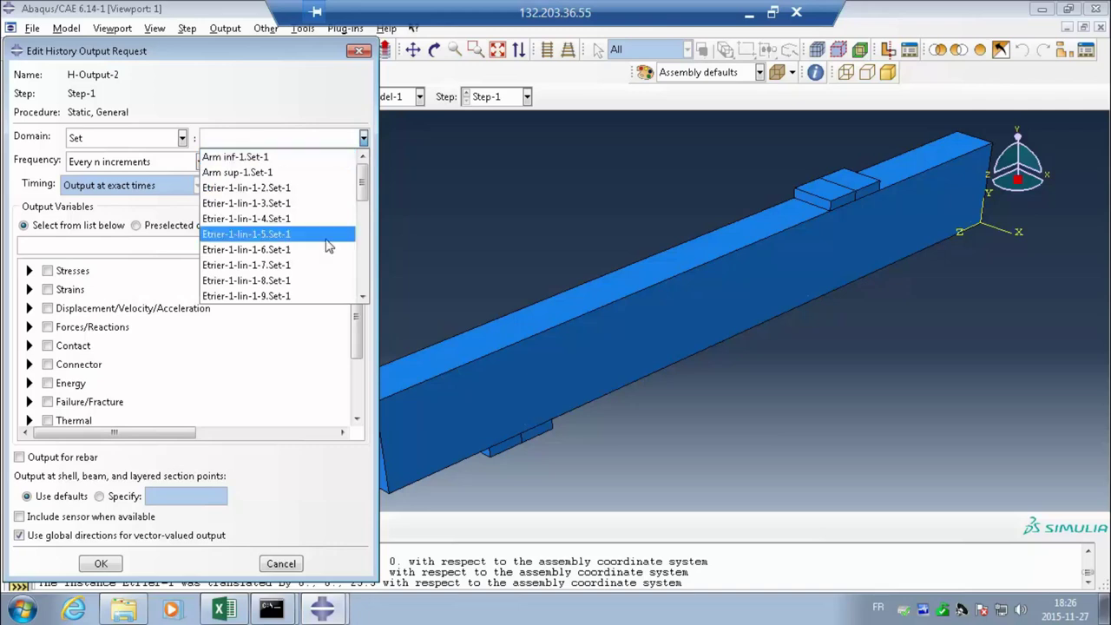
pyautogui.moveTo(363, 185); pyautogui.dragTo(365, 298)
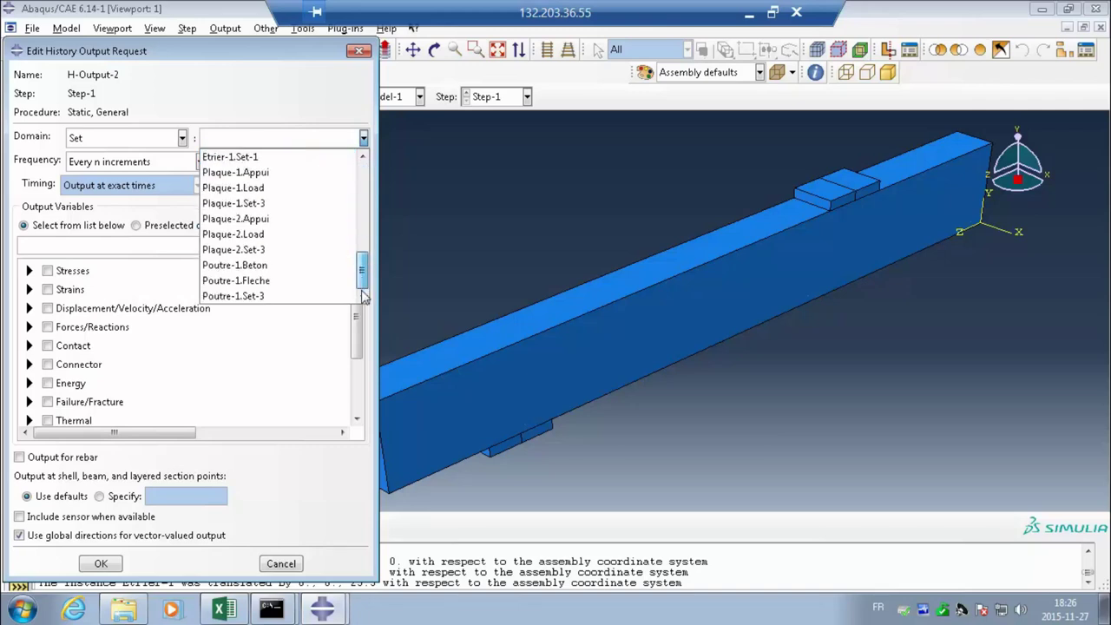
pyautogui.click(265, 282)
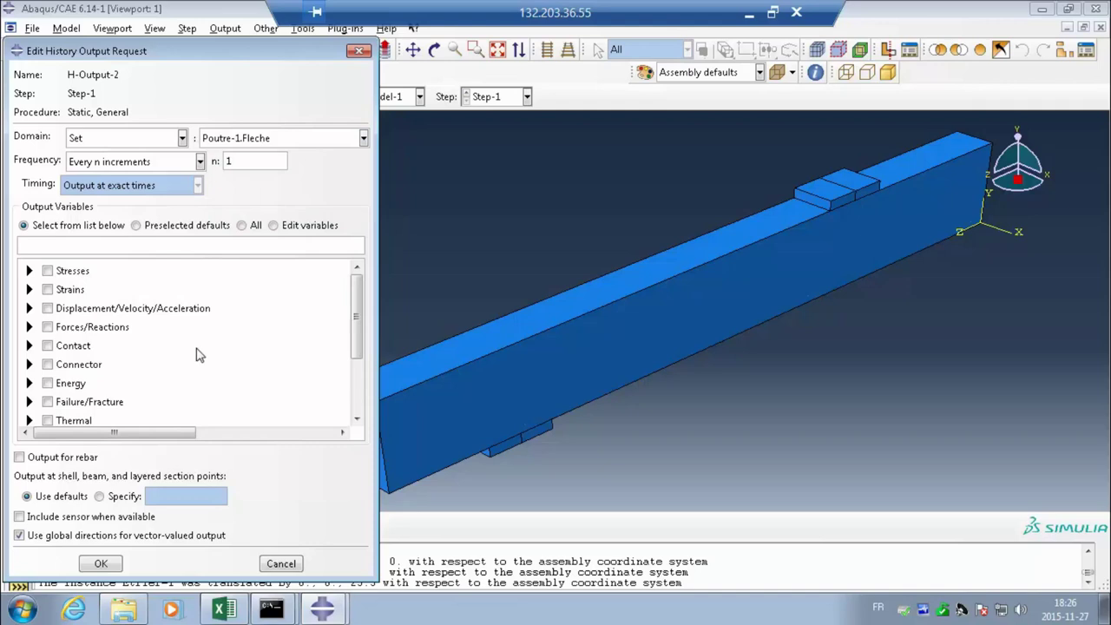
# Step: Select the vertical displacement U2 from the Displacement/Velocity/Acceleration translations as the request's output variable
pyautogui.moveTo(351, 334); pyautogui.dragTo(354, 406)
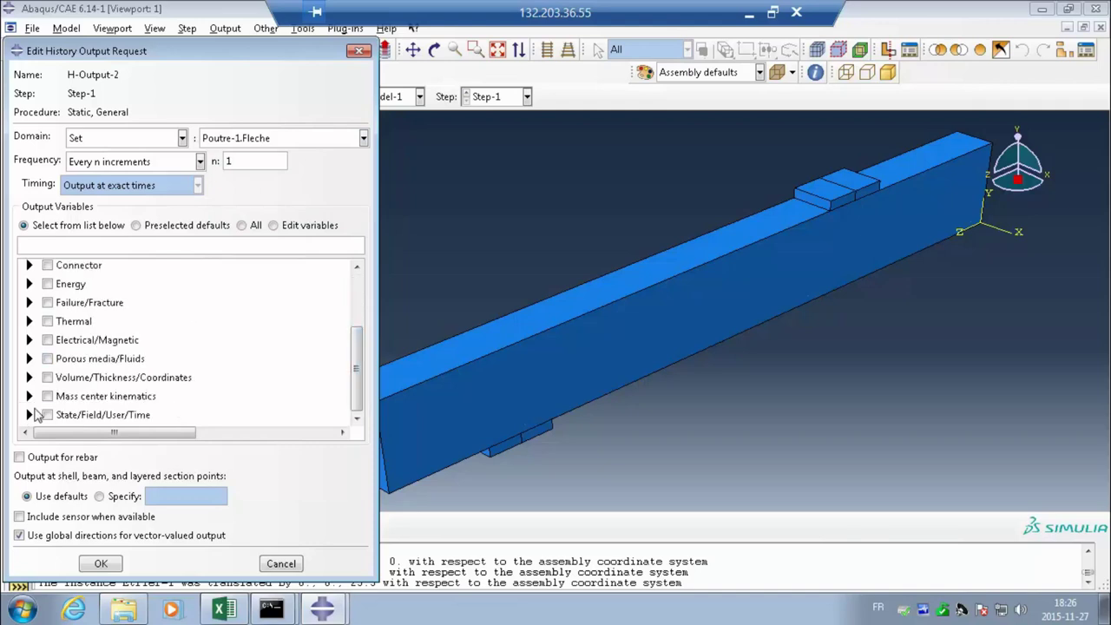
pyautogui.scroll(3, 35, 404)
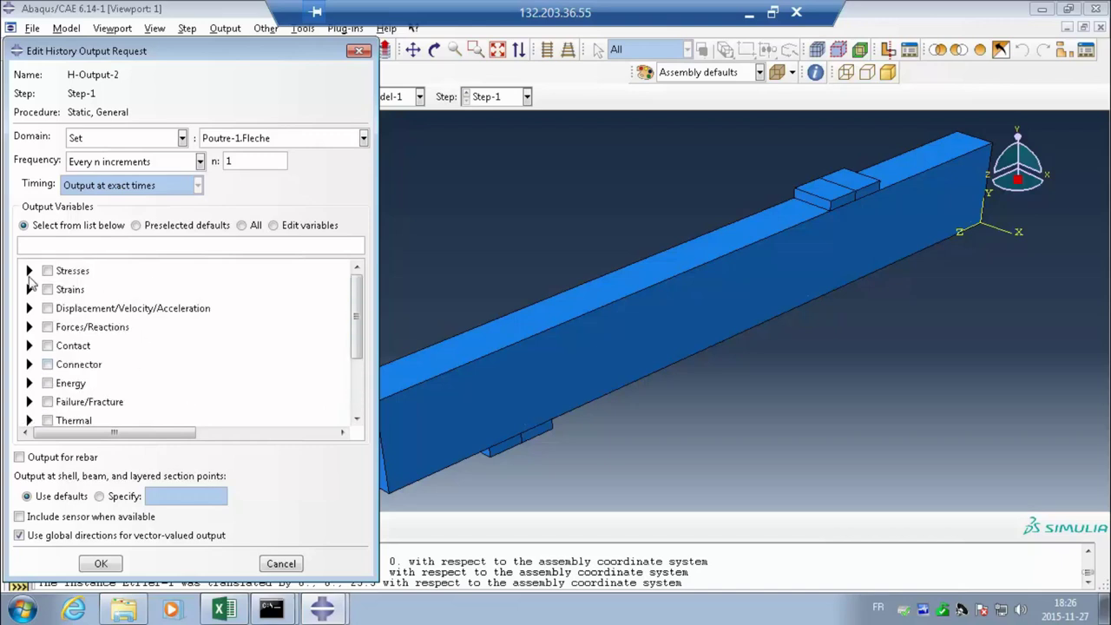
pyautogui.click(30, 271)
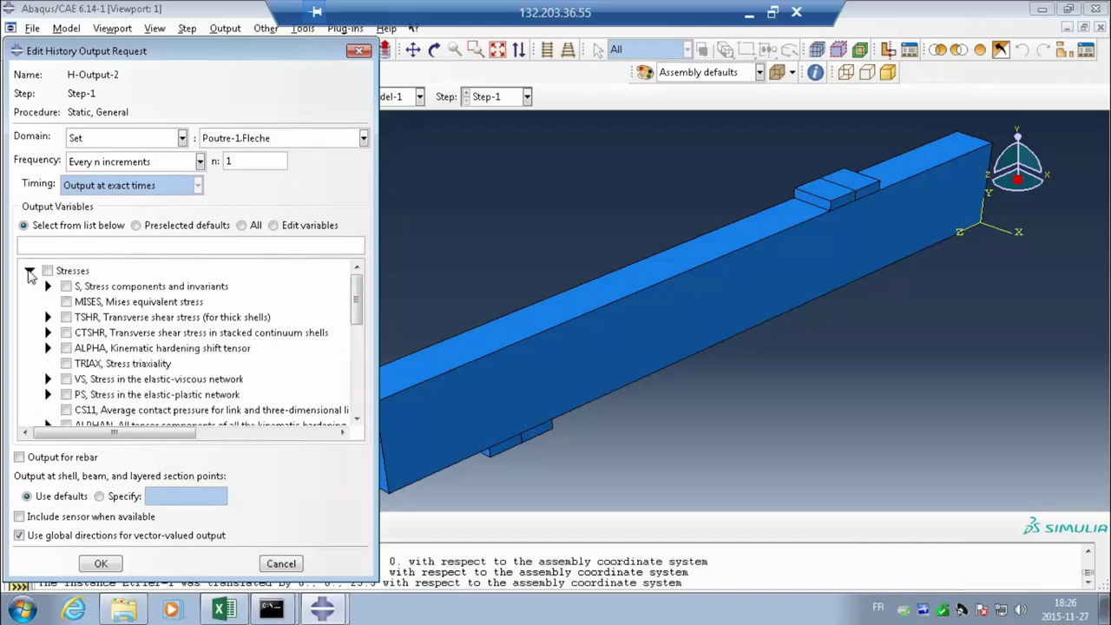
pyautogui.click(30, 271)
pyautogui.click(28, 289)
pyautogui.click(29, 289)
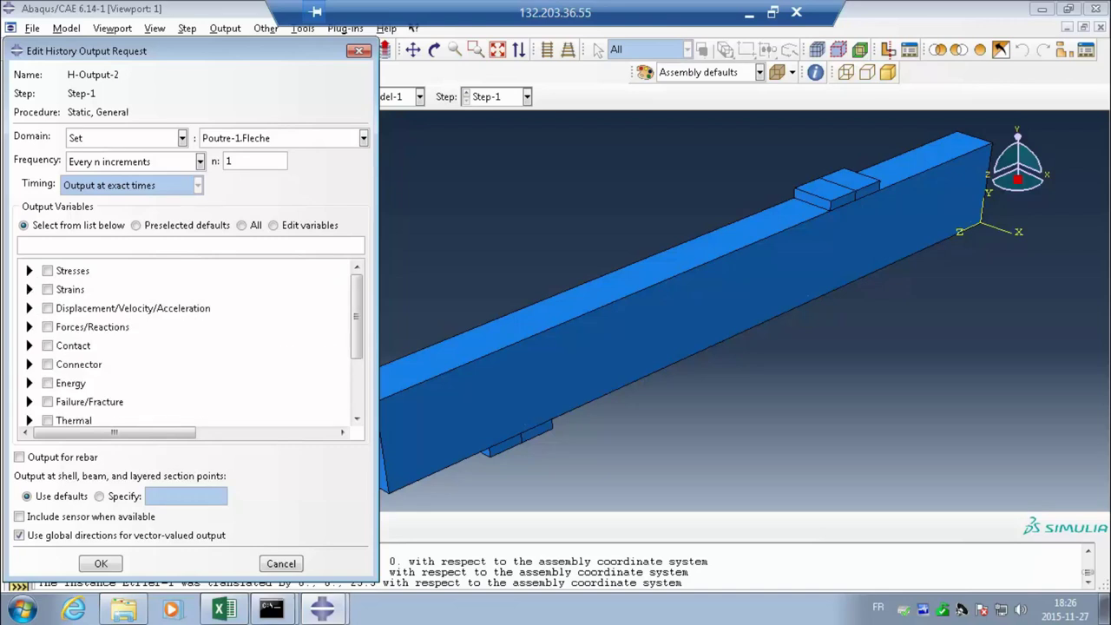
pyautogui.click(28, 308)
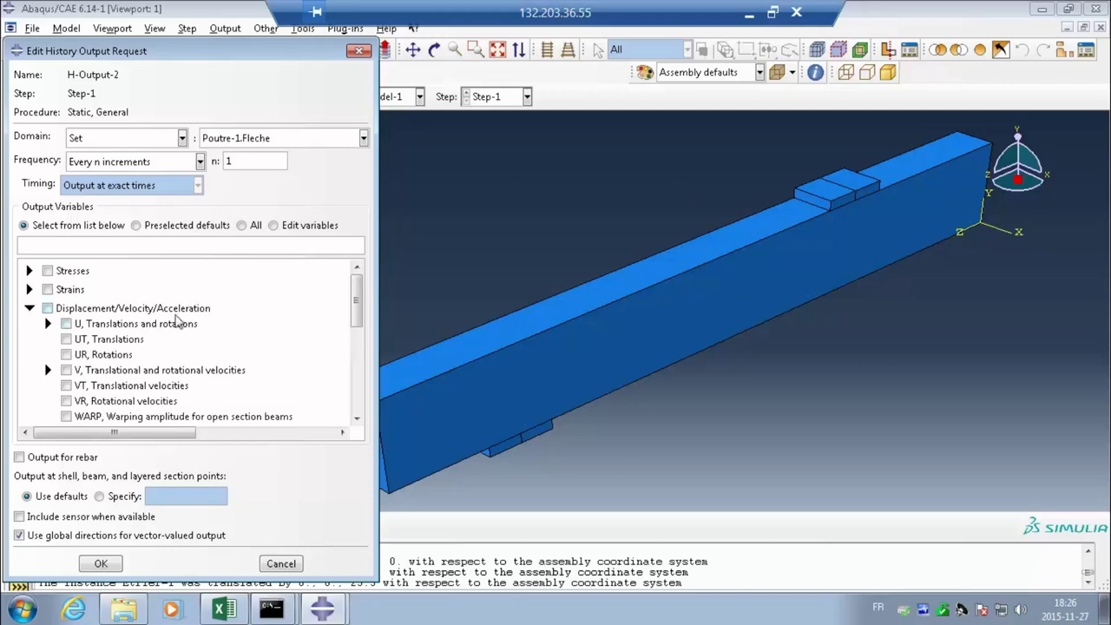
pyautogui.click(48, 324)
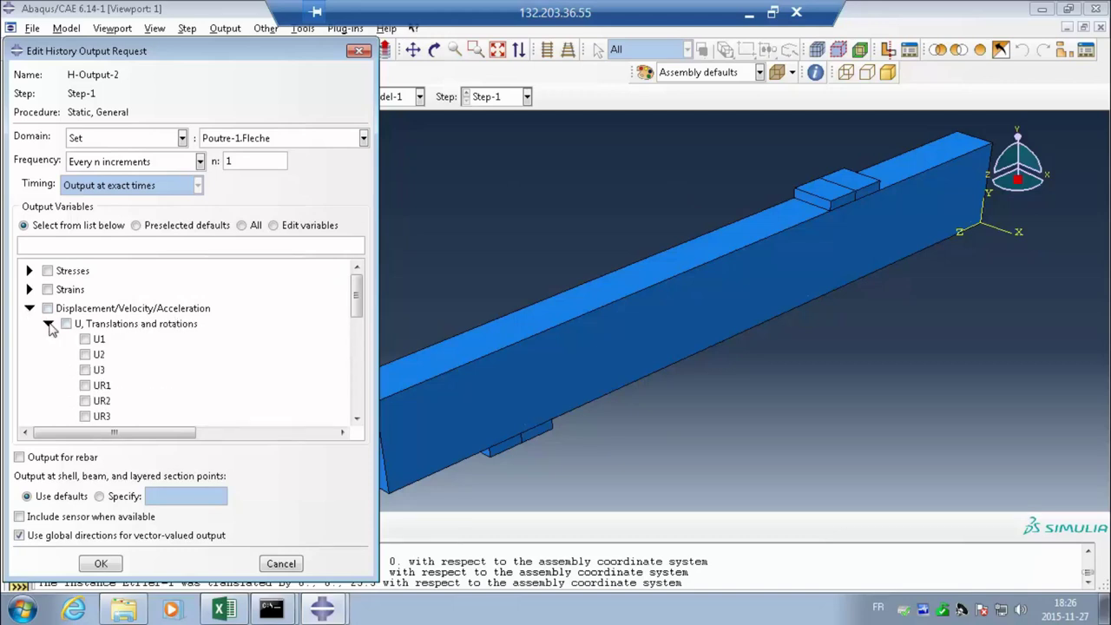
pyautogui.click(85, 355)
# Step: Try evenly spaced time intervals as the output frequency and return it to every n increments
pyautogui.click(201, 163)
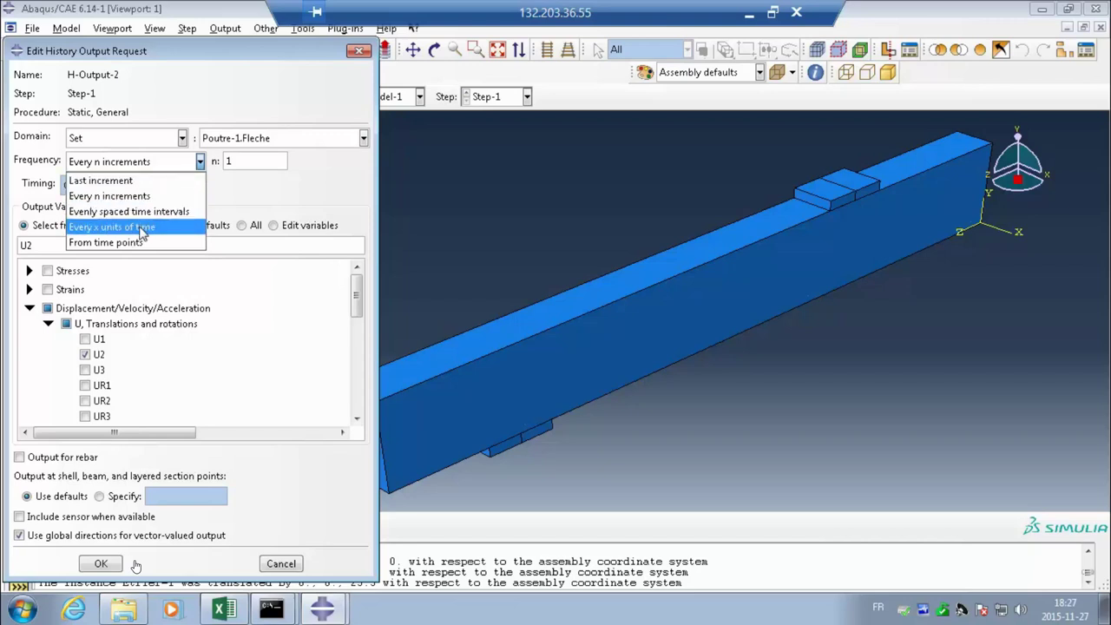
pyautogui.click(139, 212)
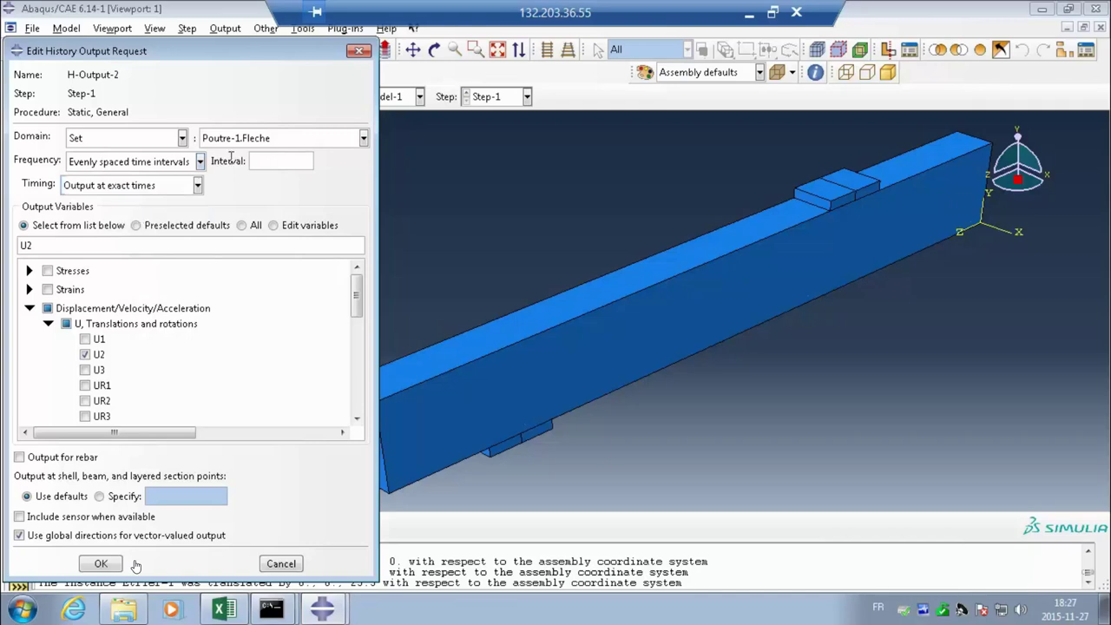
pyautogui.click(200, 162)
pyautogui.click(141, 193)
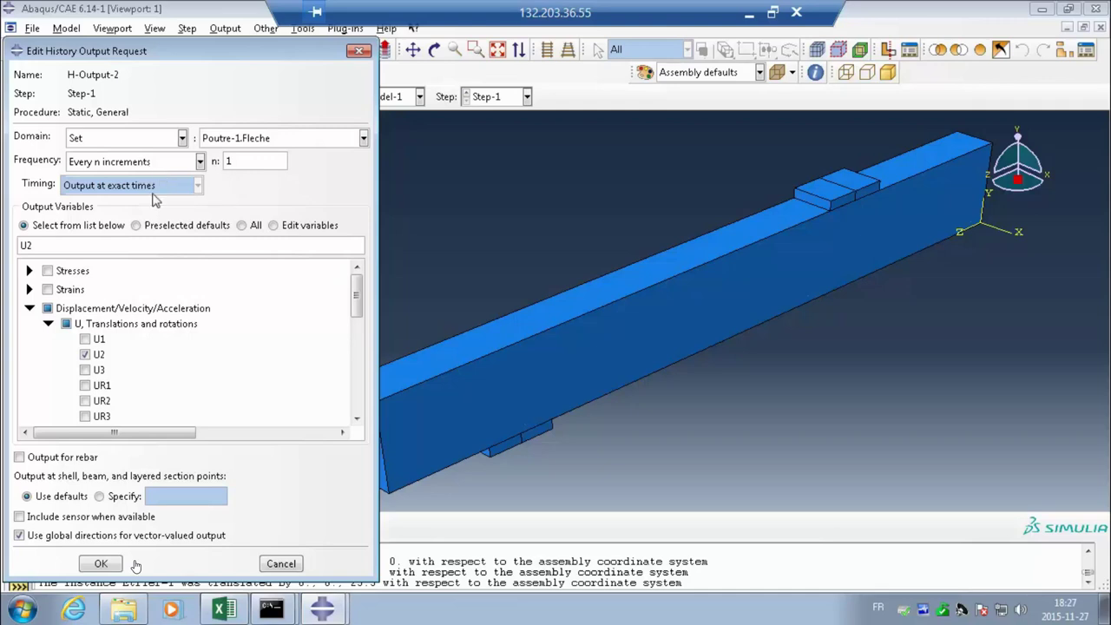
# Step: Accept the U2 history output request and rename H-Output-2 as Fleche
pyautogui.click(113, 562)
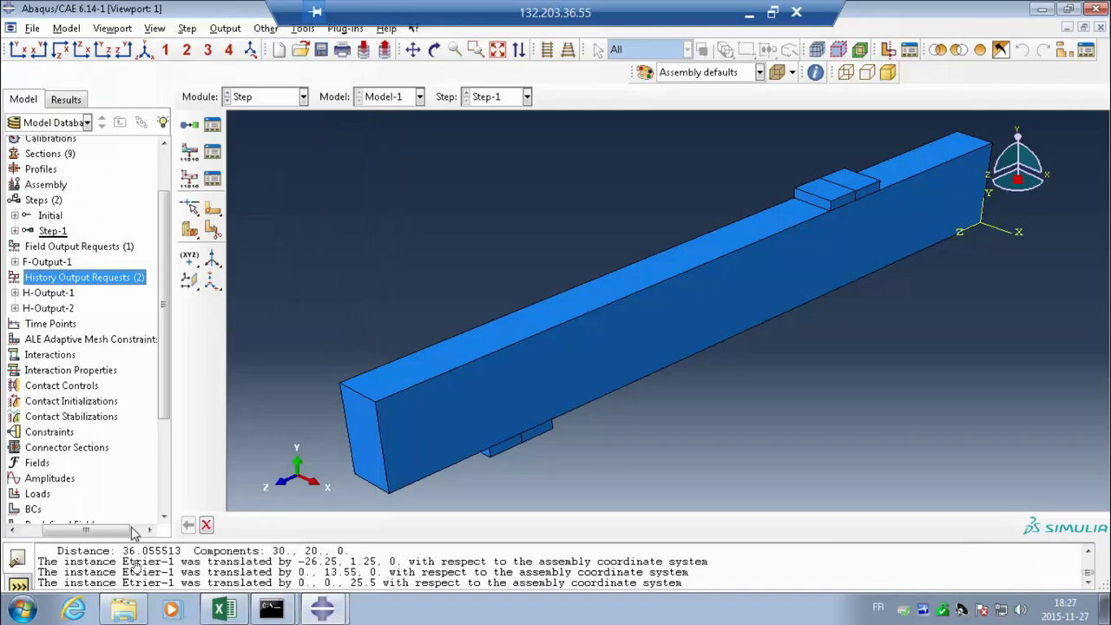
pyautogui.click(42, 308)
pyautogui.rightClick(47, 310)
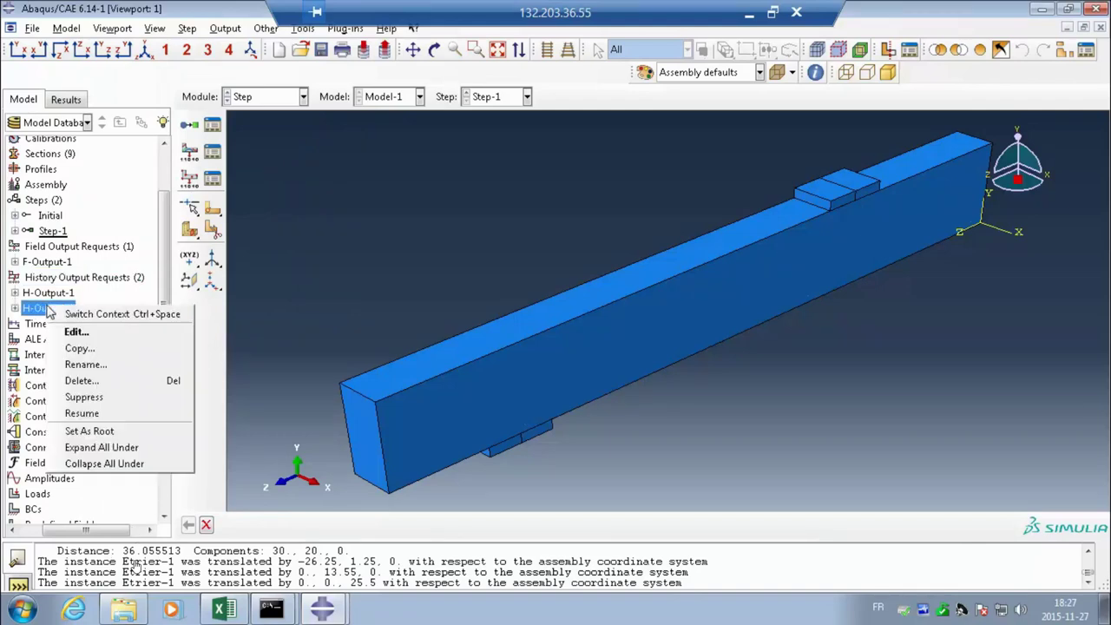
pyautogui.click(89, 366)
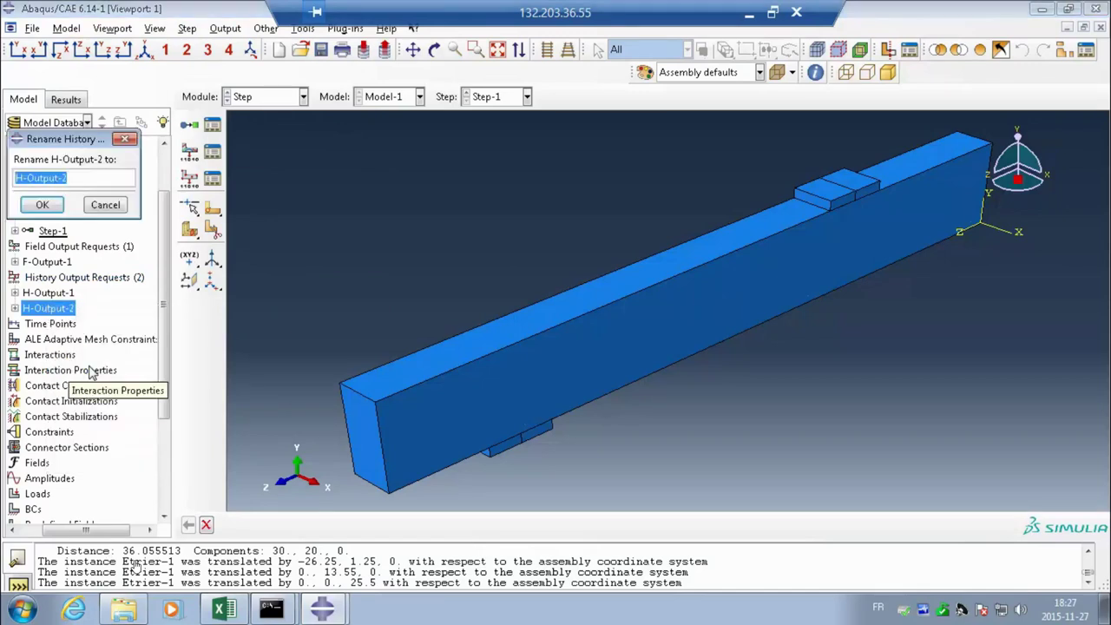
pyautogui.write('Fleche')
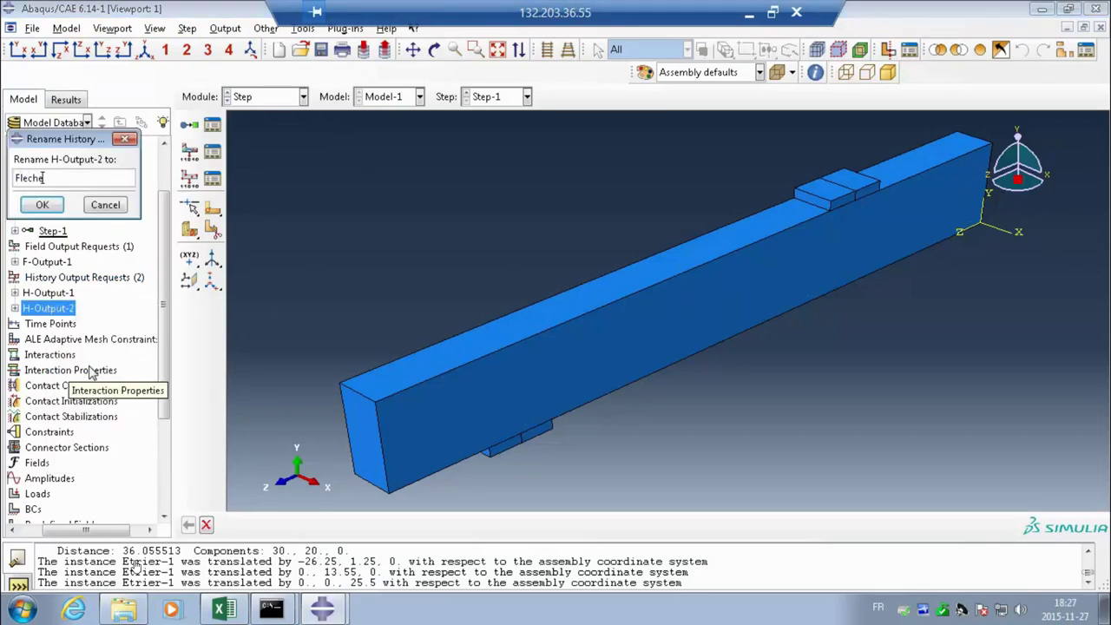
pyautogui.click(42, 205)
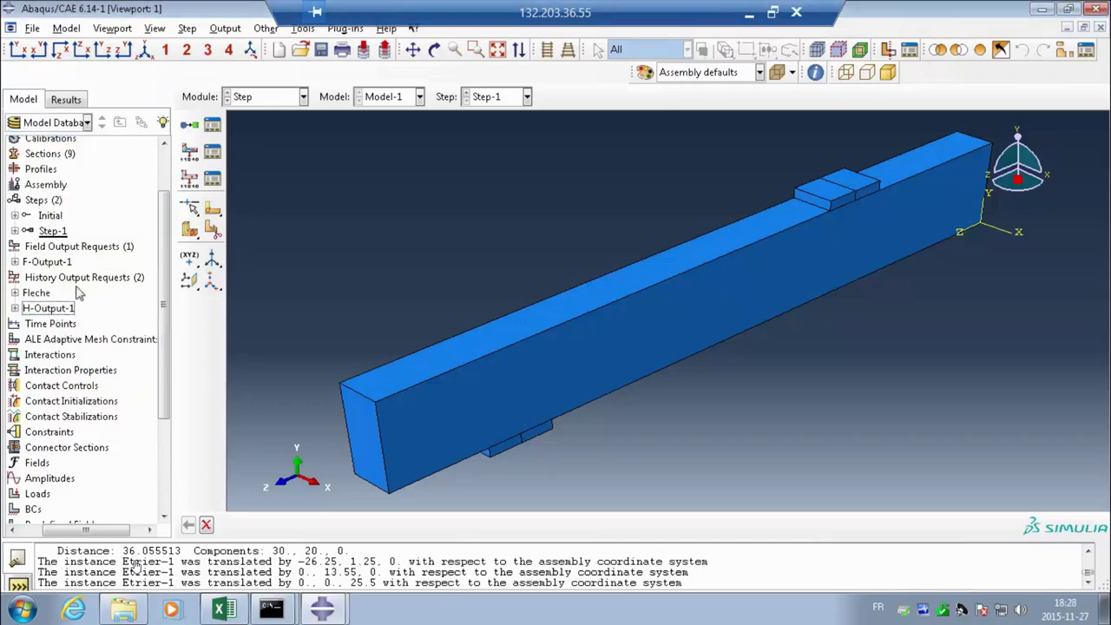
# Step: Switch to the Assembly module and examine the assembly's sets, highlighting Plaque-1.Appui in the model
pyautogui.click(260, 98)
pyautogui.click(260, 144)
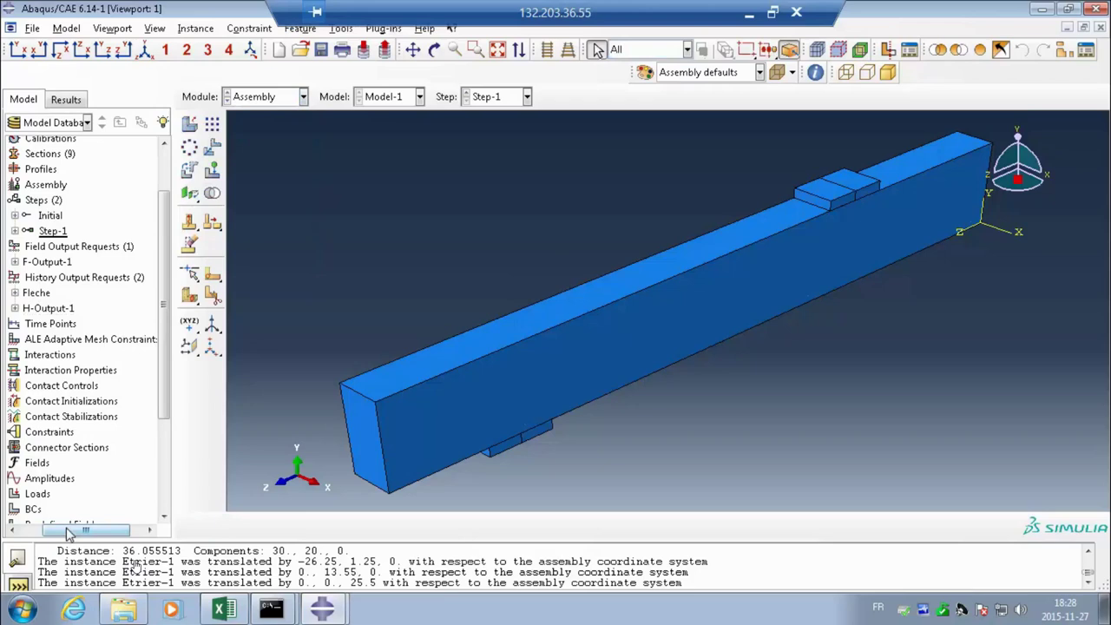
pyautogui.moveTo(69, 533); pyautogui.dragTo(51, 532)
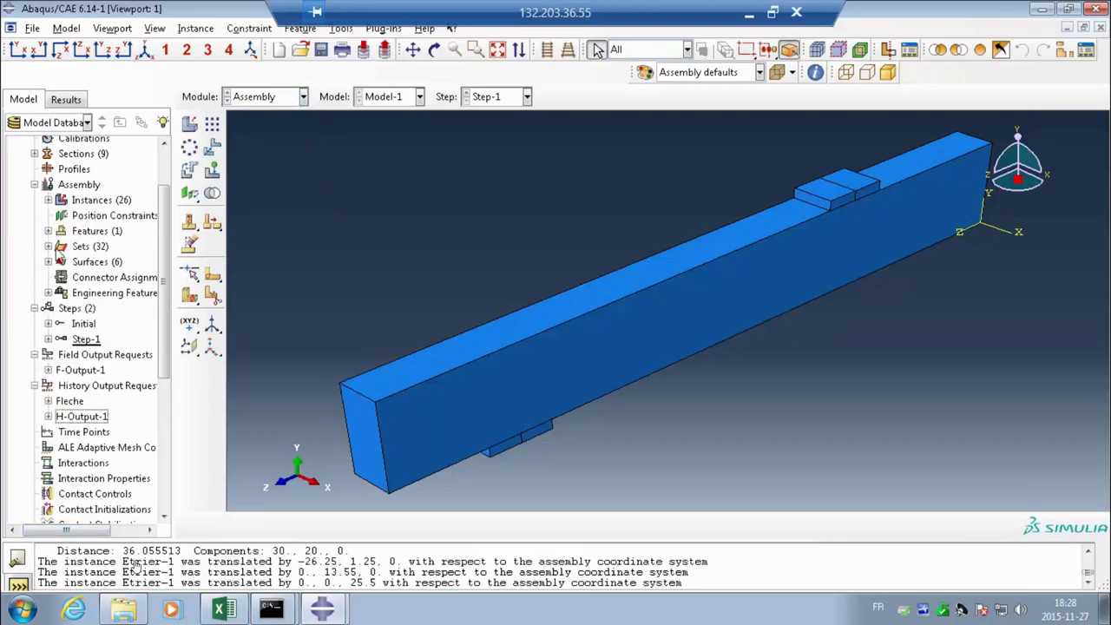
pyautogui.click(49, 246)
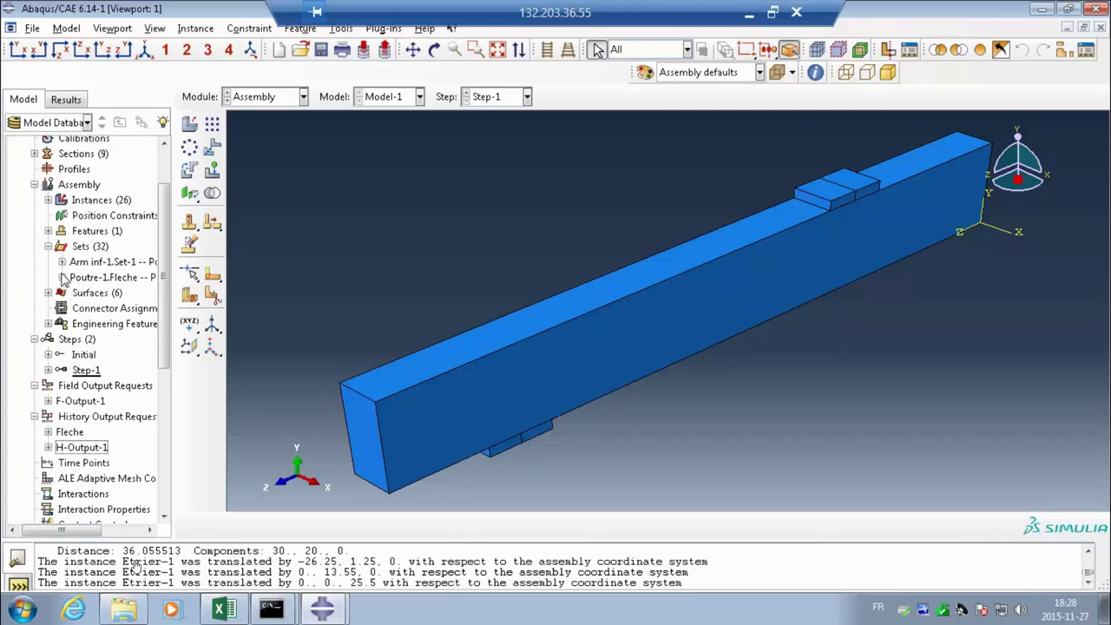
pyautogui.click(63, 278)
pyautogui.click(62, 261)
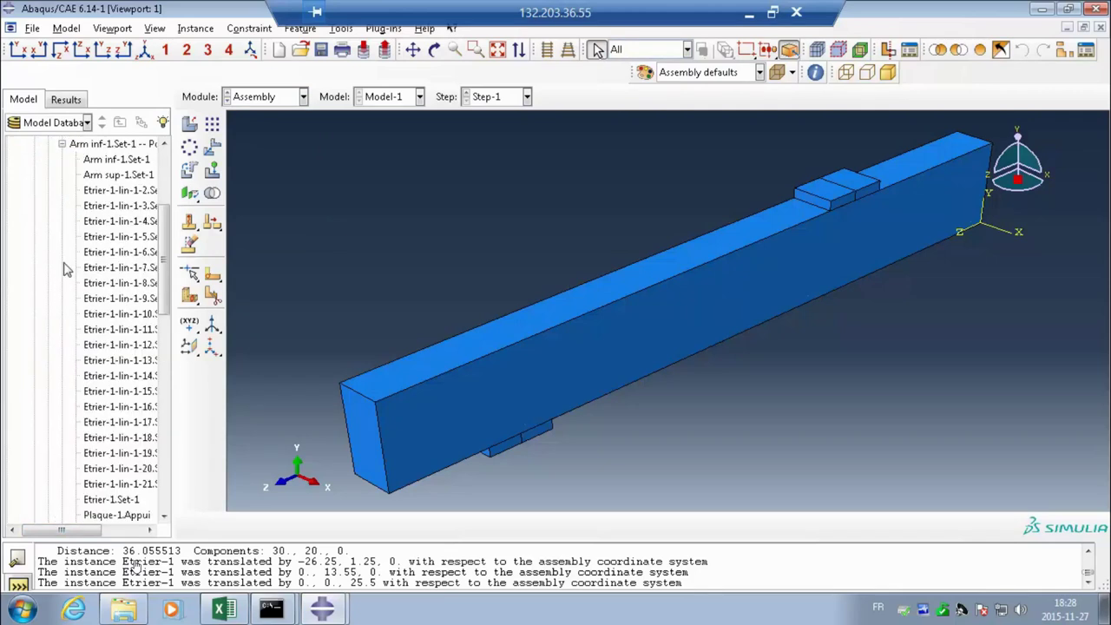
pyautogui.moveTo(162, 295); pyautogui.dragTo(169, 379)
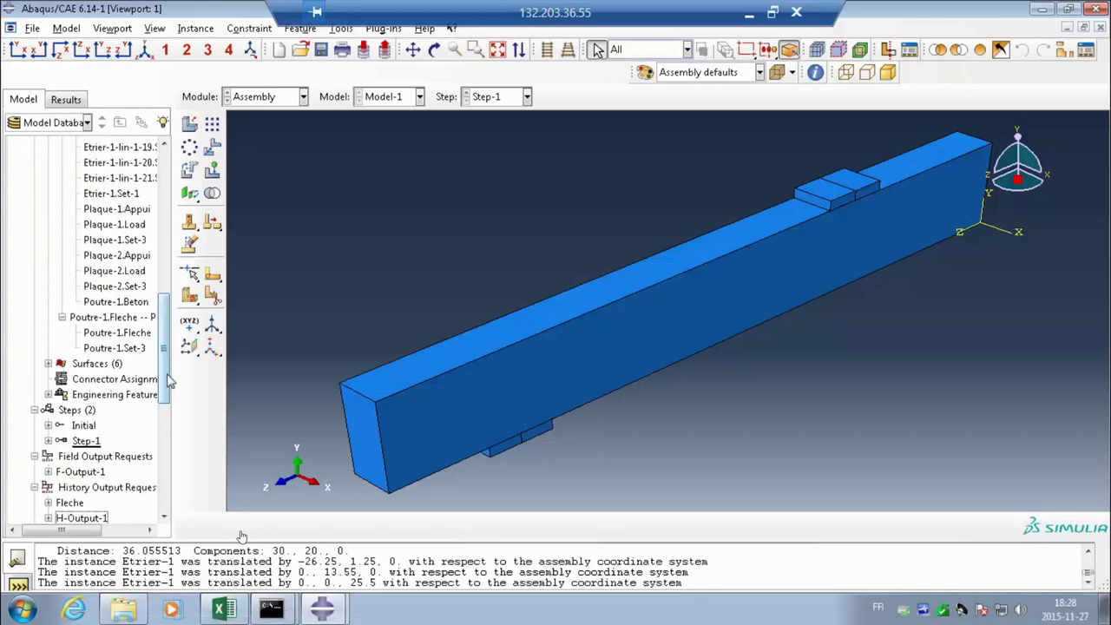
pyautogui.click(132, 210)
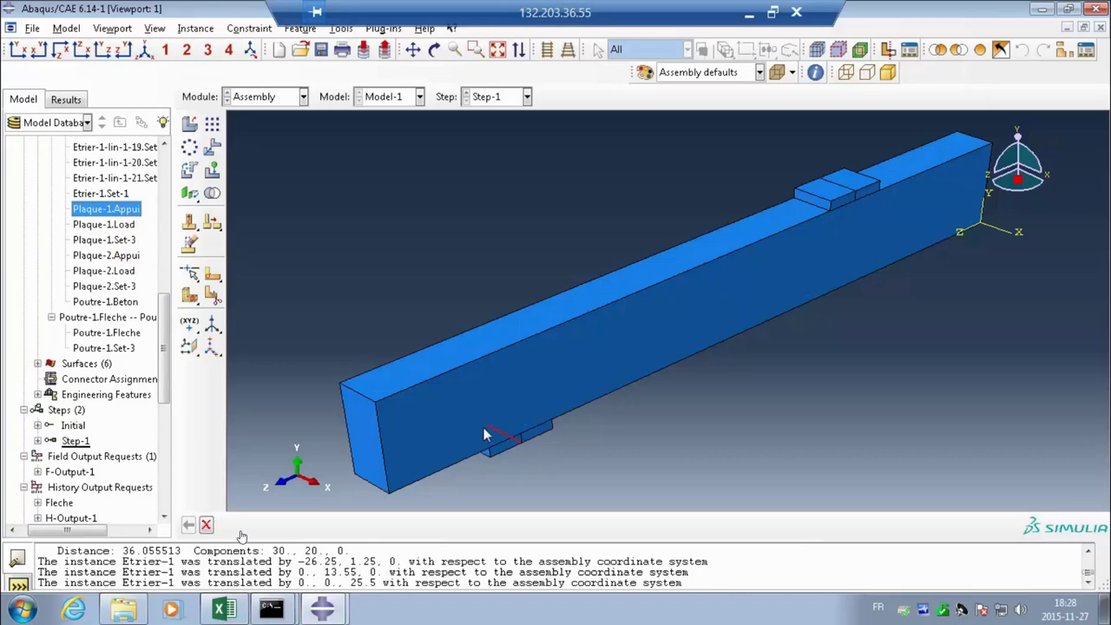
# Step: Create a history output request named ReactionAppui for Step-1
pyautogui.moveTo(168, 351); pyautogui.dragTo(167, 330)
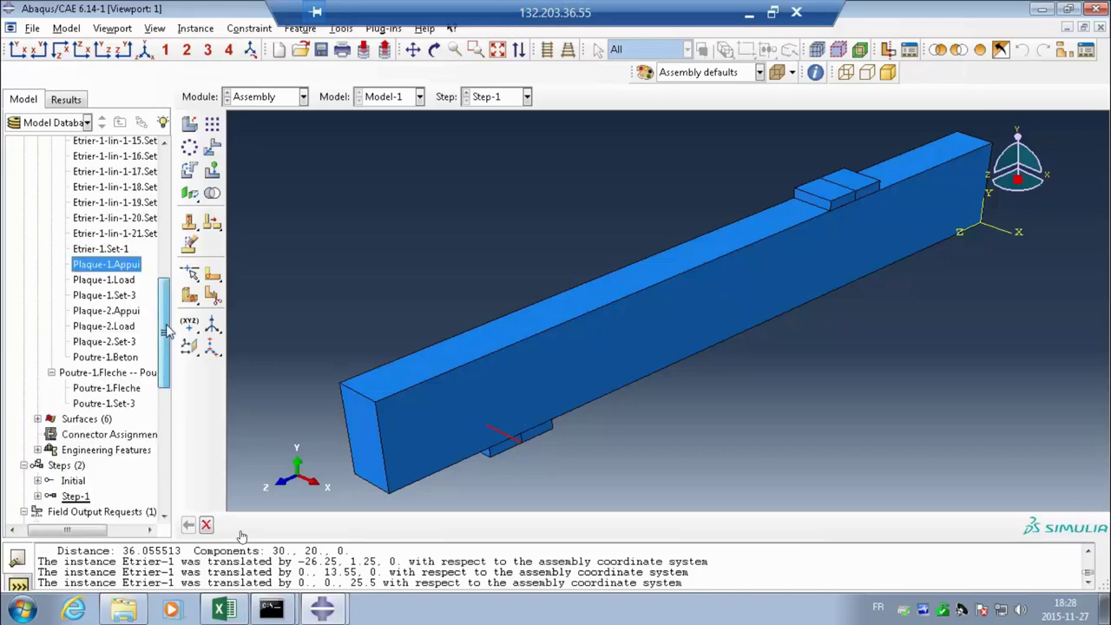
pyautogui.scroll(5, 171, 312)
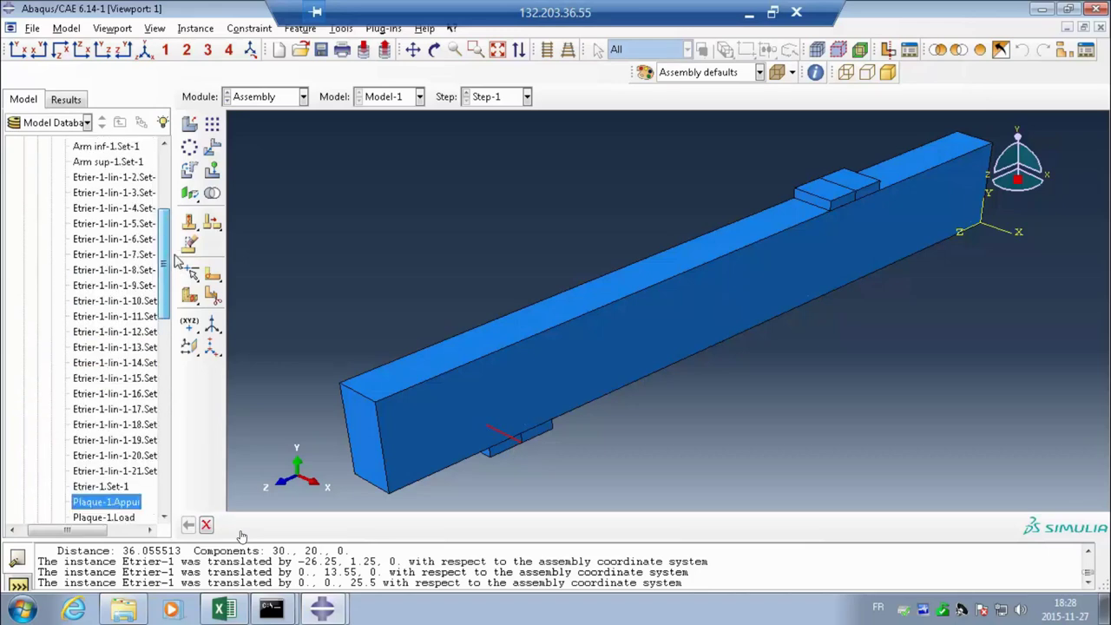
pyautogui.scroll(3, 49, 282)
pyautogui.scroll(-4, 162, 317)
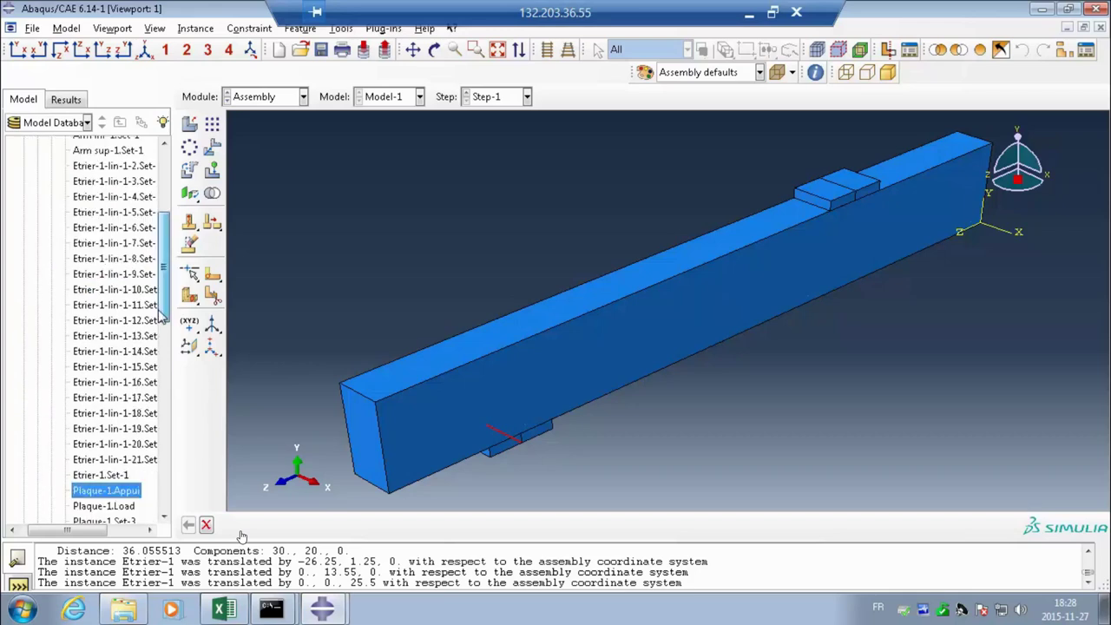
pyautogui.scroll(-4, 160, 337)
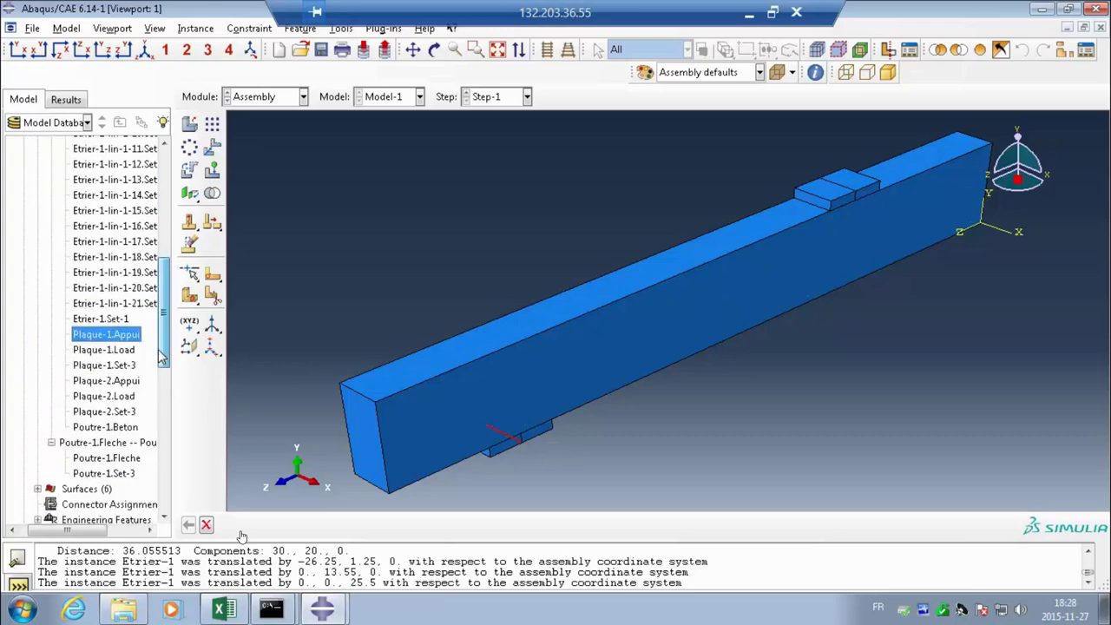
pyautogui.scroll(-4, 161, 356)
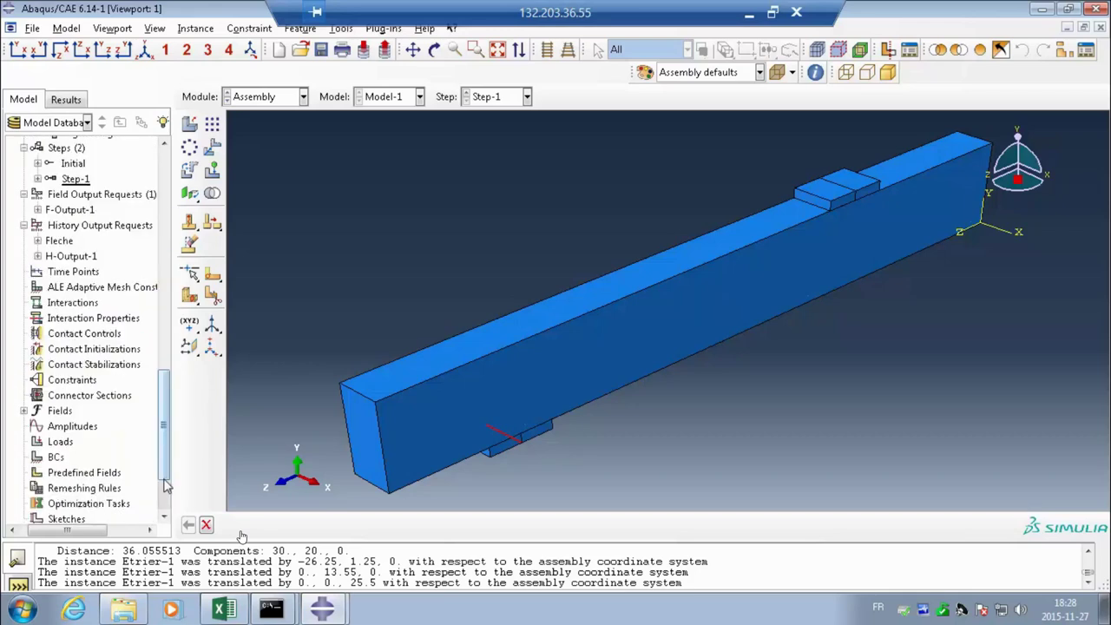
pyautogui.doubleClick(87, 225)
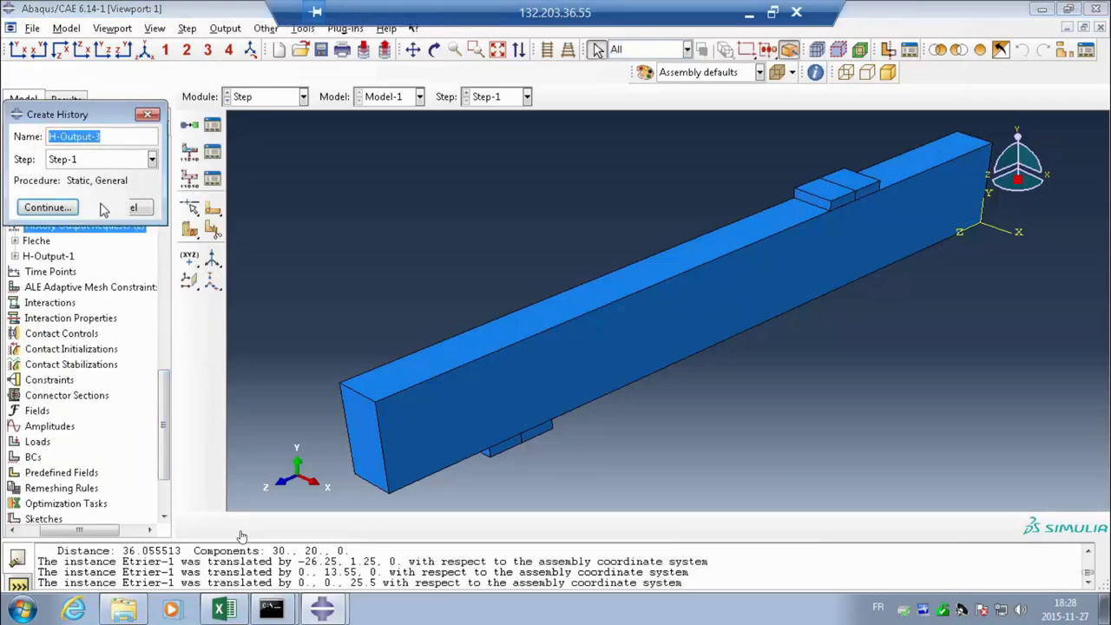
pyautogui.write('Re')
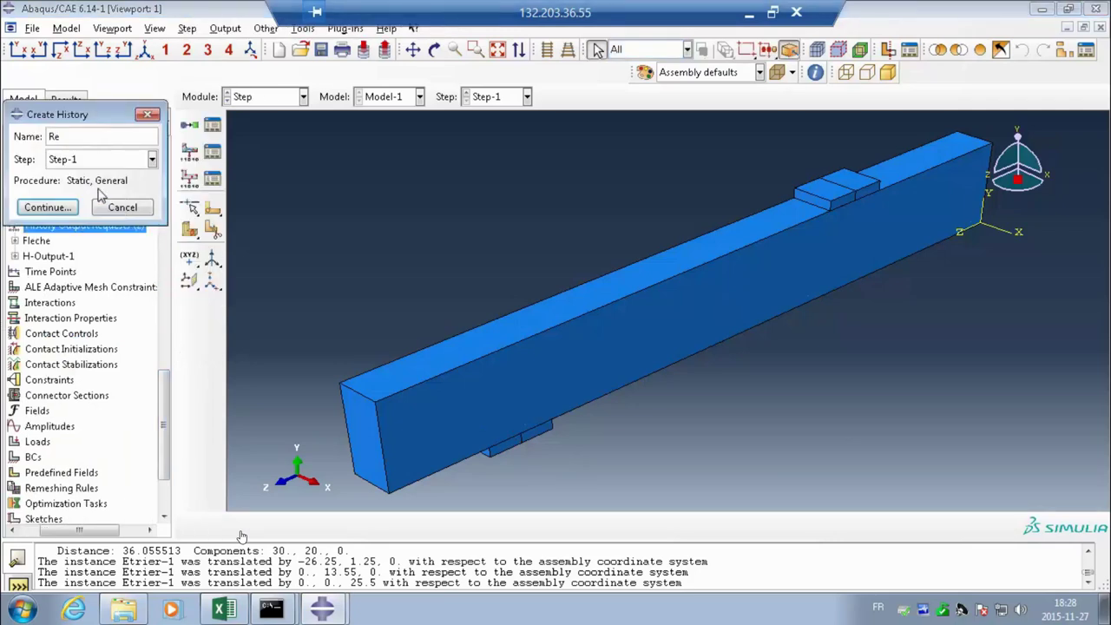
pyautogui.write('actionAppui')
pyautogui.click(63, 212)
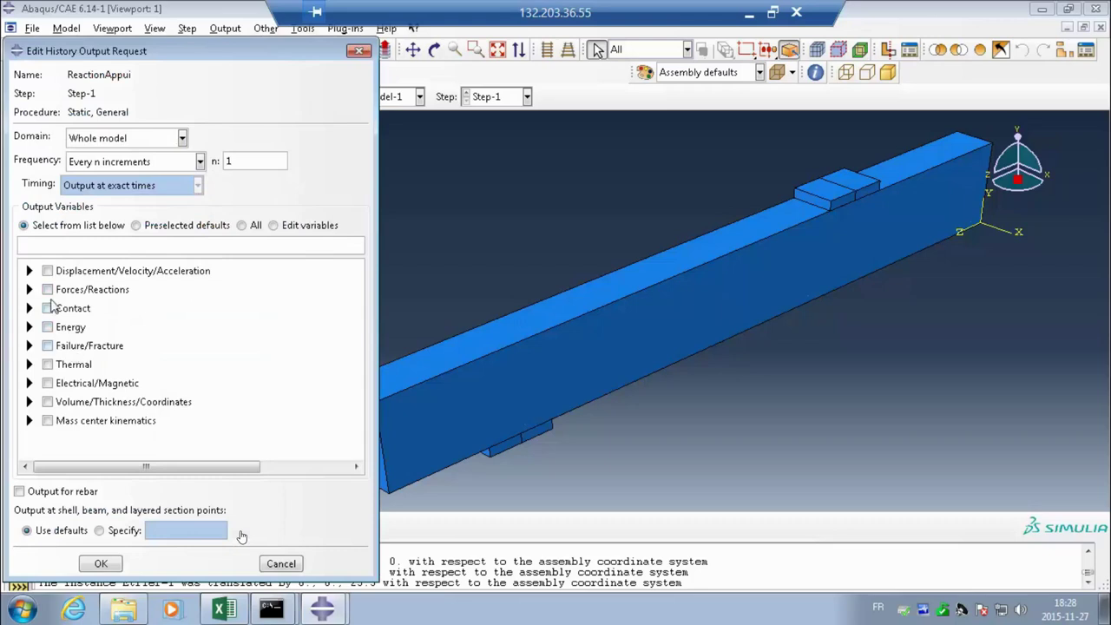
# Step: Set the ReactionAppui request's domain to the set Plaque-1.Appui
pyautogui.click(29, 289)
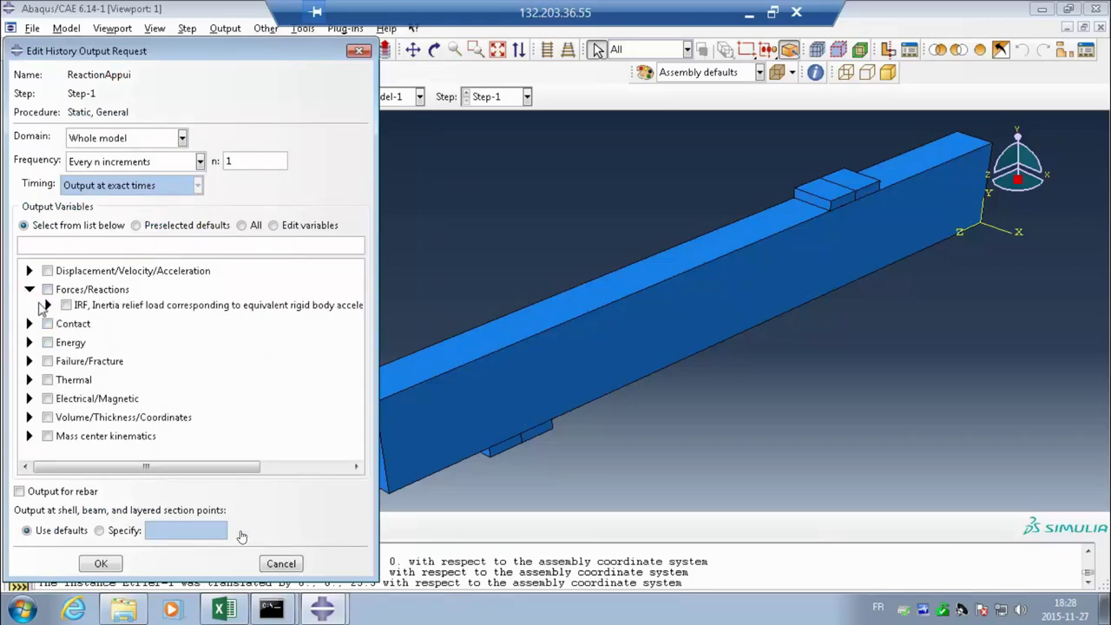
pyautogui.click(143, 138)
pyautogui.click(95, 174)
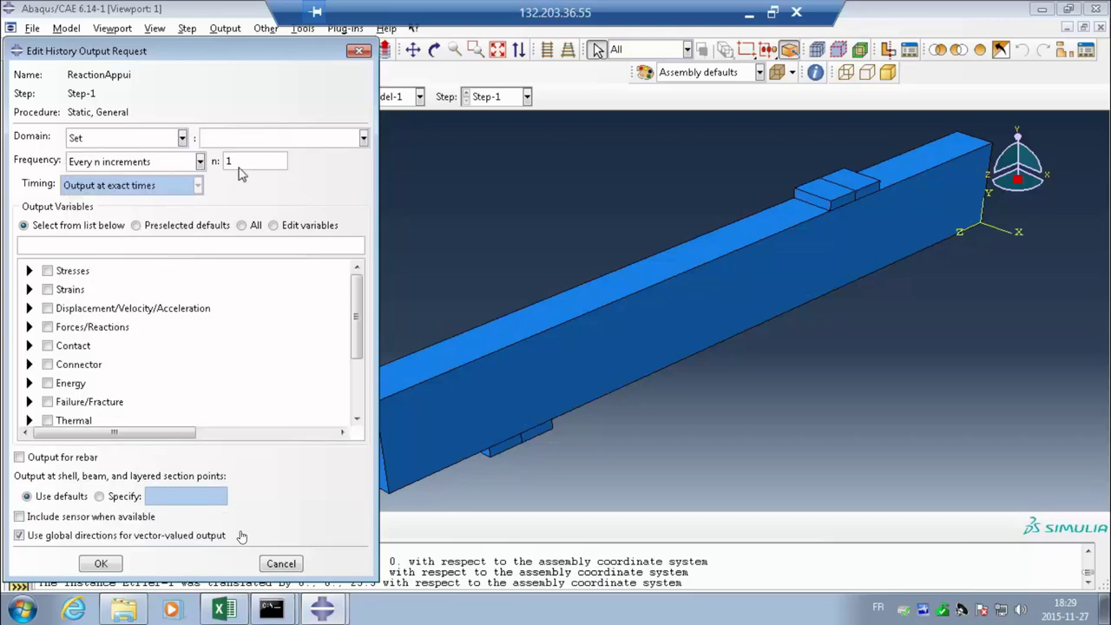
pyautogui.click(258, 138)
pyautogui.scroll(1, 259, 148)
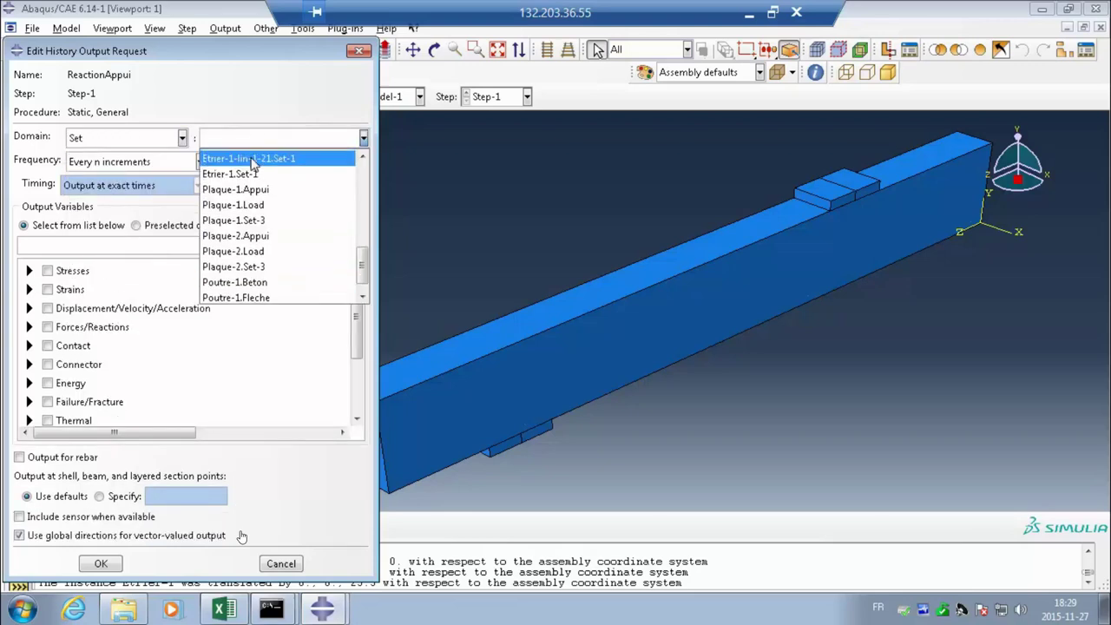
pyautogui.click(252, 194)
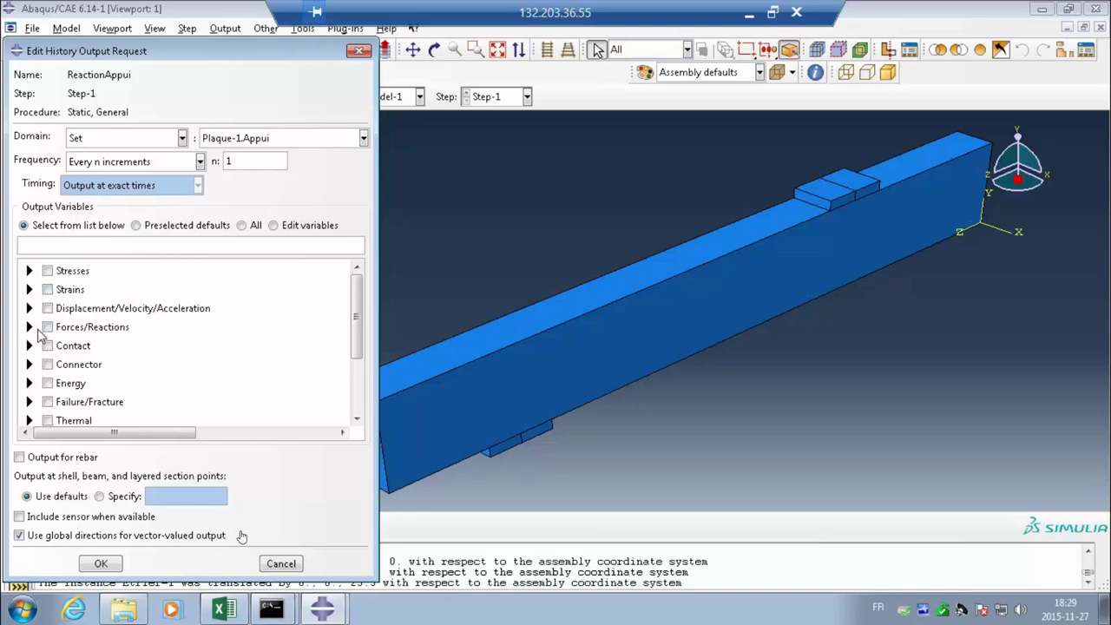
# Step: Select the vertical reaction force RF2 from Forces/Reactions as the output variable and accept the request
pyautogui.click(30, 328)
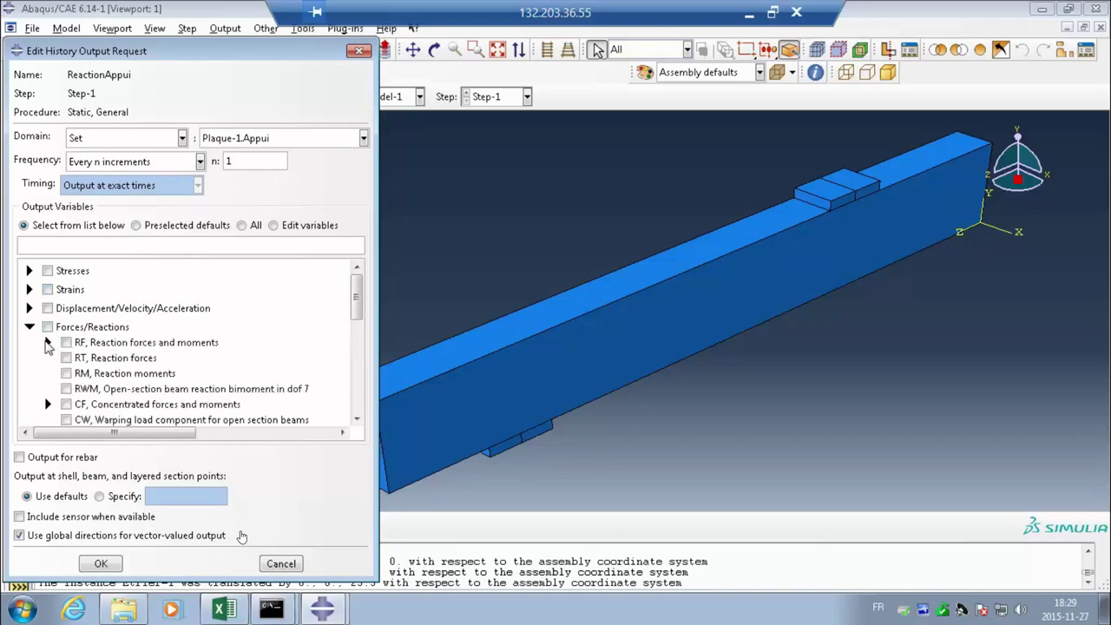
pyautogui.click(48, 342)
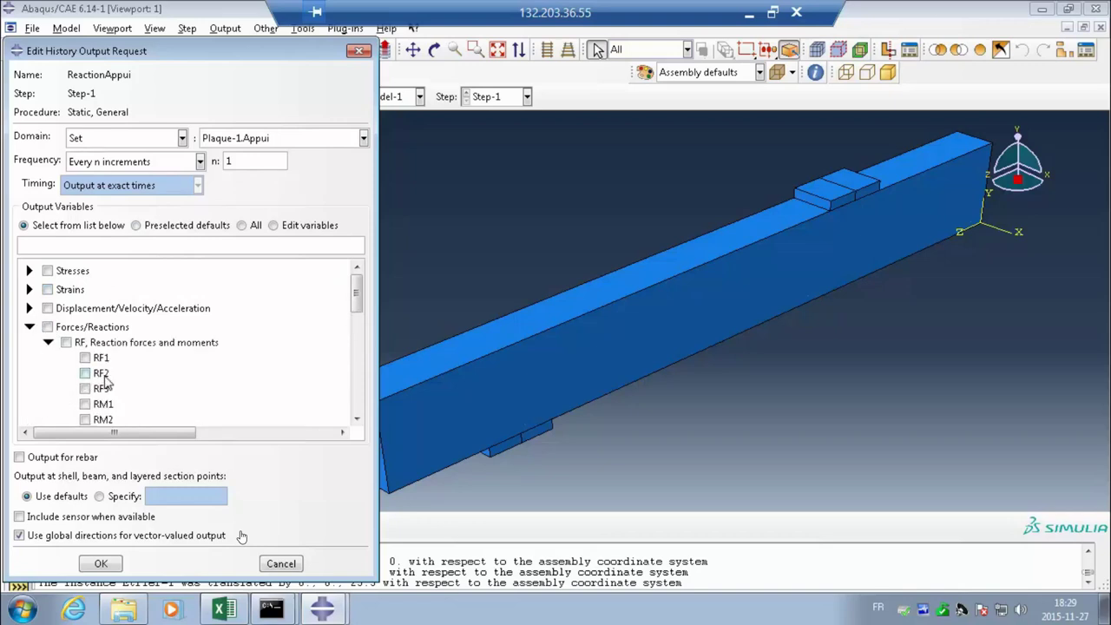
pyautogui.click(101, 375)
pyautogui.click(101, 565)
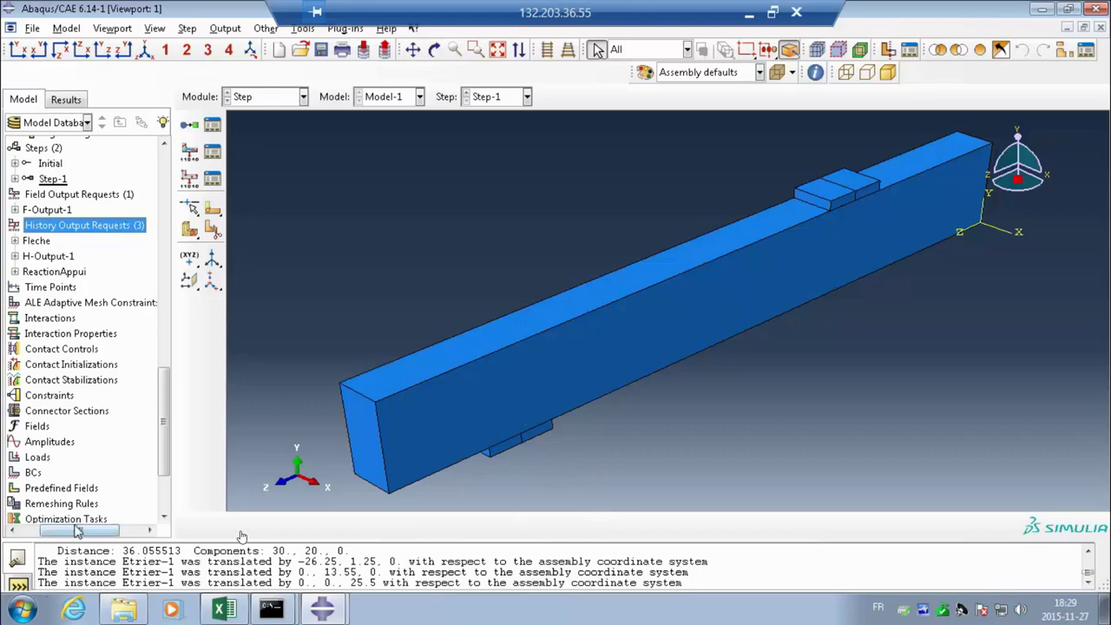
# Step: Collapse the Steps, Field Output Requests, History Output Requests and Assembly branches of the model tree
pyautogui.moveTo(76, 531); pyautogui.dragTo(57, 531)
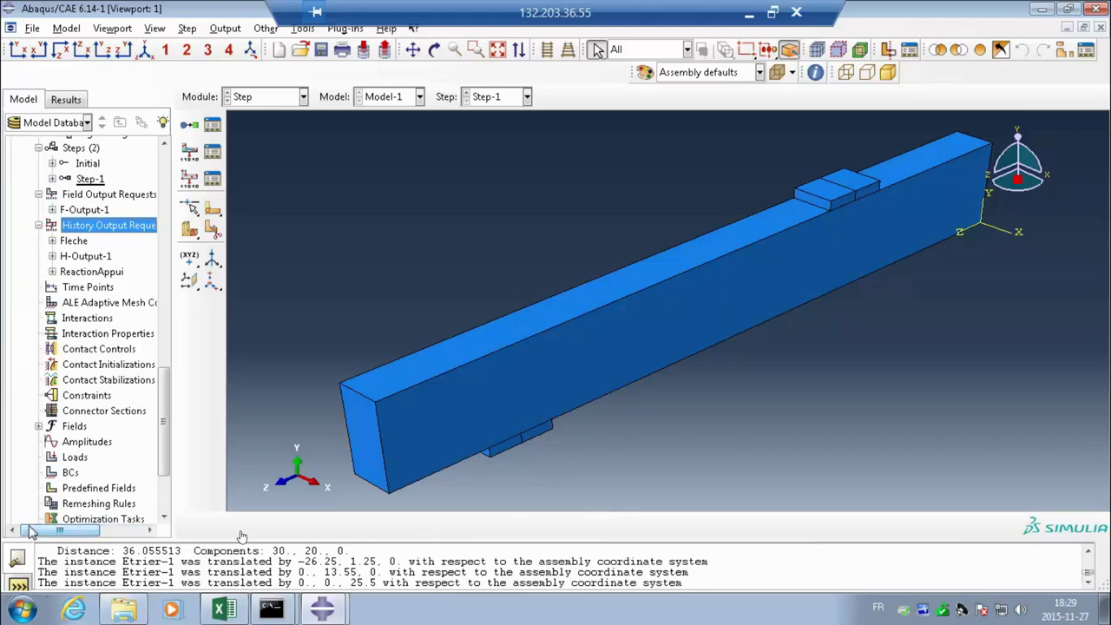
pyautogui.click(38, 147)
pyautogui.click(38, 163)
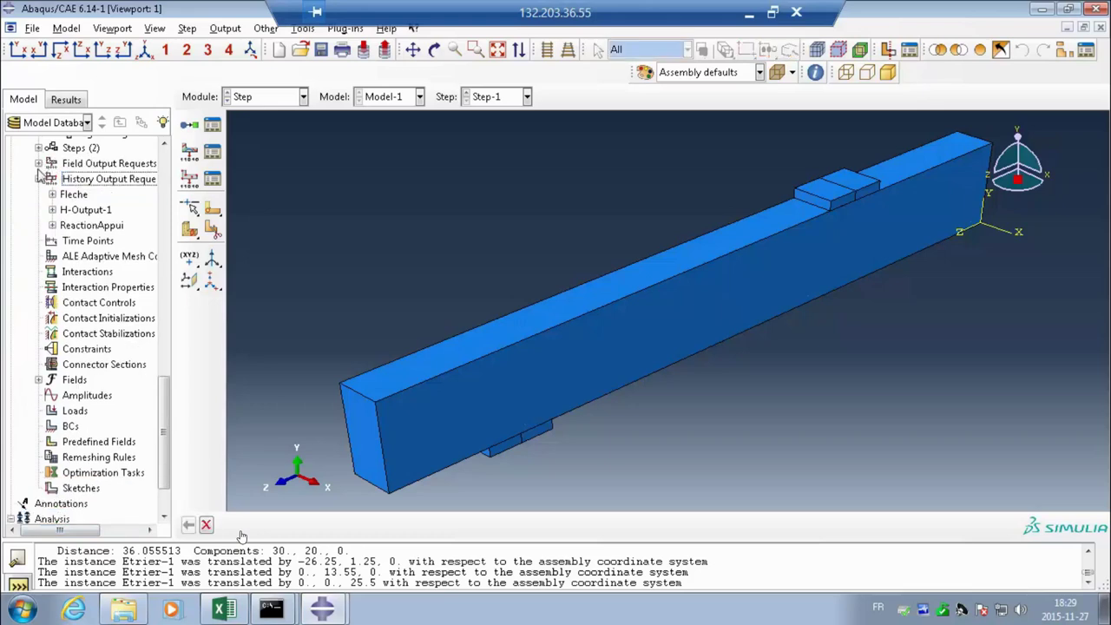
pyautogui.click(38, 178)
pyautogui.scroll(2, 40, 196)
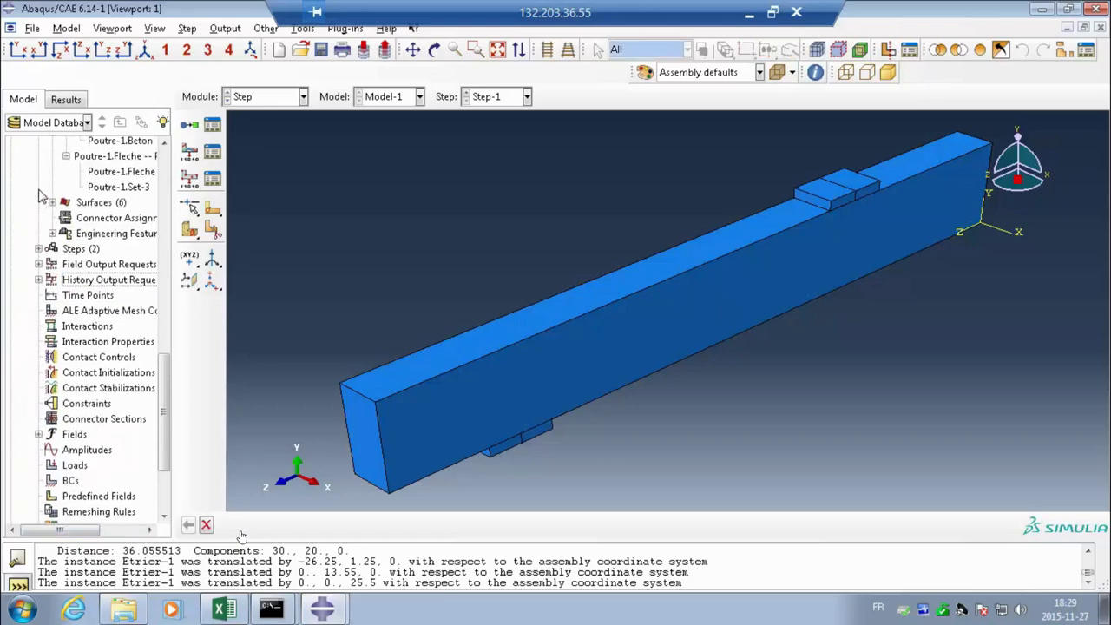
pyautogui.scroll(12, 38, 196)
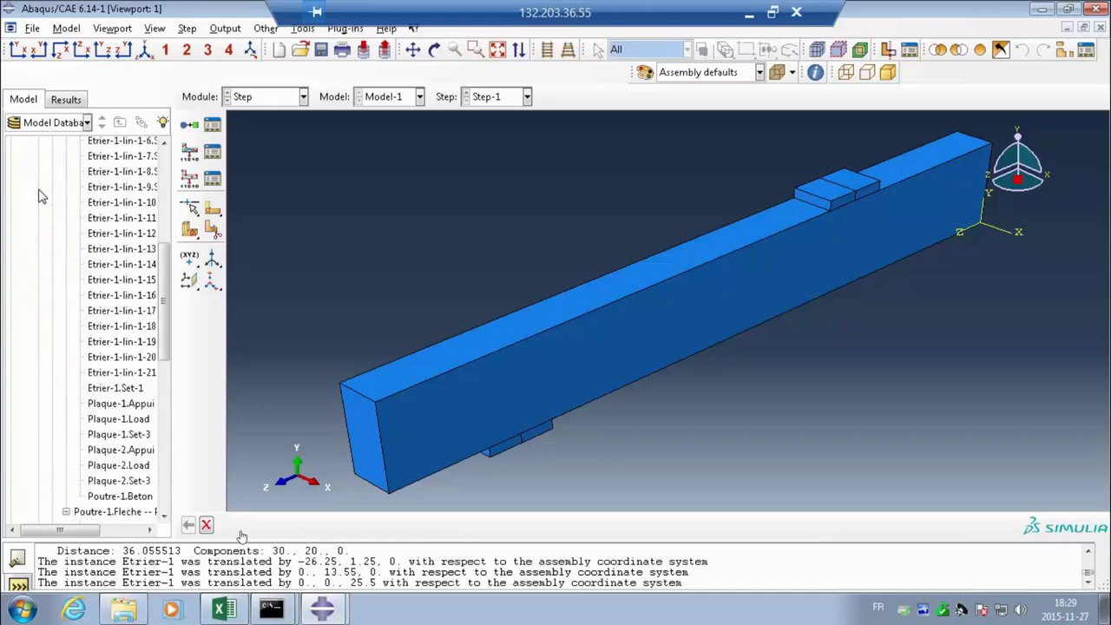
pyautogui.scroll(1, 38, 248)
pyautogui.click(38, 251)
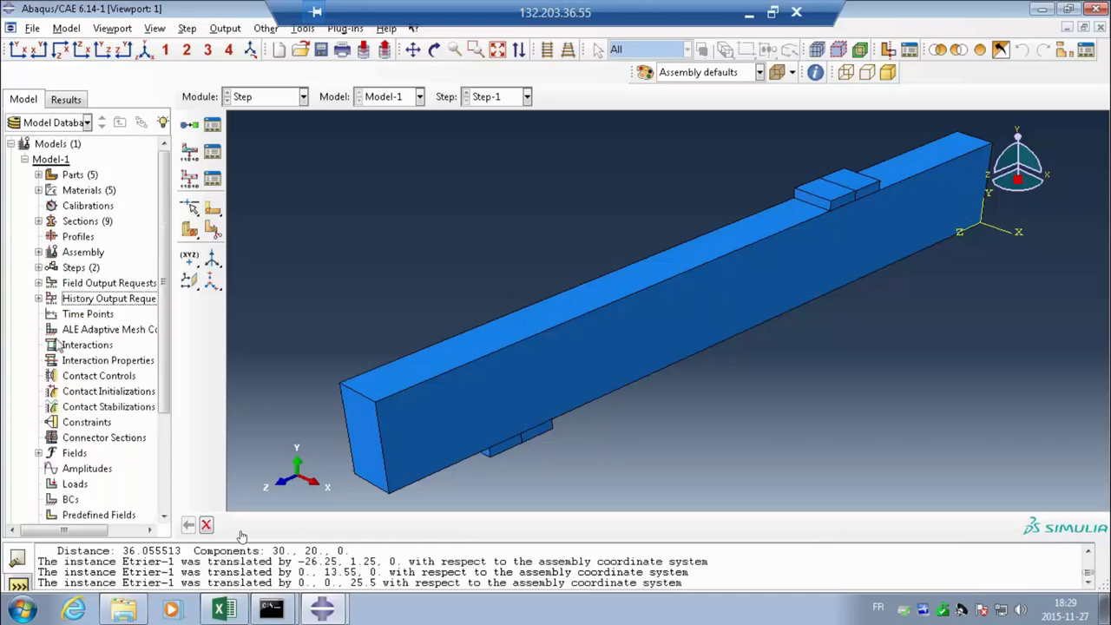
pyautogui.scroll(-4, 57, 342)
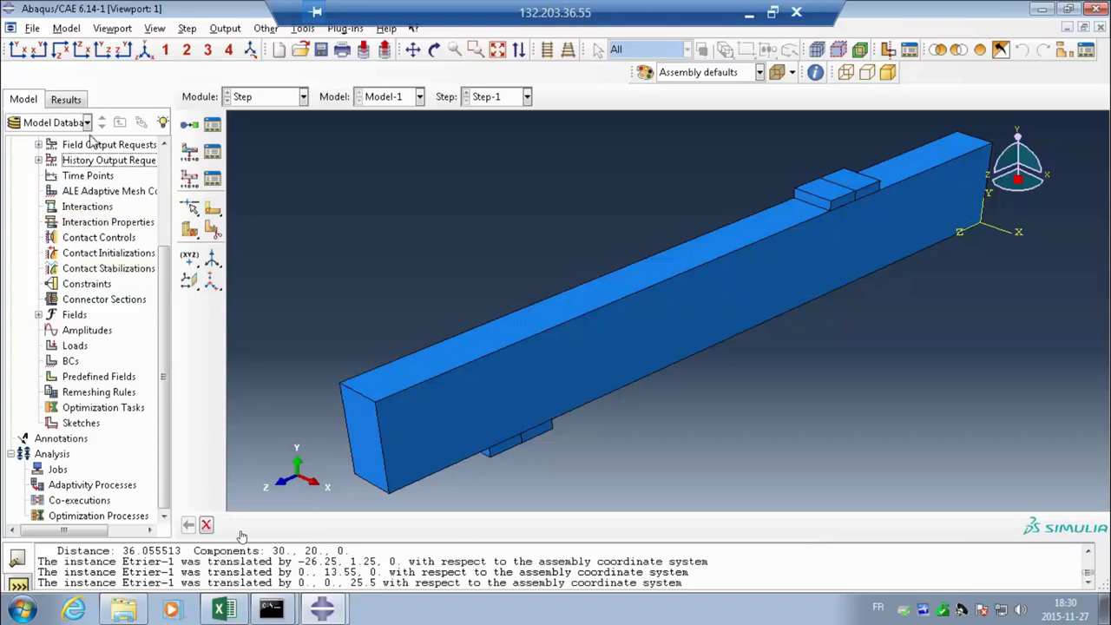
# Step: Review the available modules and the model tree entries from Interactions to Contact Stabilizations
pyautogui.click(304, 98)
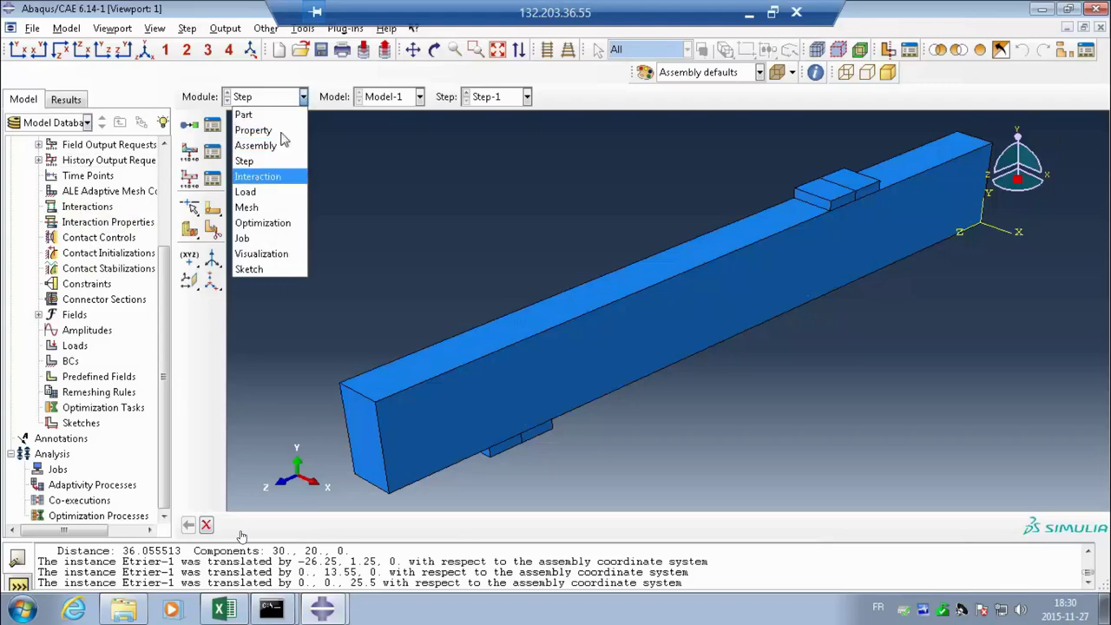
pyautogui.click(303, 97)
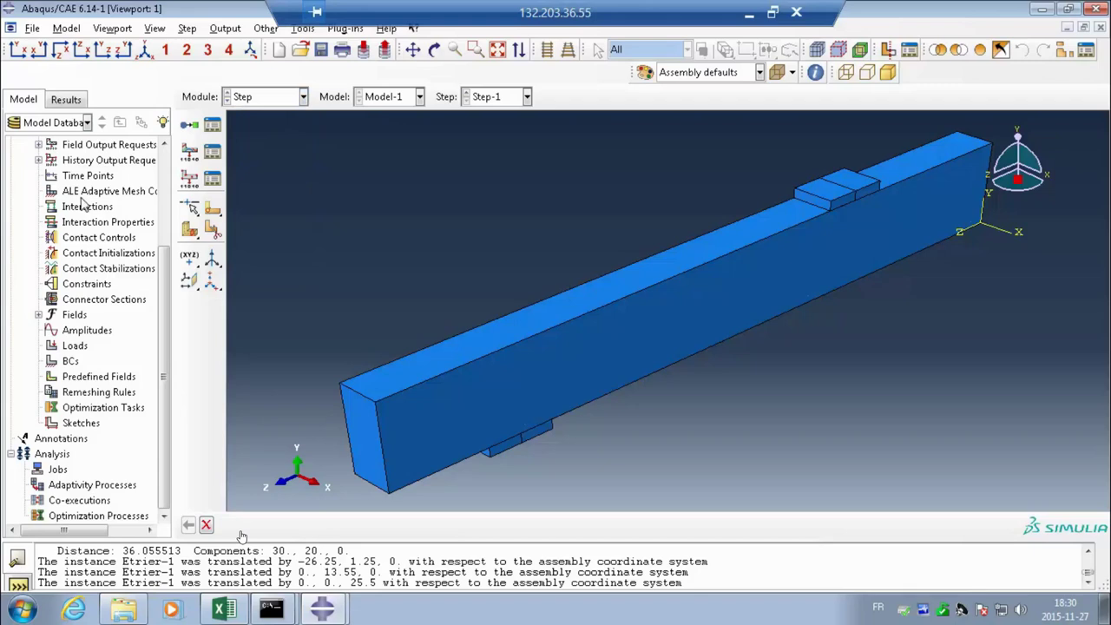
pyautogui.click(81, 209)
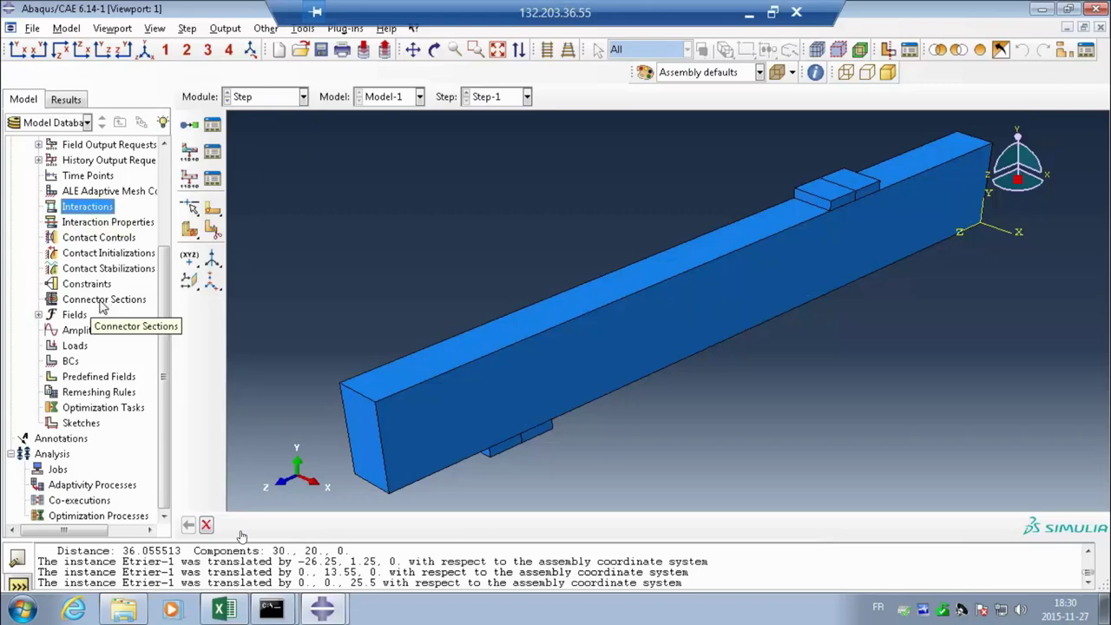
pyautogui.keyDown('shift'); pyautogui.click(103, 270); pyautogui.keyUp('shift')
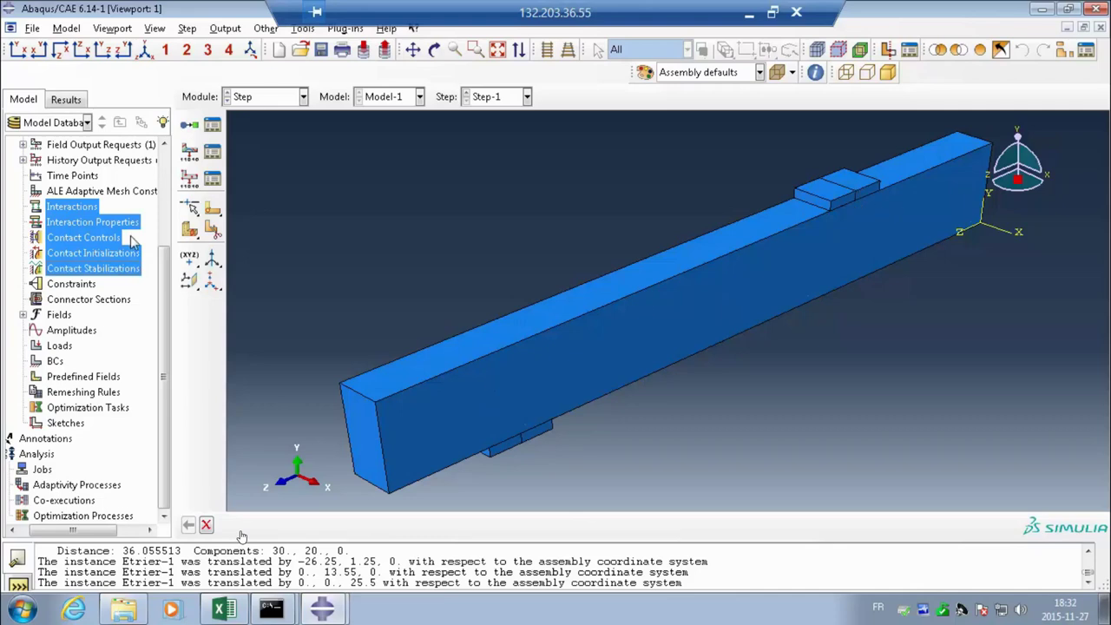
# Step: Start a Tie constraint named Constraint-1 with Surface as the master type
pyautogui.click(64, 285)
pyautogui.click(64, 286)
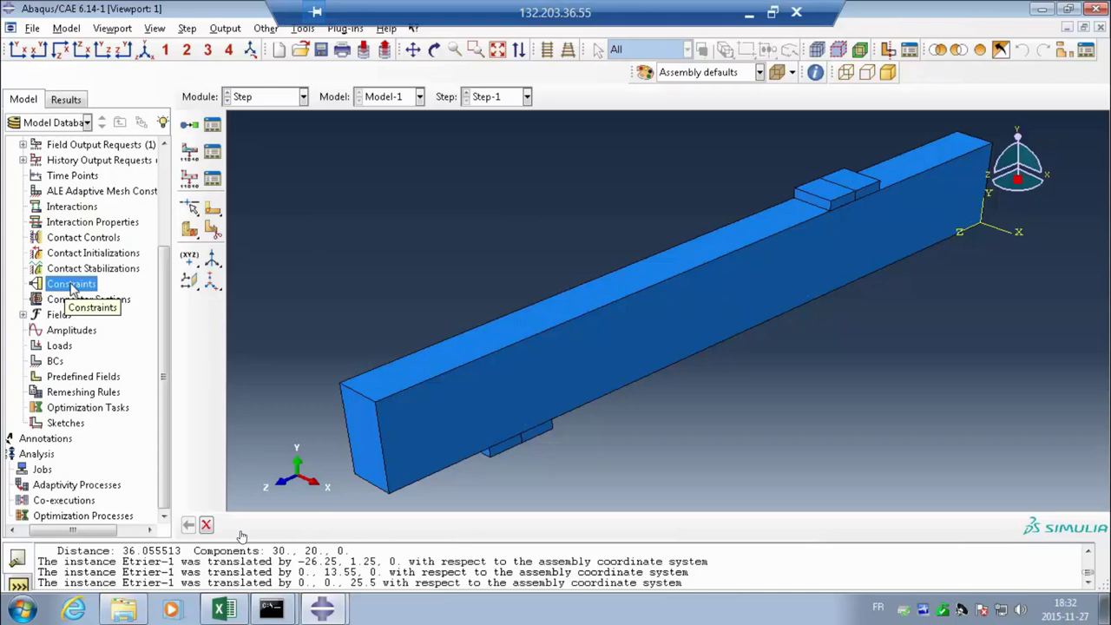
pyautogui.doubleClick(72, 286)
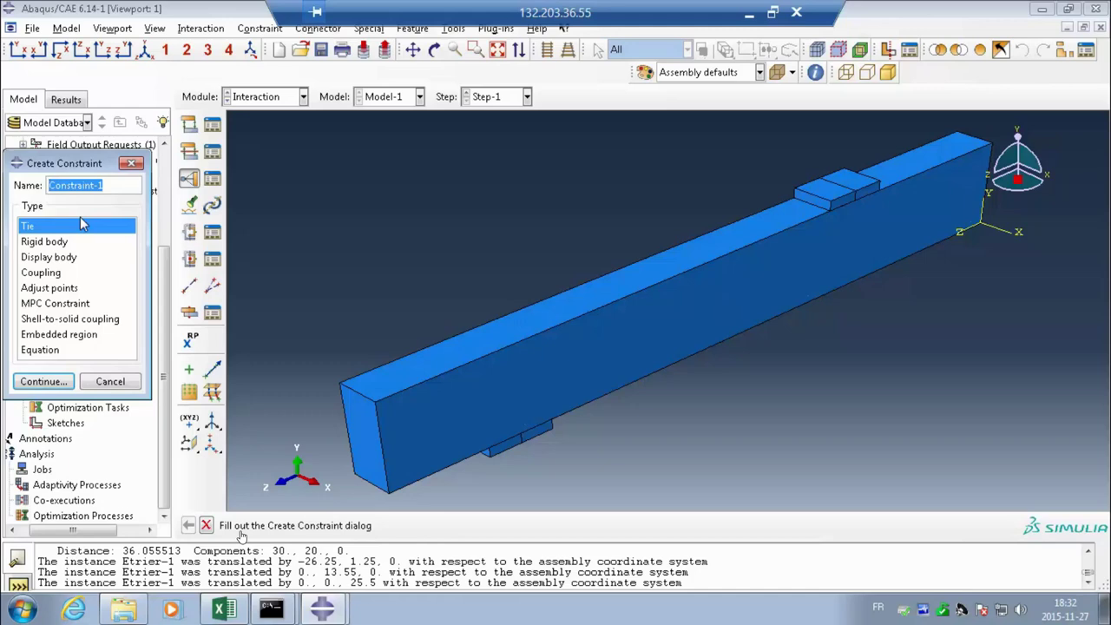
pyautogui.click(44, 382)
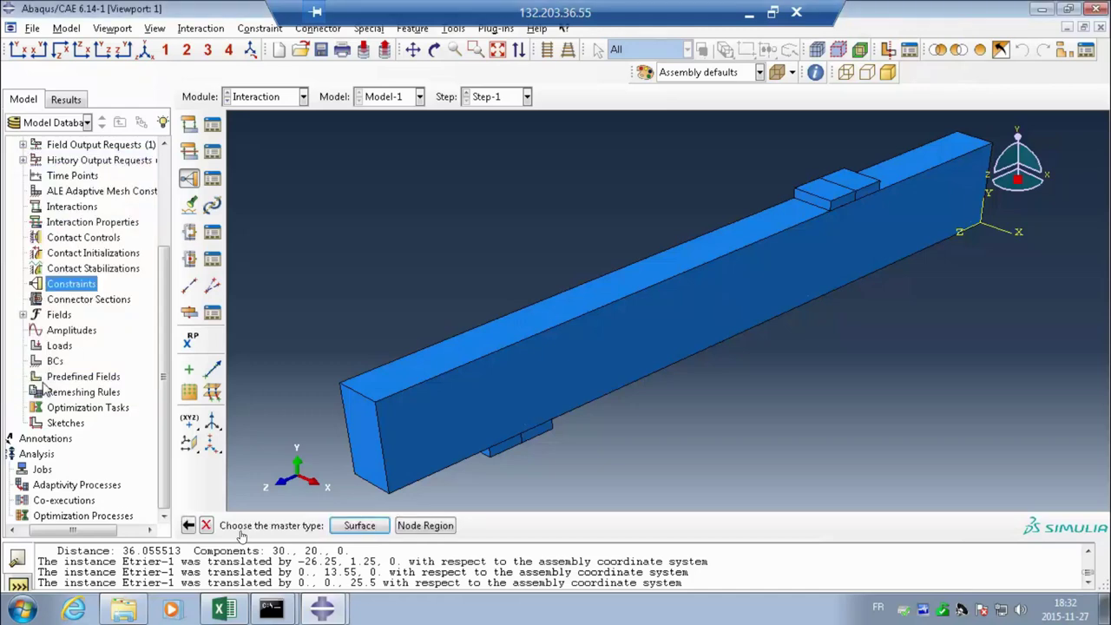
pyautogui.click(357, 526)
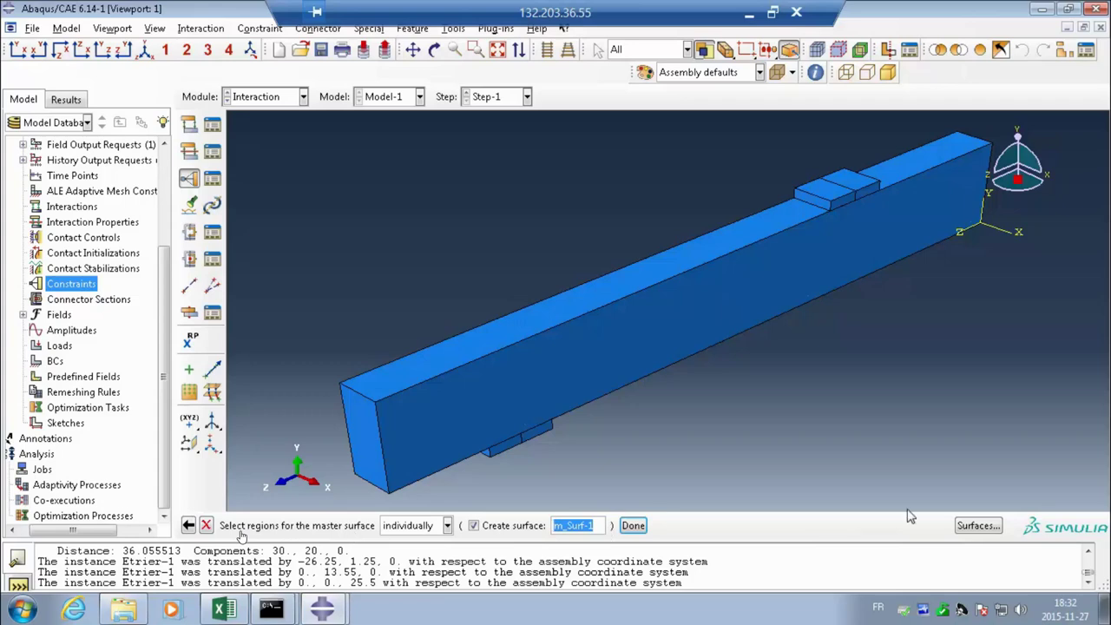
# Step: Choose the existing surface Plaque-1.Sup as the tie's master surface, with selections highlighted in the viewport
pyautogui.click(978, 526)
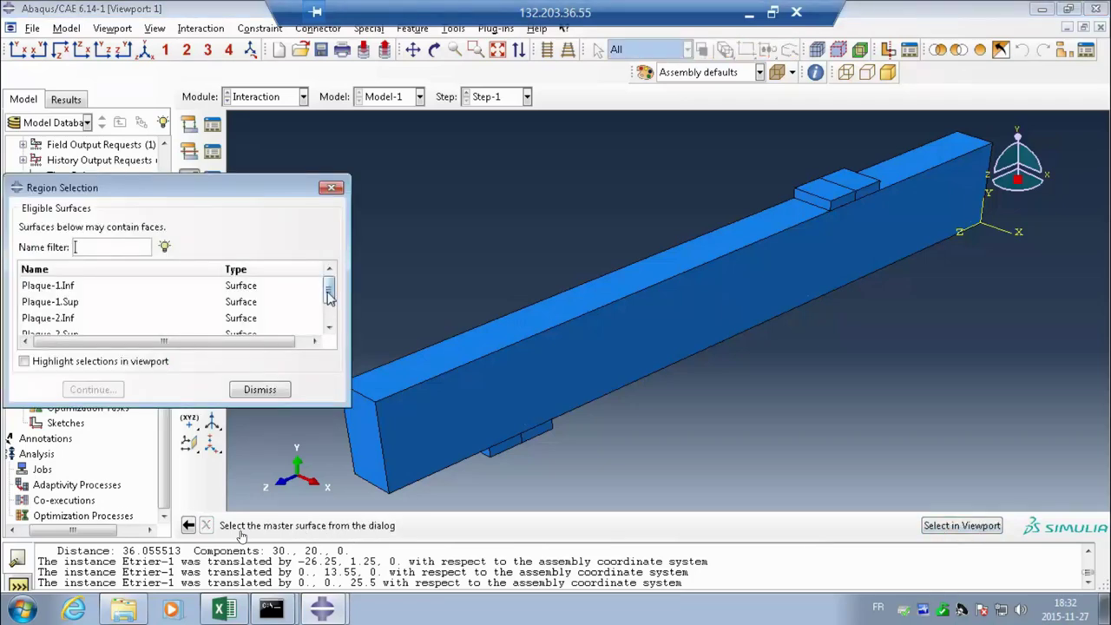
pyautogui.scroll(-2, 325, 321)
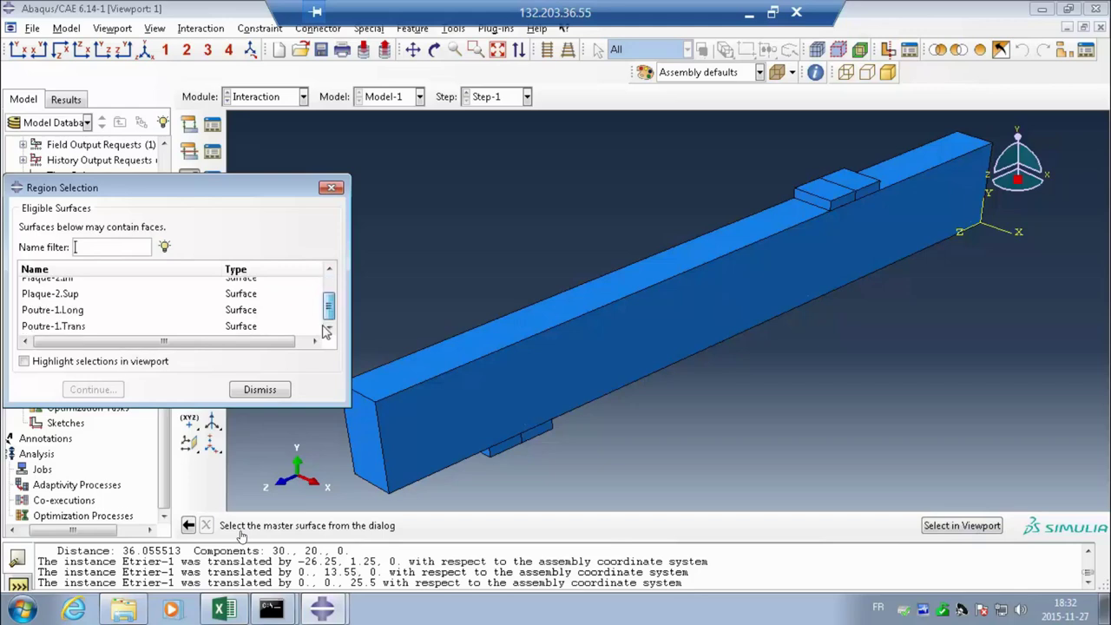
pyautogui.click(78, 328)
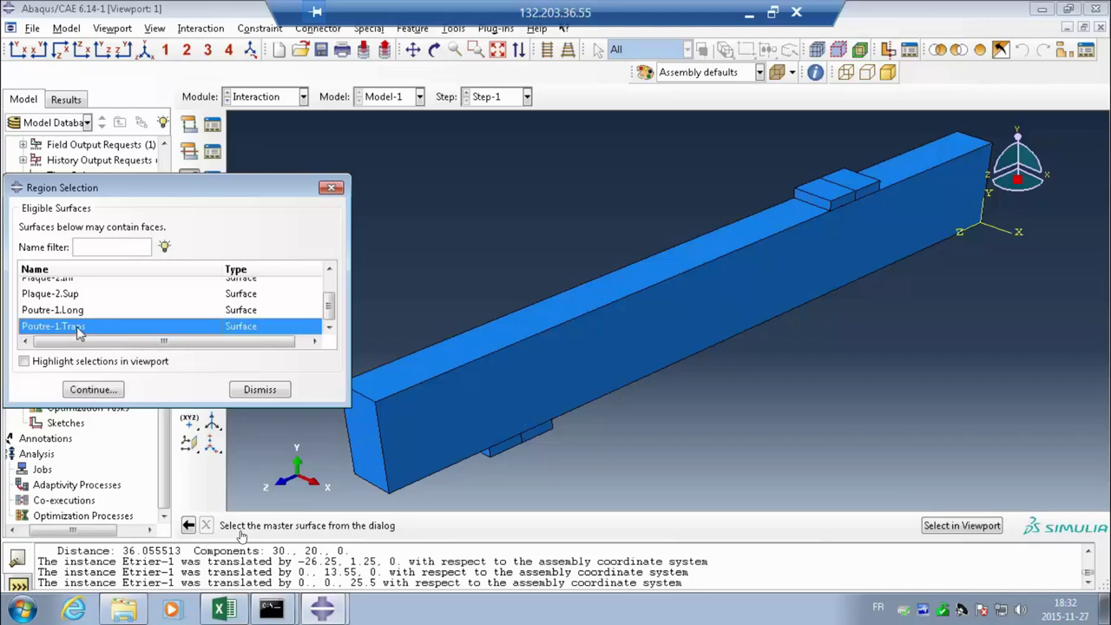
pyautogui.click(77, 314)
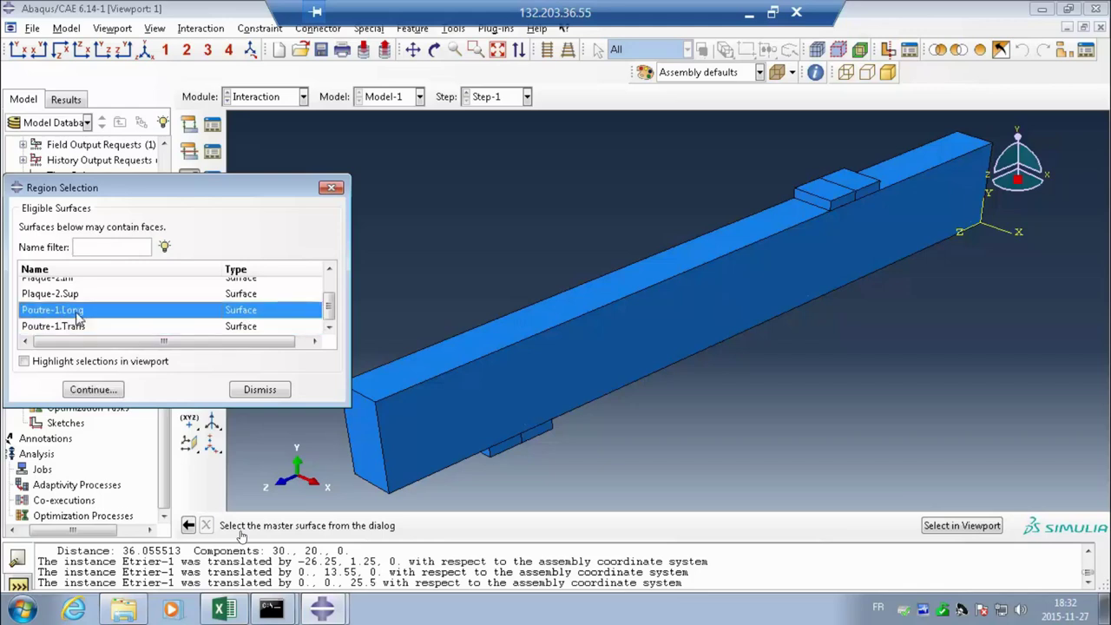
pyautogui.click(77, 327)
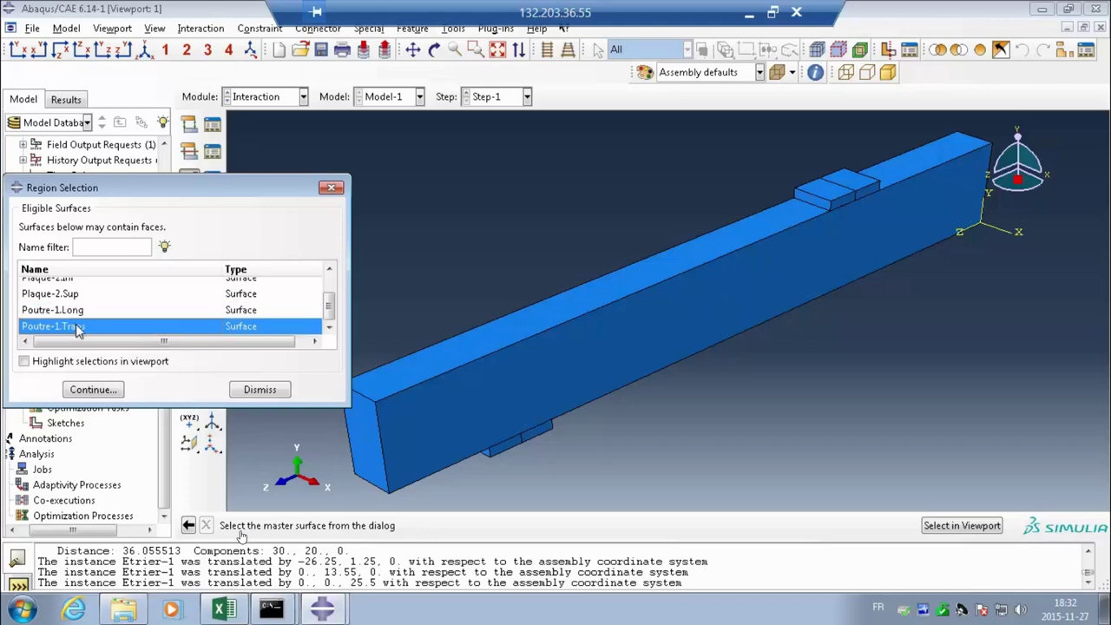
pyautogui.click(45, 361)
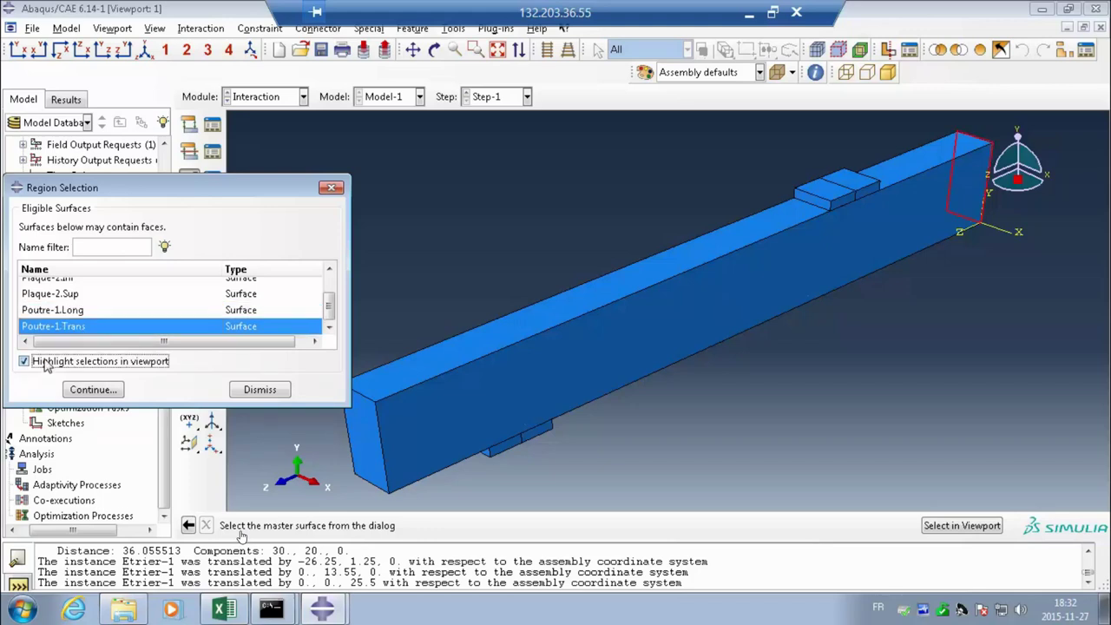
pyautogui.click(68, 313)
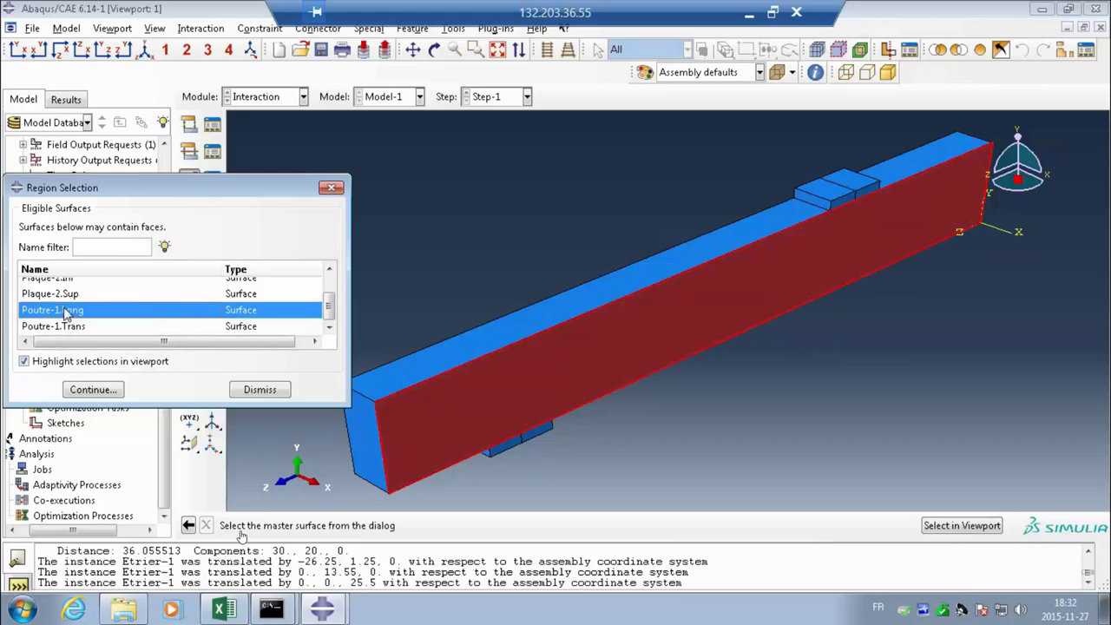
pyautogui.scroll(3, 65, 314)
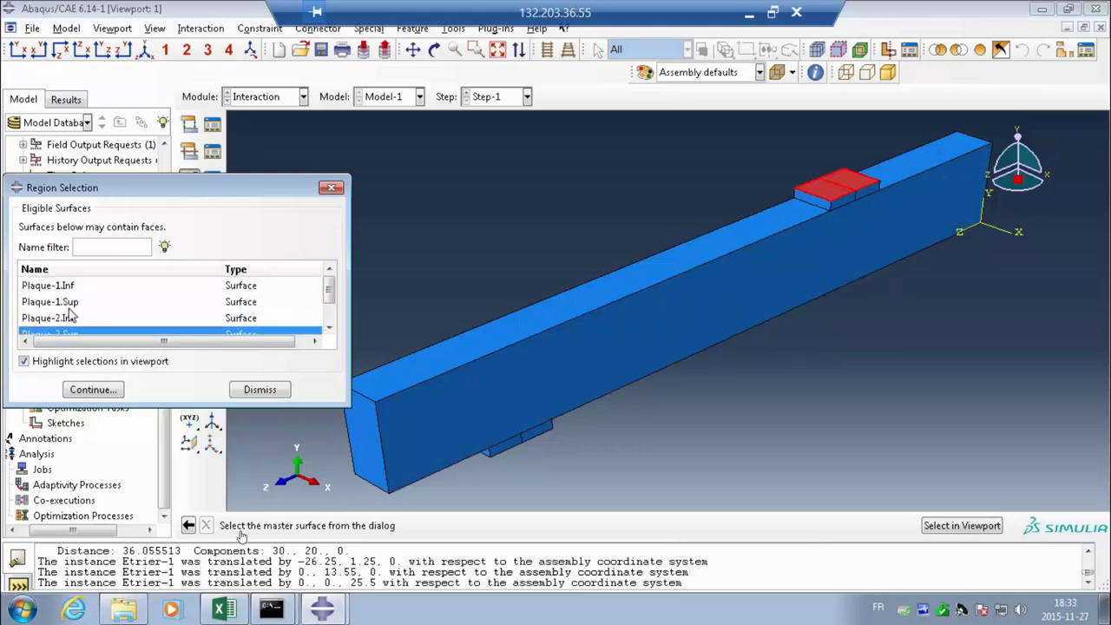
pyautogui.click(59, 318)
pyautogui.click(61, 303)
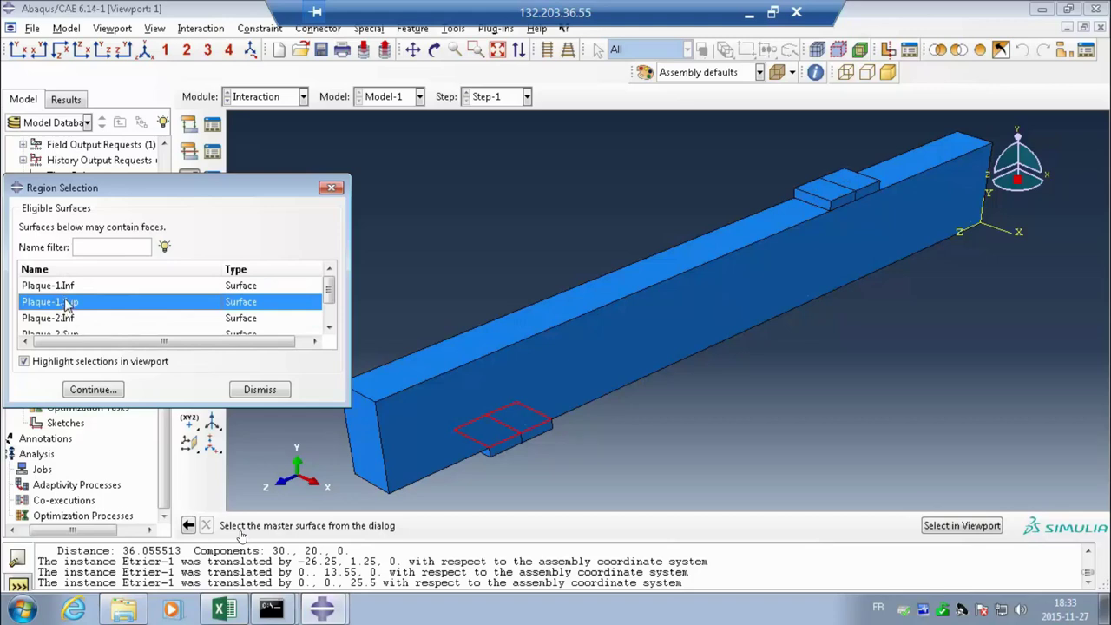
pyautogui.click(94, 389)
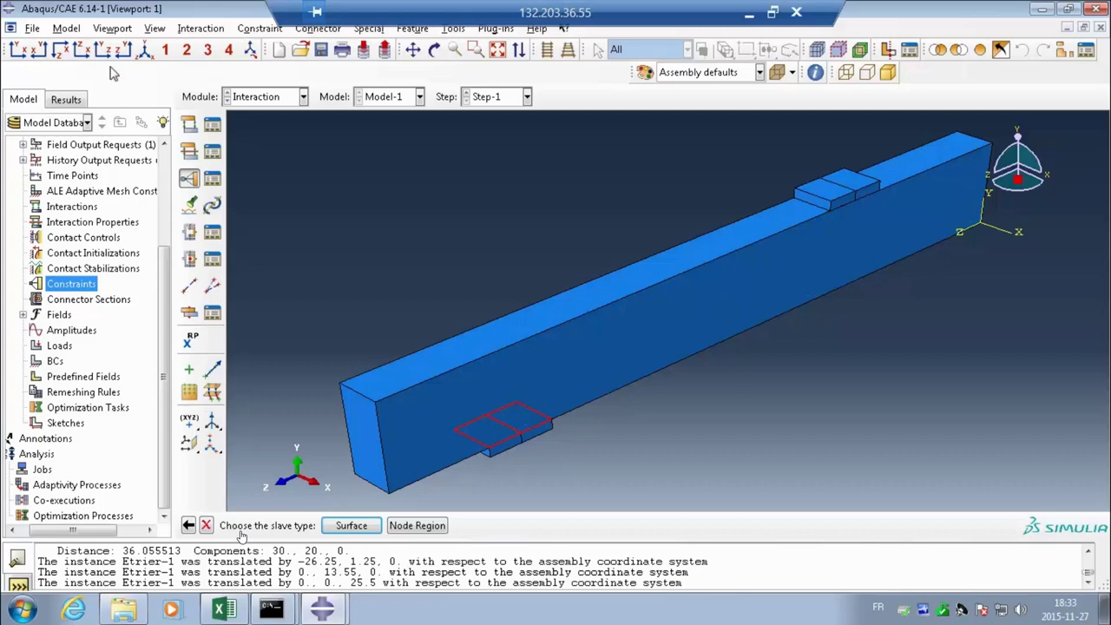
# Step: Use Surface as the slave type, pick the beam's bottom face as s_Surf-1, and accept the tie constraint with its default settings
pyautogui.click(347, 526)
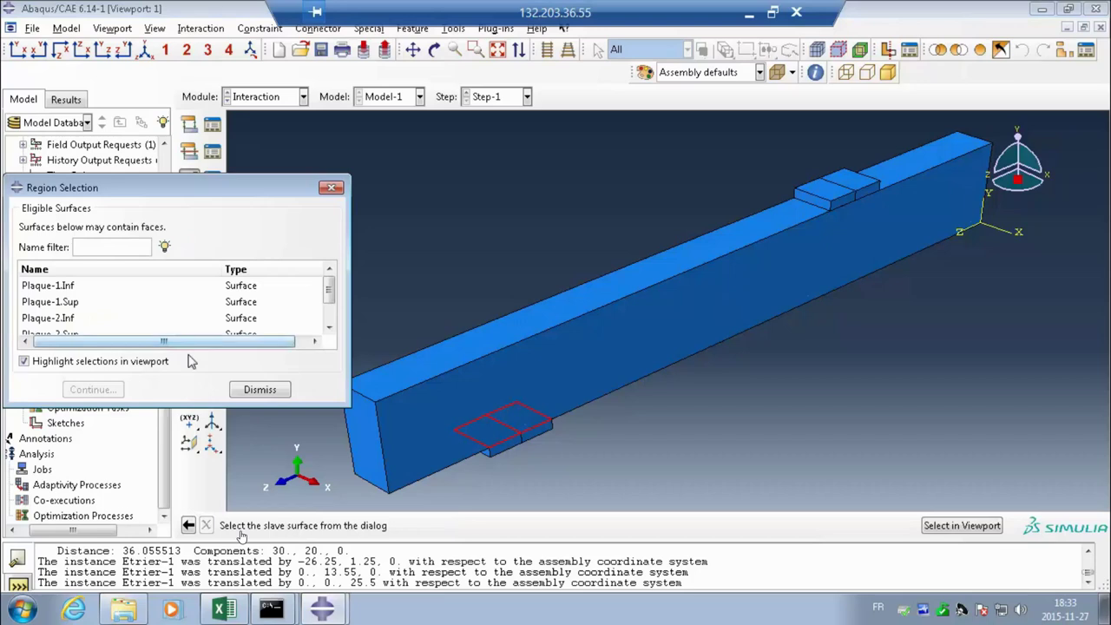
pyautogui.click(252, 390)
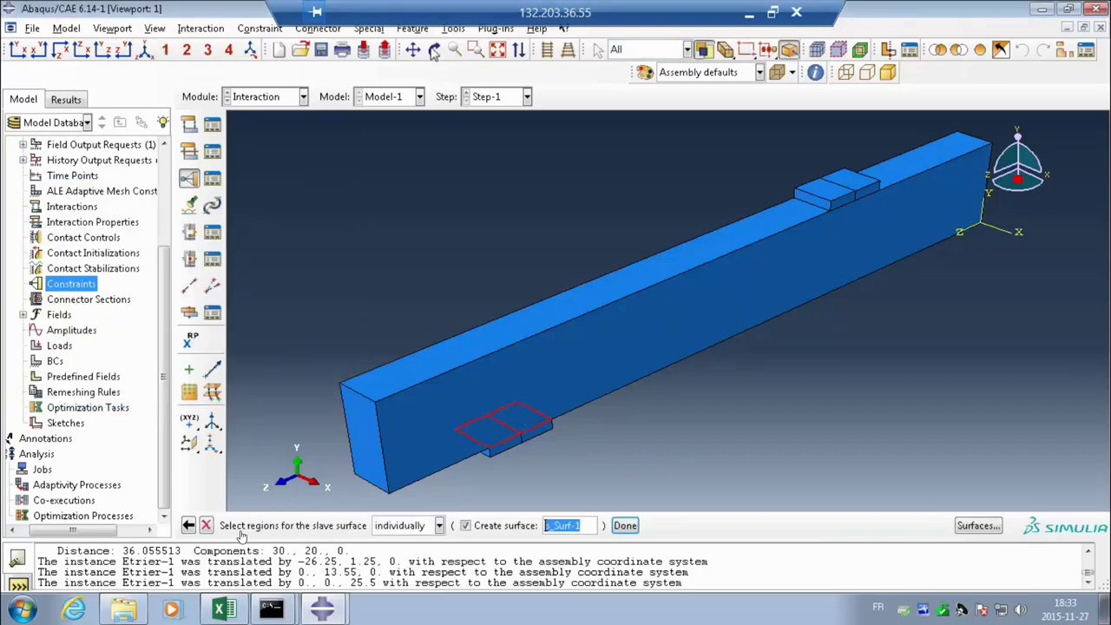
pyautogui.click(433, 49)
pyautogui.moveTo(720, 450); pyautogui.dragTo(729, 305)
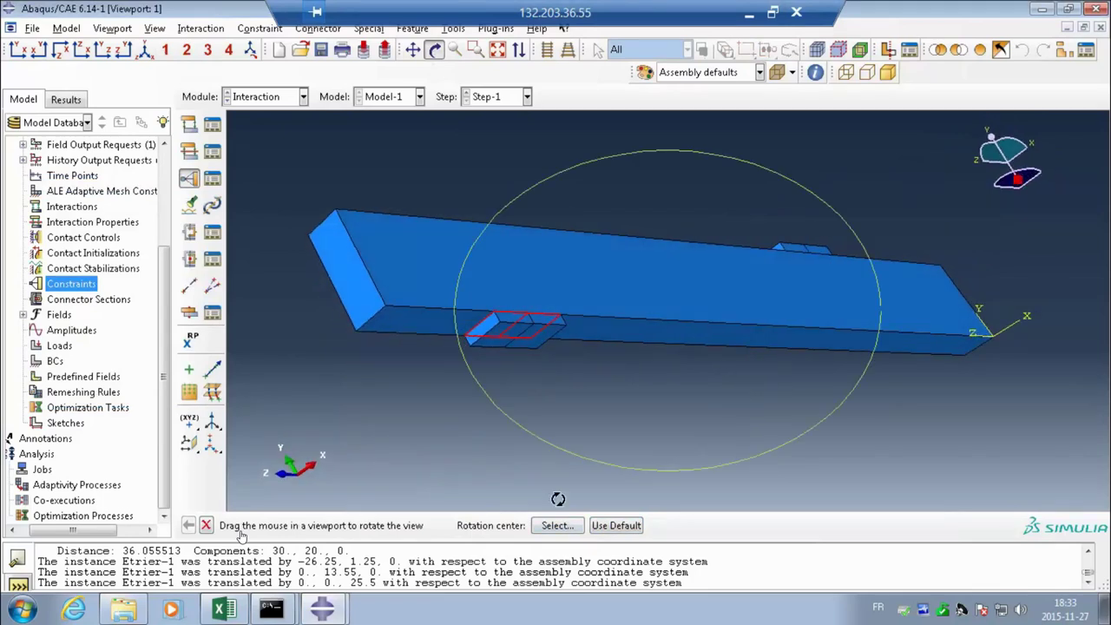
pyautogui.press('Escape')
pyautogui.click(441, 327)
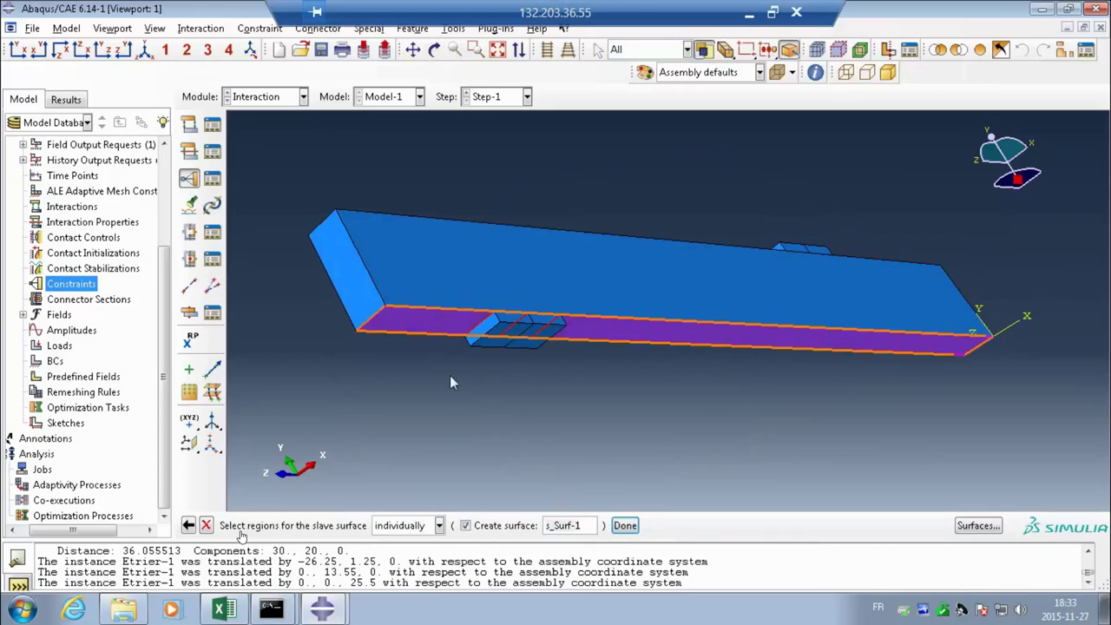
pyautogui.click(623, 527)
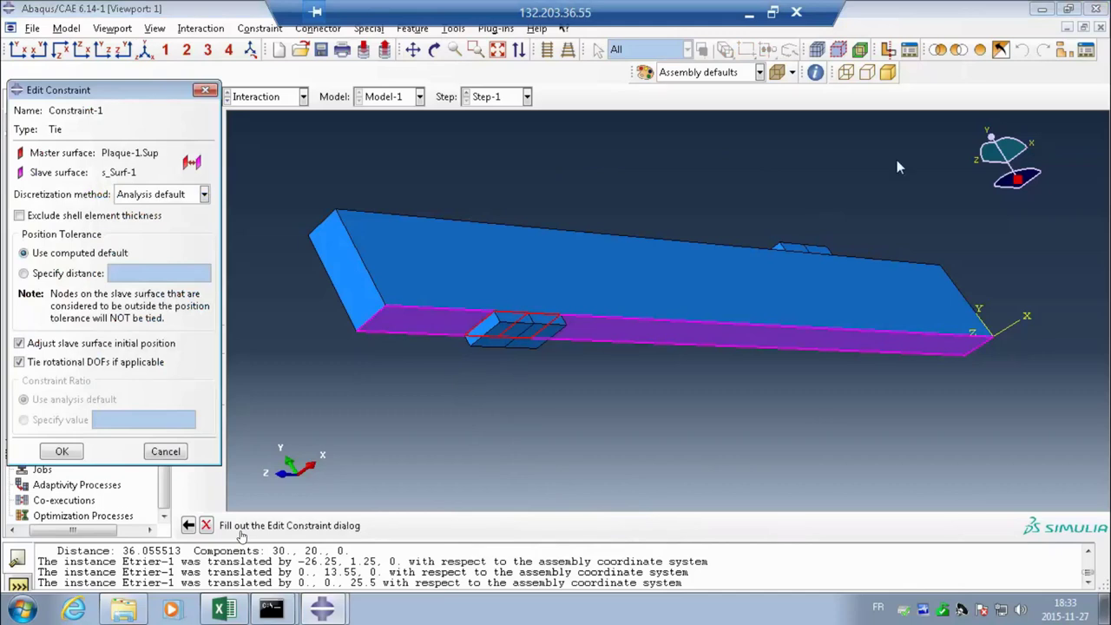
pyautogui.click(128, 50)
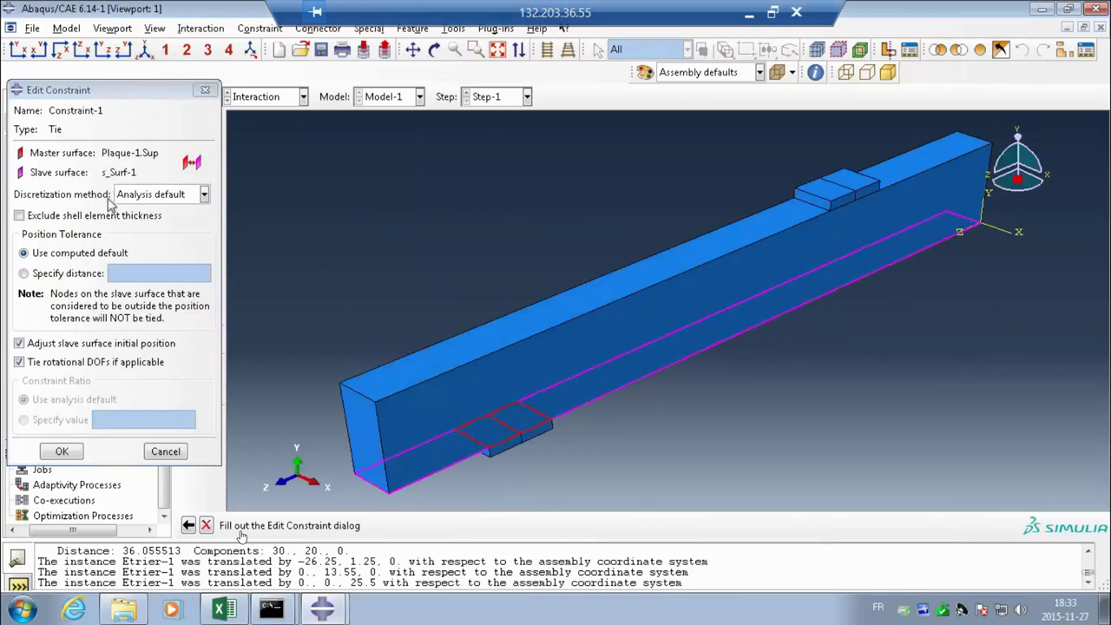
pyautogui.click(60, 452)
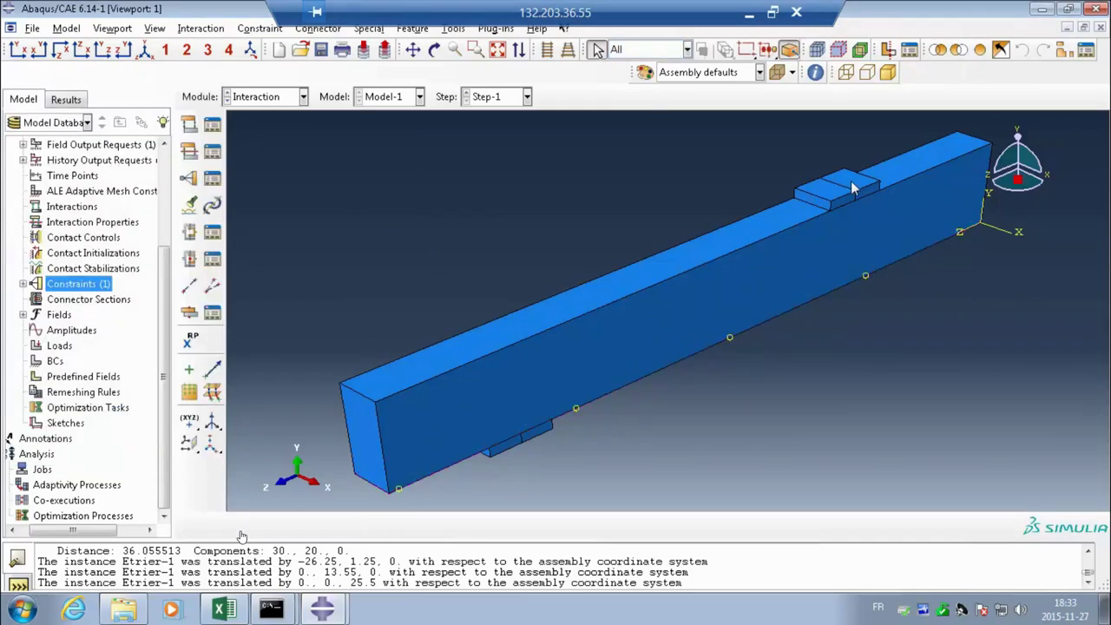
# Step: Start a second Tie constraint, Constraint-2, with Surface as the master type and Plaque-2.Inf as the master surface
pyautogui.click(23, 283)
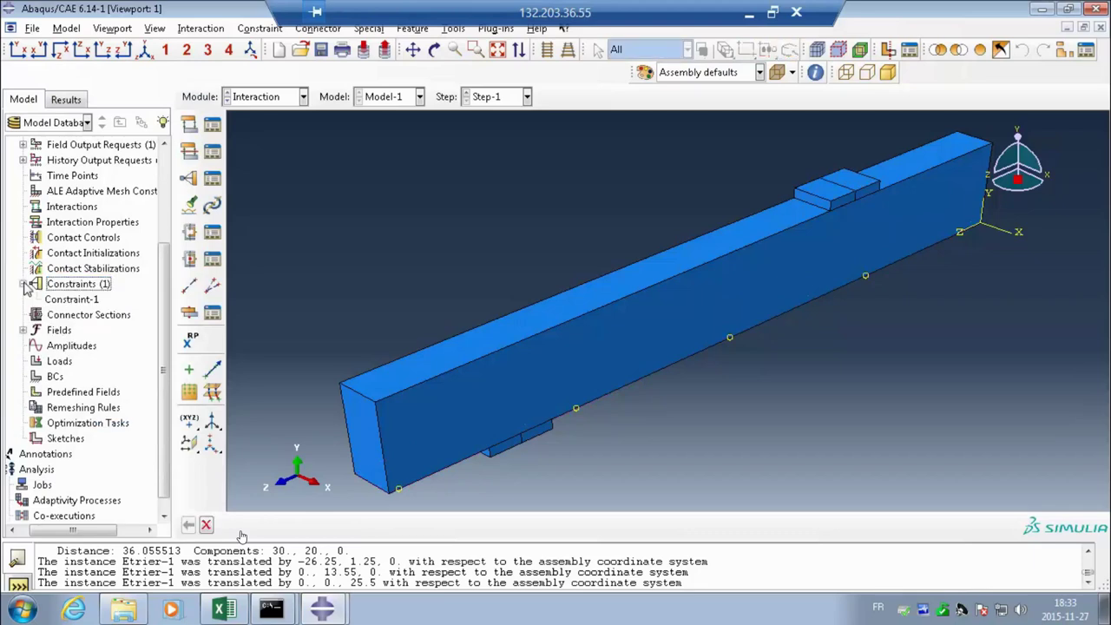
pyautogui.doubleClick(74, 285)
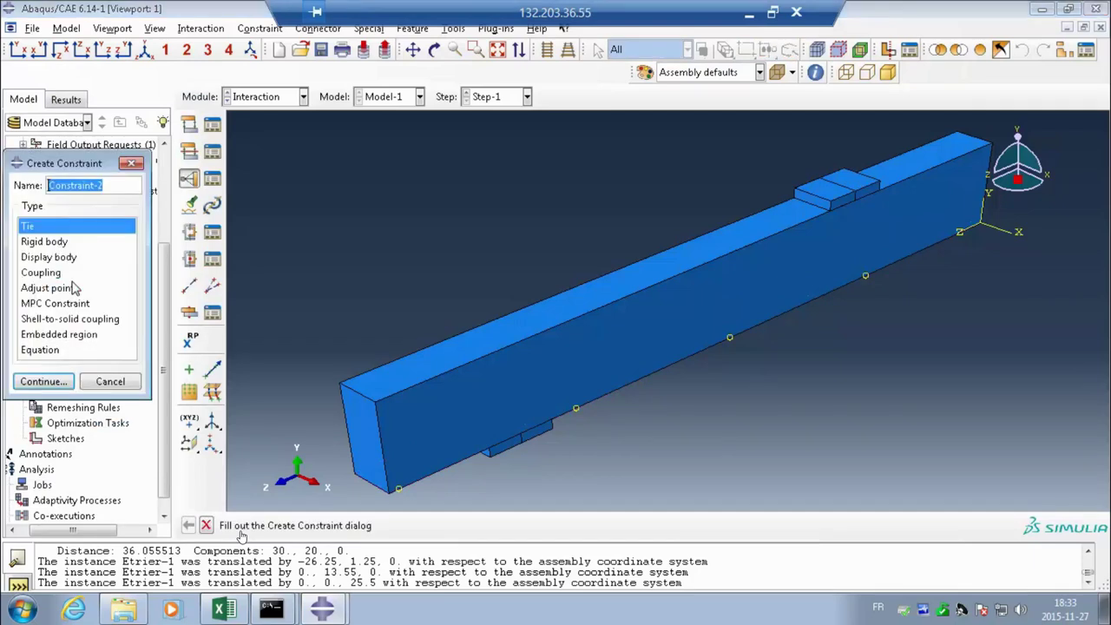
pyautogui.click(41, 381)
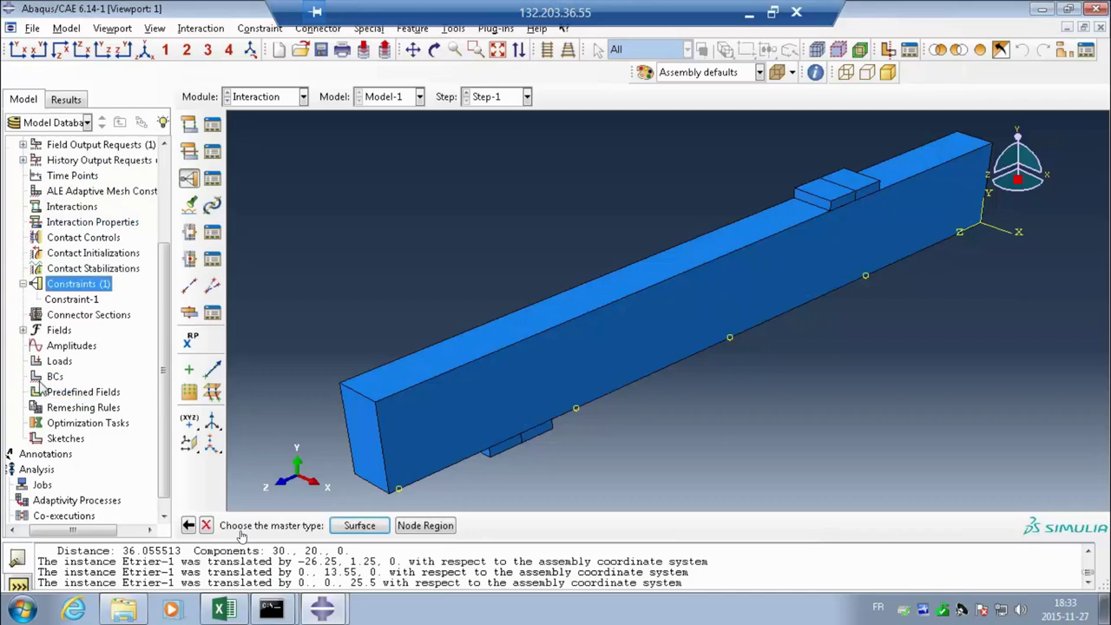
pyautogui.click(364, 527)
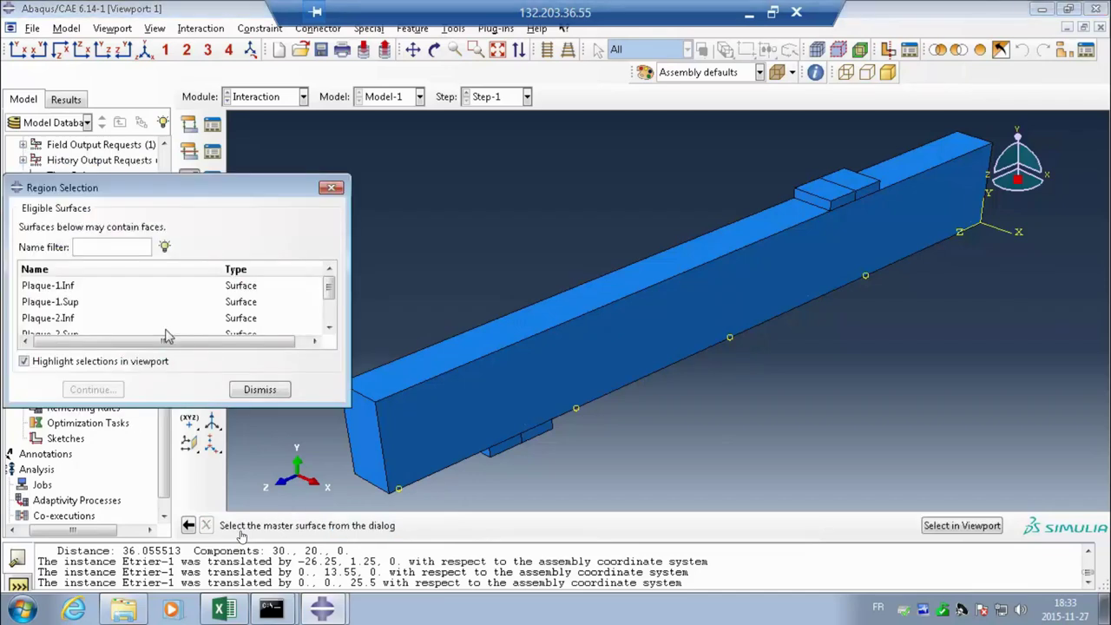
pyautogui.click(54, 319)
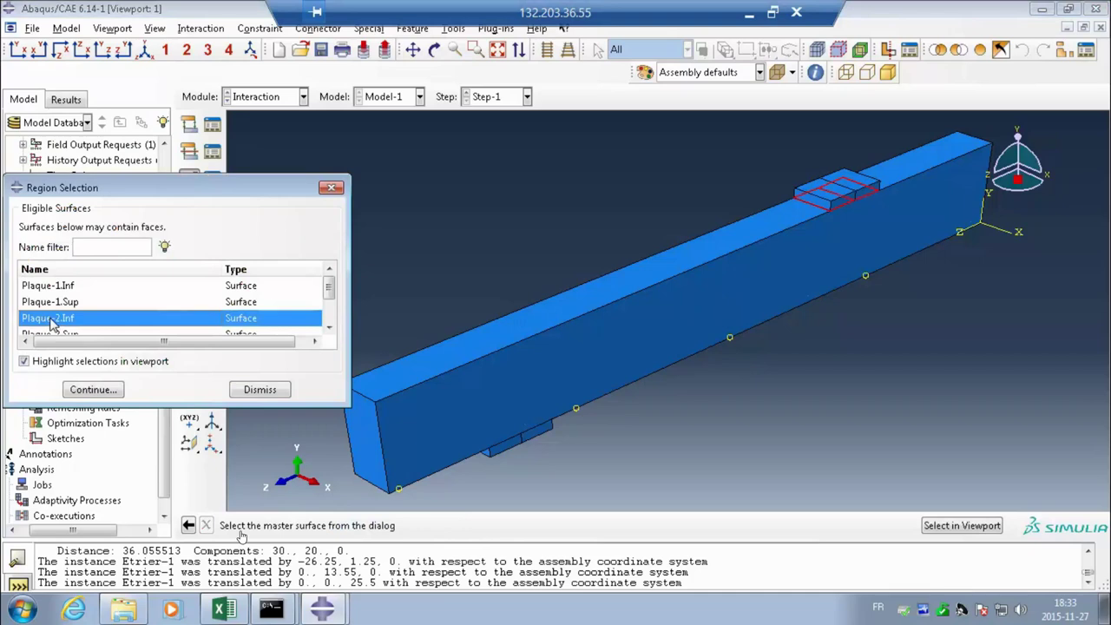
pyautogui.click(100, 389)
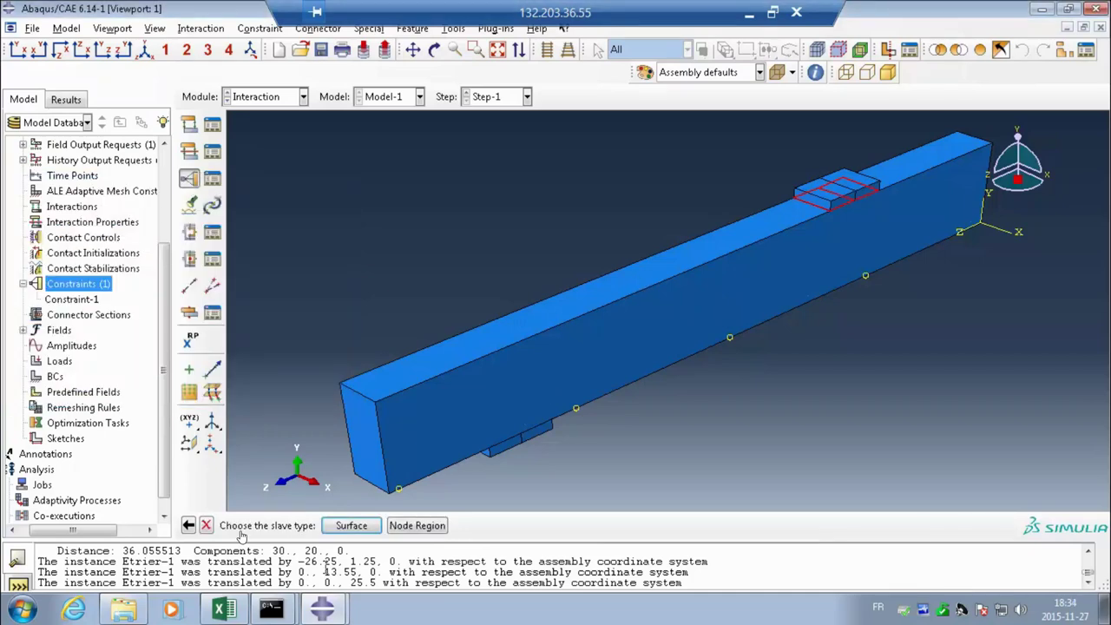
# Step: Assign the beam's top face as slave surface s_Surf-2 and accept Constraint-2 with its default settings
pyautogui.click(350, 524)
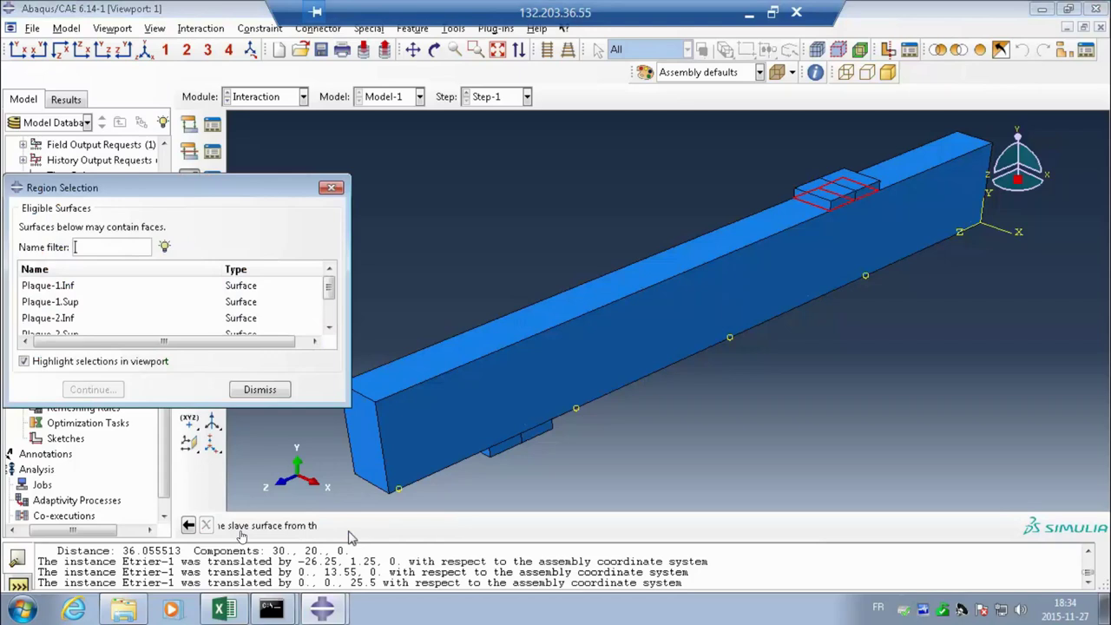
pyautogui.click(256, 392)
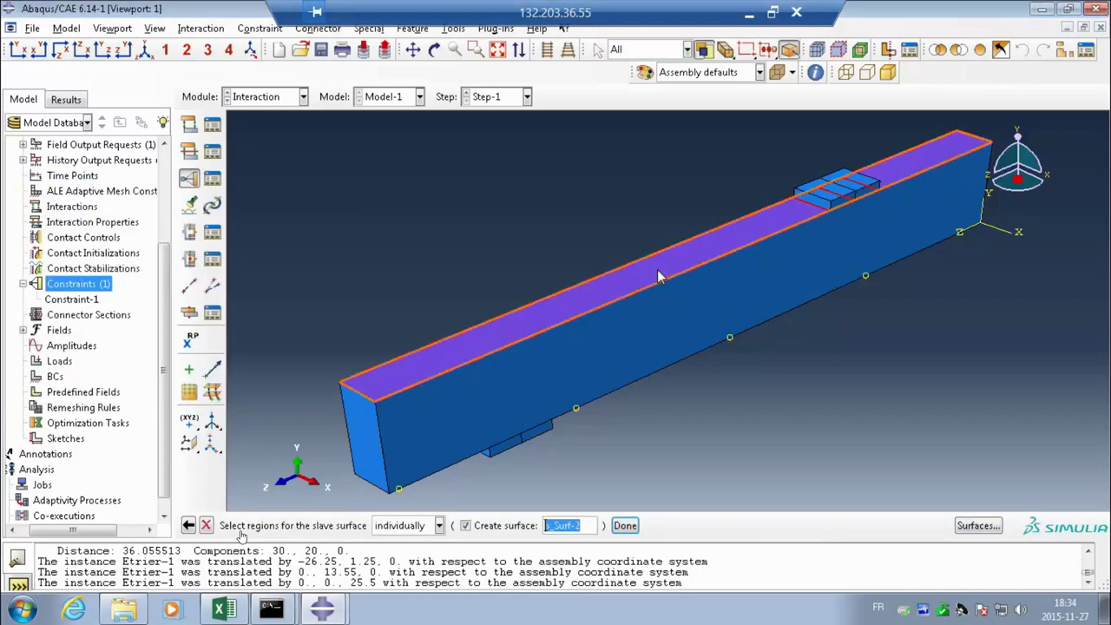
pyautogui.click(656, 270)
pyautogui.click(625, 525)
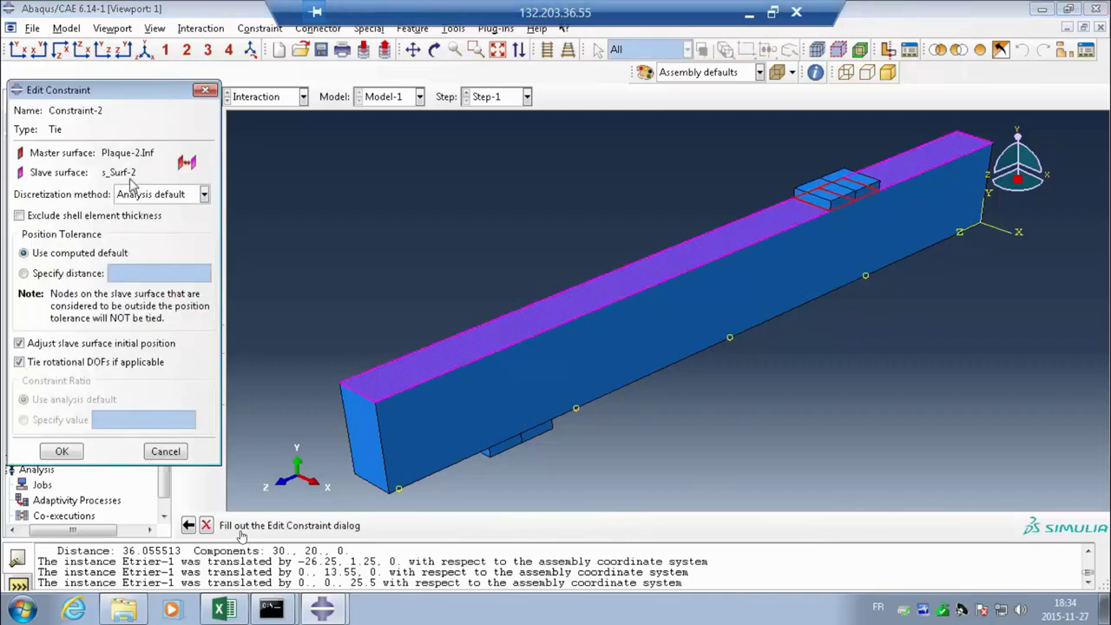
pyautogui.click(62, 452)
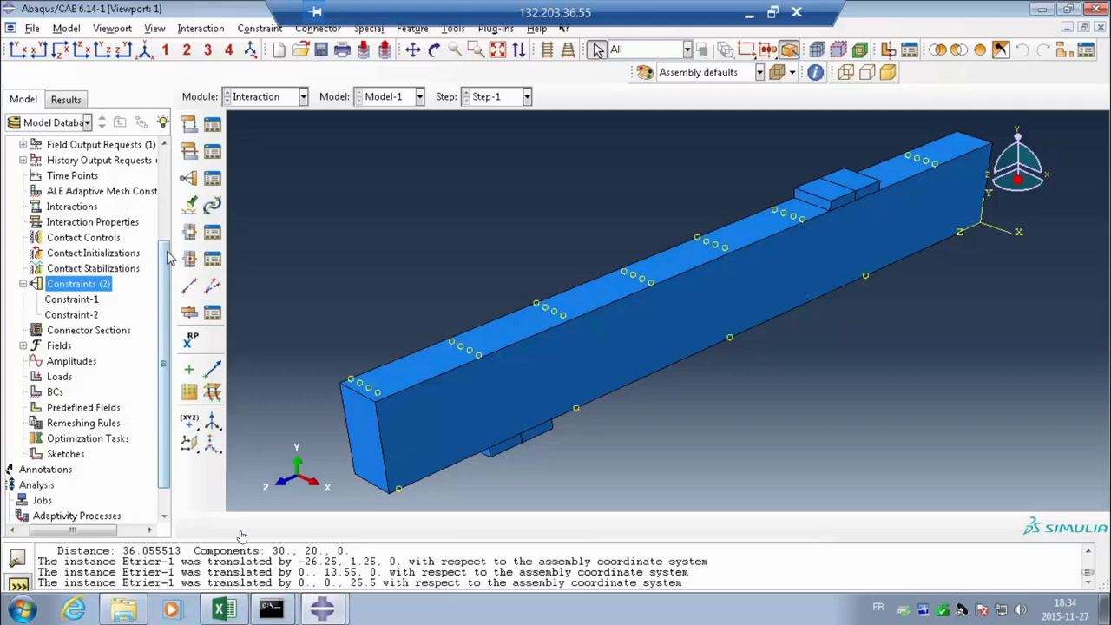
# Step: Try to create an assembly-level geometry set named Armatures
pyautogui.moveTo(167, 255); pyautogui.dragTo(165, 168)
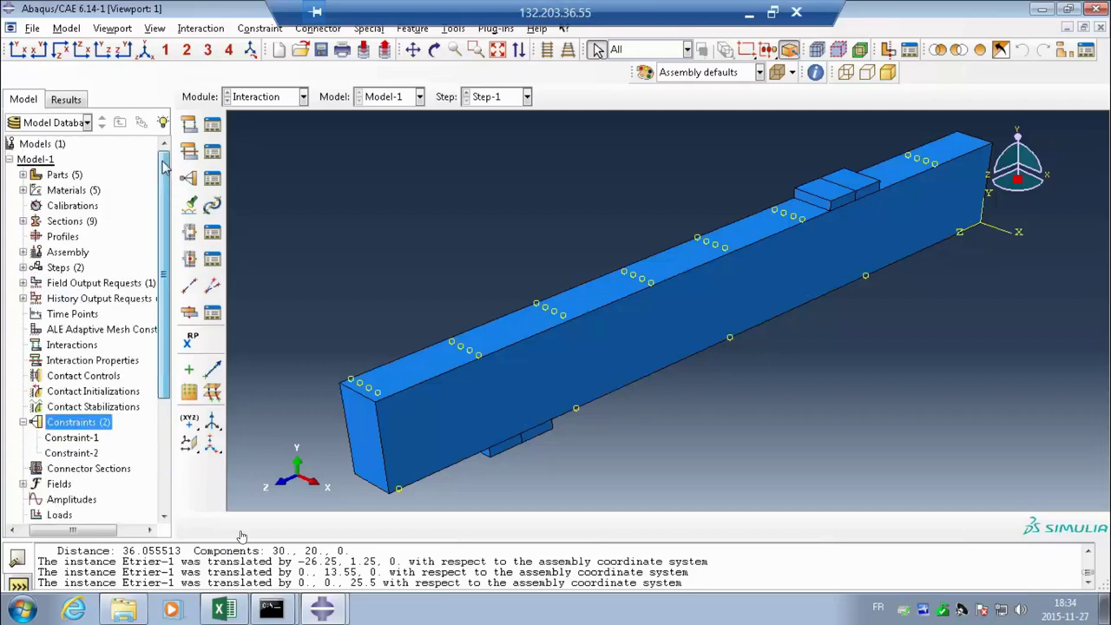
pyautogui.click(24, 251)
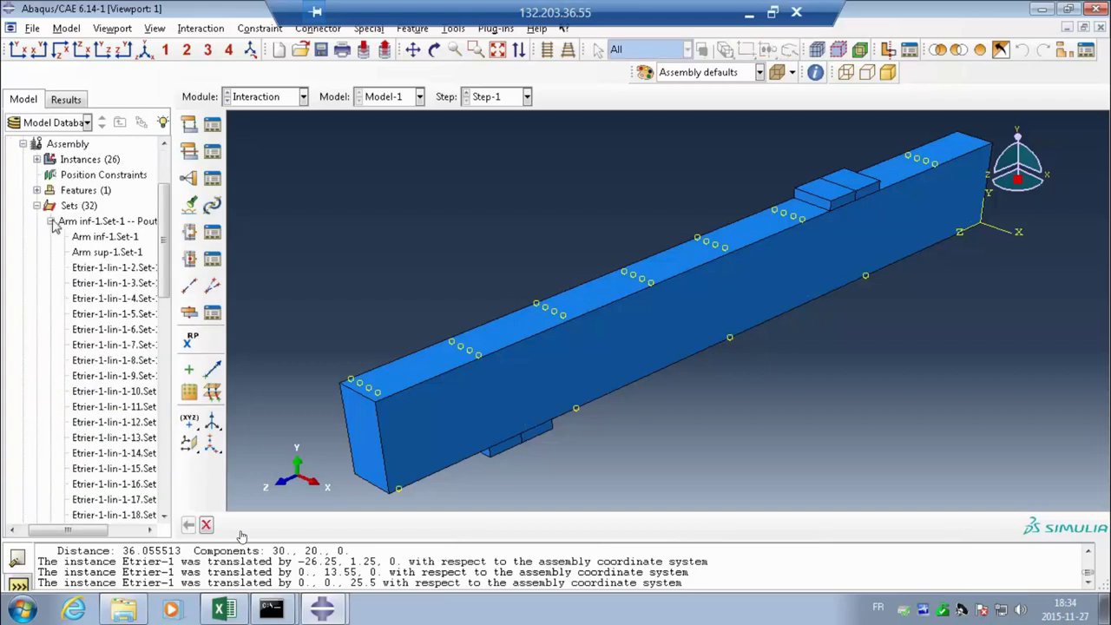
pyautogui.click(51, 221)
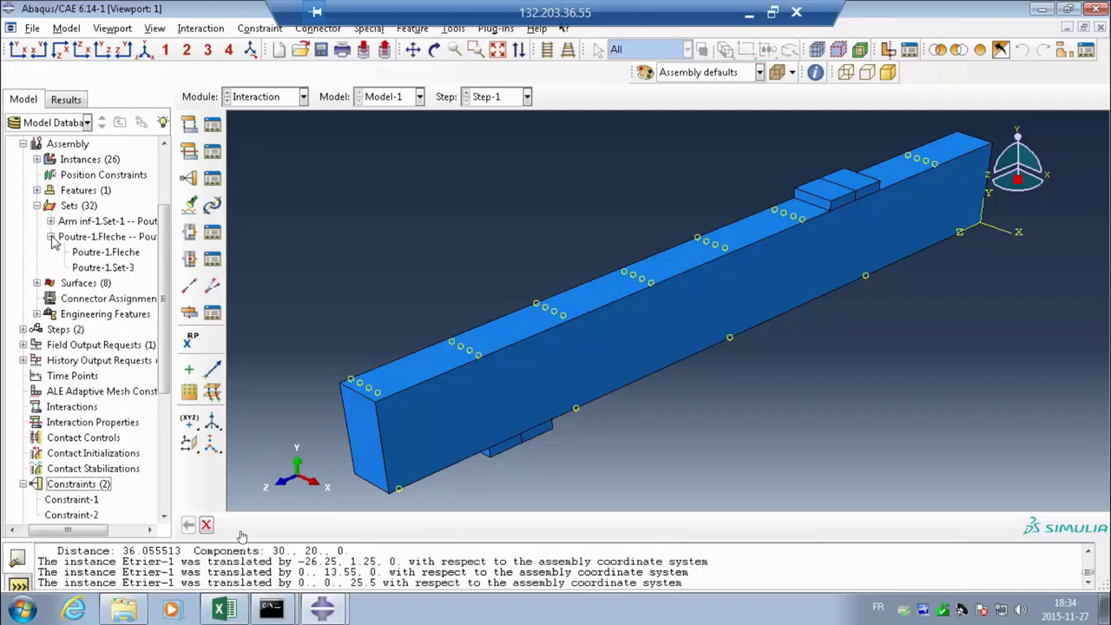
pyautogui.click(51, 238)
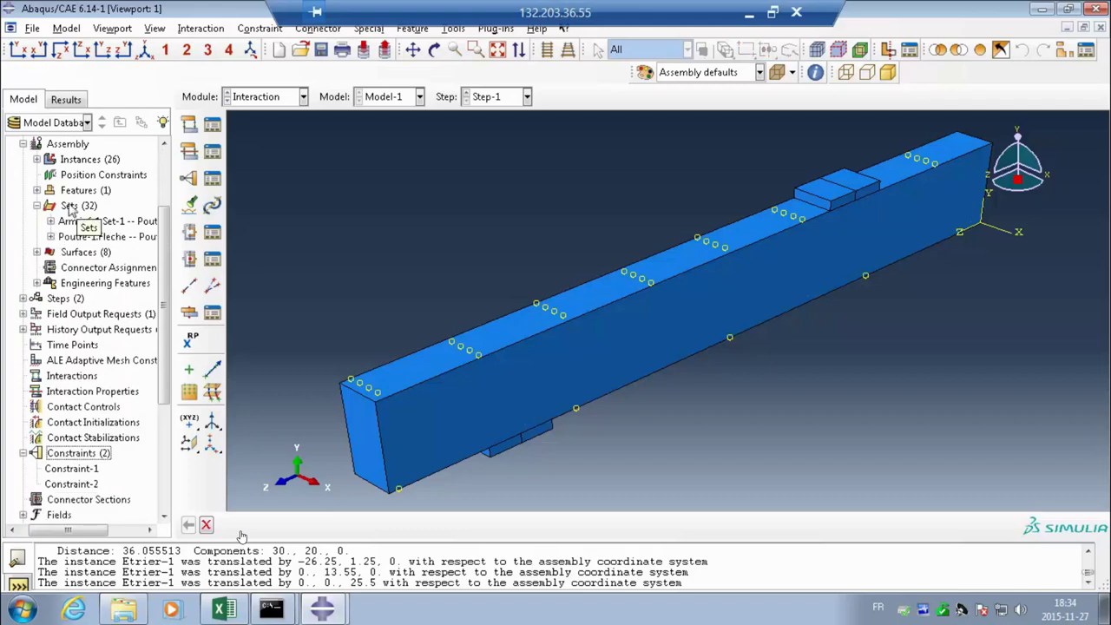
pyautogui.click(69, 207)
pyautogui.doubleClick(70, 206)
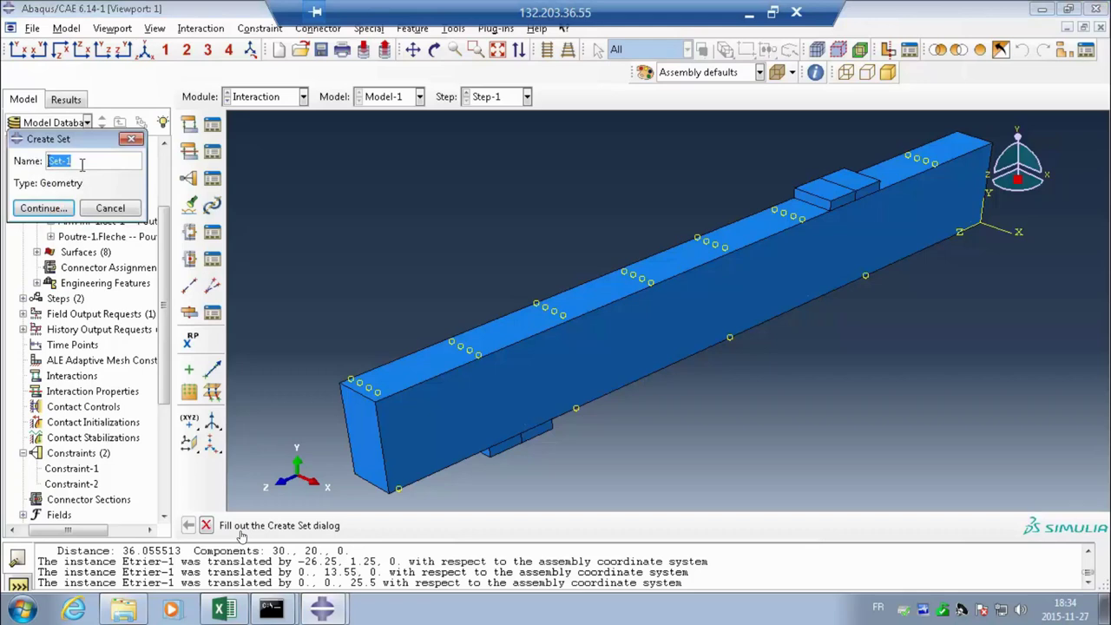
pyautogui.write('Armatures')
pyautogui.click(43, 208)
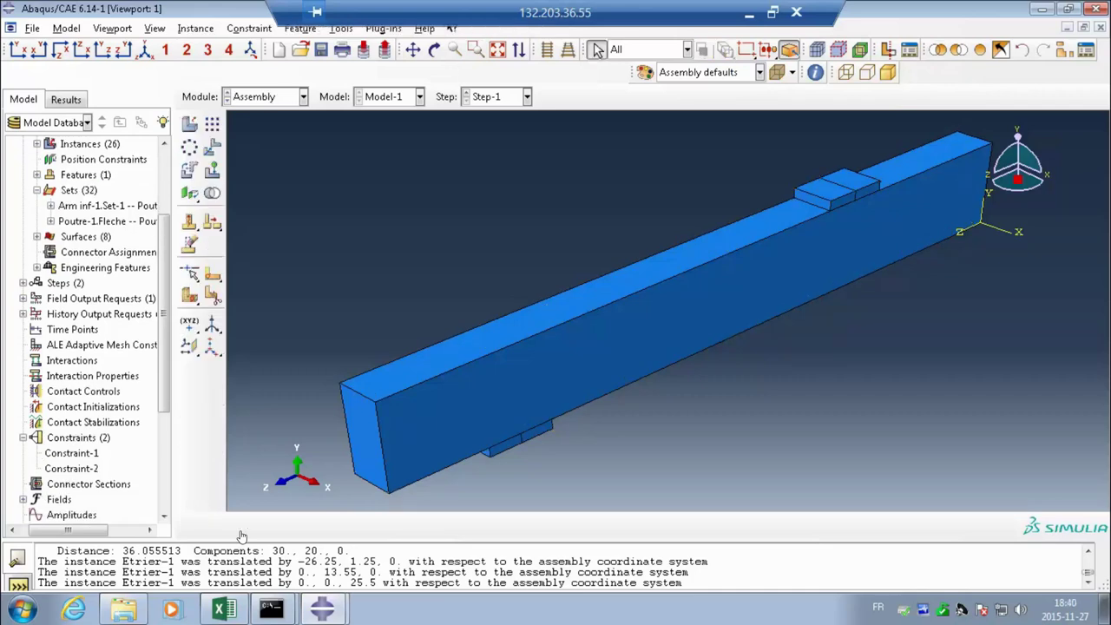
# Step: Remove all the Plaque-1, Plaque-2 and Poutre-1 sets from the display so only the reinforcement is shown
pyautogui.click(1064, 53)
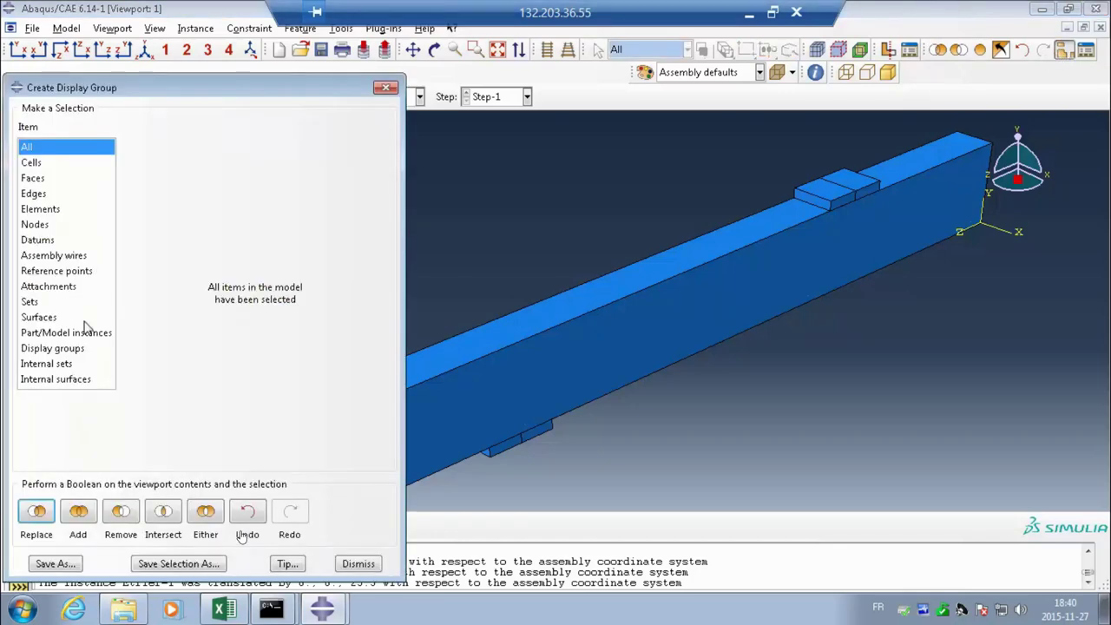
pyautogui.click(43, 304)
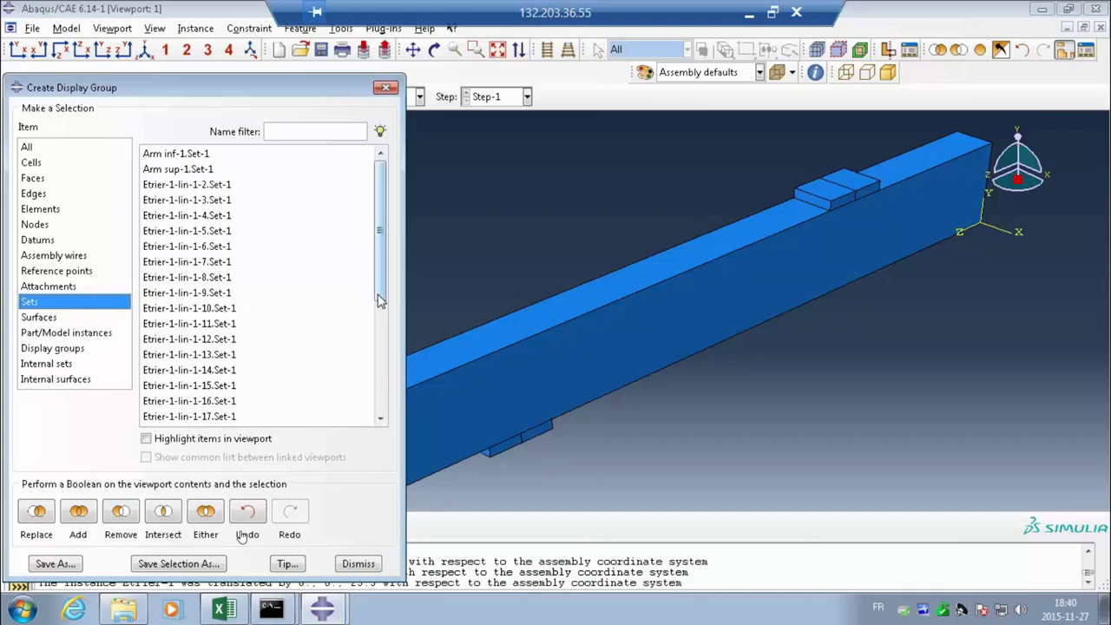
pyautogui.moveTo(380, 299); pyautogui.dragTo(369, 440)
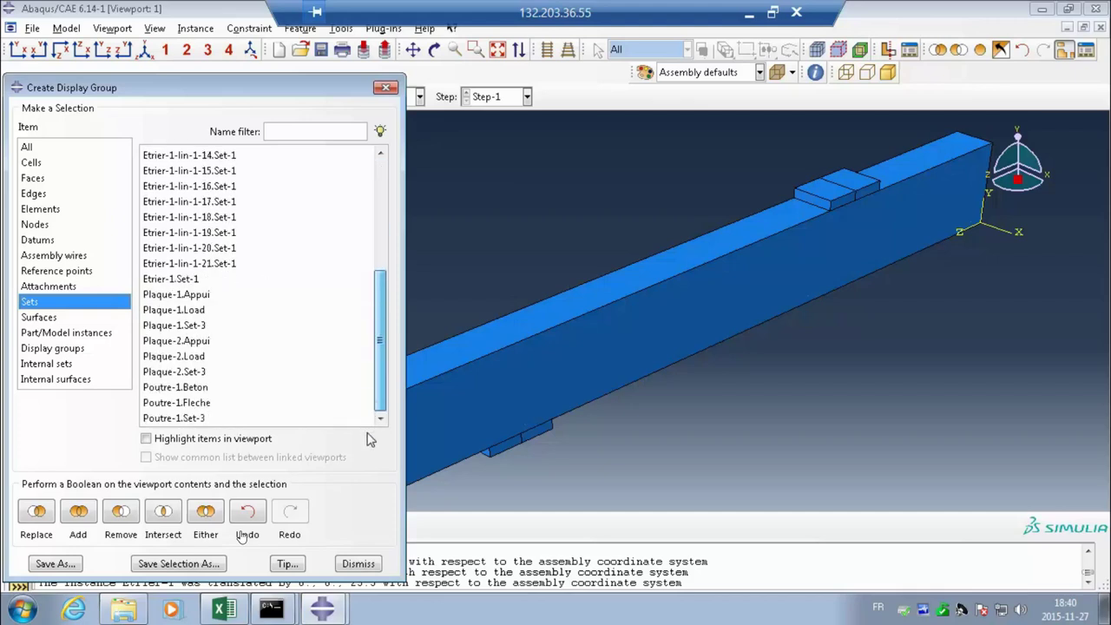
pyautogui.click(192, 297)
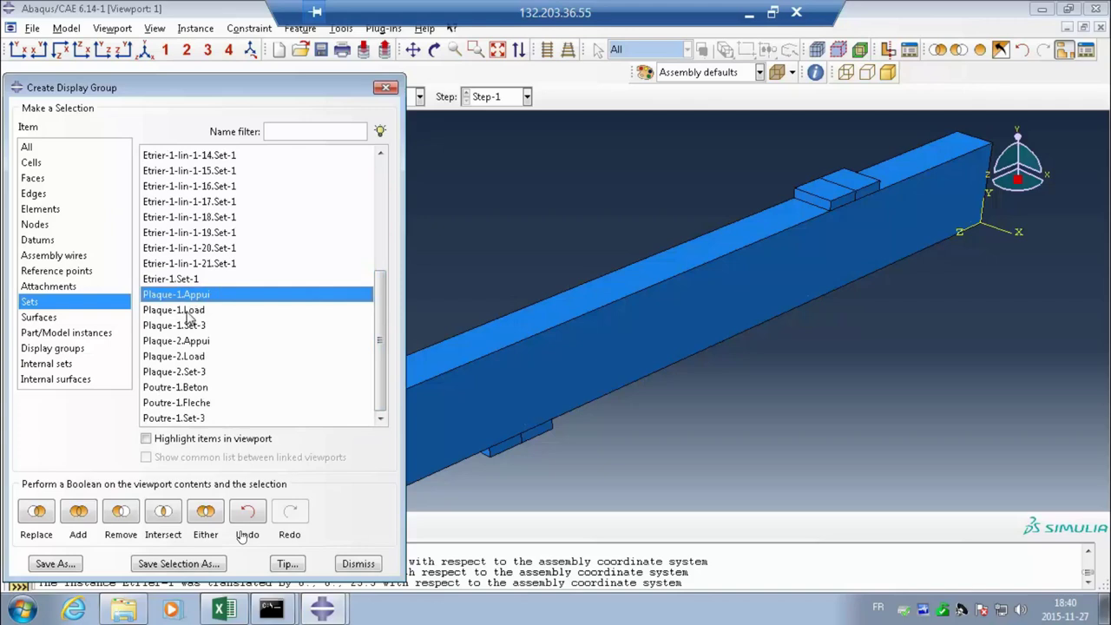
pyautogui.keyDown('shift'); pyautogui.click(193, 418); pyautogui.keyUp('shift')
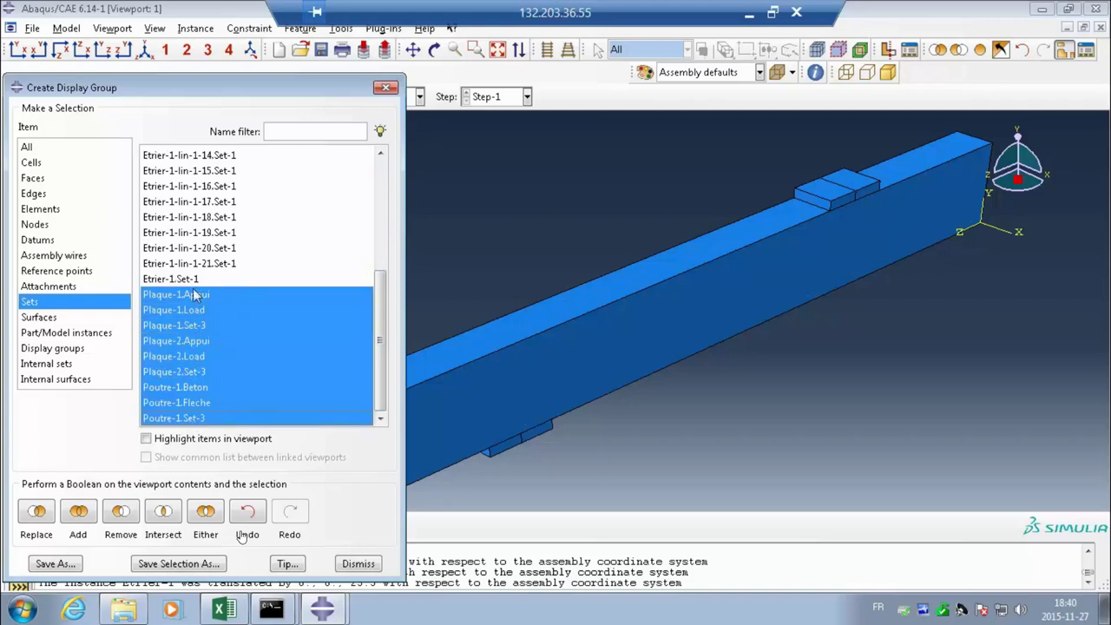
pyautogui.click(123, 514)
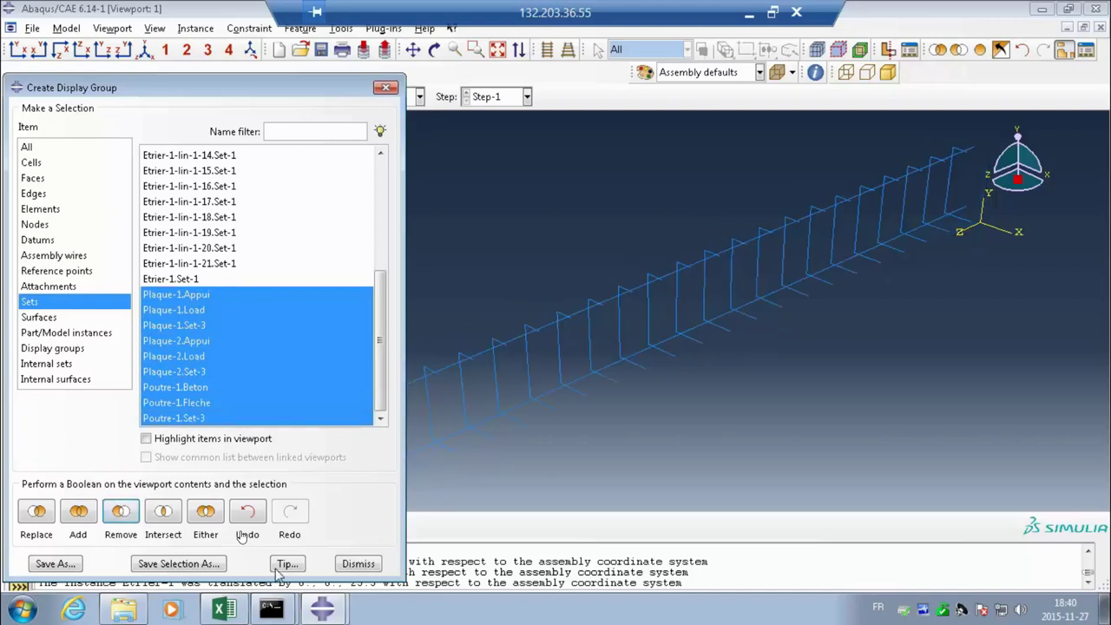
pyautogui.click(358, 563)
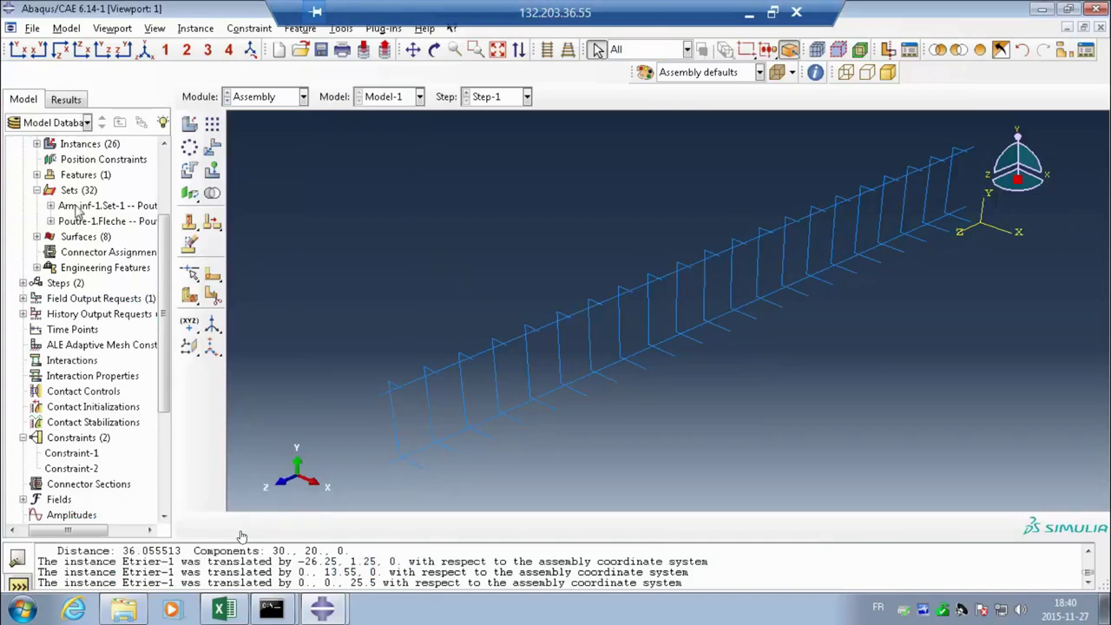
# Step: Create an assembly-level geometry set named Armatures containing all the displayed longitudinal bars and stirrups
pyautogui.scroll(2, 65, 235)
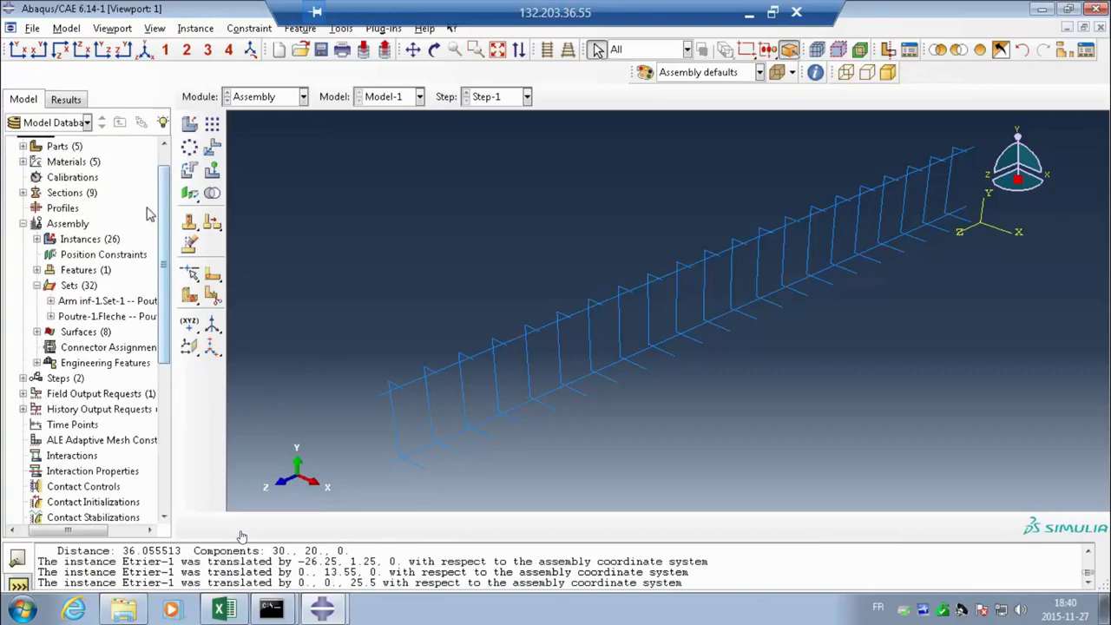
pyautogui.doubleClick(73, 287)
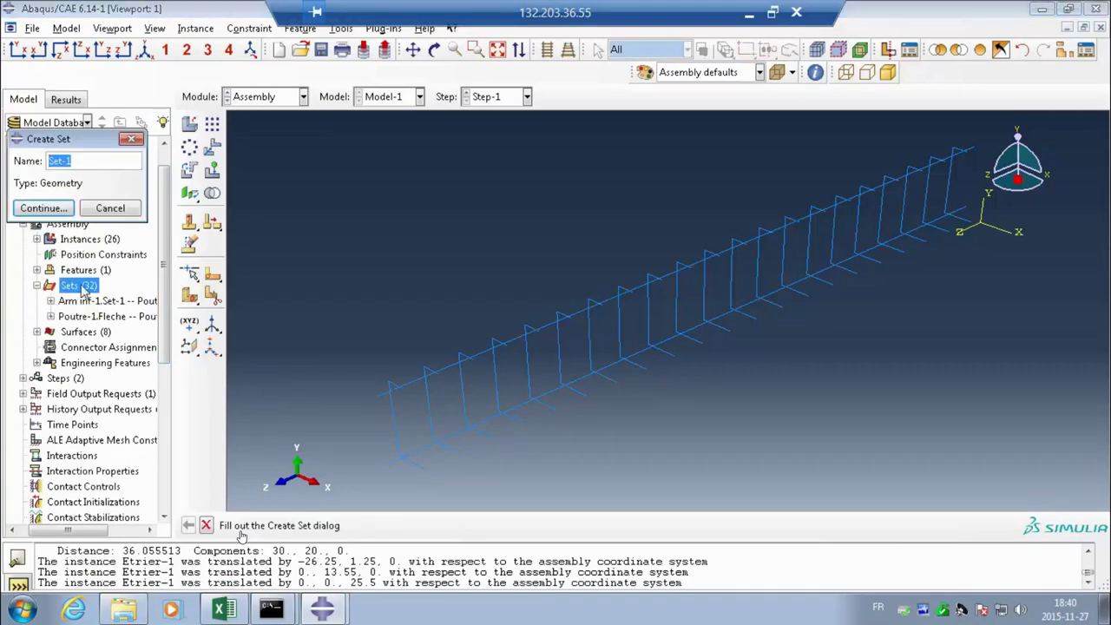
pyautogui.write('Armatu')
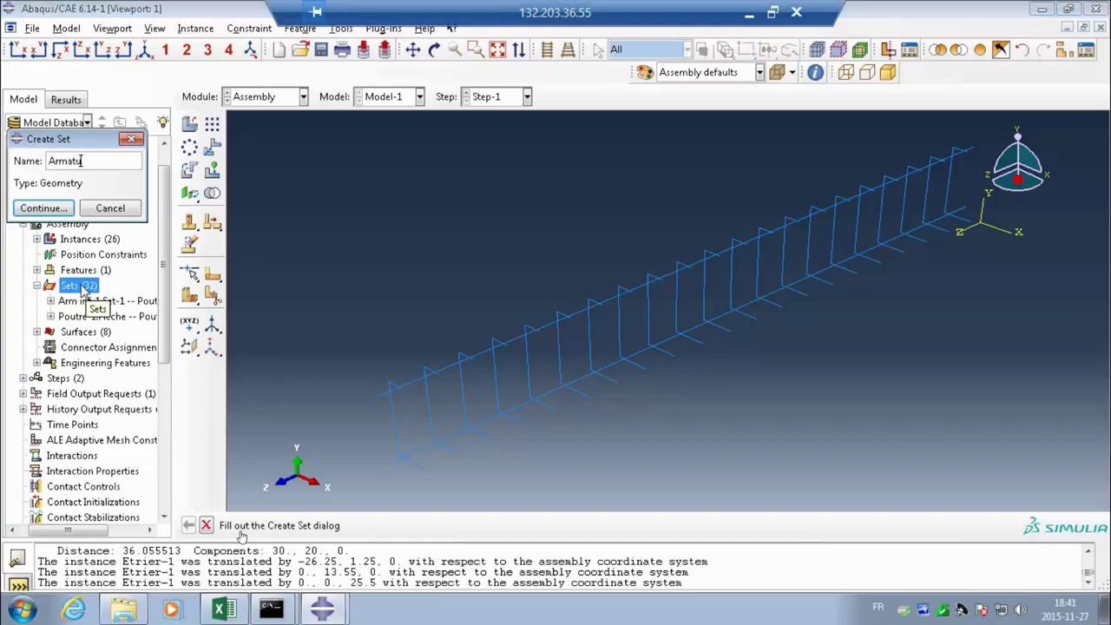
pyautogui.write('res')
pyautogui.click(43, 208)
pyautogui.moveTo(365, 494); pyautogui.dragTo(996, 142)
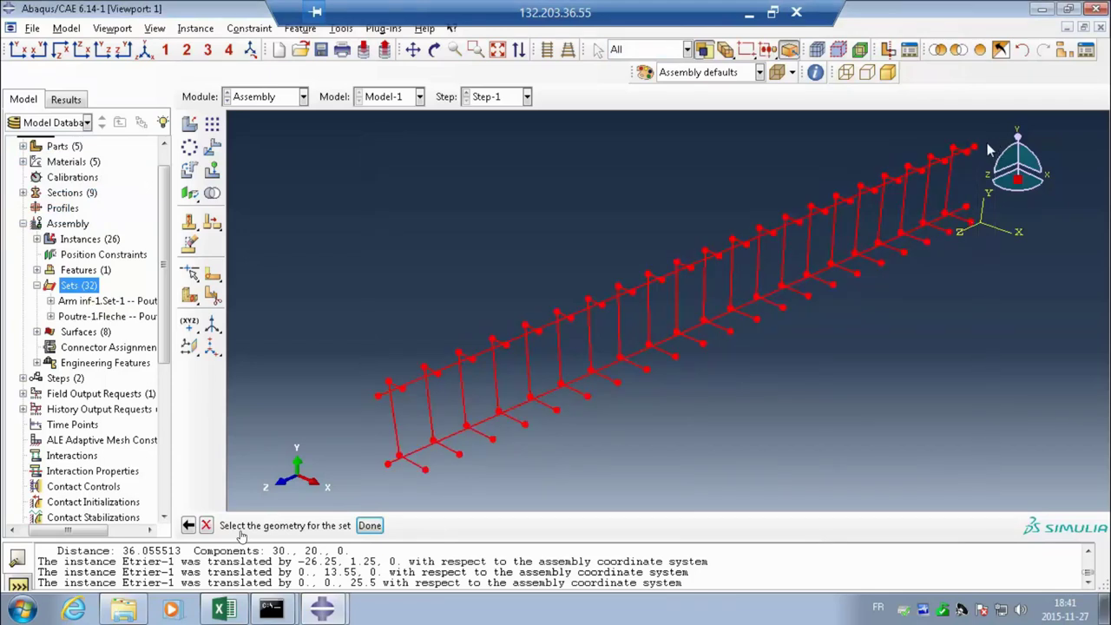
pyautogui.click(371, 525)
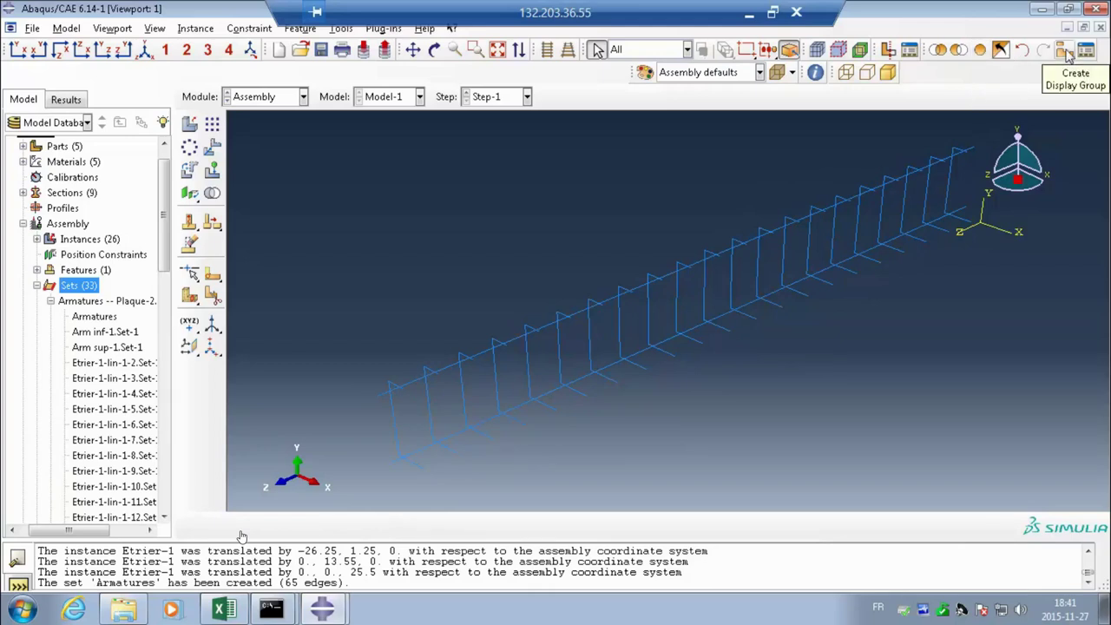
# Step: Add all model items back to the display so the beam and plates are shown with the reinforcement
pyautogui.click(1000, 49)
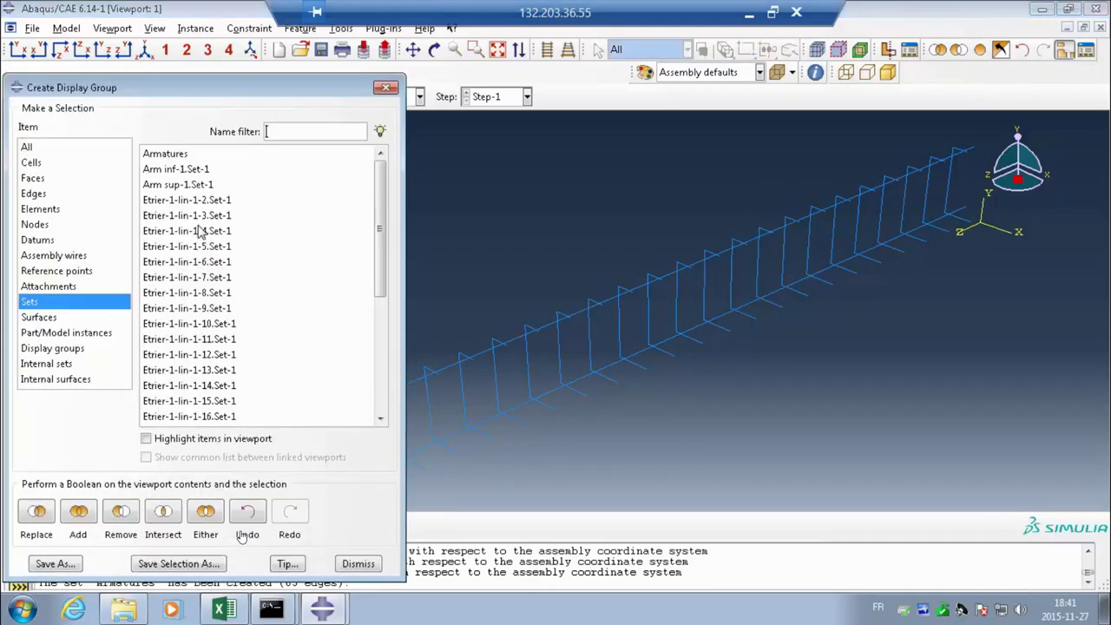
pyautogui.click(63, 149)
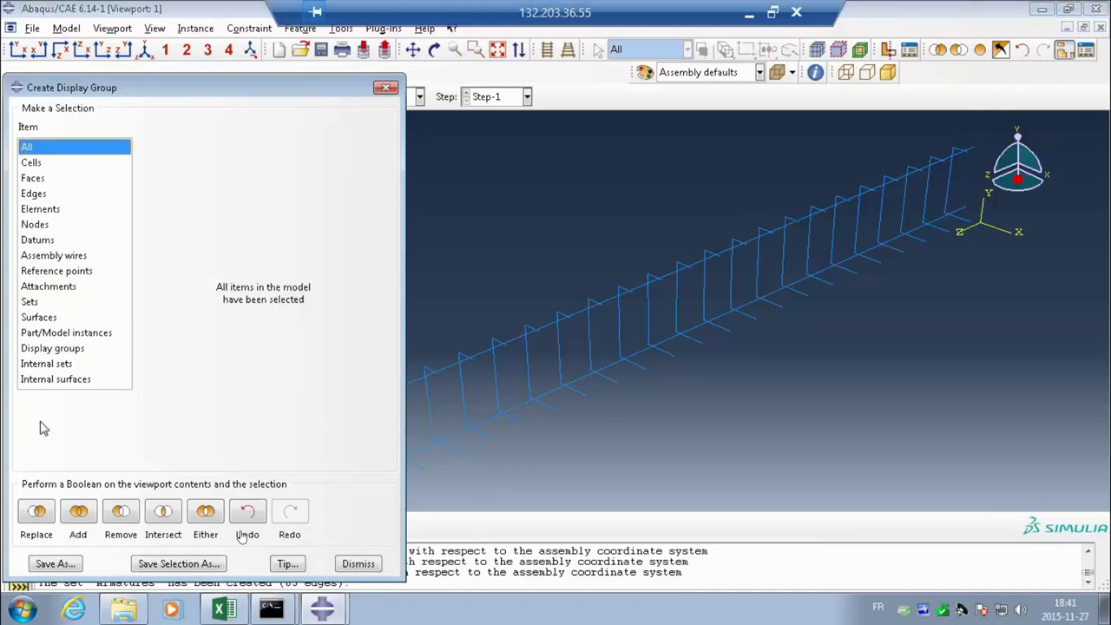
pyautogui.click(81, 516)
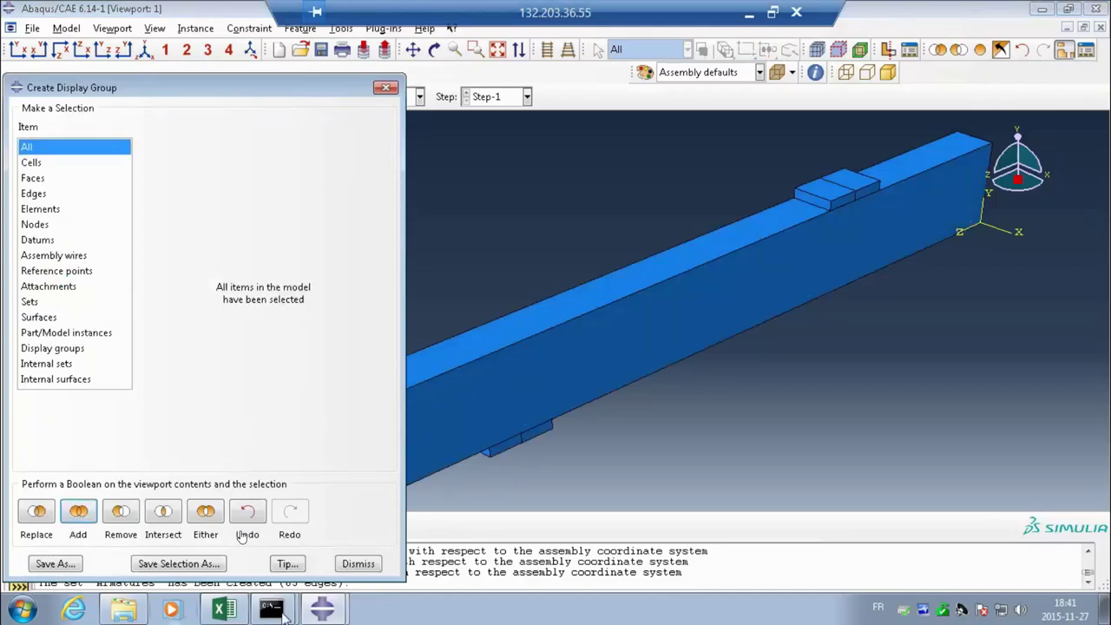
pyautogui.click(347, 563)
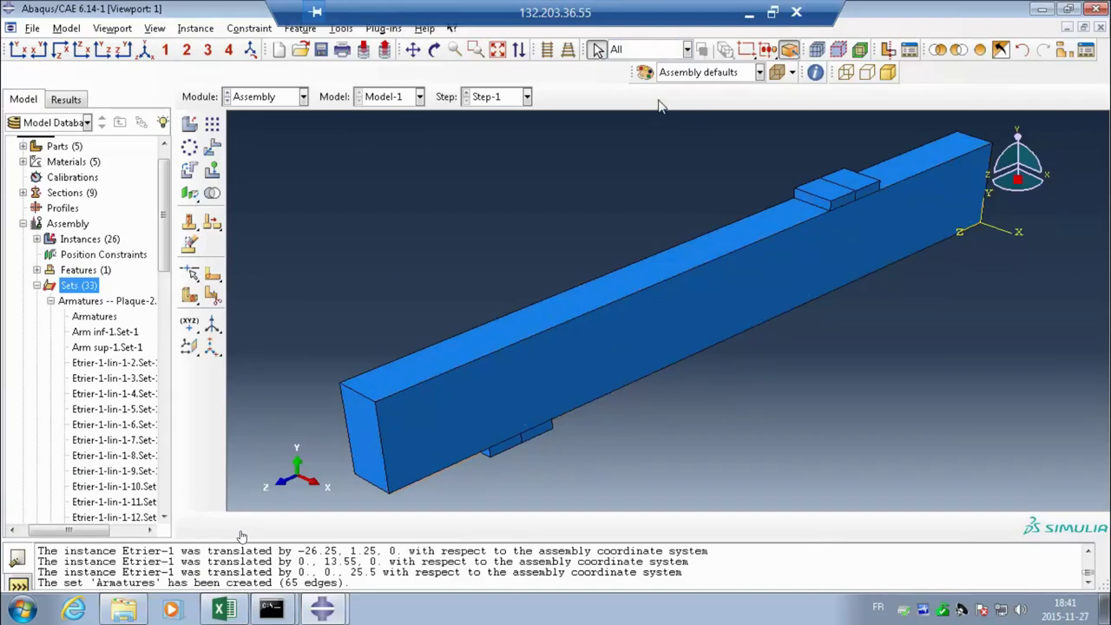
# Step: Color code the assembly by Parts with the default color mapping
pyautogui.click(645, 73)
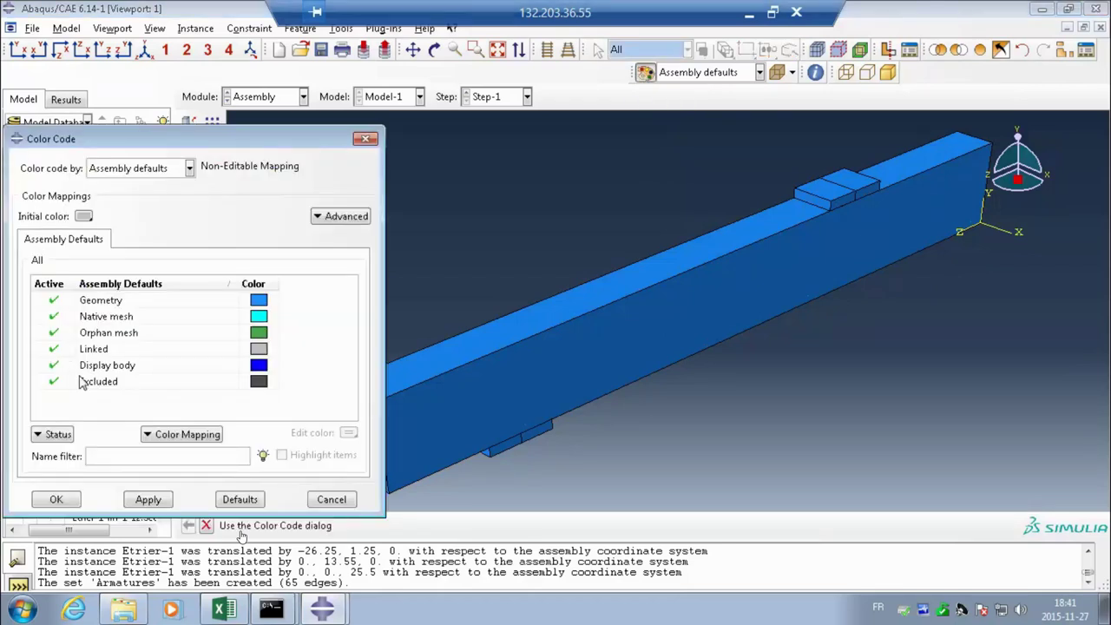
pyautogui.click(189, 168)
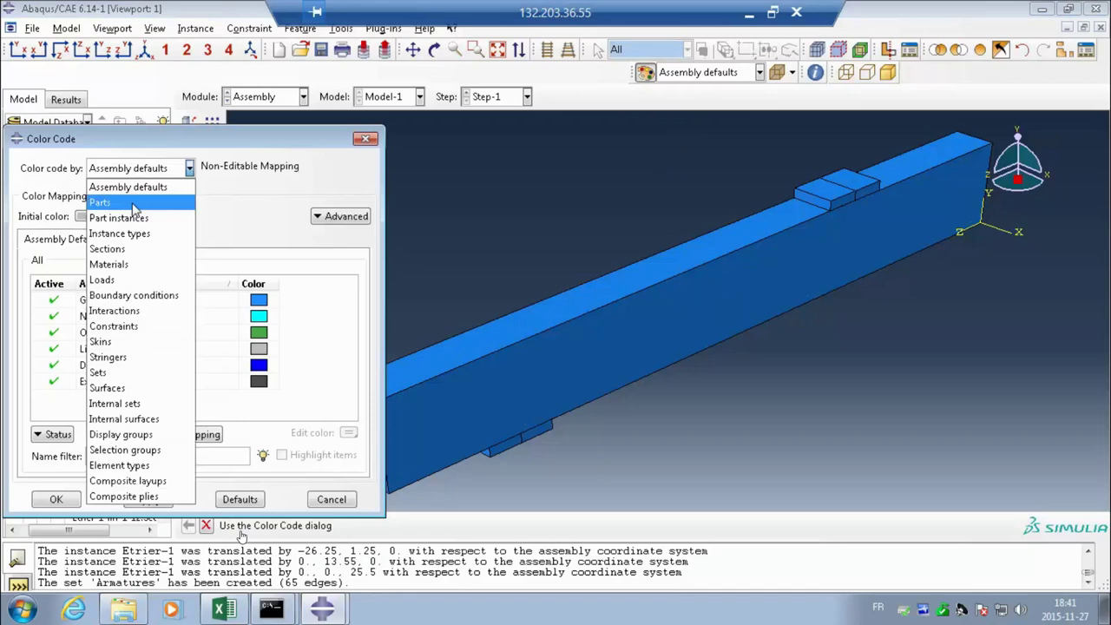
pyautogui.click(134, 203)
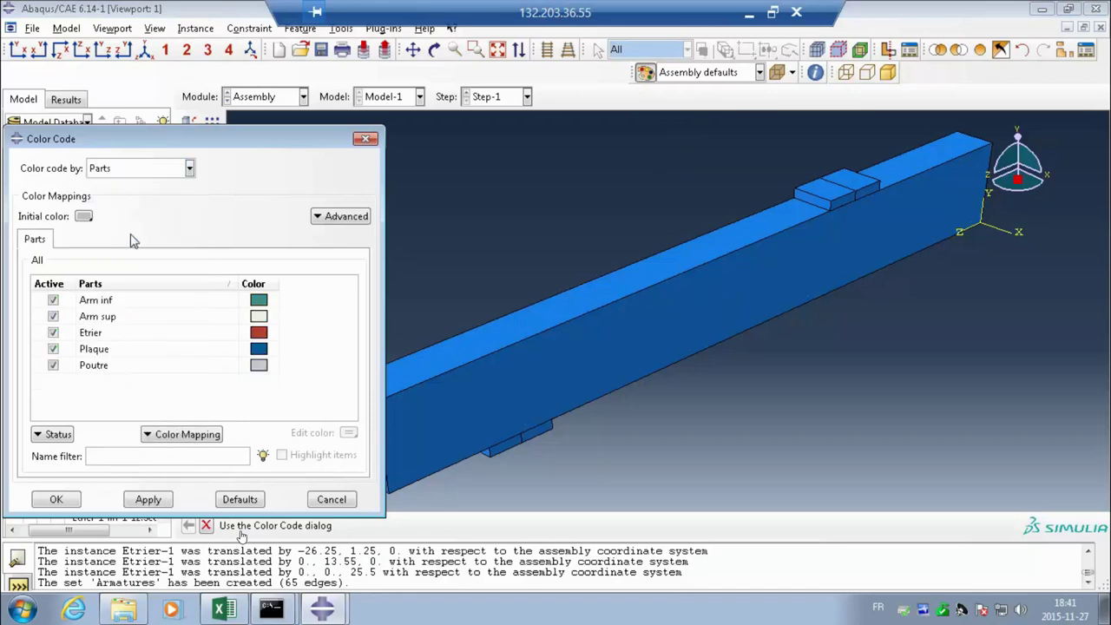
pyautogui.click(56, 499)
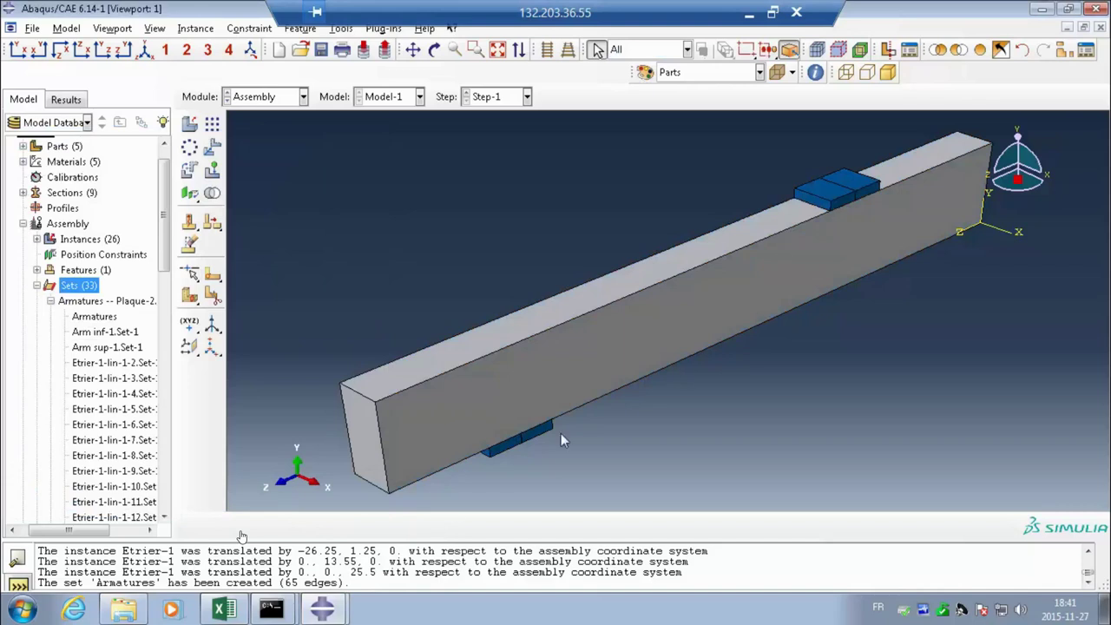
pyautogui.click(303, 97)
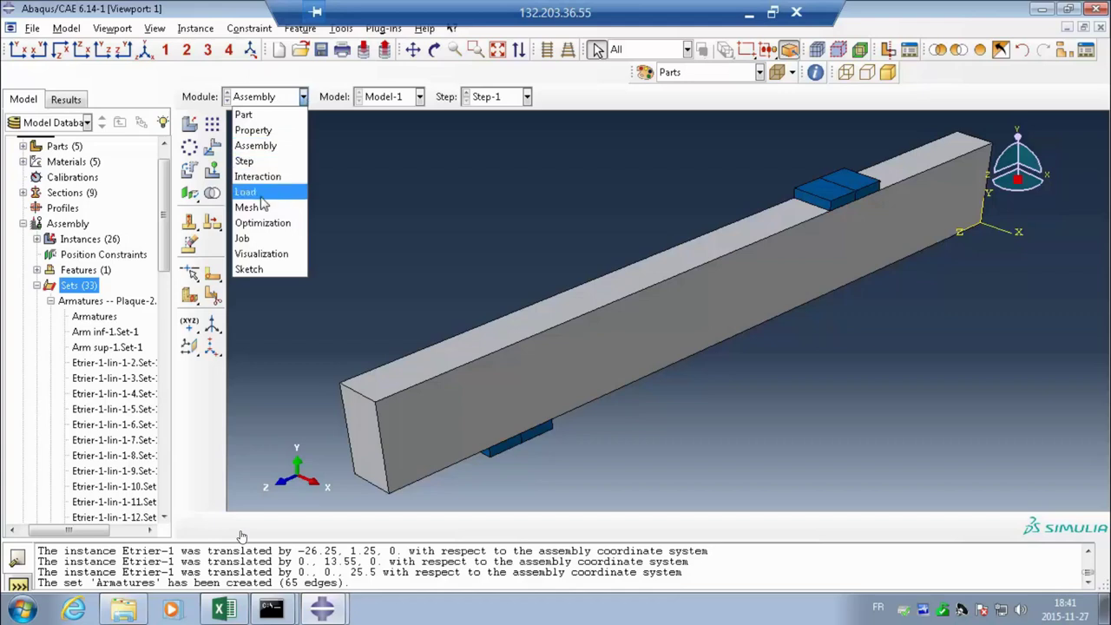
# Step: Switch the assembly's color coding to Materials
pyautogui.click(646, 72)
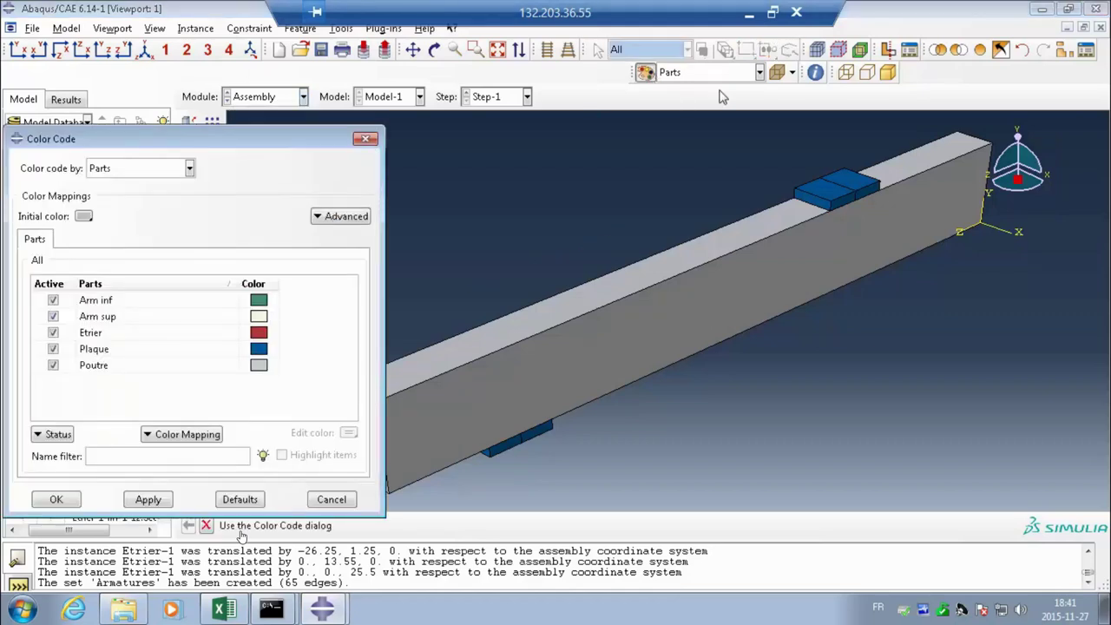
pyautogui.click(759, 74)
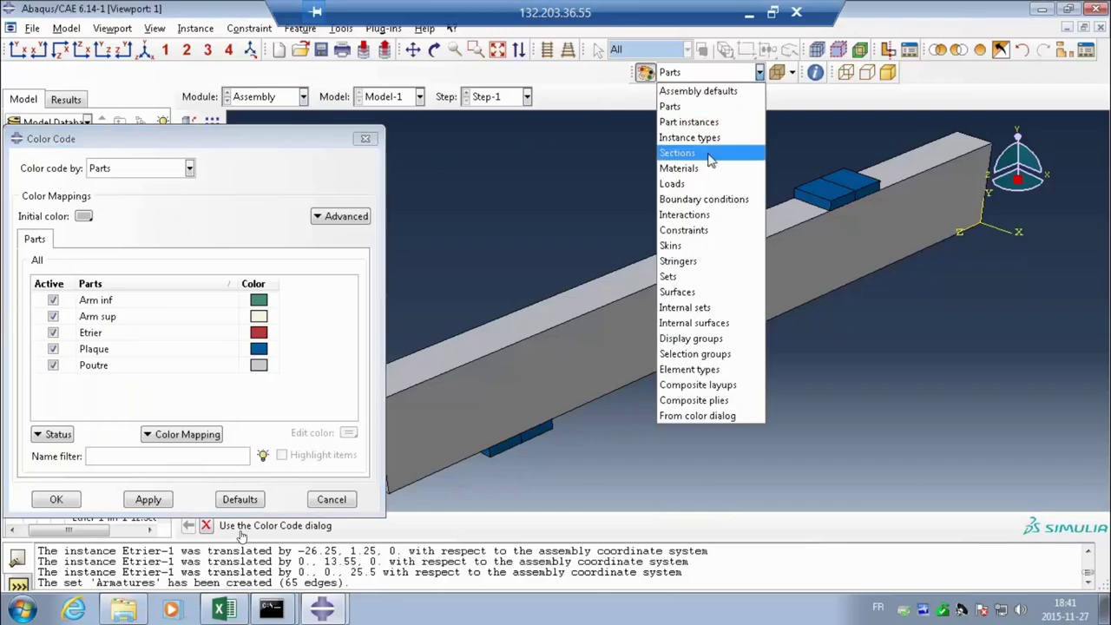
pyautogui.click(710, 169)
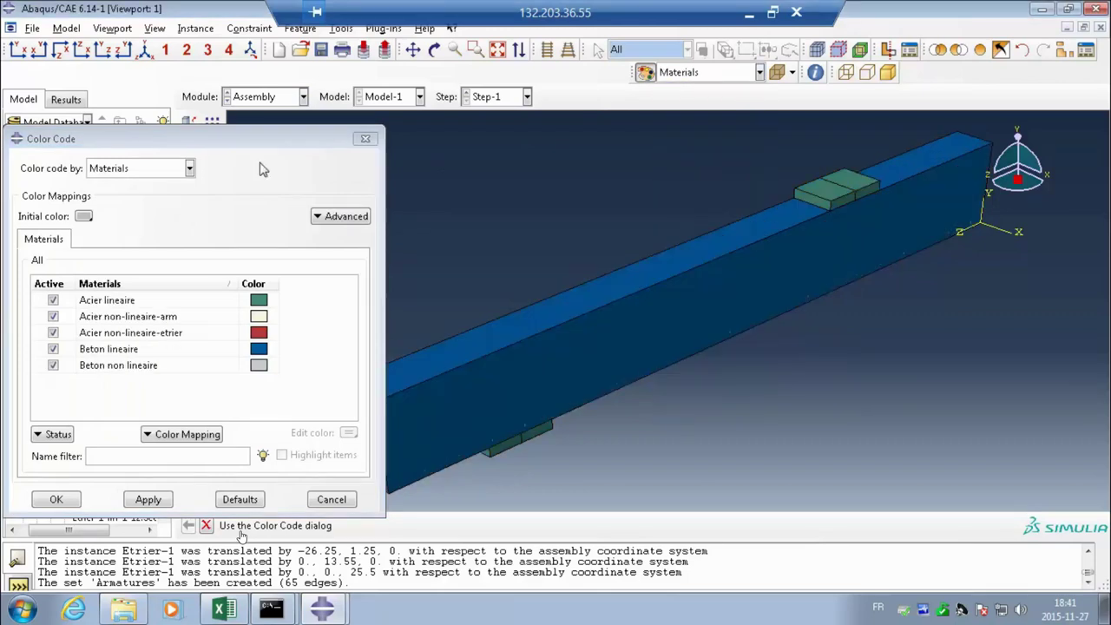
pyautogui.click(366, 138)
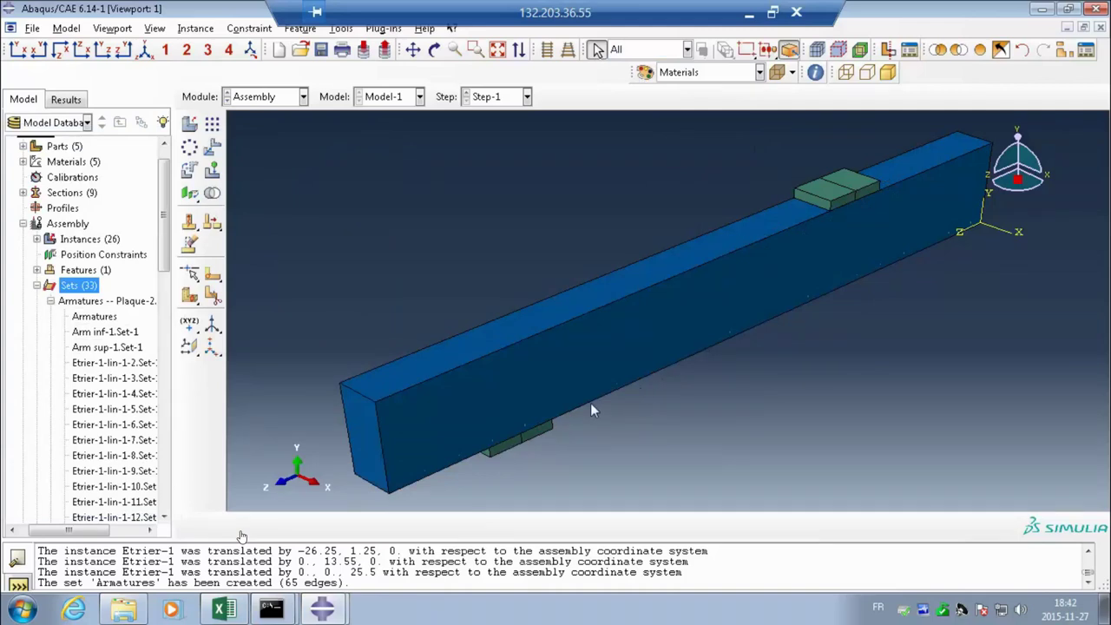
# Step: Remove the set Poutre-1.Beton from the display to view the material colors of the plates and reinforcement
pyautogui.click(1067, 53)
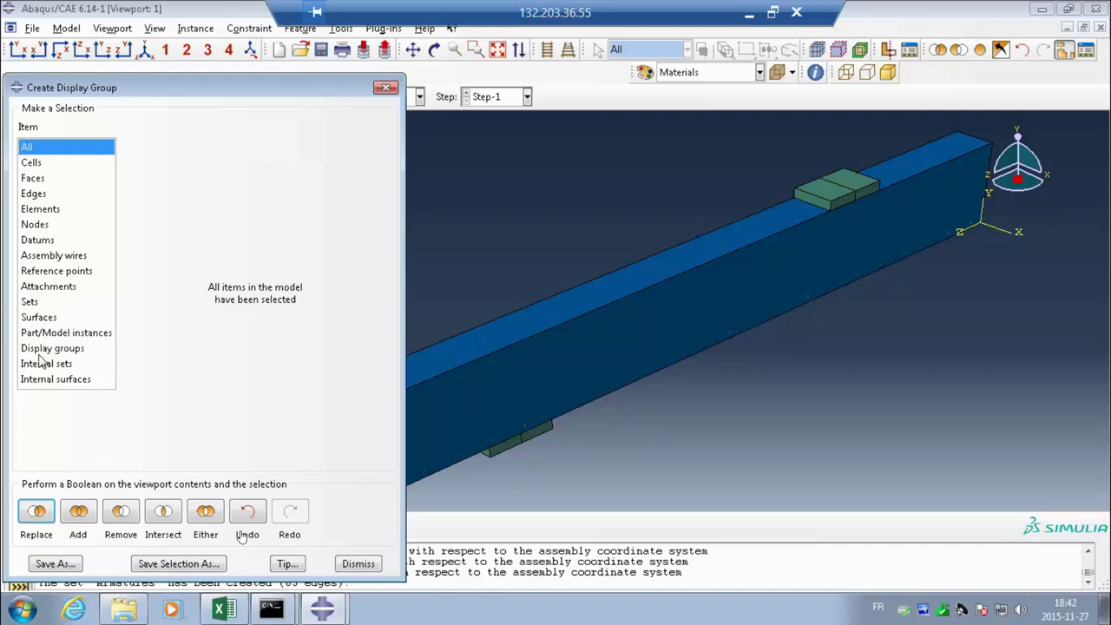
pyautogui.click(40, 303)
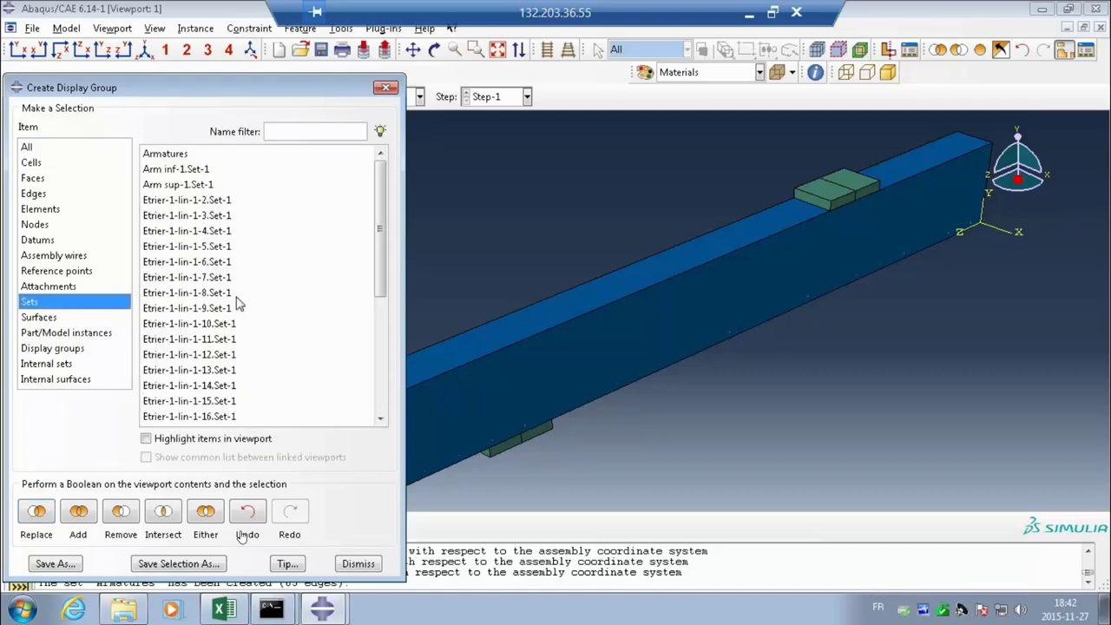
pyautogui.click(388, 382)
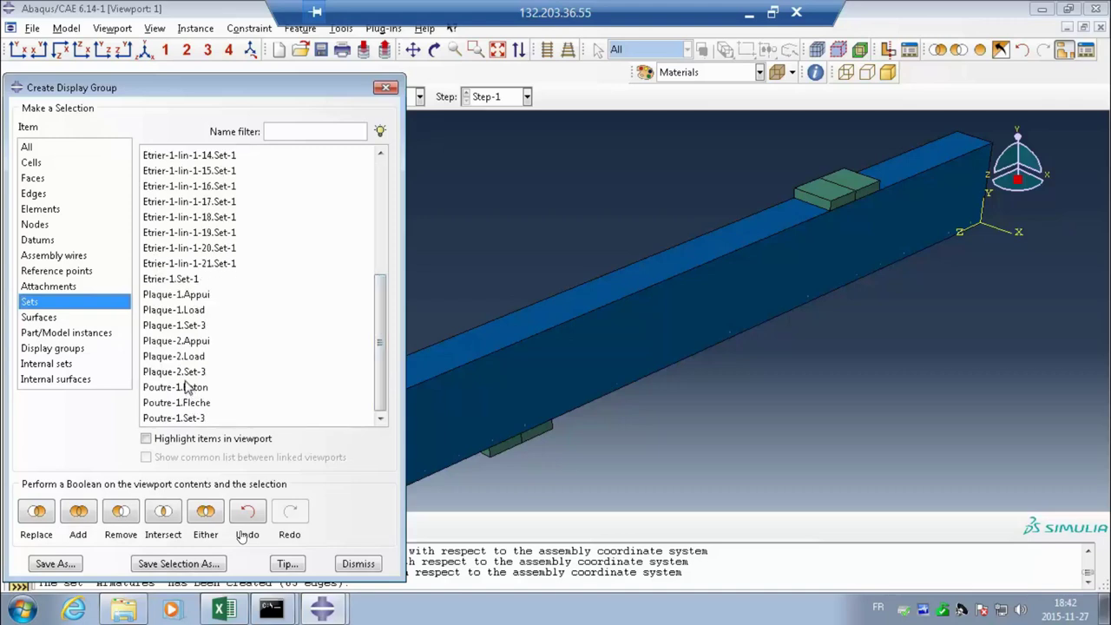
pyautogui.click(189, 388)
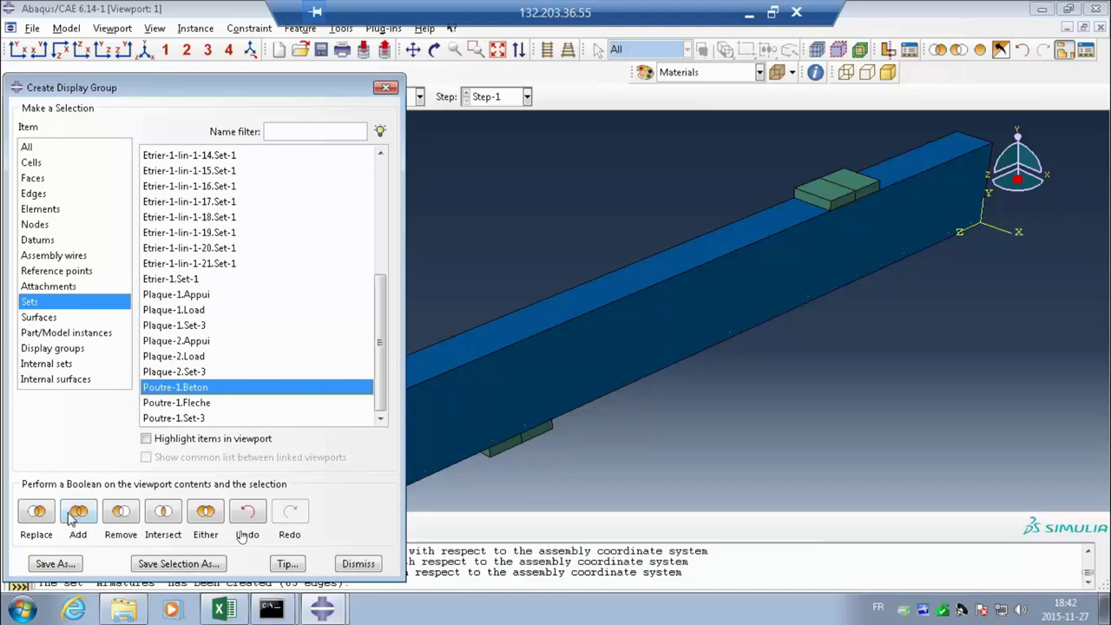
pyautogui.click(121, 511)
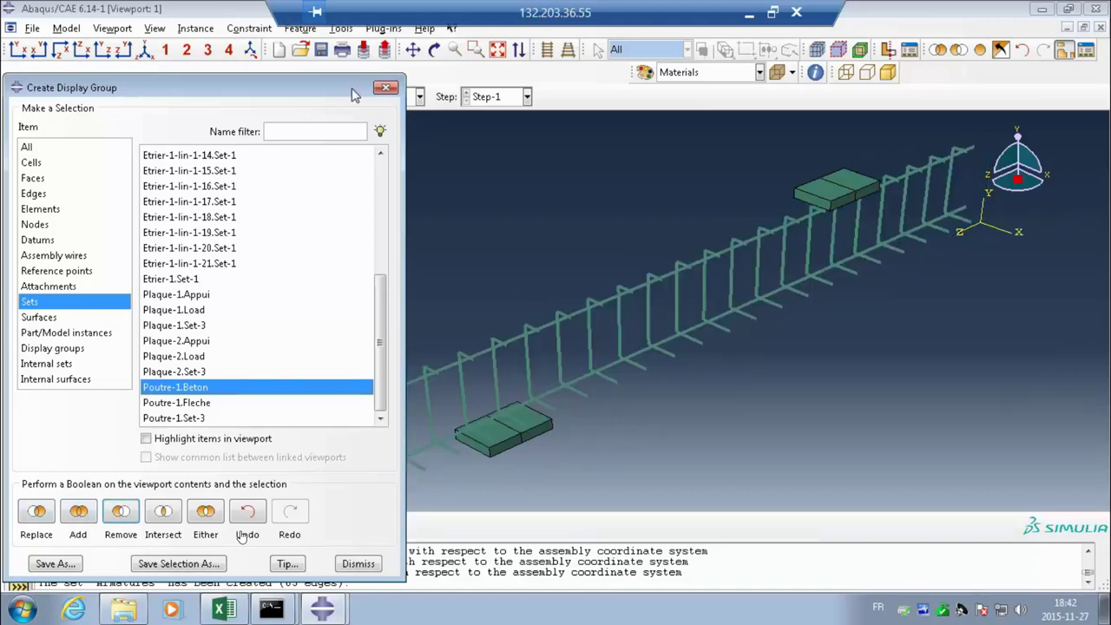
pyautogui.moveTo(333, 86); pyautogui.dragTo(169, 184)
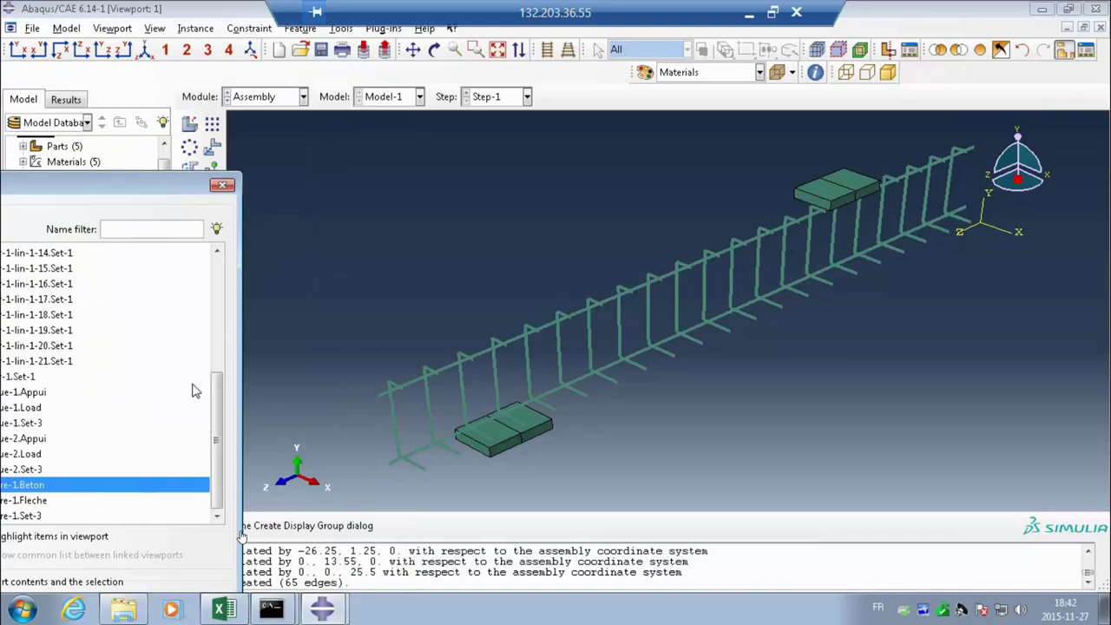
pyautogui.moveTo(121, 185); pyautogui.dragTo(394, 153)
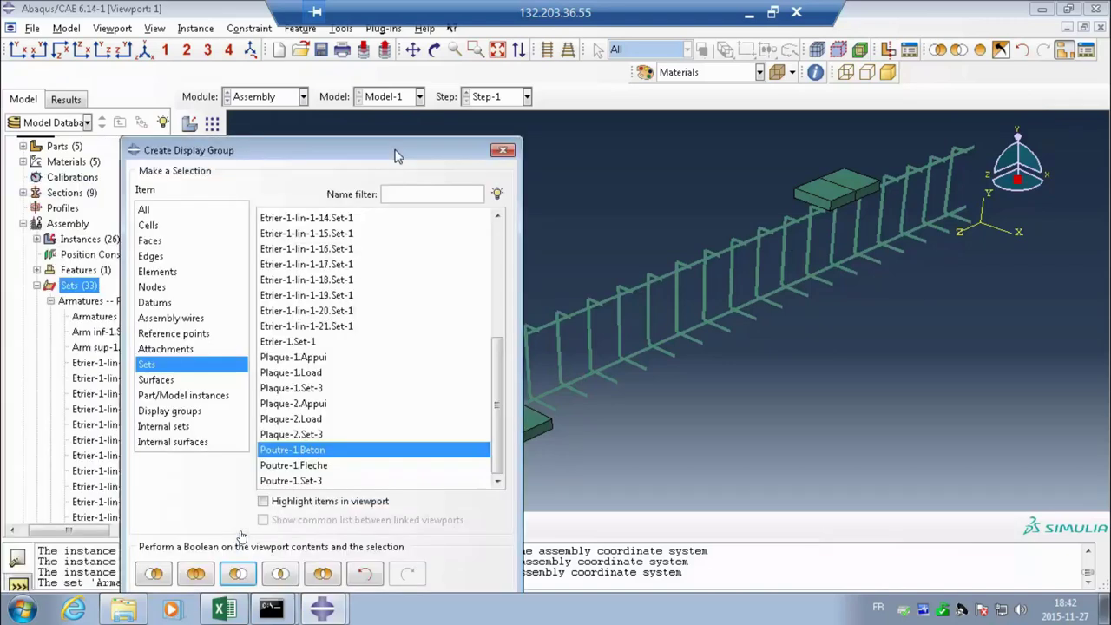
# Step: Add all items back to the display and reset the color coding to Assembly defaults
pyautogui.click(191, 209)
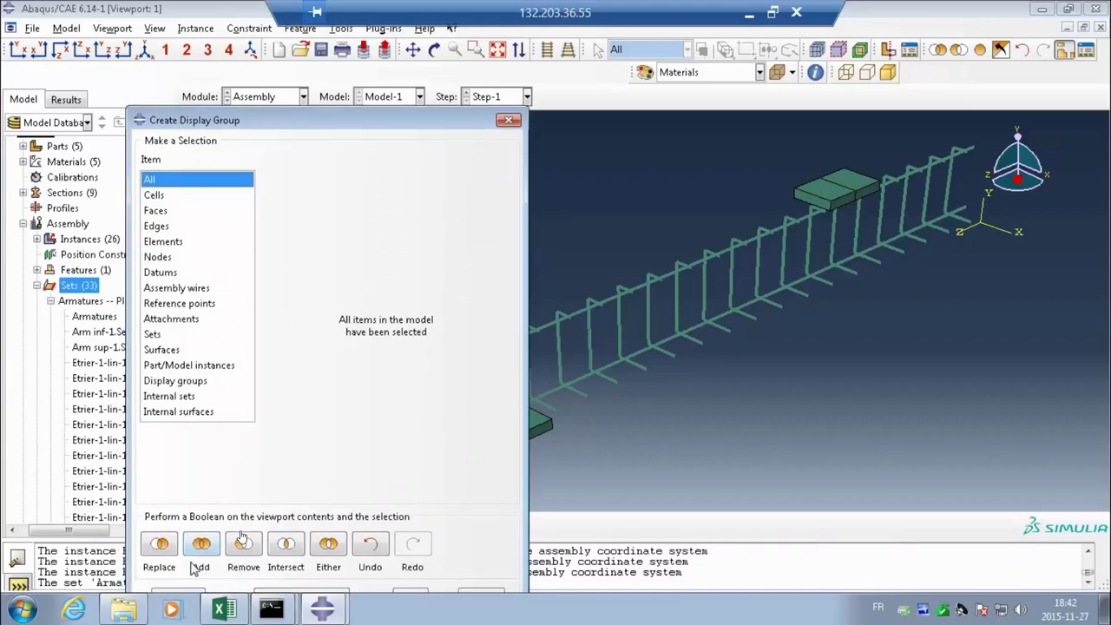
pyautogui.click(200, 544)
pyautogui.click(508, 119)
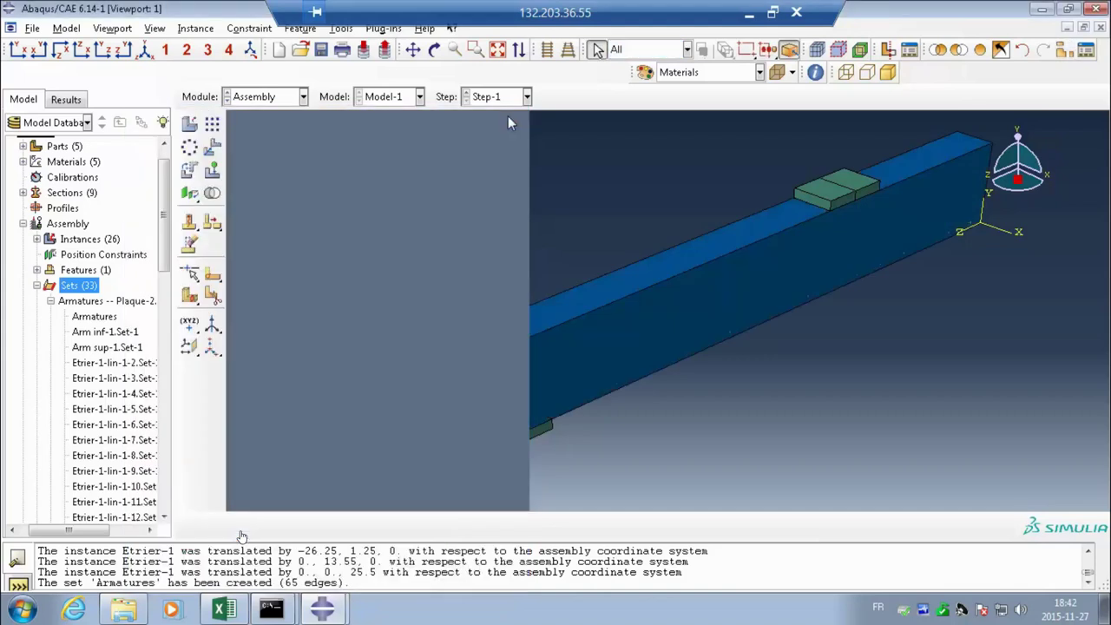
pyautogui.click(759, 73)
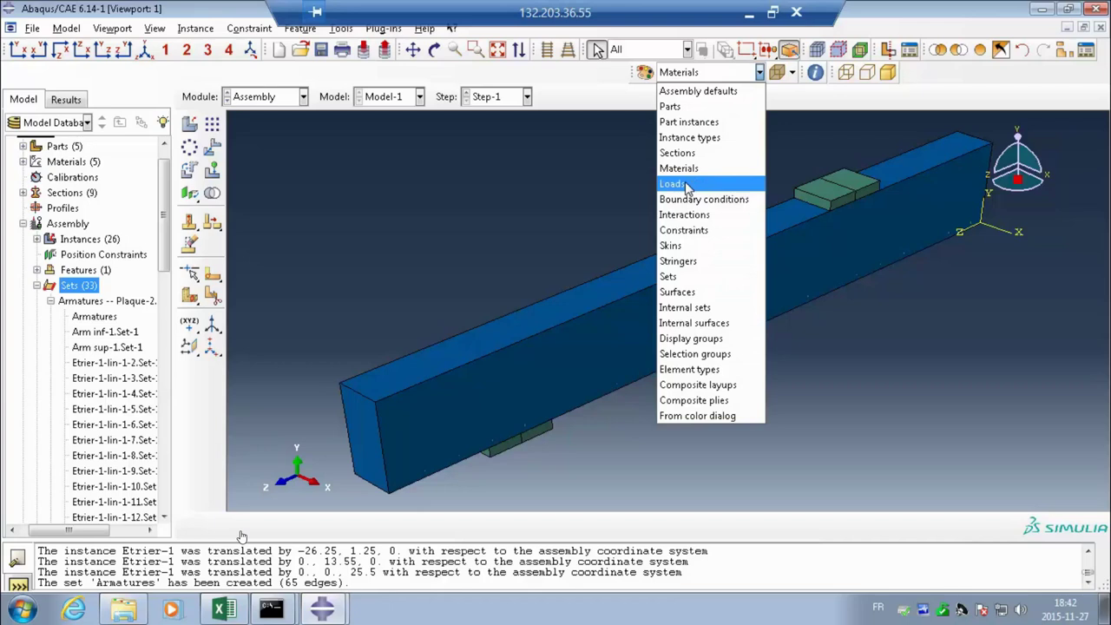
pyautogui.click(694, 91)
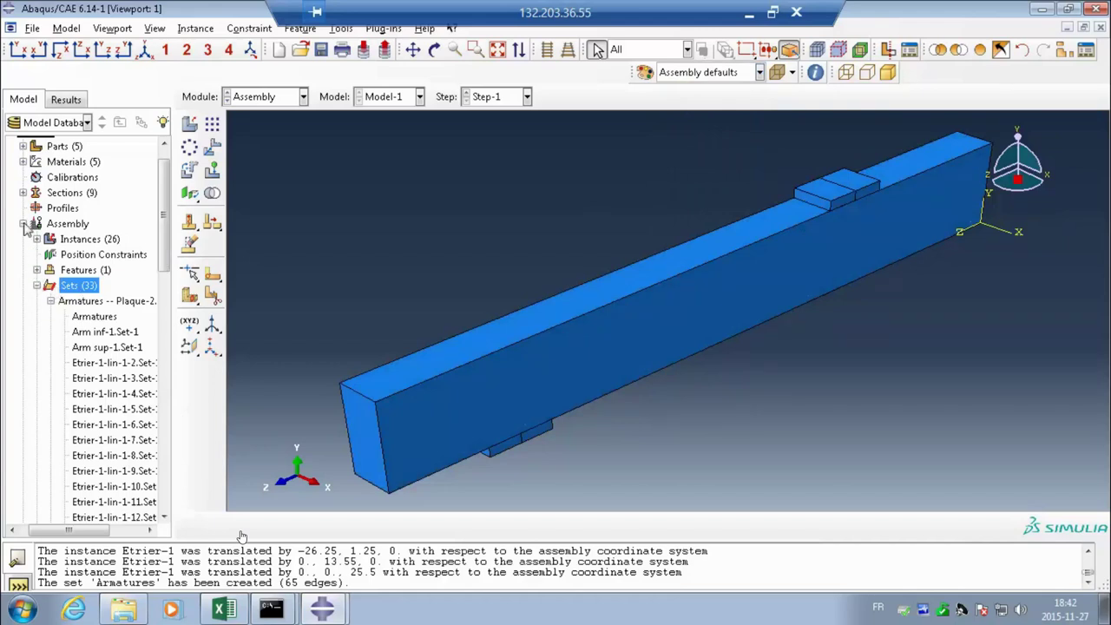
# Step: Highlight the Armatures set in the assembly to check which reinforcement edges it contains
pyautogui.doubleClick(52, 314)
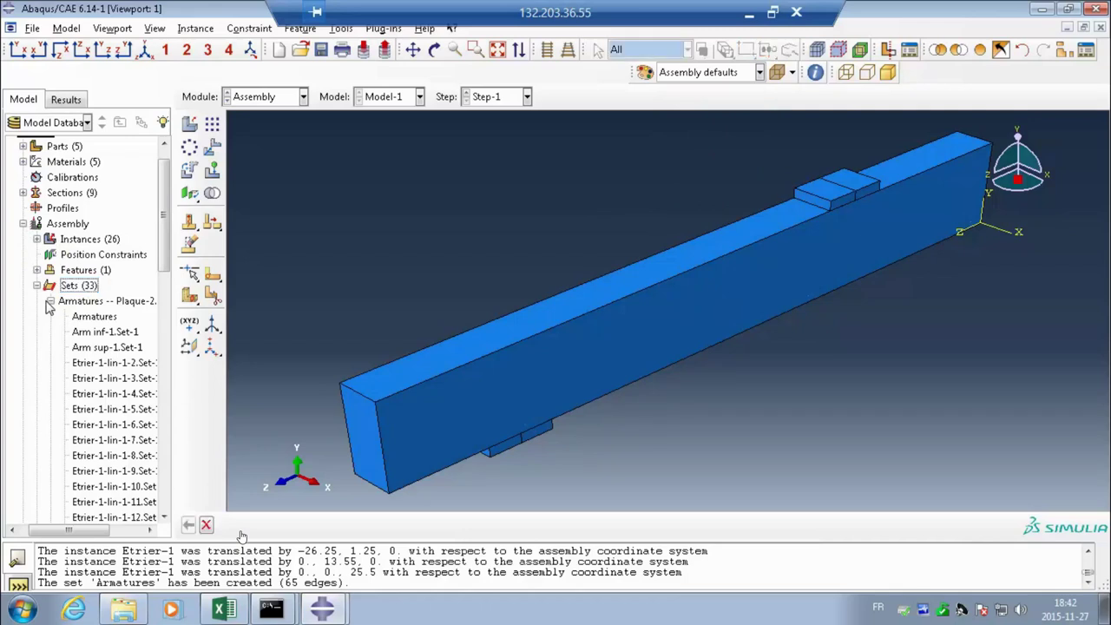
pyautogui.click(94, 318)
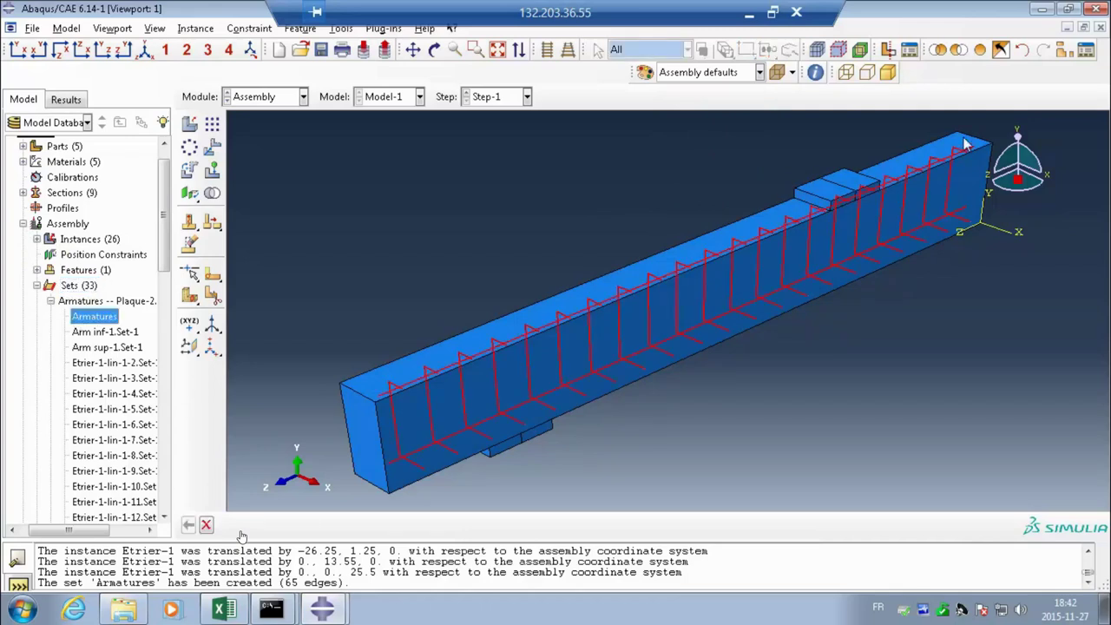
pyautogui.click(36, 285)
pyautogui.click(24, 224)
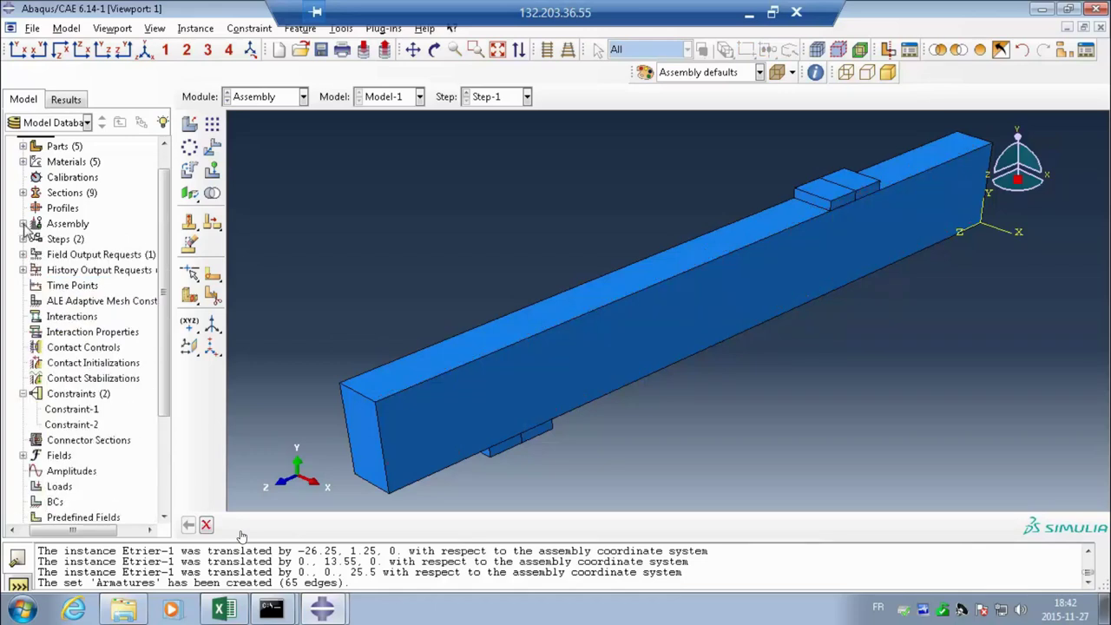
# Step: Start an Embedded region constraint with the Armatures set as the embedded region
pyautogui.click(74, 397)
pyautogui.doubleClick(74, 397)
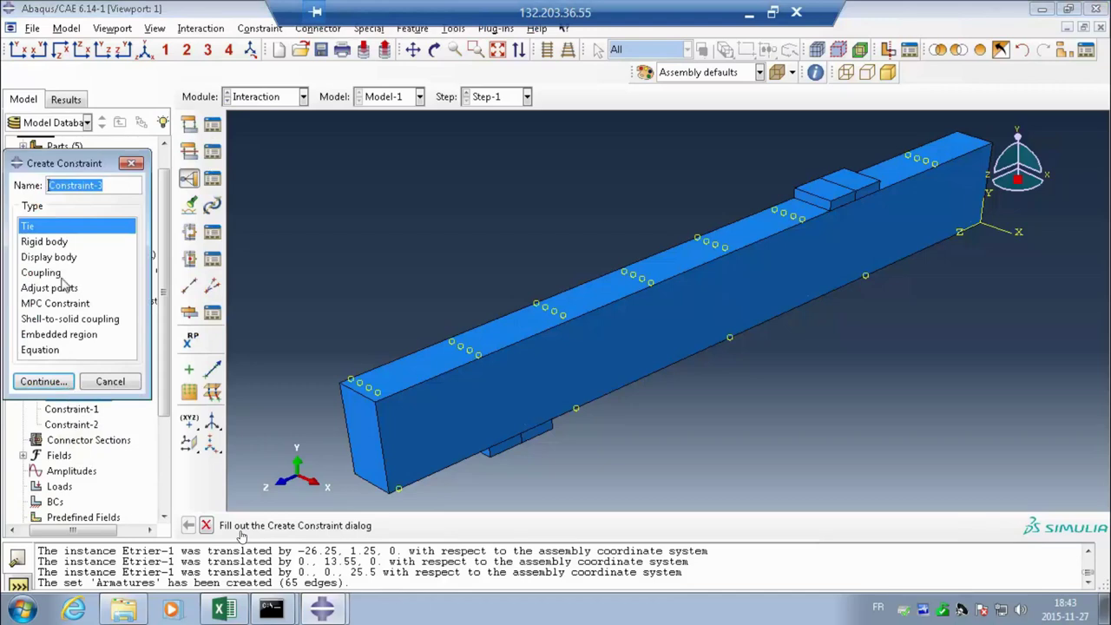
pyautogui.click(50, 336)
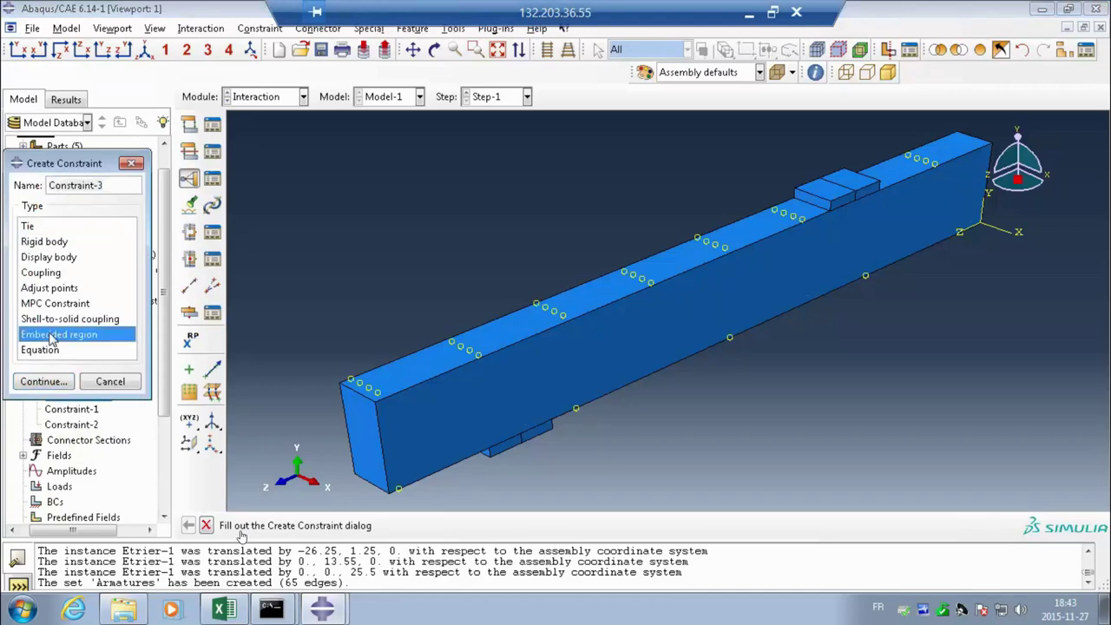
pyautogui.click(42, 385)
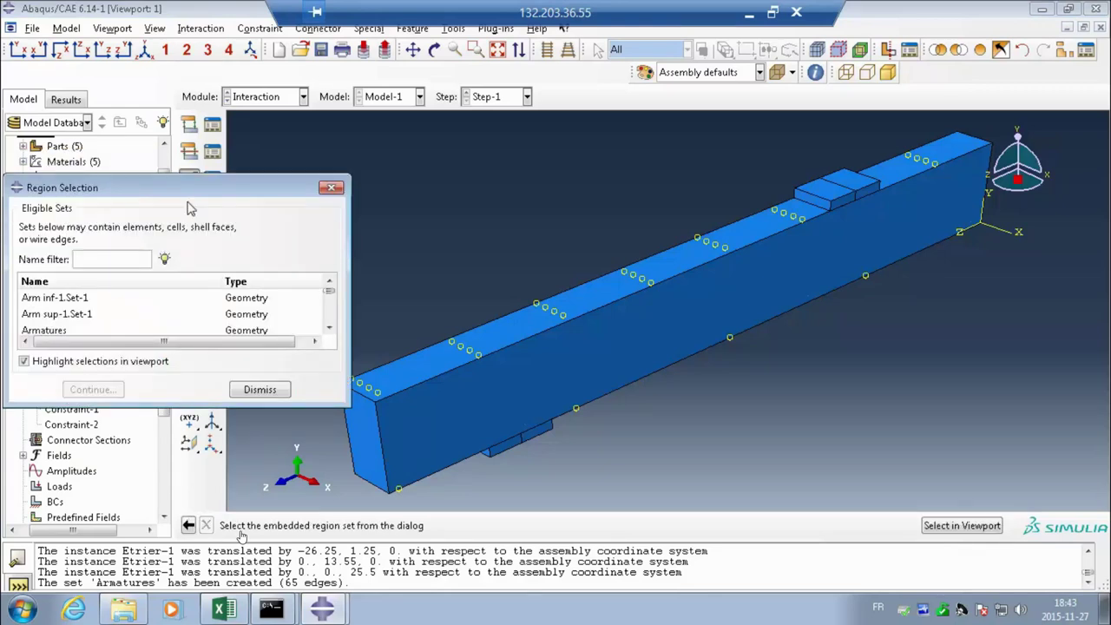
pyautogui.moveTo(182, 198); pyautogui.dragTo(296, 166)
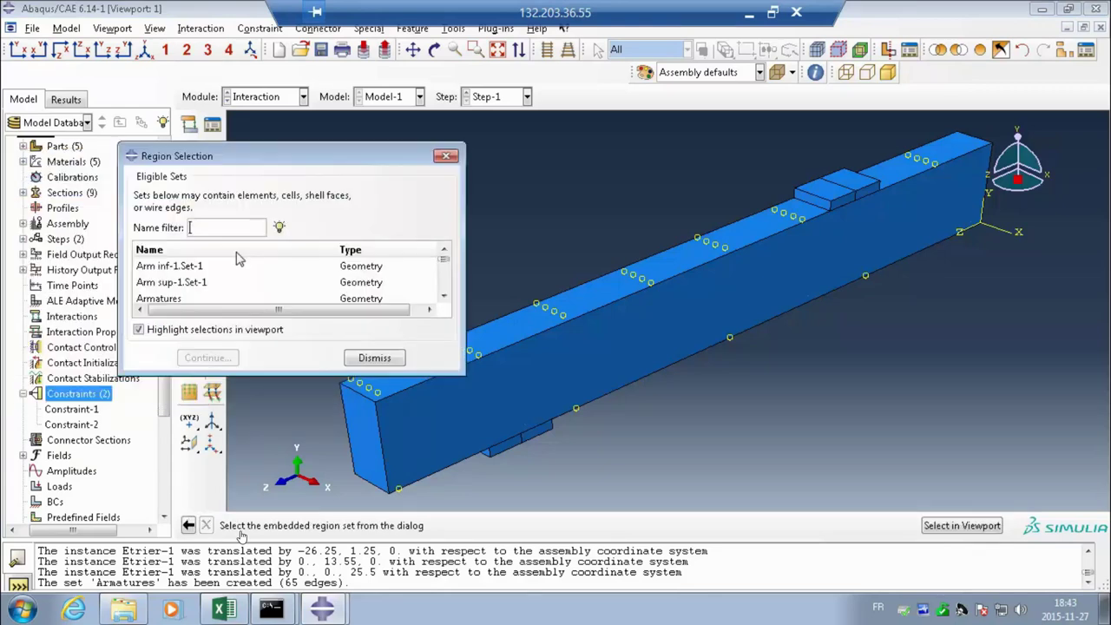
pyautogui.click(238, 302)
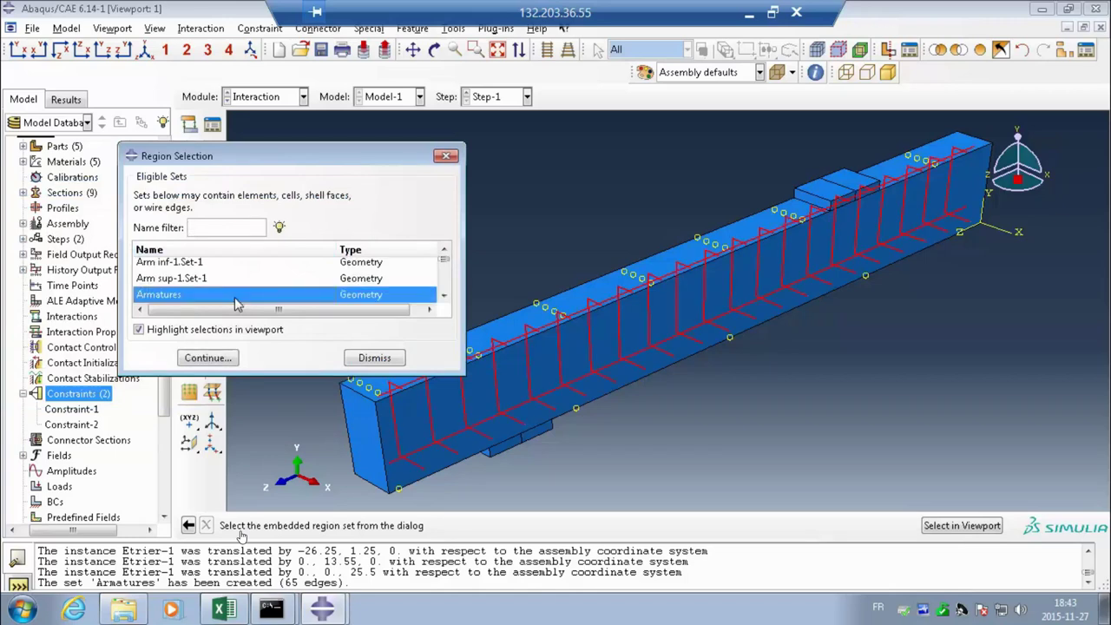
pyautogui.click(208, 357)
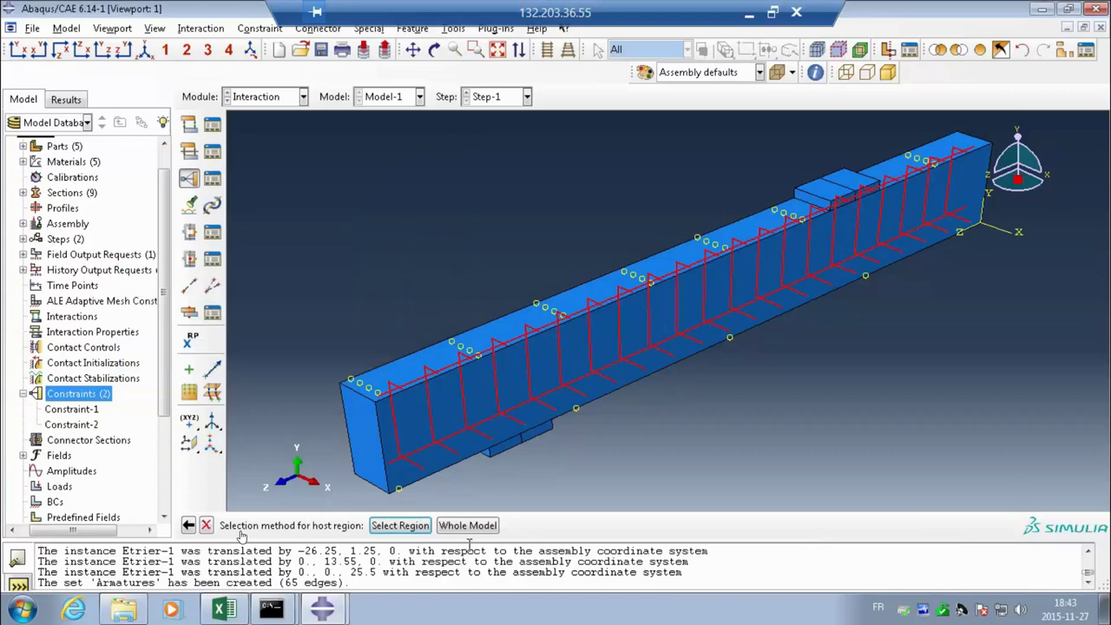
# Step: Assign the Poutre-1.Beton set as the host region and create the constraint with the default tolerances
pyautogui.click(412, 531)
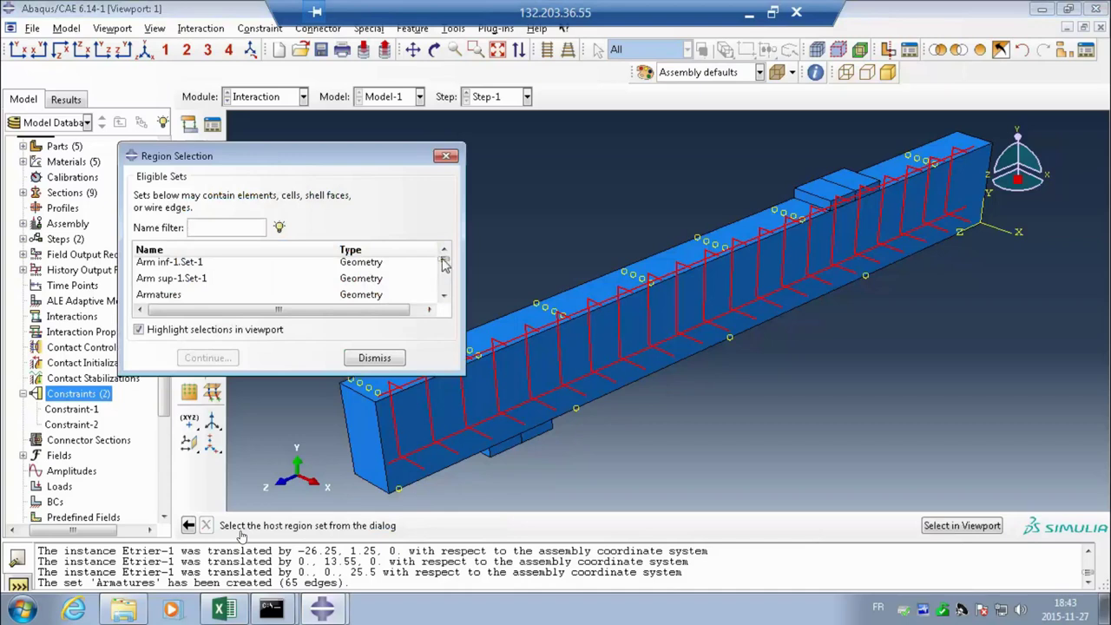
pyautogui.moveTo(444, 262); pyautogui.dragTo(444, 286)
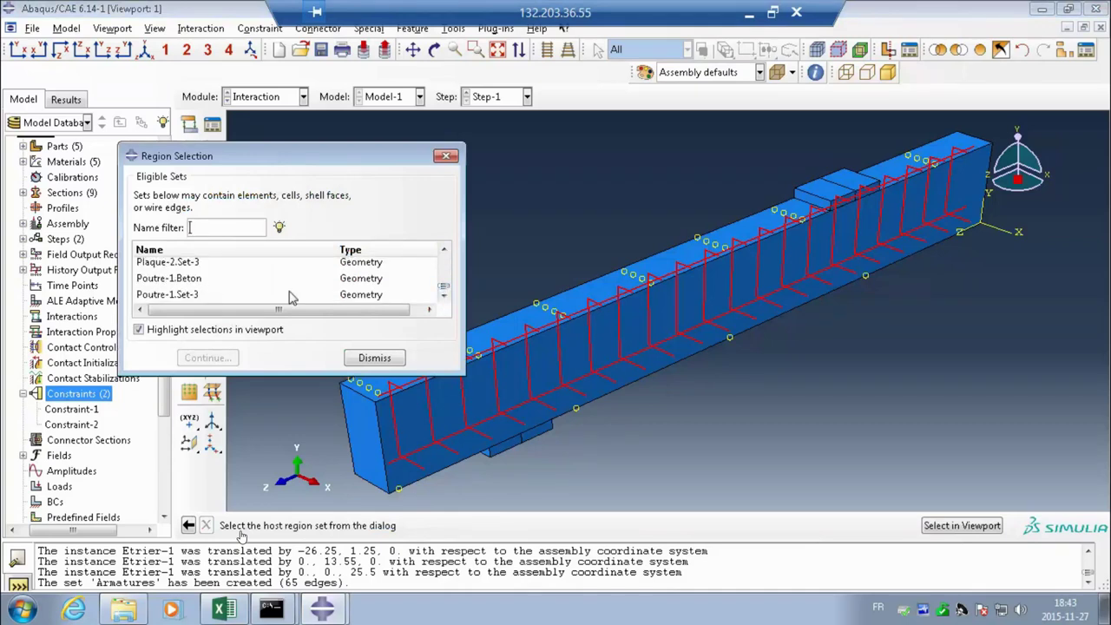
pyautogui.click(192, 283)
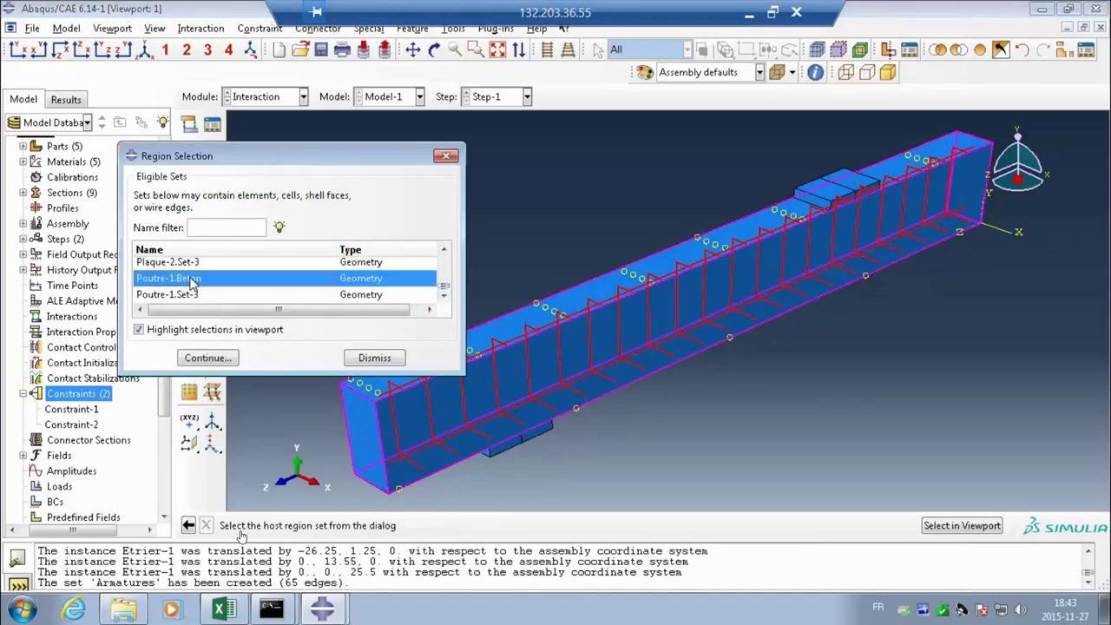
pyautogui.click(208, 359)
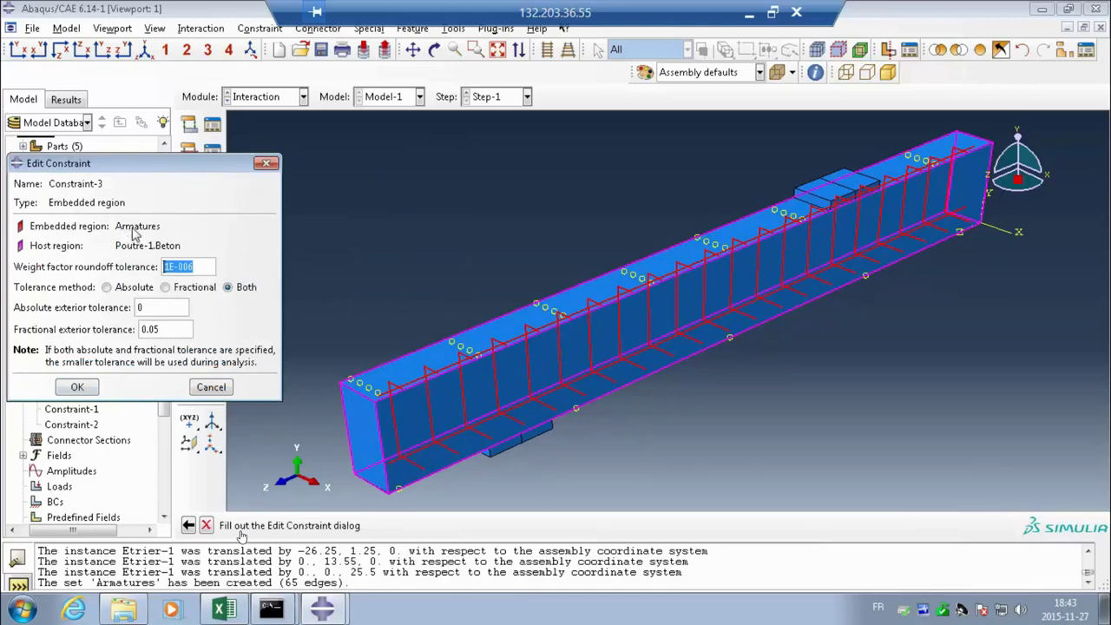
pyautogui.click(77, 387)
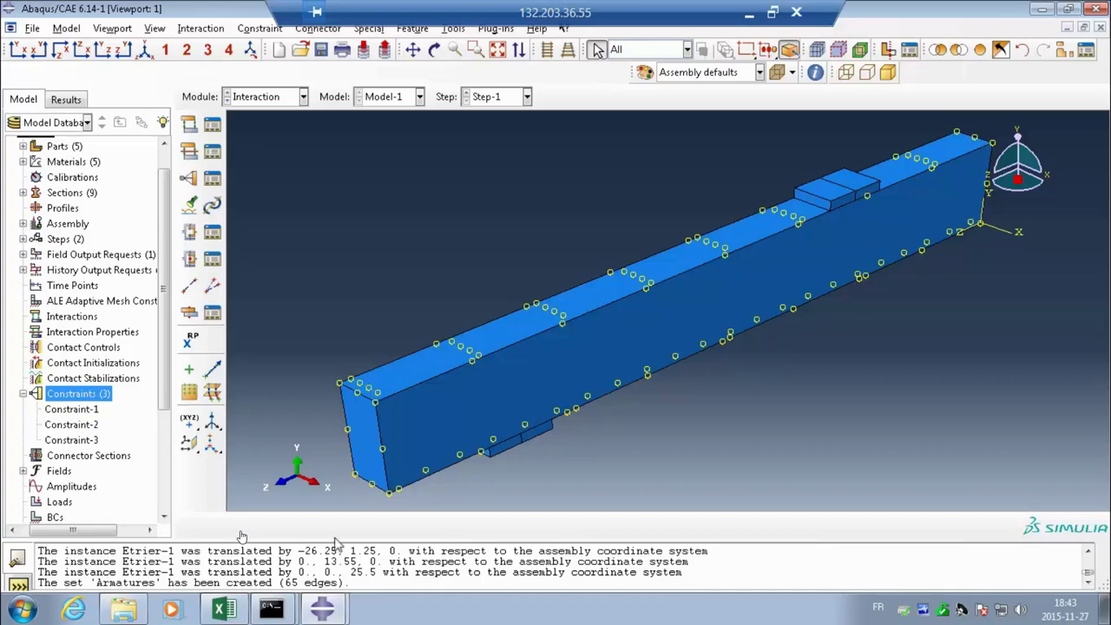
pyautogui.click(23, 394)
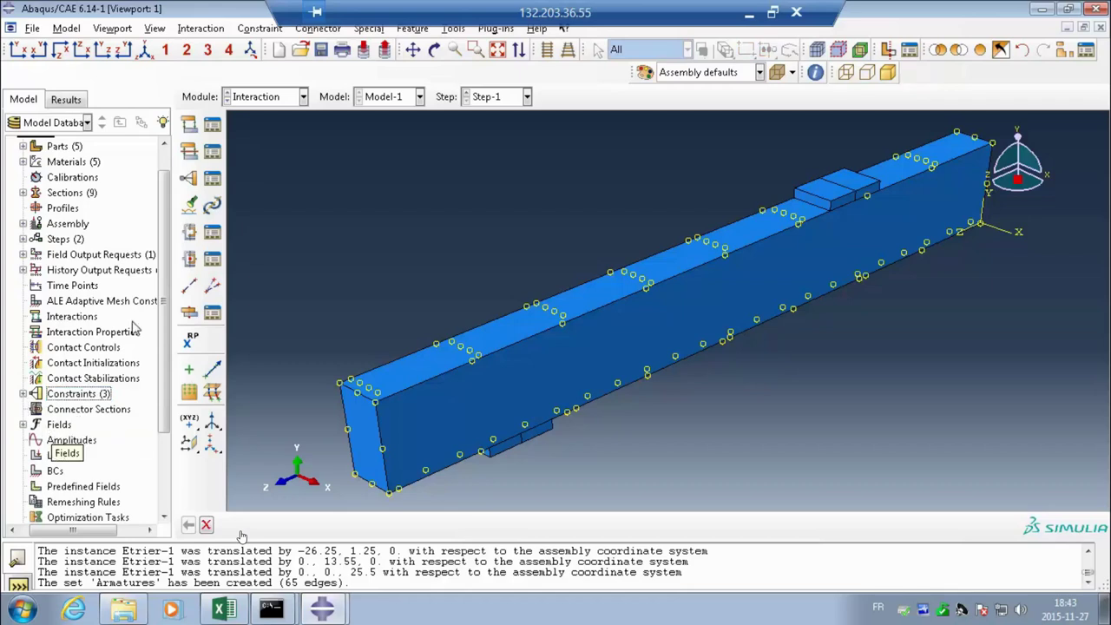
# Step: Switch to the Load module and start a mechanical Pressure load in Step-1
pyautogui.click(259, 98)
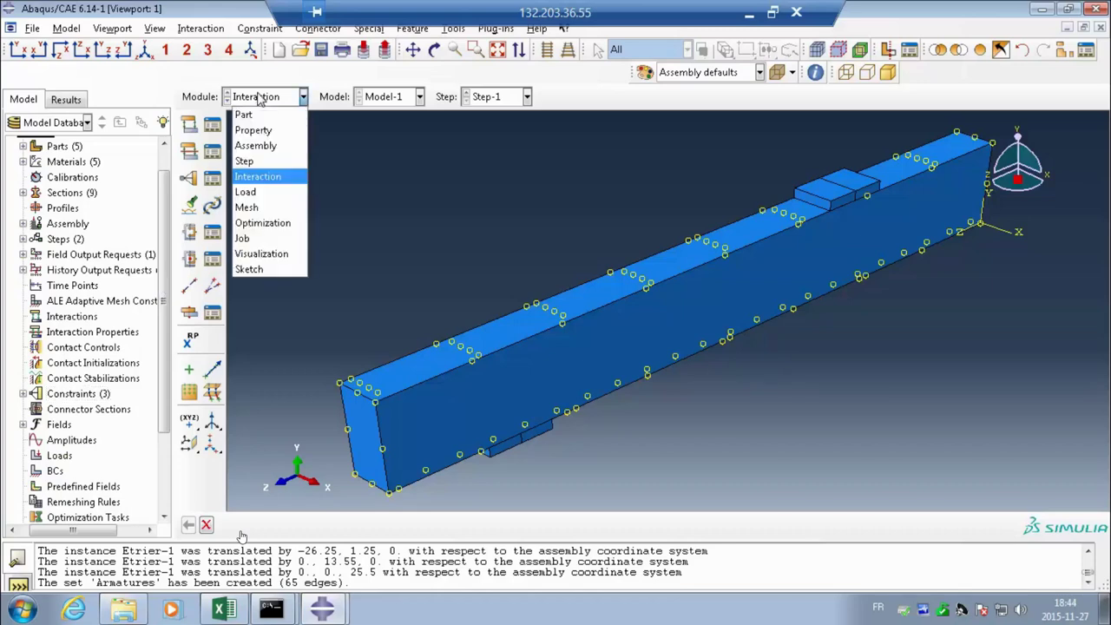
pyautogui.click(247, 192)
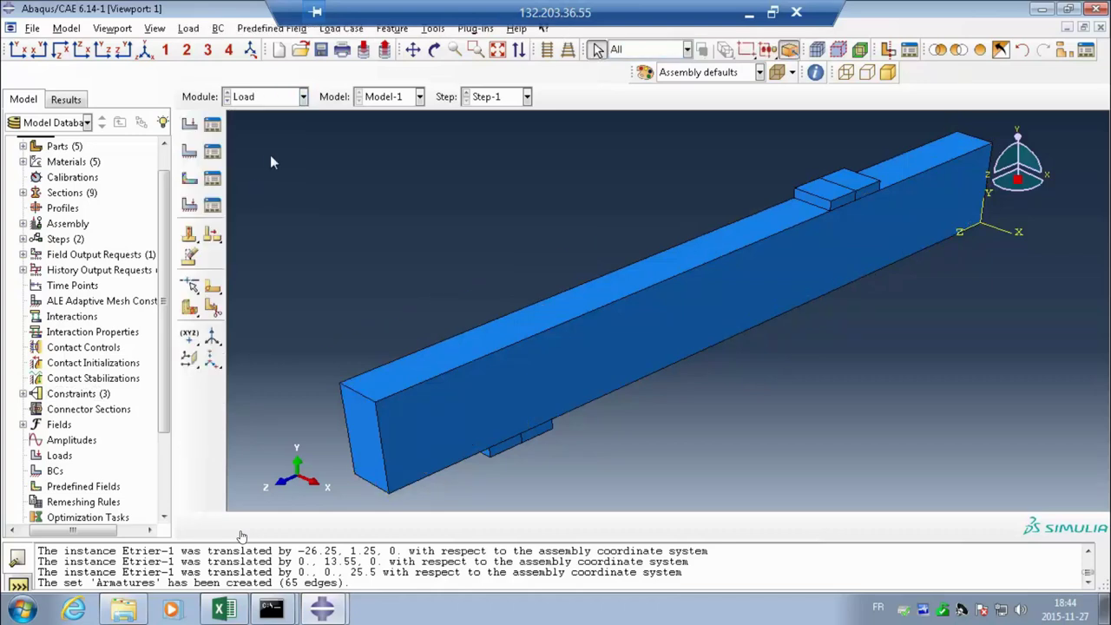
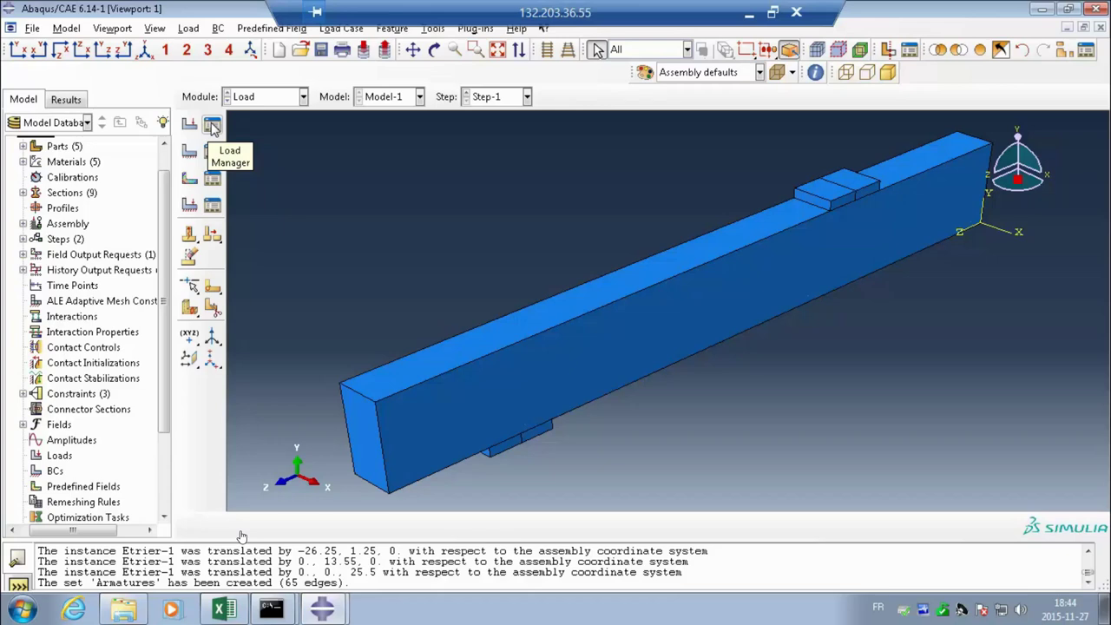
pyautogui.click(213, 127)
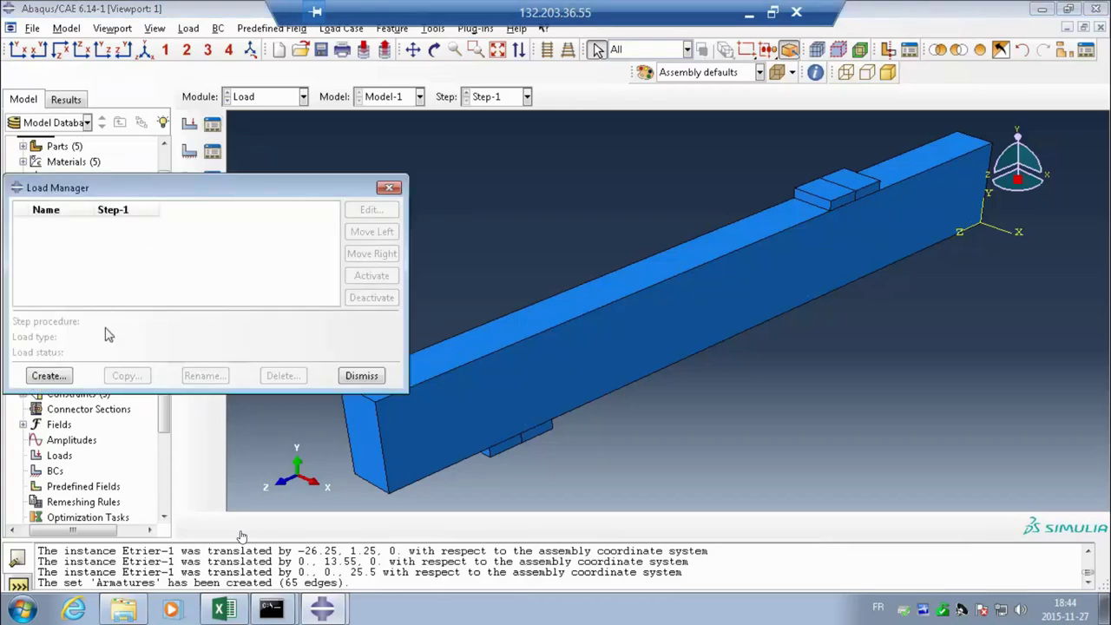
pyautogui.click(387, 186)
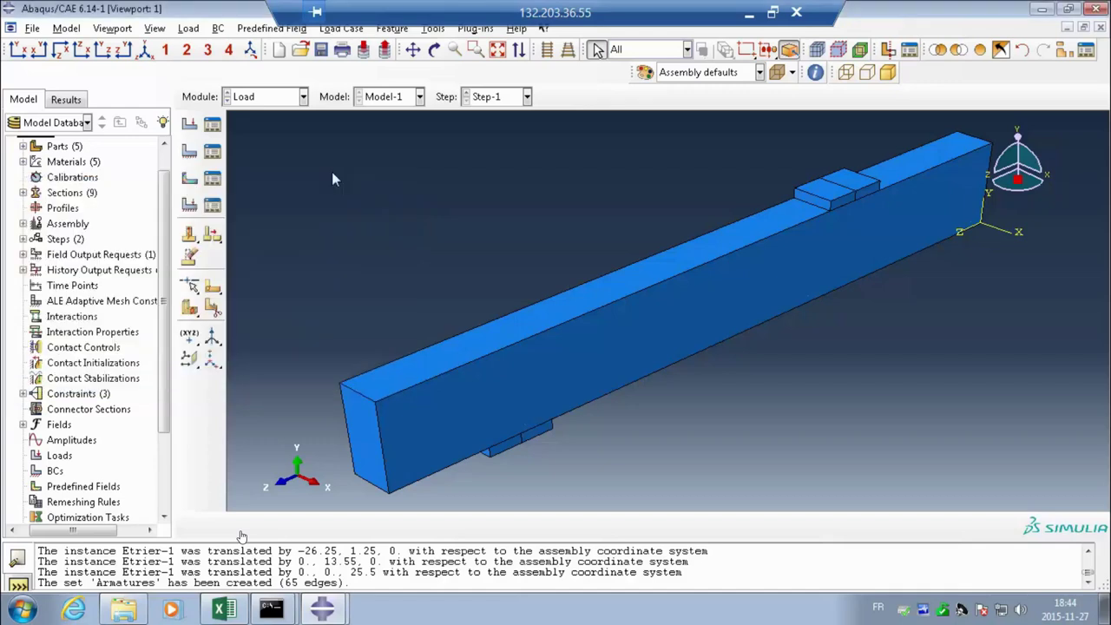
pyautogui.click(212, 126)
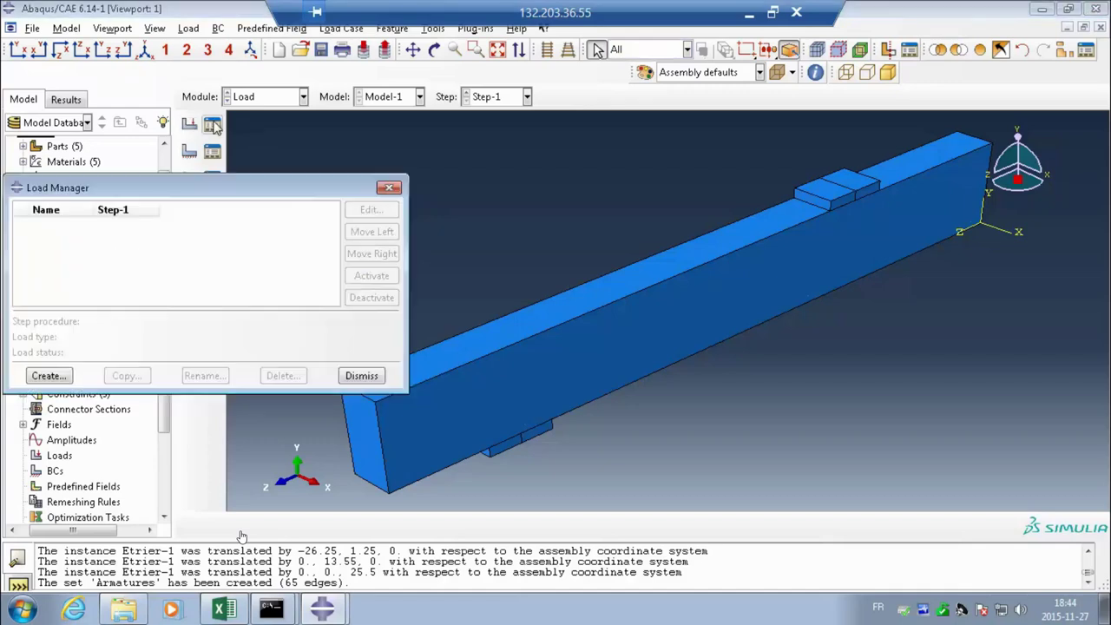
pyautogui.moveTo(160, 196); pyautogui.dragTo(187, 96)
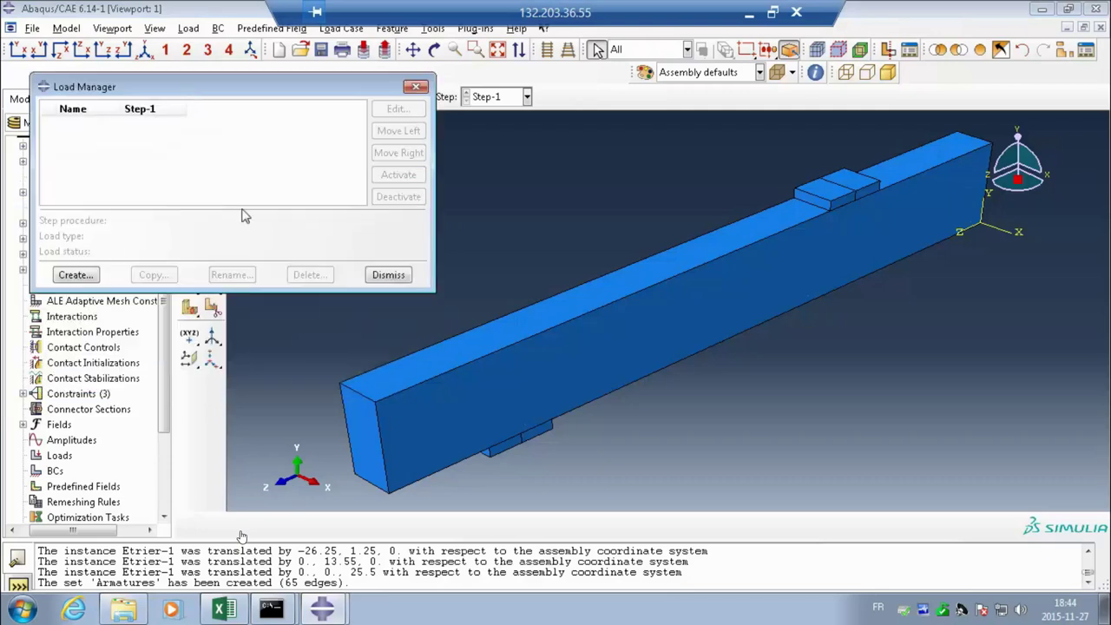
pyautogui.click(74, 275)
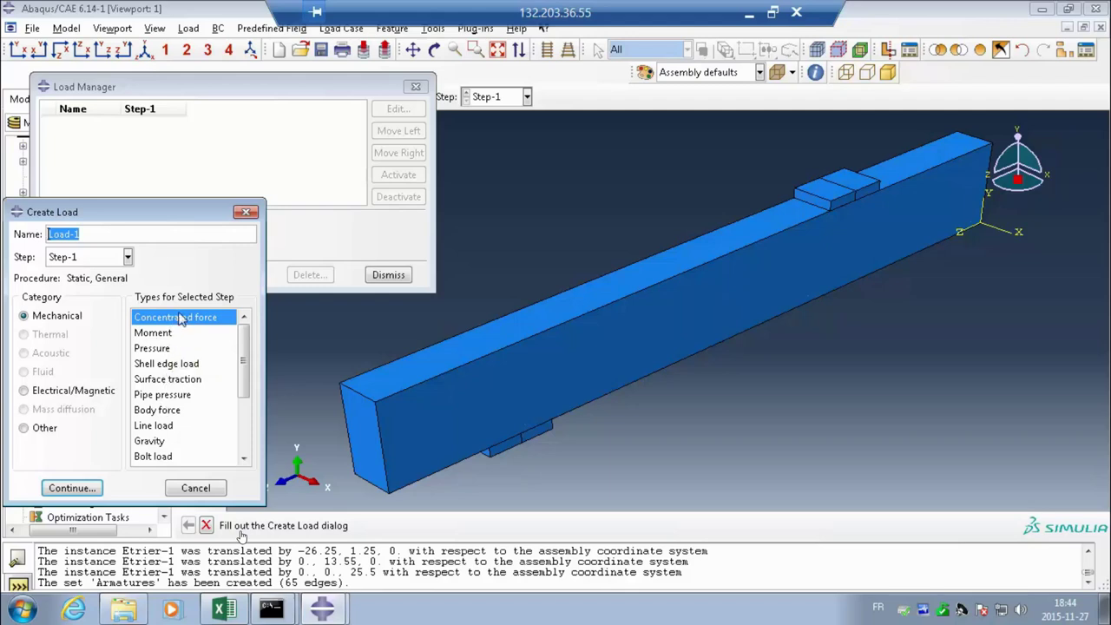
pyautogui.click(159, 351)
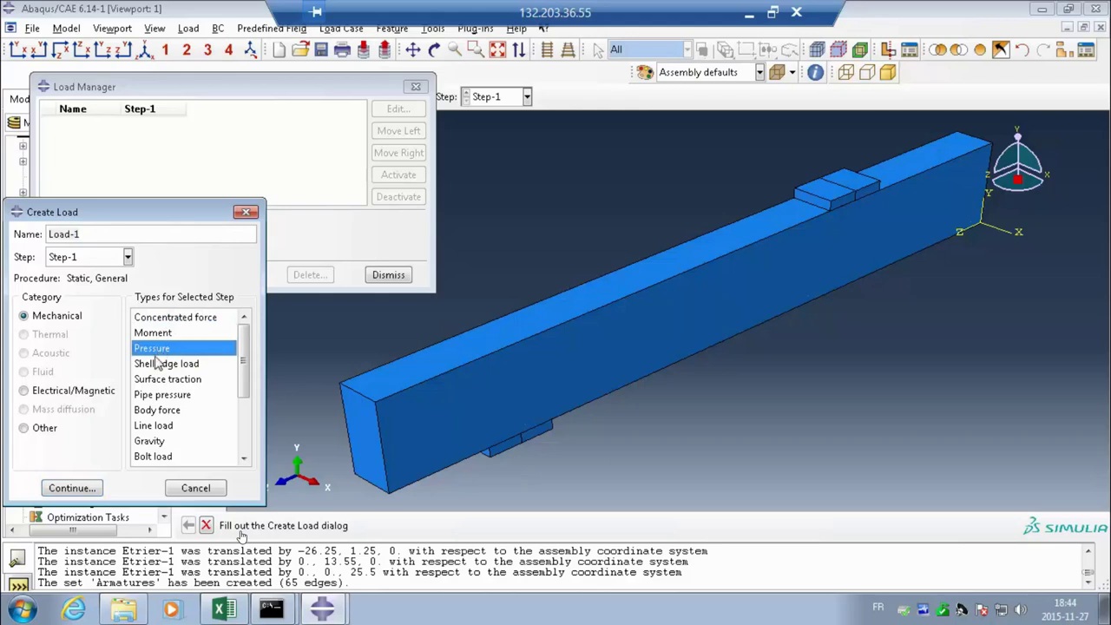
pyautogui.click(78, 487)
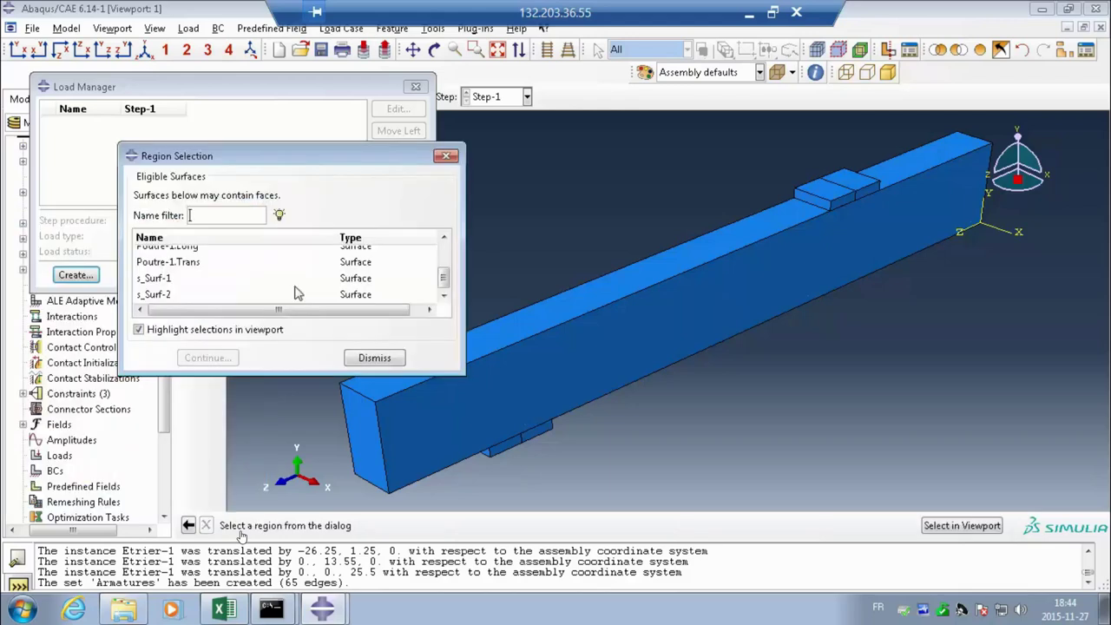
# Step: Apply the pressure to the Plaque-2.Sup surface with a magnitude of 15
pyautogui.click(162, 279)
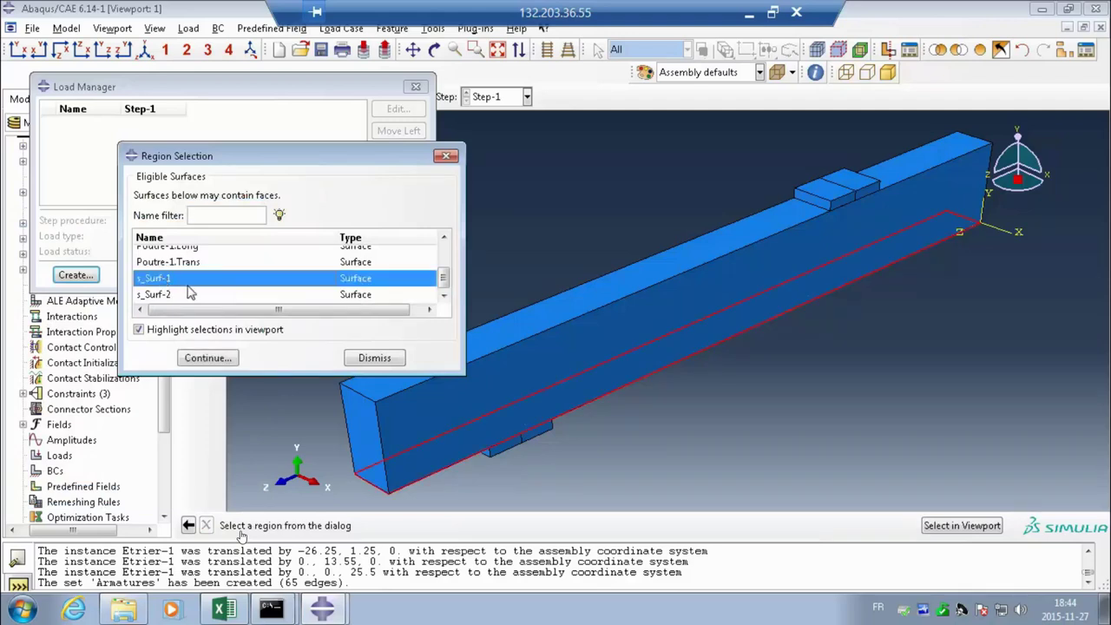
pyautogui.scroll(5, 191, 294)
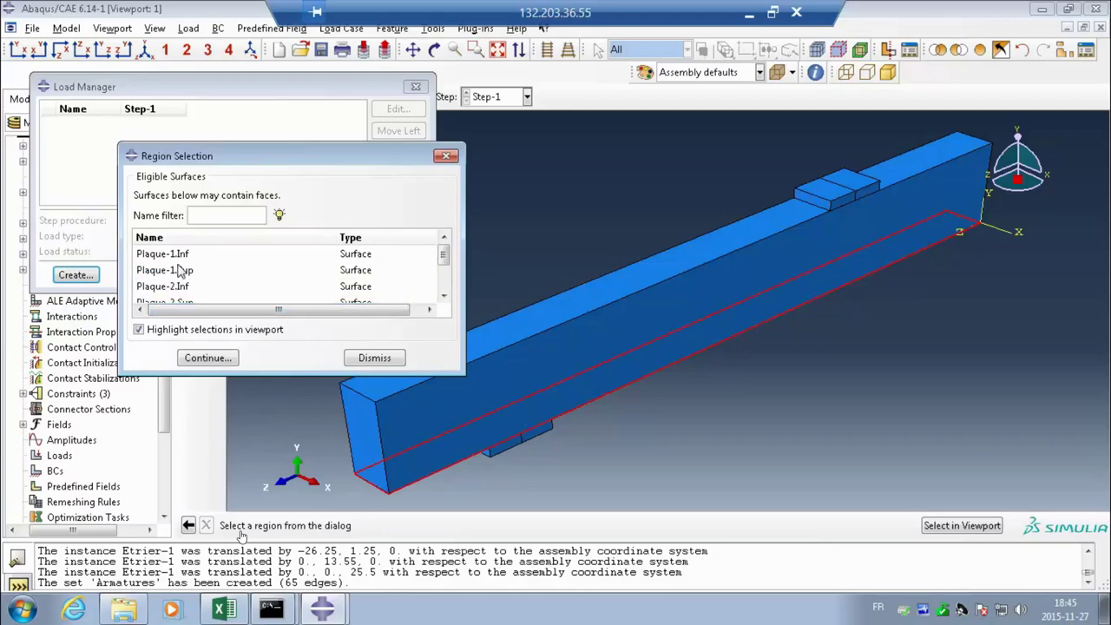
pyautogui.click(177, 254)
pyautogui.click(179, 270)
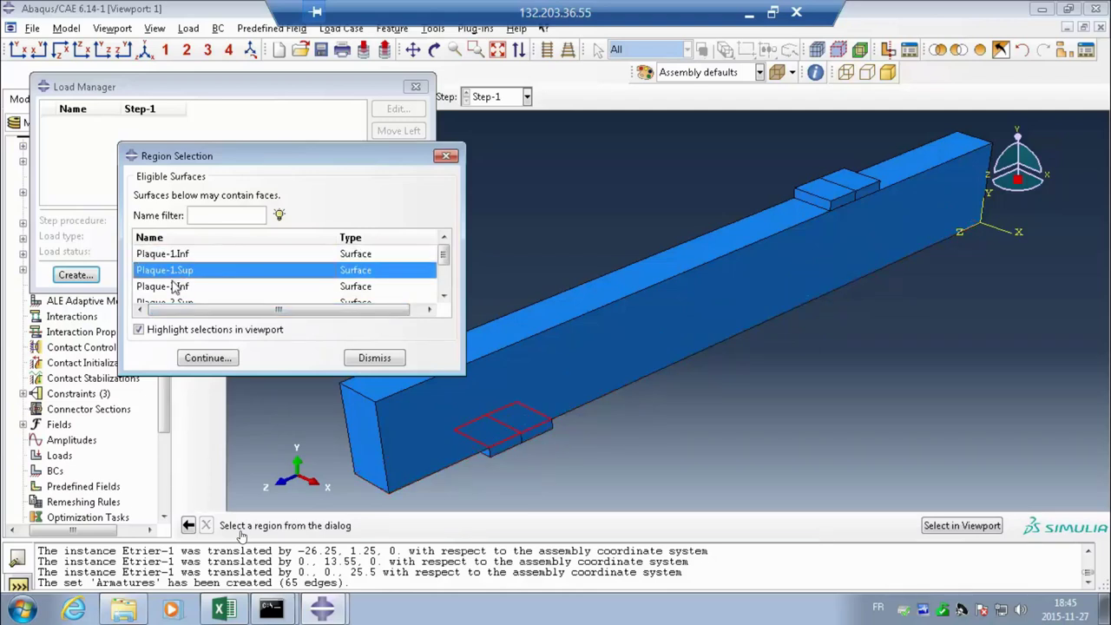
pyautogui.click(174, 301)
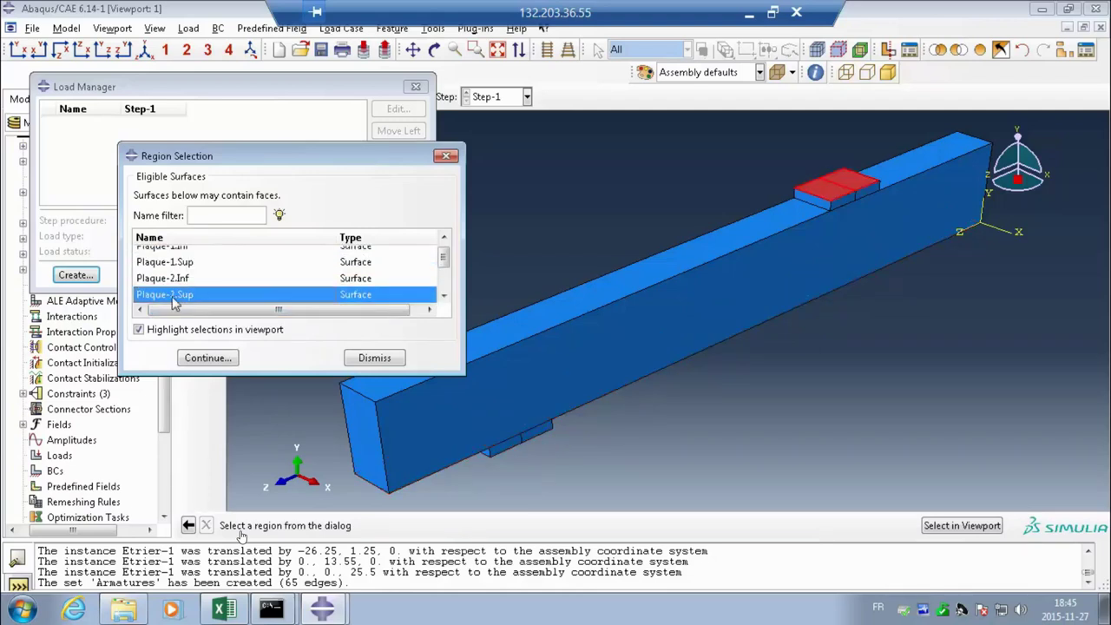
pyautogui.click(211, 358)
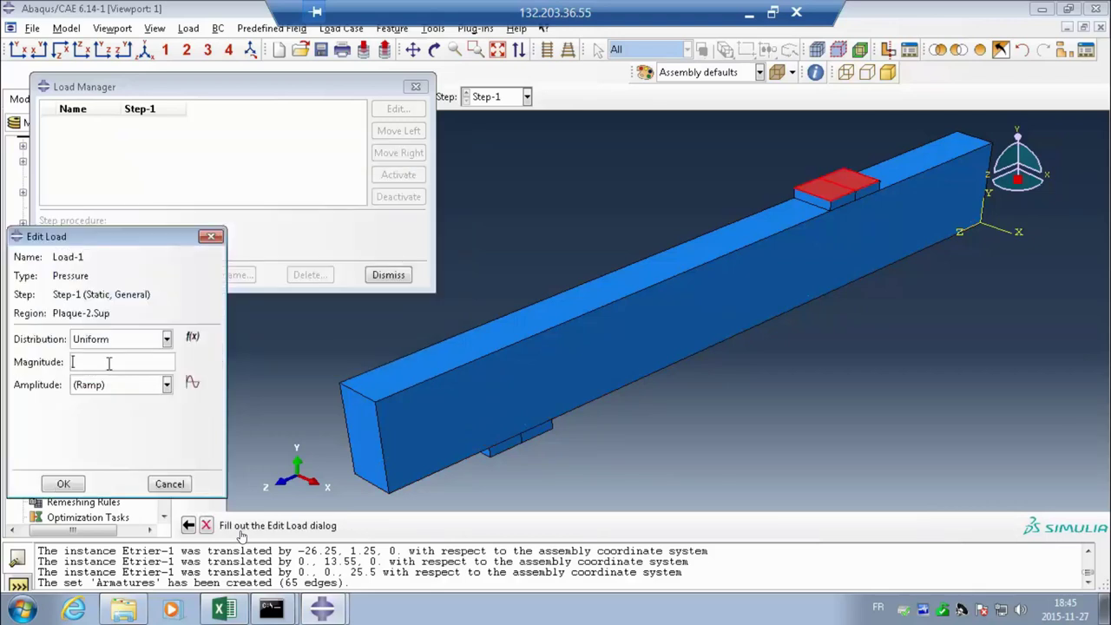
pyautogui.write('15')
# Step: Start a Smooth step amplitude for the pressure load
pyautogui.click(193, 383)
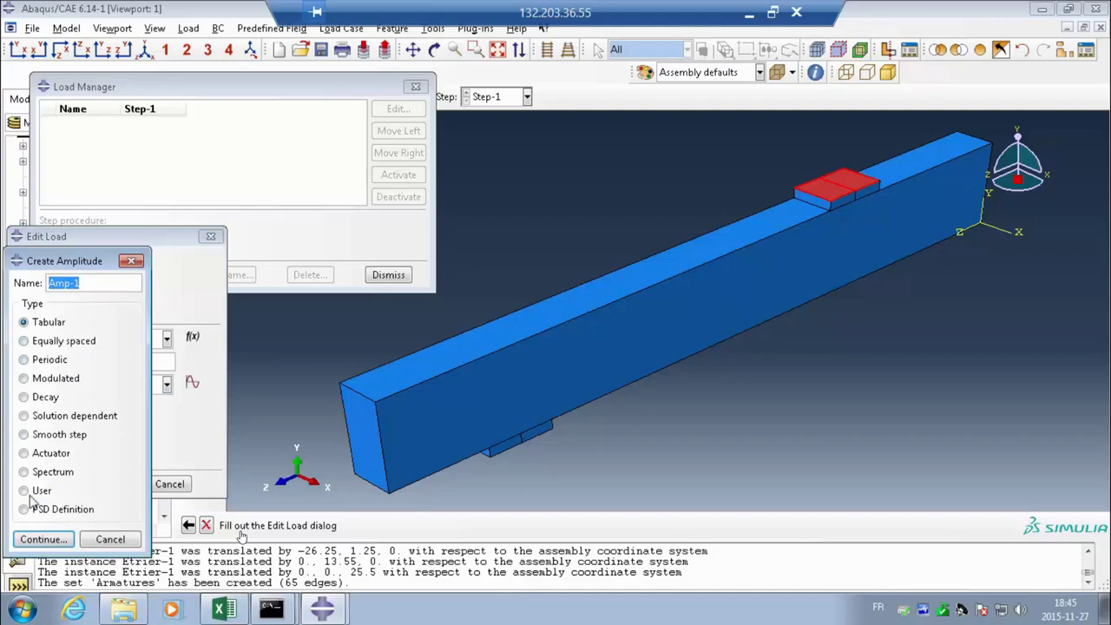
pyautogui.click(50, 435)
pyautogui.click(43, 538)
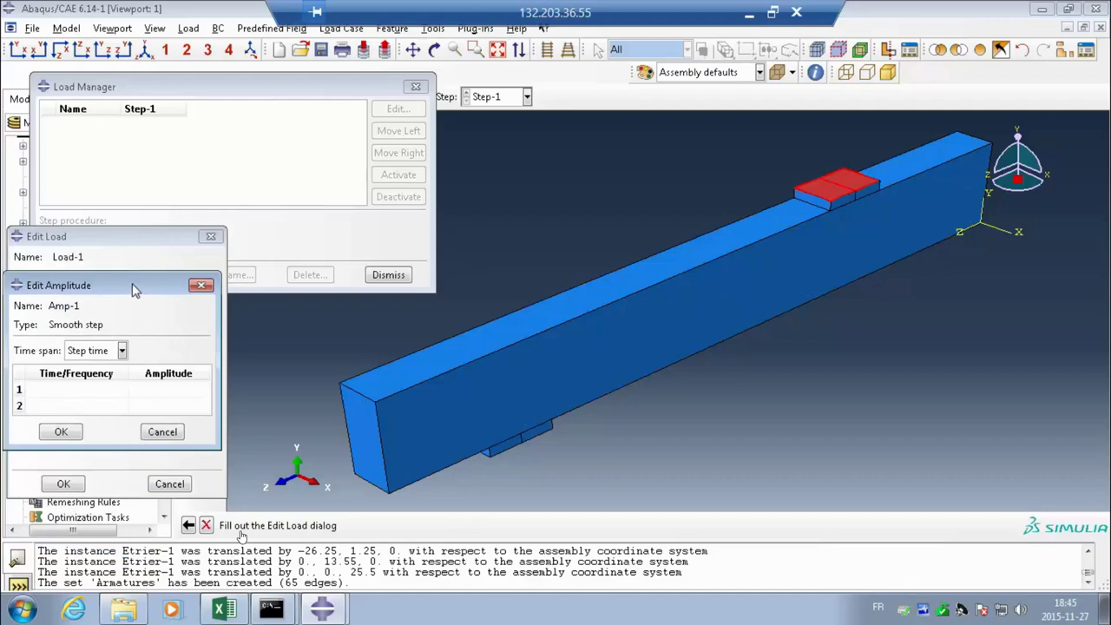
# Step: Define the smooth step amplitude from 0 at time 0 to 1 at time 1
pyautogui.moveTo(136, 287); pyautogui.dragTo(436, 171)
pyautogui.click(380, 272)
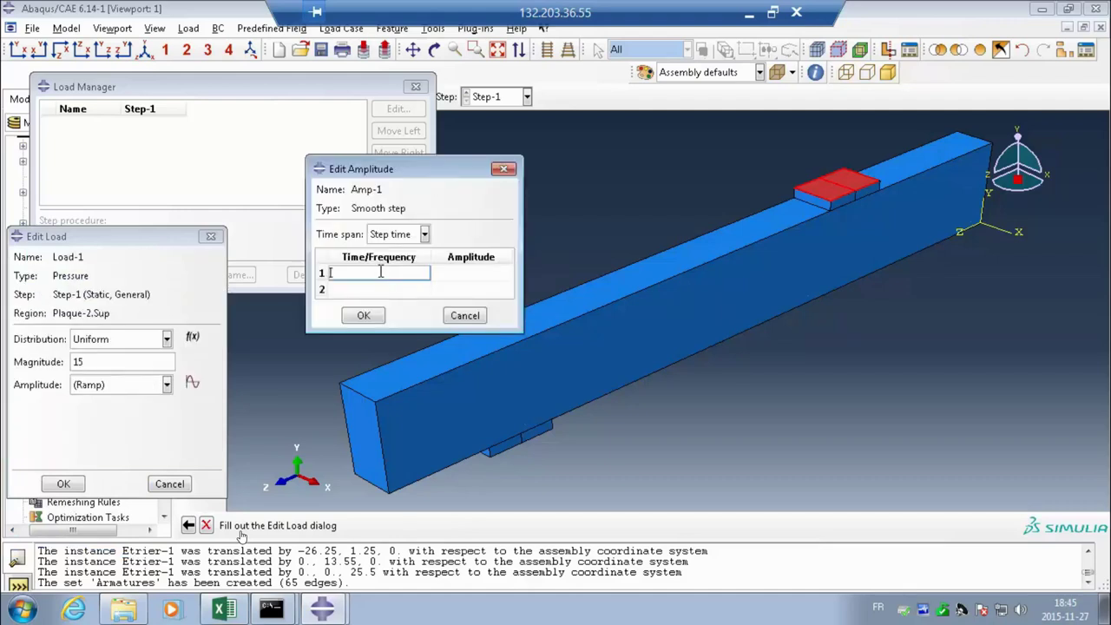
pyautogui.write('0')
pyautogui.click(375, 290)
pyautogui.write('1')
pyautogui.click(467, 275)
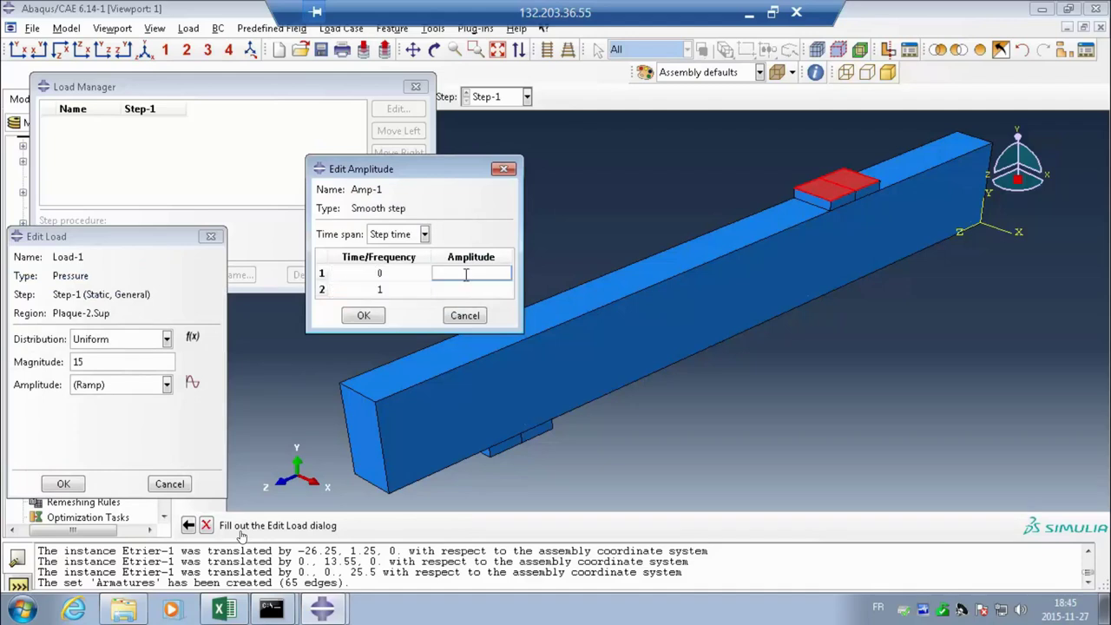
pyautogui.write('0')
pyautogui.click(462, 291)
pyautogui.write('1')
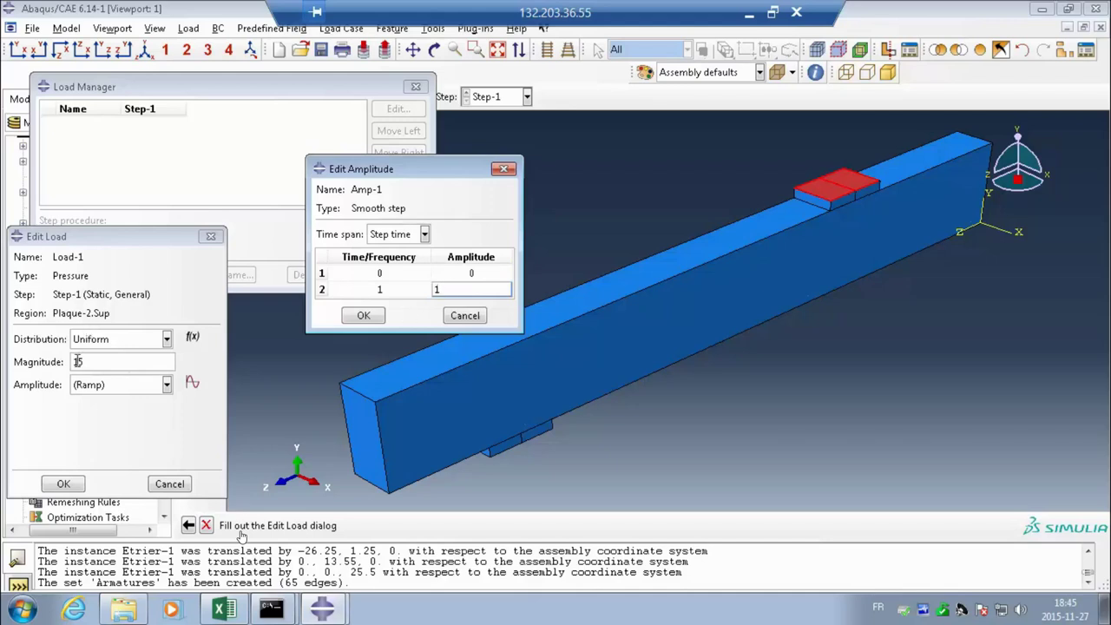
pyautogui.click(438, 289)
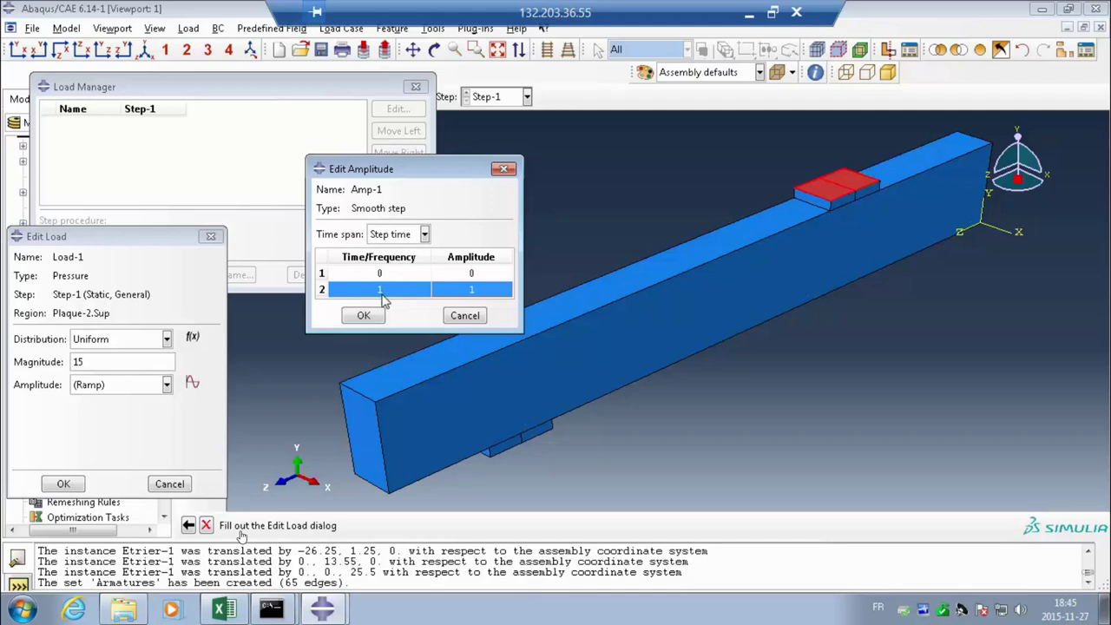
pyautogui.click(363, 314)
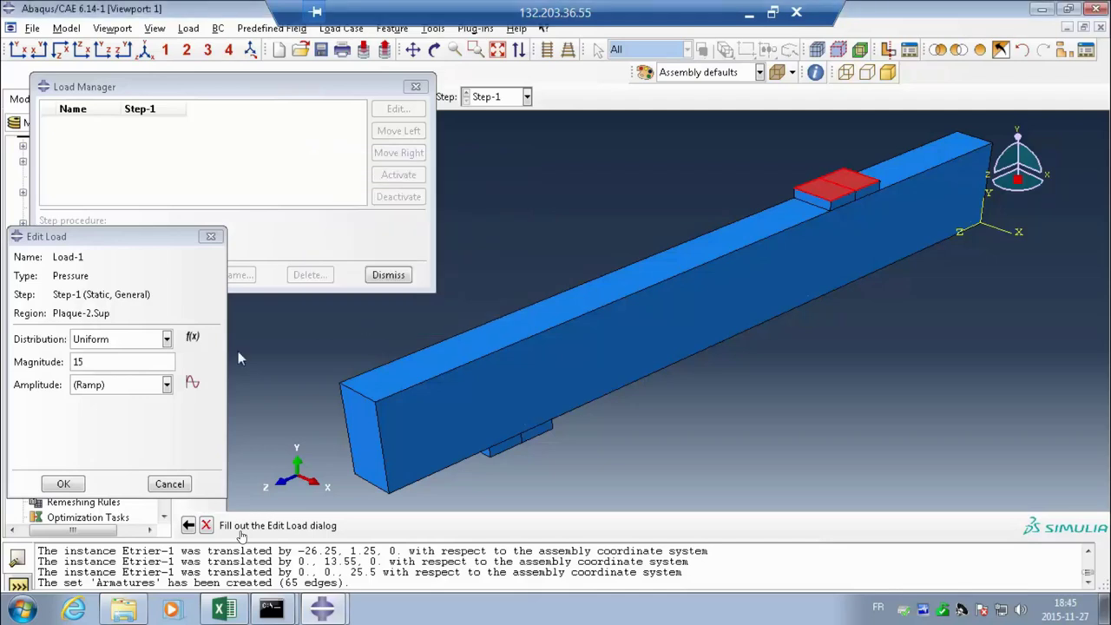
# Step: Assign the Amp-1 amplitude to the pressure load and create the load
pyautogui.click(167, 385)
pyautogui.click(121, 418)
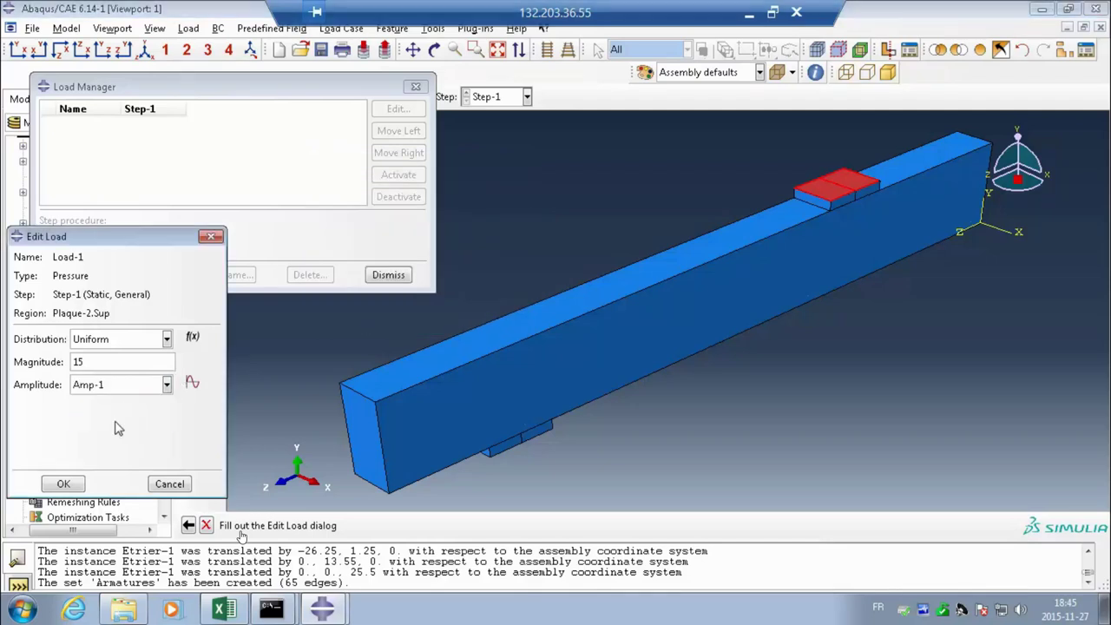
pyautogui.click(64, 483)
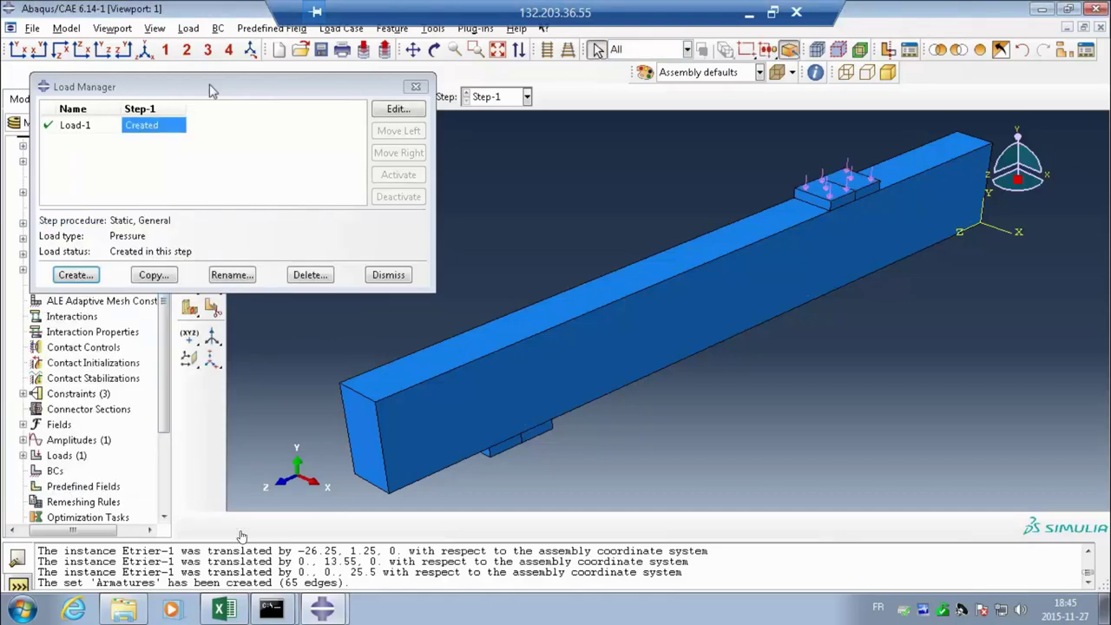
pyautogui.moveTo(210, 88); pyautogui.dragTo(505, 97)
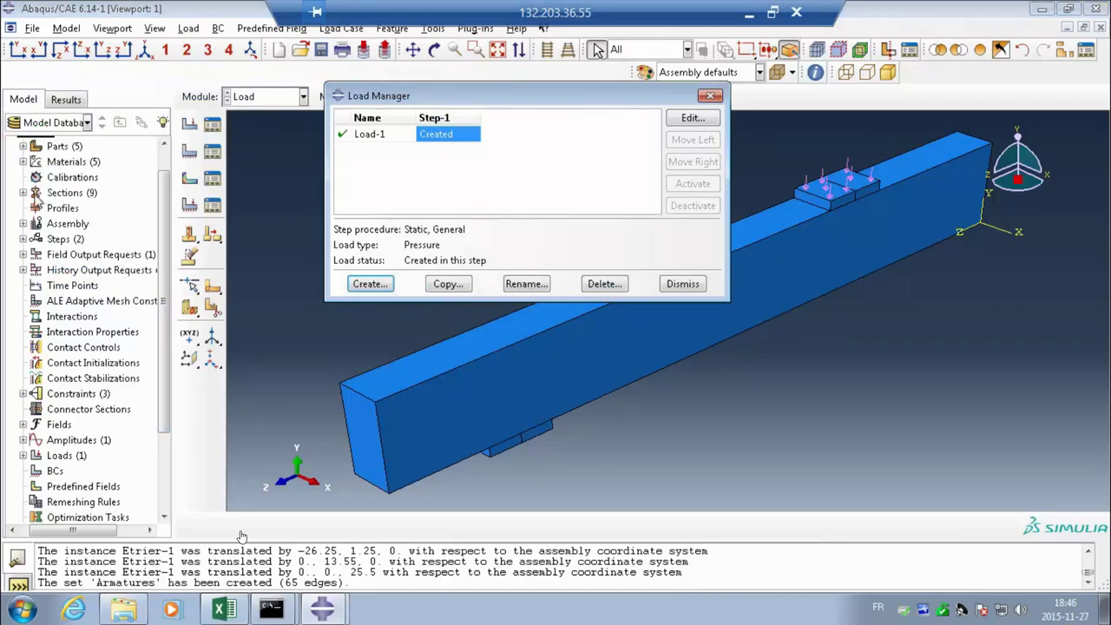
# Step: Switch to the Step module and review the basic settings and time period of Step-1
pyautogui.click(276, 98)
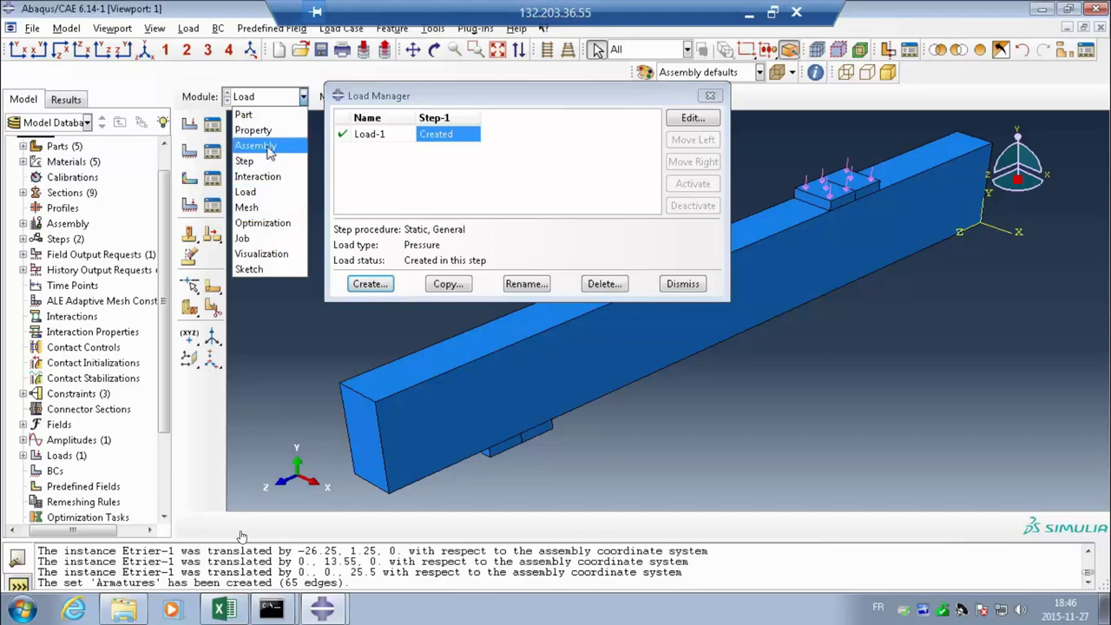
pyautogui.click(268, 148)
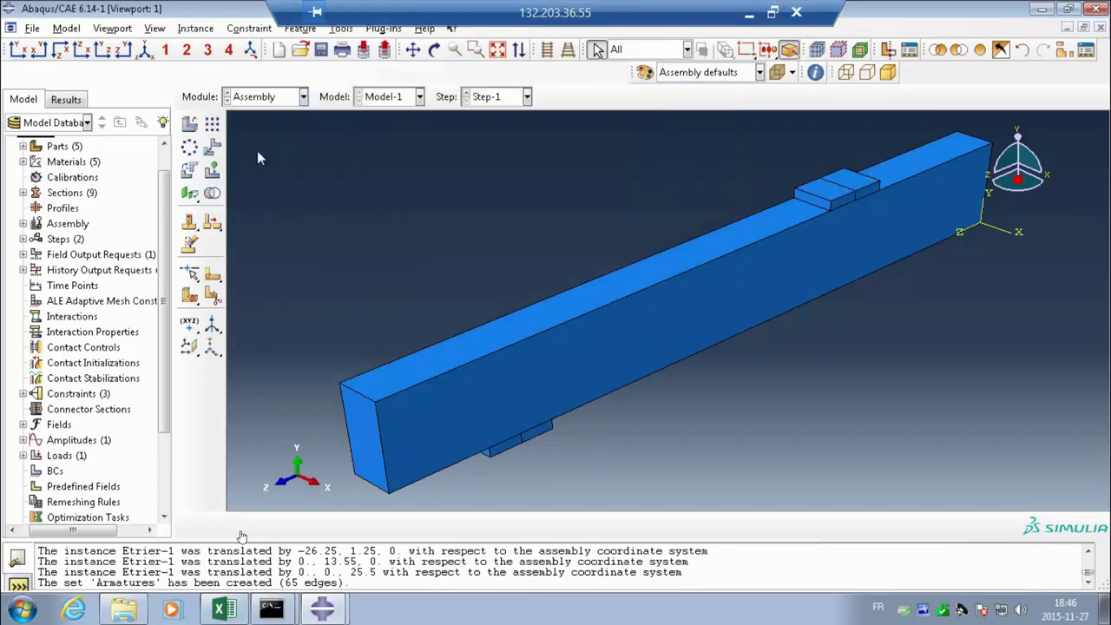
pyautogui.click(265, 96)
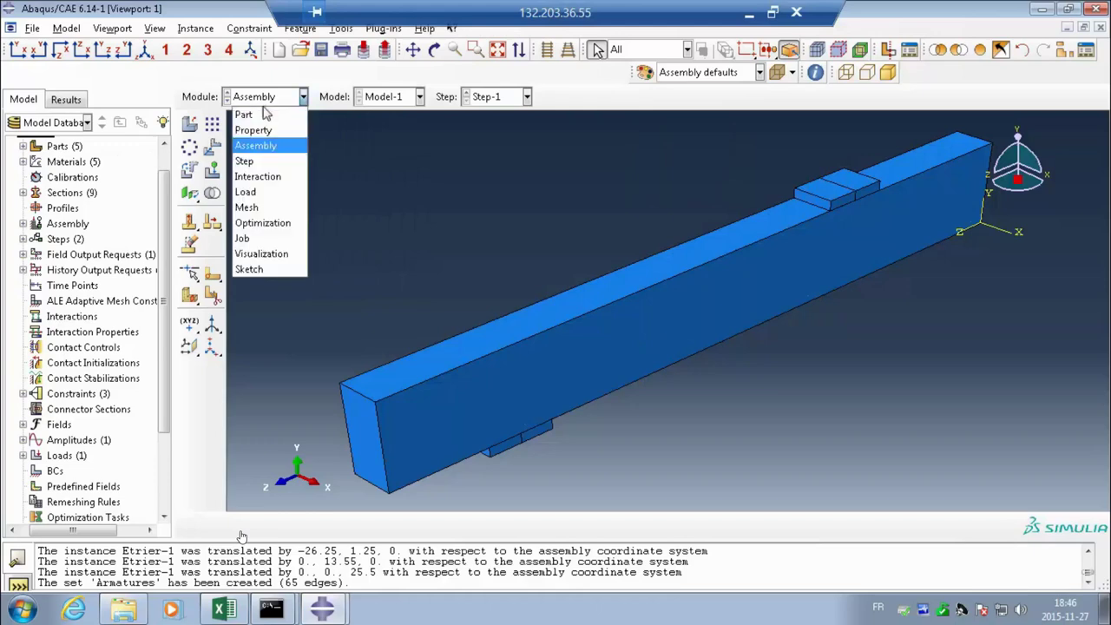
pyautogui.click(256, 163)
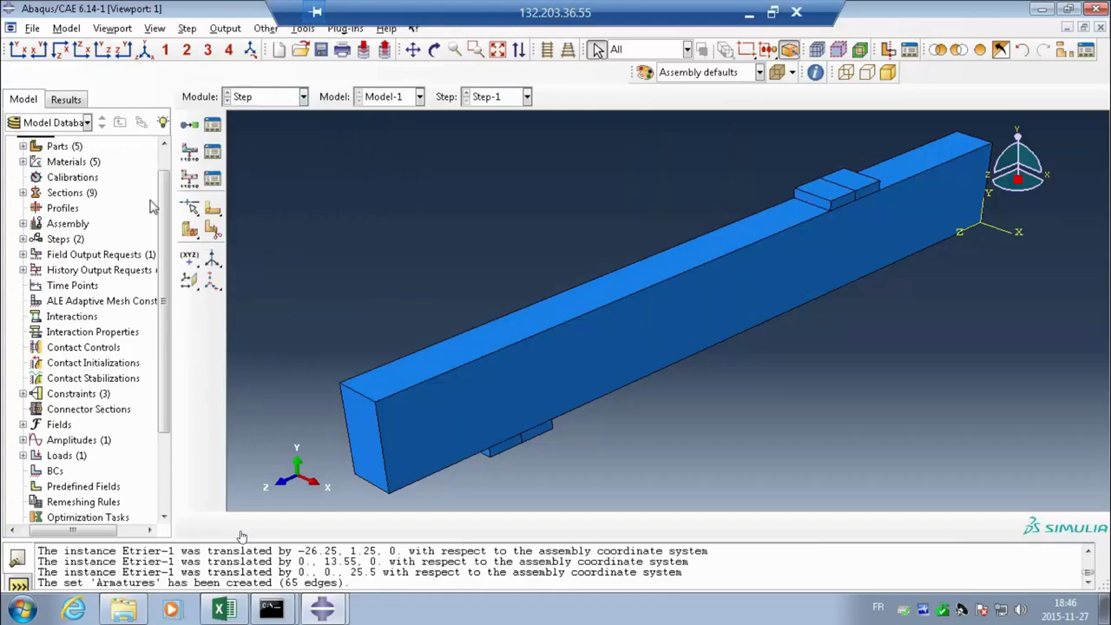
pyautogui.click(213, 126)
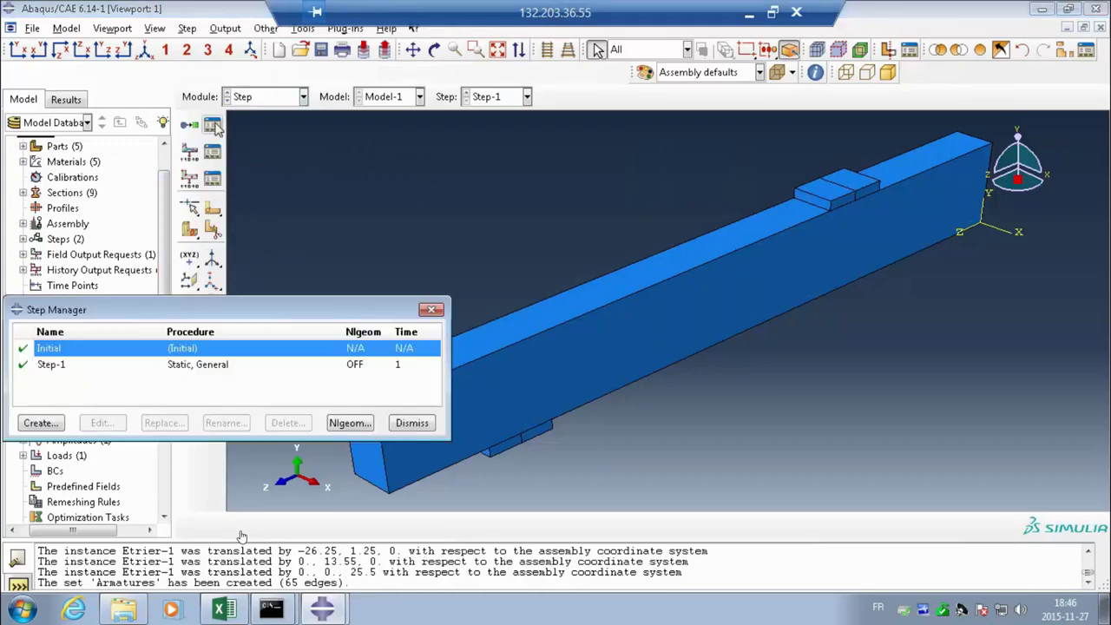
pyautogui.click(84, 371)
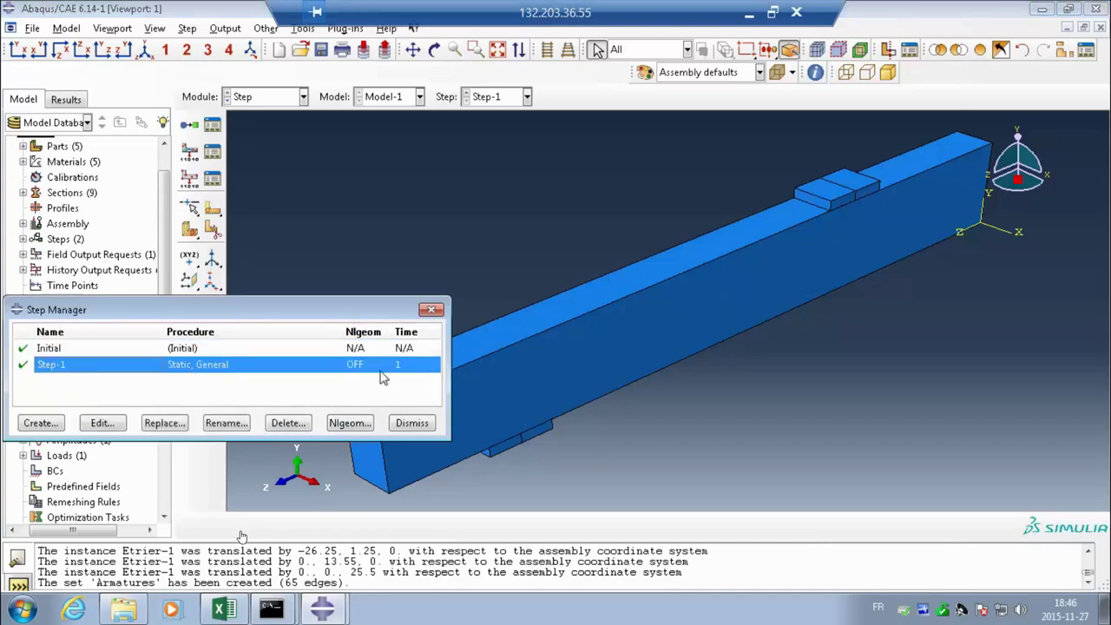
pyautogui.doubleClick(84, 366)
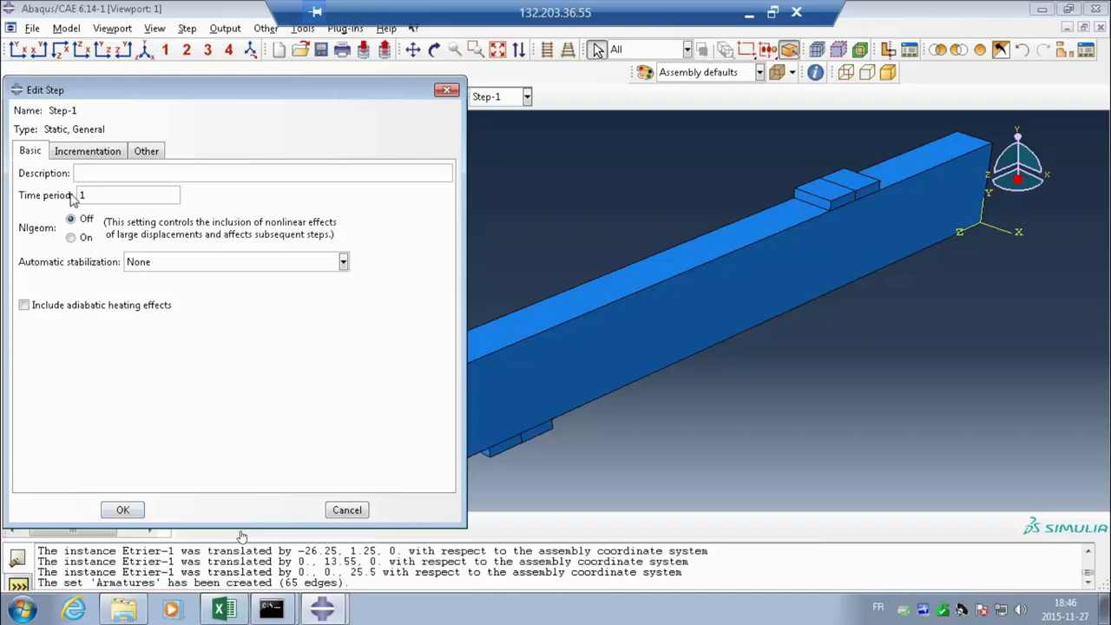
pyautogui.click(122, 509)
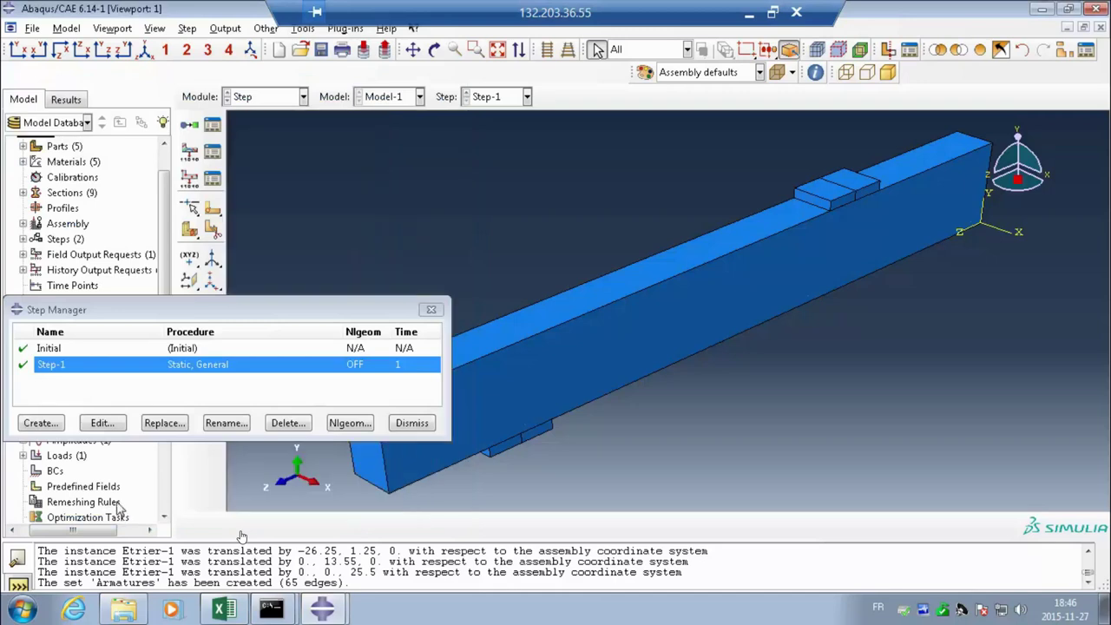
pyautogui.click(413, 424)
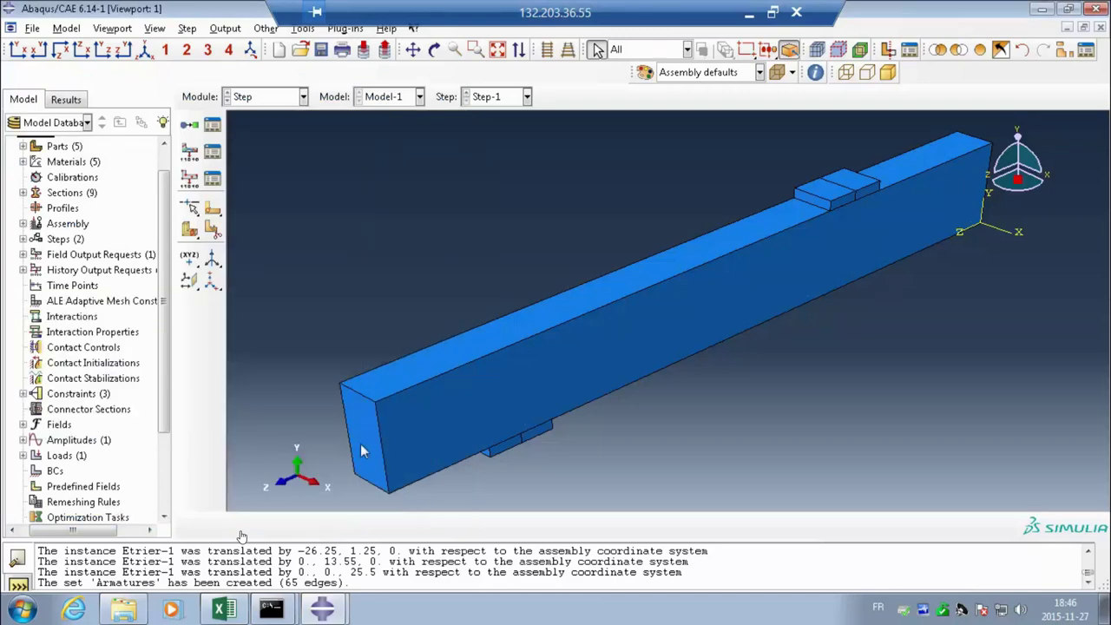
# Step: Check the time and amplitude data of Amp-1
pyautogui.click(23, 440)
pyautogui.click(61, 455)
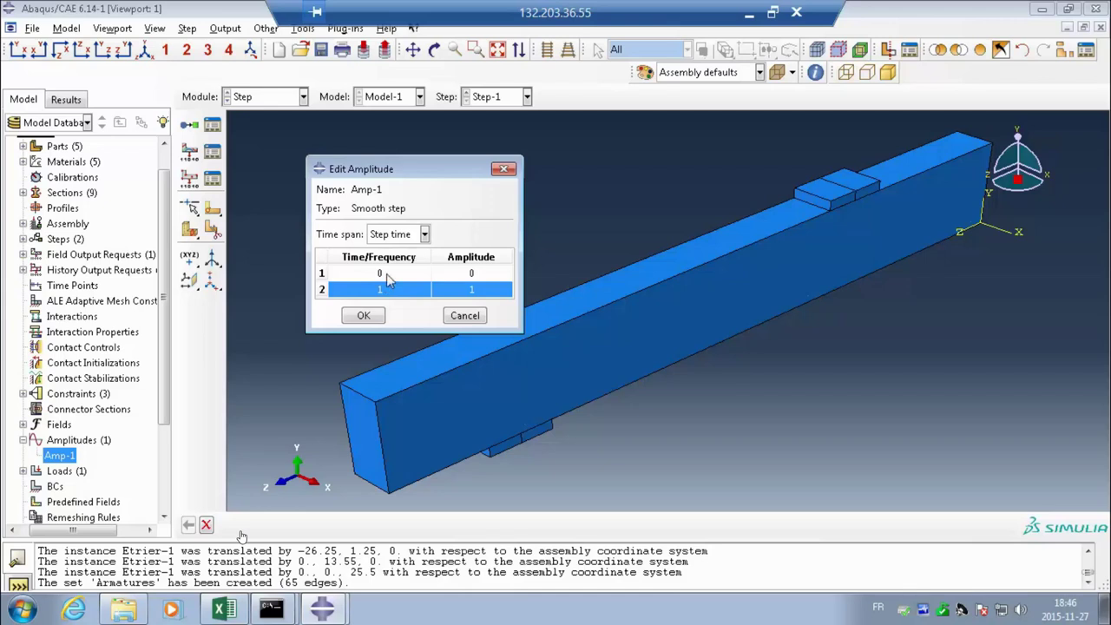
pyautogui.click(366, 316)
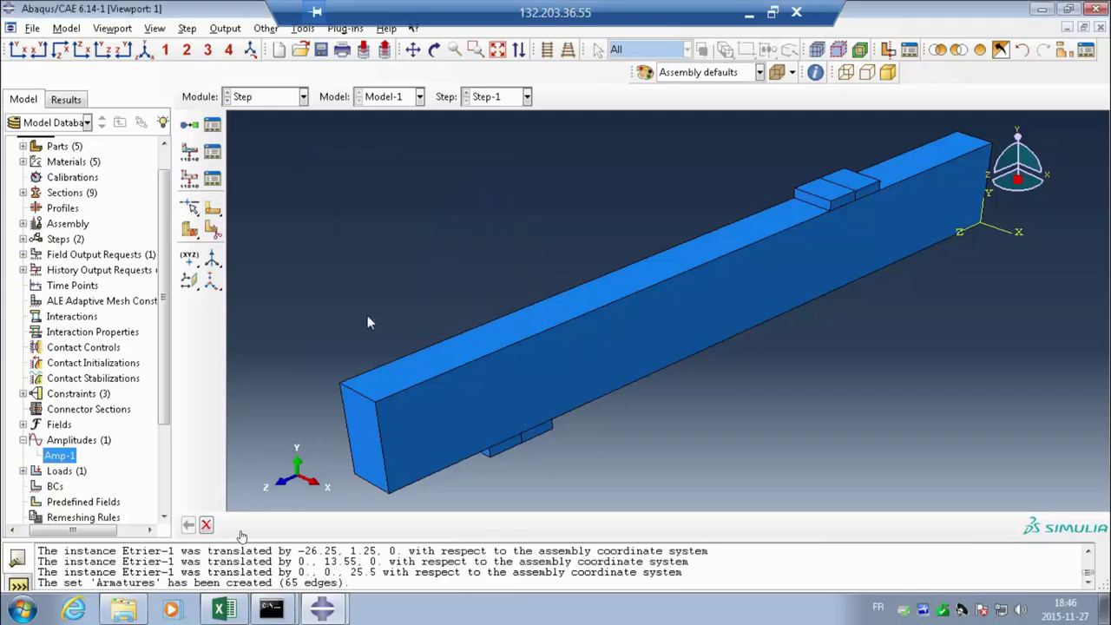
pyautogui.click(22, 440)
# Step: Review the Load-1 pressure definition without changing it, and suppress the load
pyautogui.click(23, 455)
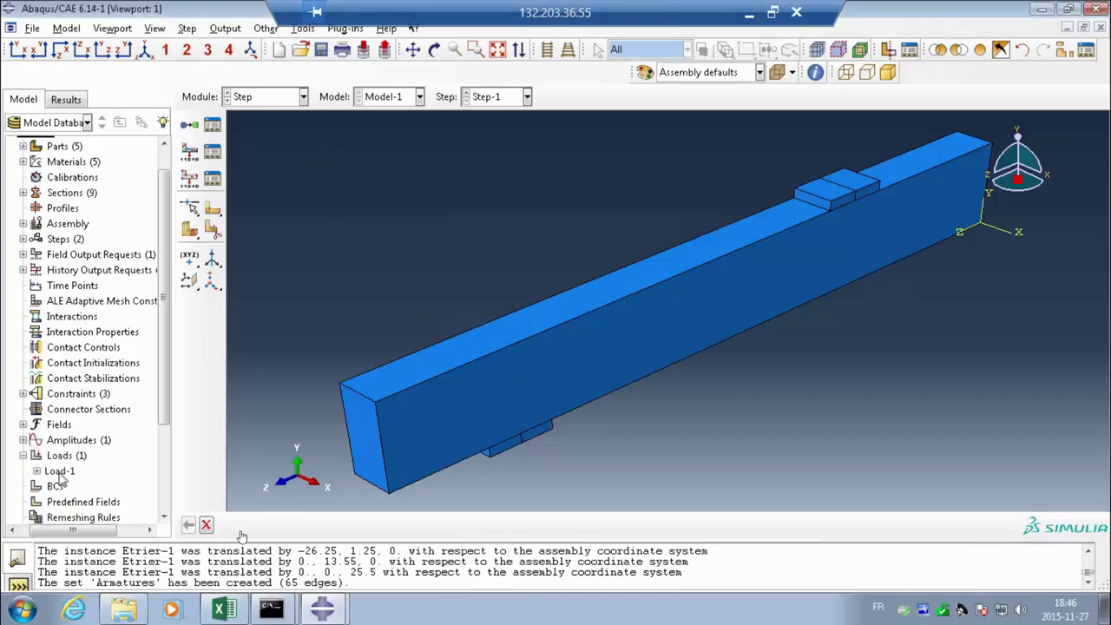
pyautogui.click(59, 473)
pyautogui.doubleClick(60, 471)
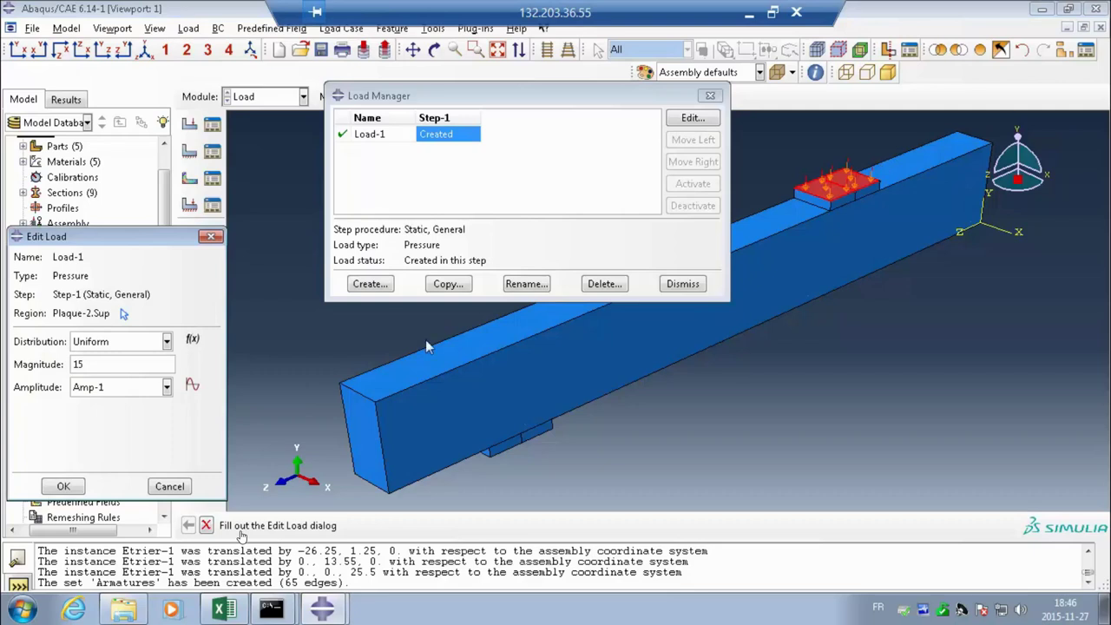
pyautogui.click(682, 284)
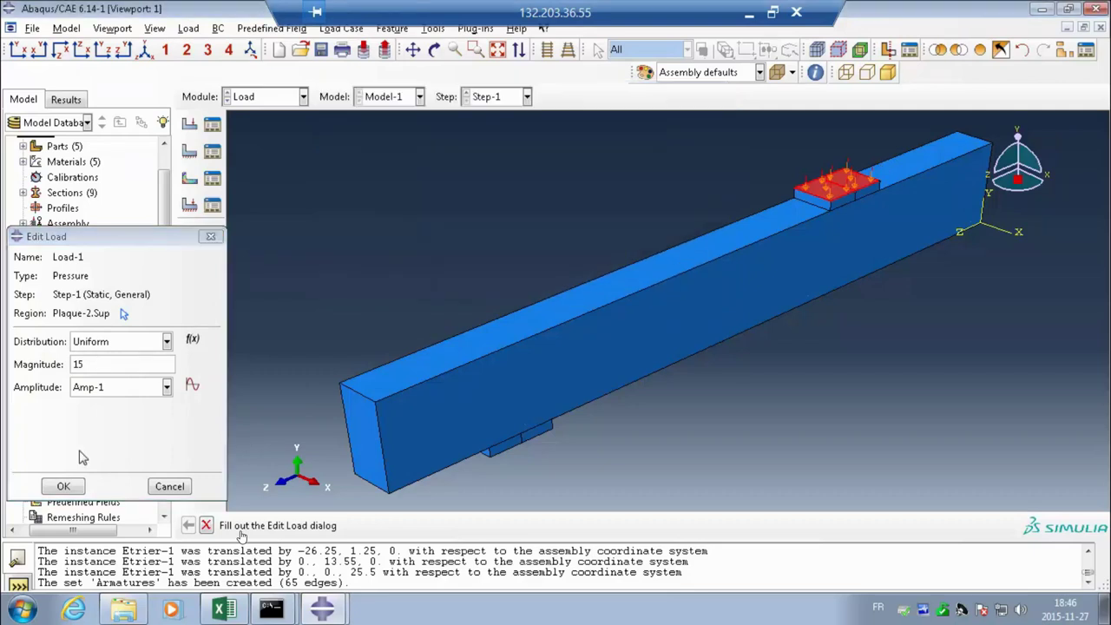
pyautogui.click(169, 486)
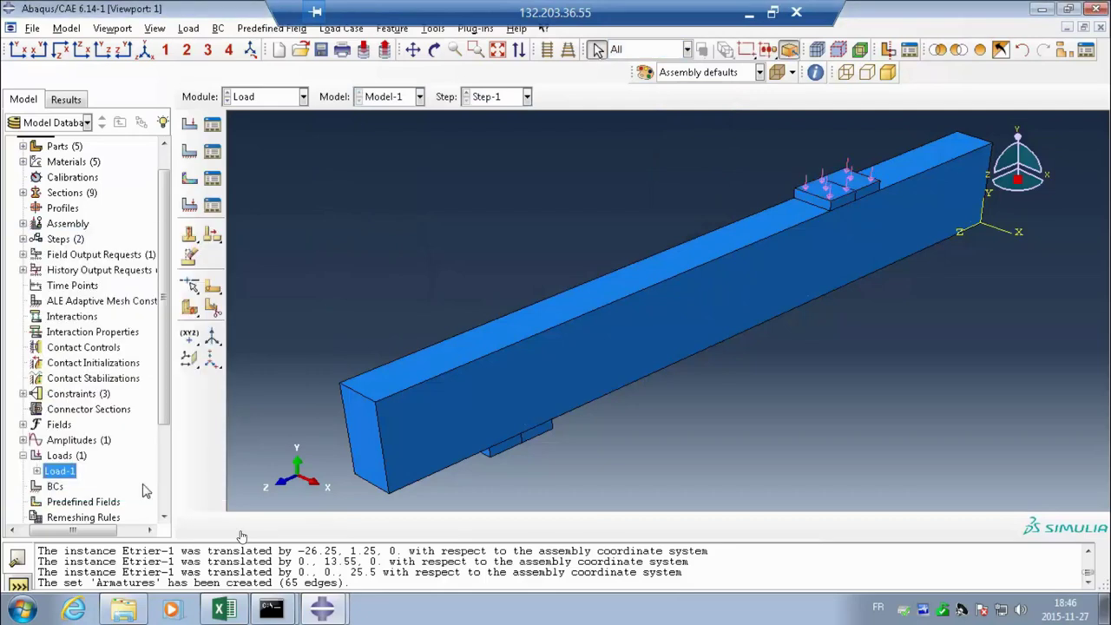
pyautogui.rightClick(65, 475)
pyautogui.click(97, 513)
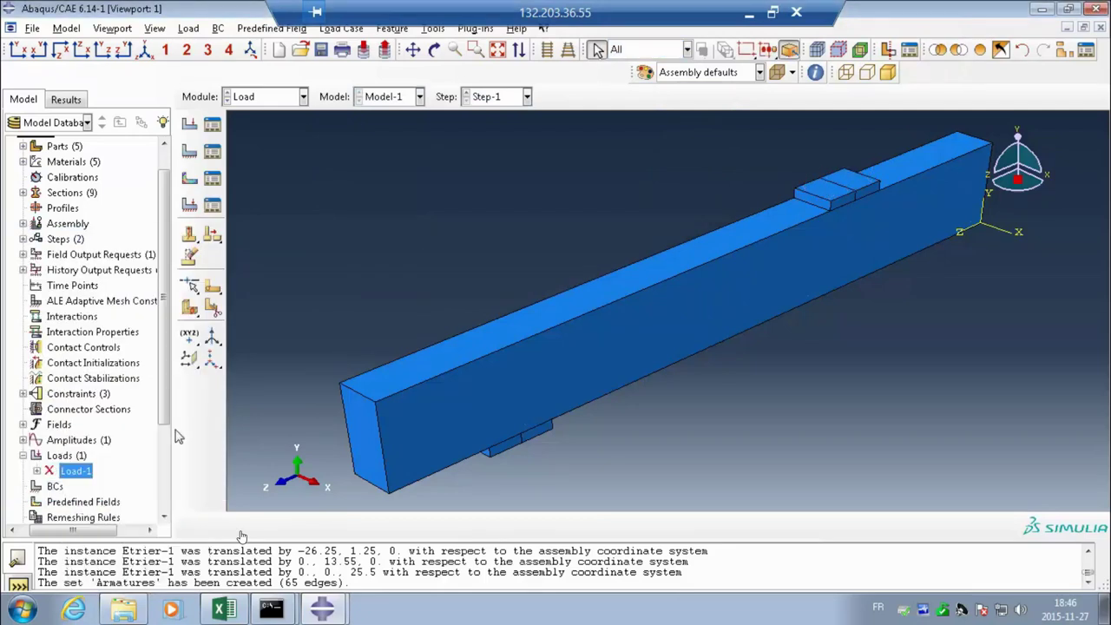
pyautogui.scroll(-1, 165, 447)
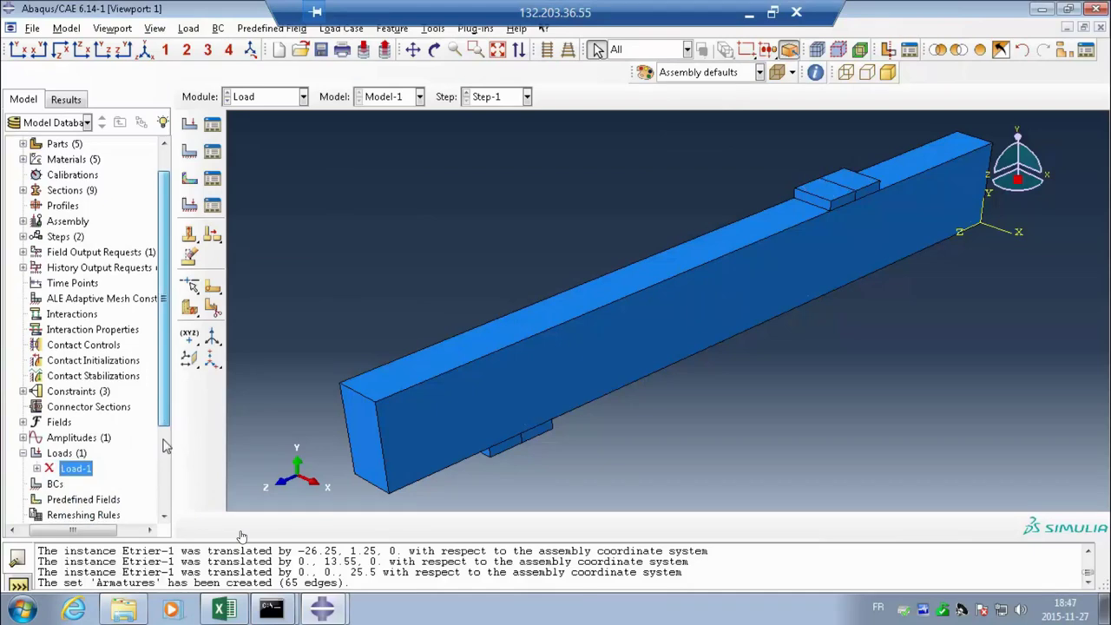
pyautogui.scroll(-2, 165, 447)
pyautogui.click(54, 398)
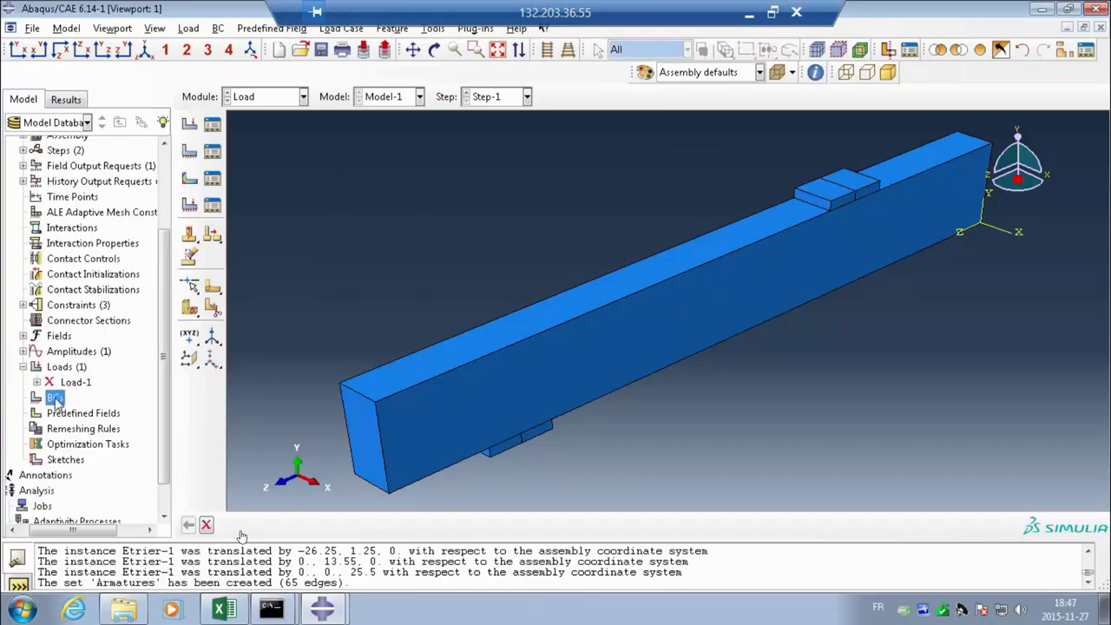
pyautogui.doubleClick(53, 397)
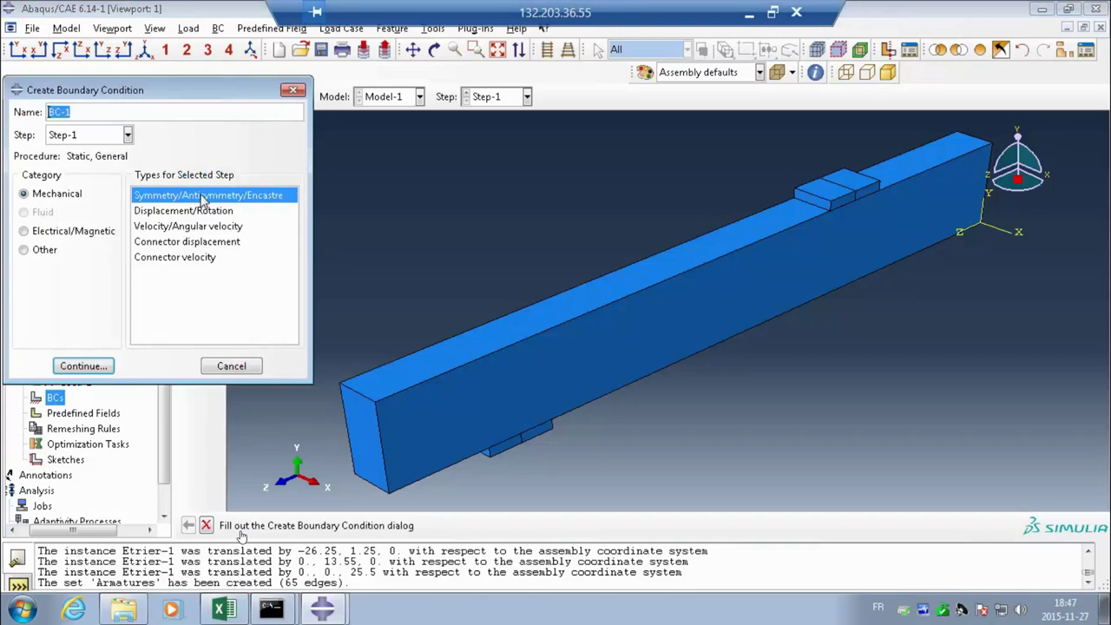
pyautogui.click(231, 367)
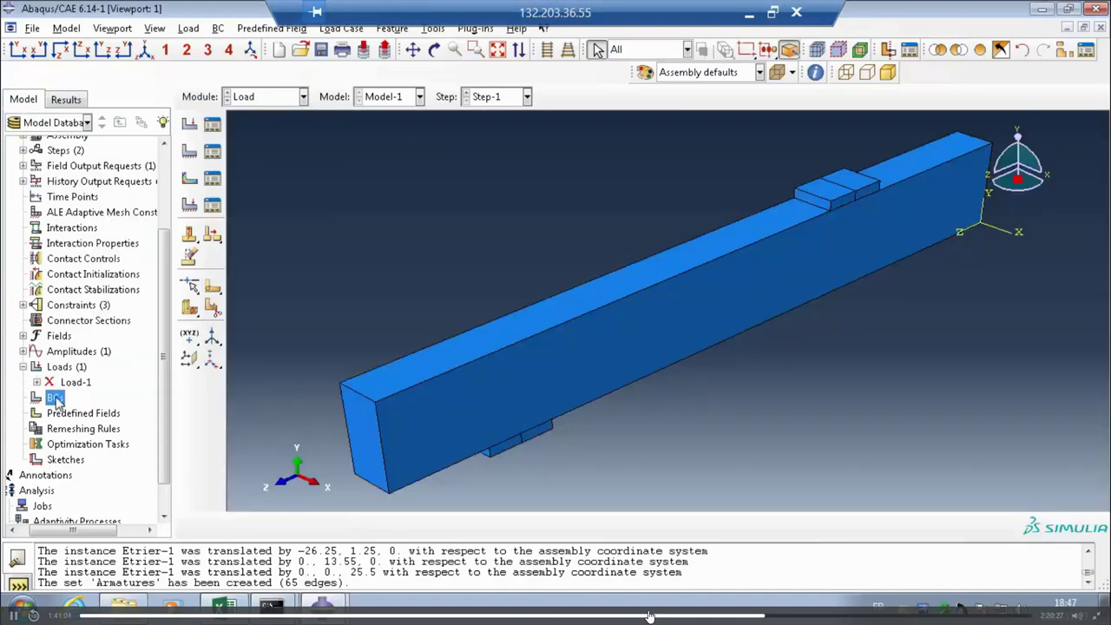
pyautogui.doubleClick(55, 398)
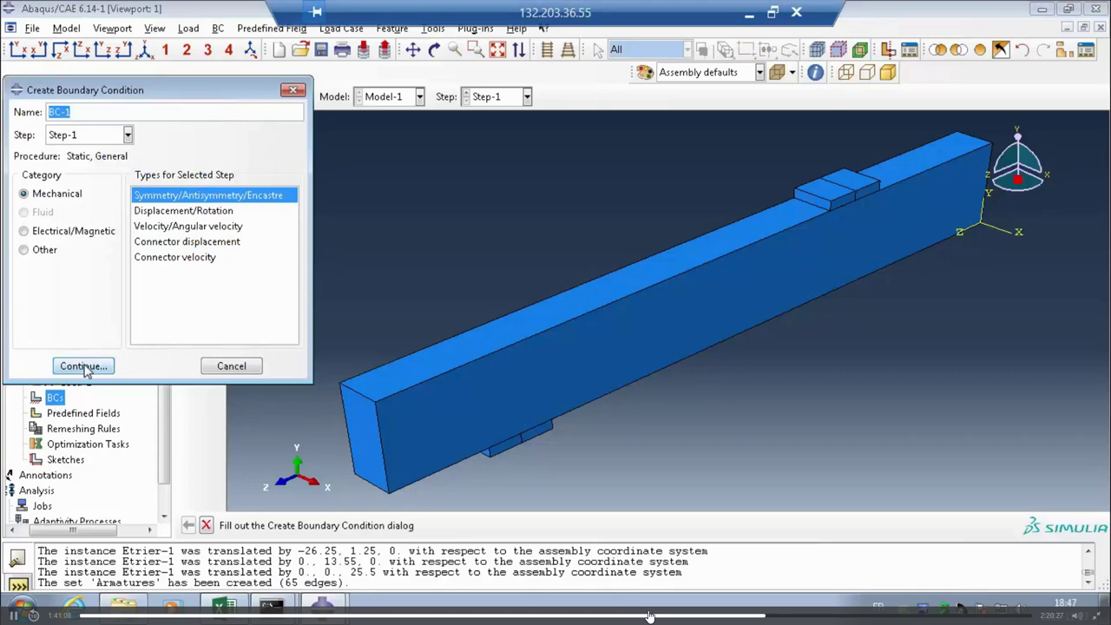
pyautogui.click(83, 366)
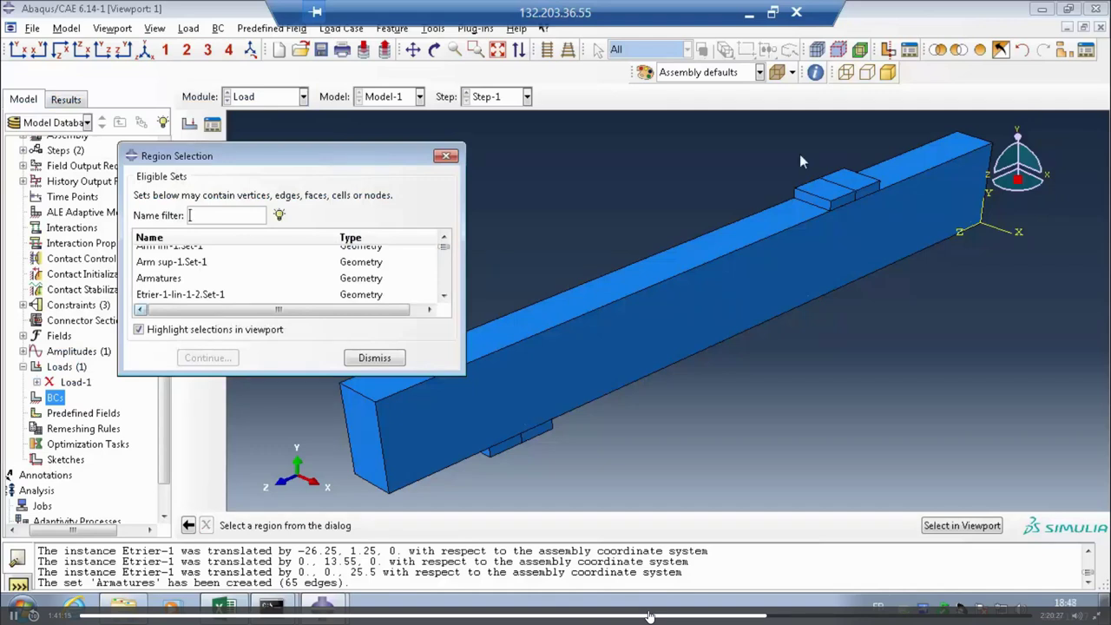
pyautogui.click(180, 295)
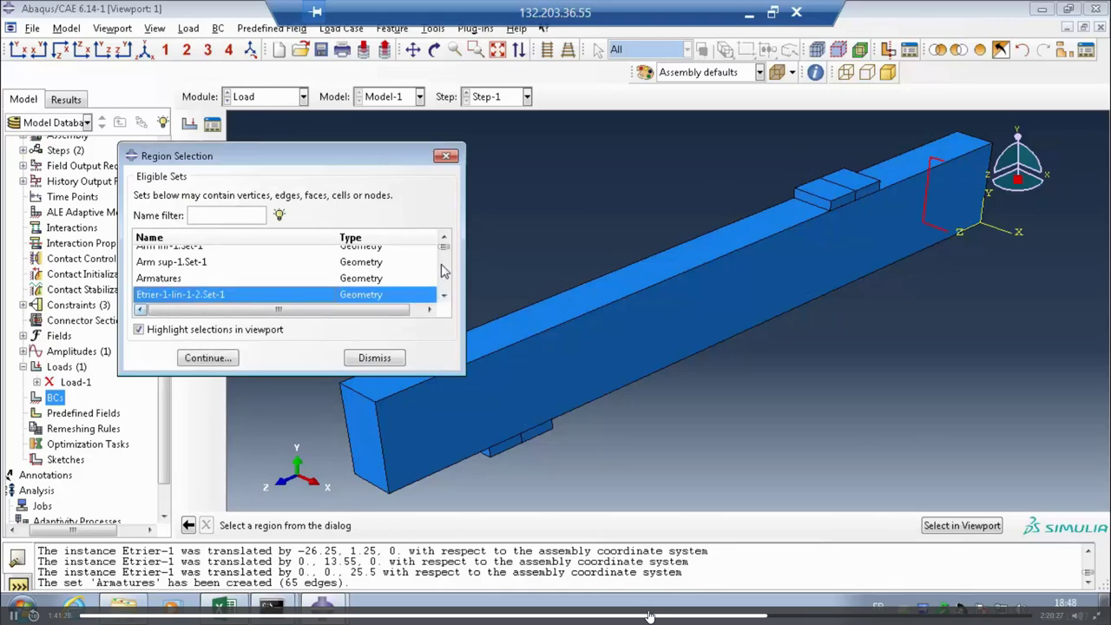
pyautogui.scroll(-4, 441, 277)
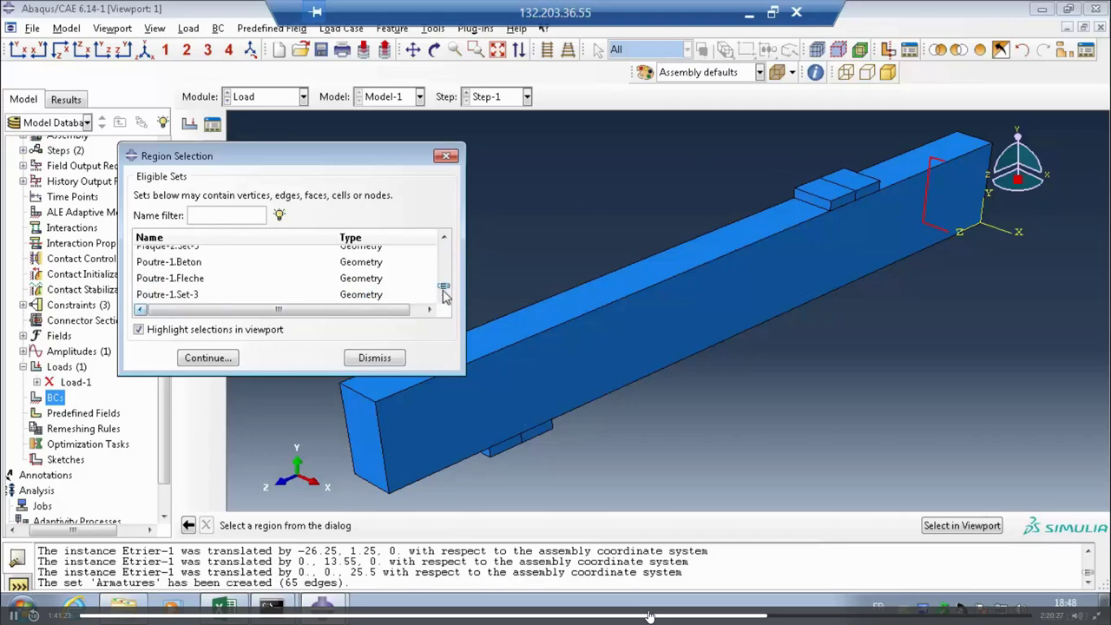
pyautogui.scroll(4, 443, 295)
pyautogui.click(374, 357)
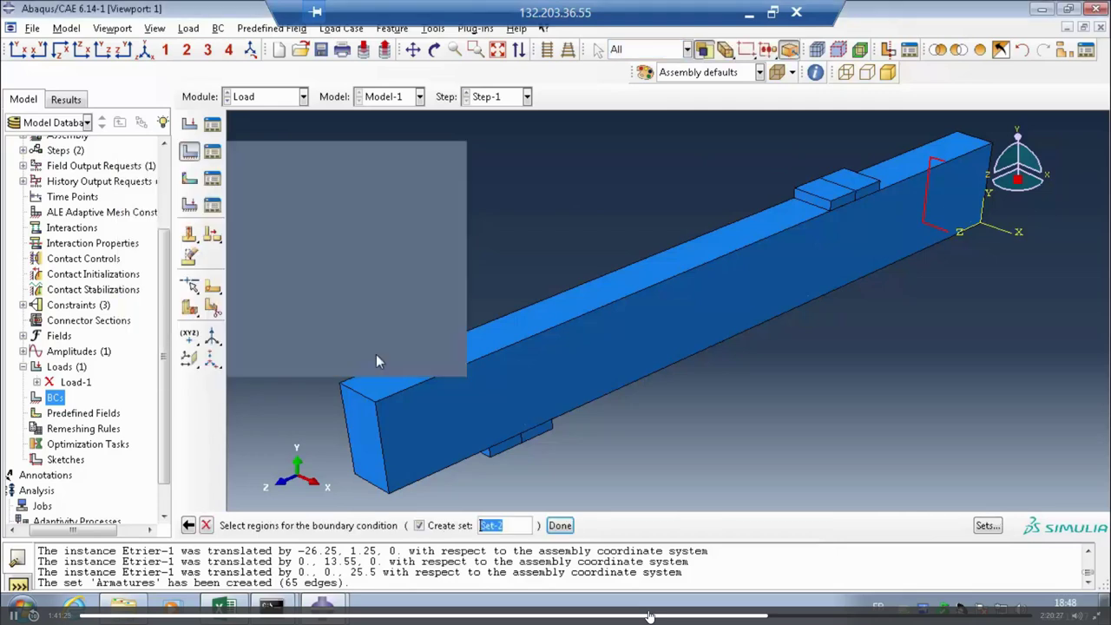
pyautogui.click(522, 402)
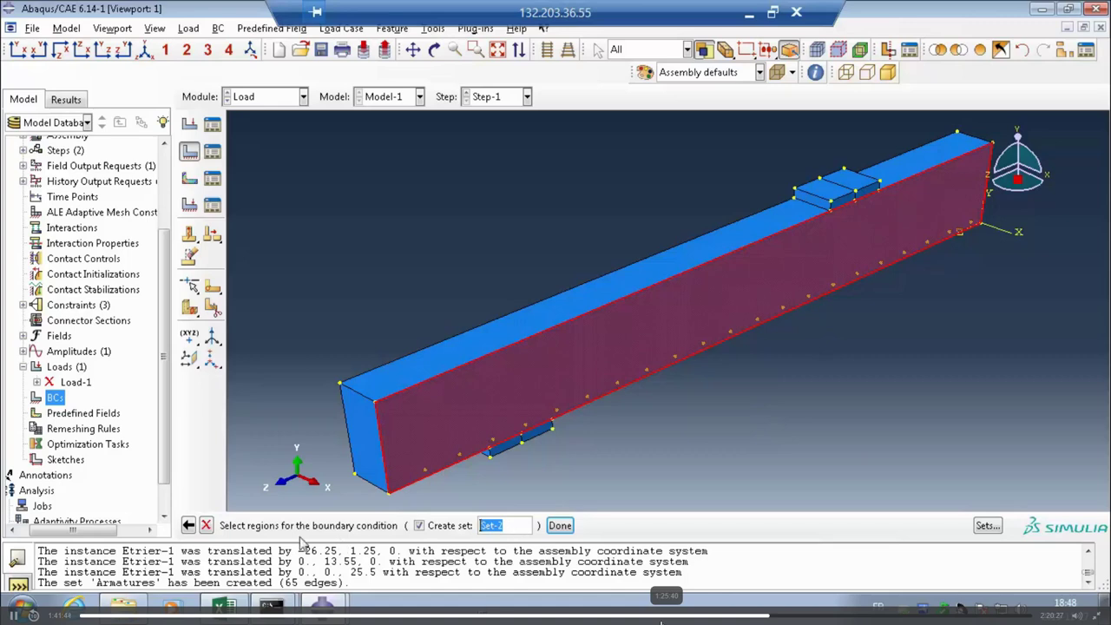
pyautogui.click(206, 525)
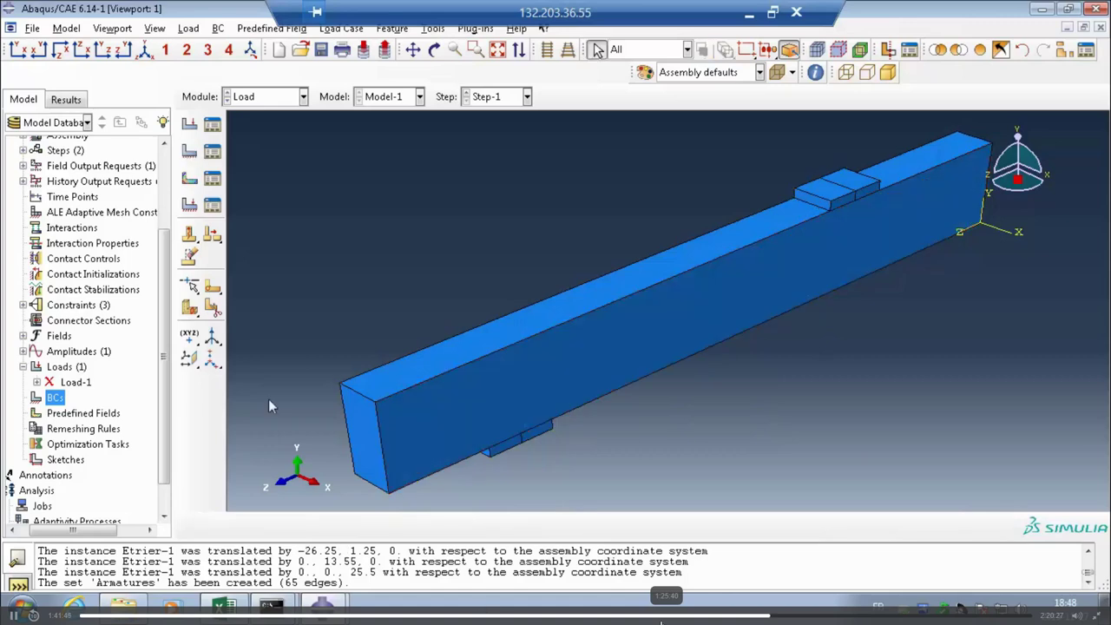
pyautogui.doubleClick(54, 397)
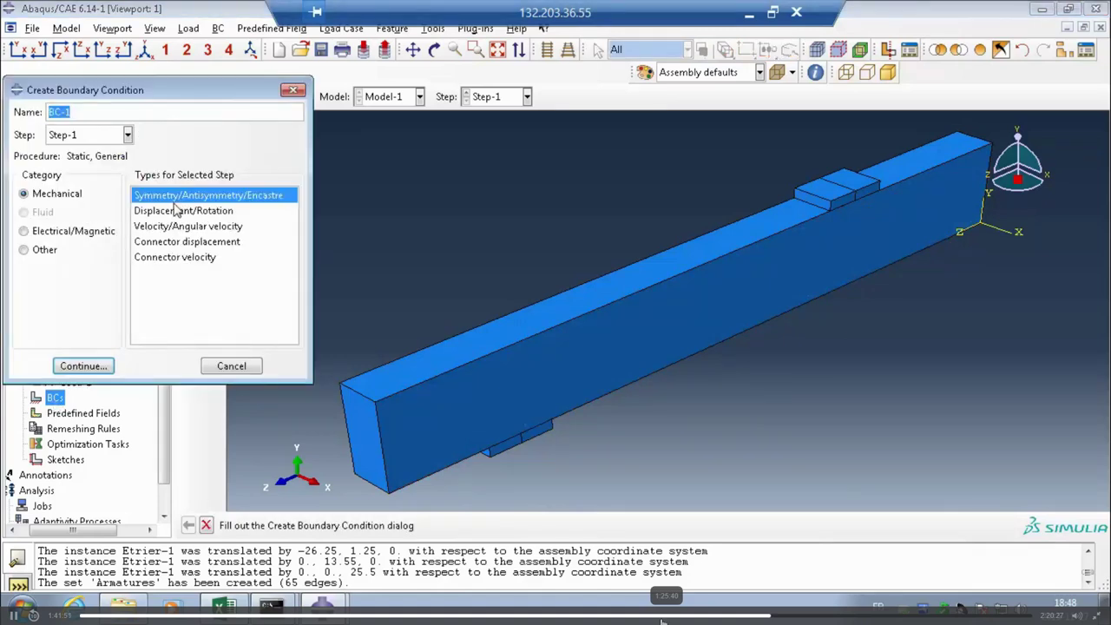
pyautogui.click(84, 366)
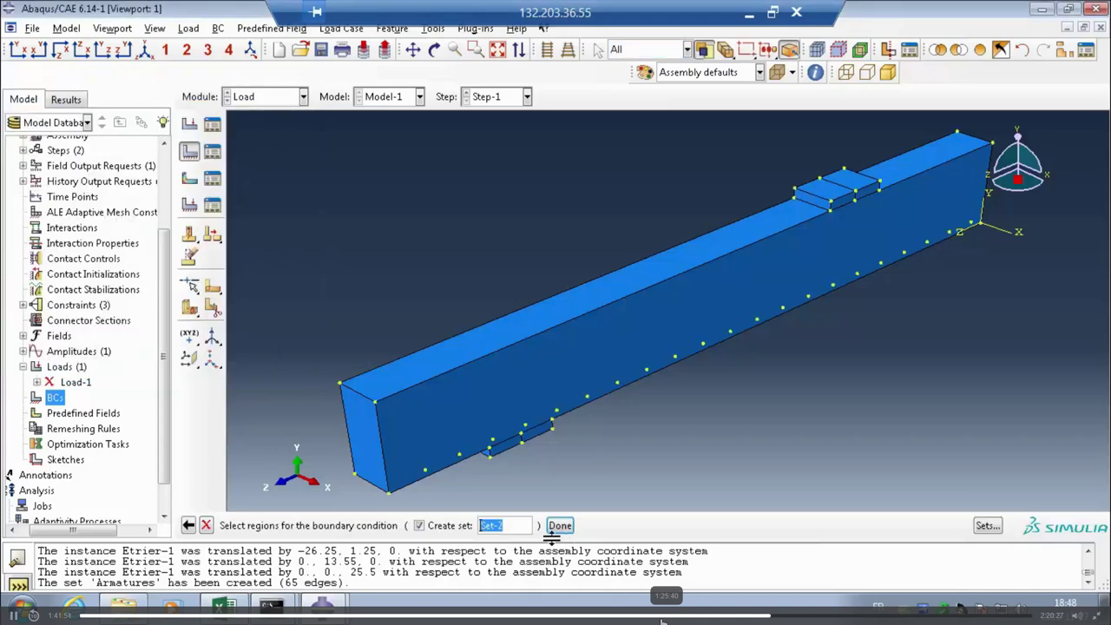
pyautogui.click(762, 274)
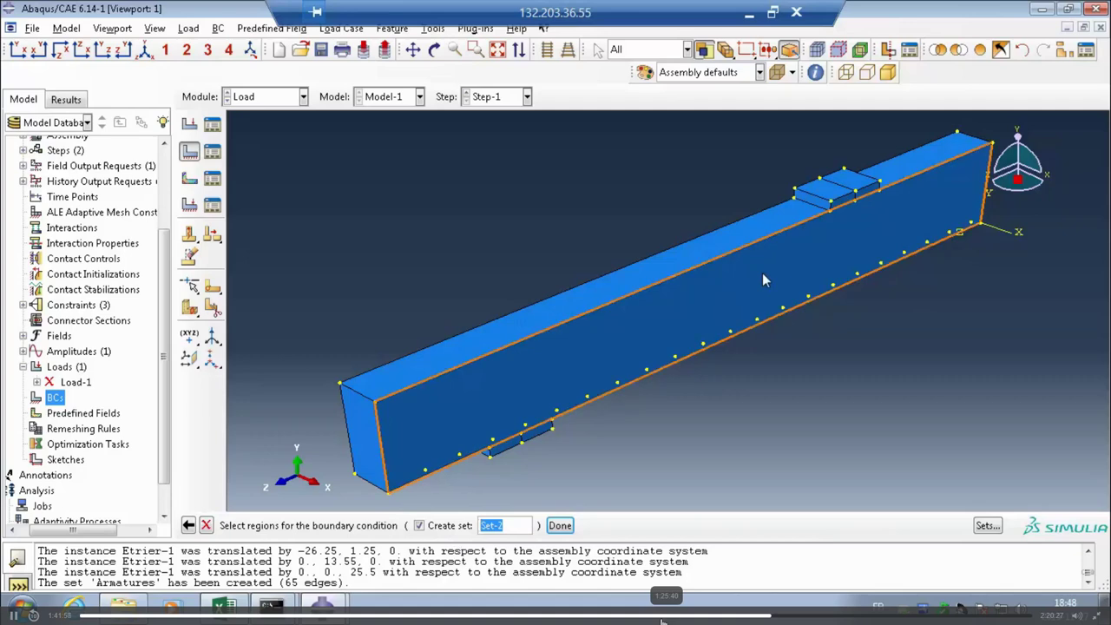
pyautogui.middleClick(763, 275)
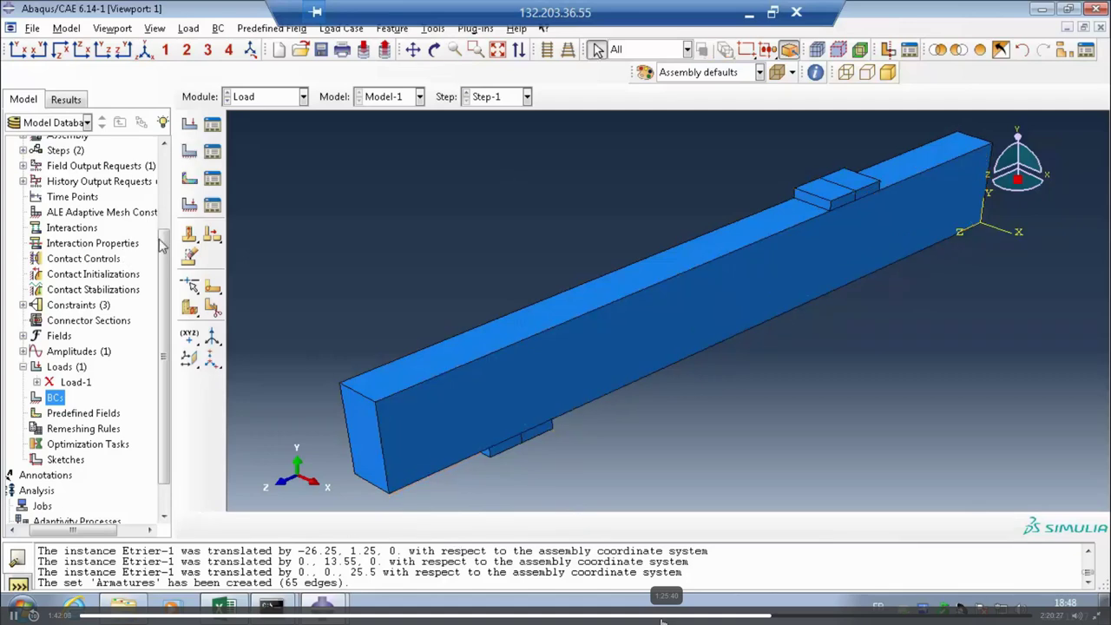
# Step: Start a new assembly geometry set named Long
pyautogui.moveTo(166, 242); pyautogui.dragTo(169, 176)
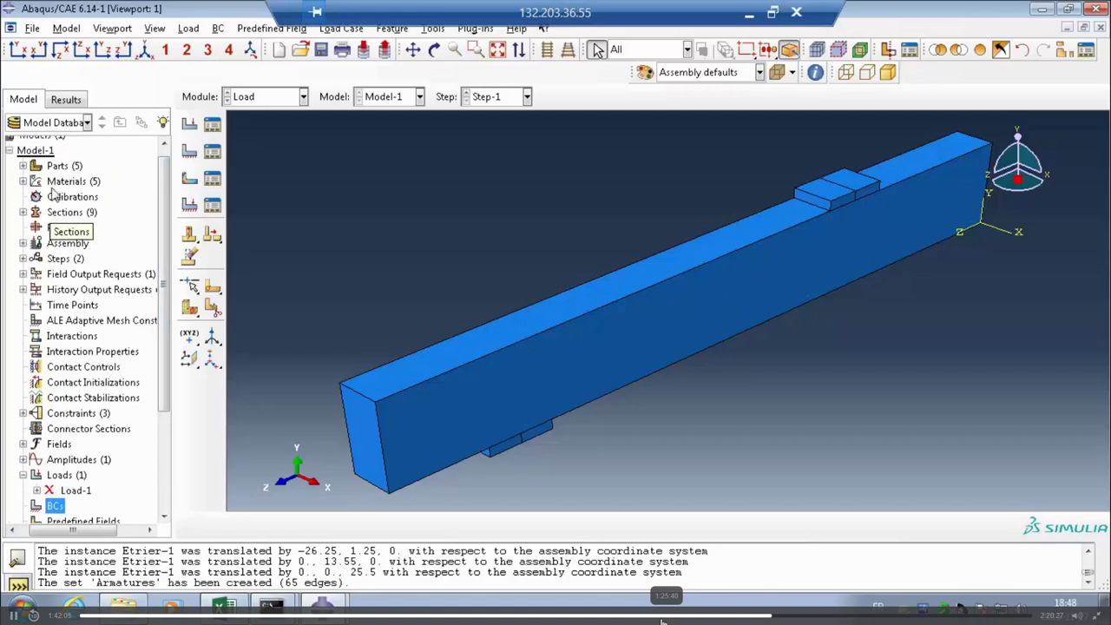
pyautogui.click(24, 242)
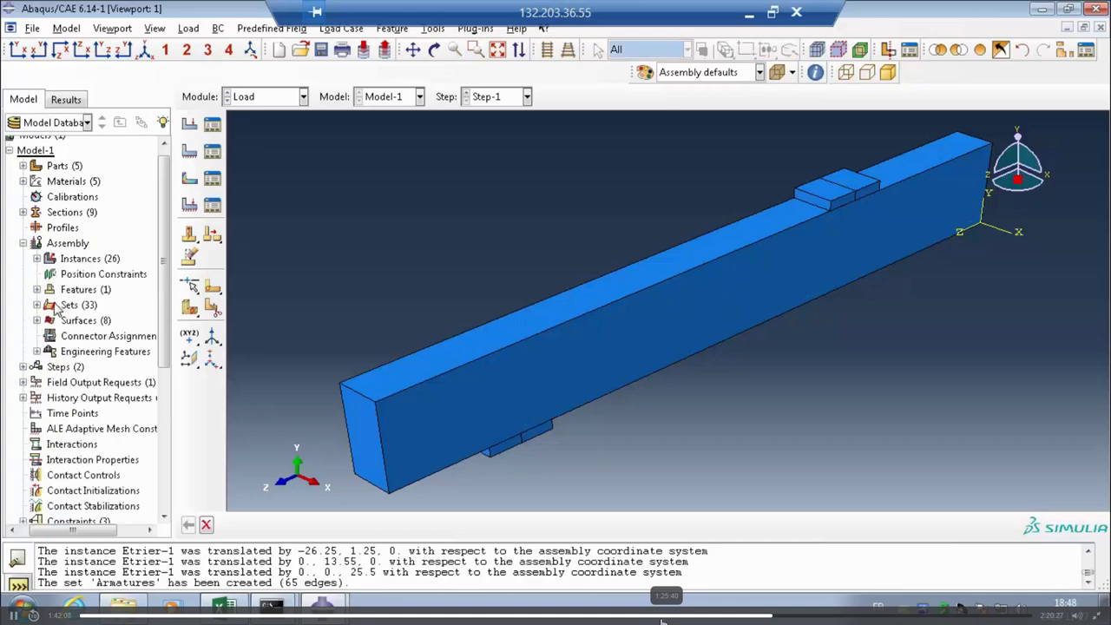
pyautogui.click(68, 308)
pyautogui.doubleClick(69, 309)
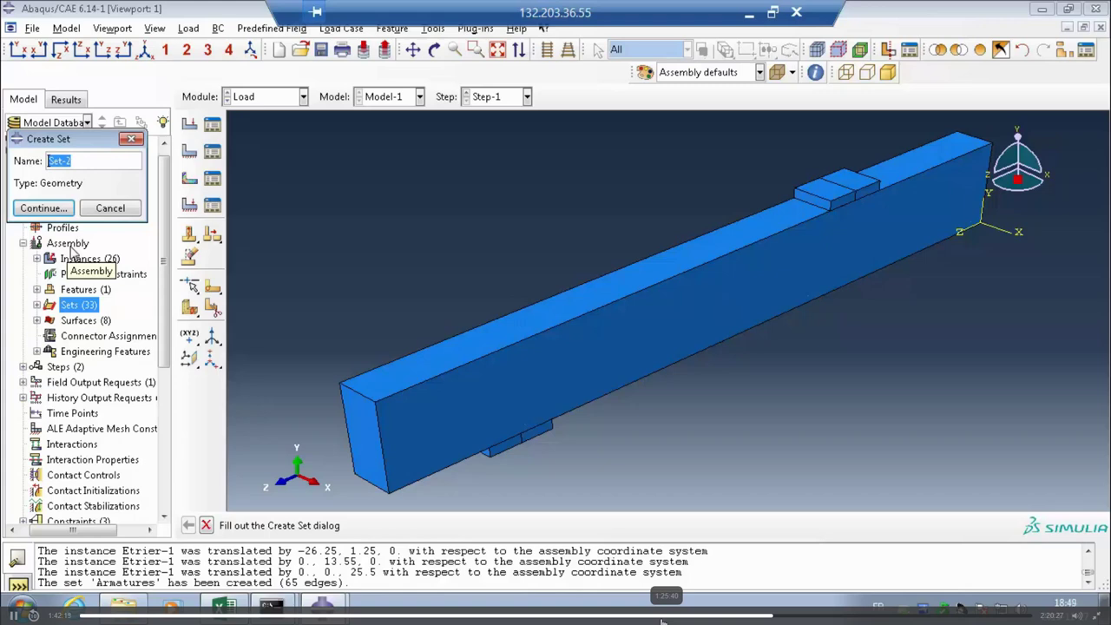
pyautogui.write('Long')
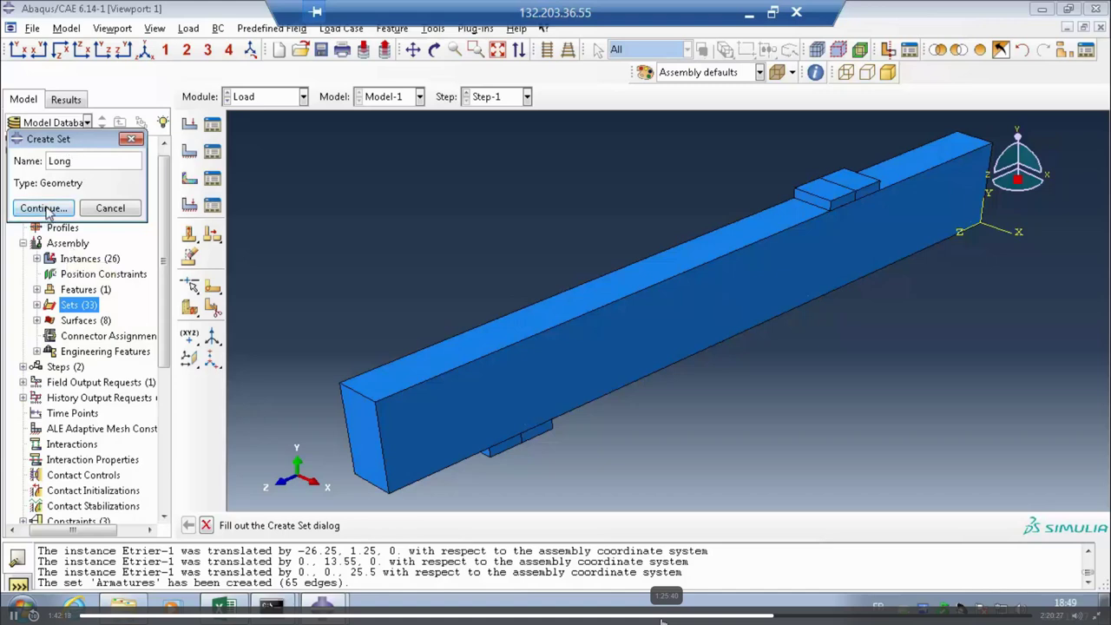
pyautogui.click(45, 209)
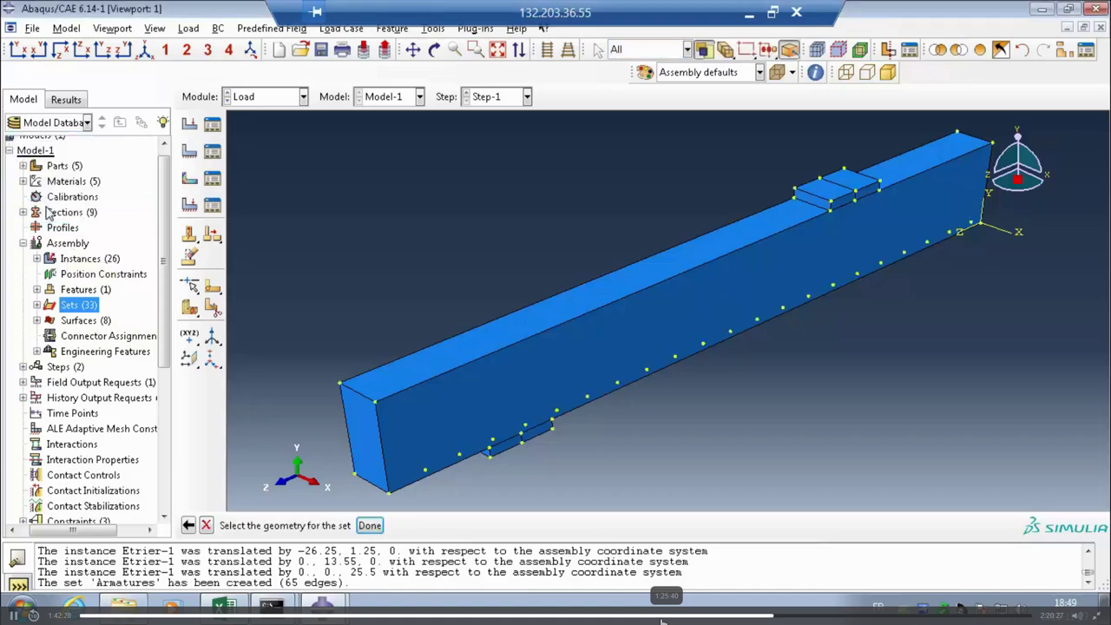
# Step: Show the beam assembly in the front view with perspective turned off for picking the set geometry
pyautogui.click(836, 205)
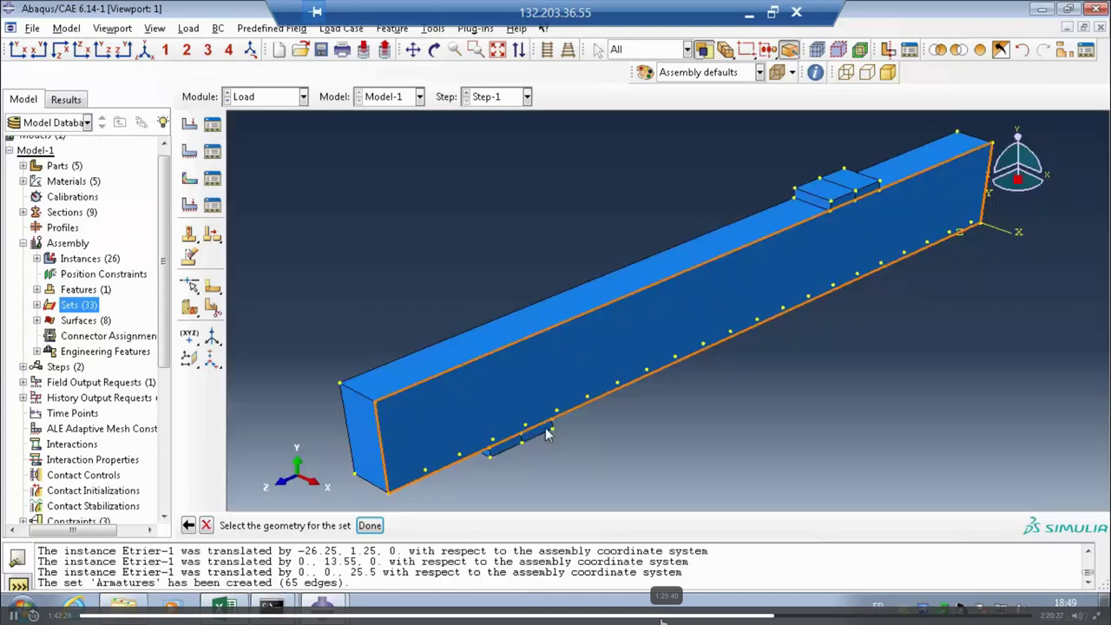
pyautogui.click(524, 459)
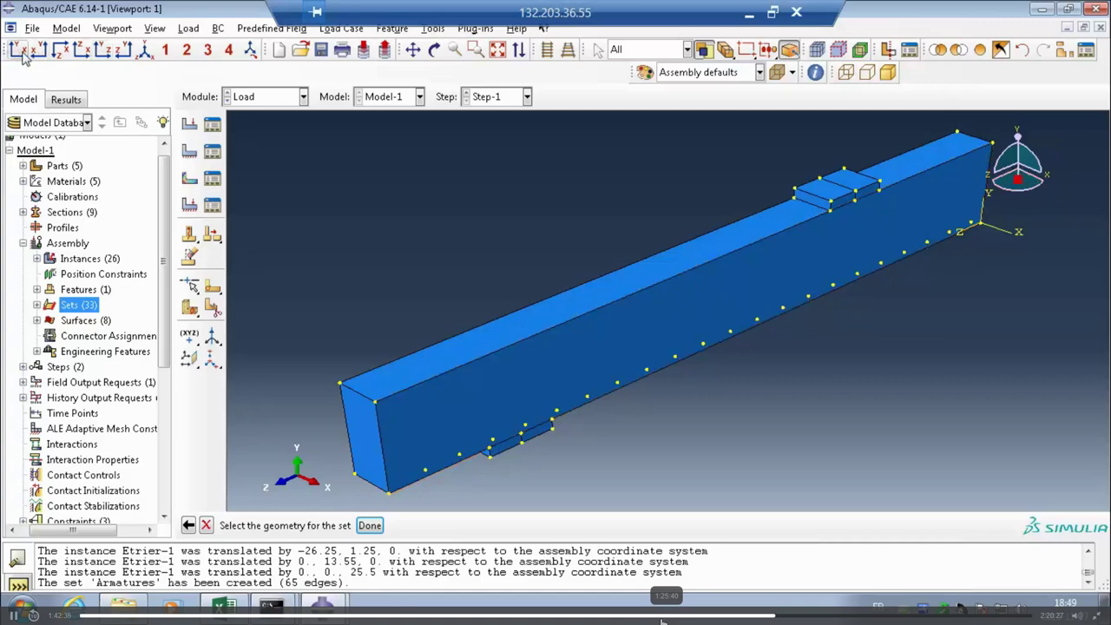
pyautogui.click(60, 54)
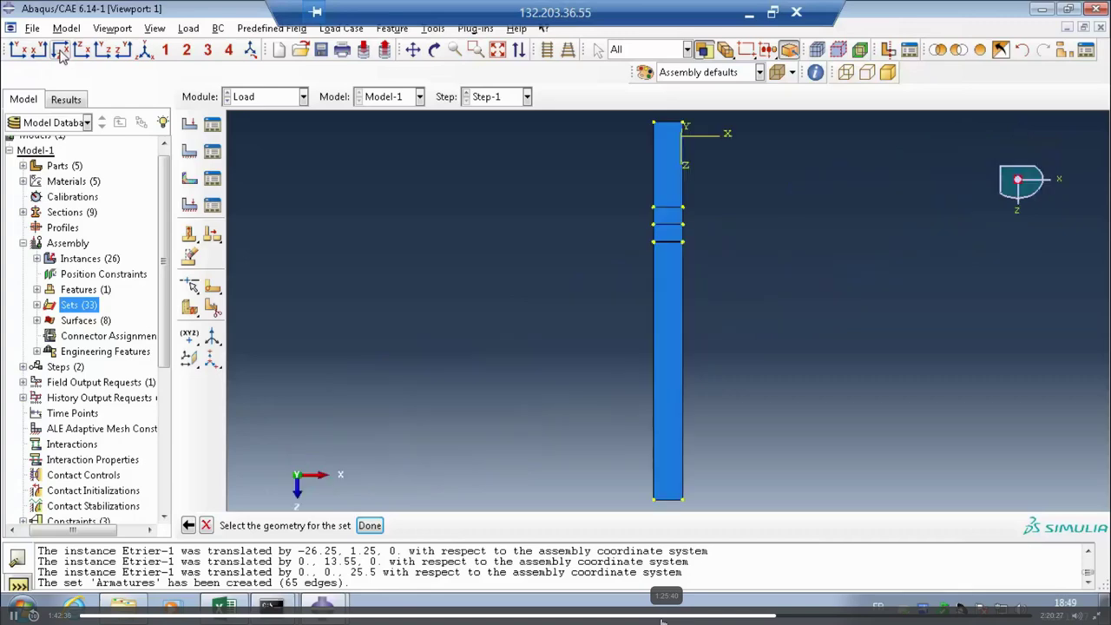
pyautogui.click(106, 50)
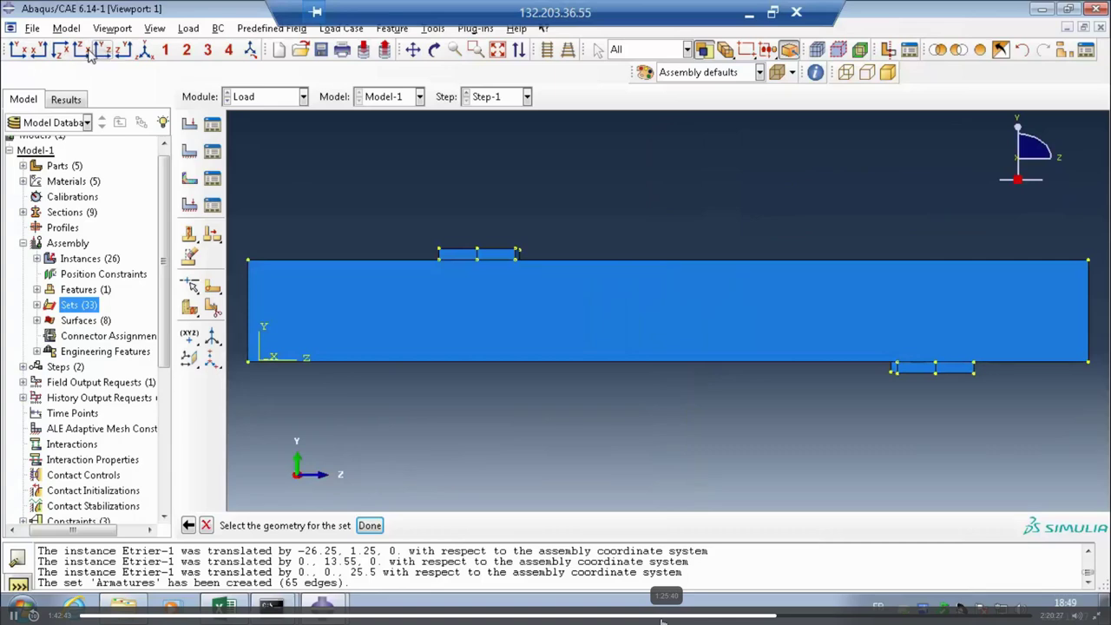
pyautogui.click(19, 50)
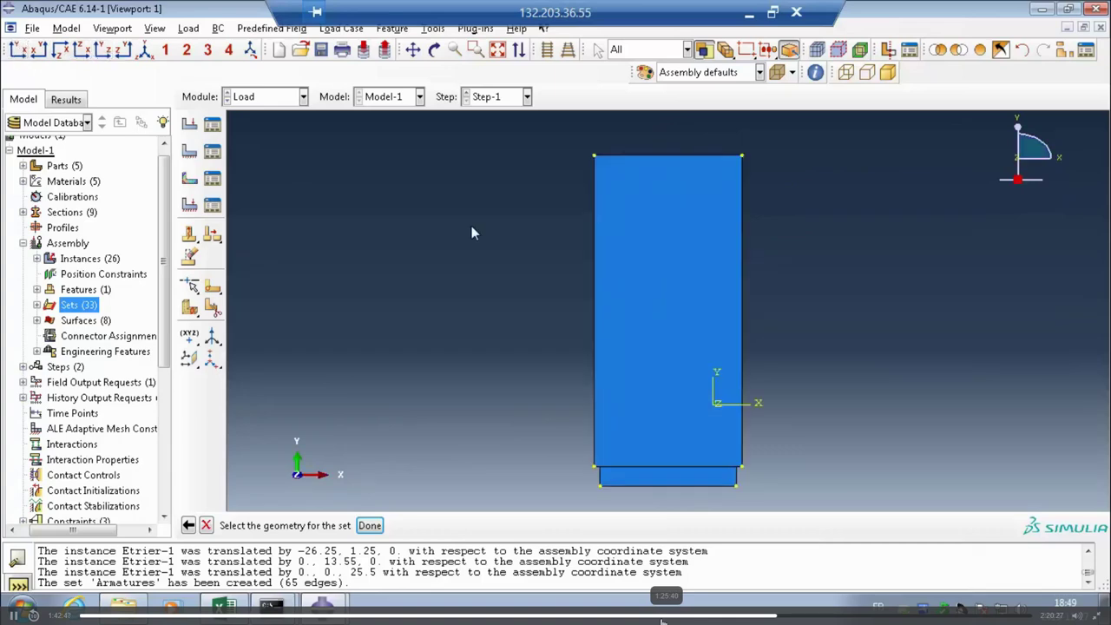
pyautogui.click(547, 50)
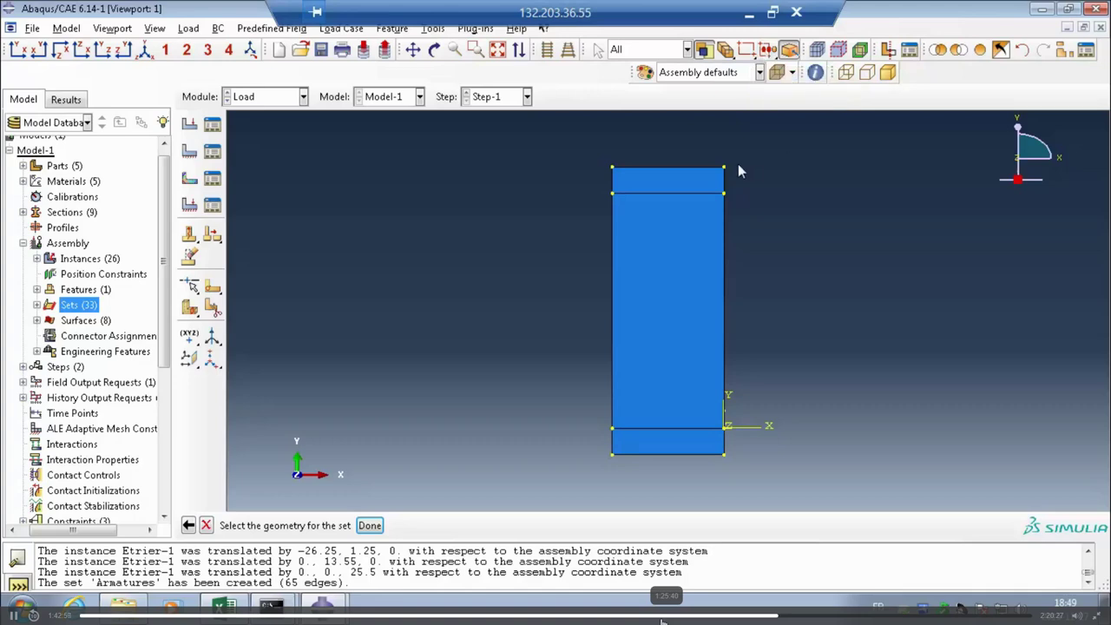
# Step: Limit area selection to entities inside the drag shape and create the Long set from everything lying on the beam's long side plane nearest the origin
pyautogui.moveTo(738, 171); pyautogui.dragTo(702, 478)
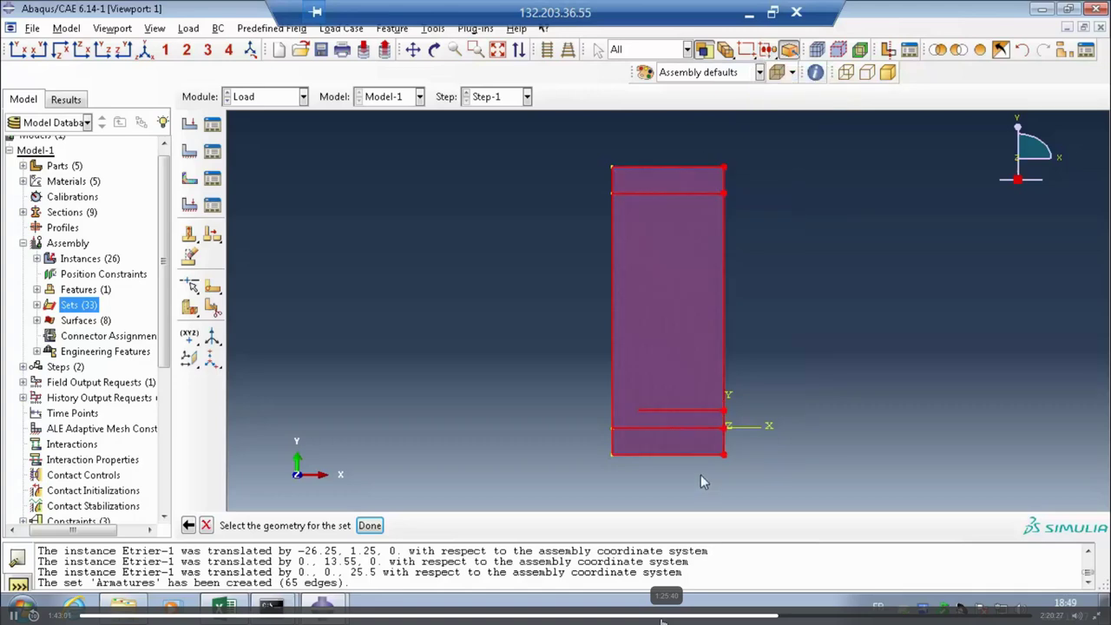
pyautogui.click(768, 50)
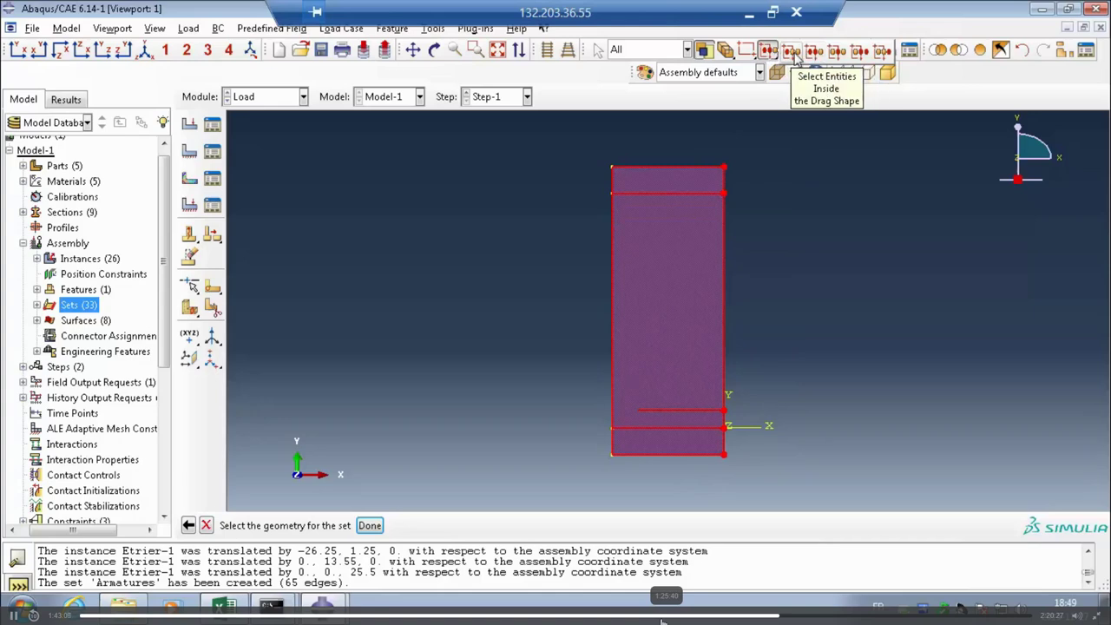
pyautogui.click(794, 55)
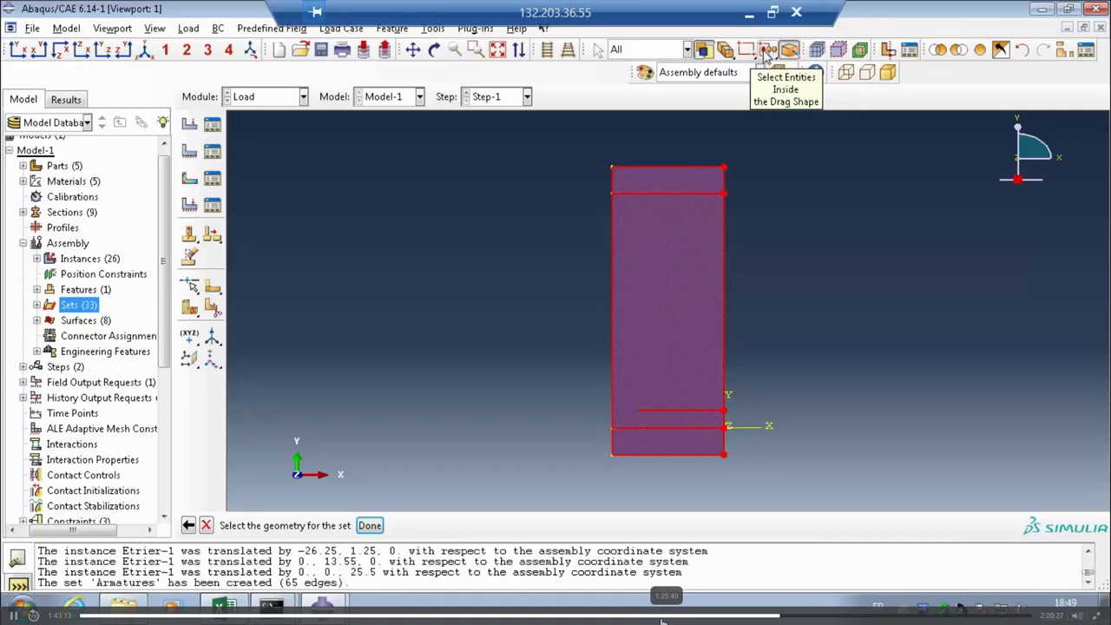
pyautogui.moveTo(810, 142); pyautogui.dragTo(711, 476)
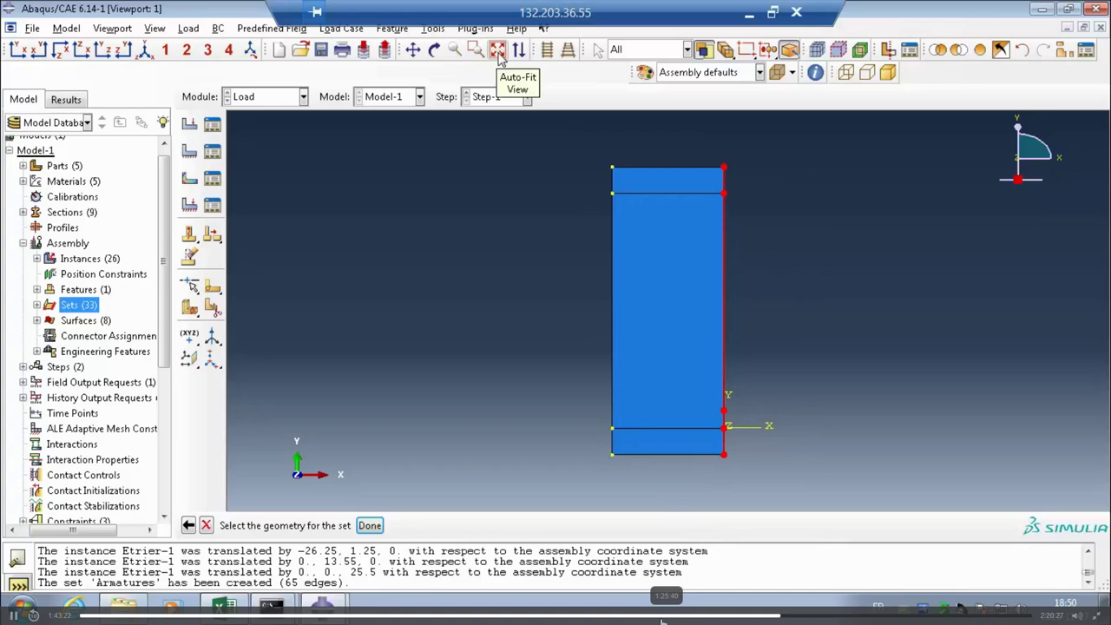
pyautogui.click(141, 49)
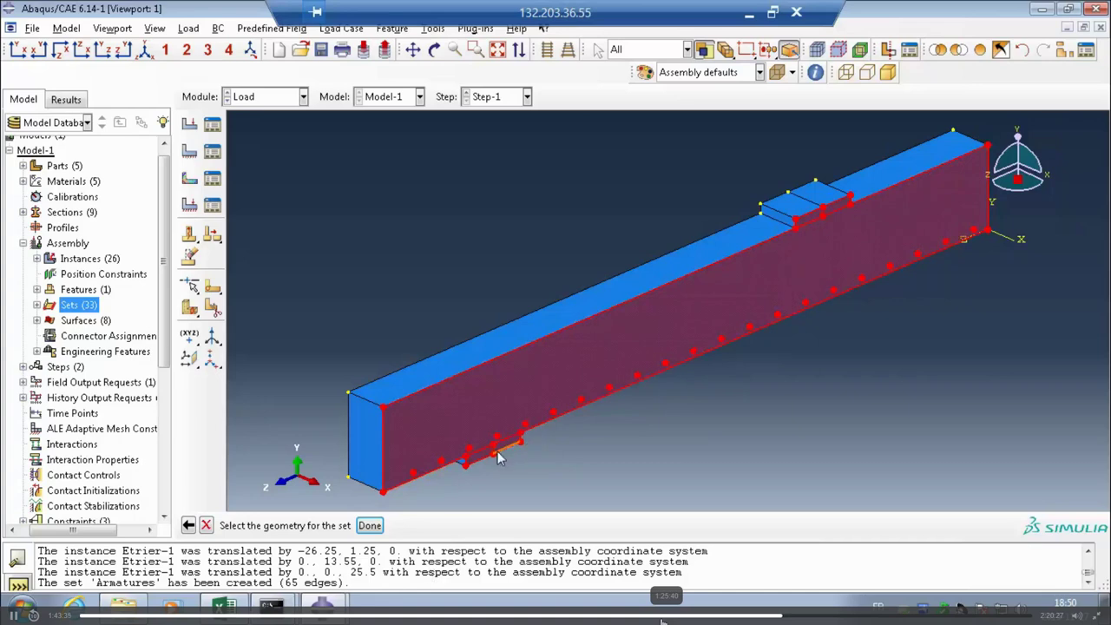
pyautogui.click(370, 526)
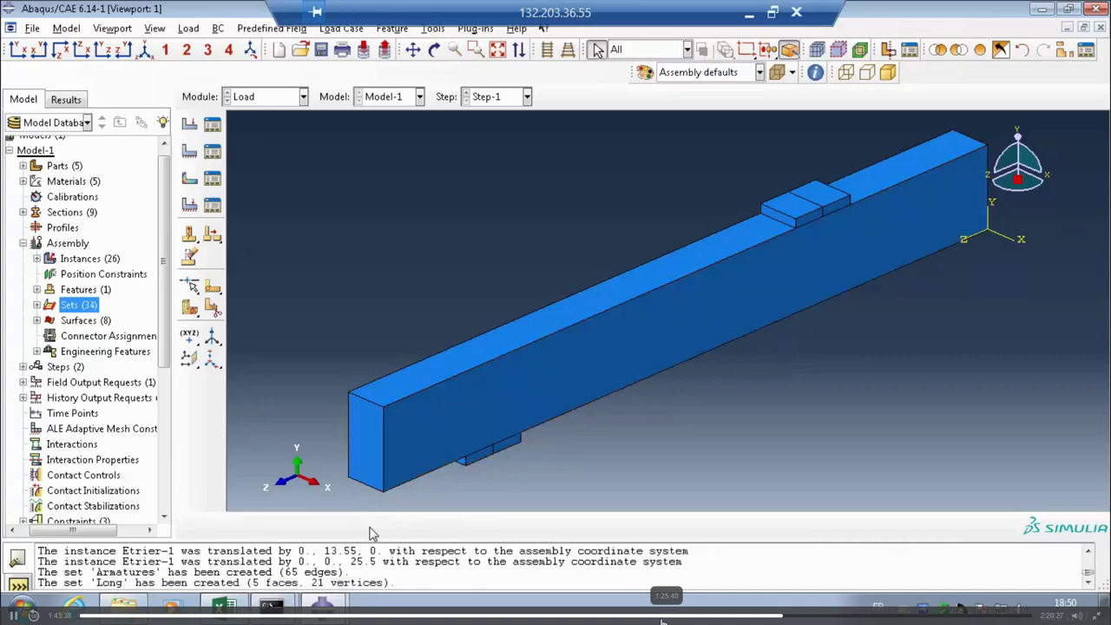
# Step: Review the assembly sets and highlight Long in the model to check which geometry it contains
pyautogui.doubleClick(79, 305)
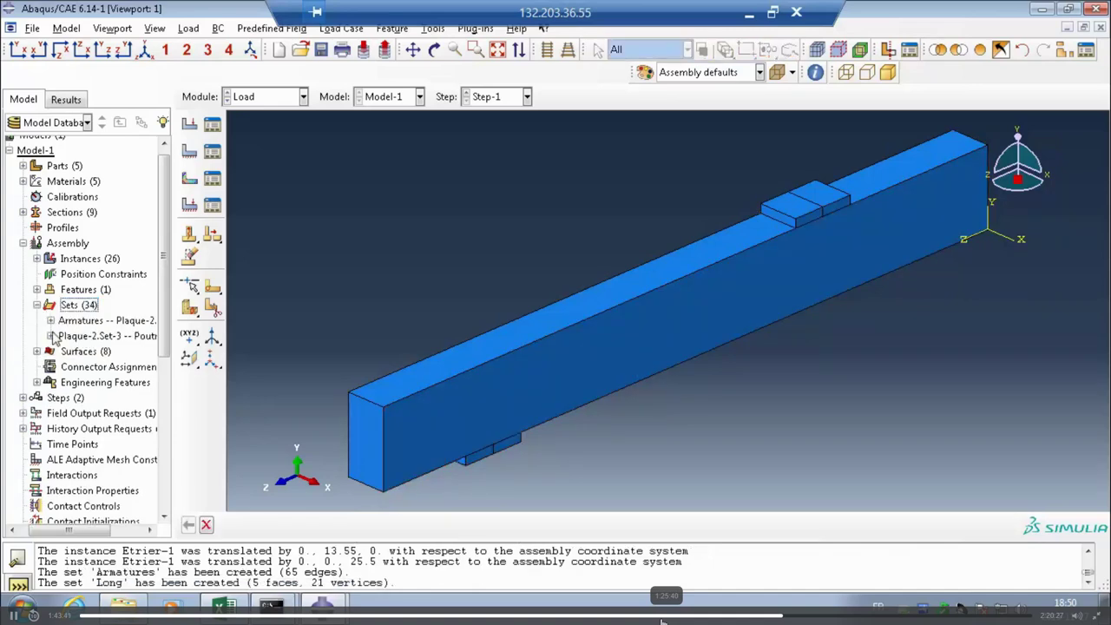
pyautogui.click(50, 321)
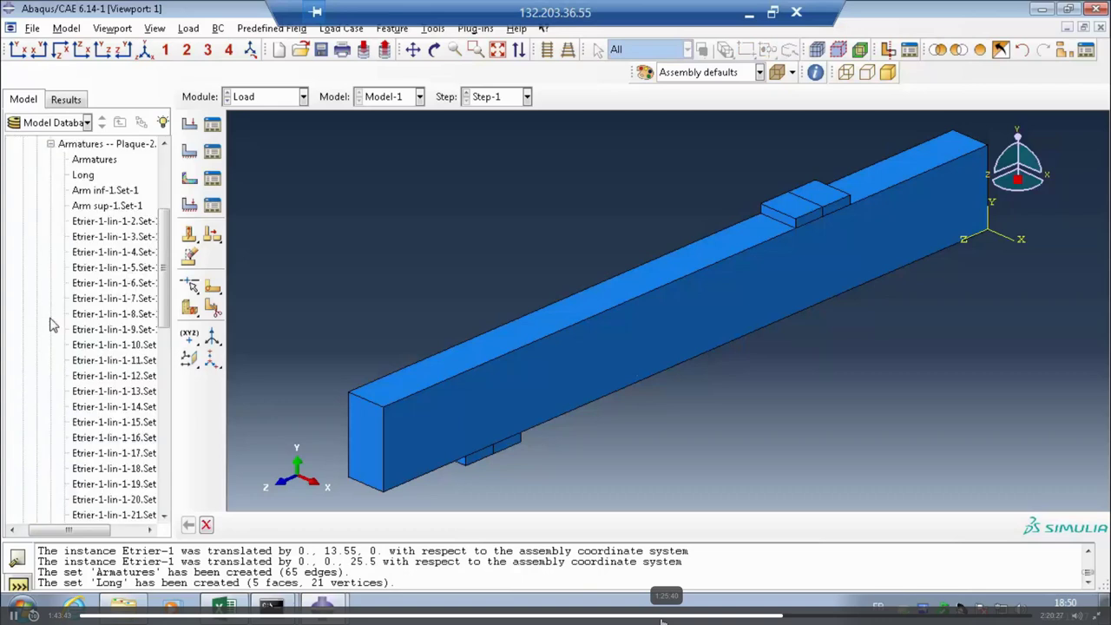
pyautogui.scroll(-9, 52, 334)
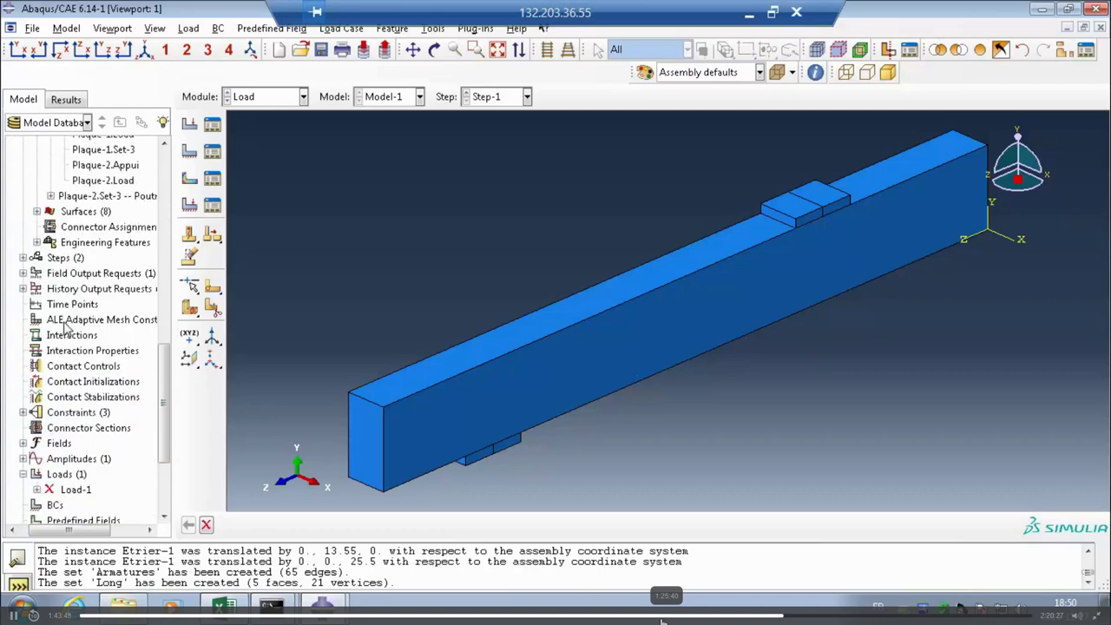
pyautogui.scroll(6, 63, 364)
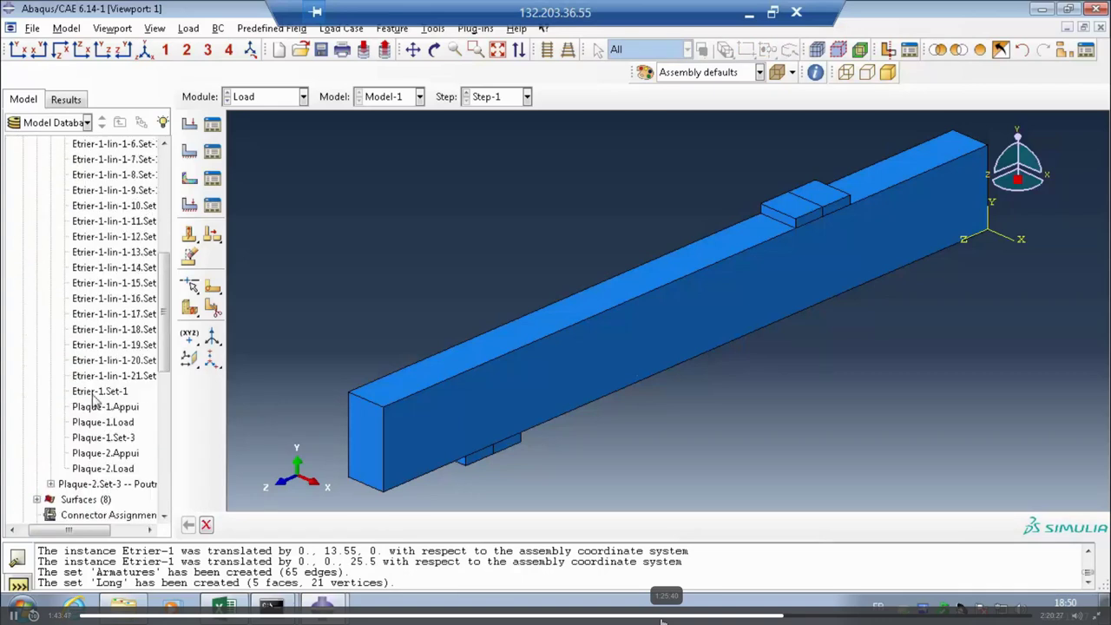
pyautogui.click(97, 391)
pyautogui.scroll(4, 98, 392)
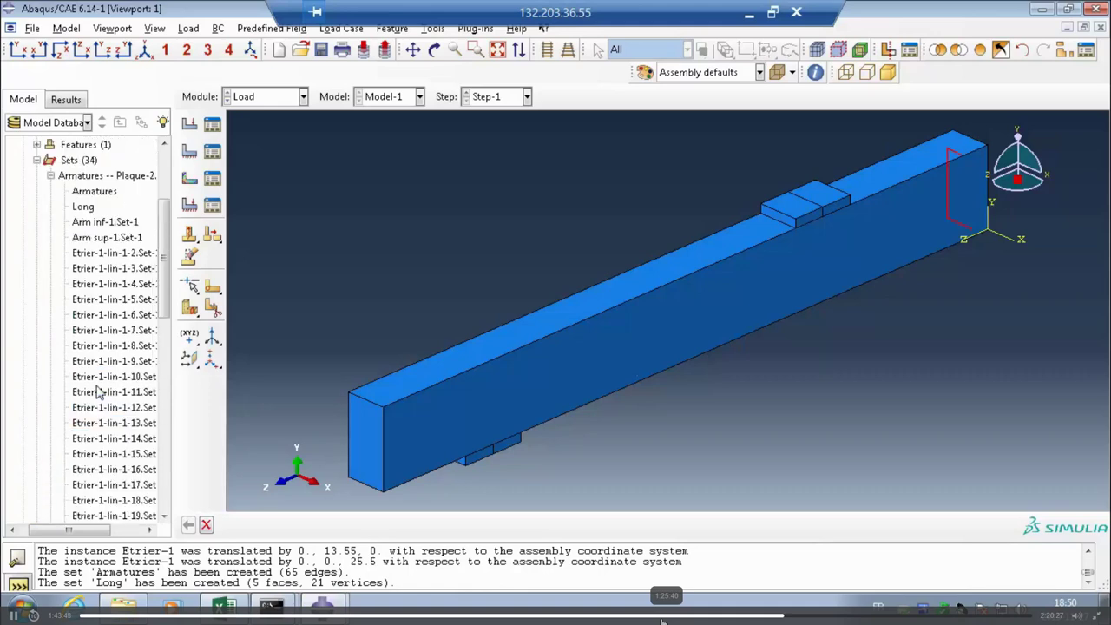
pyautogui.scroll(1, 98, 392)
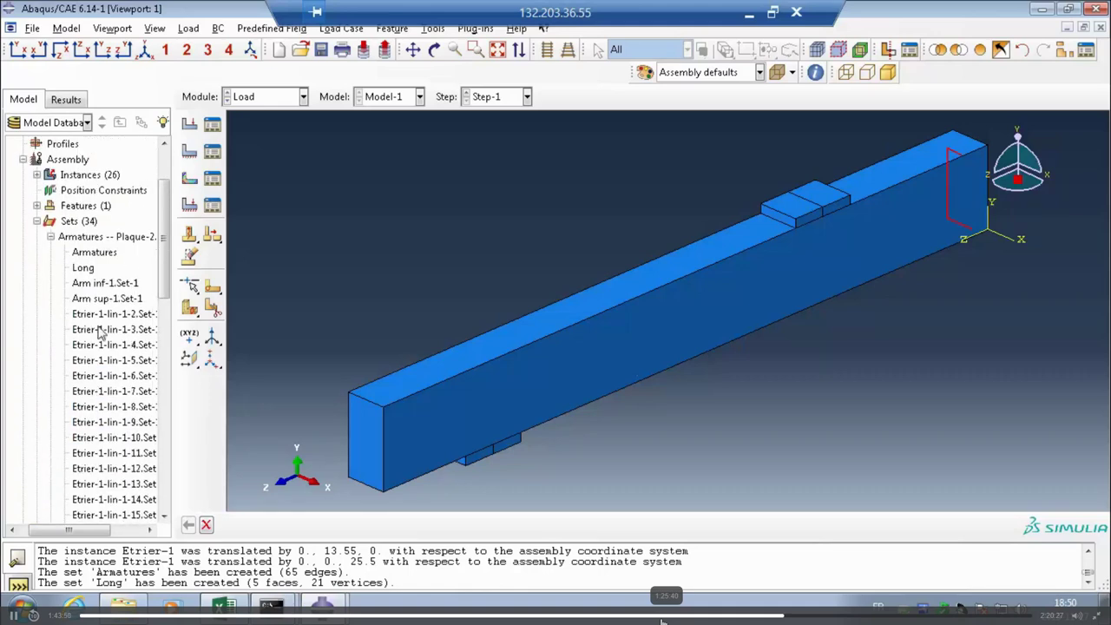
pyautogui.click(83, 267)
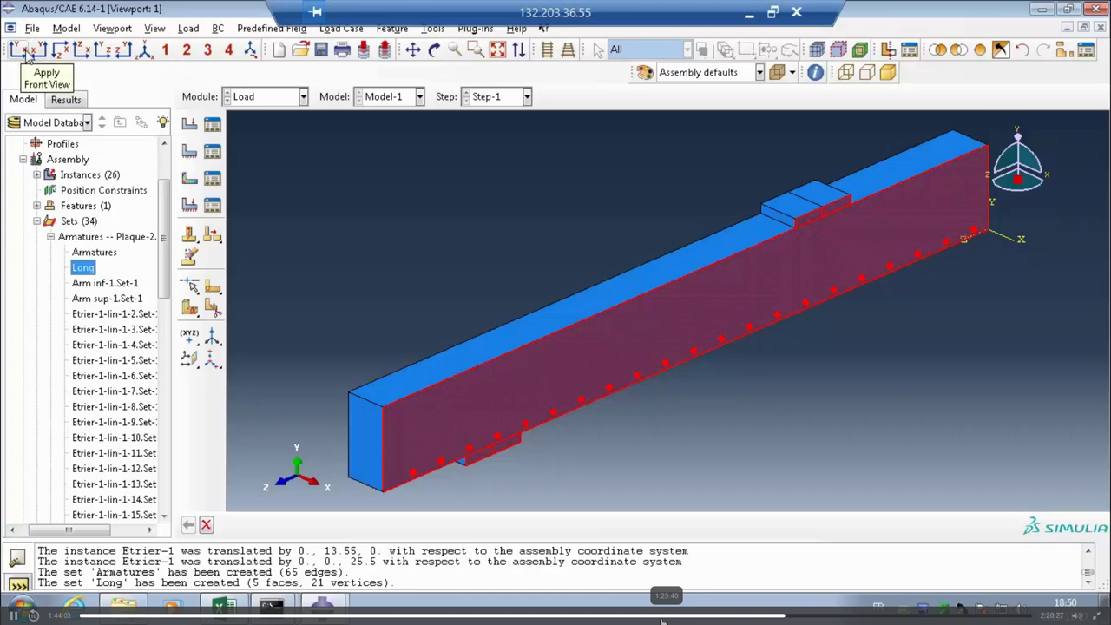
# Step: Create a geometry set named Trans from the entities on the beam's end face at the origin, and highlight it in the model
pyautogui.click(75, 223)
pyautogui.doubleClick(75, 223)
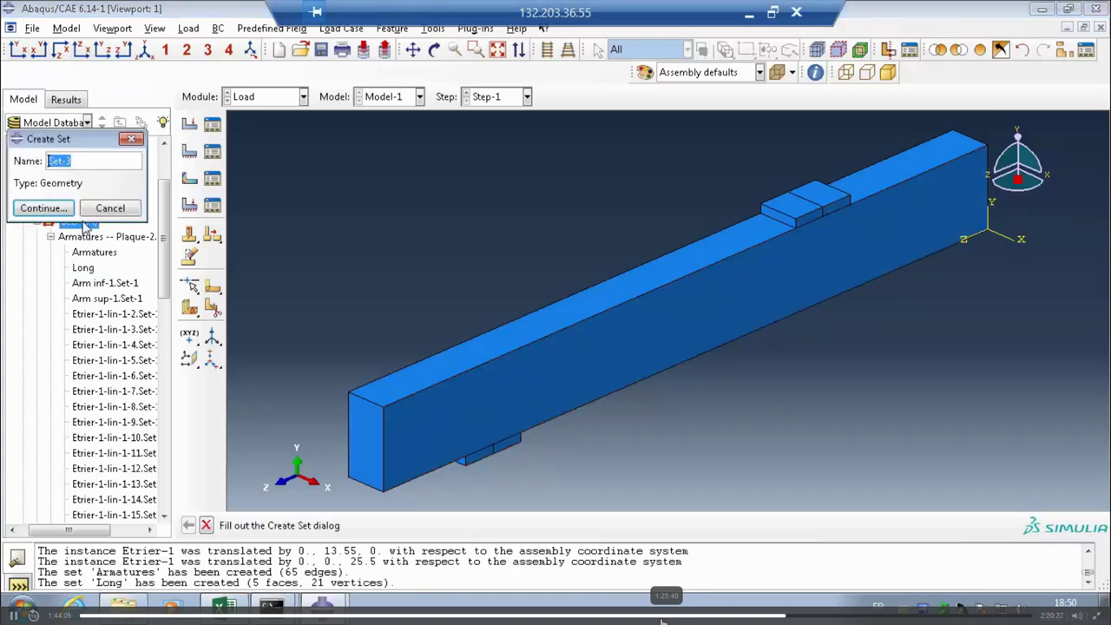
pyautogui.write('Trans')
pyautogui.click(43, 208)
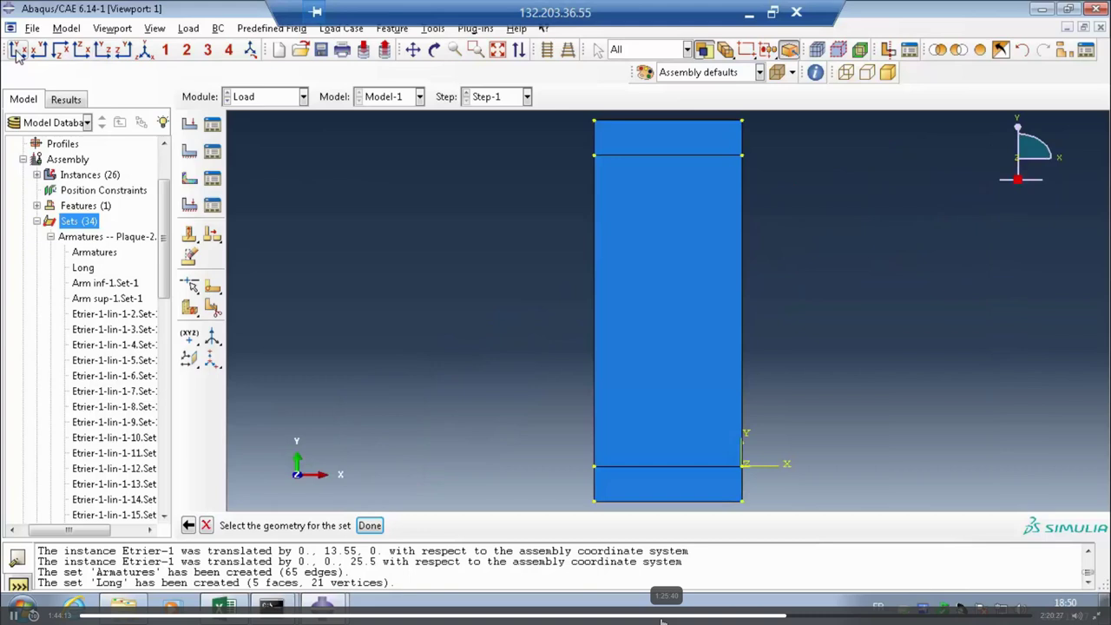
pyautogui.click(41, 50)
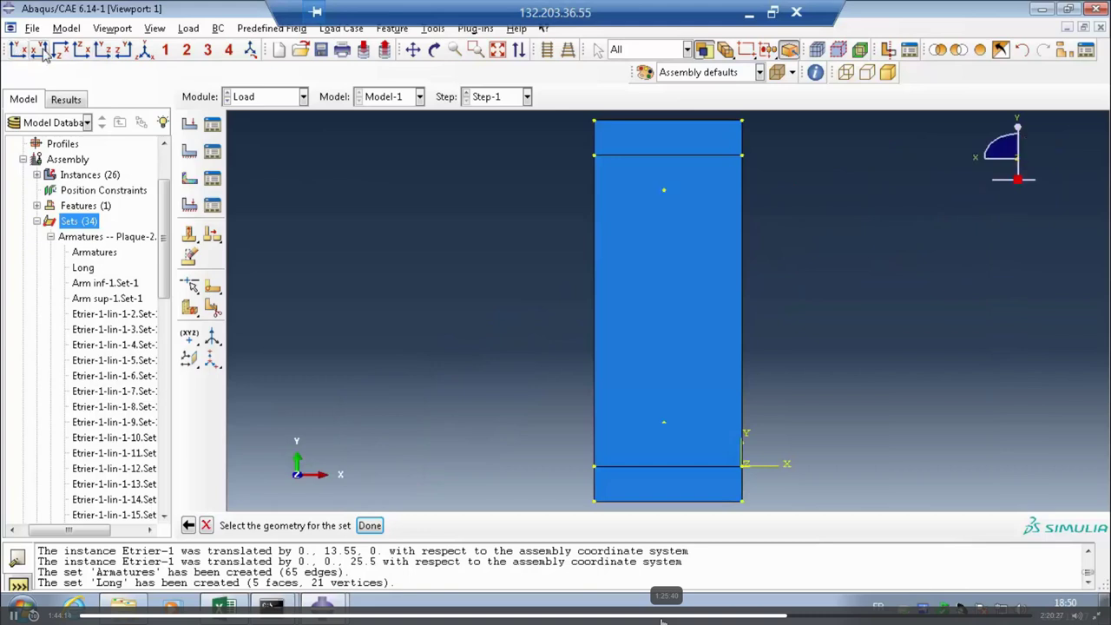
pyautogui.click(59, 50)
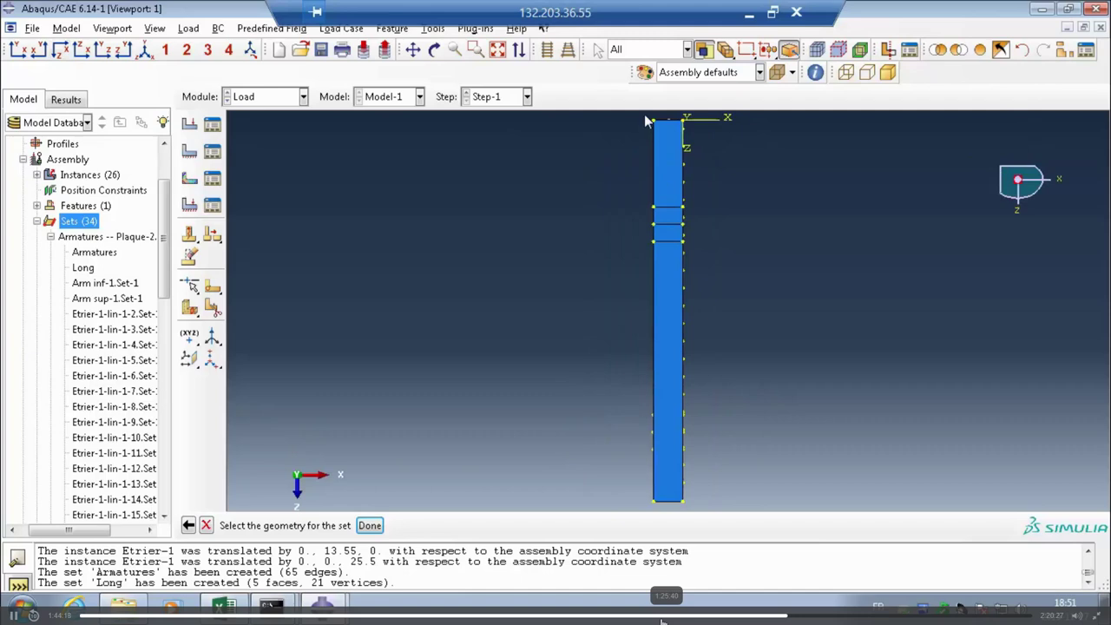
pyautogui.moveTo(644, 114); pyautogui.dragTo(689, 131)
pyautogui.click(144, 50)
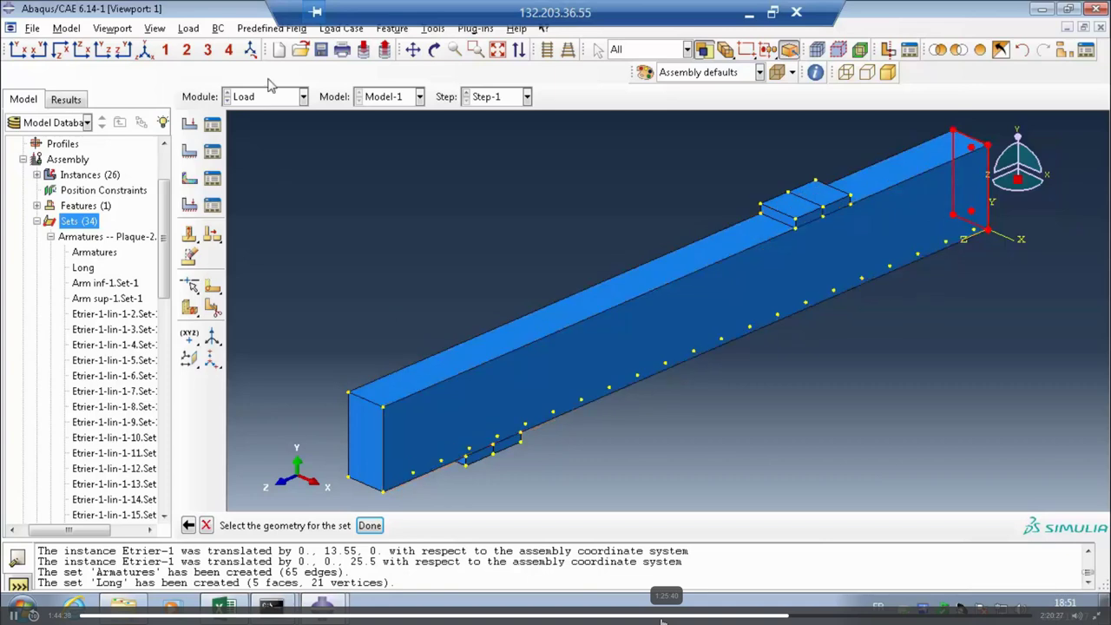
pyautogui.click(367, 525)
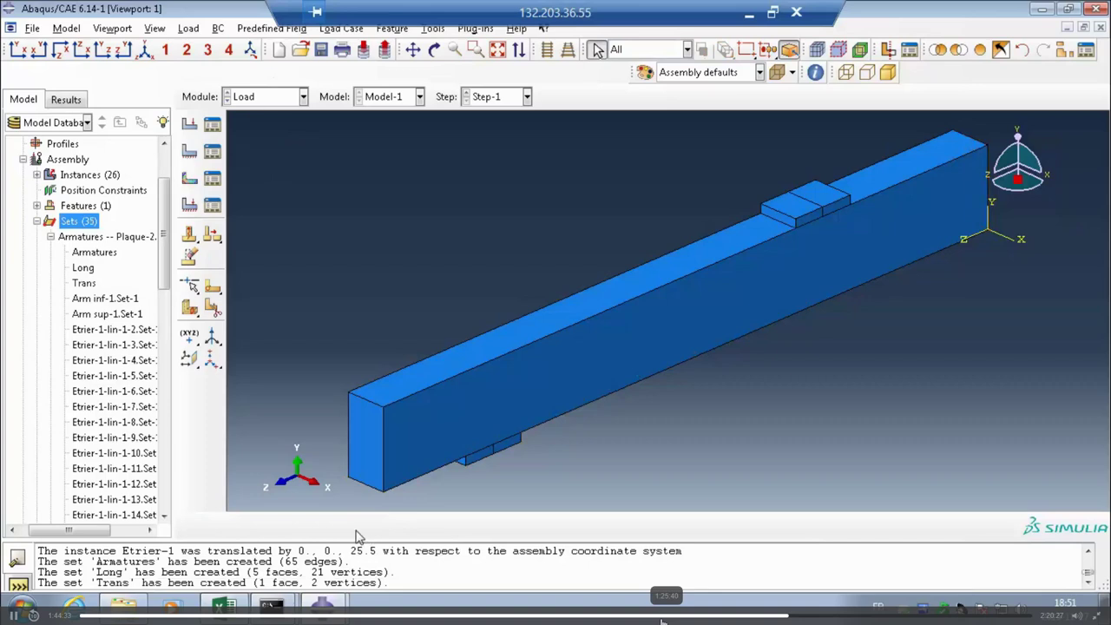
pyautogui.click(83, 282)
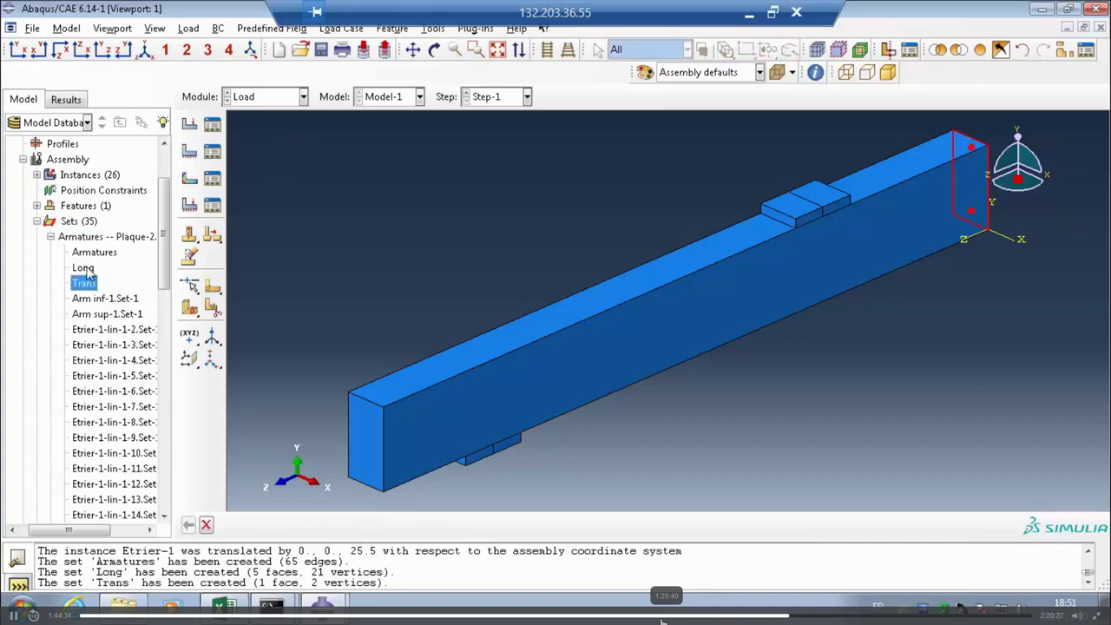
# Step: Highlight the Long set on the beam and turn perspective on for the view
pyautogui.click(83, 269)
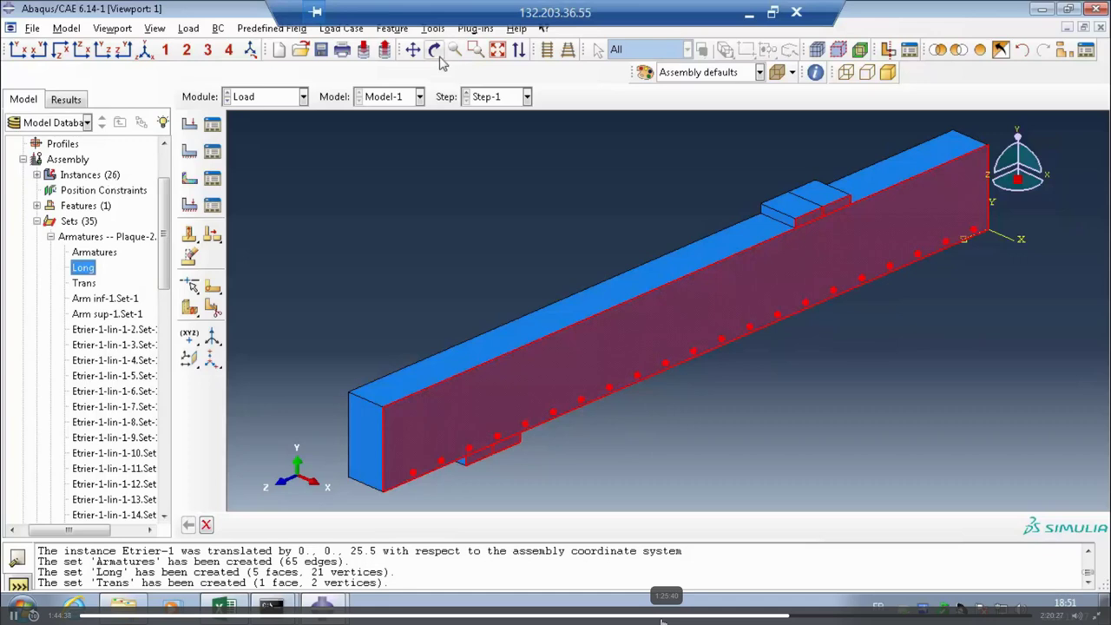
pyautogui.click(566, 49)
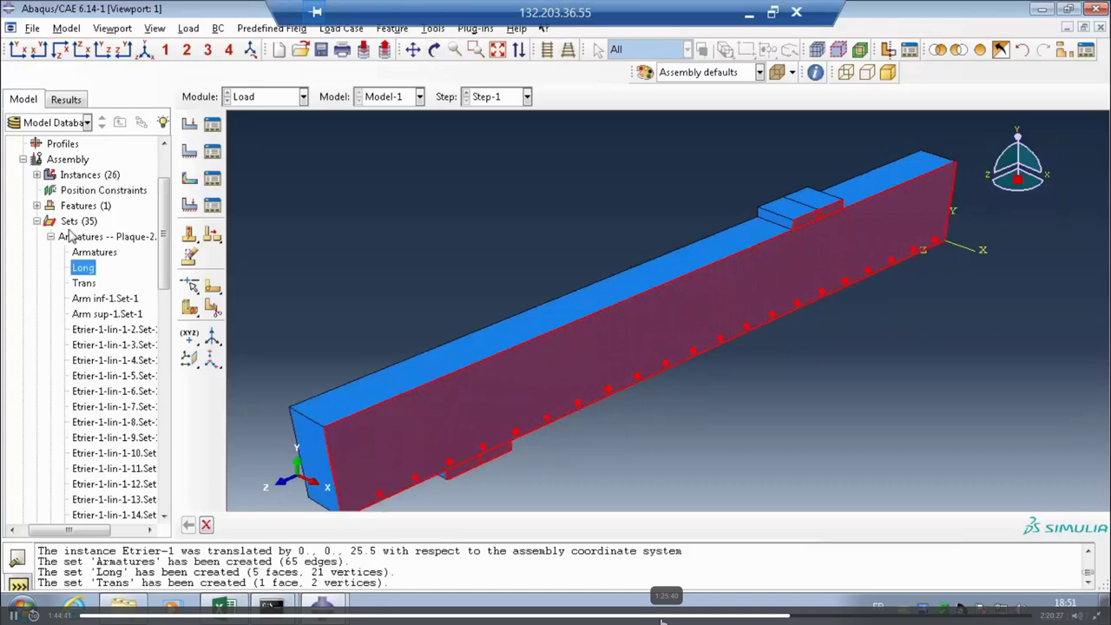
pyautogui.click(37, 222)
pyautogui.click(23, 159)
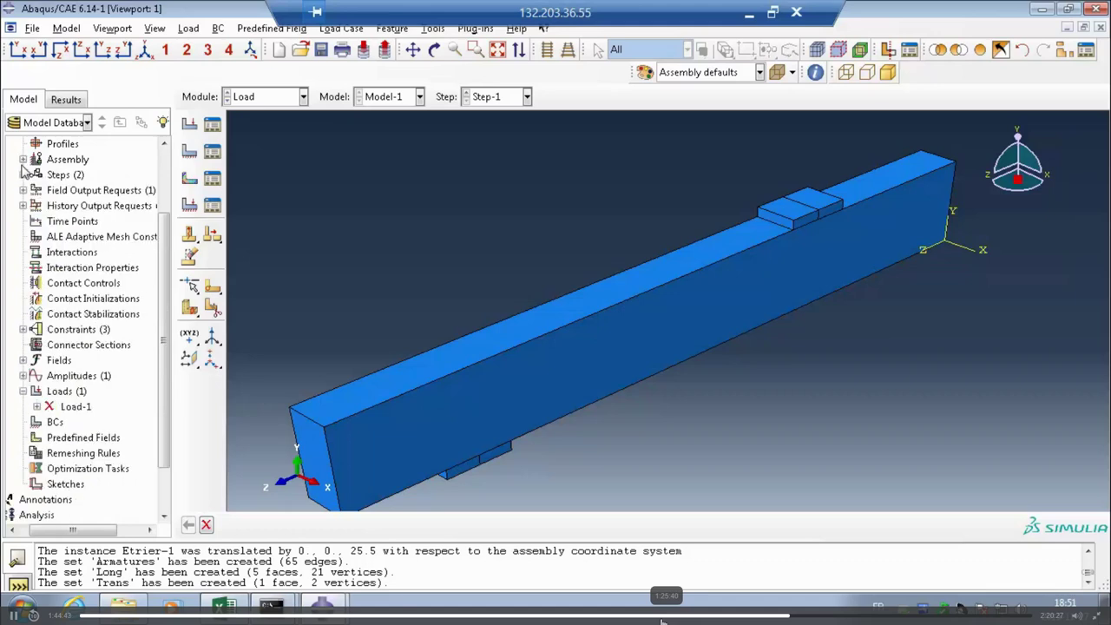
# Step: Create a Symmetry/Antisymmetry/Encastre boundary condition in Step-1 on the Long set with XSYMM (U1 = UR2 = UR3 = 0)
pyautogui.click(54, 422)
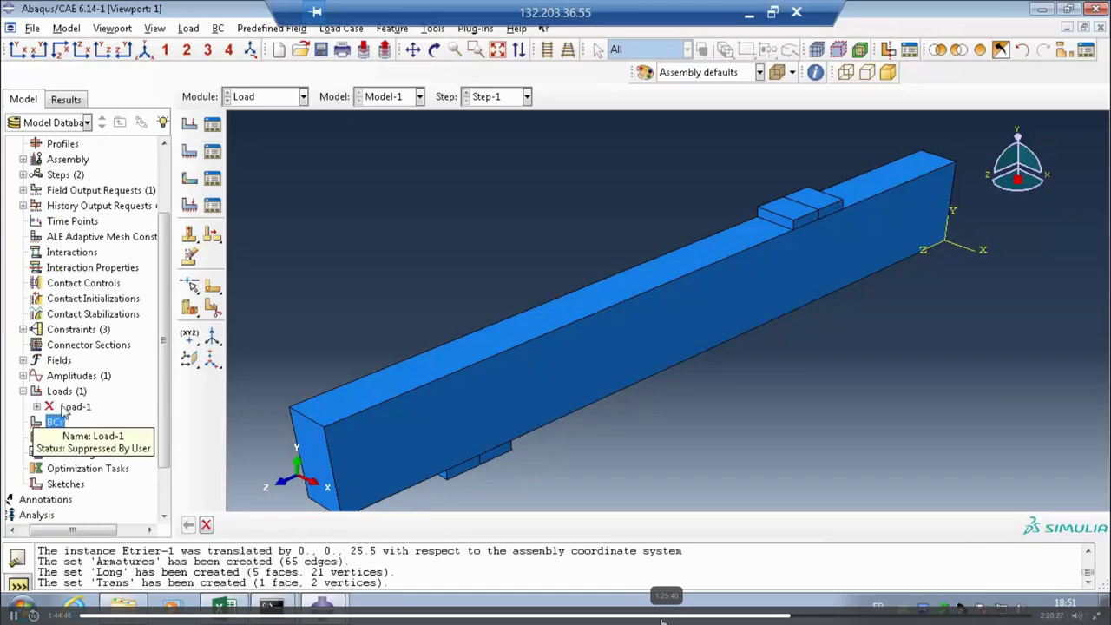
pyautogui.click(216, 155)
pyautogui.click(62, 303)
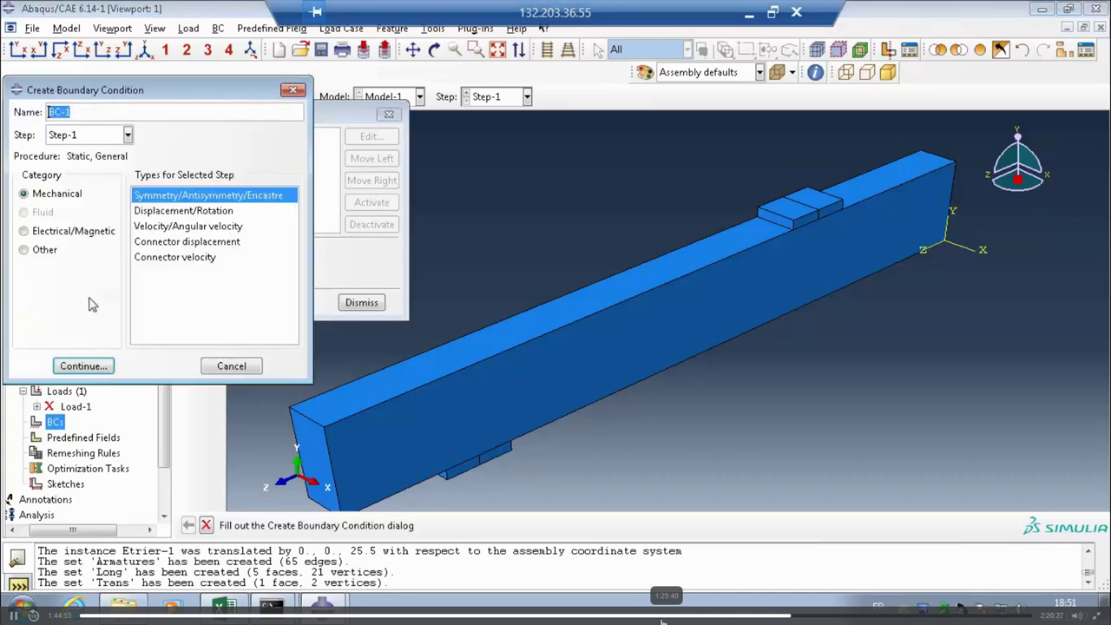
pyautogui.click(62, 368)
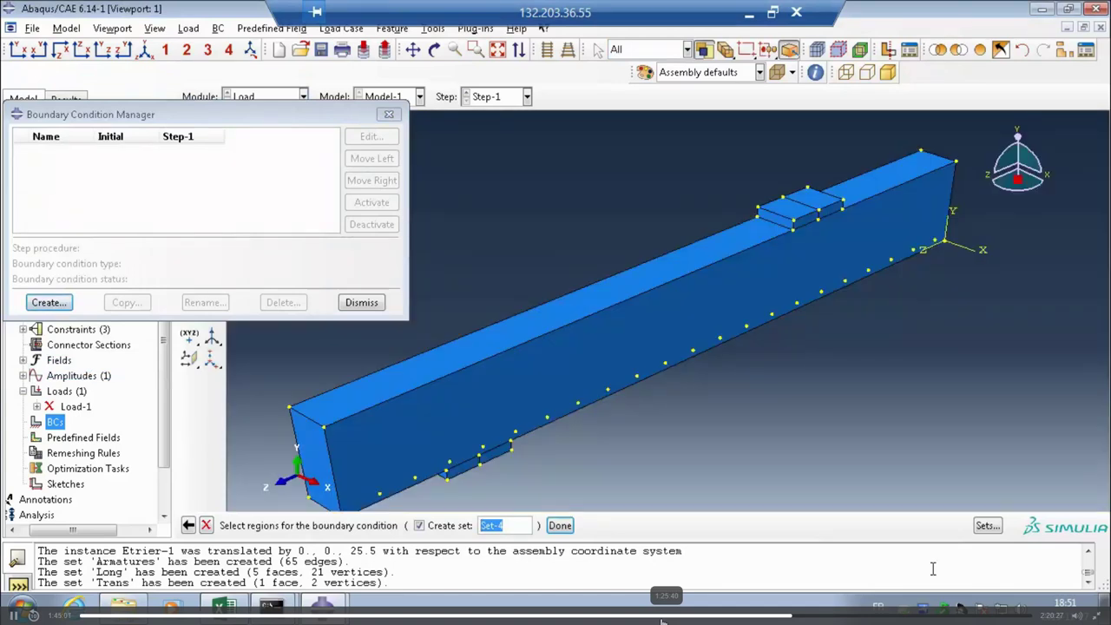
pyautogui.click(987, 526)
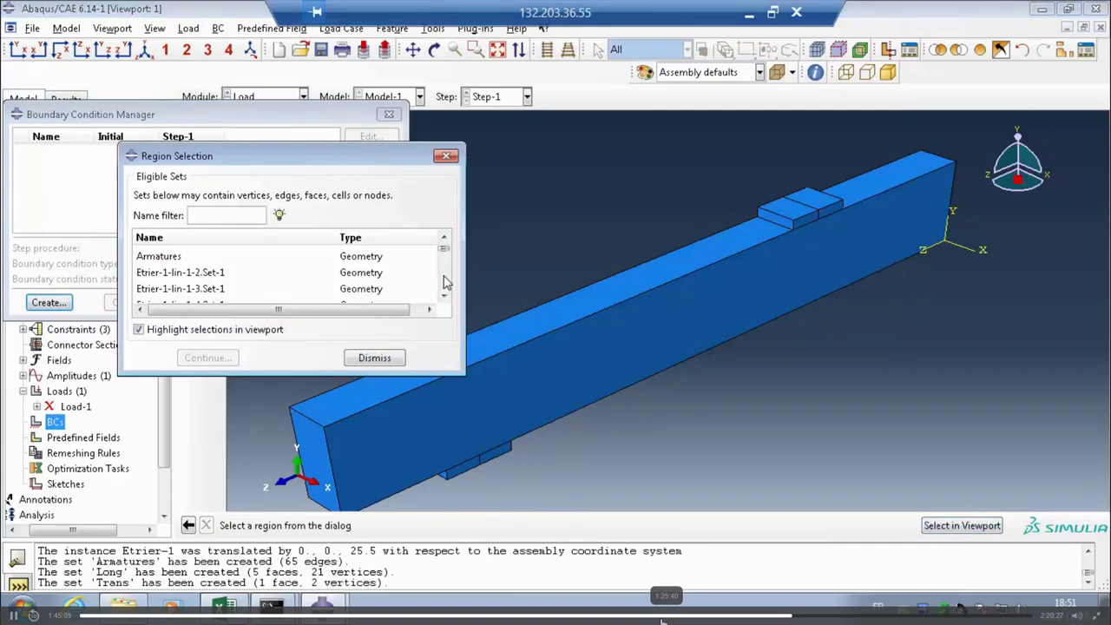
pyautogui.scroll(-3, 444, 281)
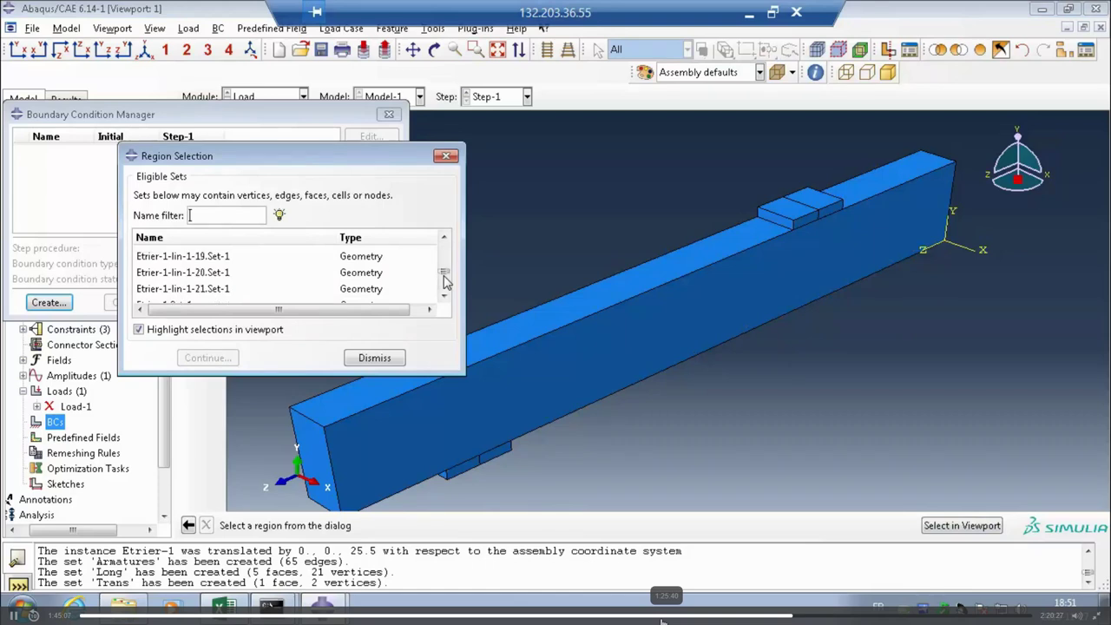
pyautogui.scroll(-3, 445, 281)
pyautogui.click(160, 254)
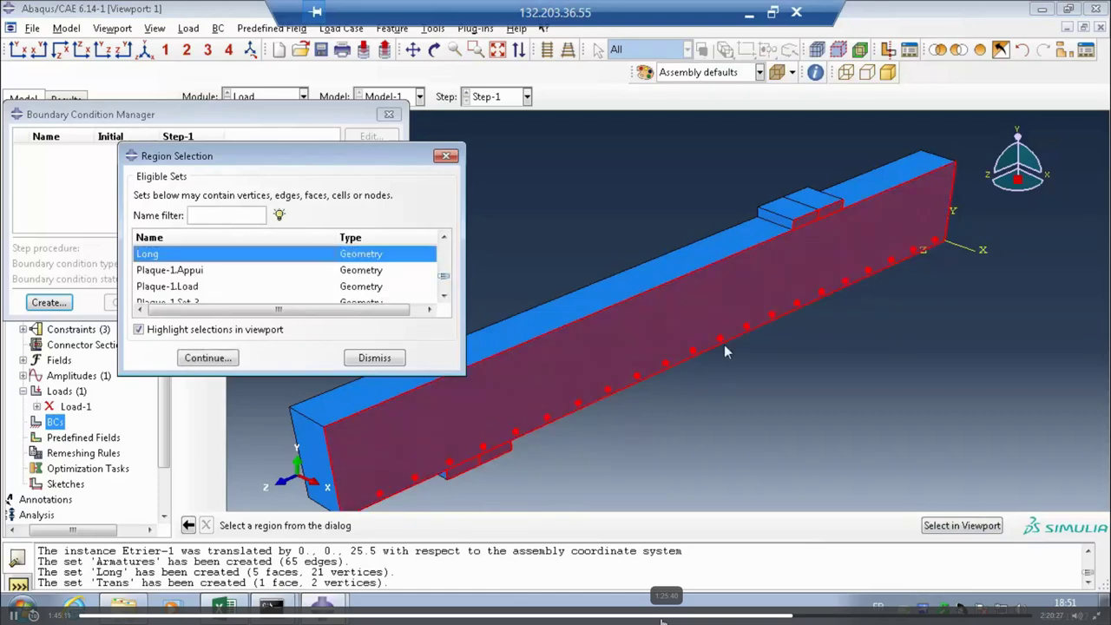
pyautogui.click(212, 358)
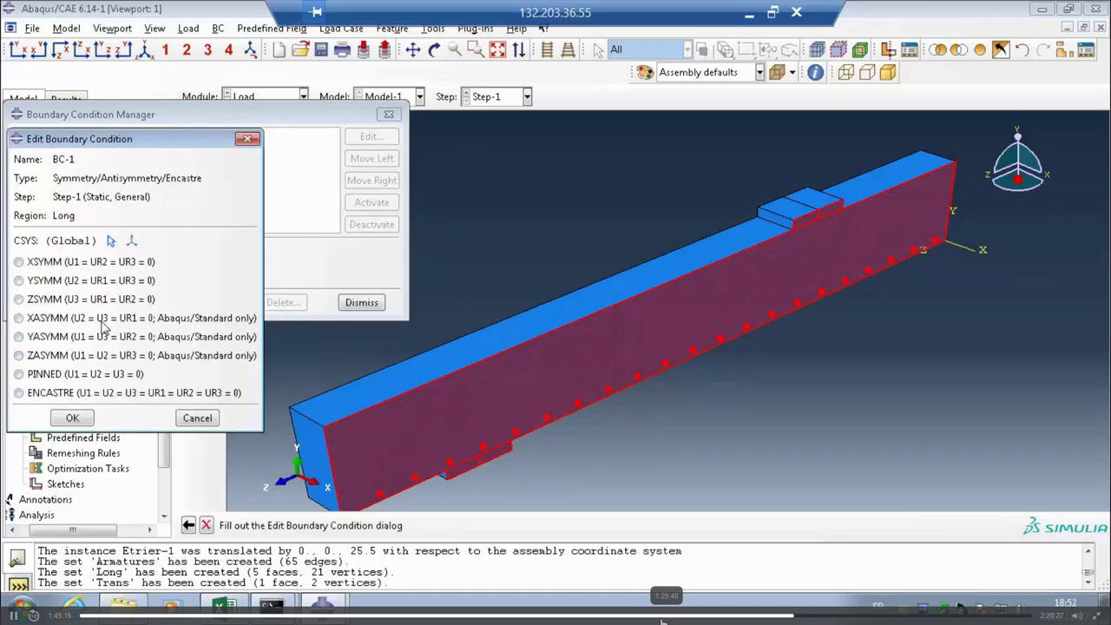
pyautogui.click(19, 262)
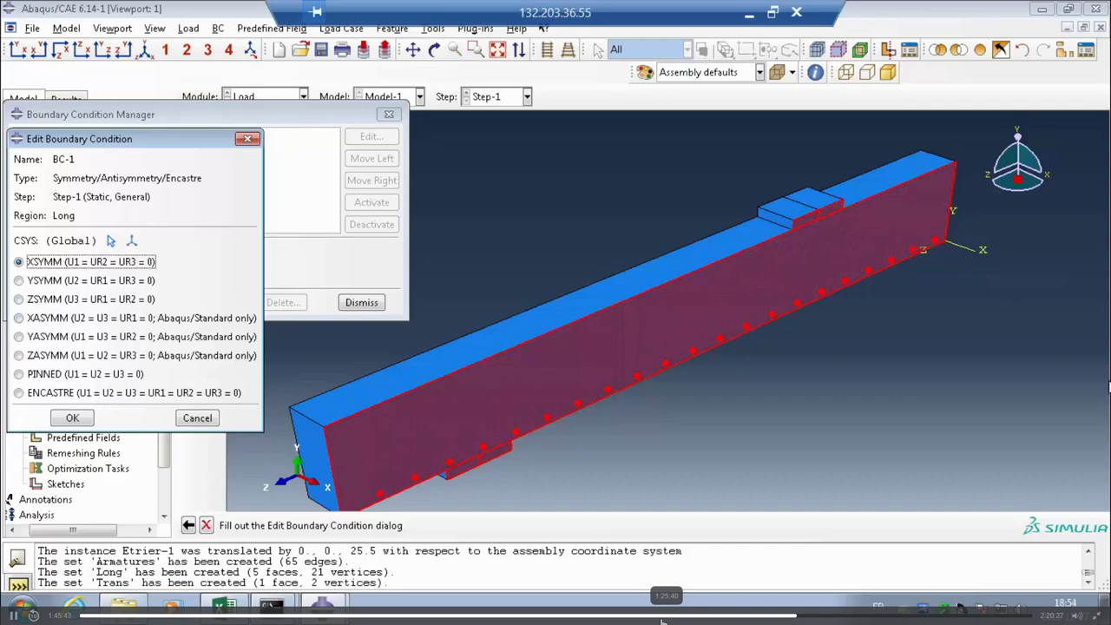
pyautogui.click(72, 417)
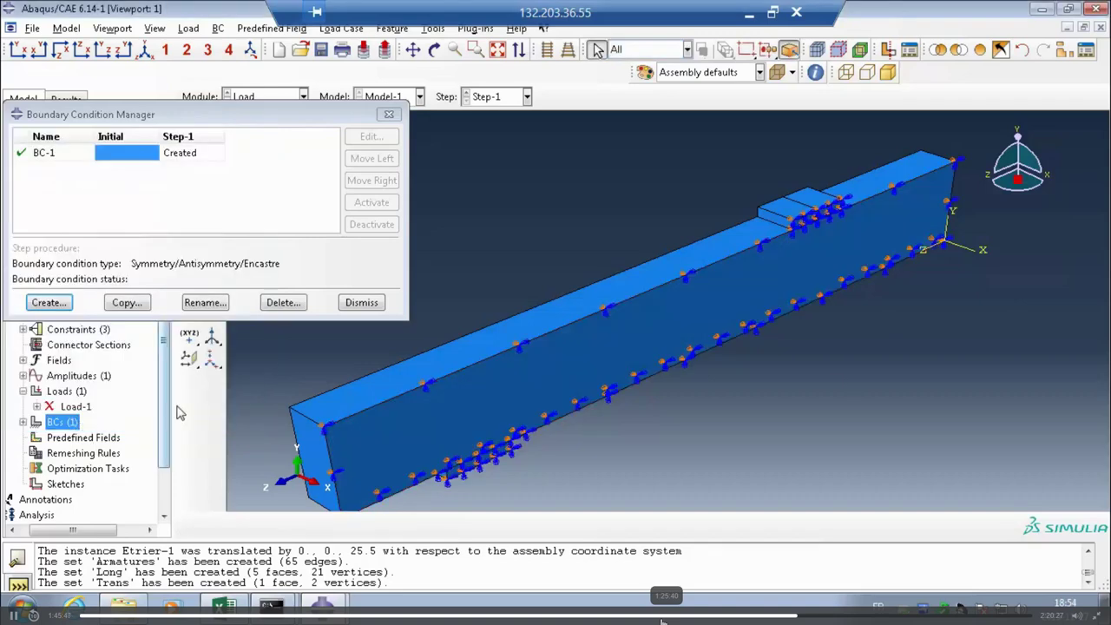
# Step: Create a Symmetry/Antisymmetry/Encastre boundary condition in Step-1 on the Trans set with ZSYMM (U3 = UR1 = UR2 = 0)
pyautogui.click(46, 302)
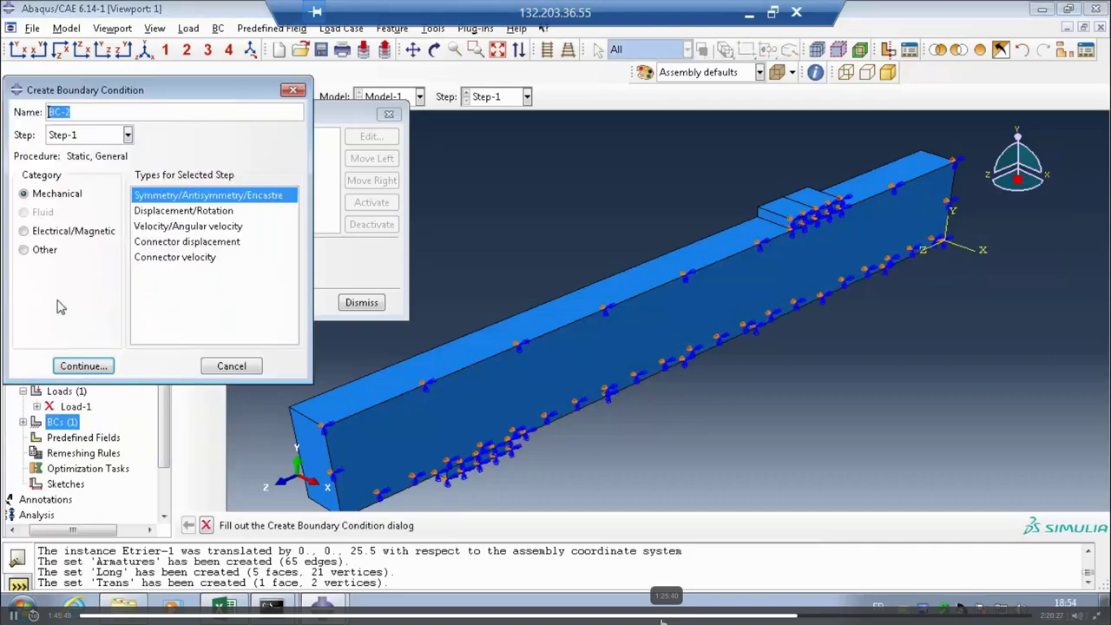
pyautogui.click(73, 367)
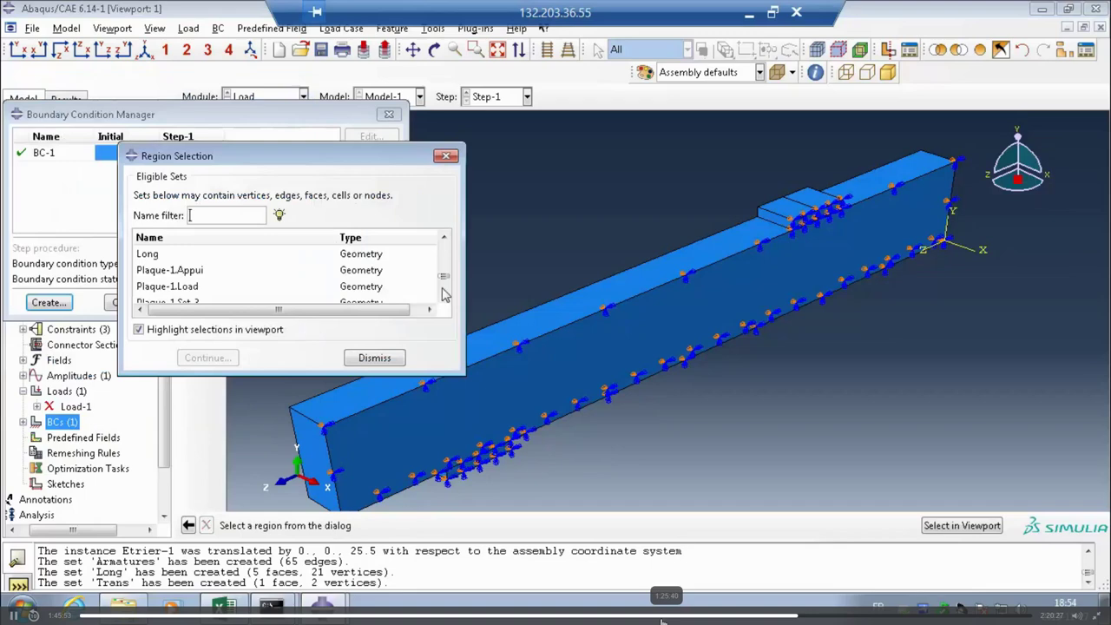
pyautogui.scroll(-3, 443, 293)
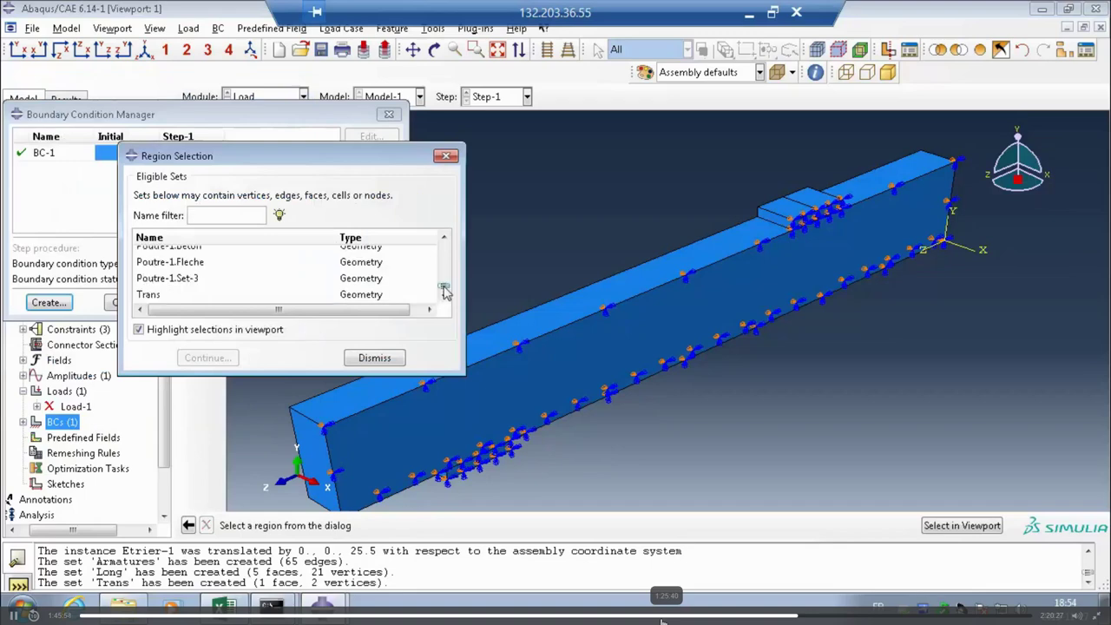
pyautogui.click(191, 296)
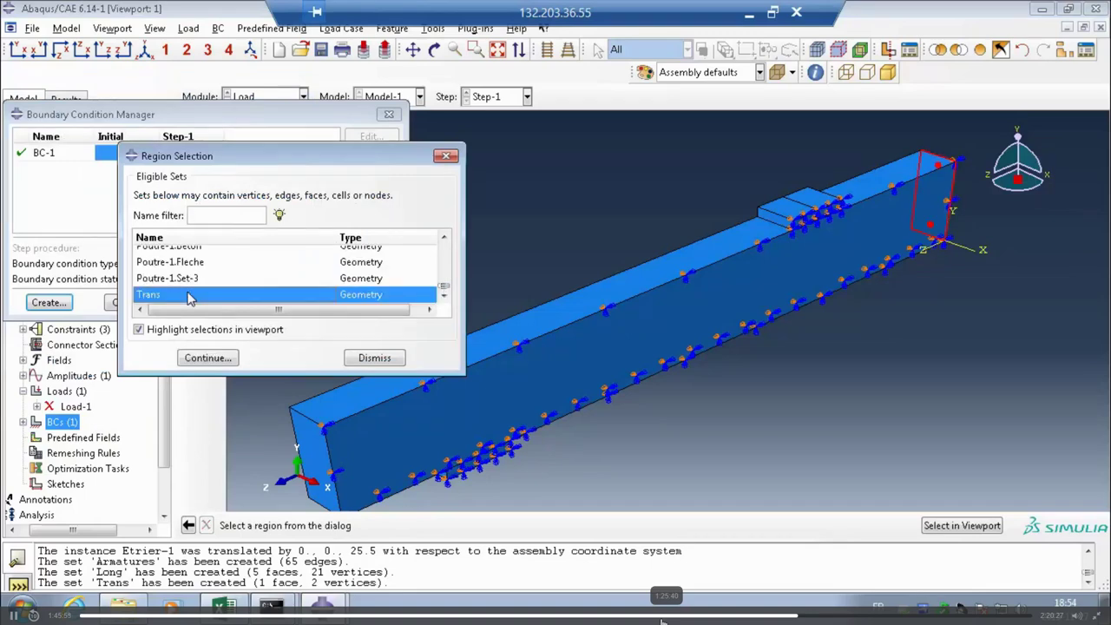
pyautogui.click(207, 359)
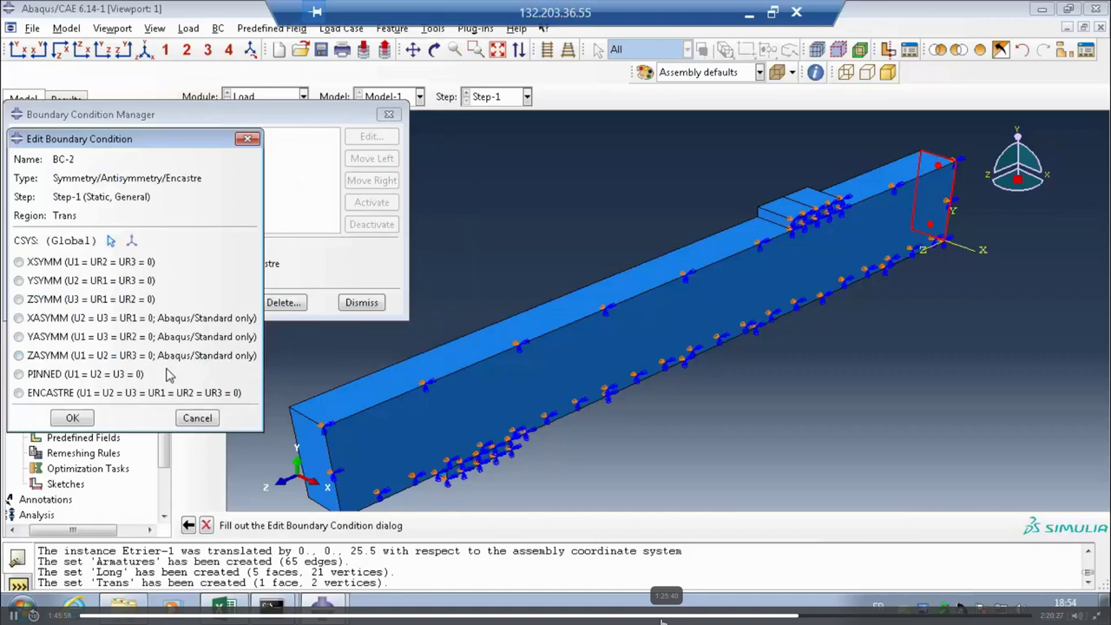
pyautogui.click(69, 300)
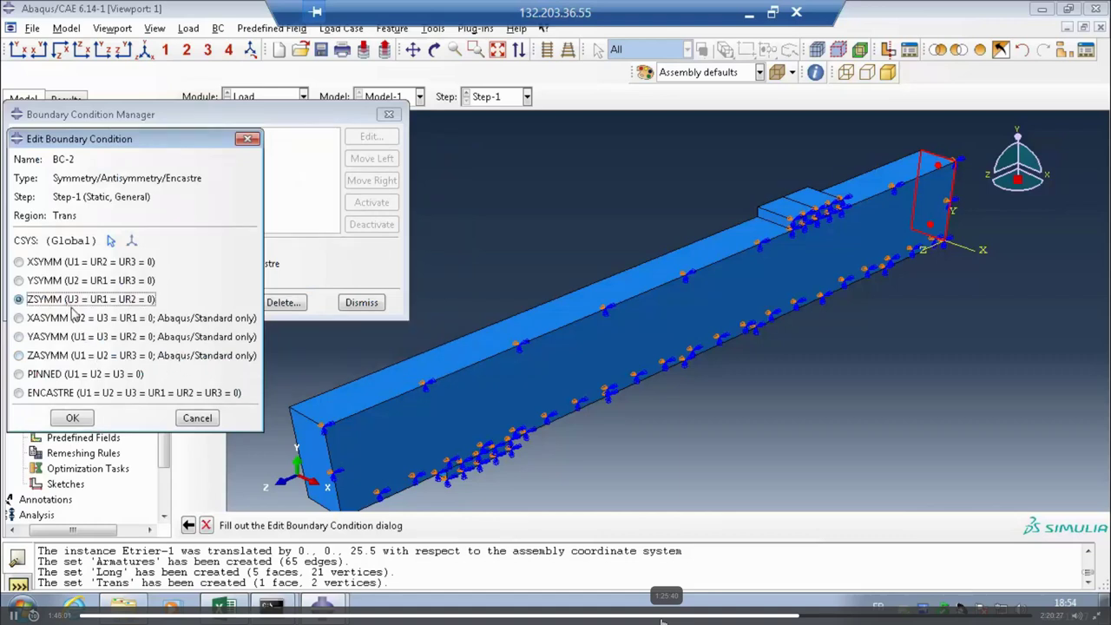
pyautogui.click(69, 419)
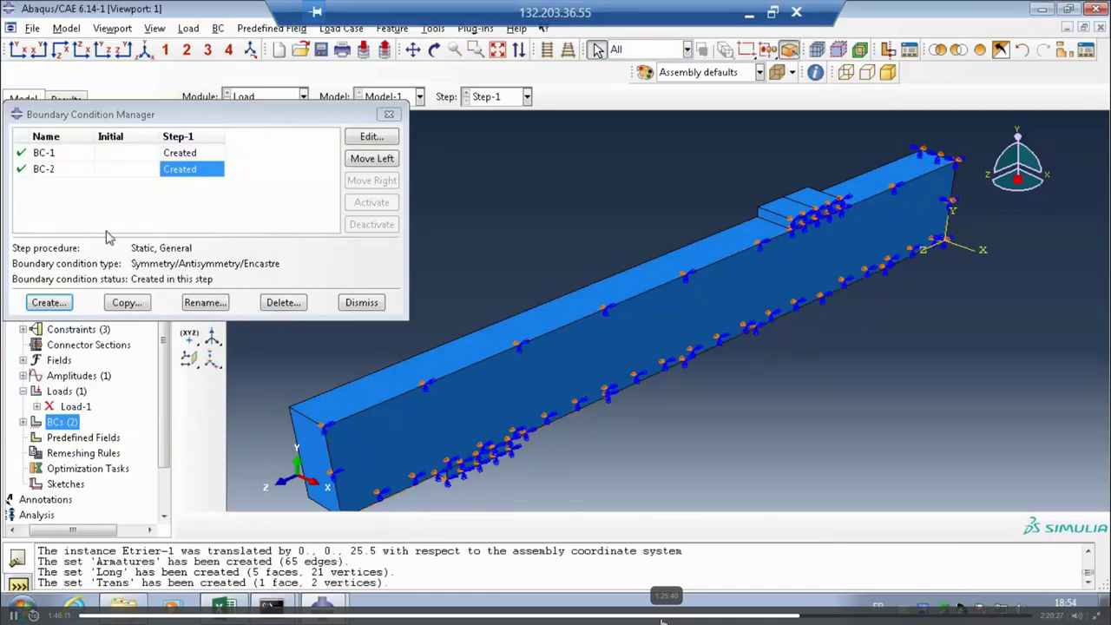
# Step: Create a Displacement/Rotation boundary condition in Step-1 on the Plaque-1.Appui set, fixing U2 at 0
pyautogui.click(59, 305)
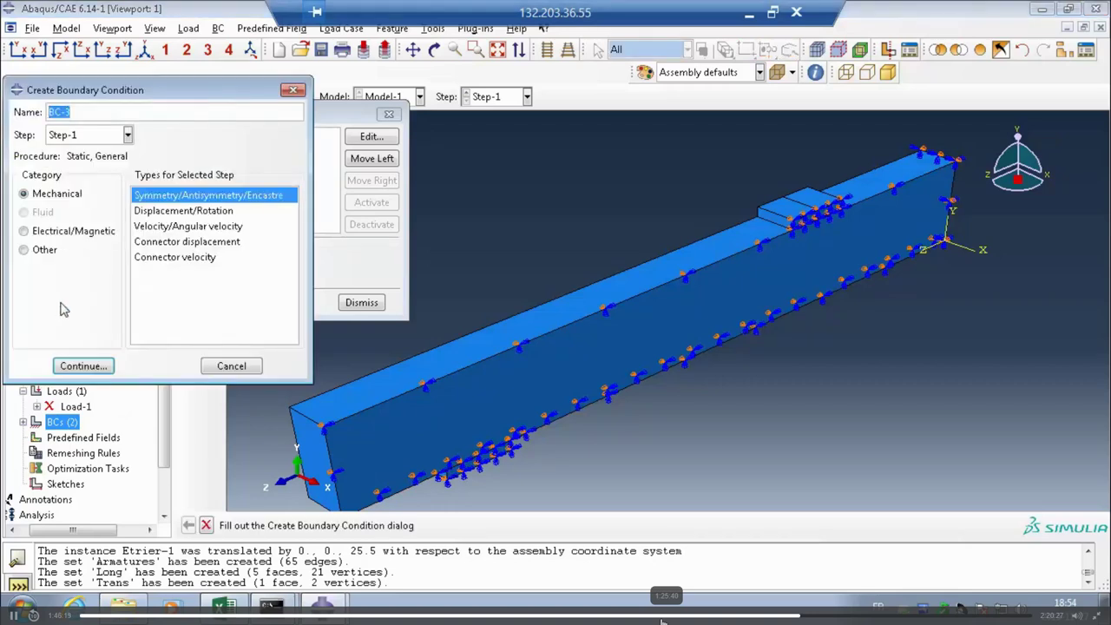
pyautogui.click(191, 210)
pyautogui.click(83, 365)
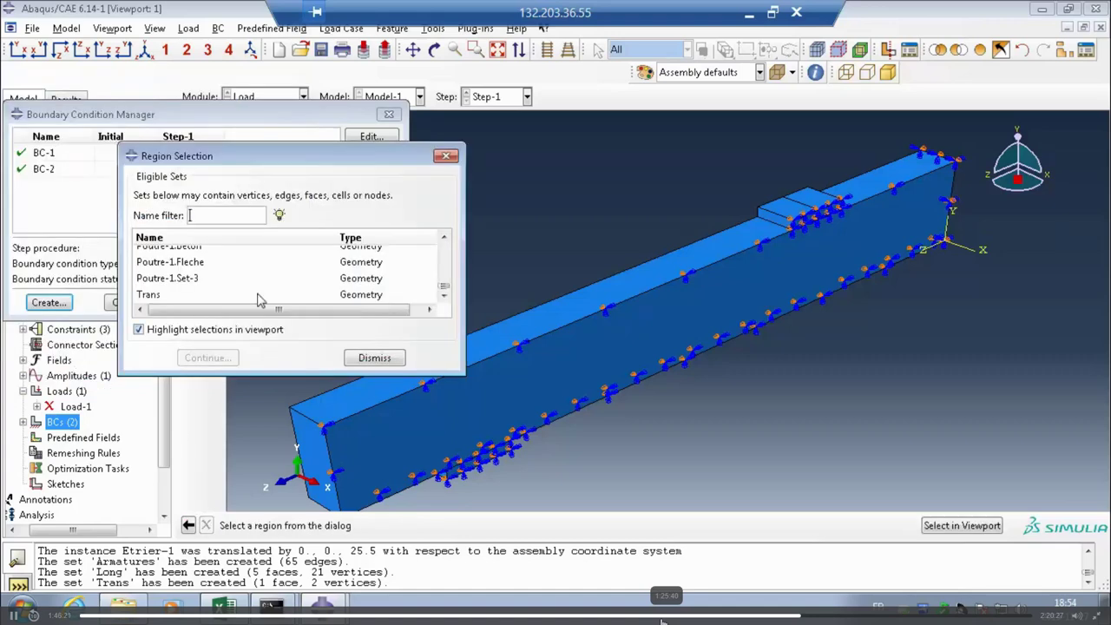
pyautogui.click(169, 279)
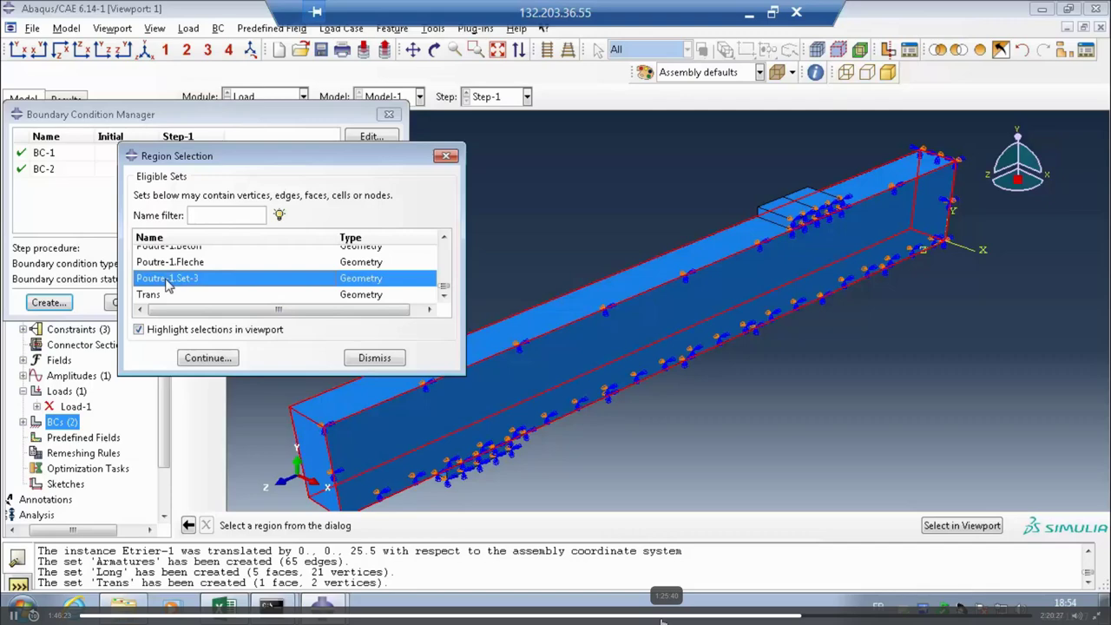
pyautogui.scroll(1, 216, 283)
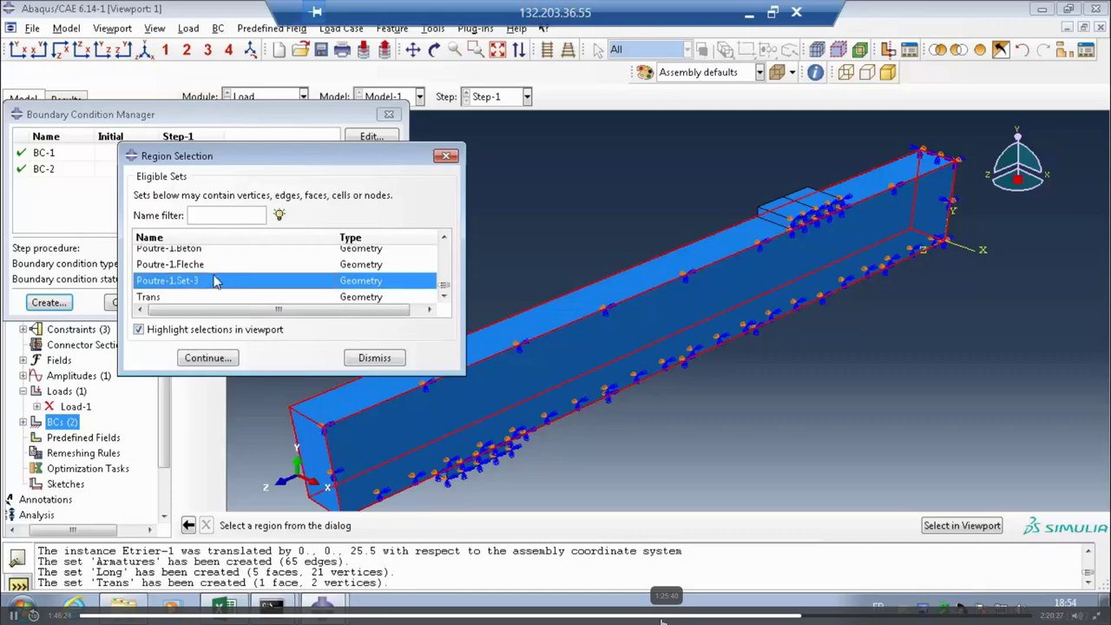
pyautogui.scroll(3, 216, 283)
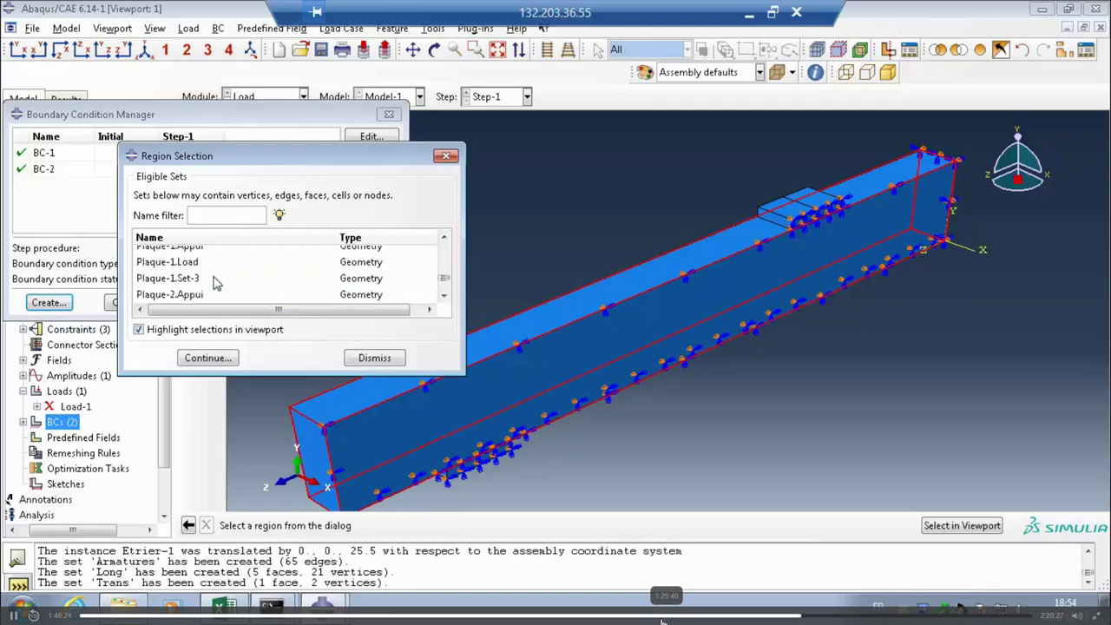
pyautogui.click(183, 263)
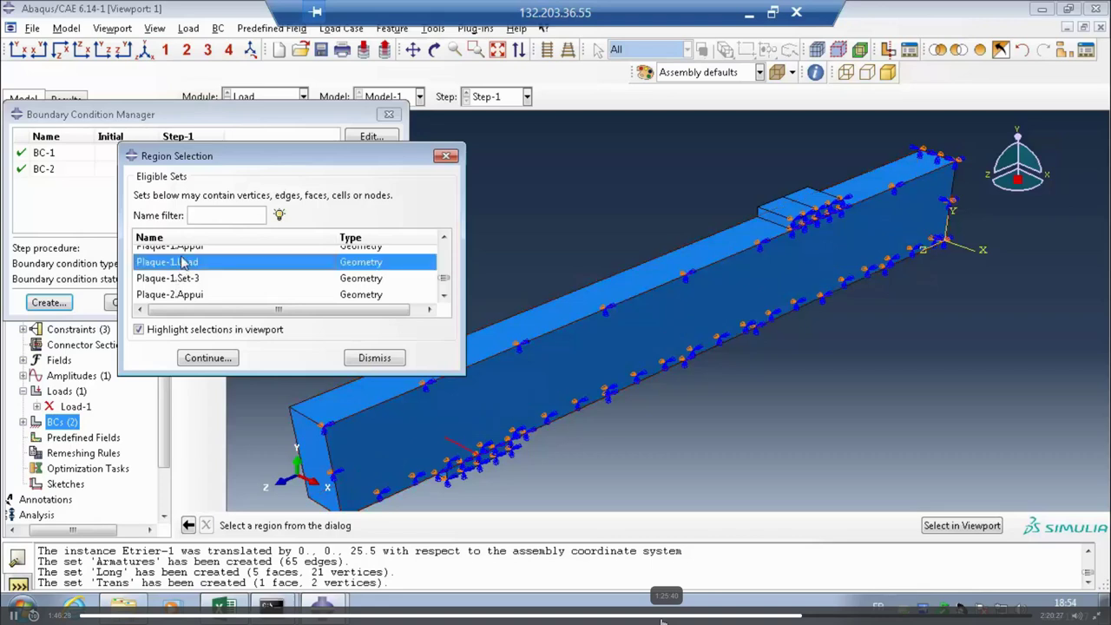
pyautogui.scroll(3, 182, 278)
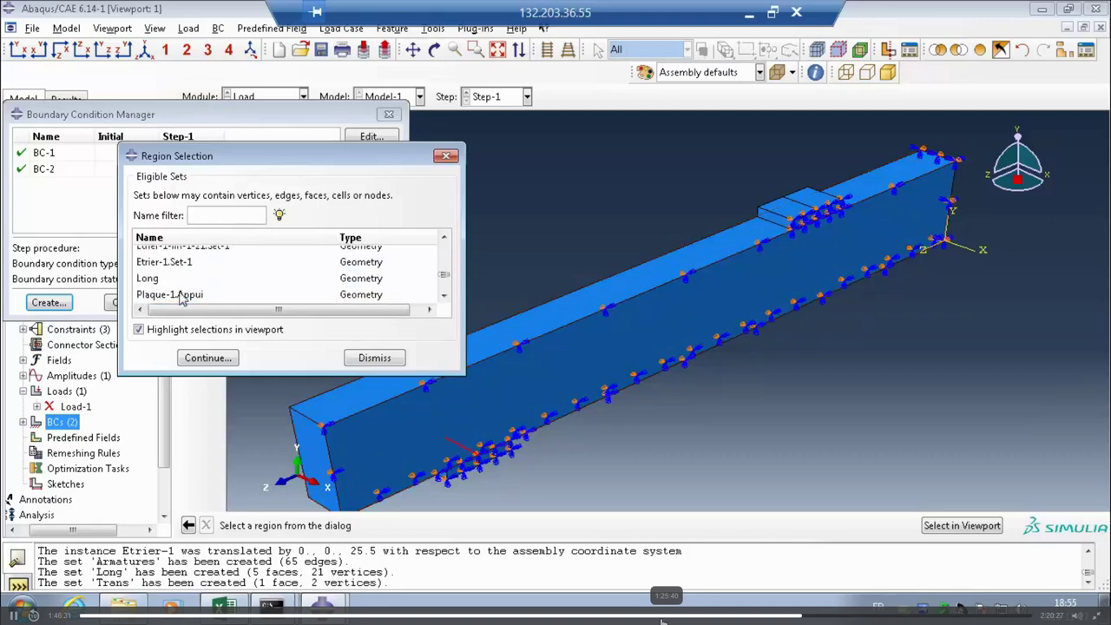
pyautogui.click(182, 295)
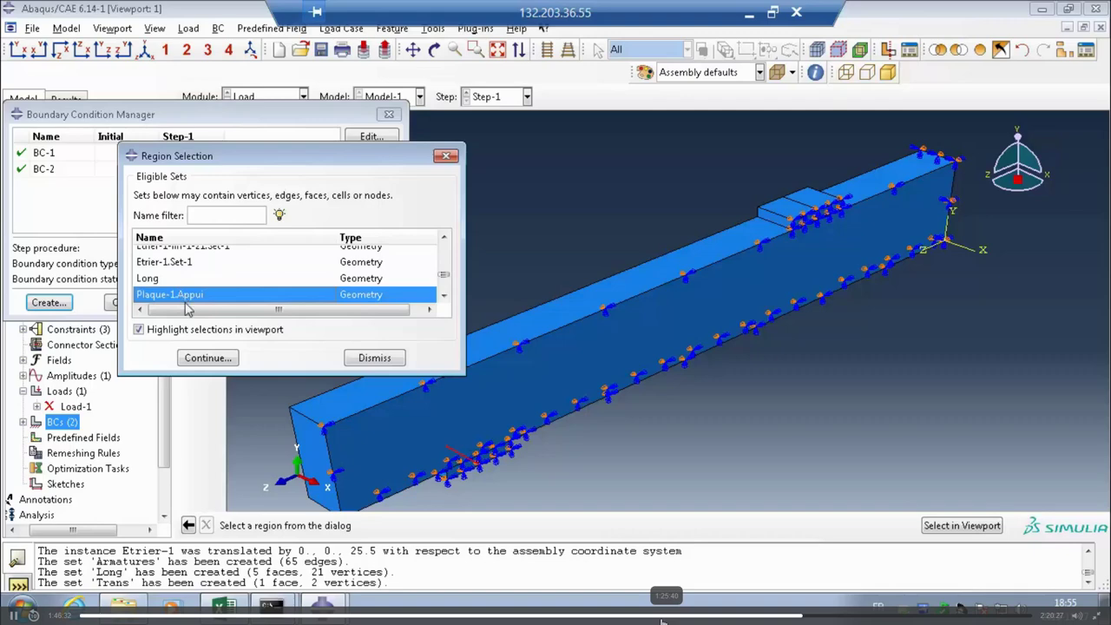
pyautogui.click(206, 358)
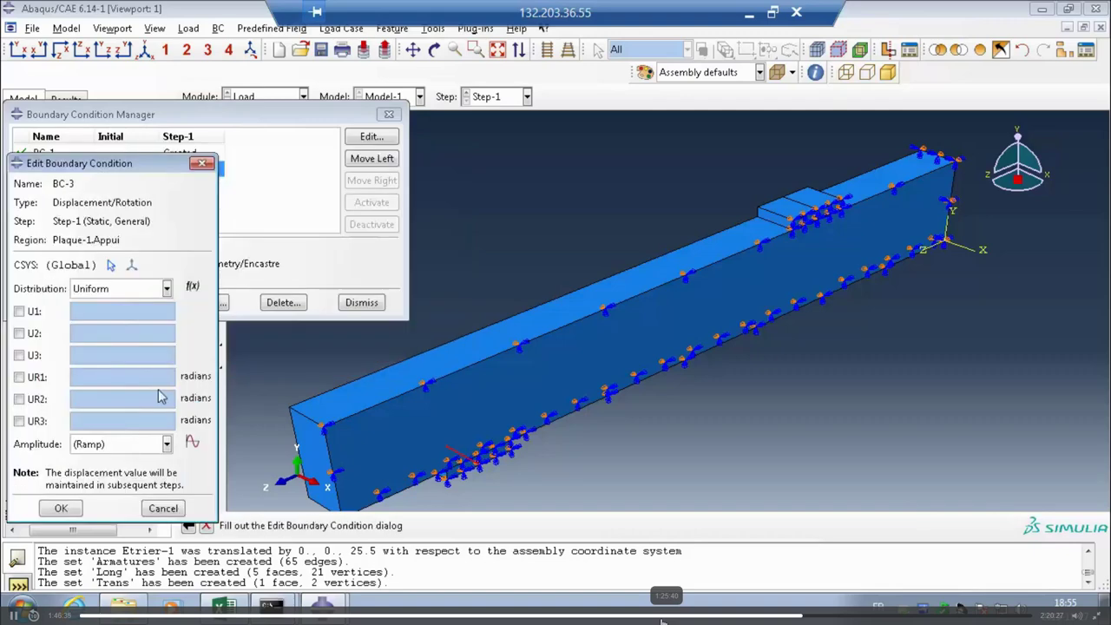
pyautogui.click(19, 334)
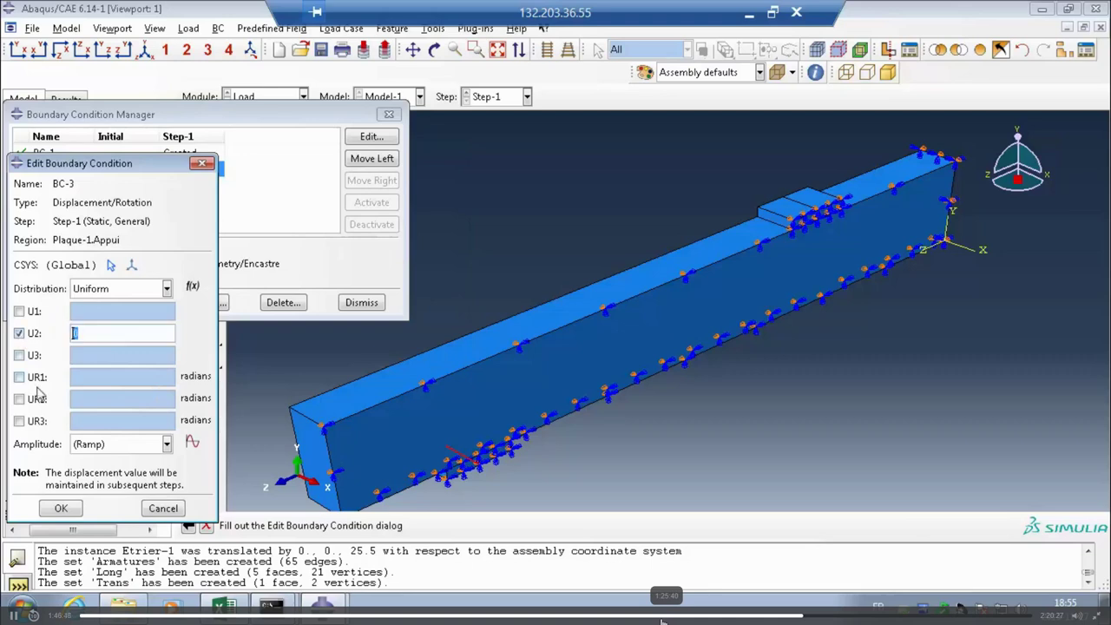
pyautogui.click(62, 509)
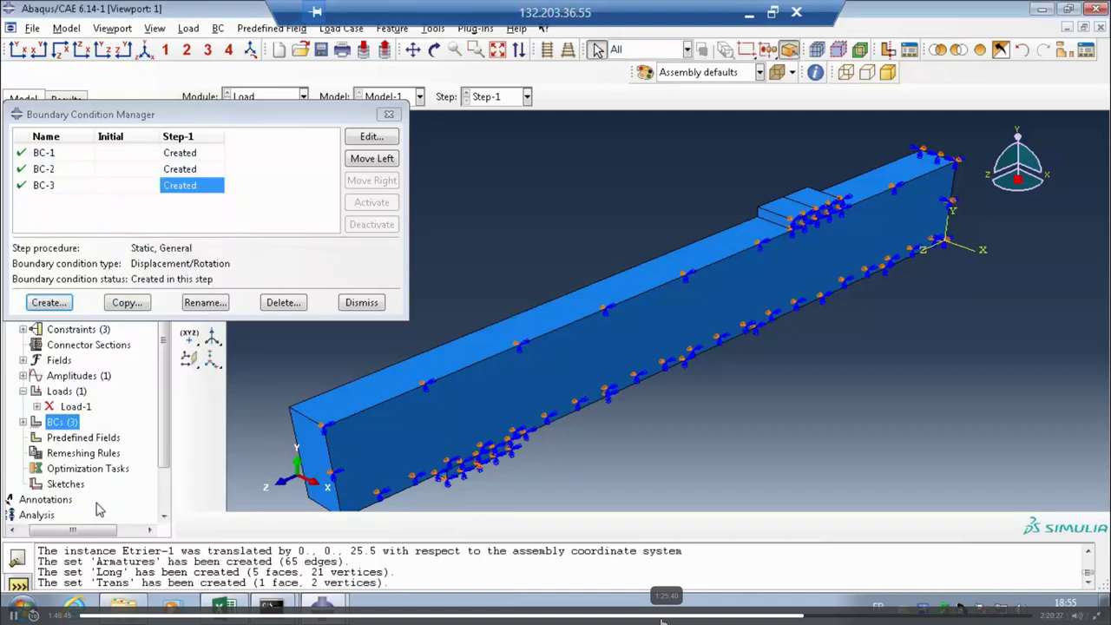
# Step: Start a Displacement/Rotation boundary condition in Step-1 on the Plaque-2.Load set
pyautogui.click(49, 303)
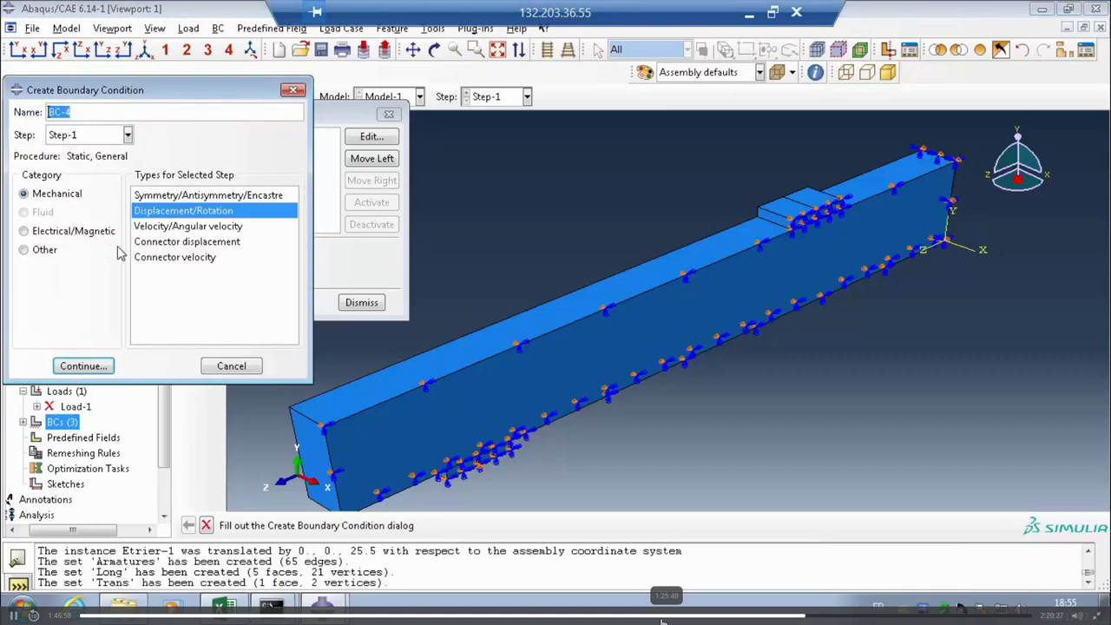
pyautogui.click(82, 367)
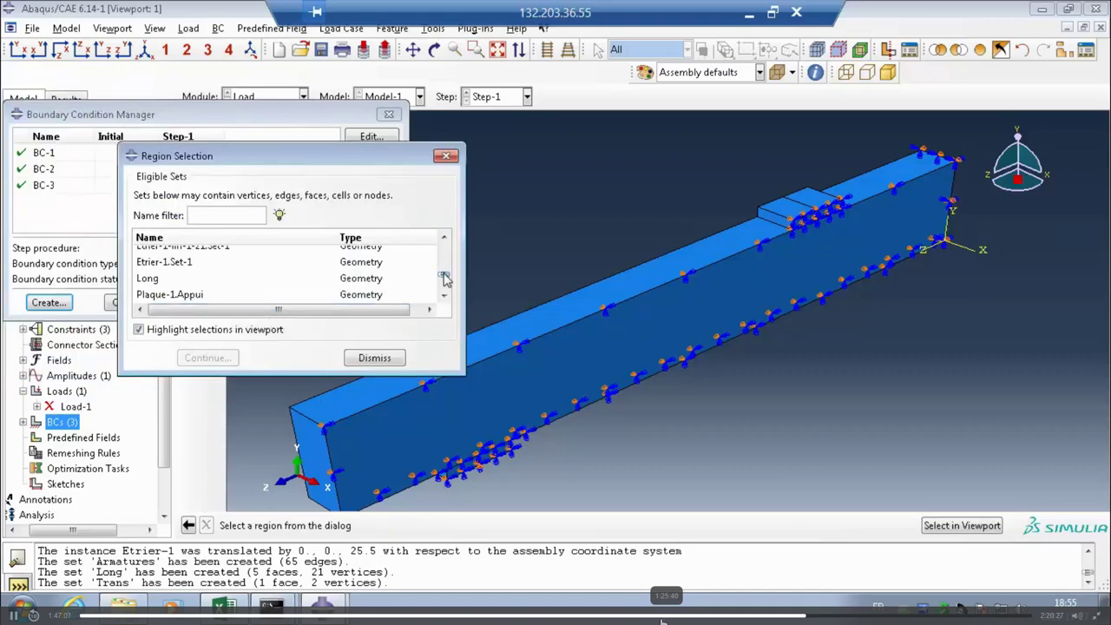
pyautogui.click(184, 294)
pyautogui.scroll(-1, 186, 298)
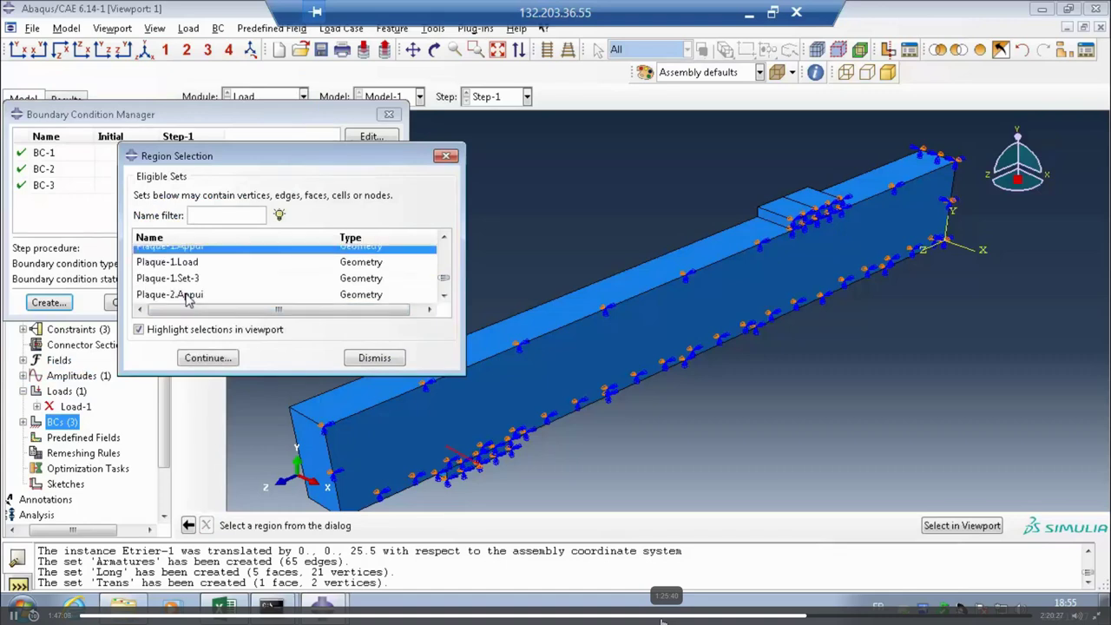
pyautogui.click(187, 296)
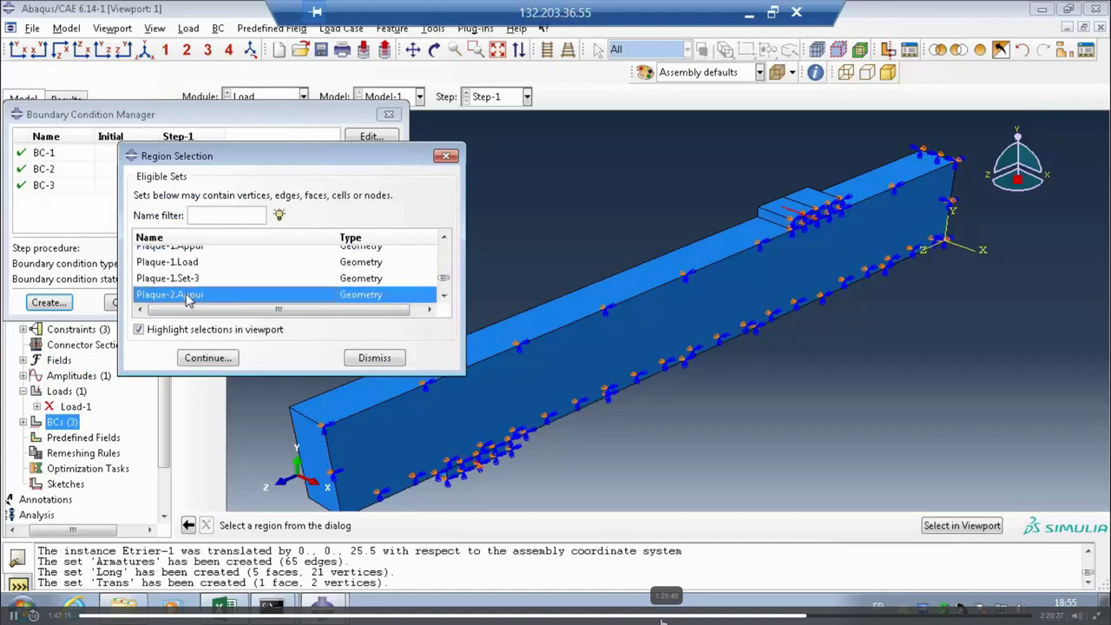
pyautogui.scroll(-1, 186, 298)
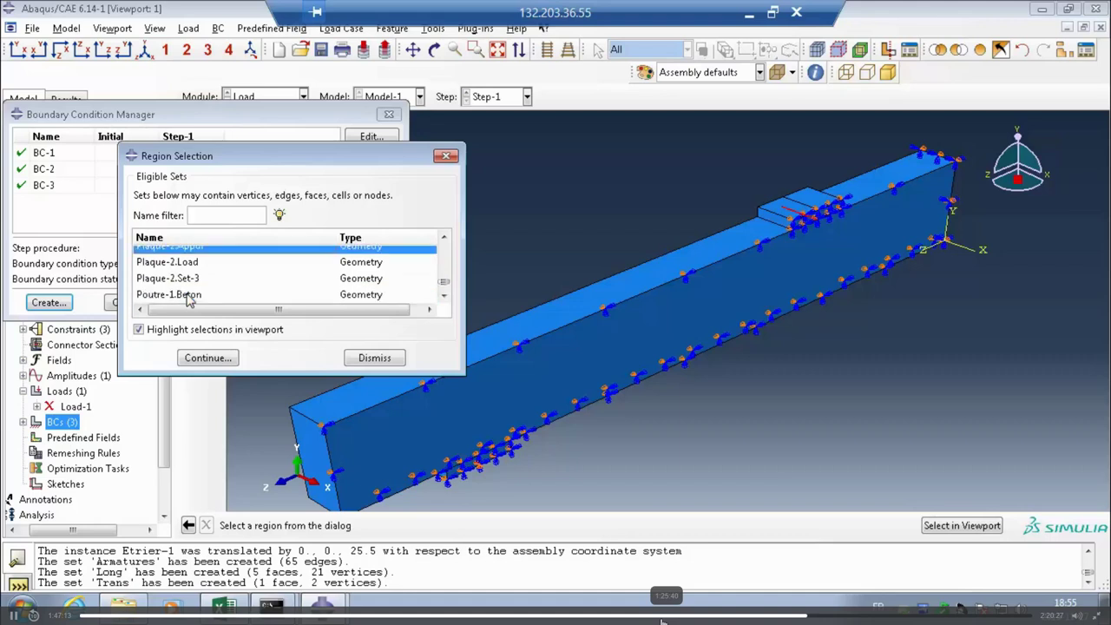
pyautogui.click(187, 262)
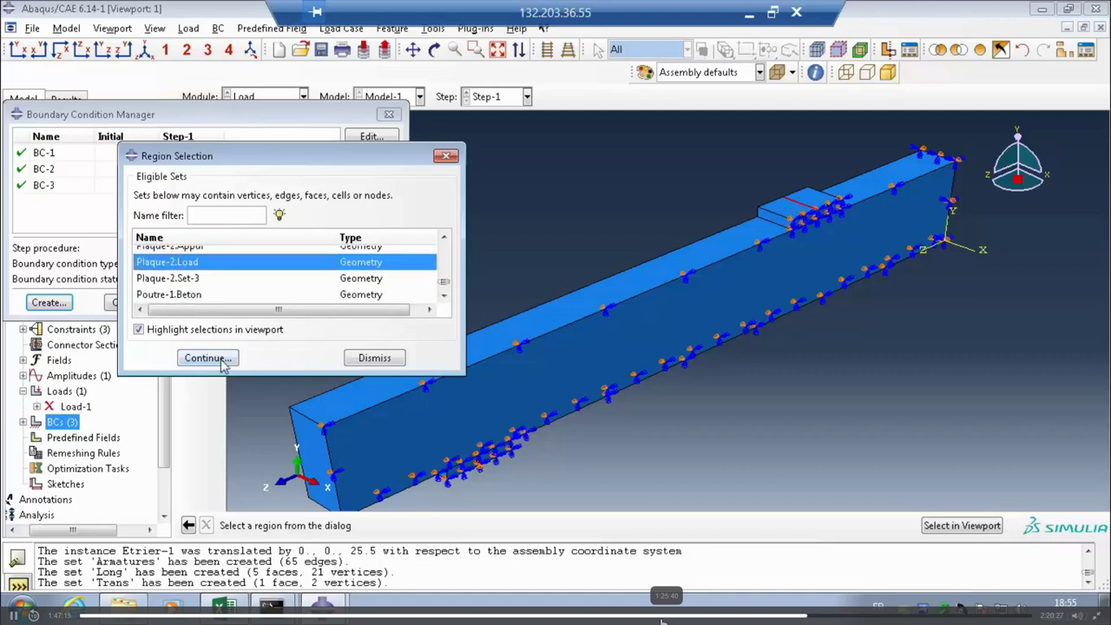
pyautogui.click(208, 358)
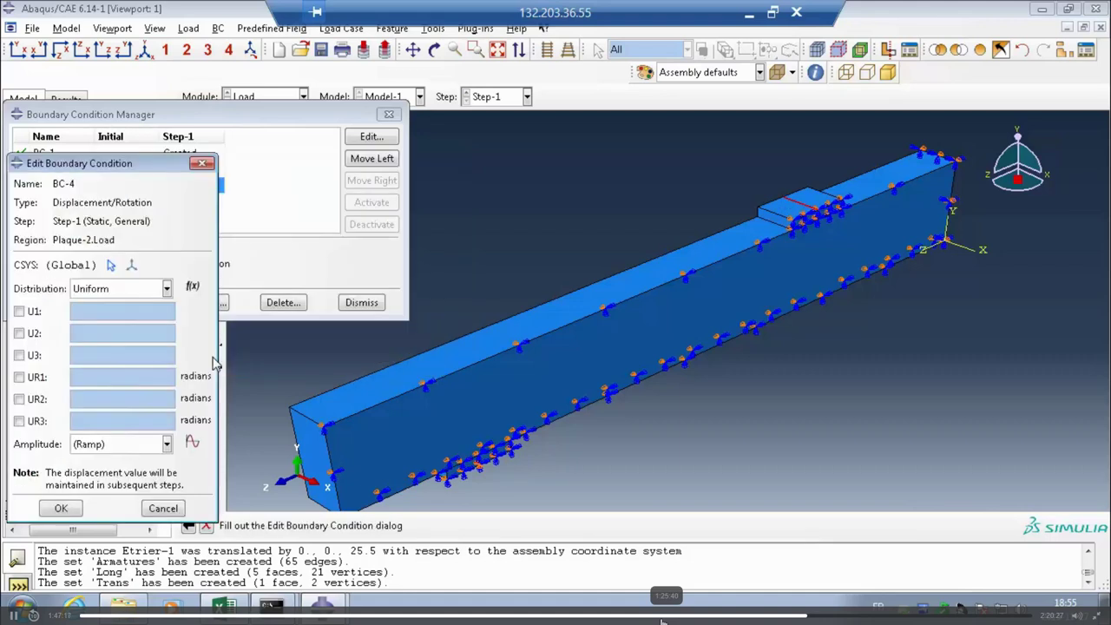
# Step: Set U2 to 50 with amplitude Amp-1 for the loading plate's boundary condition and close the manager
pyautogui.click(21, 334)
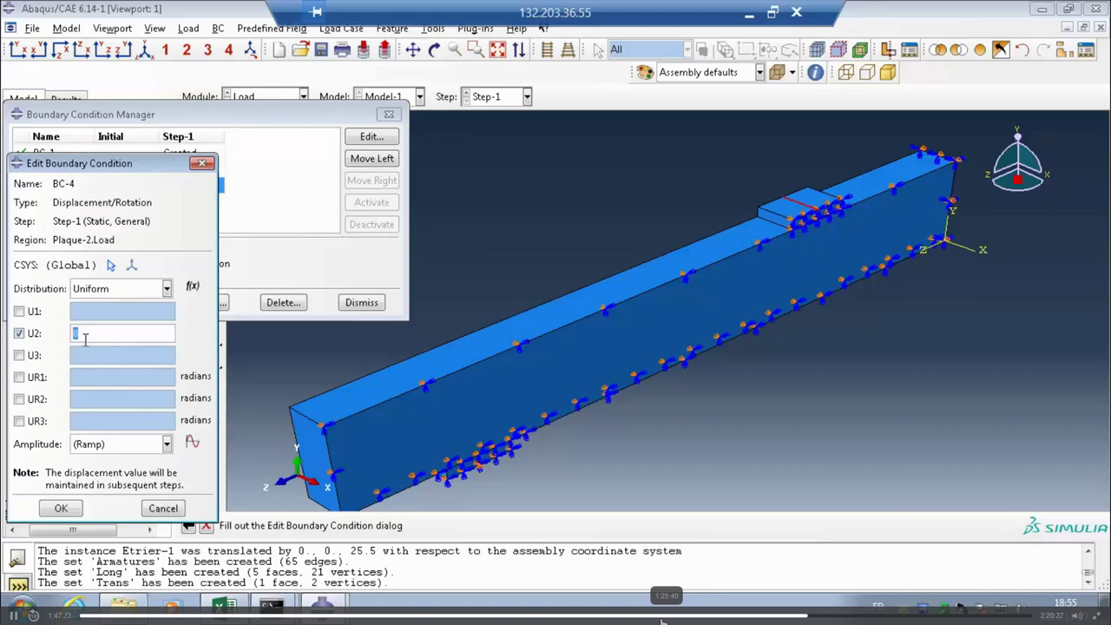
pyautogui.write('50')
pyautogui.click(166, 444)
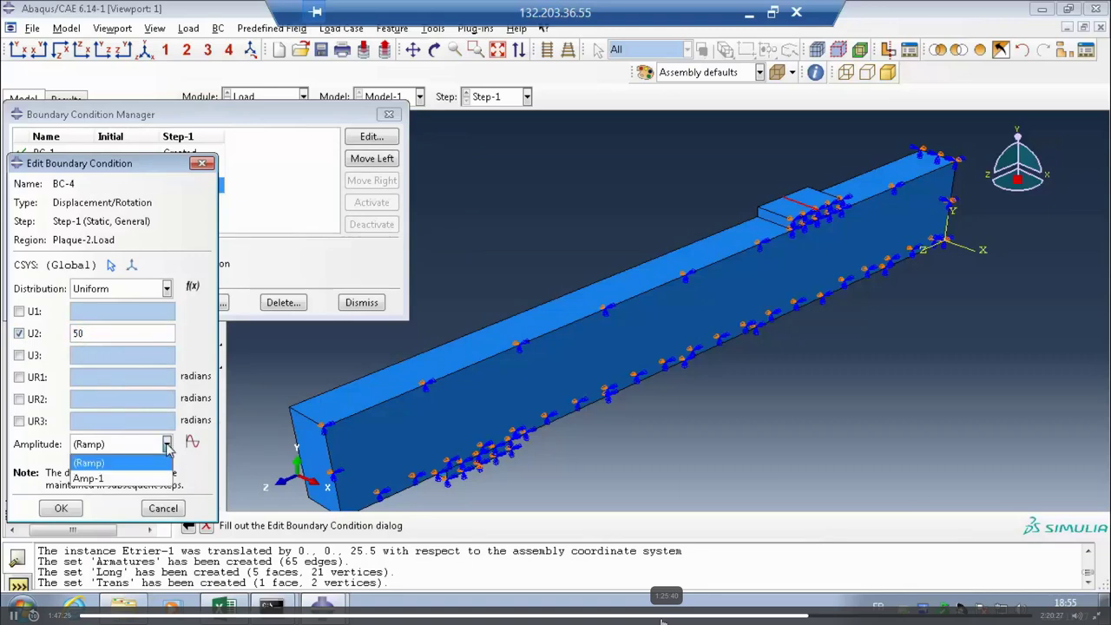
pyautogui.click(113, 480)
pyautogui.click(58, 509)
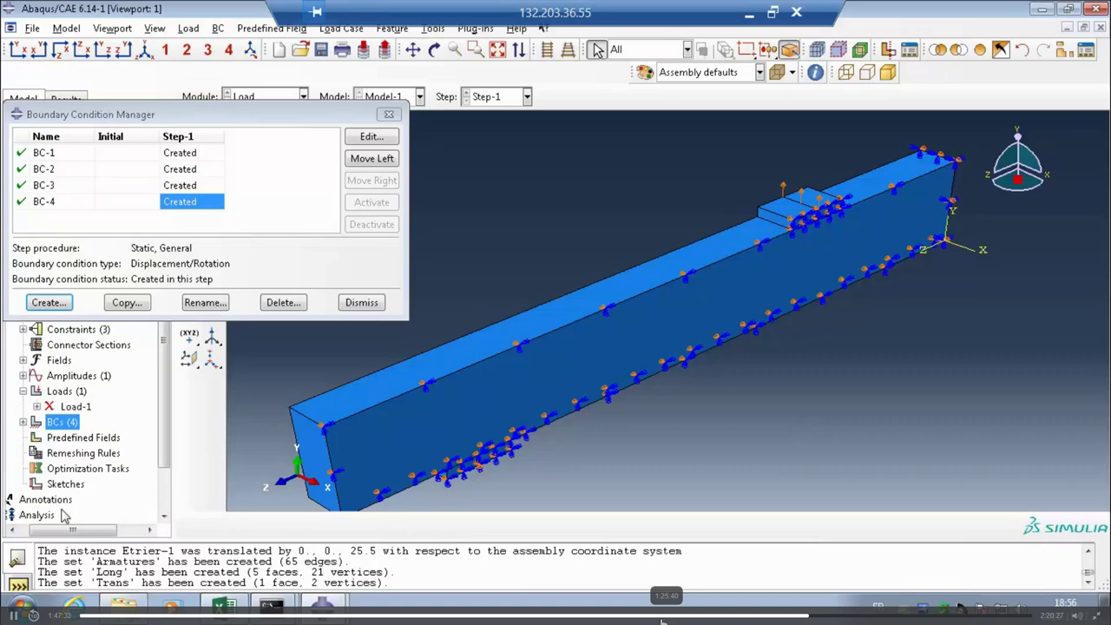
pyautogui.click(360, 302)
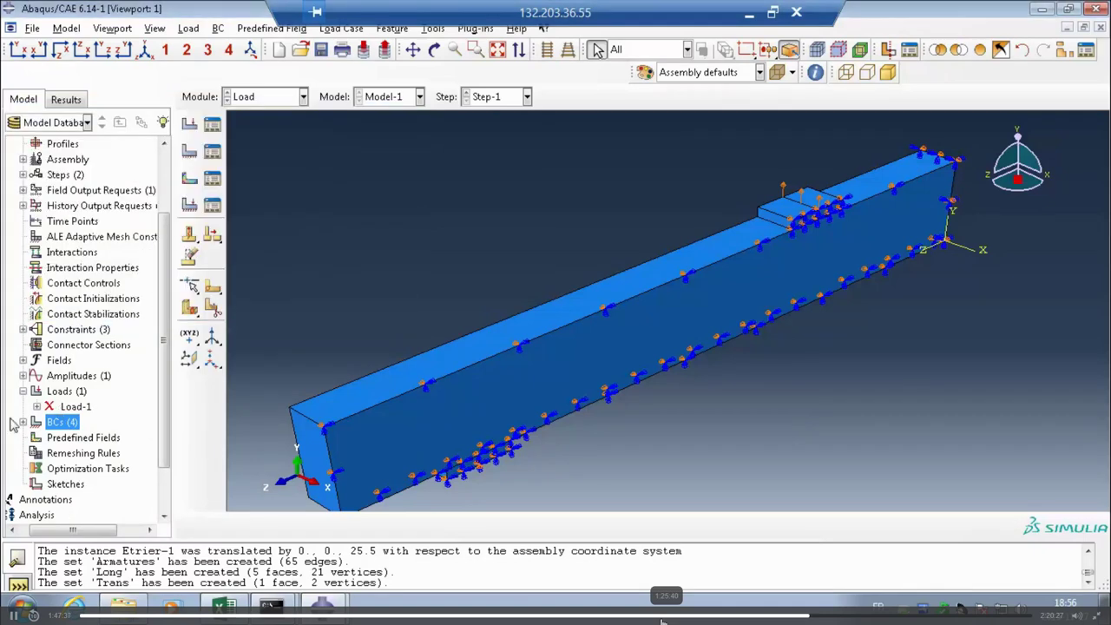
# Step: Edit boundary condition BC-4 so that the loading plate's U2 displacement acts downward
pyautogui.click(23, 423)
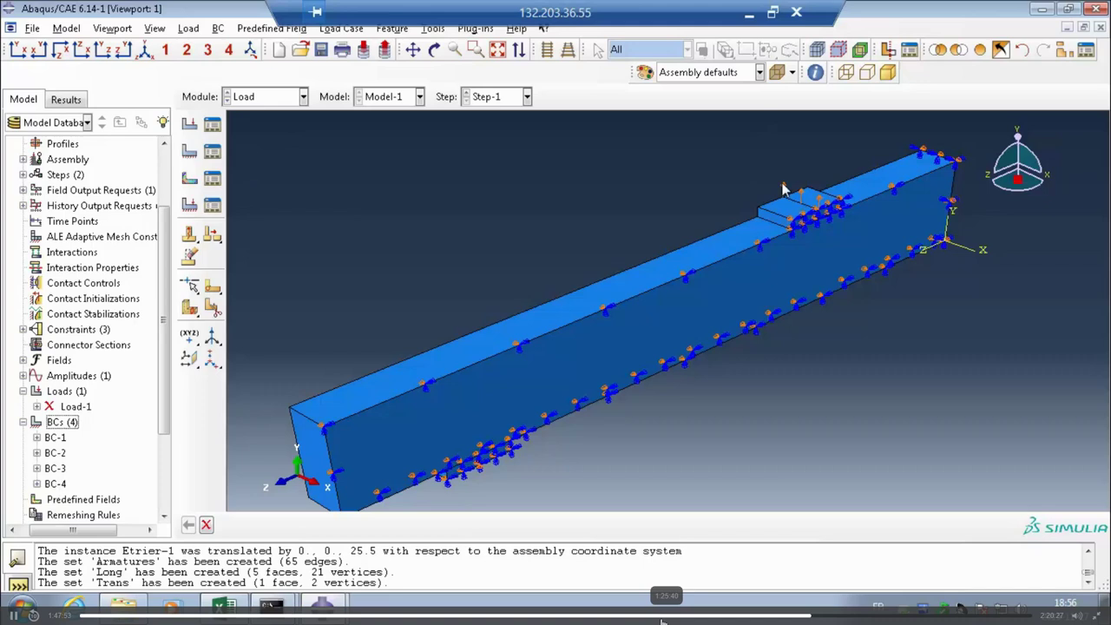
pyautogui.doubleClick(54, 483)
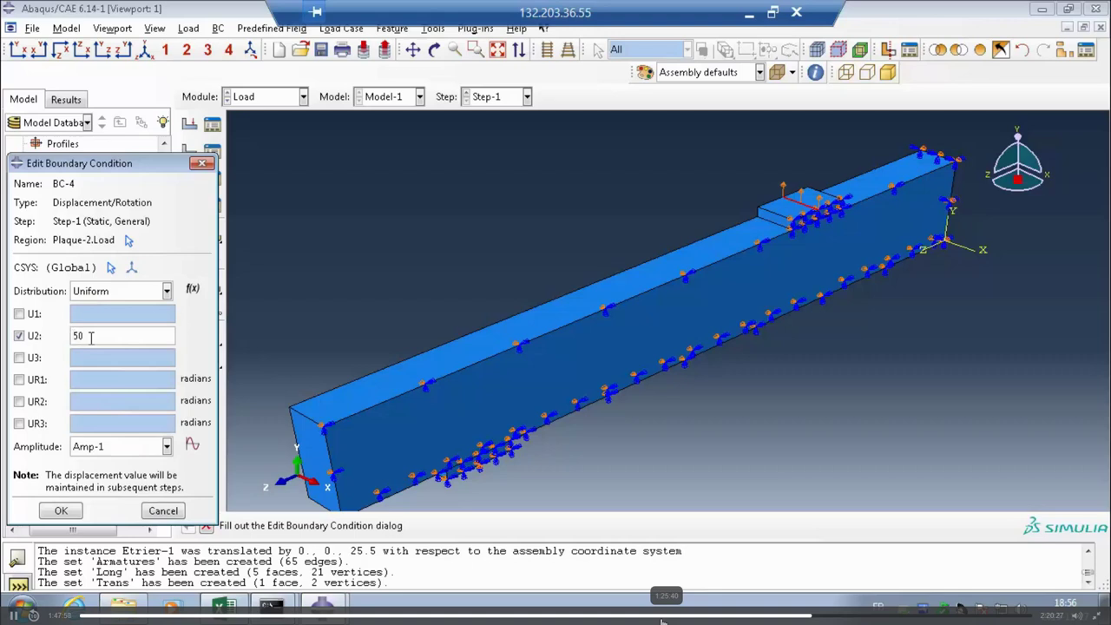
pyautogui.click(60, 512)
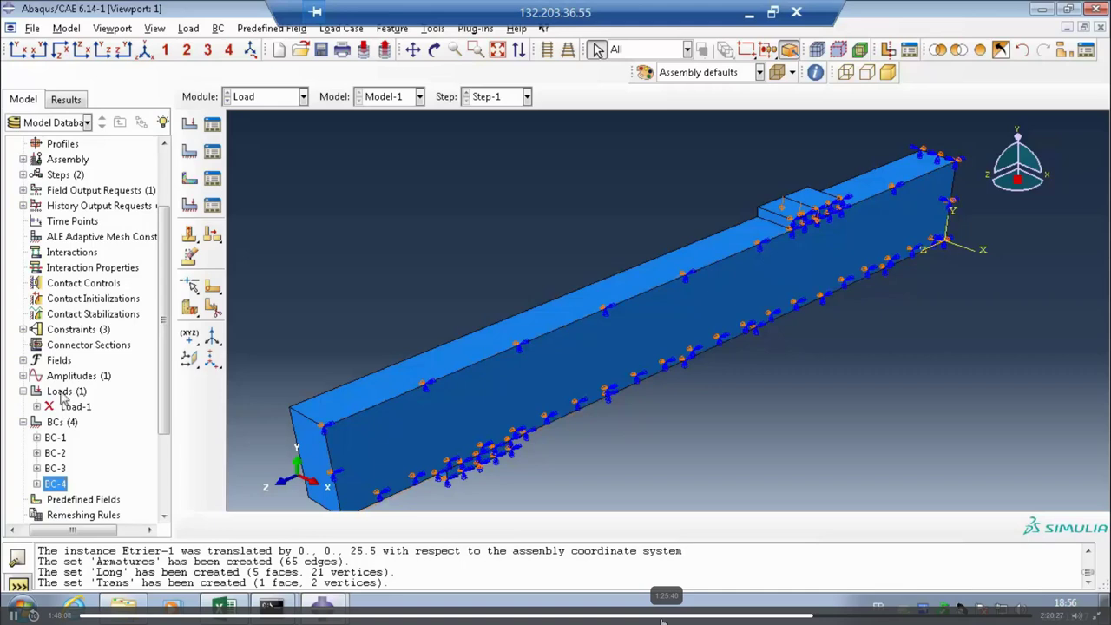
# Step: Create a body force load in Step-1 on the Poutre-1.Beton set with Component 2 of -2.4e-5 and amplitude Amp-1
pyautogui.doubleClick(63, 391)
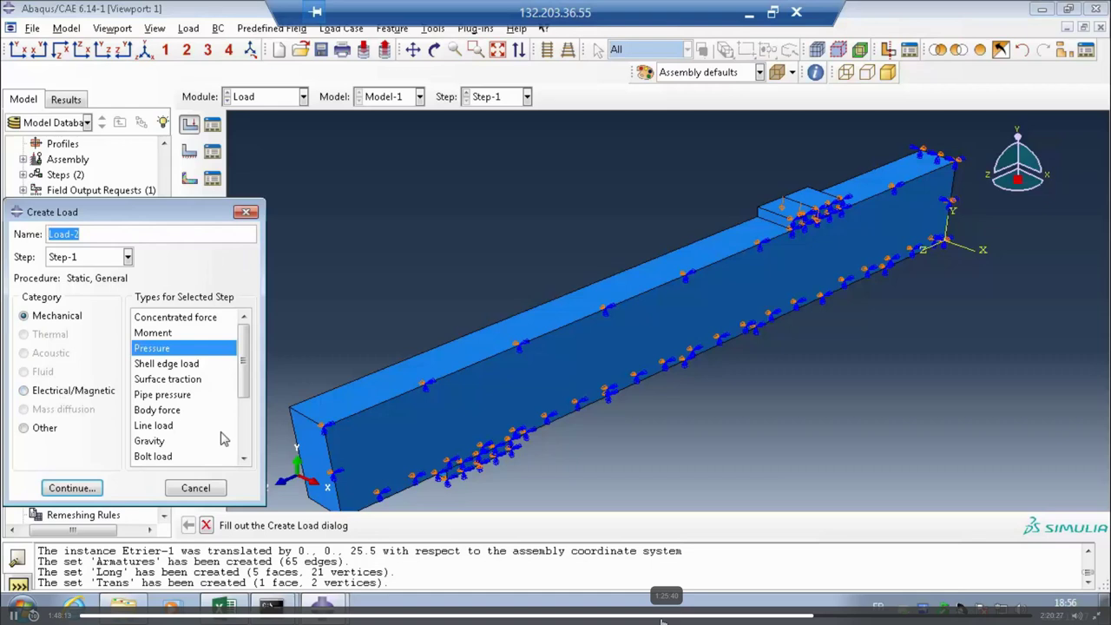
pyautogui.click(157, 412)
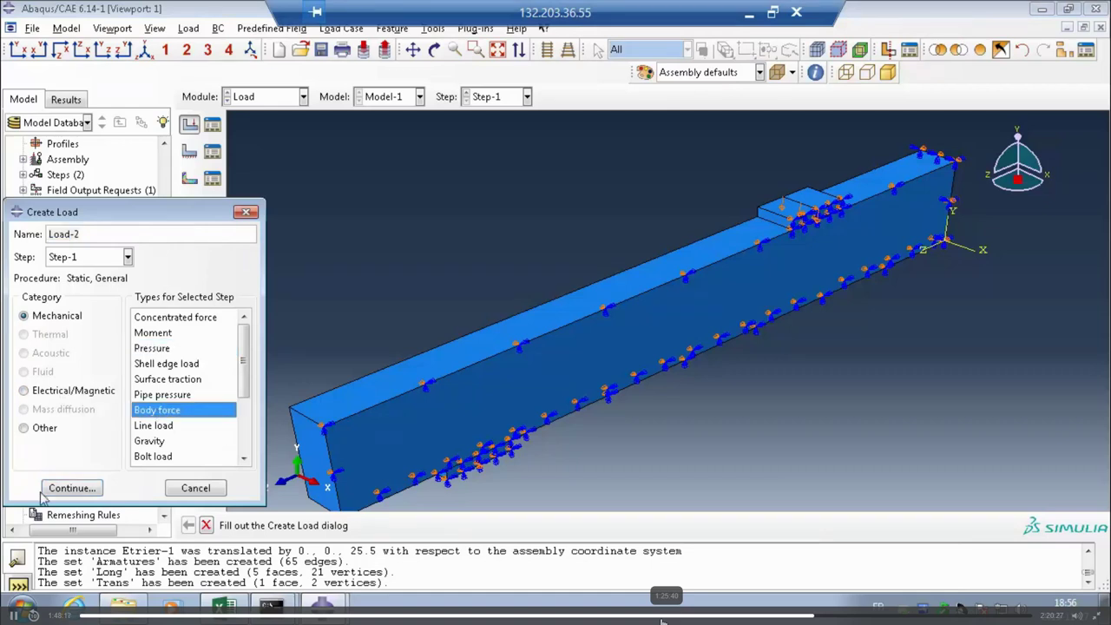
pyautogui.click(66, 488)
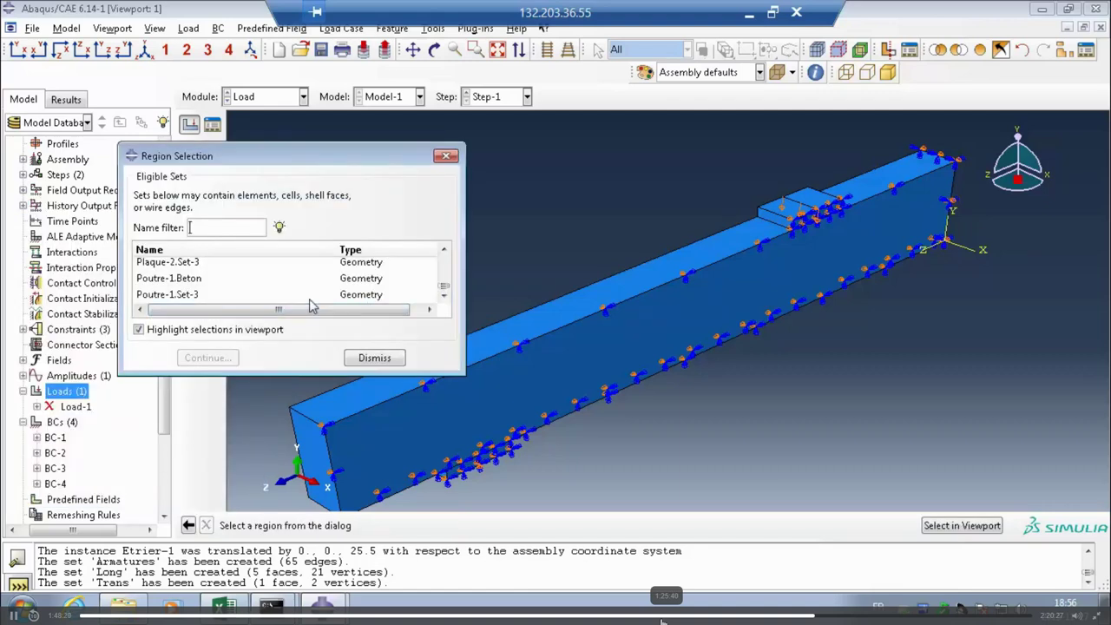
pyautogui.click(176, 281)
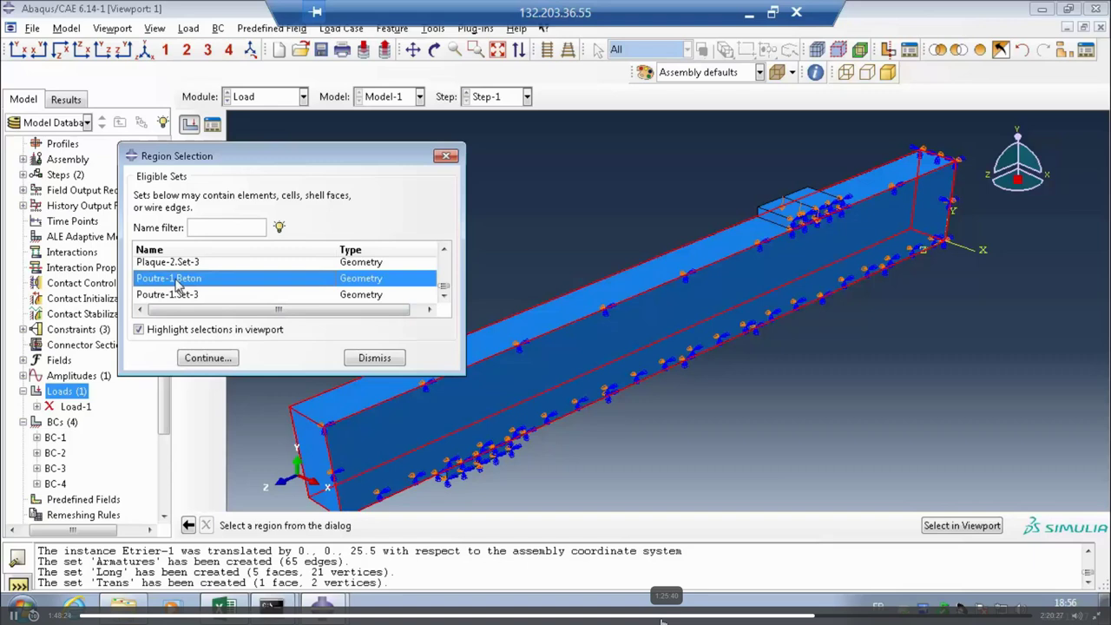
pyautogui.click(208, 359)
pyautogui.click(102, 336)
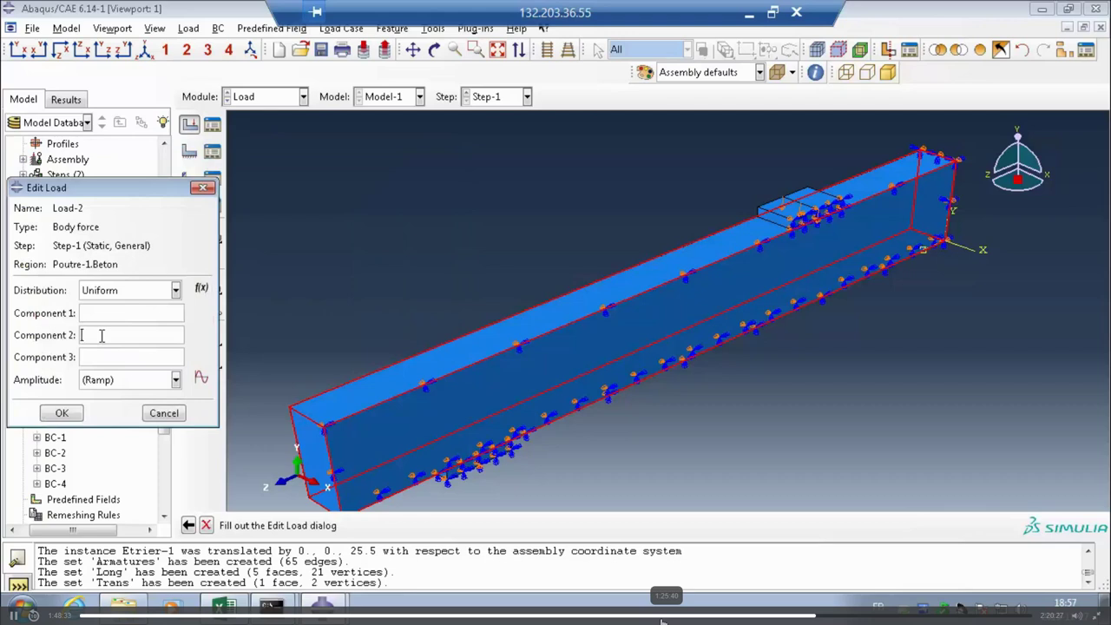
pyautogui.write('-2.4e-5')
pyautogui.click(176, 380)
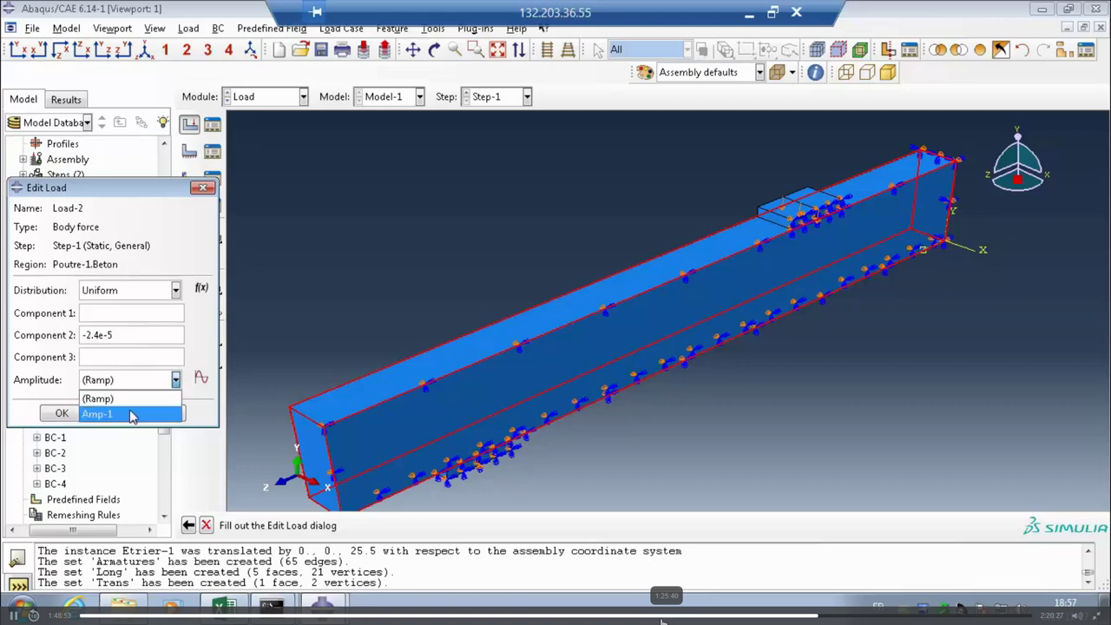
pyautogui.click(97, 414)
pyautogui.click(61, 413)
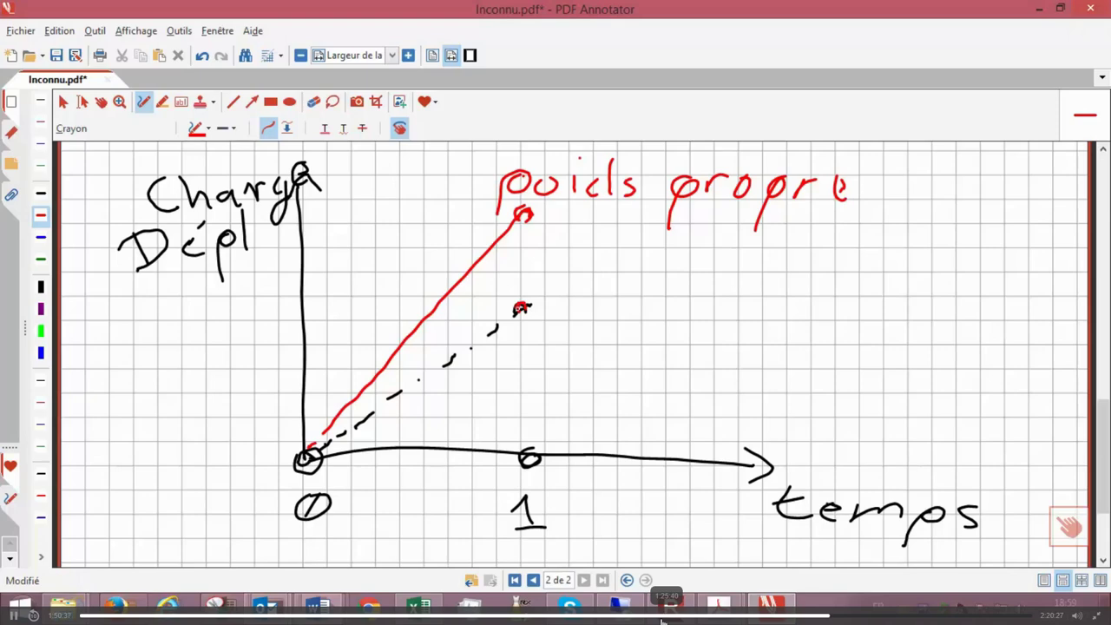
# Step: In PDF Annotator, erase the dashed line from the load-time sketch and extend the red self-weight line horizontally past time 1
pyautogui.press('e')
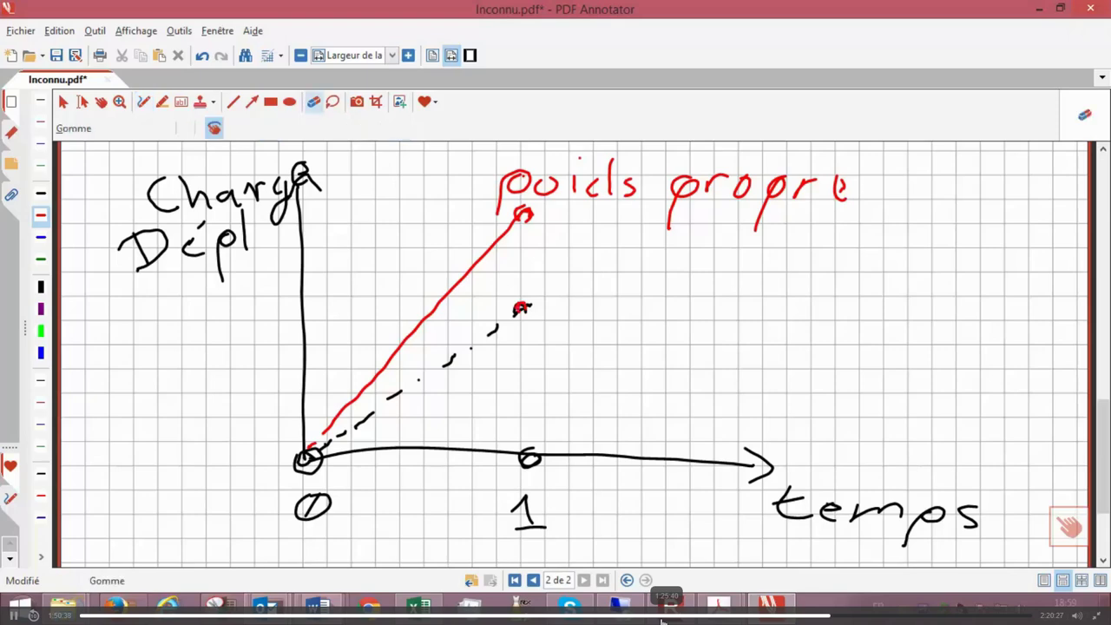
pyautogui.click(492, 328)
pyautogui.click(449, 360)
pyautogui.click(419, 379)
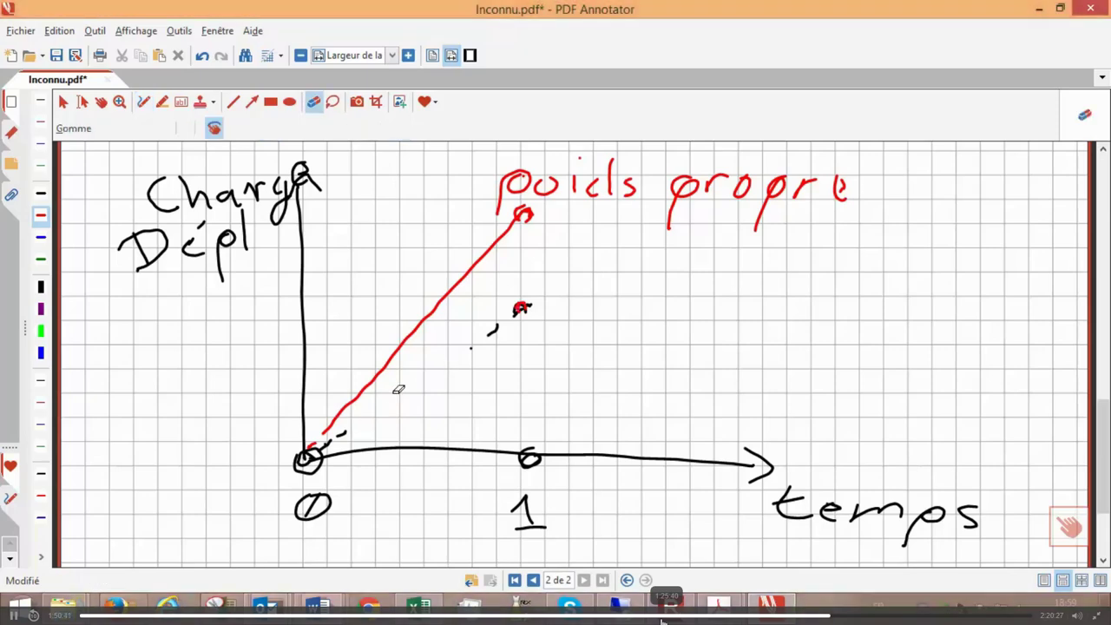
pyautogui.click(395, 392)
pyautogui.click(520, 308)
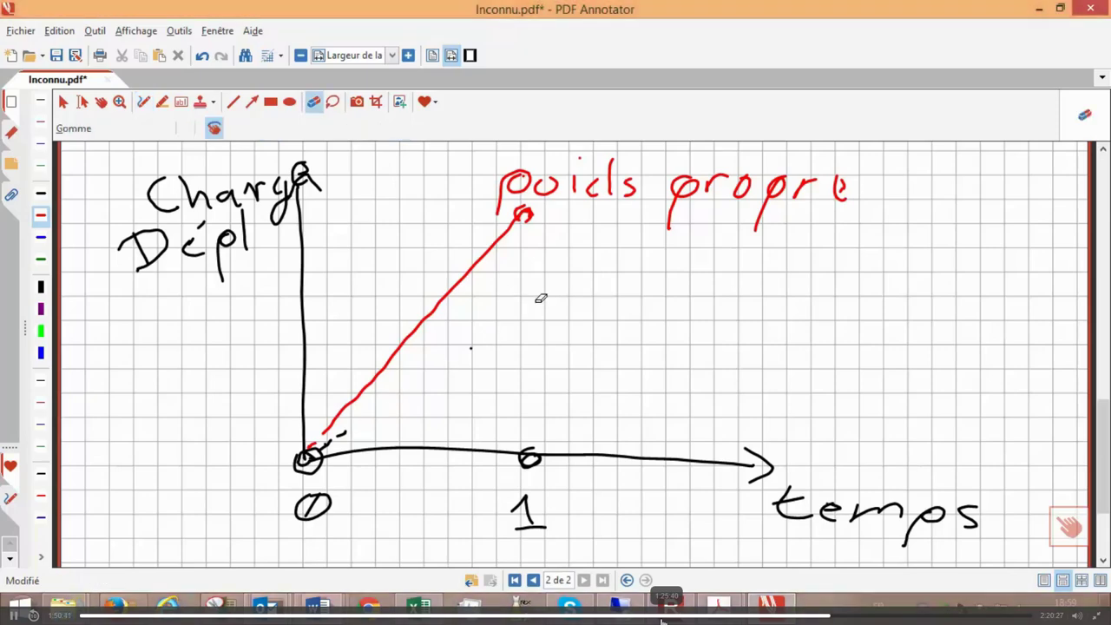
pyautogui.click(470, 348)
pyautogui.click(332, 439)
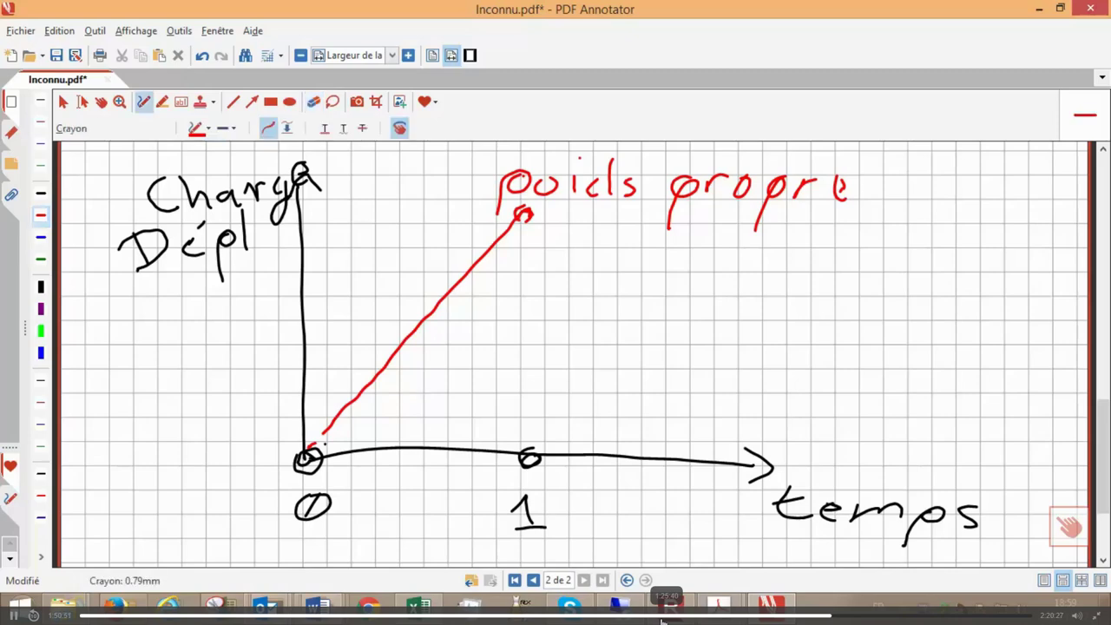
pyautogui.moveTo(520, 215); pyautogui.dragTo(682, 217)
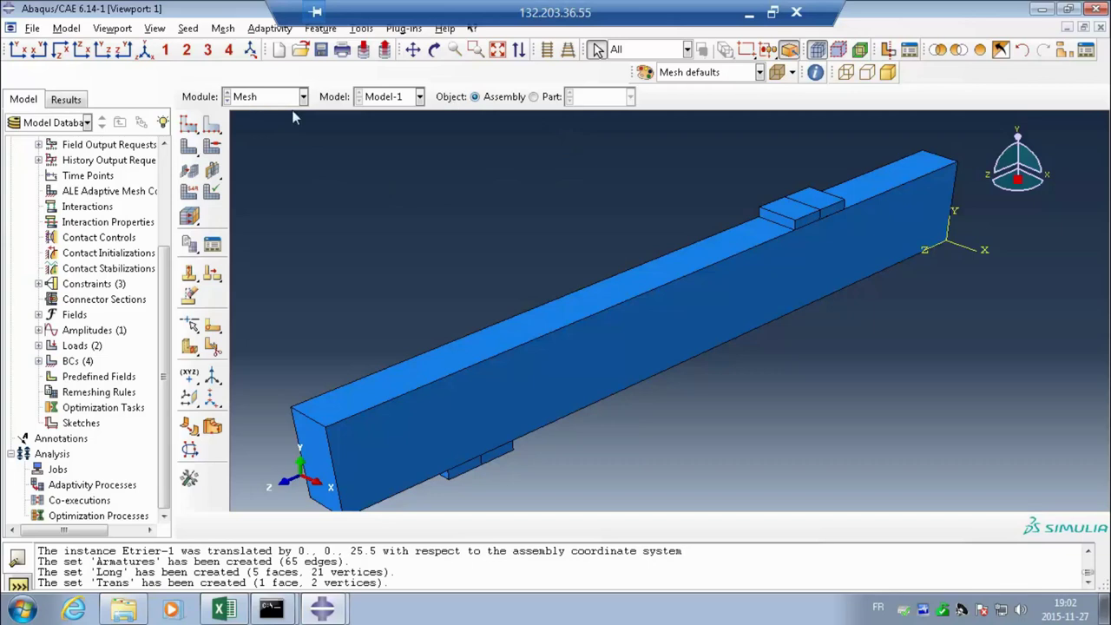
# Step: In Abaqus/CAE, seed the Poutre part with an approximate global size of 32 and mesh it
pyautogui.click(533, 97)
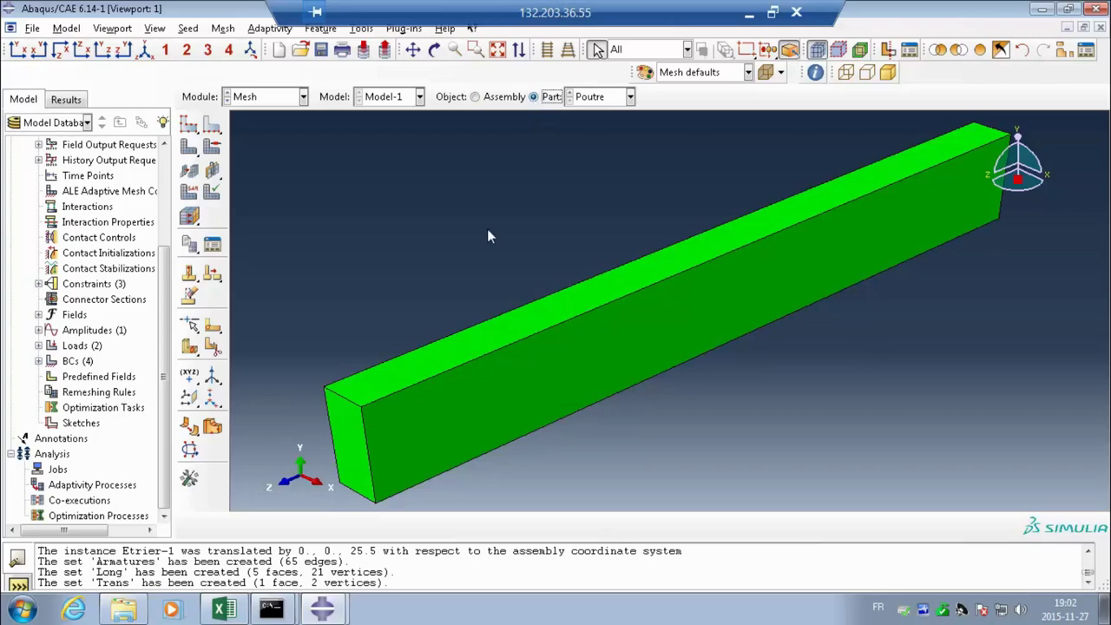
pyautogui.click(189, 127)
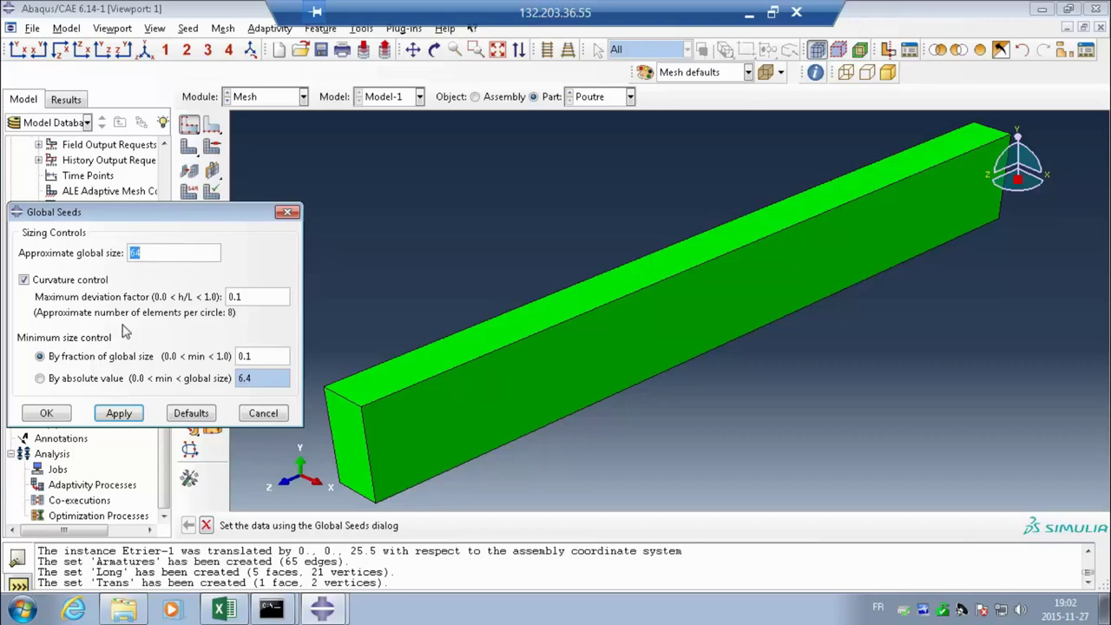
pyautogui.click(119, 414)
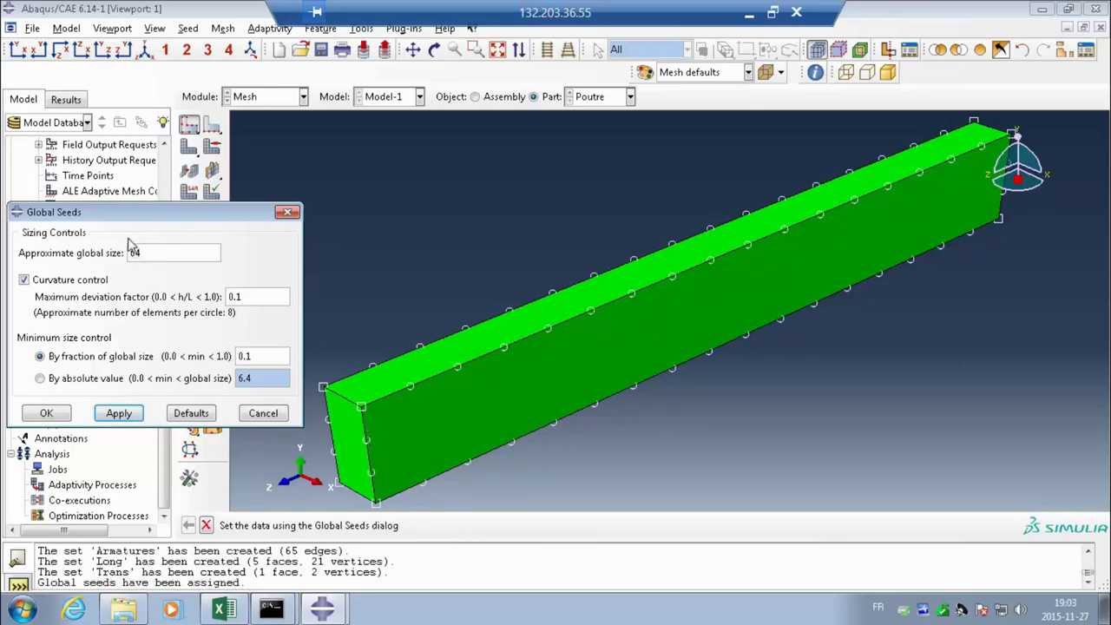
pyautogui.moveTo(140, 251); pyautogui.dragTo(118, 257)
pyautogui.write('32')
pyautogui.click(120, 414)
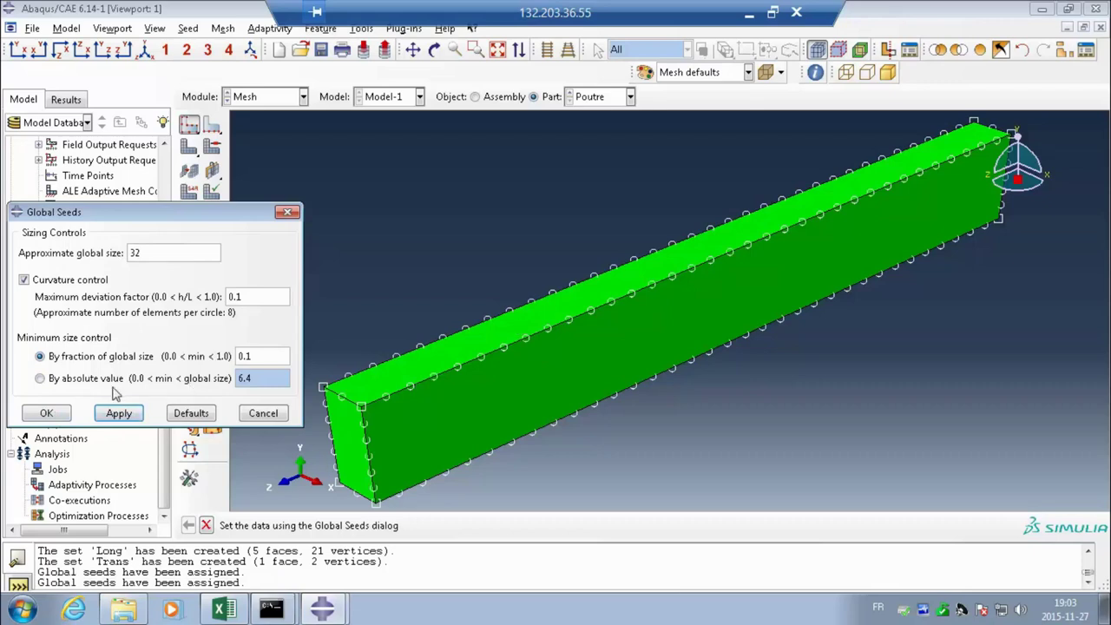
pyautogui.click(46, 414)
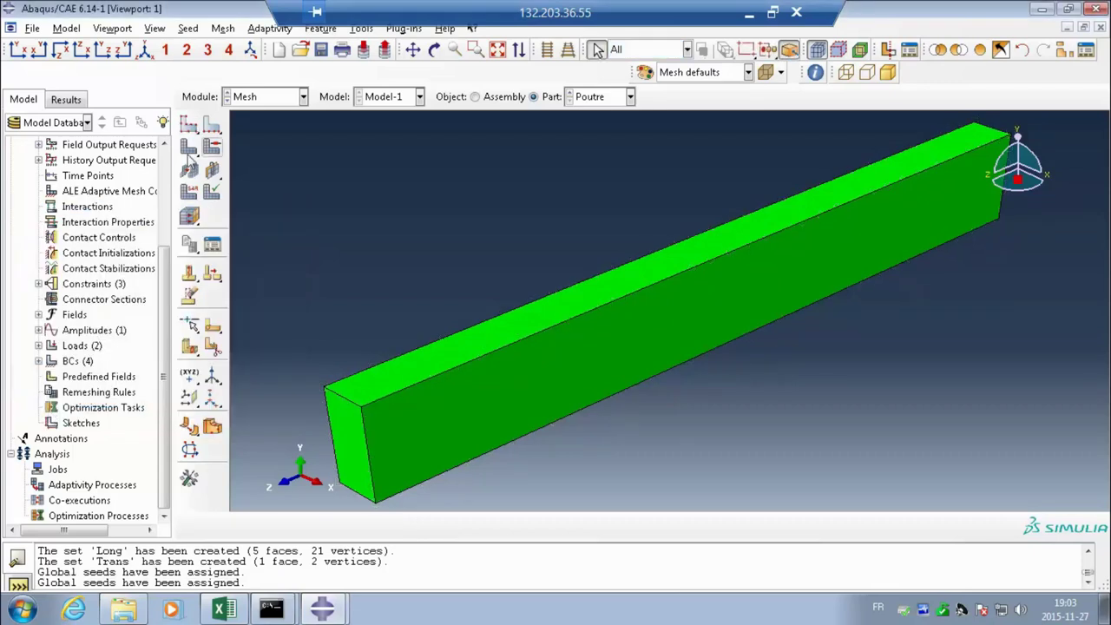
pyautogui.click(189, 148)
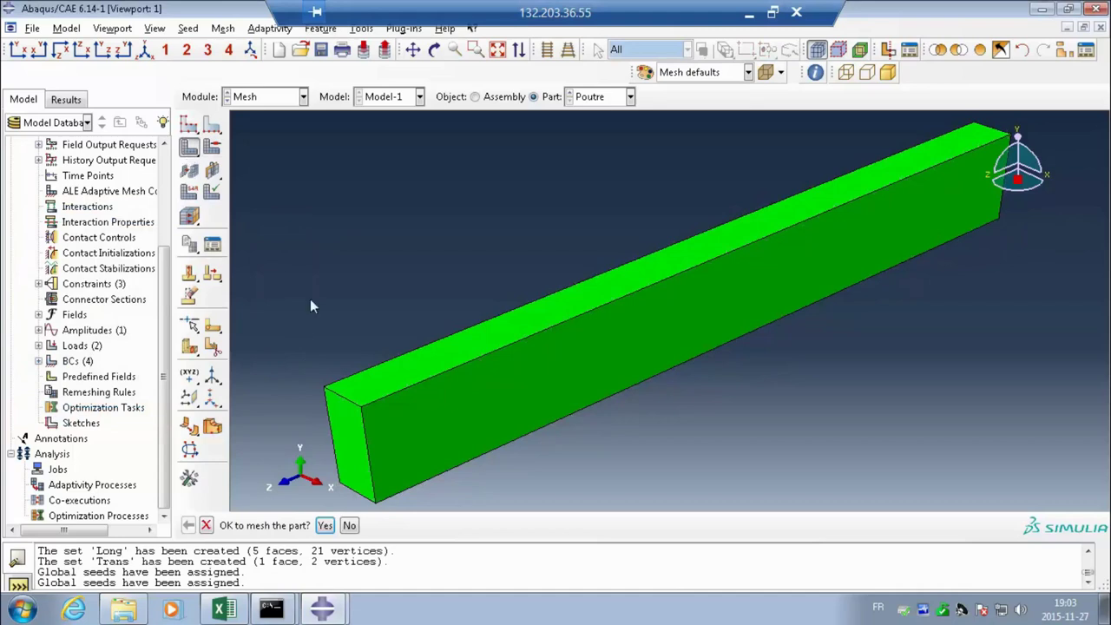
pyautogui.click(324, 526)
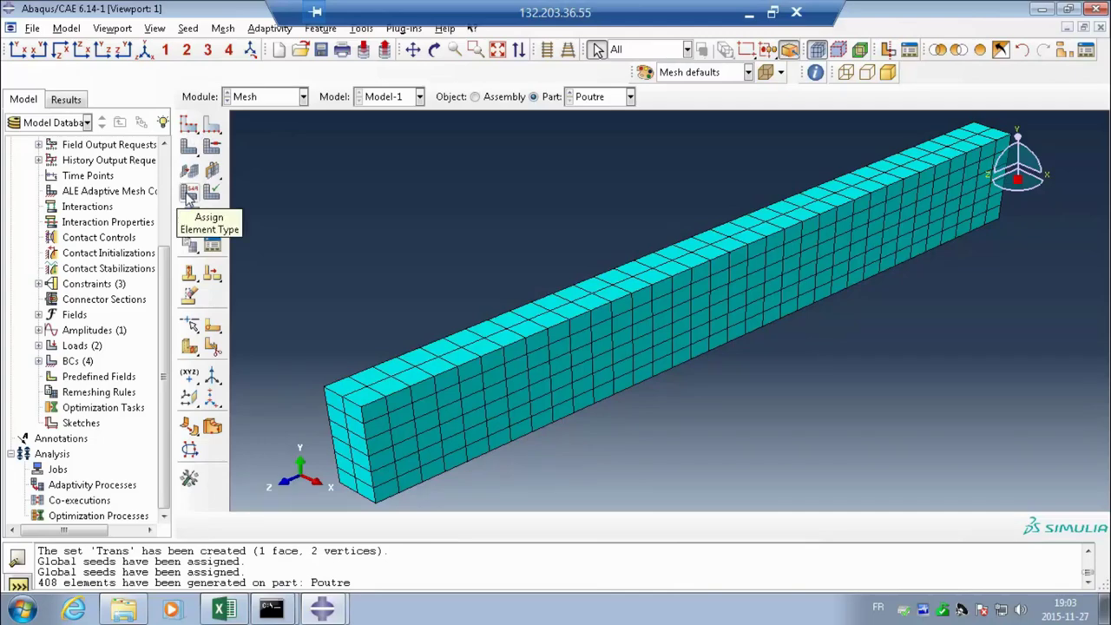
# Step: Start verifying the mesh of the whole Poutre part with corner angle limits of 10 and 160 and an aspect ratio limit of 10
pyautogui.click(189, 197)
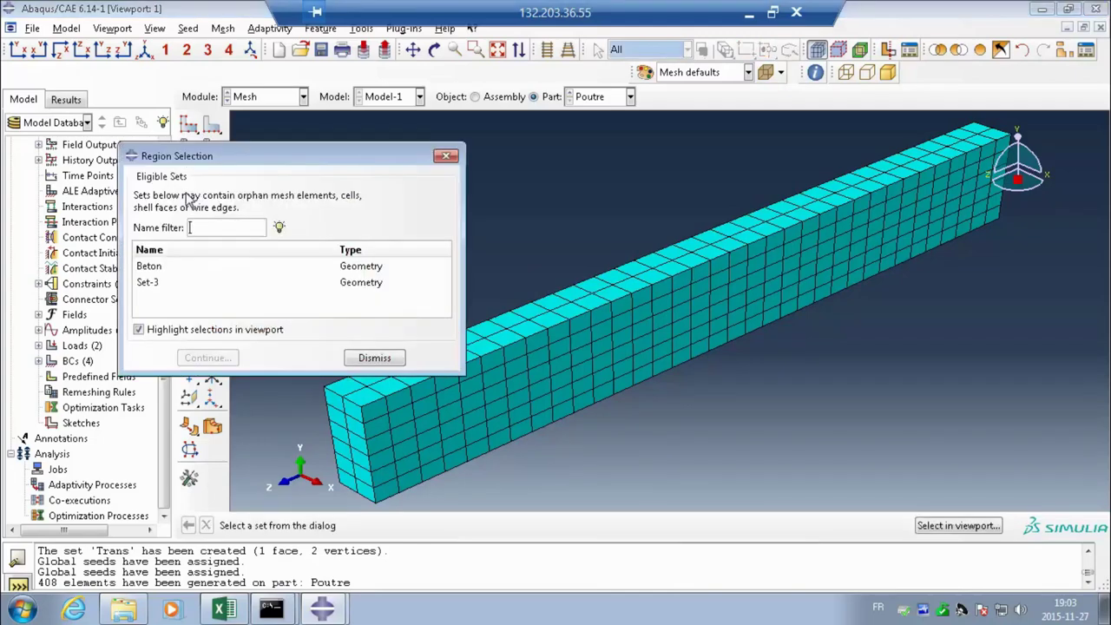
pyautogui.click(373, 359)
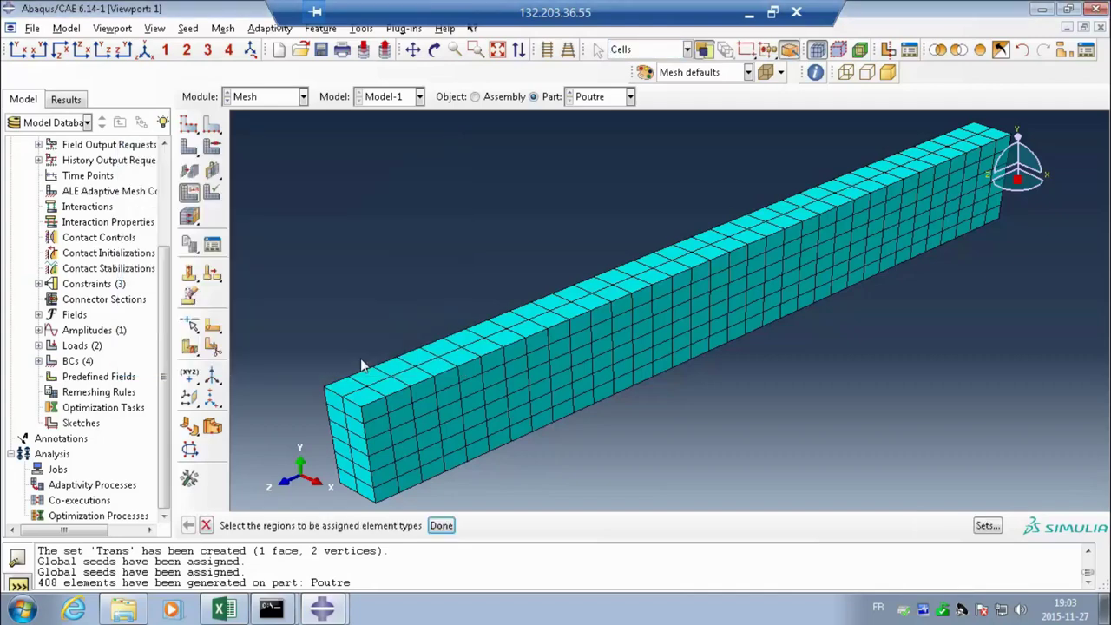
pyautogui.click(213, 193)
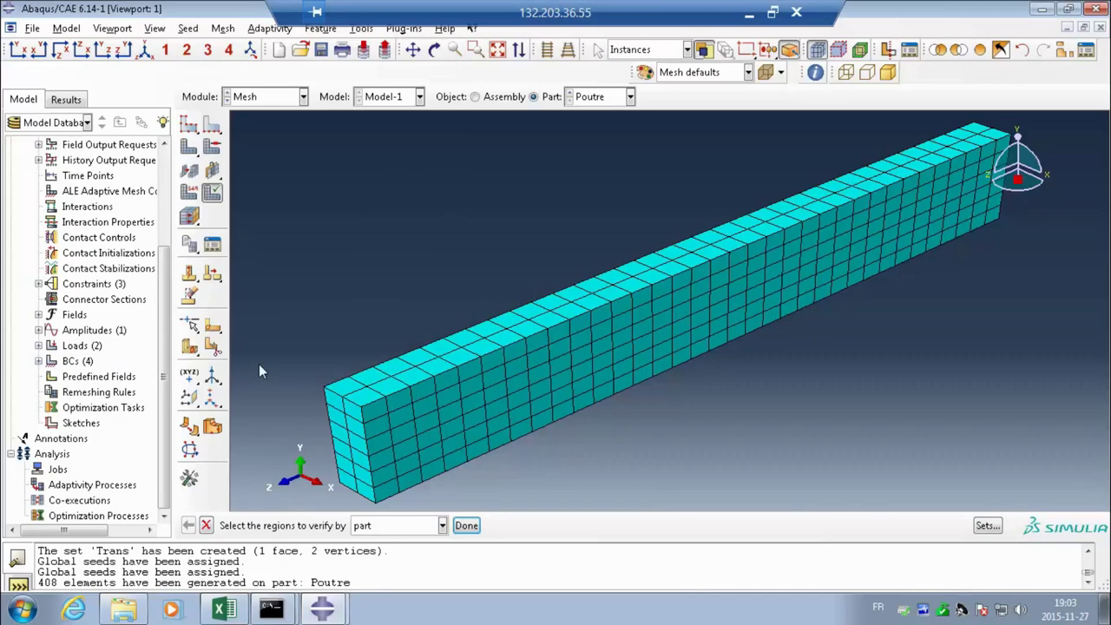
pyautogui.moveTo(298, 512); pyautogui.dragTo(1036, 116)
pyautogui.click(466, 525)
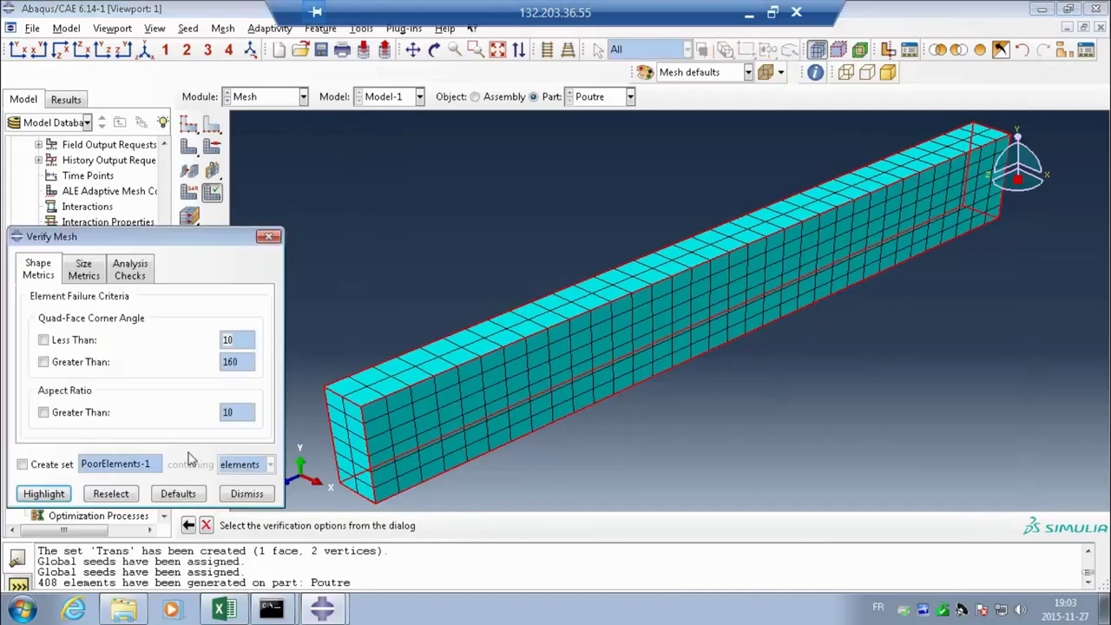
pyautogui.click(43, 341)
pyautogui.click(43, 362)
pyautogui.click(43, 412)
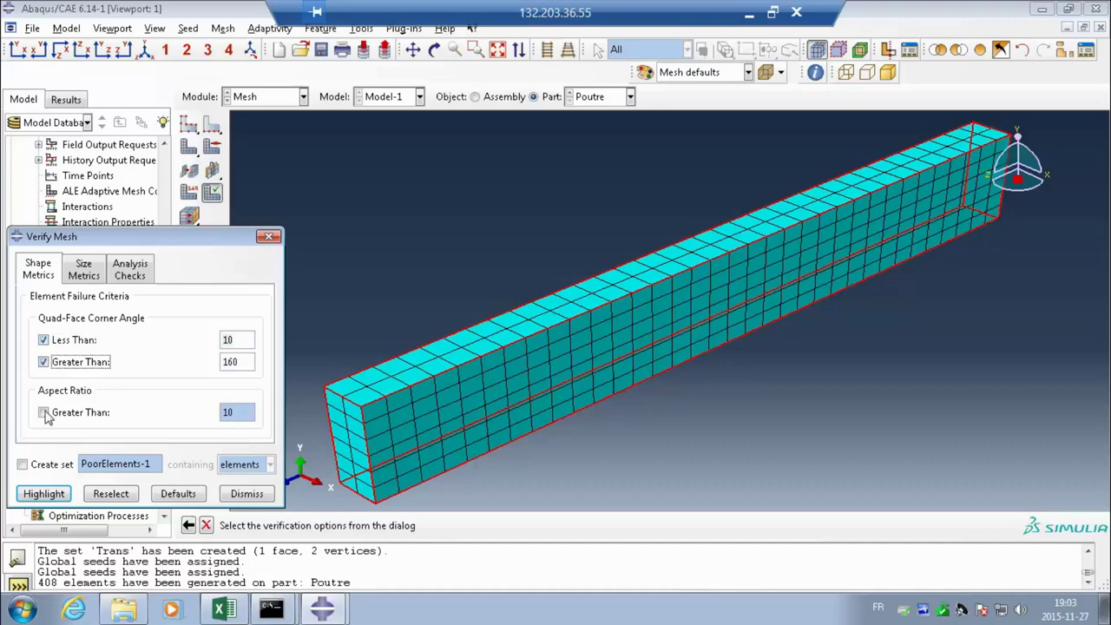
# Step: Enable the geometric deviation, edge length and stable time increment criteria, and highlight the failing elements with analysis checks for errors and warnings
pyautogui.click(83, 273)
pyautogui.click(35, 318)
pyautogui.click(35, 340)
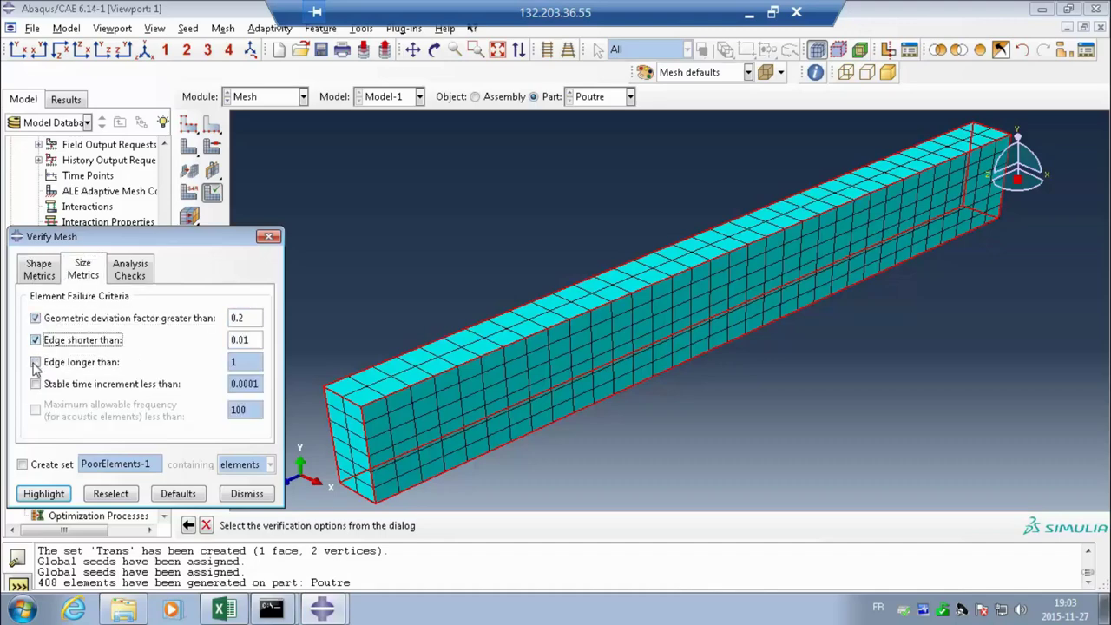
pyautogui.click(34, 362)
pyautogui.click(35, 384)
pyautogui.click(130, 269)
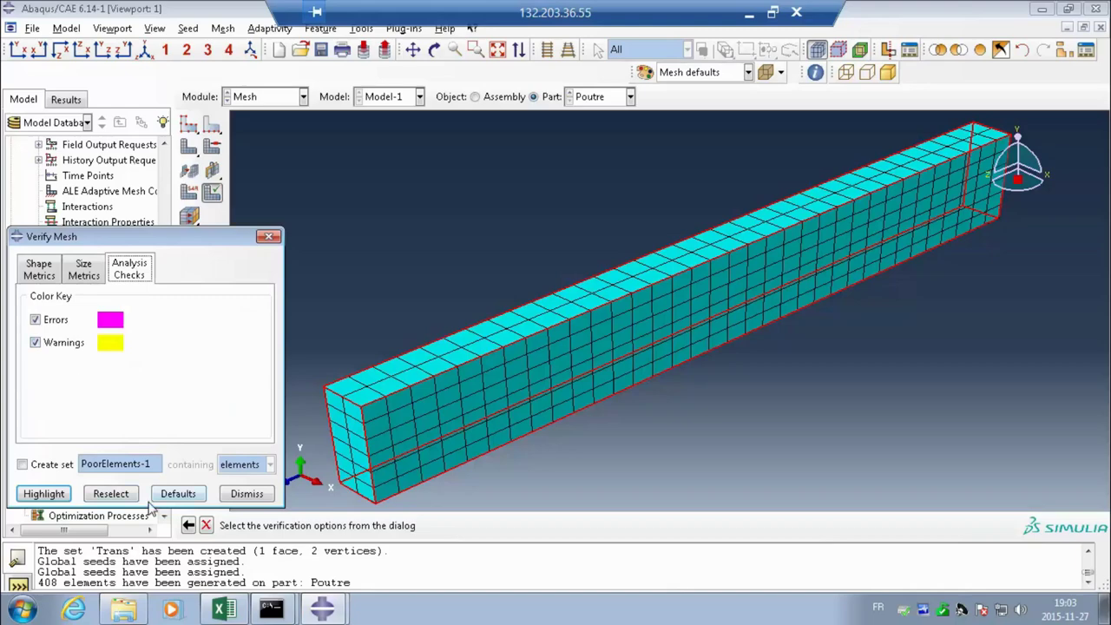
pyautogui.click(43, 493)
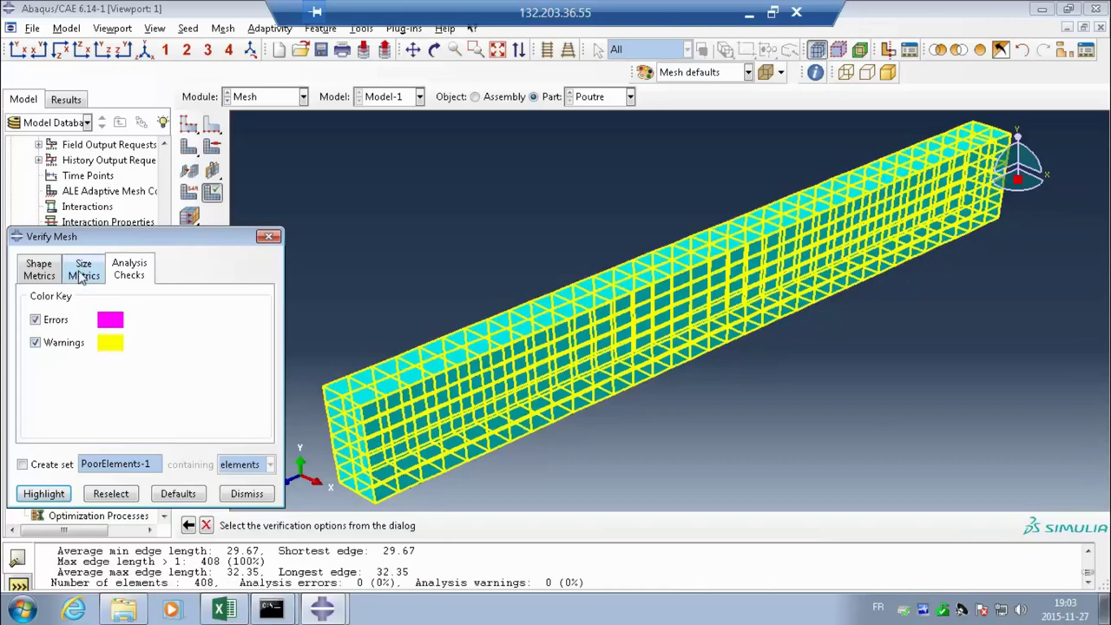
# Step: Examine the smallest stable time increment in the mesh verification report, and check the Poutre part's global seed size without changing it
pyautogui.click(83, 270)
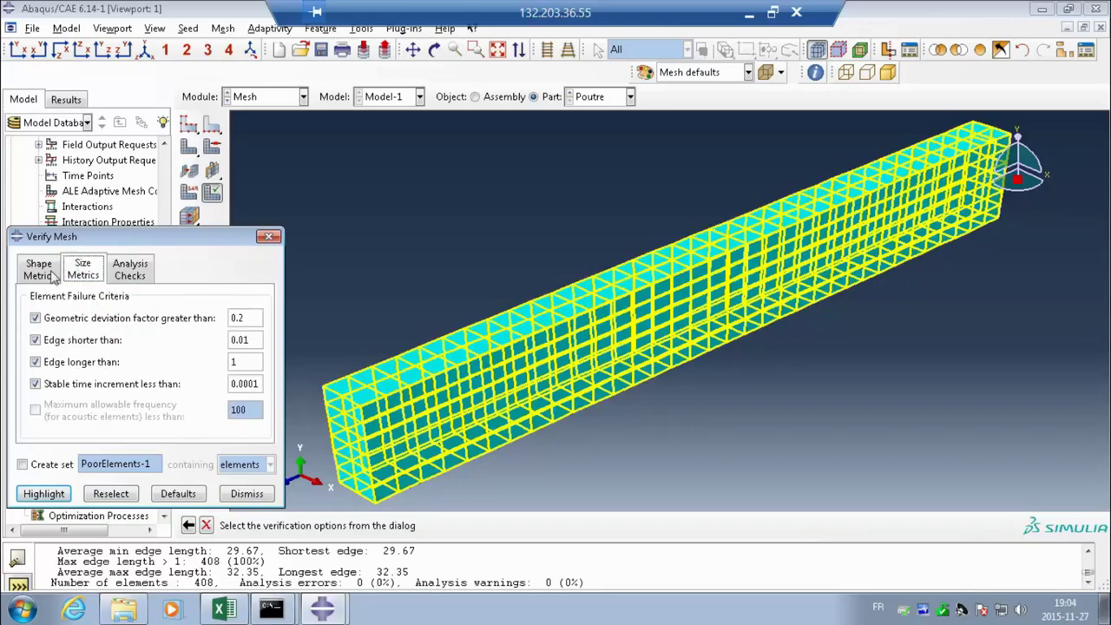
pyautogui.scroll(5, 163, 572)
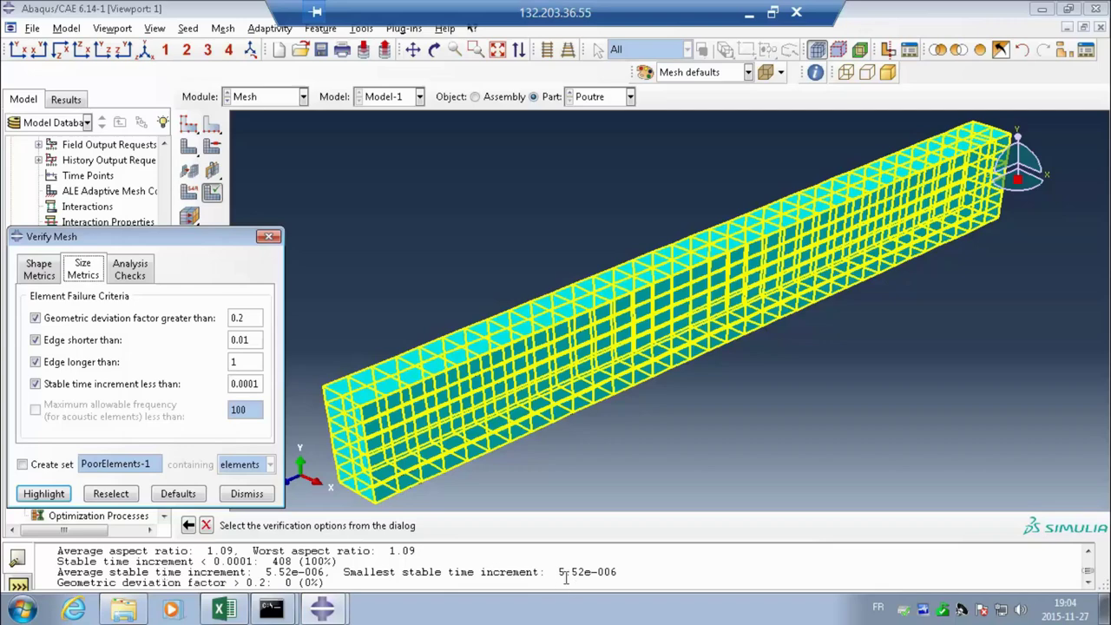
pyautogui.moveTo(559, 572); pyautogui.dragTo(618, 573)
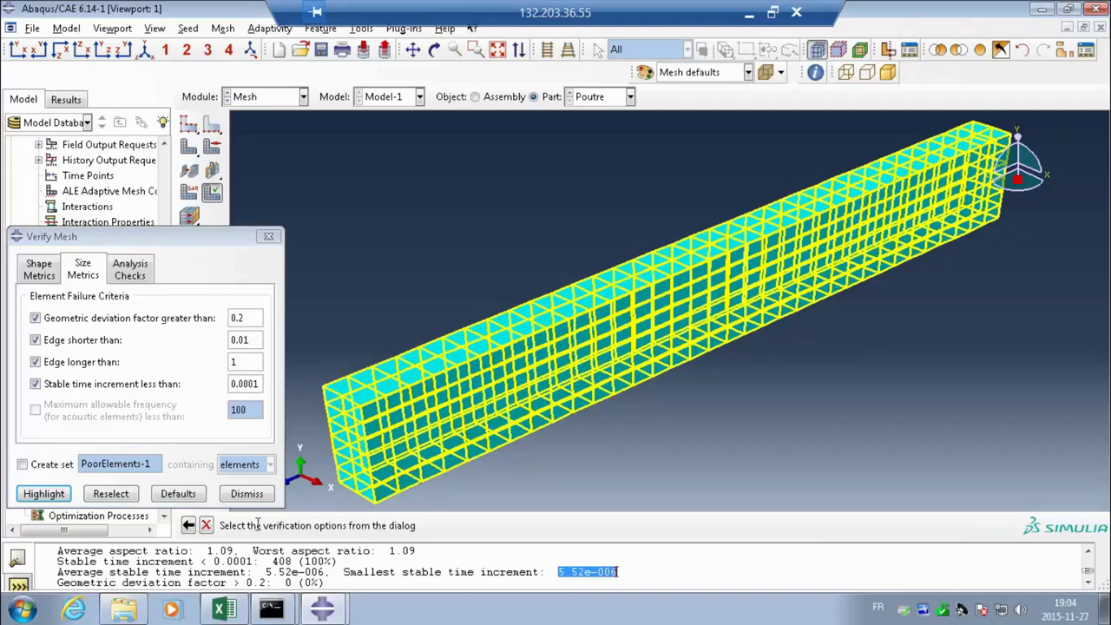
pyautogui.click(269, 236)
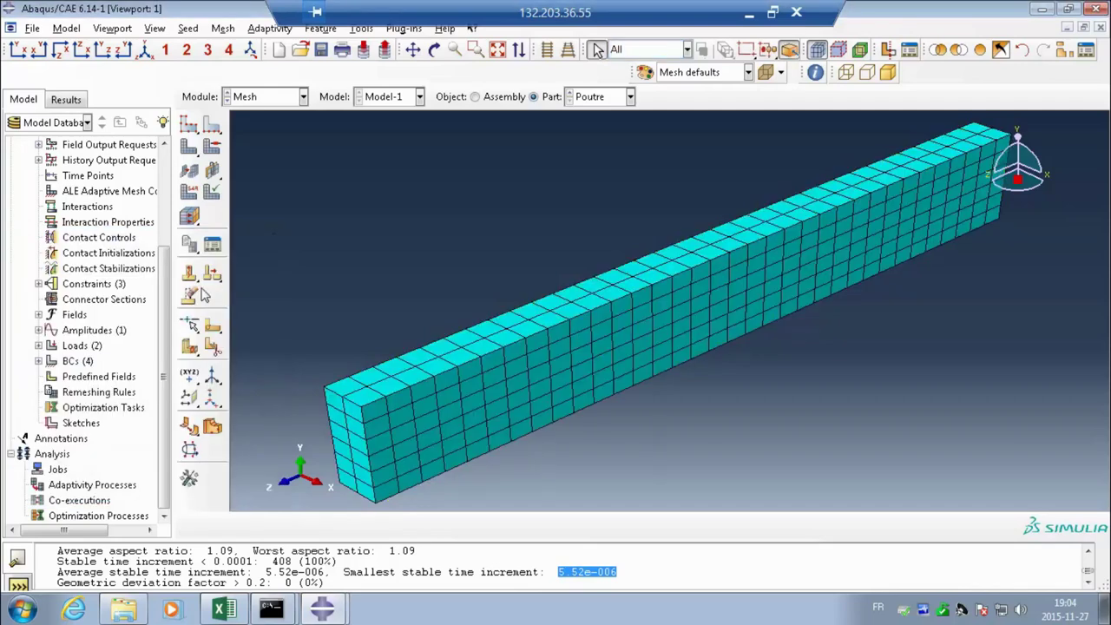
pyautogui.click(189, 127)
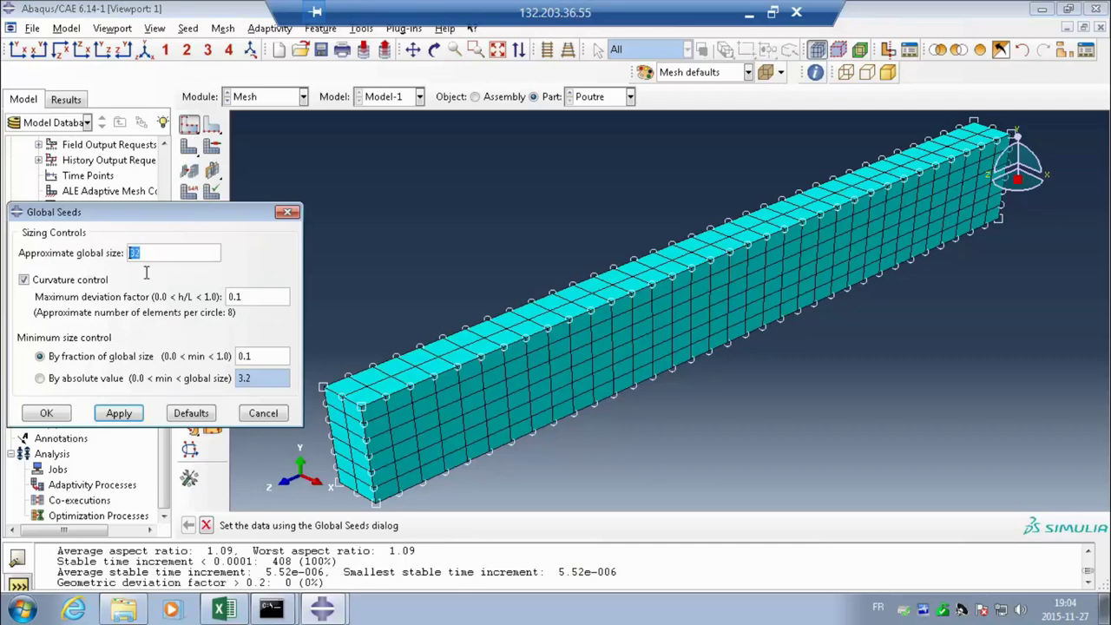
pyautogui.click(262, 413)
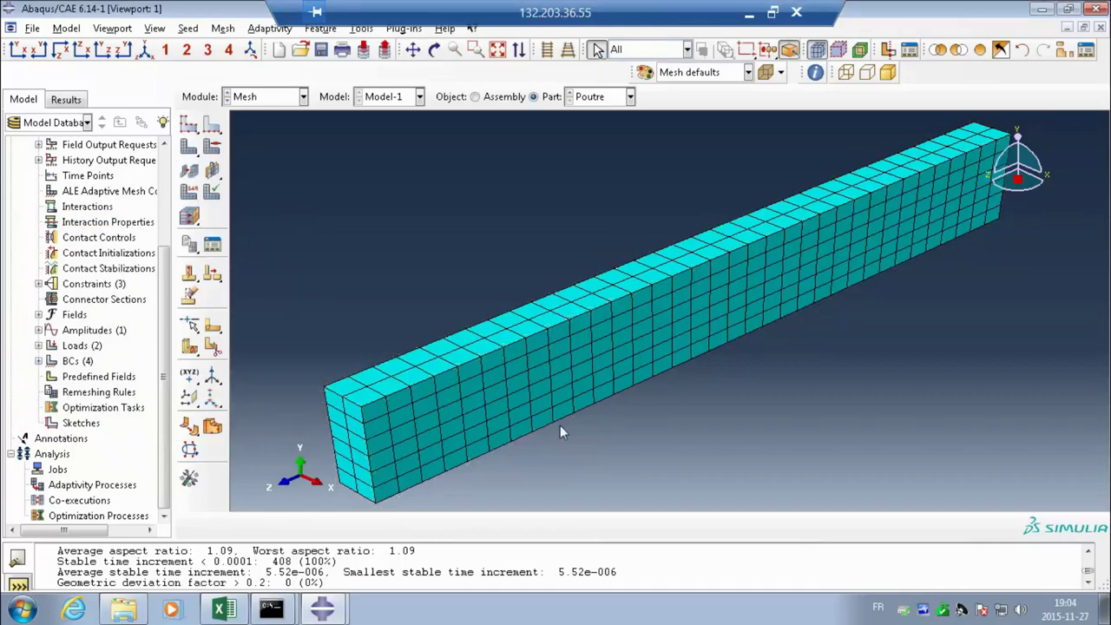
# Step: Seed the Plaque part with an approximate global size of 6 and mesh it
pyautogui.click(603, 102)
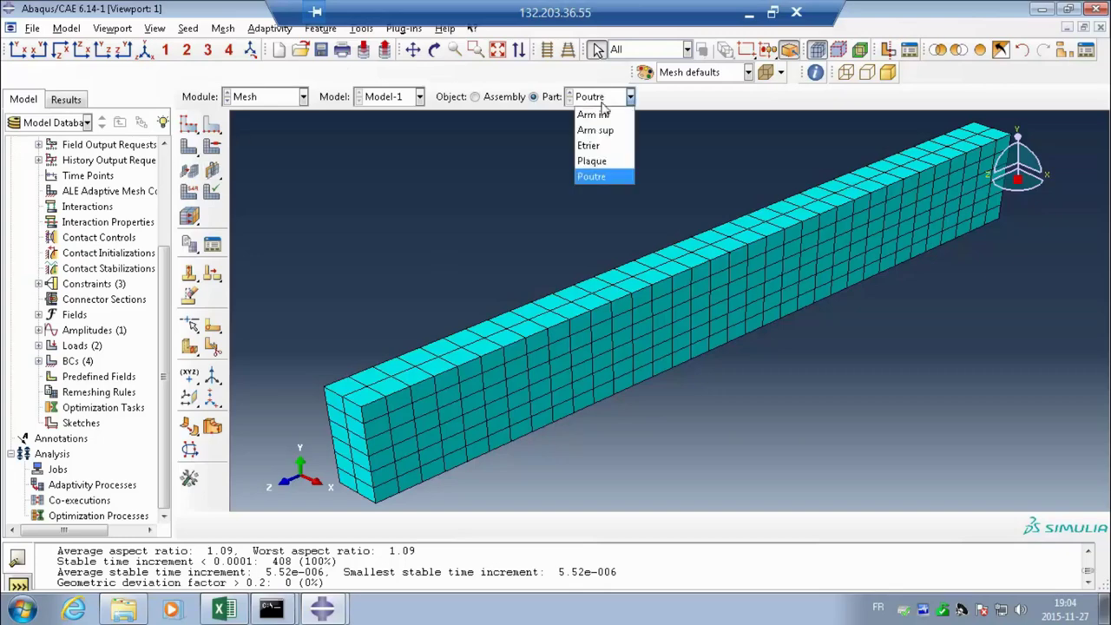
pyautogui.click(599, 161)
pyautogui.click(189, 126)
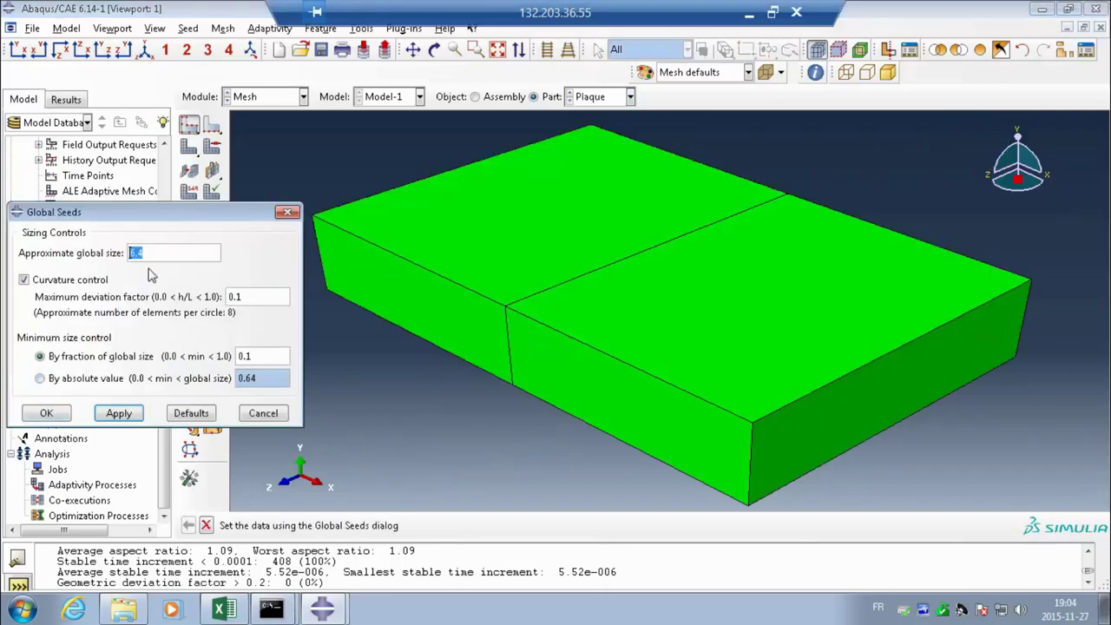
pyautogui.click(143, 253)
pyautogui.press('BackSpace')
pyautogui.press('BackSpace')
pyautogui.click(47, 414)
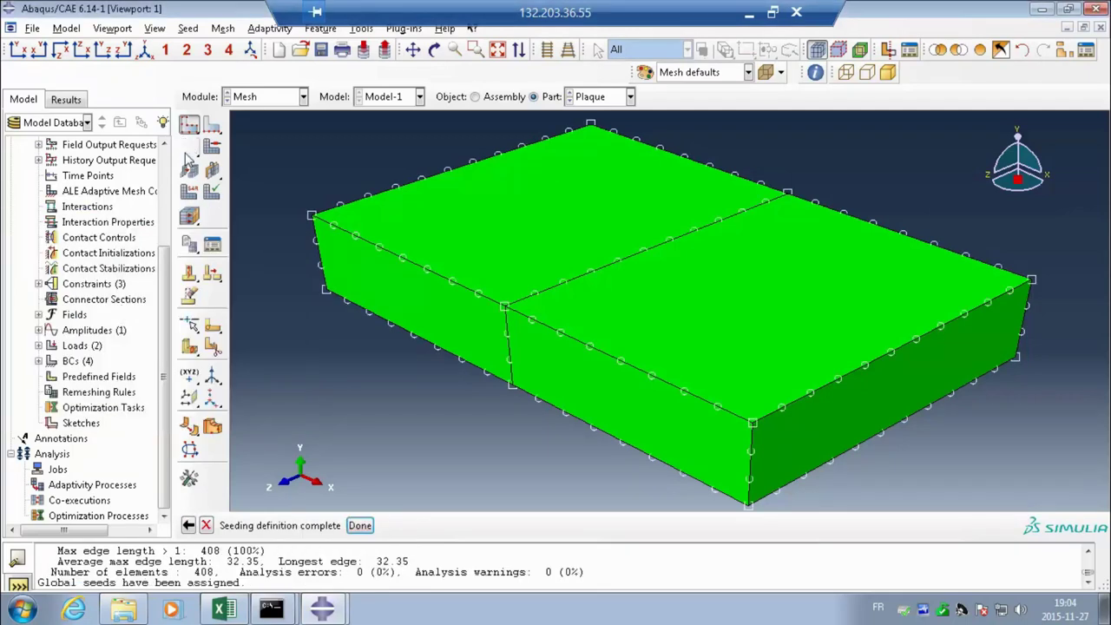
pyautogui.click(187, 164)
pyautogui.click(332, 525)
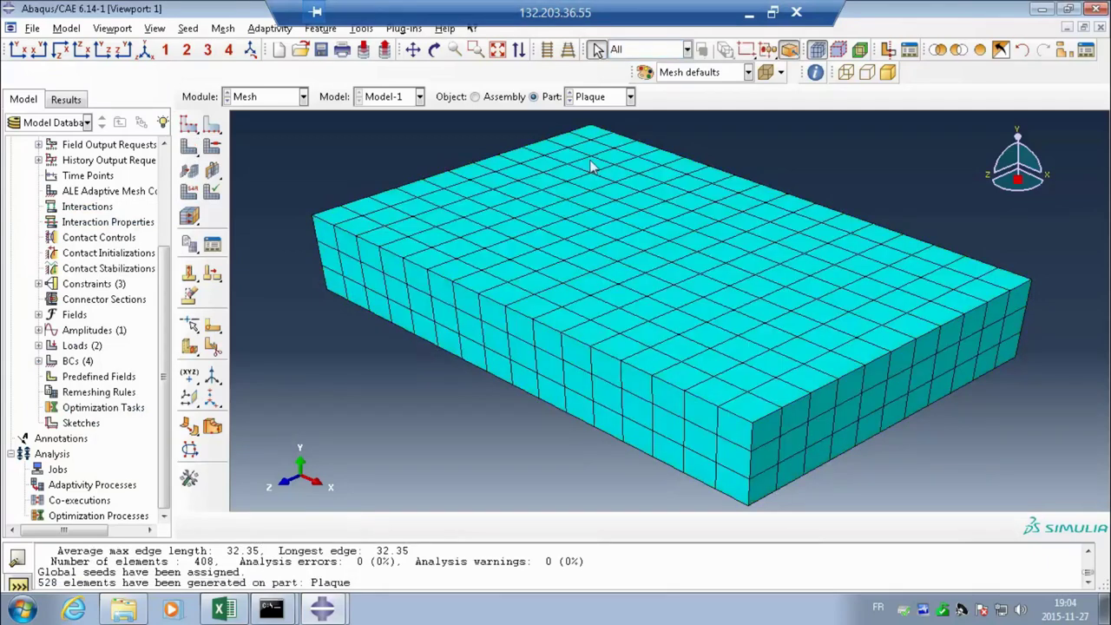
# Step: Seed the Etrier part with an approximate global size of 15 and mesh it
pyautogui.click(630, 96)
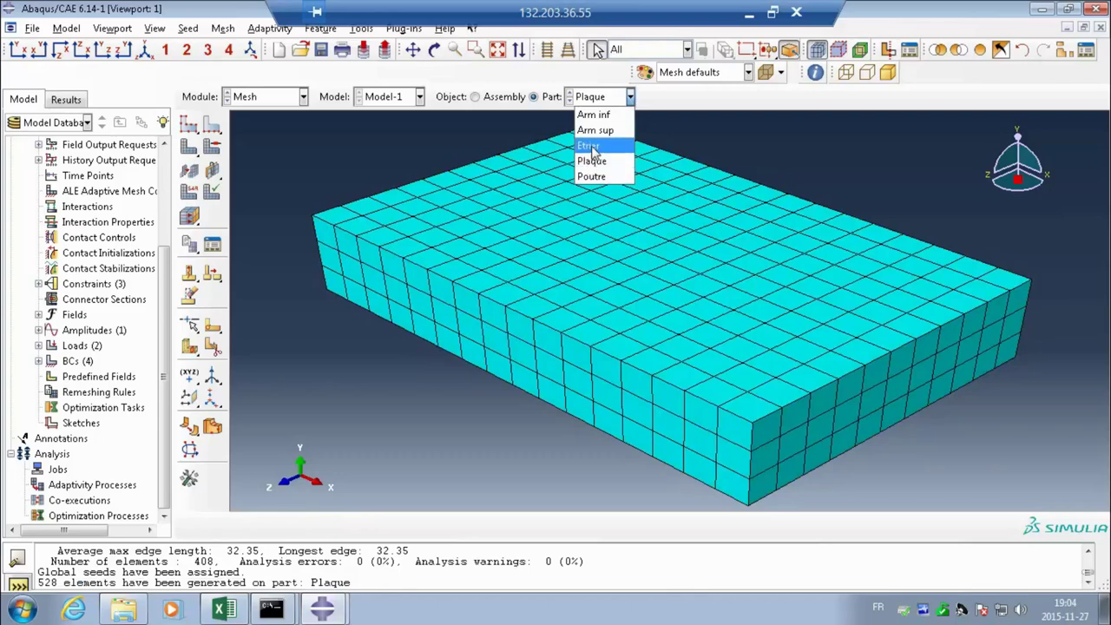
pyautogui.click(591, 145)
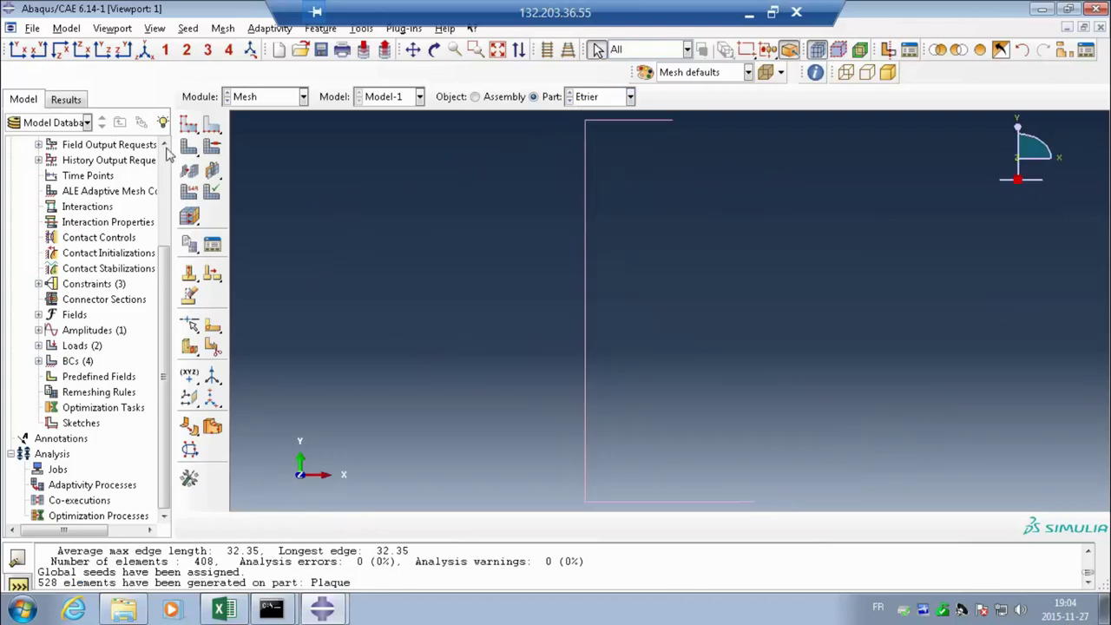
pyautogui.click(188, 125)
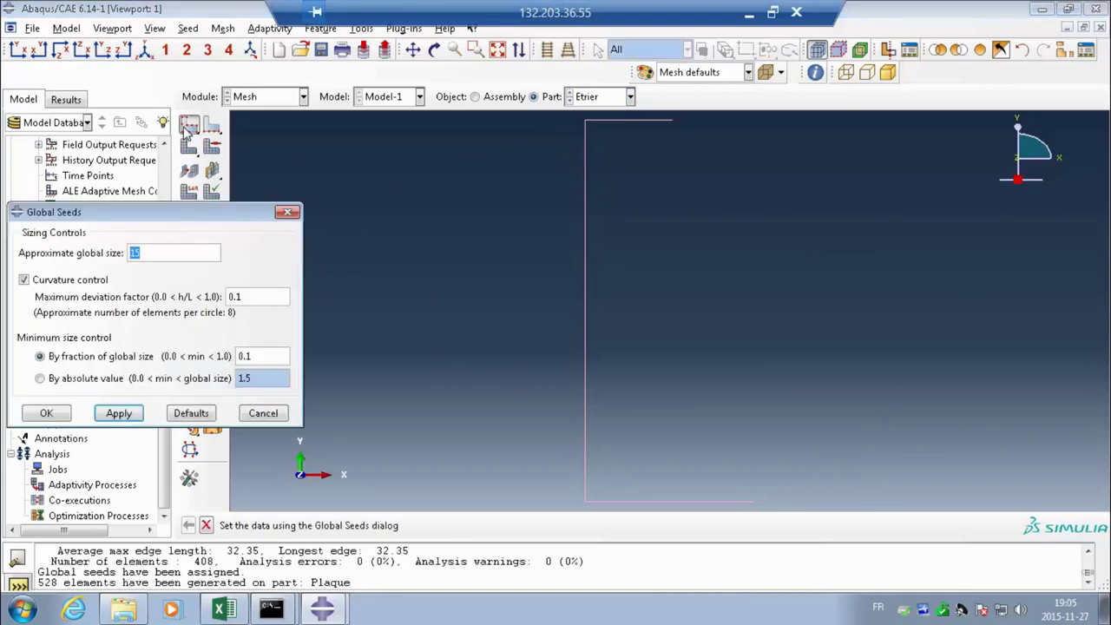
pyautogui.click(46, 414)
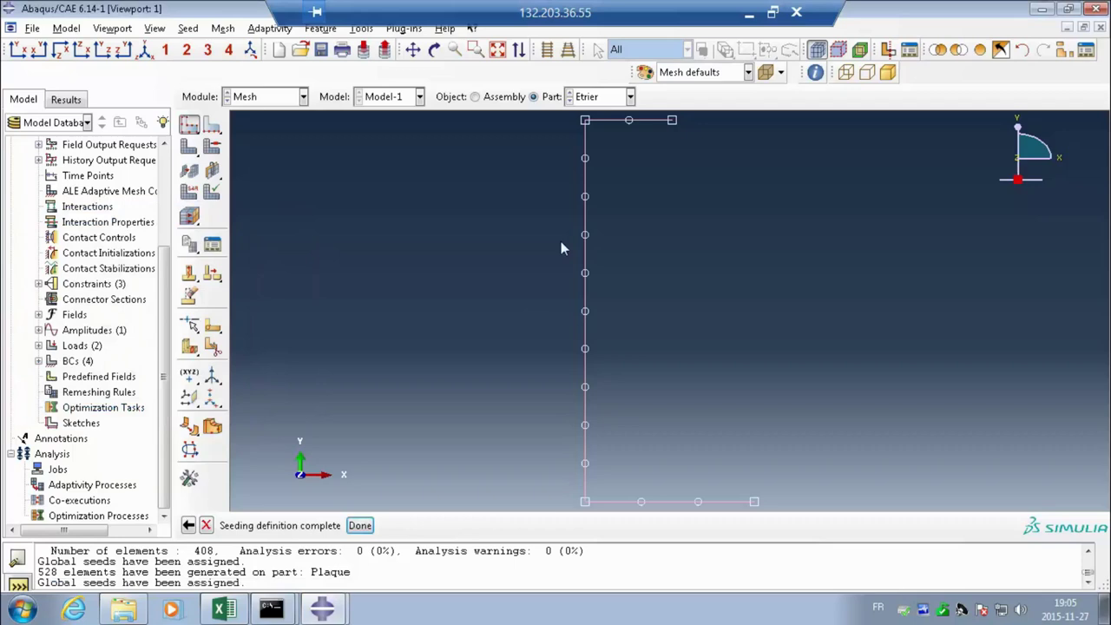
pyautogui.click(360, 525)
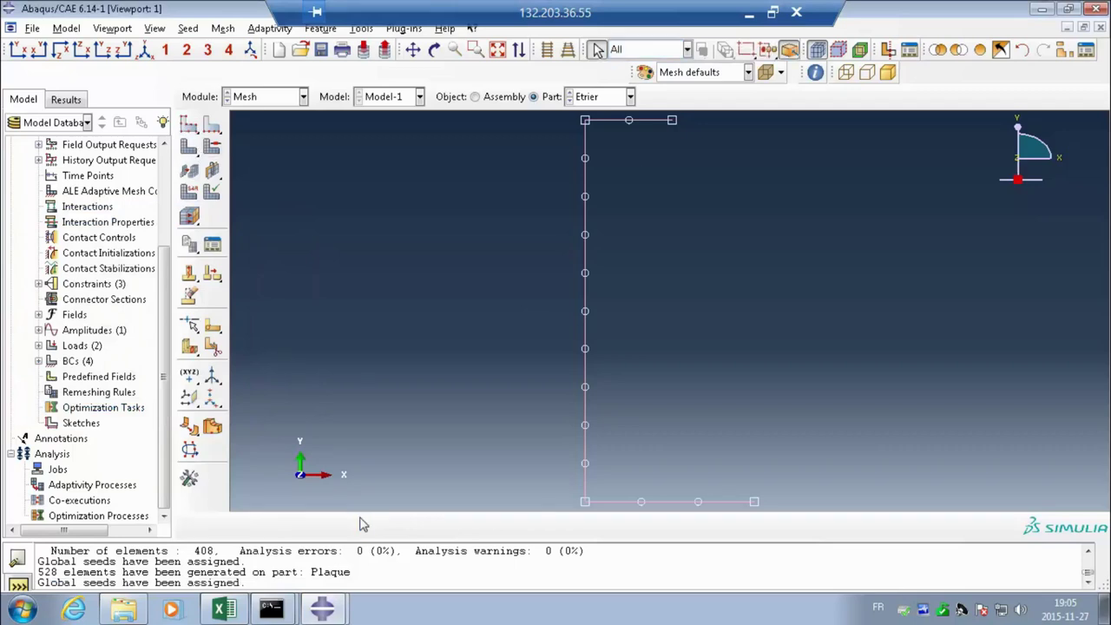
pyautogui.click(189, 149)
pyautogui.press('Return')
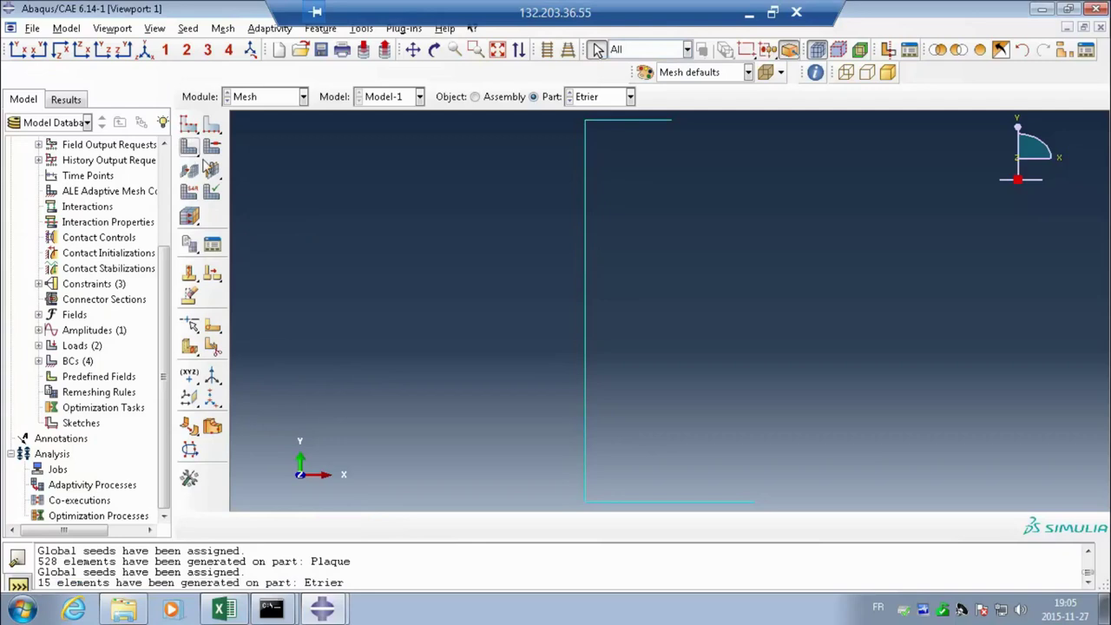
# Step: Seed the Arm sup part with an approximate global size of 30 and mesh it
pyautogui.click(598, 98)
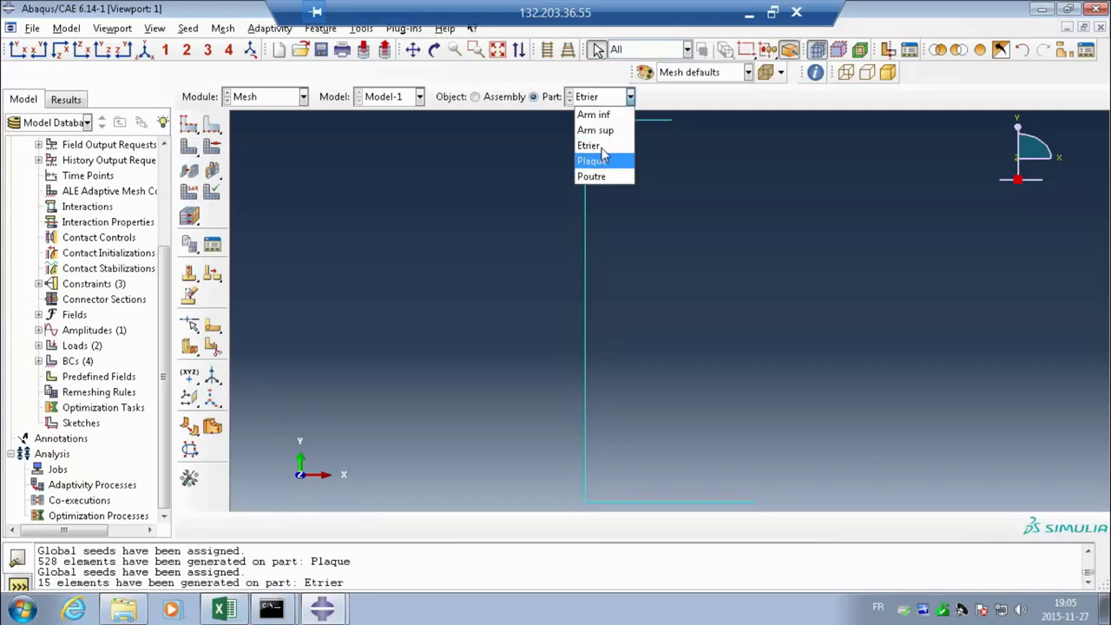
pyautogui.click(596, 129)
pyautogui.click(190, 124)
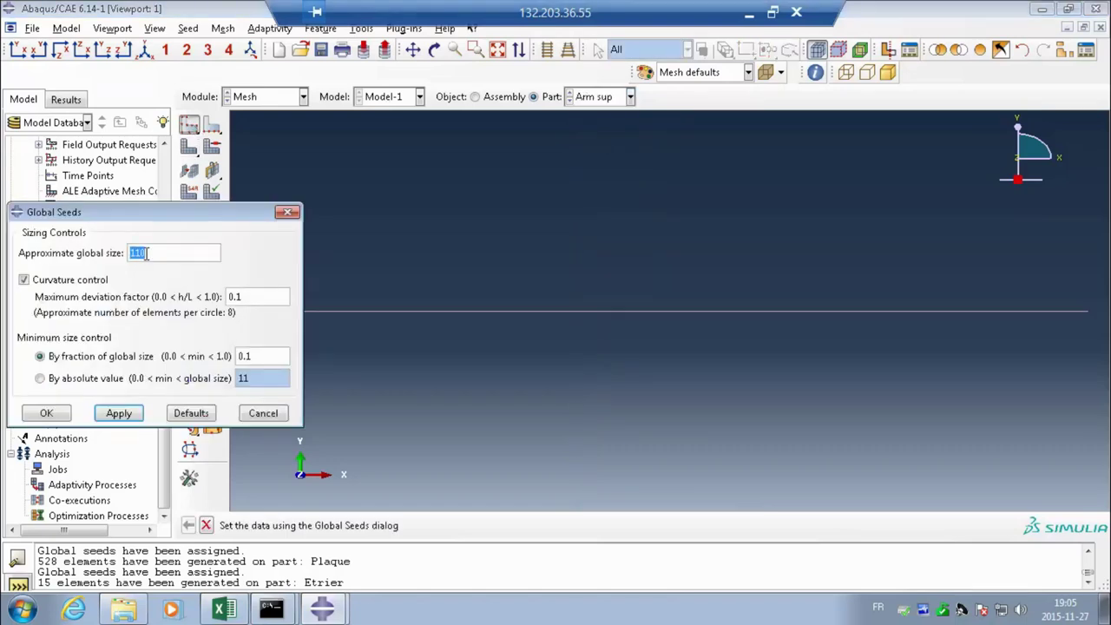
pyautogui.write('30')
pyautogui.click(48, 414)
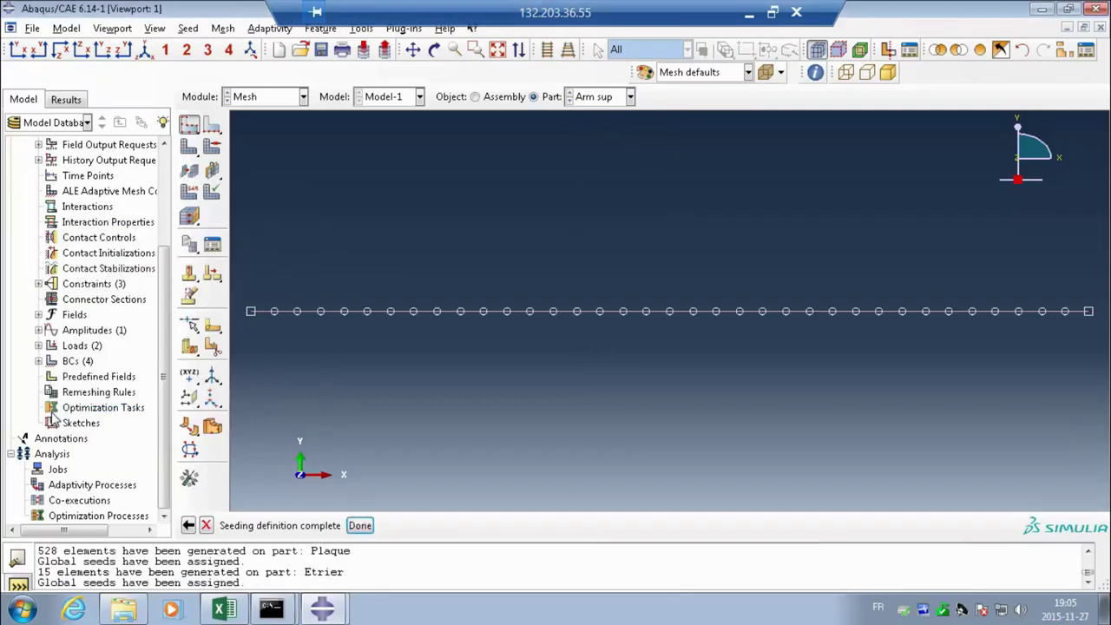
pyautogui.click(191, 151)
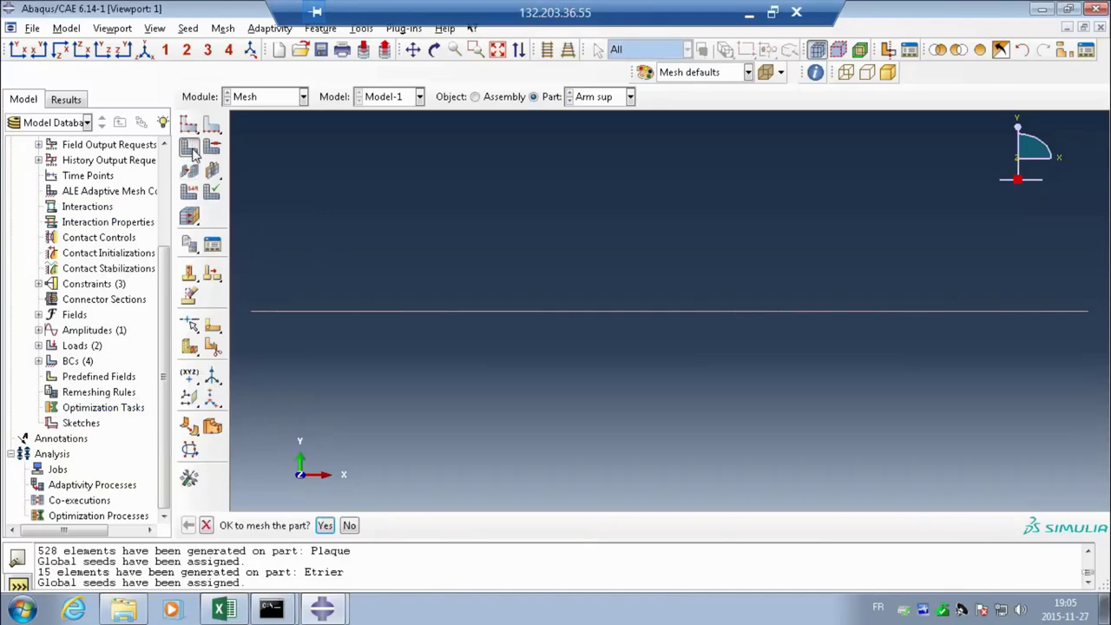
pyautogui.click(324, 525)
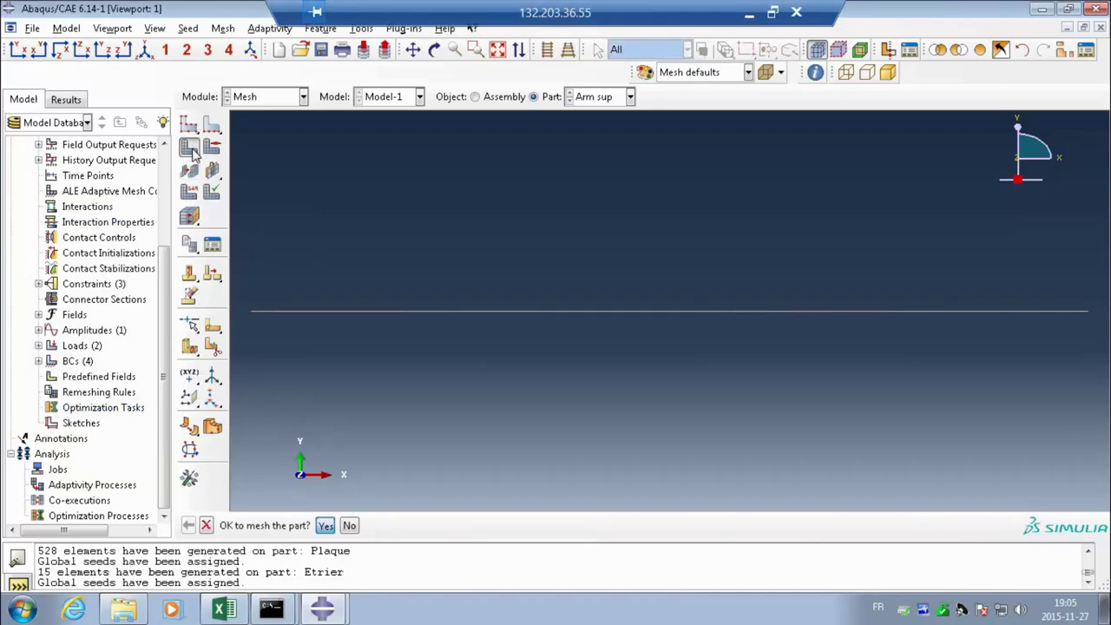
# Step: Seed the Arm inf part with an approximate global size of 30 and mesh it
pyautogui.click(604, 99)
pyautogui.click(594, 115)
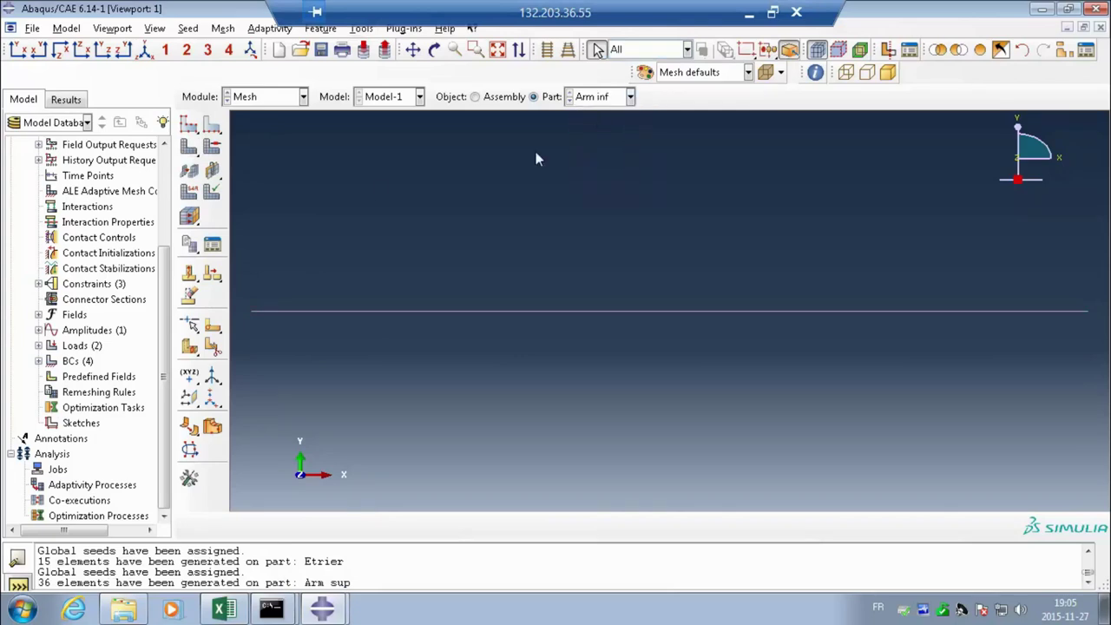
pyautogui.click(189, 126)
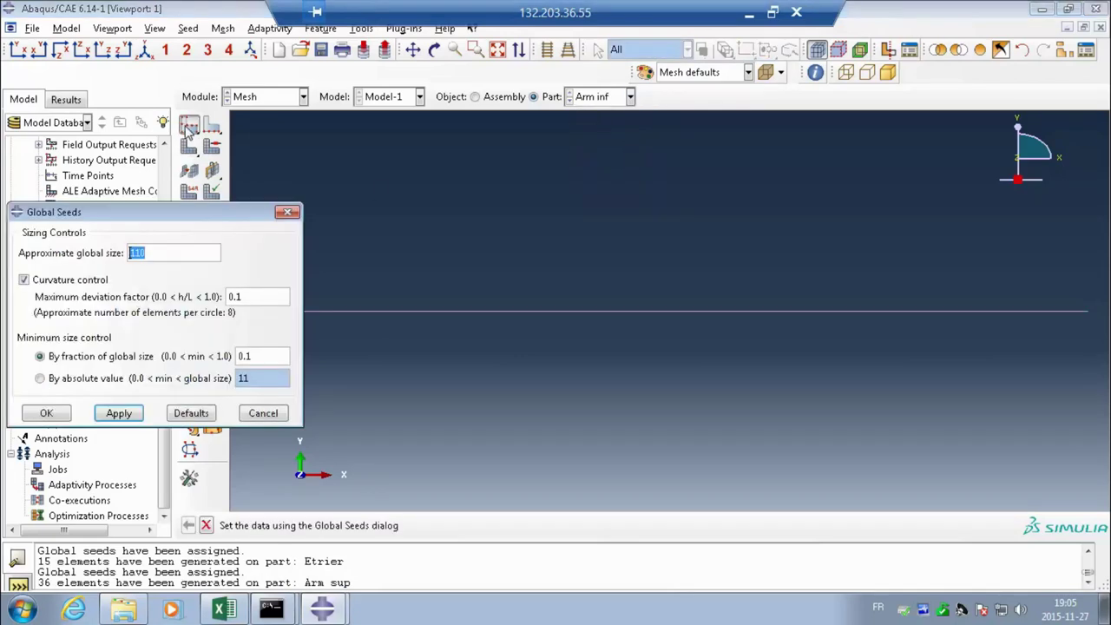
pyautogui.write('30')
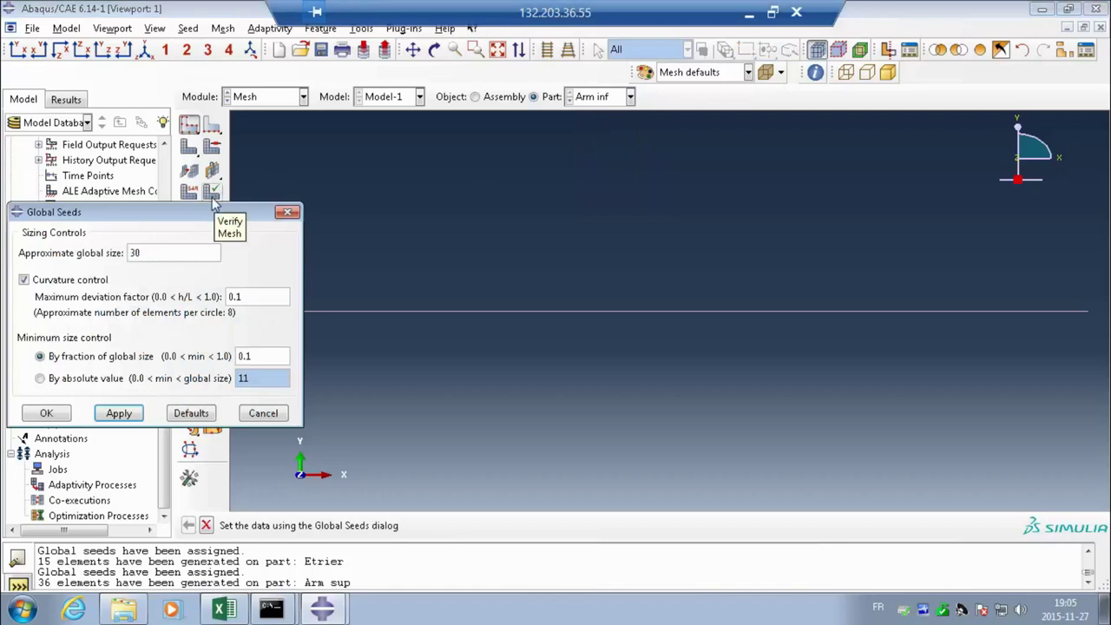
pyautogui.click(48, 413)
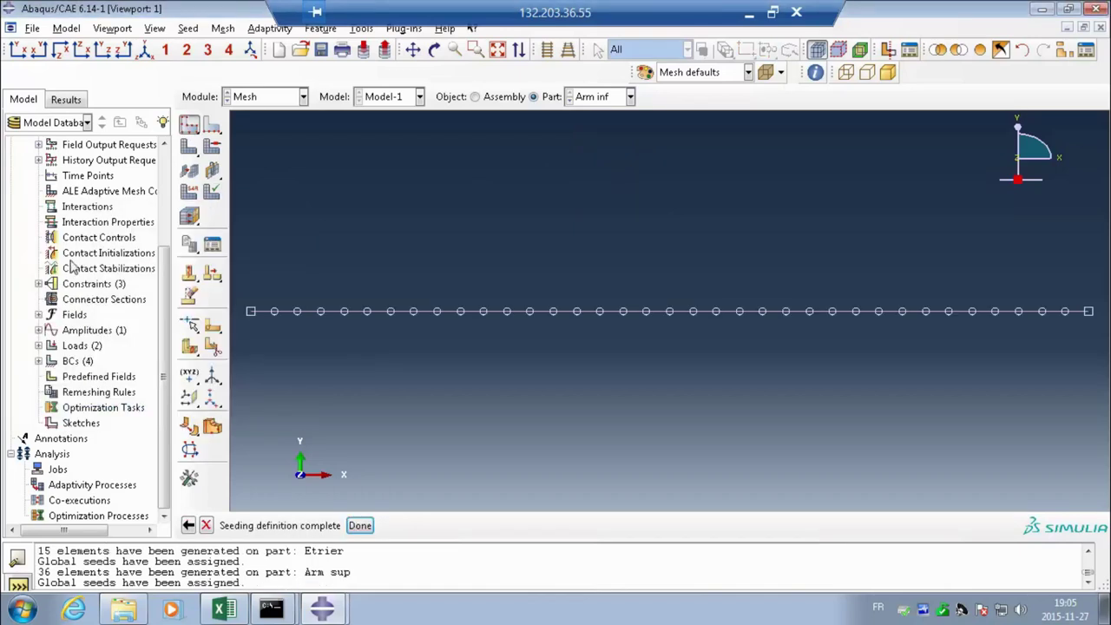
pyautogui.click(191, 149)
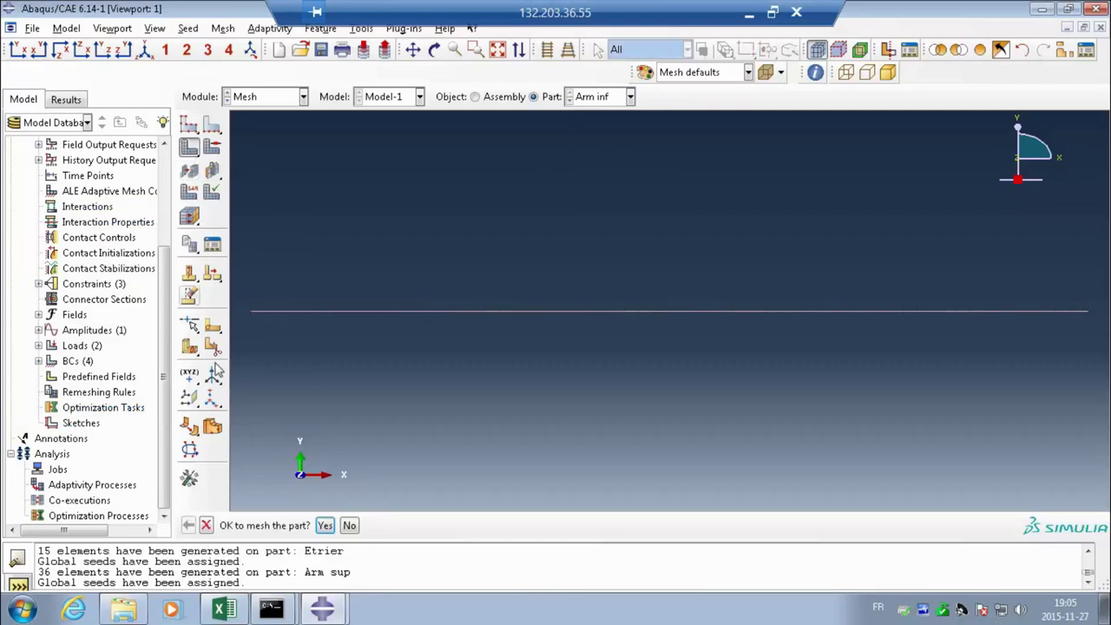
pyautogui.click(324, 525)
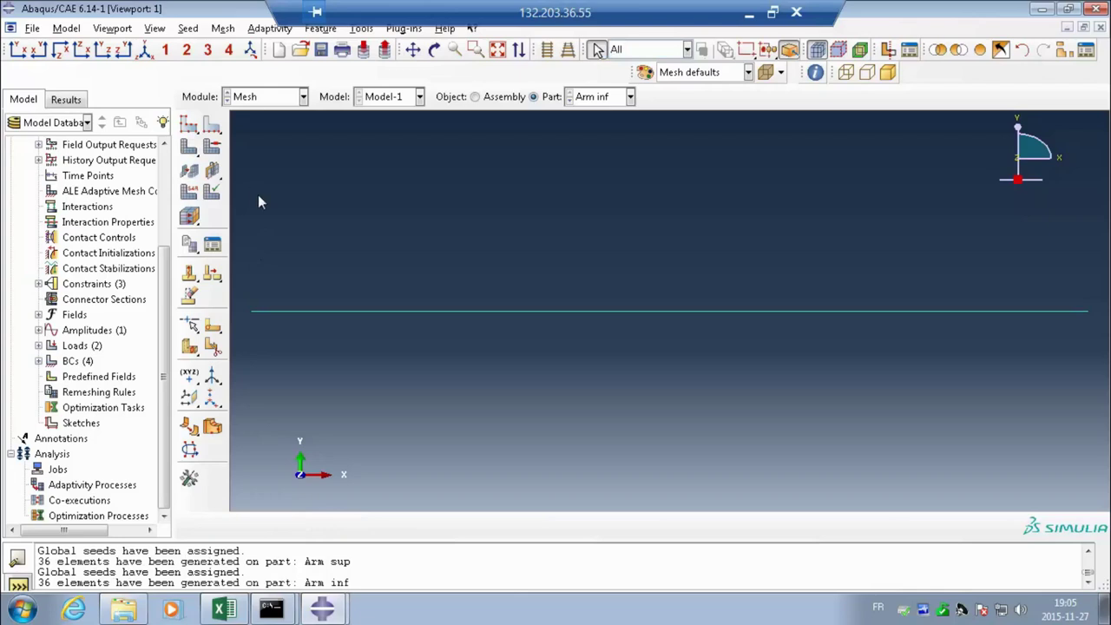
# Step: Display the whole meshed assembly fitted to the viewport, and switch to the Job module
pyautogui.click(477, 96)
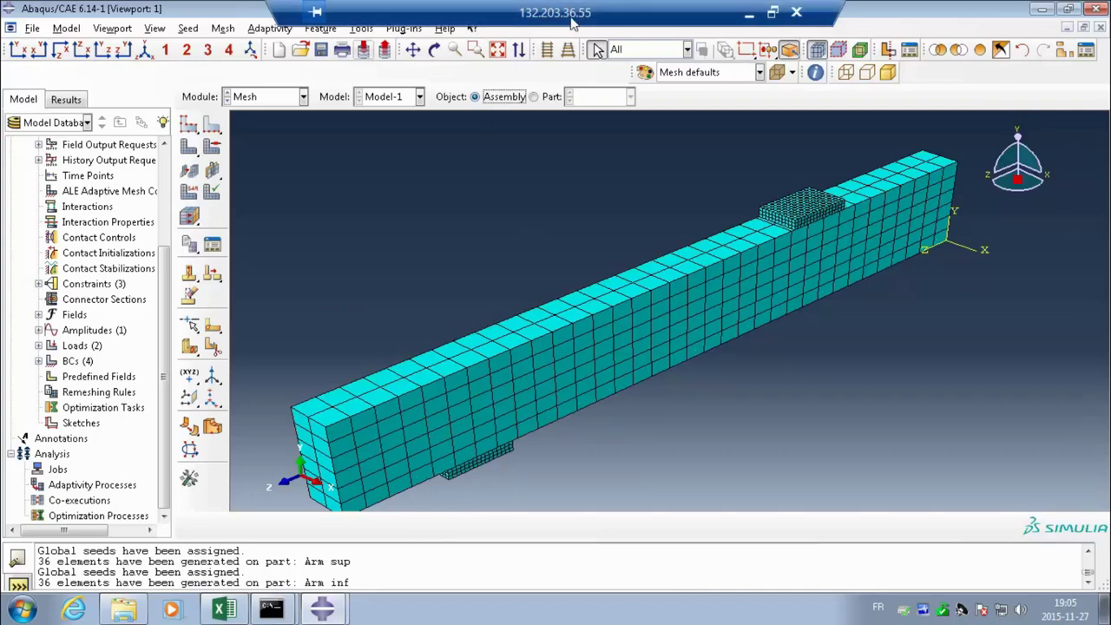
pyautogui.click(497, 50)
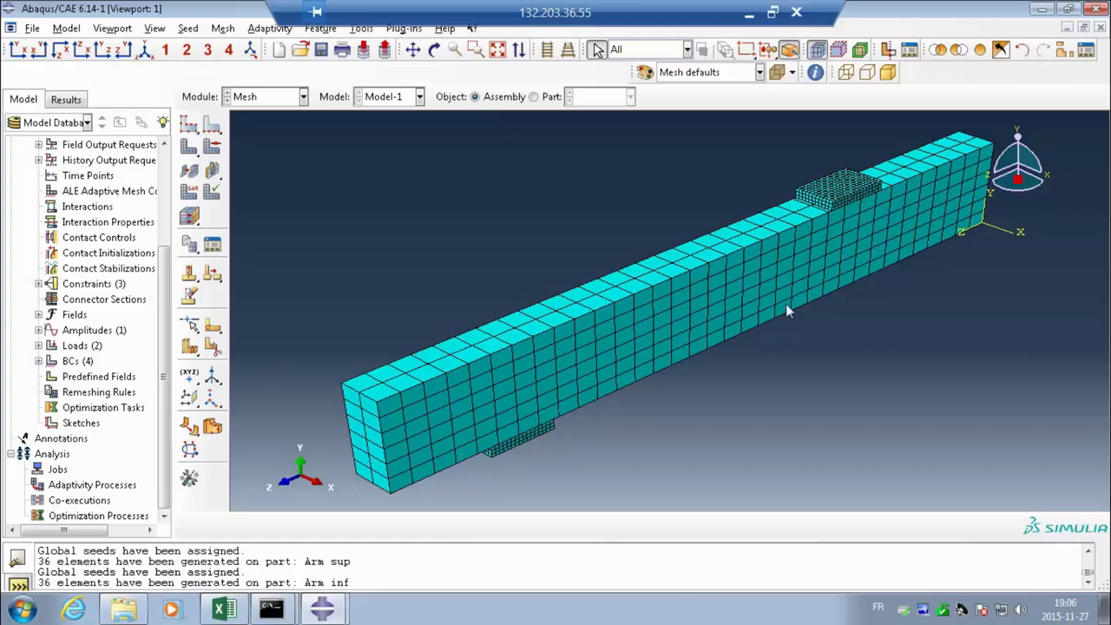
pyautogui.click(301, 97)
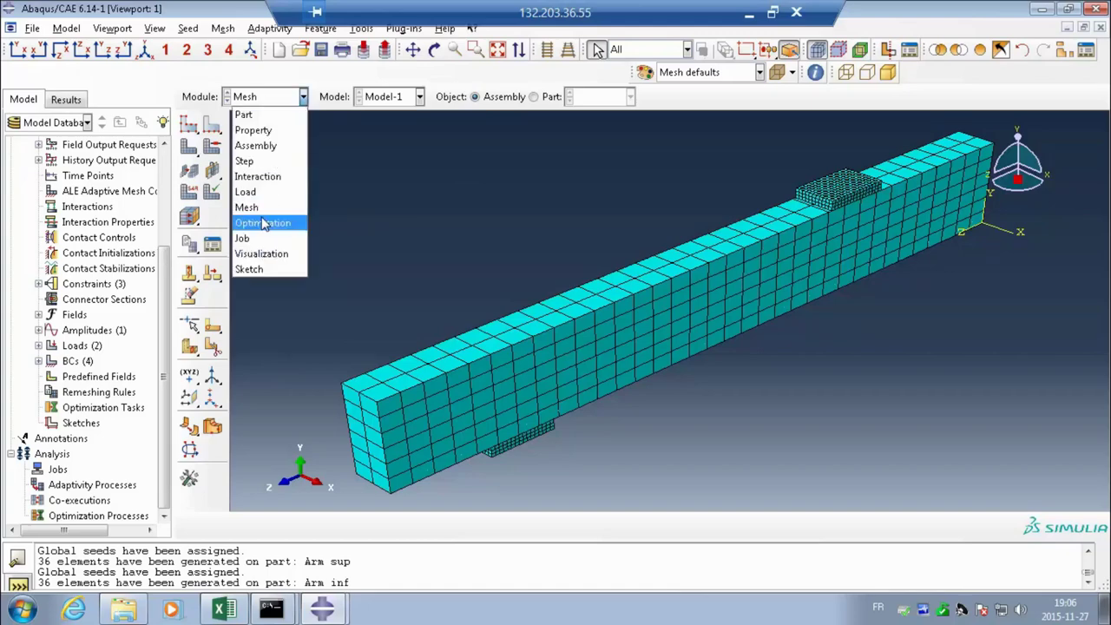
pyautogui.click(261, 222)
pyautogui.click(303, 98)
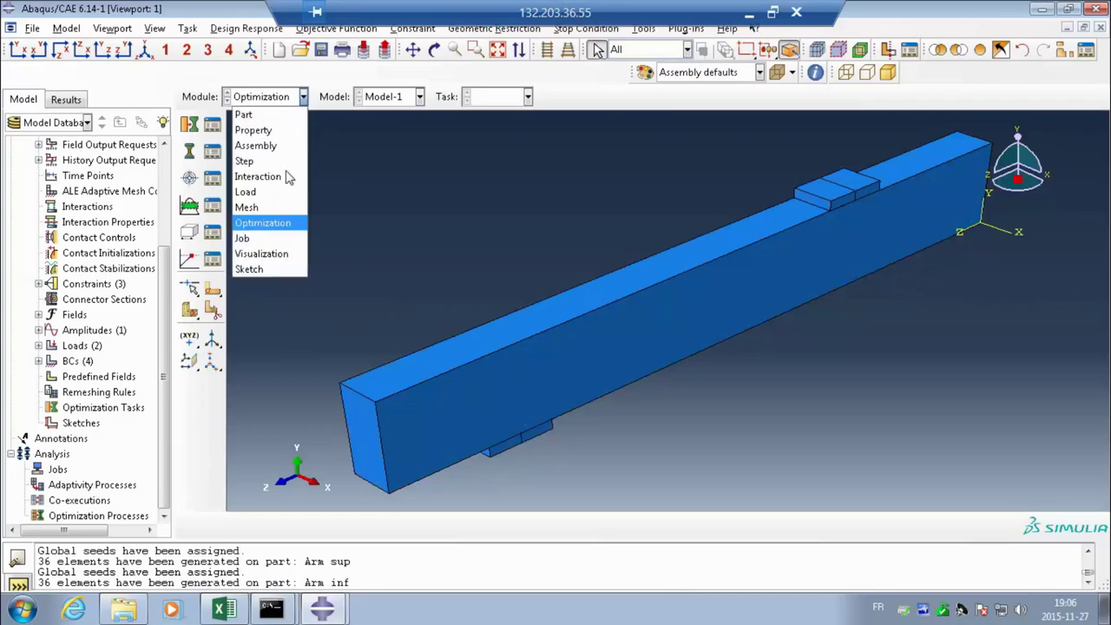
pyautogui.click(264, 238)
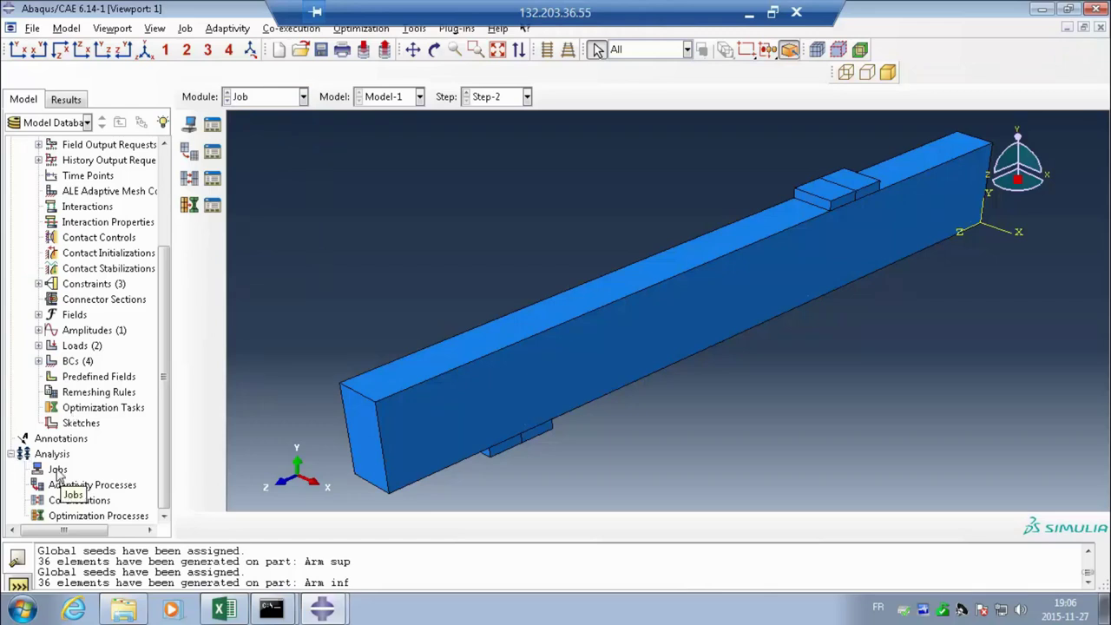
# Step: Create a full-analysis job named Job-1 from Model-1 and move its settings clear of the model tree
pyautogui.scroll(3, 156, 170)
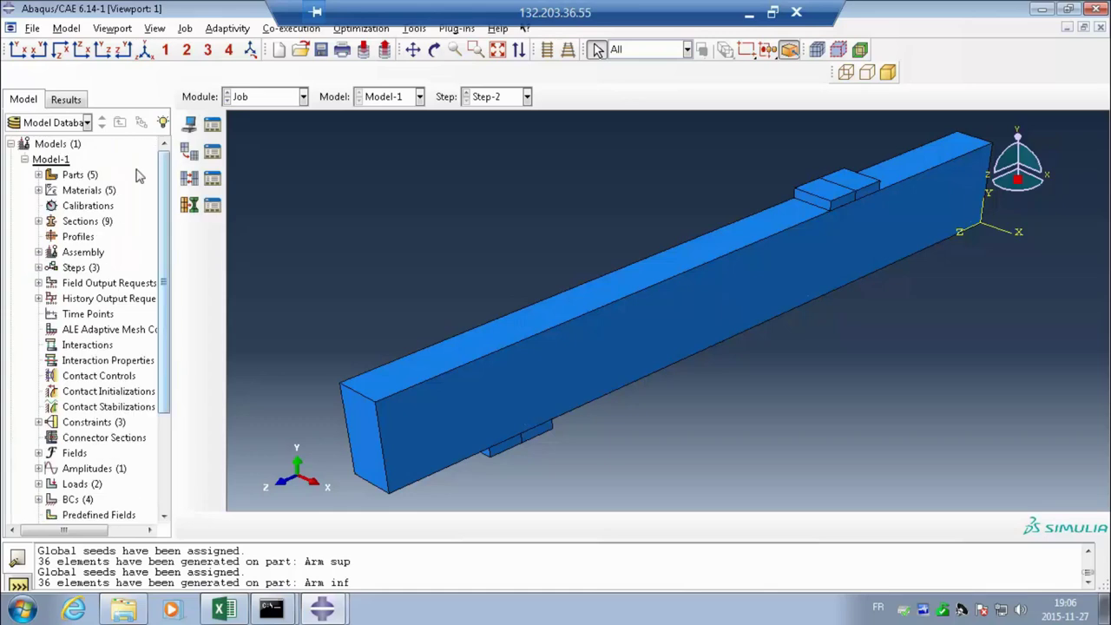
pyautogui.click(25, 160)
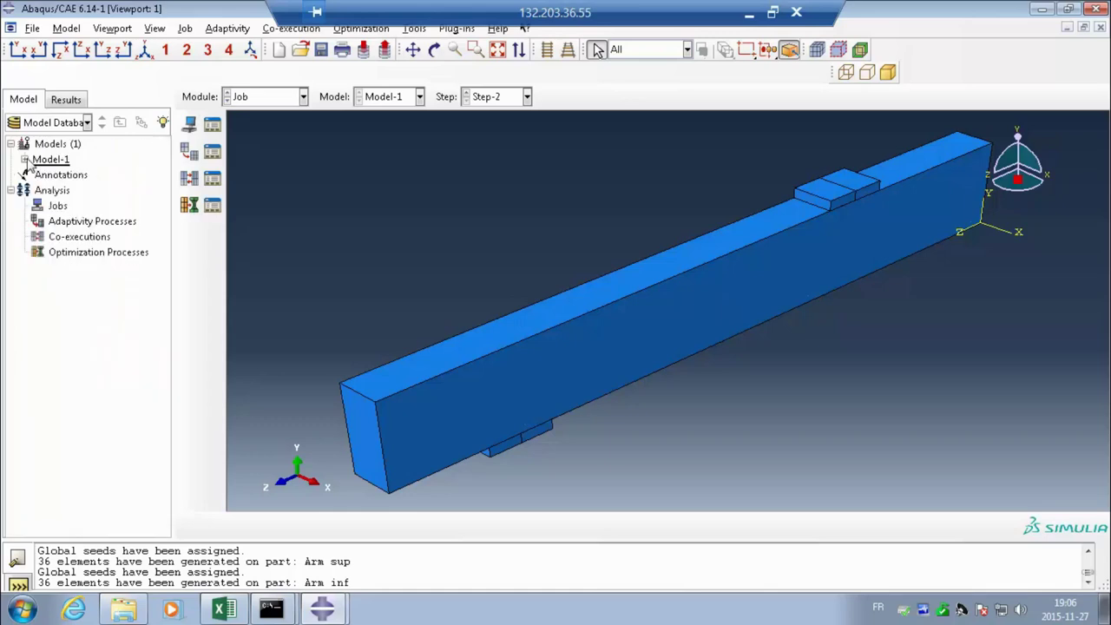
pyautogui.doubleClick(57, 206)
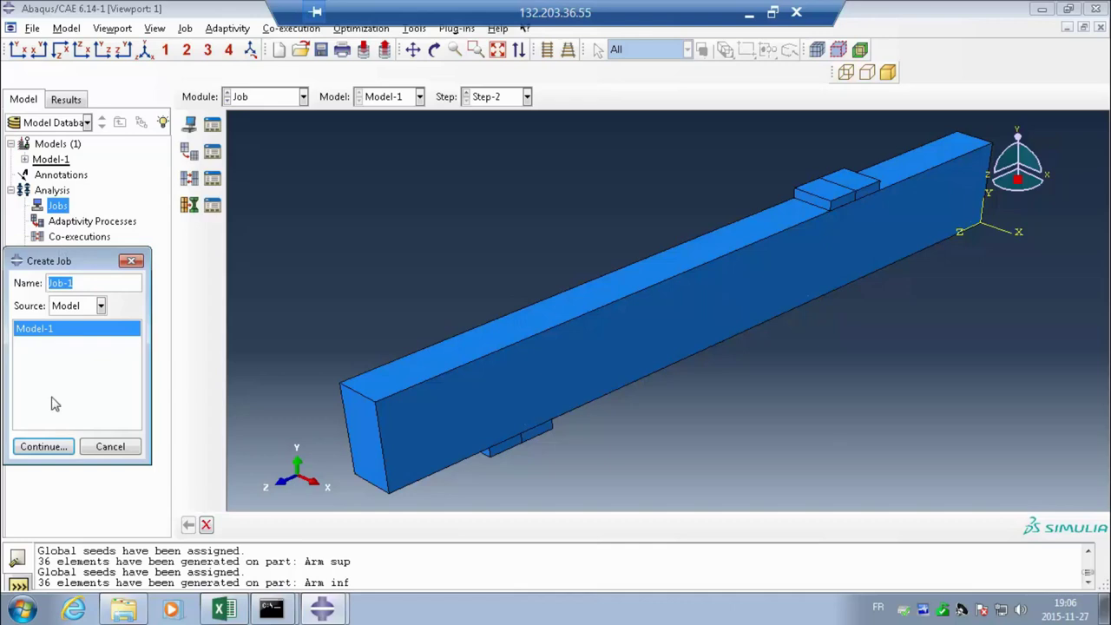
pyautogui.click(41, 446)
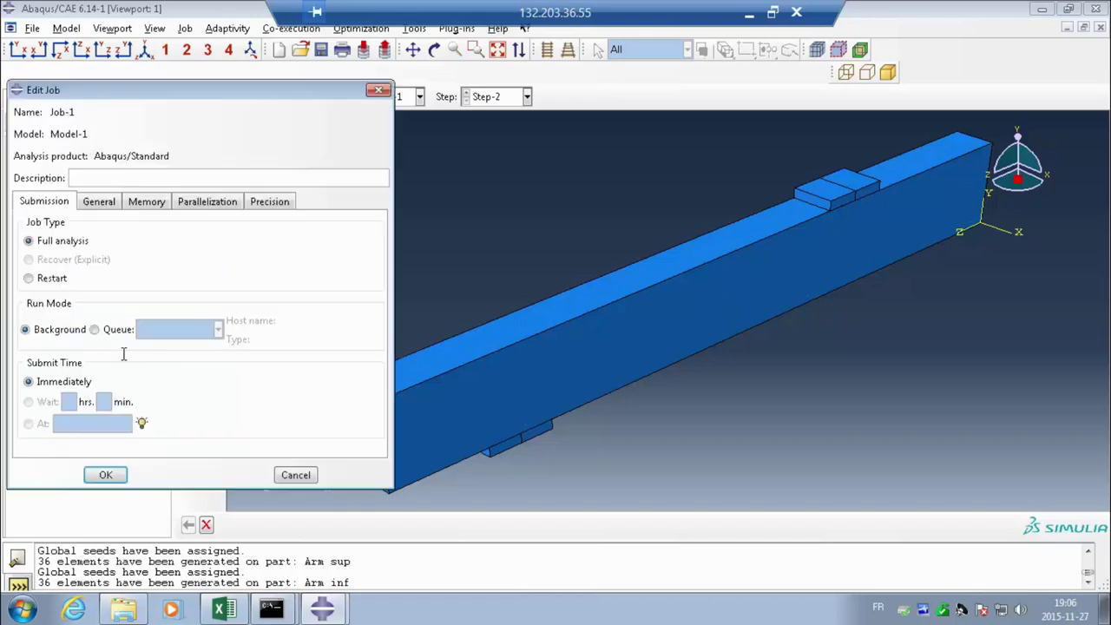
pyautogui.moveTo(183, 93); pyautogui.dragTo(400, 106)
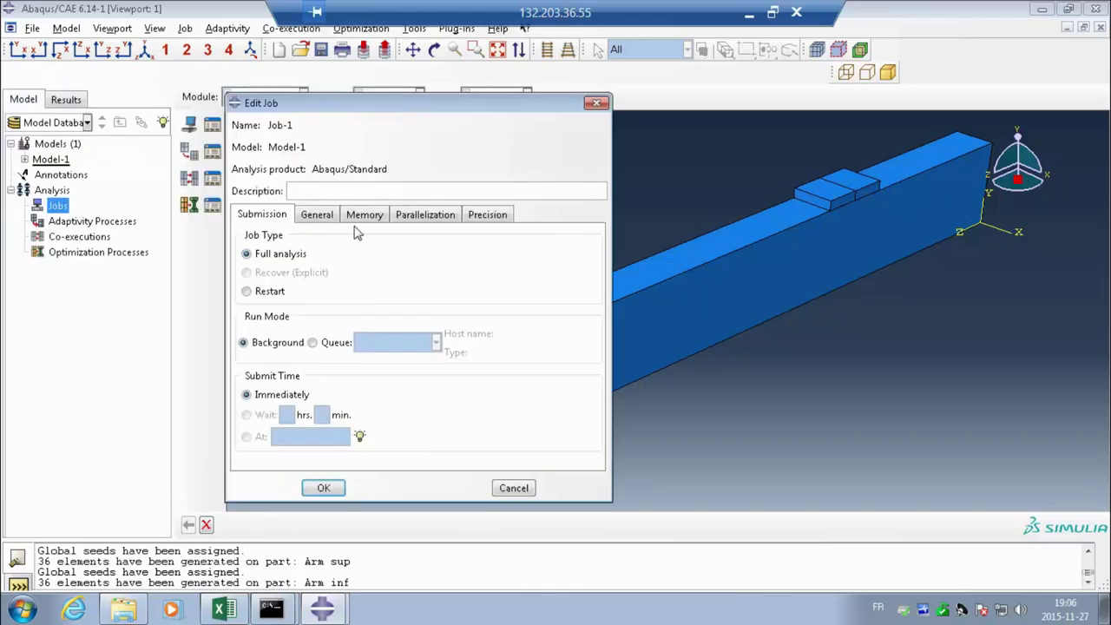
# Step: Set the memory allocation of Job-1 to gigabytes with a maximum preprocessor and analysis memory of 3 GB
pyautogui.click(364, 217)
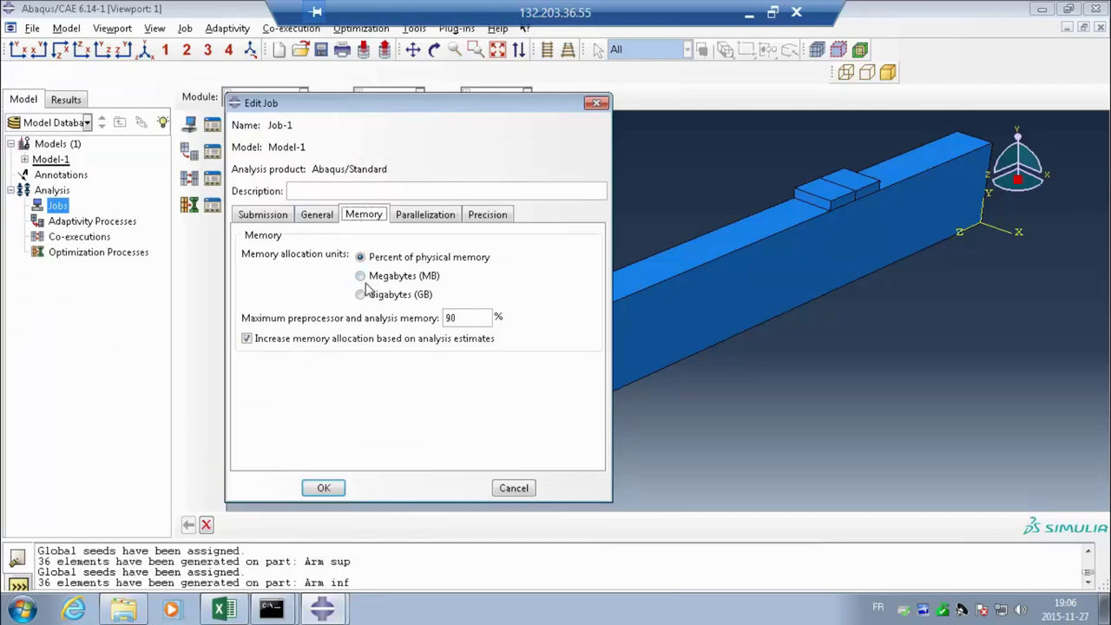
pyautogui.click(425, 216)
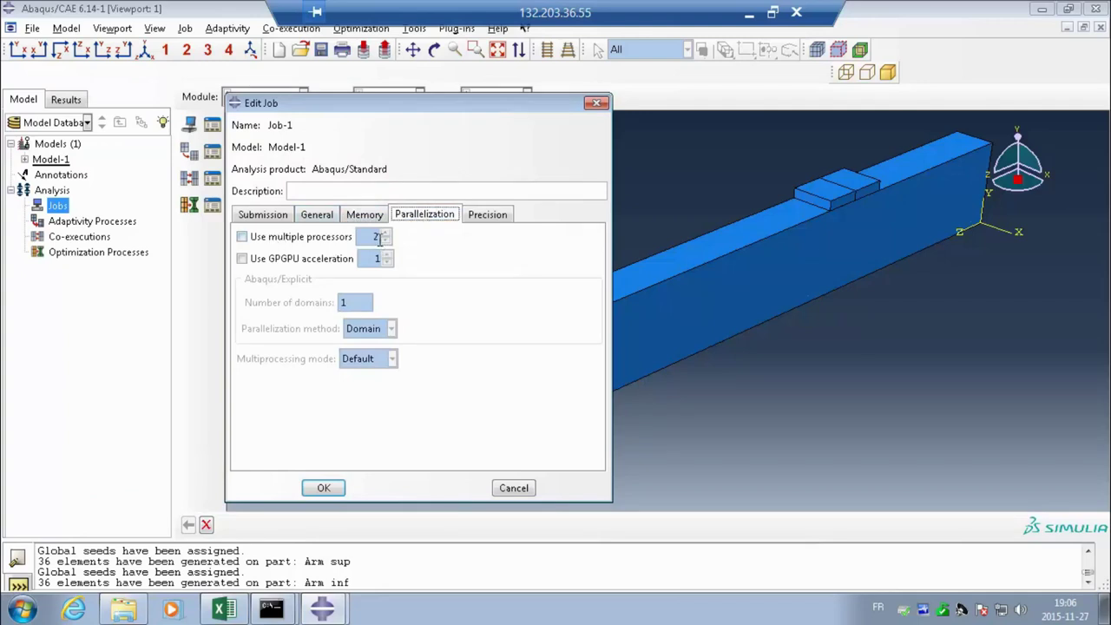
pyautogui.click(363, 217)
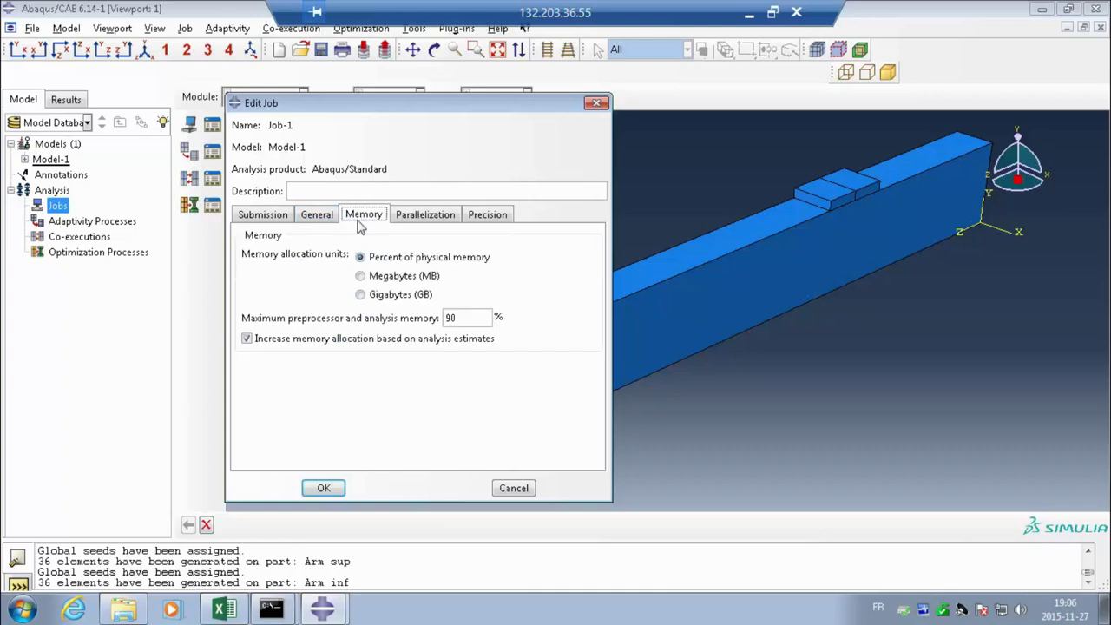
pyautogui.click(361, 295)
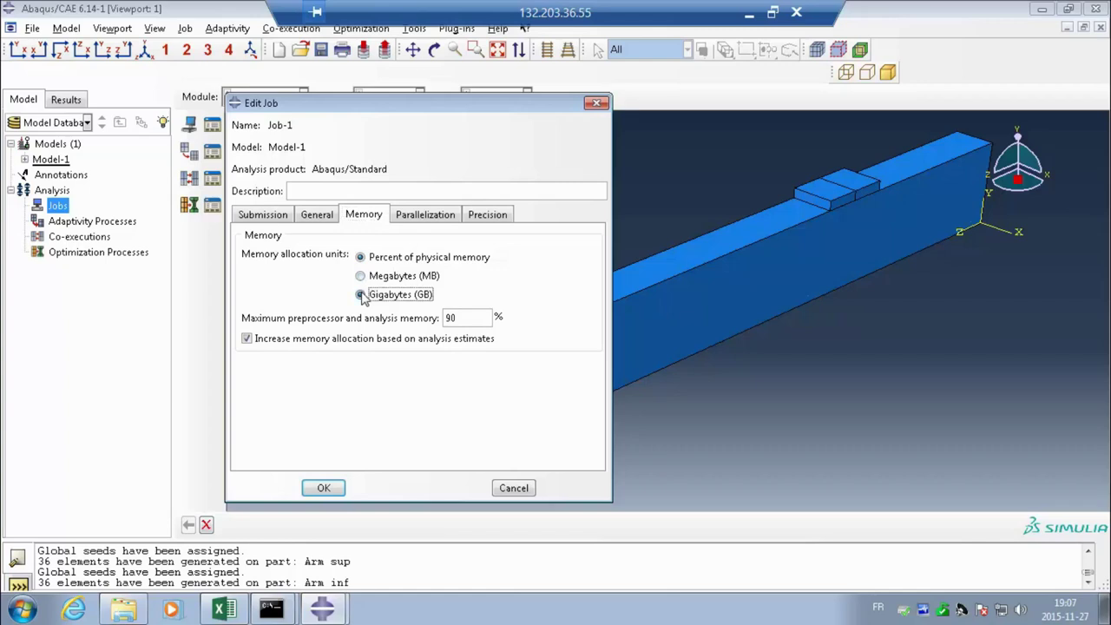
pyautogui.doubleClick(451, 319)
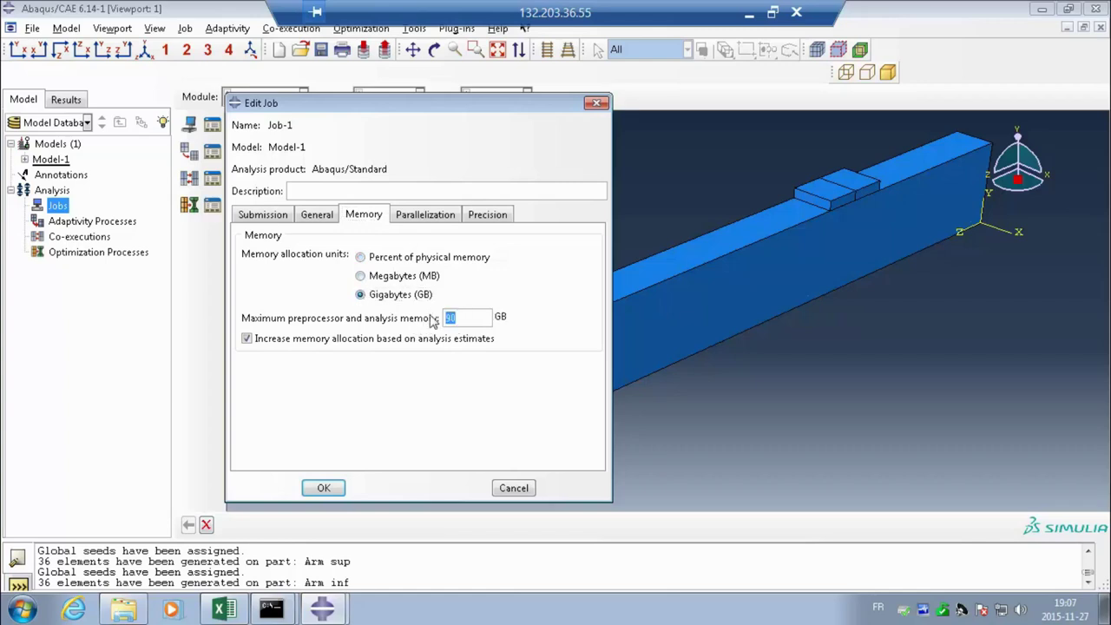
pyautogui.write('3')
# Step: Enable multiple processors for Job-1 and set their number to 3
pyautogui.click(316, 217)
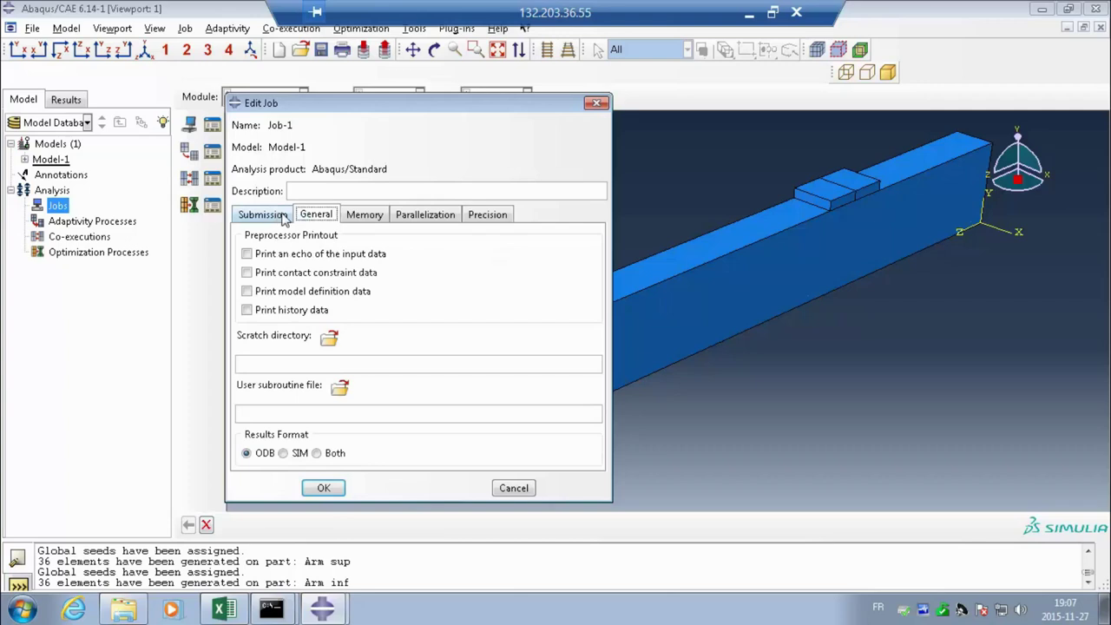
pyautogui.click(277, 216)
pyautogui.click(408, 220)
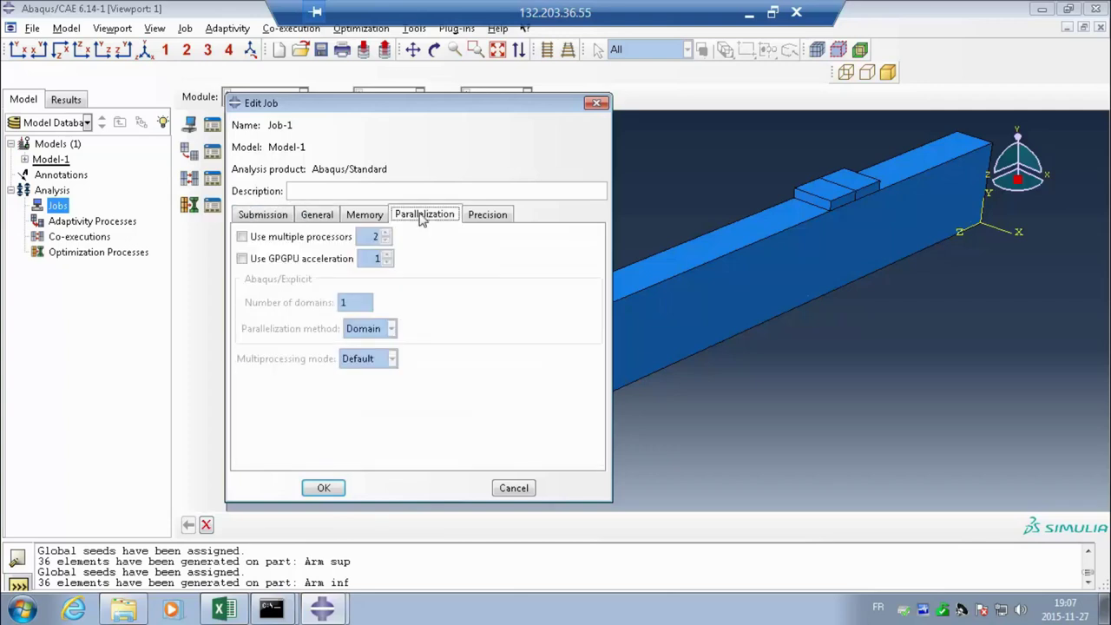
pyautogui.click(243, 237)
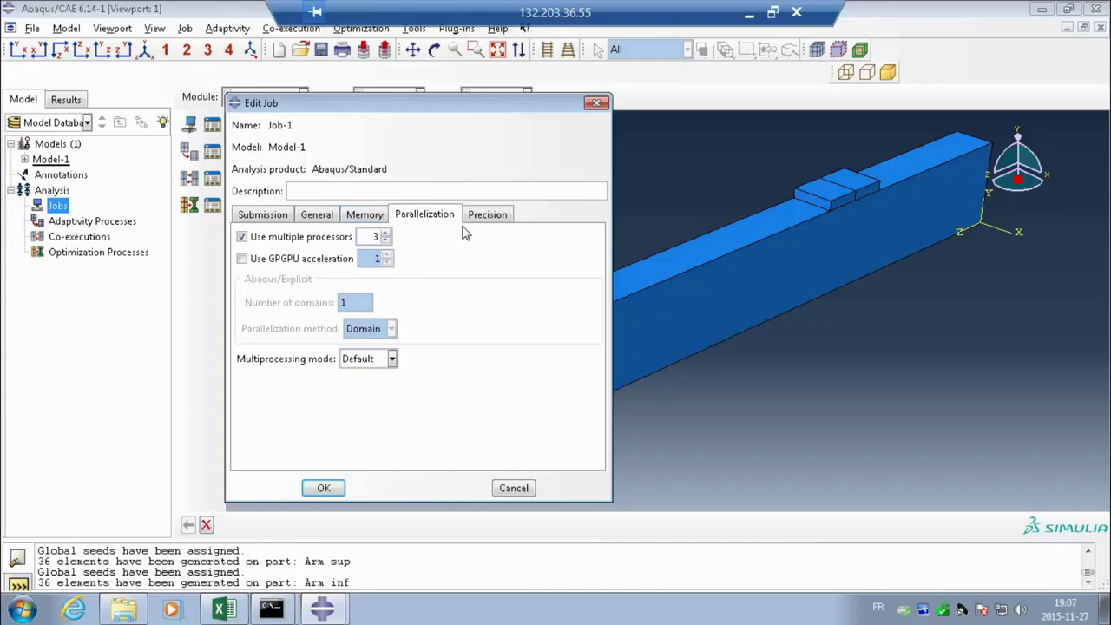
# Step: Set the nodal output precision of Job-1 to Full, accept the job settings and expand the job list
pyautogui.click(488, 215)
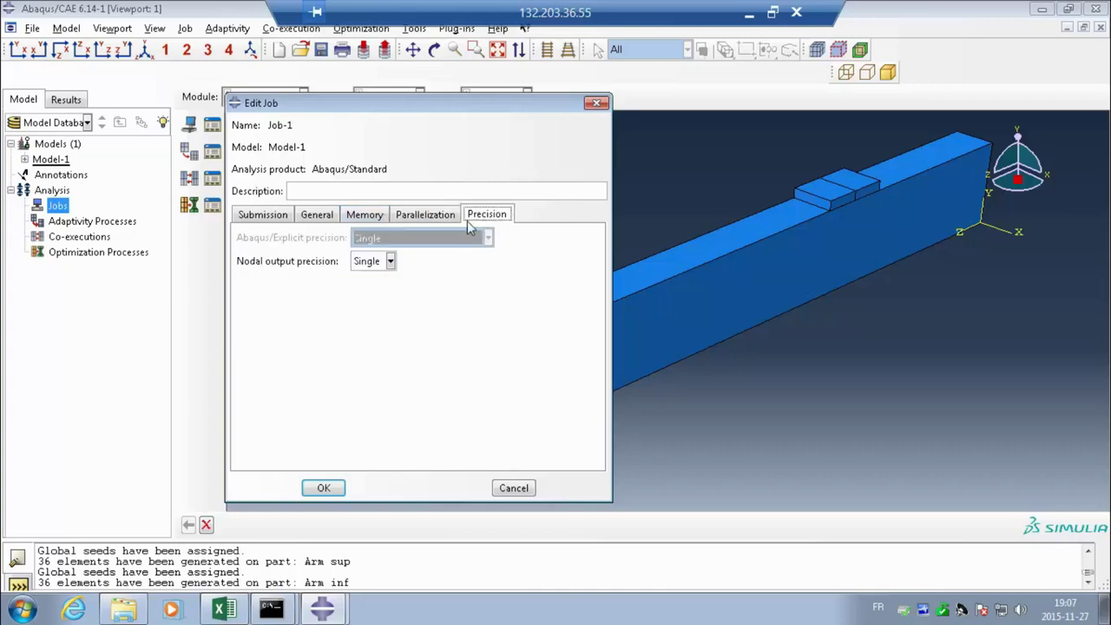
pyautogui.click(386, 262)
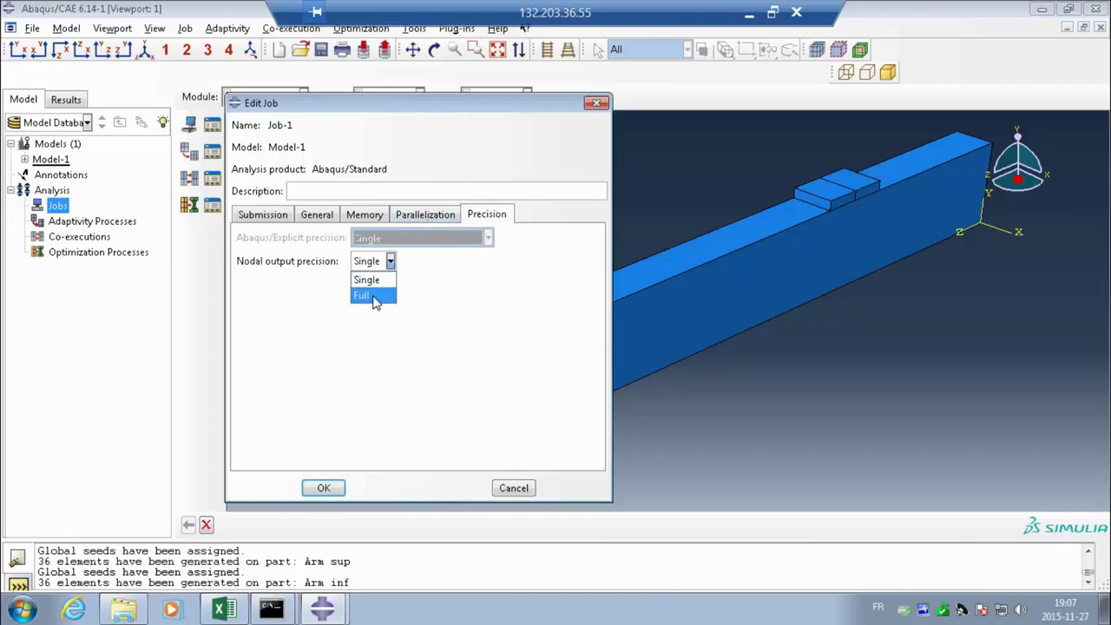
pyautogui.click(373, 297)
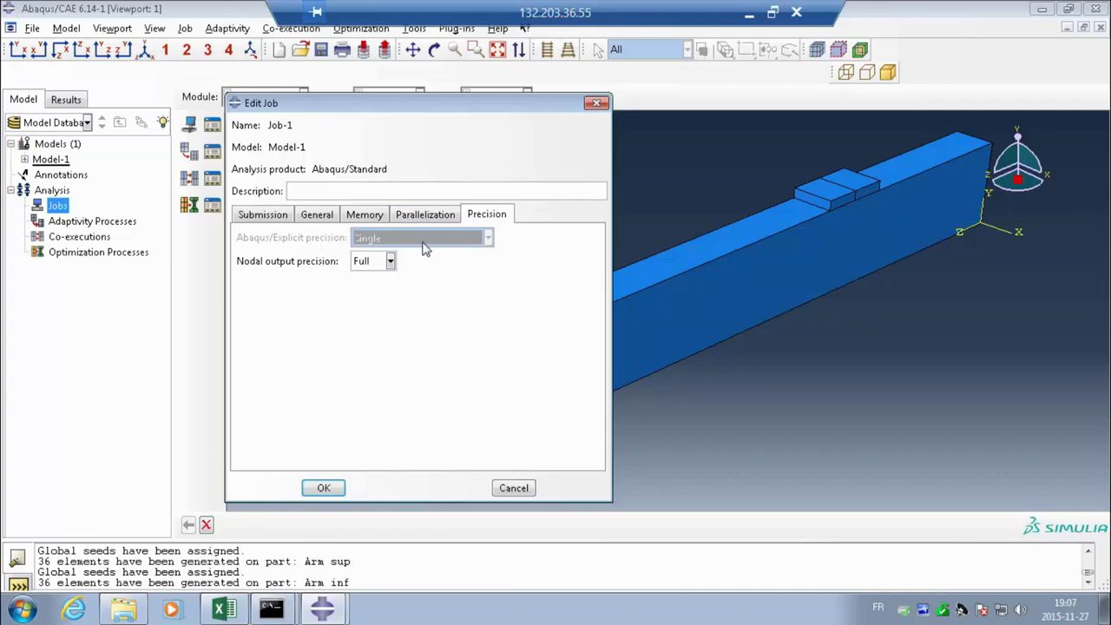
pyautogui.click(323, 488)
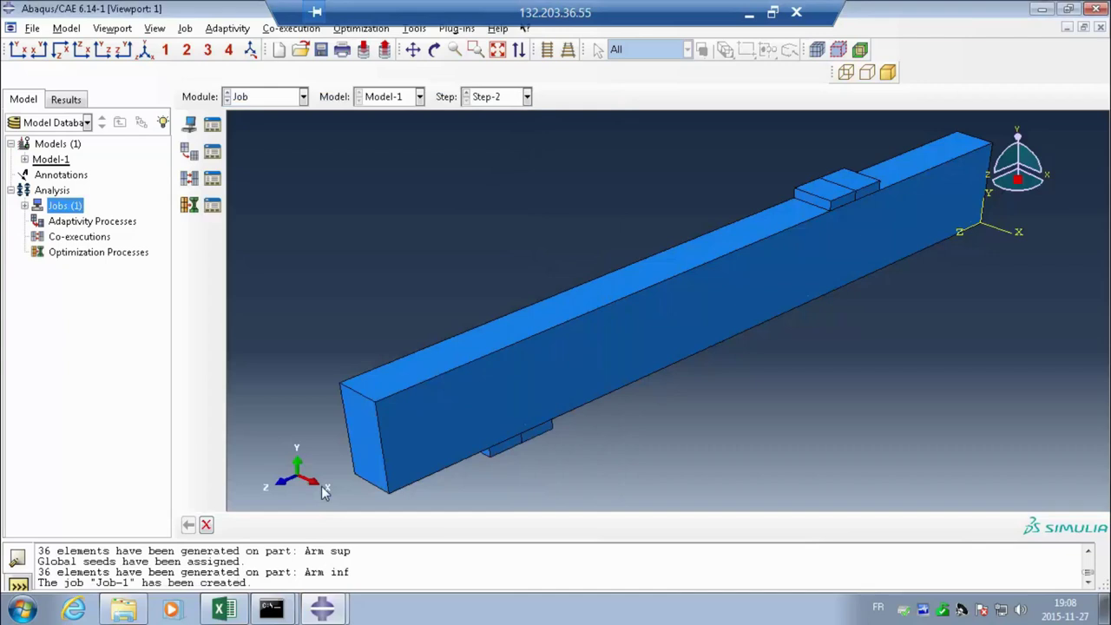
pyautogui.click(24, 205)
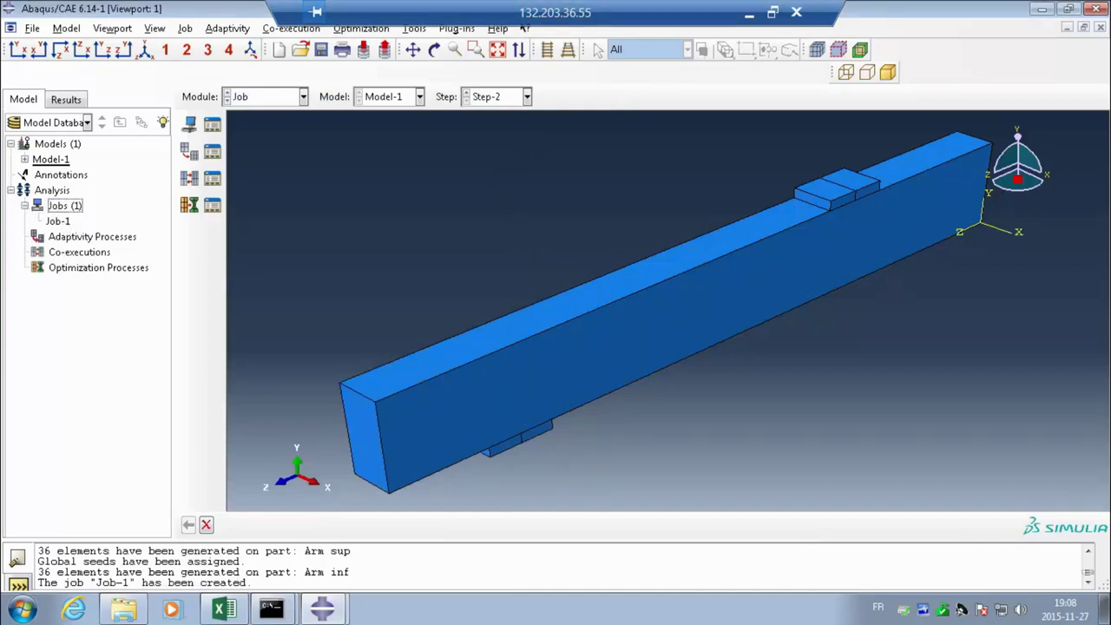
# Step: Set the work directory to the Cours GCI-7091 folder on drive E, using the path copied from the open Windows Explorer window
pyautogui.hotkey('alt', 'f')
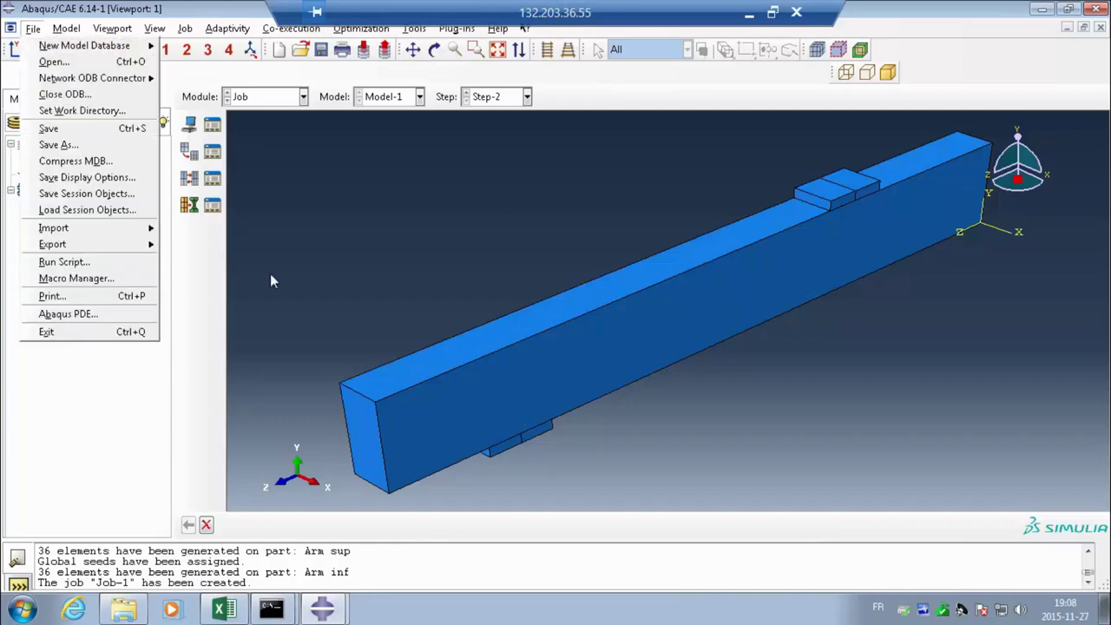
pyautogui.press('Escape')
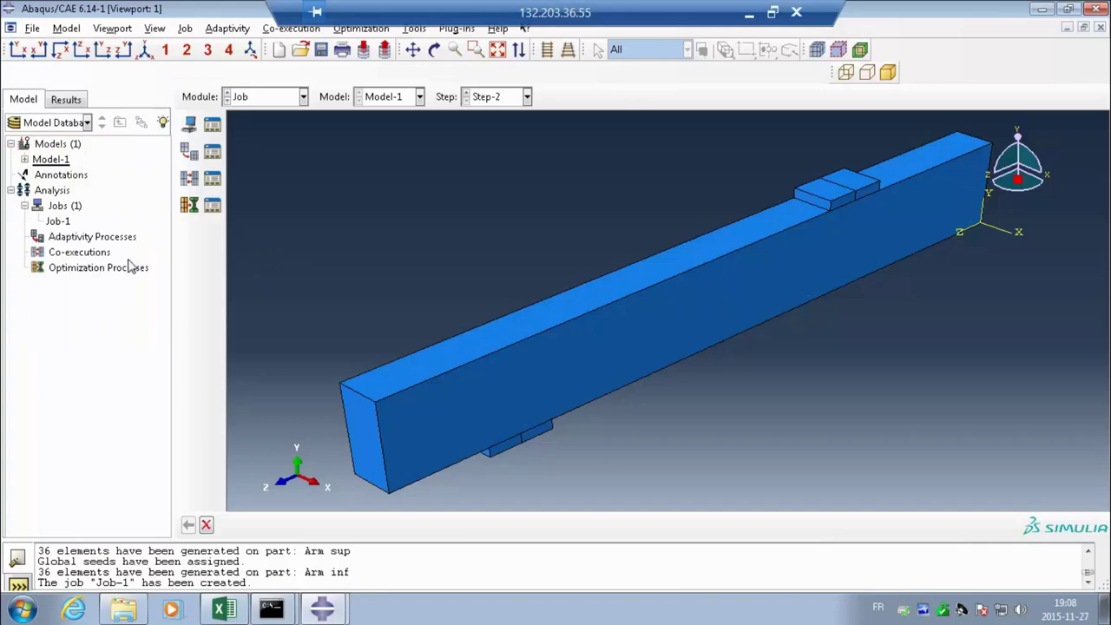
pyautogui.click(35, 29)
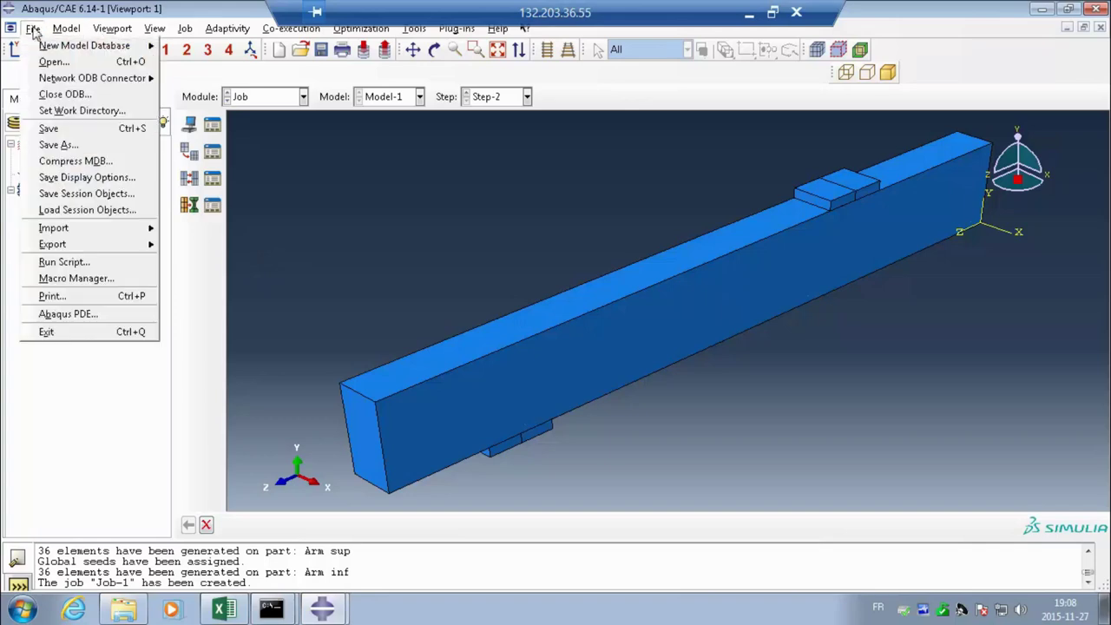
pyautogui.click(91, 112)
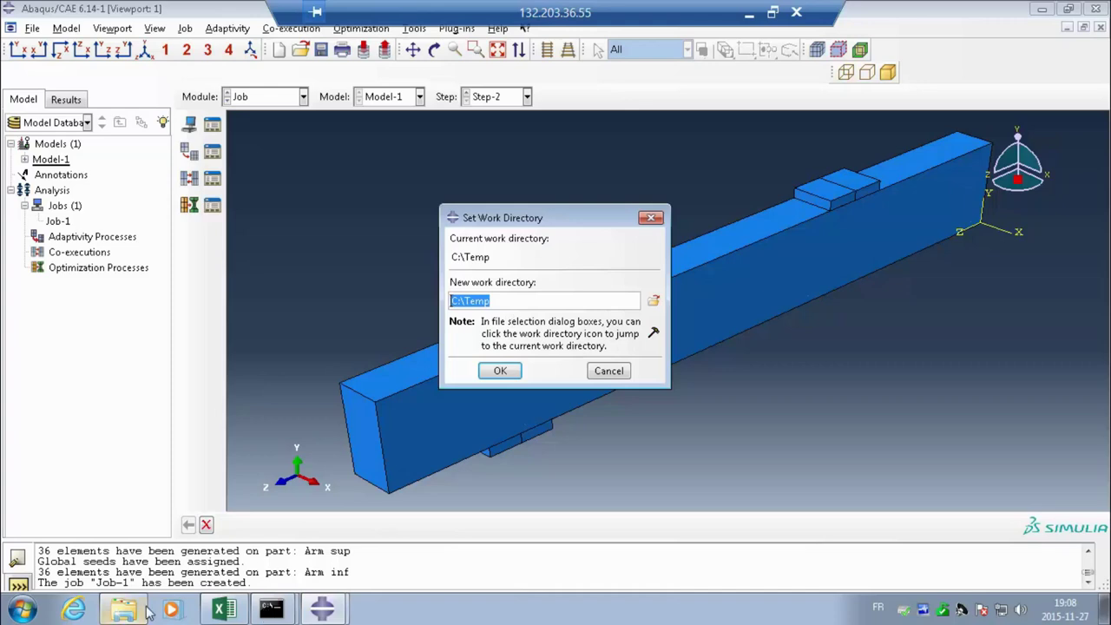
pyautogui.moveTo(144, 611)
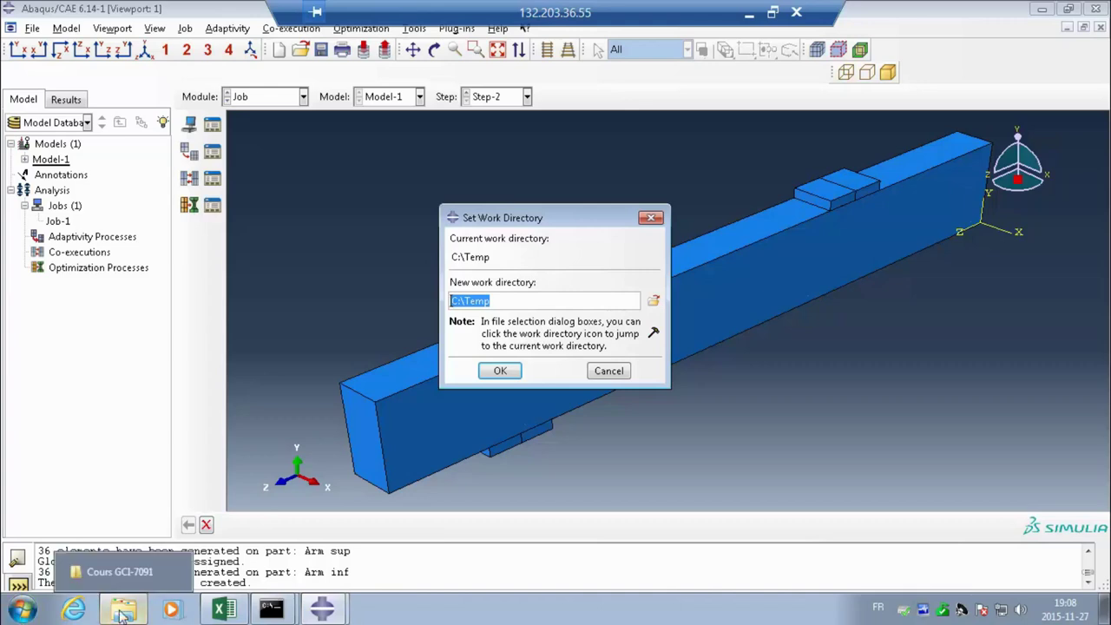
pyautogui.click(152, 572)
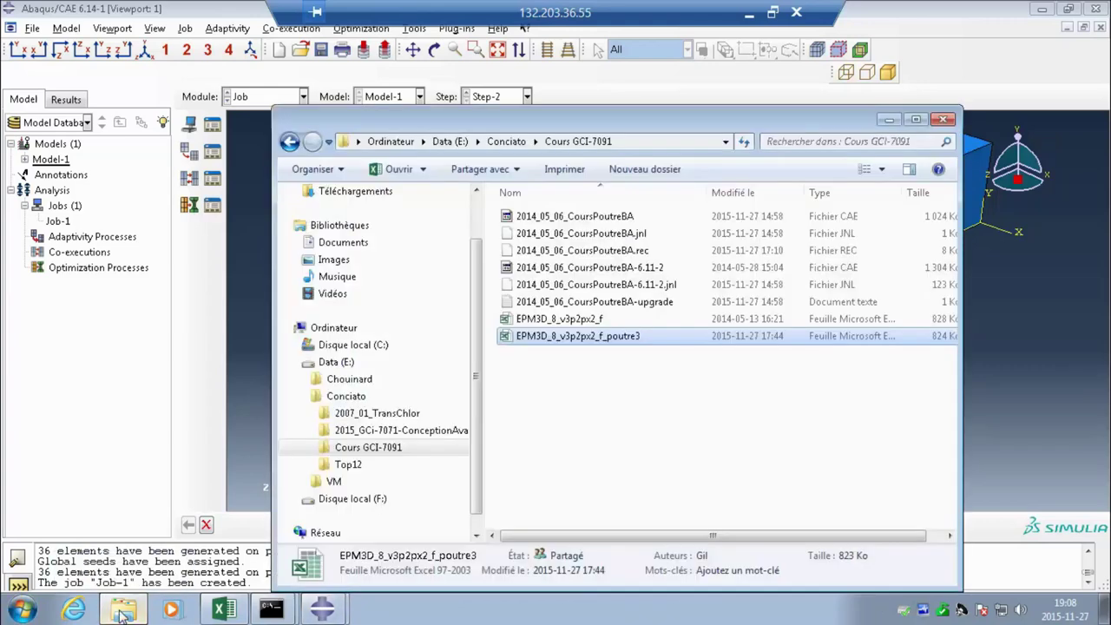
pyautogui.click(622, 142)
pyautogui.hotkey('ctrl', 'c')
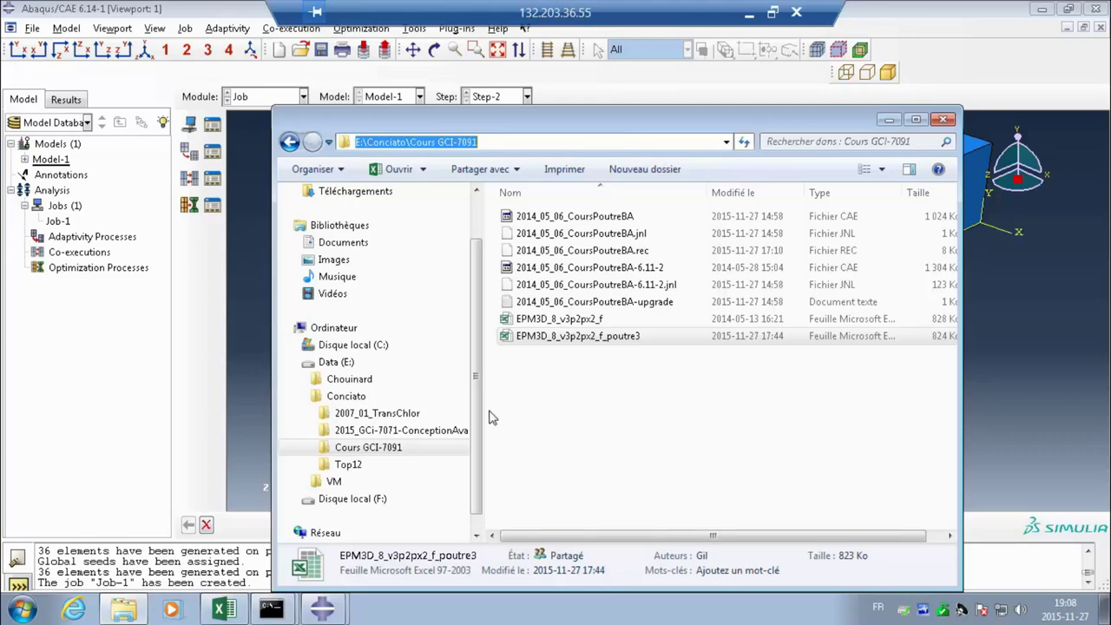
pyautogui.rightClick(449, 146)
pyautogui.click(464, 193)
pyautogui.click(888, 120)
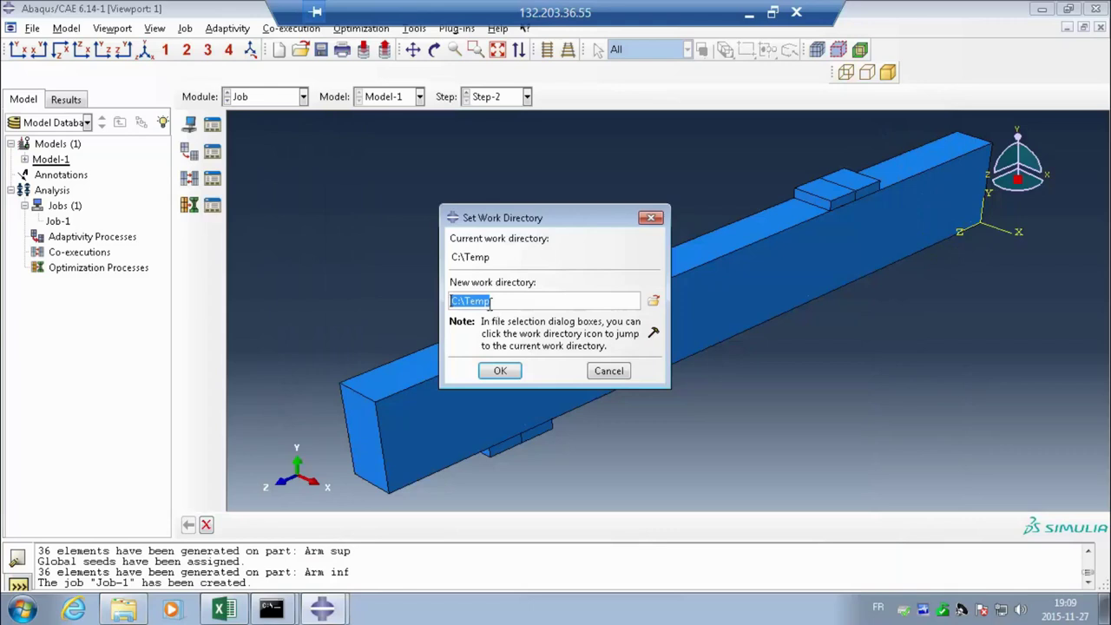
pyautogui.hotkey('ctrl', 'v')
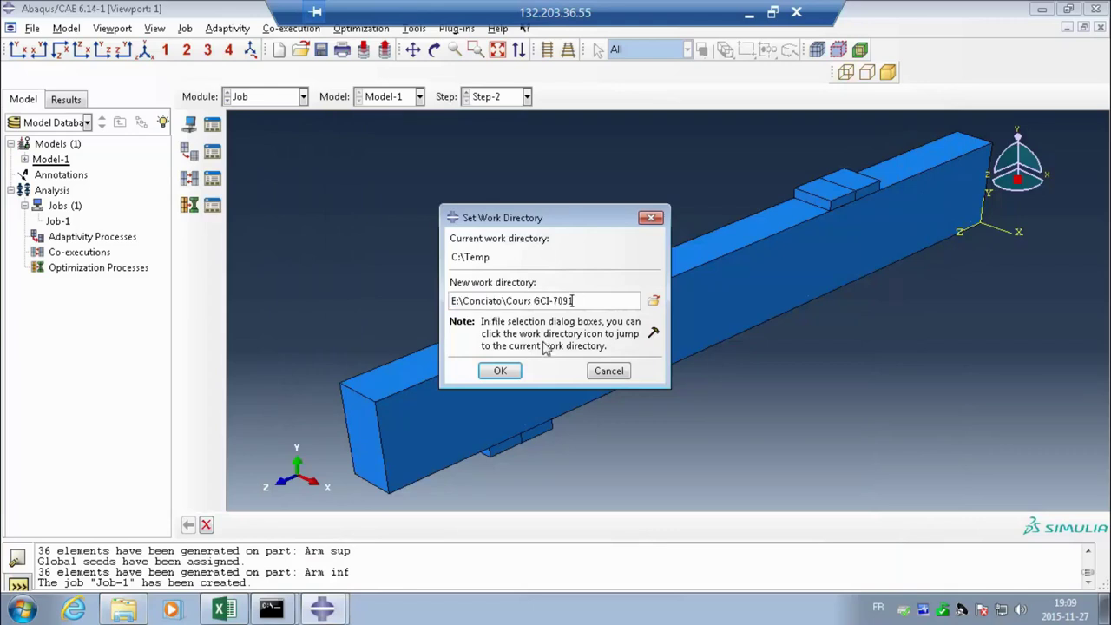
pyautogui.click(500, 371)
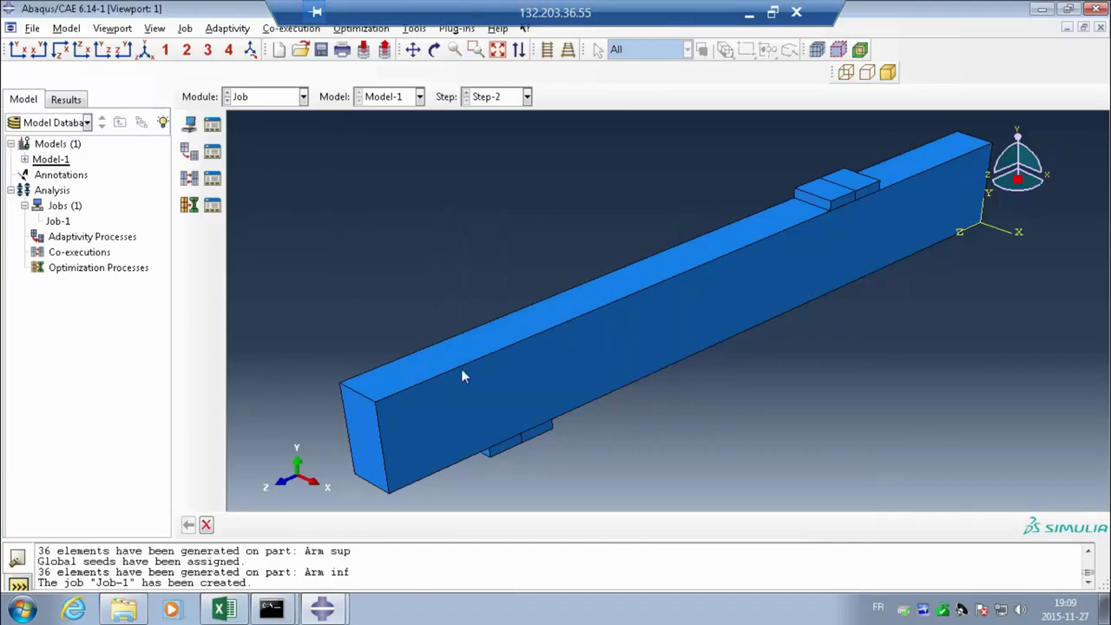
# Step: Save the model database as 2015_11_27_CoursAbaqus_Mod01 in the Cours GCI-7091 folder
pyautogui.click(32, 29)
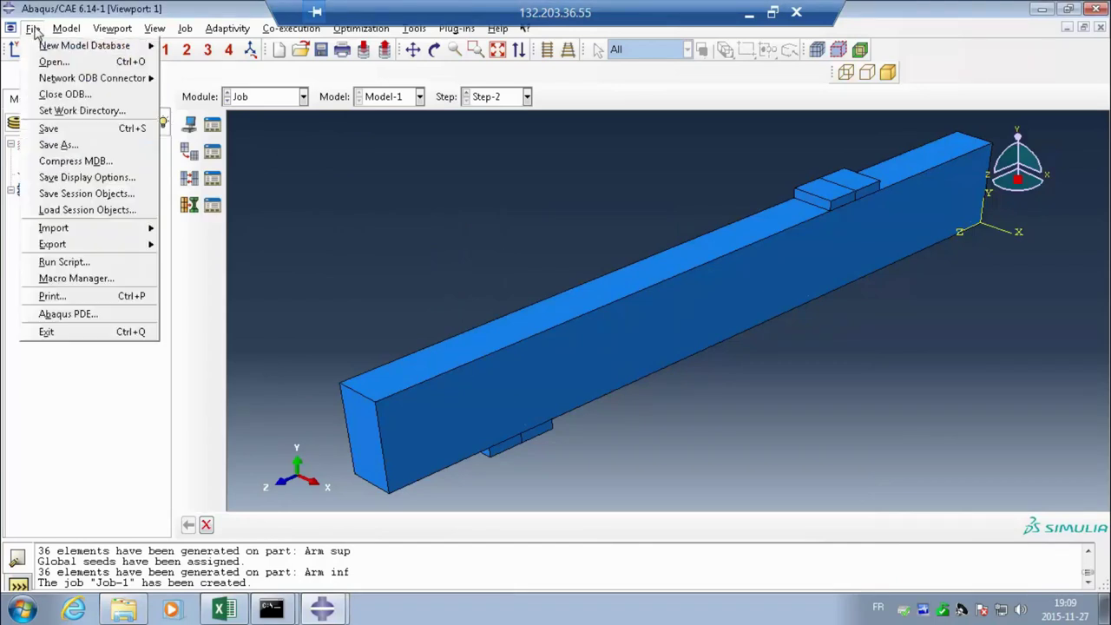
pyautogui.click(73, 129)
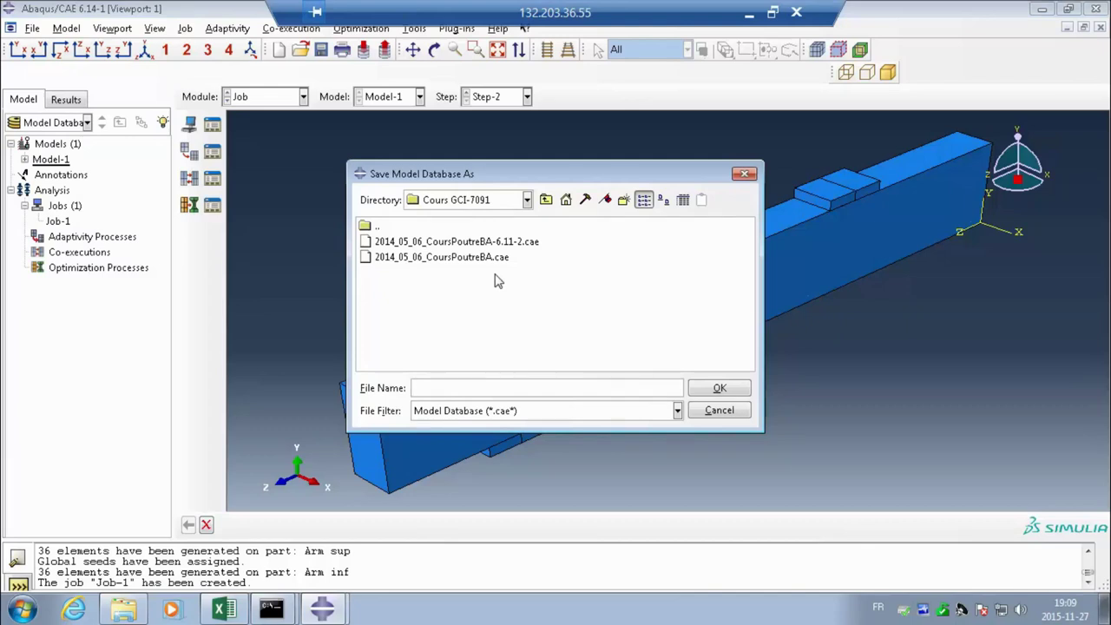
pyautogui.write('2015_11_27_CoursAbaqus')
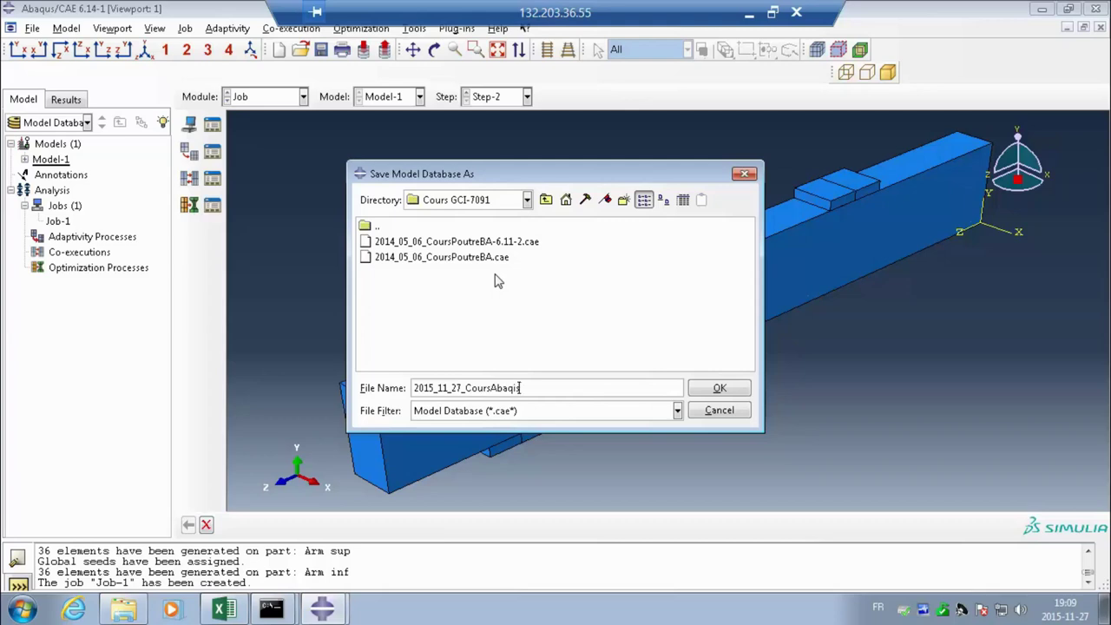
pyautogui.press('BackSpace')
pyautogui.press('BackSpace')
pyautogui.write('us_Mod01')
pyautogui.click(719, 391)
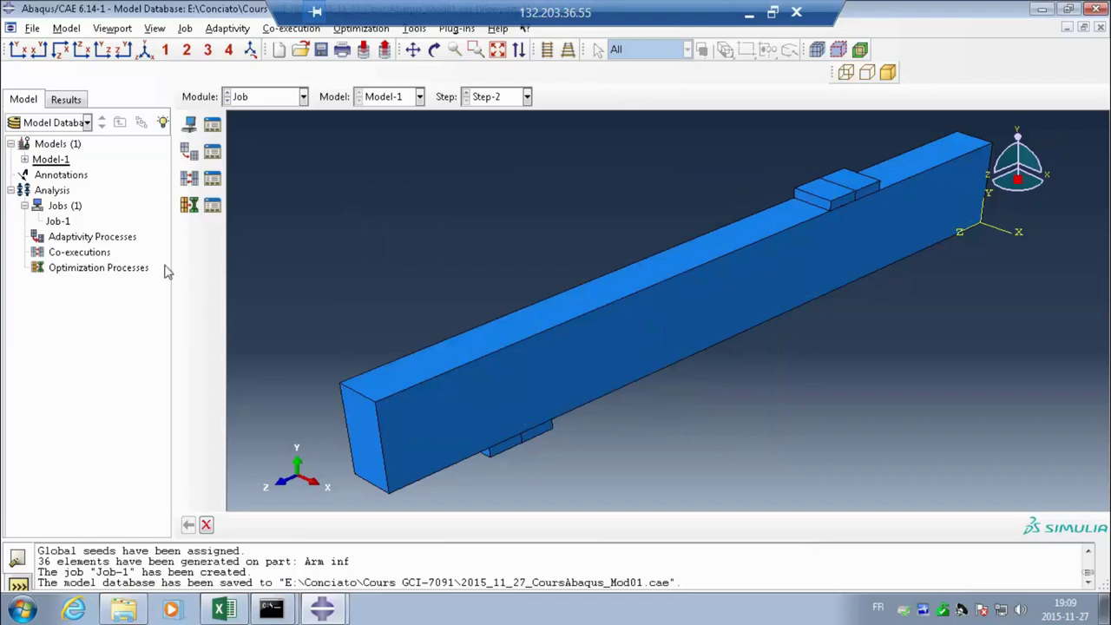
# Step: Check the saved 2015_11_27_CoursAbaqus_Mod01 CAE and jnl files in Windows Explorer, and return to Abaqus/CAE
pyautogui.click(120, 612)
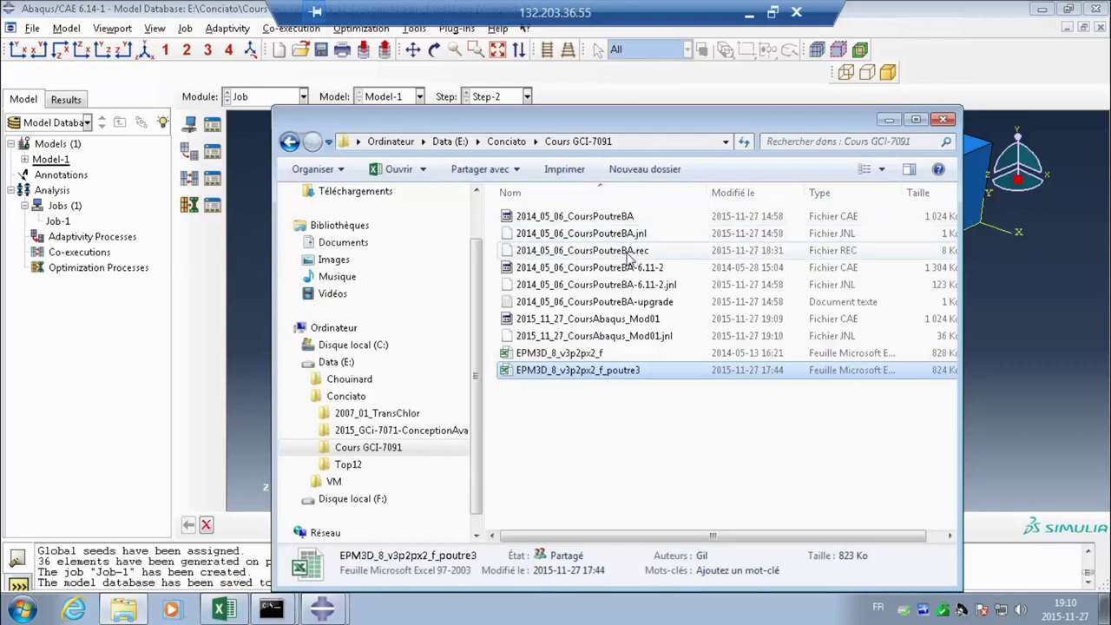
pyautogui.click(588, 321)
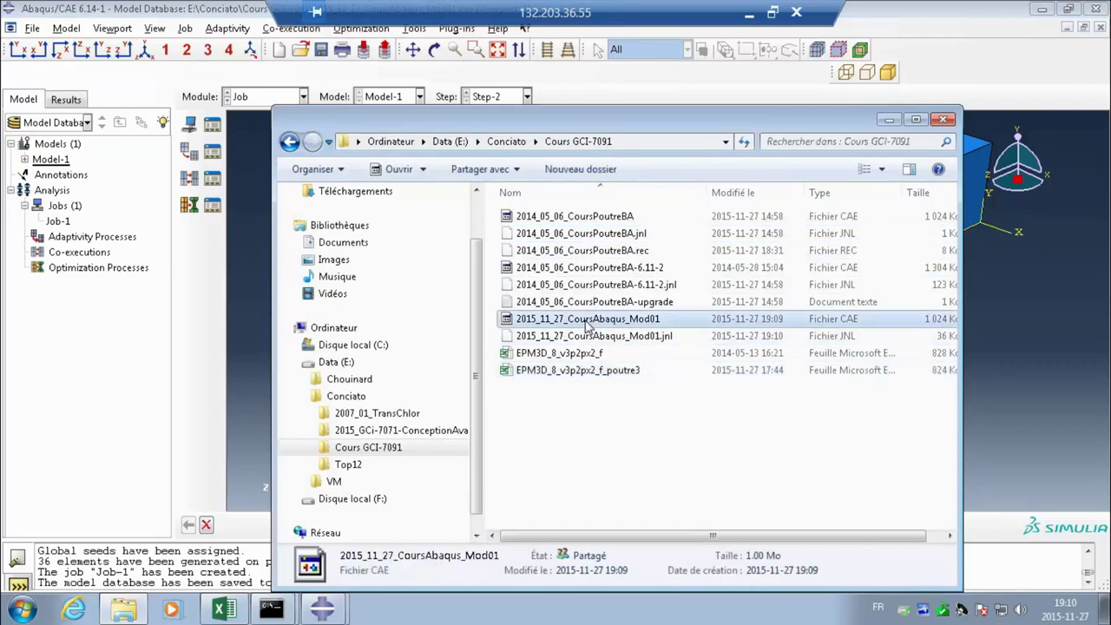
pyautogui.keyDown('shift'); pyautogui.click(586, 334); pyautogui.keyUp('shift')
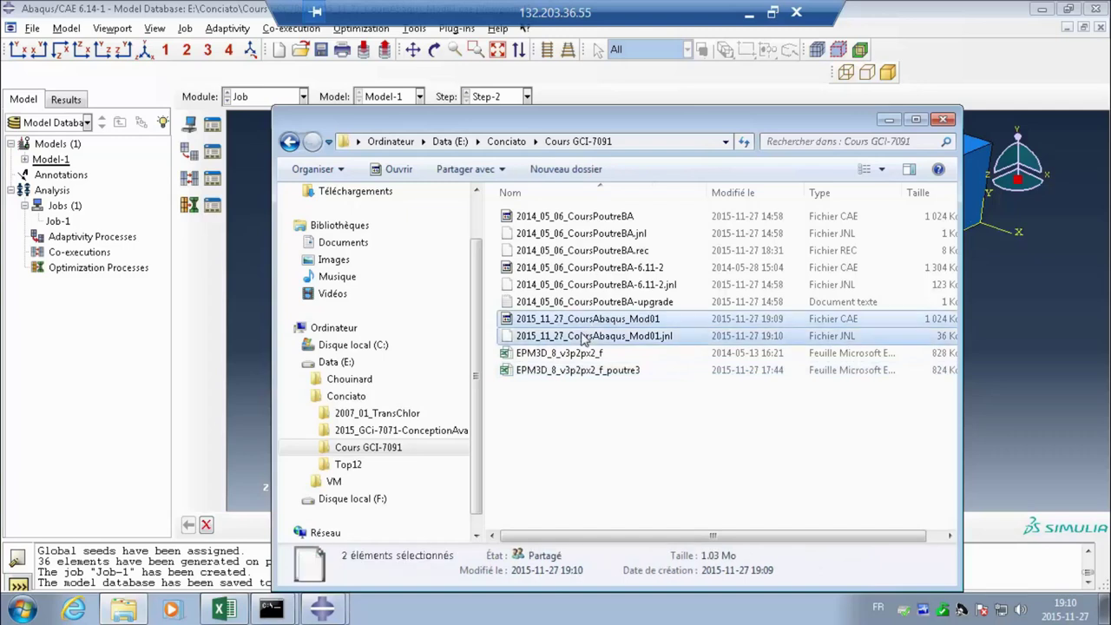
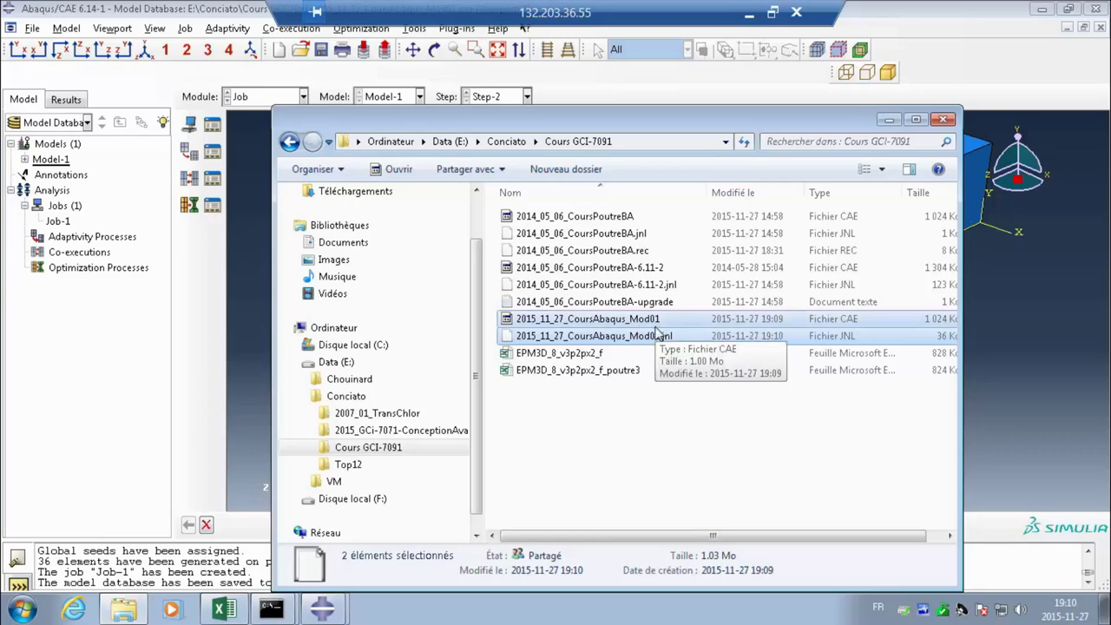
pyautogui.click(890, 120)
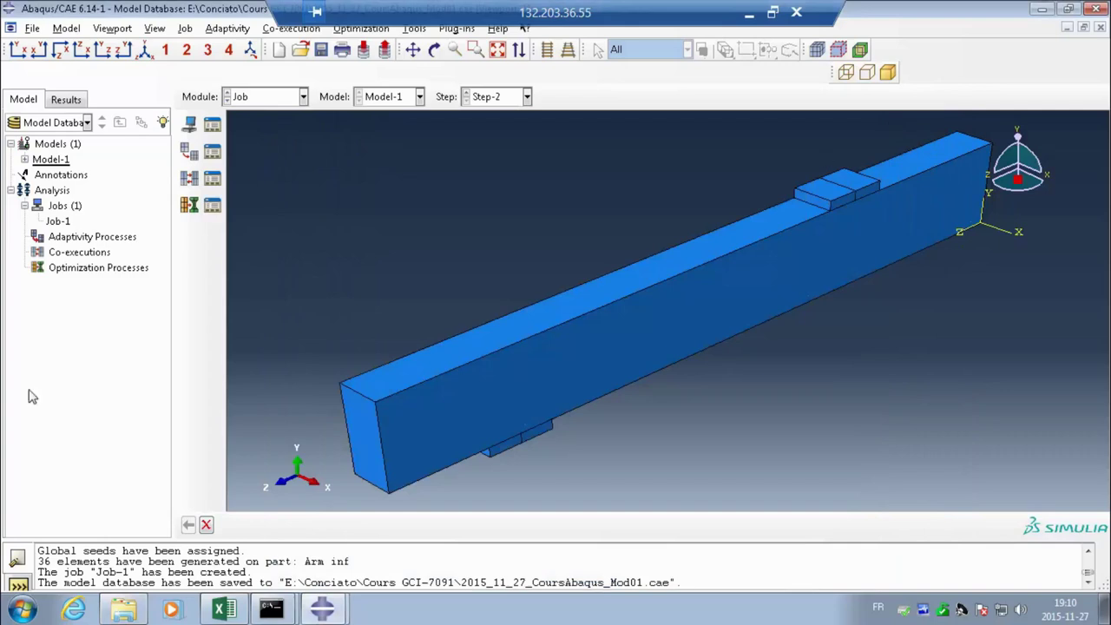
# Step: Run a data check on Job-1
pyautogui.rightClick(59, 224)
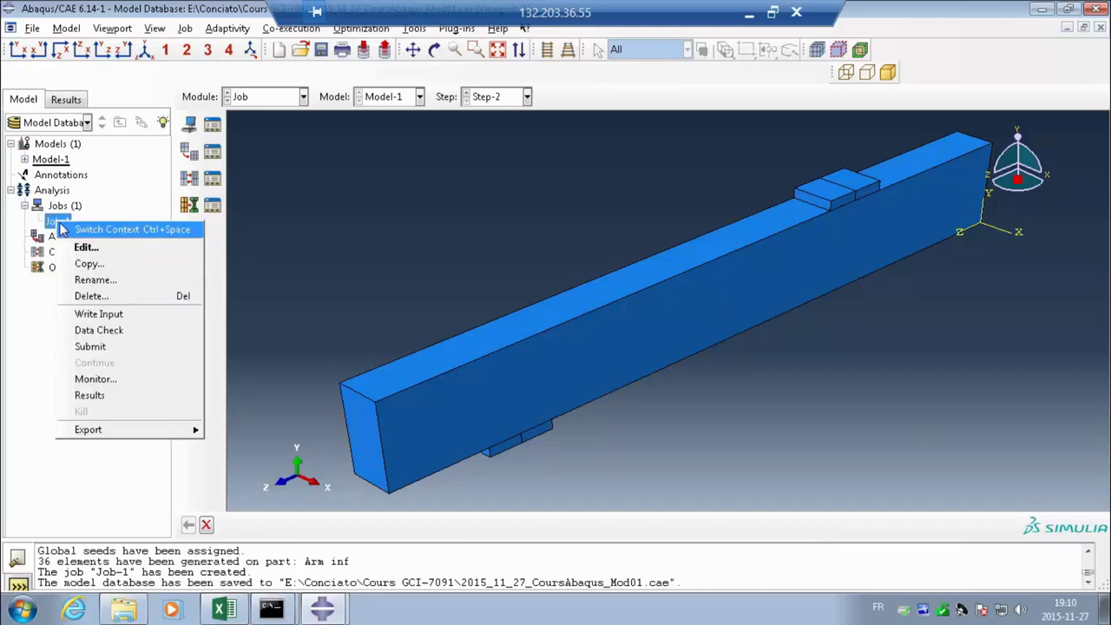
pyautogui.click(99, 331)
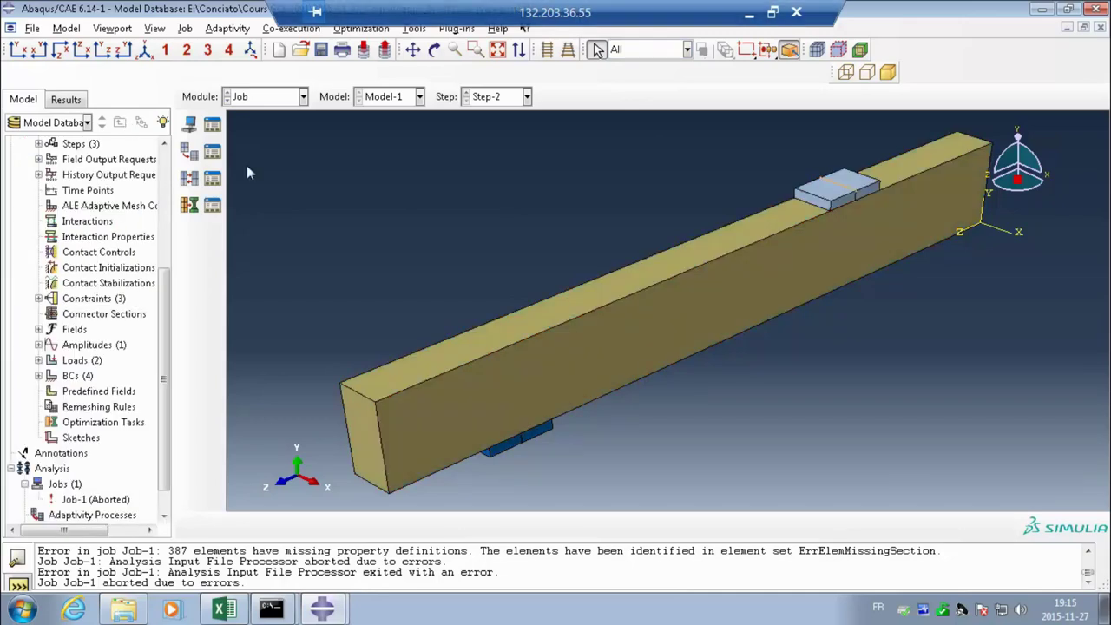
# Step: In the Mesh module, assign the standard linear Truss element type (T3D2) to the whole Arm inf part
pyautogui.click(302, 96)
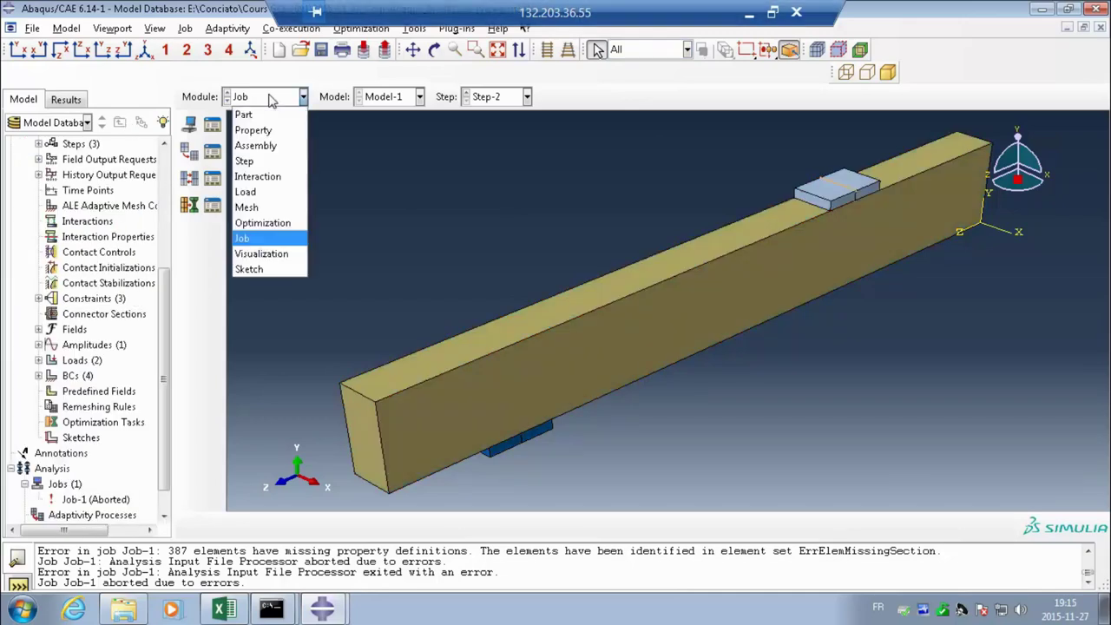
pyautogui.click(251, 207)
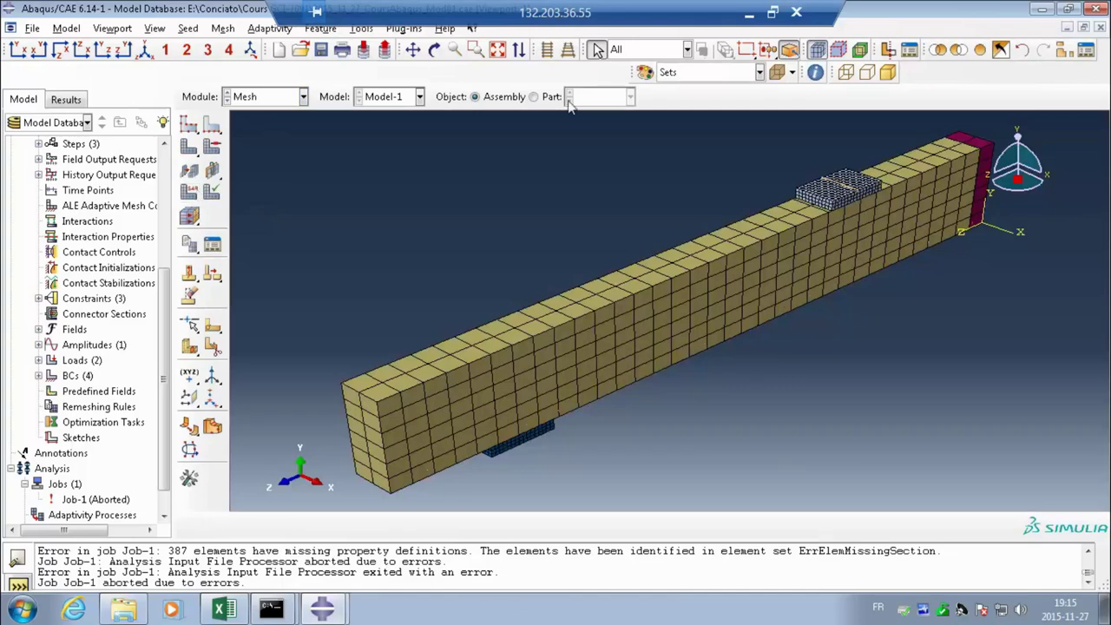
pyautogui.click(532, 96)
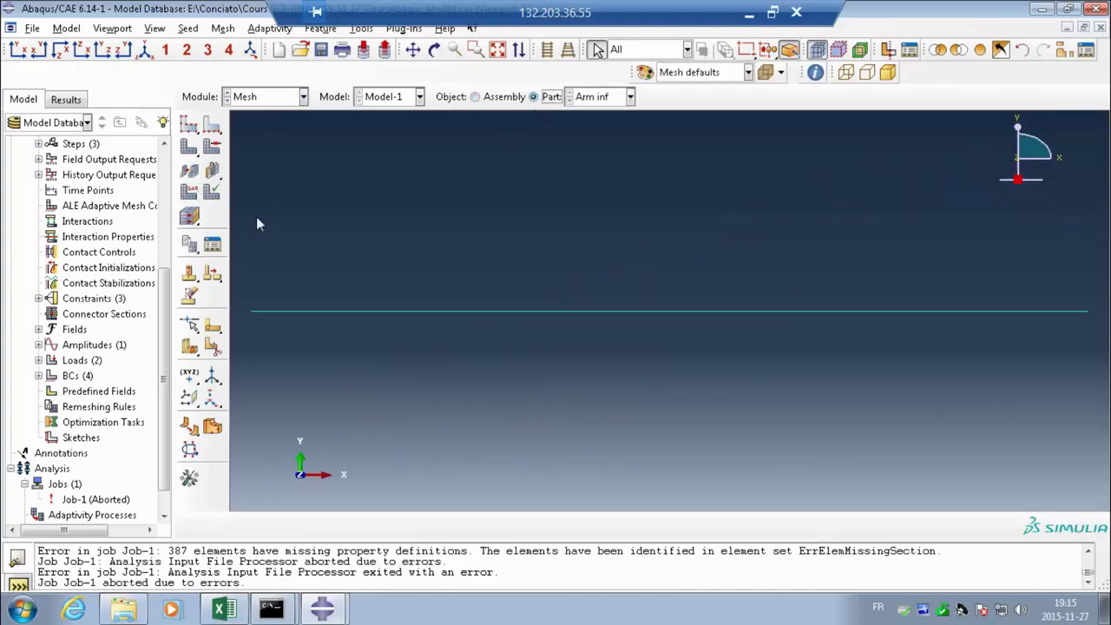
pyautogui.click(190, 193)
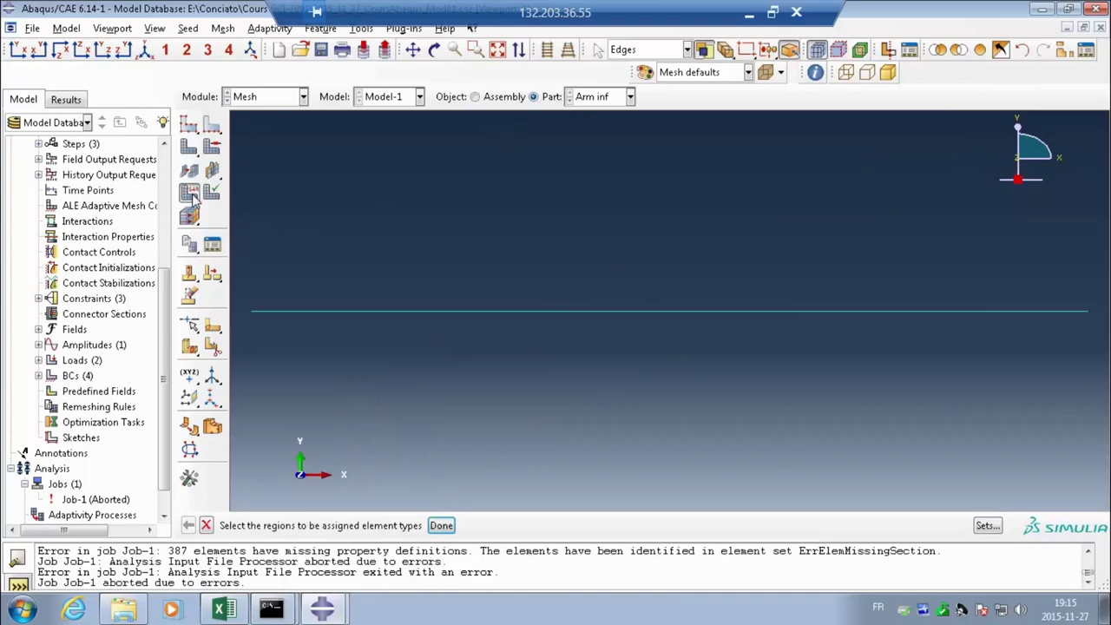
pyautogui.moveTo(241, 288); pyautogui.dragTo(1100, 333)
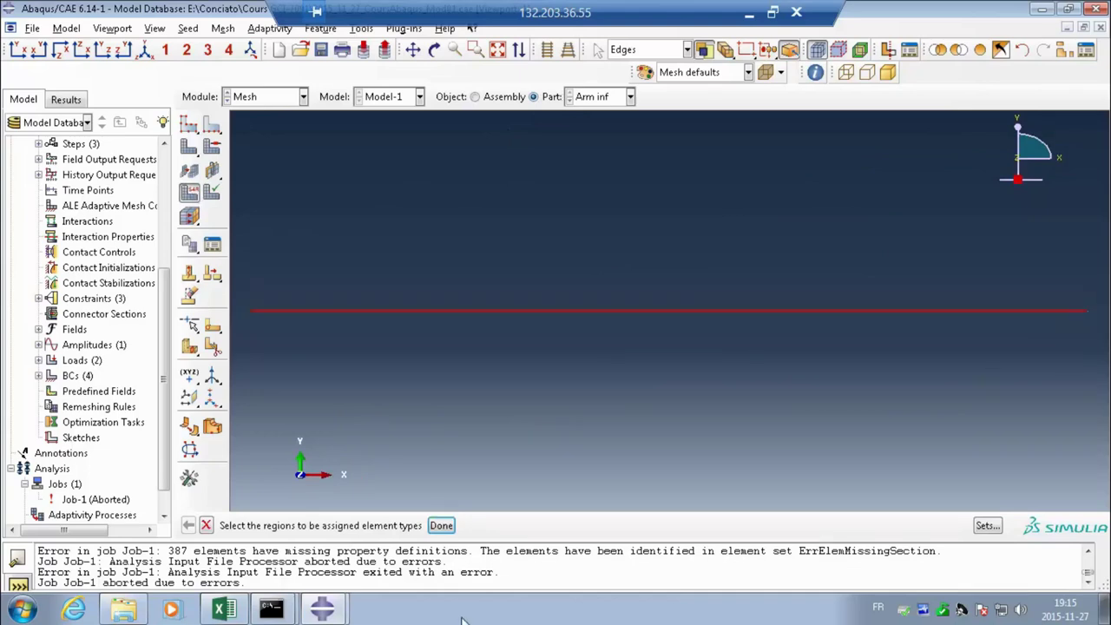
pyautogui.click(442, 526)
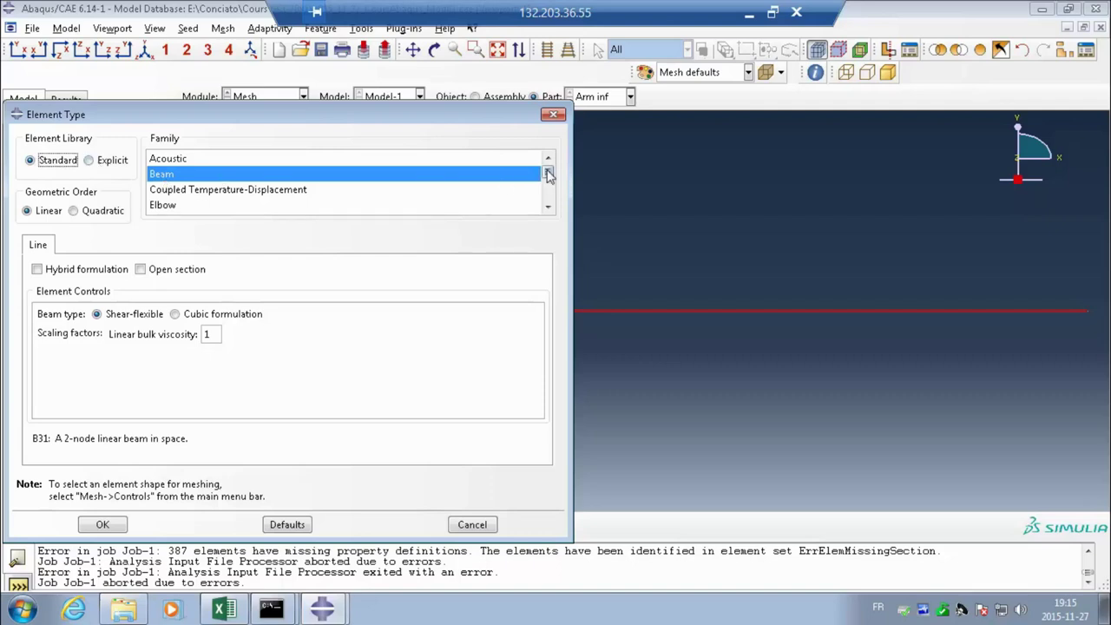
pyautogui.moveTo(547, 173); pyautogui.dragTo(548, 208)
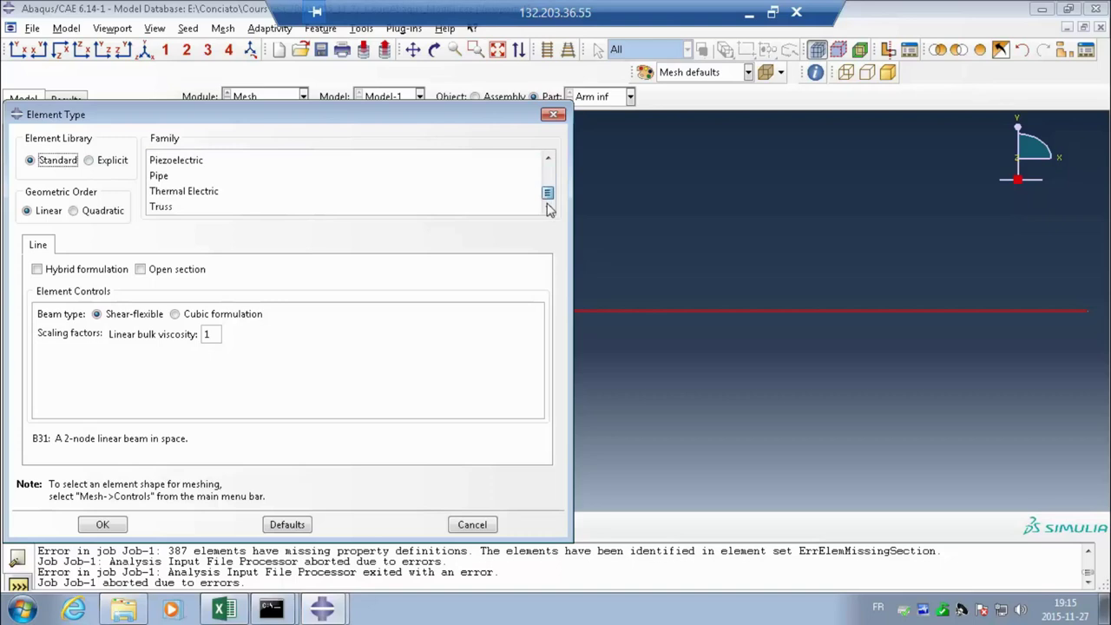
pyautogui.click(164, 209)
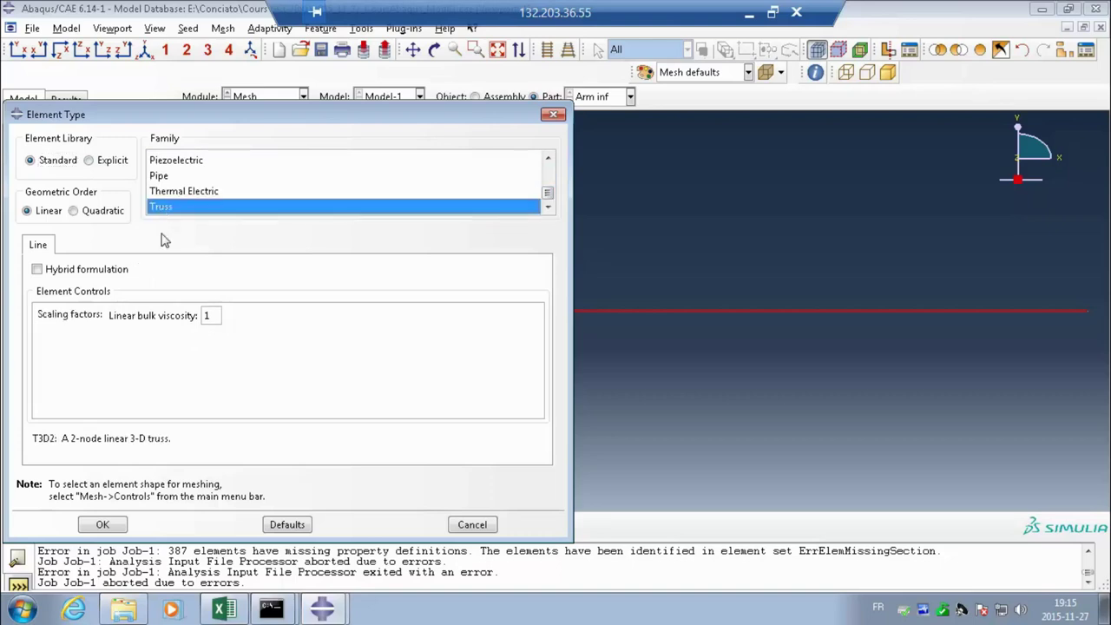
pyautogui.click(102, 524)
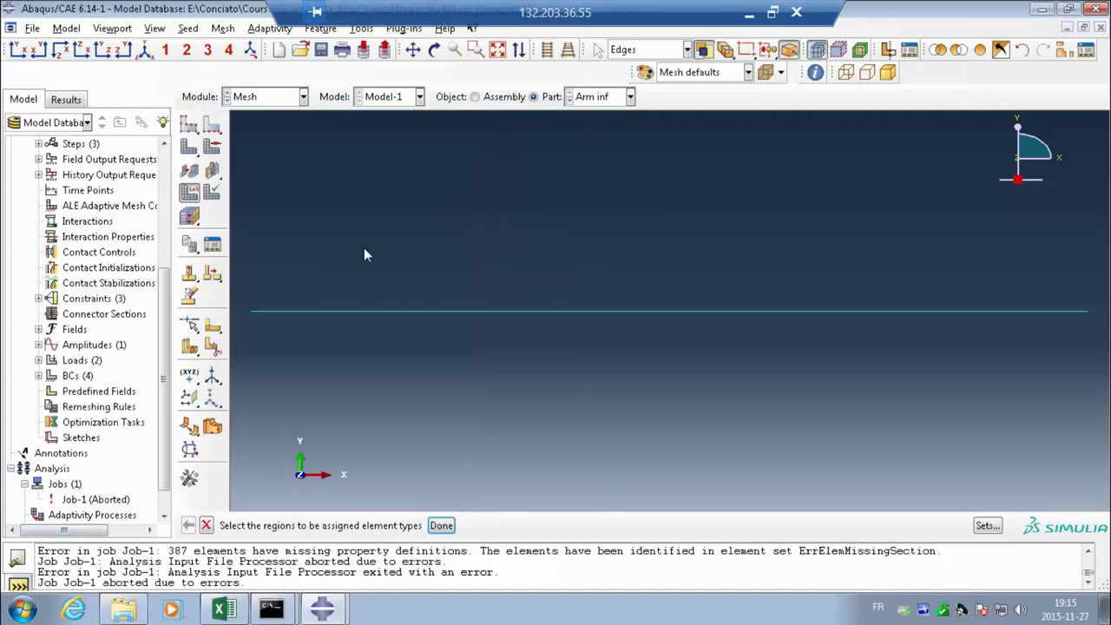
# Step: Assign the Truss element family to the line of the Arm sup part, keeping the standard library and linear order
pyautogui.click(600, 99)
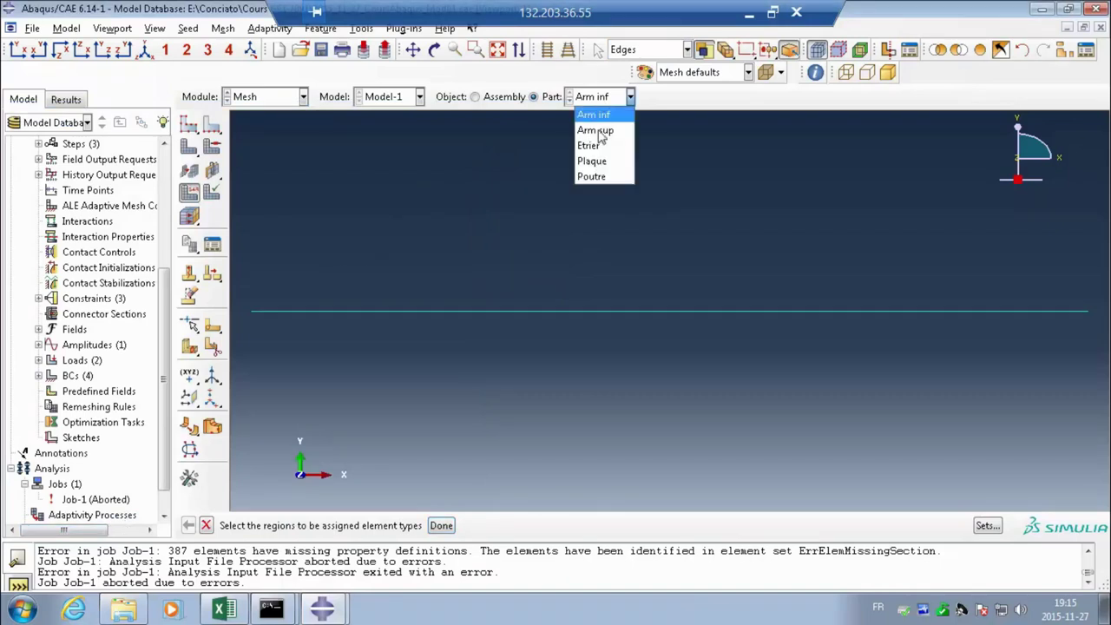
pyautogui.click(595, 130)
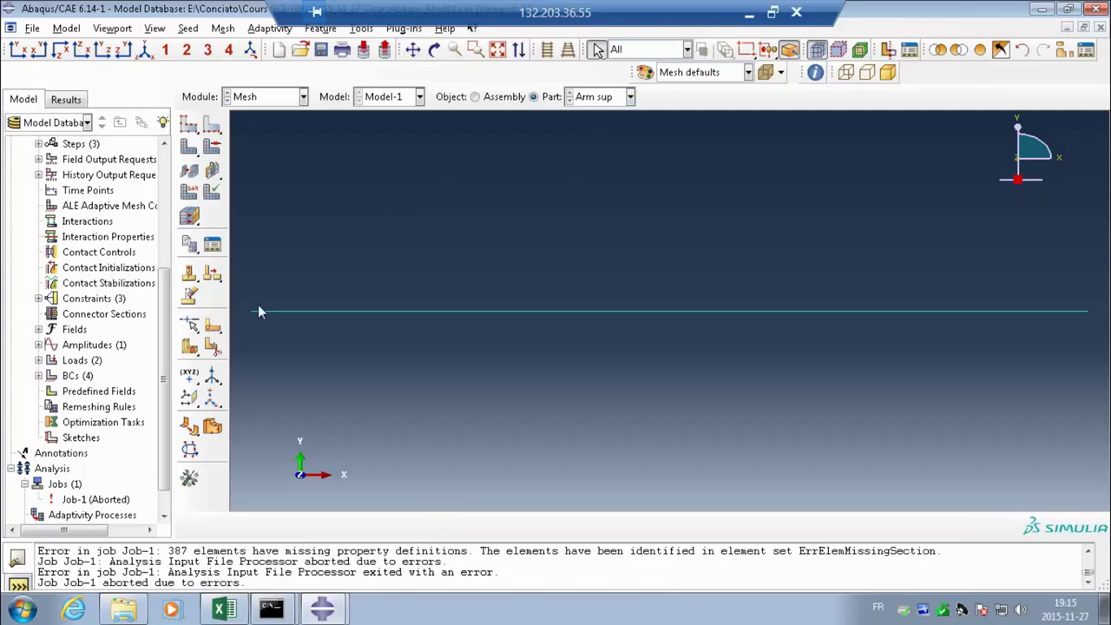
pyautogui.click(213, 193)
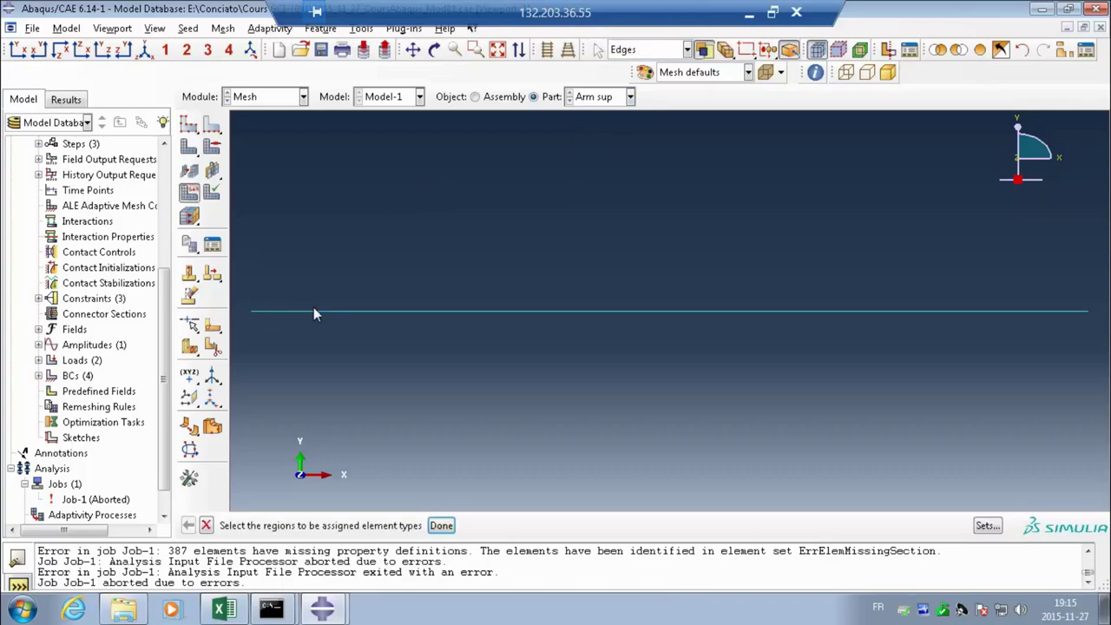
pyautogui.click(281, 327)
pyautogui.middleClick(281, 326)
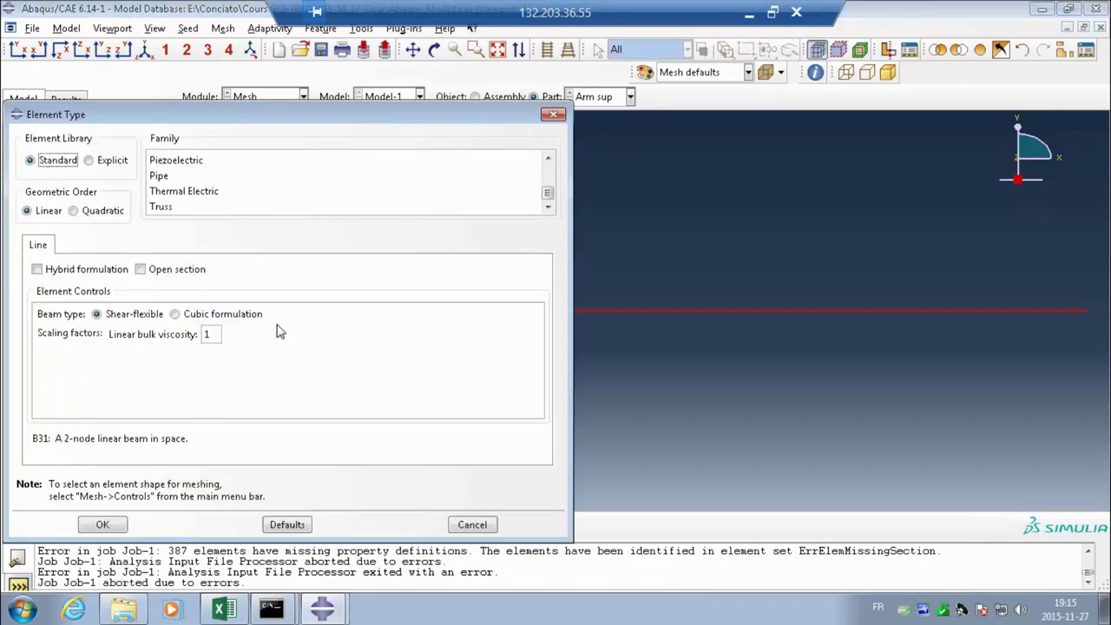
pyautogui.click(161, 207)
pyautogui.click(101, 524)
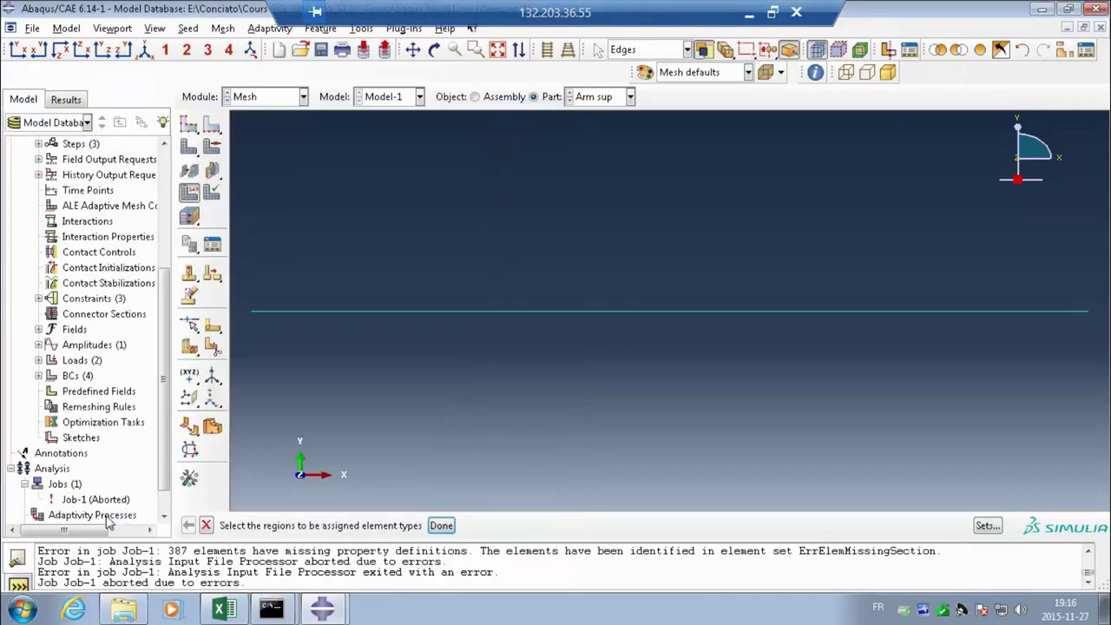
# Step: Assign the Truss element family to all edges of the Etrier part, keeping the standard library and linear order
pyautogui.click(629, 96)
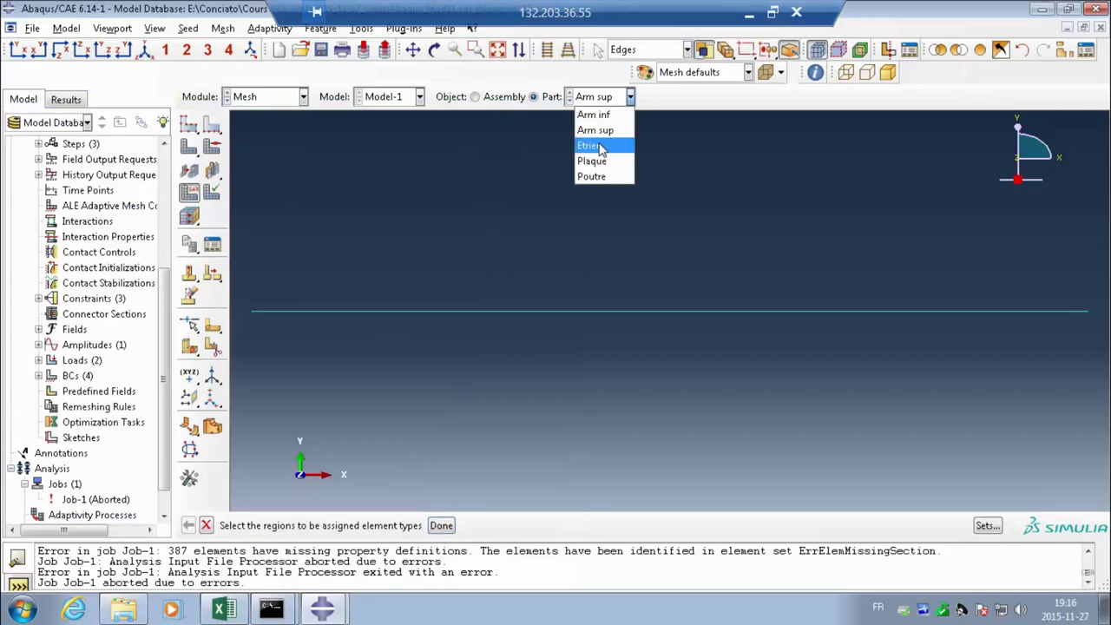
pyautogui.click(597, 144)
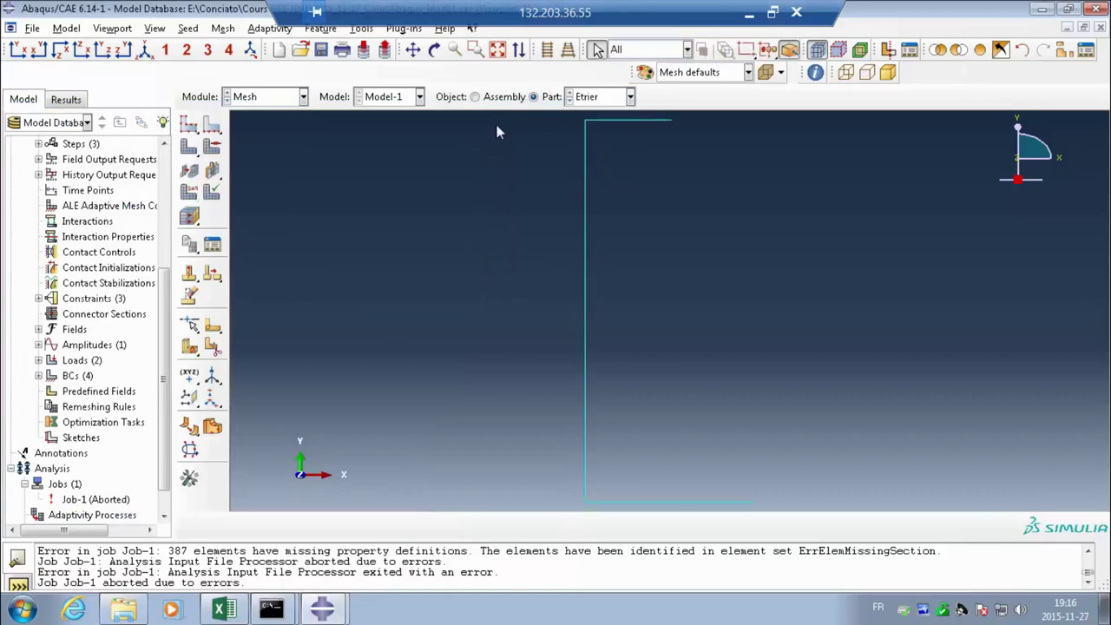
pyautogui.click(189, 191)
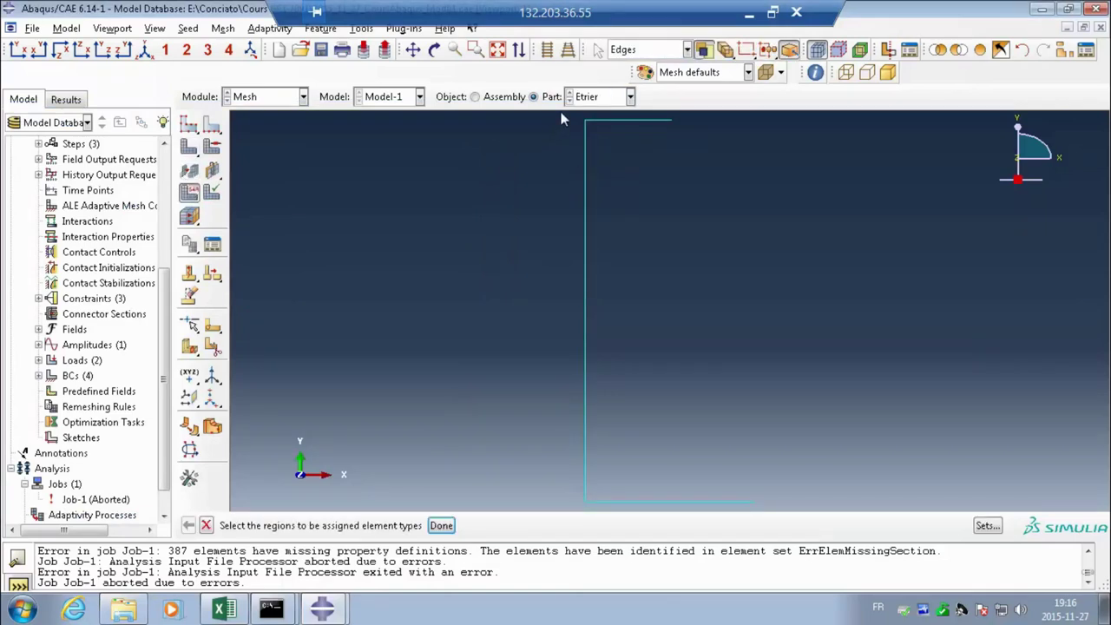
pyautogui.moveTo(561, 118); pyautogui.dragTo(775, 510)
pyautogui.middleClick(776, 510)
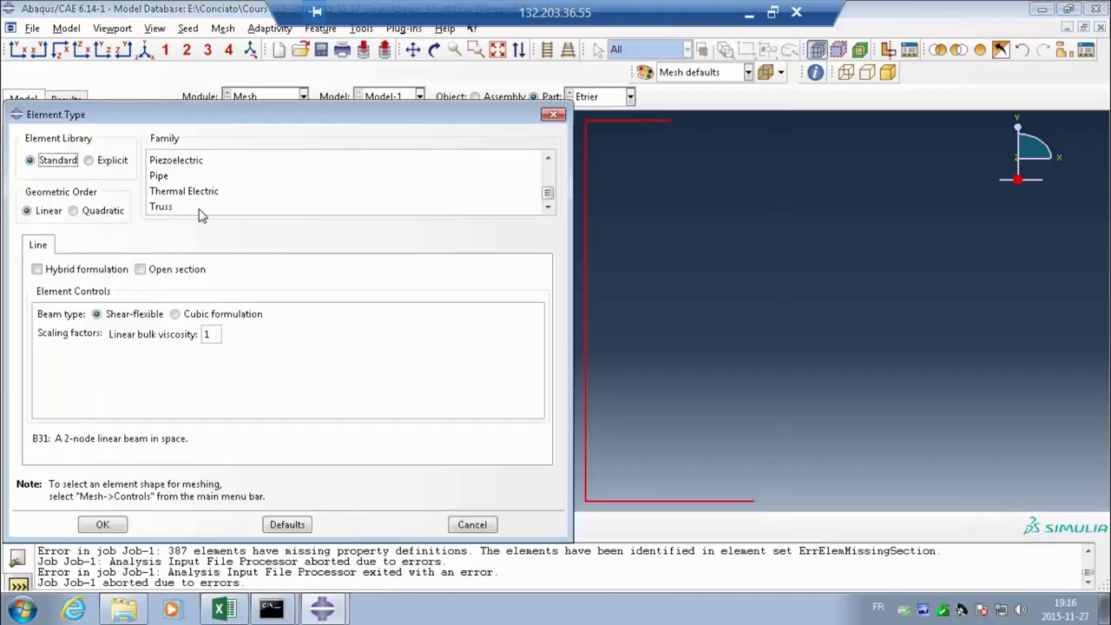
pyautogui.click(179, 207)
pyautogui.click(104, 523)
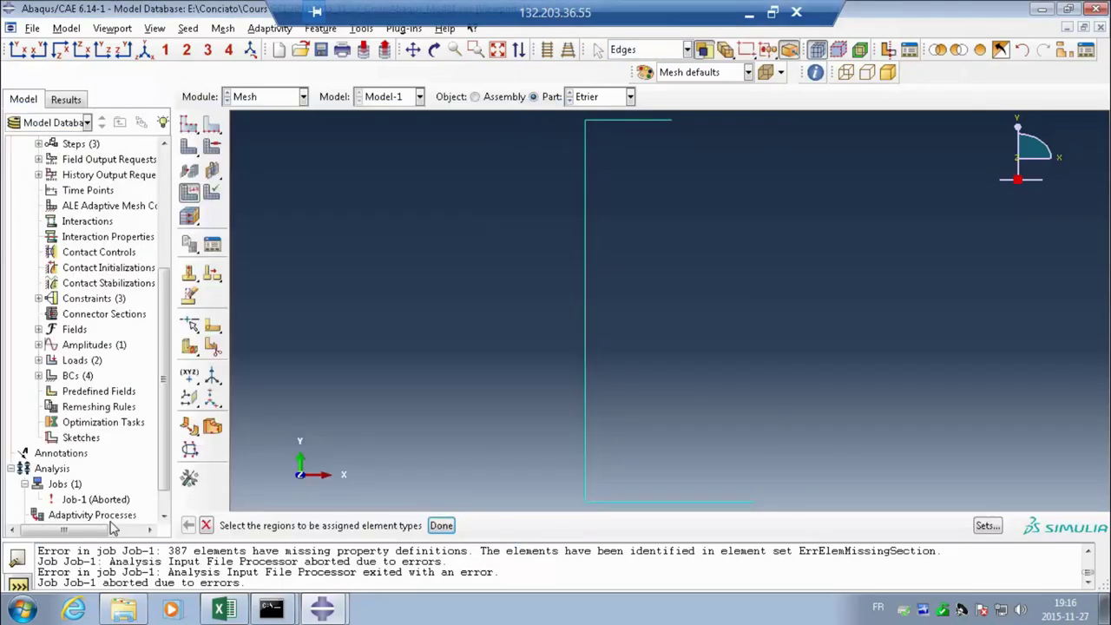
# Step: Assign the standard linear 3D Stress element type with reduced integration (C3D8R) to the whole Plaque part
pyautogui.click(587, 96)
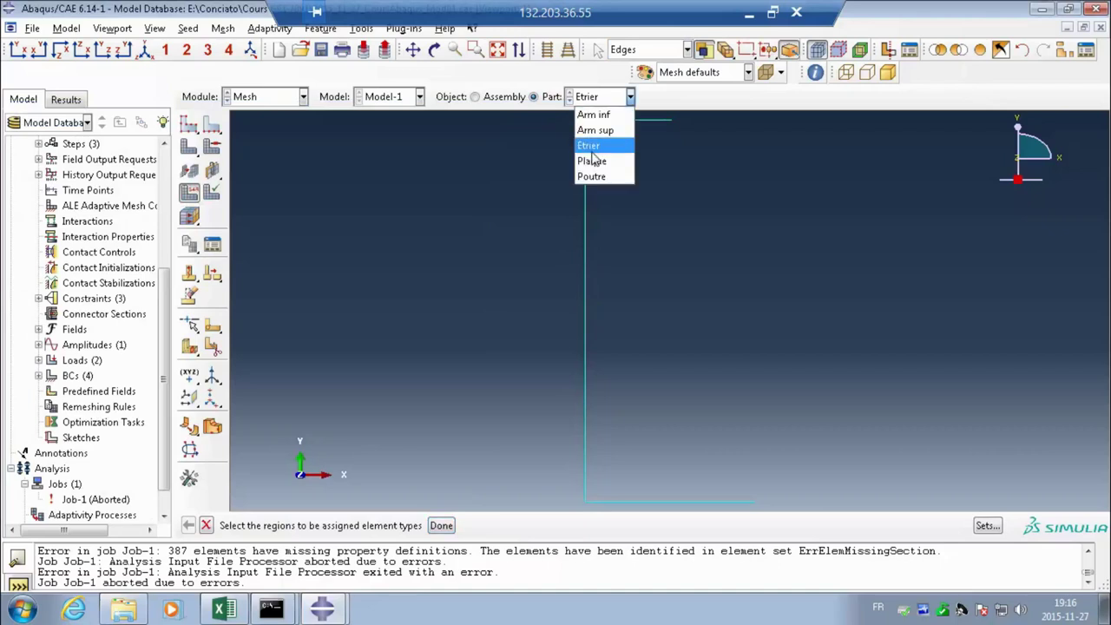
pyautogui.click(592, 160)
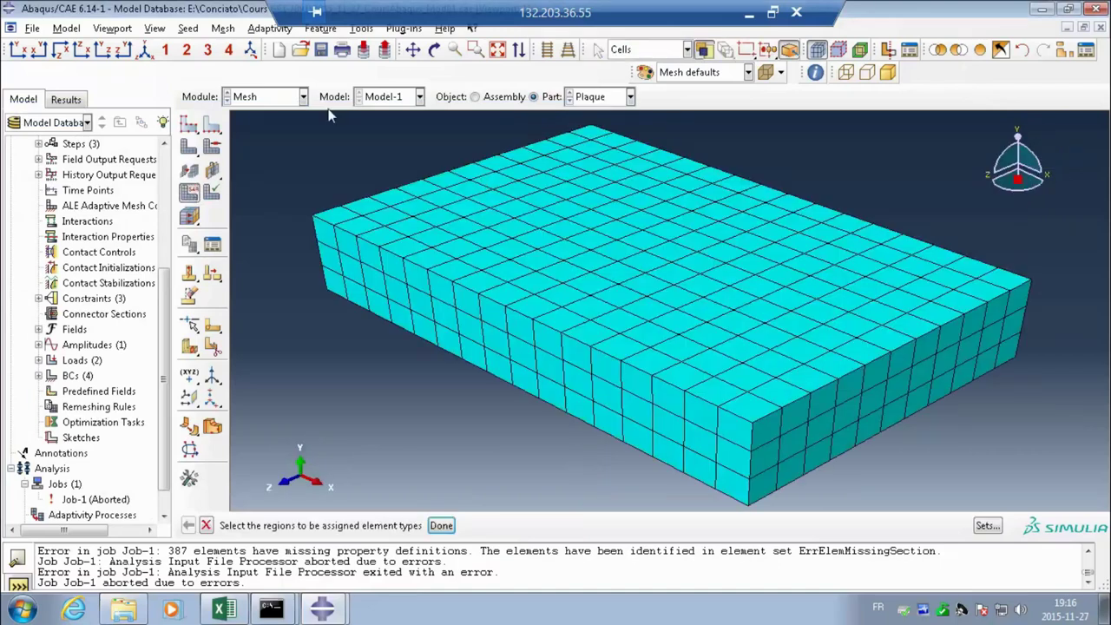
pyautogui.moveTo(243, 112); pyautogui.dragTo(1047, 489)
pyautogui.middleClick(1047, 490)
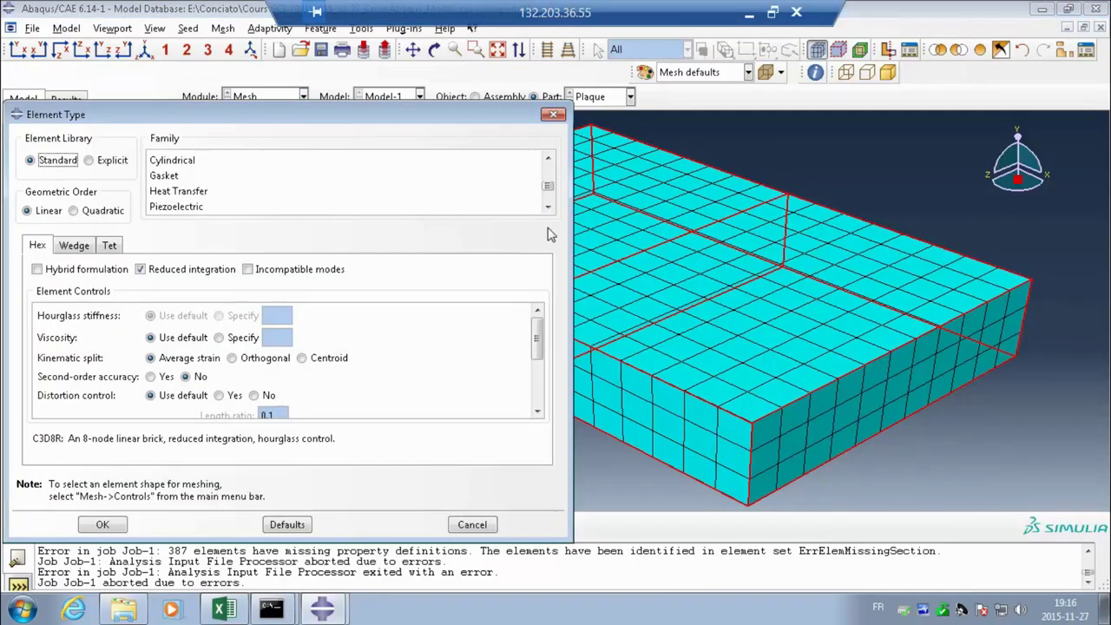
pyautogui.scroll(2, 545, 196)
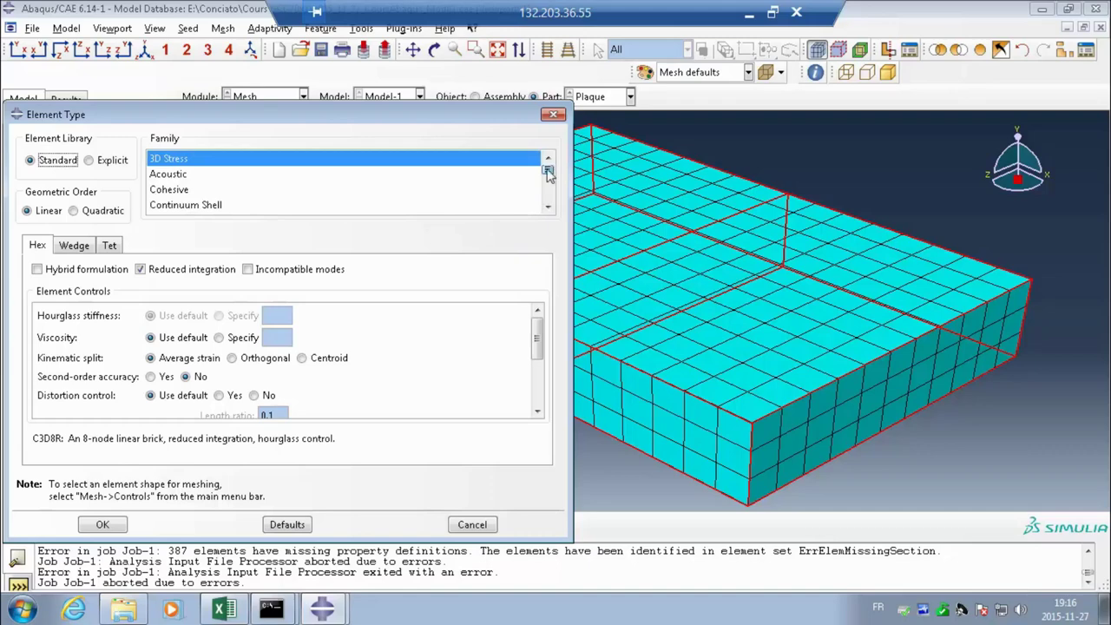
pyautogui.scroll(-2, 548, 200)
pyautogui.scroll(-2, 549, 204)
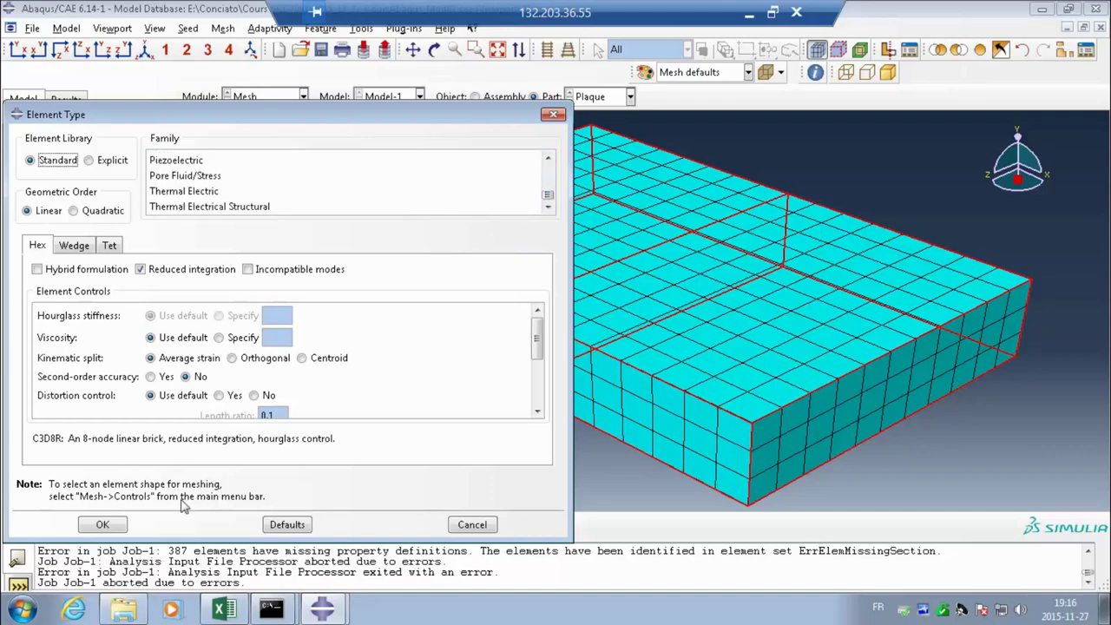
pyautogui.click(102, 525)
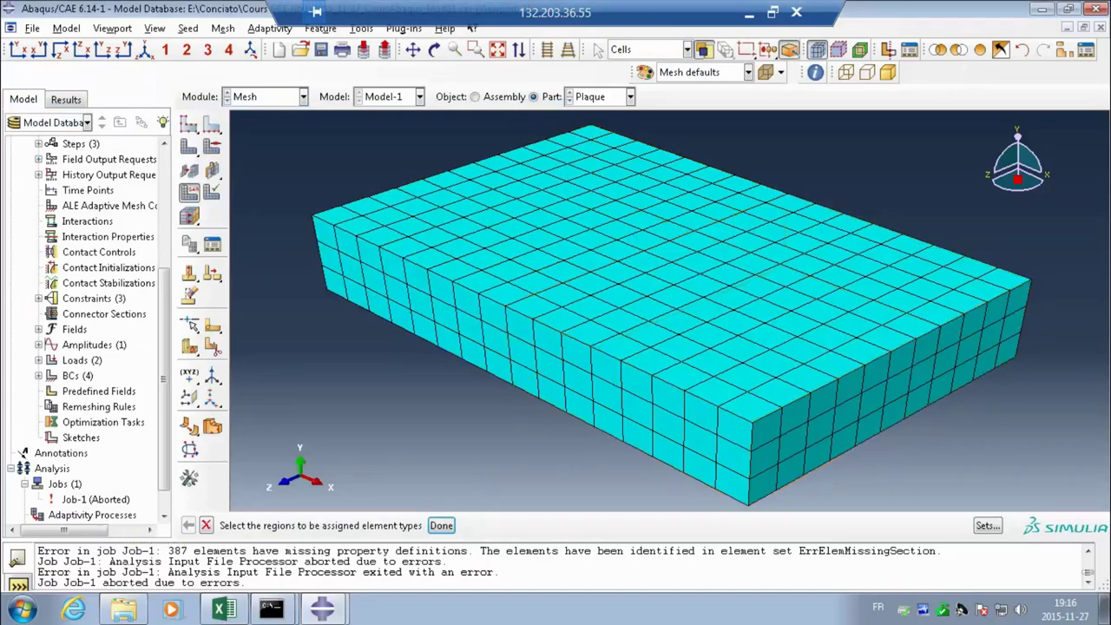
# Step: Assign the standard linear 3D Stress hex element type (C3D8R) to the whole Poutre part, keeping the default element controls
pyautogui.click(603, 98)
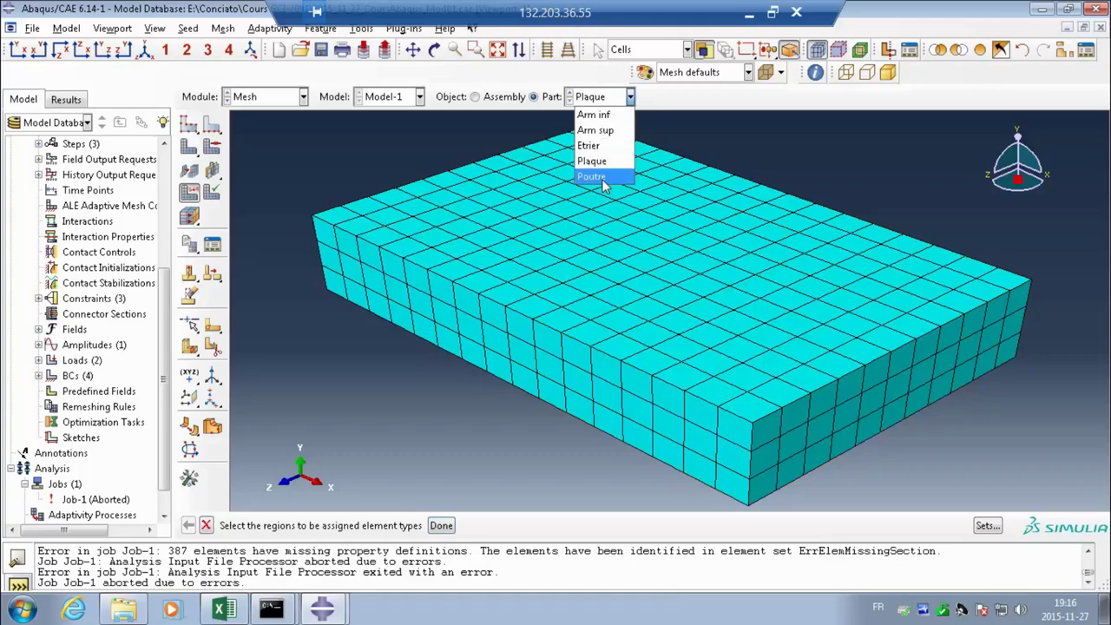
pyautogui.click(603, 180)
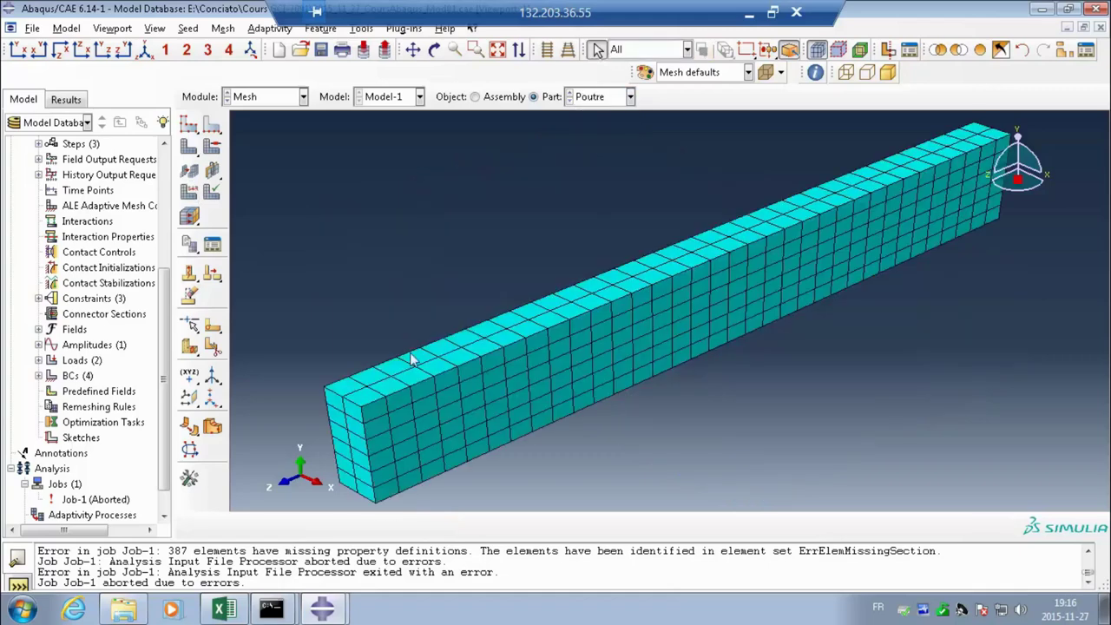
pyautogui.click(190, 193)
pyautogui.moveTo(291, 512); pyautogui.dragTo(484, 423)
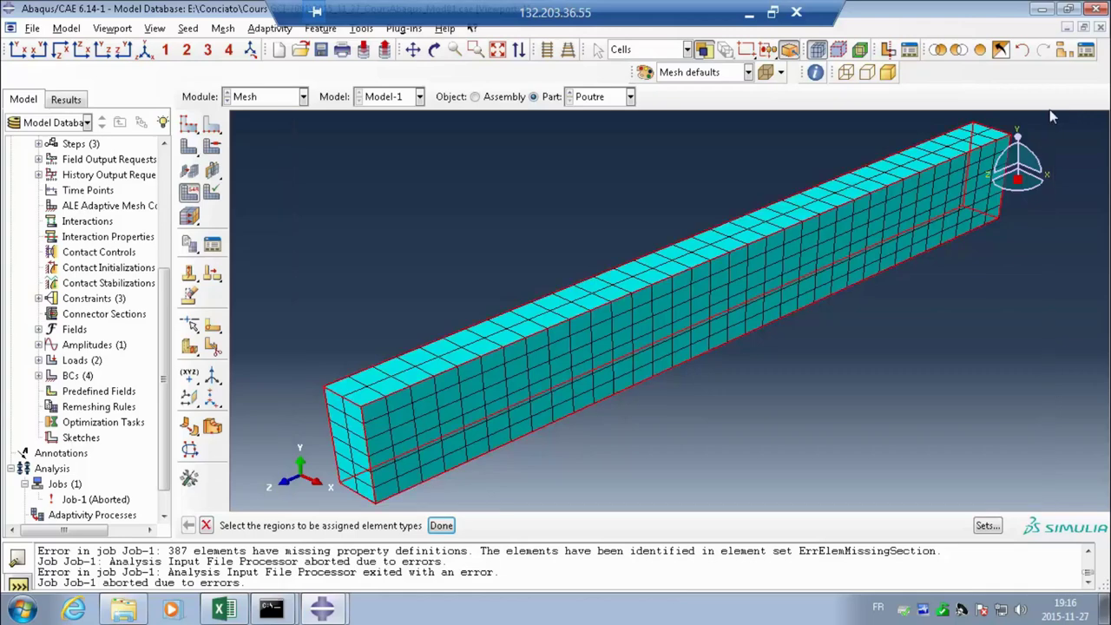
pyautogui.click(441, 525)
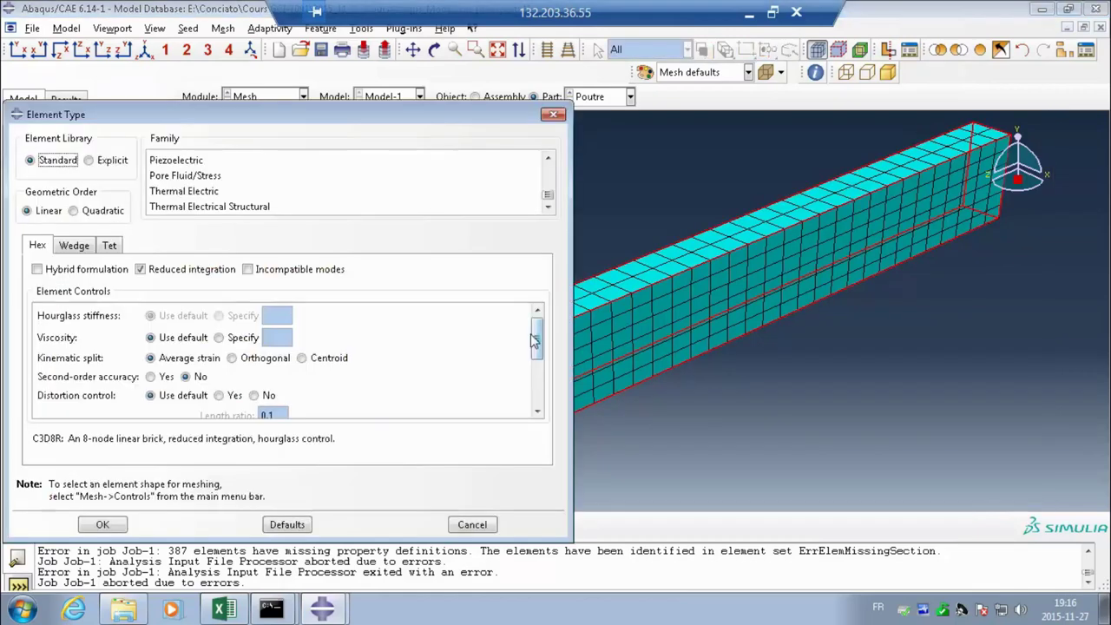
pyautogui.moveTo(536, 343); pyautogui.dragTo(535, 399)
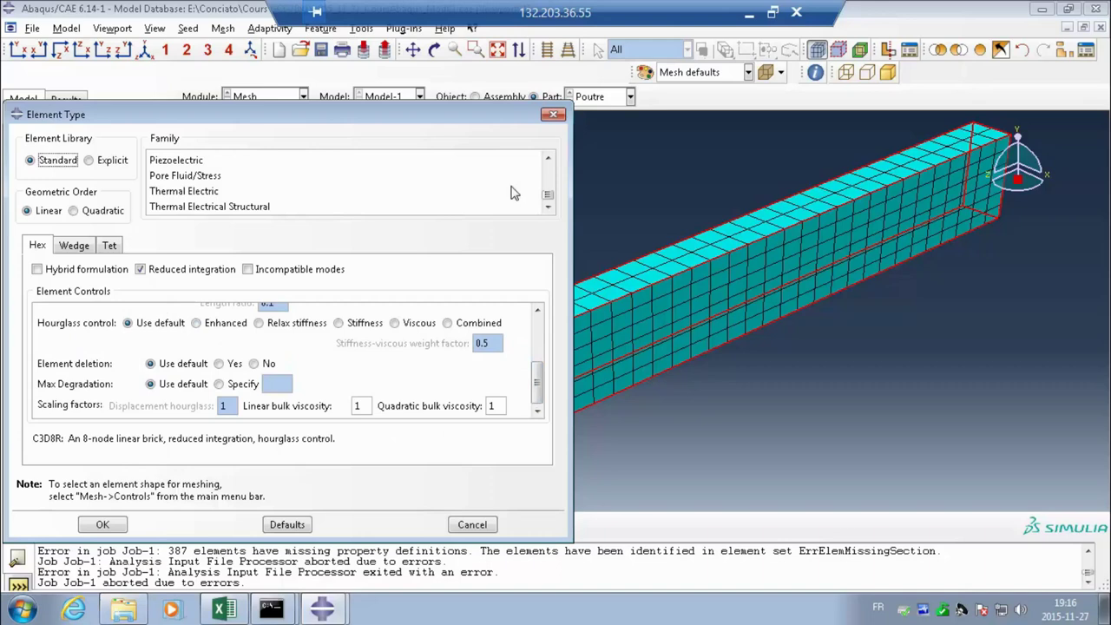
pyautogui.moveTo(548, 194); pyautogui.dragTo(544, 169)
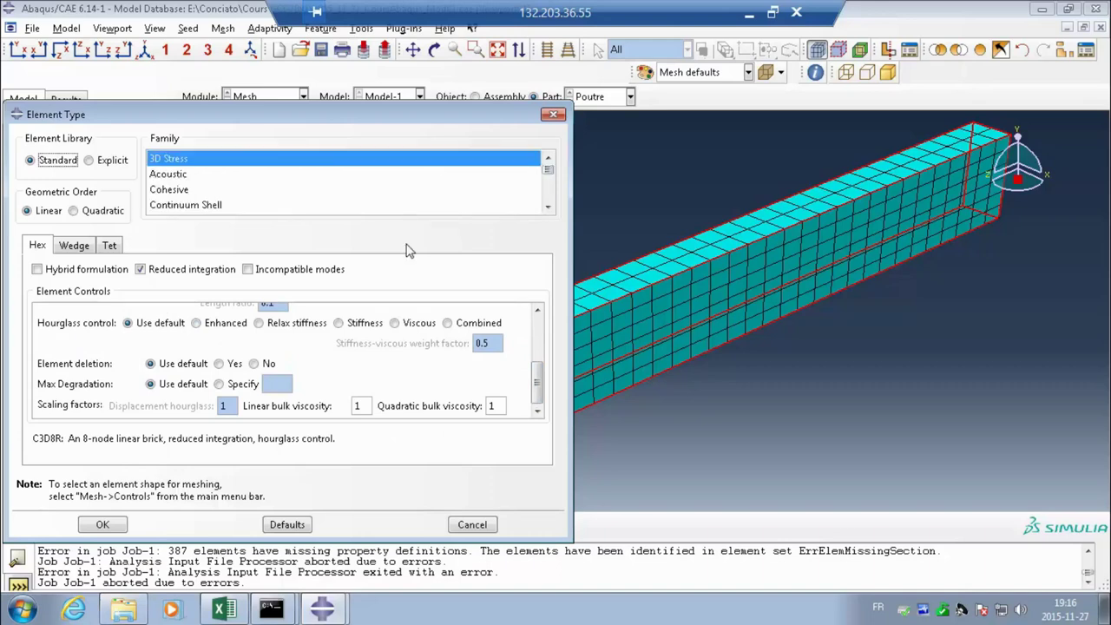
pyautogui.click(120, 526)
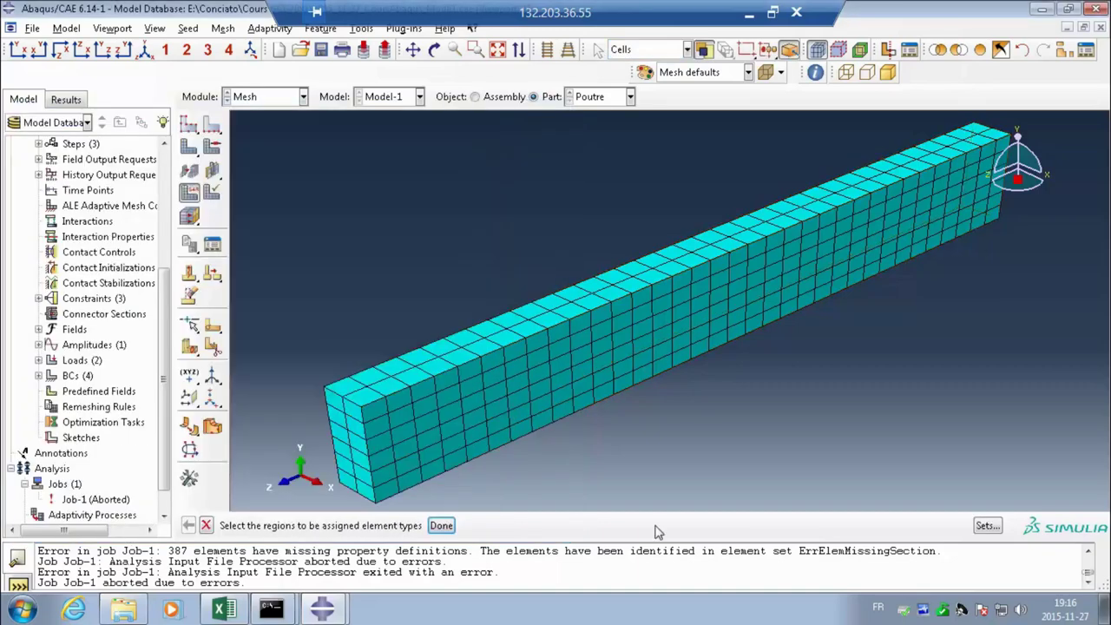
pyautogui.click(441, 525)
# Step: In the Job module, run the data check on Job-1 again and overwrite its existing job files
pyautogui.click(255, 97)
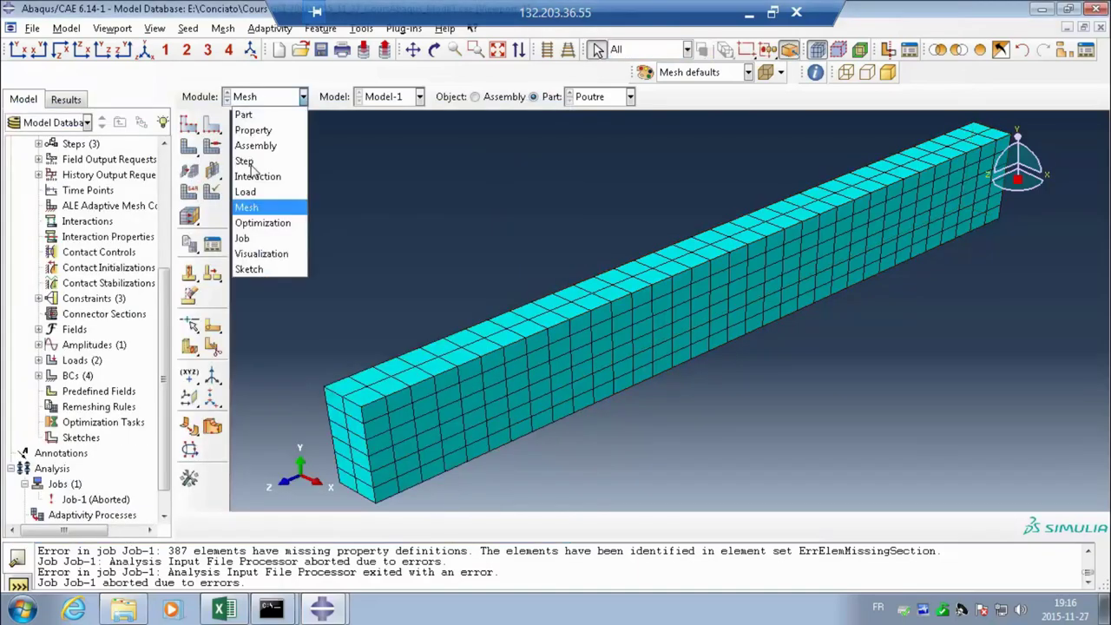
pyautogui.click(242, 237)
pyautogui.scroll(-1, 75, 404)
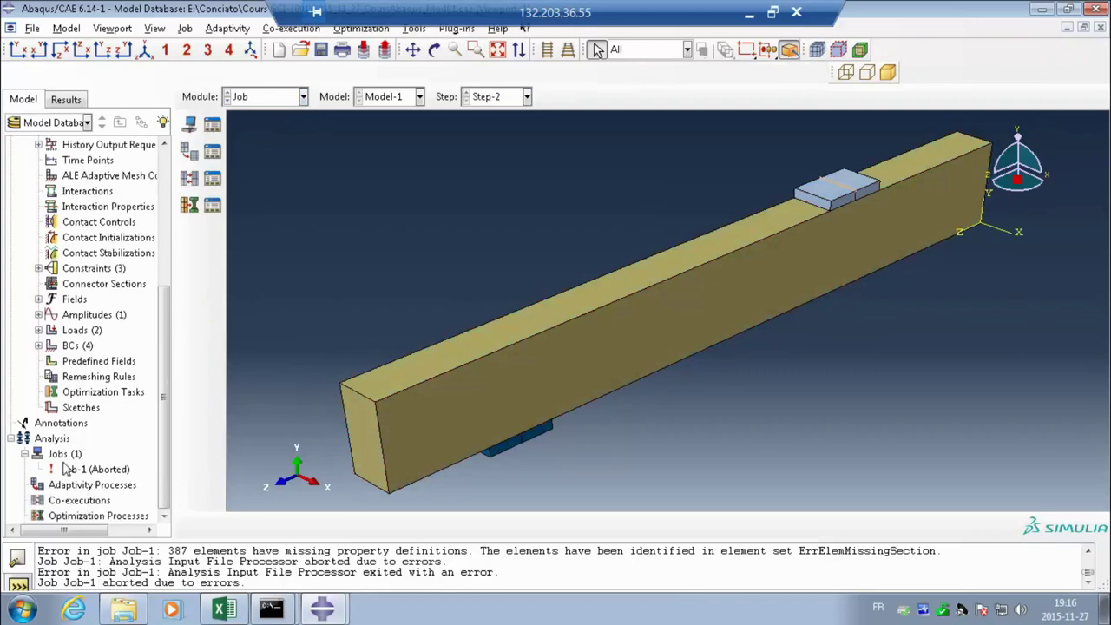
pyautogui.rightClick(75, 468)
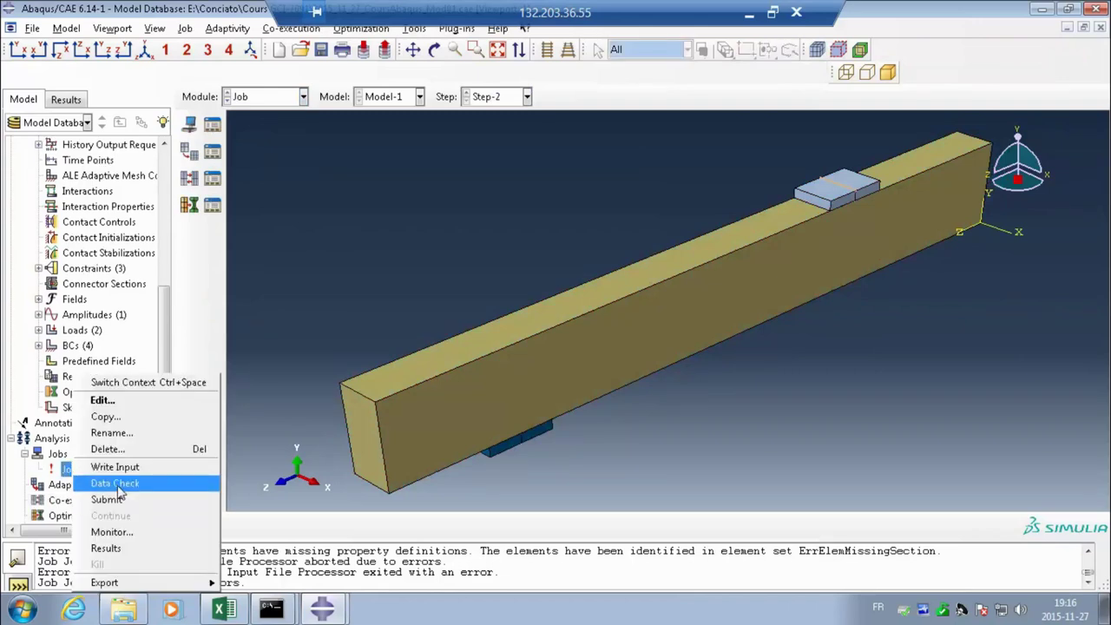
pyautogui.click(118, 484)
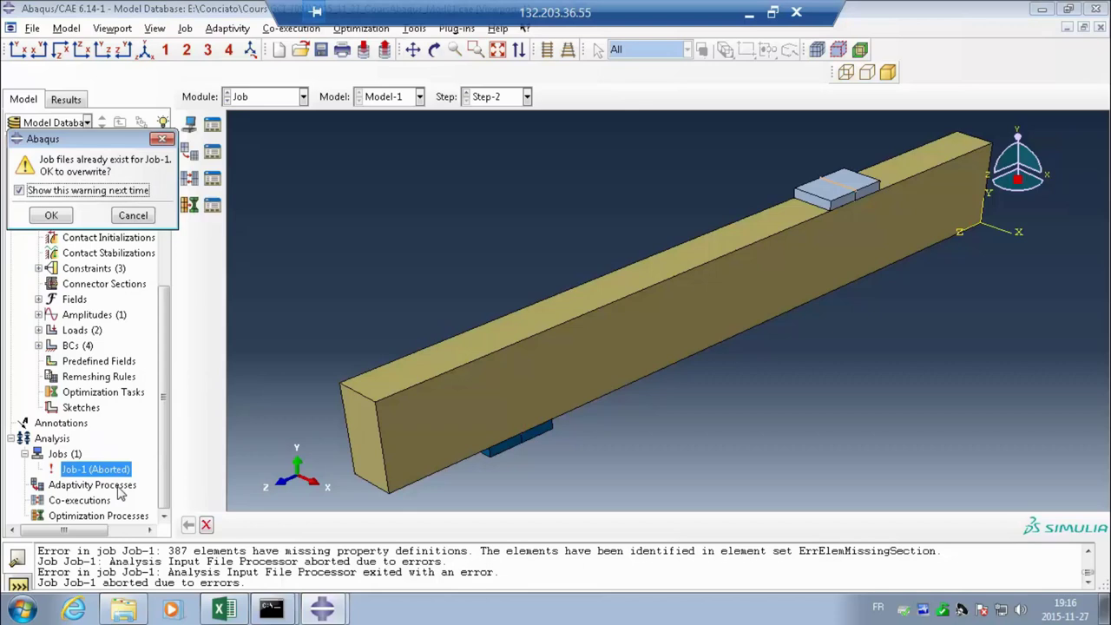
pyautogui.click(52, 215)
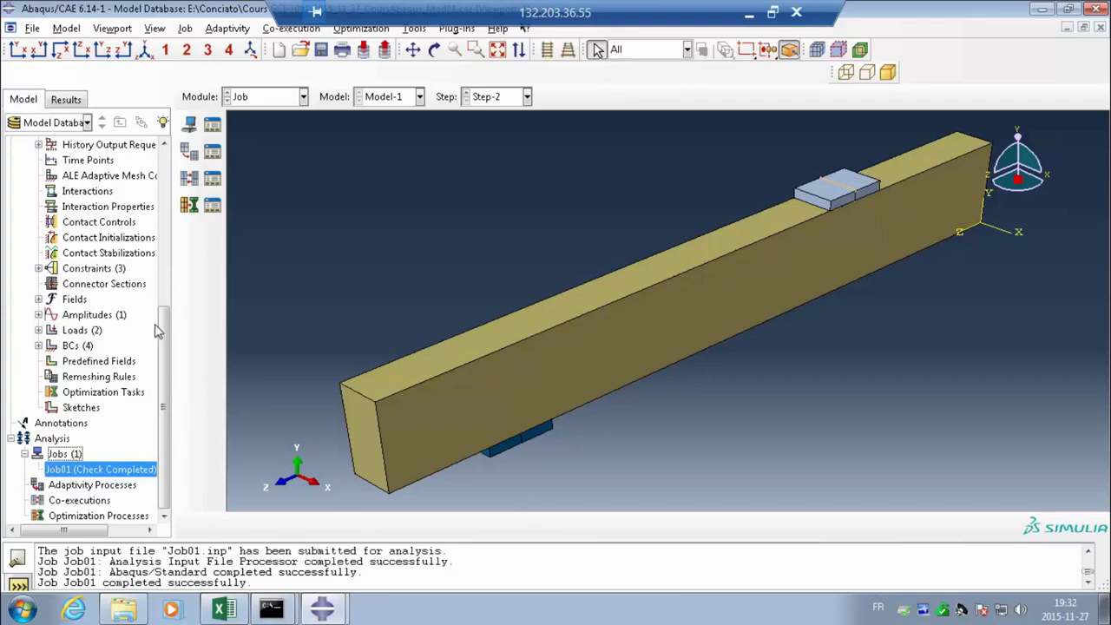
# Step: Review the data-check messages for Job01 and collapse the Parts and Materials groups in the model tree
pyautogui.moveTo(165, 328); pyautogui.dragTo(166, 322)
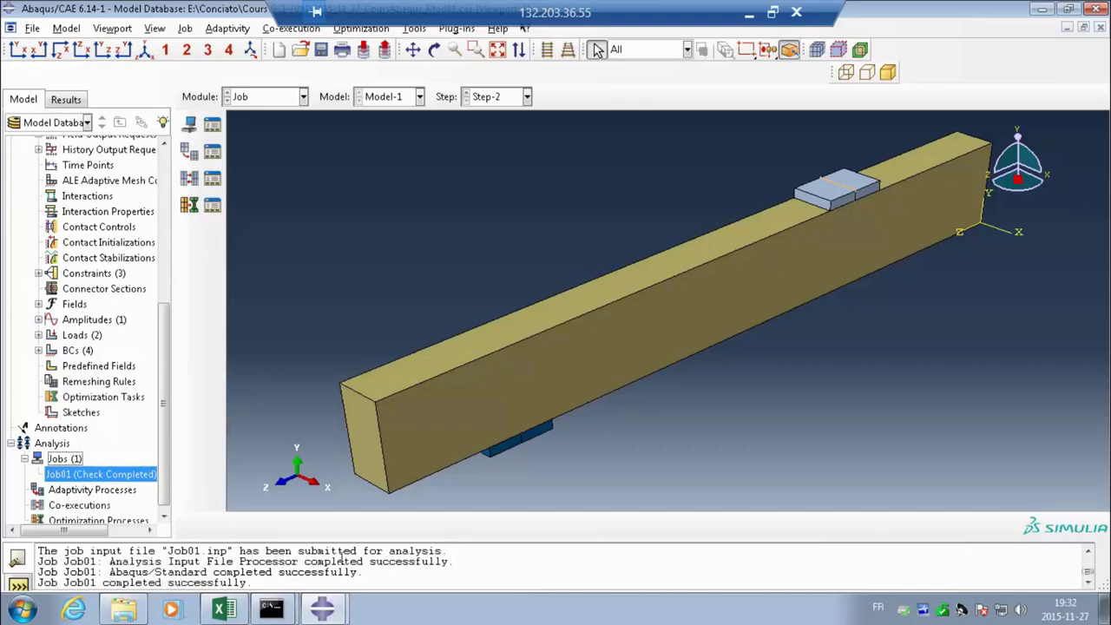
pyautogui.moveTo(291, 550); pyautogui.dragTo(306, 583)
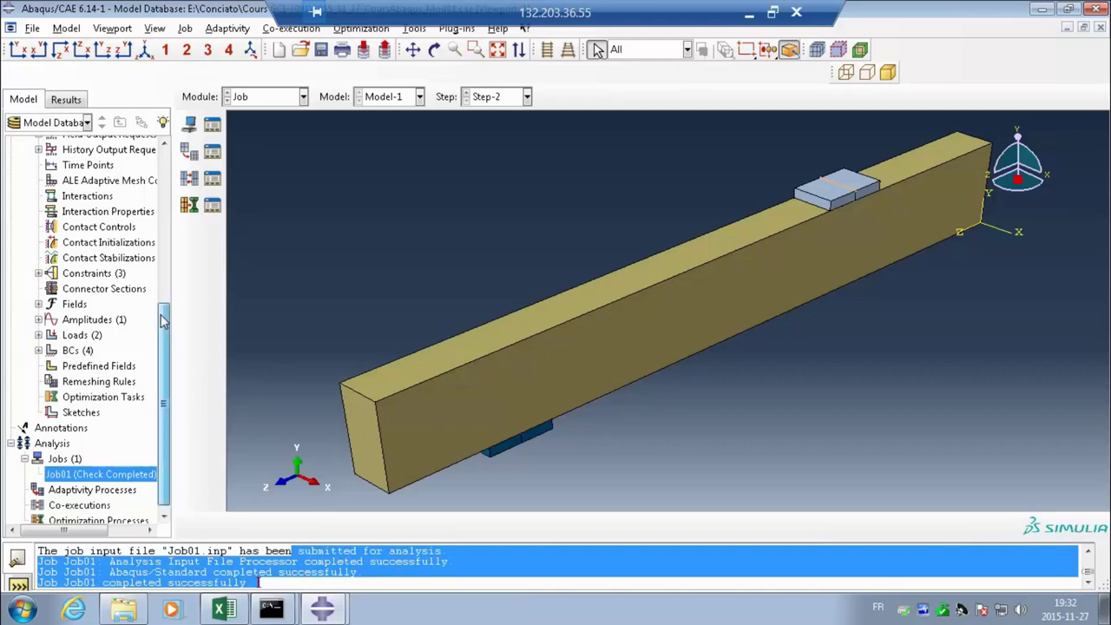
pyautogui.scroll(2, 172, 239)
pyautogui.scroll(4, 172, 239)
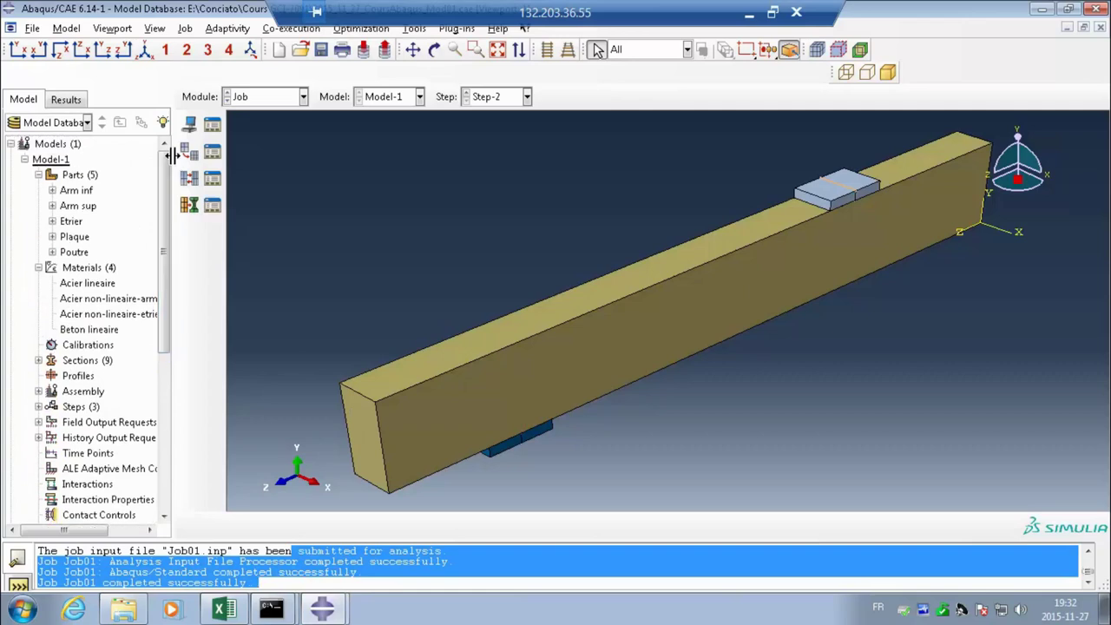
pyautogui.click(38, 174)
pyautogui.click(38, 190)
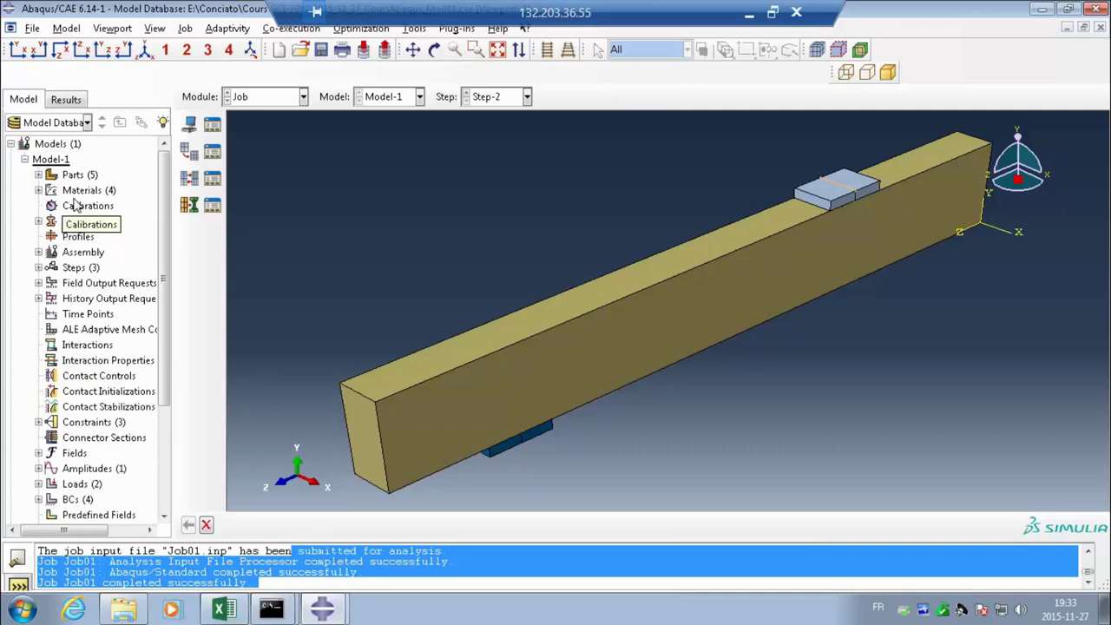
pyautogui.scroll(-3, 158, 373)
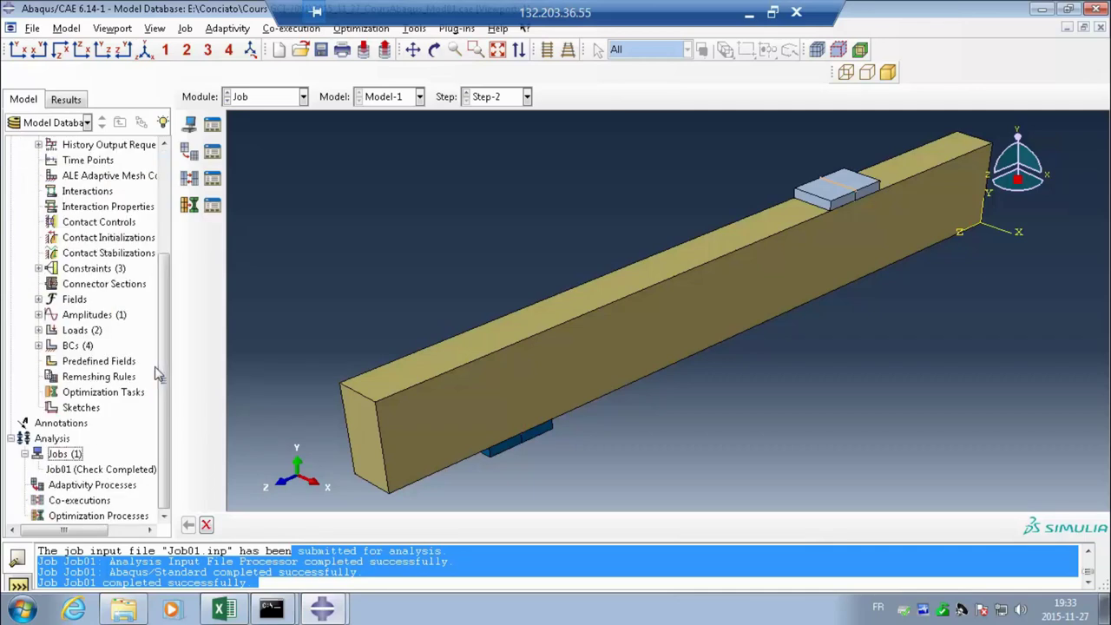
# Step: Switch to Windows Explorer and select the CAE, JNL and REC files of 2015_11_27_CoursAbaqus_Mod01 in the Cours GCI-7091 folder
pyautogui.click(124, 615)
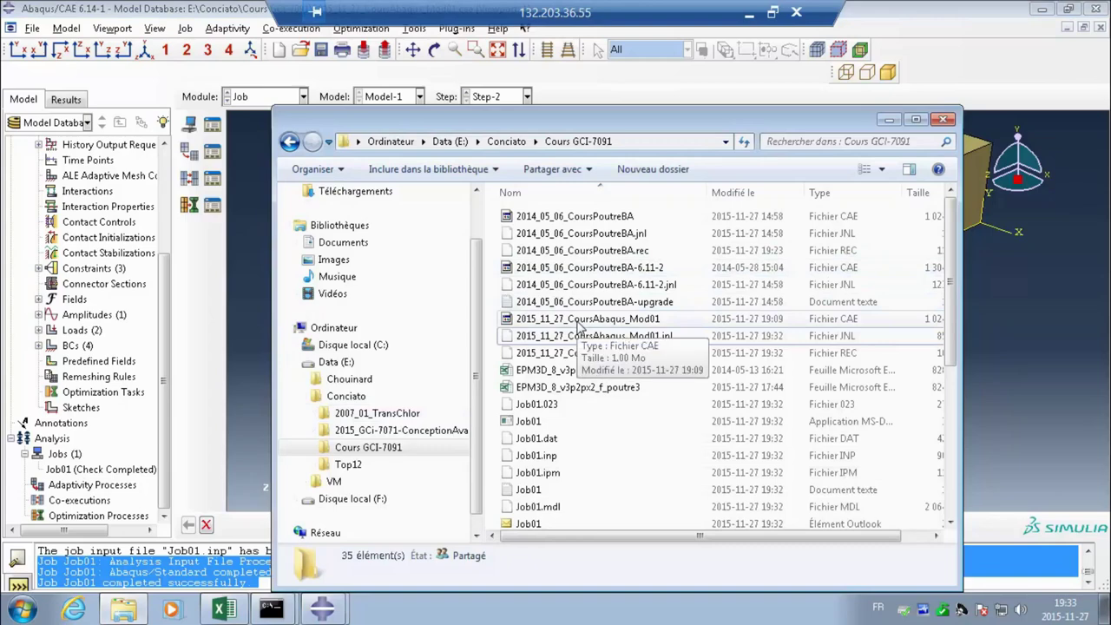
pyautogui.click(580, 321)
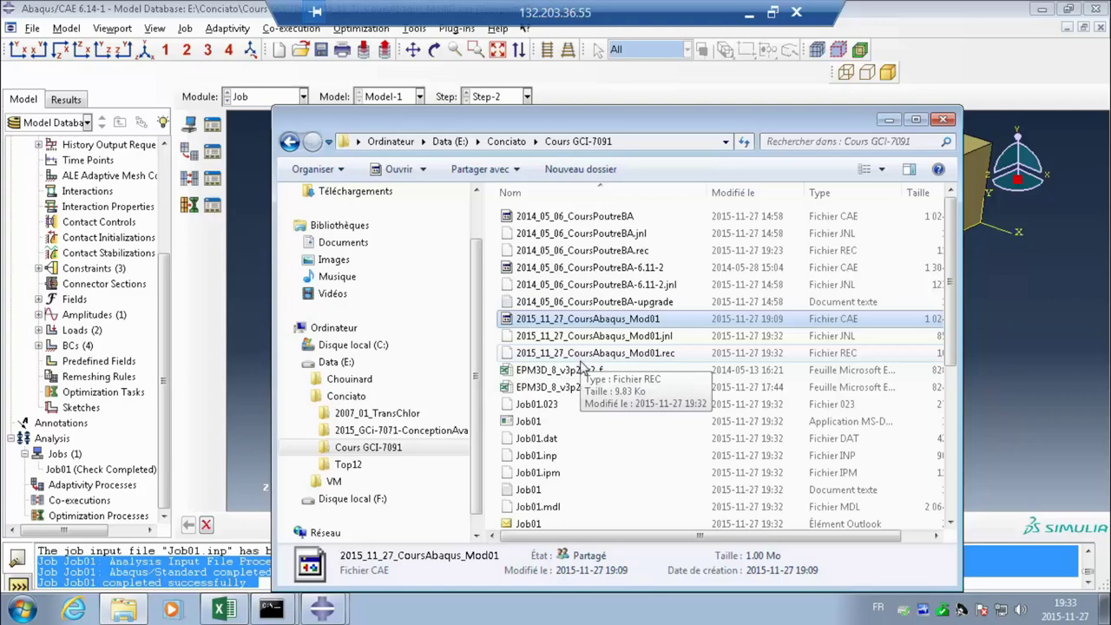
pyautogui.keyDown('shift'); pyautogui.click(580, 356); pyautogui.keyUp('shift')
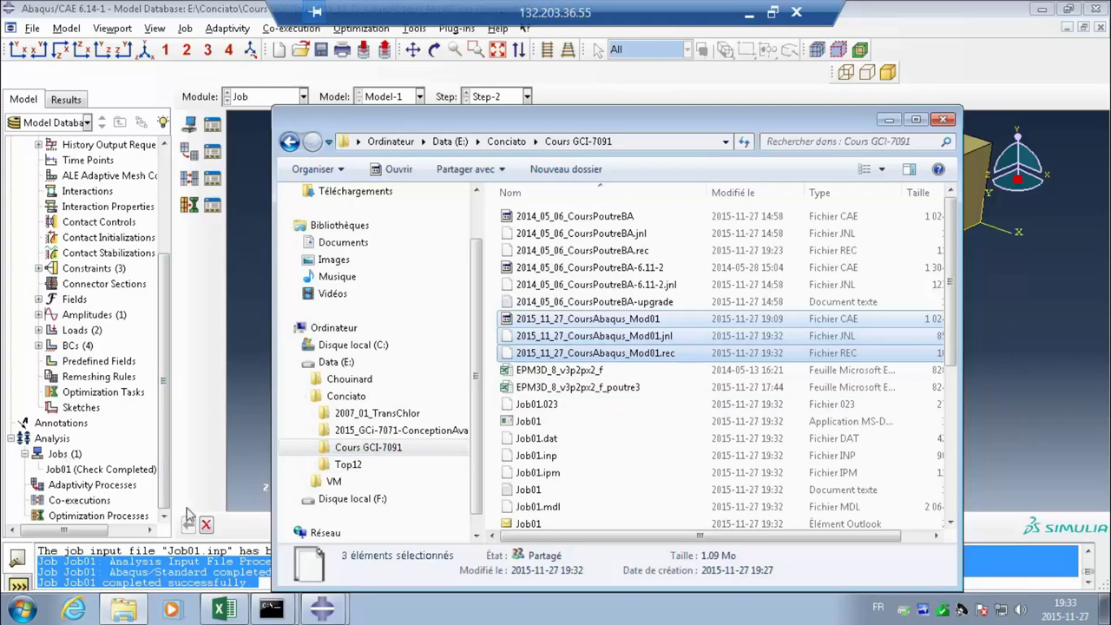
# Step: Examine the Job01 and Job-1 files produced in the folder, including the Job01.inp input file
pyautogui.click(530, 422)
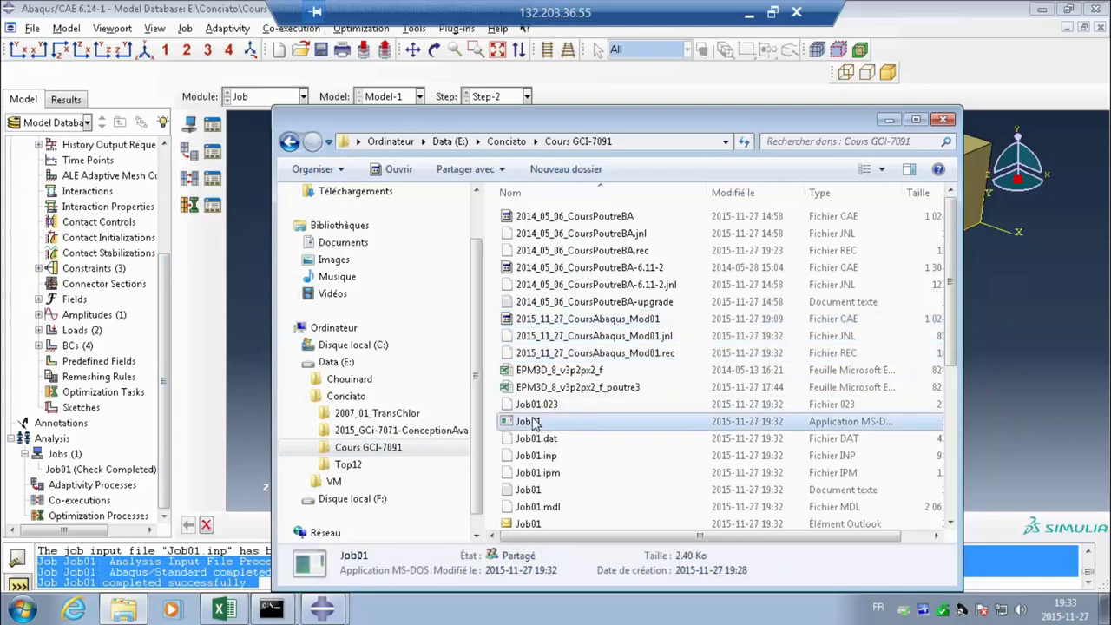
pyautogui.scroll(-5, 533, 440)
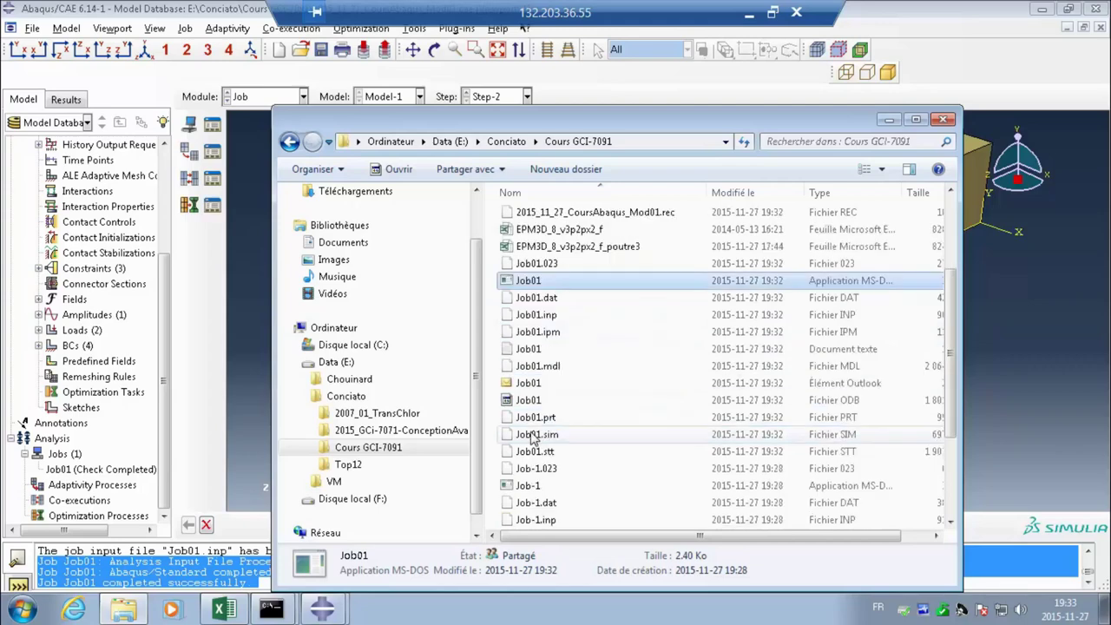
pyautogui.keyDown('shift'); pyautogui.click(538, 520); pyautogui.keyUp('shift')
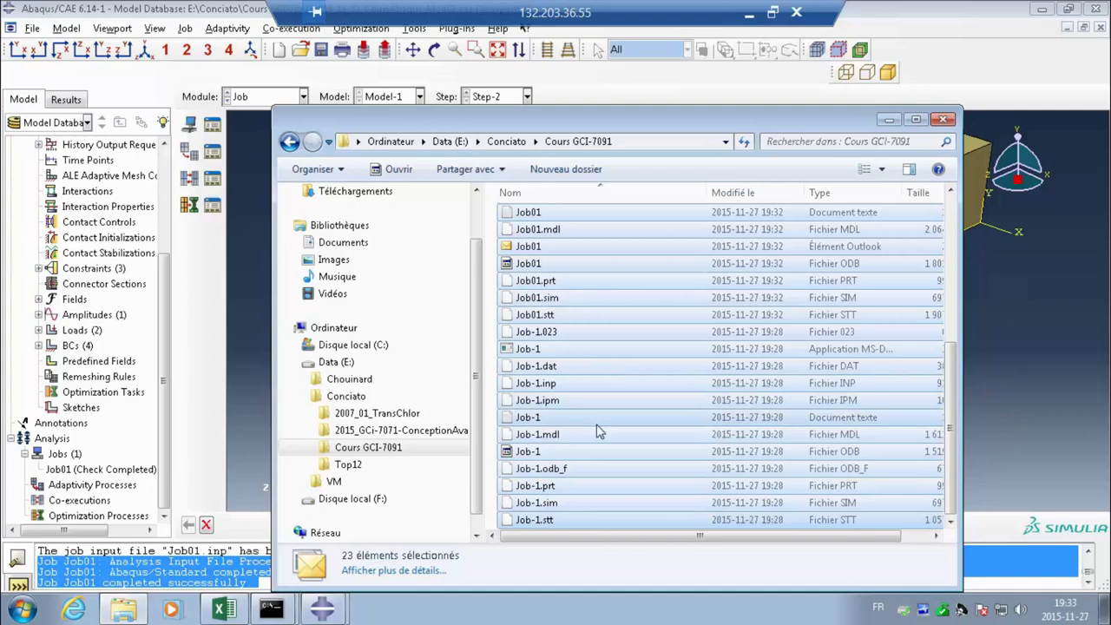
pyautogui.scroll(2, 597, 431)
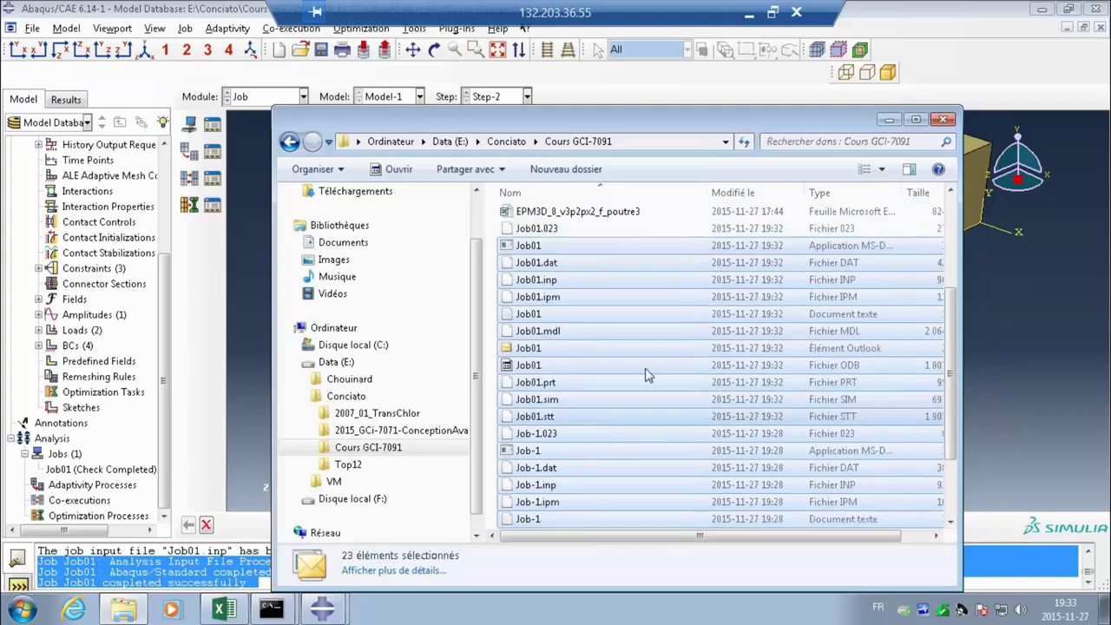
pyautogui.click(631, 281)
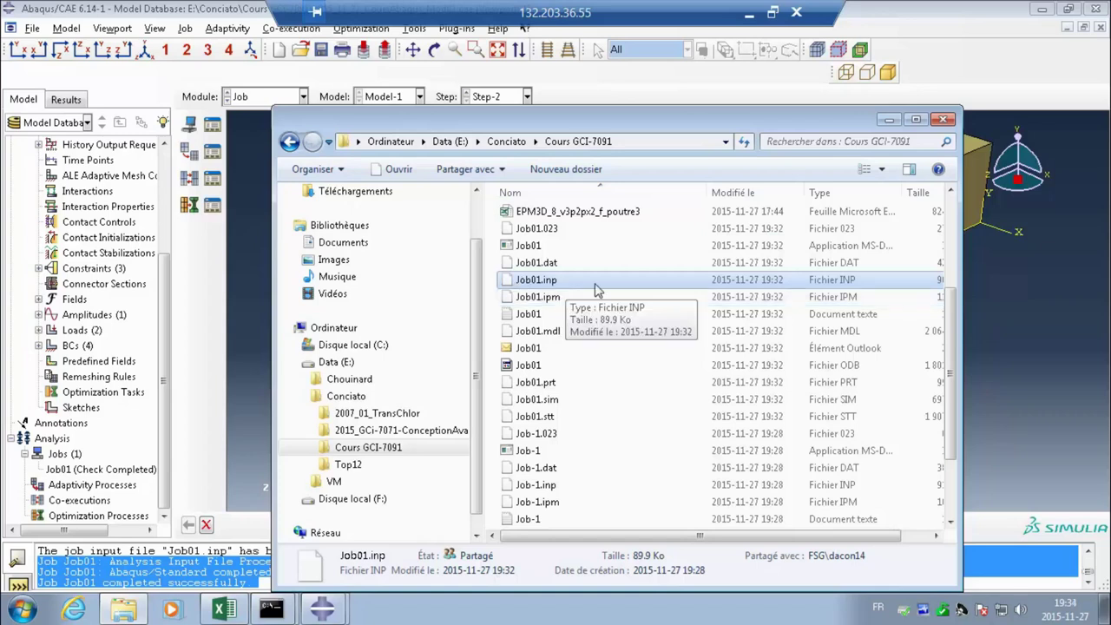
# Step: Open Job01.dat in Notepad (Bloc-notes), choosing it from the list of installed programs
pyautogui.click(546, 264)
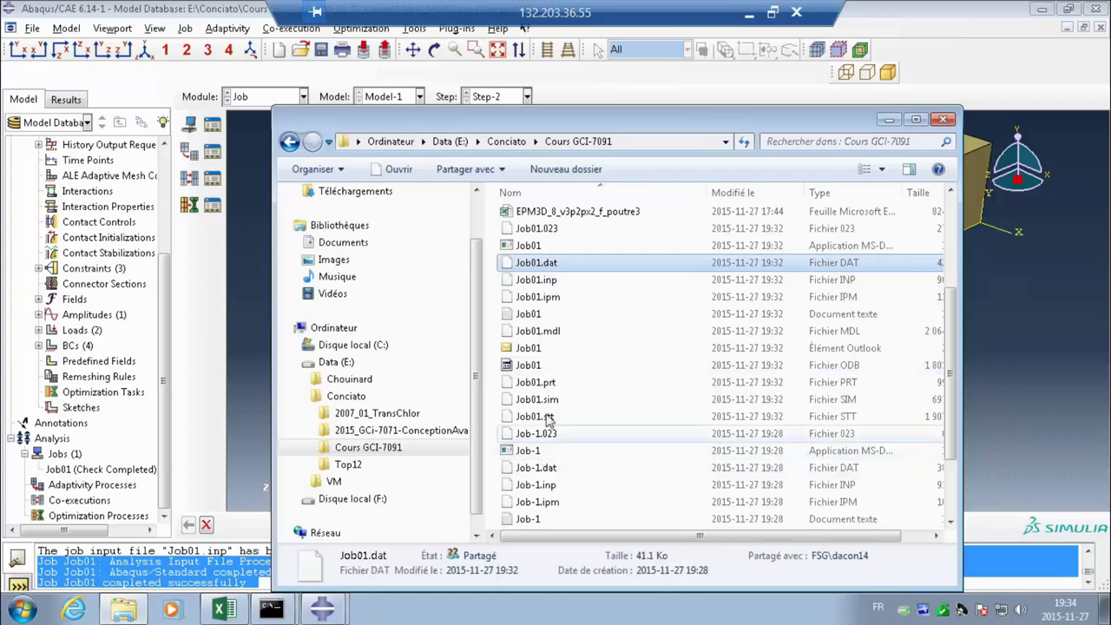
pyautogui.rightClick(544, 273)
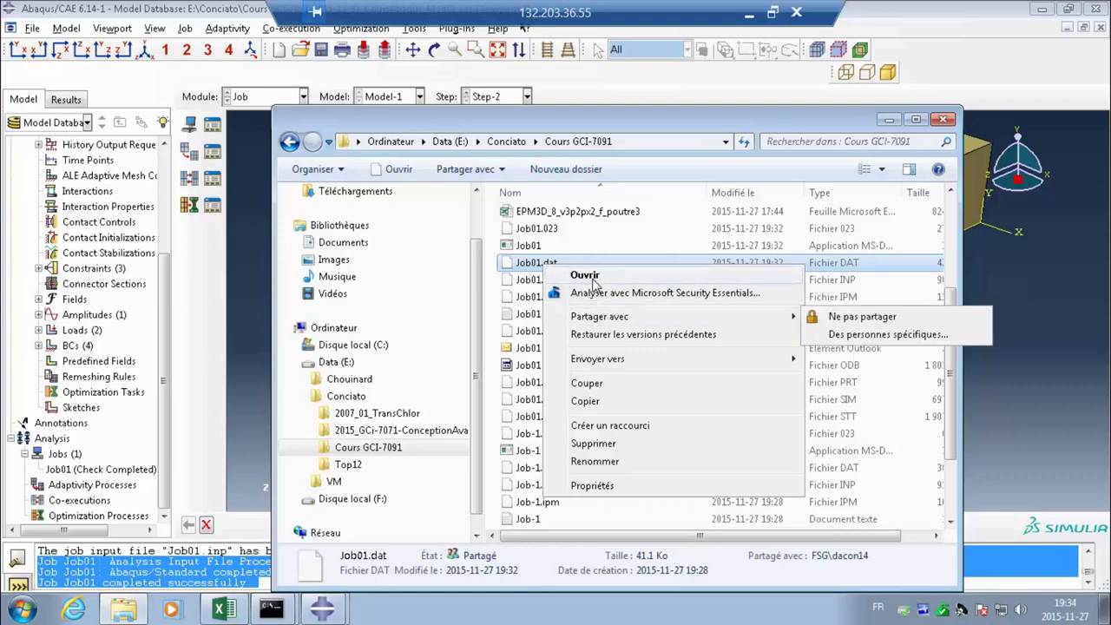
pyautogui.click(594, 284)
pyautogui.click(597, 281)
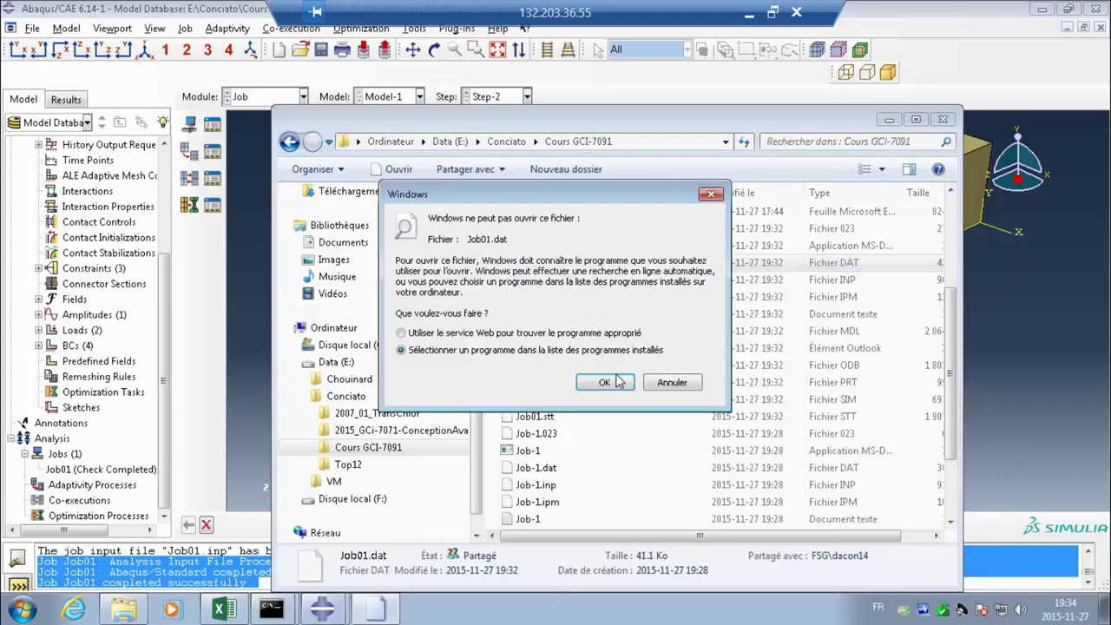
pyautogui.click(619, 382)
pyautogui.doubleClick(407, 205)
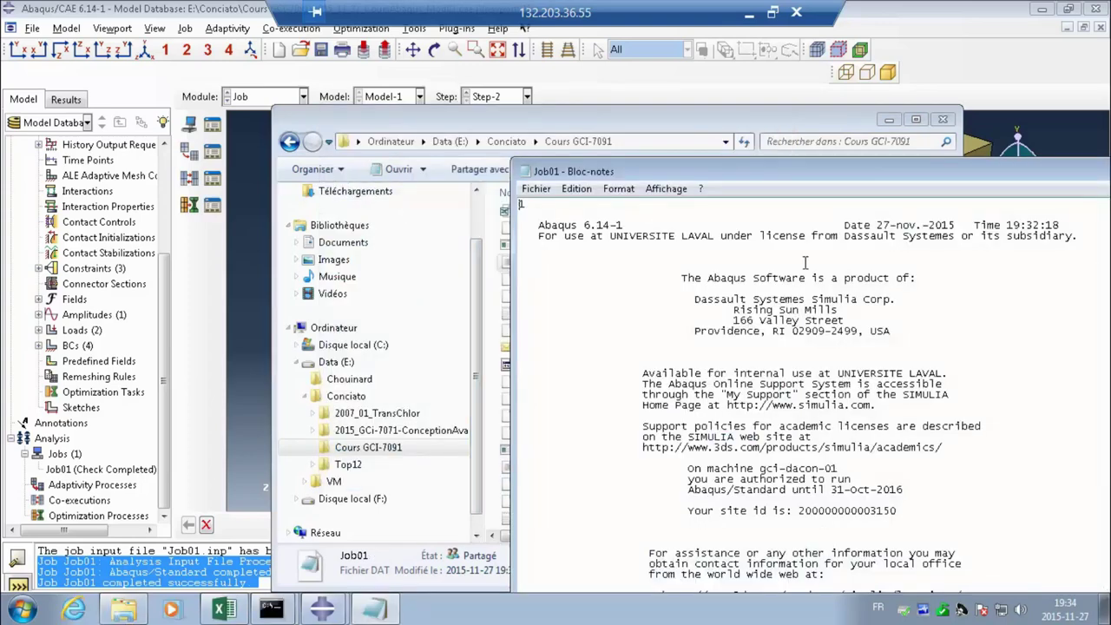
# Step: Examine Job01.dat through its processed options, problem size and memory estimate sections, and close the file
pyautogui.moveTo(780, 171); pyautogui.dragTo(515, 35)
pyautogui.scroll(-5, 998, 113)
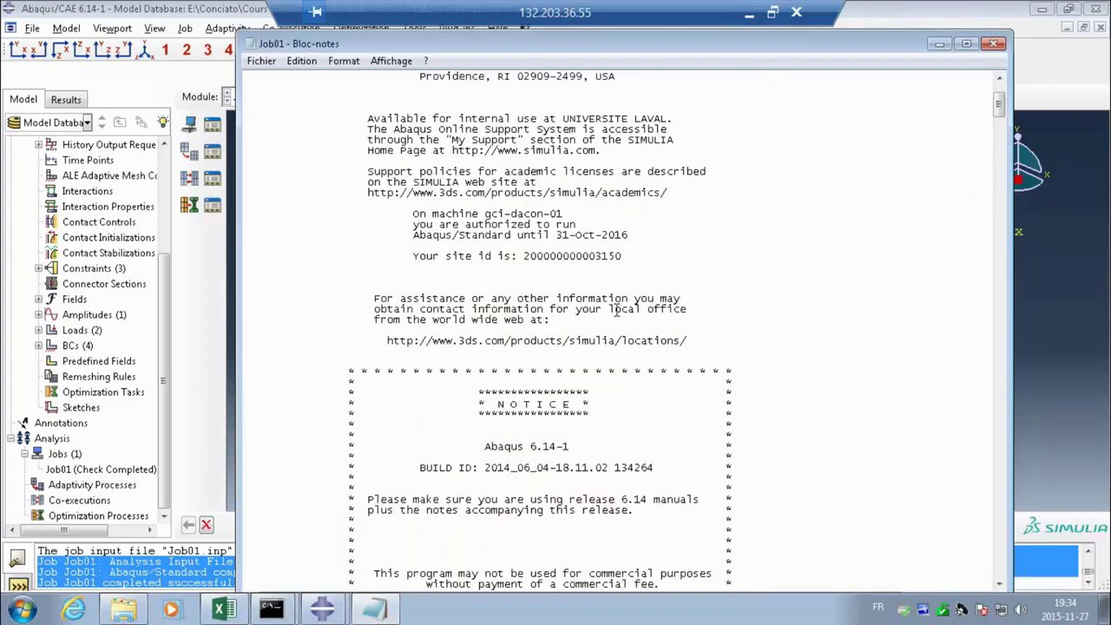
pyautogui.scroll(-10, 997, 113)
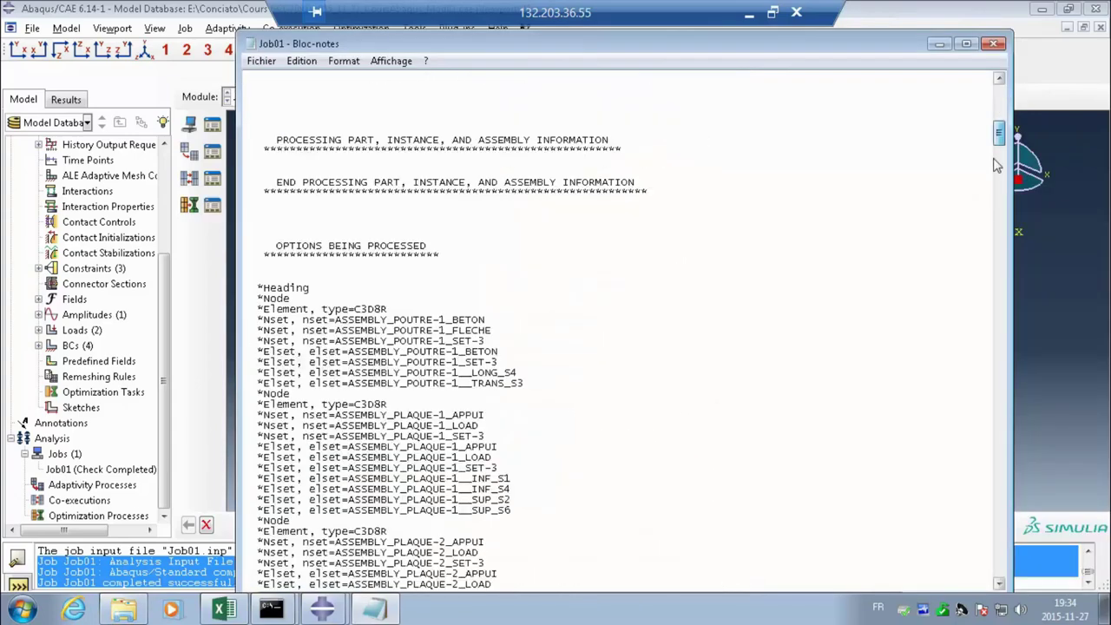
pyautogui.scroll(-15, 997, 174)
pyautogui.moveTo(996, 178); pyautogui.dragTo(981, 552)
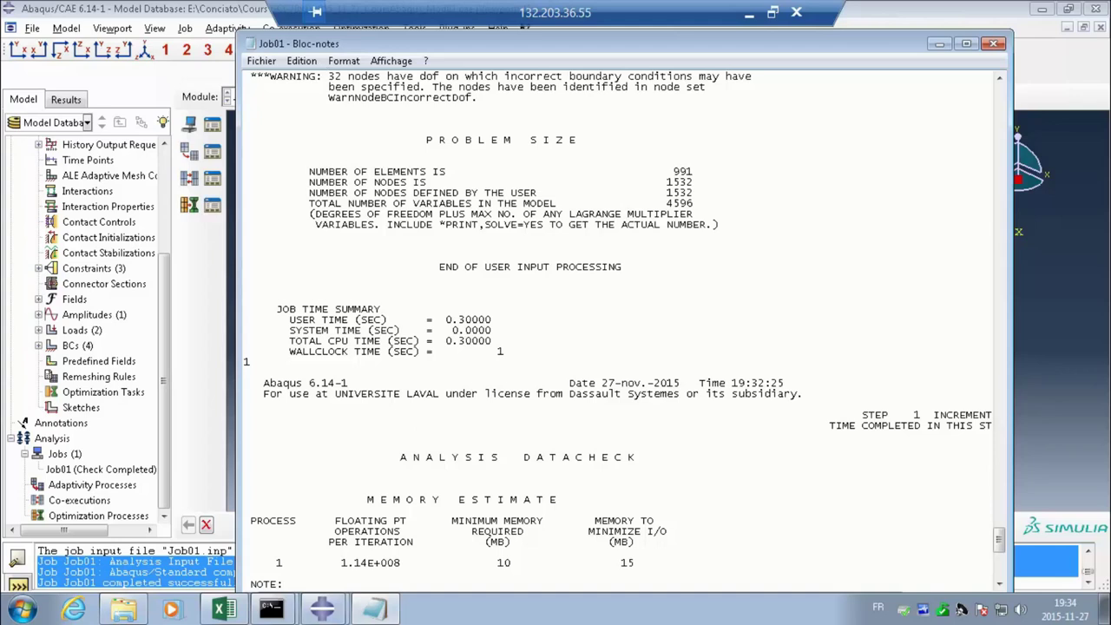
pyautogui.click(993, 44)
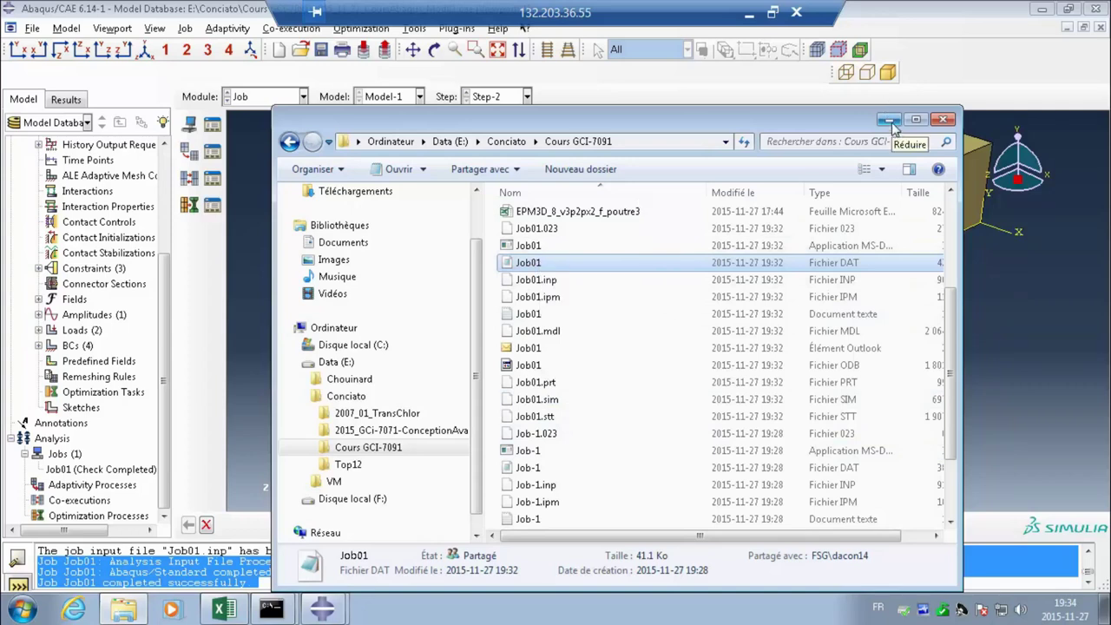
# Step: Check the Job01.inp and Job01.dat file details in the folder and minimize Windows Explorer to return to Abaqus/CAE
pyautogui.click(547, 281)
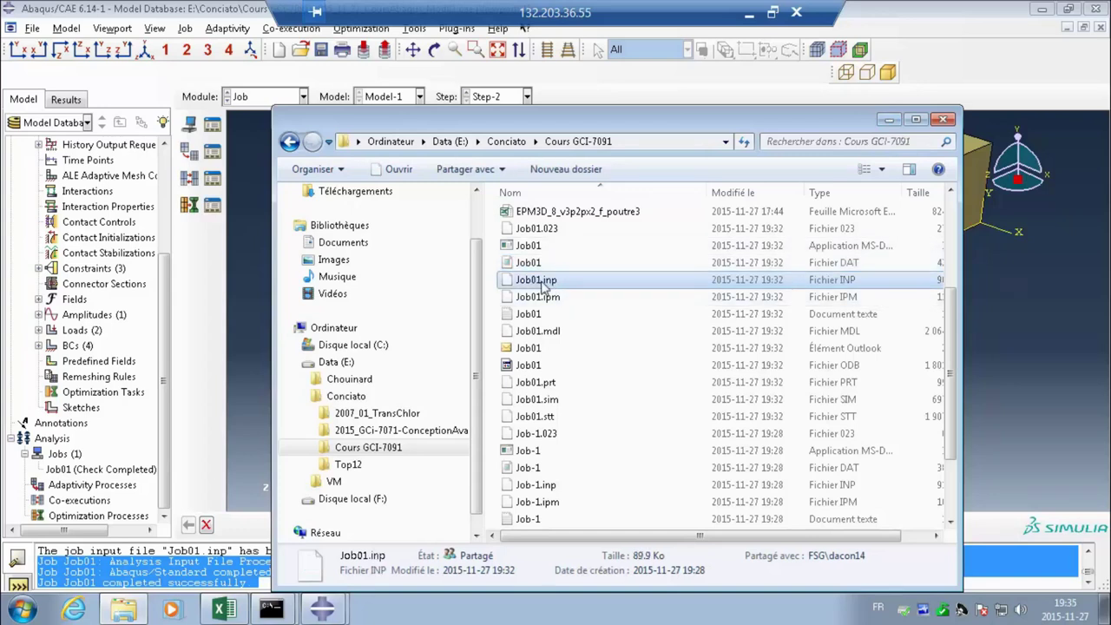
pyautogui.click(533, 263)
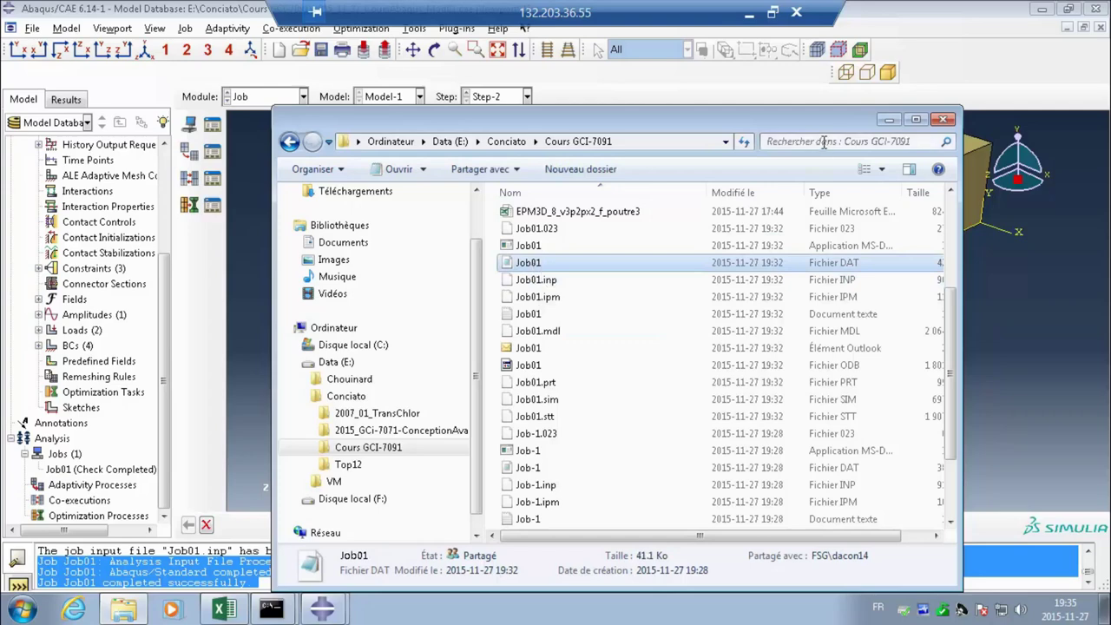
pyautogui.click(888, 120)
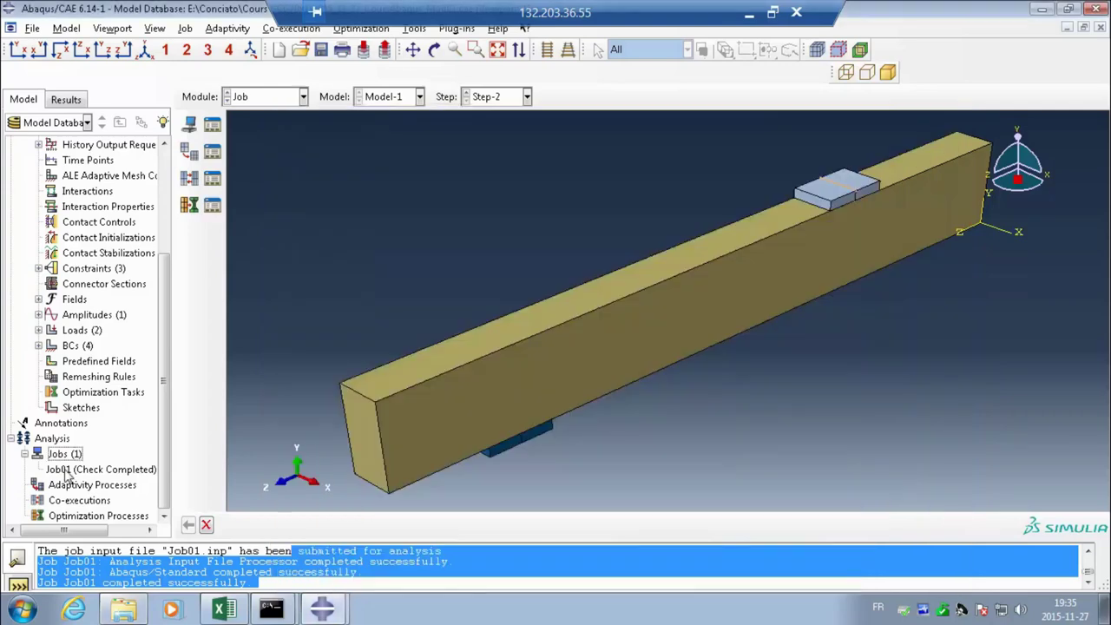
# Step: Submit Job01 for full analysis, agreeing to overwrite the existing job files
pyautogui.rightClick(60, 470)
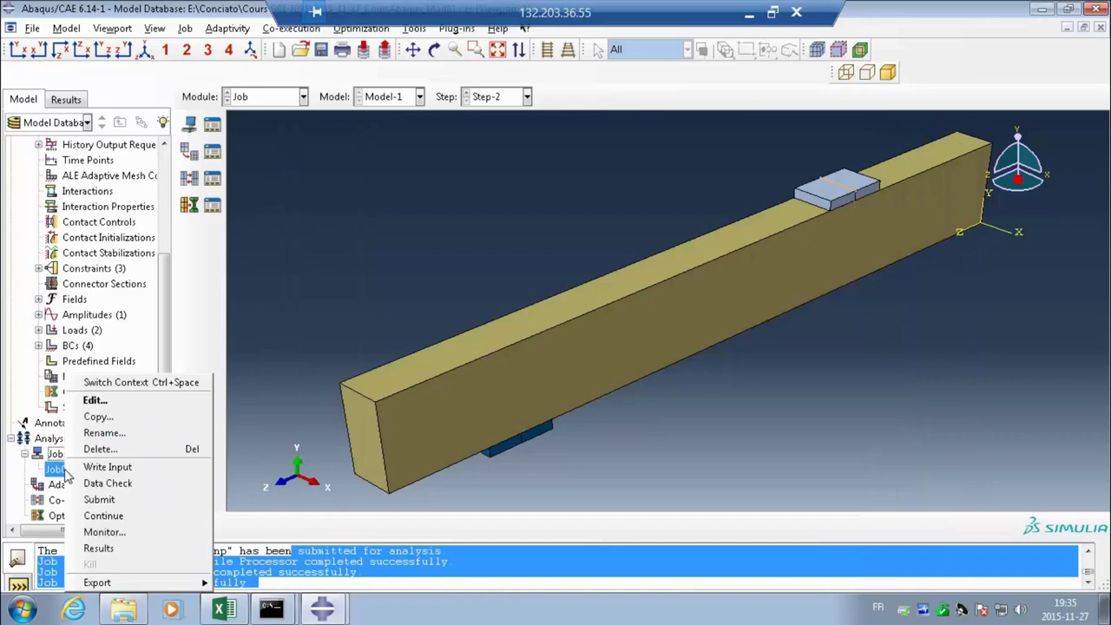
pyautogui.click(99, 500)
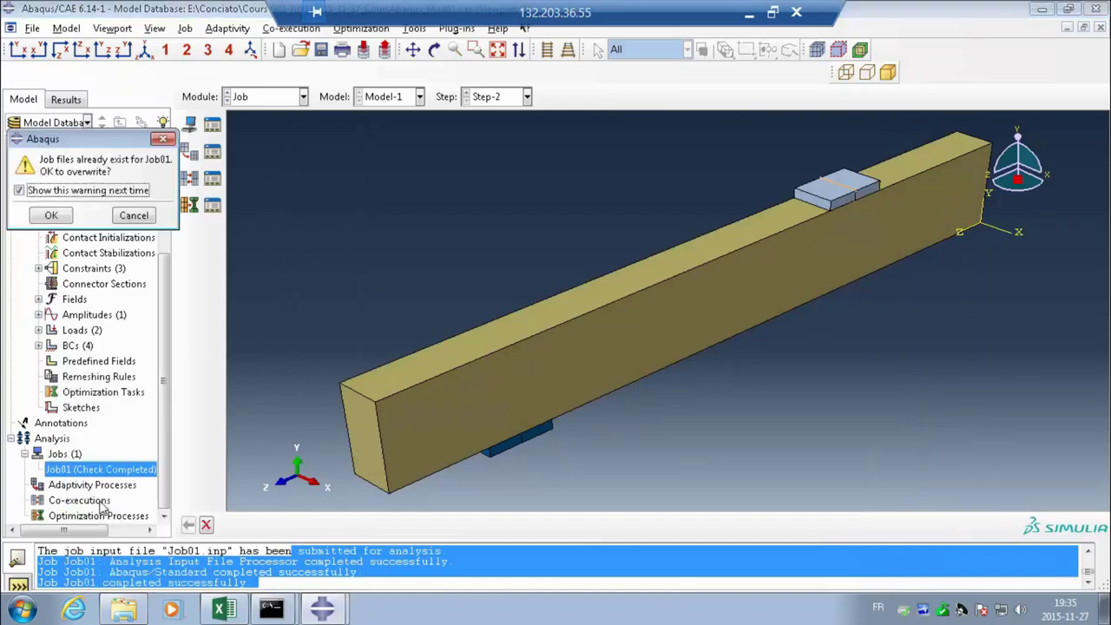
pyautogui.click(50, 216)
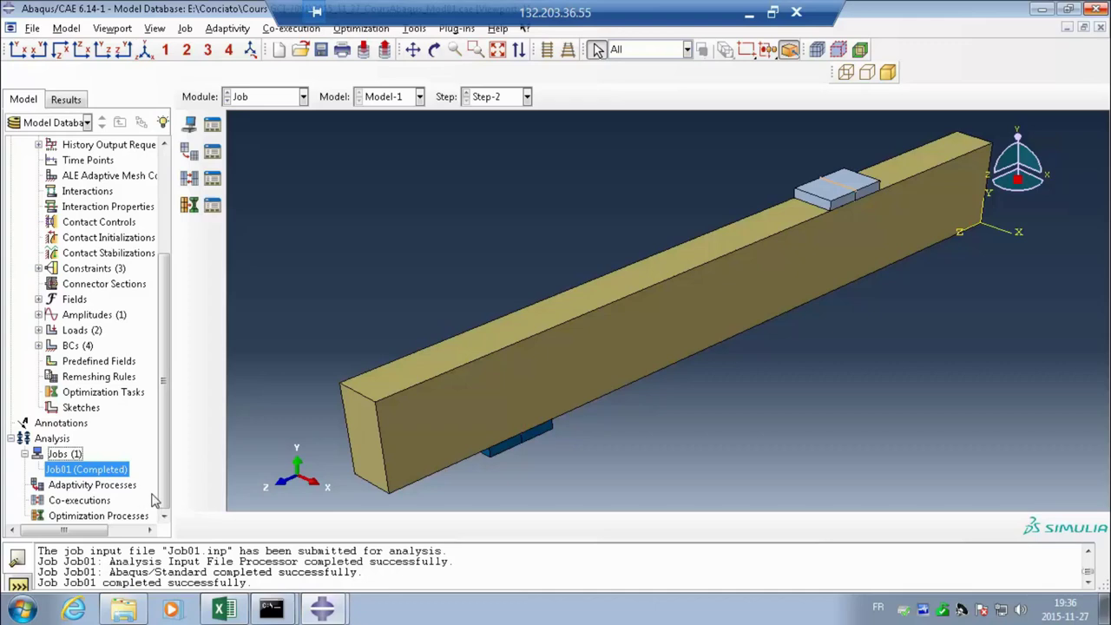
# Step: Open the results of Job01 and plot the beam's deformed shape in the Y-Z side view
pyautogui.rightClick(100, 474)
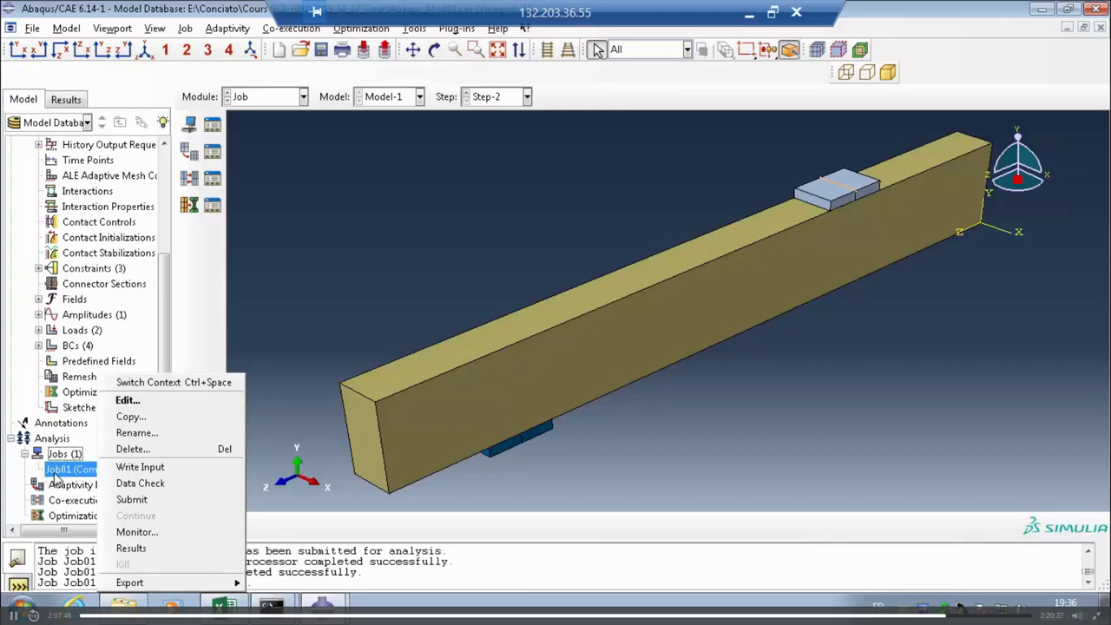
pyautogui.click(137, 548)
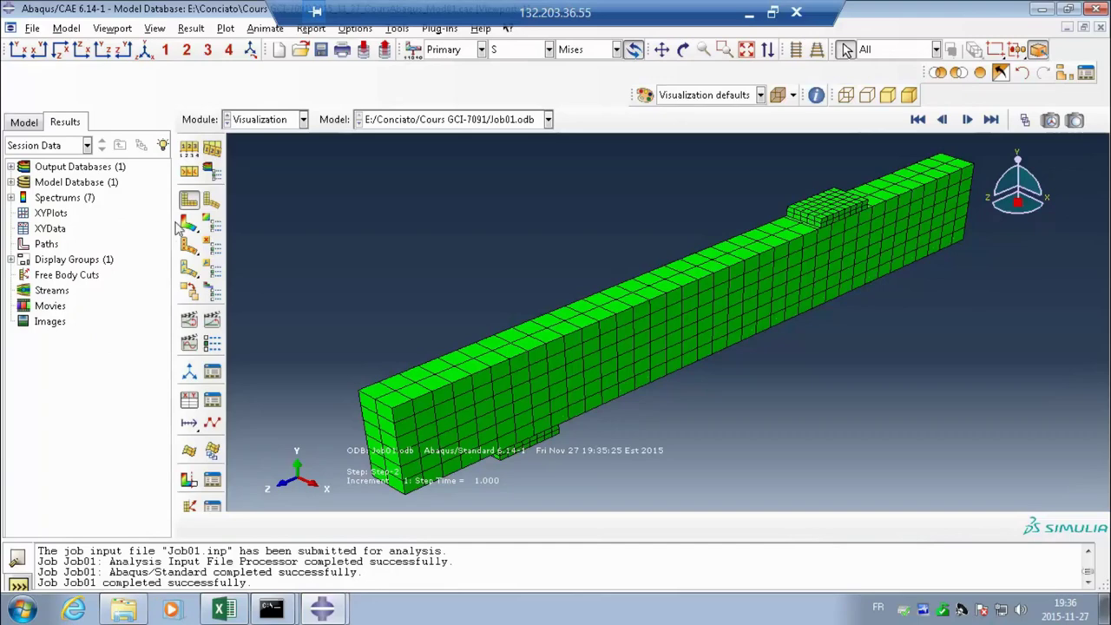
pyautogui.click(211, 201)
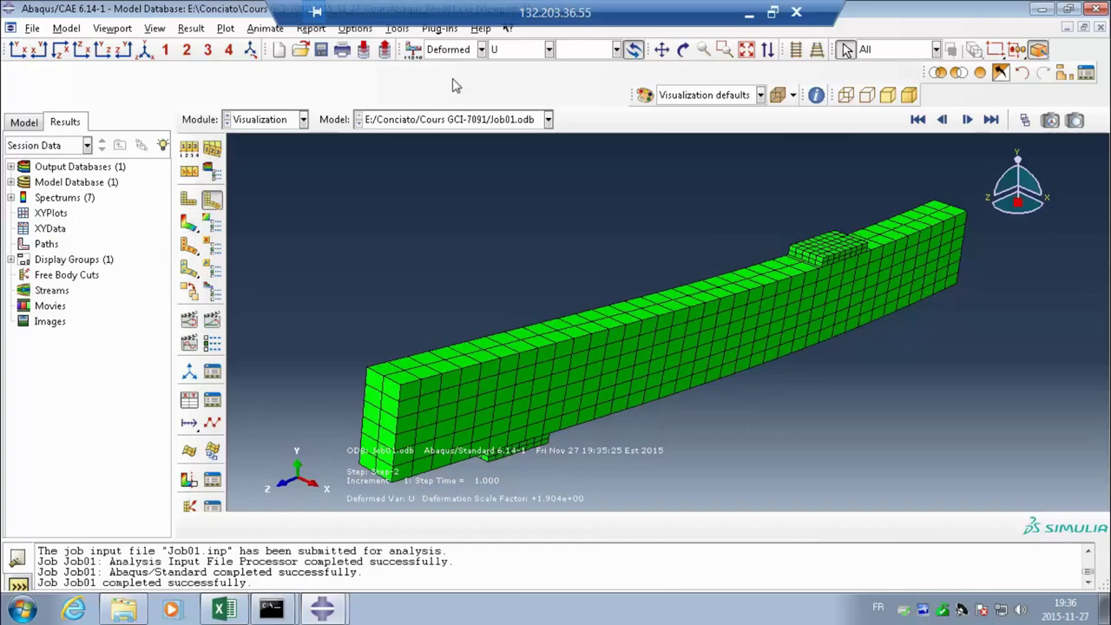
pyautogui.click(102, 50)
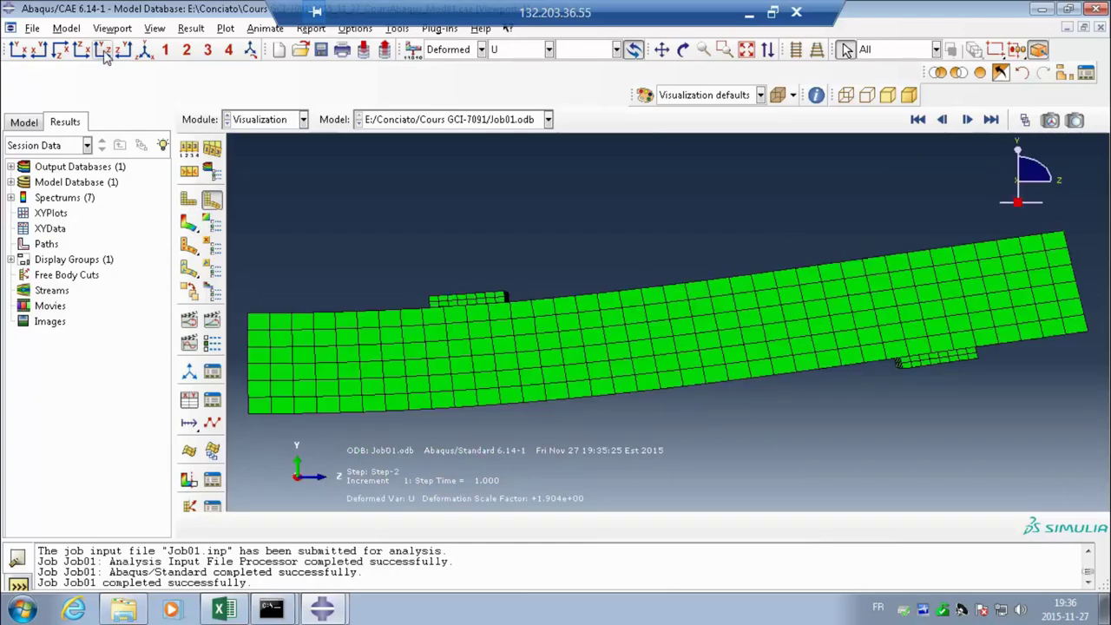